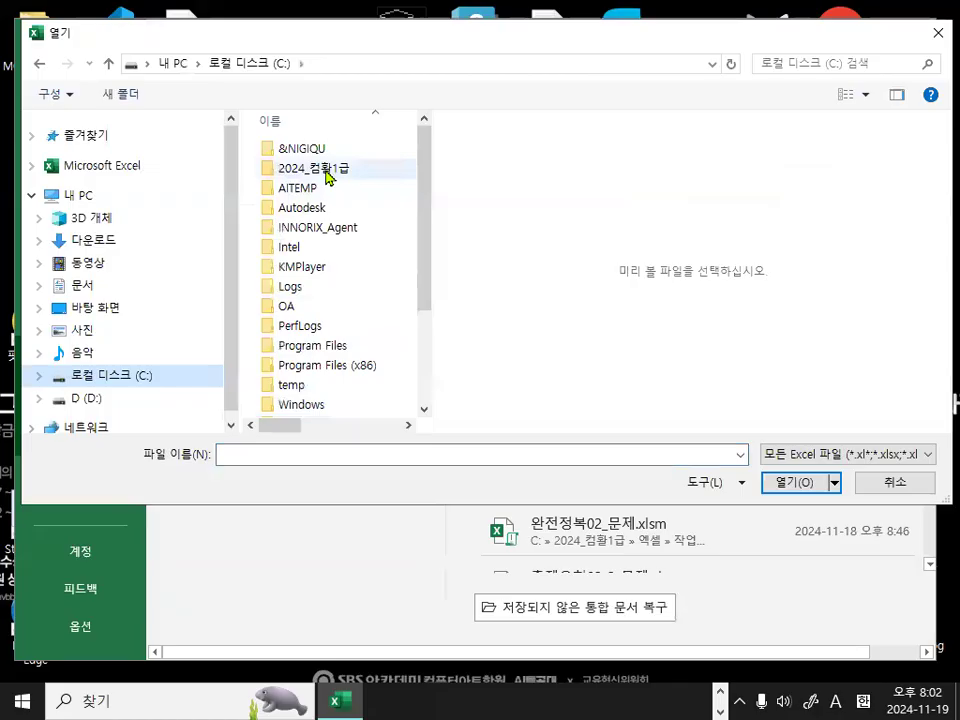
# Open the workbook 출제유형01_문제.xlsm from the 4장_출제유형01 folder under C:\2024_컴활1급\엑셀\작업파일
pyautogui.doubleClick(328, 176)
pyautogui.doubleClick(302, 176)
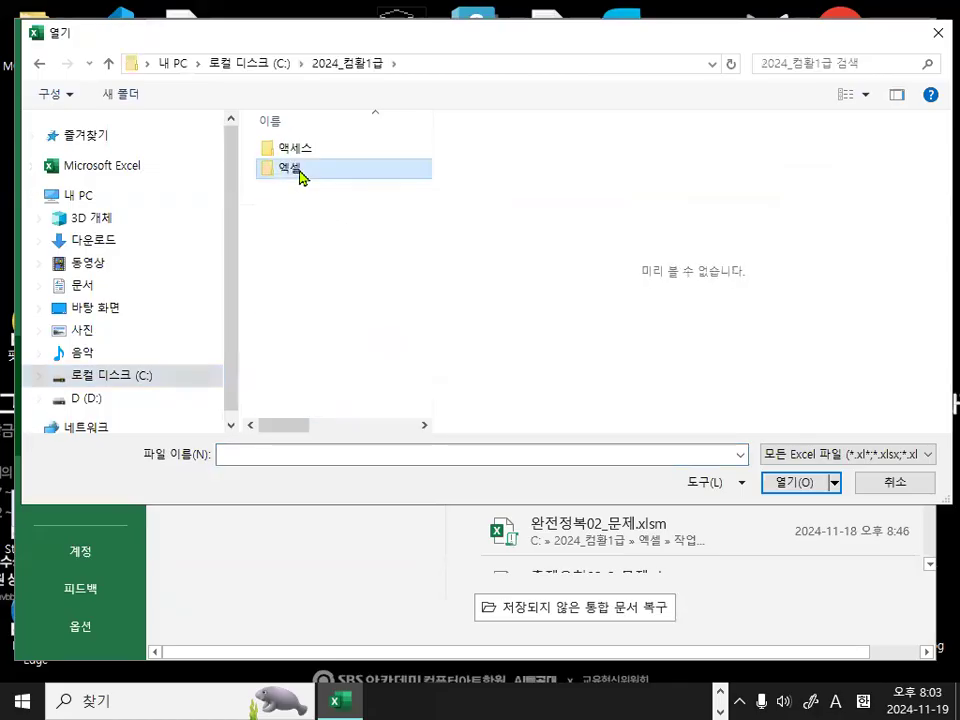
pyautogui.click(301, 170)
pyautogui.doubleClick(300, 170)
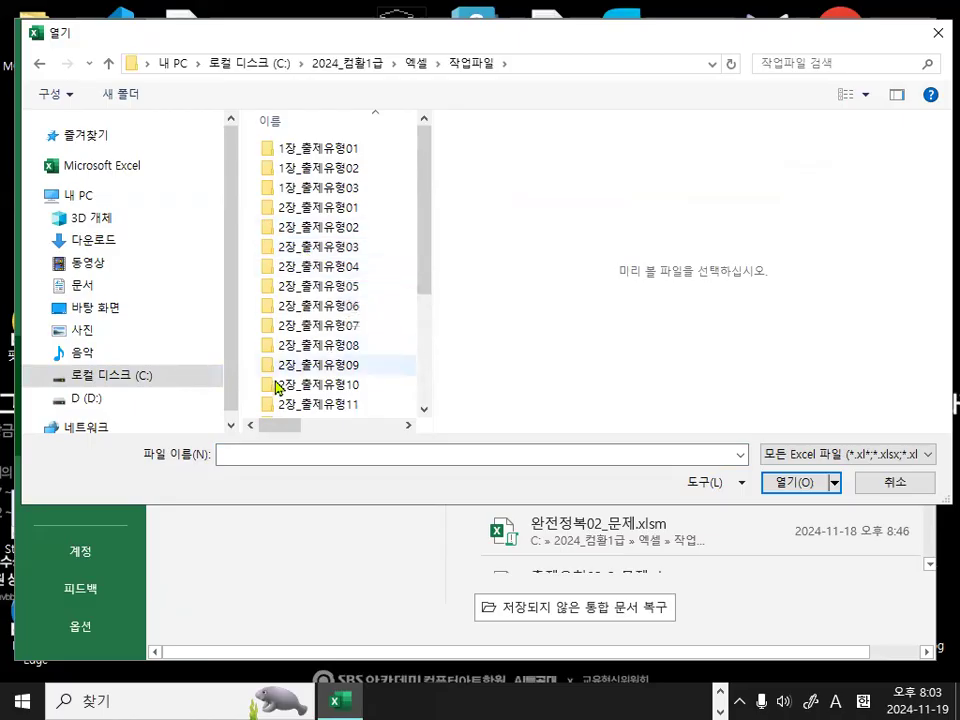
pyautogui.scroll(-1, 347, 382)
pyautogui.scroll(-2, 347, 382)
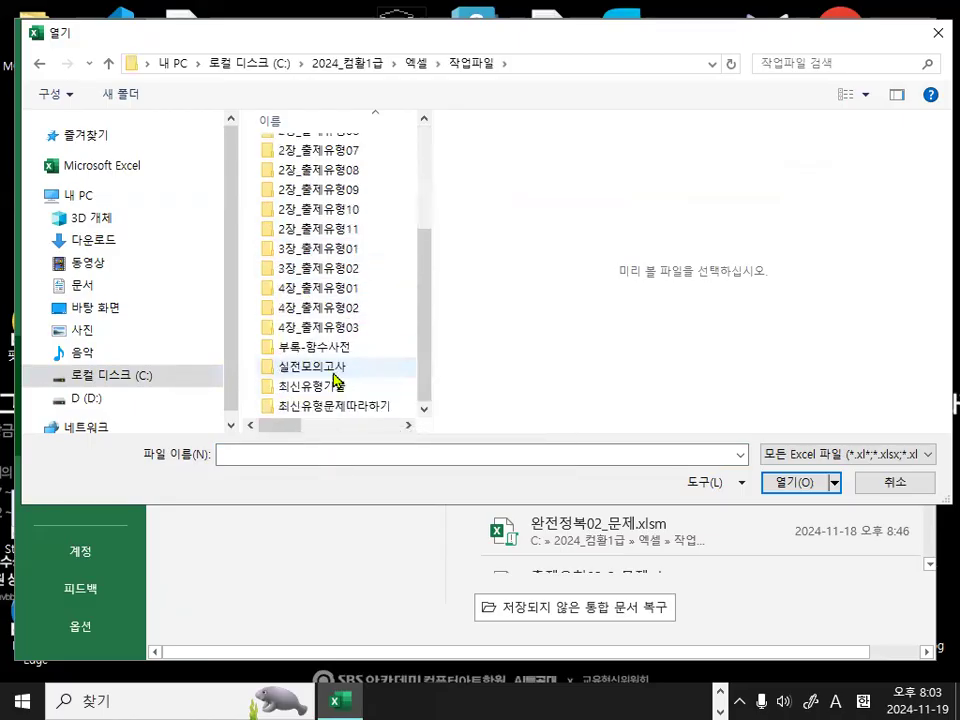
pyautogui.doubleClick(343, 287)
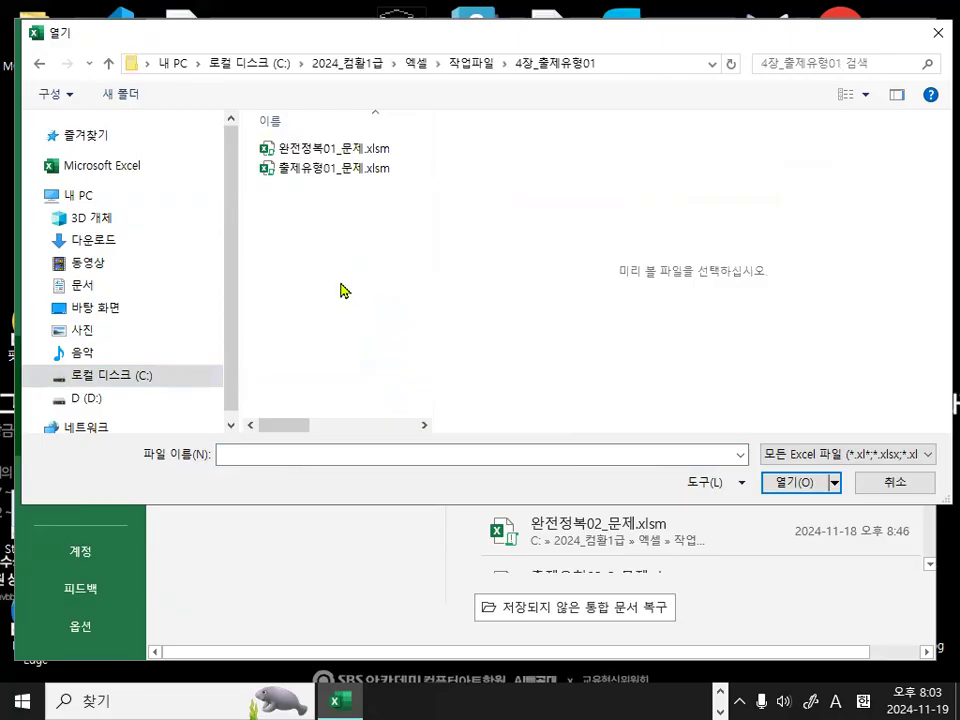
pyautogui.doubleClick(322, 172)
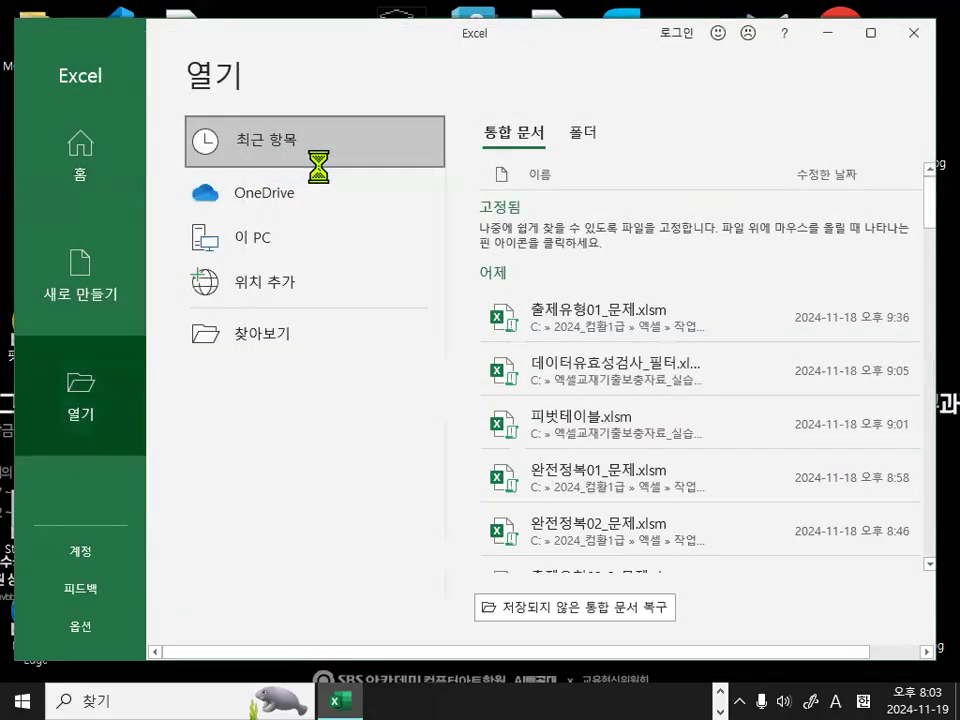
pyautogui.click(296, 407)
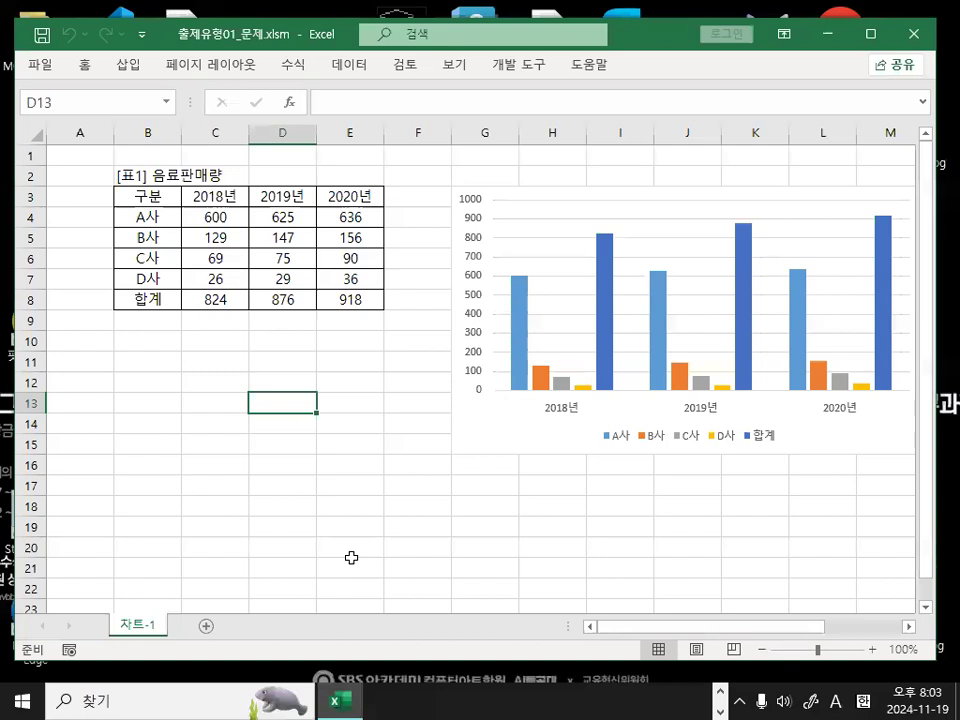
# Expand the collapsed ribbon so that its commands stay displayed above the 차트-1 sheet
pyautogui.click(909, 630)
pyautogui.click(909, 630)
pyautogui.click(909, 630)
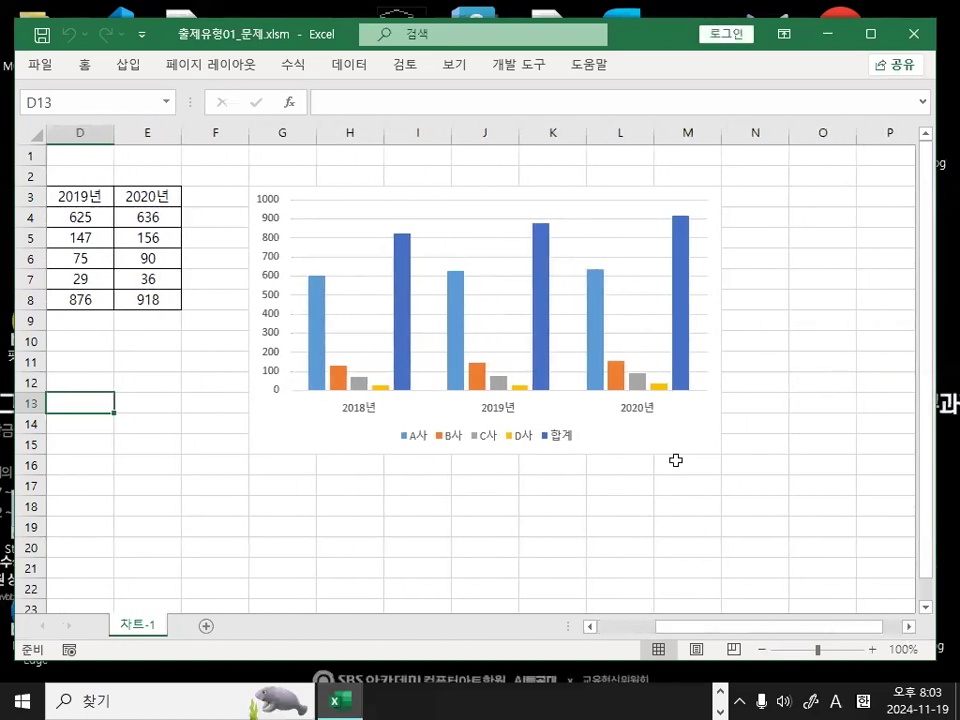
pyautogui.hotkey('ctrl', 'F1')
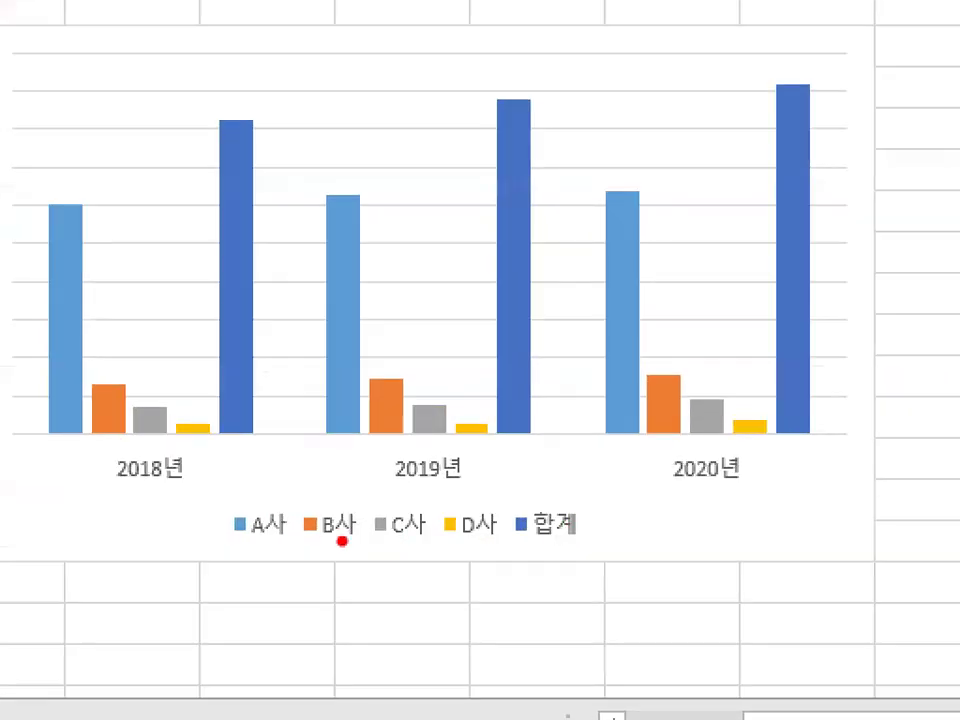
pyautogui.moveTo(237, 543); pyautogui.dragTo(516, 543)
pyautogui.moveTo(593, 540)
pyautogui.mouseDown()
pyautogui.moveTo(451, 556)
pyautogui.moveTo(150, 532)
pyautogui.moveTo(560, 478)
pyautogui.moveTo(612, 540)
pyautogui.mouseUp()
pyautogui.moveTo(537, 492); pyautogui.dragTo(578, 462)
pyautogui.press('Escape')
# Select the whole 합계 data series in the column chart on the 차트-1 sheet
pyautogui.hotkey('ctrl', '1')
pyautogui.click(386, 398)
pyautogui.moveTo(429, 409)
pyautogui.mouseDown()
pyautogui.moveTo(416, 380)
pyautogui.moveTo(429, 412)
pyautogui.moveTo(388, 365)
pyautogui.moveTo(407, 366)
pyautogui.mouseUp()
pyautogui.press('Escape')
pyautogui.click(418, 420)
pyautogui.hotkey('ctrl', '1')
pyautogui.click(434, 395)
pyautogui.moveTo(395, 302)
pyautogui.mouseDown()
pyautogui.moveTo(428, 297)
pyautogui.moveTo(468, 207)
pyautogui.mouseUp()
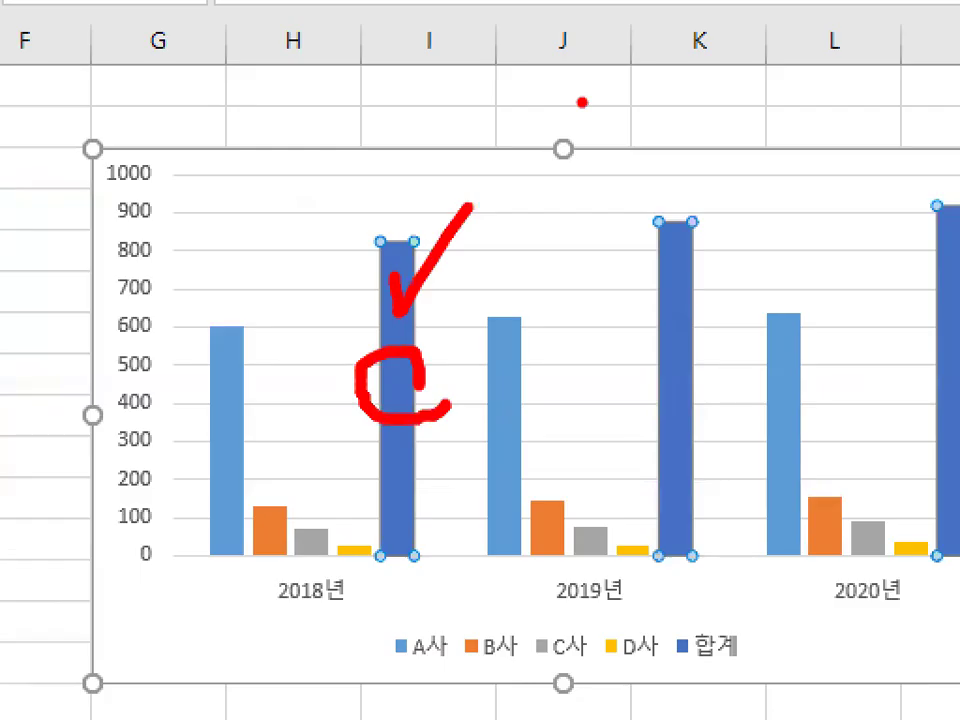
pyautogui.press('Escape')
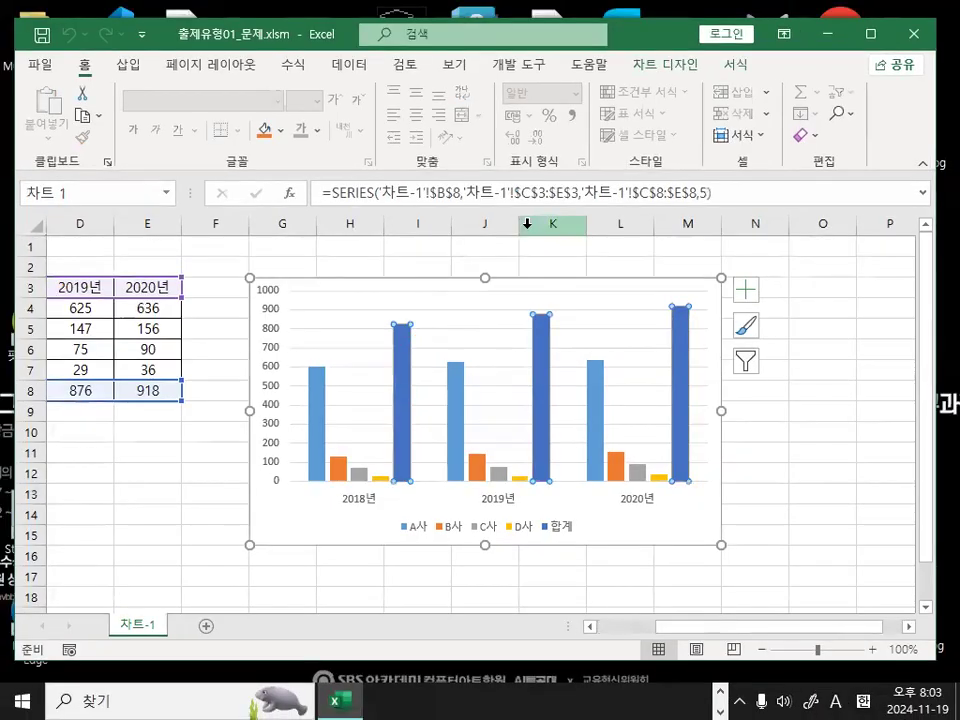
pyautogui.hotkey('ctrl', '1')
pyautogui.moveTo(400, 338)
pyautogui.mouseDown()
pyautogui.moveTo(410, 366)
pyautogui.moveTo(508, 197)
pyautogui.mouseUp()
pyautogui.press('Escape')
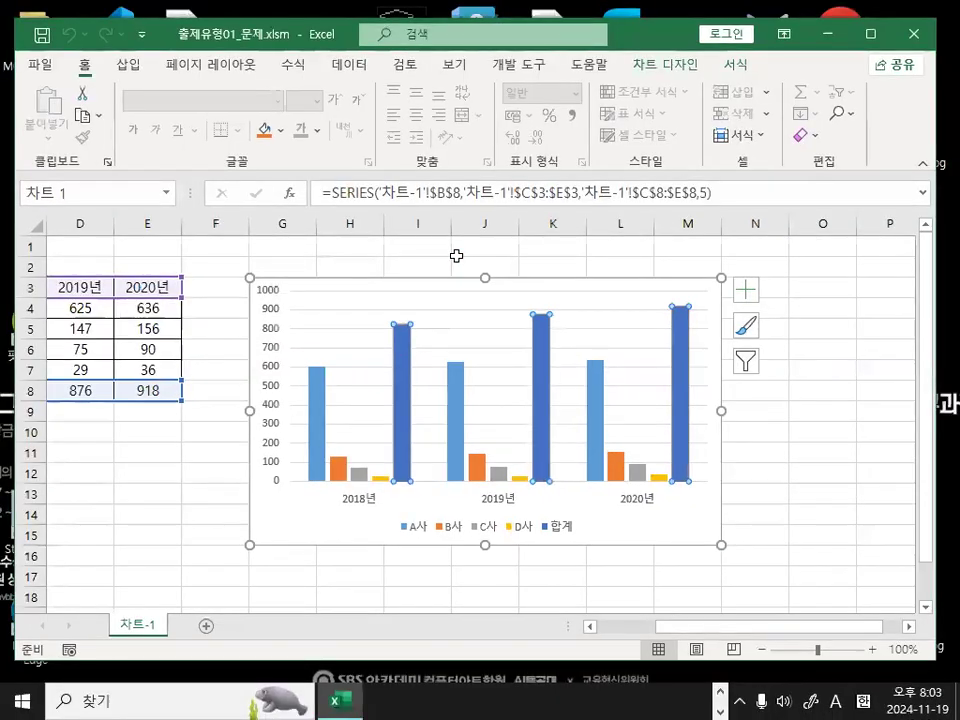
pyautogui.rightClick(412, 384)
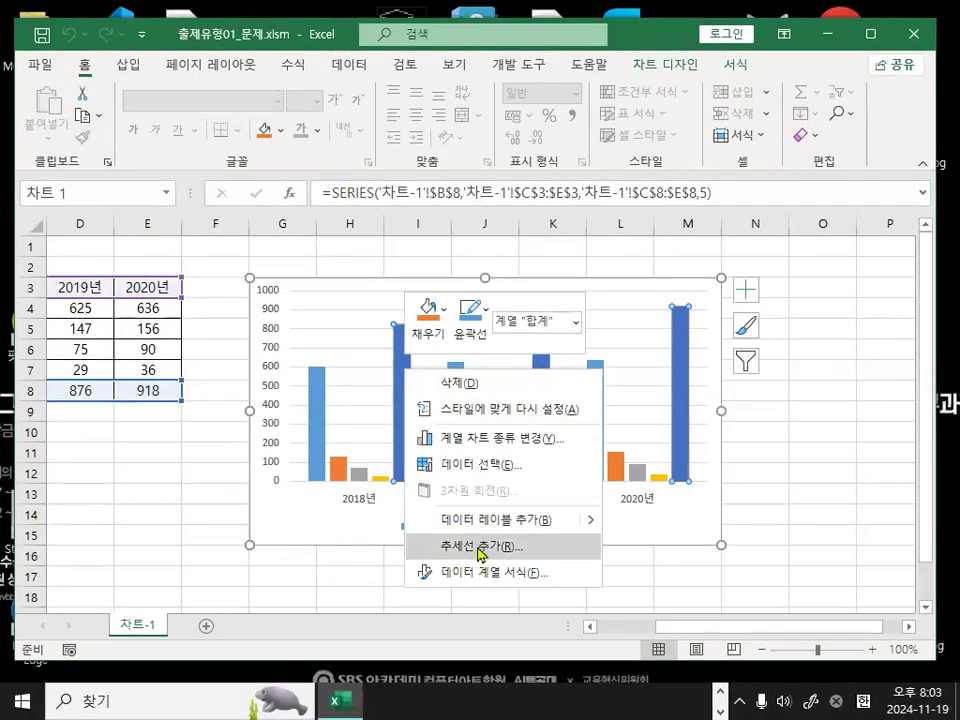
pyautogui.hotkey('ctrl', '1')
pyautogui.moveTo(391, 330); pyautogui.dragTo(636, 323)
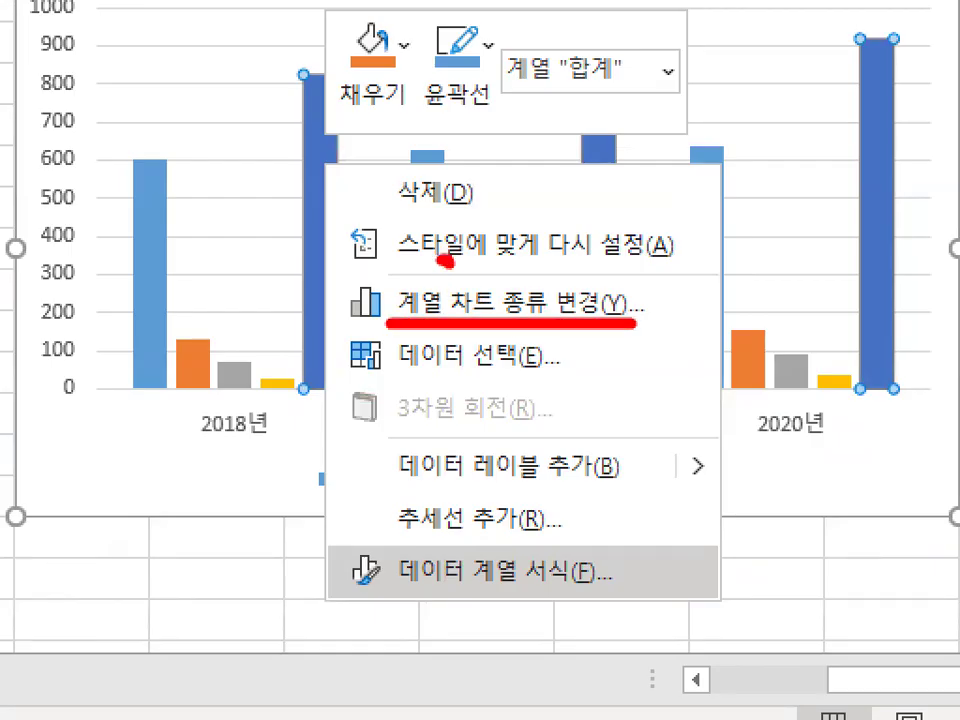
pyautogui.moveTo(440, 258); pyautogui.dragTo(548, 146)
pyautogui.moveTo(427, 333)
pyautogui.mouseDown()
pyautogui.moveTo(375, 322)
pyautogui.moveTo(530, 312)
pyautogui.mouseUp()
pyautogui.moveTo(450, 268); pyautogui.dragTo(482, 280)
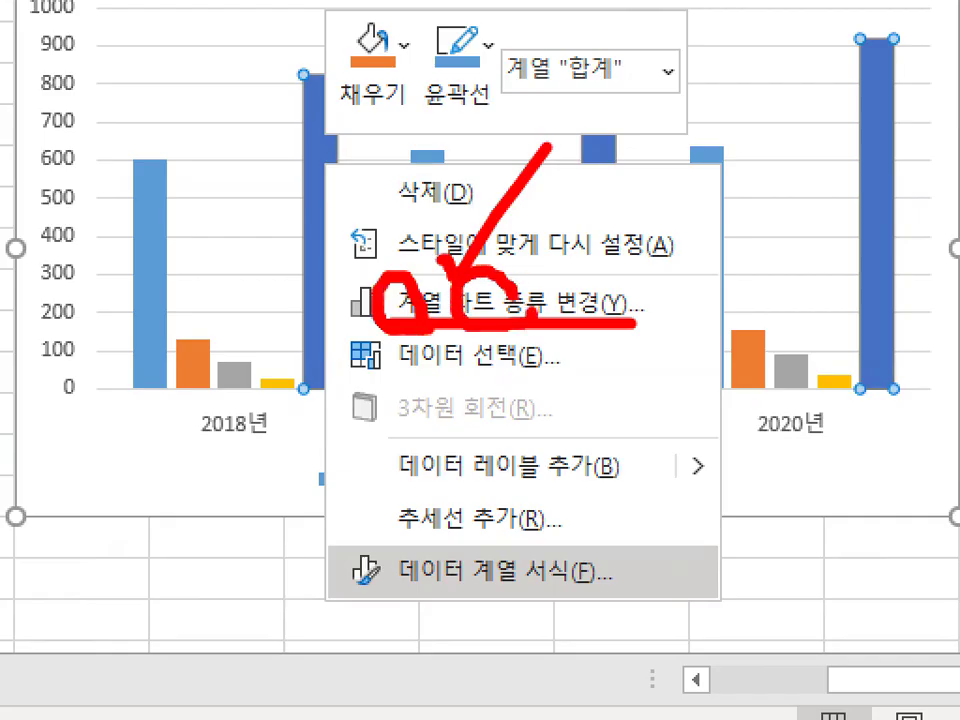
pyautogui.press('Escape')
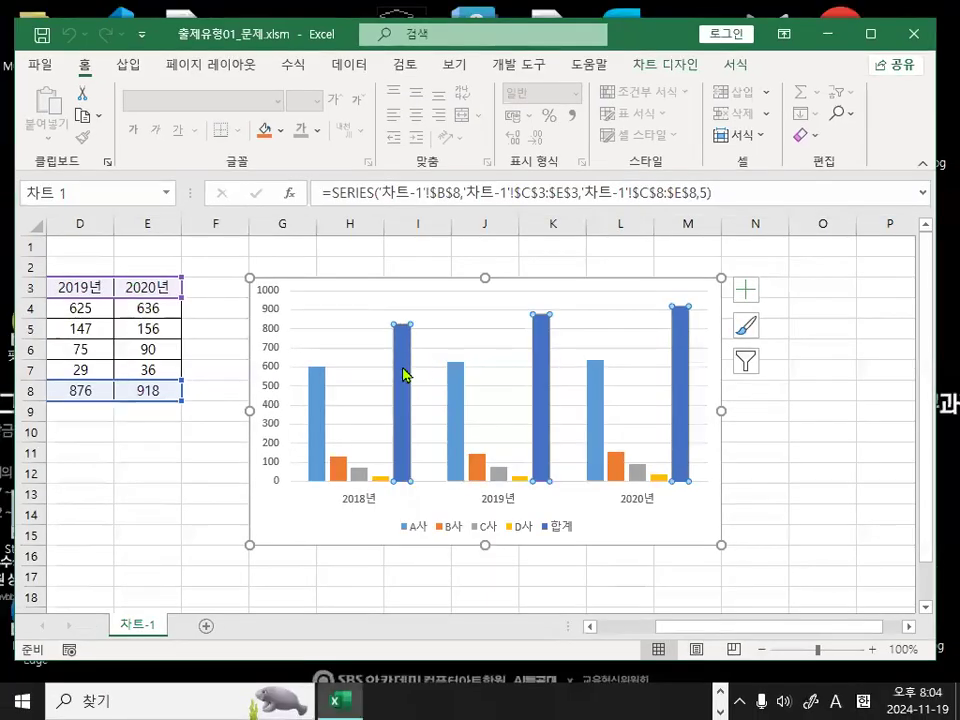
# Open the chart type settings (계열 차트 종류 변경) for the selected 합계 series
pyautogui.rightClick(404, 368)
pyautogui.click(457, 440)
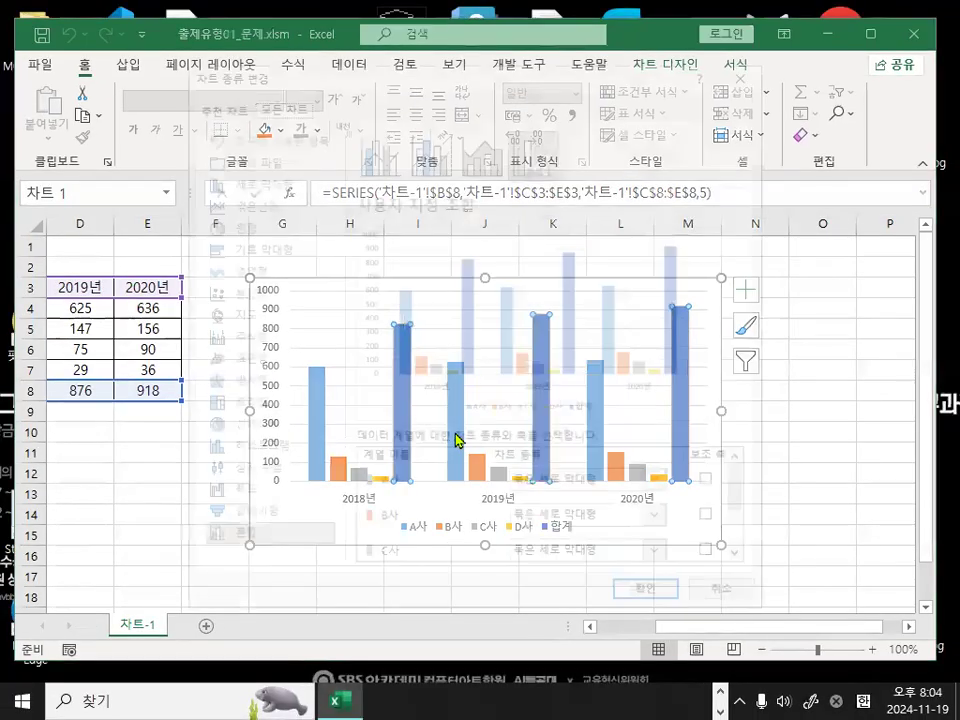
pyautogui.hotkey('ctrl', '1')
pyautogui.click(252, 548)
pyautogui.moveTo(278, 543)
pyautogui.mouseDown()
pyautogui.moveTo(268, 574)
pyautogui.moveTo(300, 514)
pyautogui.mouseUp()
pyautogui.press('Escape')
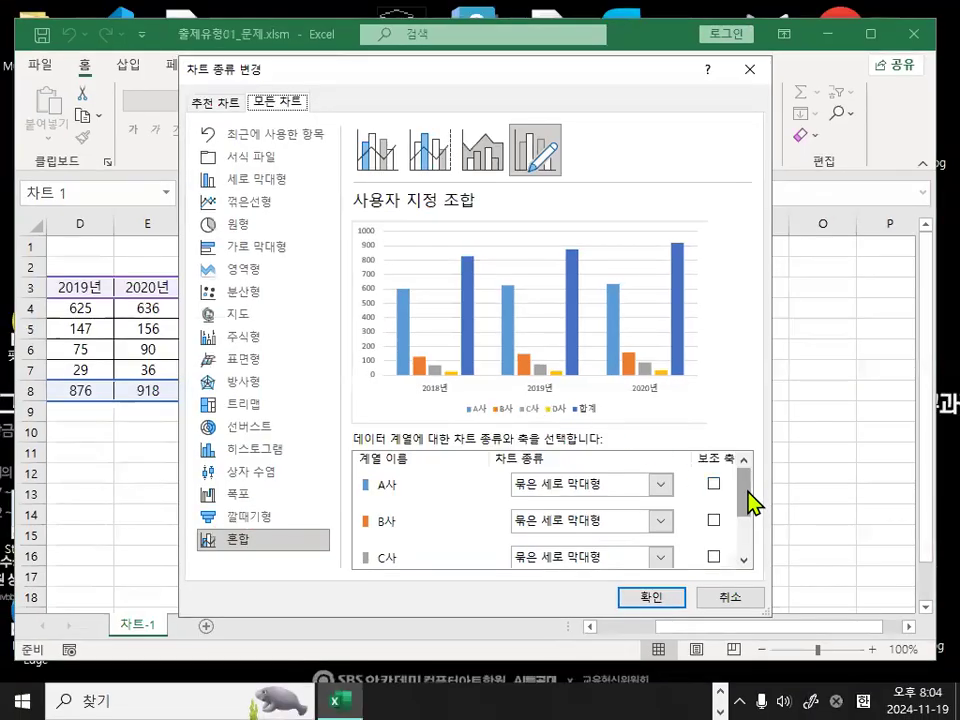
# Set the chart type of the 합계 series to 표식이 있는 꺾은선형 in the custom combination
pyautogui.moveTo(748, 500); pyautogui.dragTo(746, 578)
pyautogui.hotkey('ctrl', '1')
pyautogui.click(482, 561)
pyautogui.moveTo(353, 516)
pyautogui.mouseDown()
pyautogui.moveTo(376, 573)
pyautogui.moveTo(412, 508)
pyautogui.moveTo(367, 500)
pyautogui.mouseUp()
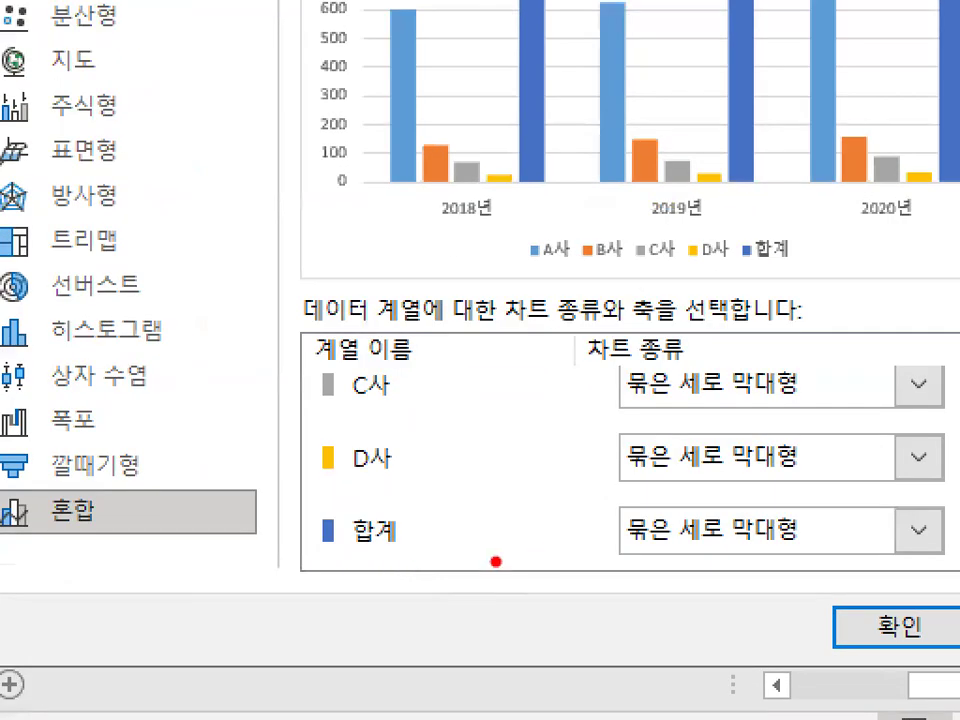
pyautogui.moveTo(778, 540)
pyautogui.mouseDown()
pyautogui.moveTo(733, 561)
pyautogui.moveTo(710, 497)
pyautogui.moveTo(782, 568)
pyautogui.mouseUp()
pyautogui.press('Escape')
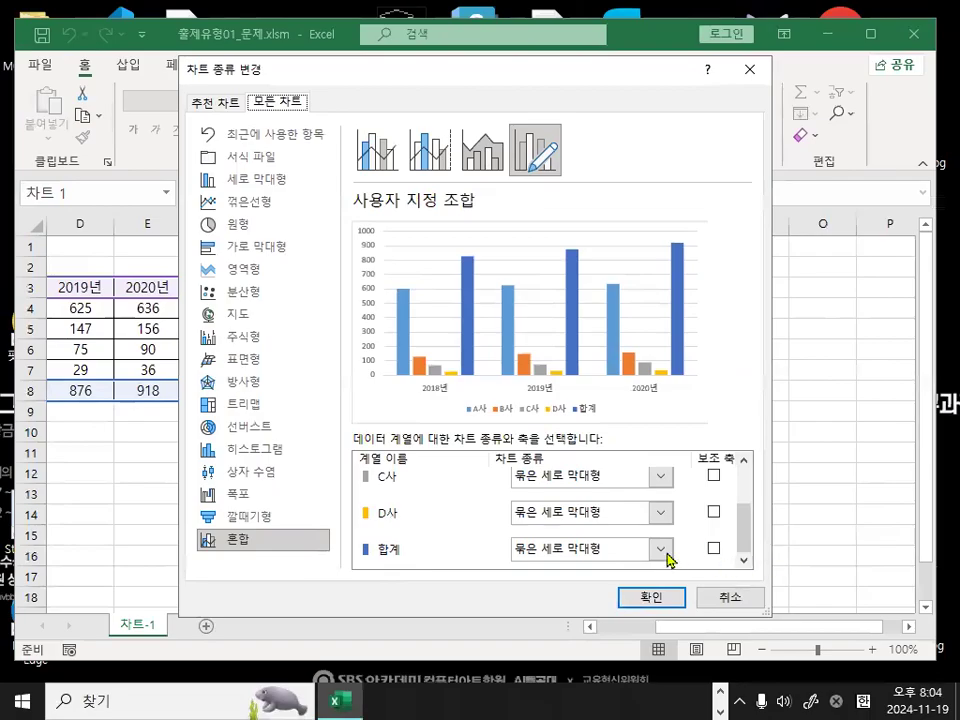
pyautogui.click(664, 551)
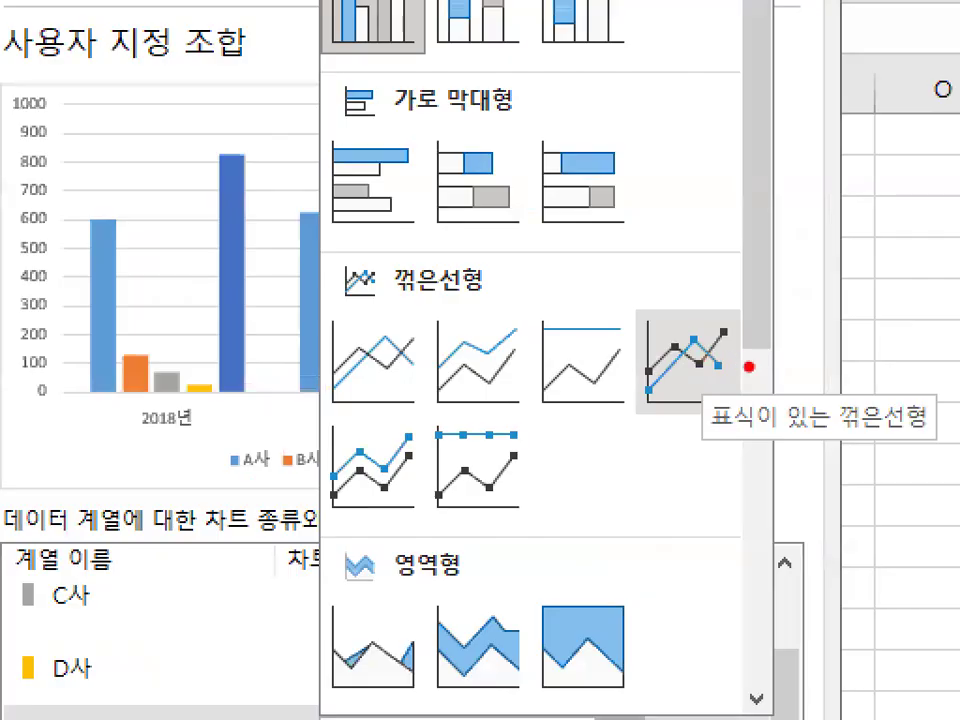
pyautogui.moveTo(748, 367)
pyautogui.mouseDown()
pyautogui.moveTo(669, 401)
pyautogui.moveTo(763, 354)
pyautogui.moveTo(767, 370)
pyautogui.mouseUp()
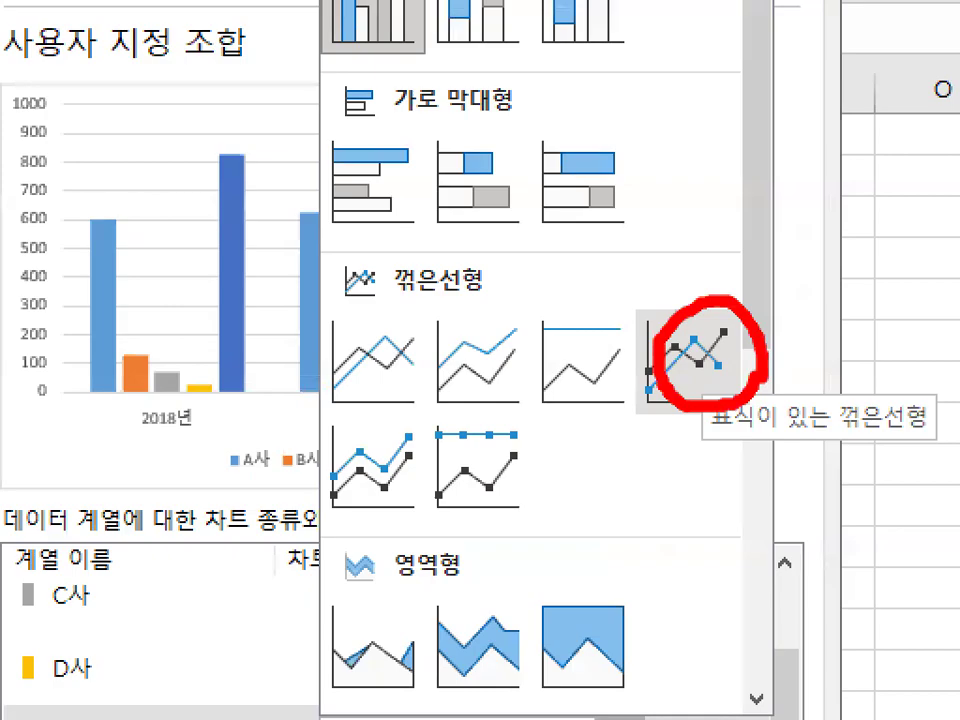
pyautogui.press('Escape')
pyautogui.click(660, 550)
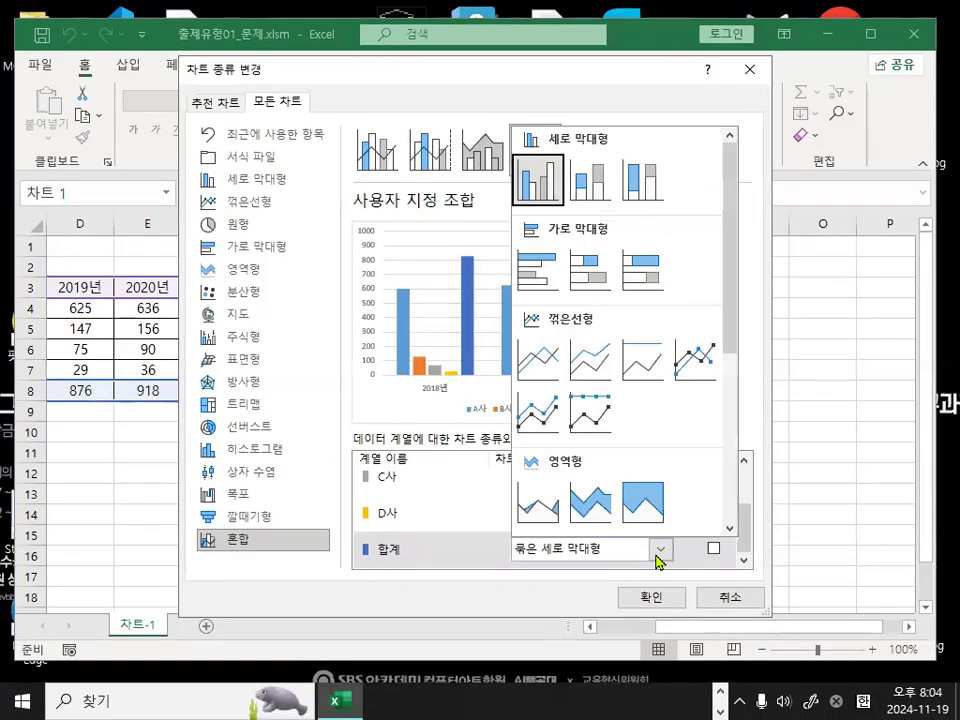
pyautogui.click(706, 370)
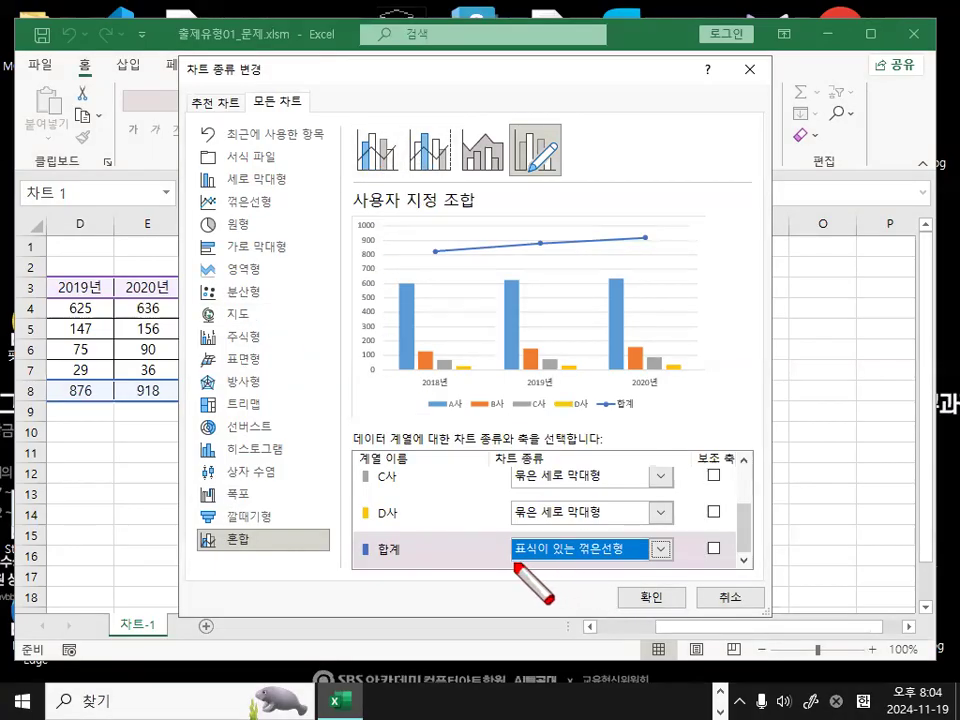
# Assign the 합계 series to the secondary axis (보조 축) and apply the combination chart settings
pyautogui.moveTo(510, 562); pyautogui.dragTo(612, 563)
pyautogui.moveTo(726, 550)
pyautogui.mouseDown()
pyautogui.moveTo(716, 566)
pyautogui.moveTo(706, 541)
pyautogui.moveTo(735, 553)
pyautogui.moveTo(736, 566)
pyautogui.mouseUp()
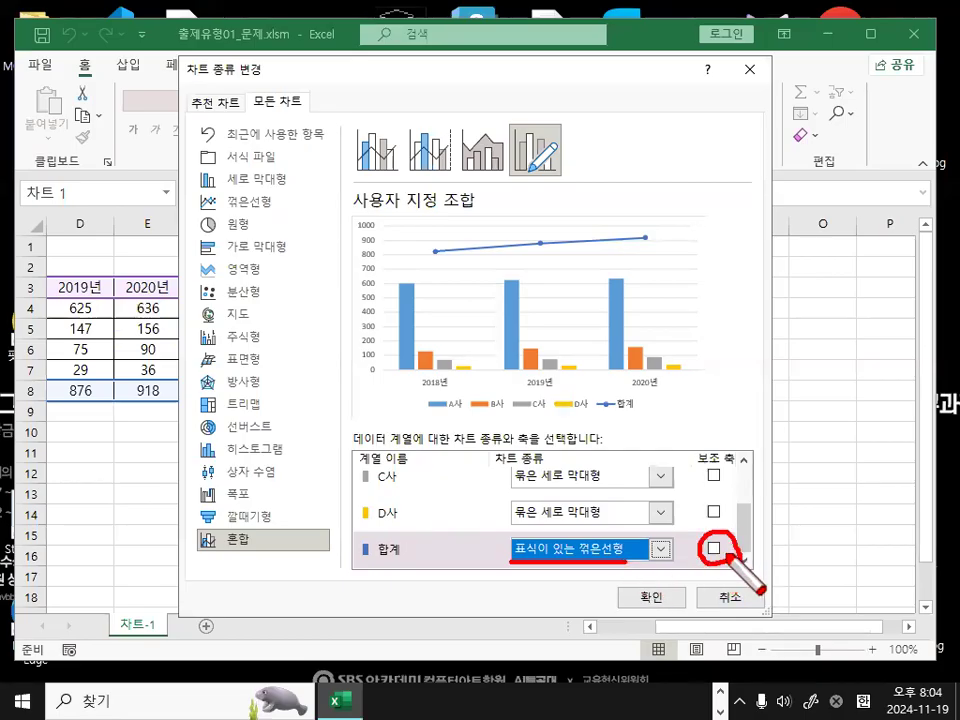
pyautogui.moveTo(714, 556); pyautogui.dragTo(743, 503)
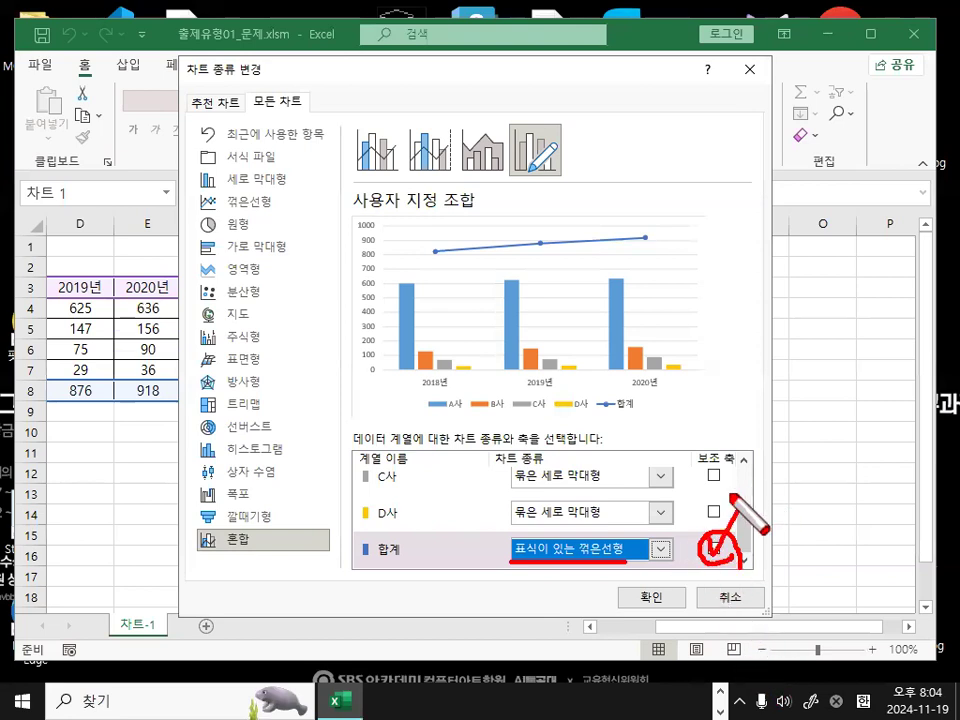
pyautogui.moveTo(697, 200); pyautogui.dragTo(698, 392)
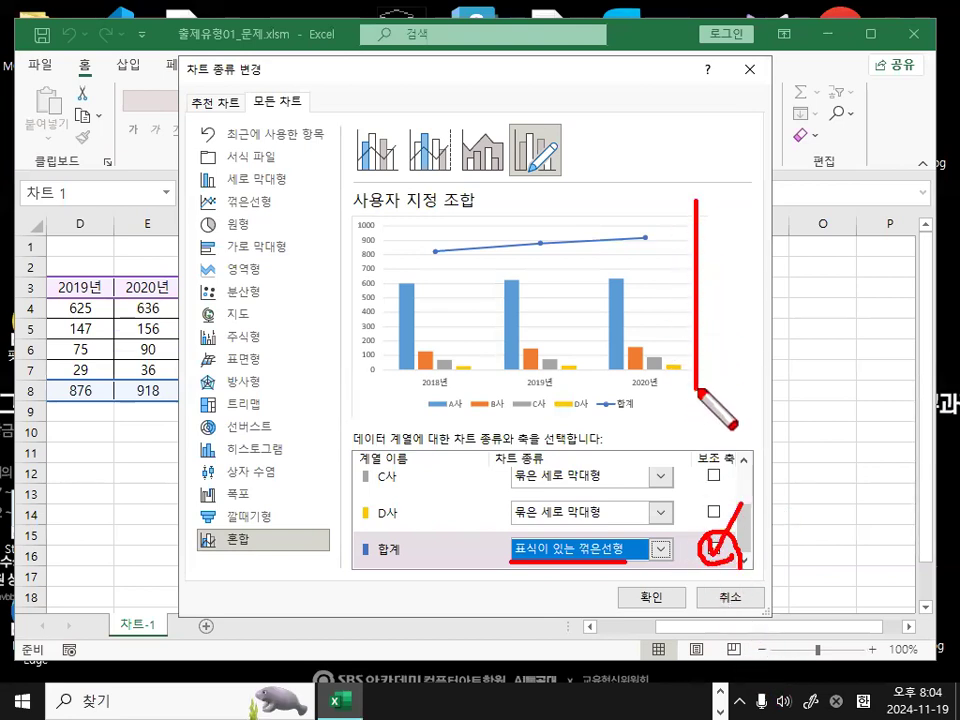
pyautogui.press('Escape')
pyautogui.click(714, 552)
pyautogui.click(714, 552)
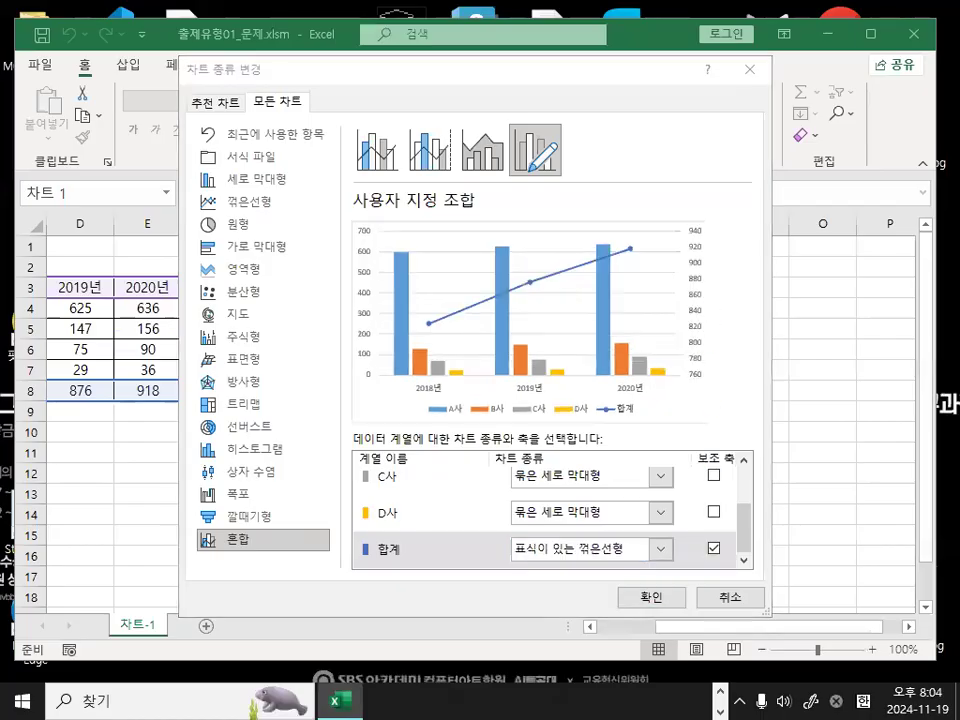
pyautogui.moveTo(734, 334)
pyautogui.mouseDown()
pyautogui.moveTo(651, 343)
pyautogui.moveTo(733, 240)
pyautogui.mouseUp()
pyautogui.moveTo(760, 183); pyautogui.dragTo(757, 372)
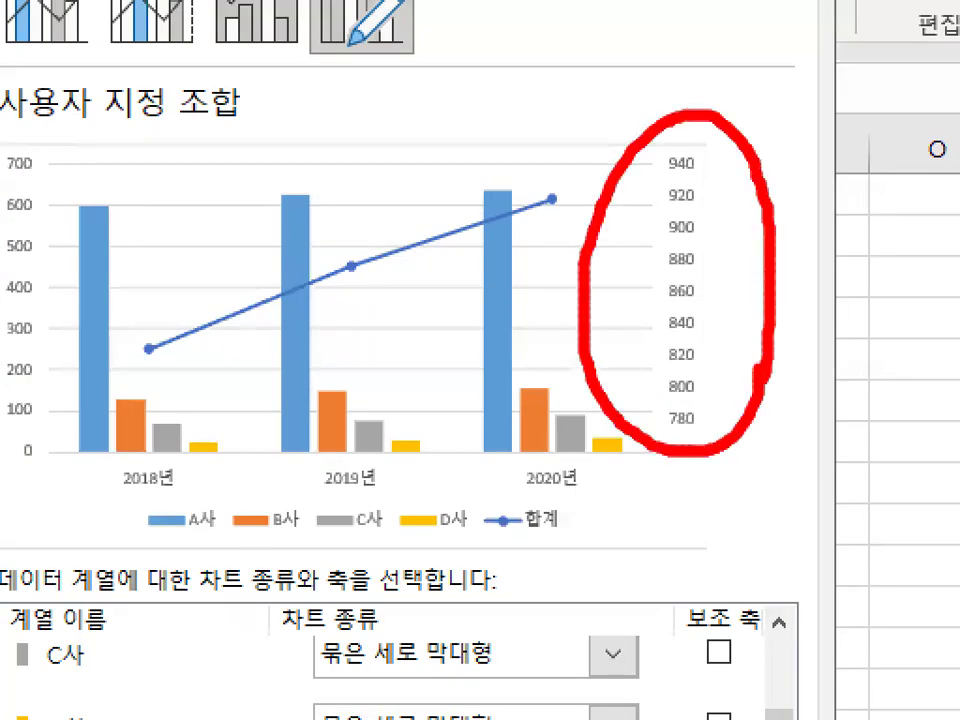
pyautogui.press('Escape')
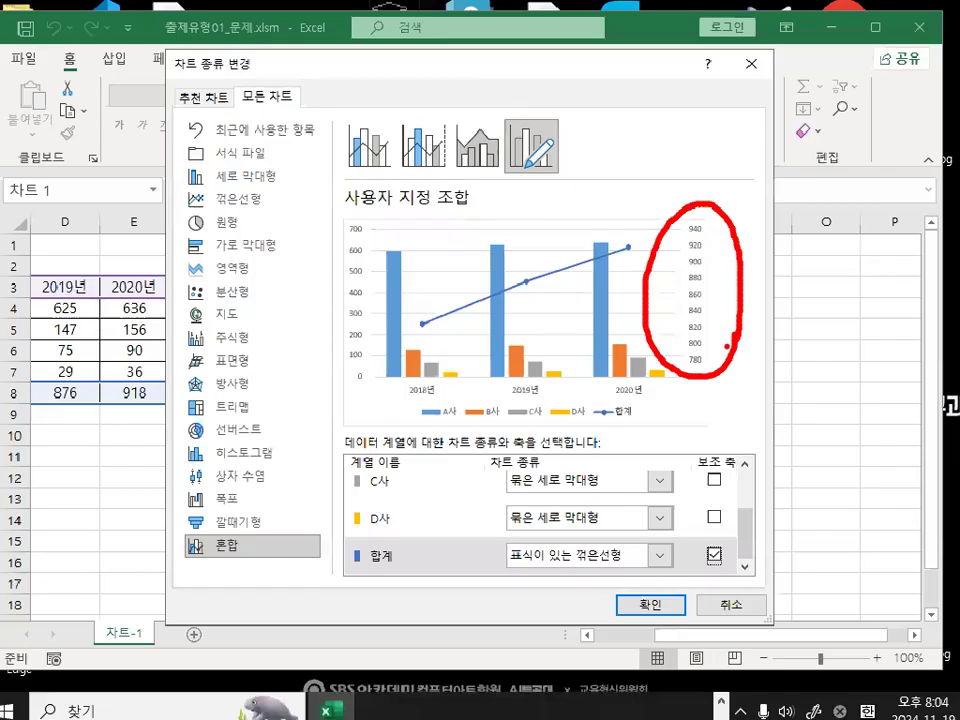
pyautogui.click(668, 596)
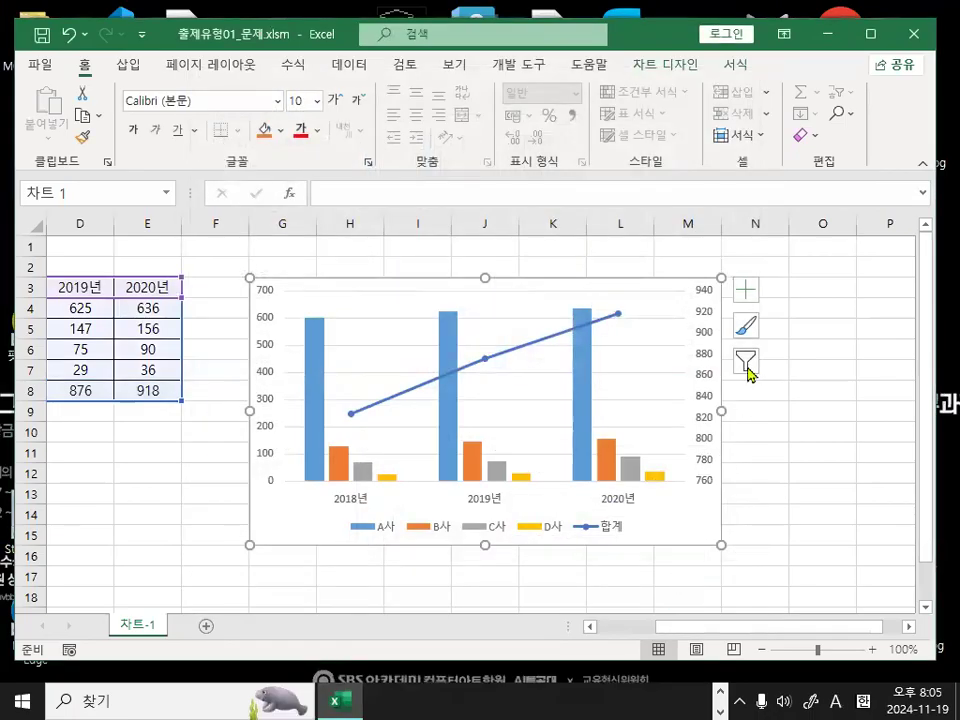
pyautogui.moveTo(762, 387)
pyautogui.mouseDown()
pyautogui.moveTo(755, 399)
pyautogui.moveTo(731, 331)
pyautogui.mouseUp()
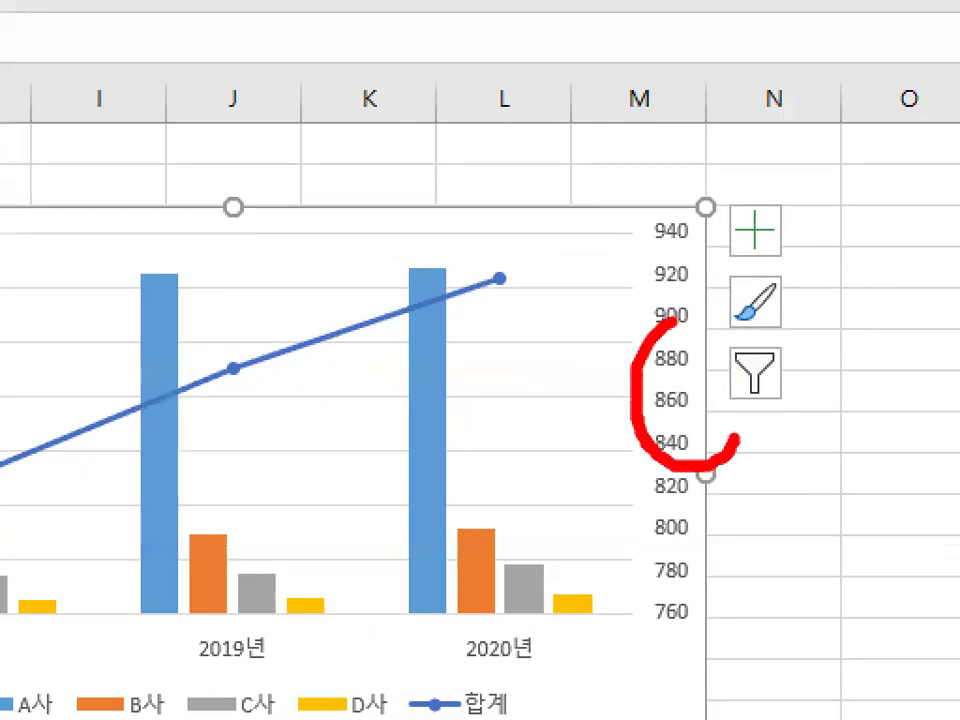
pyautogui.moveTo(672, 320); pyautogui.dragTo(735, 412)
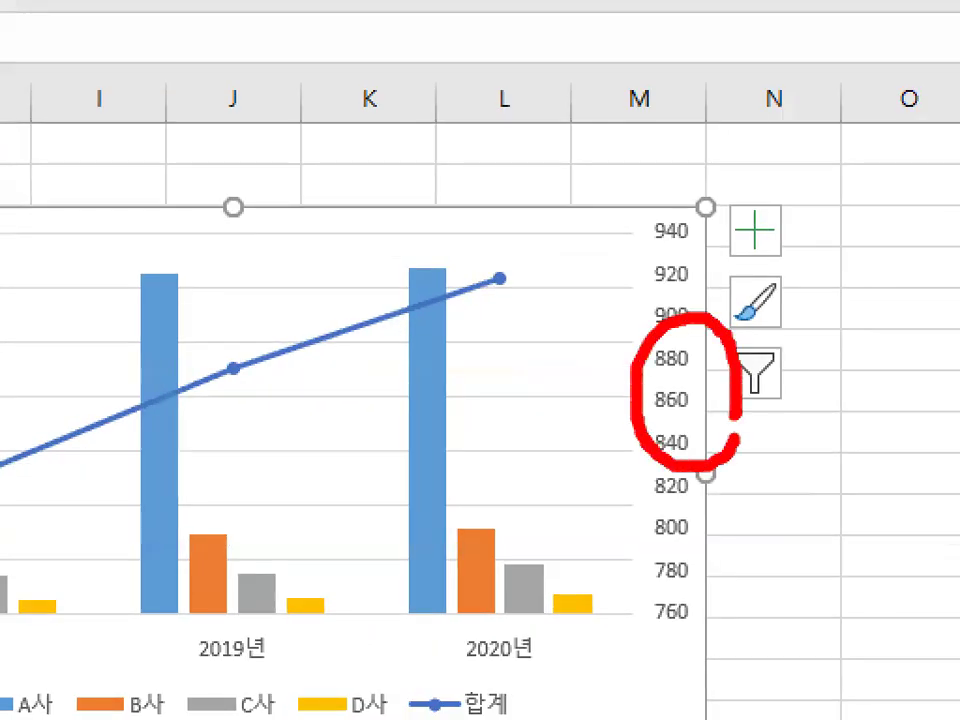
pyautogui.moveTo(319, 384)
pyautogui.mouseDown()
pyautogui.moveTo(238, 296)
pyautogui.moveTo(350, 368)
pyautogui.mouseUp()
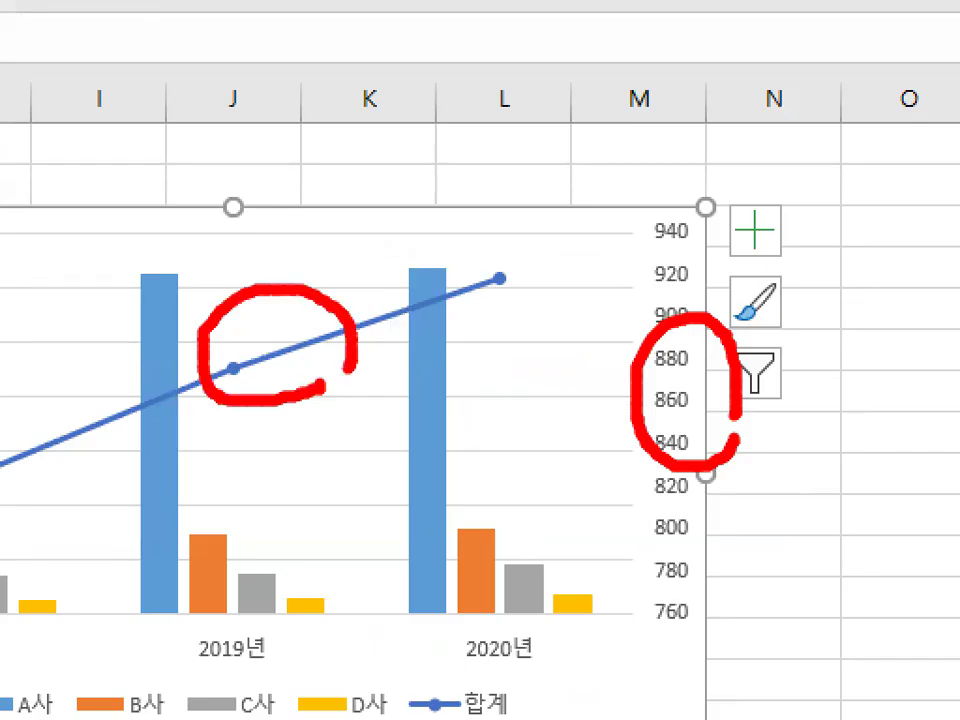
pyautogui.moveTo(358, 268)
pyautogui.mouseDown()
pyautogui.moveTo(364, 318)
pyautogui.moveTo(420, 258)
pyautogui.mouseUp()
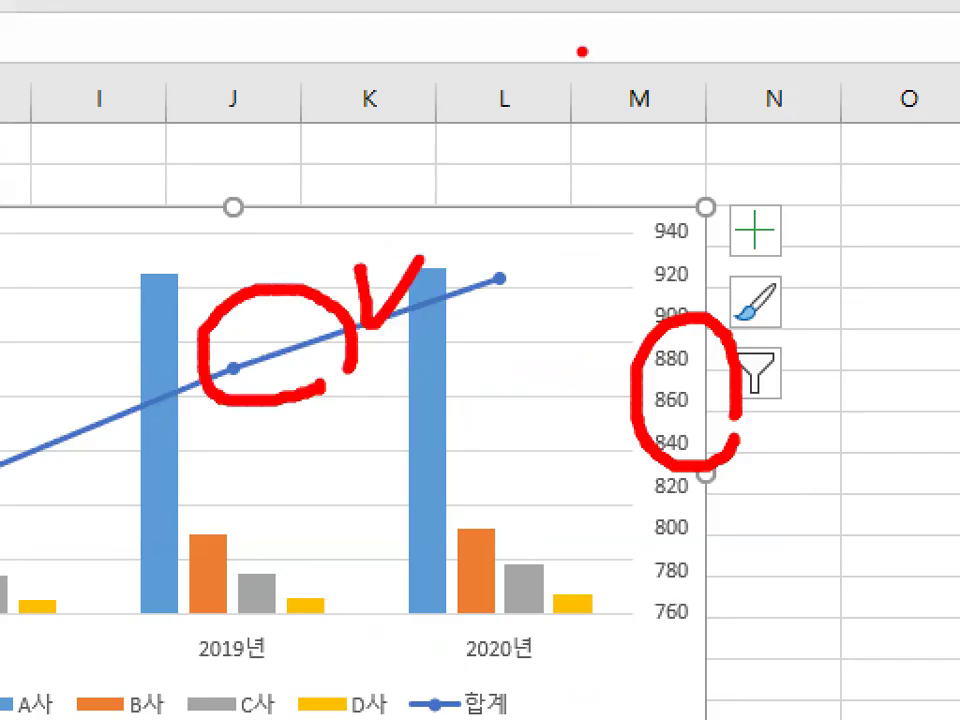
pyautogui.press('Escape')
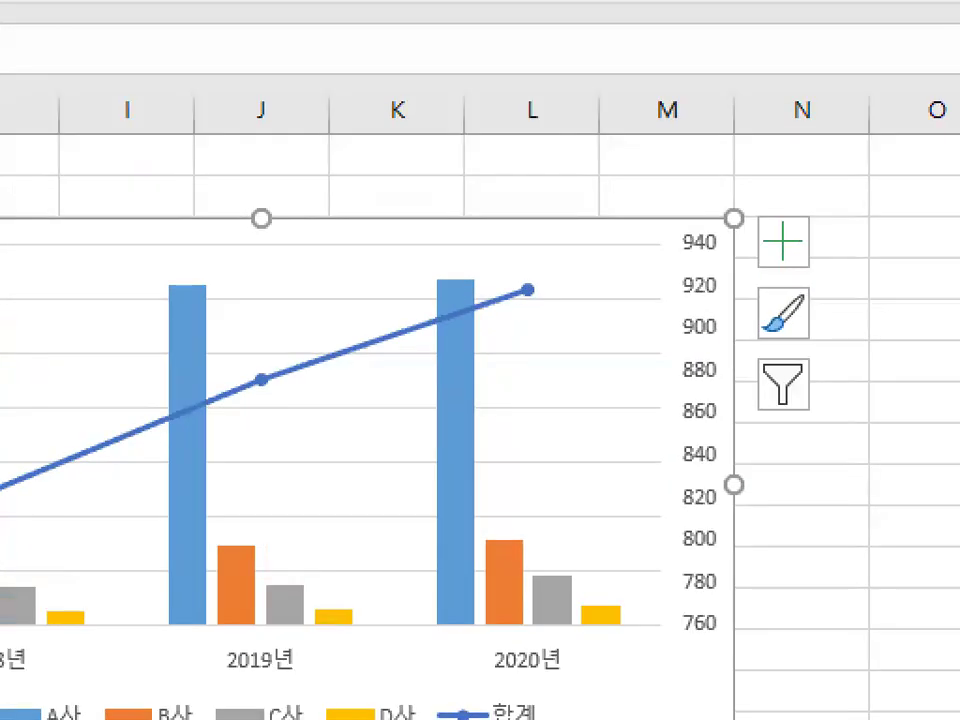
# Open the axis formatting options (축 서식) for the chart's secondary vertical axis
pyautogui.moveTo(736, 351)
pyautogui.mouseDown()
pyautogui.moveTo(694, 328)
pyautogui.moveTo(757, 318)
pyautogui.moveTo(763, 362)
pyautogui.mouseUp()
pyautogui.press('Escape')
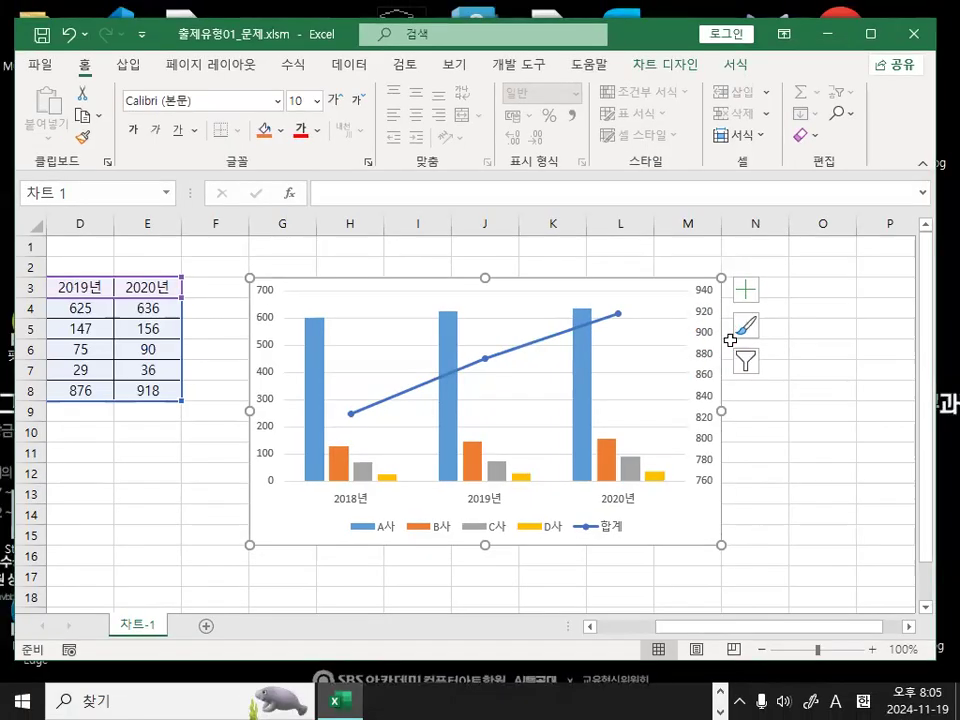
pyautogui.click(707, 345)
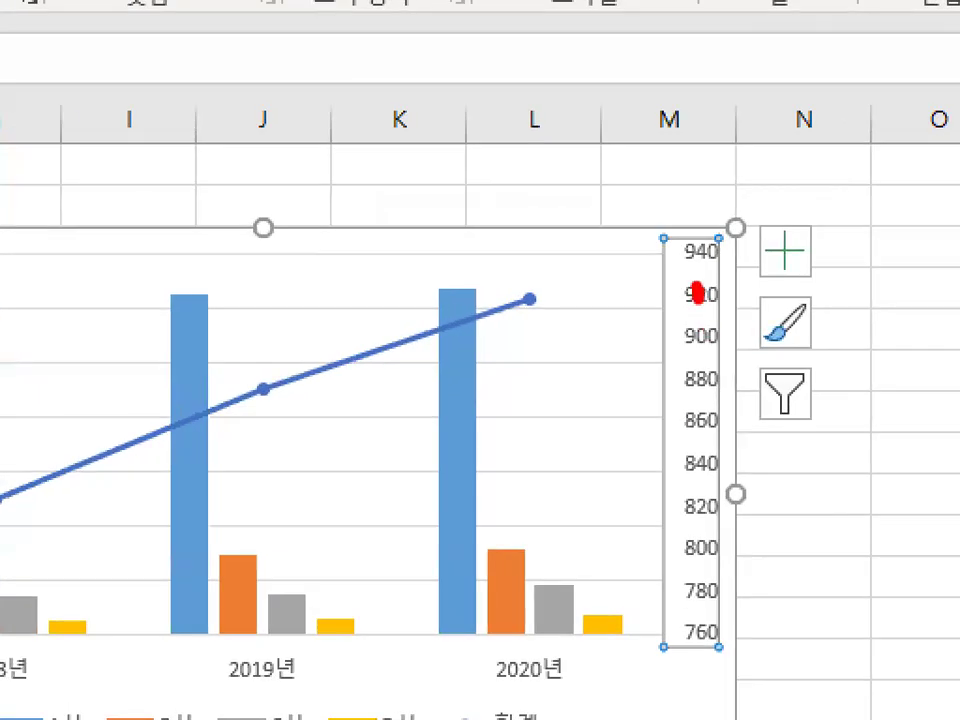
pyautogui.moveTo(702, 307); pyautogui.dragTo(728, 283)
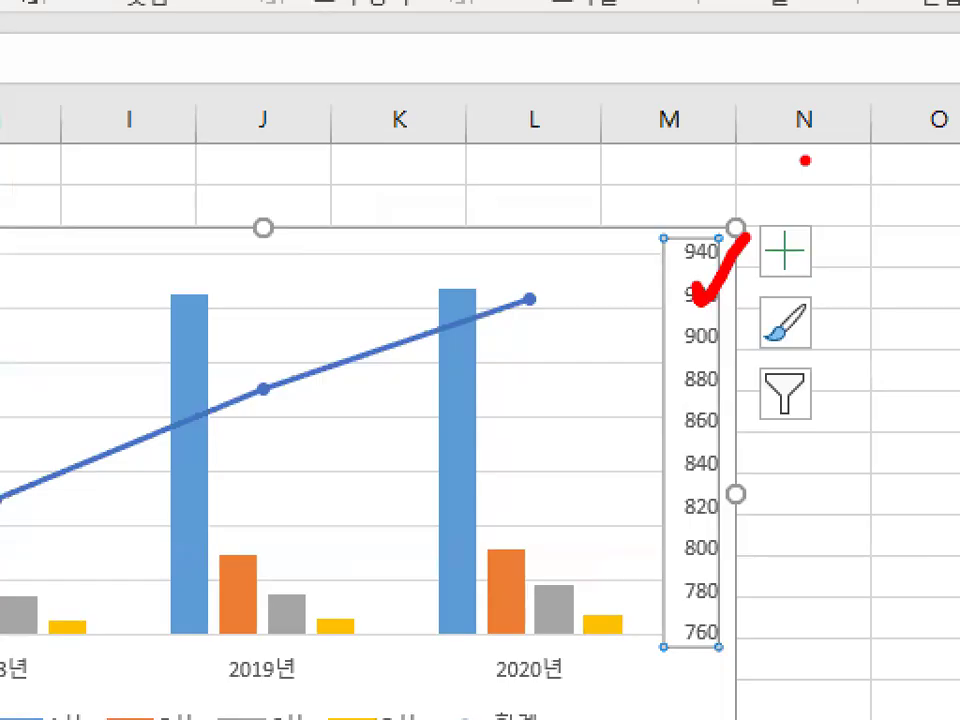
pyautogui.press('Escape')
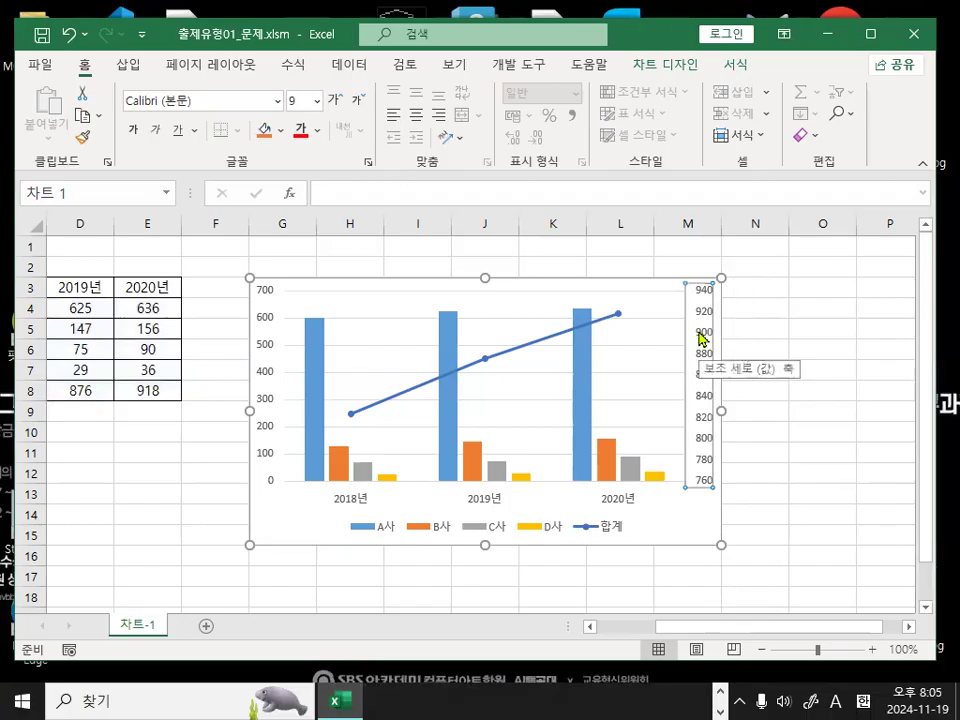
pyautogui.doubleClick(700, 340)
pyautogui.hotkey('ctrl', '1')
pyautogui.click(746, 243)
pyautogui.moveTo(774, 261)
pyautogui.mouseDown()
pyautogui.moveTo(686, 267)
pyautogui.moveTo(672, 187)
pyautogui.moveTo(771, 258)
pyautogui.mouseUp()
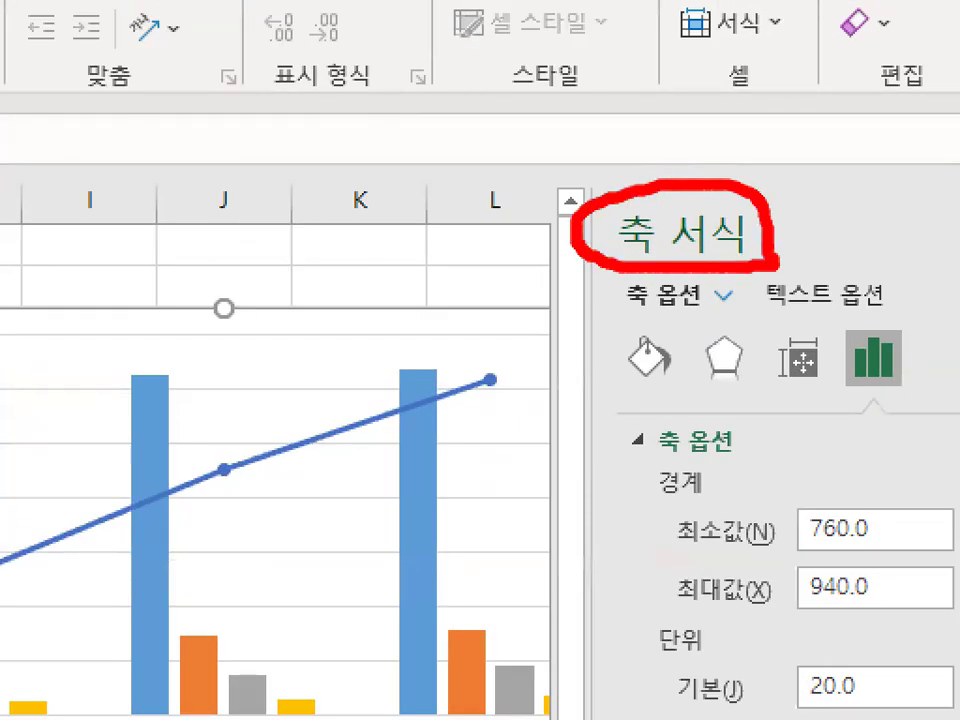
pyautogui.press('Escape')
# Set the minimum bound (최소값) of the secondary vertical axis to 750
pyautogui.hotkey('ctrl', '1')
pyautogui.click(832, 388)
pyautogui.moveTo(832, 388)
pyautogui.mouseDown()
pyautogui.moveTo(759, 387)
pyautogui.moveTo(820, 364)
pyautogui.mouseUp()
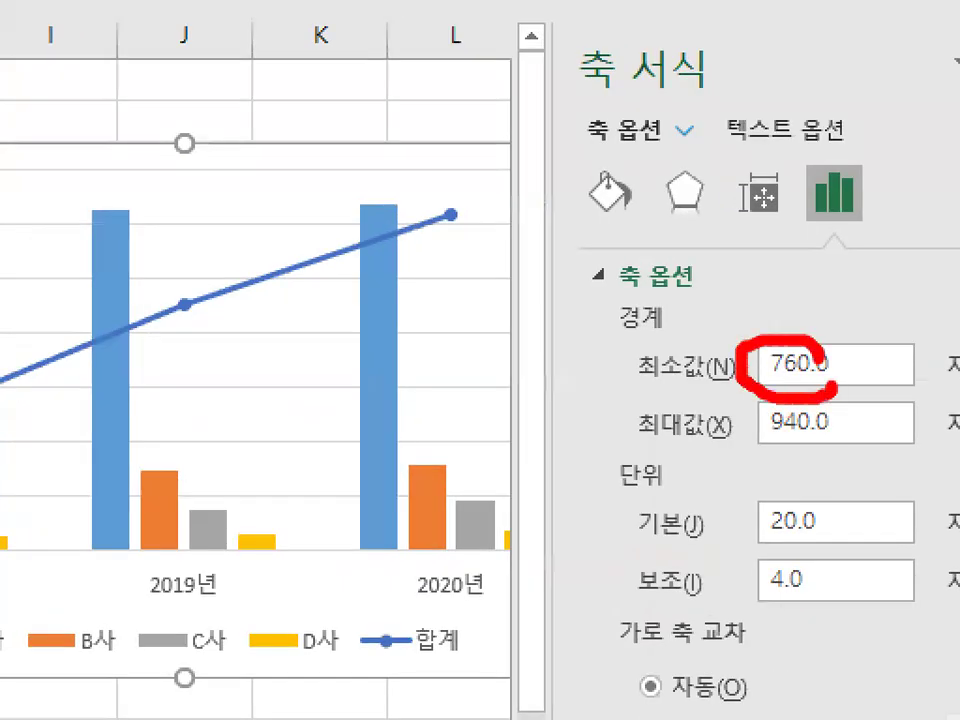
pyautogui.press('Escape')
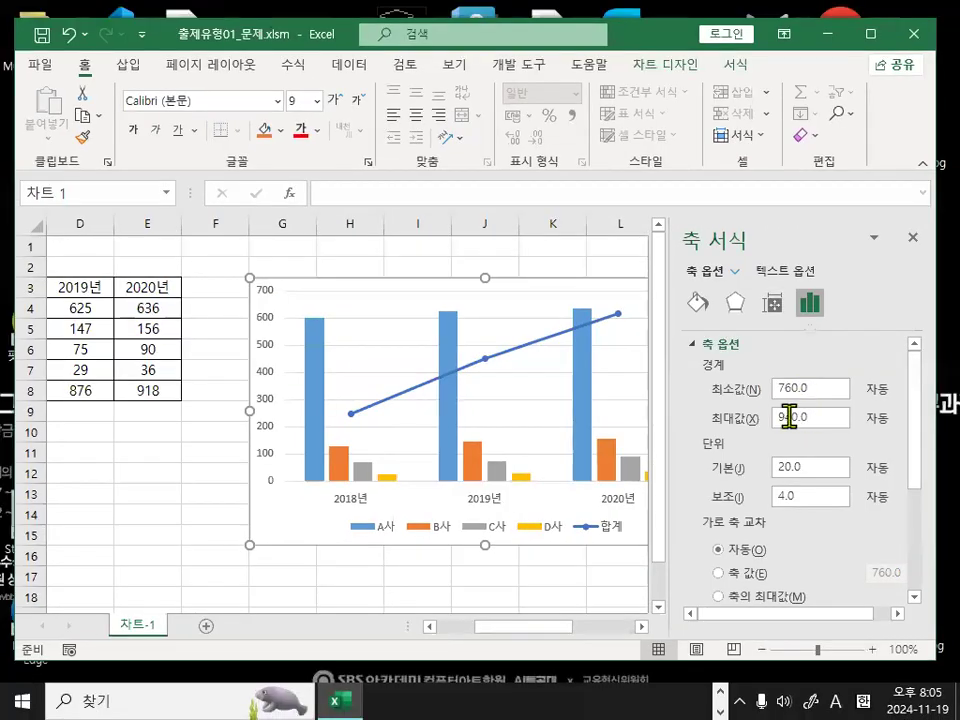
pyautogui.moveTo(866, 392); pyautogui.dragTo(713, 390)
pyautogui.write('750')
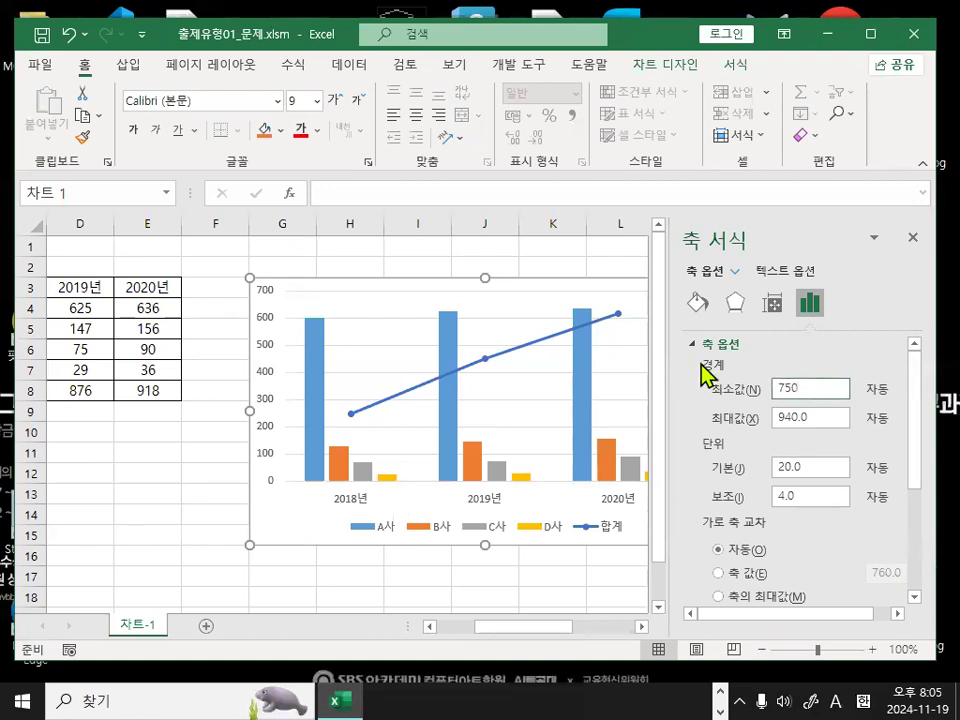
pyautogui.press('Tab')
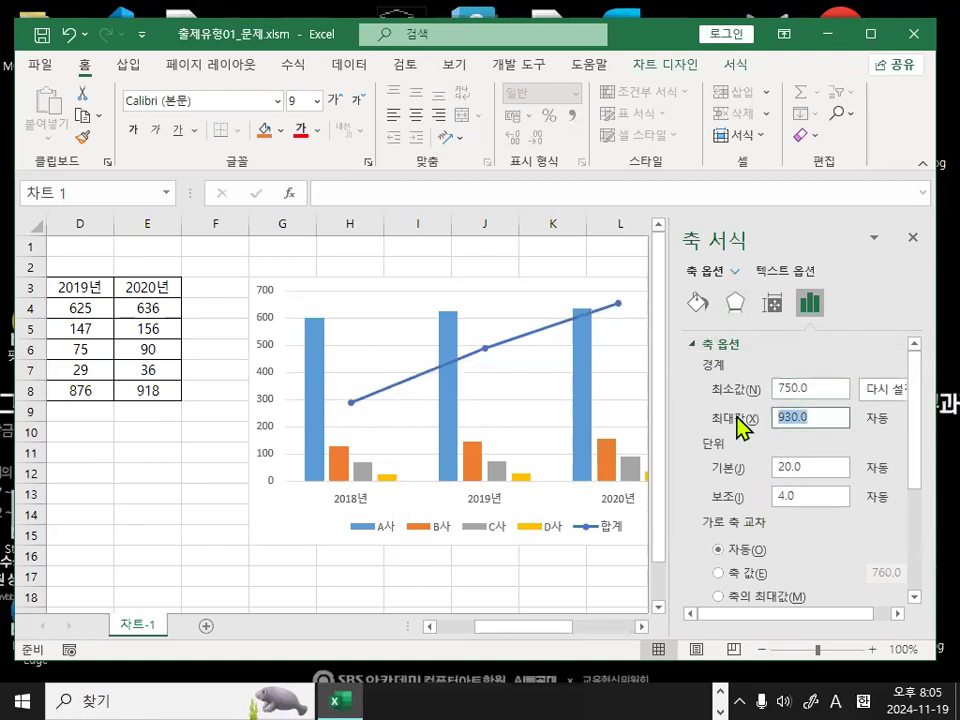
# Set the maximum bound (최대값) of the secondary vertical axis to 950
pyautogui.write('950')
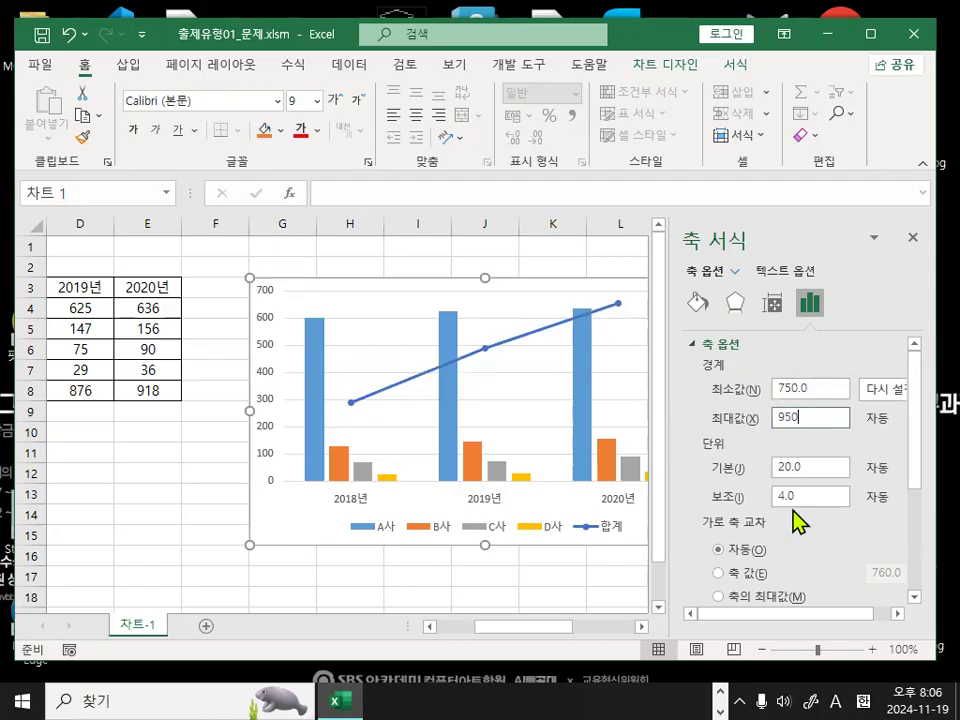
pyautogui.hotkey('ctrl', '1')
pyautogui.click(806, 471)
pyautogui.moveTo(743, 477)
pyautogui.mouseDown()
pyautogui.moveTo(556, 411)
pyautogui.moveTo(706, 495)
pyautogui.mouseUp()
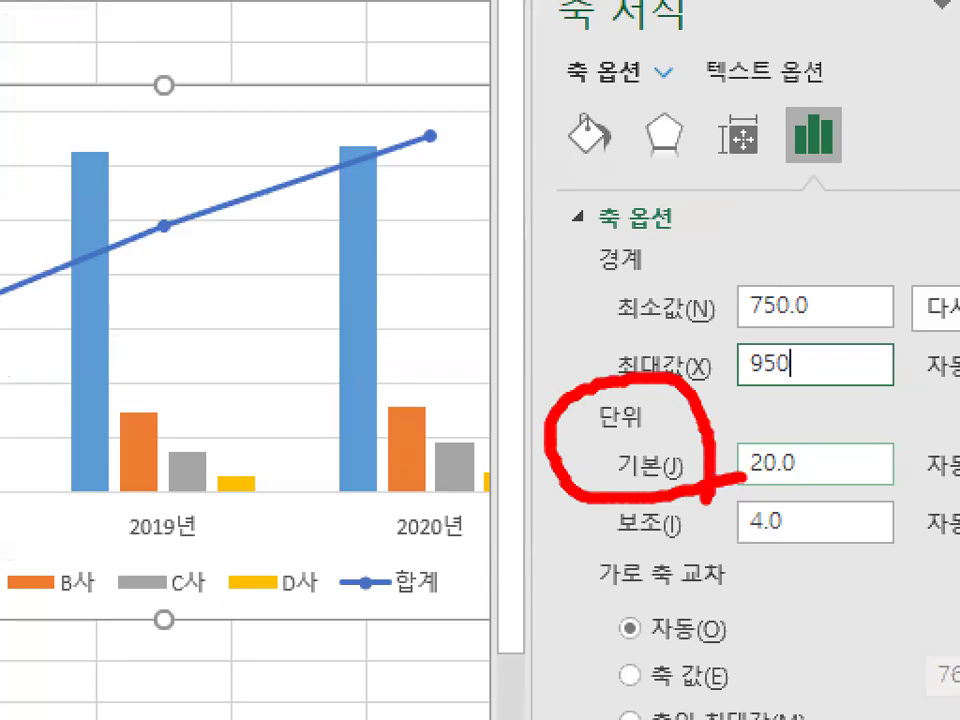
pyautogui.press('Escape')
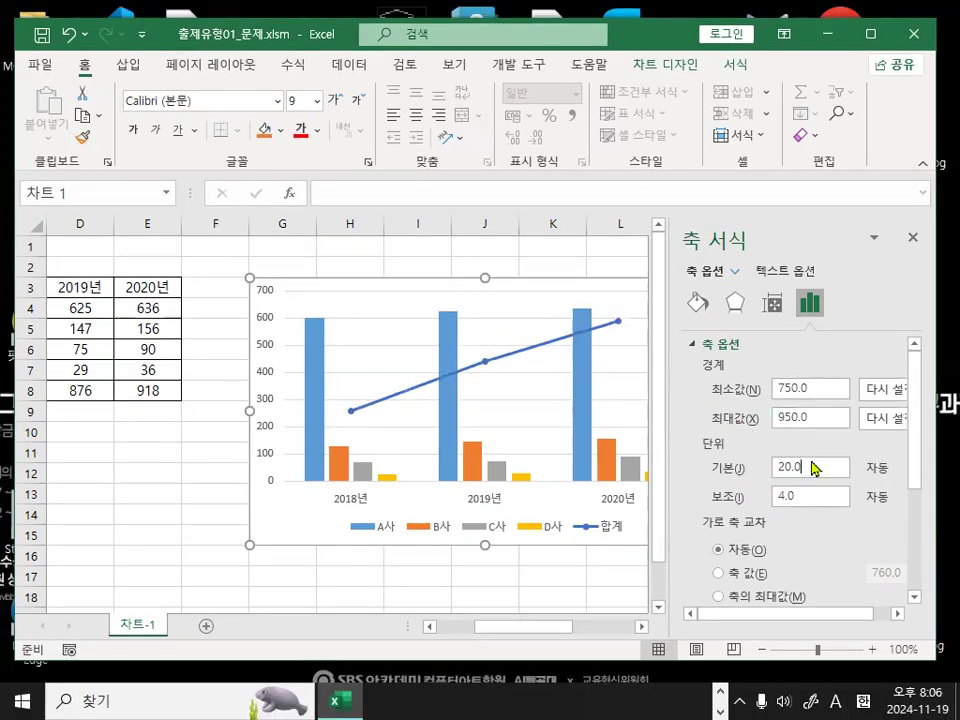
# Set the major unit (기본 단위) of the secondary vertical axis to 50 and close the axis formatting options
pyautogui.moveTo(810, 459); pyautogui.dragTo(762, 457)
pyautogui.write('50')
pyautogui.hotkey('ctrl', '1')
pyautogui.click(918, 254)
pyautogui.moveTo(918, 256); pyautogui.dragTo(857, 227)
pyautogui.press('Escape')
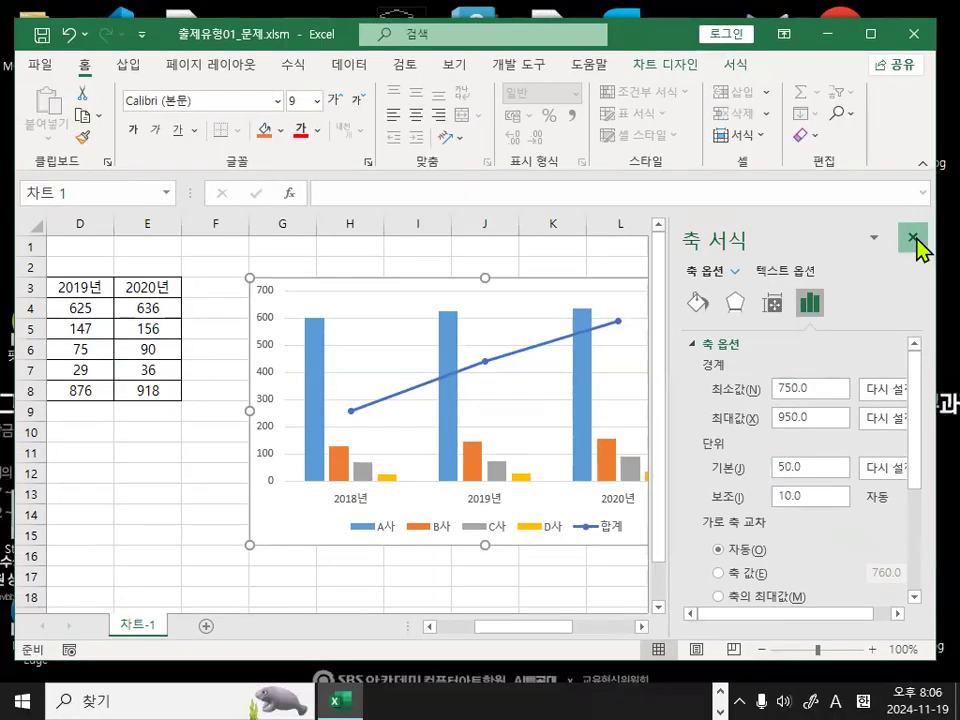
pyautogui.click(868, 241)
pyautogui.hotkey('ctrl', '1')
pyautogui.moveTo(643, 510)
pyautogui.mouseDown()
pyautogui.moveTo(714, 497)
pyautogui.moveTo(624, 499)
pyautogui.moveTo(705, 505)
pyautogui.mouseUp()
pyautogui.moveTo(620, 95)
pyautogui.mouseDown()
pyautogui.moveTo(752, 104)
pyautogui.moveTo(703, 112)
pyautogui.mouseUp()
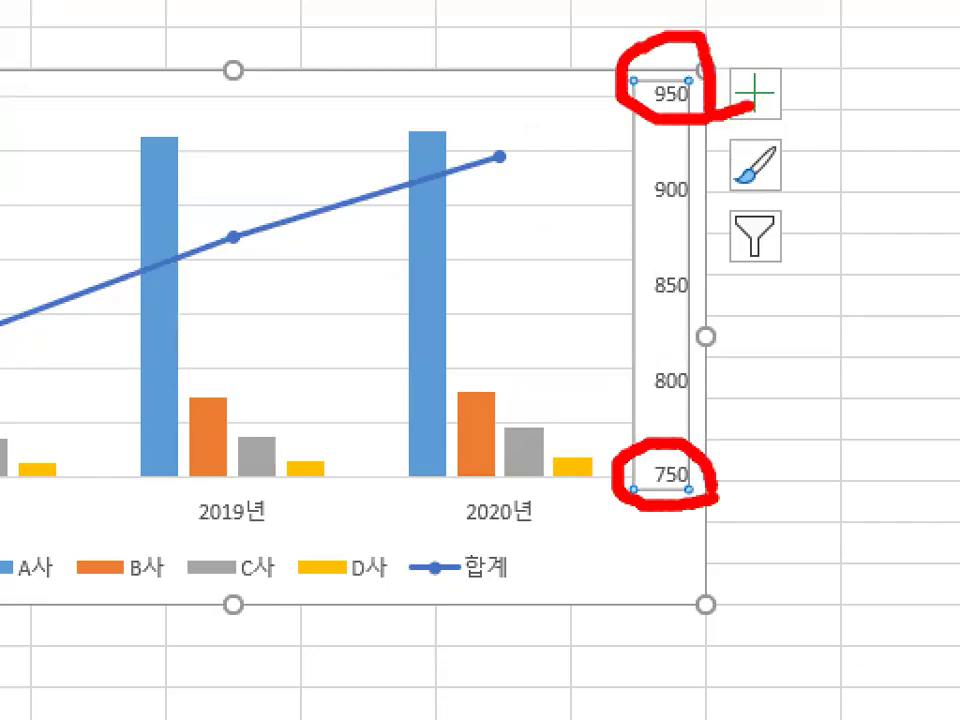
pyautogui.press('Escape')
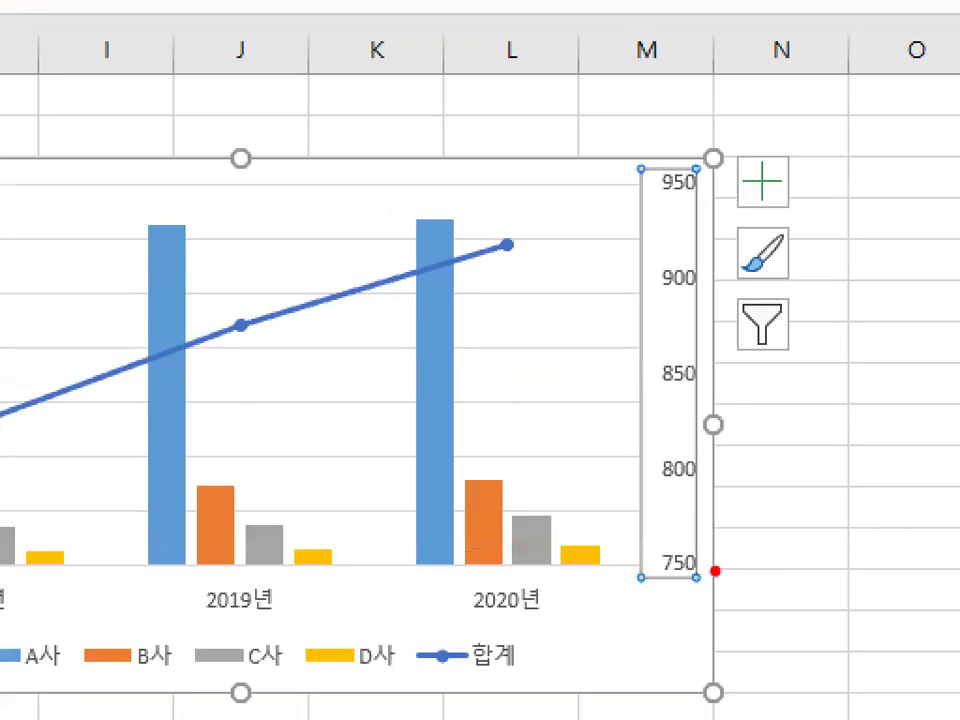
pyautogui.moveTo(714, 571)
pyautogui.mouseDown()
pyautogui.moveTo(632, 543)
pyautogui.moveTo(698, 556)
pyautogui.mouseUp()
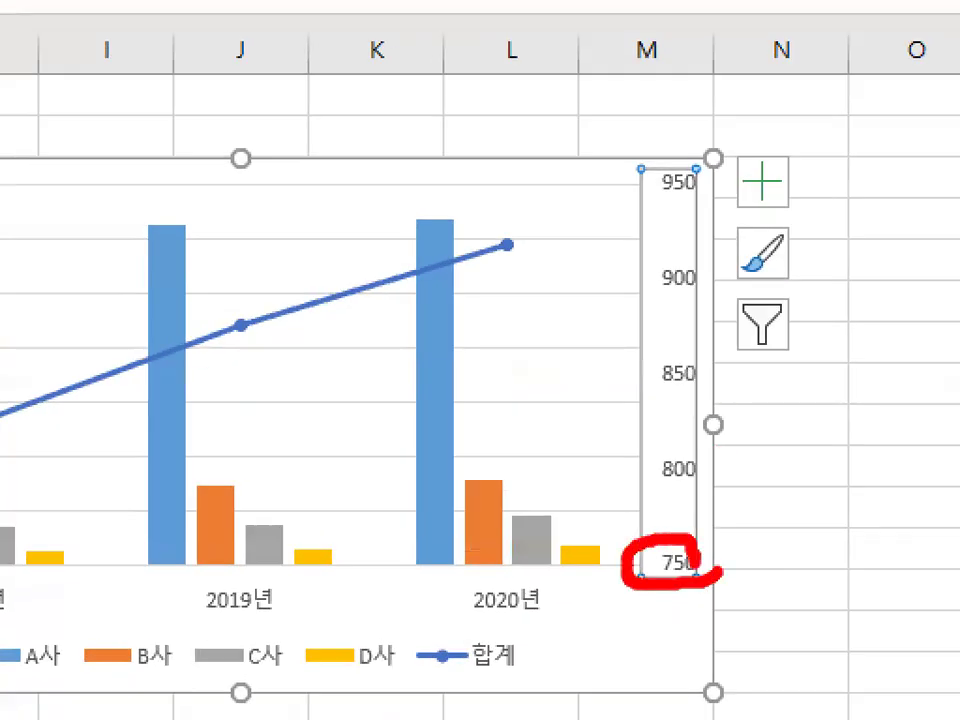
pyautogui.moveTo(711, 494)
pyautogui.mouseDown()
pyautogui.moveTo(632, 452)
pyautogui.moveTo(698, 450)
pyautogui.mouseUp()
pyautogui.moveTo(707, 380)
pyautogui.mouseDown()
pyautogui.moveTo(650, 385)
pyautogui.moveTo(712, 378)
pyautogui.mouseUp()
pyautogui.moveTo(704, 284)
pyautogui.mouseDown()
pyautogui.moveTo(643, 289)
pyautogui.moveTo(698, 282)
pyautogui.mouseUp()
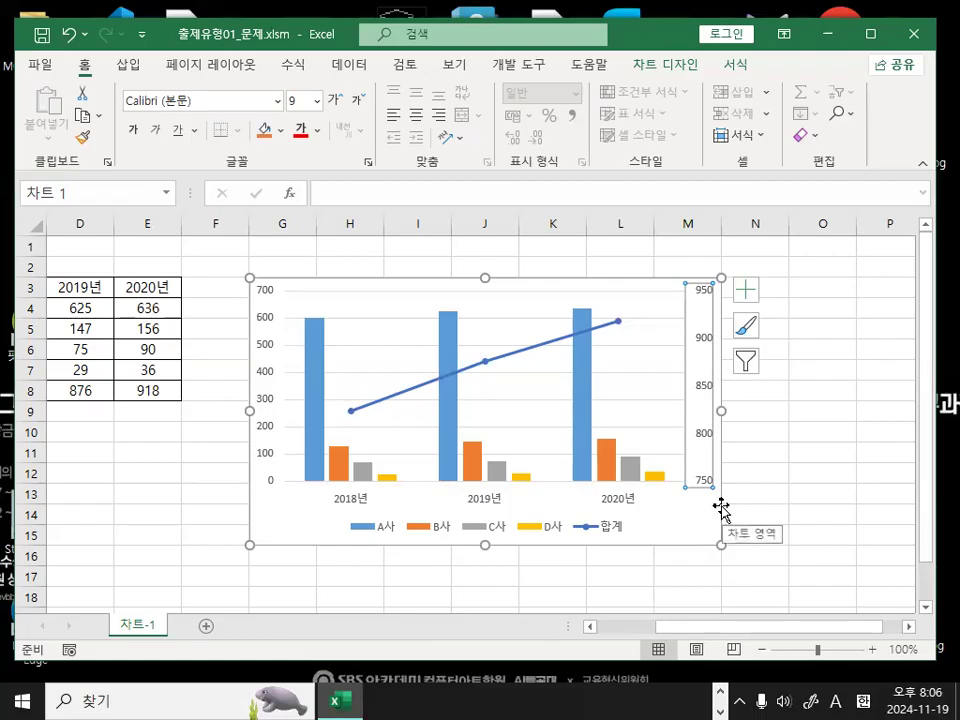
# Select the whole chart and add a chart title placed above the chart (차트 위)
pyautogui.click(714, 516)
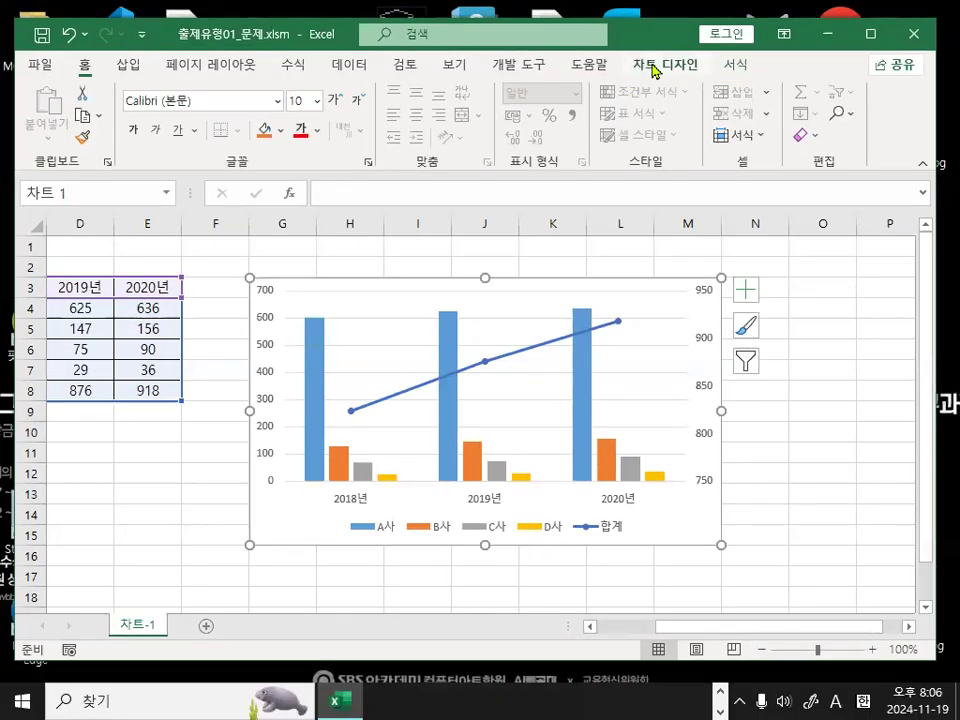
pyautogui.click(656, 68)
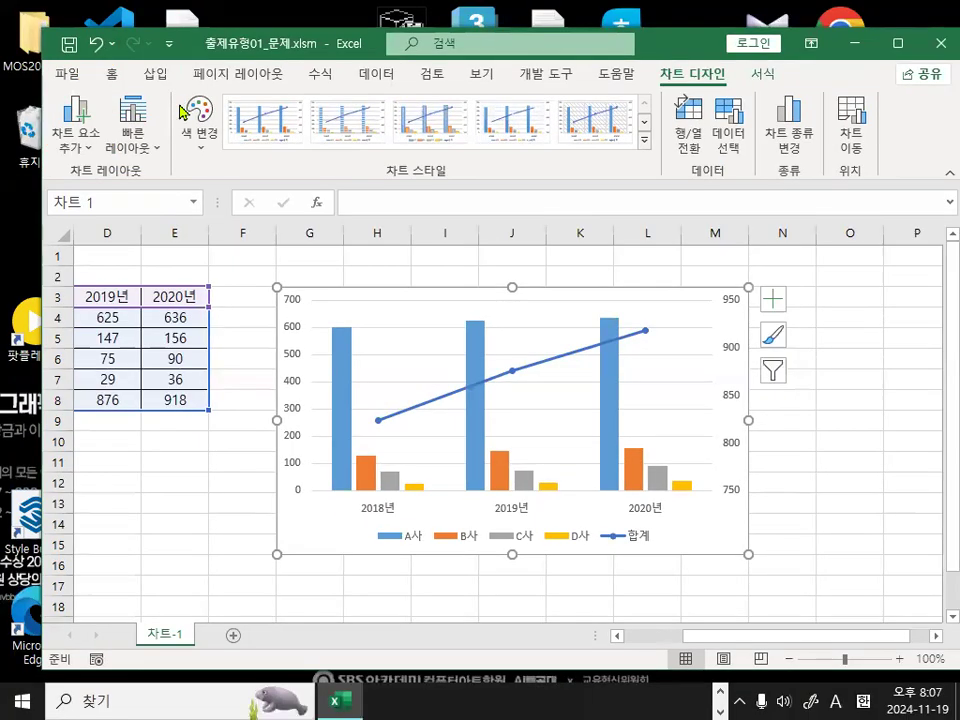
pyautogui.click(192, 292)
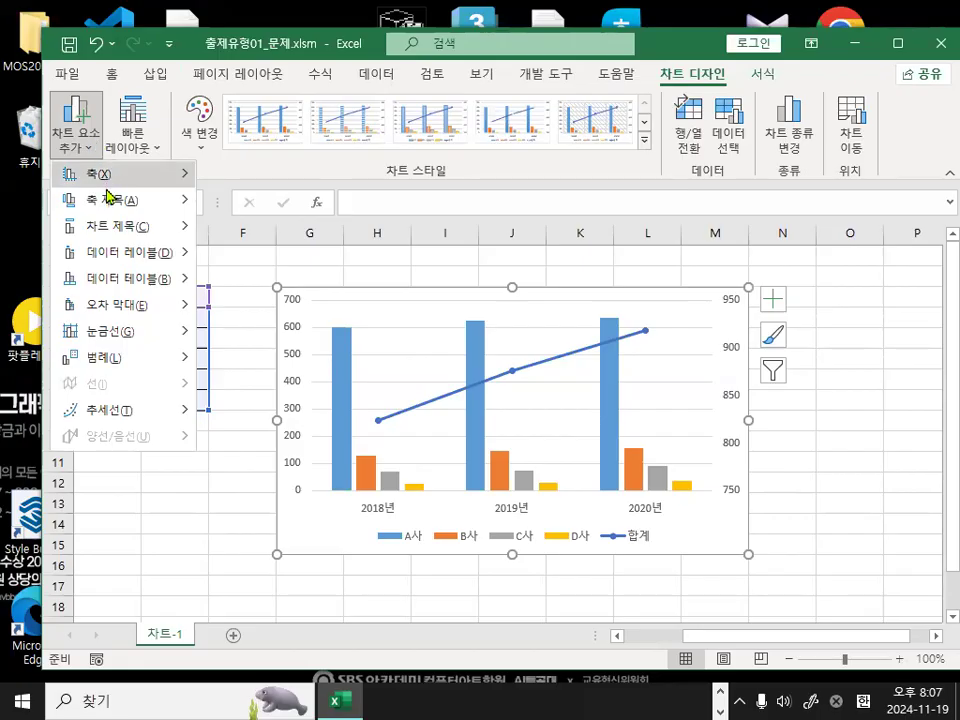
pyautogui.moveTo(120, 227)
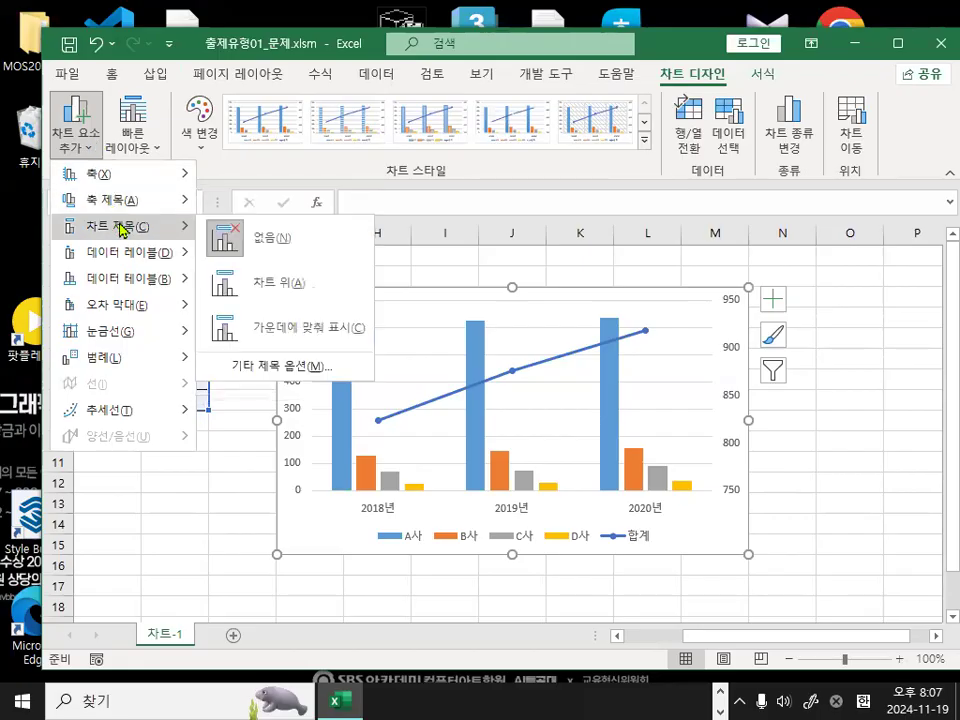
pyautogui.click(267, 290)
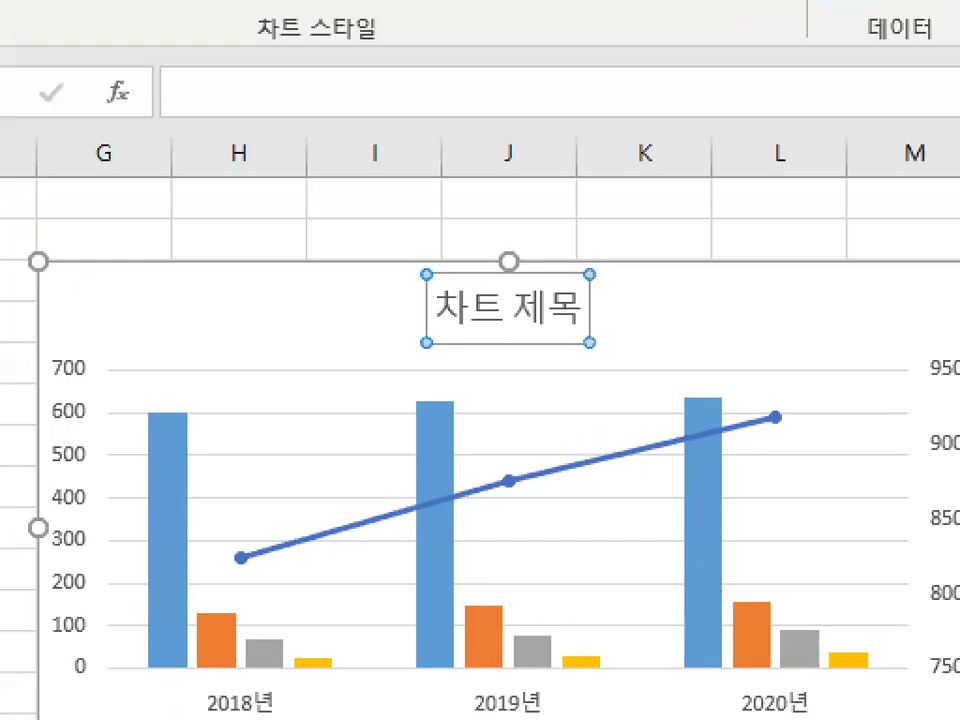
pyautogui.moveTo(606, 327)
pyautogui.mouseDown()
pyautogui.moveTo(422, 314)
pyautogui.moveTo(600, 258)
pyautogui.moveTo(608, 323)
pyautogui.mouseUp()
pyautogui.press('Escape')
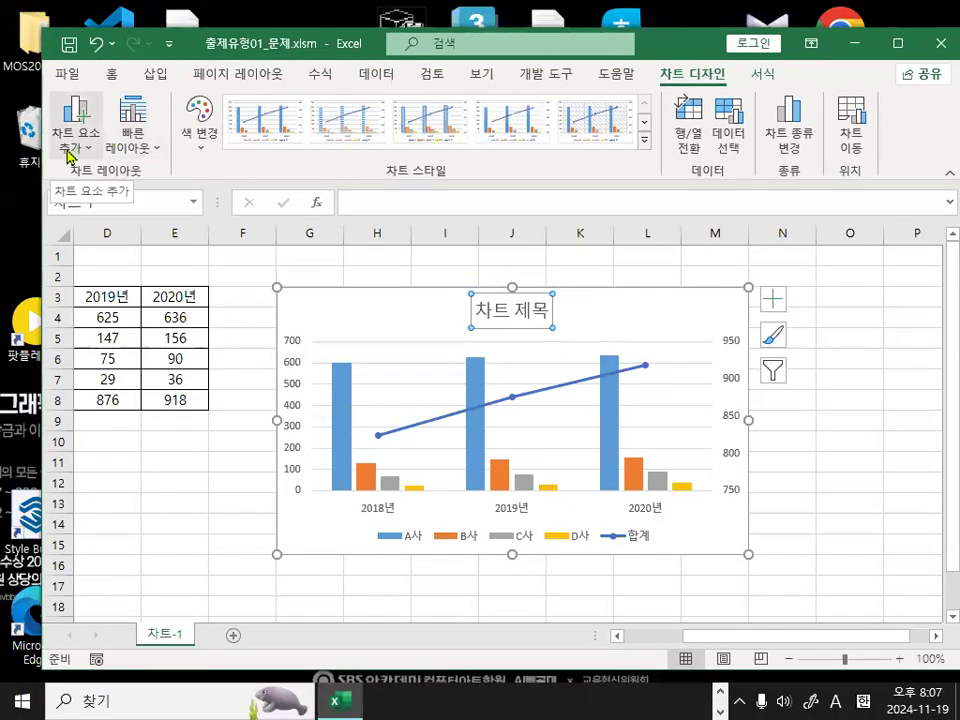
# Add an axis title to the chart's primary vertical axis (기본 세로)
pyautogui.click(66, 152)
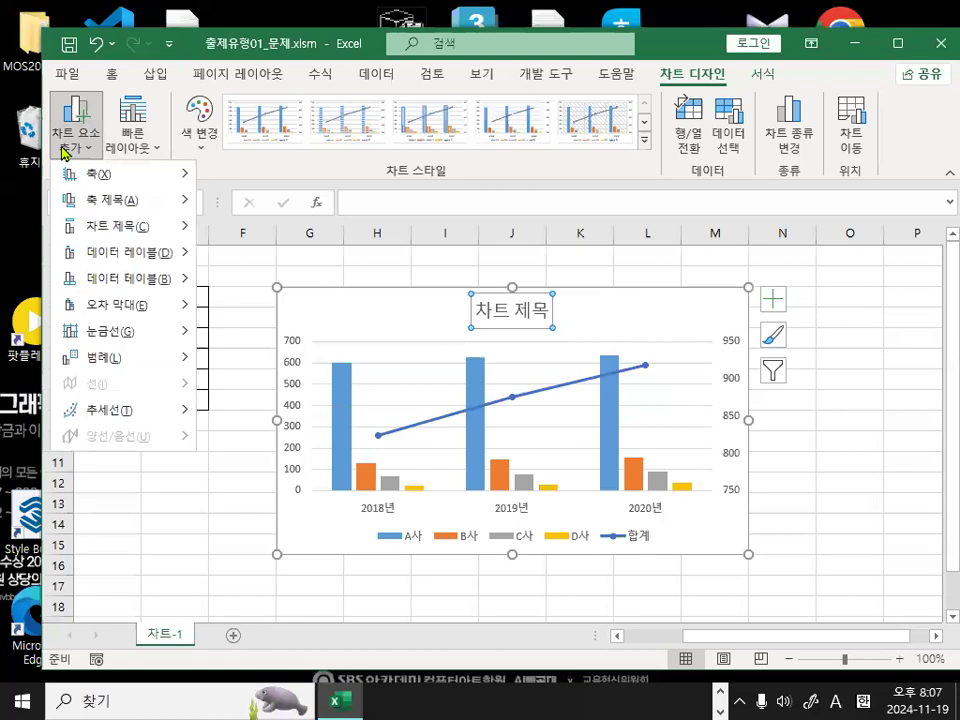
pyautogui.moveTo(100, 212)
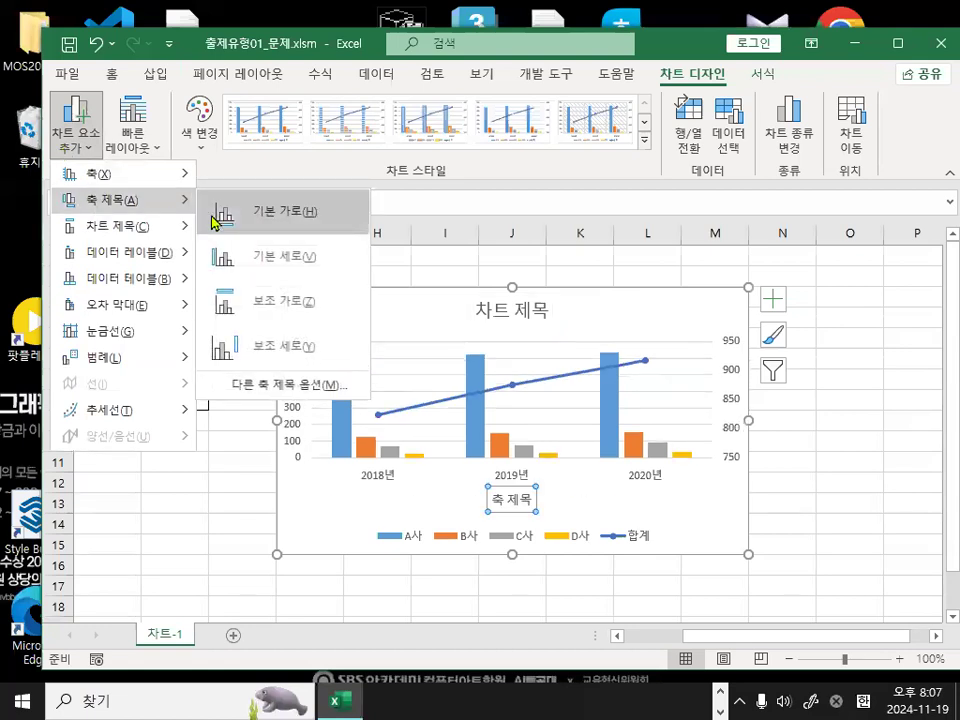
pyautogui.click(281, 274)
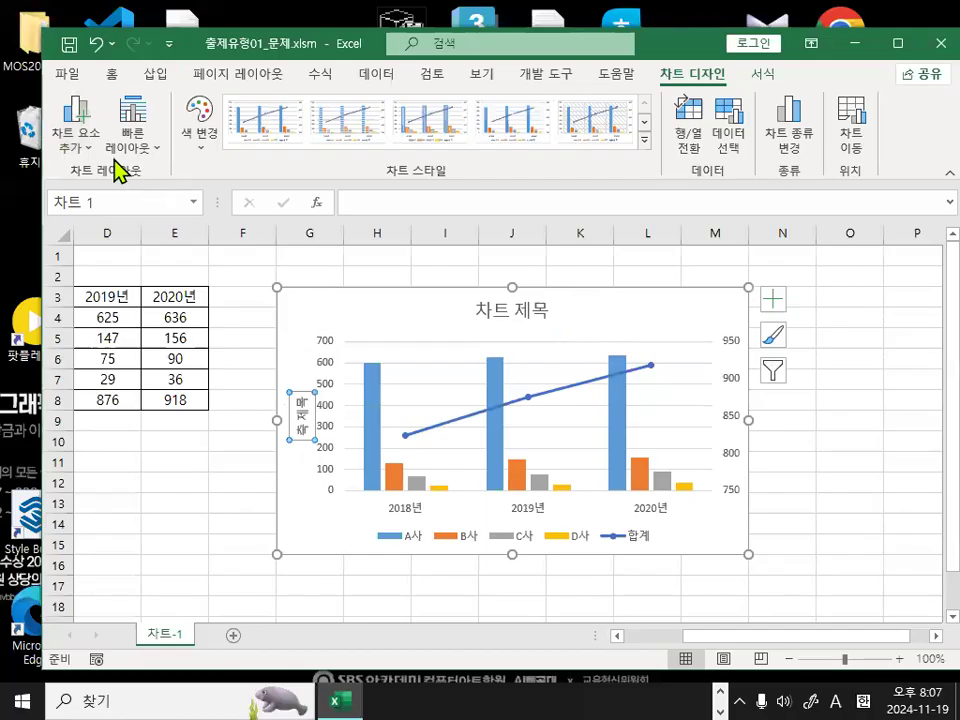
# Add an axis title to the chart's secondary vertical axis (보조 세로)
pyautogui.click(80, 150)
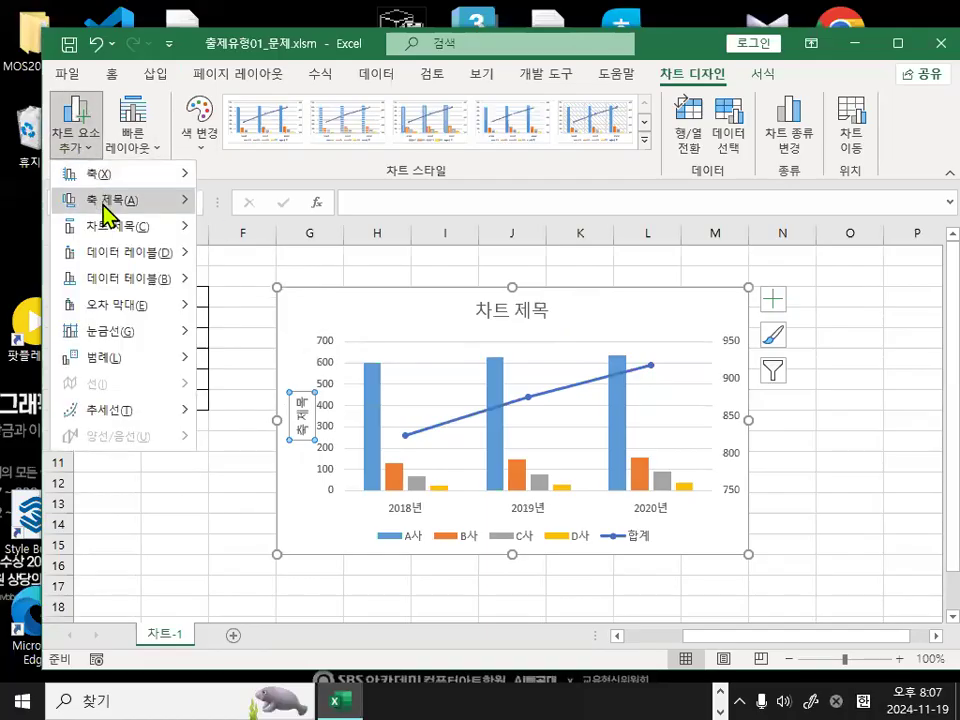
pyautogui.moveTo(104, 205)
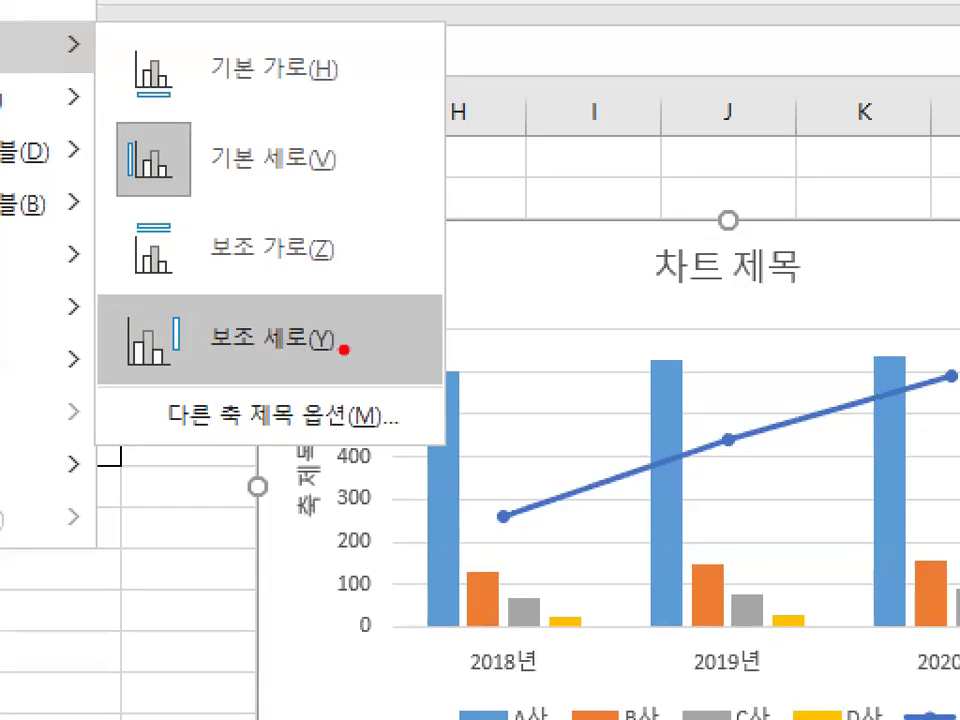
pyautogui.moveTo(343, 349)
pyautogui.mouseDown()
pyautogui.moveTo(135, 336)
pyautogui.moveTo(258, 294)
pyautogui.moveTo(342, 350)
pyautogui.mouseUp()
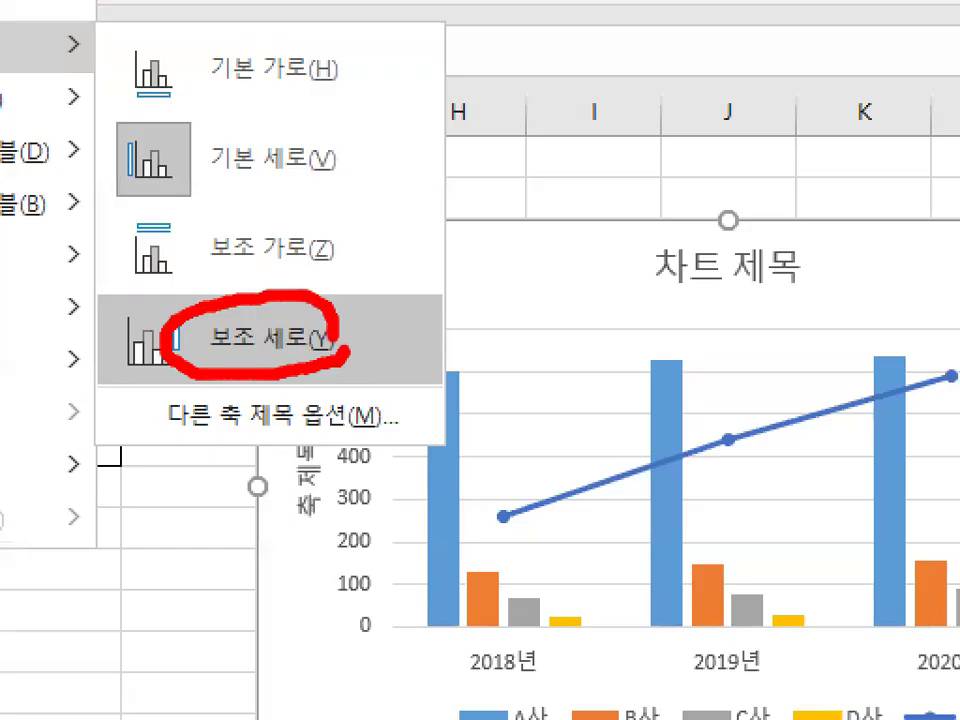
pyautogui.press('Escape')
pyautogui.click(82, 149)
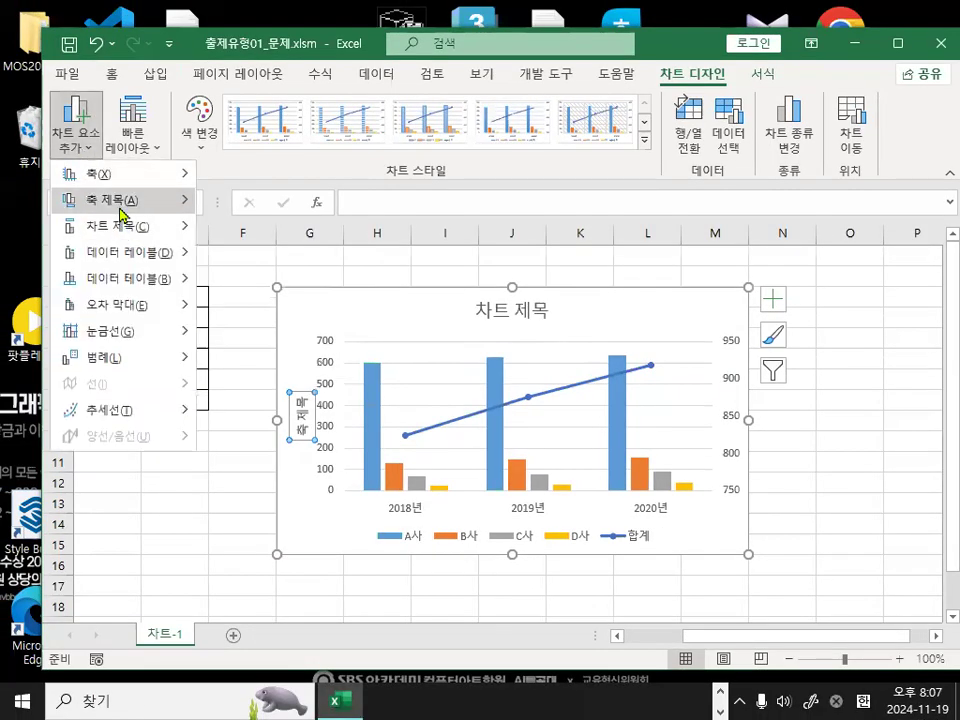
pyautogui.moveTo(122, 208)
pyautogui.click(311, 343)
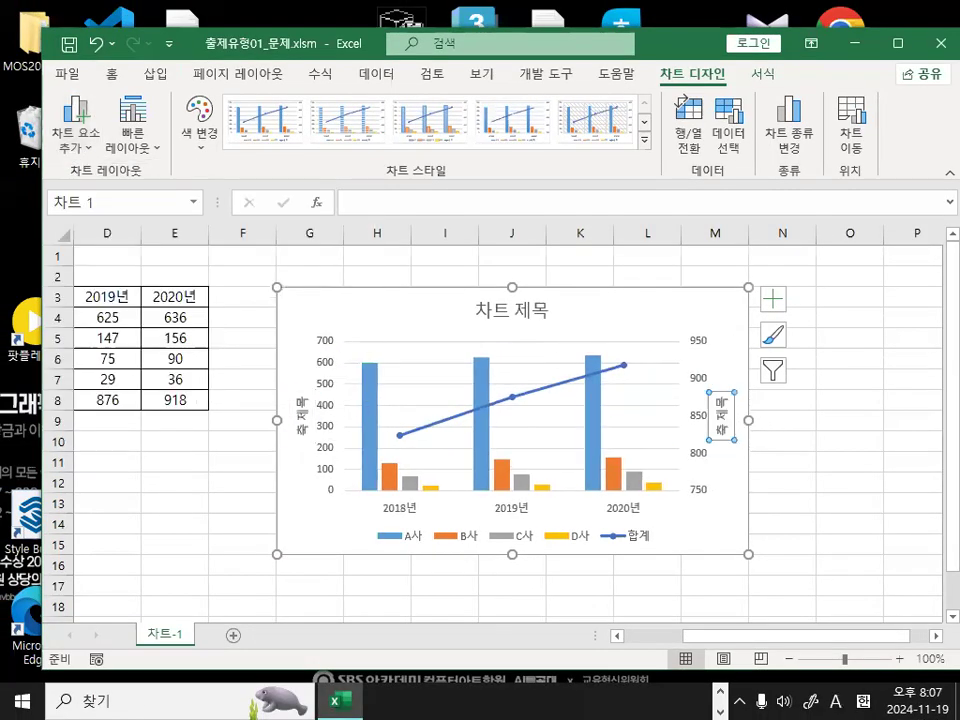
pyautogui.moveTo(751, 427)
pyautogui.mouseDown()
pyautogui.moveTo(691, 423)
pyautogui.moveTo(736, 398)
pyautogui.moveTo(753, 432)
pyautogui.mouseUp()
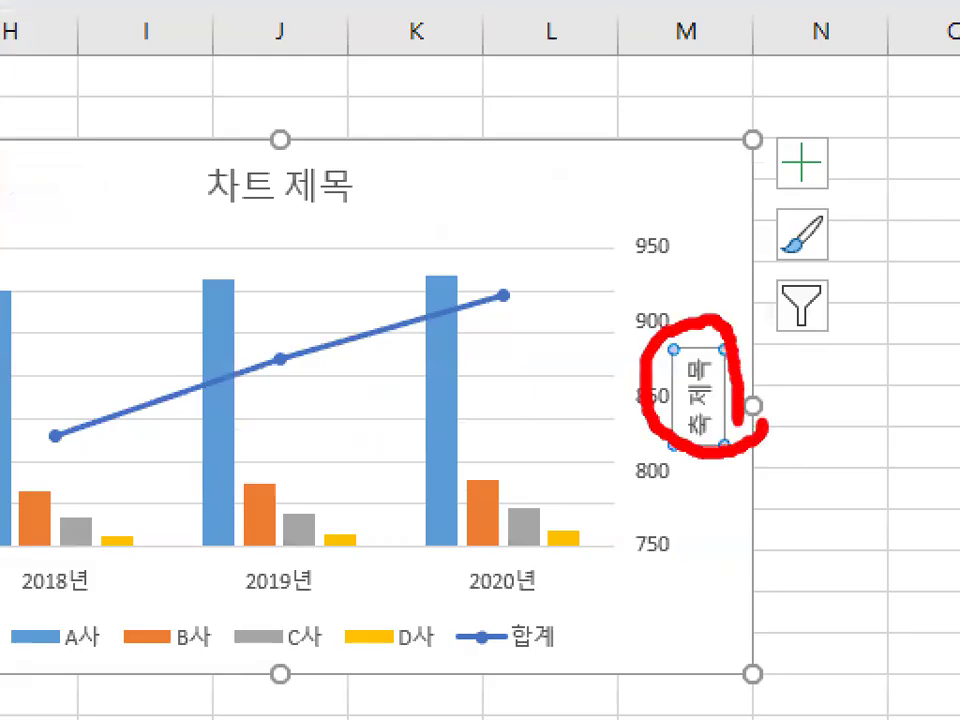
pyautogui.press('Escape')
pyautogui.hotkey('ctrl', '1')
pyautogui.click(288, 422)
pyautogui.moveTo(346, 451)
pyautogui.mouseDown()
pyautogui.moveTo(279, 381)
pyautogui.moveTo(355, 385)
pyautogui.moveTo(348, 458)
pyautogui.mouseUp()
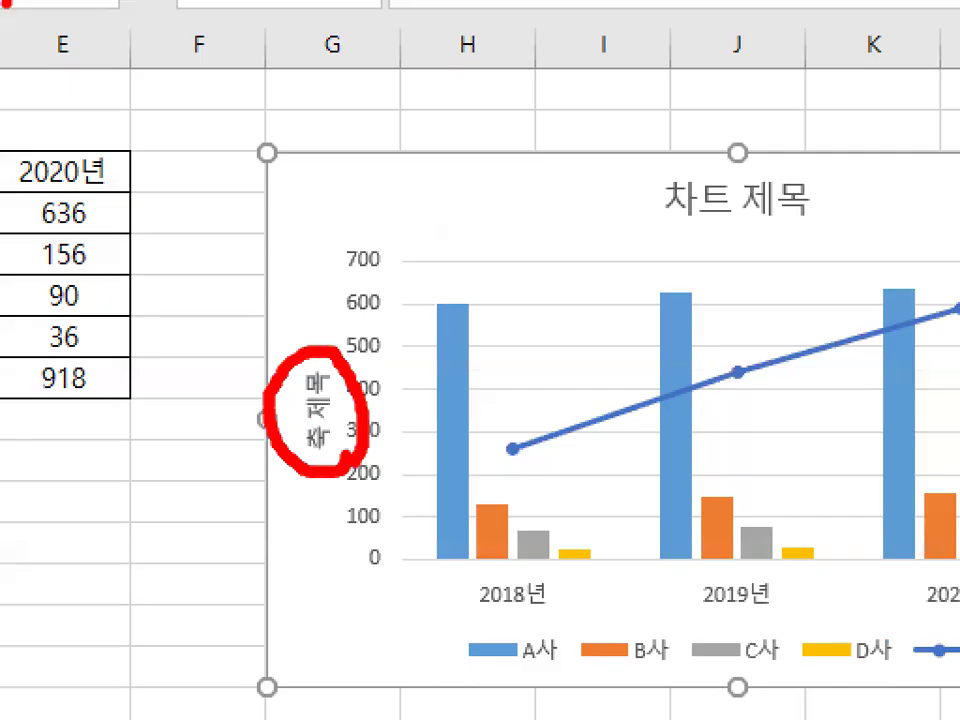
pyautogui.press('Escape')
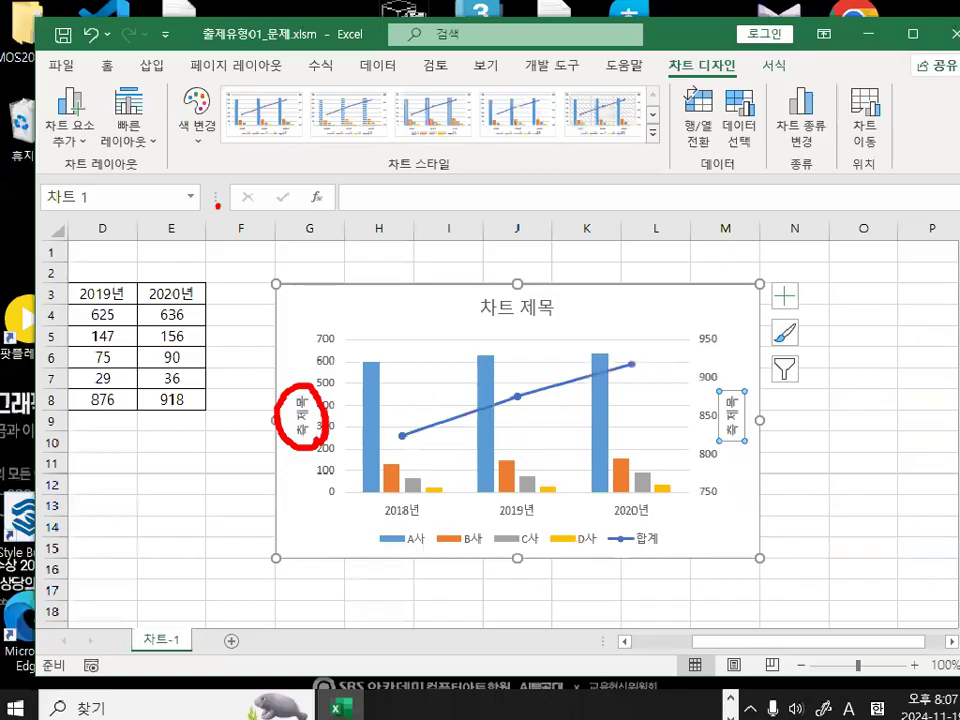
pyautogui.hotkey('ctrl', '1')
pyautogui.click(796, 631)
pyautogui.moveTo(548, 527)
pyautogui.mouseDown()
pyautogui.moveTo(458, 497)
pyautogui.moveTo(551, 528)
pyautogui.mouseUp()
pyautogui.moveTo(555, 455); pyautogui.dragTo(422, 568)
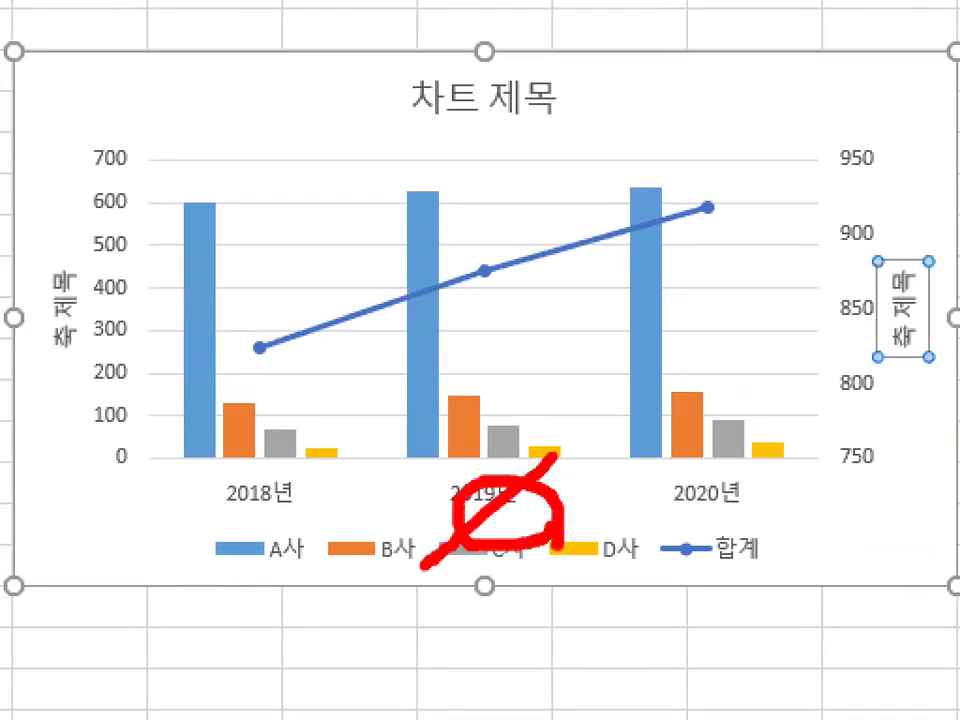
# Replace the chart title's placeholder text with 음료 판매량
pyautogui.press('Escape')
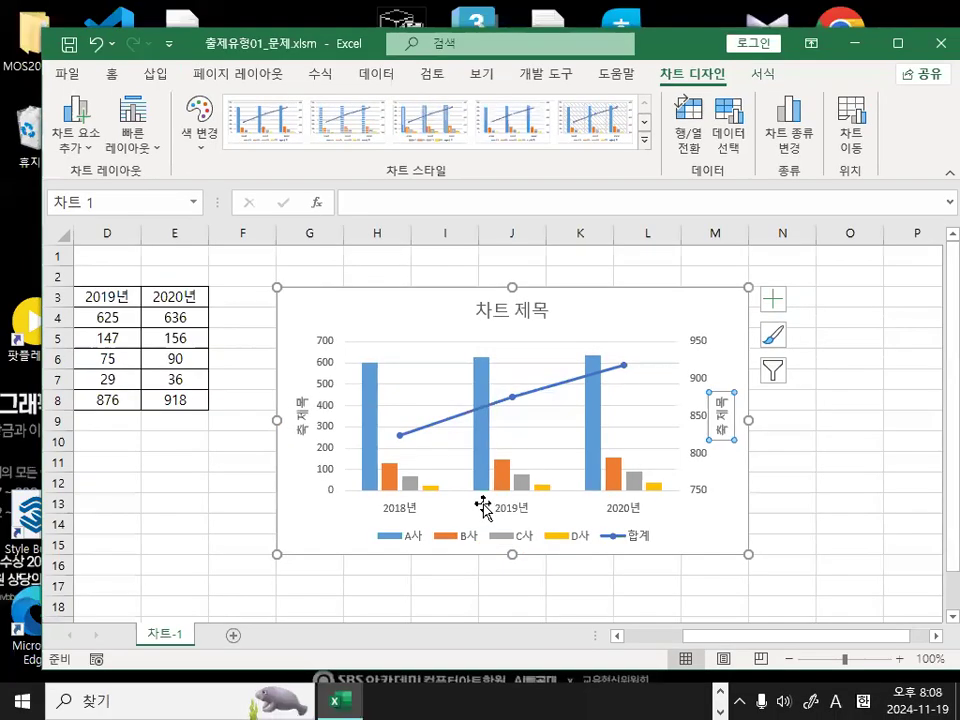
pyautogui.click(517, 308)
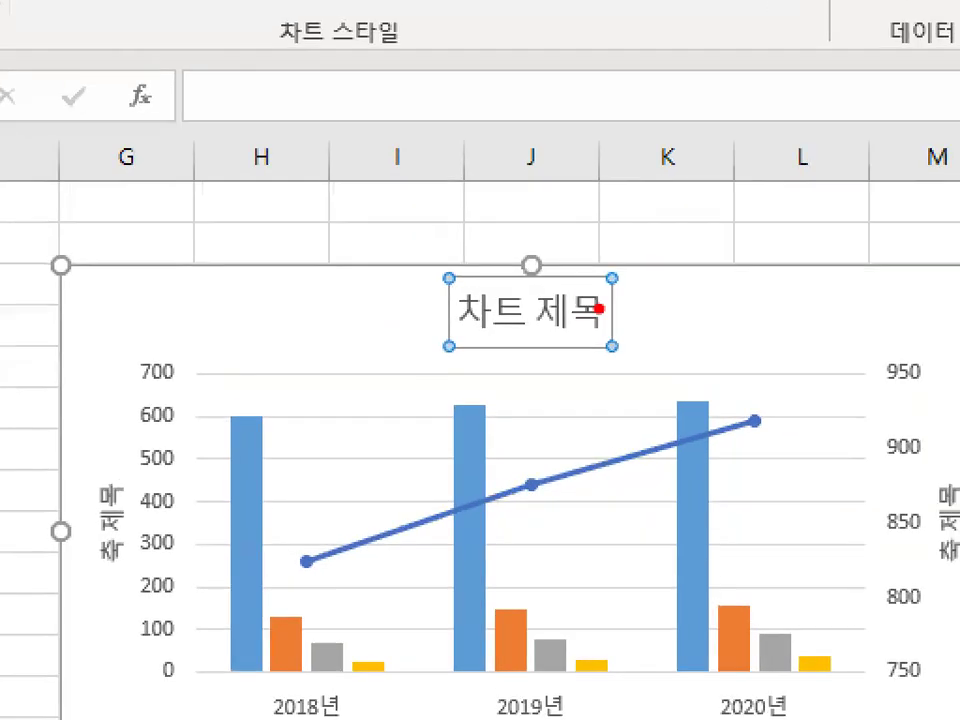
pyautogui.moveTo(546, 310); pyautogui.dragTo(544, 318)
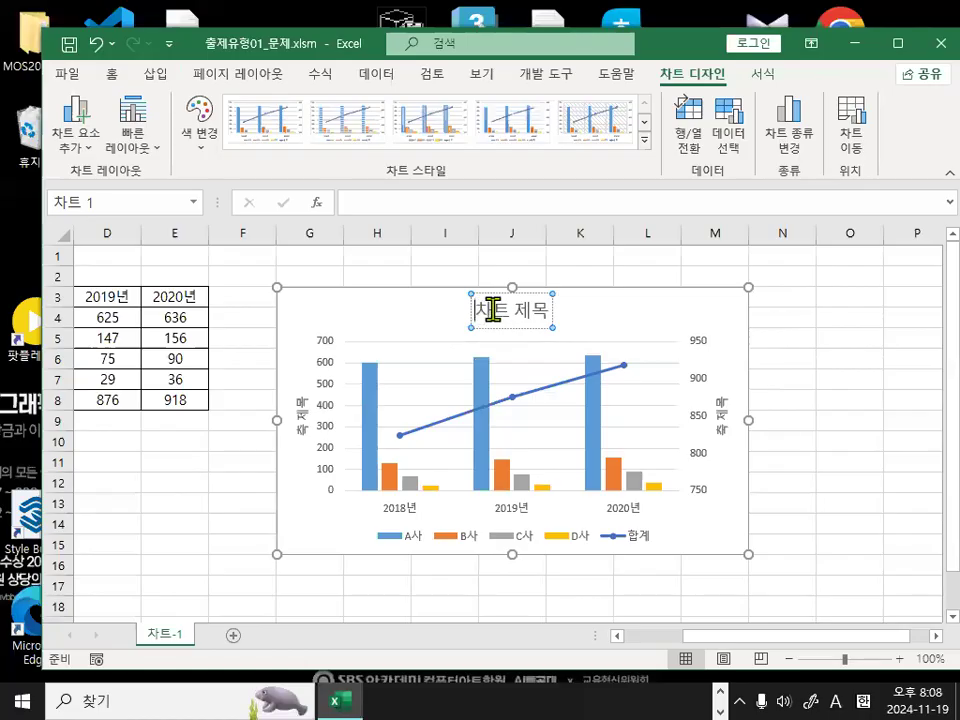
pyautogui.moveTo(477, 310); pyautogui.dragTo(548, 311)
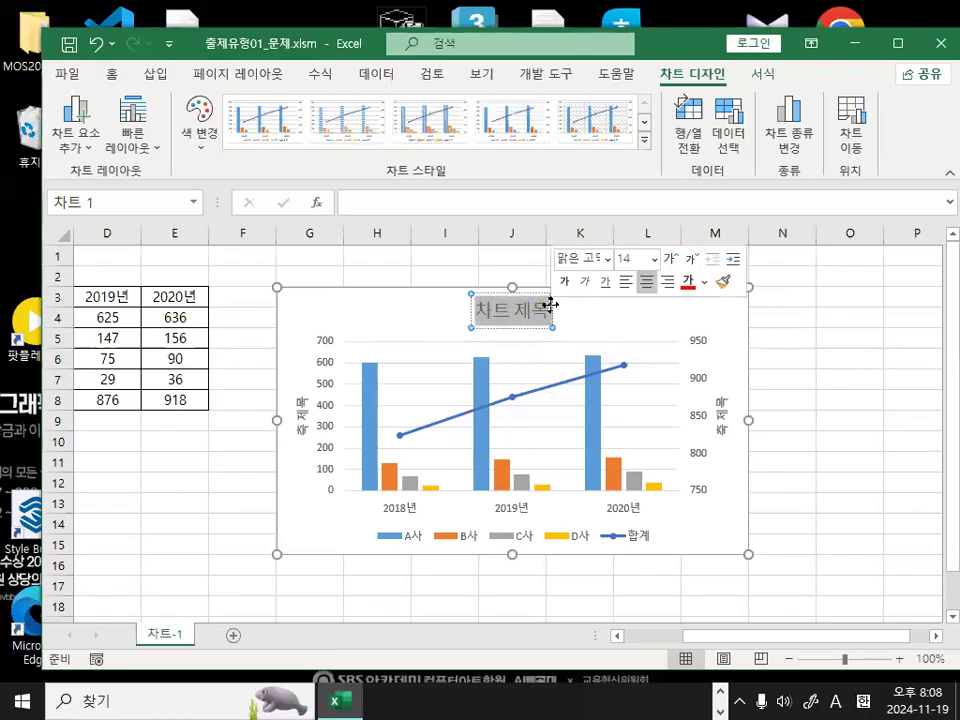
pyautogui.write('dma')
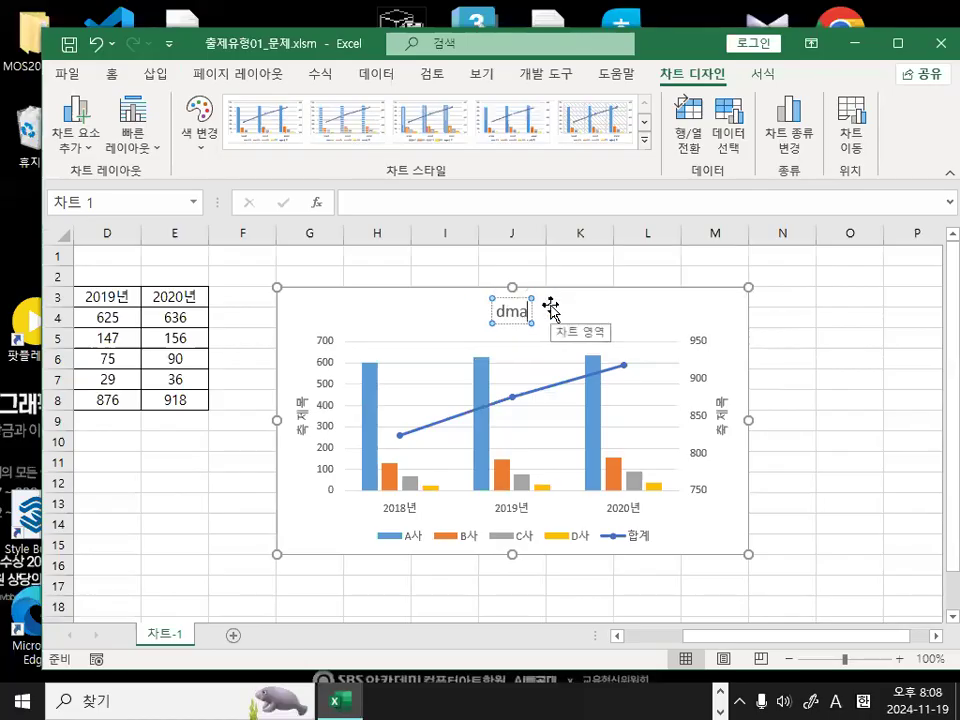
pyautogui.press('BackSpace')
pyautogui.press('BackSpace')
pyautogui.press('BackSpace')
pyautogui.write('음료 판매')
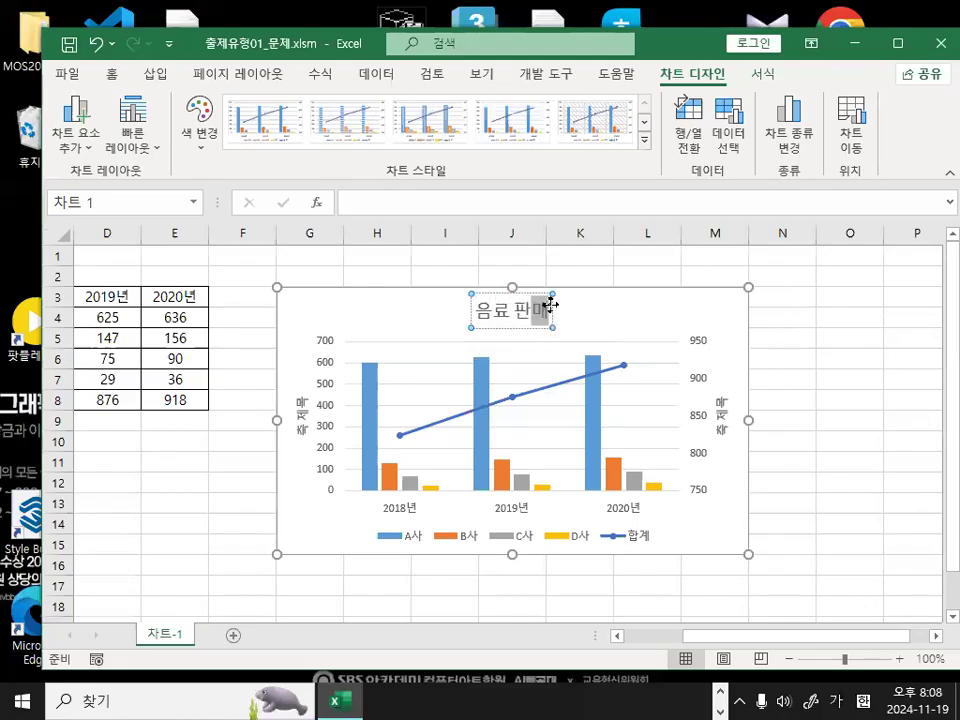
pyautogui.write('량')
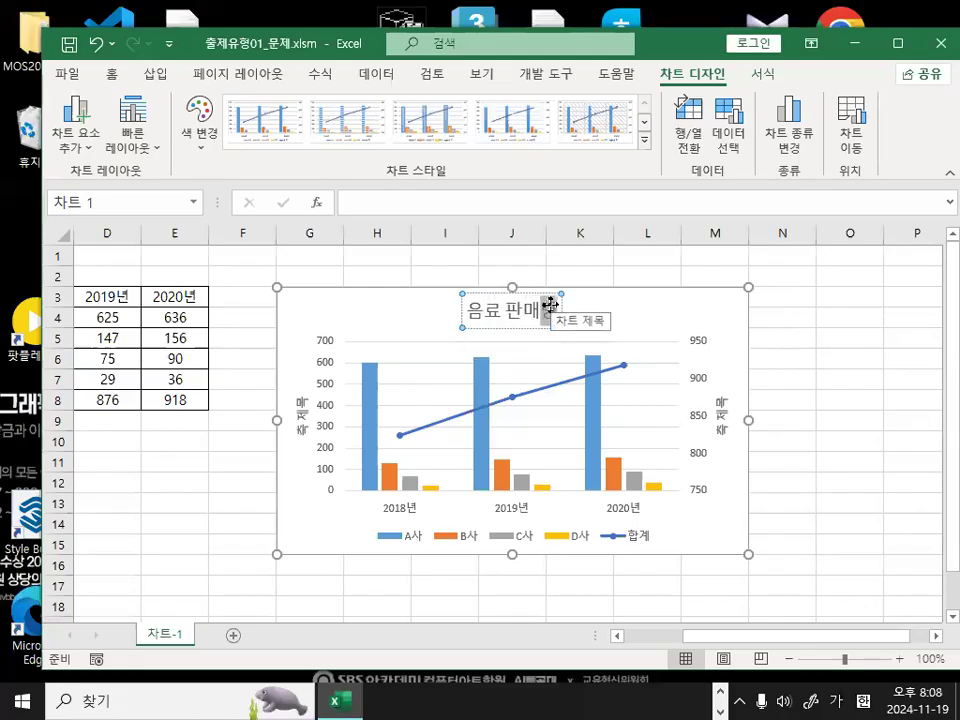
pyautogui.click(671, 304)
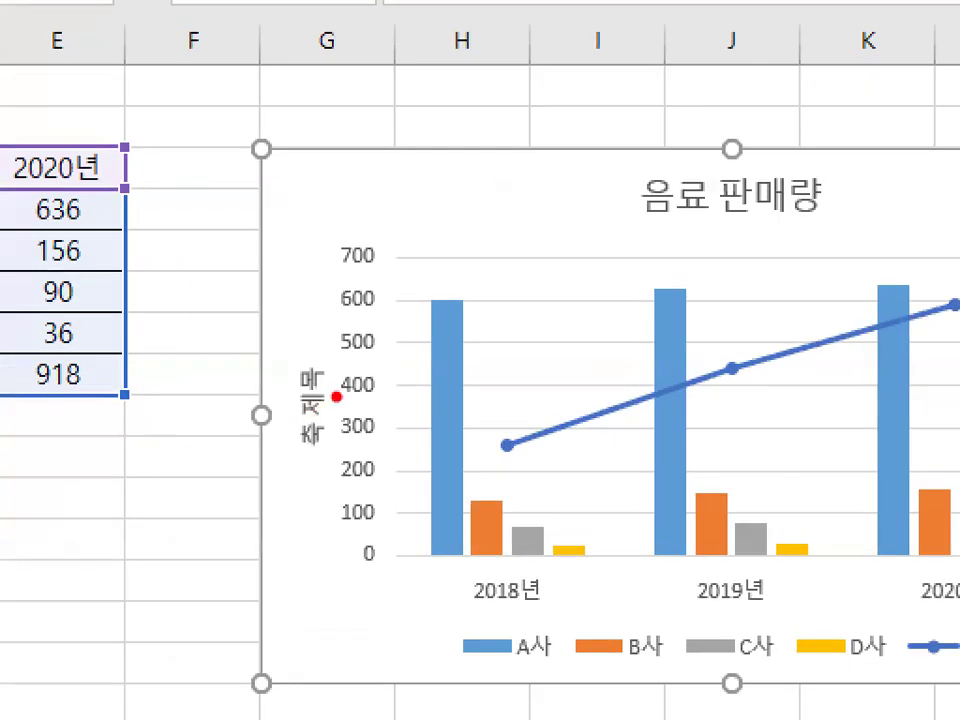
# Replace the primary vertical axis title's placeholder text with 판매량
pyautogui.moveTo(319, 417)
pyautogui.mouseDown()
pyautogui.moveTo(315, 434)
pyautogui.moveTo(314, 368)
pyautogui.moveTo(335, 432)
pyautogui.mouseUp()
pyautogui.press('Escape')
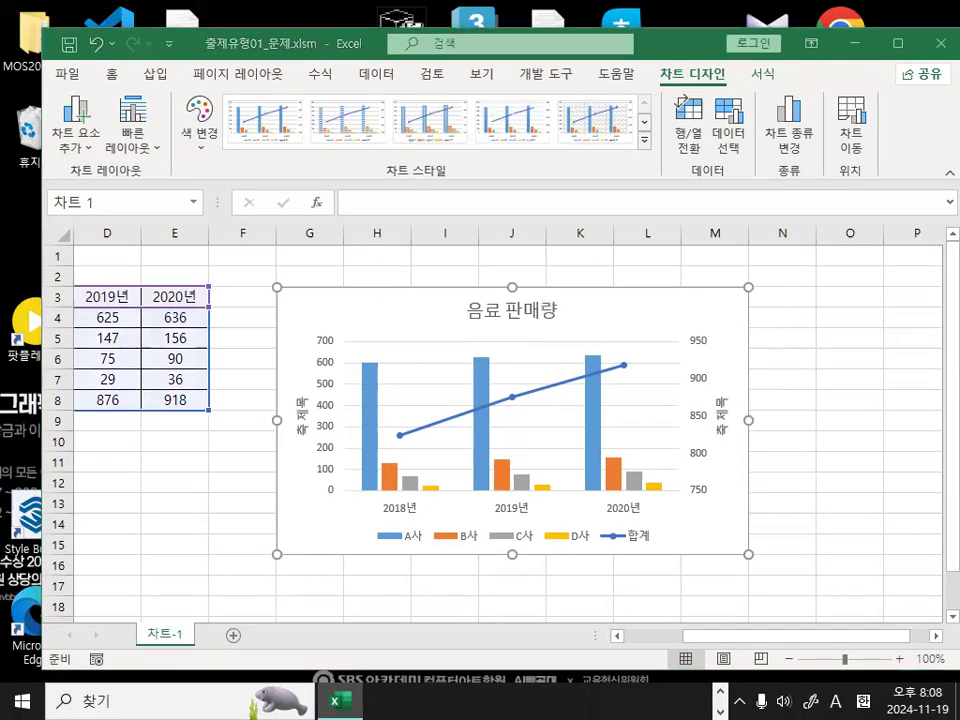
pyautogui.click(302, 422)
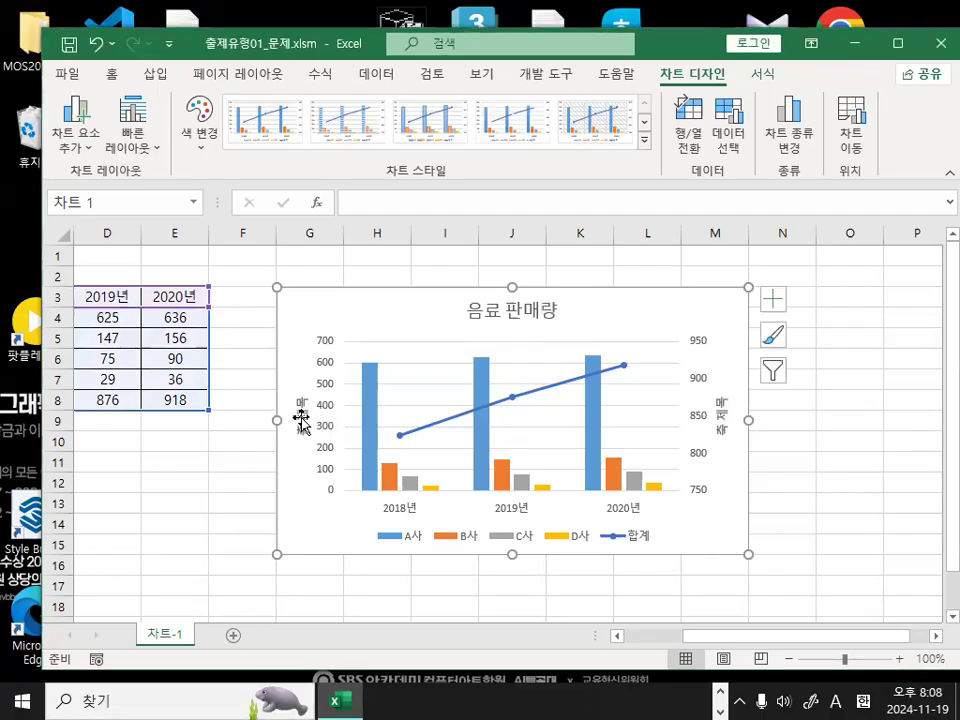
pyautogui.click(302, 436)
pyautogui.moveTo(302, 400); pyautogui.dragTo(303, 441)
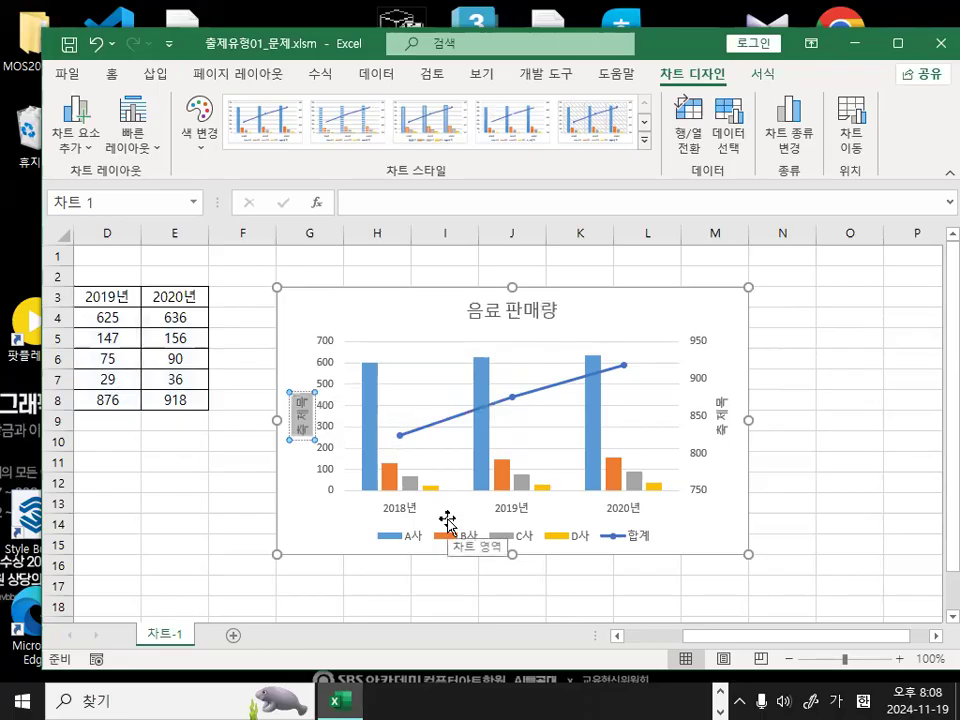
pyautogui.write('판ㅁ')
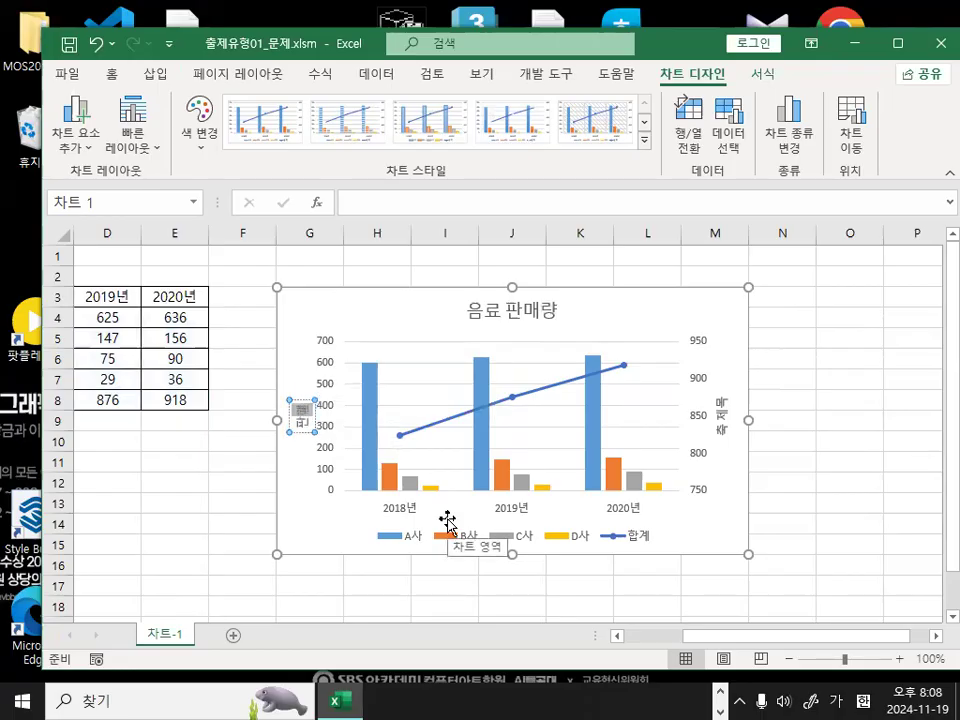
pyautogui.write('ㅐㄹ')
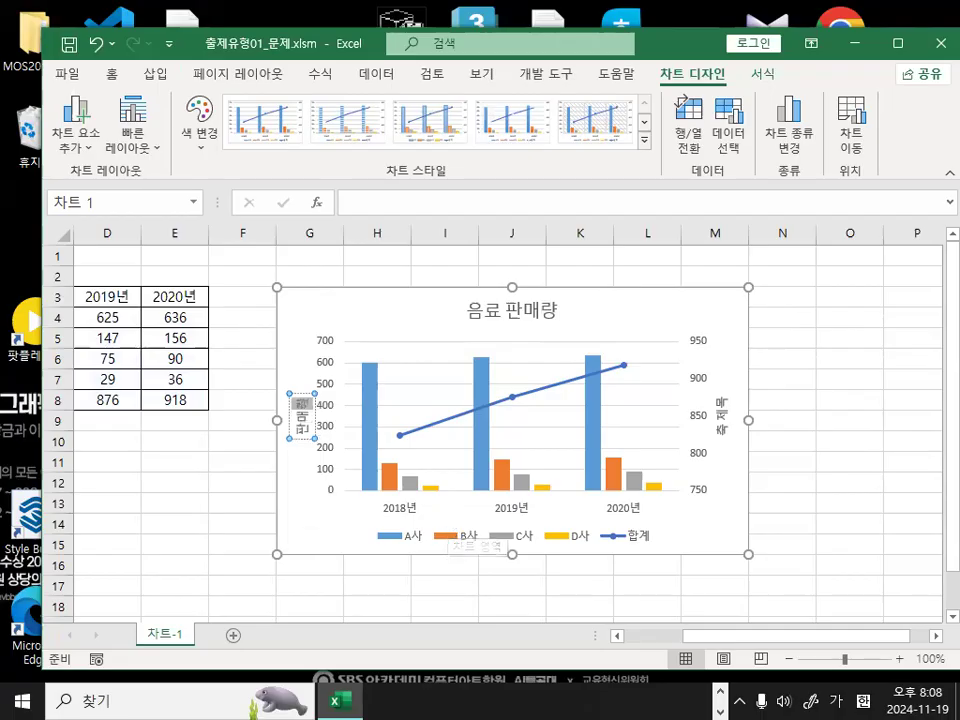
pyautogui.hotkey('ctrl', '1')
pyautogui.click(308, 437)
pyautogui.moveTo(333, 413)
pyautogui.mouseDown()
pyautogui.moveTo(327, 440)
pyautogui.moveTo(255, 408)
pyautogui.moveTo(285, 352)
pyautogui.moveTo(322, 418)
pyautogui.mouseUp()
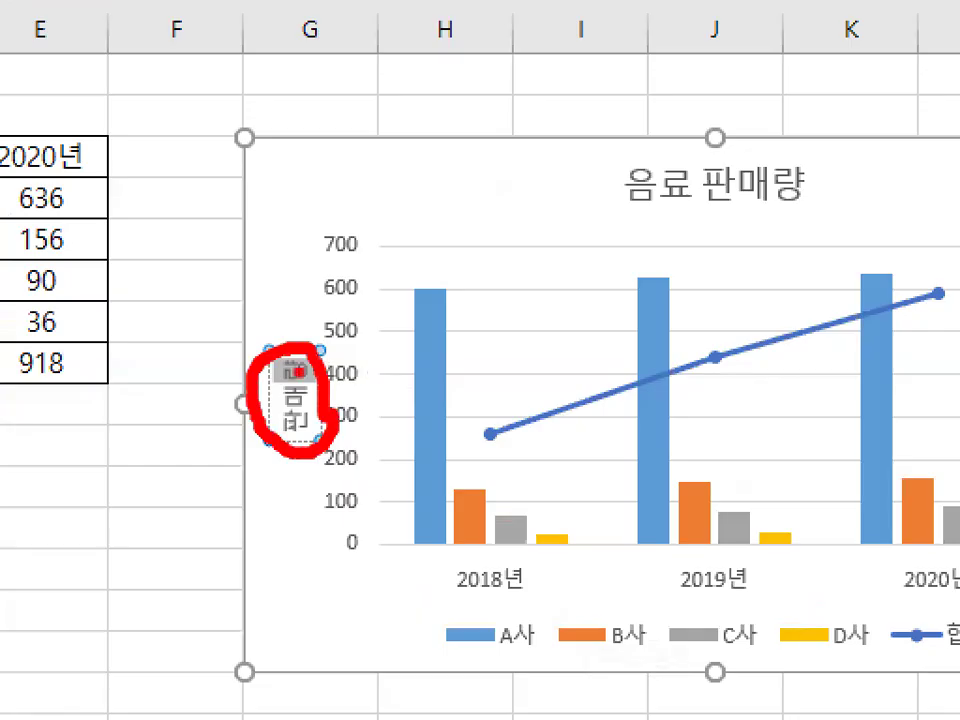
pyautogui.moveTo(255, 293); pyautogui.dragTo(401, 182)
pyautogui.press('Escape')
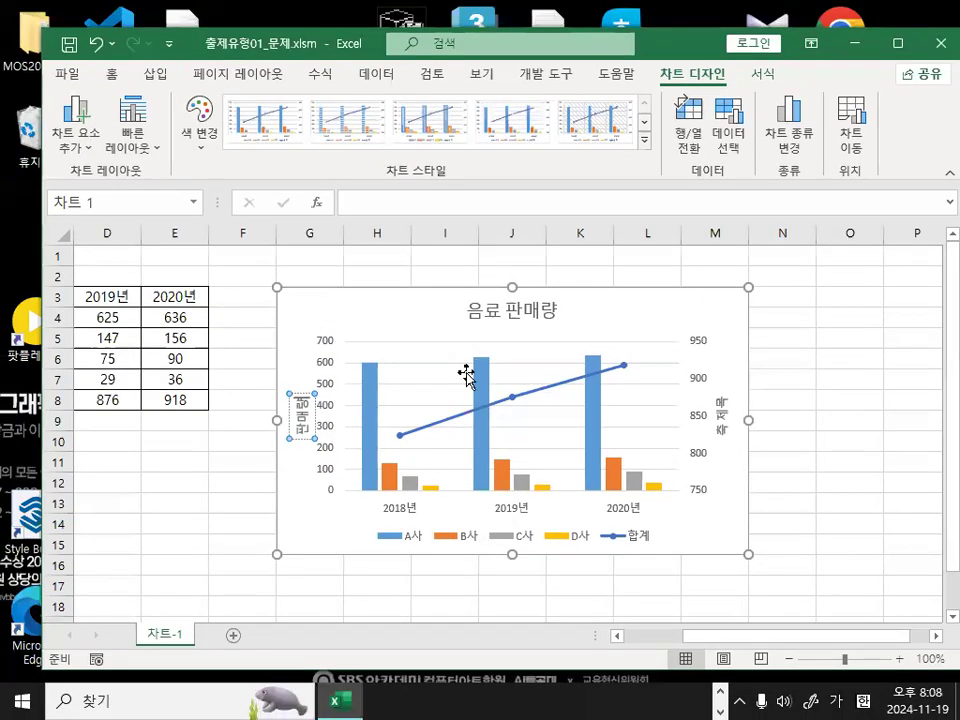
# Replace the secondary vertical axis title's placeholder text with 합계, keeping the title in its original position
pyautogui.click(724, 430)
pyautogui.hotkey('ctrl', '1')
pyautogui.moveTo(745, 418); pyautogui.dragTo(760, 434)
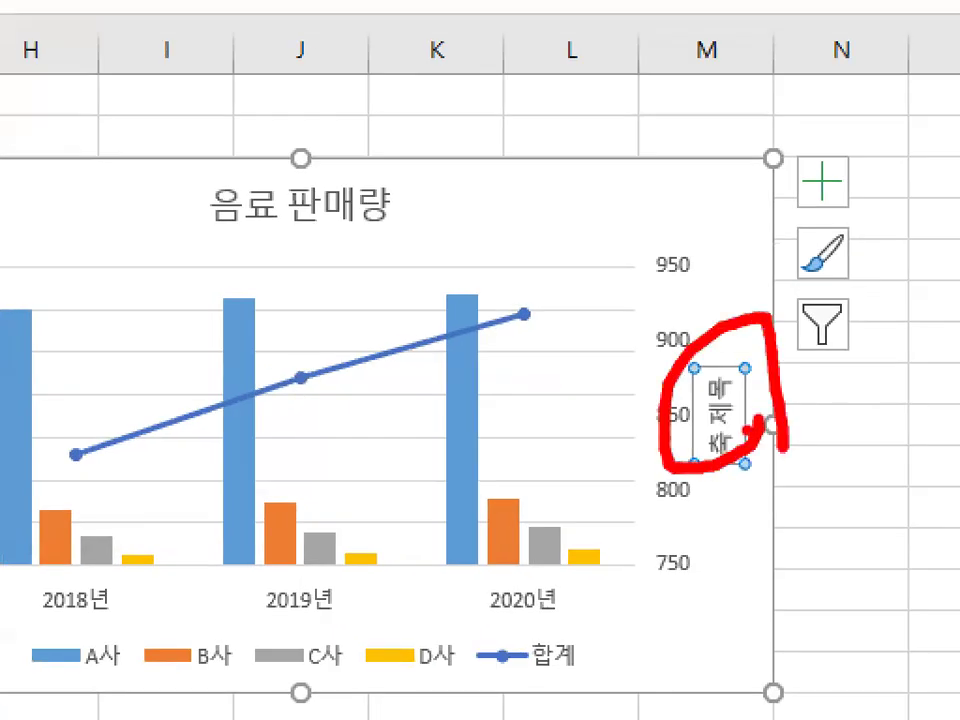
pyautogui.press('Escape')
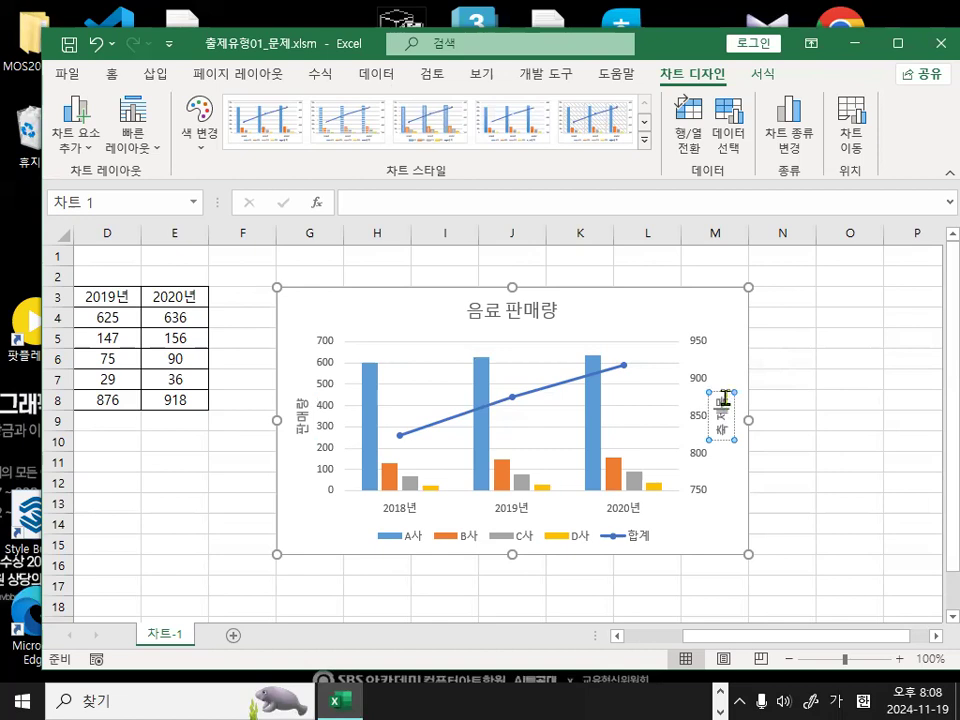
pyautogui.moveTo(722, 395); pyautogui.dragTo(722, 428)
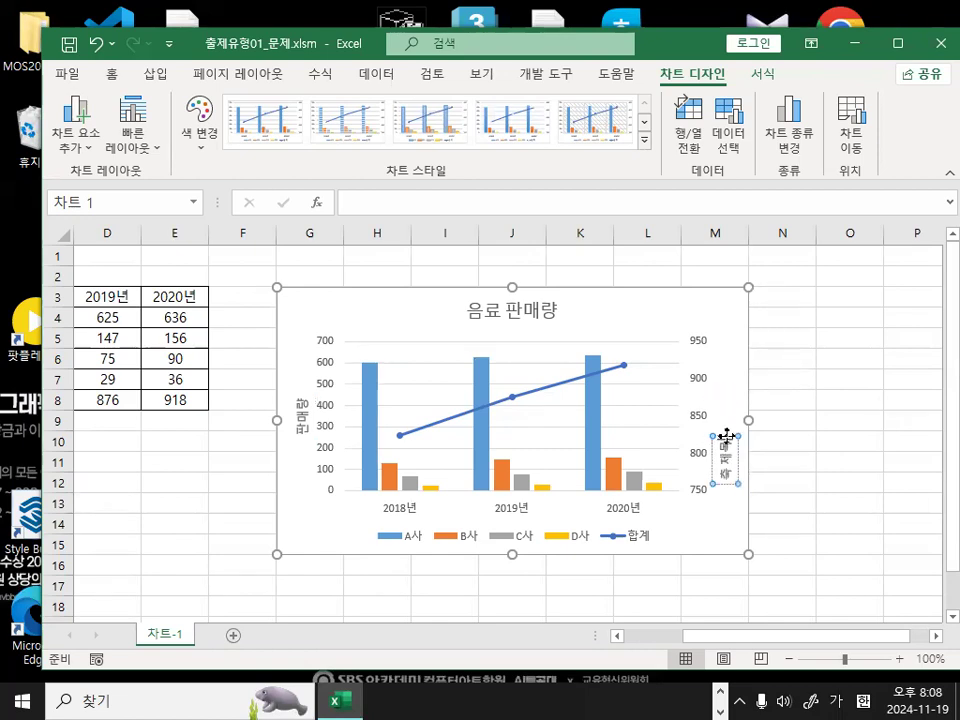
pyautogui.hotkey('ctrl', 'z')
pyautogui.click(722, 405)
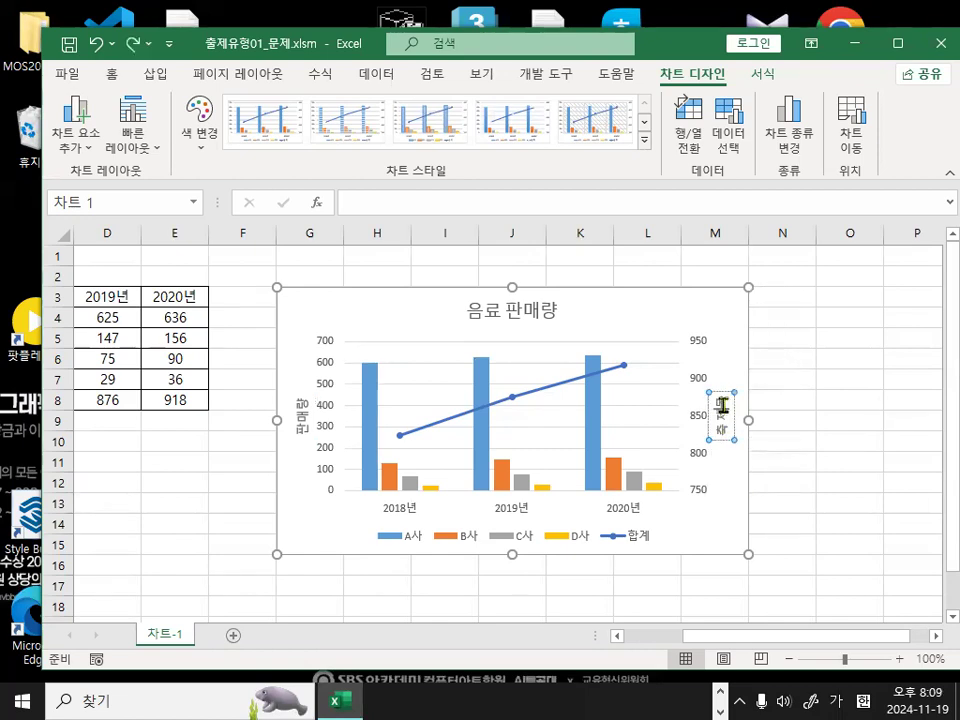
pyautogui.moveTo(722, 405); pyautogui.dragTo(723, 433)
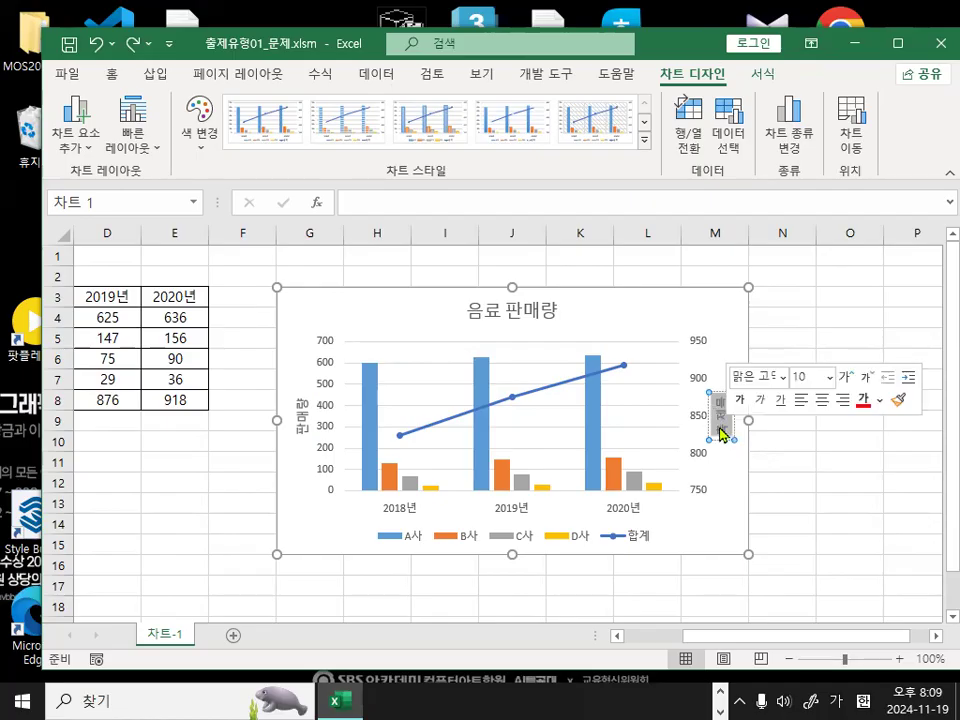
pyautogui.write('합ㄱ')
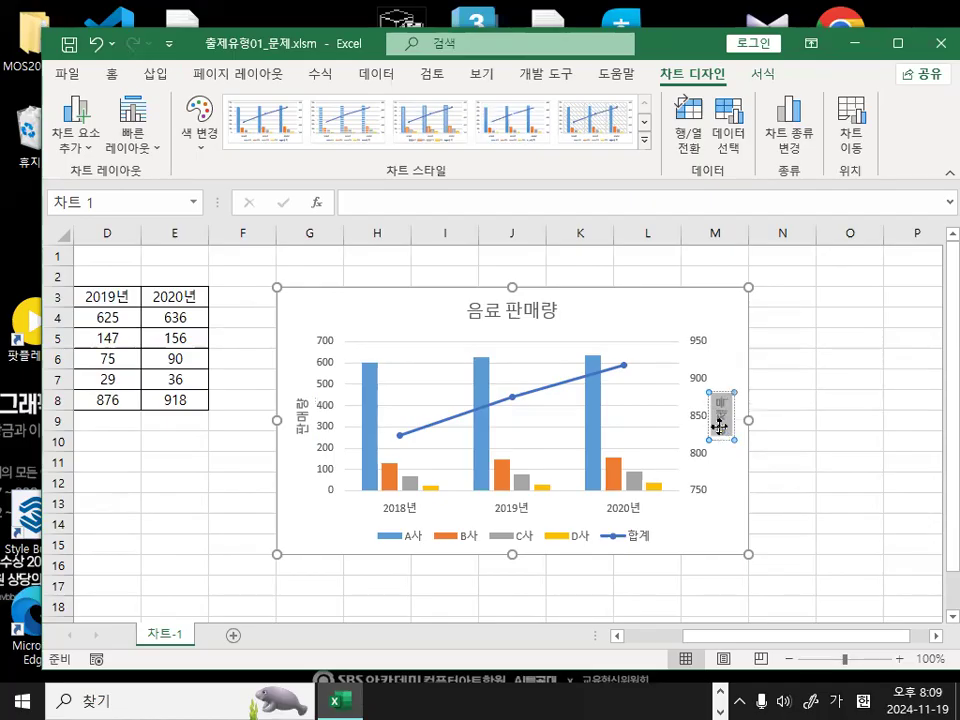
pyautogui.write('ㅖ')
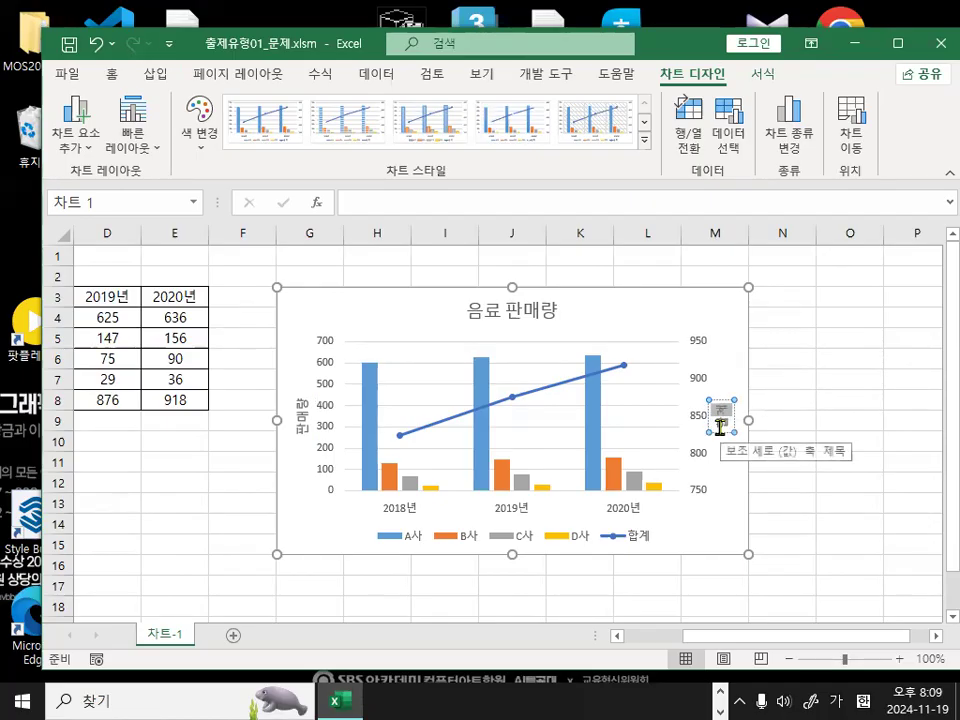
pyautogui.click(378, 450)
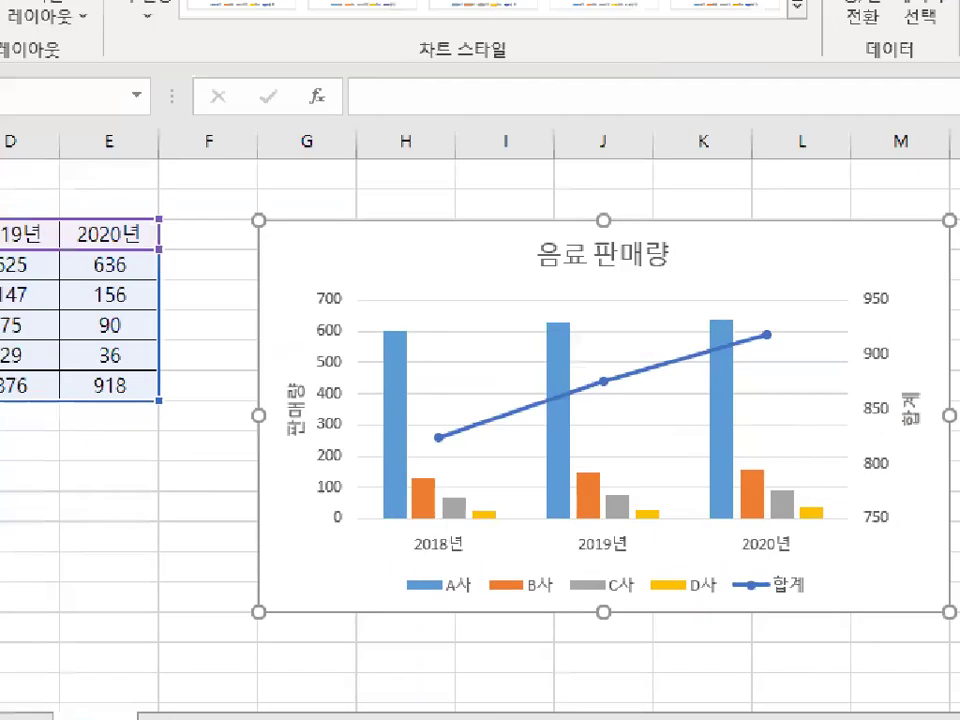
pyautogui.moveTo(321, 426)
pyautogui.mouseDown()
pyautogui.moveTo(285, 442)
pyautogui.moveTo(266, 352)
pyautogui.moveTo(322, 422)
pyautogui.mouseUp()
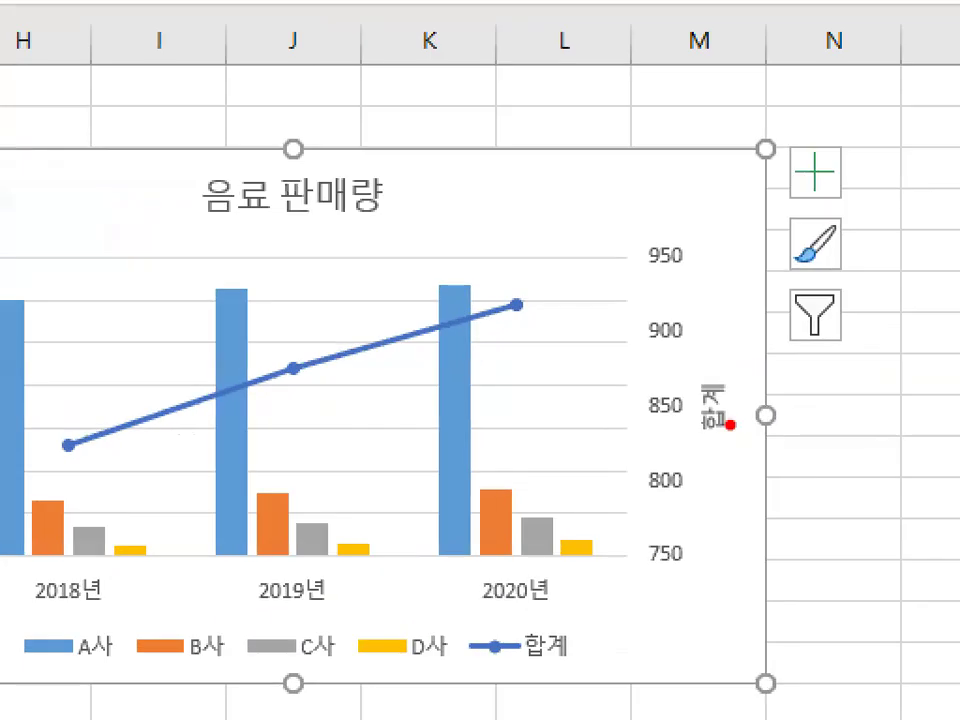
pyautogui.moveTo(741, 425)
pyautogui.mouseDown()
pyautogui.moveTo(729, 429)
pyautogui.moveTo(733, 395)
pyautogui.moveTo(714, 363)
pyautogui.mouseUp()
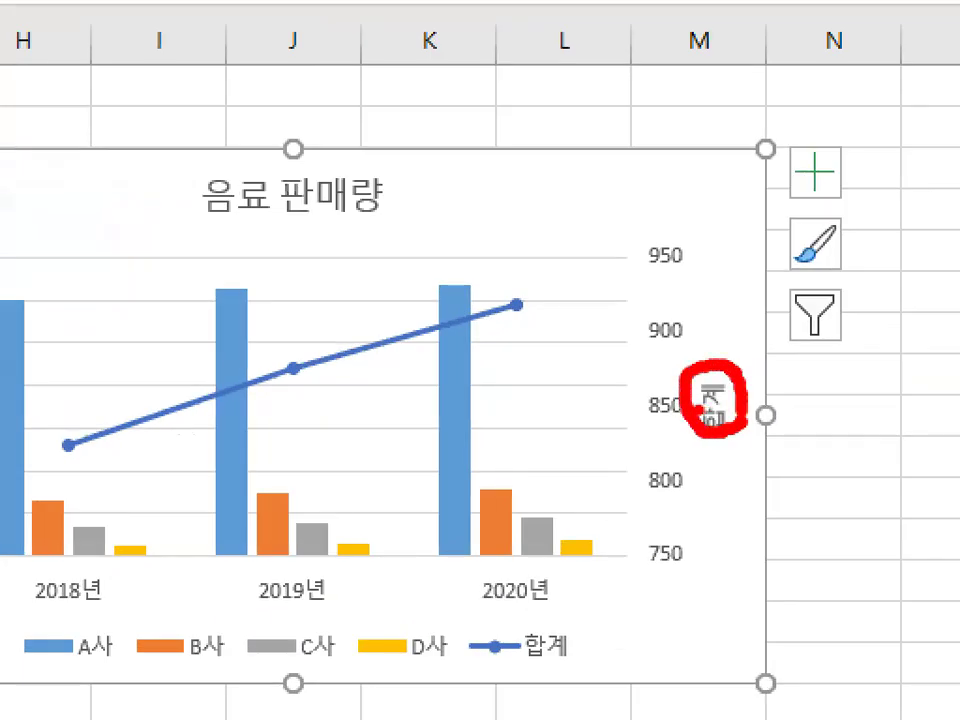
pyautogui.press('Escape')
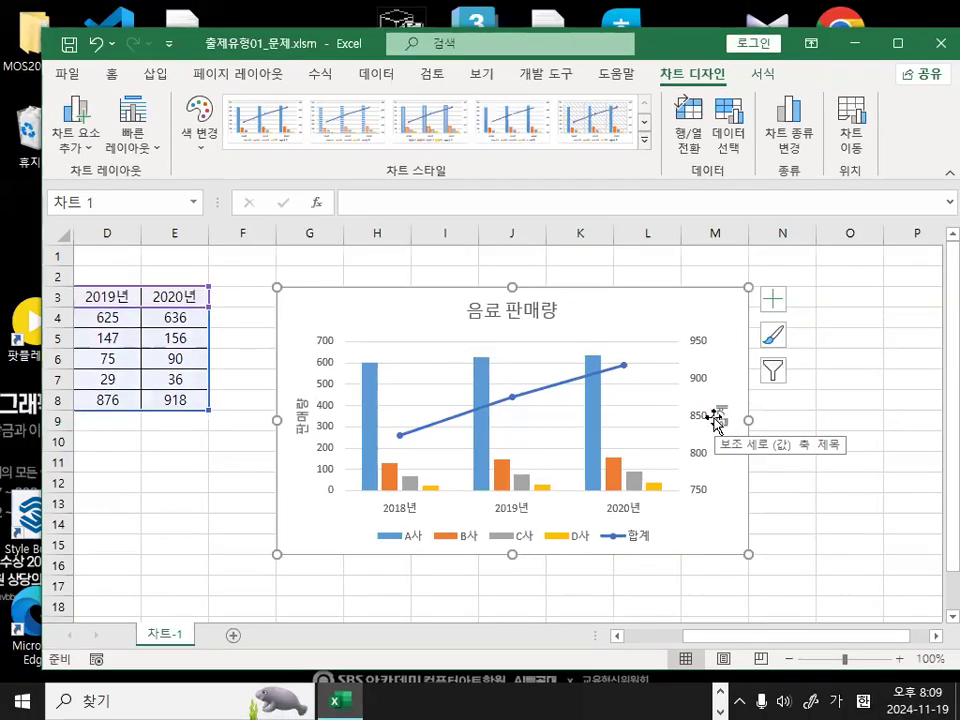
pyautogui.hotkey('ctrl', '1')
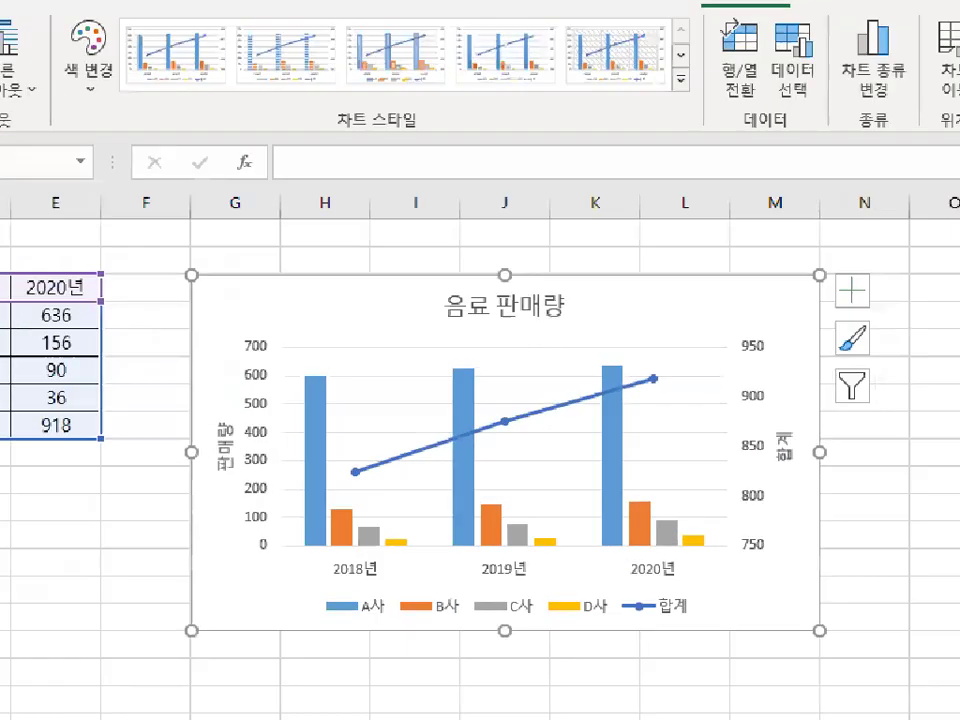
pyautogui.click(527, 322)
pyautogui.moveTo(562, 317)
pyautogui.mouseDown()
pyautogui.moveTo(498, 325)
pyautogui.moveTo(594, 305)
pyautogui.mouseUp()
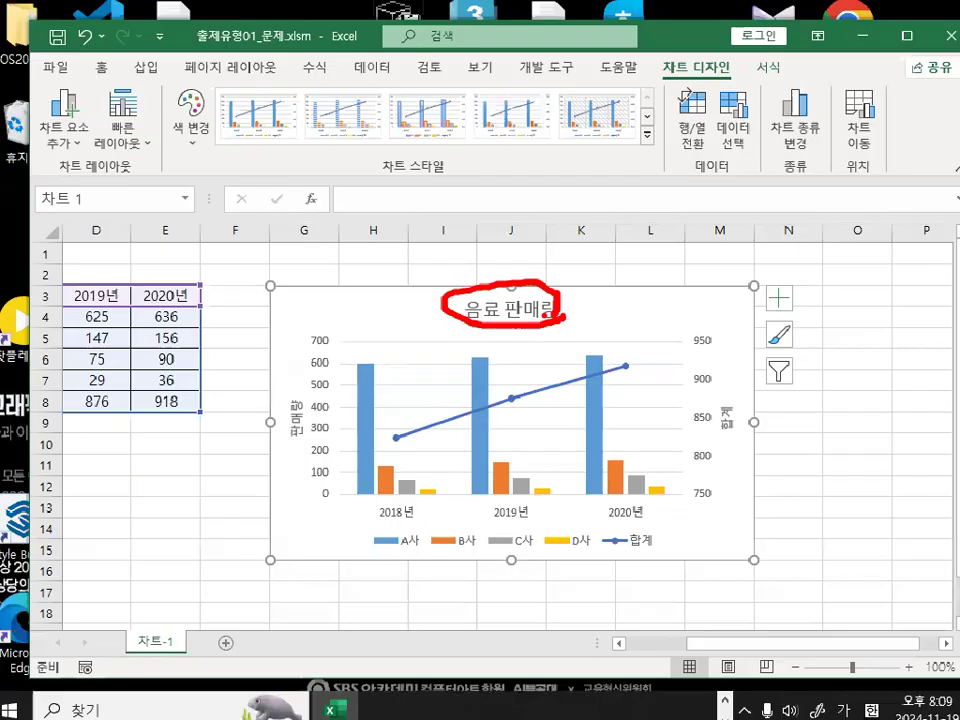
pyautogui.press('Escape')
# Open the formatting options of the chart title 음료 판매량 and expand its shadow (그림자) effect settings
pyautogui.click(515, 300)
pyautogui.moveTo(604, 309)
pyautogui.mouseDown()
pyautogui.moveTo(396, 276)
pyautogui.moveTo(588, 272)
pyautogui.mouseUp()
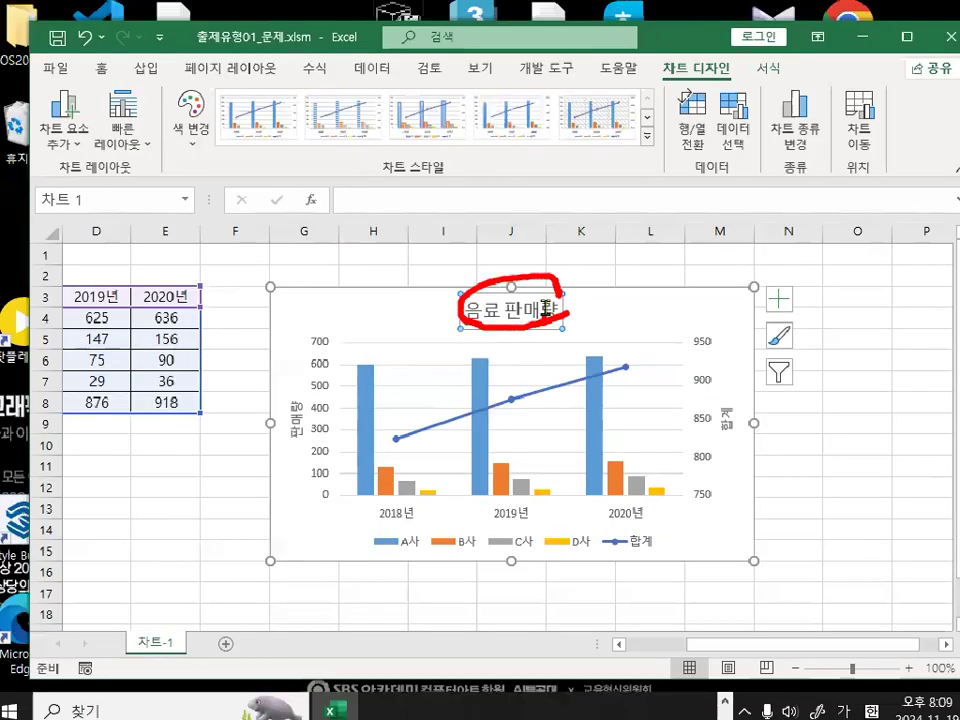
pyautogui.press('Escape')
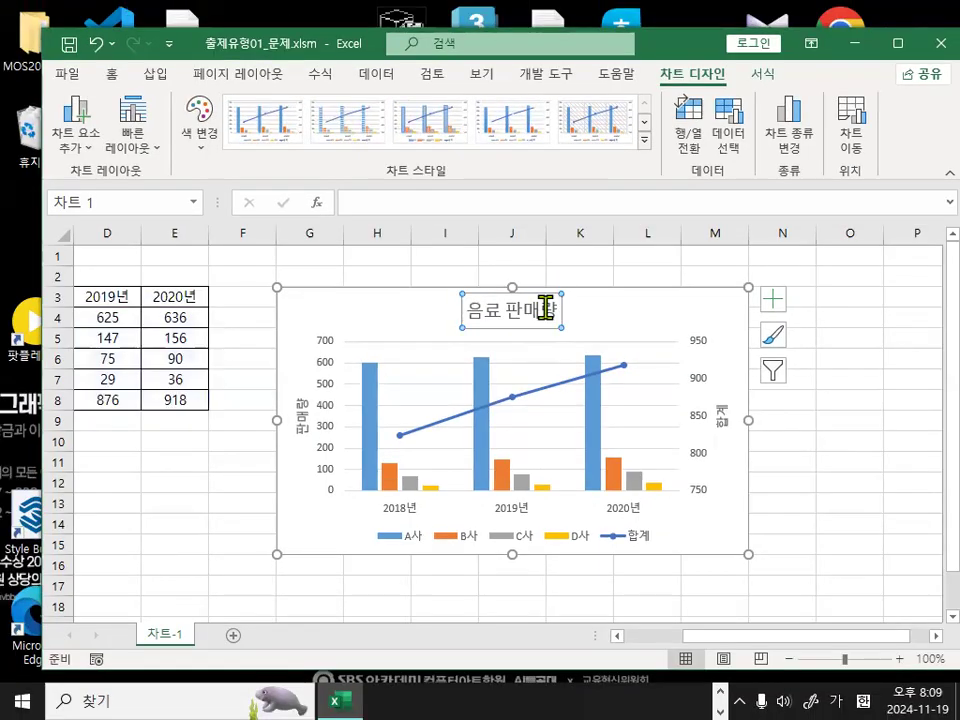
pyautogui.doubleClick(545, 308)
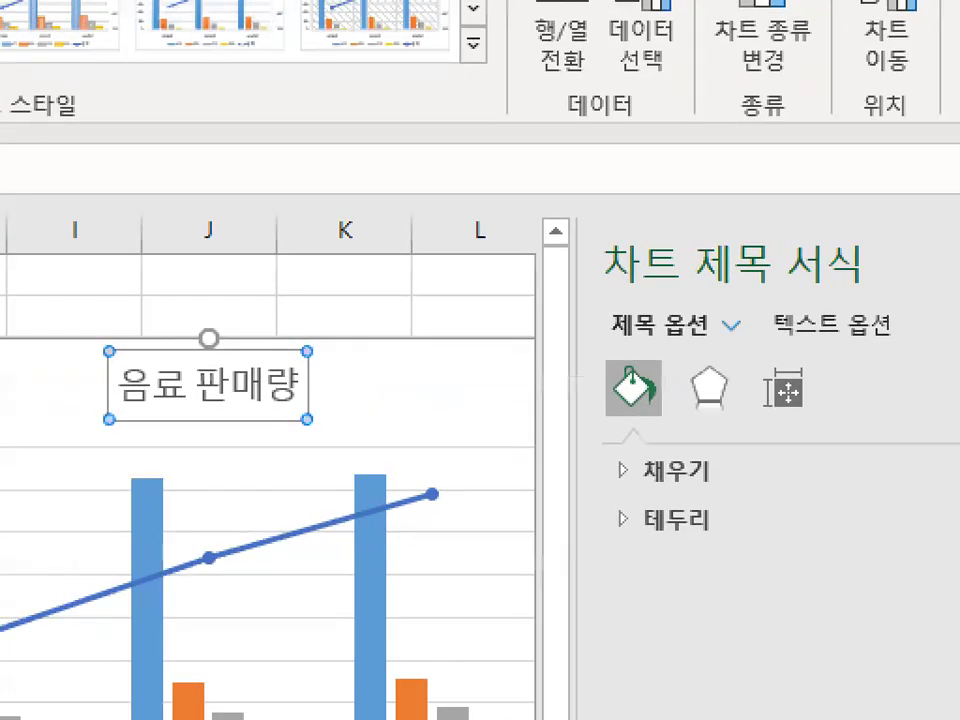
pyautogui.moveTo(895, 255)
pyautogui.mouseDown()
pyautogui.moveTo(857, 279)
pyautogui.moveTo(840, 229)
pyautogui.moveTo(880, 258)
pyautogui.mouseUp()
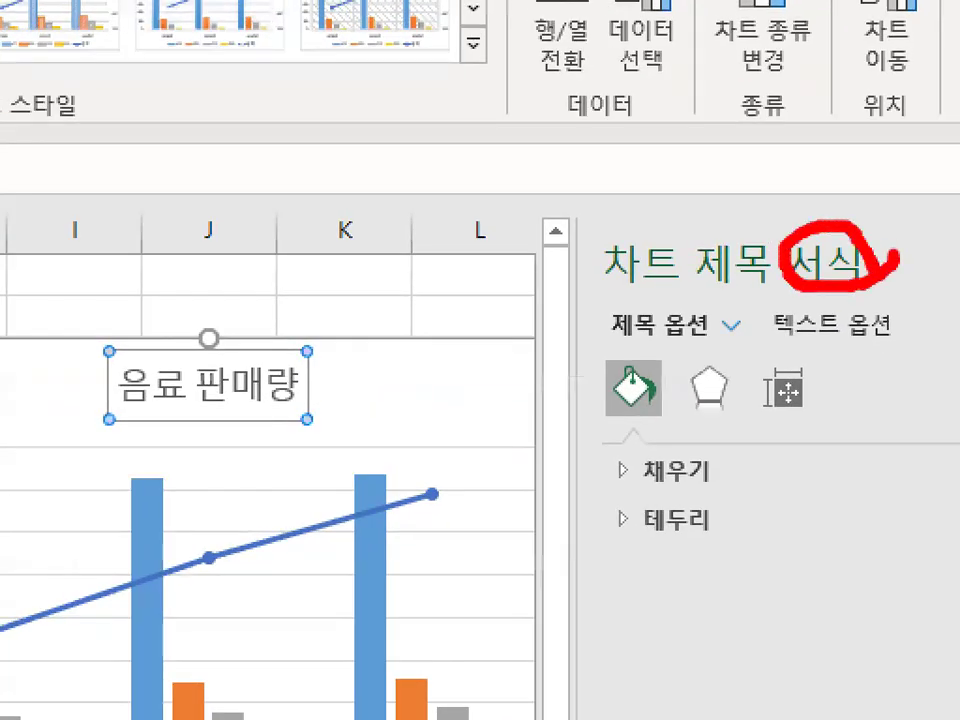
pyautogui.moveTo(592, 283); pyautogui.dragTo(769, 283)
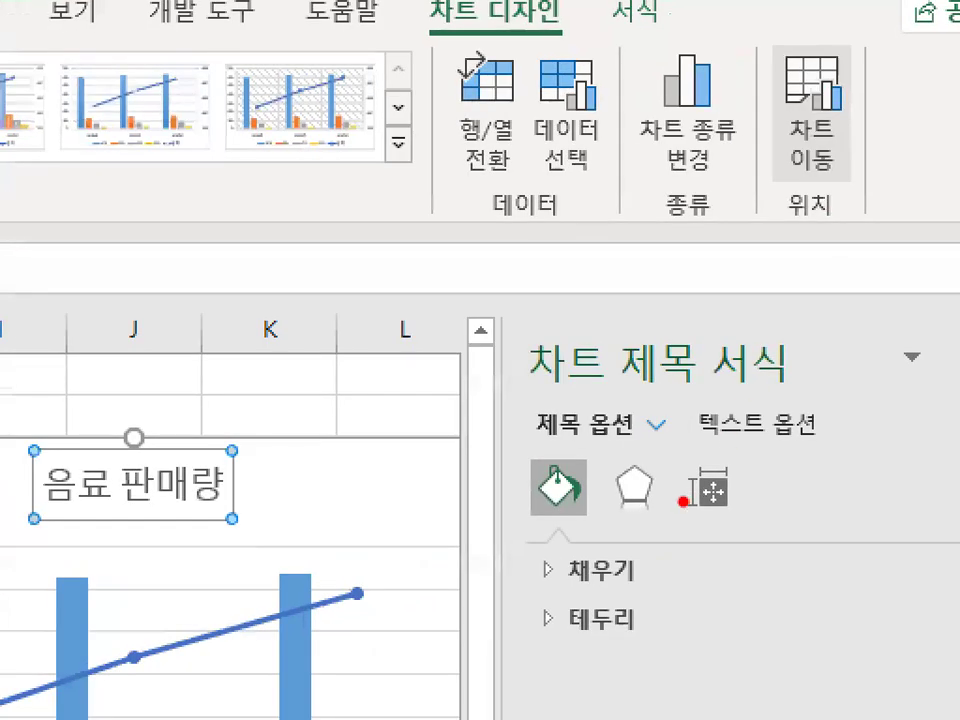
pyautogui.moveTo(669, 498)
pyautogui.mouseDown()
pyautogui.moveTo(611, 512)
pyautogui.moveTo(640, 448)
pyautogui.moveTo(655, 485)
pyautogui.mouseUp()
pyautogui.moveTo(614, 365); pyautogui.dragTo(697, 323)
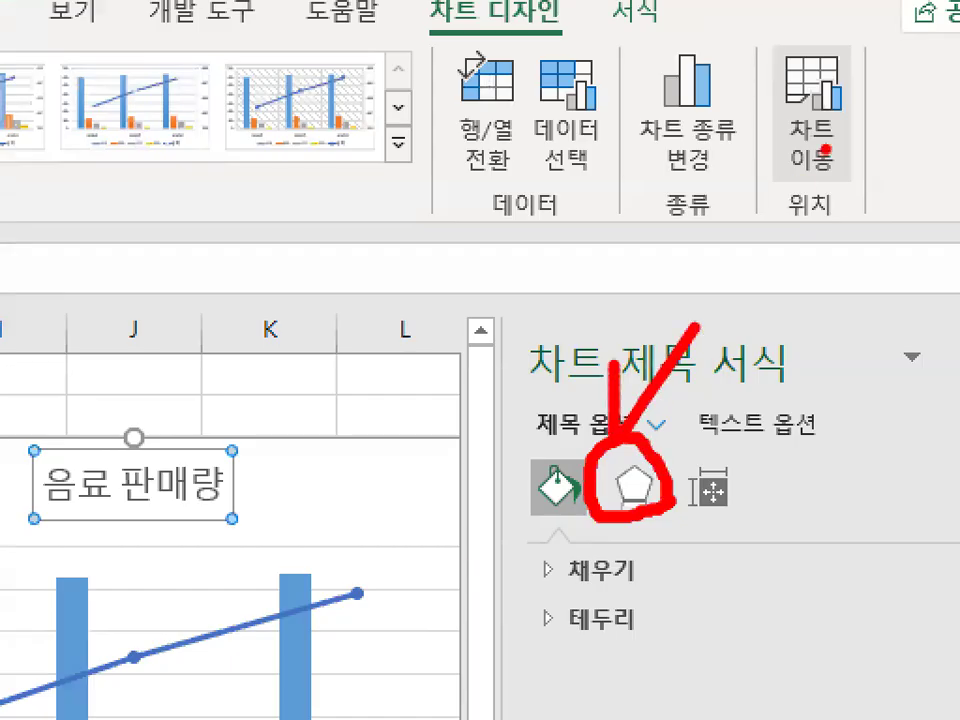
pyautogui.press('Escape')
pyautogui.click(762, 314)
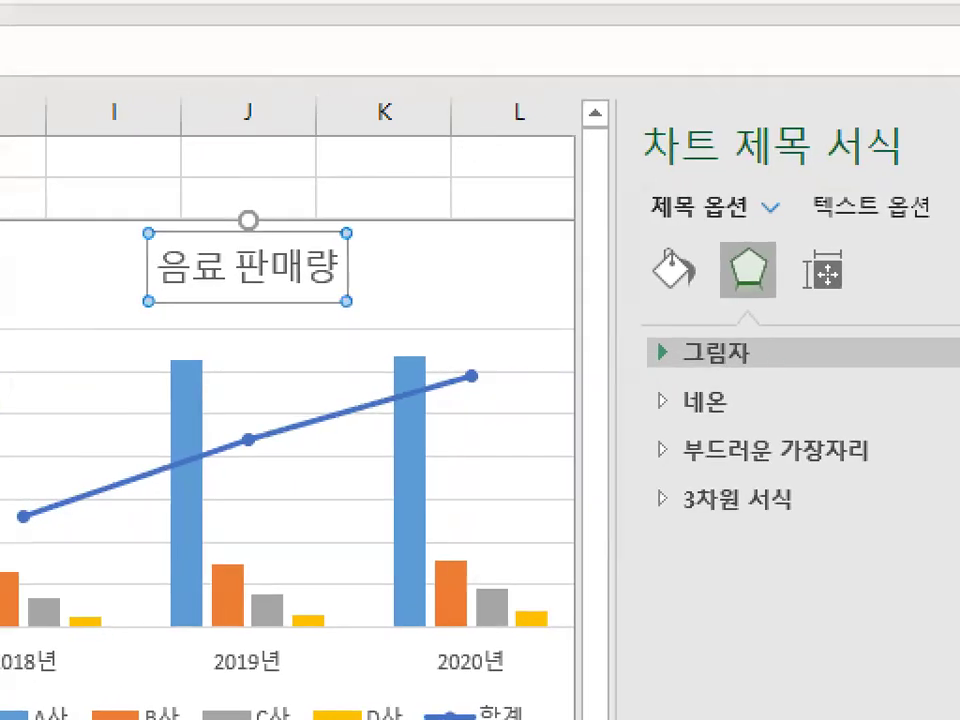
pyautogui.moveTo(782, 350)
pyautogui.mouseDown()
pyautogui.moveTo(765, 378)
pyautogui.moveTo(655, 330)
pyautogui.moveTo(785, 345)
pyautogui.mouseUp()
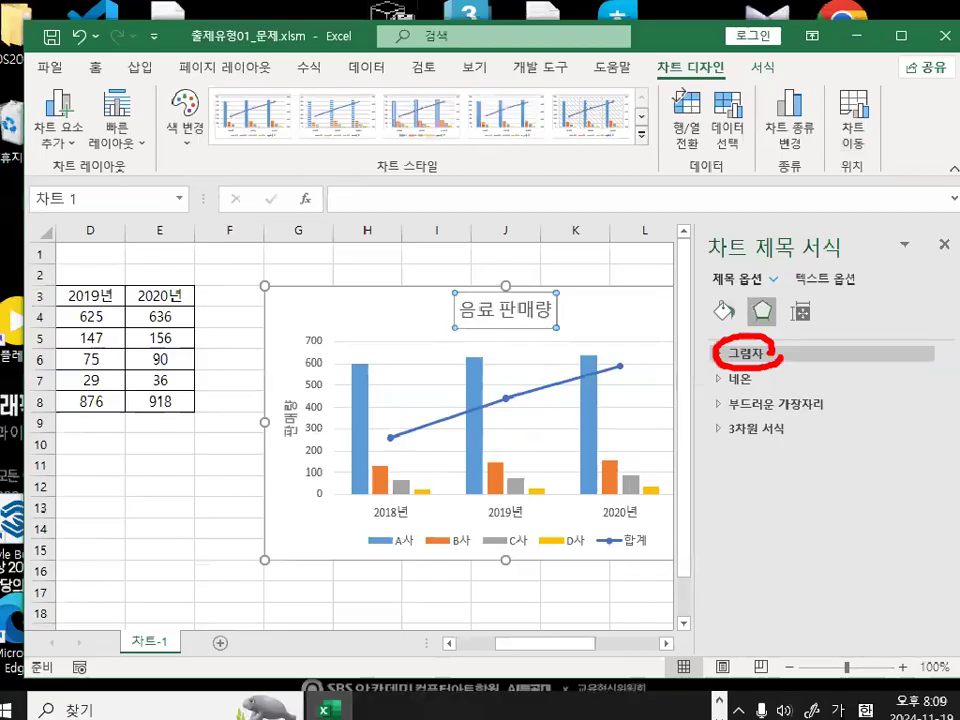
pyautogui.press('Escape')
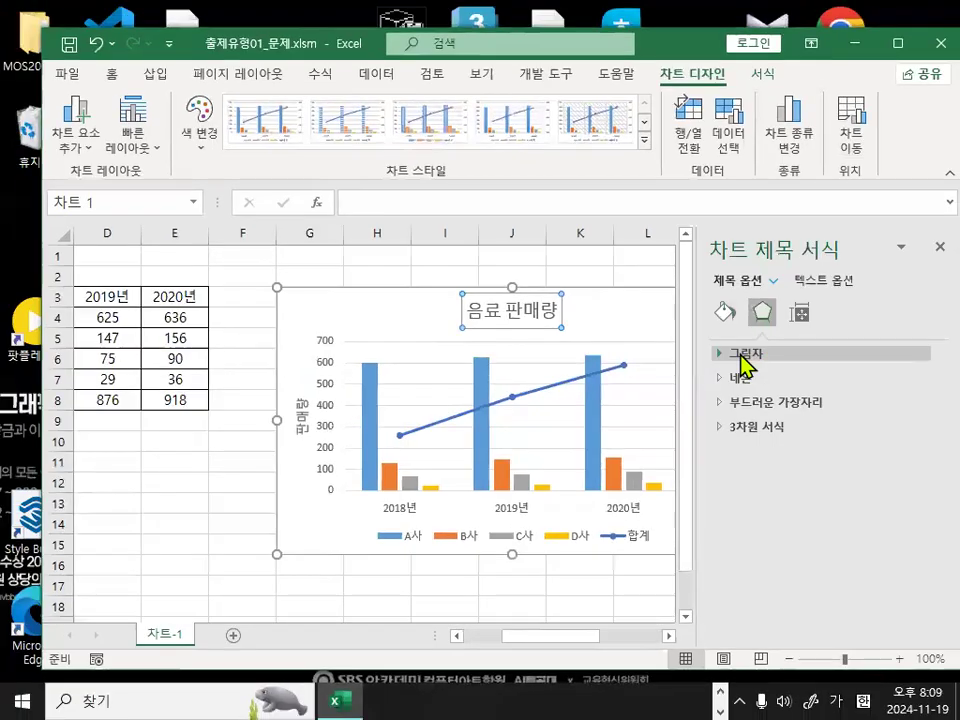
pyautogui.click(712, 354)
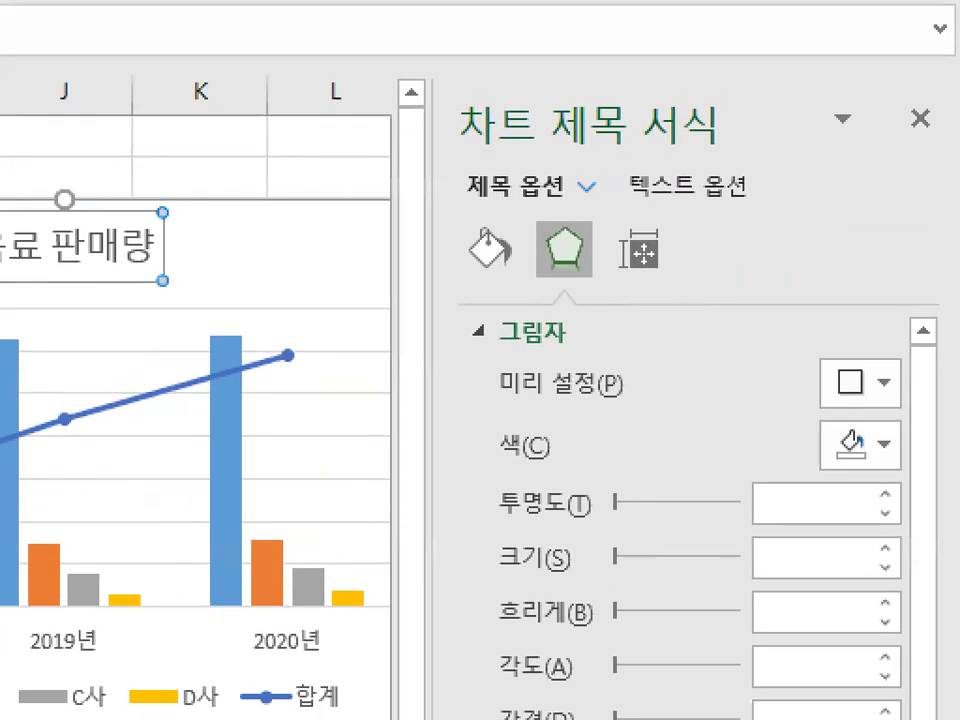
pyautogui.moveTo(901, 393)
pyautogui.mouseDown()
pyautogui.moveTo(893, 400)
pyautogui.moveTo(905, 395)
pyautogui.mouseUp()
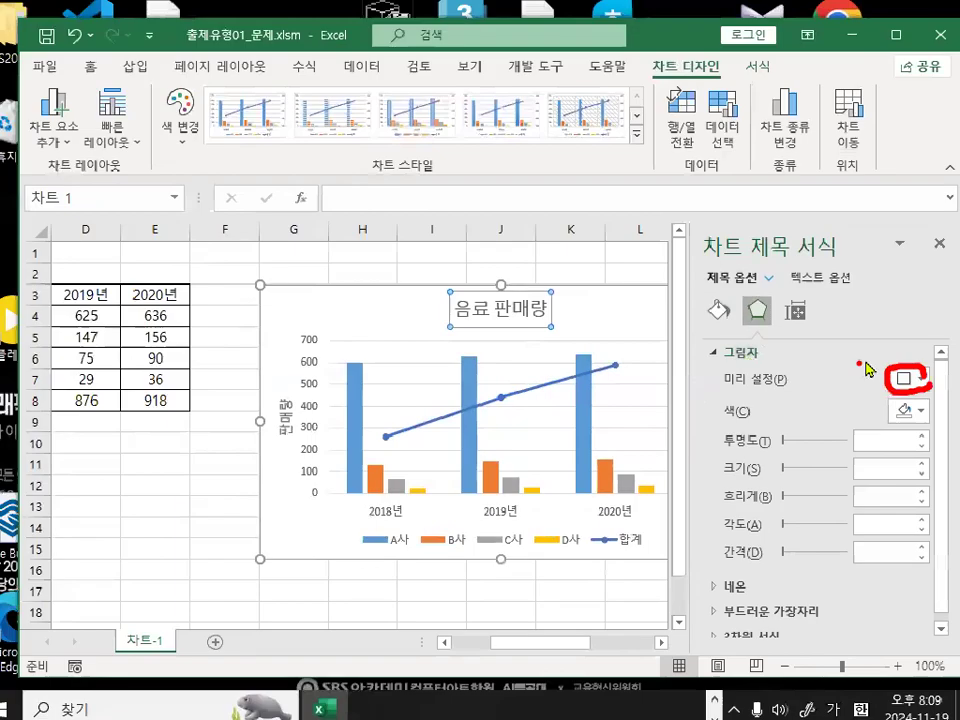
pyautogui.press('Escape')
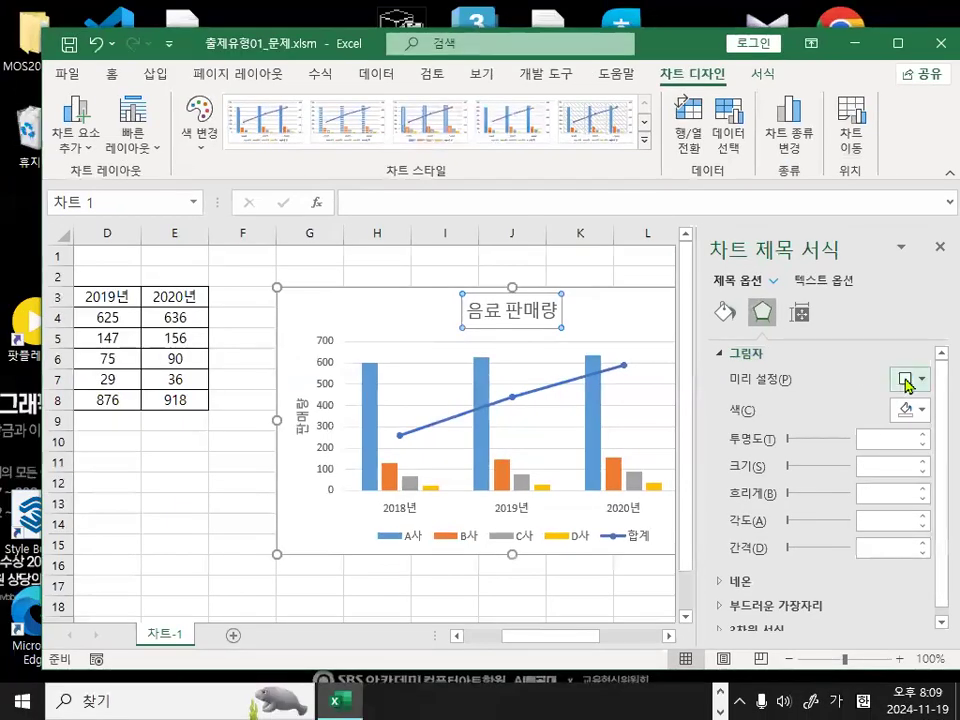
# Examine the 바깥쪽, 안쪽 and 원근감 shadow presets available for the chart title without applying one
pyautogui.click(883, 381)
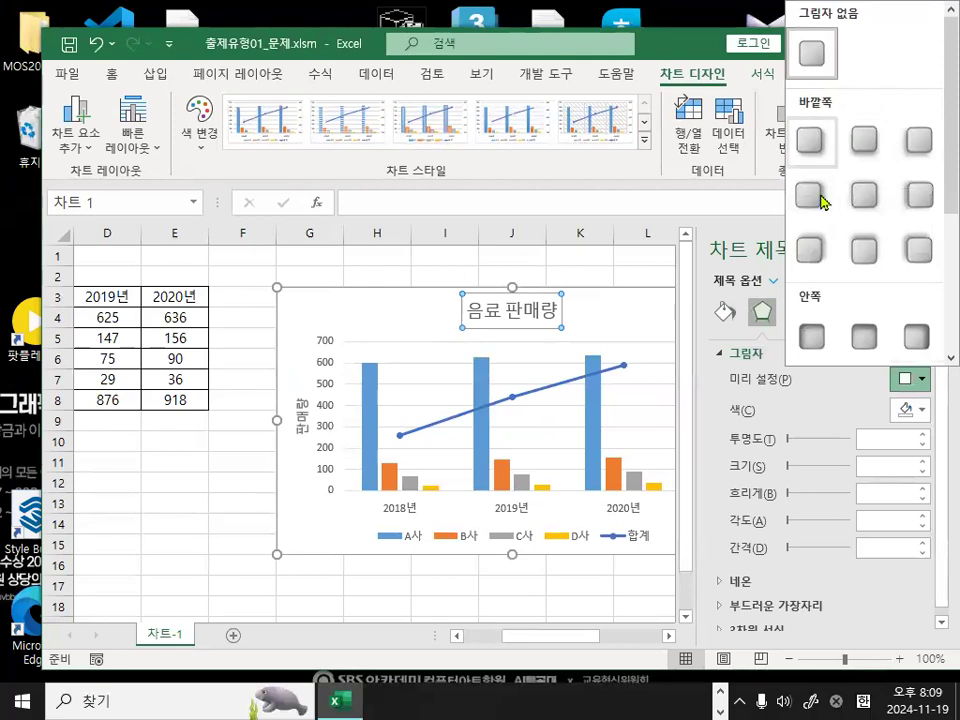
pyautogui.scroll(-1, 933, 227)
pyautogui.scroll(-4, 934, 226)
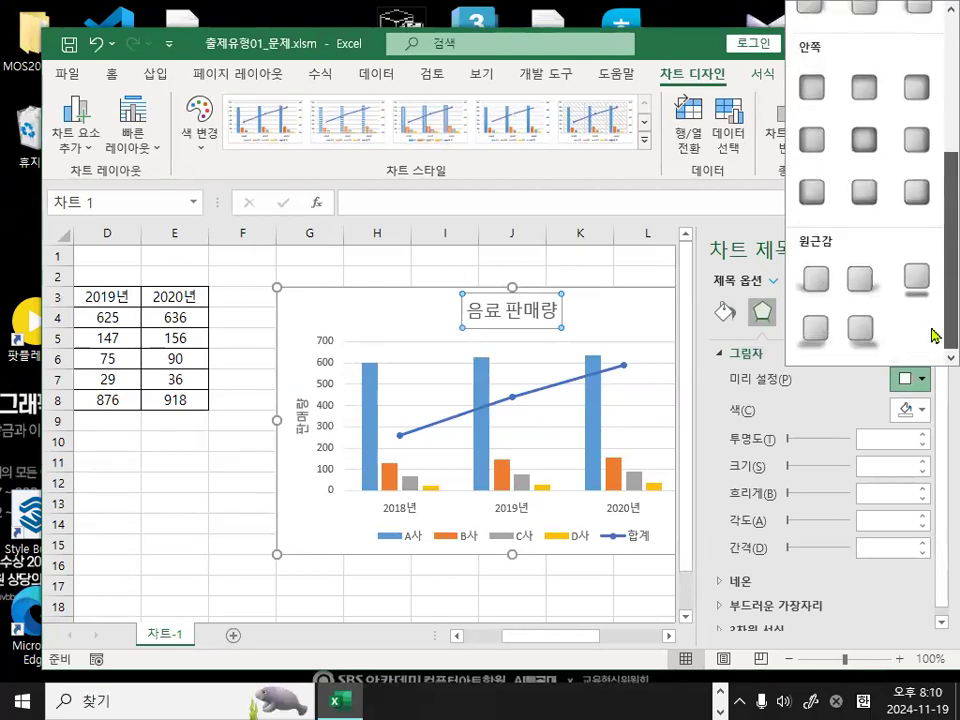
pyautogui.scroll(5, 935, 335)
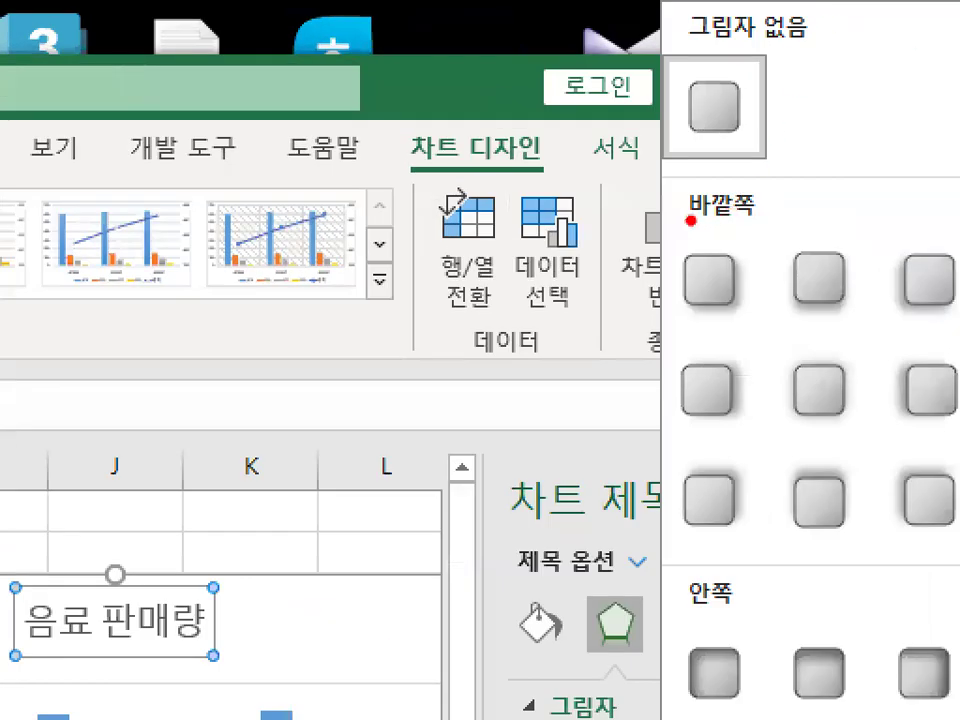
pyautogui.moveTo(686, 218); pyautogui.dragTo(759, 218)
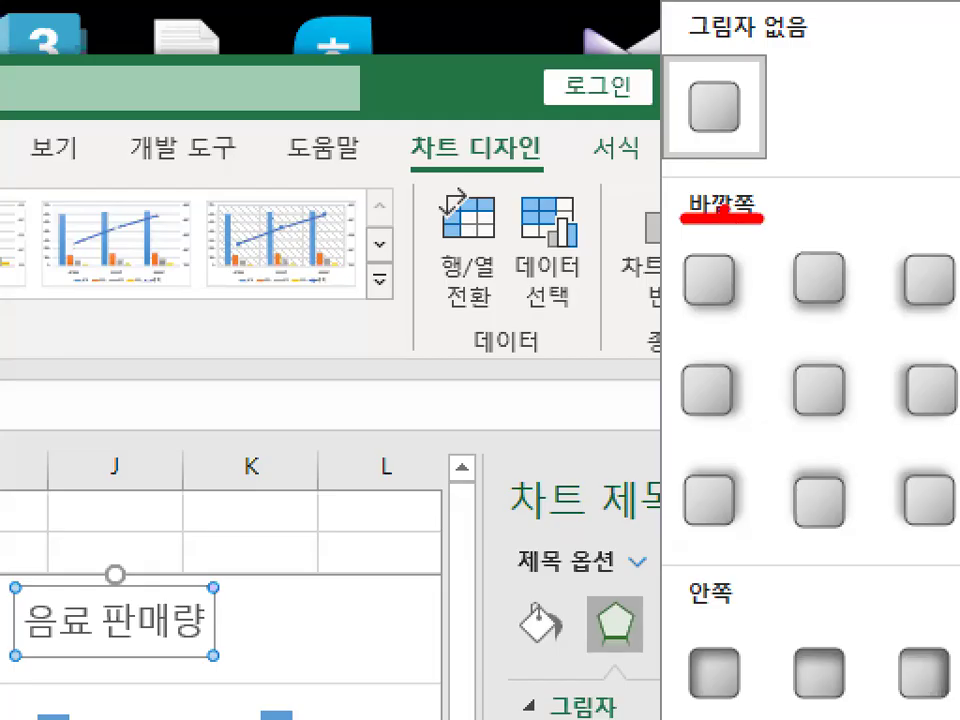
pyautogui.moveTo(715, 326)
pyautogui.mouseDown()
pyautogui.moveTo(748, 305)
pyautogui.moveTo(680, 272)
pyautogui.moveTo(760, 290)
pyautogui.moveTo(755, 305)
pyautogui.mouseUp()
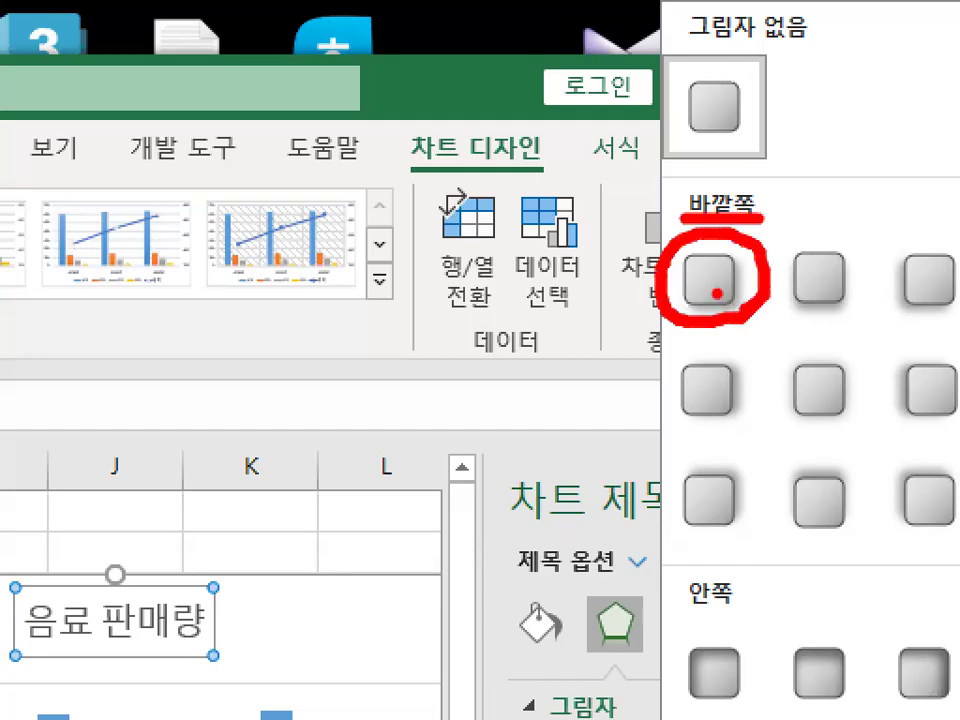
pyautogui.press('Escape')
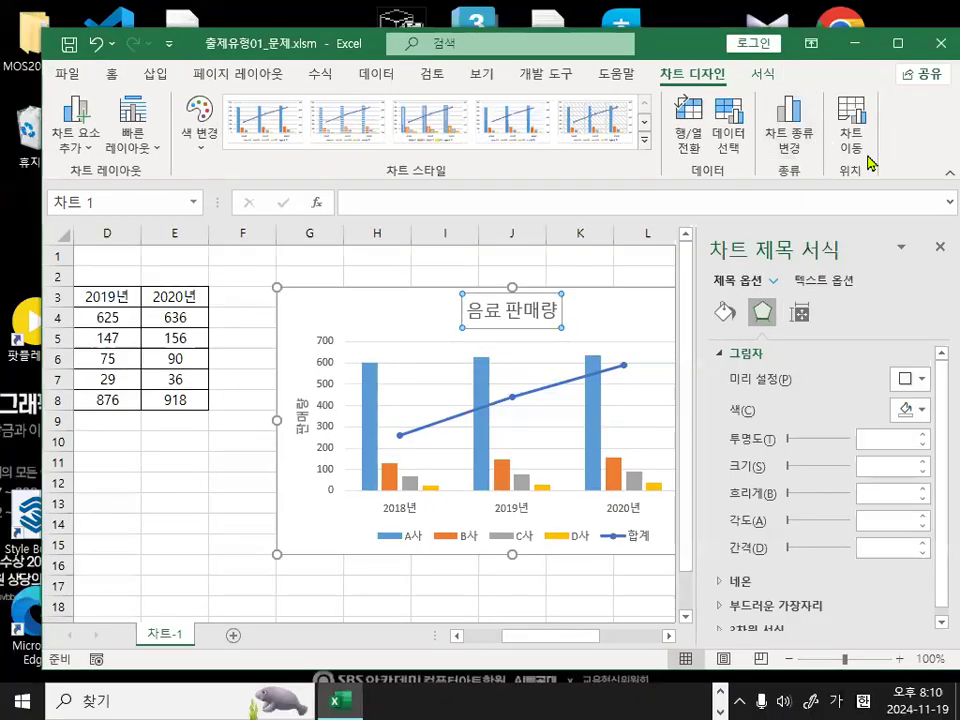
pyautogui.click(909, 379)
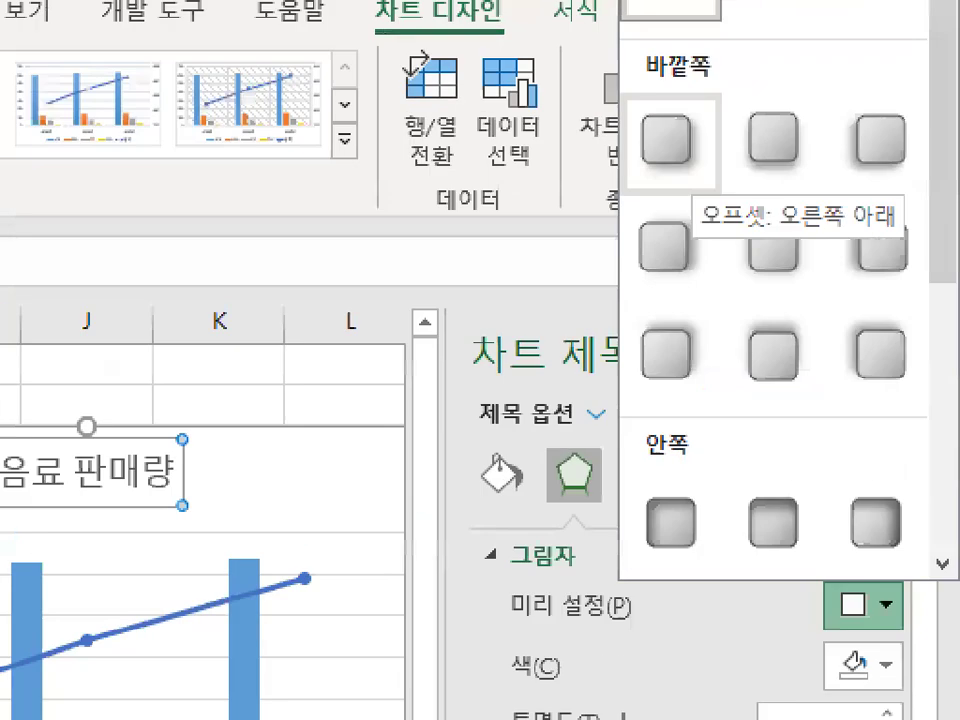
pyautogui.moveTo(698, 236); pyautogui.dragTo(884, 237)
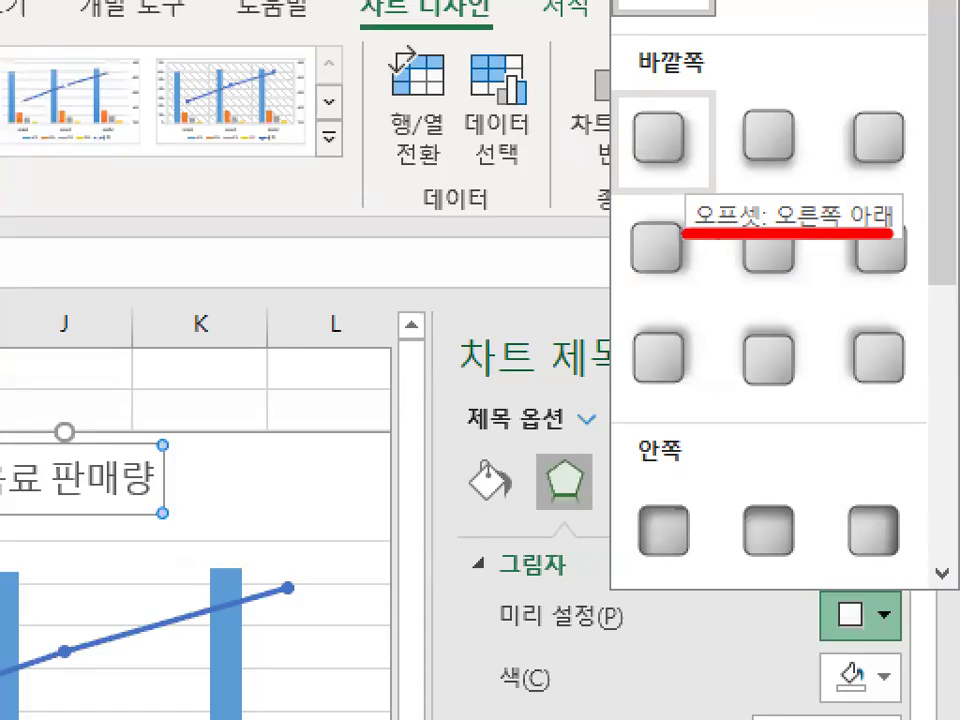
pyautogui.moveTo(748, 161); pyautogui.dragTo(893, 98)
pyautogui.moveTo(731, 103)
pyautogui.mouseDown()
pyautogui.moveTo(736, 150)
pyautogui.moveTo(624, 140)
pyautogui.moveTo(737, 176)
pyautogui.mouseUp()
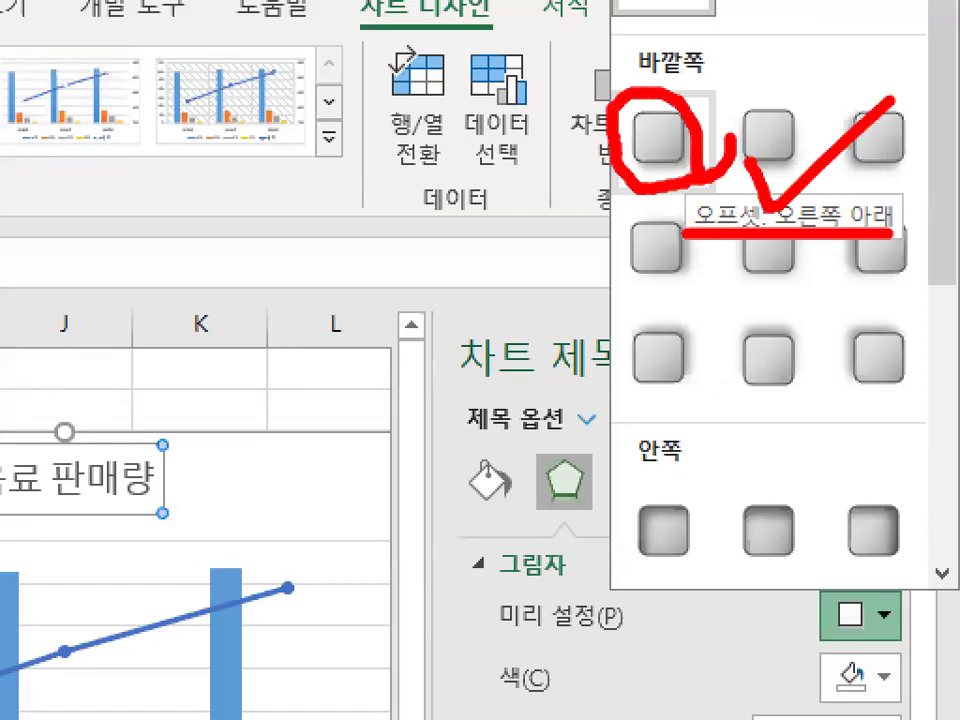
pyautogui.press('Escape')
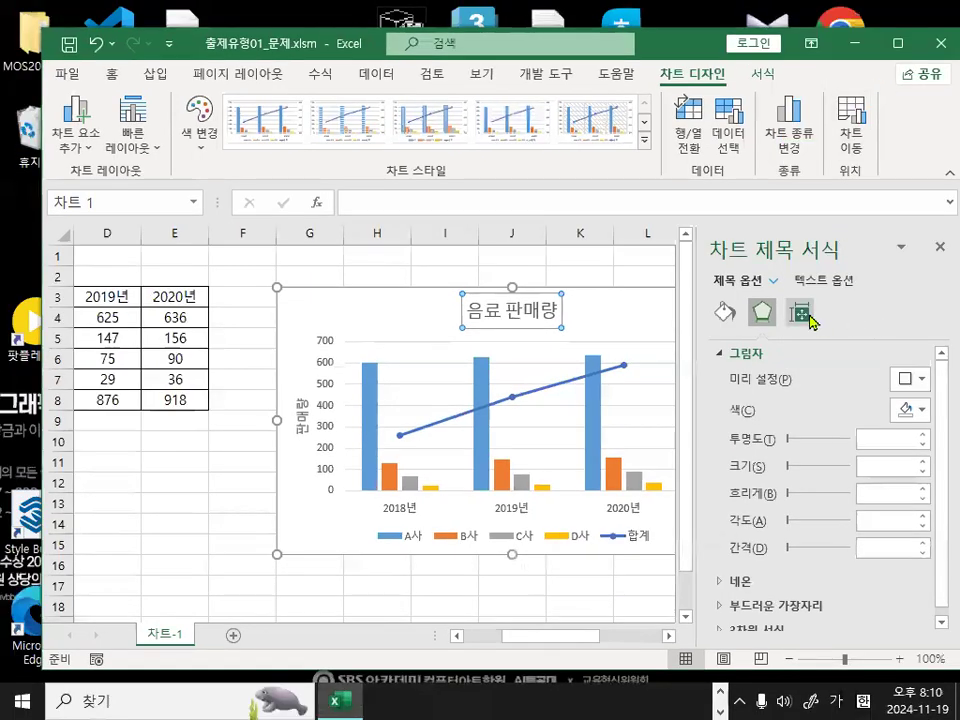
# Apply the outer (바깥쪽) shadow preset 오프셋: 오른쪽 아래 to the chart title and close its formatting options
pyautogui.click(920, 388)
pyautogui.click(812, 140)
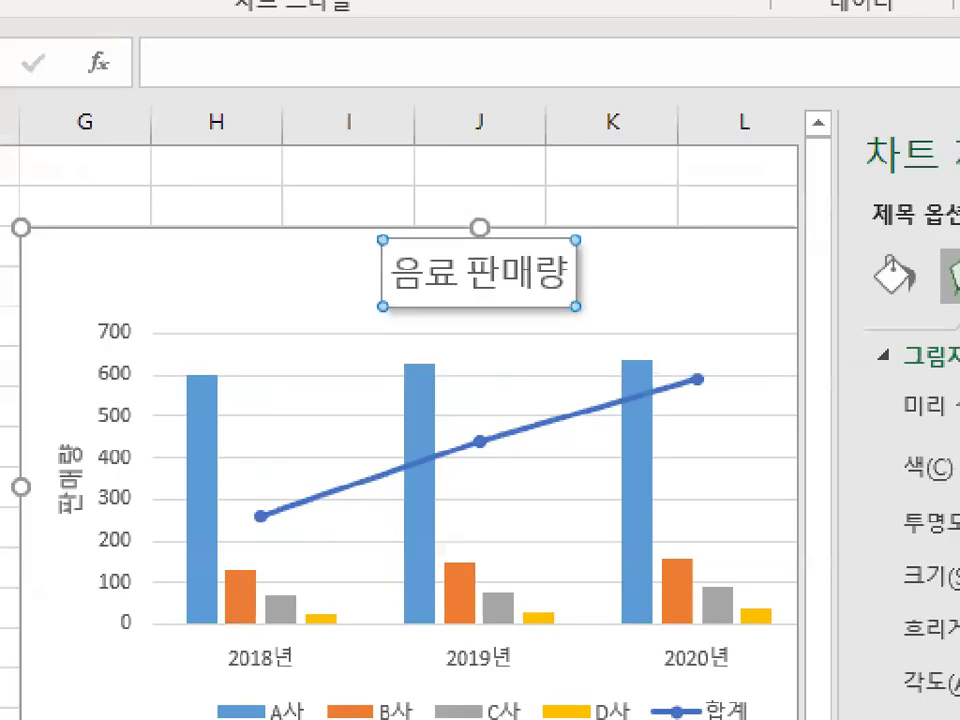
pyautogui.moveTo(608, 305)
pyautogui.mouseDown()
pyautogui.moveTo(564, 332)
pyautogui.moveTo(522, 297)
pyautogui.moveTo(612, 291)
pyautogui.mouseUp()
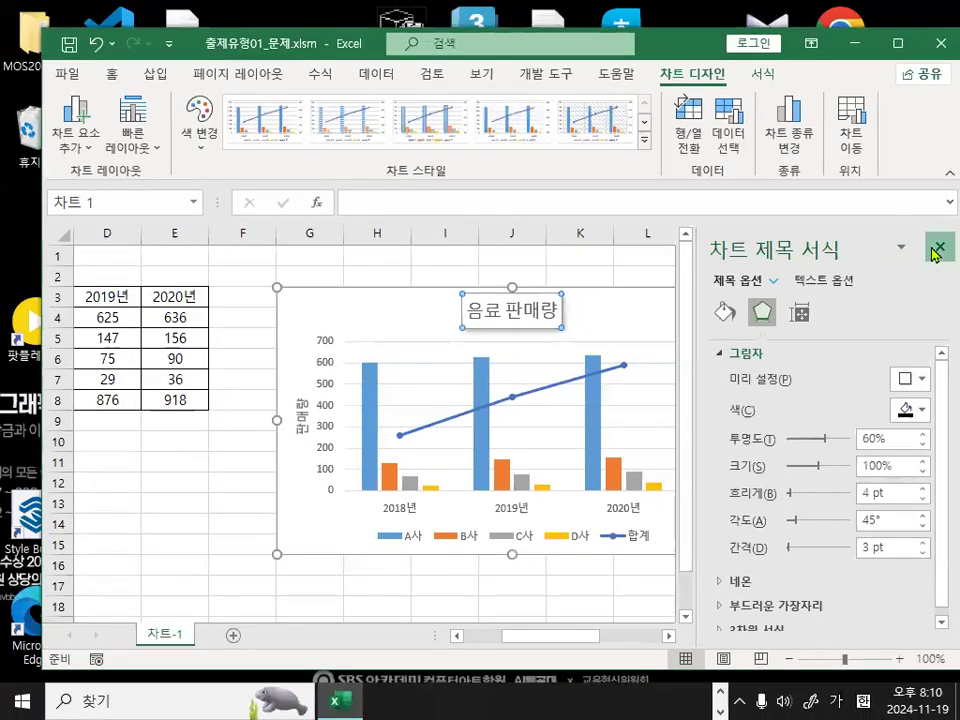
pyautogui.click(936, 251)
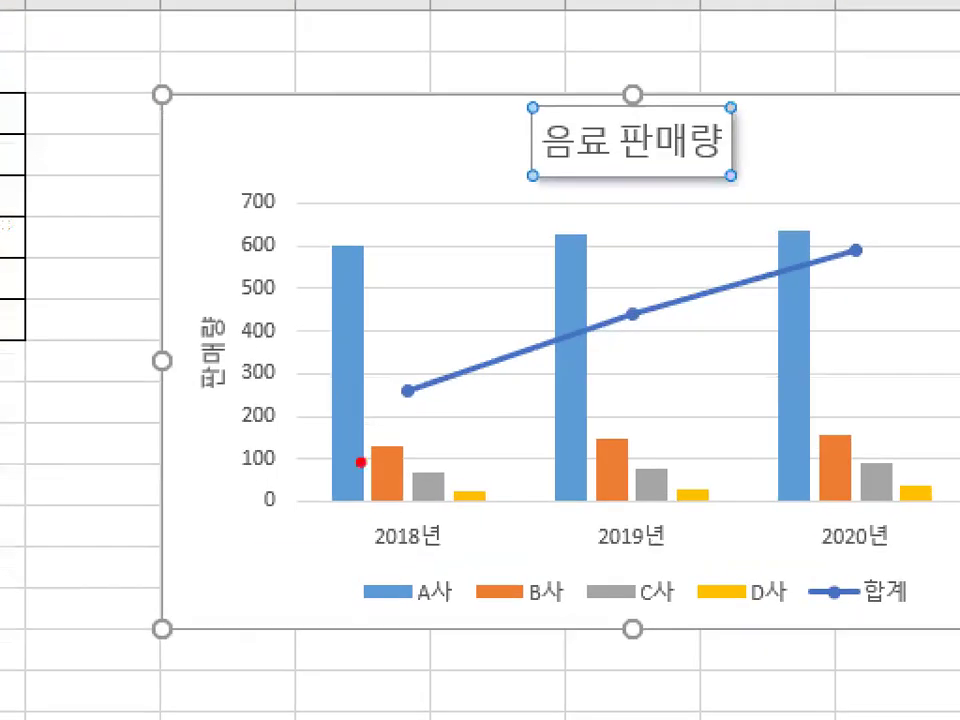
# Select the primary major horizontal gridlines in the chart's plot area
pyautogui.moveTo(294, 450); pyautogui.dragTo(482, 450)
pyautogui.moveTo(306, 414)
pyautogui.mouseDown()
pyautogui.moveTo(482, 413)
pyautogui.moveTo(472, 413)
pyautogui.mouseUp()
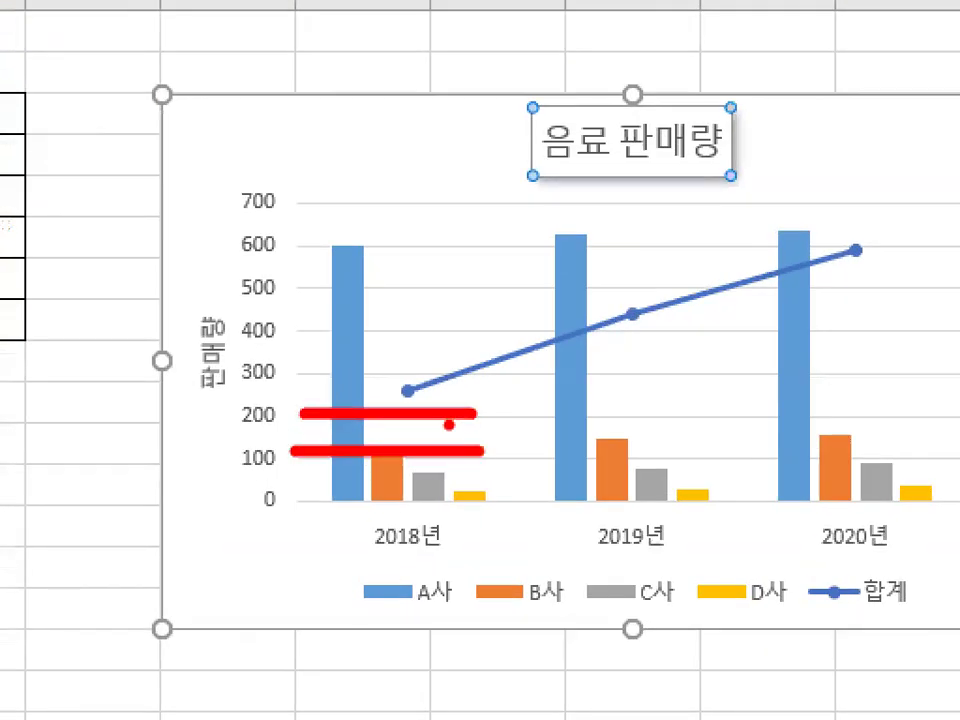
pyautogui.press('Escape')
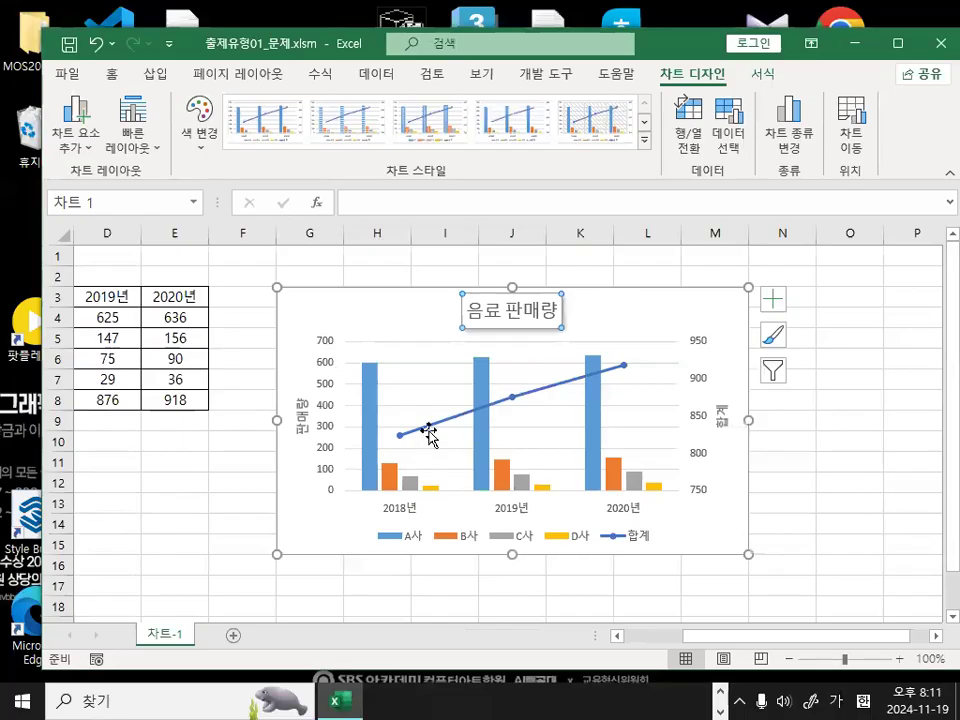
pyautogui.hotkey('ctrl', '1')
pyautogui.click(426, 363)
pyautogui.moveTo(426, 363)
pyautogui.mouseDown()
pyautogui.moveTo(420, 393)
pyautogui.moveTo(398, 364)
pyautogui.moveTo(432, 378)
pyautogui.mouseUp()
pyautogui.press('Escape')
pyautogui.click(422, 371)
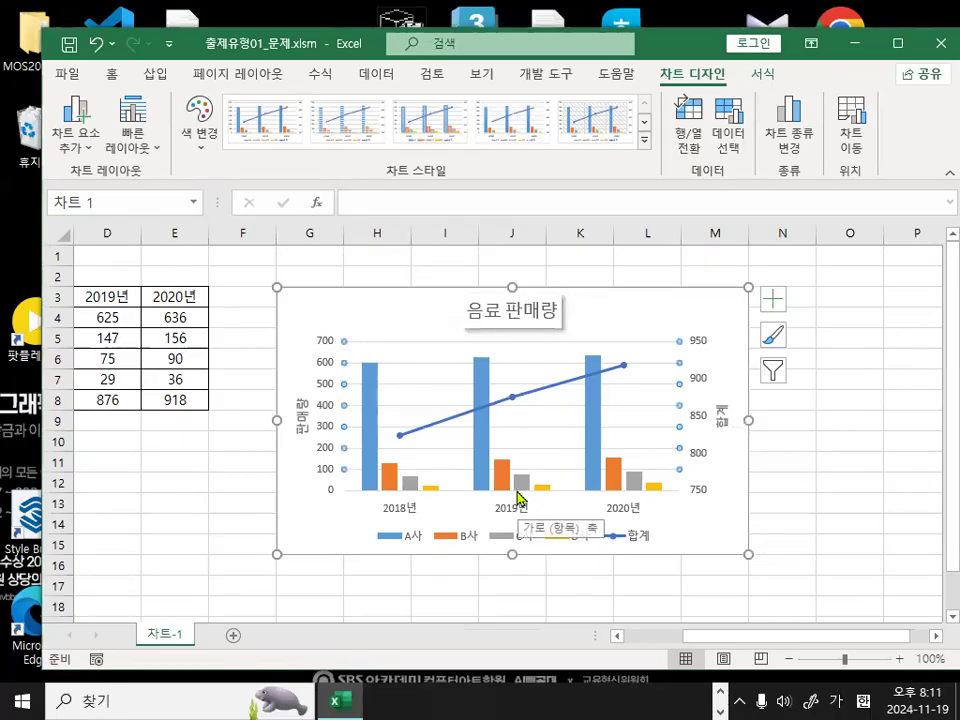
pyautogui.click(519, 498)
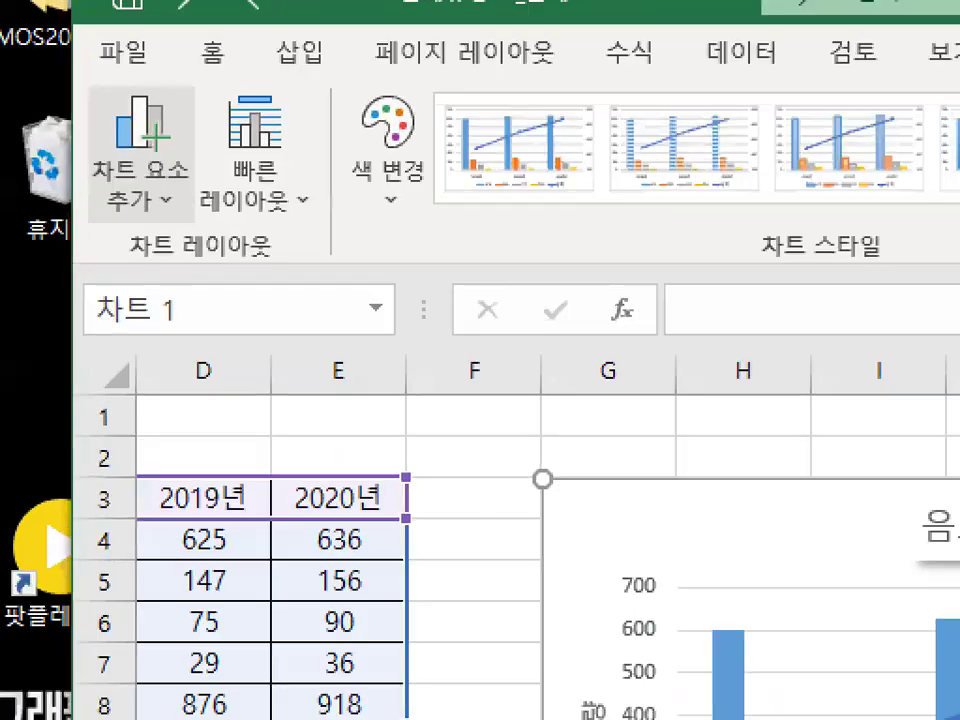
# Remove the primary major horizontal (기본 주 가로) gridlines from the beverage sales chart
pyautogui.moveTo(189, 156)
pyautogui.mouseDown()
pyautogui.moveTo(97, 141)
pyautogui.moveTo(189, 163)
pyautogui.mouseUp()
pyautogui.press('Escape')
pyautogui.click(86, 147)
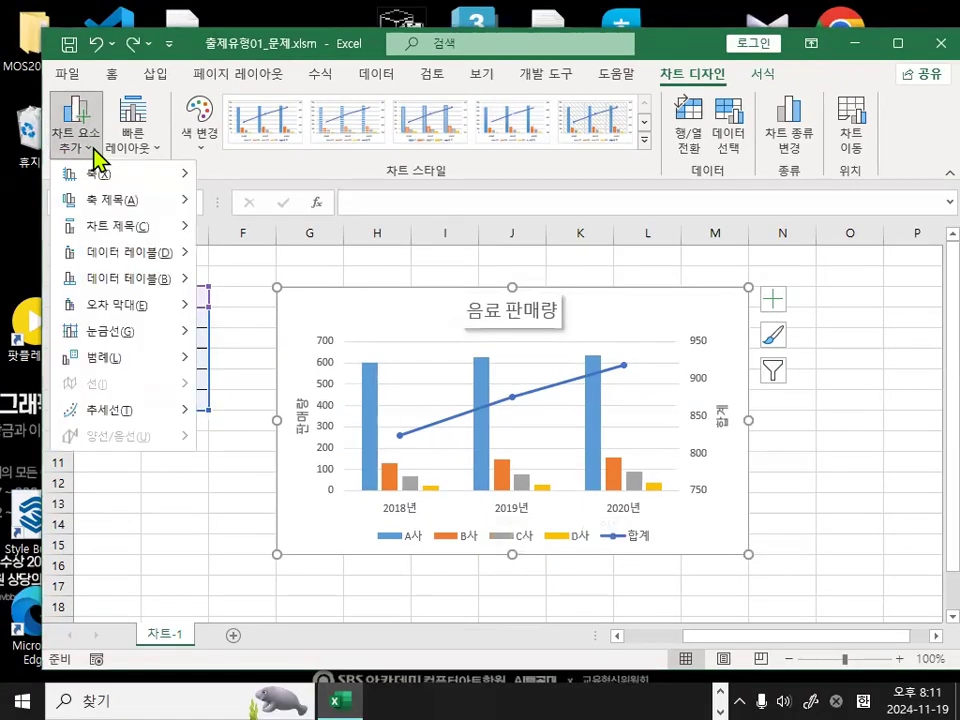
pyautogui.moveTo(112, 335)
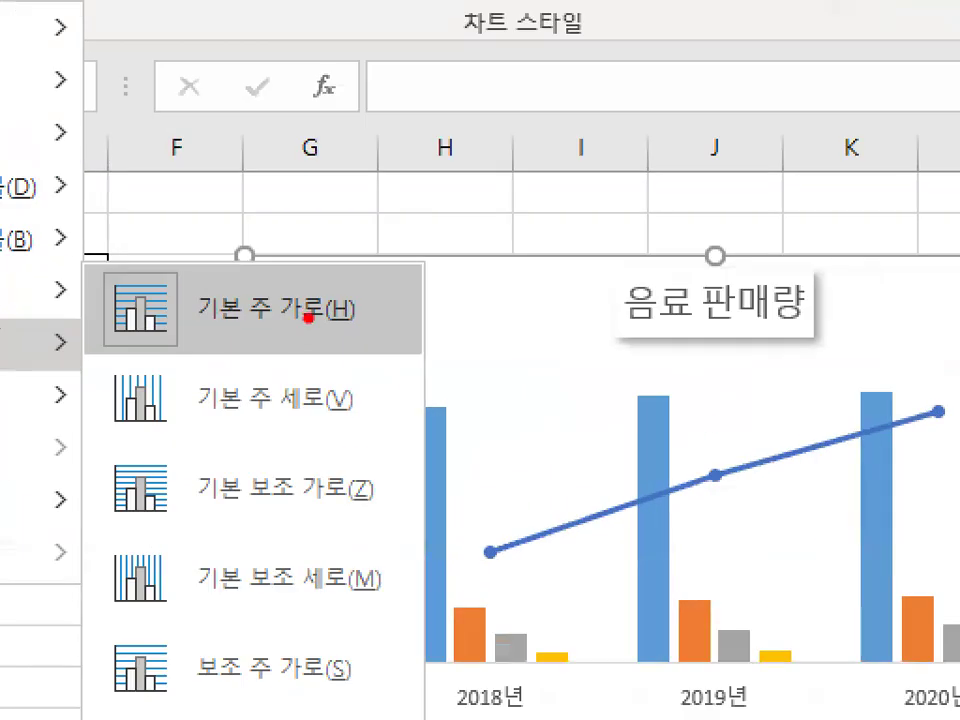
pyautogui.moveTo(310, 288)
pyautogui.mouseDown()
pyautogui.moveTo(312, 301)
pyautogui.moveTo(336, 273)
pyautogui.mouseUp()
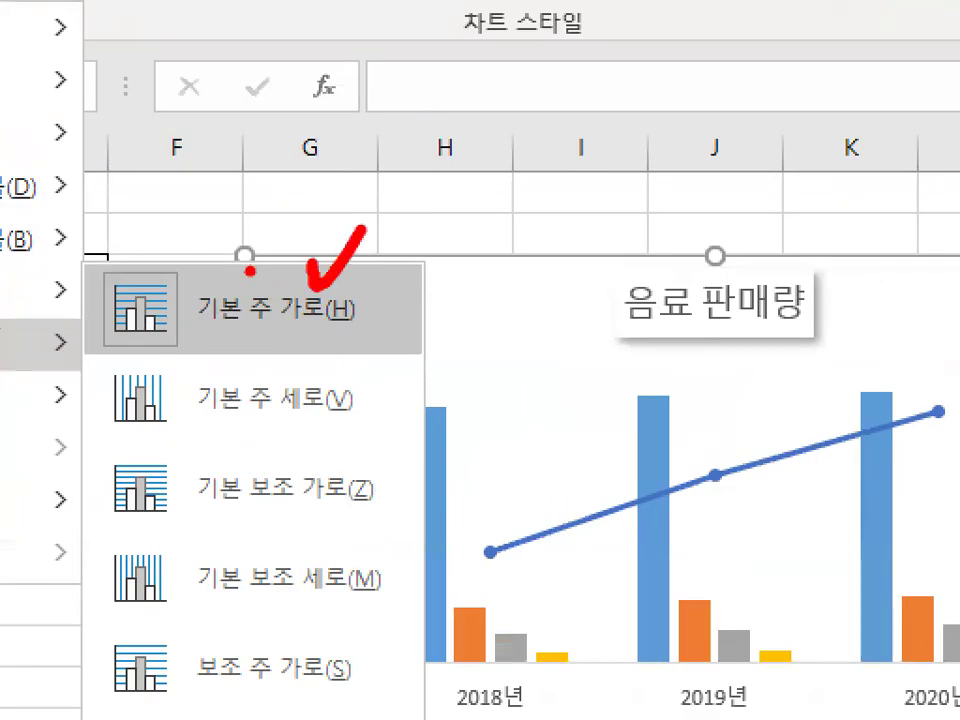
pyautogui.moveTo(248, 256); pyautogui.dragTo(300, 206)
pyautogui.moveTo(107, 343); pyautogui.dragTo(156, 321)
pyautogui.moveTo(143, 276); pyautogui.dragTo(110, 340)
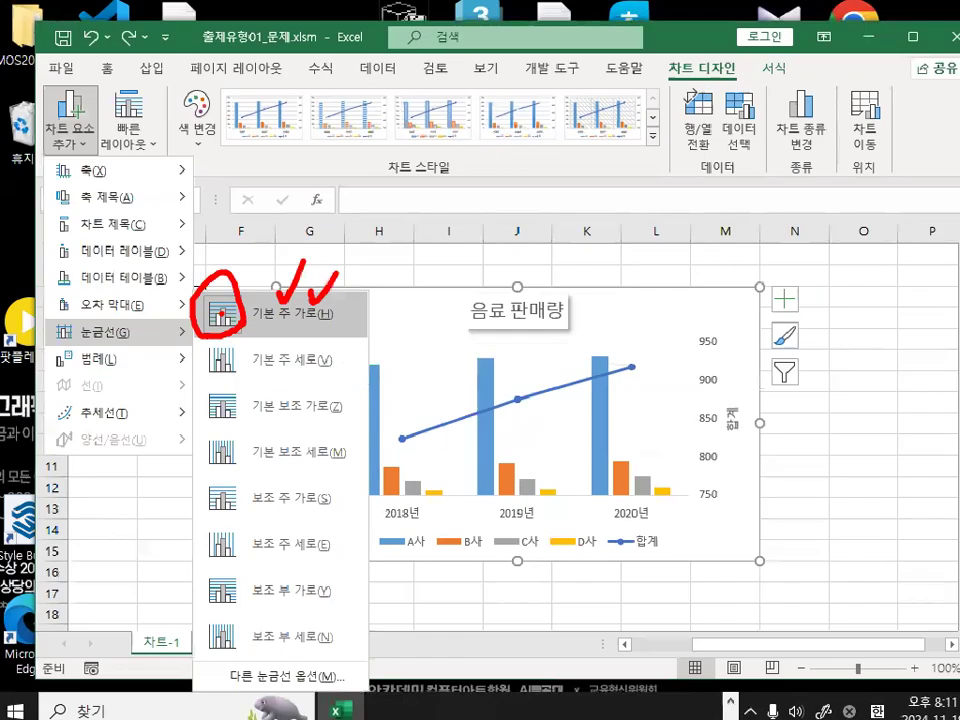
pyautogui.press('Escape')
pyautogui.click(66, 146)
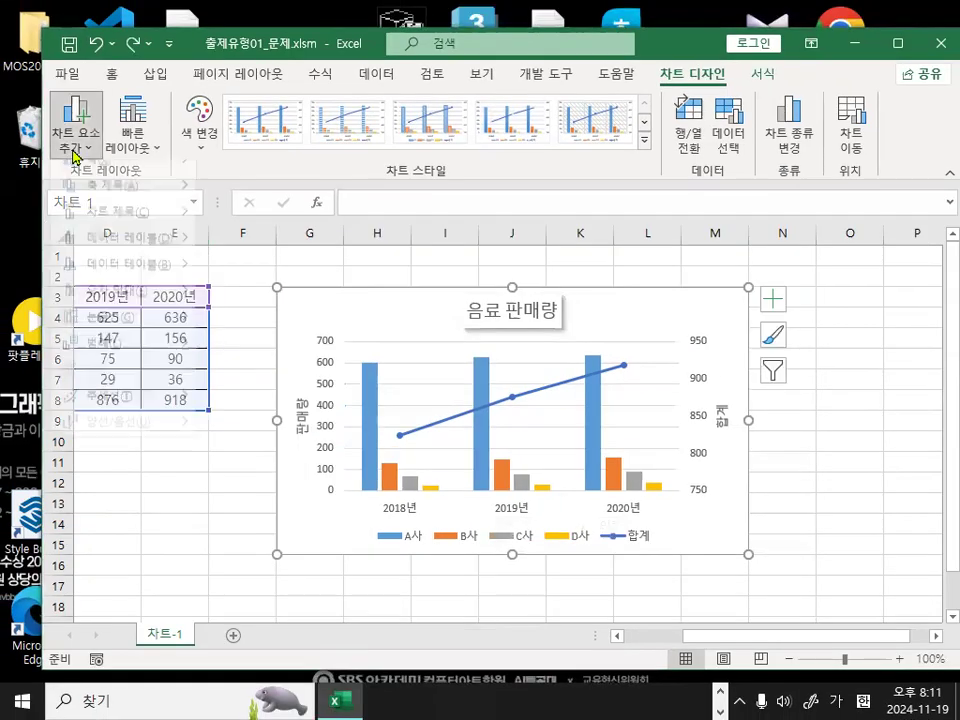
pyautogui.moveTo(160, 334)
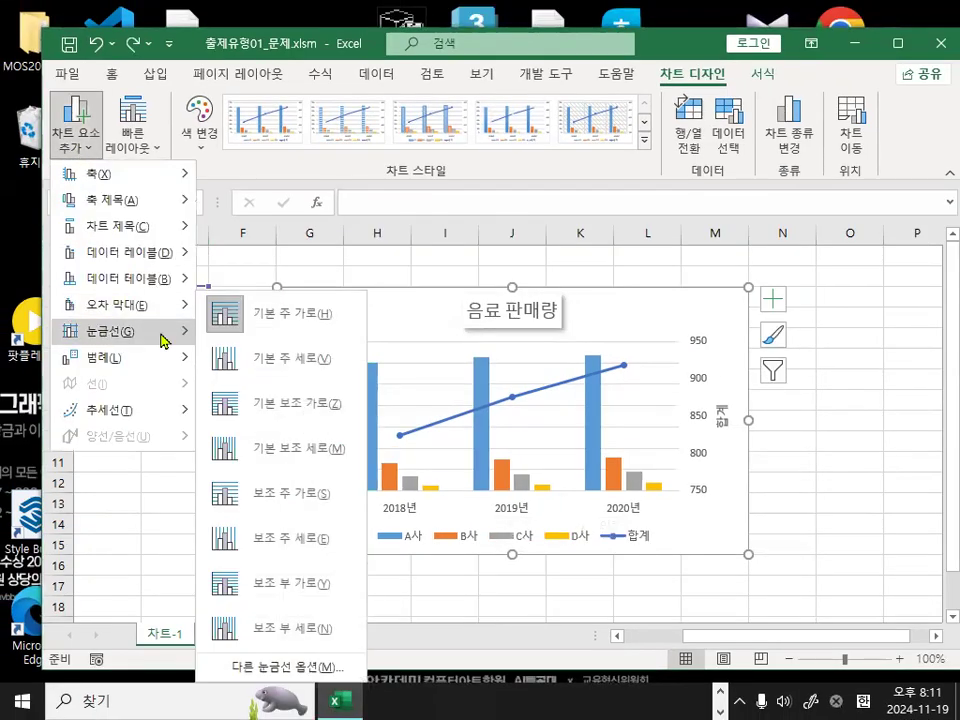
pyautogui.click(281, 327)
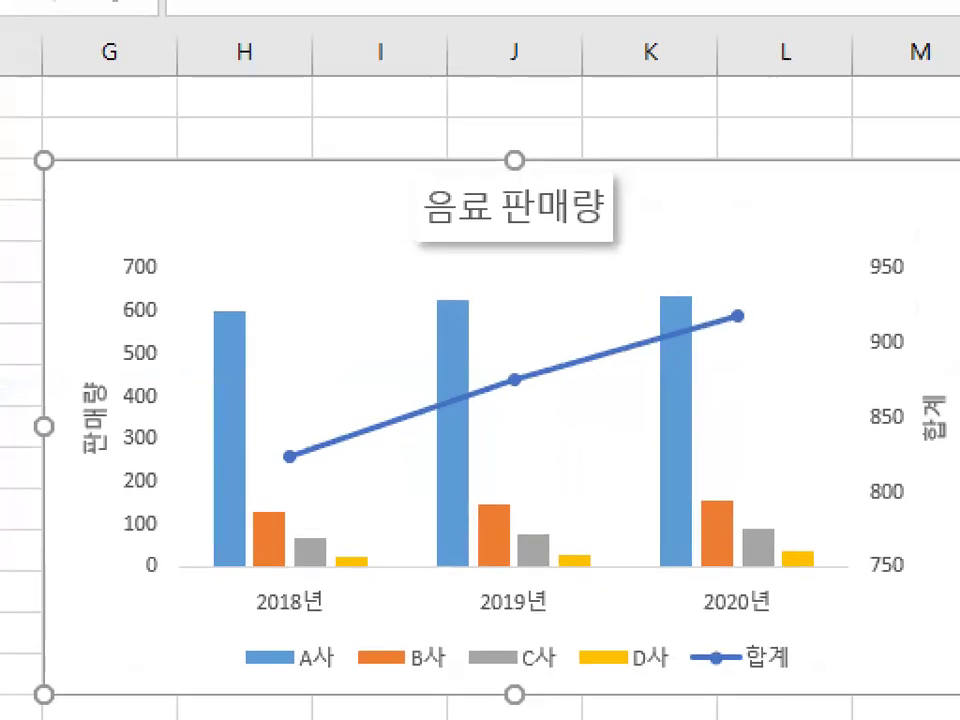
pyautogui.moveTo(440, 455); pyautogui.dragTo(622, 453)
pyautogui.moveTo(372, 497); pyautogui.dragTo(708, 571)
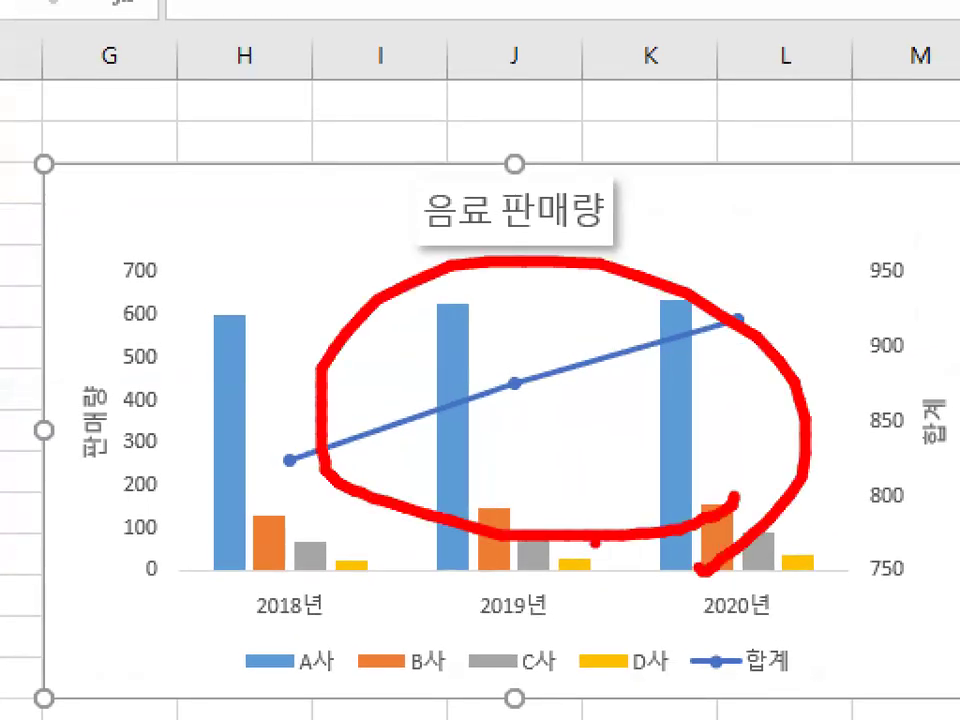
pyautogui.press('Escape')
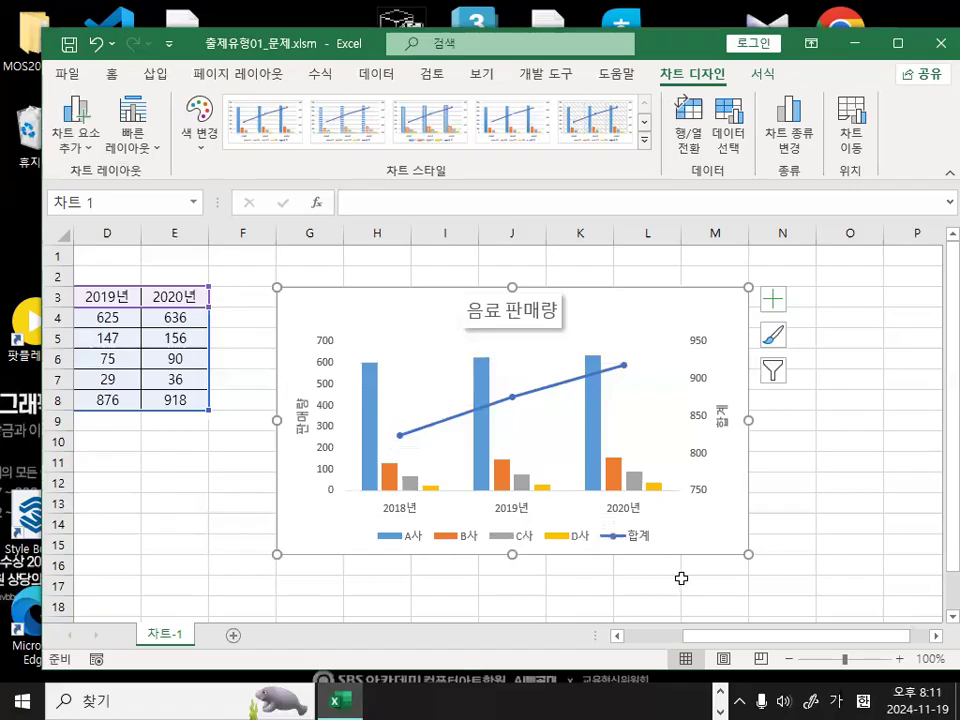
# Select the legend of the 음료 판매량 chart and open its formatting options at the legend position (범례 위치) settings
pyautogui.hotkey('ctrl', '1')
pyautogui.click(519, 580)
pyautogui.moveTo(237, 513); pyautogui.dragTo(771, 522)
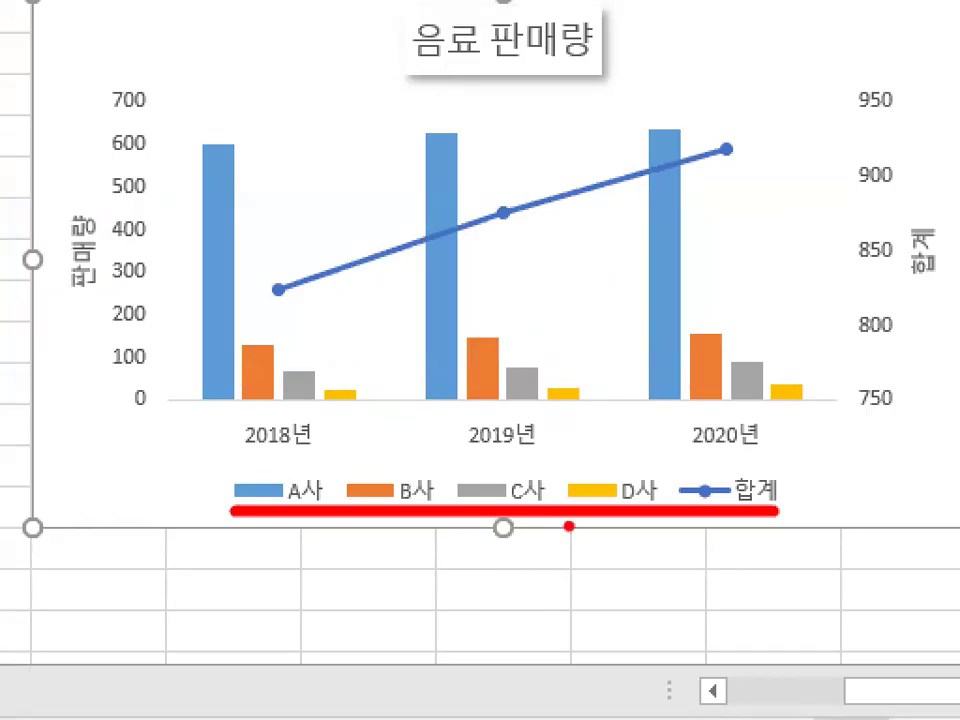
pyautogui.press('Escape')
pyautogui.hotkey('ctrl', '1')
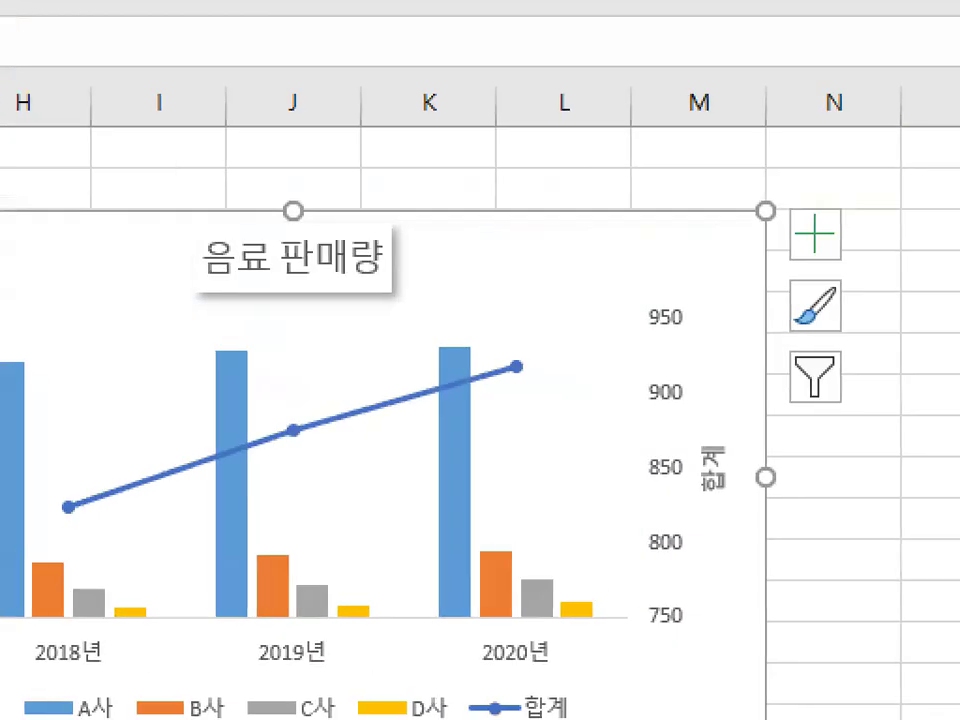
pyautogui.click(786, 476)
pyautogui.moveTo(788, 476)
pyautogui.mouseDown()
pyautogui.moveTo(818, 358)
pyautogui.moveTo(814, 514)
pyautogui.mouseUp()
pyautogui.press('Escape')
pyautogui.click(493, 543)
pyautogui.hotkey('ctrl', '1')
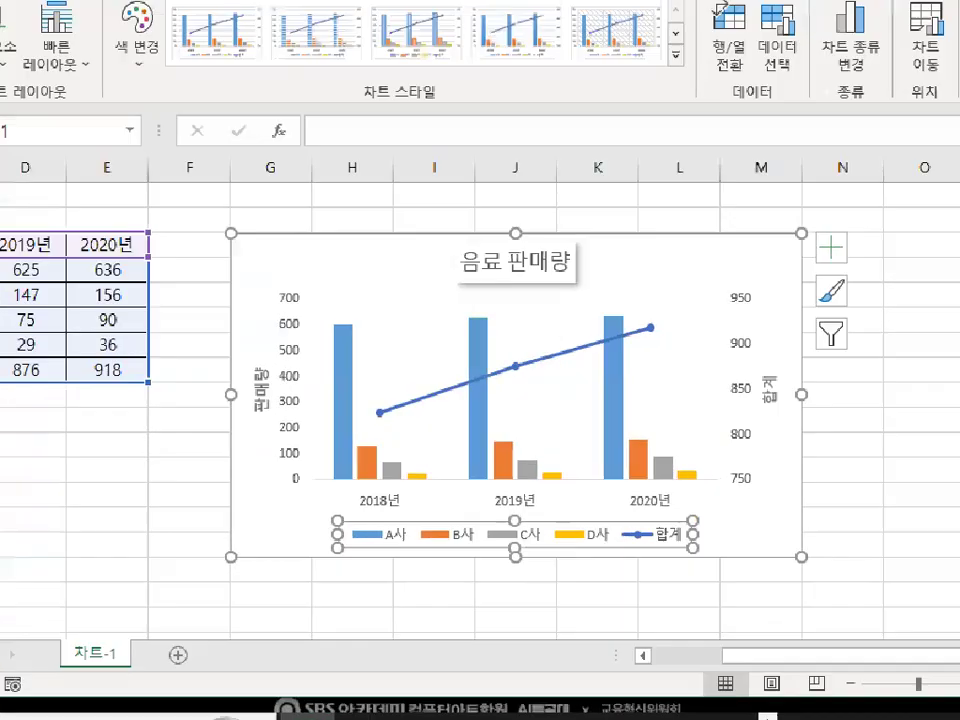
pyautogui.click(487, 517)
pyautogui.moveTo(487, 517); pyautogui.dragTo(521, 510)
pyautogui.press('Escape')
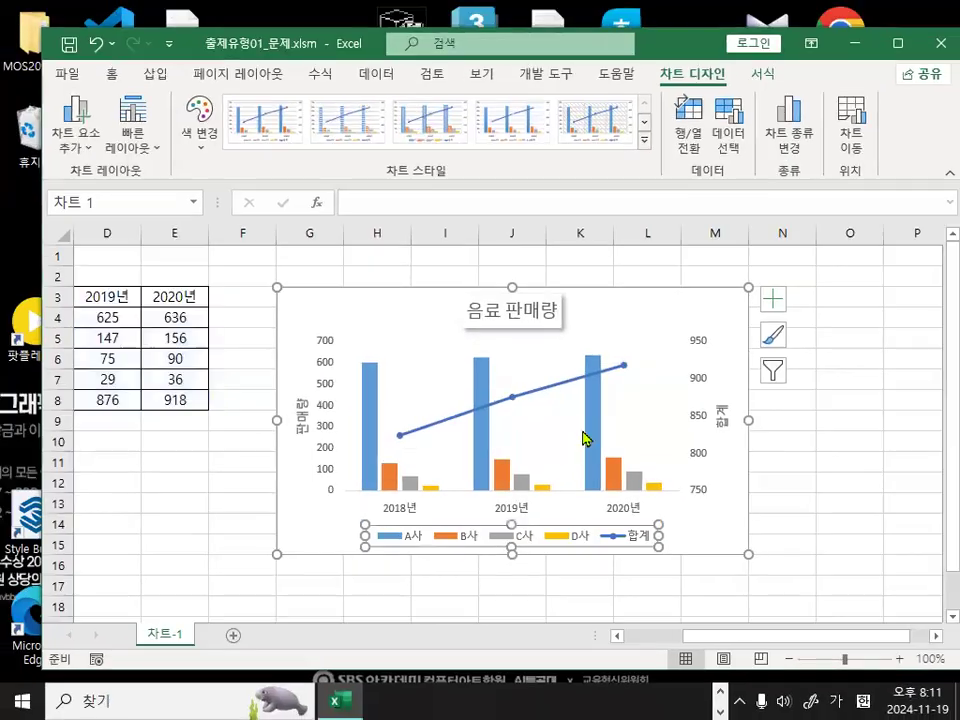
pyautogui.hotkey('ctrl', '1')
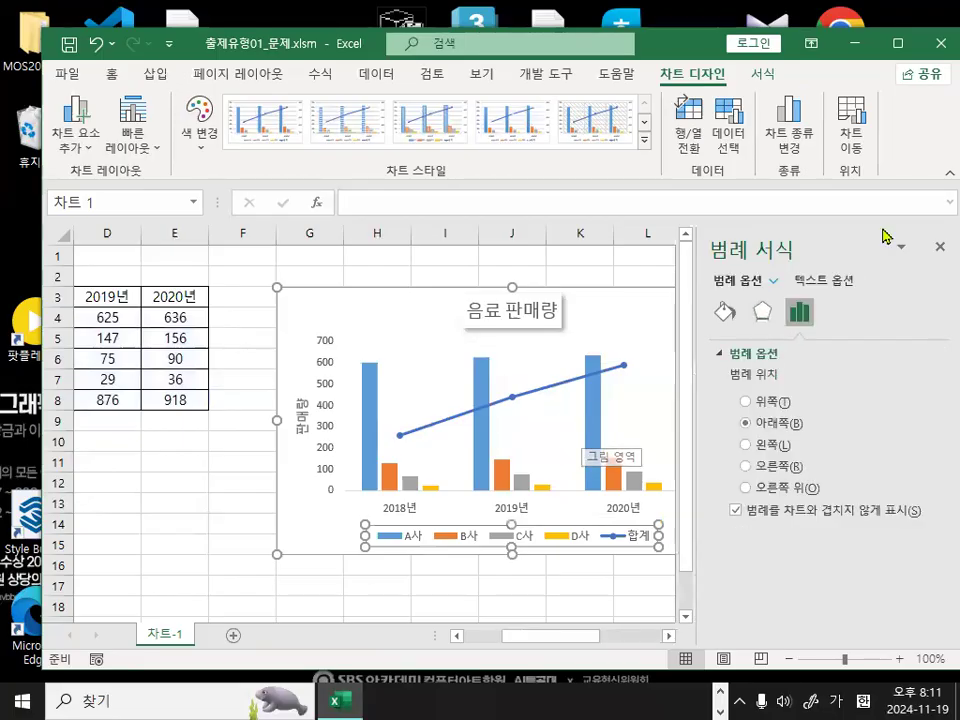
pyautogui.hotkey('ctrl', '1')
pyautogui.click(758, 375)
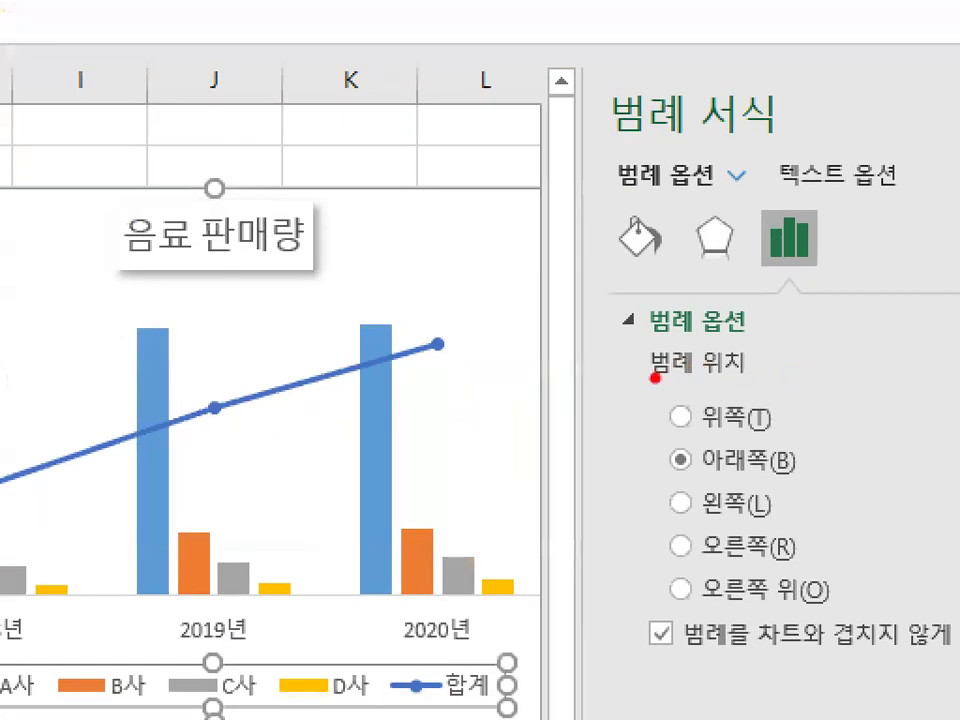
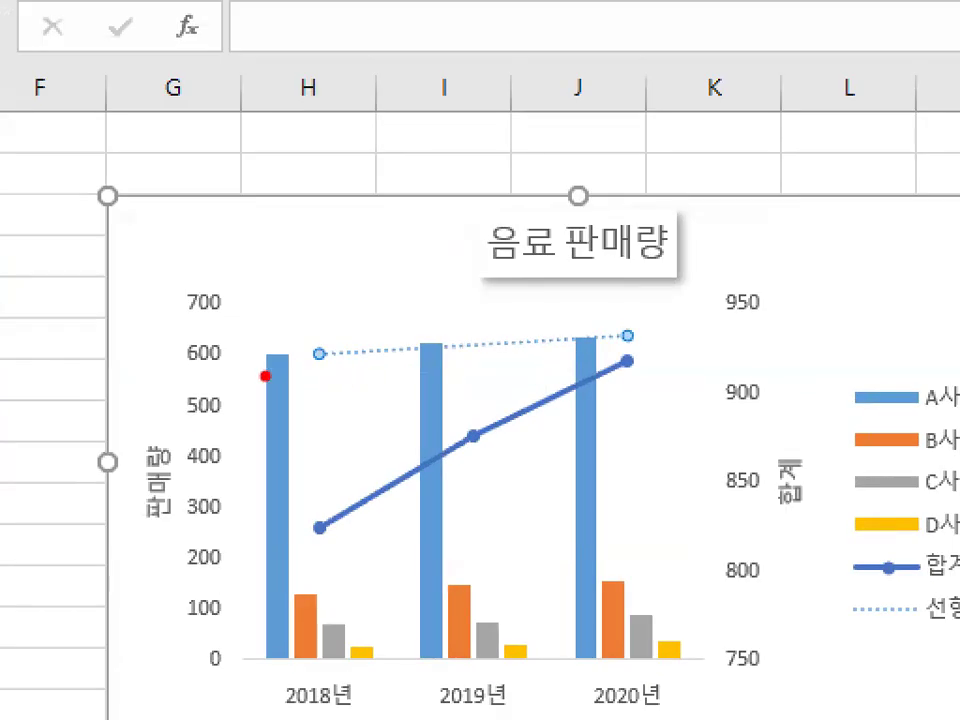
pyautogui.moveTo(264, 366); pyautogui.dragTo(628, 344)
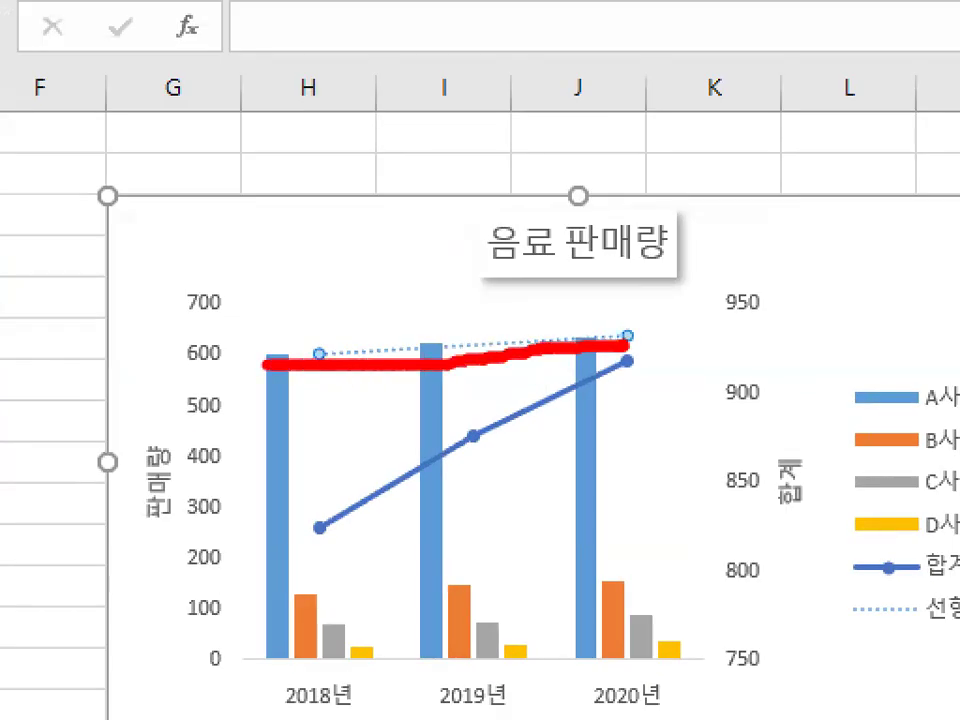
pyautogui.press('Escape')
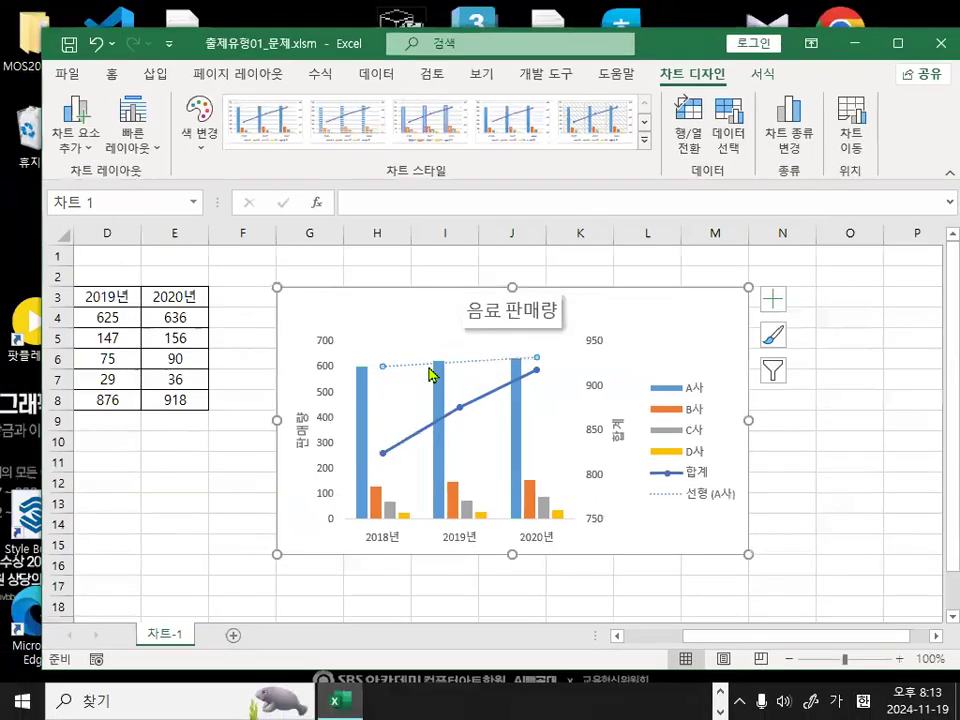
pyautogui.hotkey('ctrl', '1')
pyautogui.click(430, 365)
pyautogui.moveTo(645, 335)
pyautogui.mouseDown()
pyautogui.moveTo(411, 326)
pyautogui.moveTo(570, 415)
pyautogui.mouseUp()
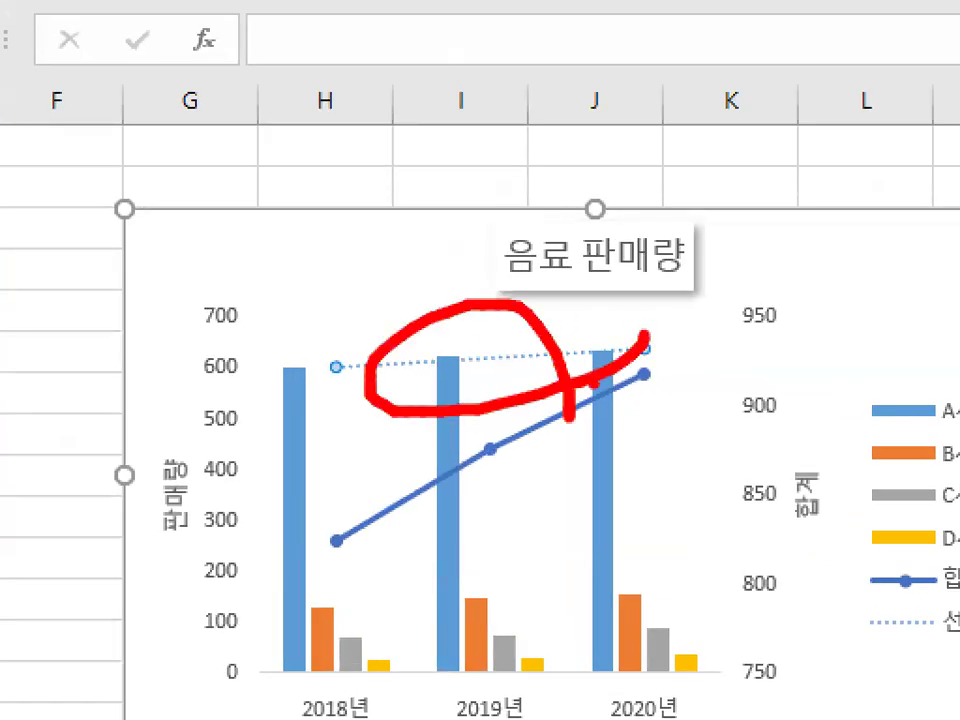
pyautogui.press('Escape')
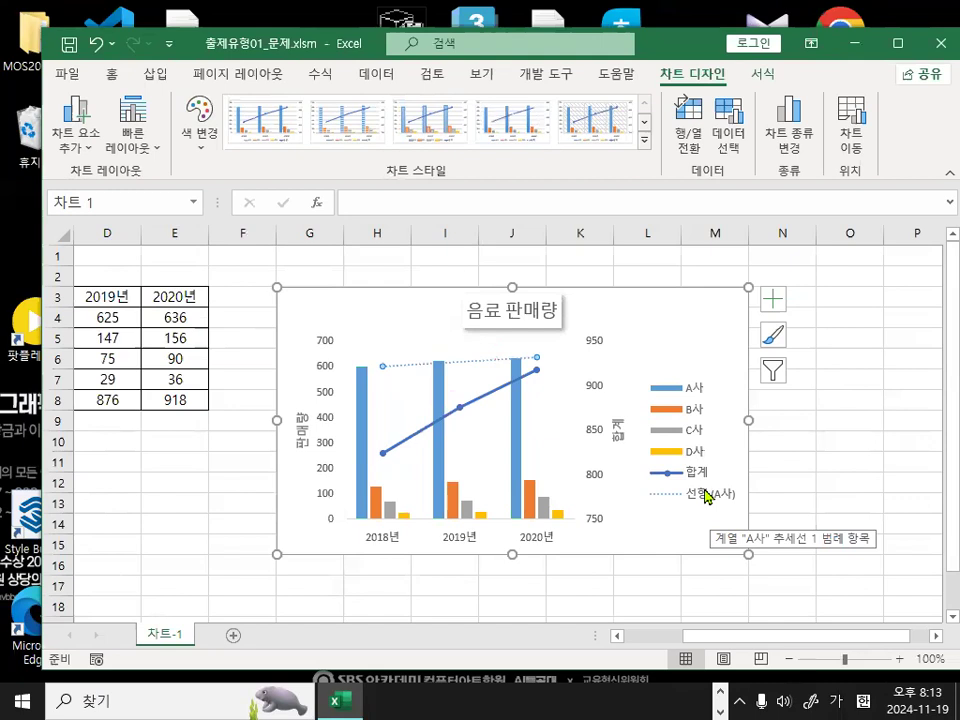
# Deselect the chart and close the workbook 출제유형01_문제.xlsm
pyautogui.click(225, 518)
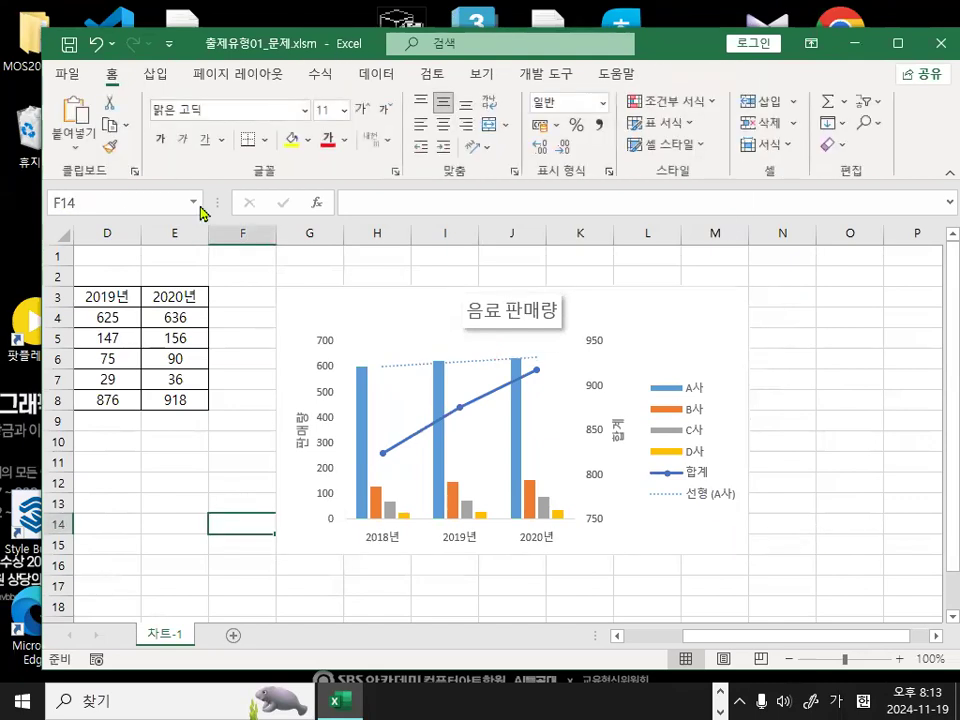
pyautogui.click(68, 76)
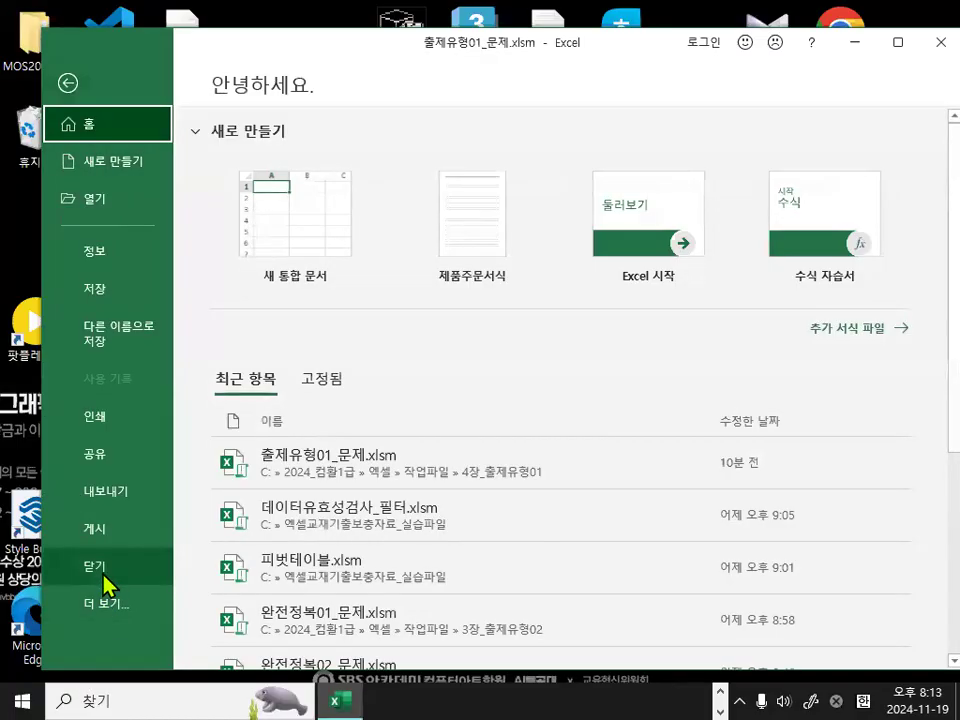
pyautogui.click(104, 576)
pyautogui.click(511, 556)
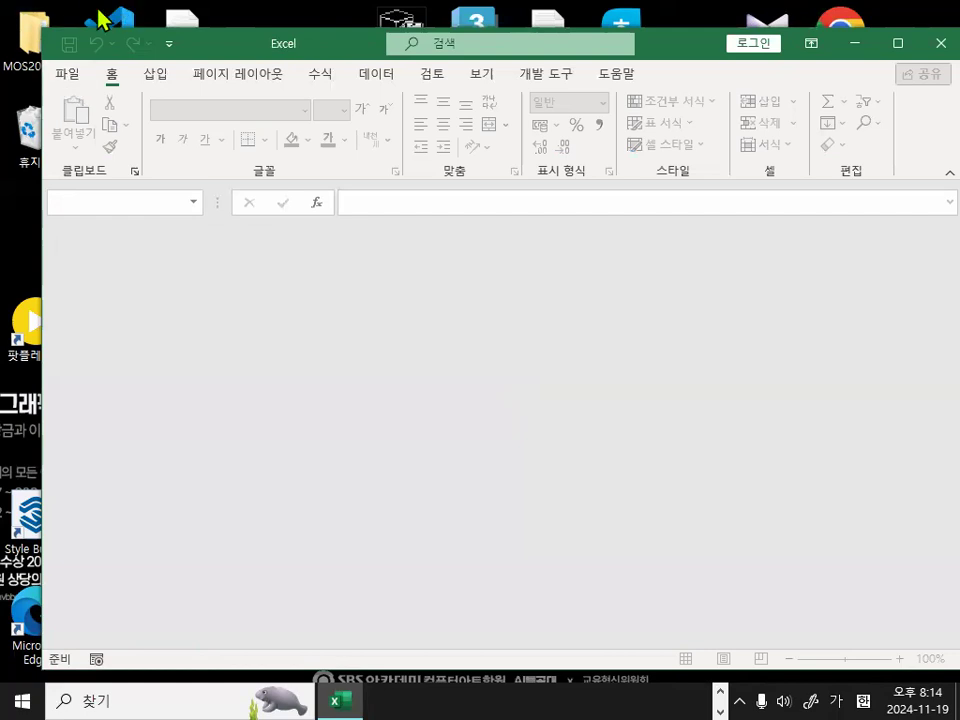
# Open the workbook 차트.xlsm from the folder 엑셀교재기출보충자료_실습파일 on the local disk C:
pyautogui.click(69, 76)
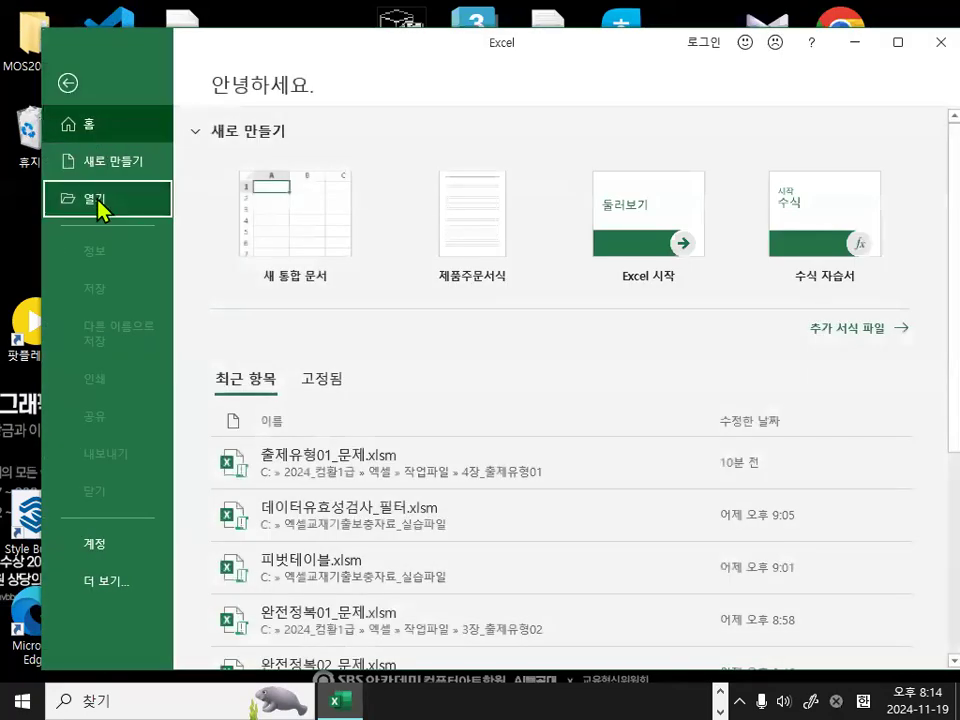
pyautogui.click(100, 206)
pyautogui.click(305, 355)
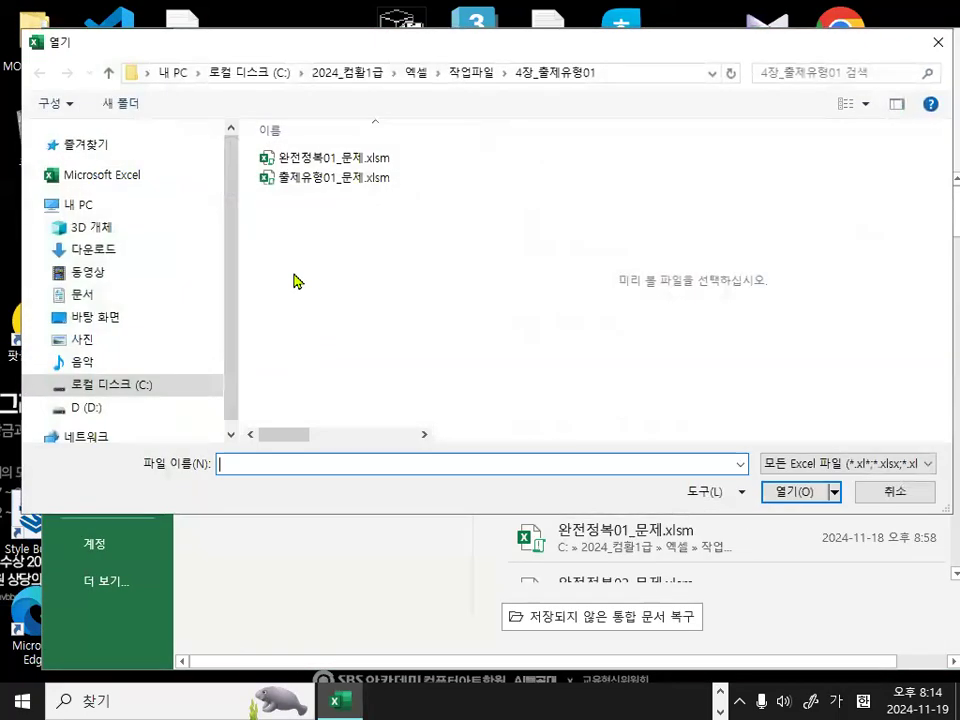
pyautogui.click(115, 386)
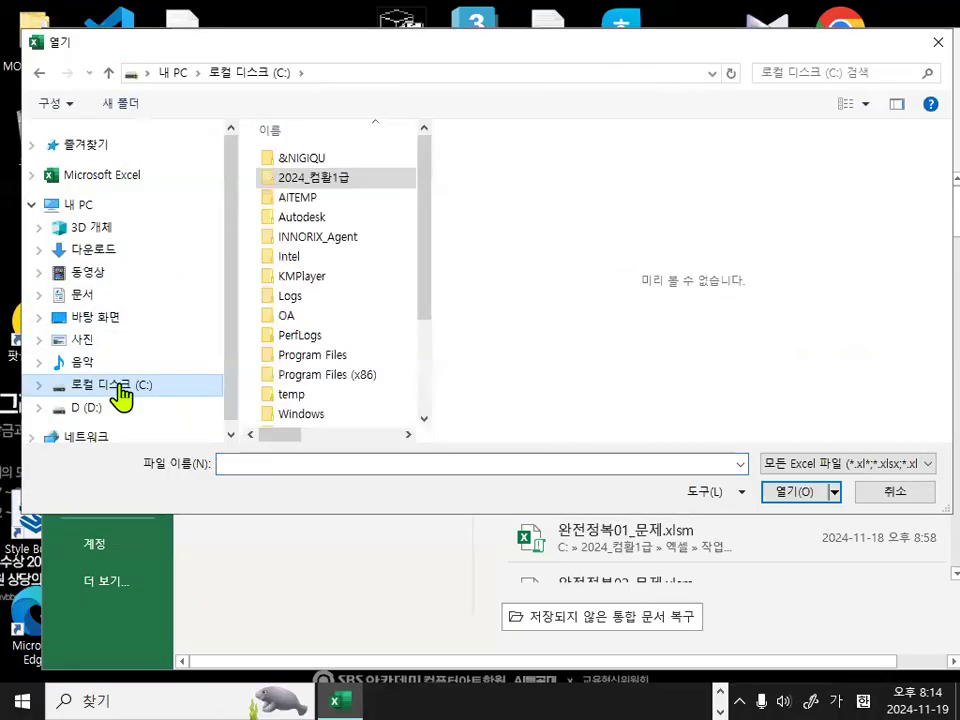
pyautogui.moveTo(425, 297); pyautogui.dragTo(429, 388)
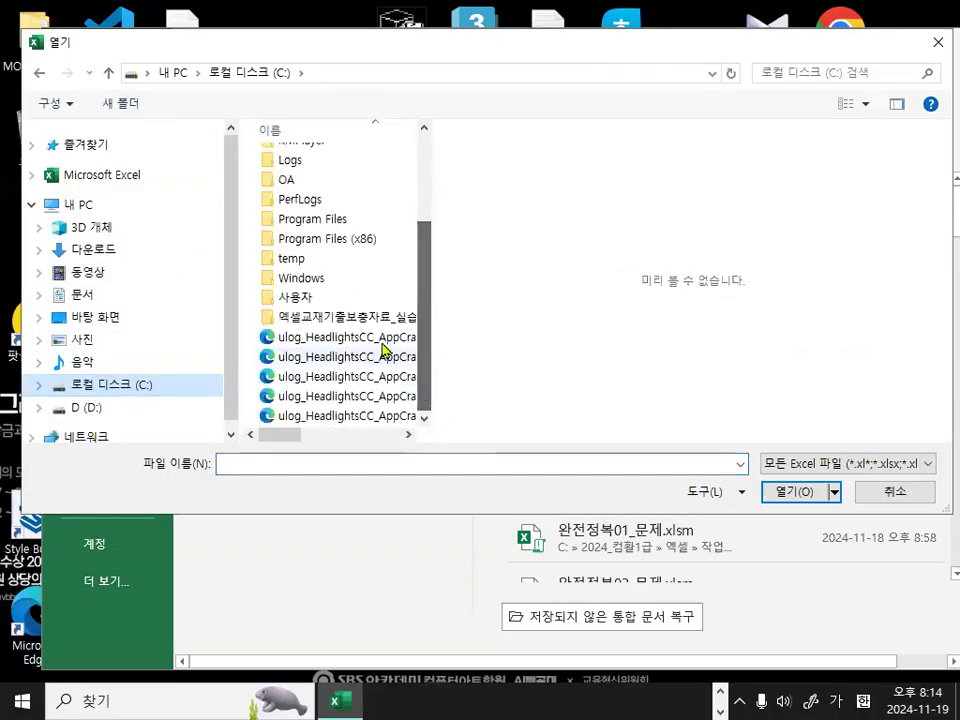
pyautogui.moveTo(282, 321)
pyautogui.mouseDown()
pyautogui.moveTo(339, 320)
pyautogui.moveTo(450, 345)
pyautogui.moveTo(456, 337)
pyautogui.mouseUp()
pyautogui.press('Escape')
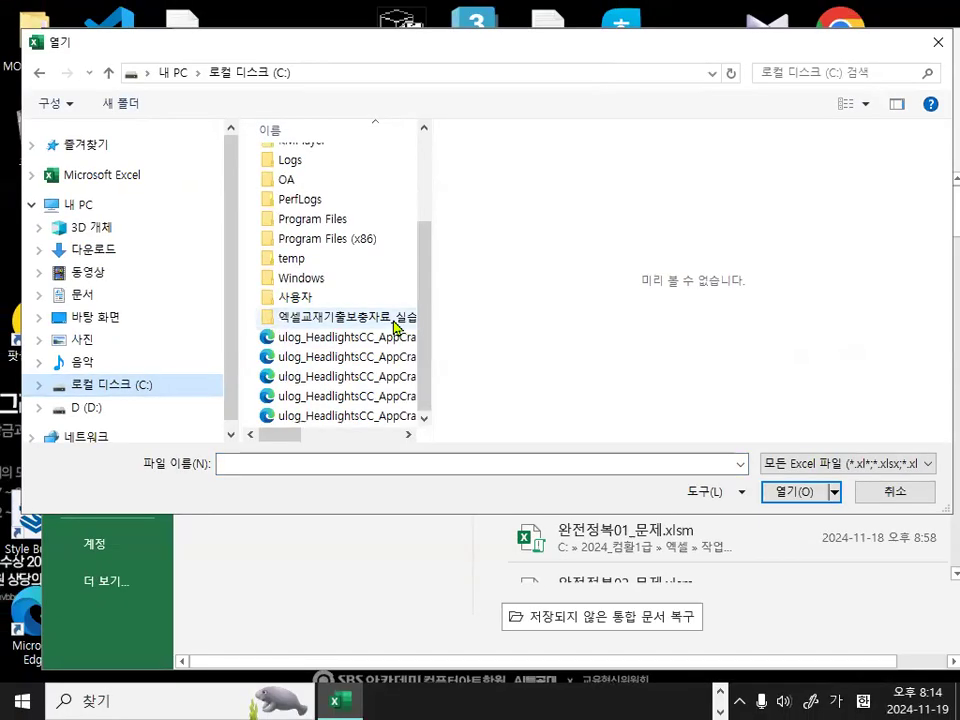
pyautogui.doubleClick(350, 316)
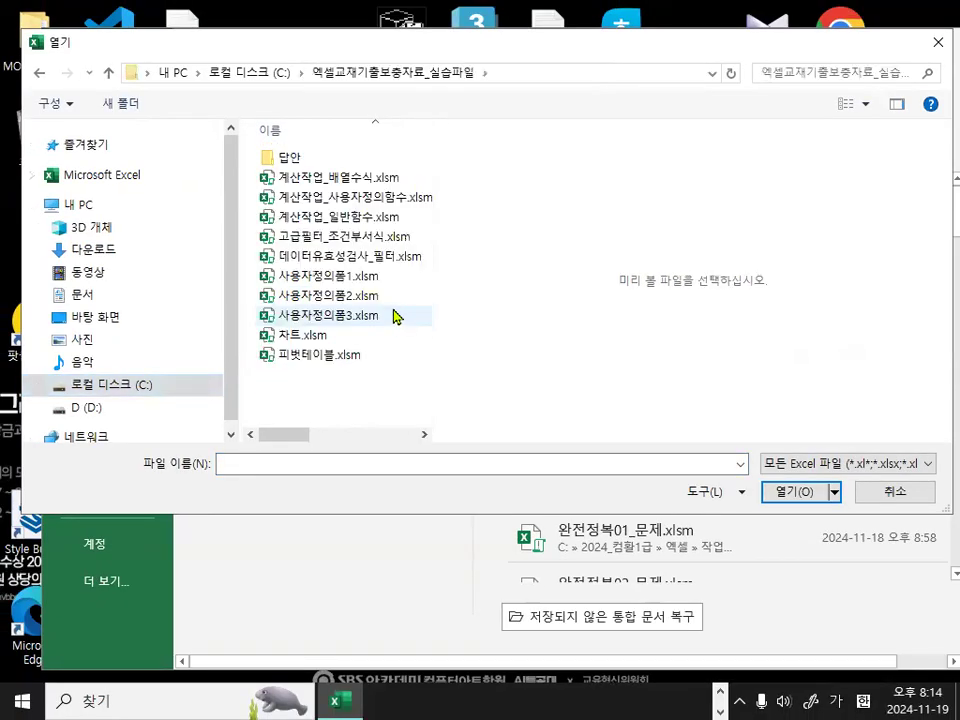
pyautogui.click(306, 342)
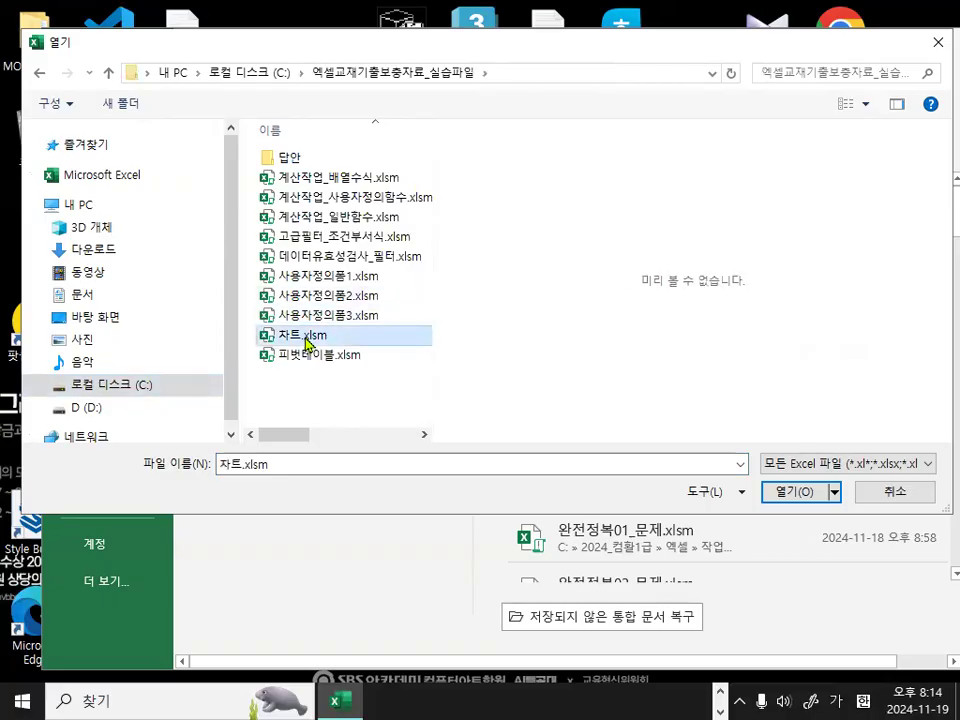
pyautogui.doubleClick(306, 338)
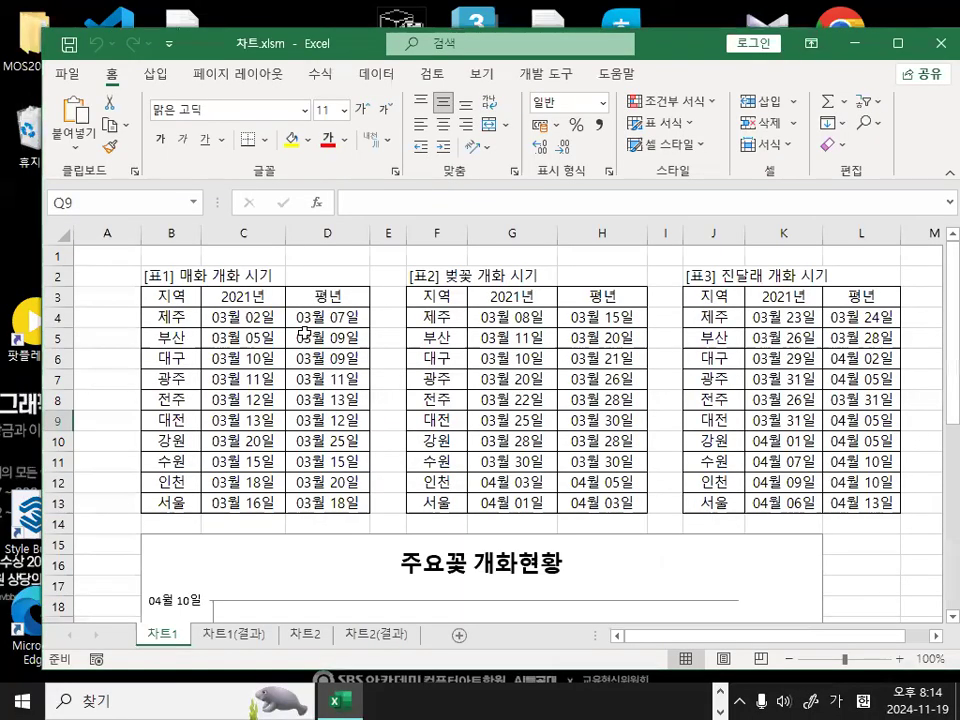
# Examine the bloom date tables and the 주요꽃 개화현황 chart on the 차트1 sheet
pyautogui.click(437, 418)
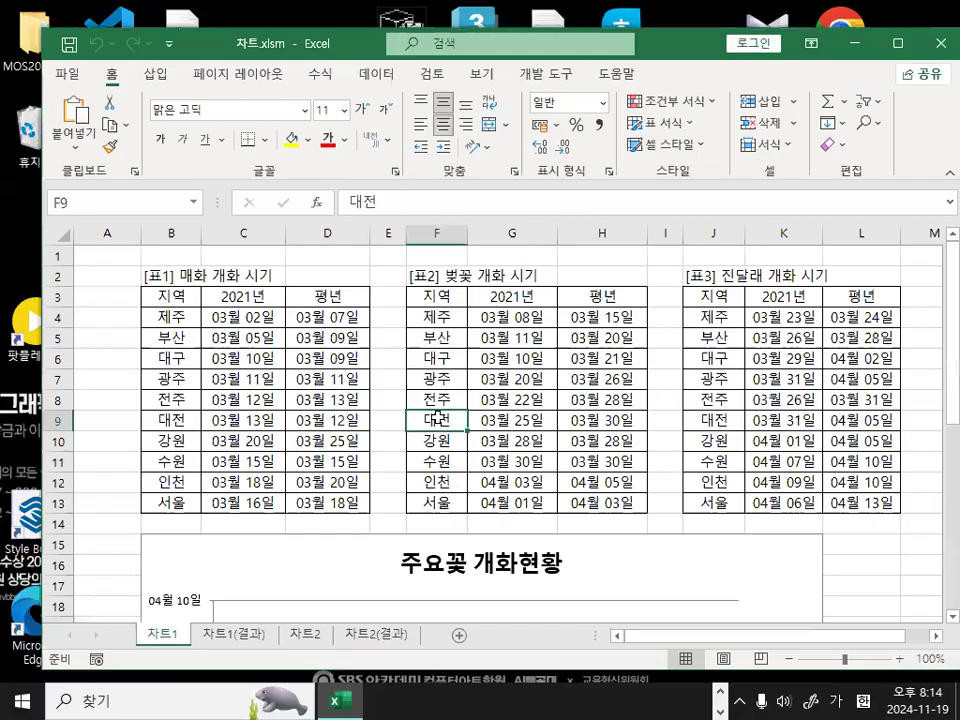
pyautogui.keyDown('ctrl'); pyautogui.scroll(-2, 437, 418); pyautogui.keyUp('ctrl')
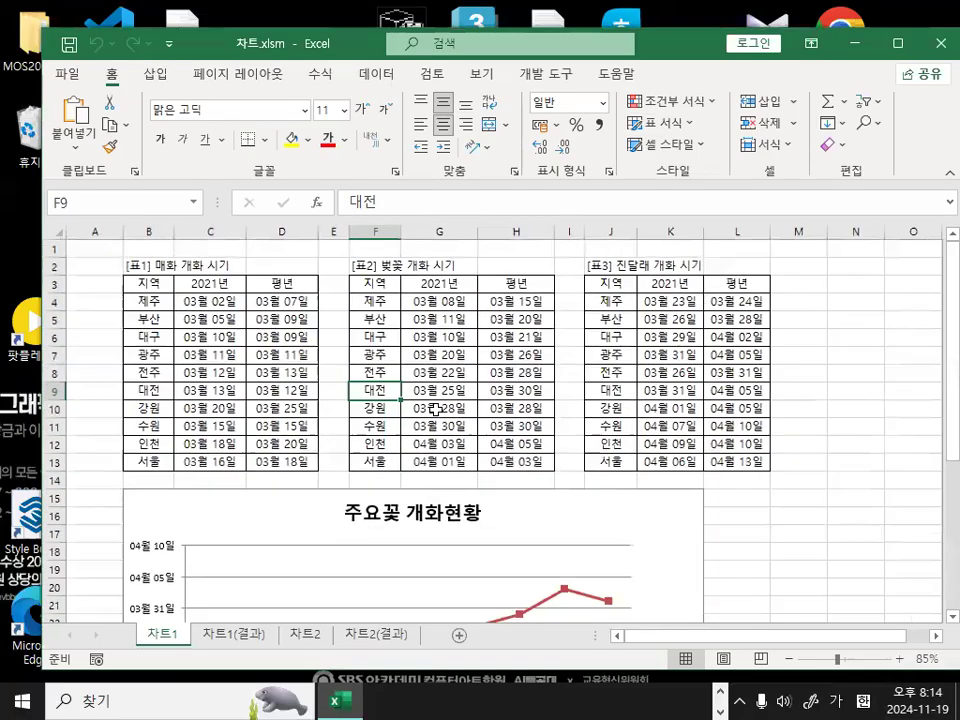
pyautogui.keyDown('ctrl'); pyautogui.scroll(1, 722, 488); pyautogui.keyUp('ctrl')
pyautogui.click(910, 390)
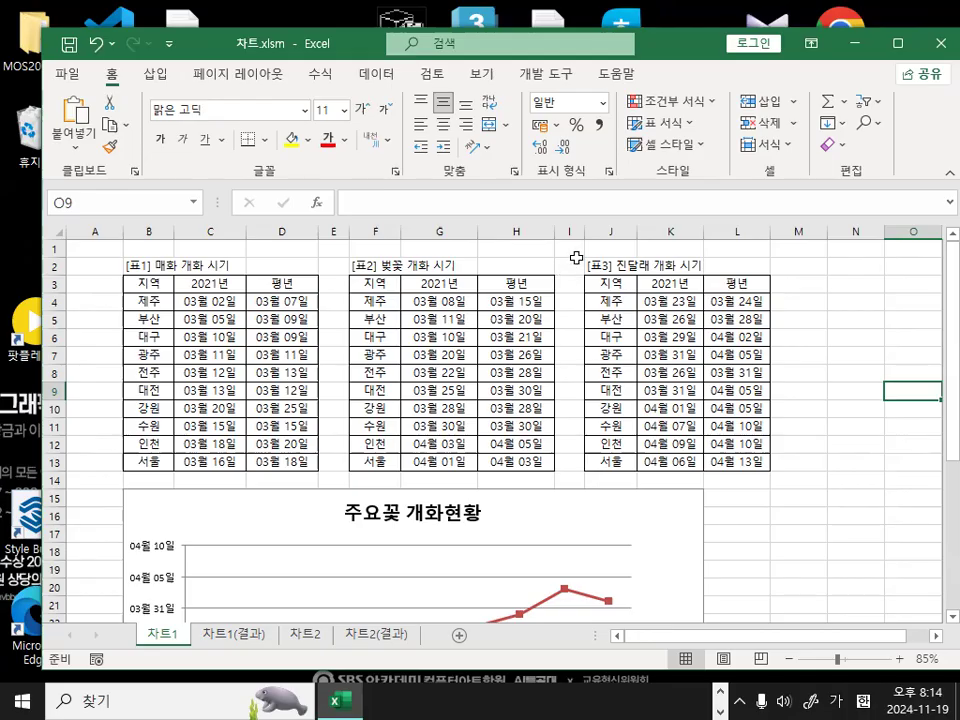
pyautogui.scroll(-2, 354, 436)
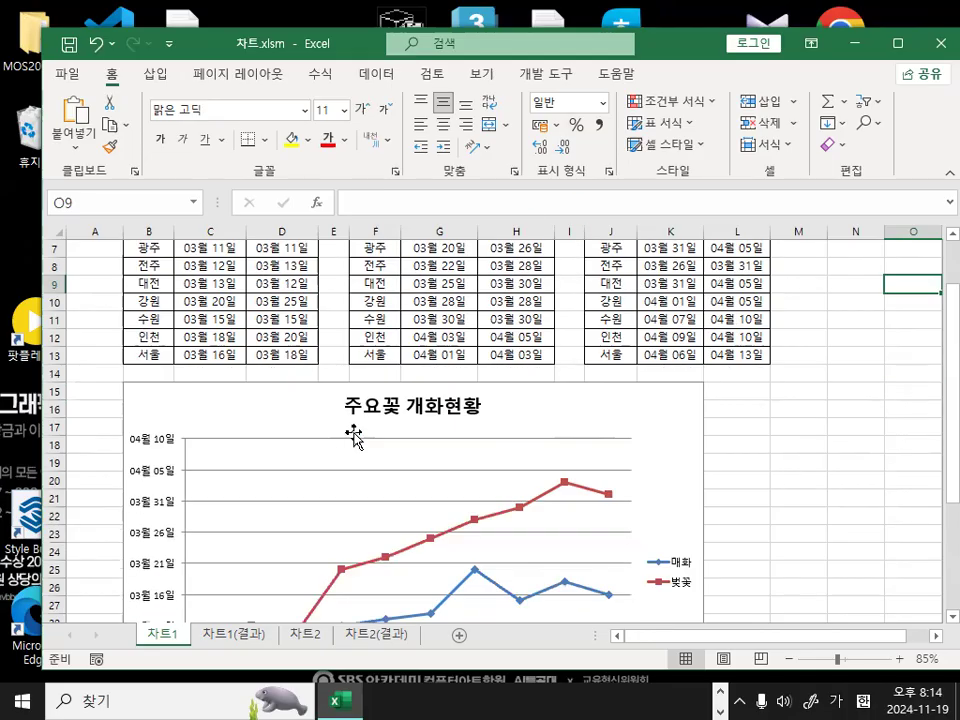
# Compare the 매화 and 벚꽃 lines of the 주요꽃 개화현황 chart with the 2021년 dates in the [표3] 진달래 table
pyautogui.scroll(-3, 354, 436)
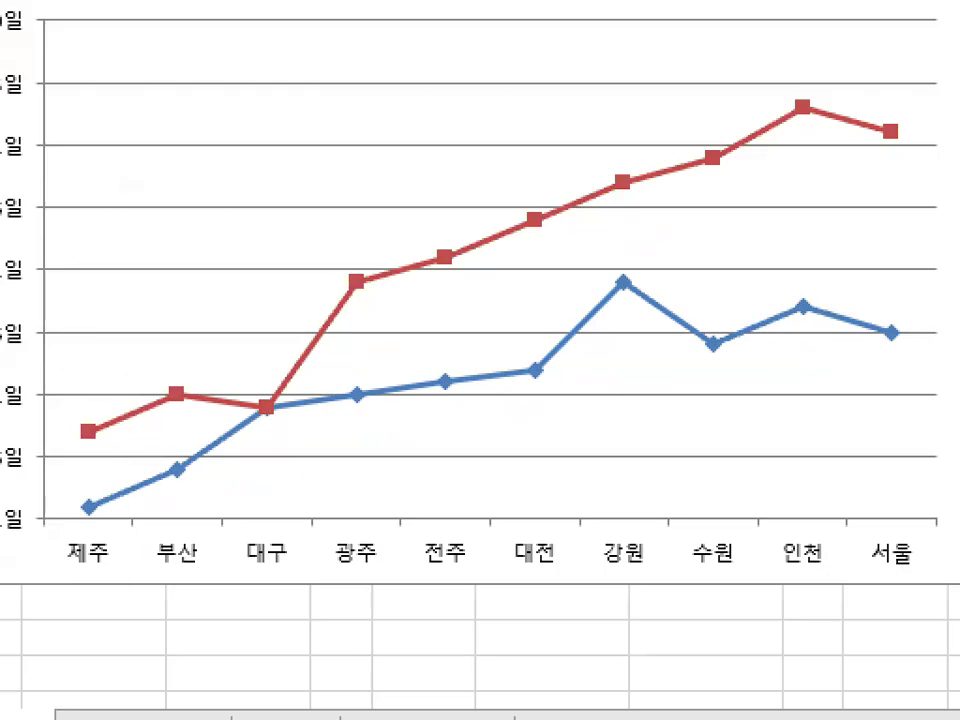
pyautogui.moveTo(676, 463)
pyautogui.mouseDown()
pyautogui.moveTo(615, 339)
pyautogui.moveTo(620, 393)
pyautogui.mouseUp()
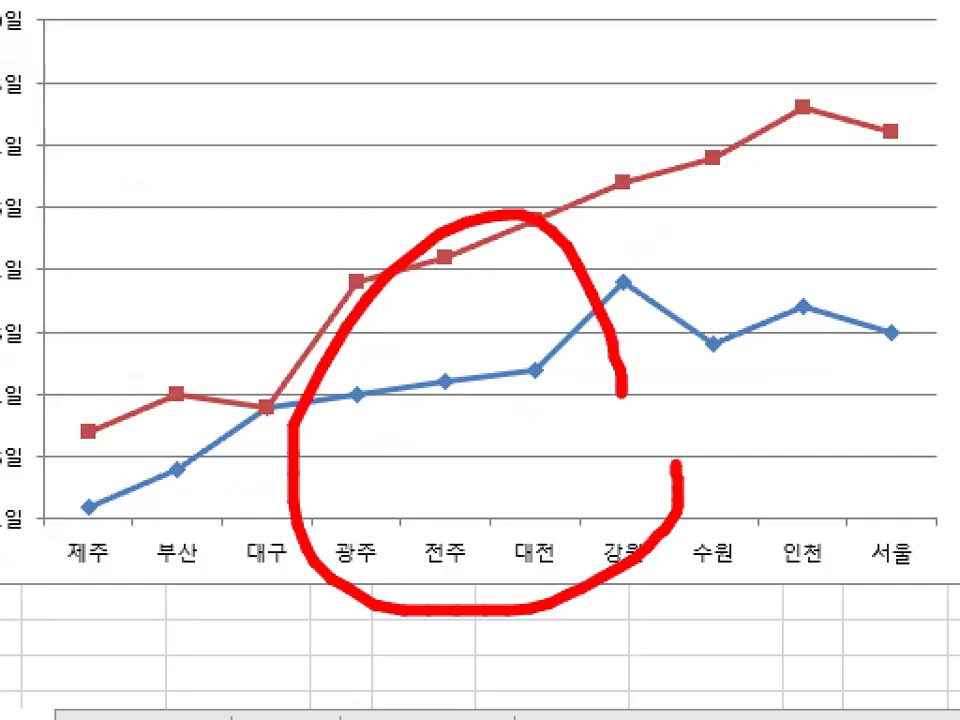
pyautogui.press('Escape')
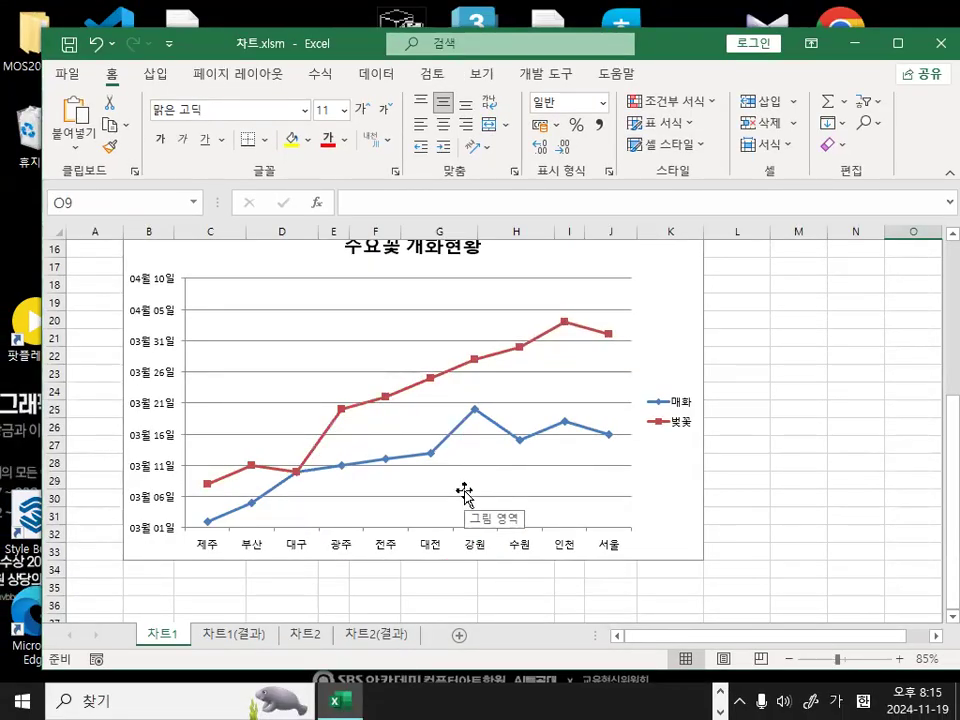
pyautogui.scroll(5, 428, 528)
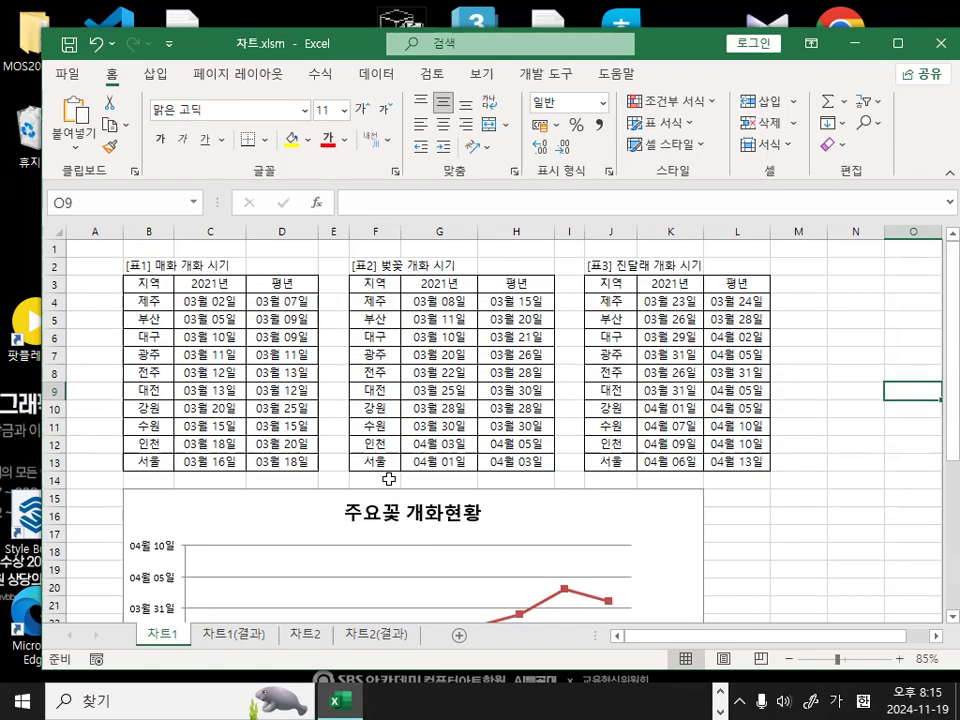
pyautogui.hotkey('ctrl', '1')
pyautogui.moveTo(752, 377); pyautogui.dragTo(715, 426)
pyautogui.moveTo(760, 525)
pyautogui.mouseDown()
pyautogui.moveTo(531, 340)
pyautogui.moveTo(750, 214)
pyautogui.moveTo(805, 405)
pyautogui.mouseUp()
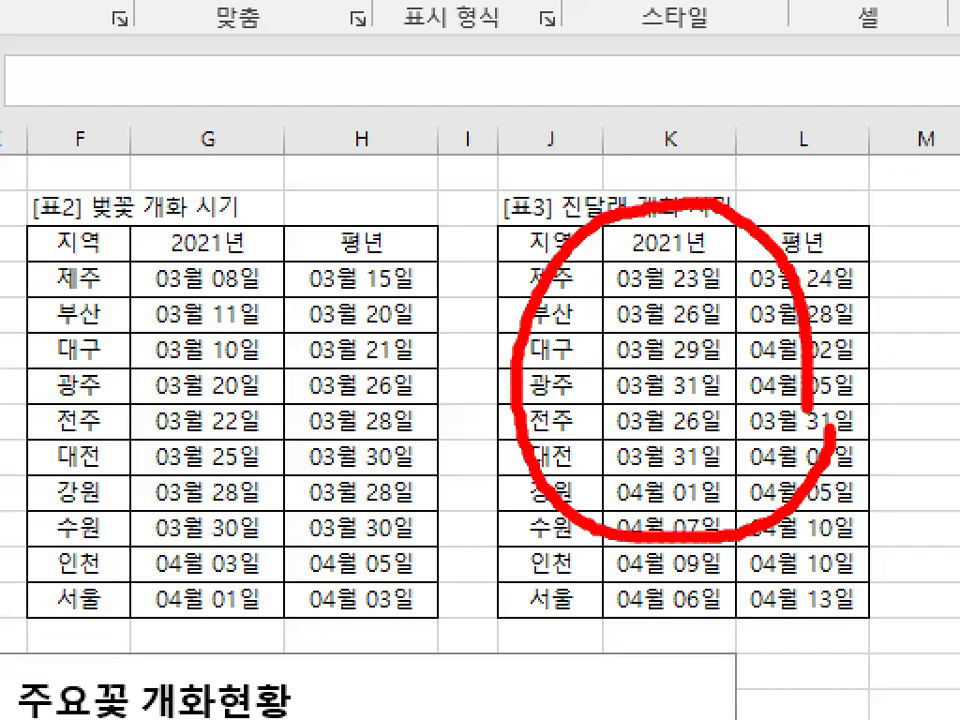
pyautogui.press('Escape')
pyautogui.scroll(-5, 738, 574)
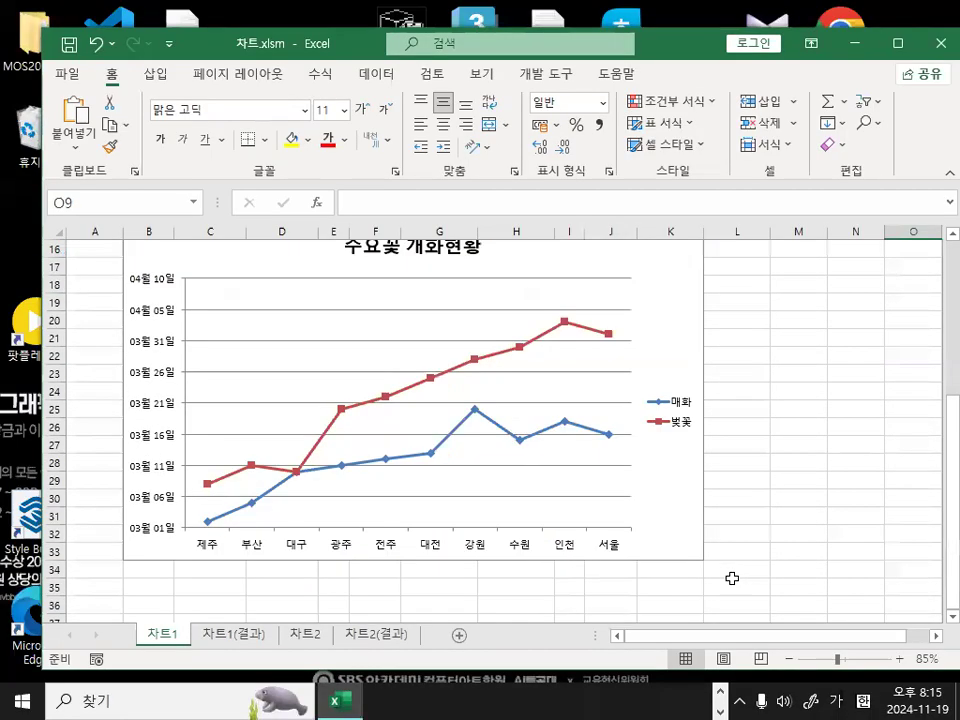
pyautogui.hotkey('ctrl', '1')
pyautogui.moveTo(713, 421)
pyautogui.mouseDown()
pyautogui.moveTo(615, 336)
pyautogui.moveTo(700, 385)
pyautogui.mouseUp()
pyautogui.press('Escape')
pyautogui.scroll(4, 614, 371)
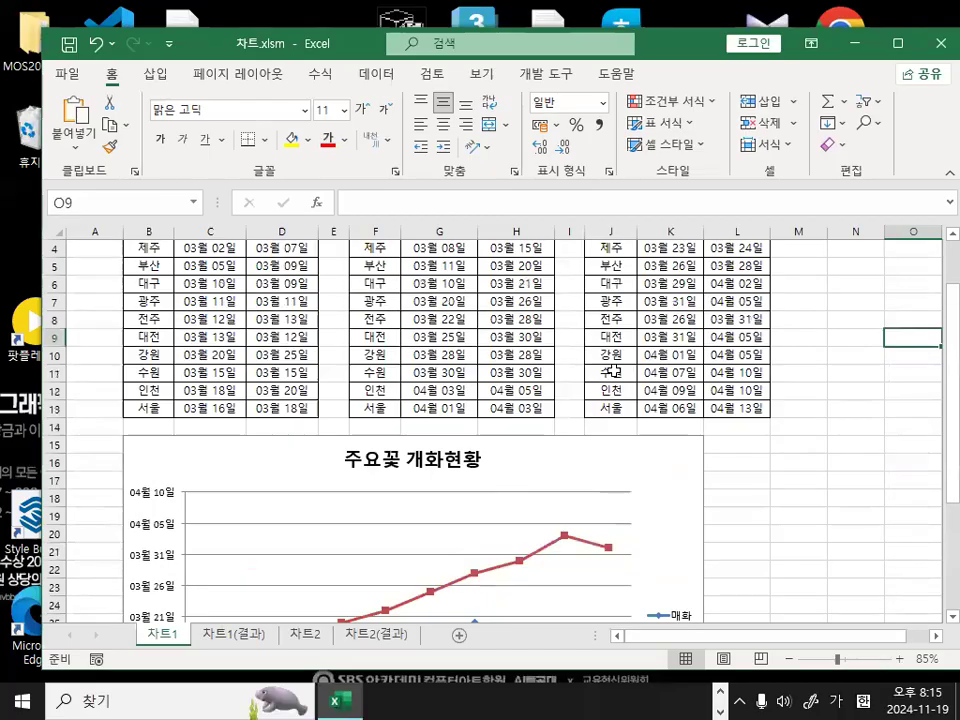
pyautogui.keyDown('ctrl'); pyautogui.scroll(2, 130, 281); pyautogui.keyUp('ctrl')
pyautogui.scroll(1, 130, 281)
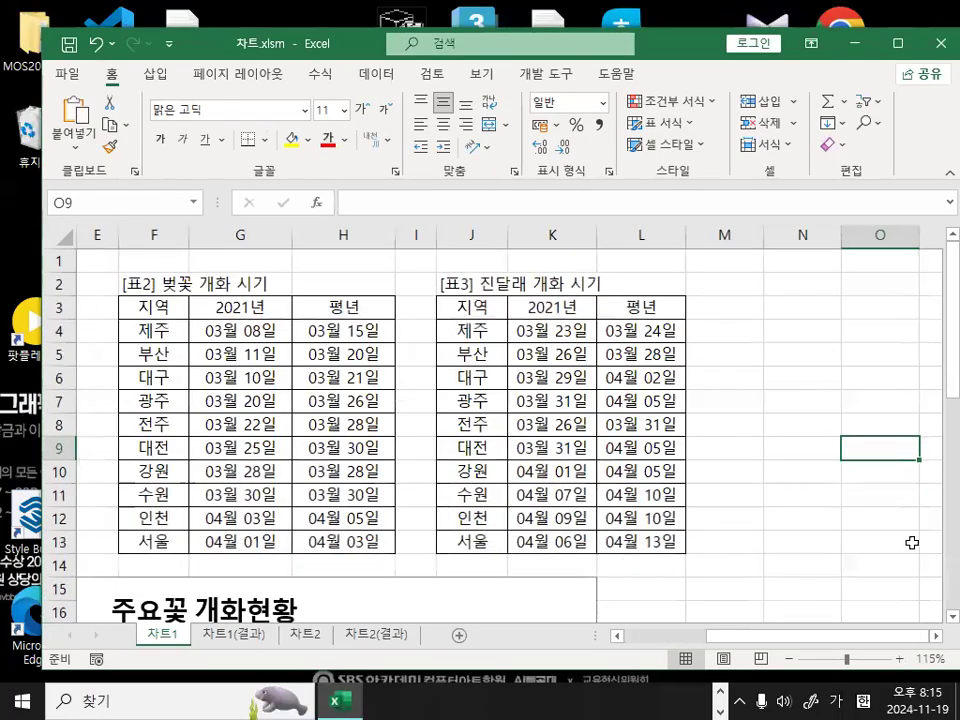
# Examine the 지역, 2021년 and 평년 columns across the 매화, 벚꽃 and 진달래 bloom date tables
pyautogui.click(681, 636)
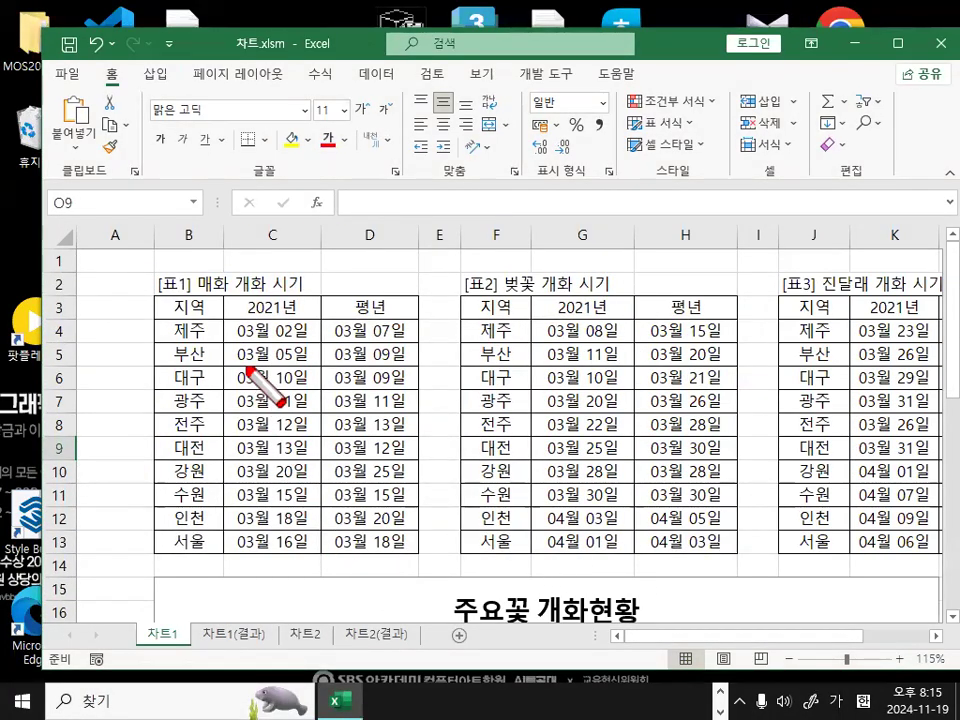
pyautogui.moveTo(247, 369); pyautogui.dragTo(322, 322)
pyautogui.moveTo(492, 338)
pyautogui.mouseDown()
pyautogui.moveTo(531, 354)
pyautogui.moveTo(543, 338)
pyautogui.mouseUp()
pyautogui.moveTo(667, 447)
pyautogui.mouseDown()
pyautogui.moveTo(544, 561)
pyautogui.moveTo(540, 433)
pyautogui.moveTo(538, 441)
pyautogui.mouseUp()
pyautogui.moveTo(515, 584); pyautogui.dragTo(640, 501)
pyautogui.moveTo(958, 467)
pyautogui.mouseDown()
pyautogui.moveTo(911, 381)
pyautogui.moveTo(750, 603)
pyautogui.moveTo(803, 588)
pyautogui.mouseUp()
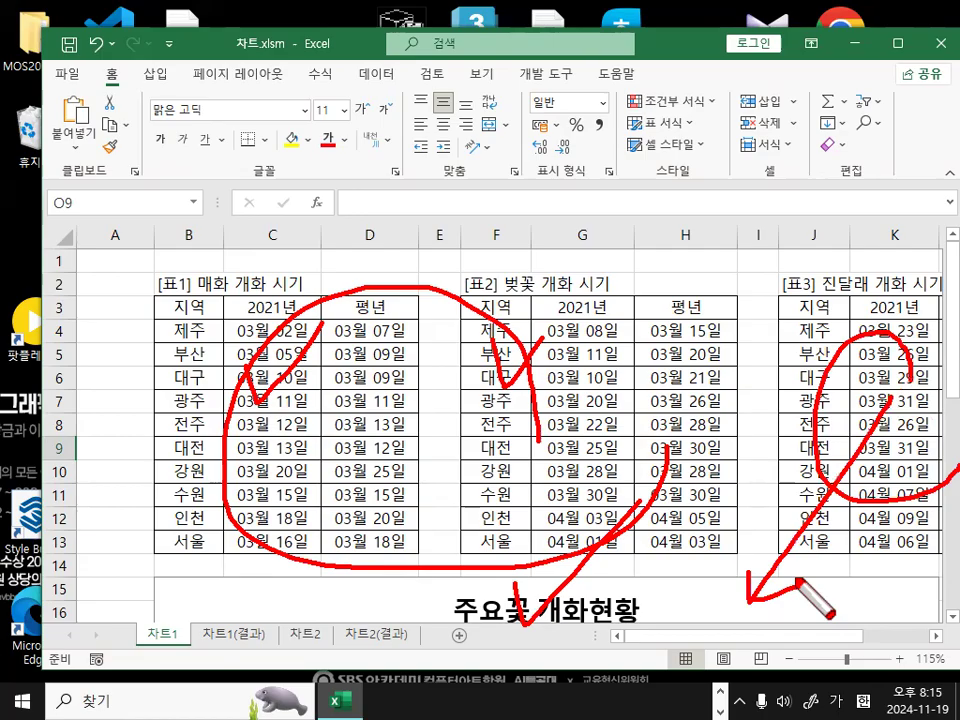
pyautogui.press('Escape')
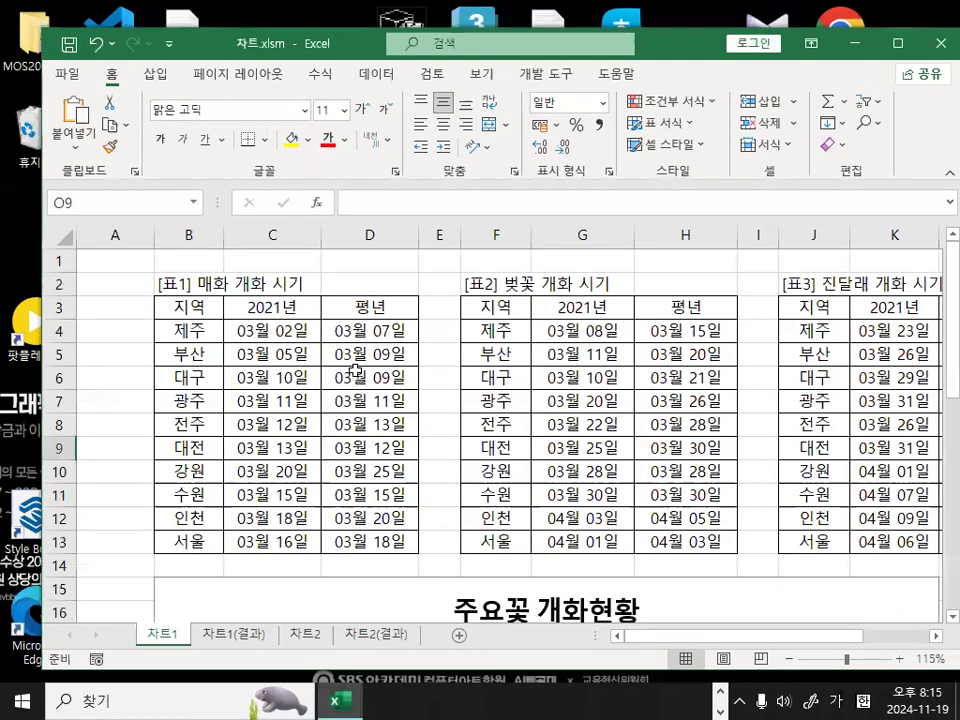
pyautogui.hotkey('ctrl', '2')
pyautogui.moveTo(397, 513)
pyautogui.mouseDown()
pyautogui.moveTo(146, 489)
pyautogui.moveTo(414, 386)
pyautogui.moveTo(398, 516)
pyautogui.mouseUp()
pyautogui.moveTo(340, 300); pyautogui.dragTo(432, 335)
pyautogui.moveTo(565, 313)
pyautogui.mouseDown()
pyautogui.moveTo(585, 355)
pyautogui.moveTo(636, 343)
pyautogui.mouseUp()
pyautogui.moveTo(797, 268); pyautogui.dragTo(880, 258)
pyautogui.press('Escape')
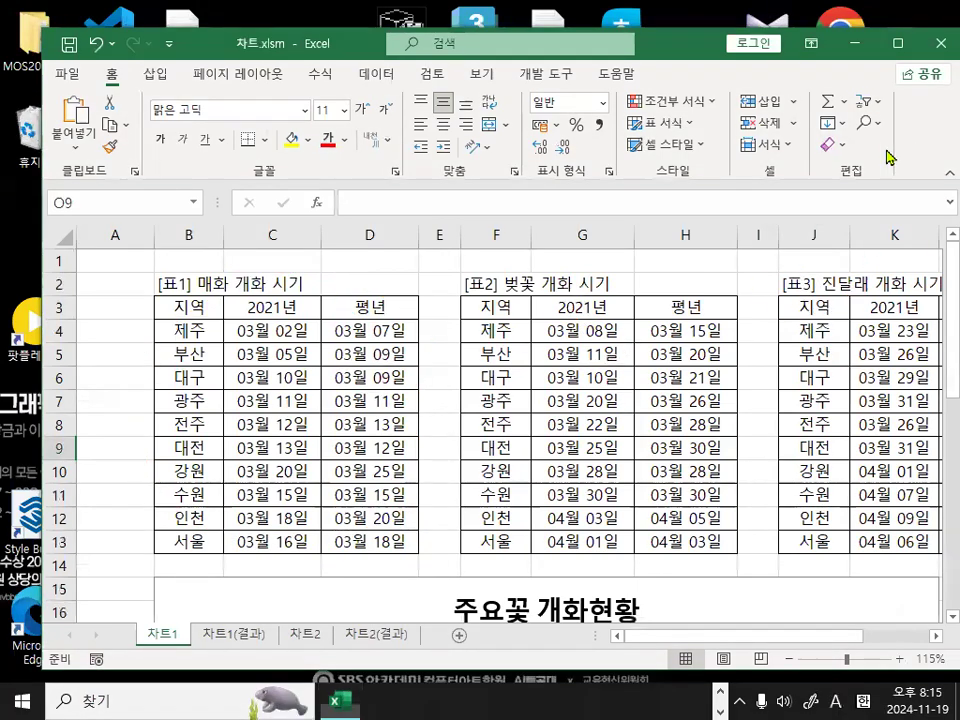
# Select the 지역 and 2021년 columns of the [표3] 진달래 개화 시기 table, cells J3:K13
pyautogui.scroll(-3, 735, 328)
pyautogui.scroll(-3, 739, 329)
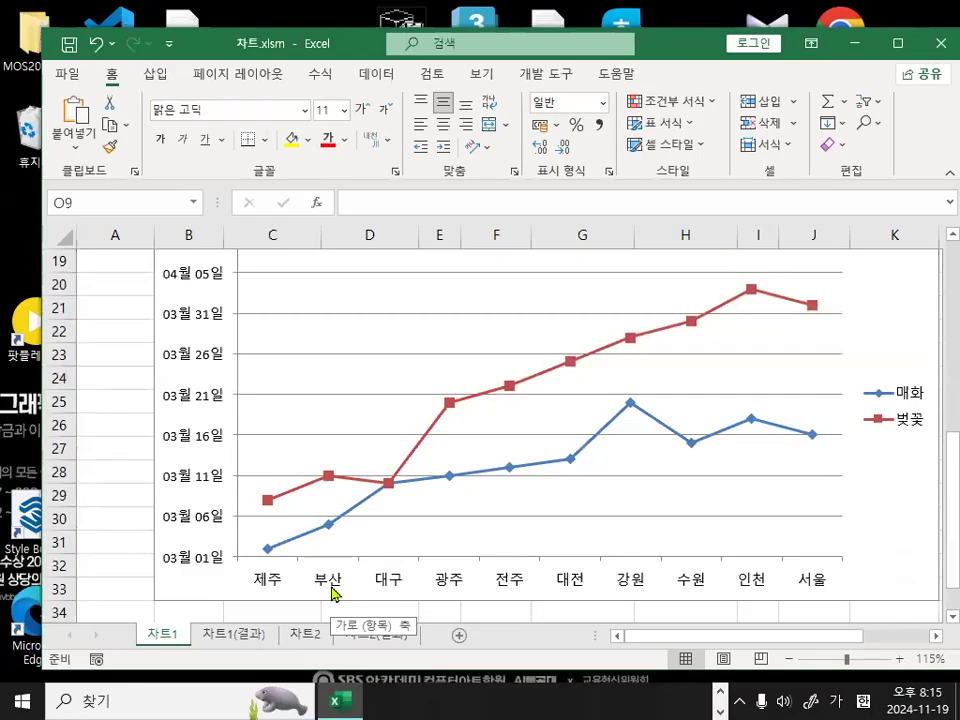
pyautogui.scroll(5, 300, 585)
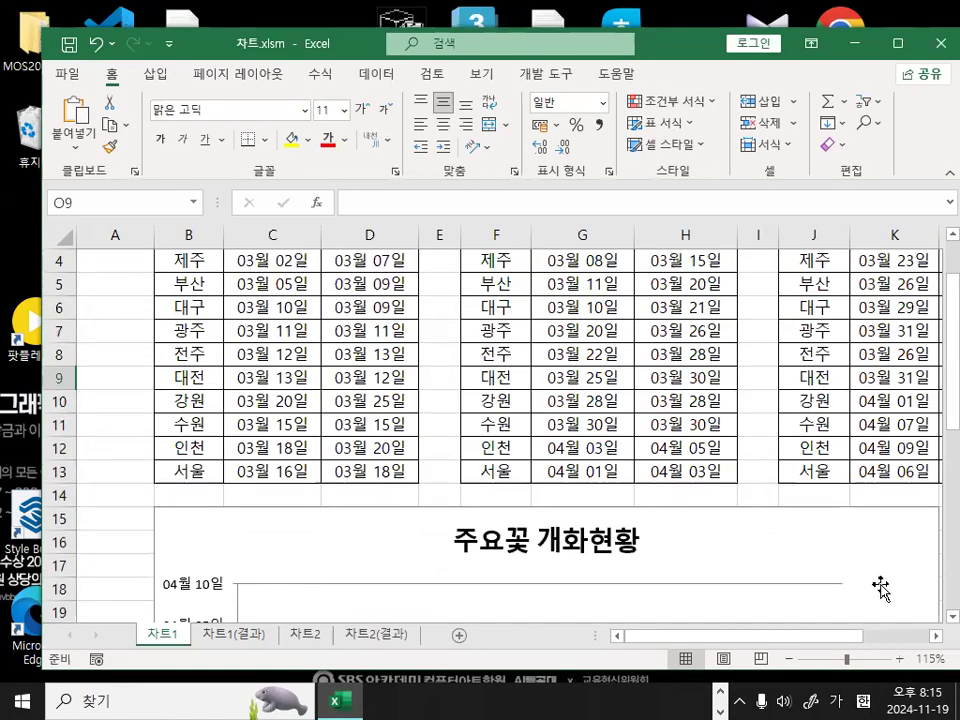
pyautogui.click(934, 638)
pyautogui.click(934, 638)
pyautogui.scroll(1, 885, 611)
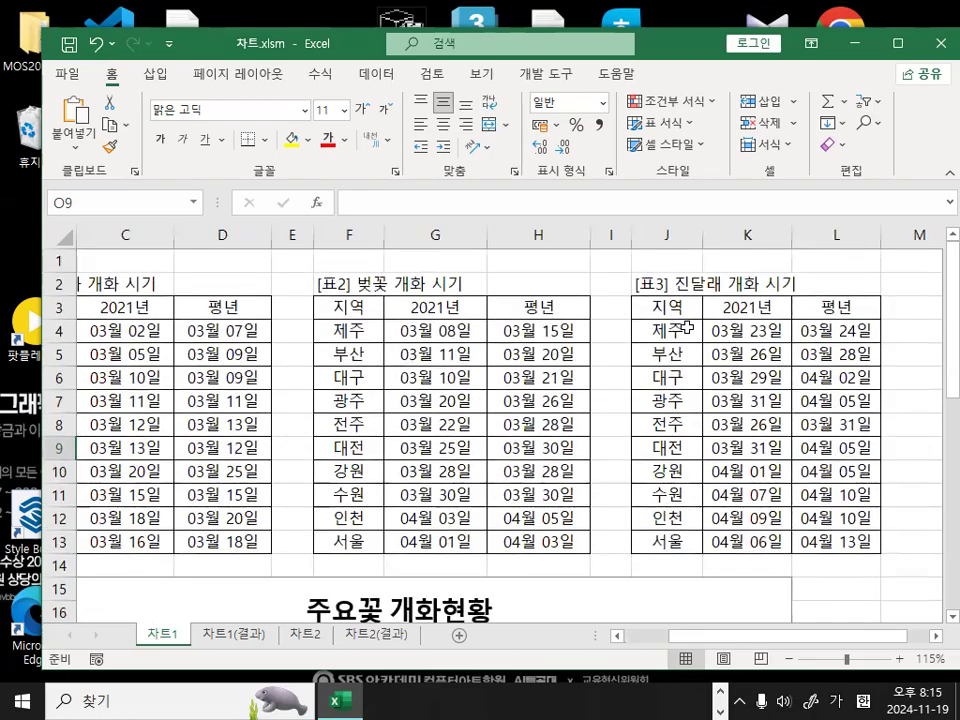
pyautogui.moveTo(668, 330); pyautogui.dragTo(645, 541)
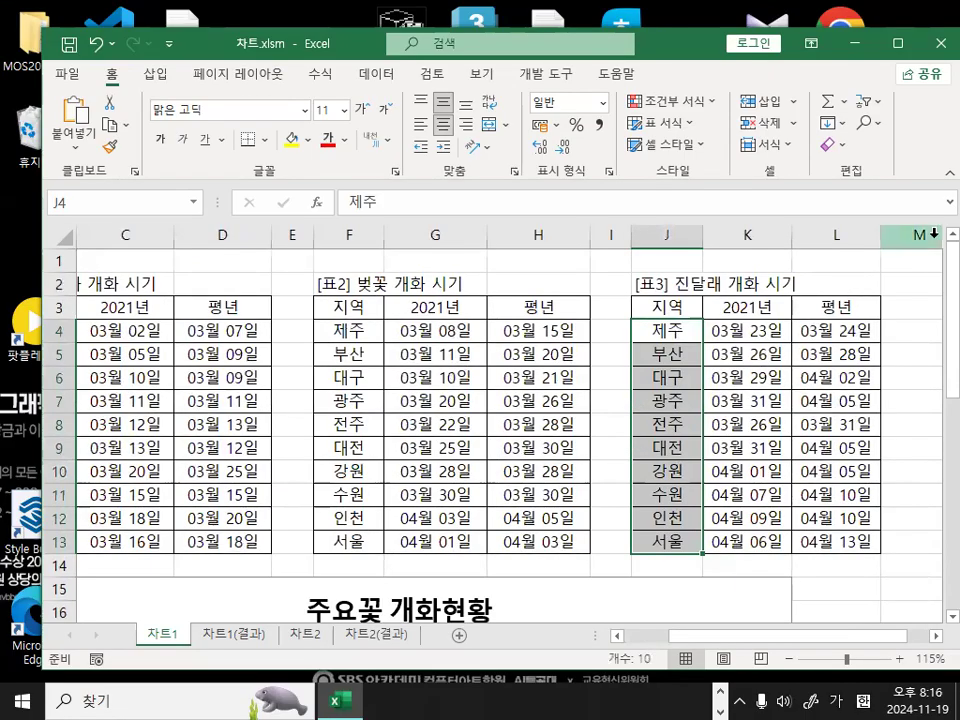
pyautogui.click(853, 305)
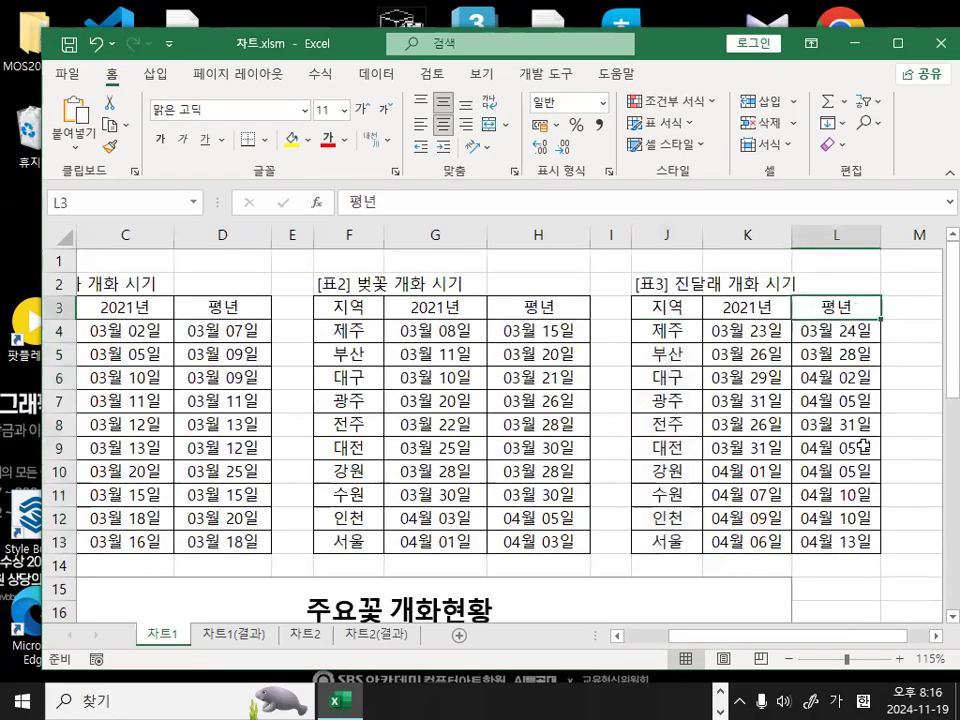
pyautogui.click(674, 307)
pyautogui.moveTo(674, 307); pyautogui.dragTo(747, 549)
pyautogui.scroll(-3, 735, 562)
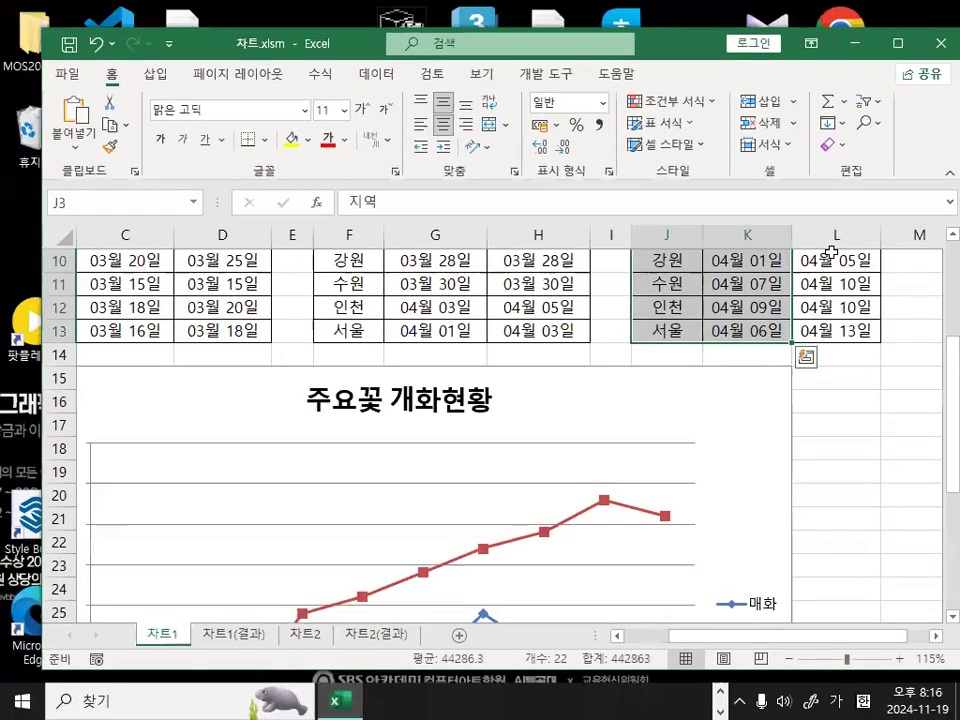
# Open the 데이터 원본 선택 settings of the 주요꽃 개화현황 chart and move the dialog clear of the bloom date tables
pyautogui.click(808, 297)
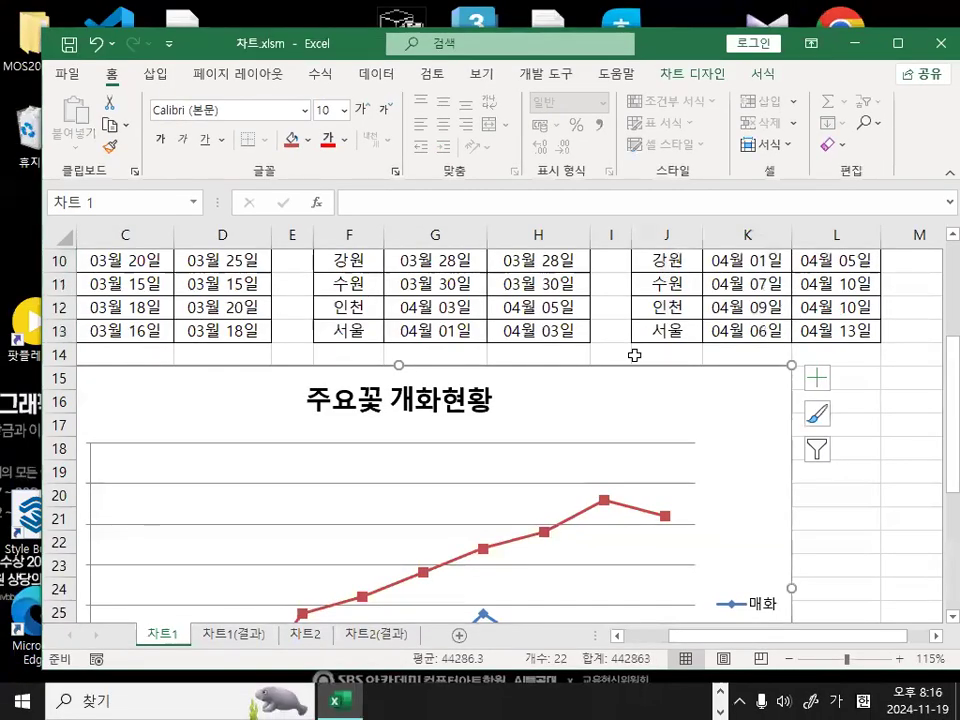
pyautogui.rightClick(660, 414)
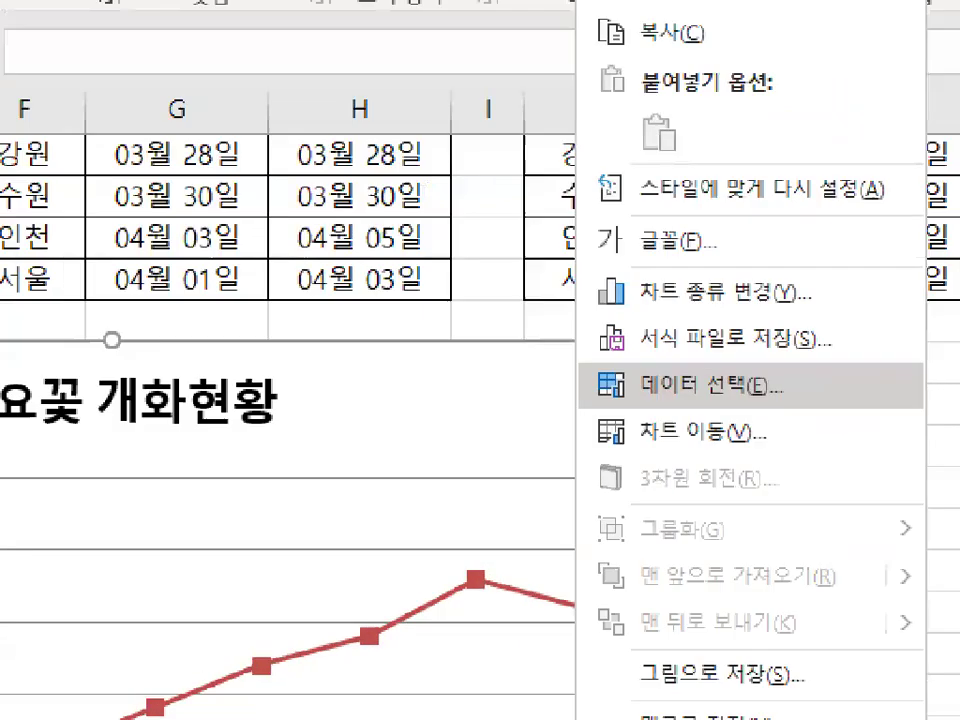
pyautogui.click(770, 397)
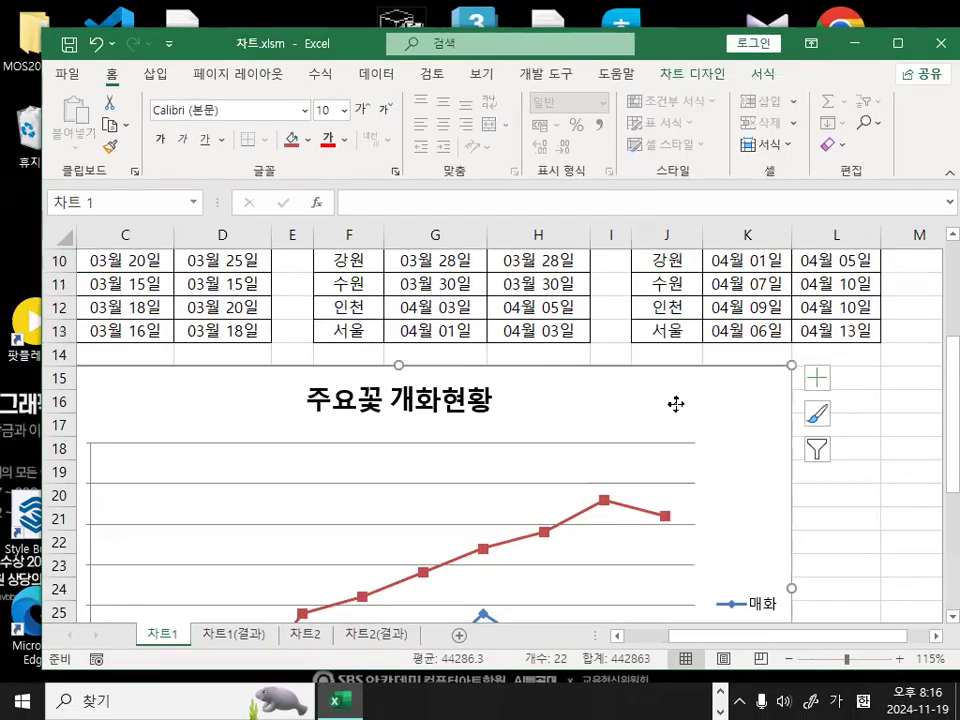
pyautogui.rightClick(582, 404)
pyautogui.click(737, 392)
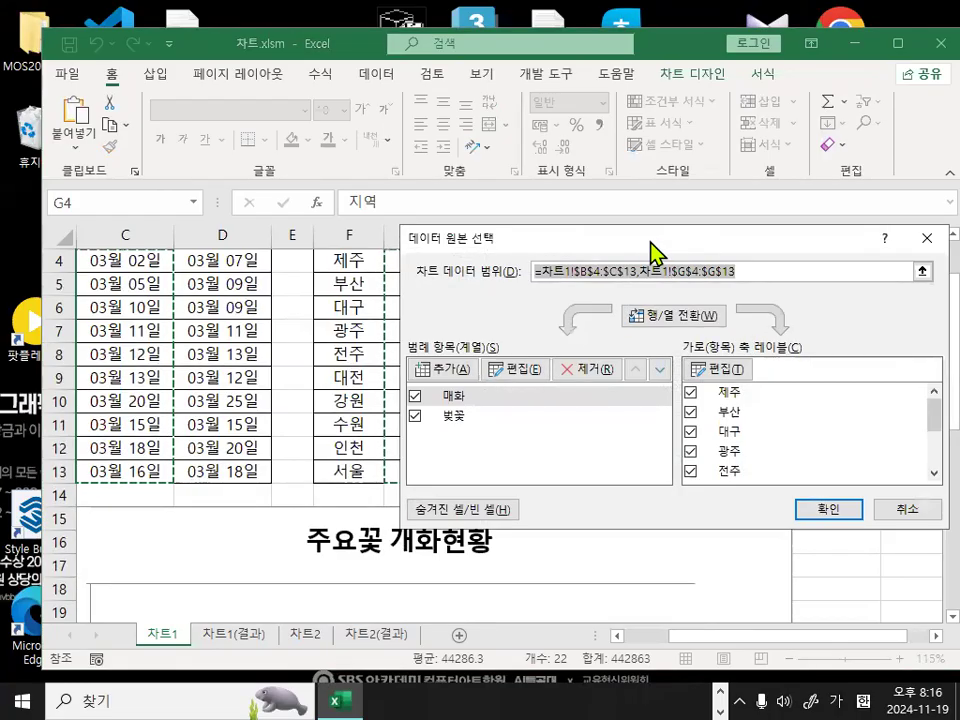
pyautogui.moveTo(651, 241); pyautogui.dragTo(483, 511)
pyautogui.scroll(1, 595, 403)
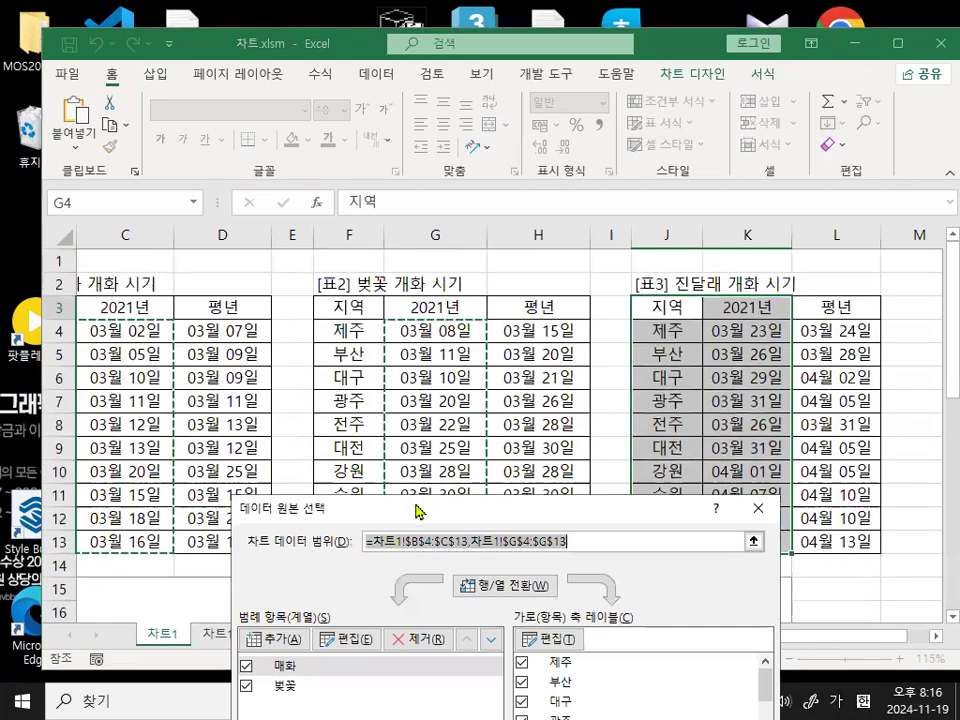
pyautogui.moveTo(418, 508); pyautogui.dragTo(428, 306)
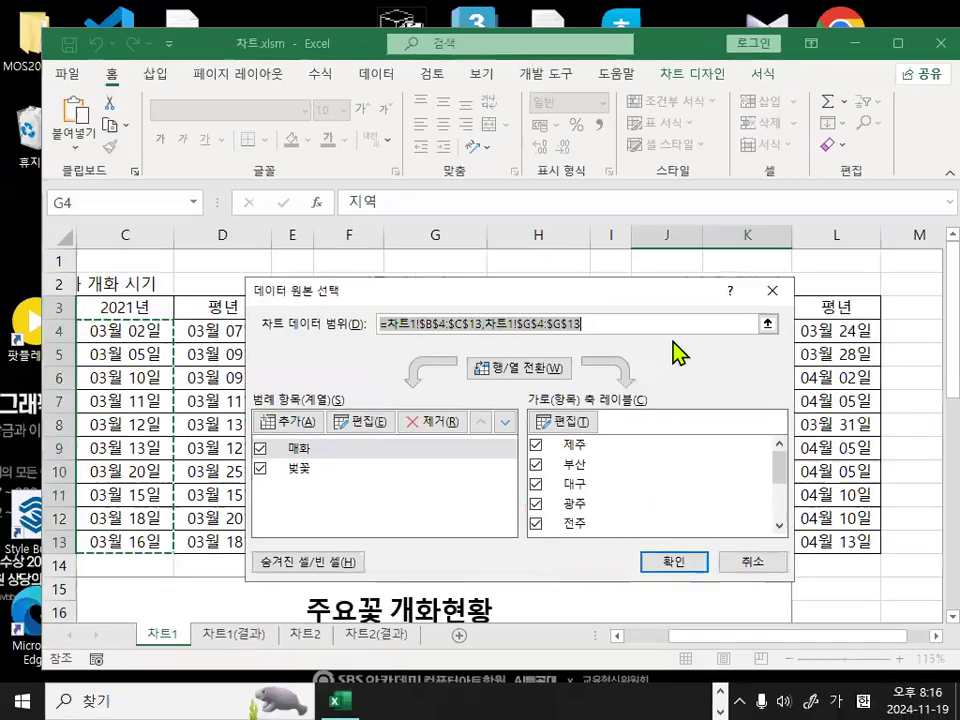
pyautogui.moveTo(700, 75); pyautogui.dragTo(746, 610)
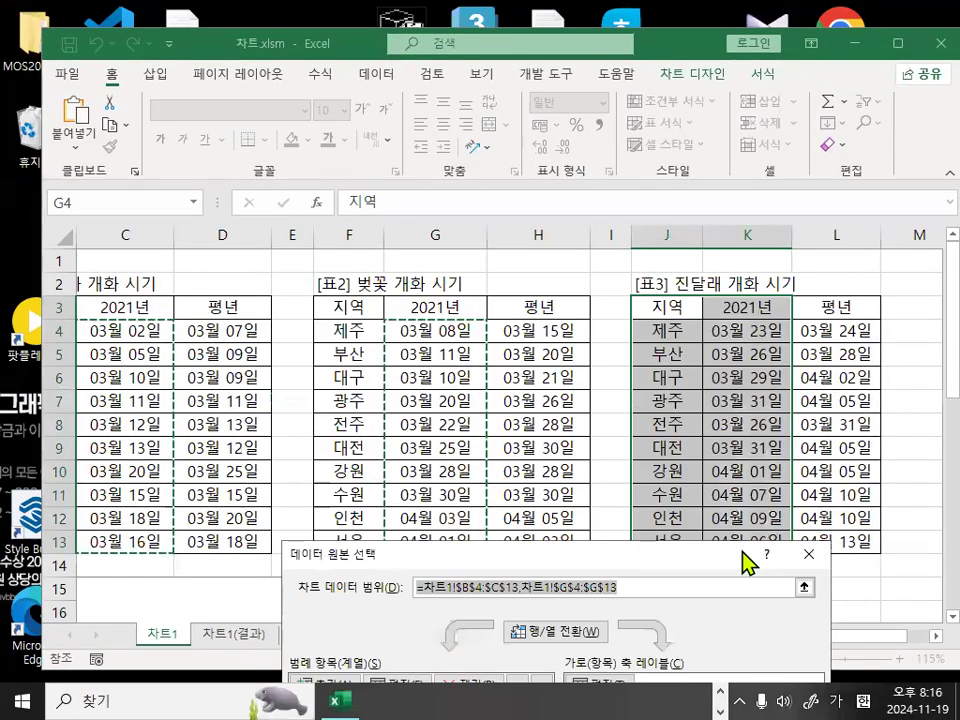
pyautogui.moveTo(718, 560); pyautogui.dragTo(743, 620)
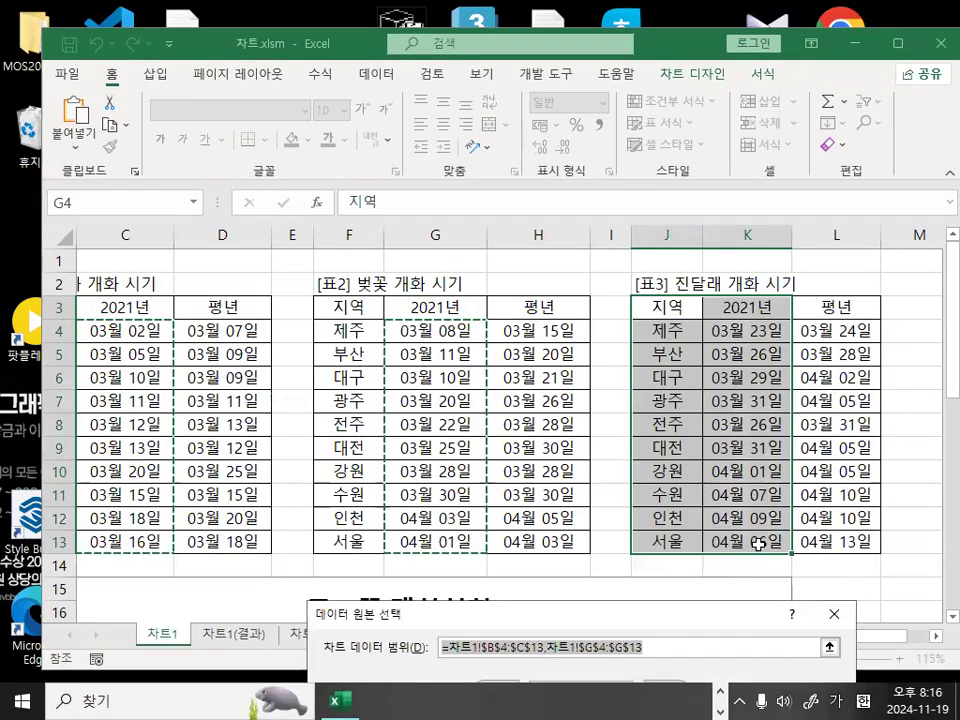
# Compare the chart data range (차트 데이터 범위) with the 2021년 column of the [표3] 진달래 table
pyautogui.rightClick(582, 562)
pyautogui.moveTo(640, 480)
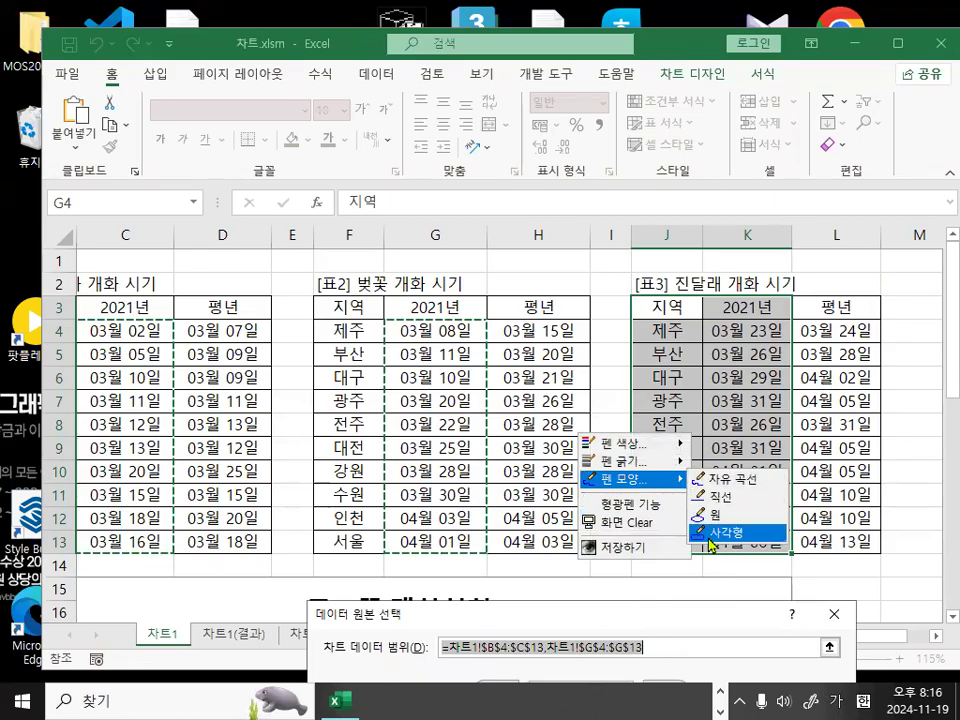
pyautogui.click(709, 537)
pyautogui.moveTo(704, 298)
pyautogui.mouseDown()
pyautogui.moveTo(748, 529)
pyautogui.moveTo(794, 557)
pyautogui.mouseUp()
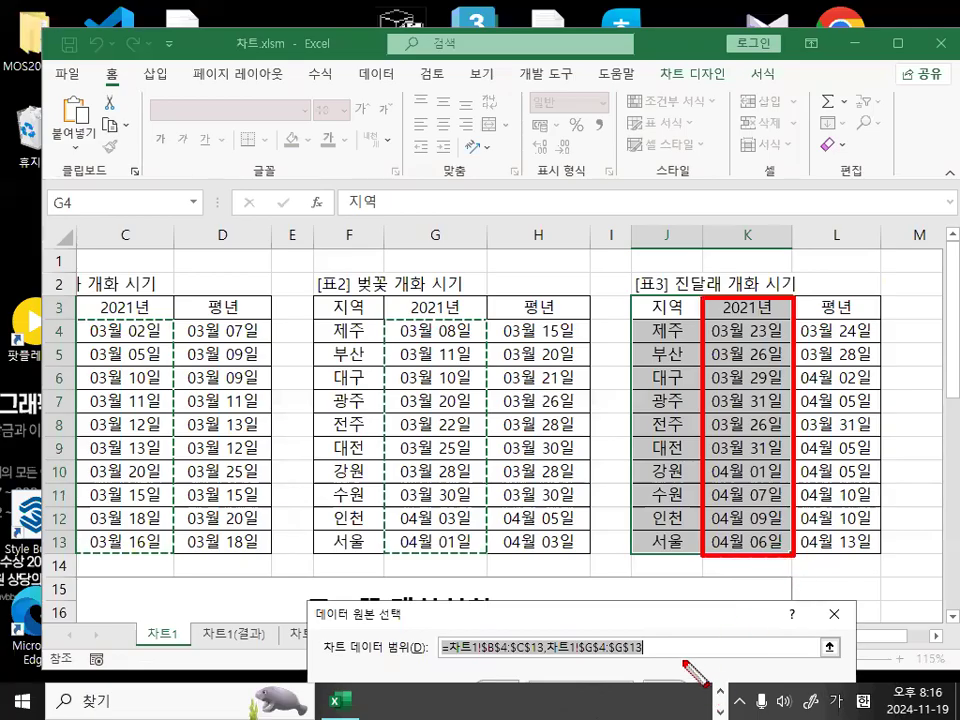
pyautogui.press('Escape')
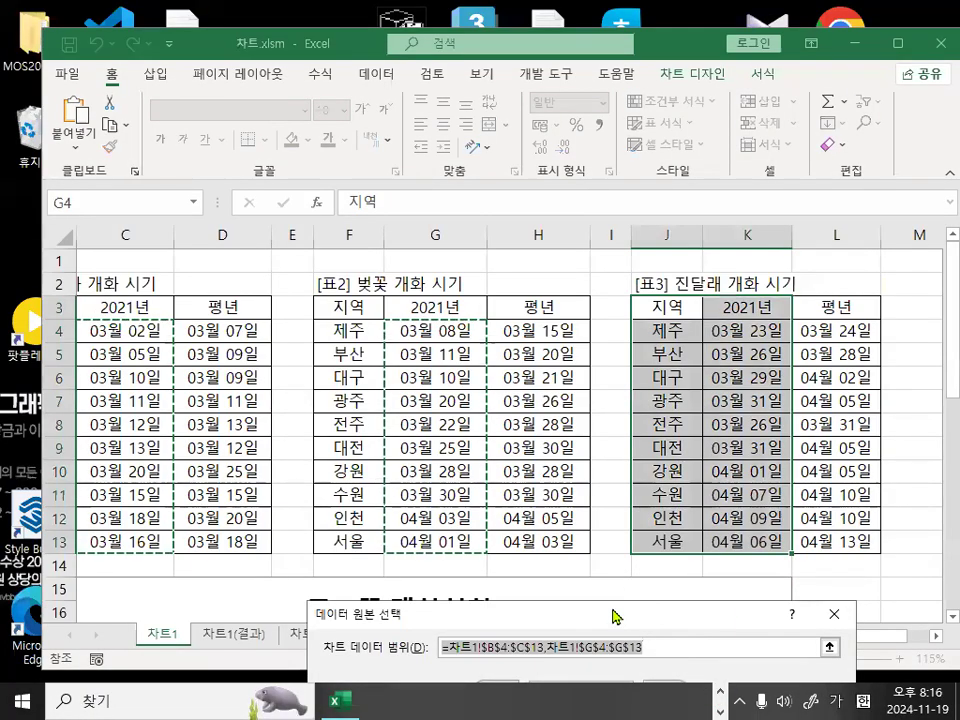
pyautogui.moveTo(615, 617); pyautogui.dragTo(602, 356)
pyautogui.moveTo(298, 390); pyautogui.dragTo(420, 391)
pyautogui.moveTo(910, 393)
pyautogui.mouseDown()
pyautogui.moveTo(577, 323)
pyautogui.moveTo(930, 383)
pyautogui.mouseUp()
pyautogui.press('Escape')
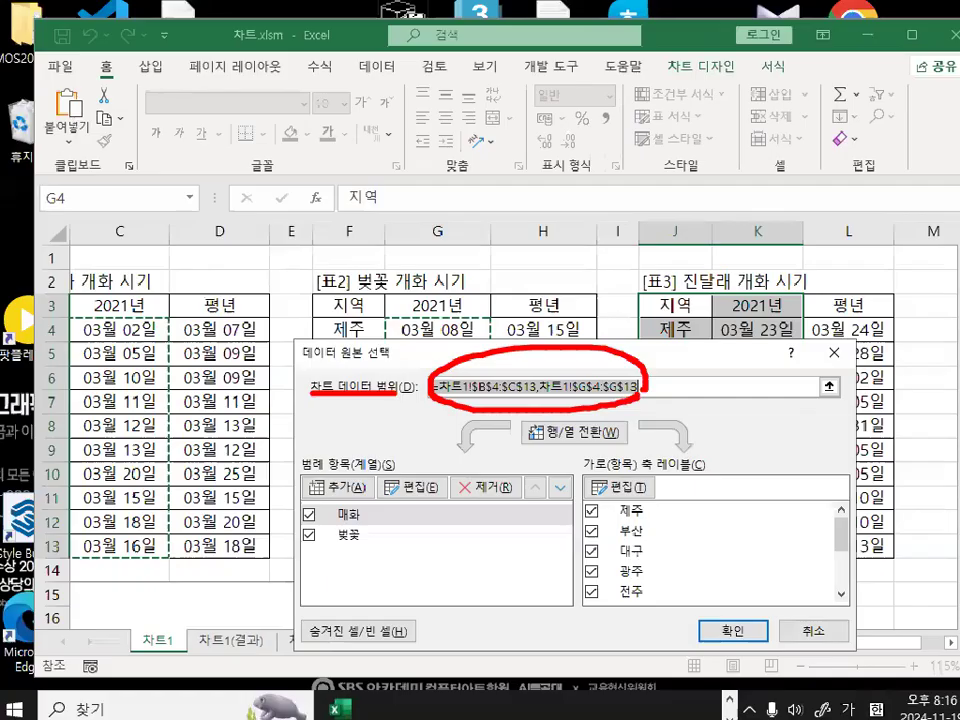
# Add the 2021년 column of the [표3] 진달래 table, 차트1!$K$3:$K$13, to the end of the chart data range
pyautogui.click(667, 388)
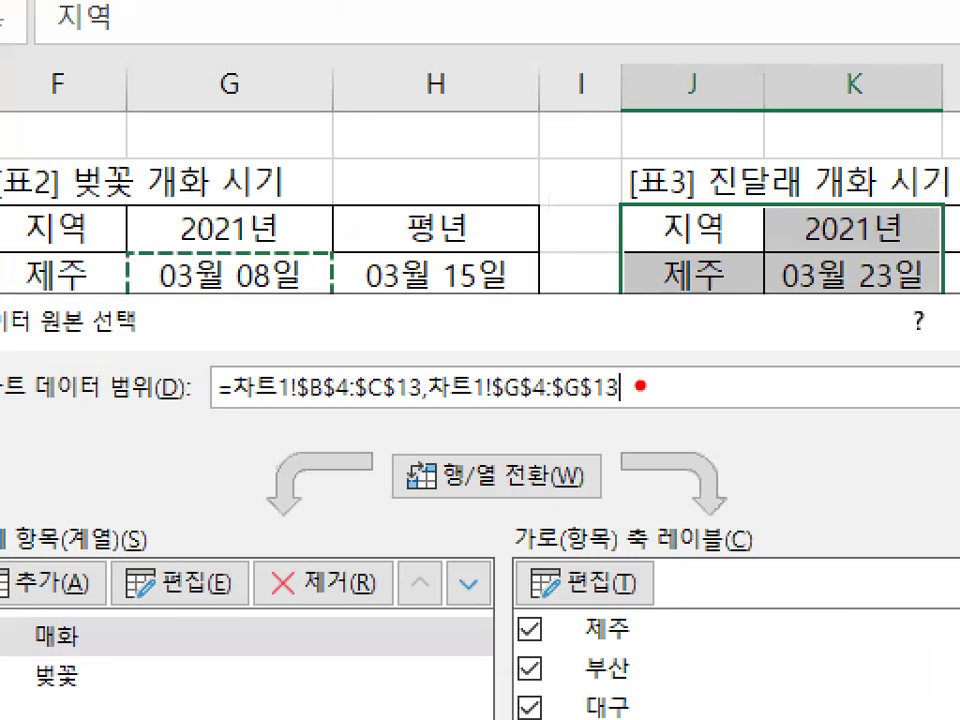
pyautogui.press('Escape')
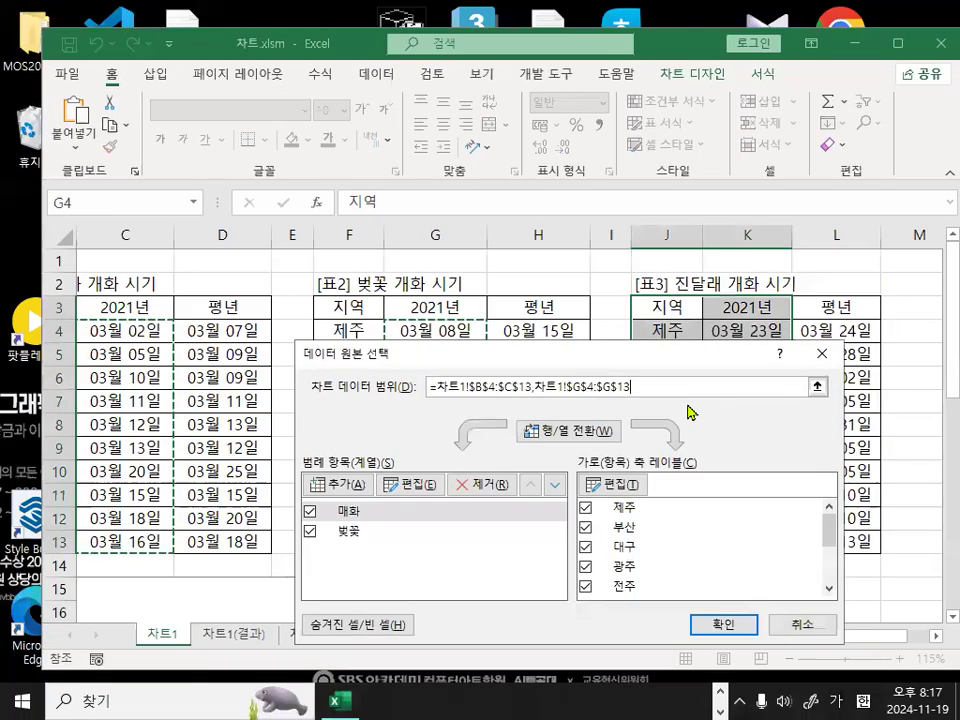
pyautogui.write(',')
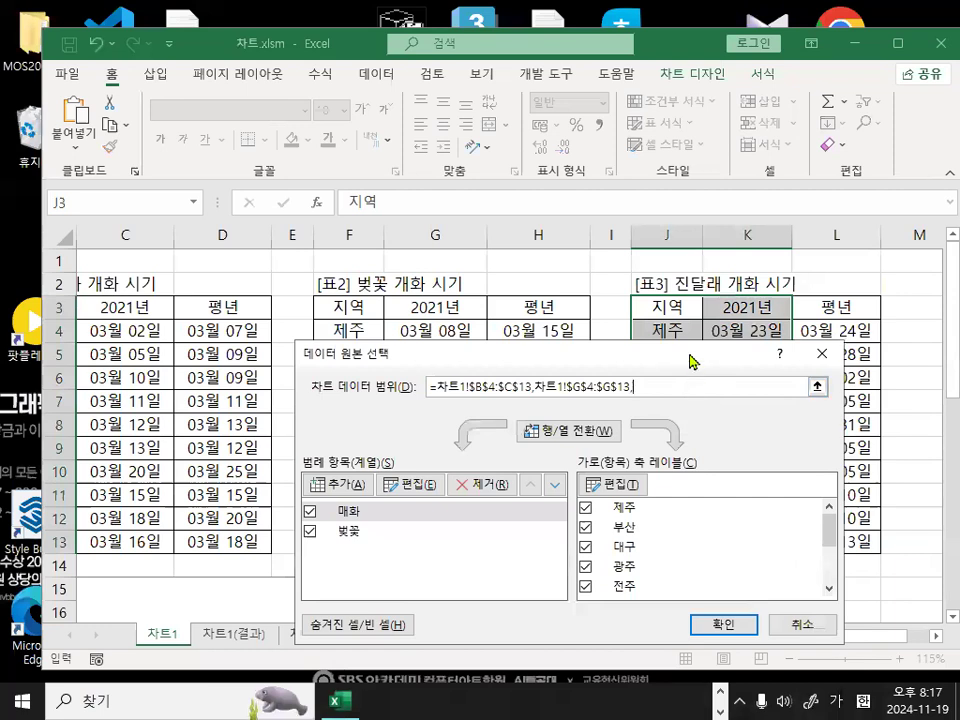
pyautogui.moveTo(690, 359); pyautogui.dragTo(709, 579)
pyautogui.moveTo(765, 314); pyautogui.dragTo(755, 540)
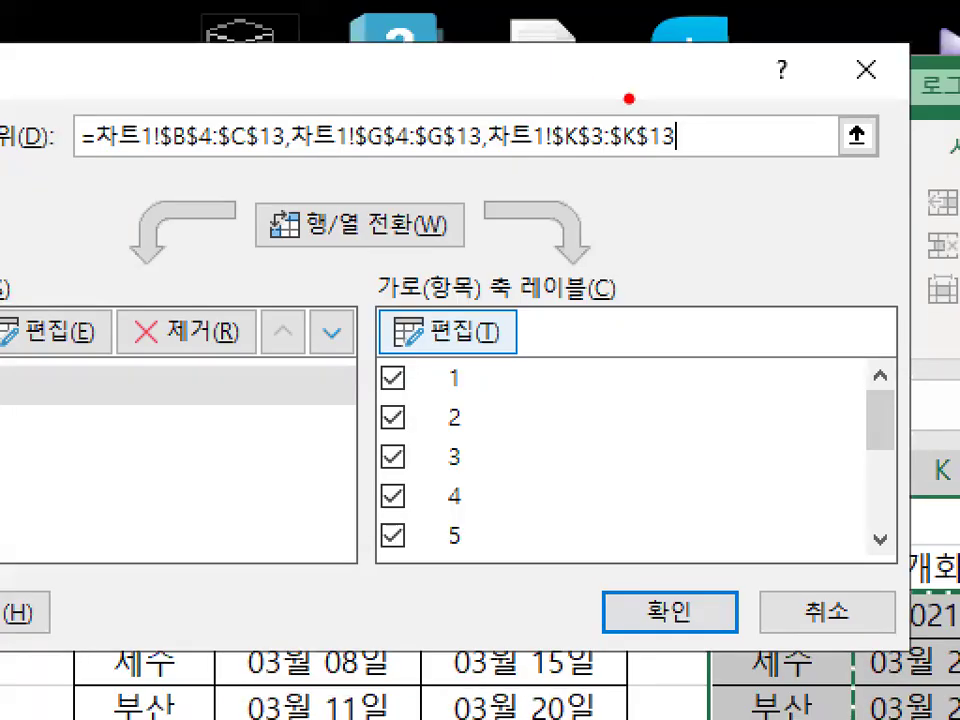
pyautogui.moveTo(693, 132)
pyautogui.mouseDown()
pyautogui.moveTo(658, 163)
pyautogui.moveTo(671, 95)
pyautogui.moveTo(689, 144)
pyautogui.mouseUp()
pyautogui.press('Escape')
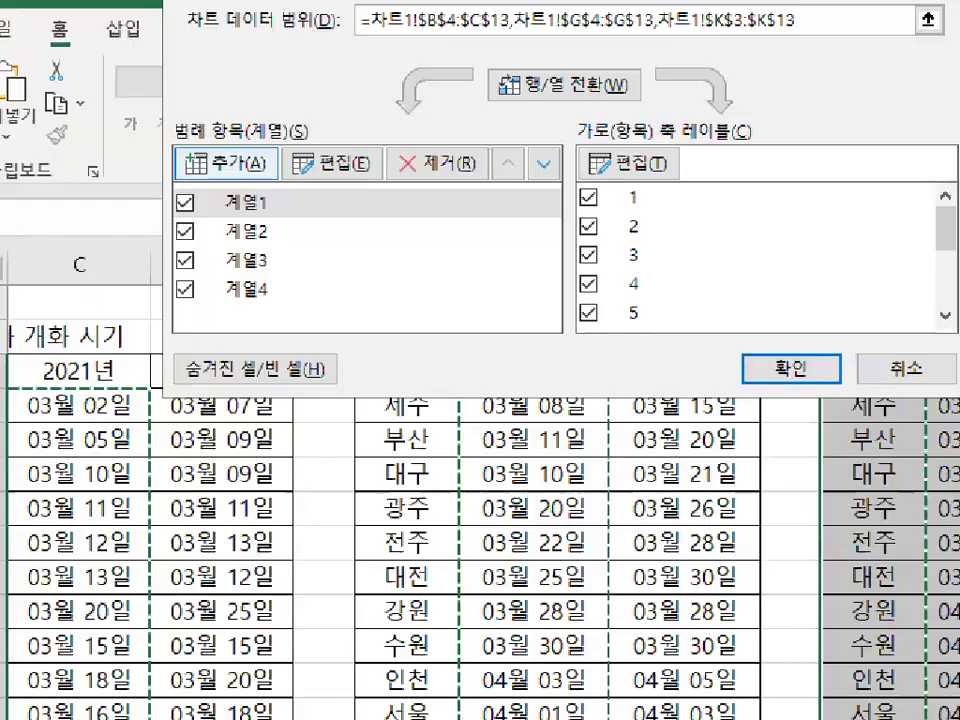
pyautogui.moveTo(352, 230)
pyautogui.mouseDown()
pyautogui.moveTo(342, 284)
pyautogui.moveTo(311, 283)
pyautogui.mouseUp()
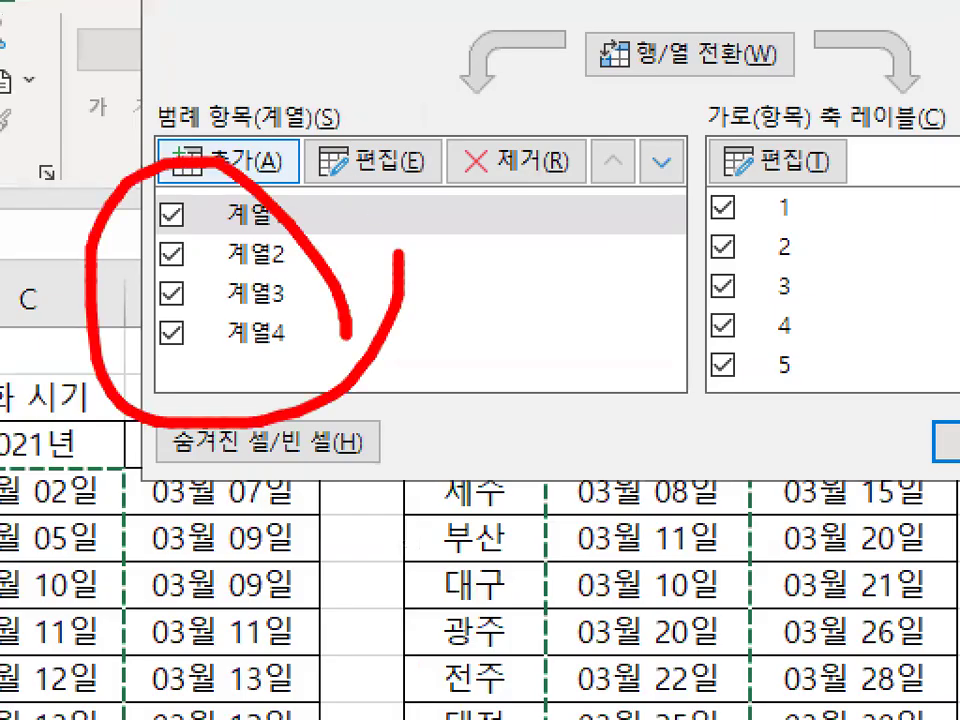
pyautogui.press('Escape')
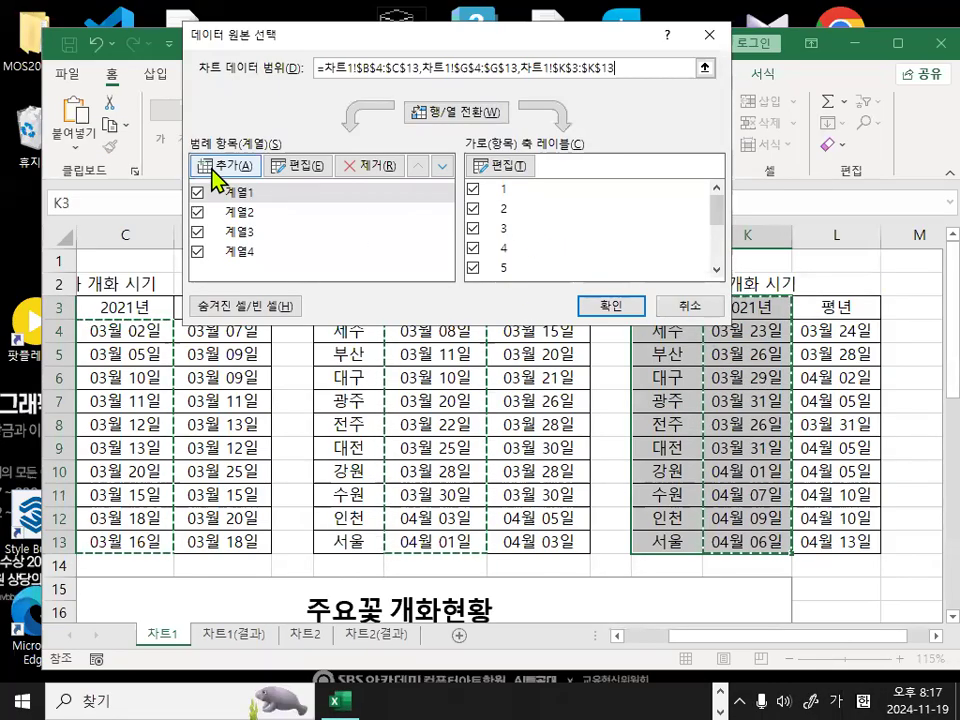
pyautogui.click(305, 168)
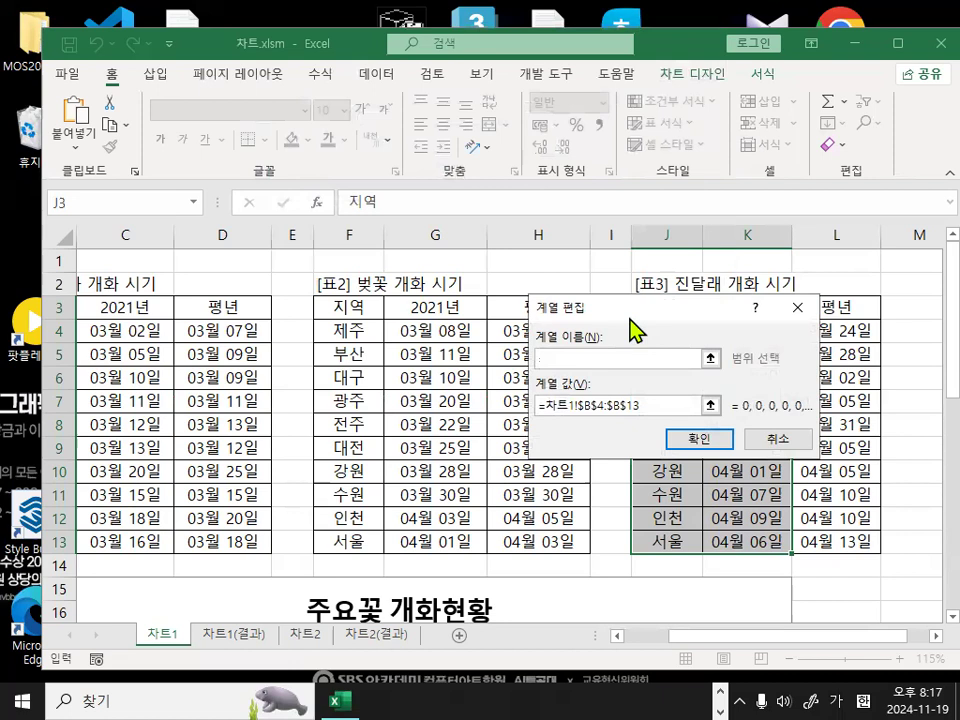
pyautogui.moveTo(628, 315); pyautogui.dragTo(708, 514)
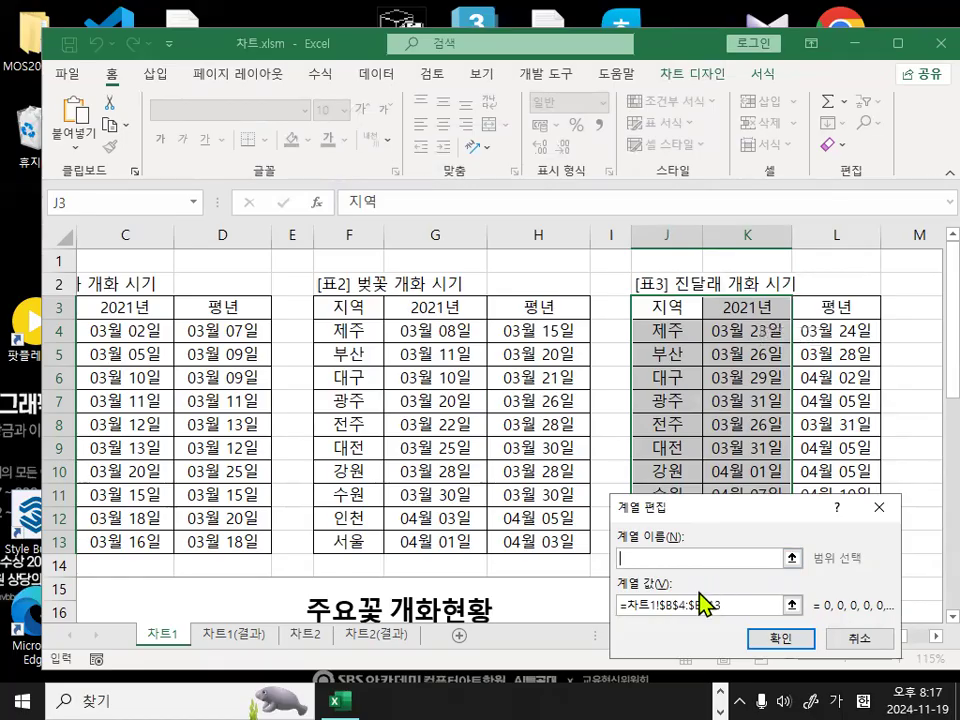
pyautogui.moveTo(733, 505); pyautogui.dragTo(545, 323)
pyautogui.scroll(-3, 846, 606)
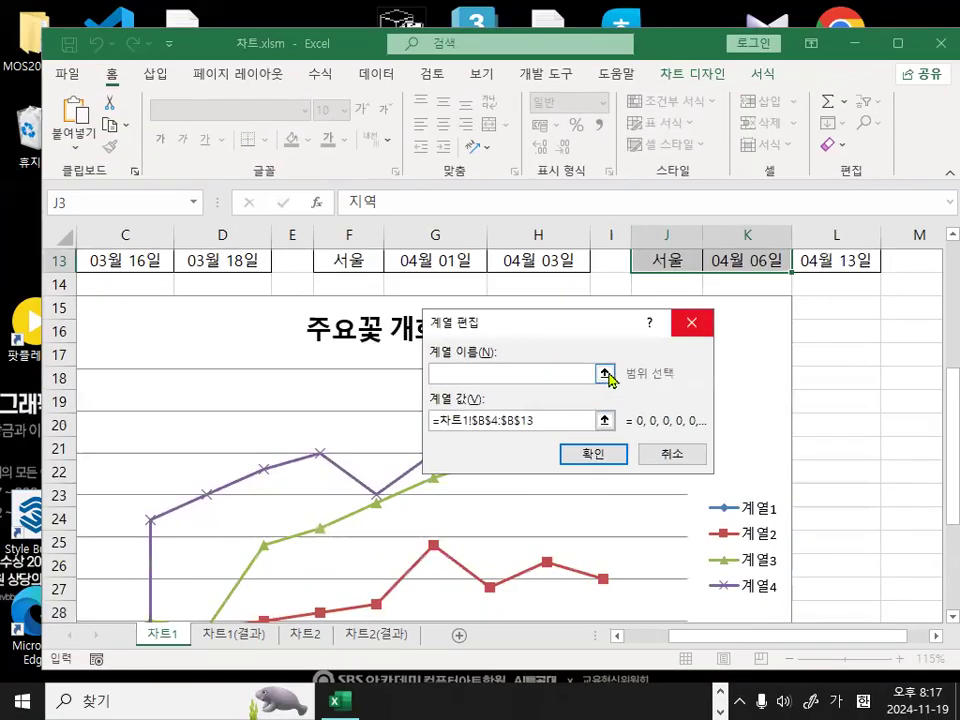
pyautogui.click(606, 374)
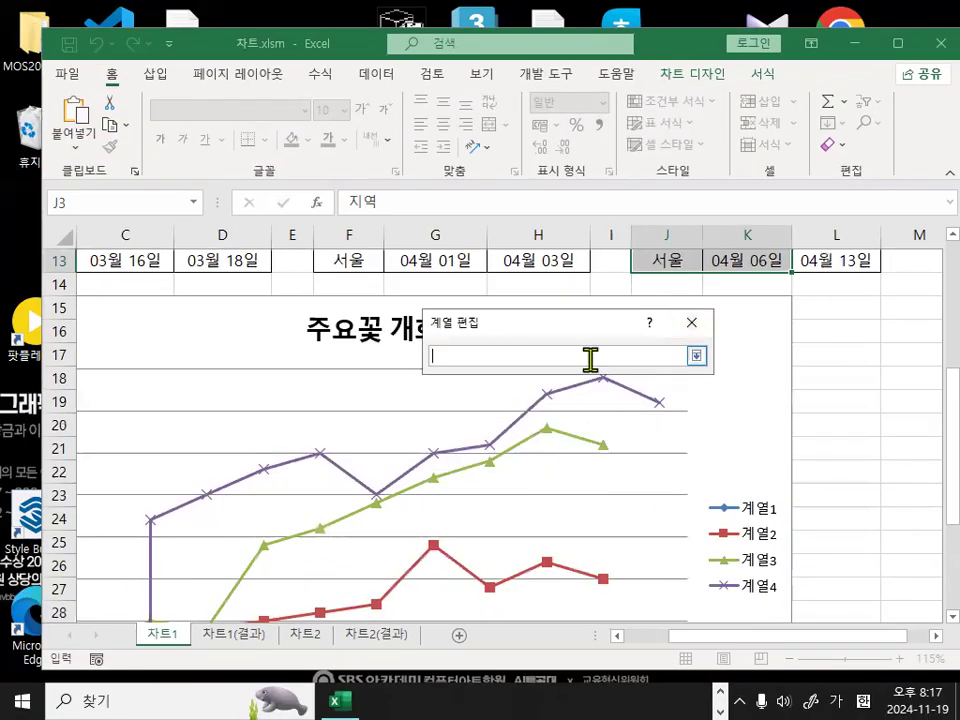
pyautogui.click(694, 357)
pyautogui.click(624, 452)
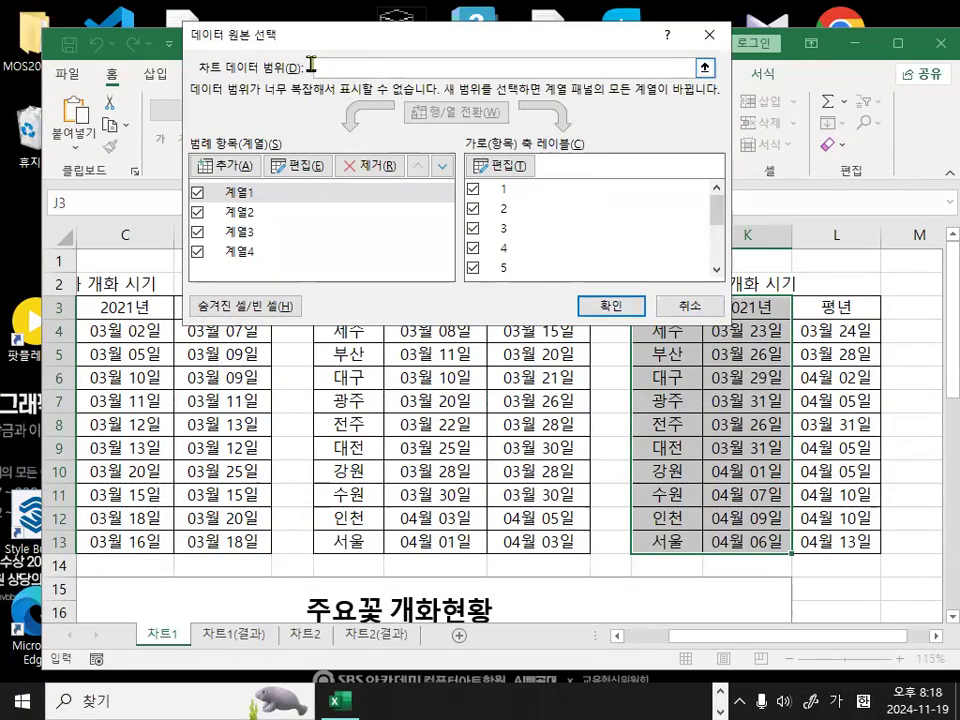
# Discard the chart data range change and reopen the 데이터 원본 선택 settings of the 주요꽃 개화현황 chart
pyautogui.click(693, 308)
pyautogui.scroll(-6, 429, 553)
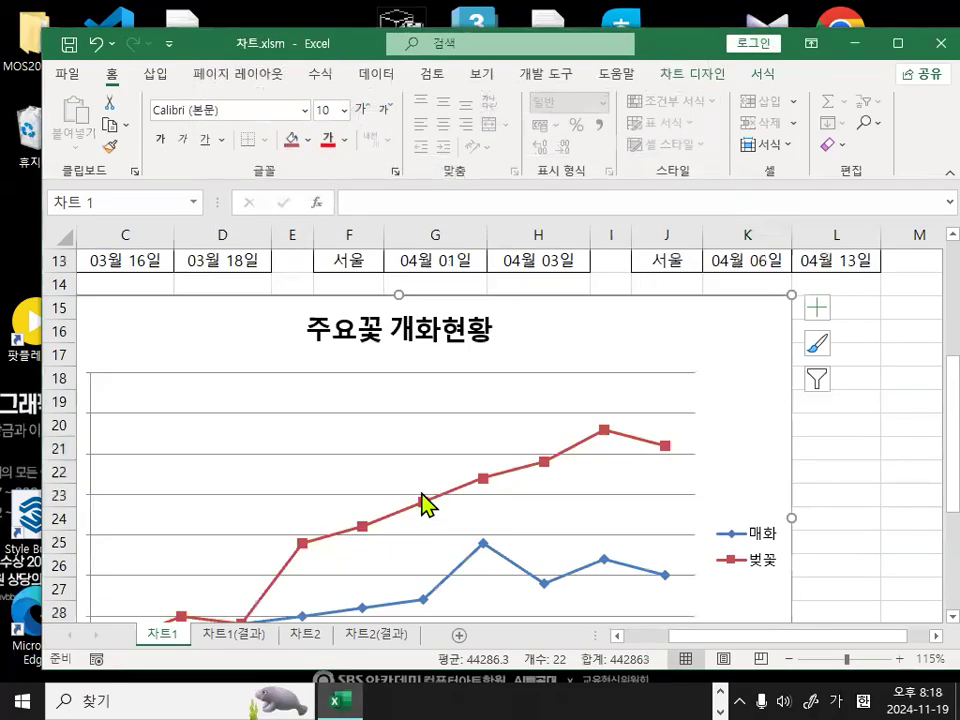
pyautogui.scroll(4, 738, 524)
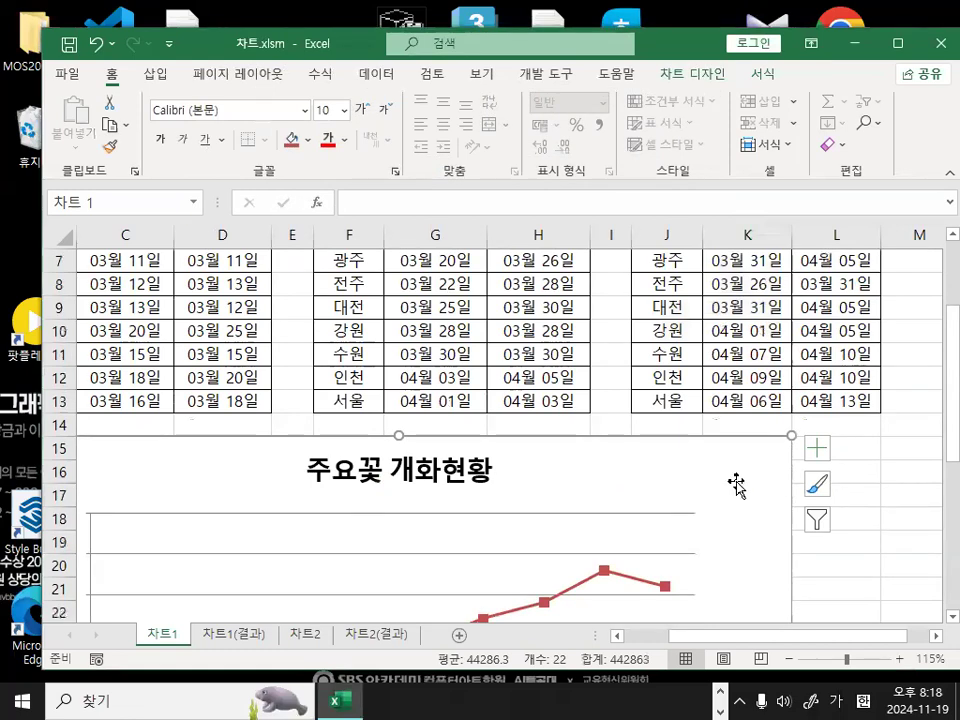
pyautogui.rightClick(736, 485)
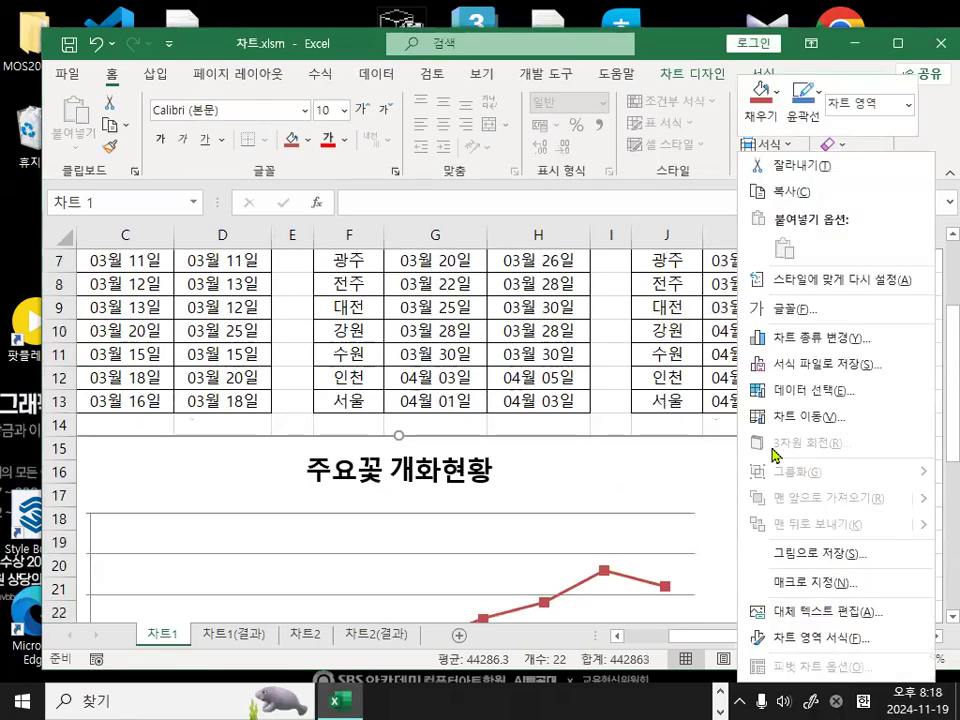
pyautogui.click(800, 395)
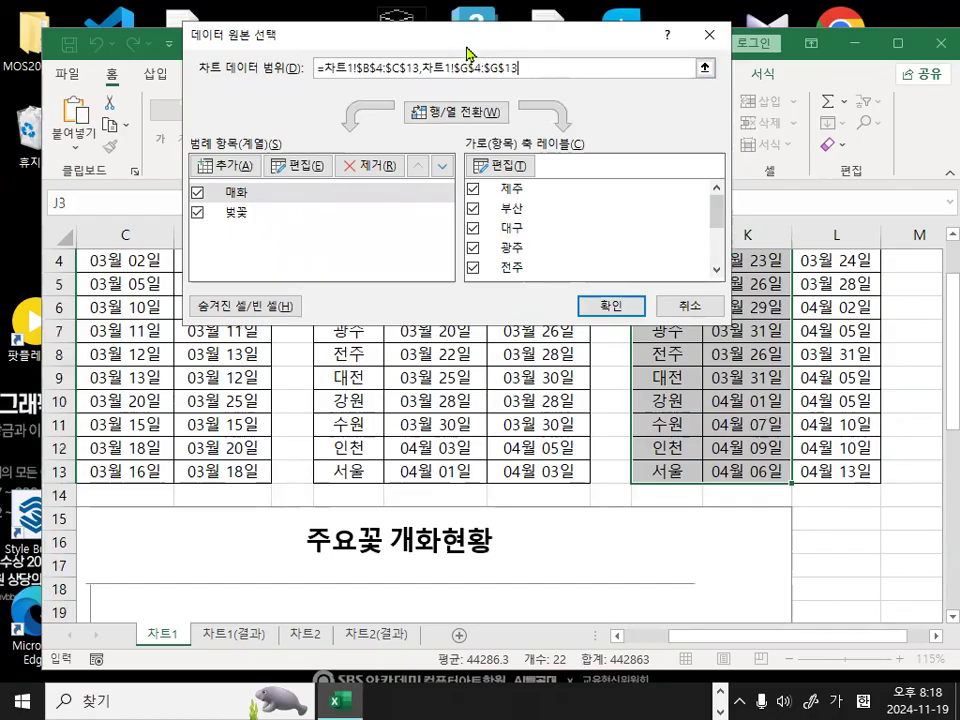
pyautogui.moveTo(466, 52); pyautogui.dragTo(596, 273)
pyautogui.moveTo(352, 357)
pyautogui.mouseDown()
pyautogui.moveTo(386, 371)
pyautogui.moveTo(397, 393)
pyautogui.mouseUp()
pyautogui.moveTo(344, 432); pyautogui.dragTo(341, 398)
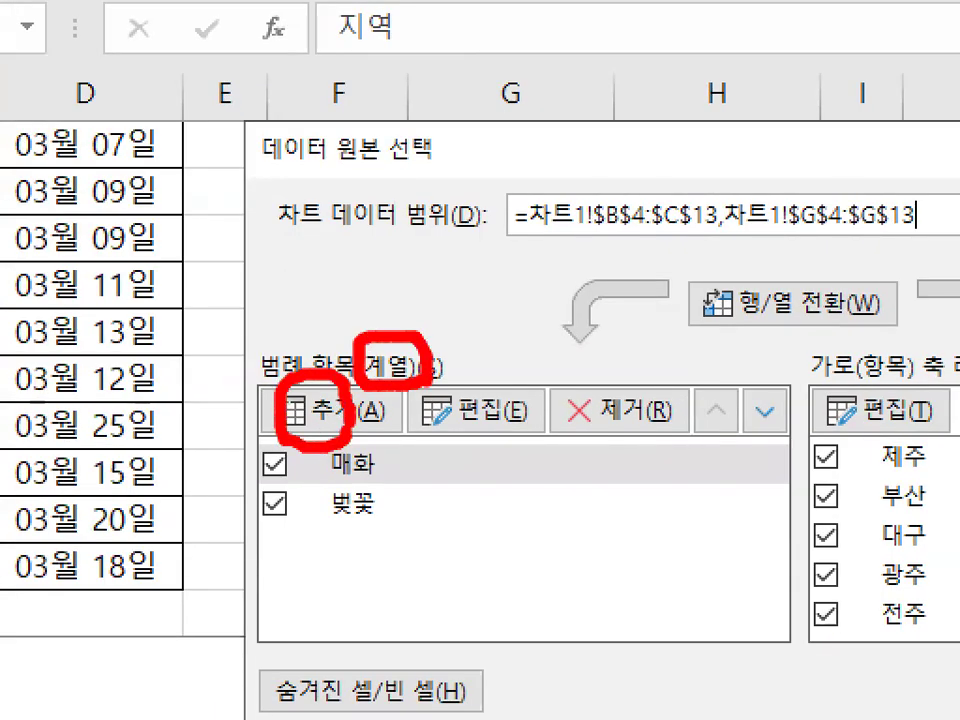
pyautogui.press('Escape')
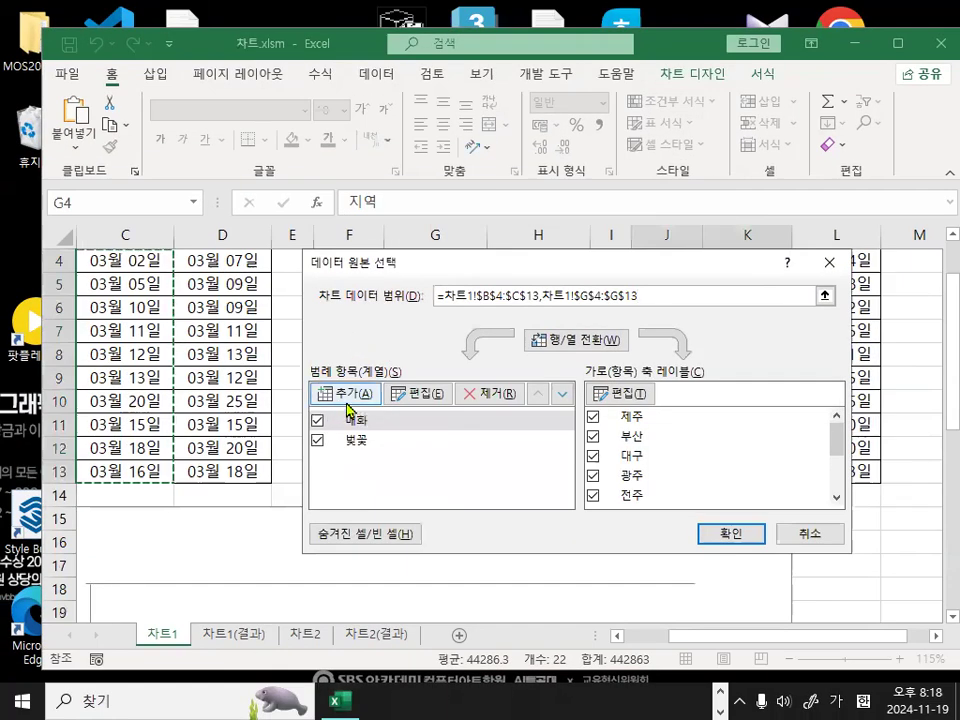
# Compare the chart's existing 매화 and 벚꽃 series and its data range with the 2021년 columns of the bloom date tables
pyautogui.click(351, 402)
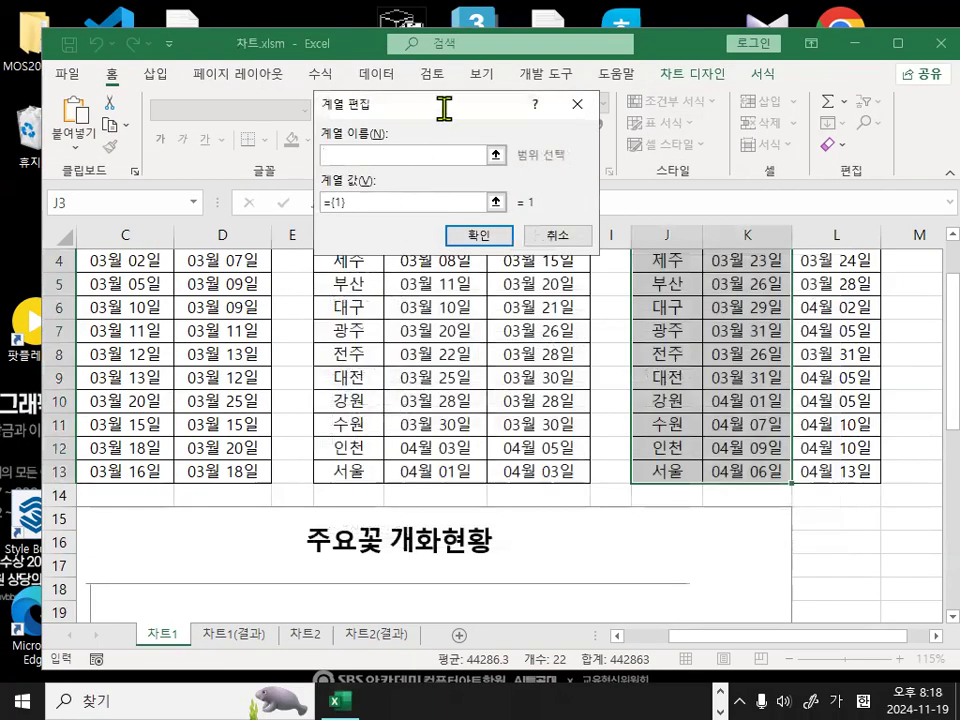
pyautogui.click(550, 236)
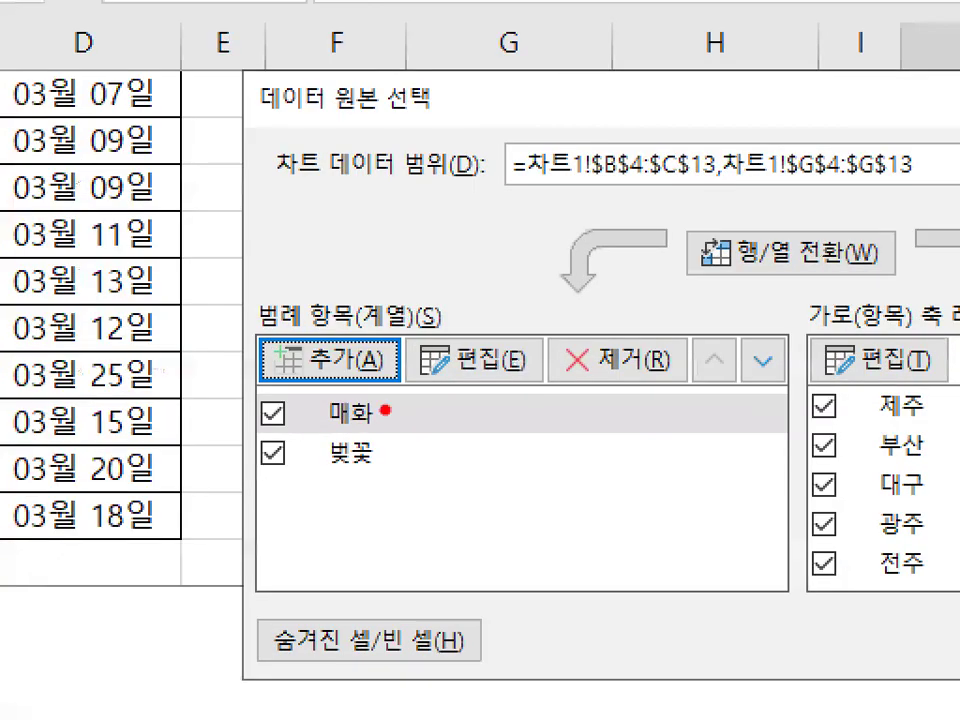
pyautogui.moveTo(395, 456); pyautogui.dragTo(435, 416)
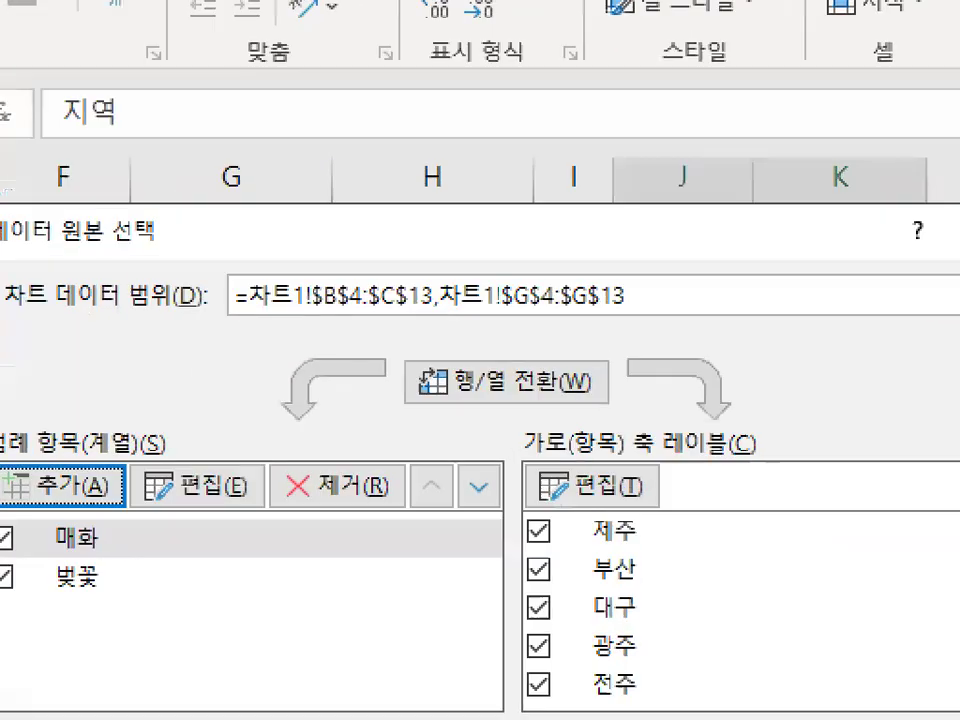
pyautogui.moveTo(930, 171); pyautogui.dragTo(914, 186)
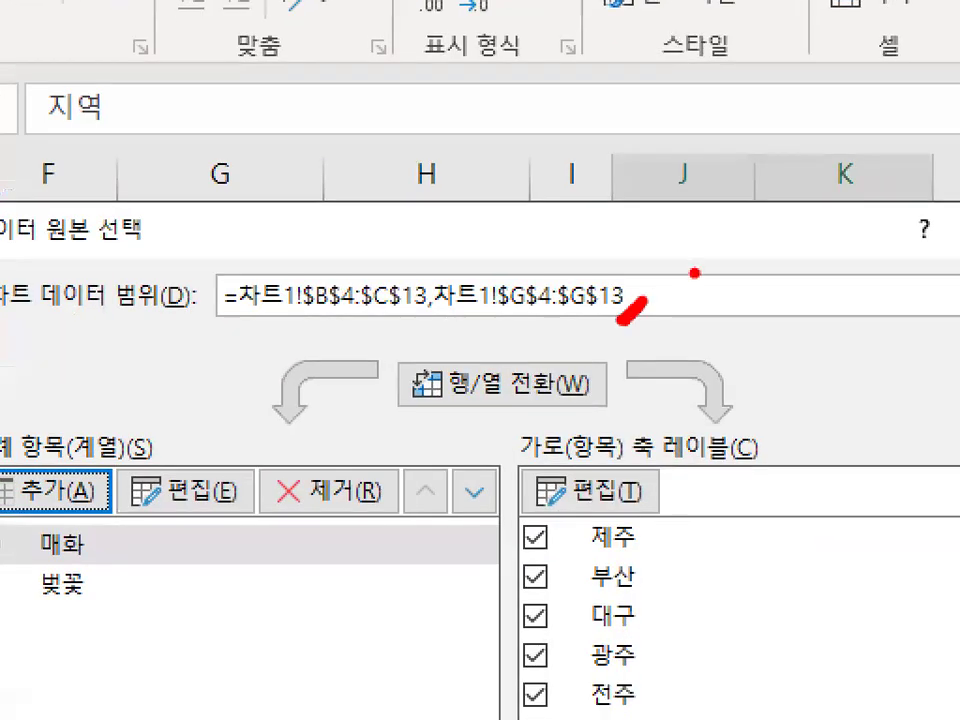
pyautogui.moveTo(697, 252); pyautogui.dragTo(855, 122)
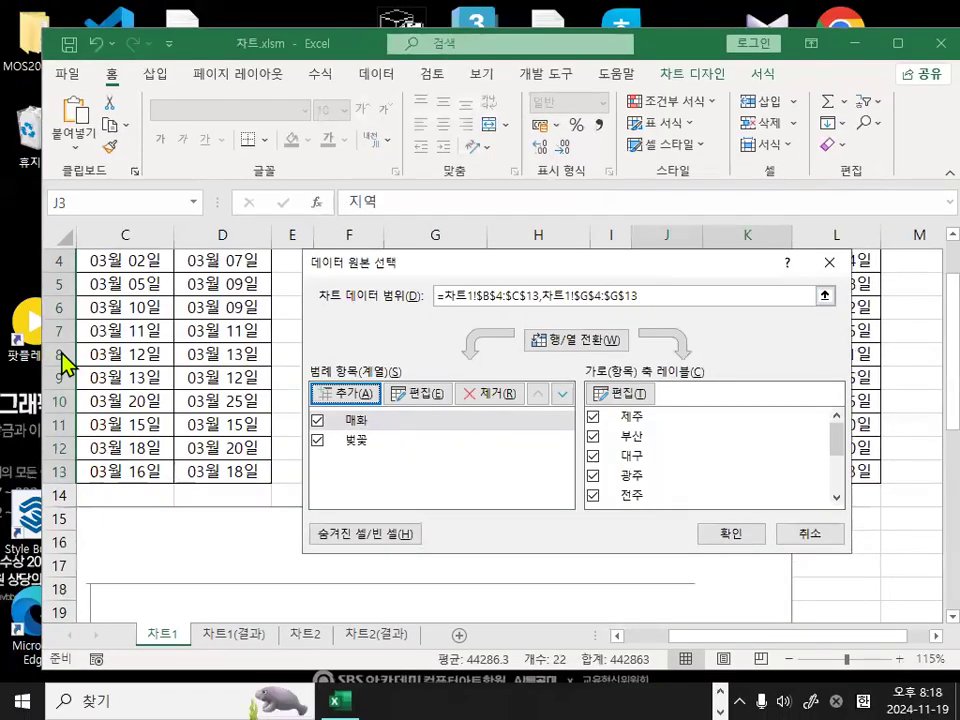
pyautogui.moveTo(615, 263); pyautogui.dragTo(638, 587)
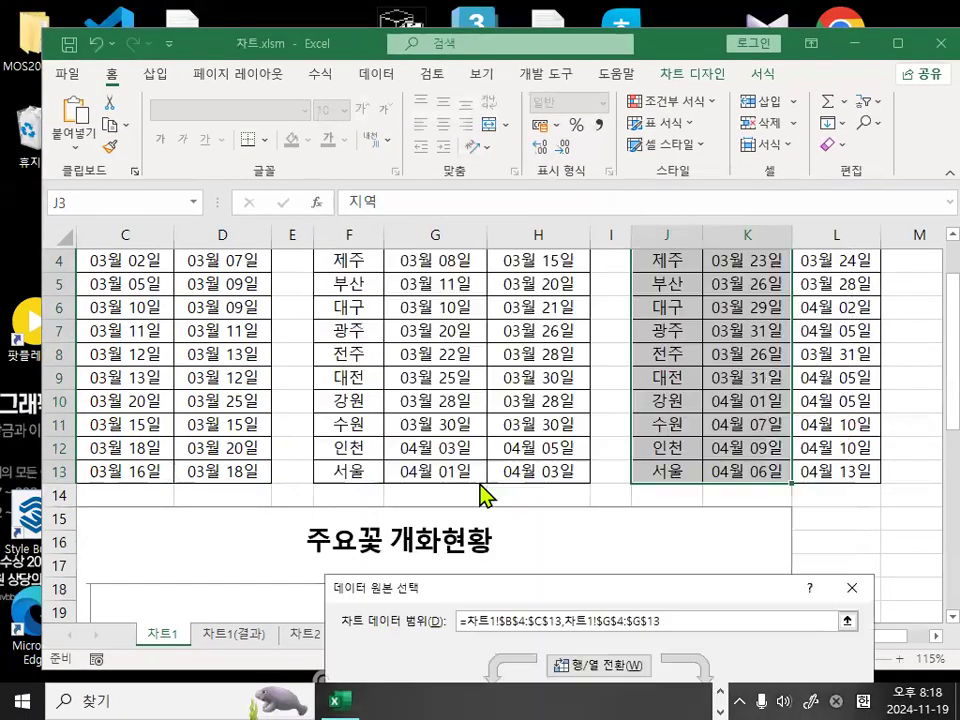
pyautogui.moveTo(223, 242); pyautogui.dragTo(102, 459)
pyautogui.moveTo(120, 254); pyautogui.dragTo(184, 398)
pyautogui.moveTo(530, 140); pyautogui.dragTo(688, 545)
pyautogui.moveTo(752, 165); pyautogui.dragTo(575, 568)
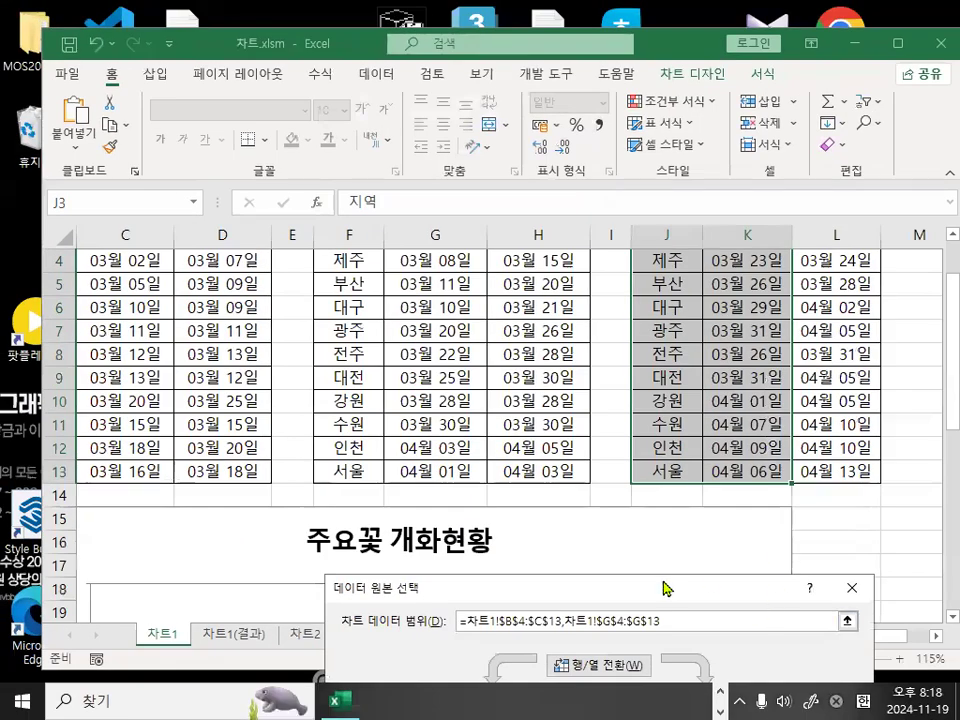
pyautogui.moveTo(665, 588); pyautogui.dragTo(664, 188)
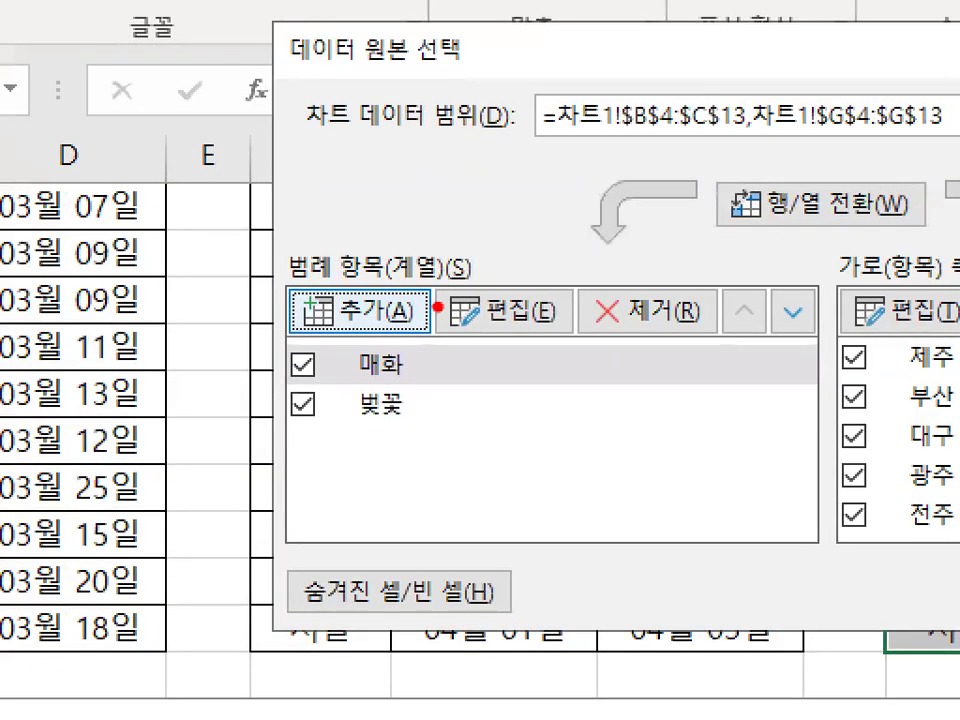
pyautogui.moveTo(438, 308)
pyautogui.mouseDown()
pyautogui.moveTo(295, 262)
pyautogui.moveTo(440, 315)
pyautogui.mouseUp()
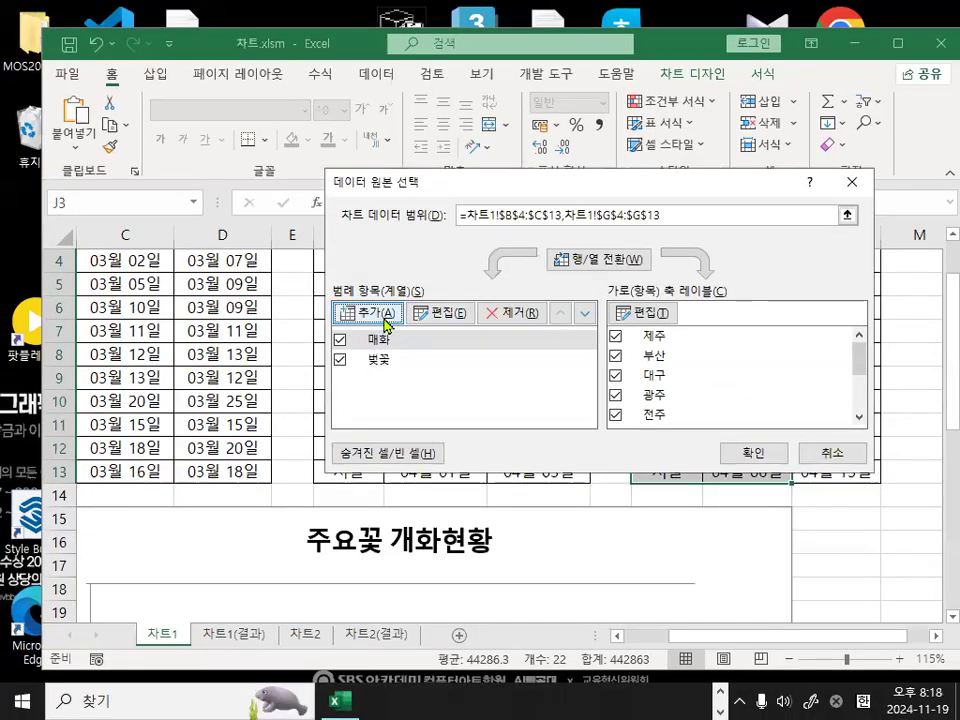
# Begin a new chart series named 진달래 and clear its default series values, keeping only the equals sign
pyautogui.click(379, 316)
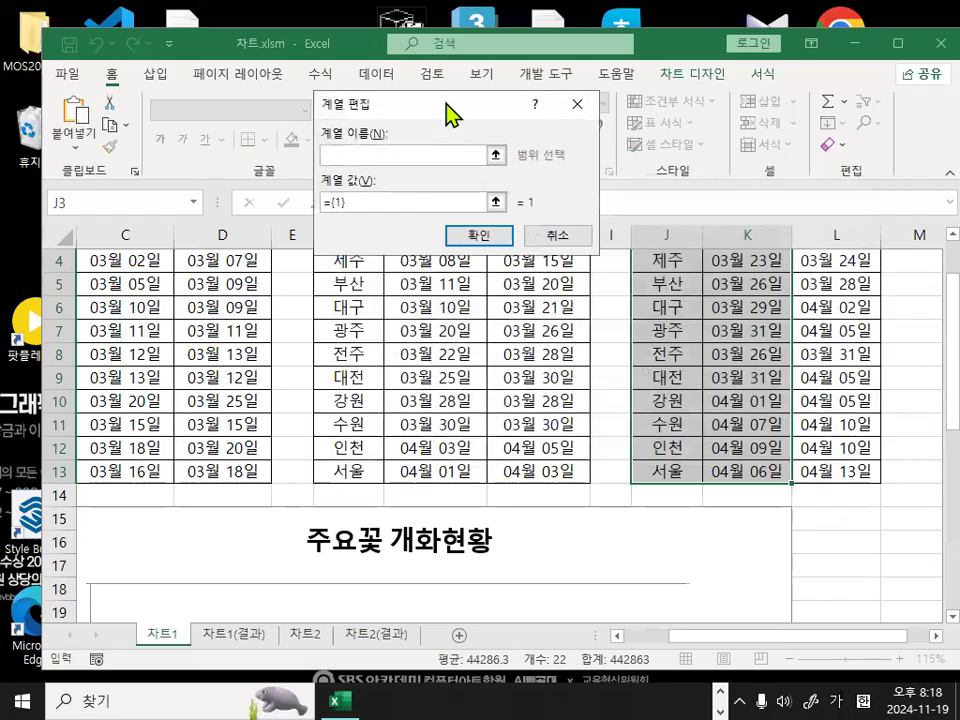
pyautogui.moveTo(447, 110); pyautogui.dragTo(660, 488)
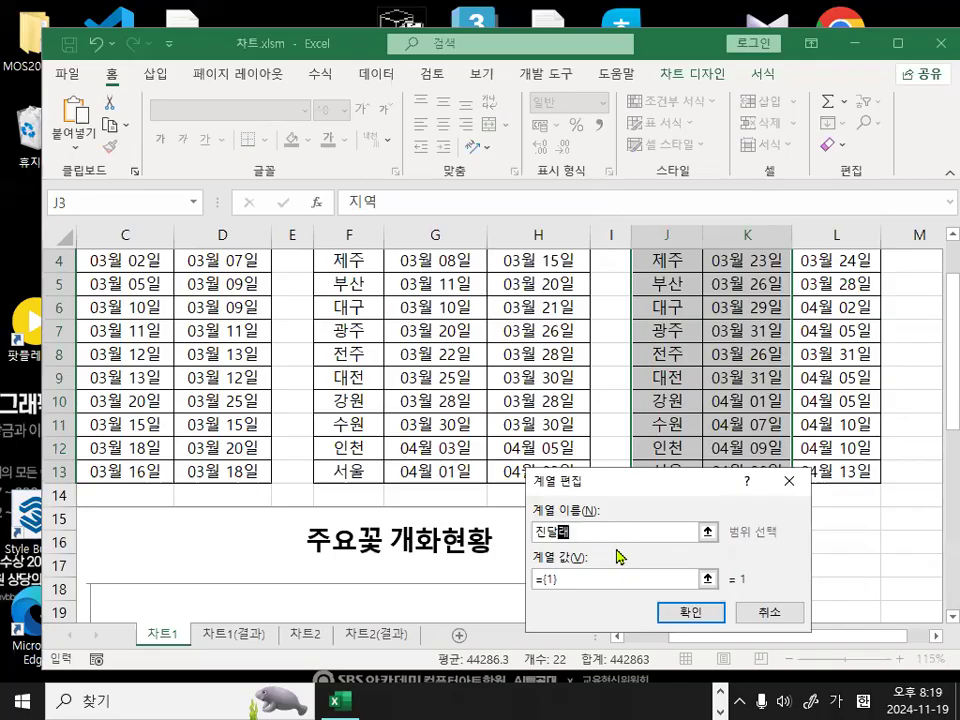
pyautogui.click(581, 586)
pyautogui.hotkey('ctrl', '1')
pyautogui.click(549, 590)
pyautogui.moveTo(543, 590)
pyautogui.mouseDown()
pyautogui.moveTo(535, 590)
pyautogui.moveTo(542, 581)
pyautogui.mouseUp()
pyautogui.press('Escape')
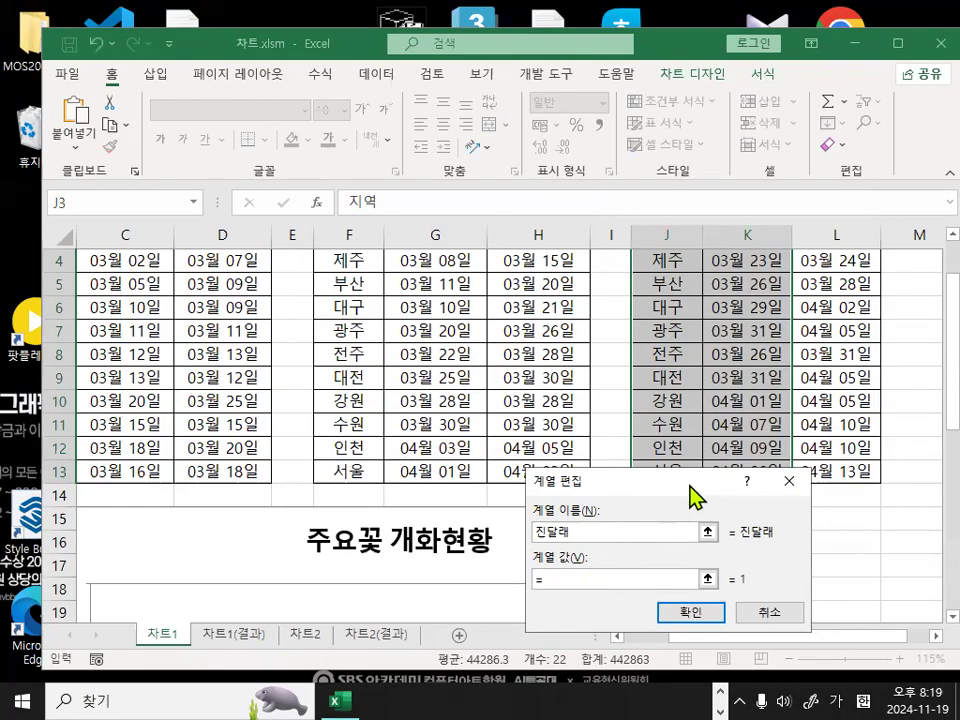
# Set the 진달래 series values to the 2021년 dates of [표3], 차트1!$K$4:$K$13, and add the series to the chart
pyautogui.moveTo(694, 485); pyautogui.dragTo(763, 546)
pyautogui.scroll(1, 880, 413)
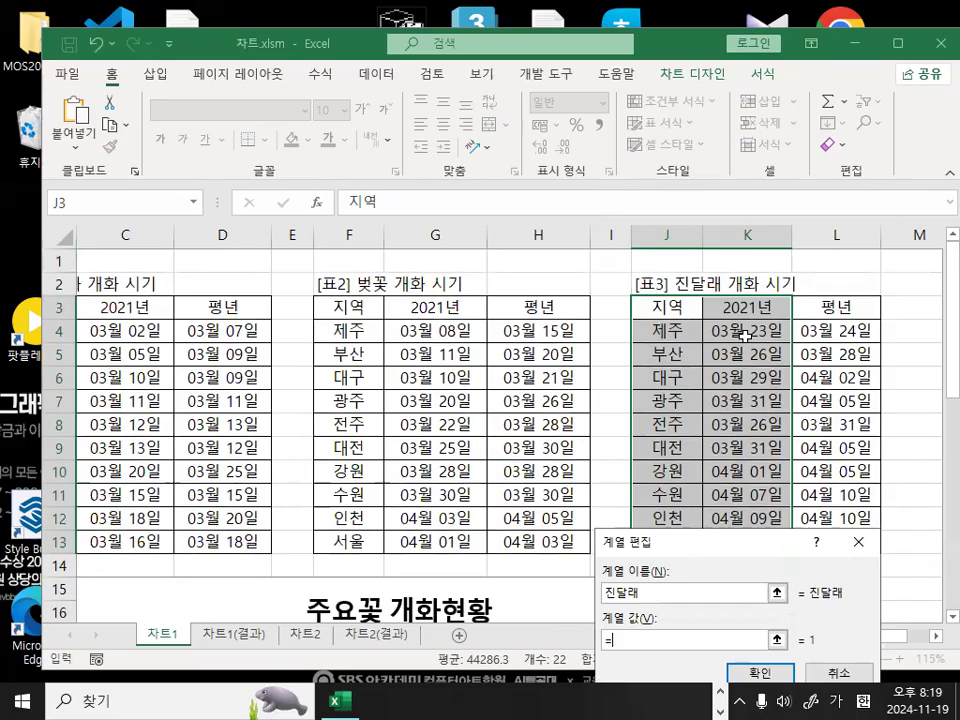
pyautogui.click(745, 336)
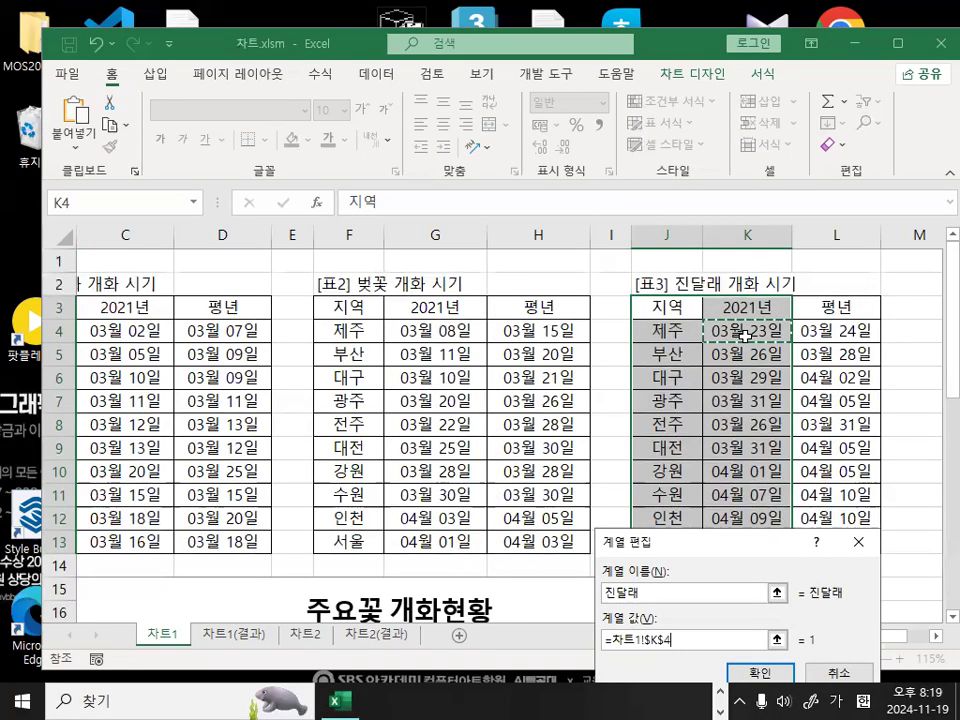
pyautogui.moveTo(745, 336)
pyautogui.mouseDown()
pyautogui.moveTo(735, 553)
pyautogui.moveTo(717, 547)
pyautogui.moveTo(430, 193)
pyautogui.mouseUp()
pyautogui.hotkey('ctrl', '1')
pyautogui.moveTo(709, 297)
pyautogui.mouseDown()
pyautogui.moveTo(723, 375)
pyautogui.moveTo(824, 259)
pyautogui.mouseUp()
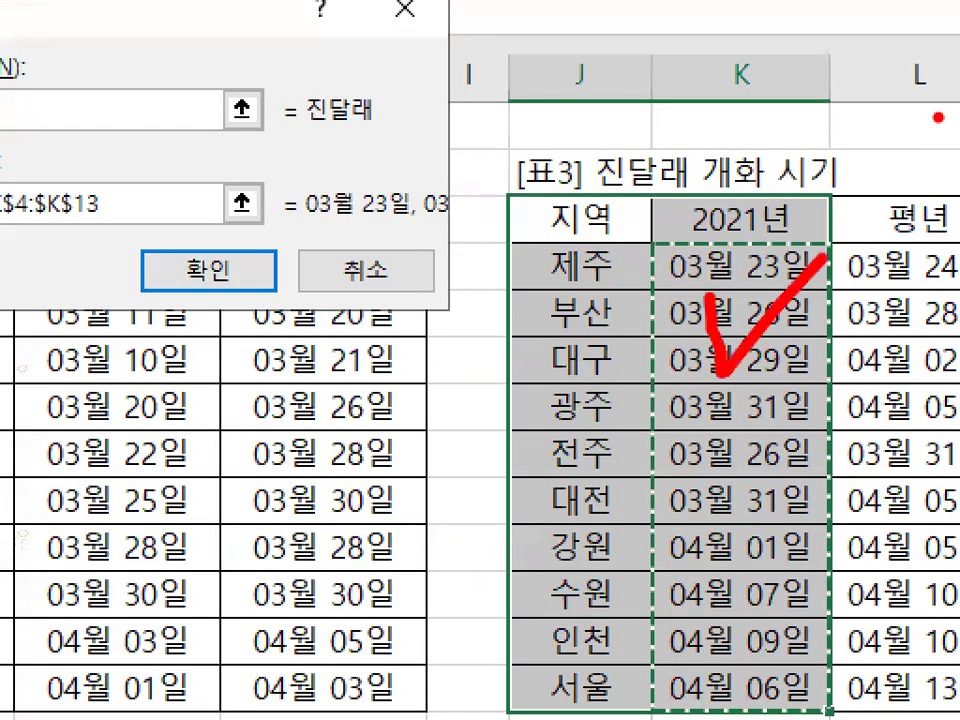
pyautogui.press('Escape')
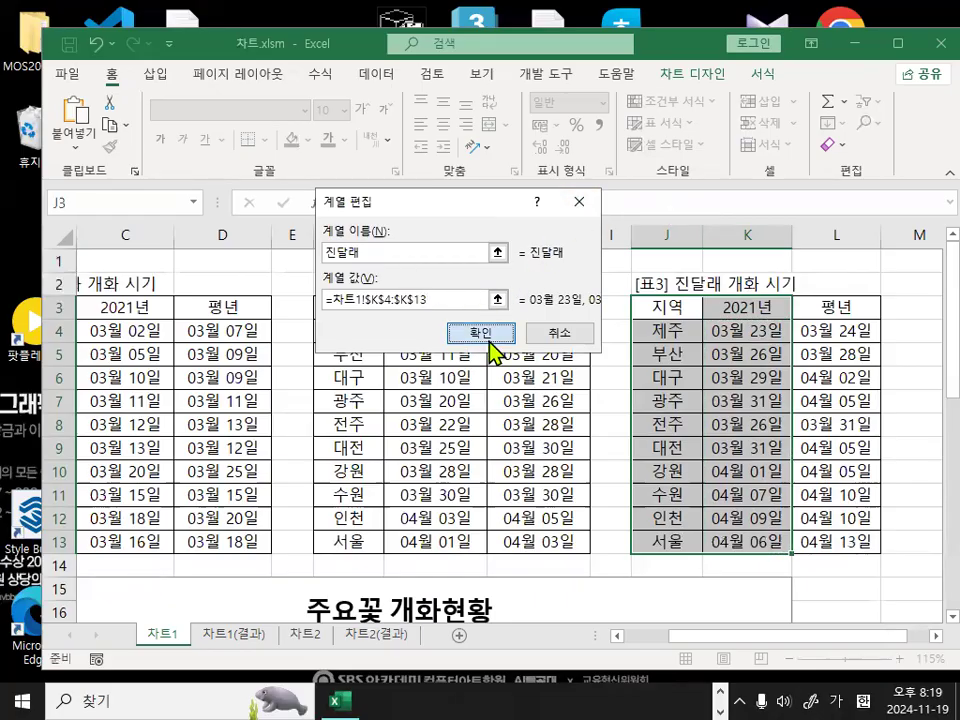
pyautogui.click(491, 343)
# Set the chart's horizontal axis labels to the region names of [표3], 차트1!$J$4:$J$13
pyautogui.moveTo(345, 338); pyautogui.dragTo(468, 366)
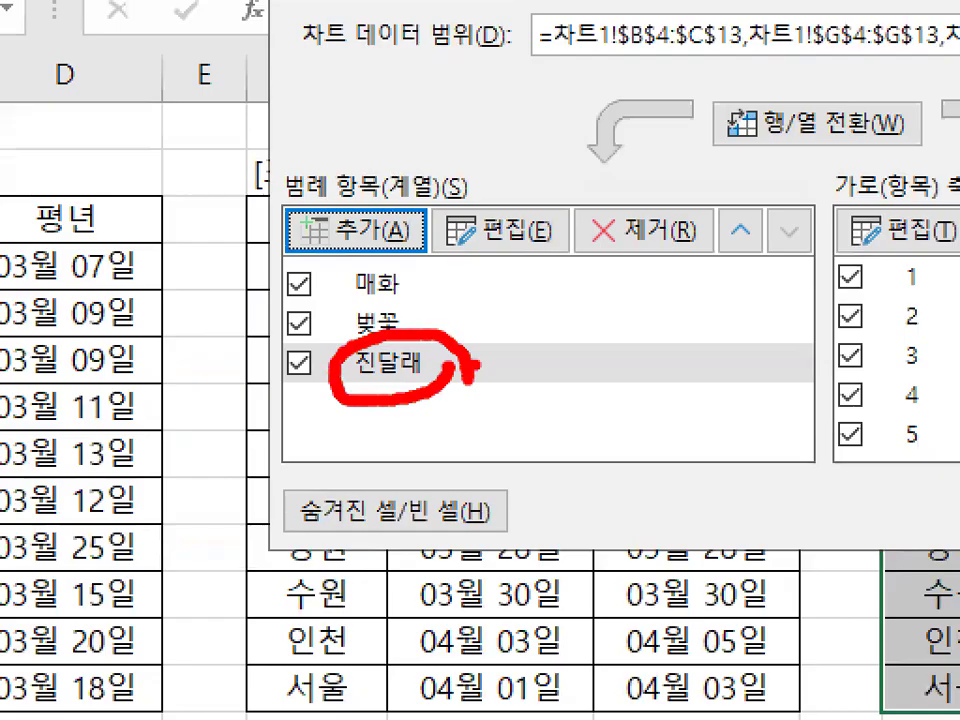
pyautogui.press('Escape')
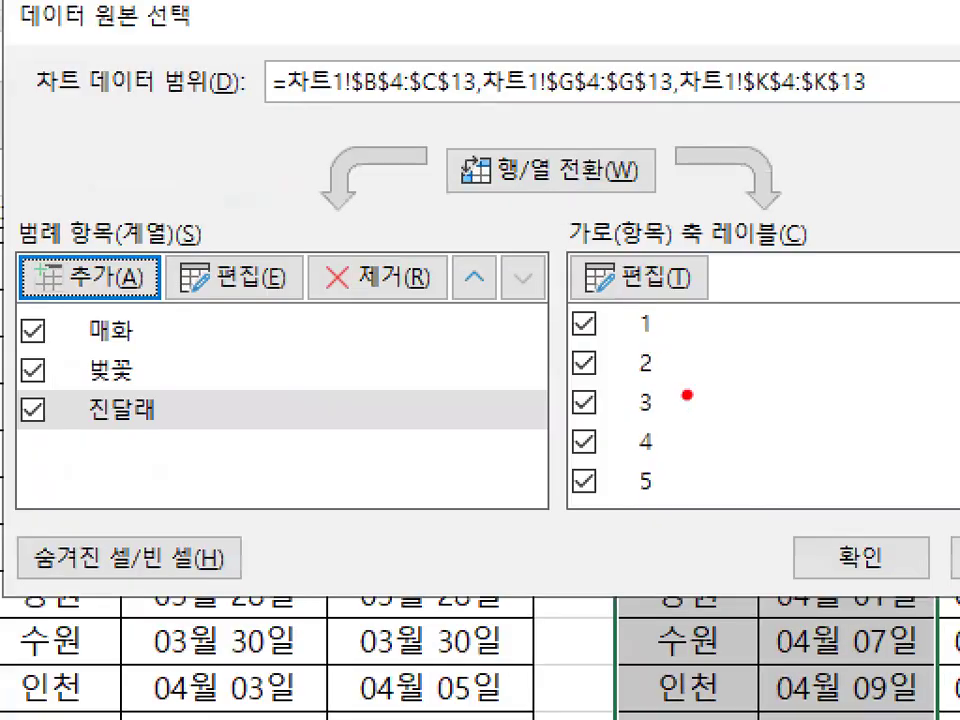
pyautogui.moveTo(680, 473)
pyautogui.mouseDown()
pyautogui.moveTo(560, 449)
pyautogui.moveTo(600, 273)
pyautogui.moveTo(692, 457)
pyautogui.moveTo(689, 531)
pyautogui.mouseUp()
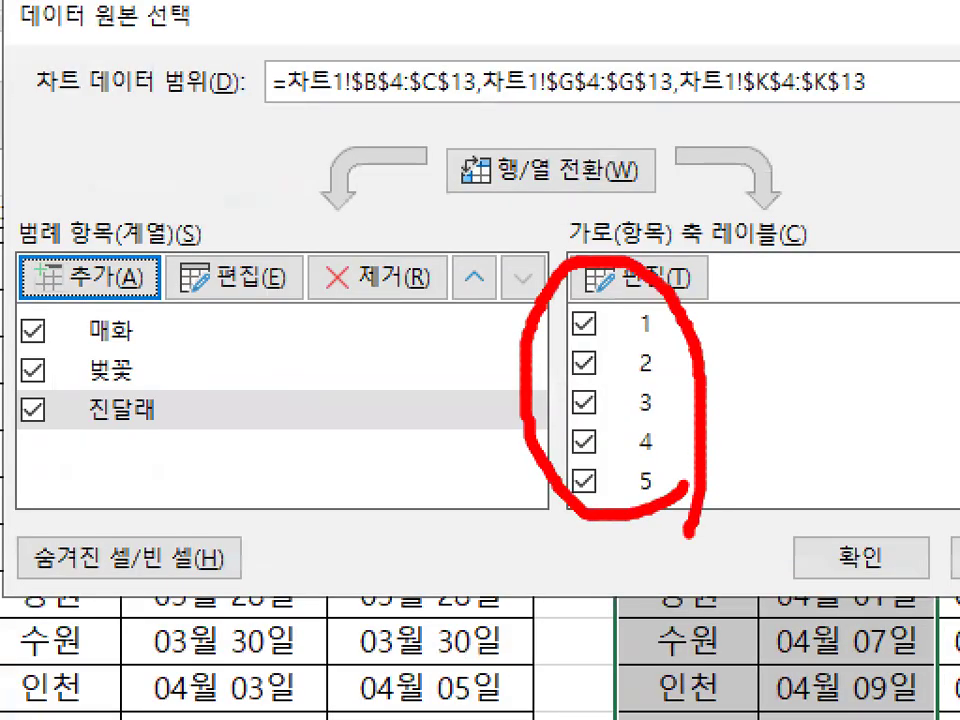
pyautogui.moveTo(704, 347); pyautogui.dragTo(579, 512)
pyautogui.moveTo(585, 372); pyautogui.dragTo(628, 508)
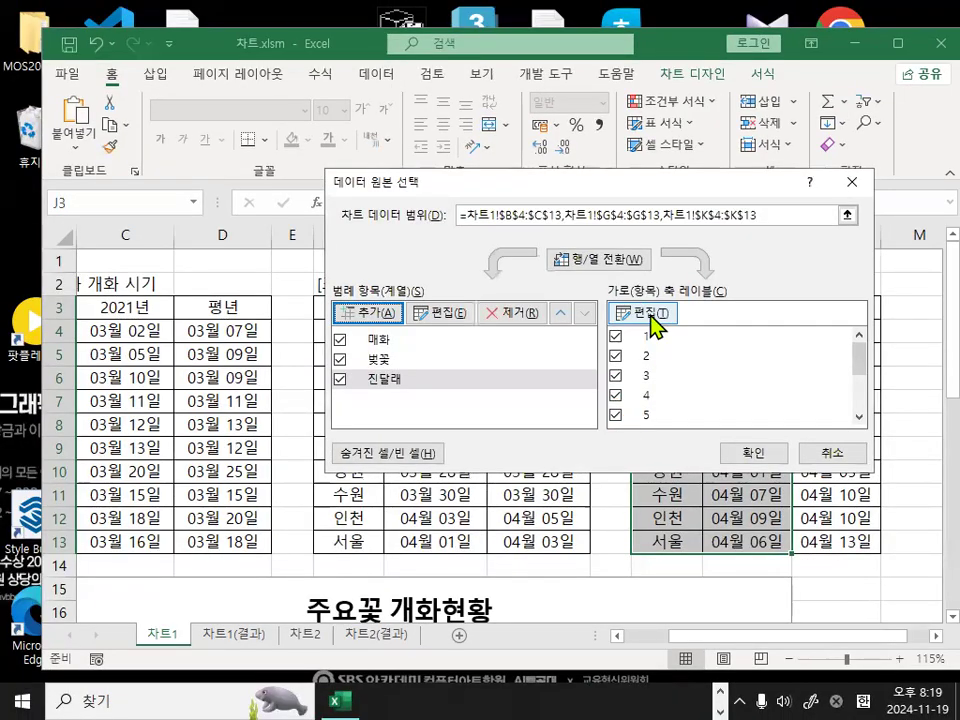
pyautogui.click(650, 318)
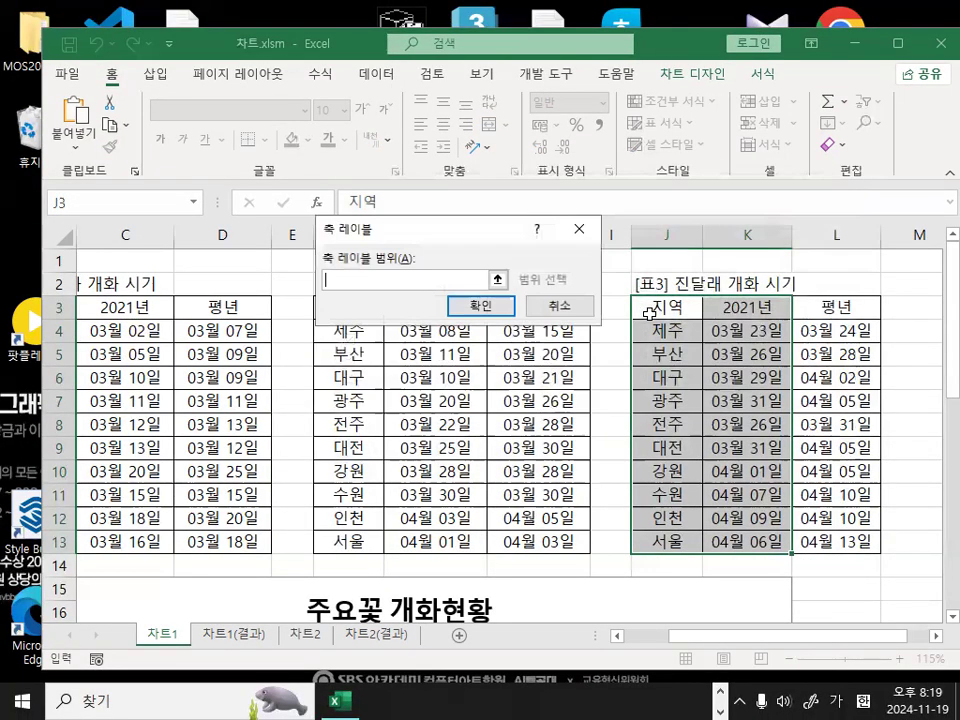
pyautogui.moveTo(669, 330); pyautogui.dragTo(656, 540)
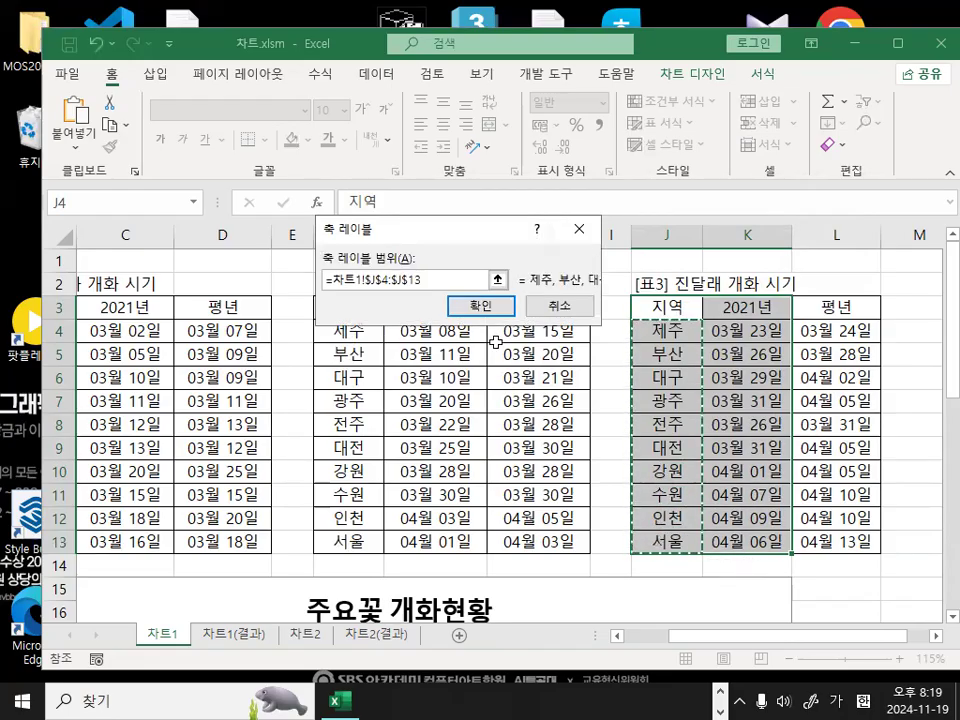
pyautogui.click(481, 306)
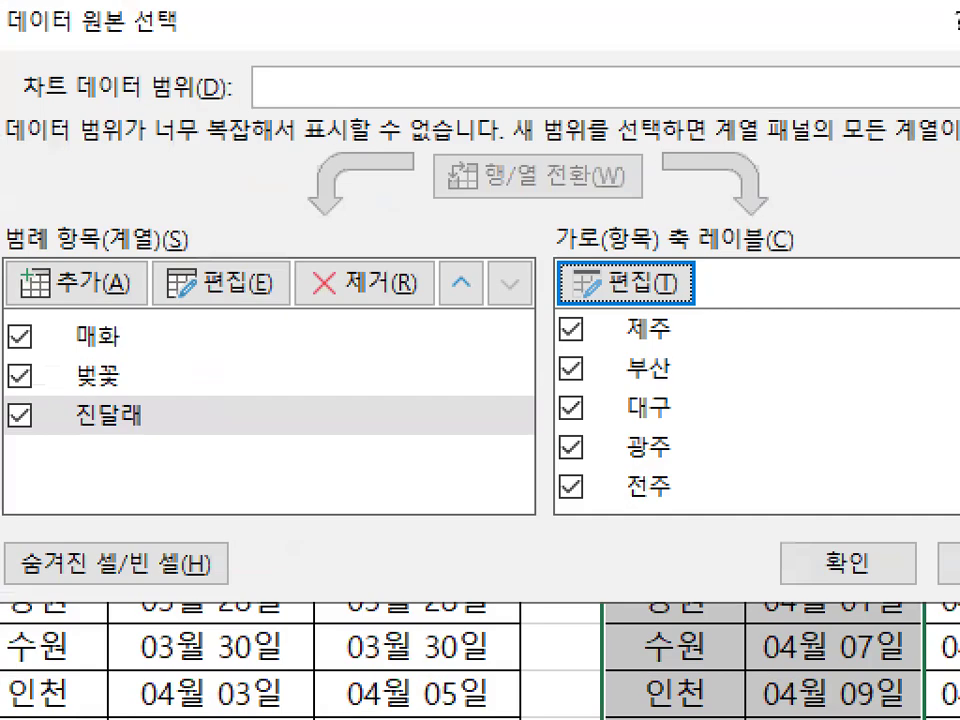
# Compare the chart's series list and region axis labels with the 지역 and 2021년 columns of the bloom date tables
pyautogui.moveTo(717, 455)
pyautogui.mouseDown()
pyautogui.moveTo(617, 484)
pyautogui.moveTo(740, 411)
pyautogui.moveTo(717, 502)
pyautogui.mouseUp()
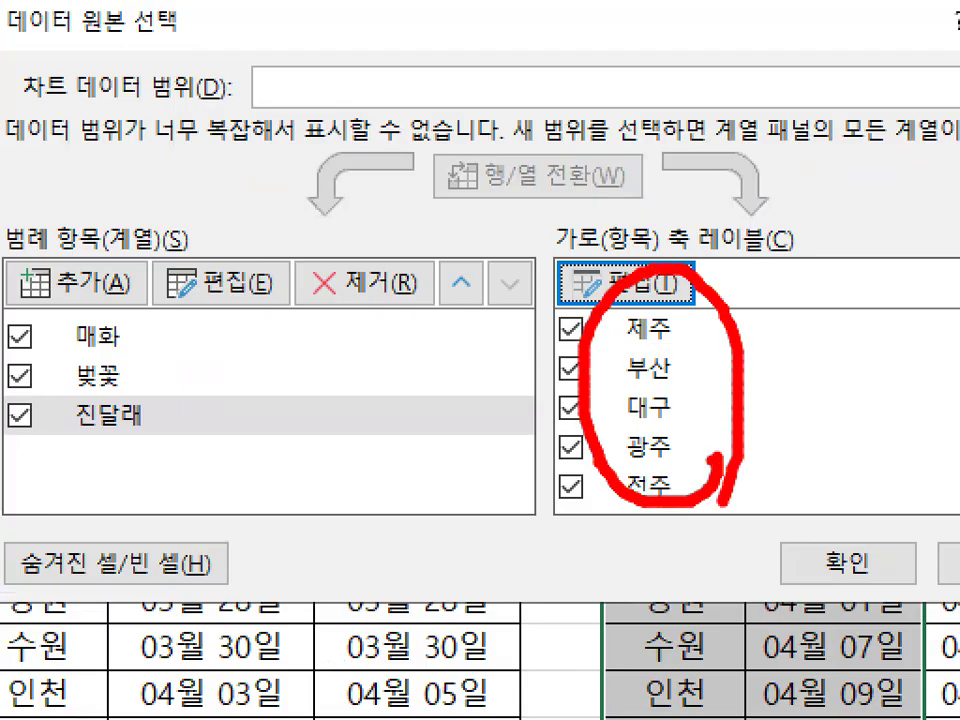
pyautogui.press('Escape')
pyautogui.moveTo(606, 189); pyautogui.dragTo(586, 458)
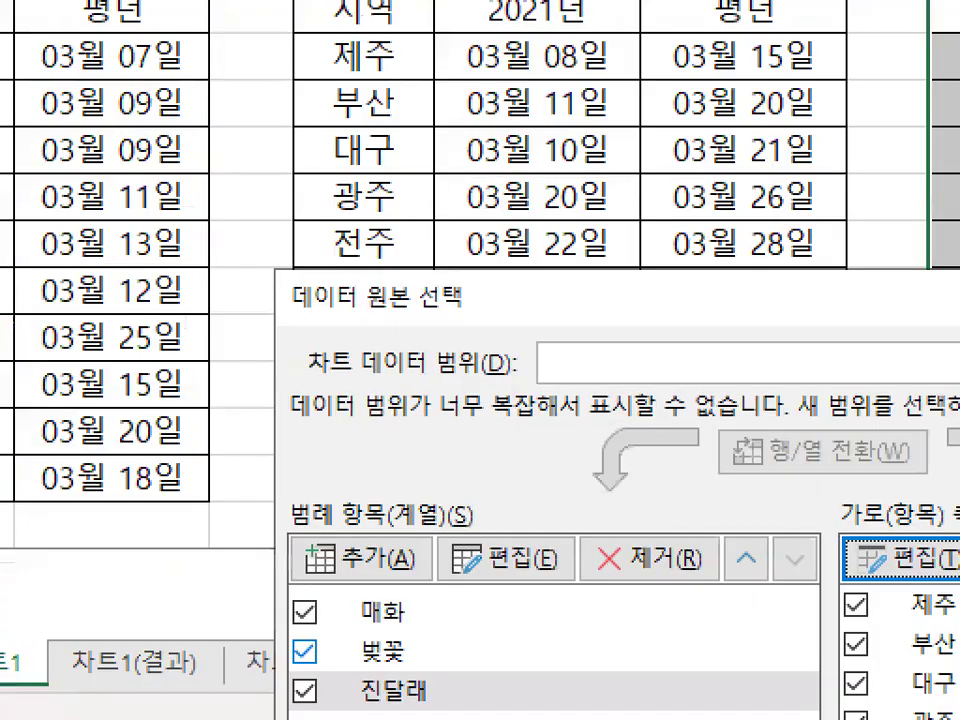
pyautogui.moveTo(412, 646)
pyautogui.mouseDown()
pyautogui.moveTo(400, 661)
pyautogui.moveTo(386, 592)
pyautogui.moveTo(412, 648)
pyautogui.mouseUp()
pyautogui.press('Escape')
pyautogui.hotkey('ctrl', '1')
pyautogui.click(768, 311)
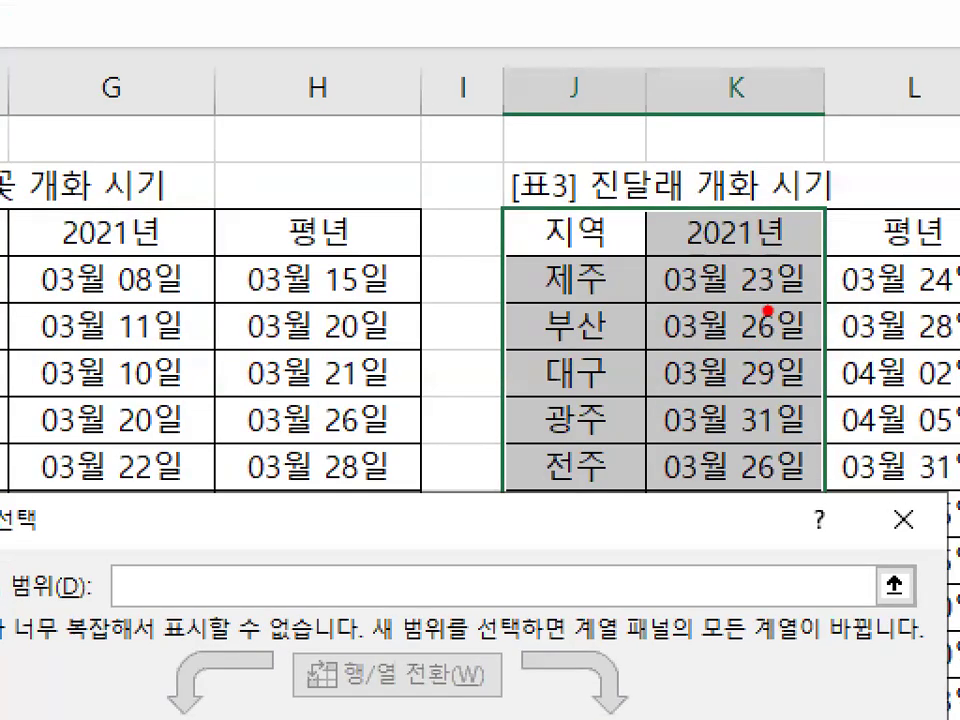
pyautogui.moveTo(811, 424)
pyautogui.mouseDown()
pyautogui.moveTo(652, 425)
pyautogui.moveTo(805, 368)
pyautogui.moveTo(810, 435)
pyautogui.mouseUp()
pyautogui.press('Escape')
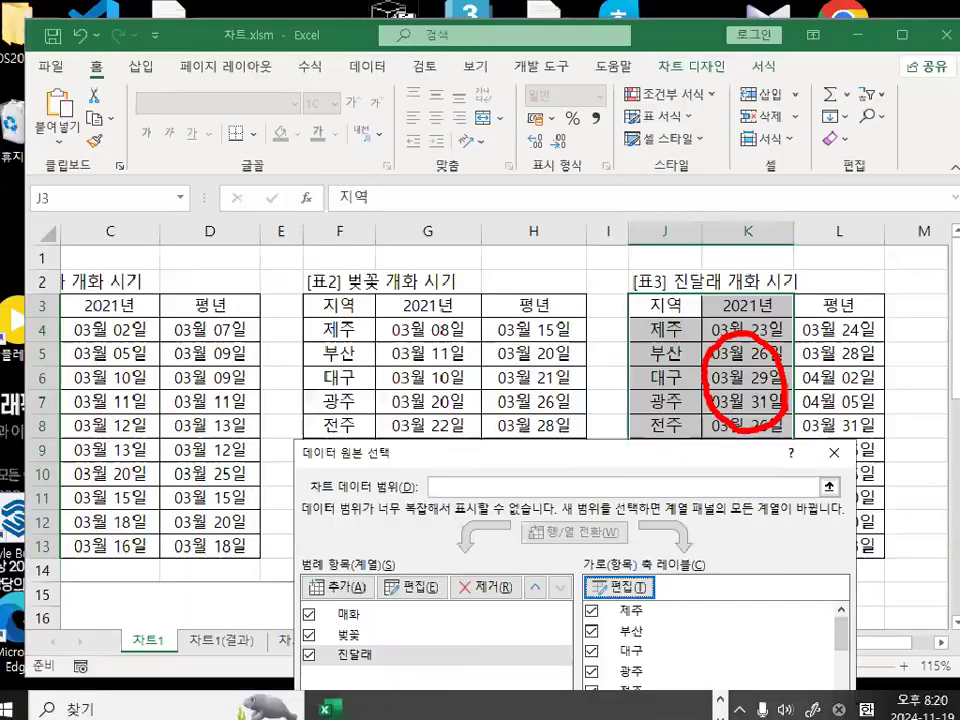
pyautogui.hotkey('ctrl', '1')
pyautogui.moveTo(670, 601)
pyautogui.mouseDown()
pyautogui.moveTo(630, 567)
pyautogui.moveTo(662, 599)
pyautogui.mouseUp()
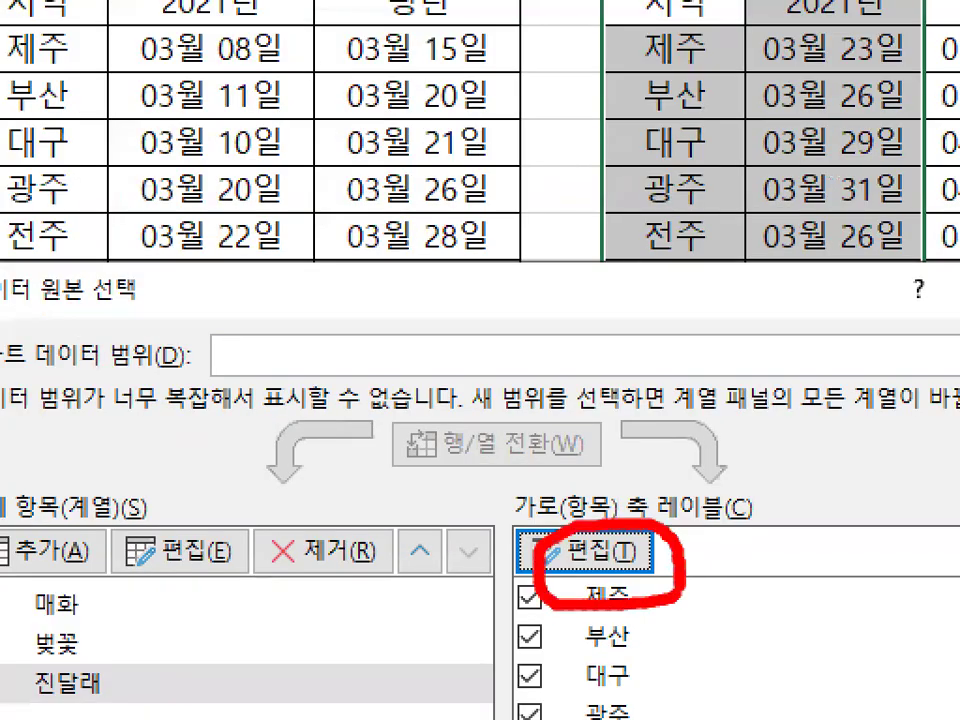
pyautogui.press('Escape')
pyautogui.hotkey('ctrl', '1')
pyautogui.moveTo(681, 420)
pyautogui.mouseDown()
pyautogui.moveTo(670, 431)
pyautogui.moveTo(638, 360)
pyautogui.moveTo(689, 382)
pyautogui.mouseUp()
pyautogui.press('Escape')
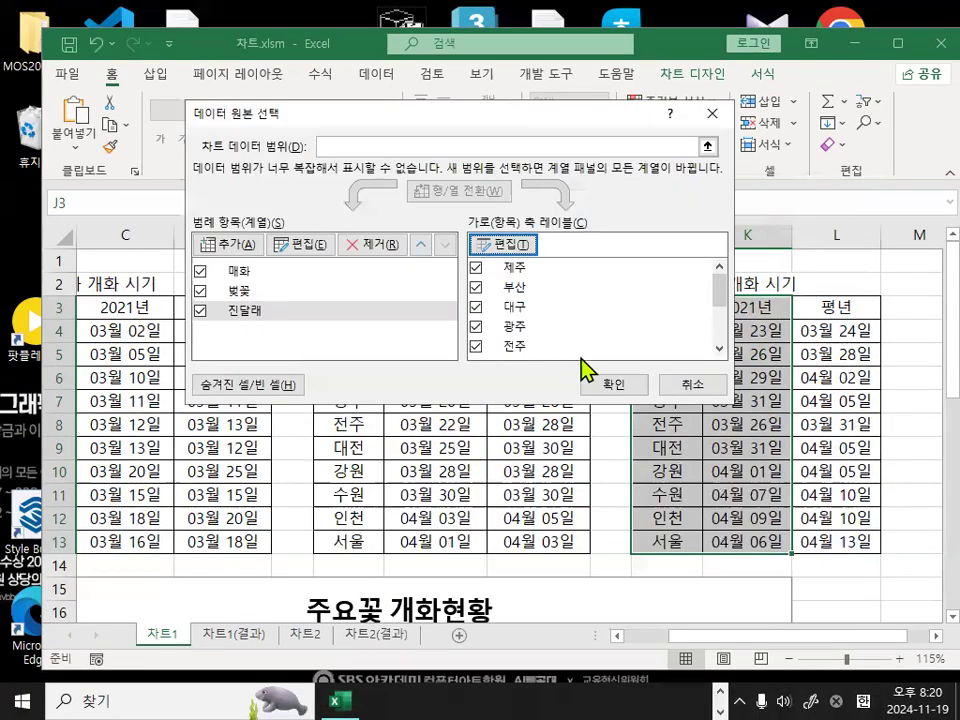
# Apply the data source changes and check the updated chart against the 2021년 columns of the three tables
pyautogui.click(614, 381)
pyautogui.scroll(-5, 606, 390)
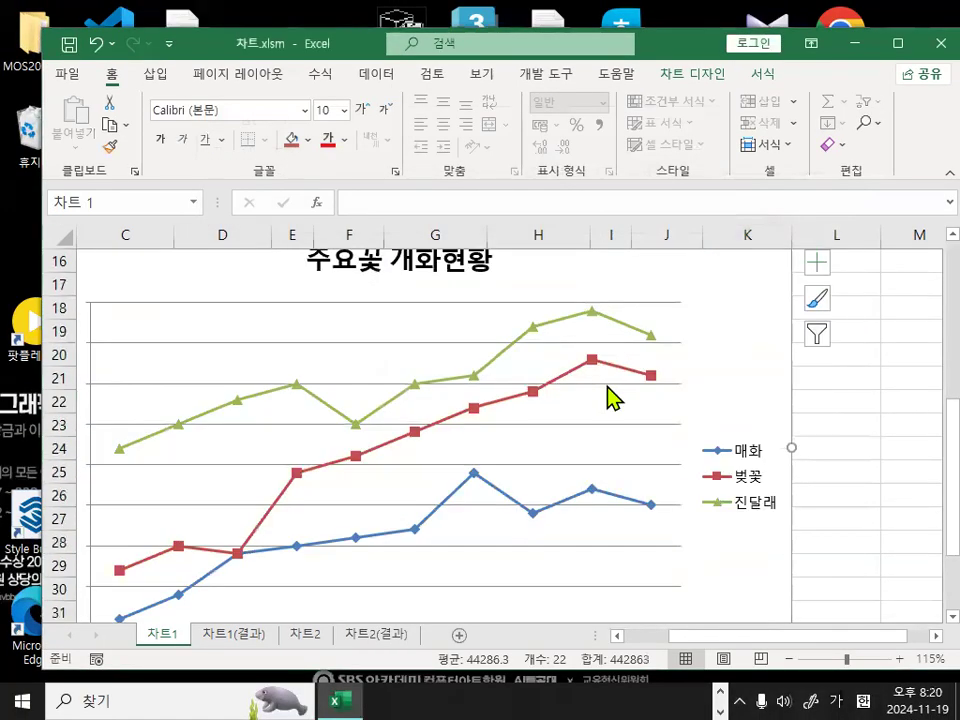
pyautogui.scroll(-1, 610, 392)
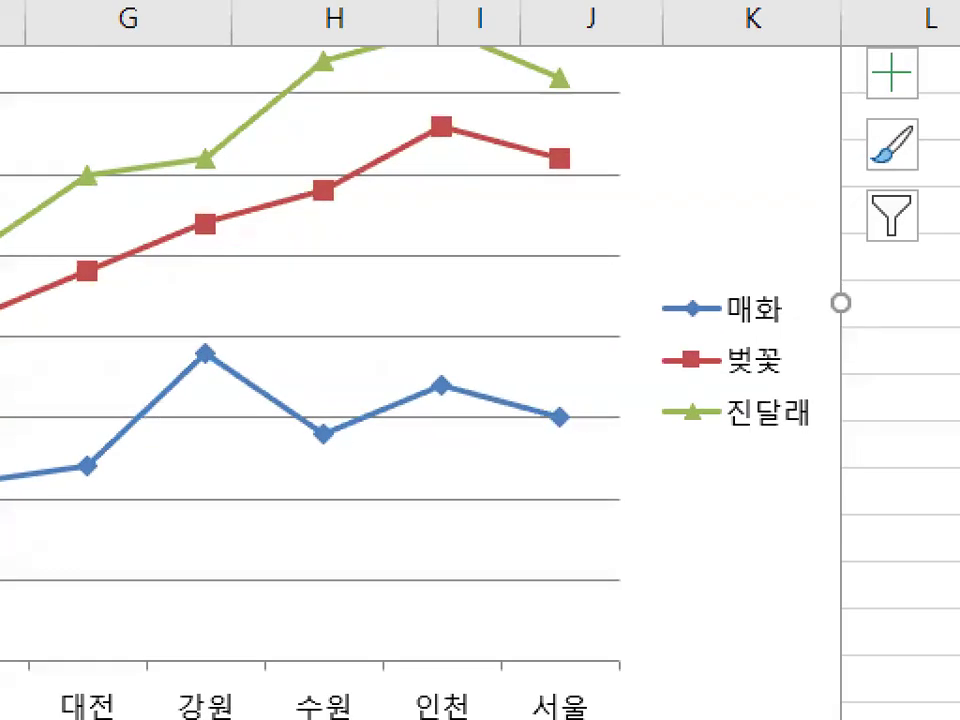
pyautogui.moveTo(800, 445)
pyautogui.mouseDown()
pyautogui.moveTo(765, 458)
pyautogui.moveTo(780, 437)
pyautogui.mouseUp()
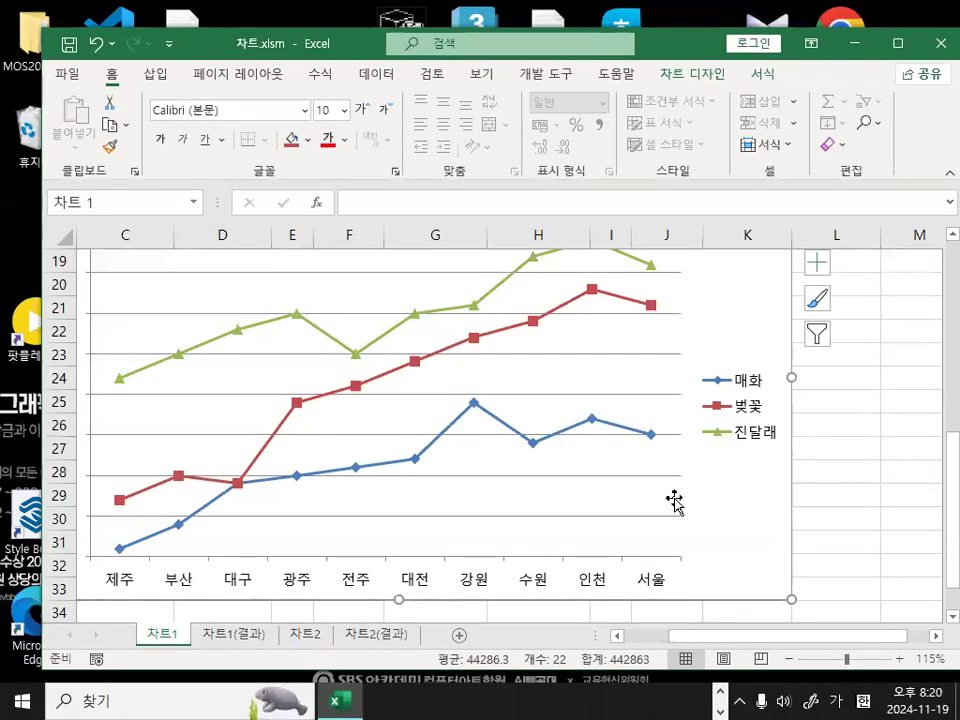
pyautogui.scroll(5, 456, 474)
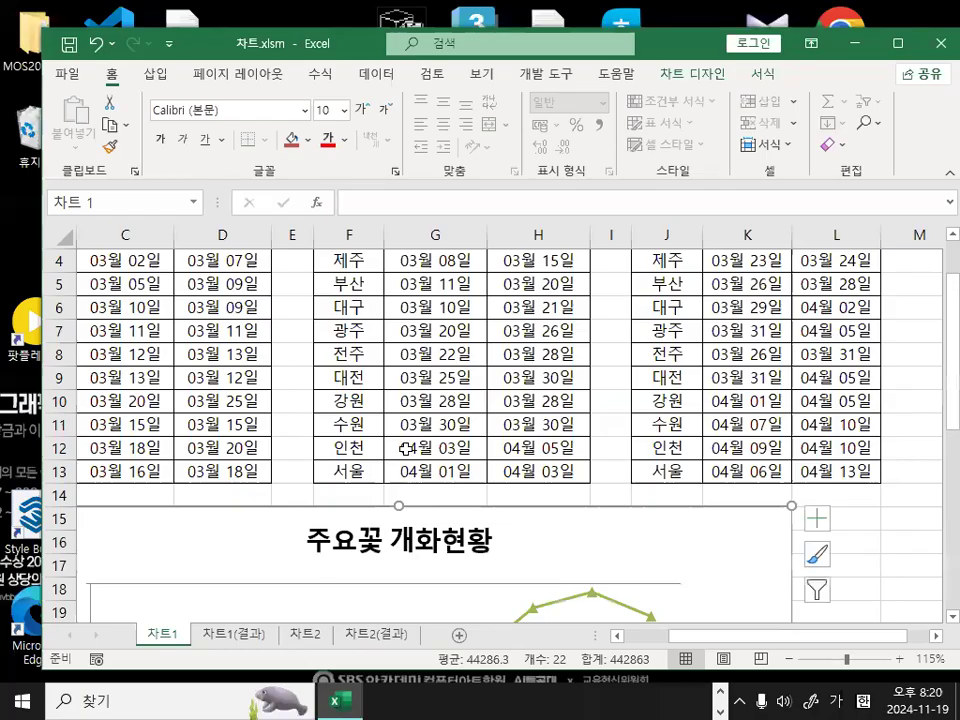
pyautogui.scroll(1, 406, 449)
pyautogui.moveTo(128, 343); pyautogui.dragTo(183, 312)
pyautogui.moveTo(431, 323)
pyautogui.mouseDown()
pyautogui.moveTo(445, 367)
pyautogui.moveTo(505, 312)
pyautogui.mouseUp()
pyautogui.moveTo(748, 318)
pyautogui.mouseDown()
pyautogui.moveTo(757, 356)
pyautogui.moveTo(805, 290)
pyautogui.mouseUp()
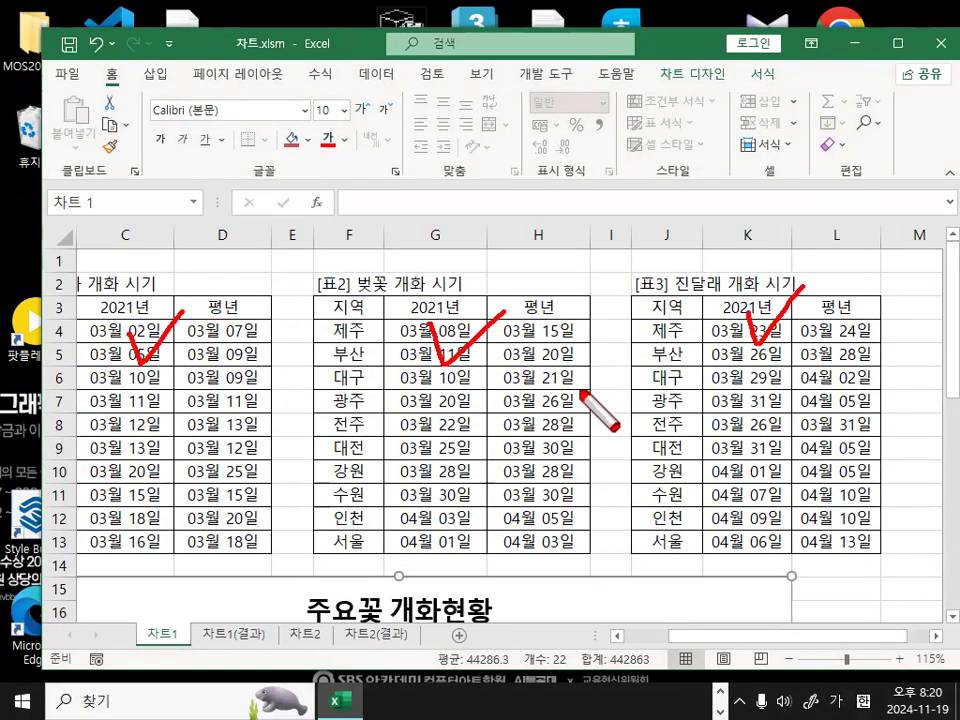
pyautogui.press('Escape')
# Reopen the chart's 데이터 원본 선택 settings, review the legend series and horizontal axis labels, and accept them
pyautogui.scroll(-3, 568, 439)
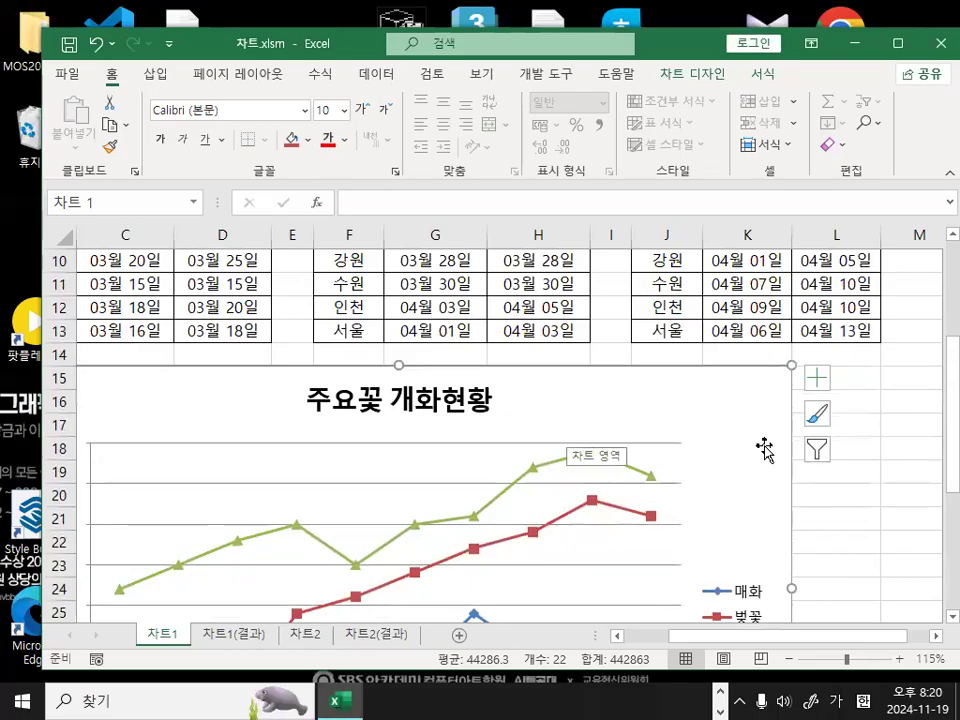
pyautogui.rightClick(729, 426)
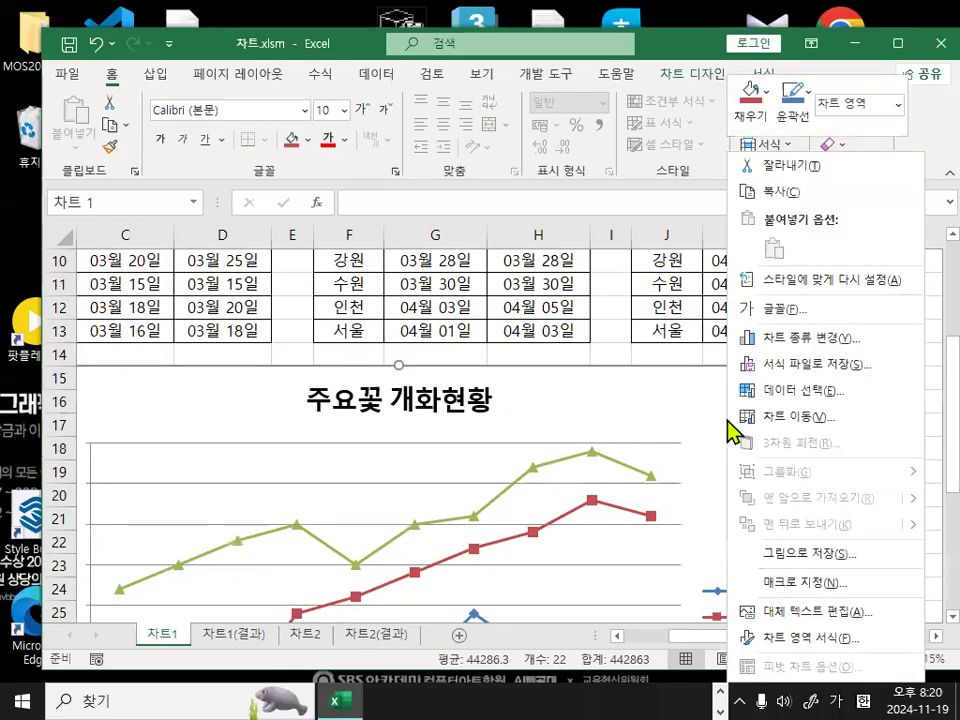
pyautogui.click(793, 392)
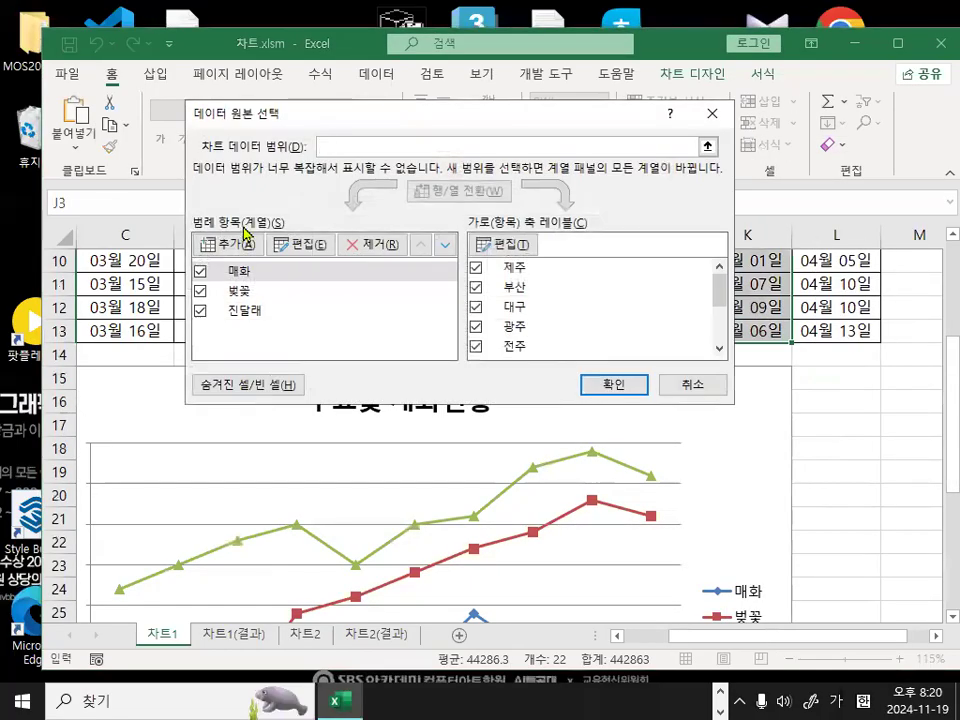
pyautogui.moveTo(410, 130); pyautogui.dragTo(442, 273)
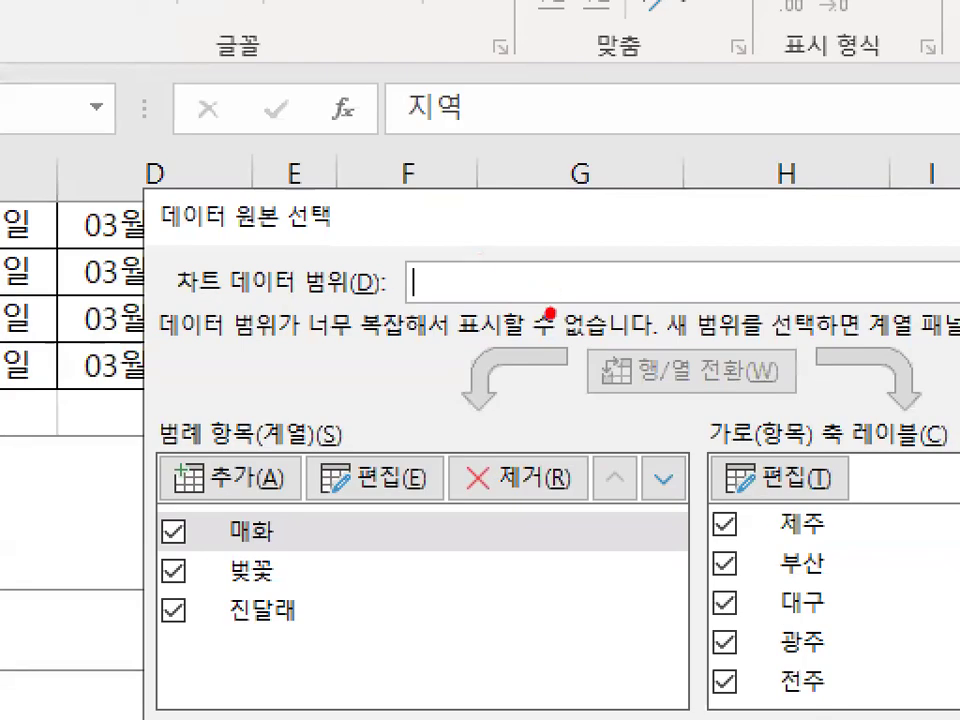
pyautogui.moveTo(551, 313)
pyautogui.mouseDown()
pyautogui.moveTo(505, 170)
pyautogui.moveTo(588, 375)
pyautogui.mouseUp()
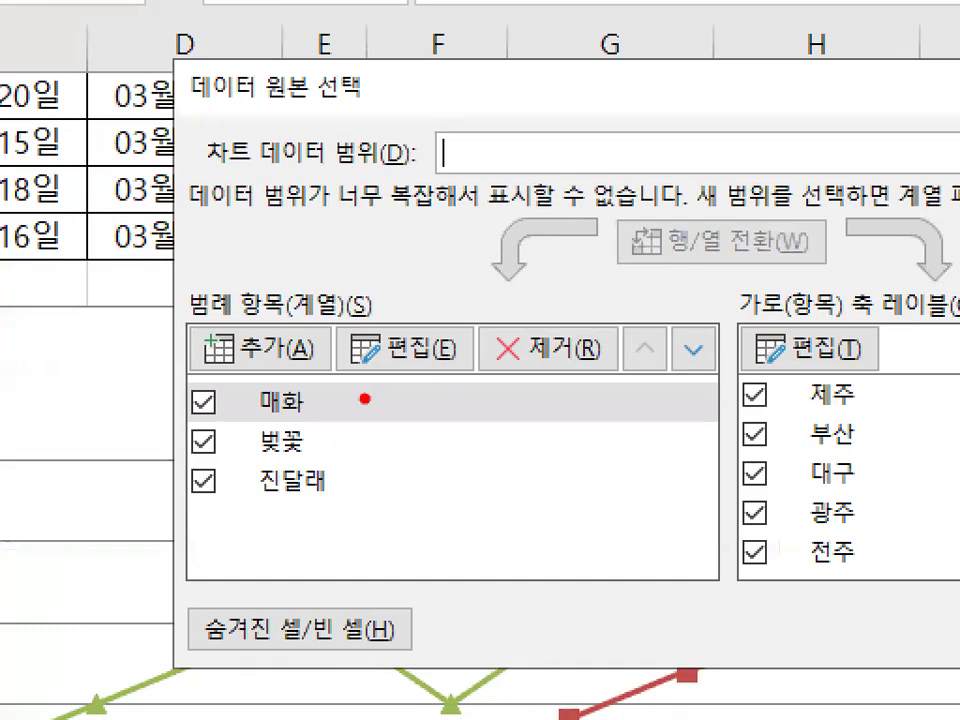
pyautogui.moveTo(426, 602); pyautogui.dragTo(164, 619)
pyautogui.moveTo(192, 490)
pyautogui.mouseDown()
pyautogui.moveTo(245, 205)
pyautogui.moveTo(442, 520)
pyautogui.mouseUp()
pyautogui.moveTo(926, 460)
pyautogui.mouseDown()
pyautogui.moveTo(707, 478)
pyautogui.moveTo(880, 235)
pyautogui.moveTo(940, 495)
pyautogui.mouseUp()
pyautogui.moveTo(810, 332)
pyautogui.mouseDown()
pyautogui.moveTo(828, 362)
pyautogui.moveTo(803, 340)
pyautogui.mouseUp()
pyautogui.moveTo(247, 313); pyautogui.dragTo(290, 296)
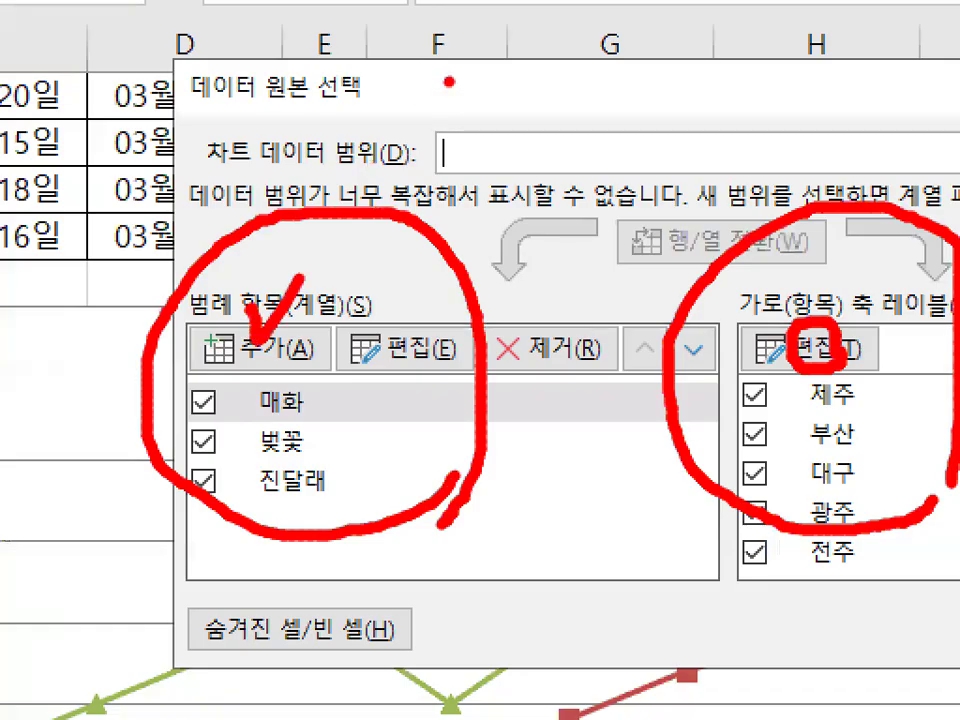
pyautogui.press('Escape')
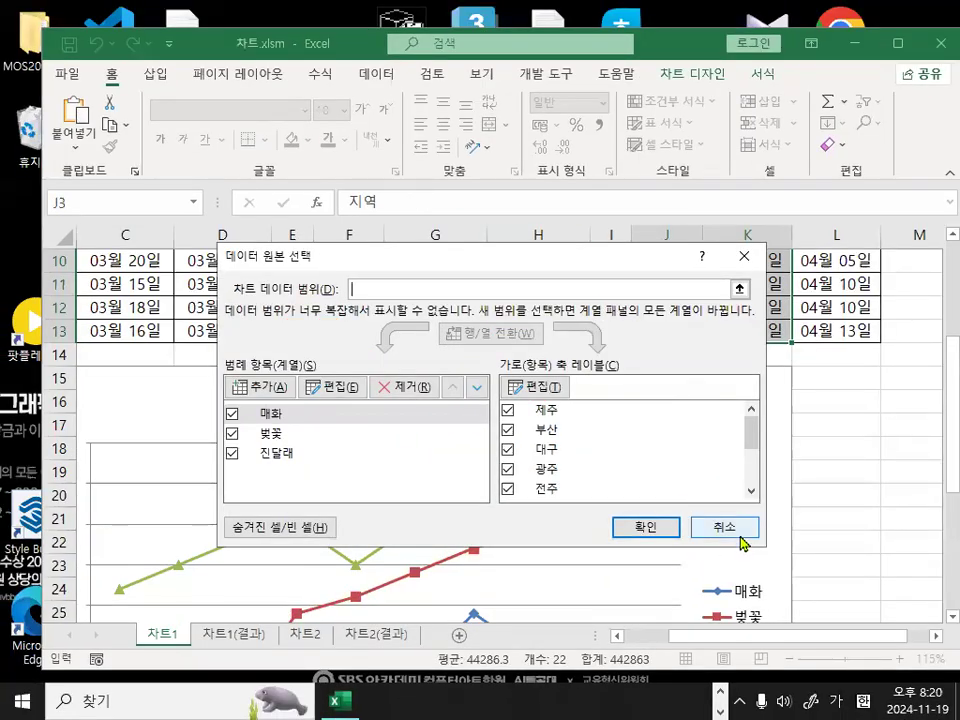
pyautogui.click(640, 532)
# Compare the regions and 2021년 dates of [표1] and [표2] with the chart's lines and legend
pyautogui.scroll(3, 582, 487)
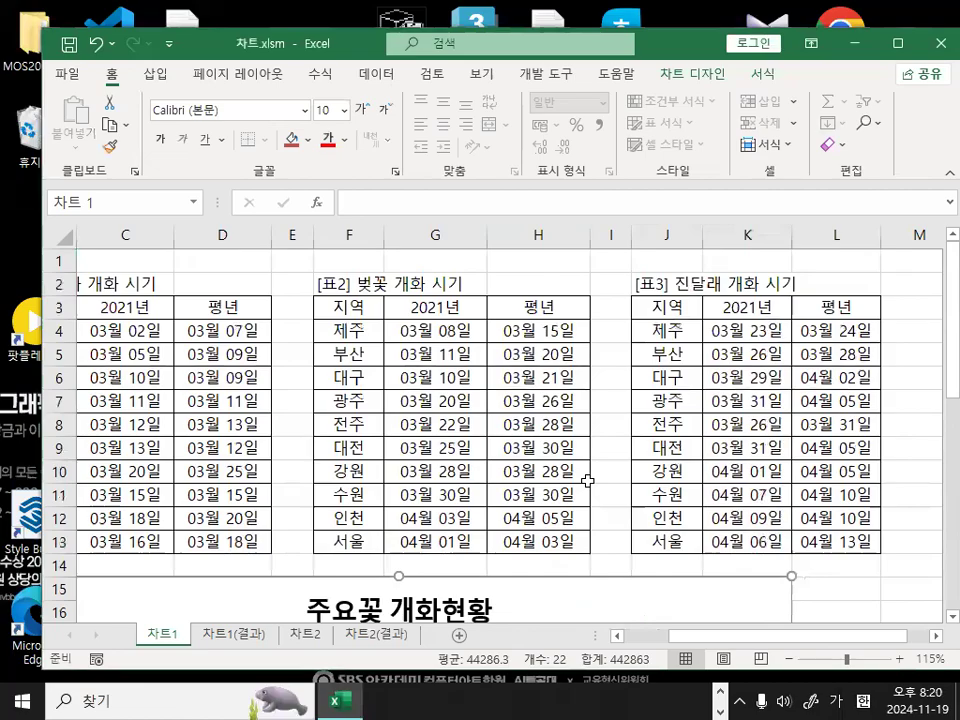
pyautogui.scroll(-2, 587, 481)
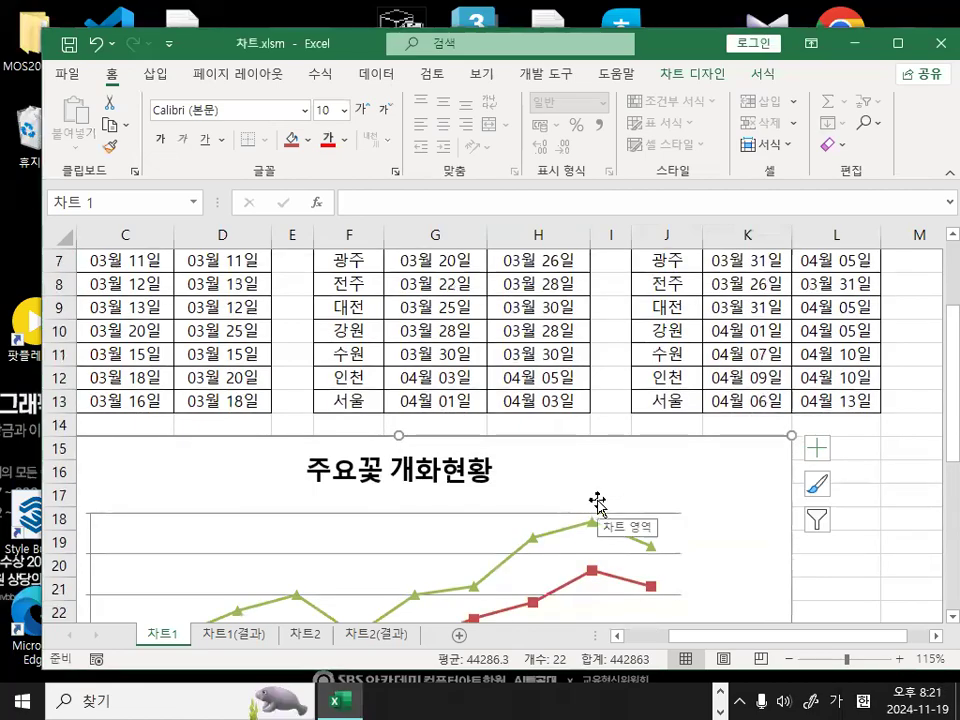
pyautogui.scroll(2, 597, 500)
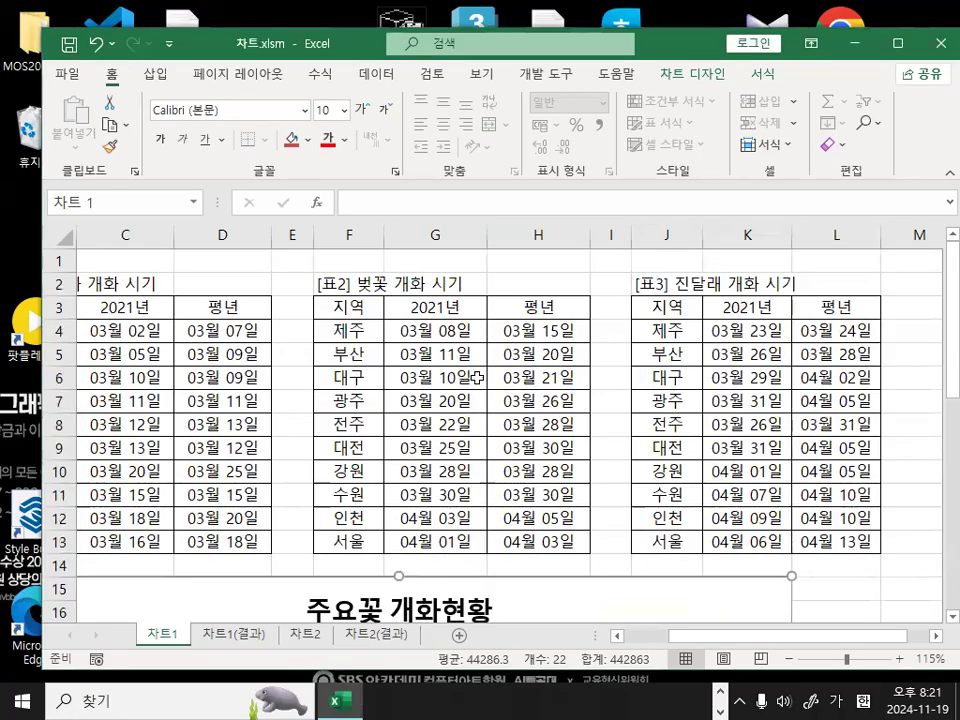
pyautogui.scroll(-3, 441, 411)
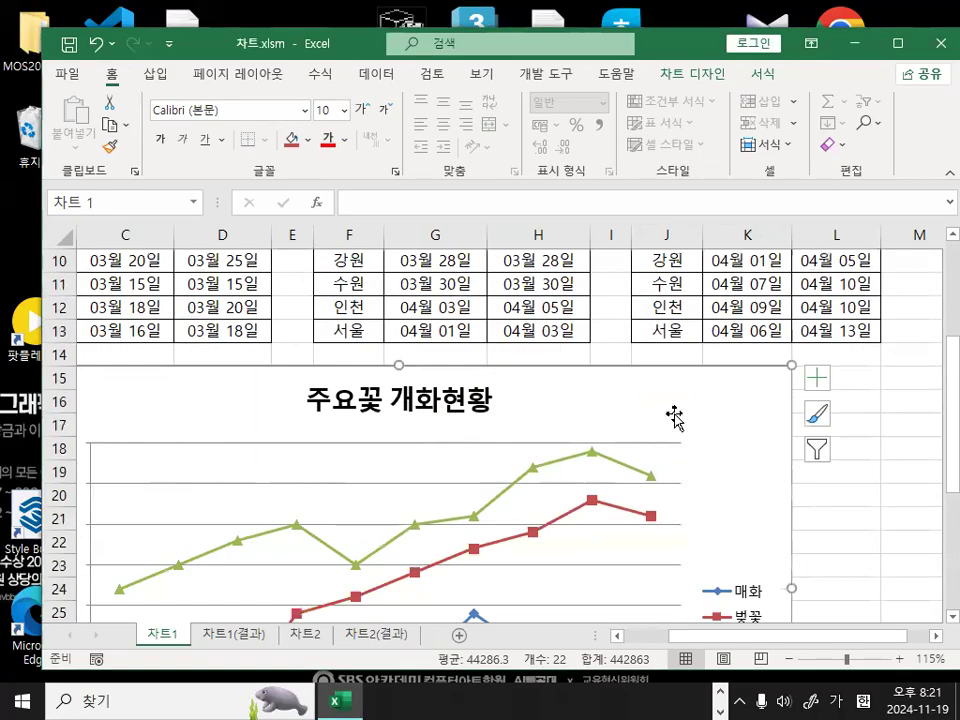
pyautogui.moveTo(818, 636); pyautogui.dragTo(776, 637)
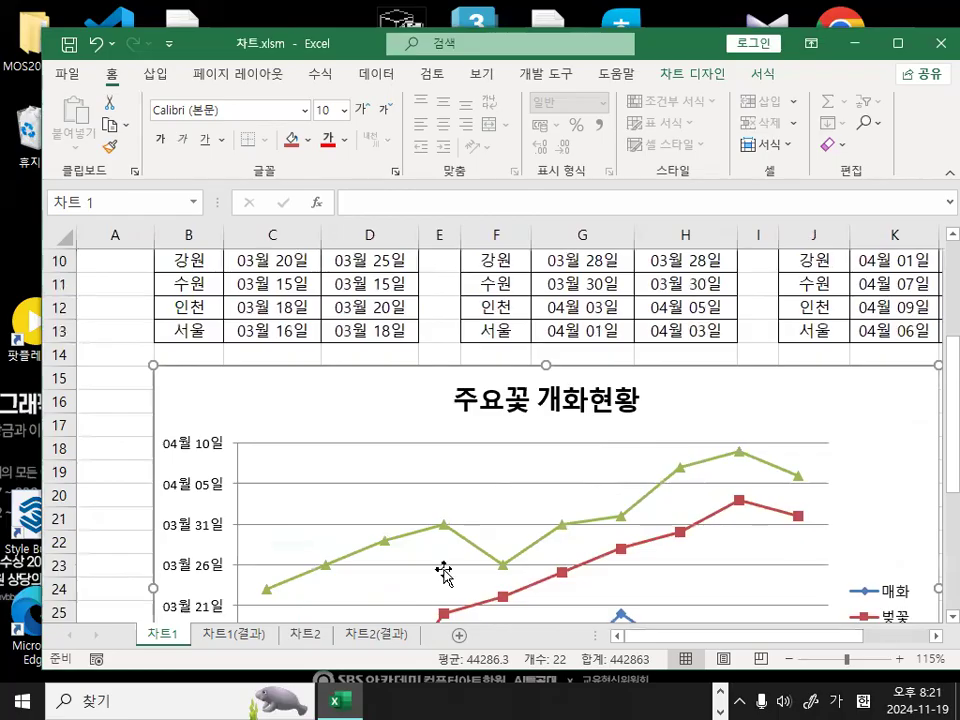
pyautogui.scroll(3, 443, 572)
pyautogui.moveTo(183, 330); pyautogui.dragTo(264, 546)
pyautogui.moveTo(510, 341); pyautogui.dragTo(611, 544)
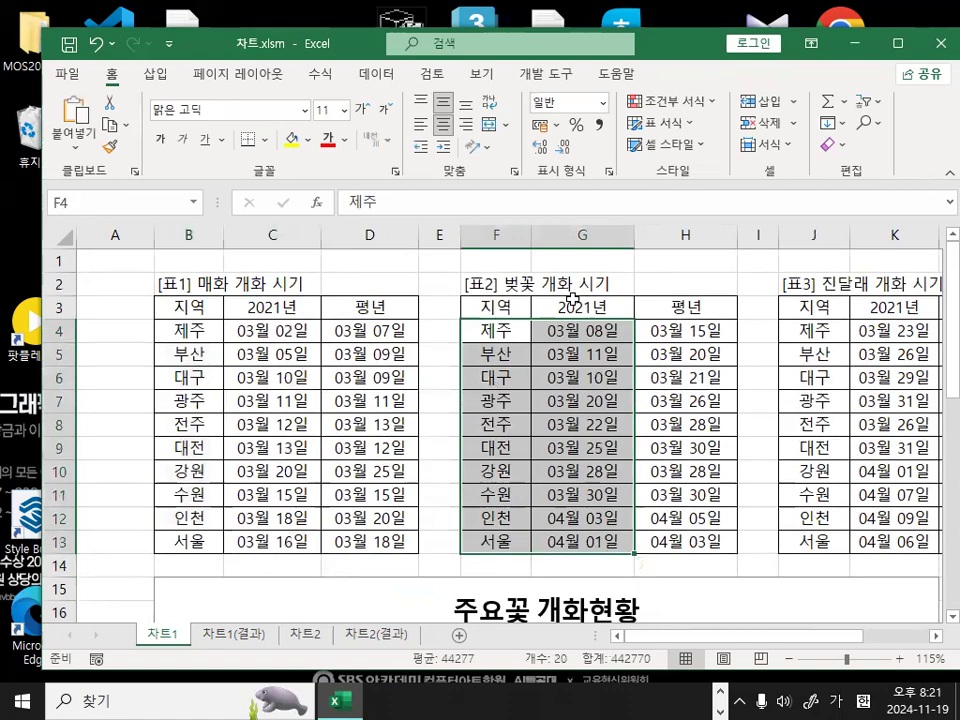
pyautogui.scroll(-5, 585, 368)
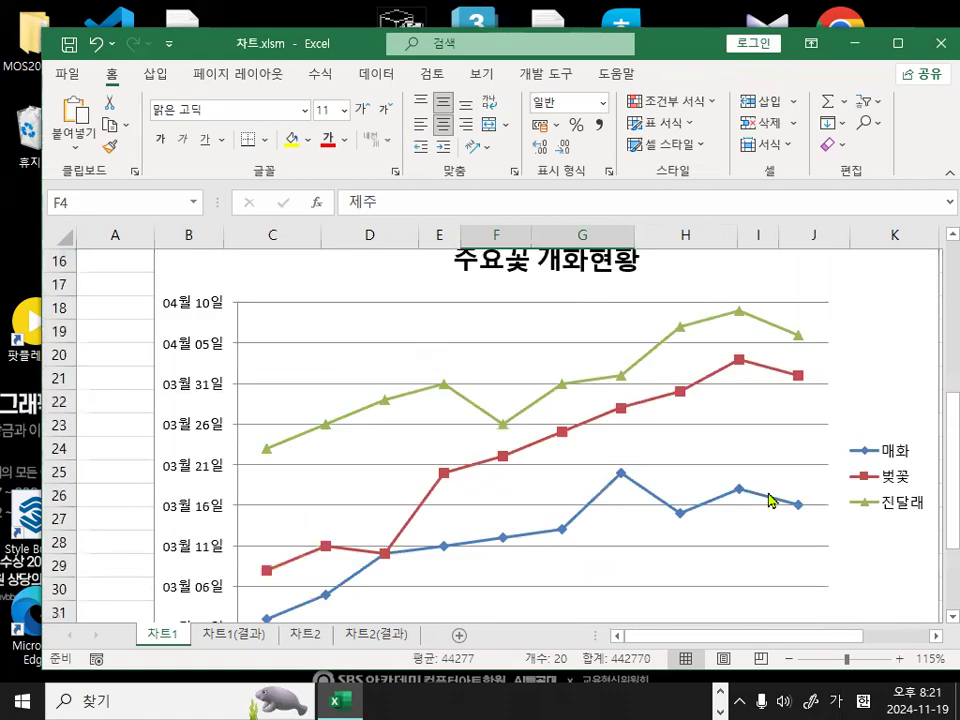
pyautogui.moveTo(858, 398); pyautogui.dragTo(865, 439)
pyautogui.moveTo(859, 501); pyautogui.dragTo(864, 483)
pyautogui.press('Escape')
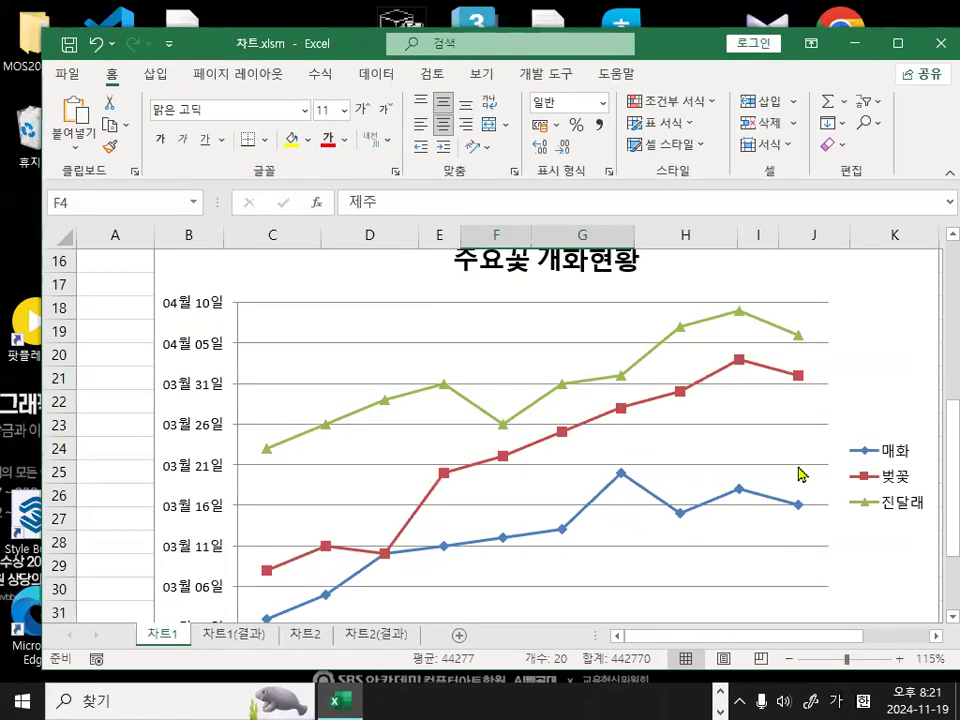
# Open the chart's data source settings again, look over the legend series and horizontal axis labels, and accept them
pyautogui.scroll(4, 800, 474)
pyautogui.click(868, 549)
pyautogui.rightClick(868, 549)
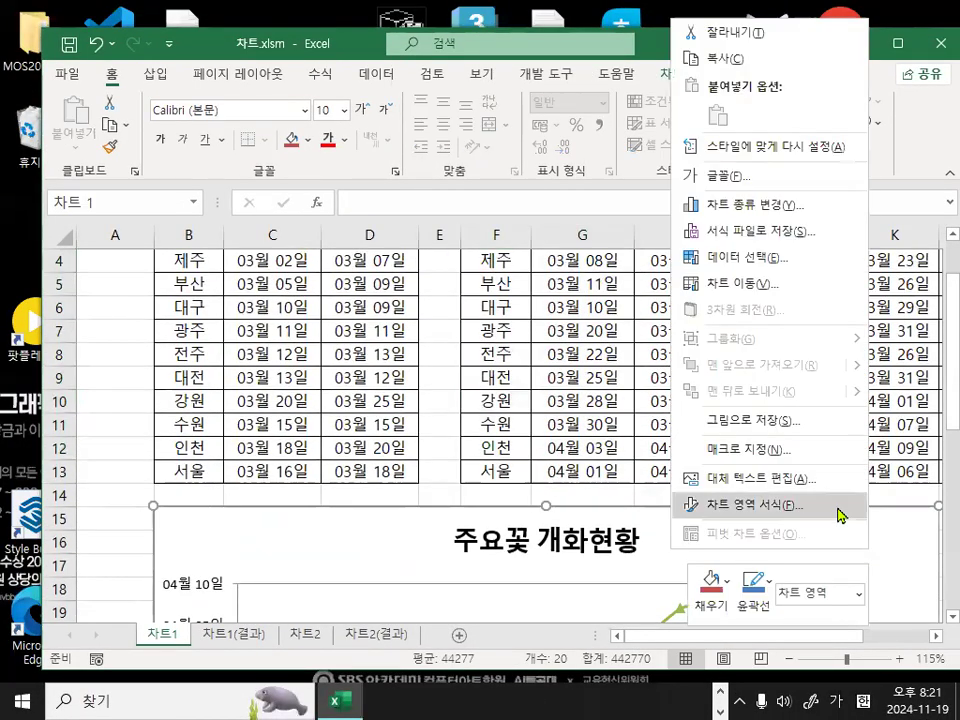
pyautogui.click(745, 258)
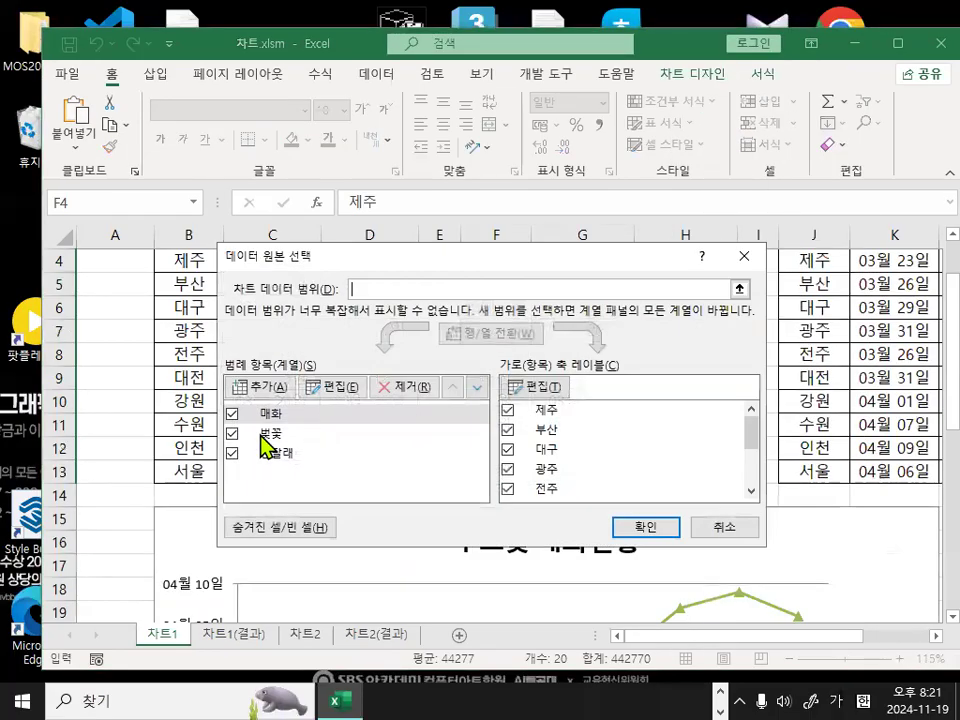
pyautogui.hotkey('ctrl', '1')
pyautogui.moveTo(390, 352)
pyautogui.mouseDown()
pyautogui.moveTo(218, 378)
pyautogui.moveTo(408, 345)
pyautogui.mouseUp()
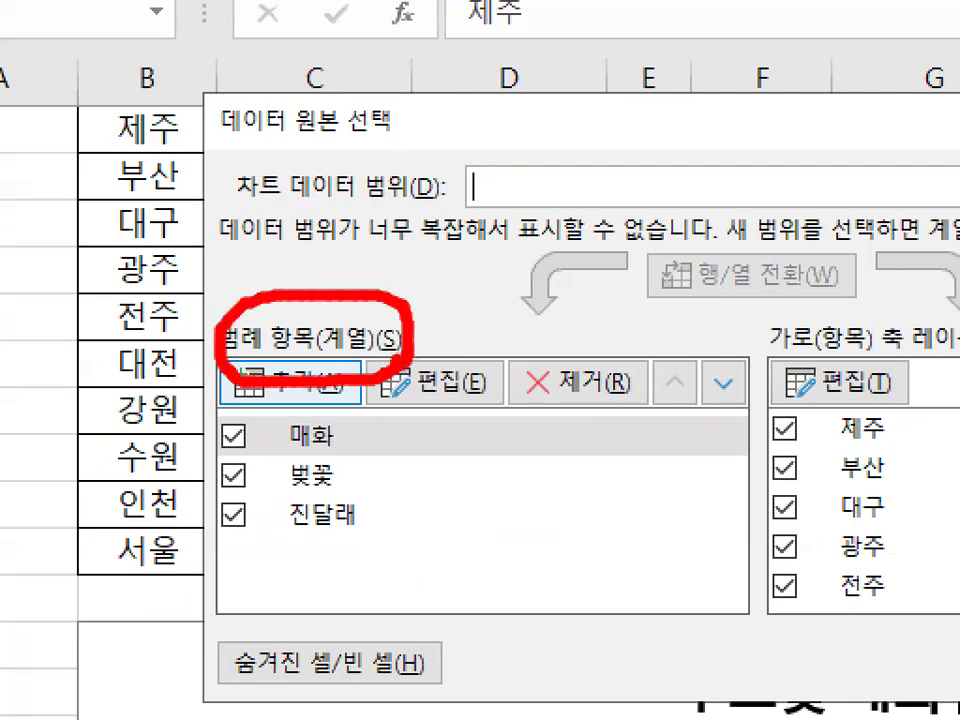
pyautogui.moveTo(913, 367)
pyautogui.mouseDown()
pyautogui.moveTo(867, 376)
pyautogui.moveTo(926, 345)
pyautogui.mouseUp()
pyautogui.moveTo(806, 370)
pyautogui.mouseDown()
pyautogui.moveTo(821, 394)
pyautogui.moveTo(868, 331)
pyautogui.mouseUp()
pyautogui.press('Escape')
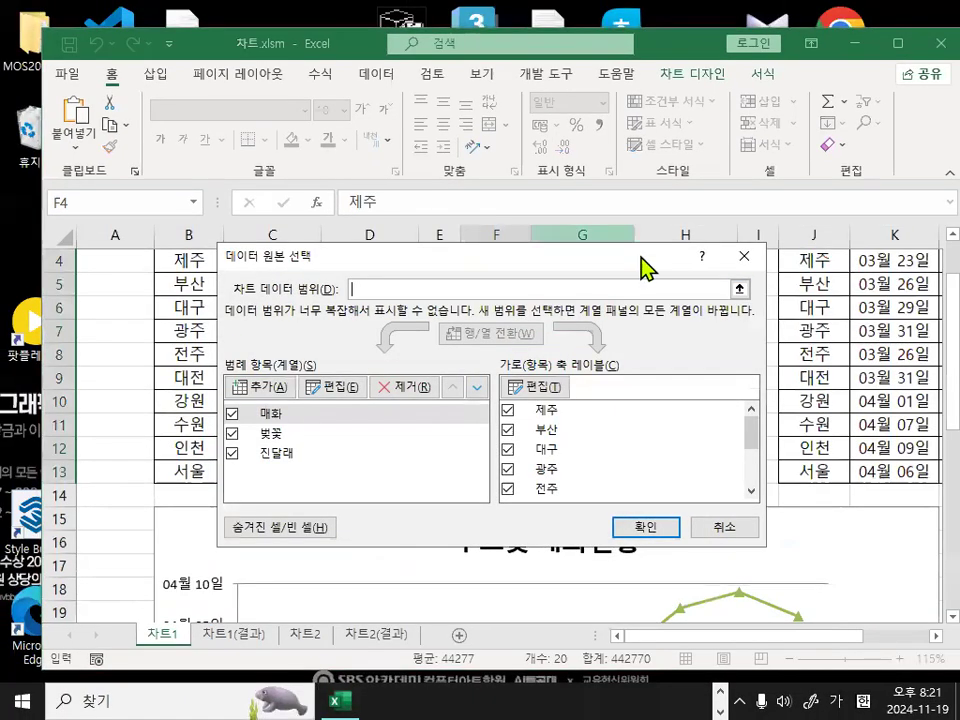
pyautogui.click(642, 527)
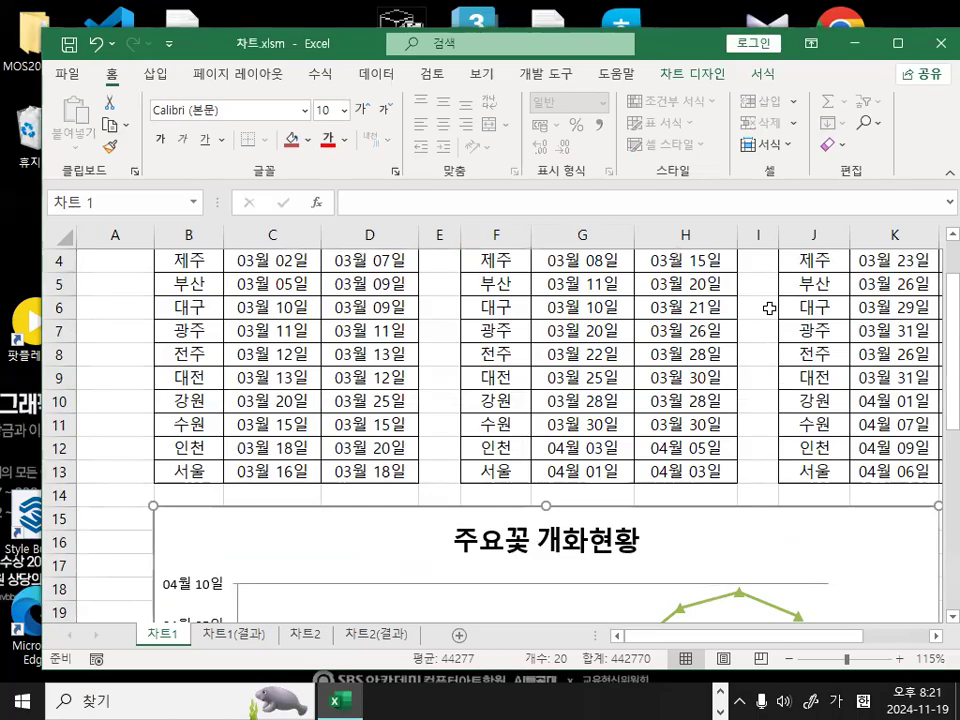
# Locate 매화 in the chart legend, select its line series, and look at the option for changing the series chart type
pyautogui.scroll(-3, 811, 543)
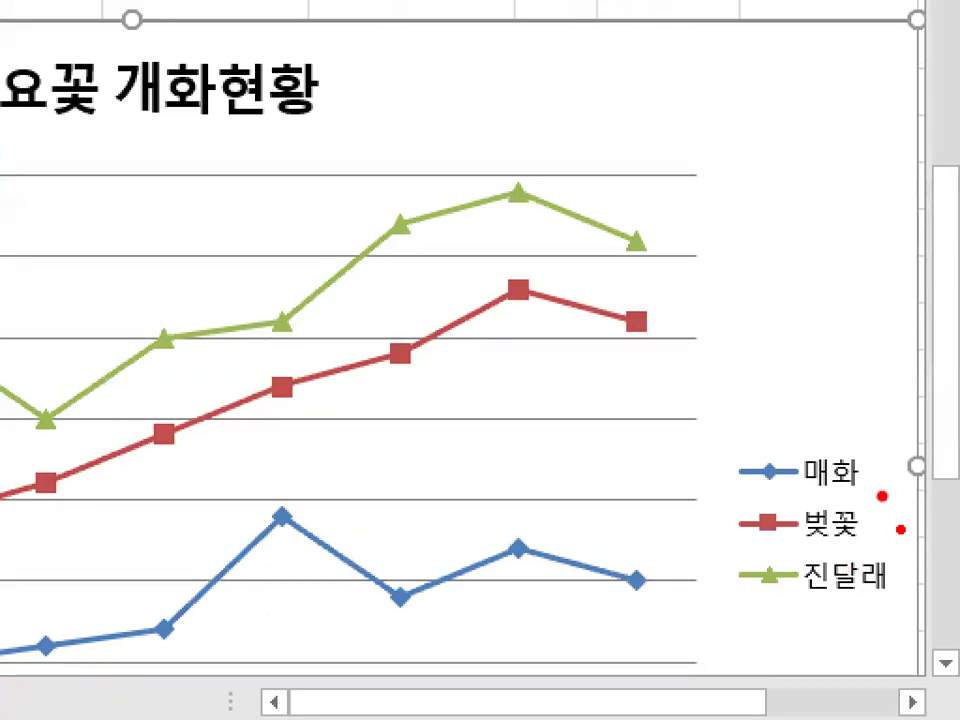
pyautogui.moveTo(780, 433)
pyautogui.mouseDown()
pyautogui.moveTo(800, 512)
pyautogui.moveTo(885, 492)
pyautogui.mouseUp()
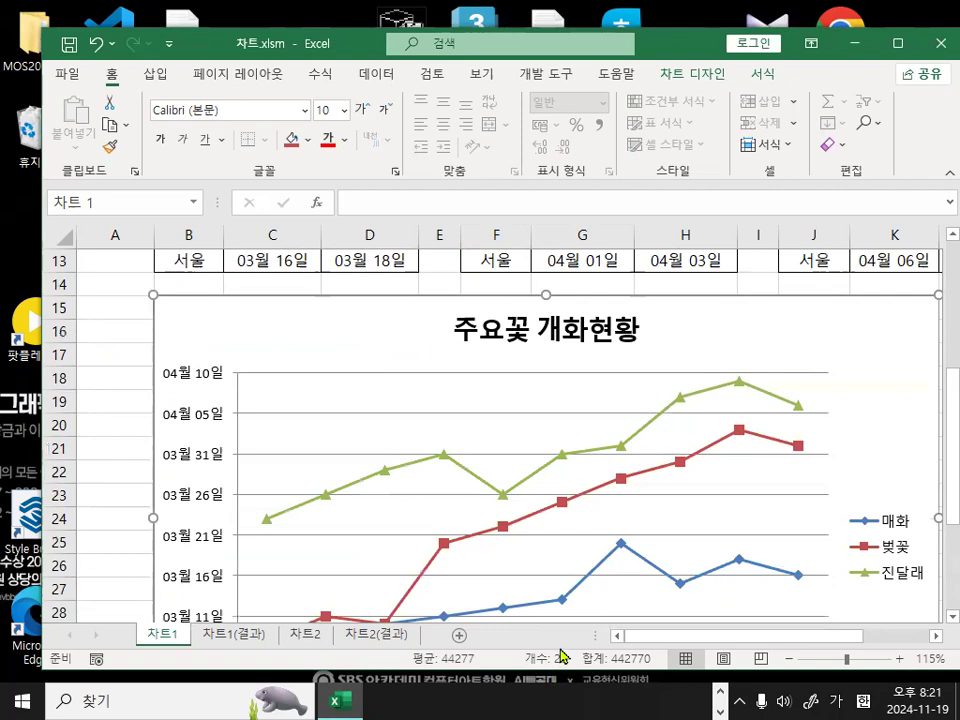
pyautogui.scroll(-3, 555, 480)
pyautogui.moveTo(579, 380)
pyautogui.mouseDown()
pyautogui.moveTo(493, 410)
pyautogui.moveTo(597, 374)
pyautogui.mouseUp()
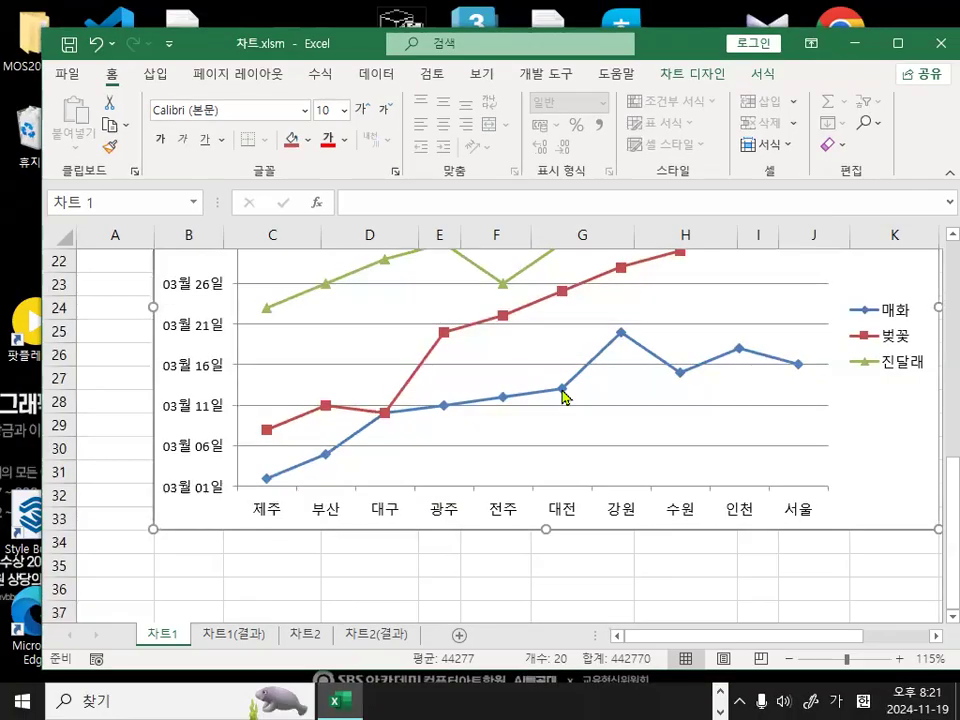
pyautogui.click(563, 397)
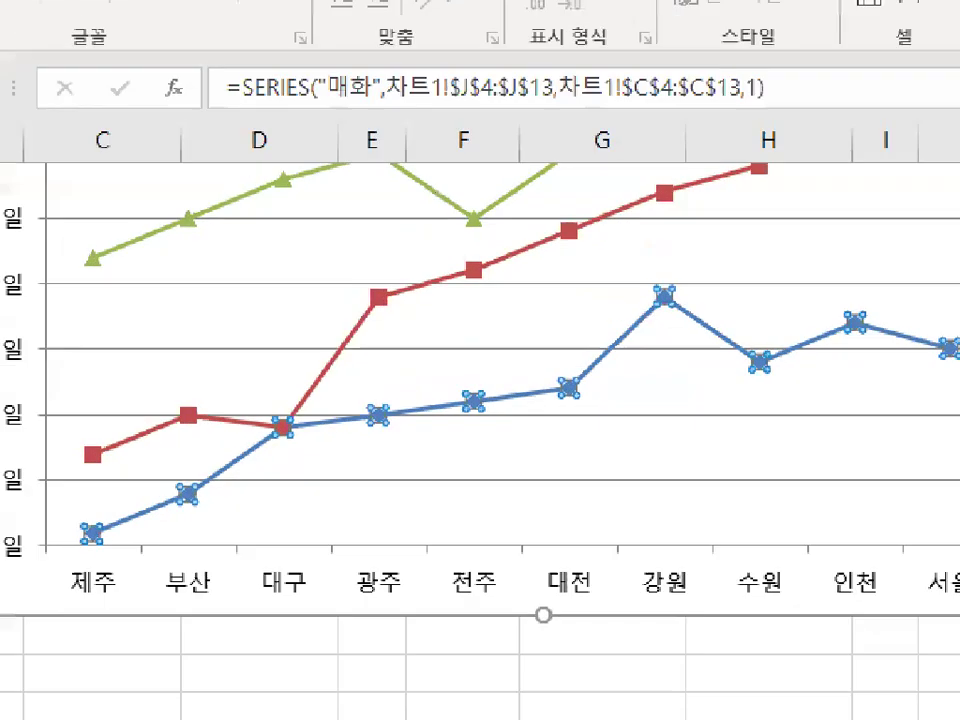
pyautogui.moveTo(620, 390)
pyautogui.mouseDown()
pyautogui.moveTo(484, 396)
pyautogui.moveTo(622, 386)
pyautogui.mouseUp()
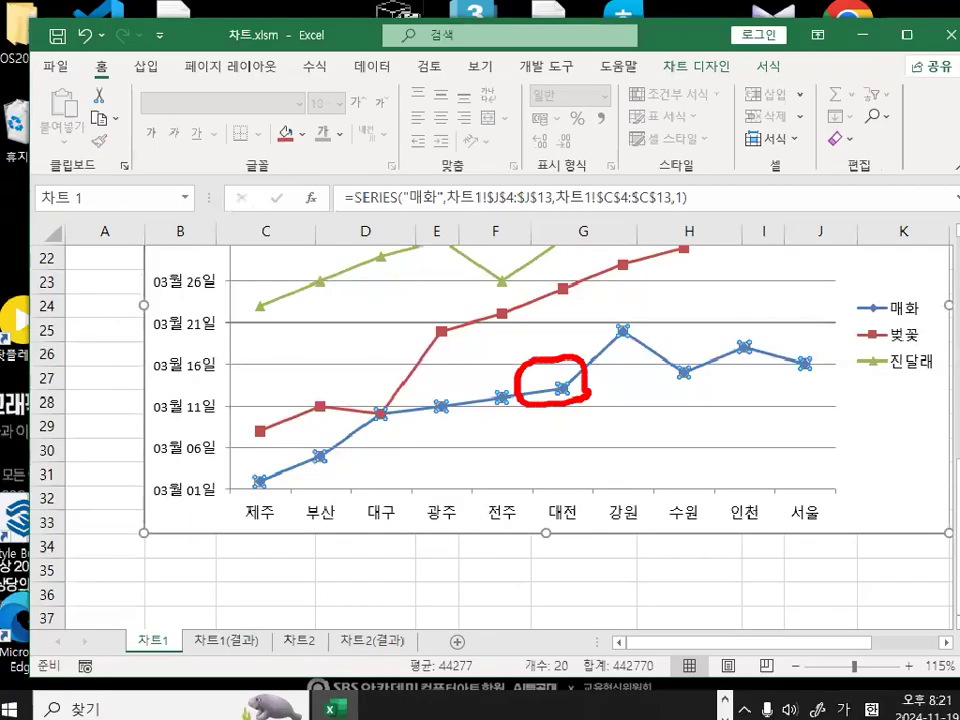
pyautogui.rightClick(563, 397)
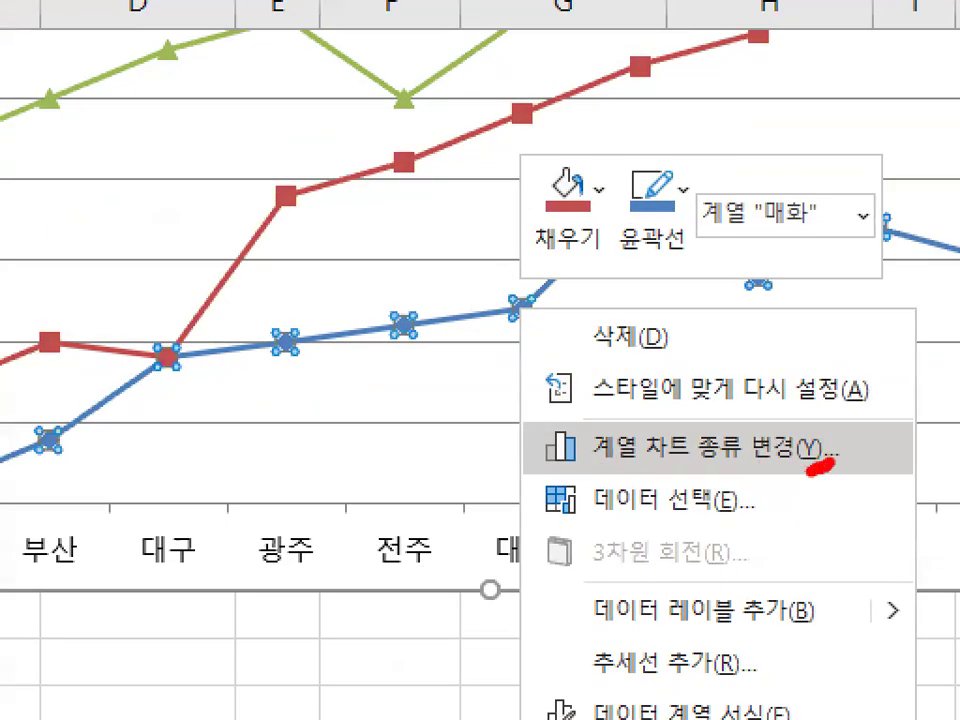
pyautogui.moveTo(808, 471)
pyautogui.mouseDown()
pyautogui.moveTo(521, 476)
pyautogui.moveTo(795, 407)
pyautogui.mouseUp()
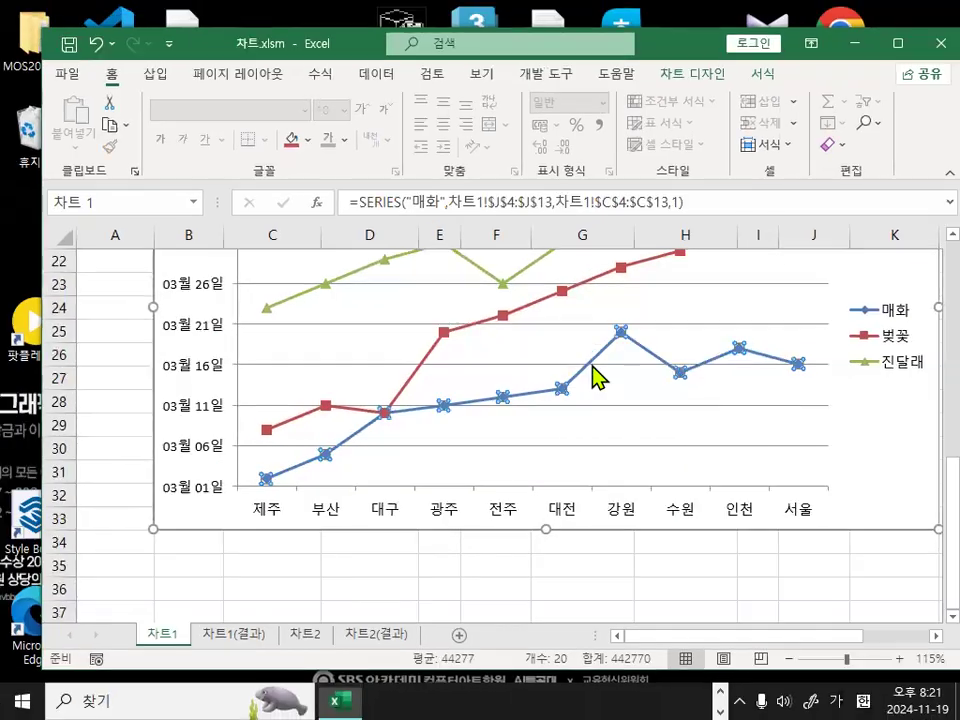
# Open the 계열 차트 종류 변경 settings for the 매화 series and review each series' chart type
pyautogui.rightClick(562, 390)
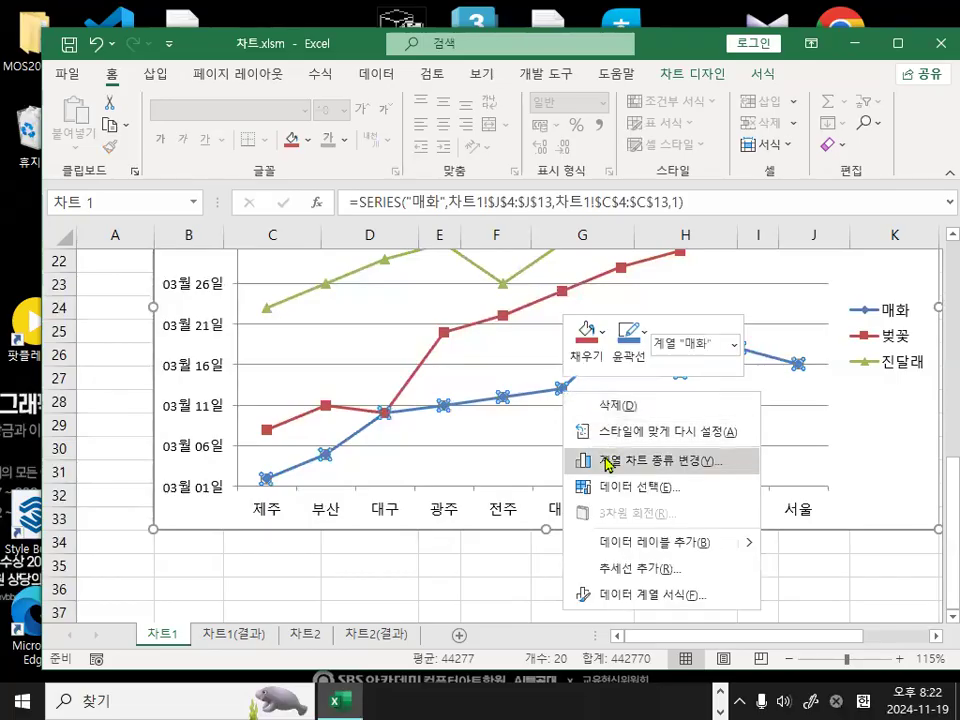
pyautogui.click(610, 460)
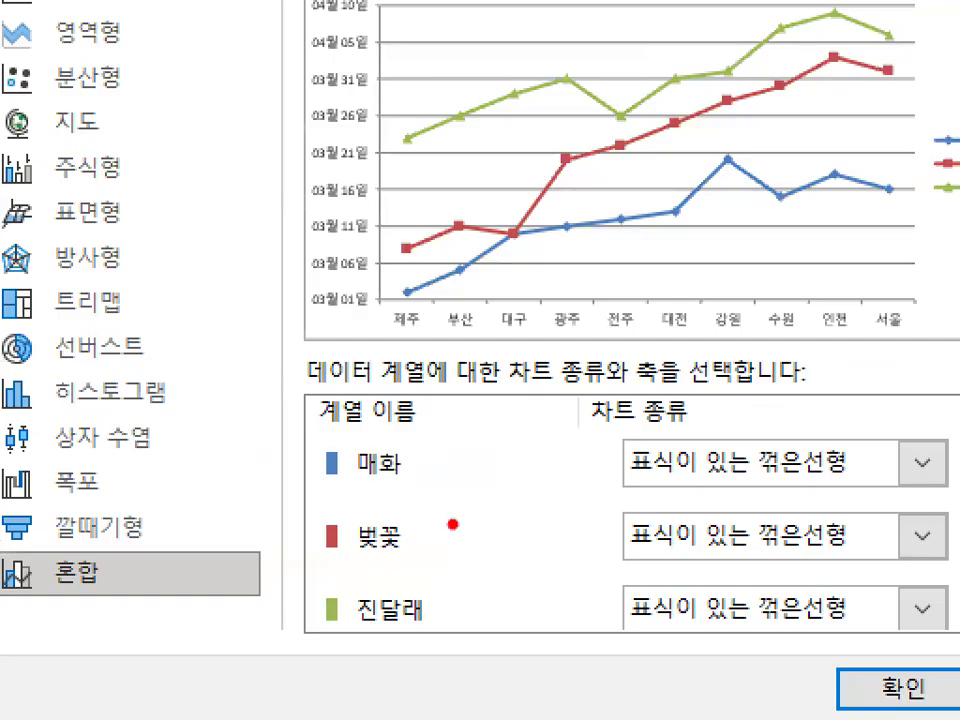
pyautogui.moveTo(454, 555)
pyautogui.mouseDown()
pyautogui.moveTo(398, 576)
pyautogui.moveTo(404, 470)
pyautogui.moveTo(459, 578)
pyautogui.mouseUp()
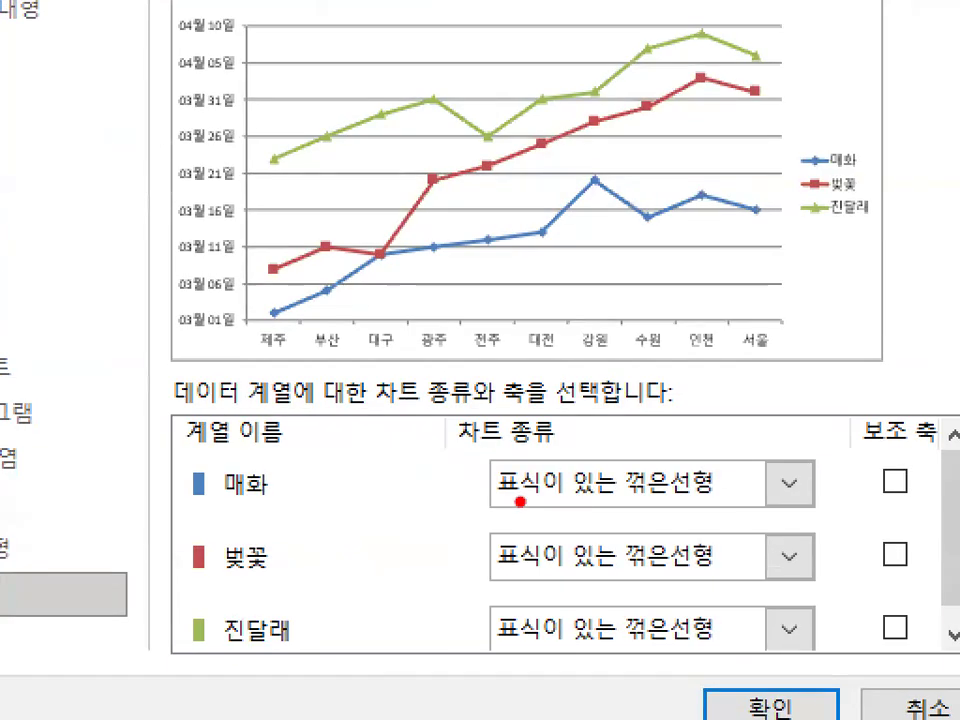
pyautogui.moveTo(484, 497); pyautogui.dragTo(707, 500)
pyautogui.moveTo(853, 497)
pyautogui.mouseDown()
pyautogui.moveTo(790, 465)
pyautogui.moveTo(815, 478)
pyautogui.mouseUp()
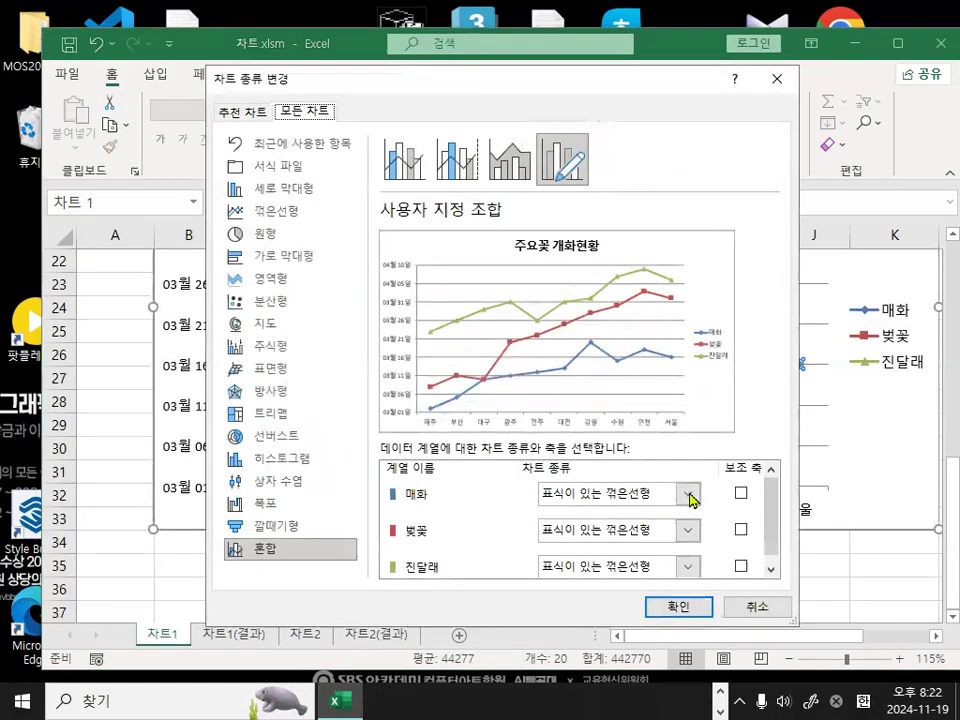
# Browse the chart types offered for the 매화 series and locate 영역형 in the area group
pyautogui.click(689, 495)
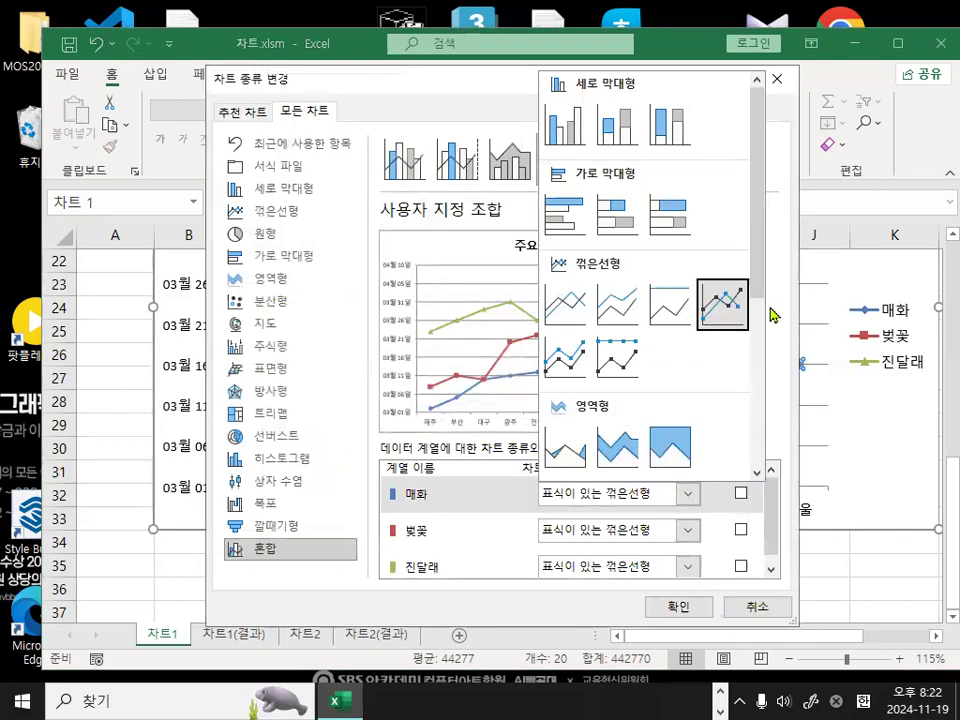
pyautogui.moveTo(761, 289); pyautogui.dragTo(761, 364)
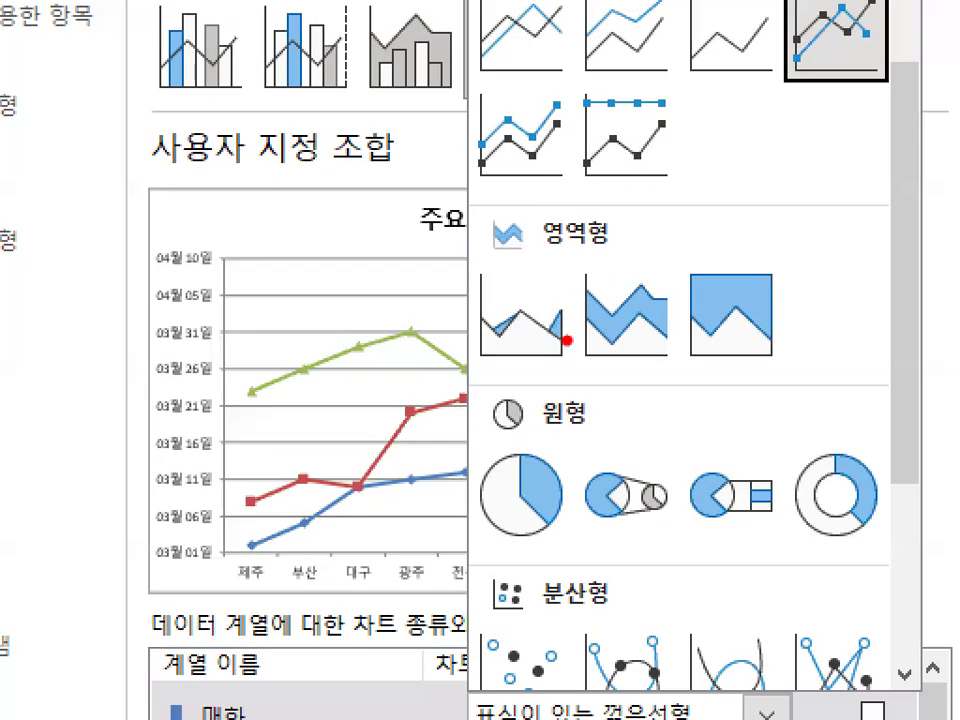
pyautogui.moveTo(567, 340)
pyautogui.mouseDown()
pyautogui.moveTo(457, 364)
pyautogui.moveTo(584, 230)
pyautogui.moveTo(585, 350)
pyautogui.mouseUp()
pyautogui.press('Escape')
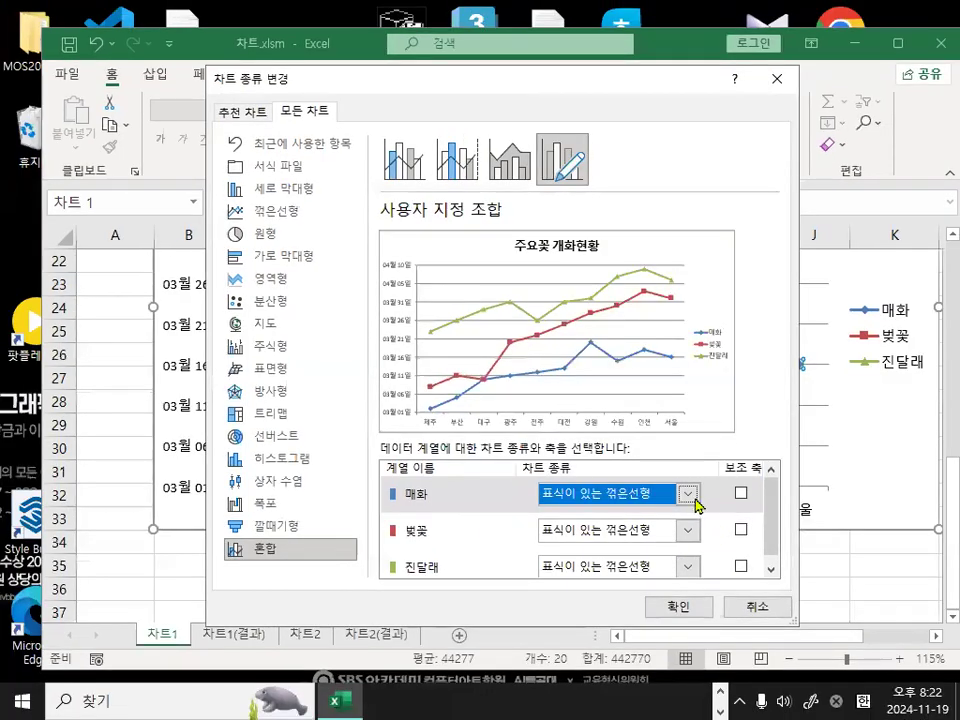
pyautogui.click(688, 494)
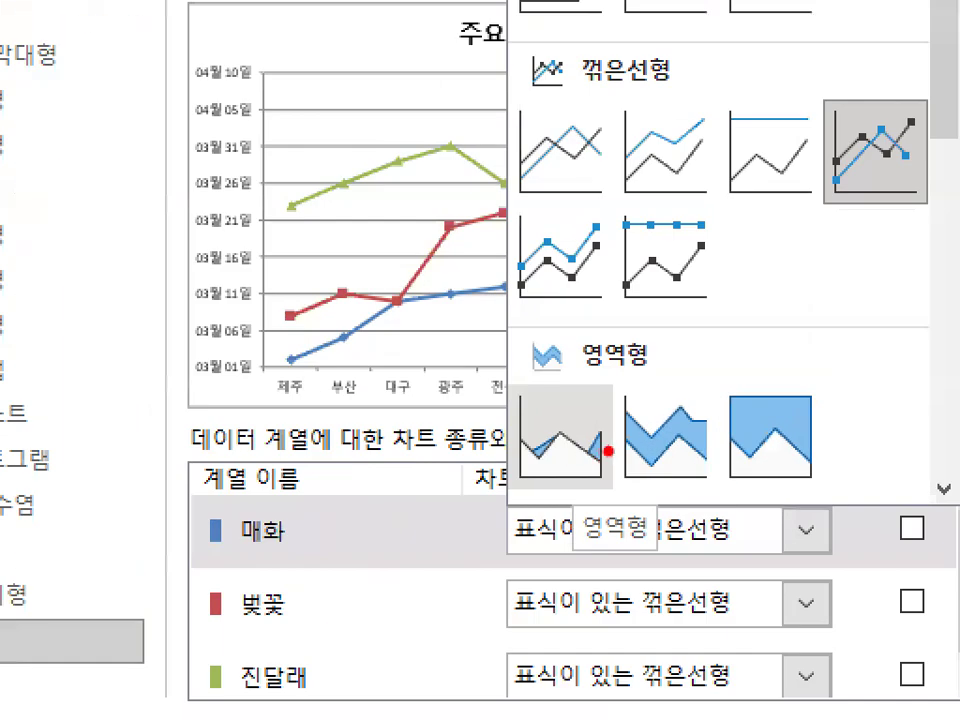
pyautogui.moveTo(608, 451)
pyautogui.mouseDown()
pyautogui.moveTo(522, 455)
pyautogui.moveTo(617, 411)
pyautogui.moveTo(605, 465)
pyautogui.mouseUp()
pyautogui.press('Escape')
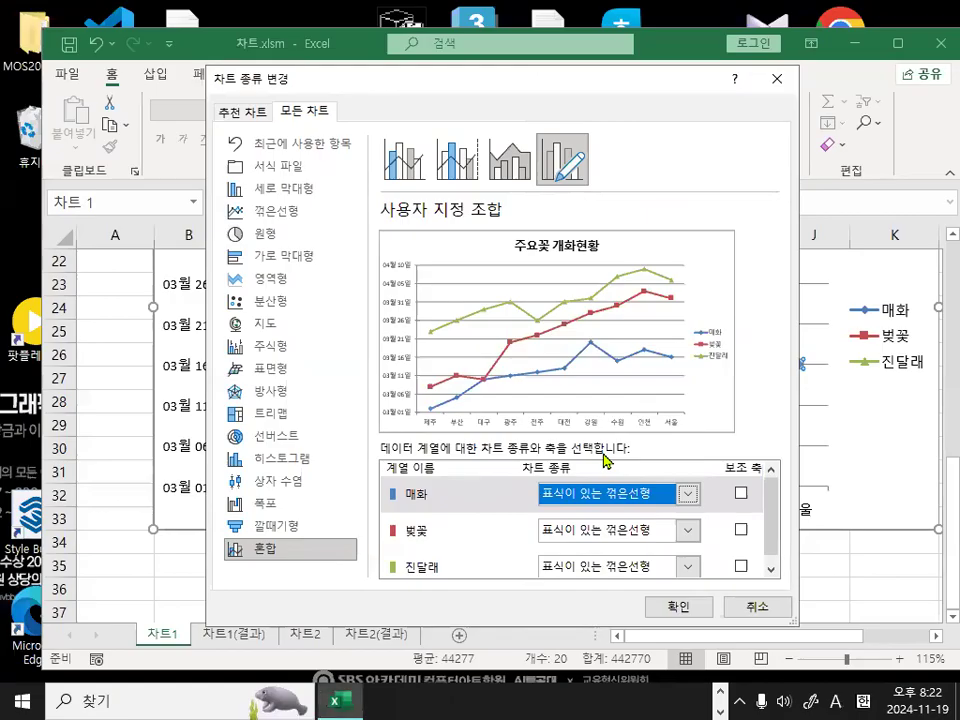
# Compare the plain 영역형 type with the stacked and 100% 기준 누적 영역형 variants for the 매화 series
pyautogui.click(688, 495)
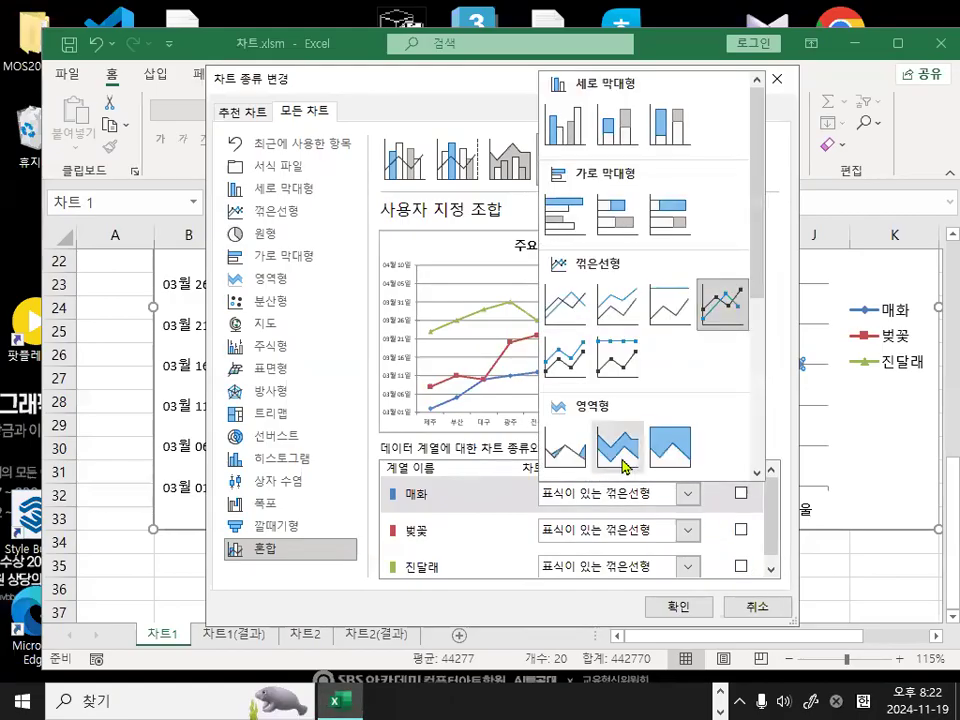
pyautogui.hotkey('ctrl', '1')
pyautogui.click(645, 499)
pyautogui.moveTo(737, 554)
pyautogui.mouseDown()
pyautogui.moveTo(628, 555)
pyautogui.moveTo(738, 538)
pyautogui.mouseUp()
pyautogui.press('Escape')
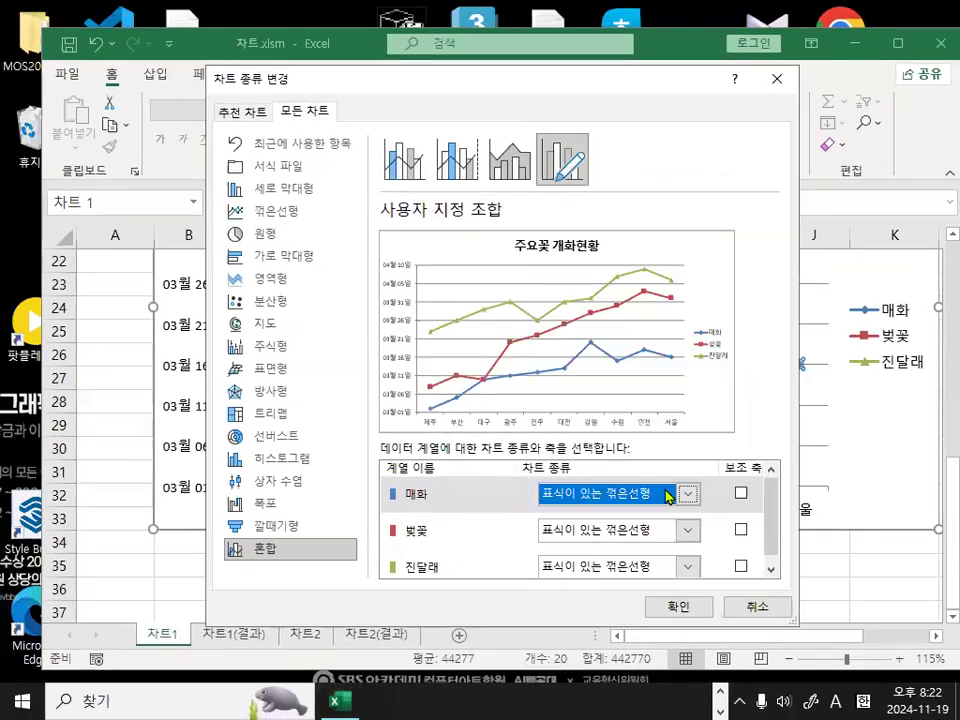
pyautogui.click(688, 495)
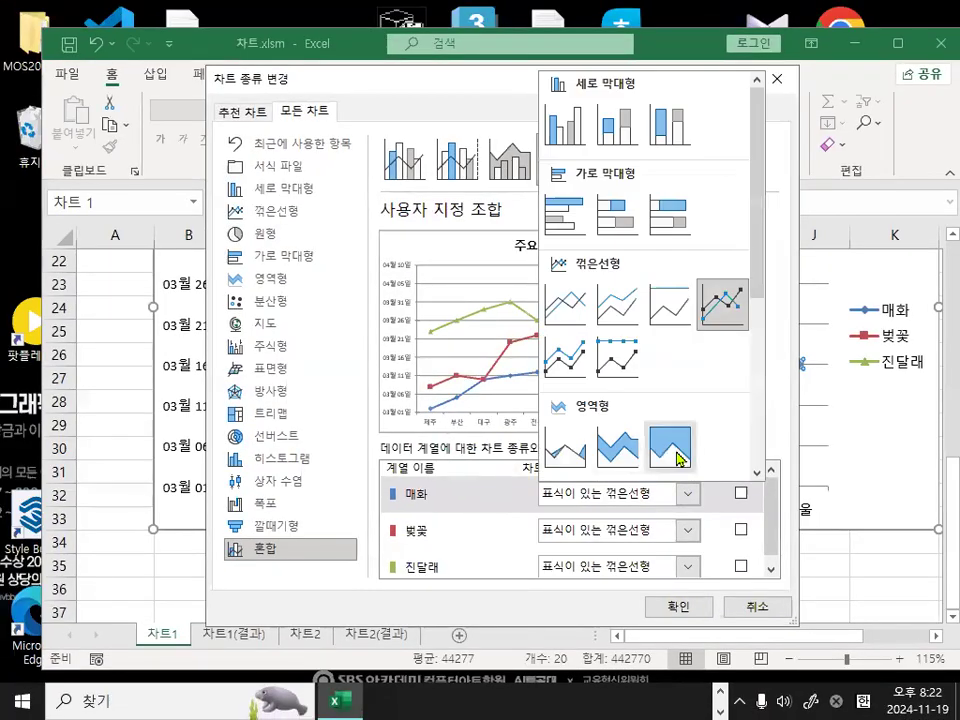
pyautogui.hotkey('ctrl', '1')
pyautogui.click(676, 470)
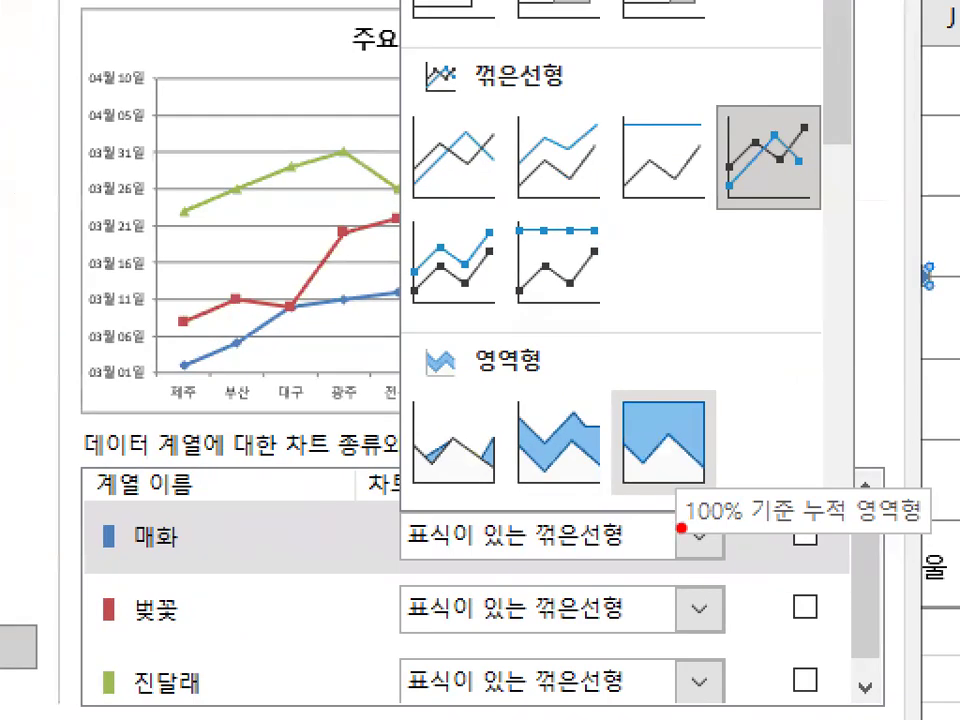
pyautogui.moveTo(695, 530)
pyautogui.mouseDown()
pyautogui.moveTo(774, 527)
pyautogui.moveTo(680, 527)
pyautogui.mouseUp()
pyautogui.moveTo(787, 512)
pyautogui.mouseDown()
pyautogui.moveTo(722, 532)
pyautogui.moveTo(771, 502)
pyautogui.mouseUp()
pyautogui.moveTo(560, 440)
pyautogui.mouseDown()
pyautogui.moveTo(515, 475)
pyautogui.moveTo(540, 425)
pyautogui.mouseUp()
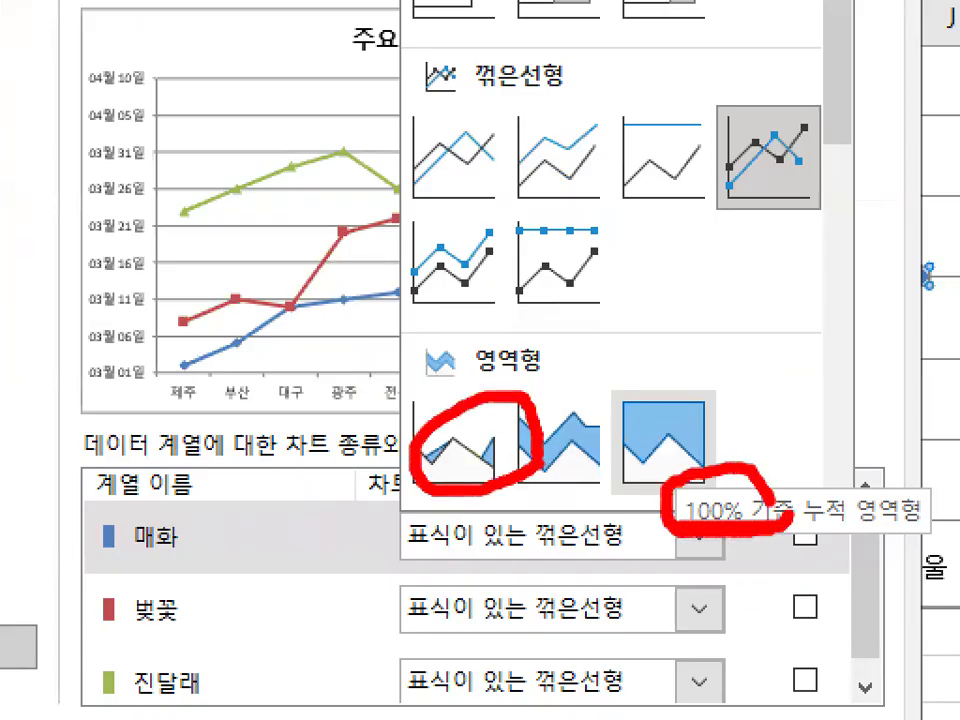
pyautogui.press('Escape')
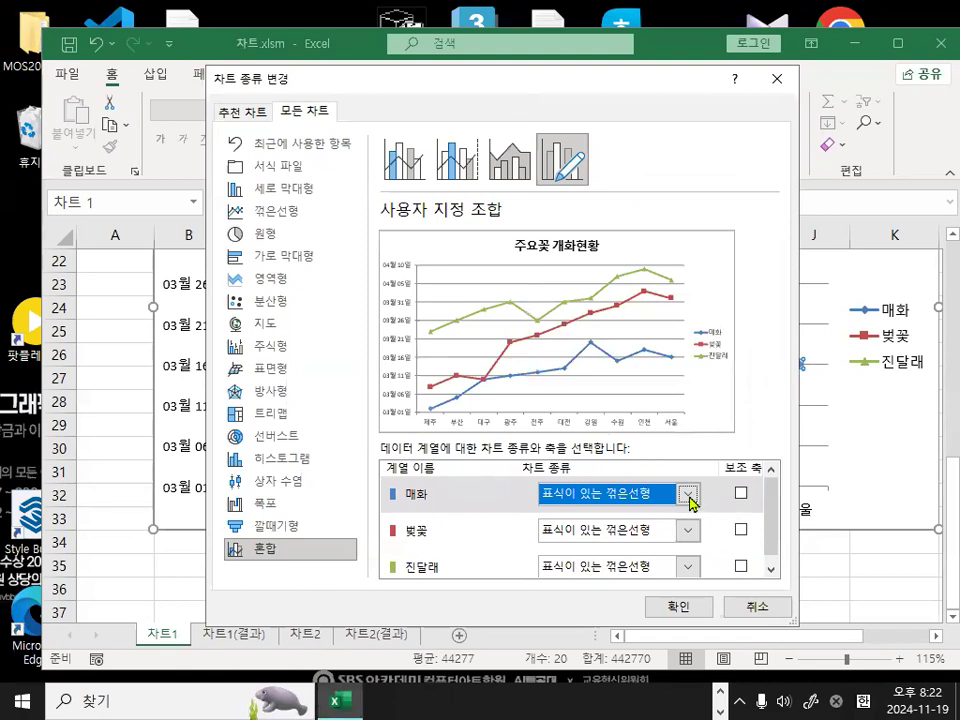
# Change the 매화 series' chart type to 영역형 and apply it to the chart
pyautogui.click(690, 500)
pyautogui.click(561, 445)
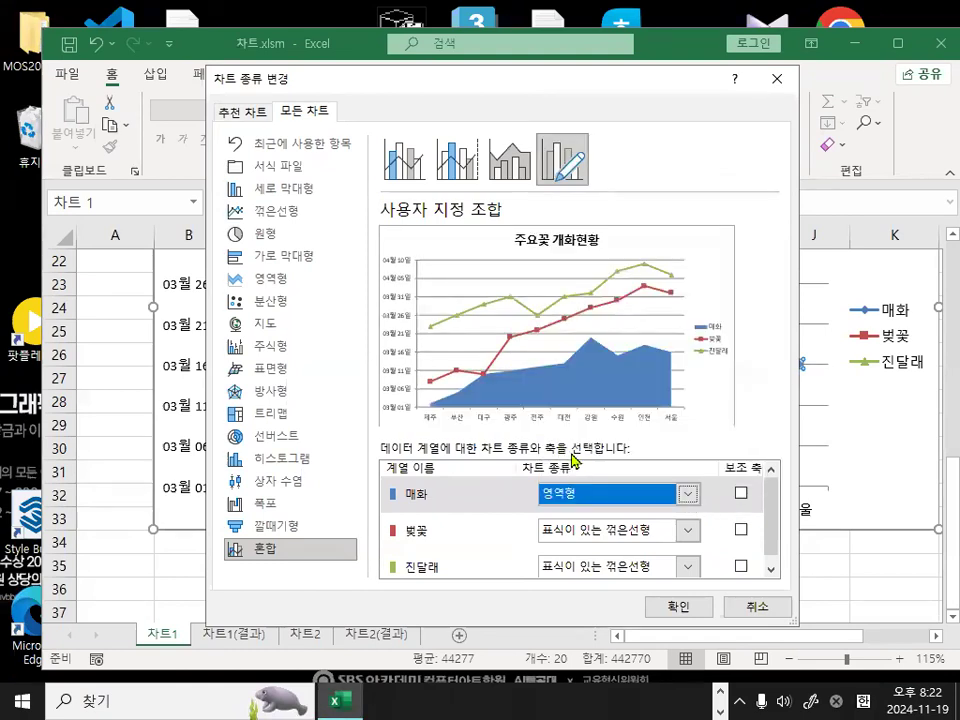
pyautogui.click(678, 606)
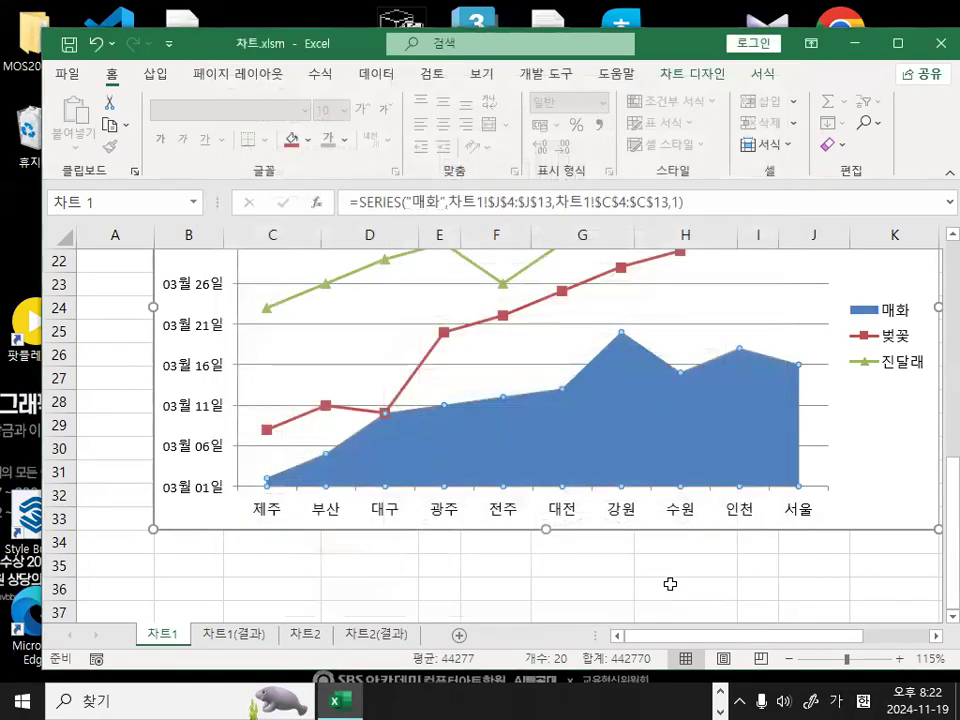
# Inspect the 매화 area in the chart and select it as a data series
pyautogui.click(905, 456)
pyautogui.hotkey('ctrl', '1')
pyautogui.moveTo(852, 408)
pyautogui.mouseDown()
pyautogui.moveTo(851, 450)
pyautogui.moveTo(707, 410)
pyautogui.mouseUp()
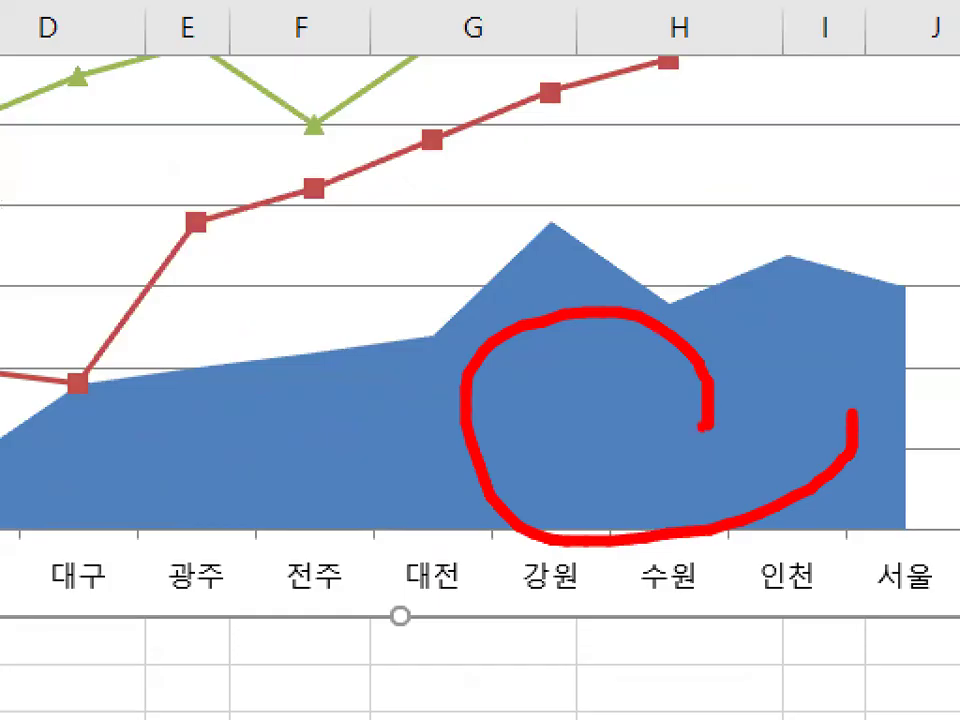
pyautogui.press('Escape')
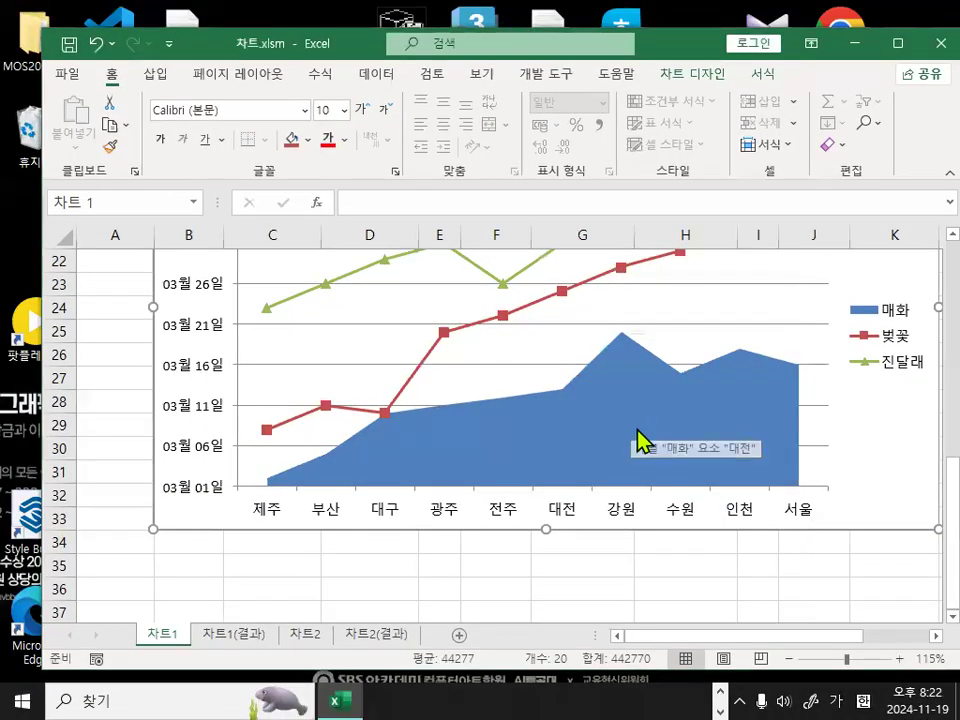
pyautogui.click(640, 440)
pyautogui.hotkey('ctrl', '1')
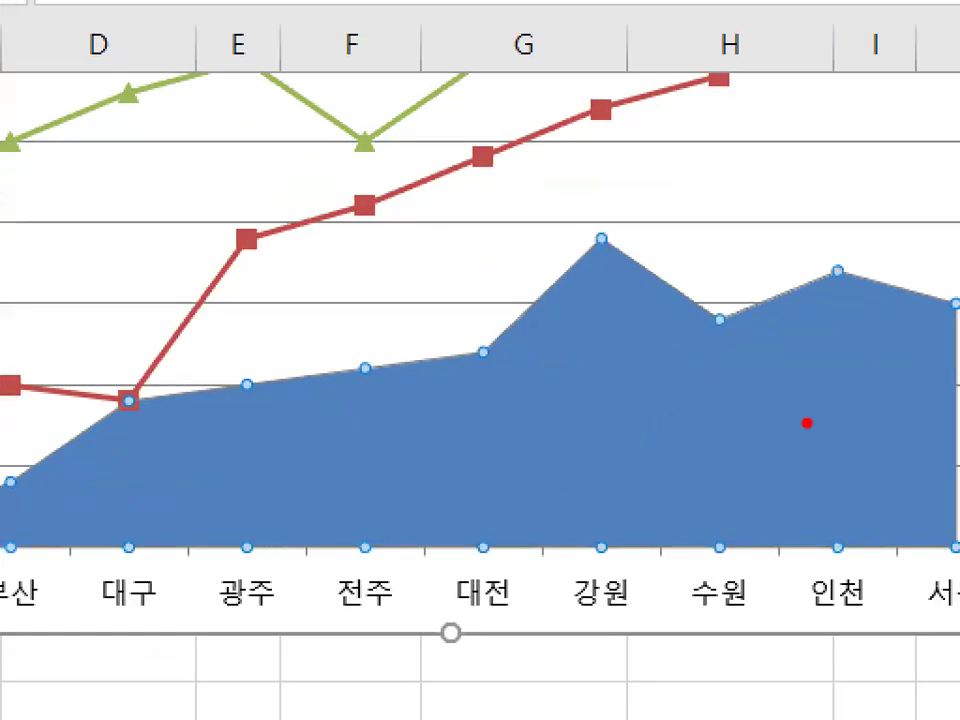
pyautogui.moveTo(807, 430); pyautogui.dragTo(788, 440)
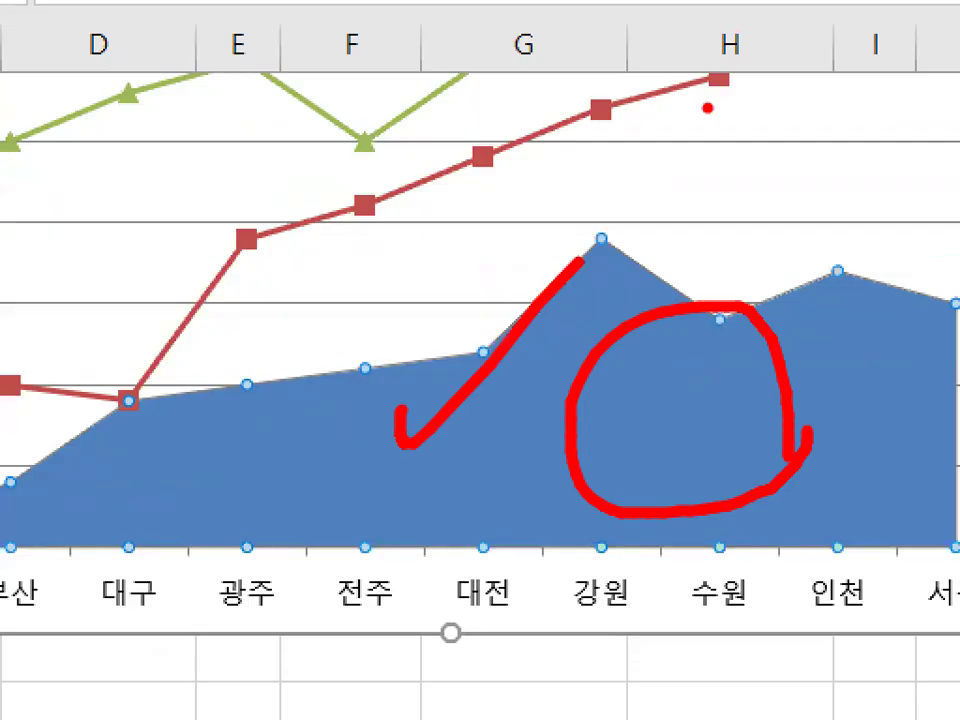
pyautogui.press('Escape')
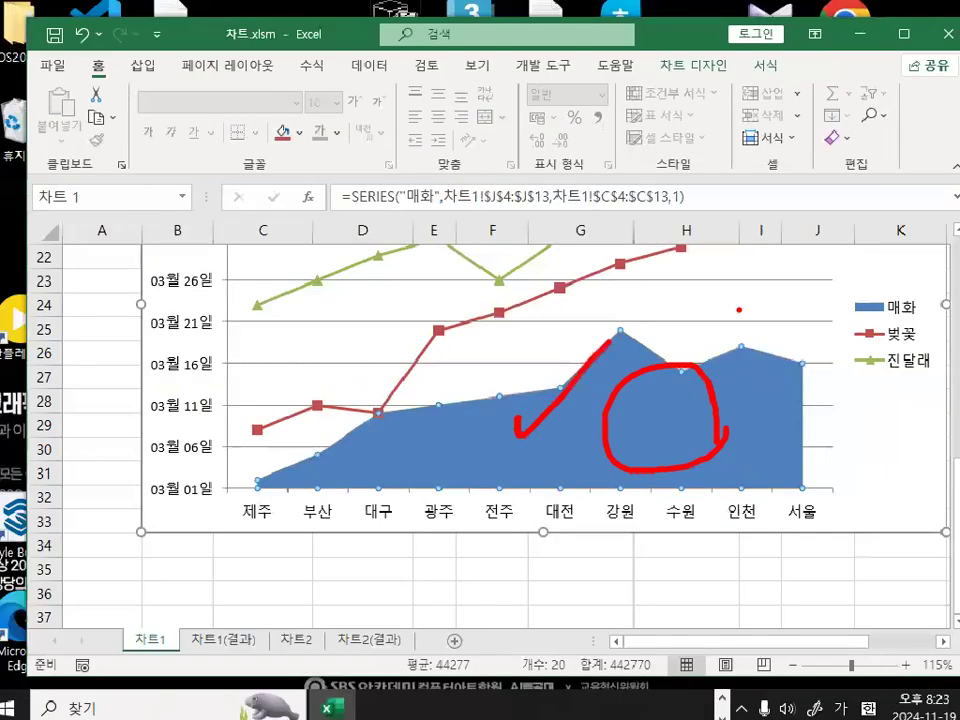
pyautogui.hotkey('ctrl', '1')
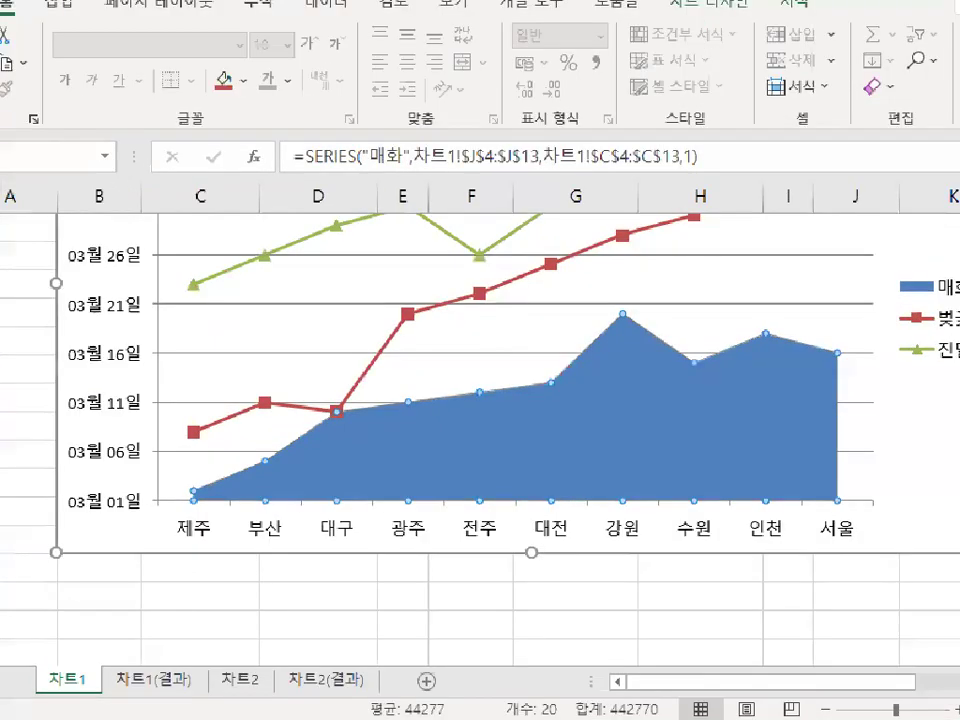
pyautogui.moveTo(618, 397); pyautogui.dragTo(684, 349)
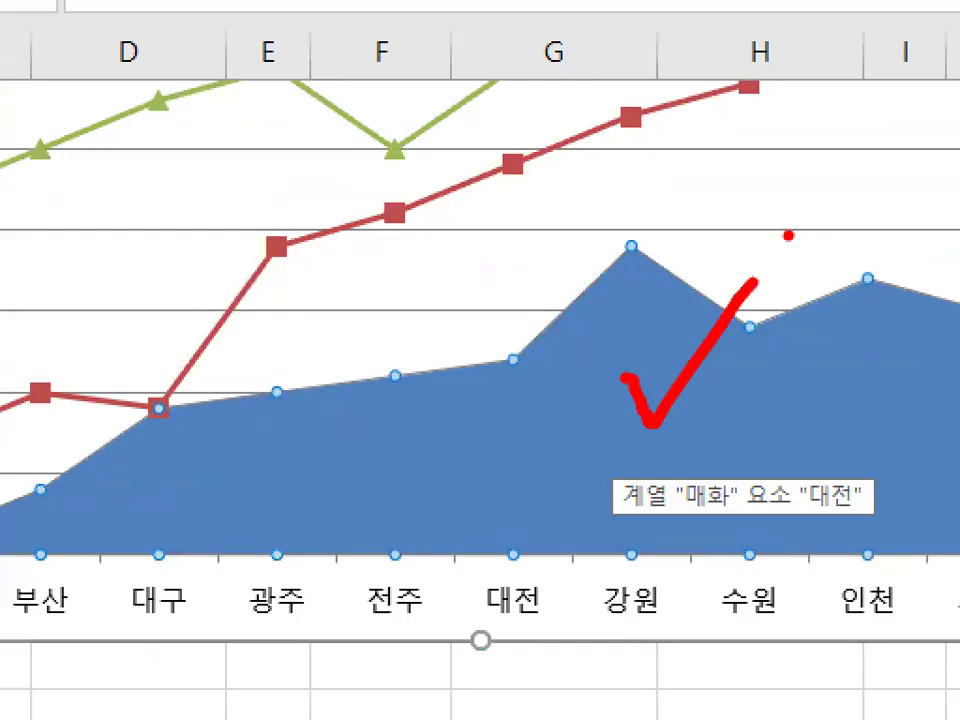
pyautogui.press('Escape')
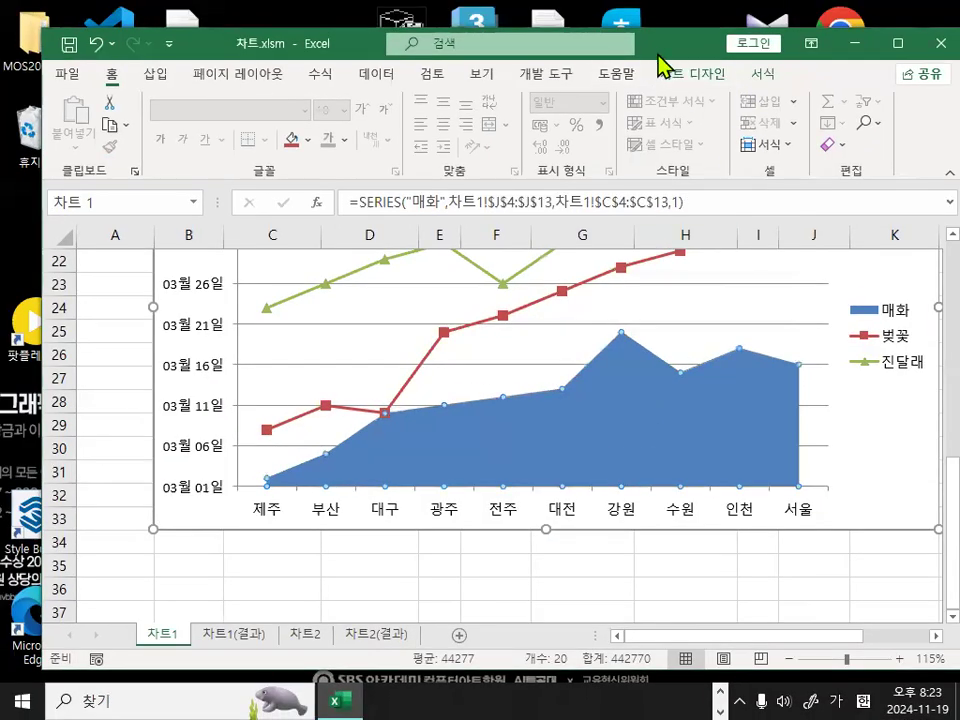
pyautogui.hotkey('ctrl', '1')
pyautogui.moveTo(792, 133)
pyautogui.mouseDown()
pyautogui.moveTo(785, 176)
pyautogui.moveTo(790, 122)
pyautogui.moveTo(828, 152)
pyautogui.mouseUp()
pyautogui.moveTo(748, 128); pyautogui.dragTo(857, 11)
pyautogui.press('Escape')
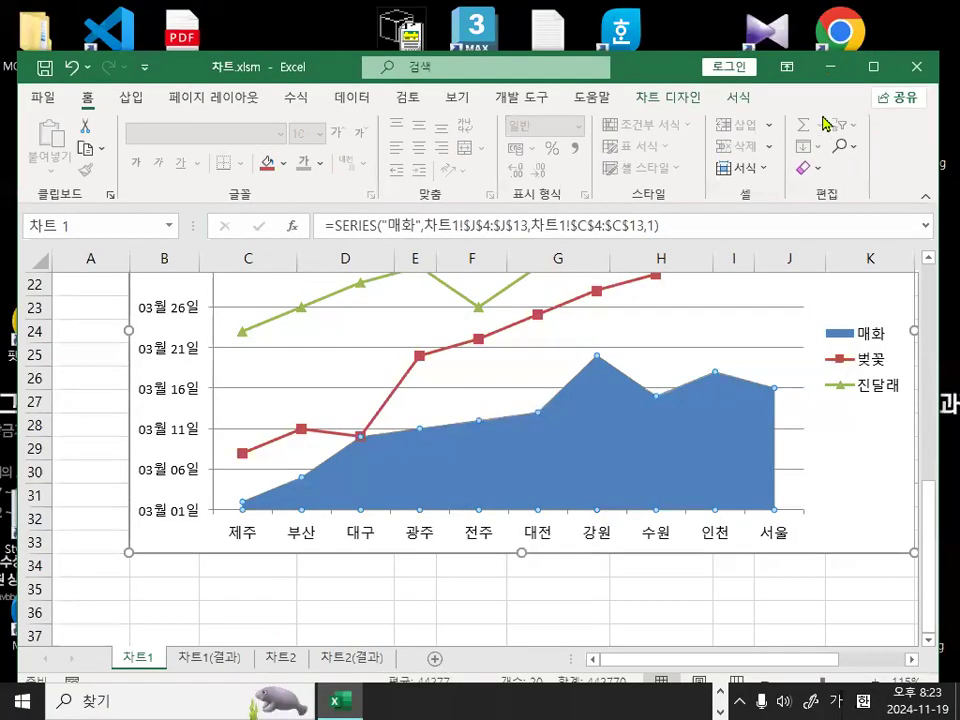
# Apply the light orange gradient shape style with an orange outline to the 매화 area series
pyautogui.click(740, 98)
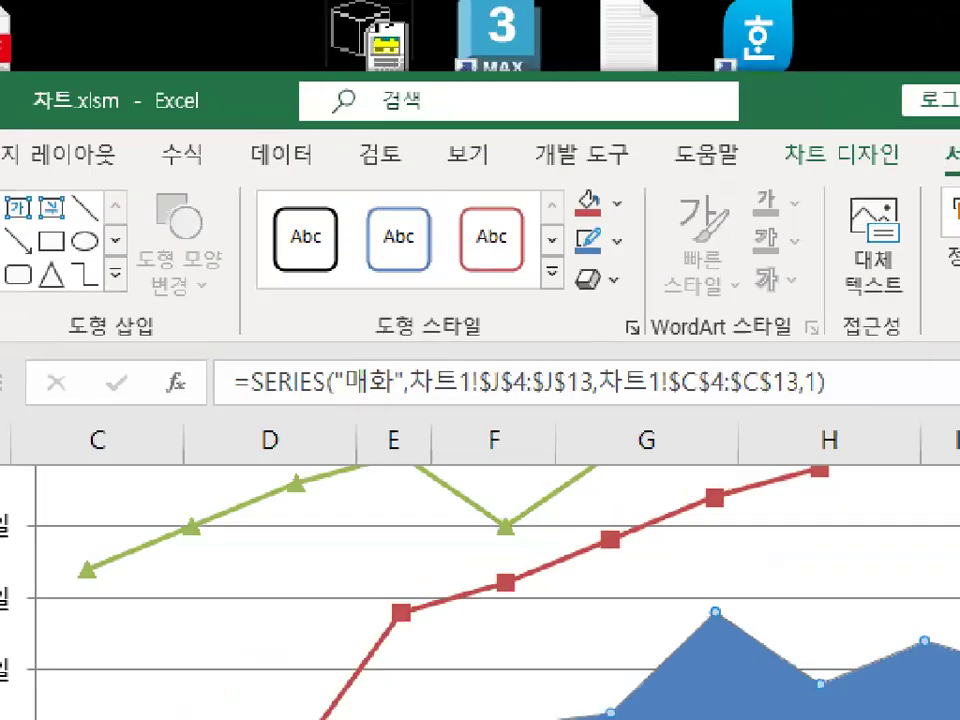
pyautogui.moveTo(508, 360)
pyautogui.mouseDown()
pyautogui.moveTo(349, 345)
pyautogui.moveTo(497, 340)
pyautogui.moveTo(510, 350)
pyautogui.mouseUp()
pyautogui.moveTo(598, 309)
pyautogui.mouseDown()
pyautogui.moveTo(535, 306)
pyautogui.moveTo(568, 286)
pyautogui.mouseUp()
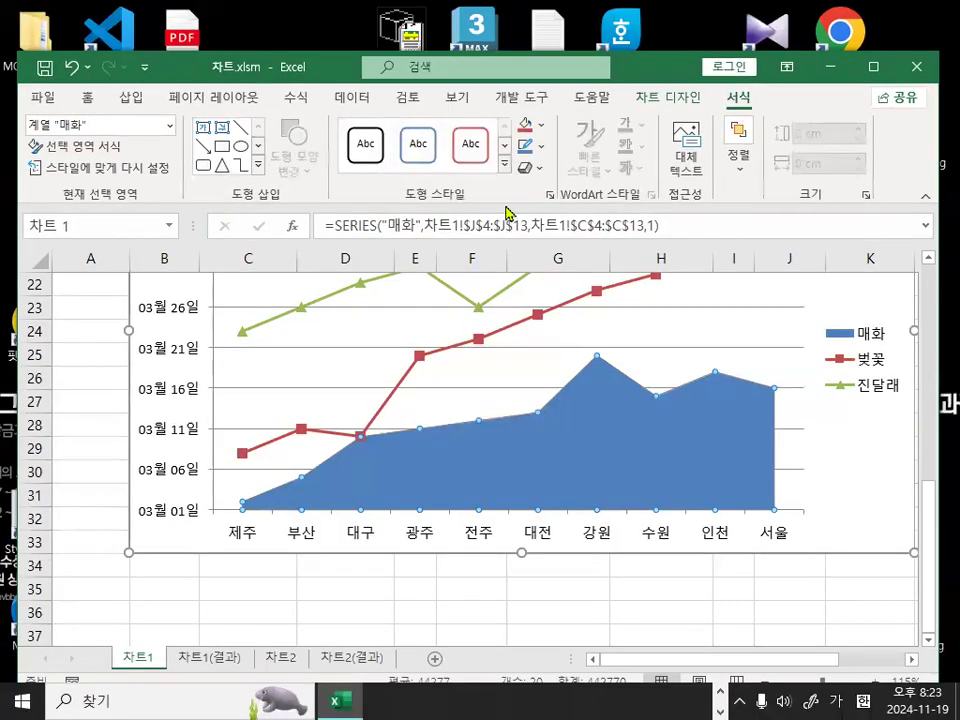
pyautogui.click(568, 296)
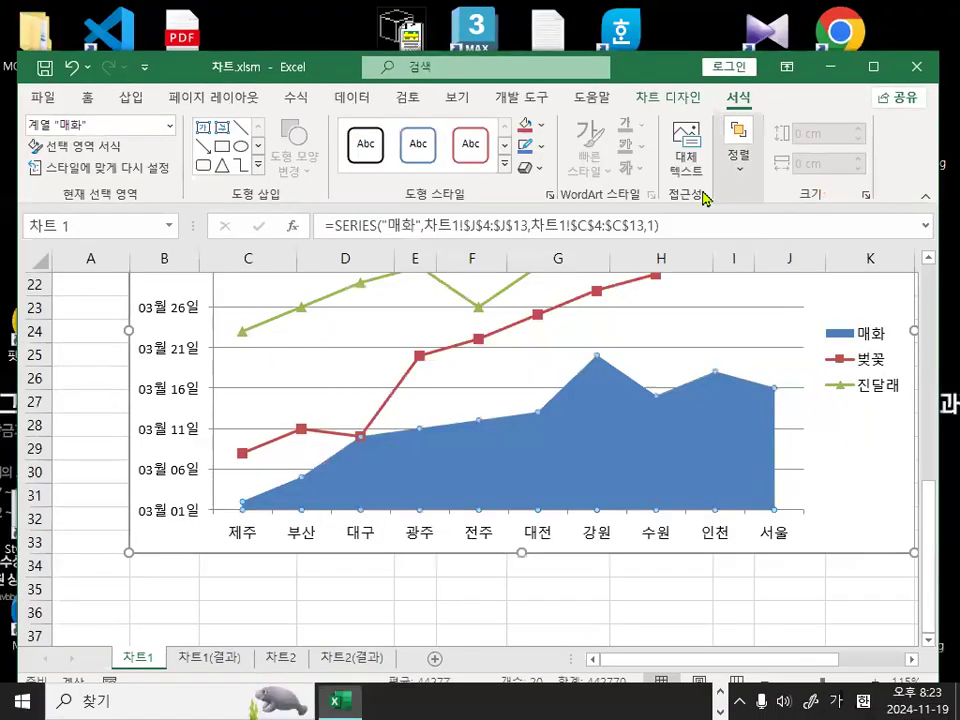
pyautogui.click(520, 166)
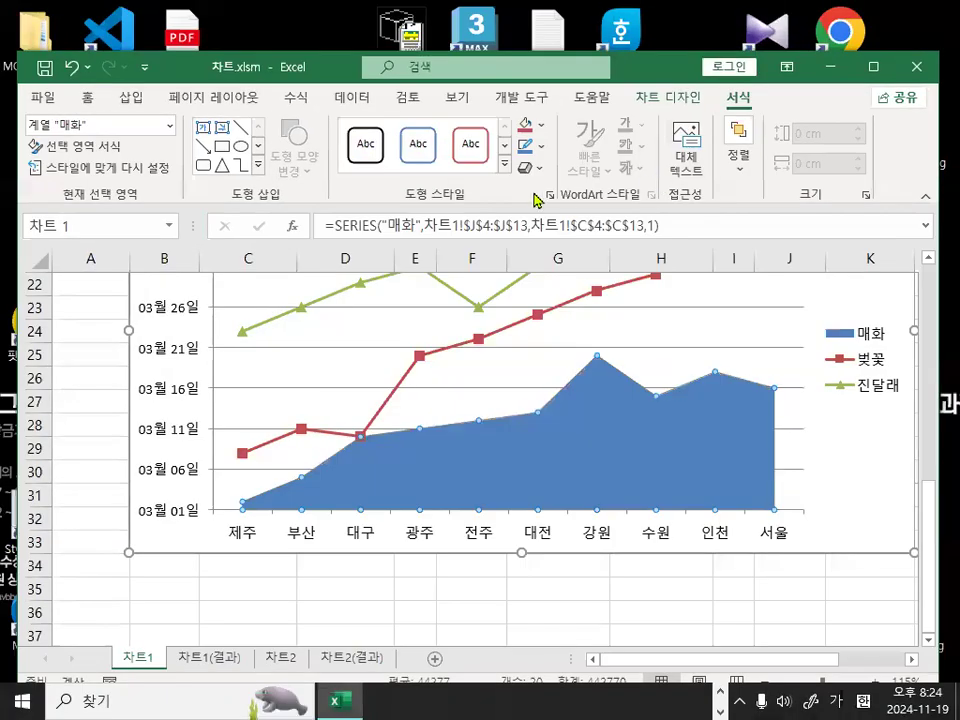
pyautogui.click(505, 167)
pyautogui.click(684, 355)
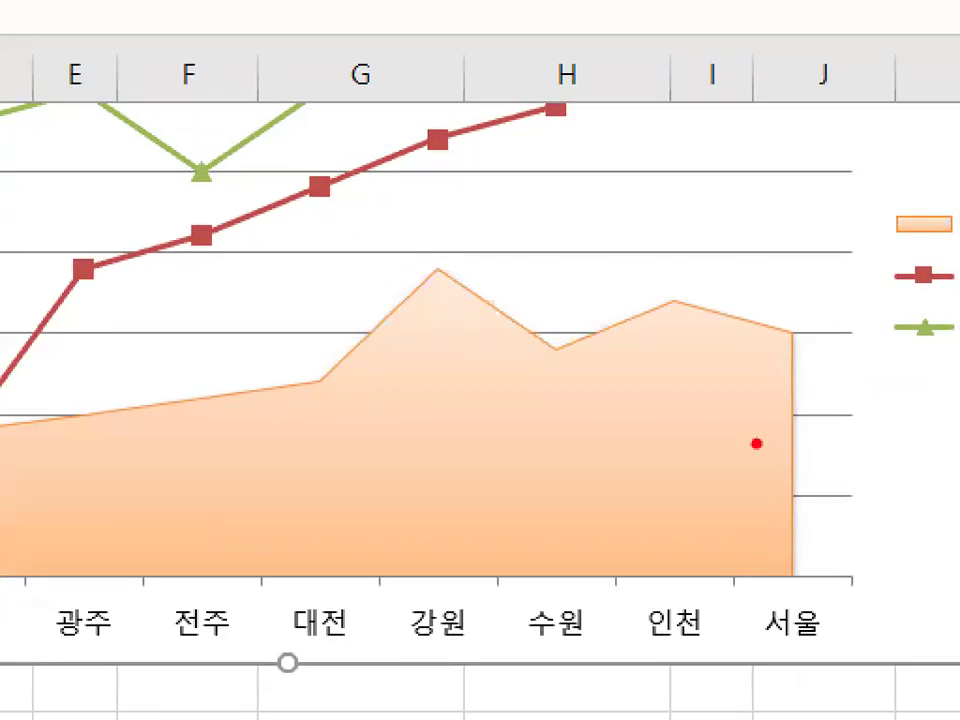
pyautogui.moveTo(746, 484)
pyautogui.mouseDown()
pyautogui.moveTo(675, 379)
pyautogui.moveTo(685, 483)
pyautogui.mouseUp()
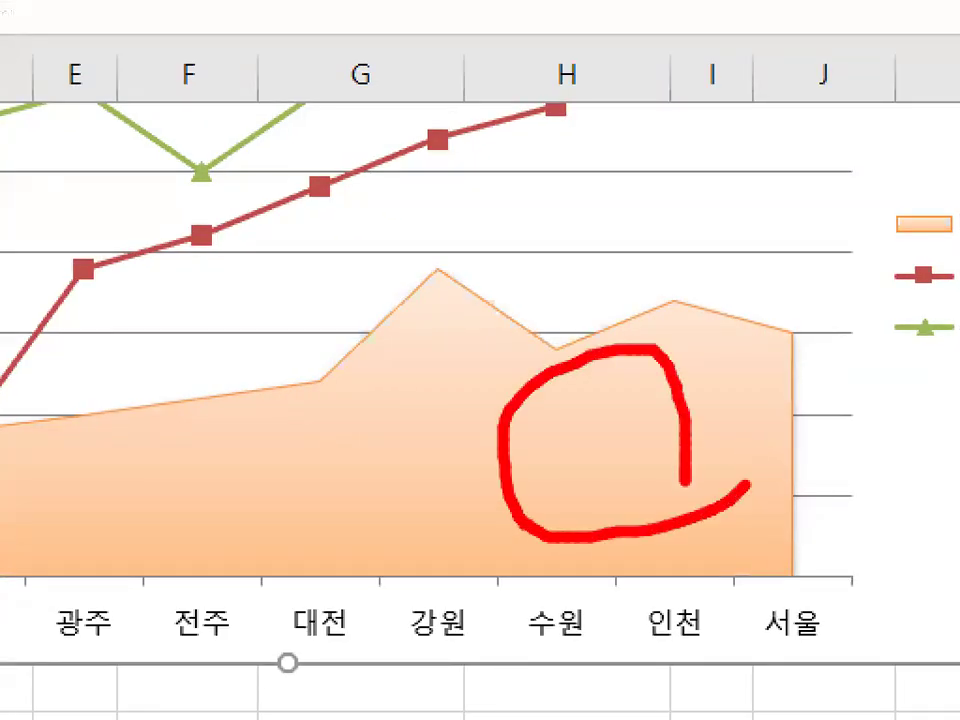
pyautogui.moveTo(278, 423); pyautogui.dragTo(537, 213)
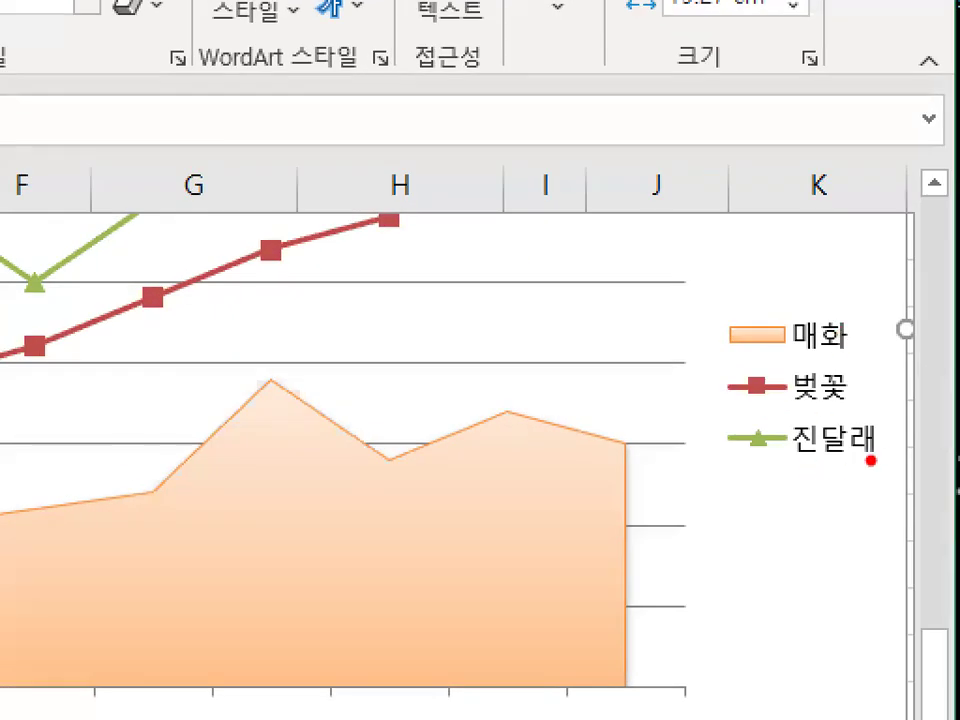
# Examine the 진달래 entry in the legend and locate that series' data point for 광주 in the chart
pyautogui.moveTo(894, 393)
pyautogui.mouseDown()
pyautogui.moveTo(827, 403)
pyautogui.moveTo(875, 363)
pyautogui.mouseUp()
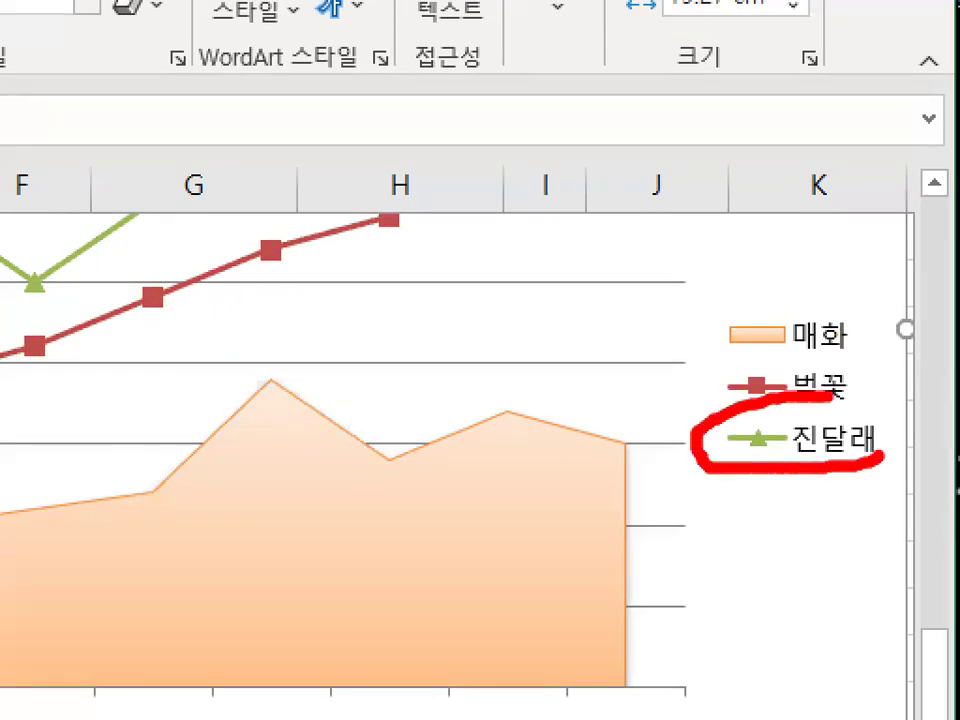
pyautogui.moveTo(880, 457); pyautogui.dragTo(845, 398)
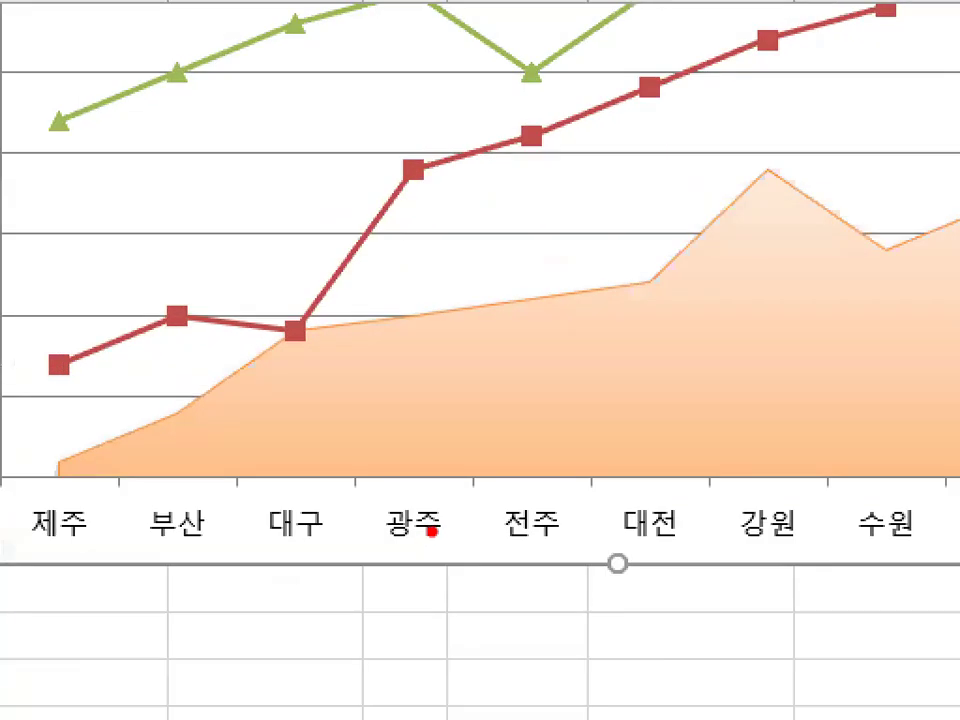
pyautogui.moveTo(437, 535)
pyautogui.mouseDown()
pyautogui.moveTo(420, 545)
pyautogui.moveTo(383, 510)
pyautogui.moveTo(450, 520)
pyautogui.mouseUp()
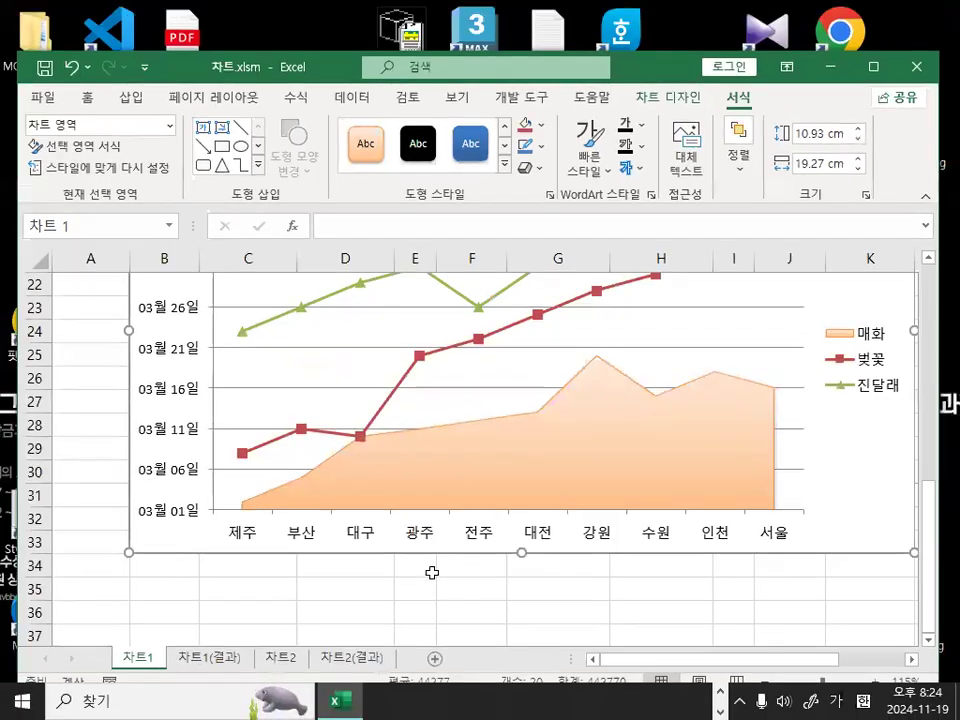
pyautogui.scroll(2, 420, 558)
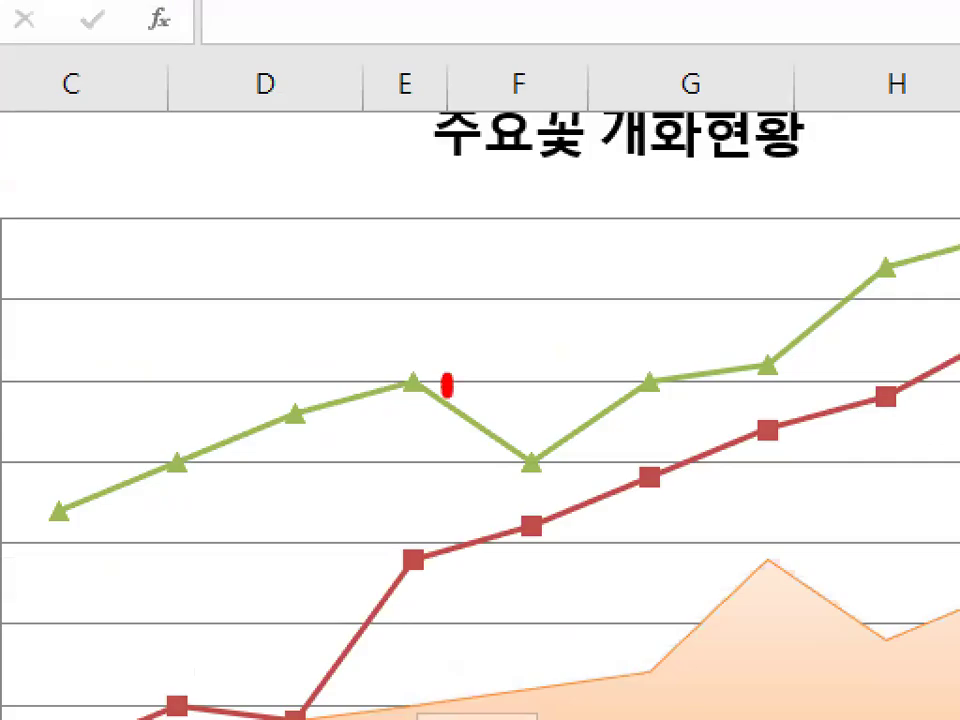
pyautogui.moveTo(447, 385)
pyautogui.mouseDown()
pyautogui.moveTo(383, 367)
pyautogui.moveTo(460, 378)
pyautogui.moveTo(435, 360)
pyautogui.moveTo(456, 300)
pyautogui.mouseUp()
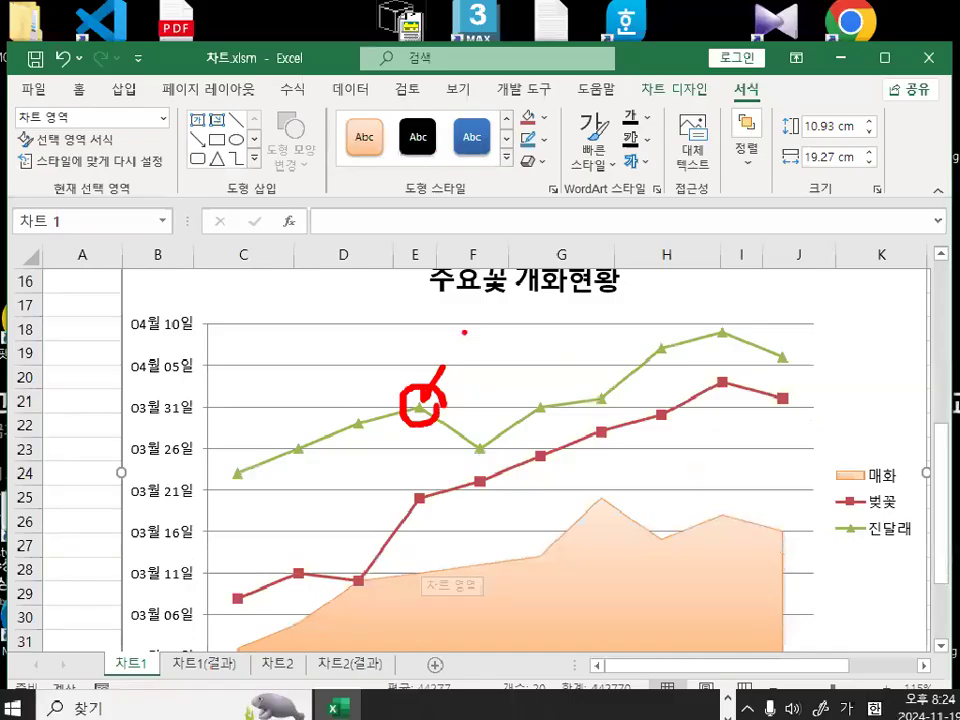
pyautogui.scroll(-2, 335, 607)
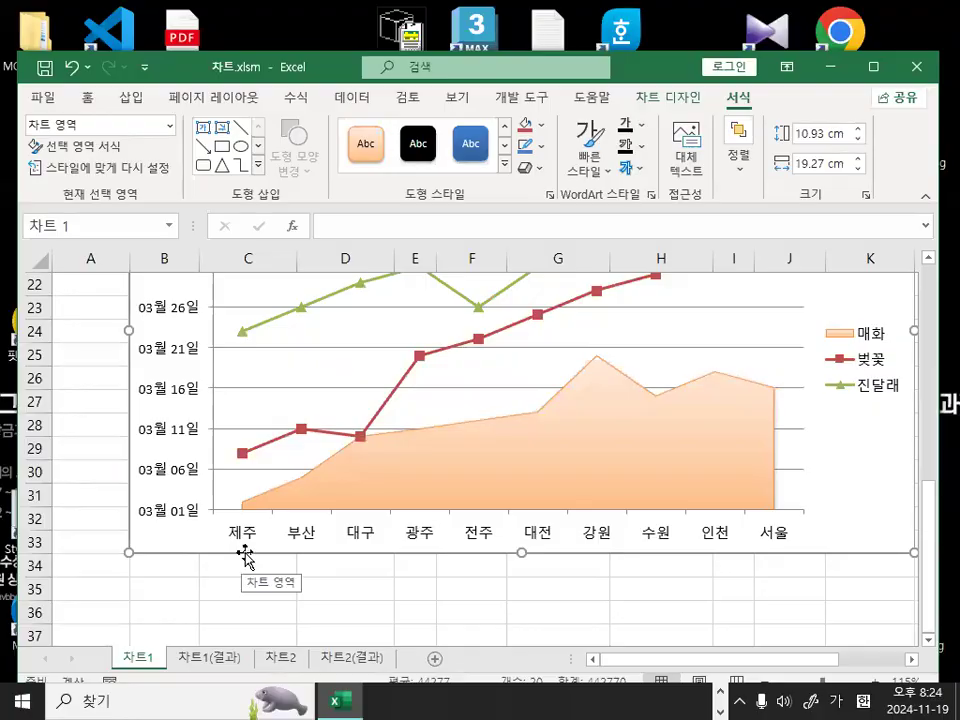
# Trace the 진달래 series' markers from 제주 through 광주 against the category axis
pyautogui.moveTo(233, 547); pyautogui.dragTo(608, 547)
pyautogui.moveTo(234, 340)
pyautogui.mouseDown()
pyautogui.moveTo(243, 324)
pyautogui.moveTo(265, 338)
pyautogui.moveTo(386, 299)
pyautogui.mouseUp()
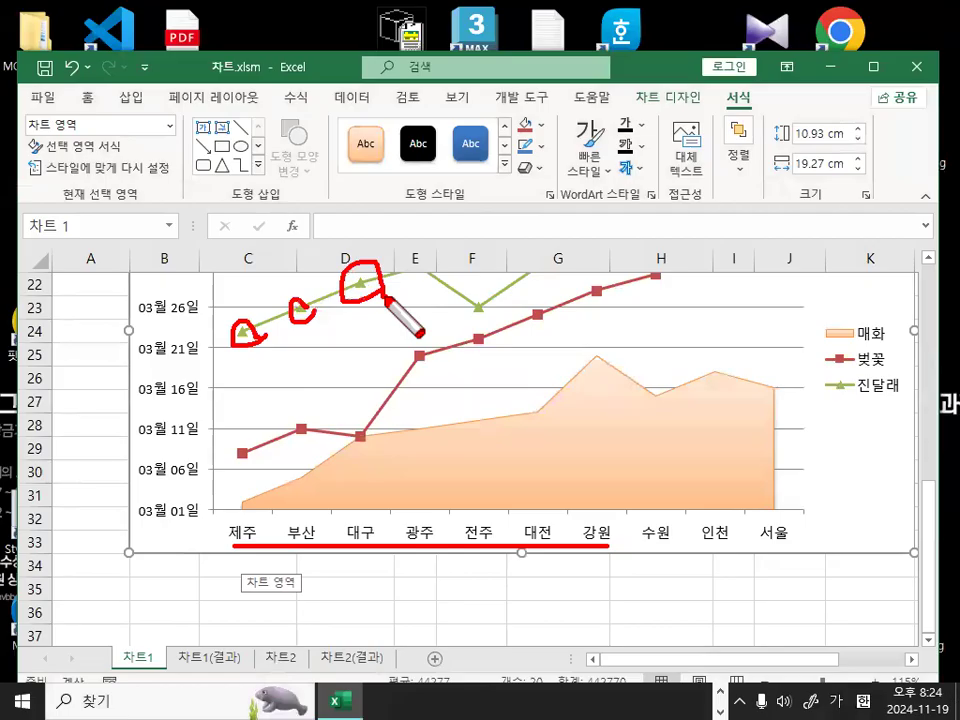
pyautogui.press('Escape')
pyautogui.scroll(1, 321, 414)
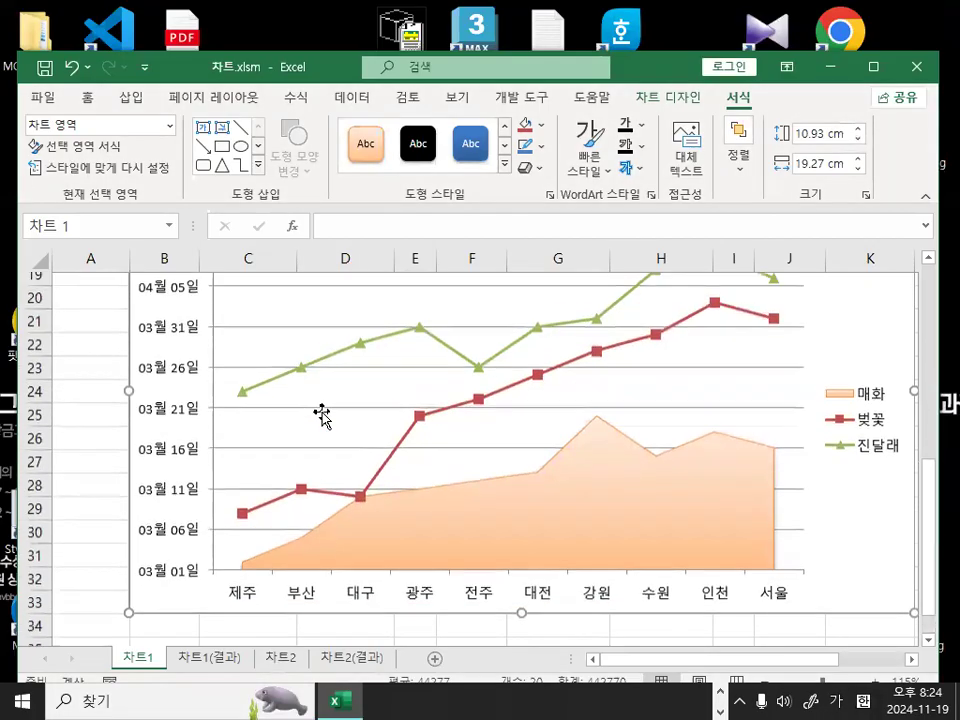
pyautogui.hotkey('ctrl', '1')
pyautogui.click(294, 398)
pyautogui.moveTo(222, 382); pyautogui.dragTo(228, 395)
pyautogui.moveTo(335, 338); pyautogui.dragTo(358, 378)
pyautogui.moveTo(445, 283); pyautogui.dragTo(466, 322)
pyautogui.click(474, 307)
pyautogui.moveTo(606, 242); pyautogui.dragTo(606, 289)
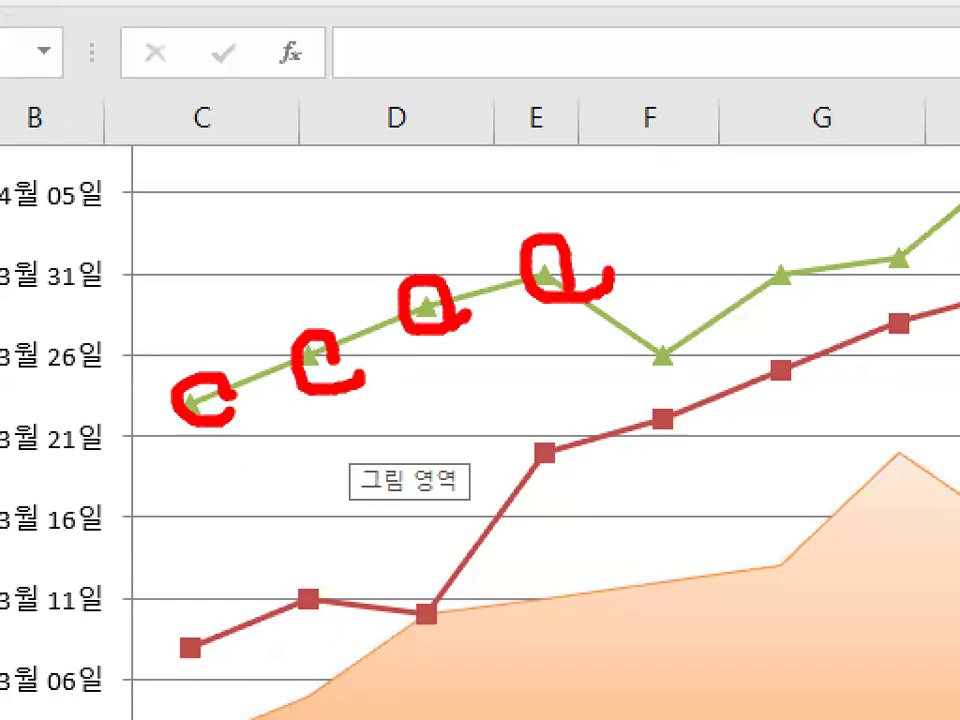
pyautogui.press('Escape')
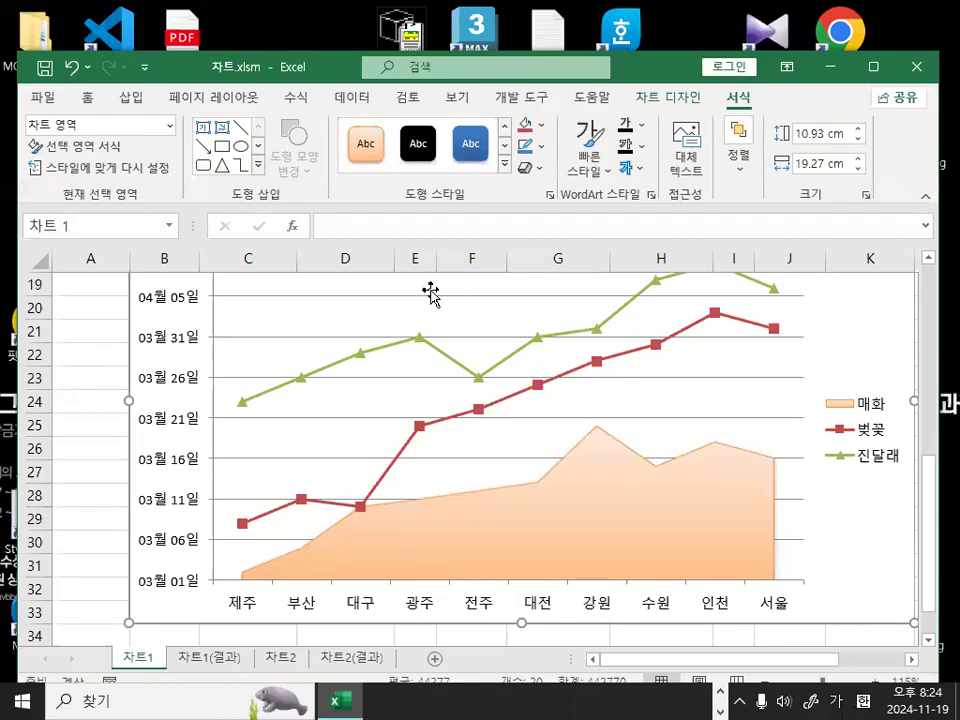
# Select only the 광주 data point of the 진달래 series
pyautogui.moveTo(420, 338)
pyautogui.hotkey('ctrl', '1')
pyautogui.click(420, 338)
pyautogui.moveTo(445, 344)
pyautogui.mouseDown()
pyautogui.moveTo(437, 367)
pyautogui.moveTo(396, 340)
pyautogui.moveTo(452, 333)
pyautogui.moveTo(450, 358)
pyautogui.mouseUp()
pyautogui.press('Escape')
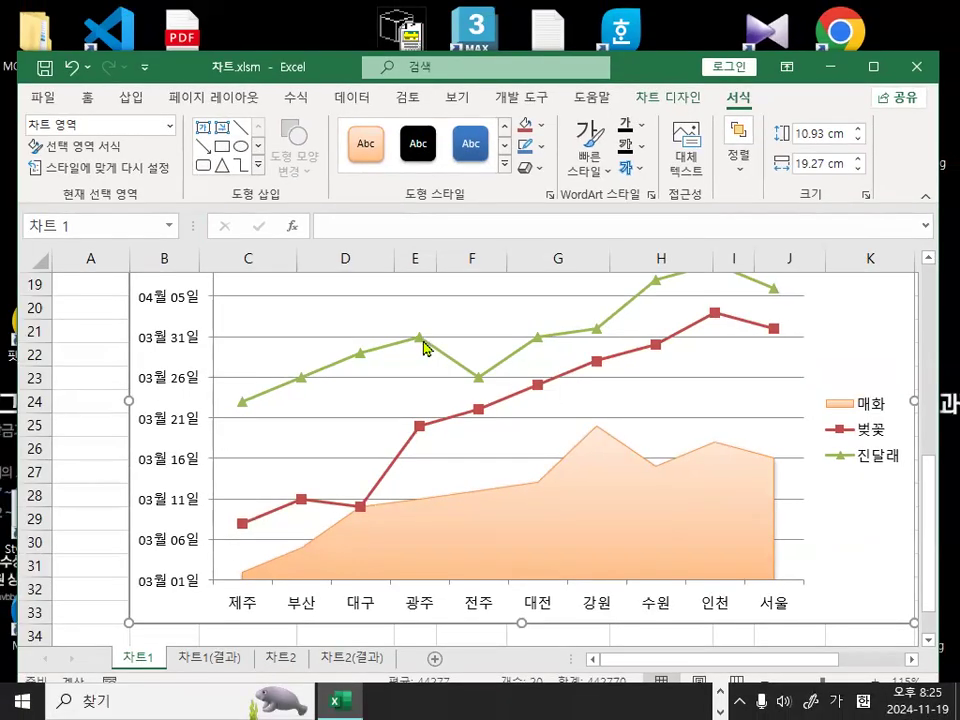
pyautogui.click(418, 345)
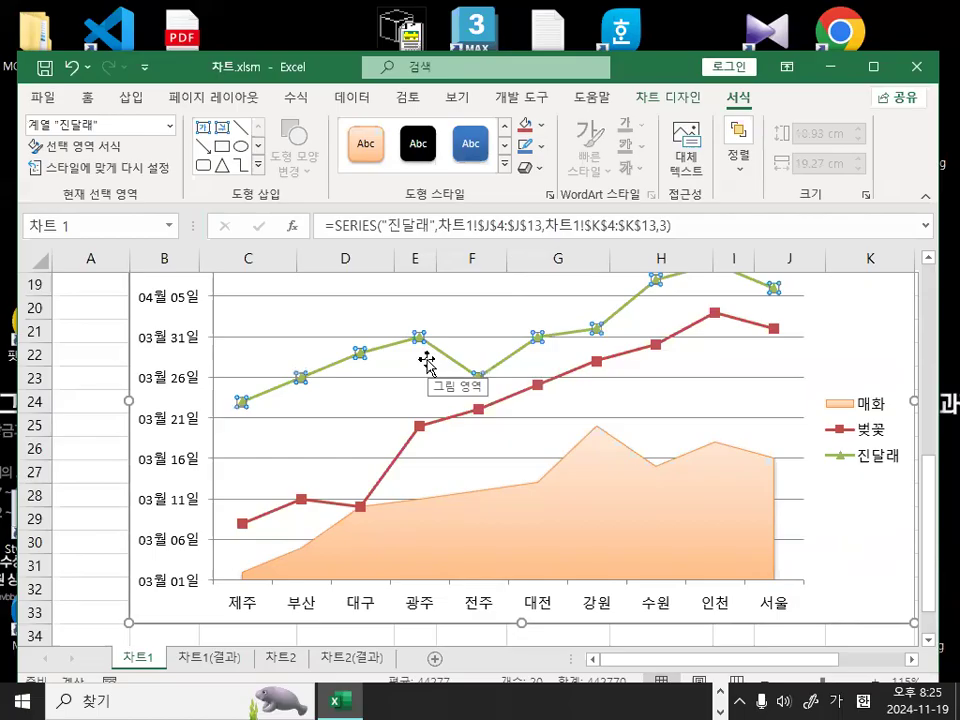
pyautogui.click(424, 348)
pyautogui.hotkey('ctrl', '1')
pyautogui.click(425, 348)
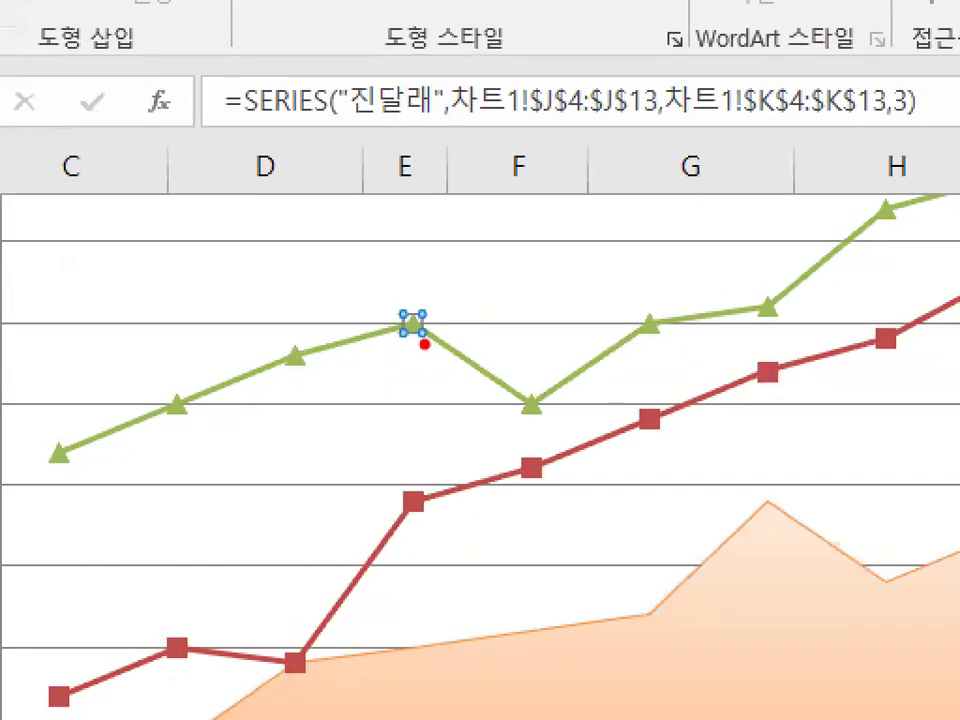
pyautogui.moveTo(435, 330)
pyautogui.mouseDown()
pyautogui.moveTo(386, 333)
pyautogui.moveTo(407, 302)
pyautogui.moveTo(430, 330)
pyautogui.mouseUp()
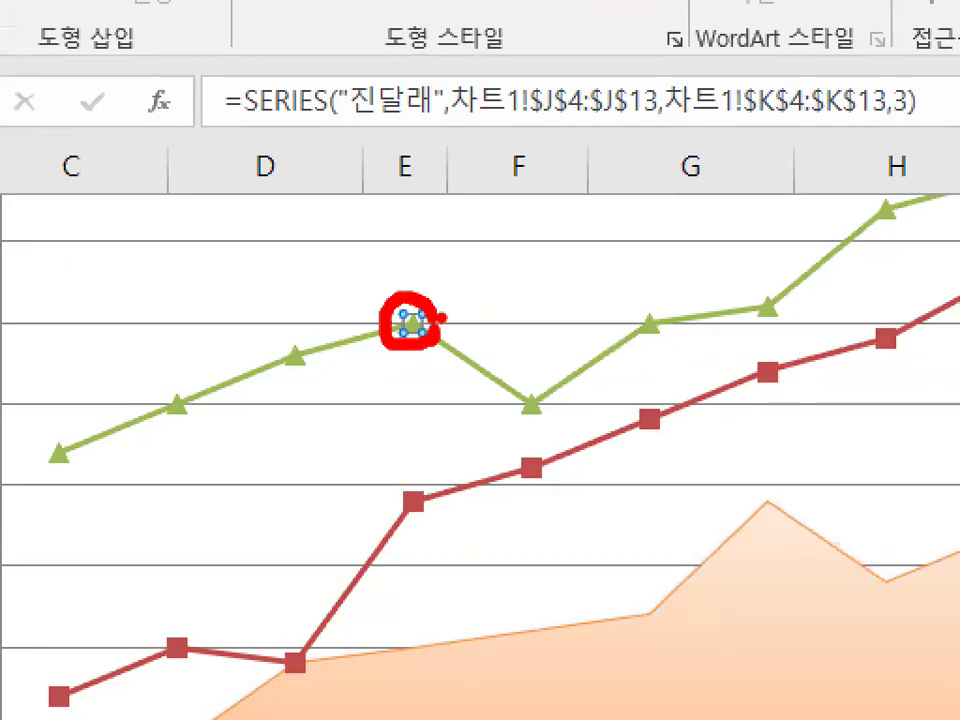
pyautogui.press('Escape')
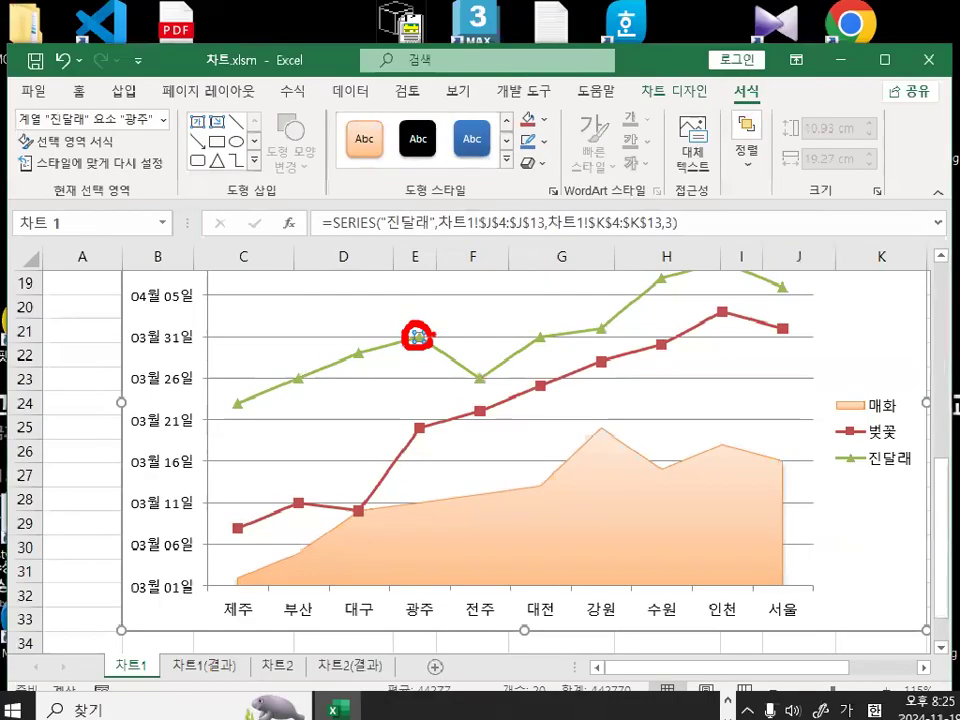
# Add a data label to the 광주 data point of the 진달래 series only
pyautogui.hotkey('ctrl', '1')
pyautogui.click(430, 338)
pyautogui.moveTo(430, 349)
pyautogui.mouseDown()
pyautogui.moveTo(427, 368)
pyautogui.moveTo(370, 343)
pyautogui.moveTo(420, 300)
pyautogui.moveTo(430, 350)
pyautogui.mouseUp()
pyautogui.press('Escape')
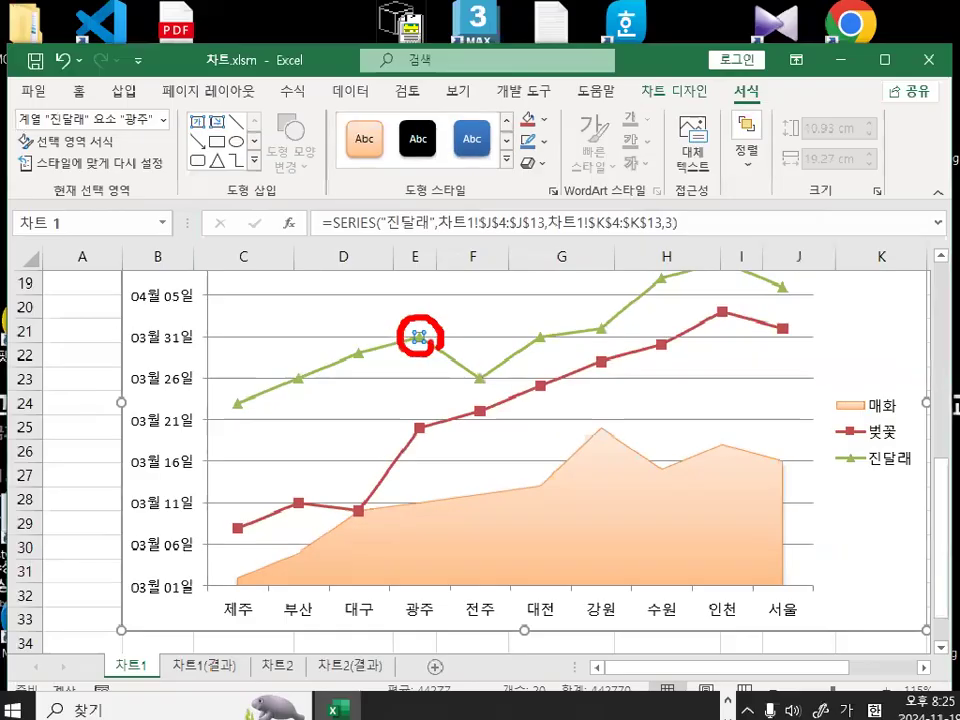
pyautogui.rightClick(420, 341)
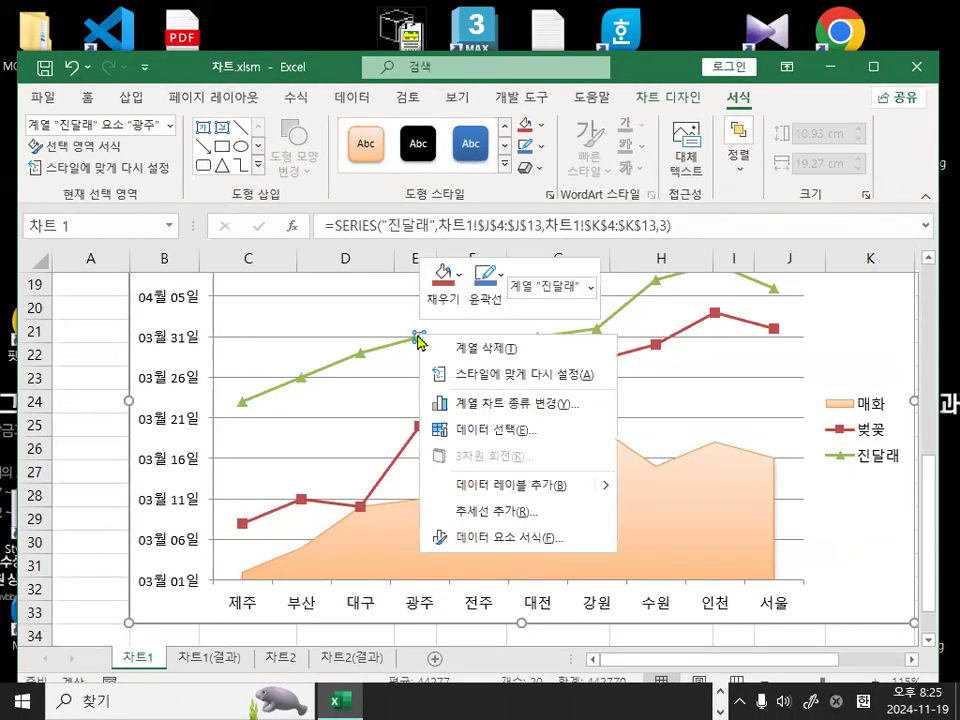
pyautogui.click(505, 490)
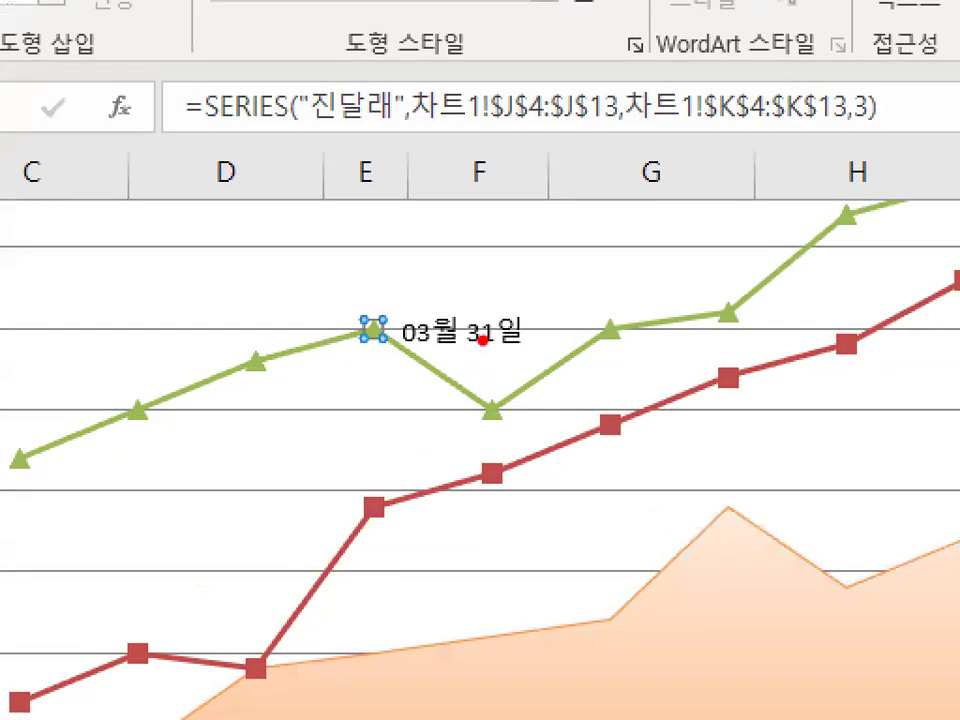
pyautogui.moveTo(483, 340)
pyautogui.mouseDown()
pyautogui.moveTo(340, 287)
pyautogui.moveTo(570, 345)
pyautogui.mouseUp()
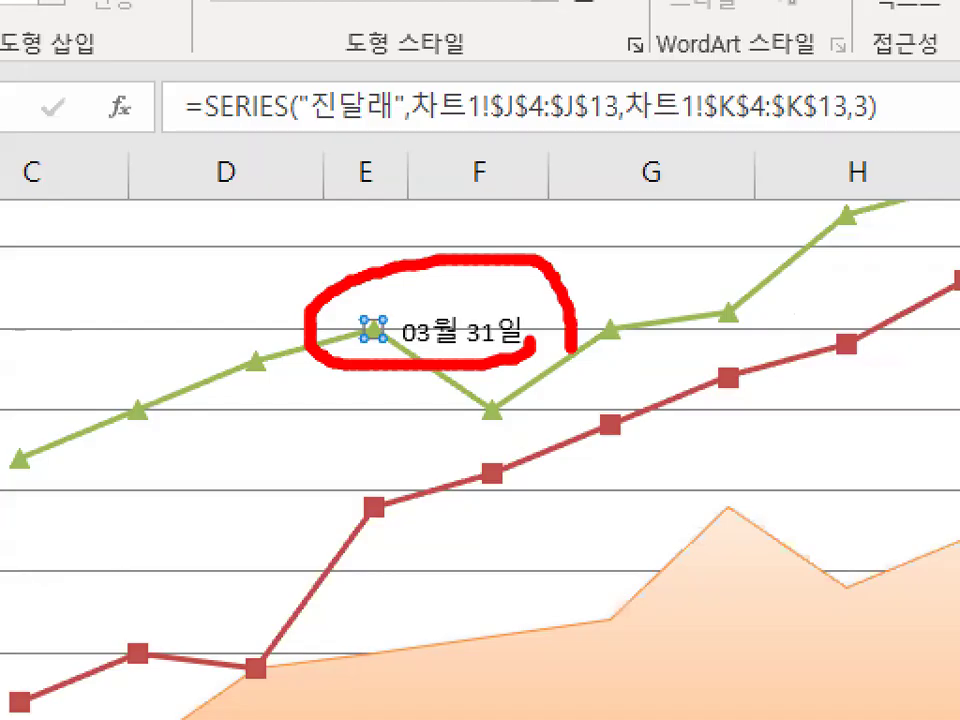
pyautogui.press('Escape')
# Inspect the placement of the 광주 data label relative to its marker on the 진달래 line
pyautogui.hotkey('ctrl', '1')
pyautogui.click(440, 340)
pyautogui.moveTo(440, 342)
pyautogui.mouseDown()
pyautogui.moveTo(384, 344)
pyautogui.moveTo(430, 302)
pyautogui.mouseUp()
pyautogui.press('Escape')
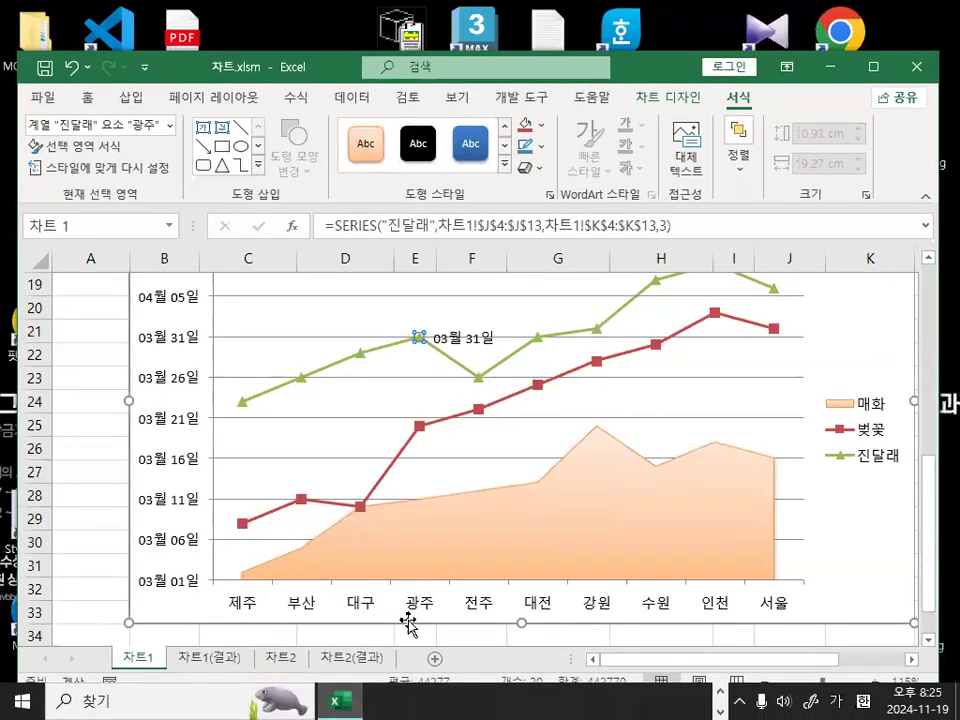
pyautogui.hotkey('ctrl', '1')
pyautogui.click(433, 343)
pyautogui.moveTo(433, 343)
pyautogui.mouseDown()
pyautogui.moveTo(396, 334)
pyautogui.moveTo(462, 328)
pyautogui.mouseUp()
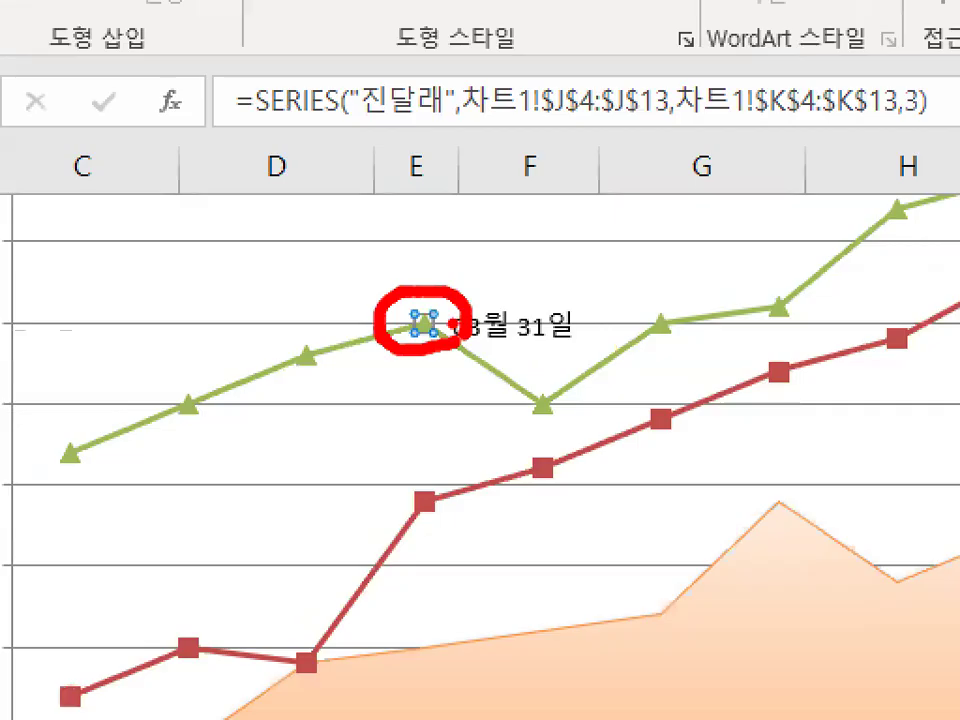
pyautogui.press('Escape')
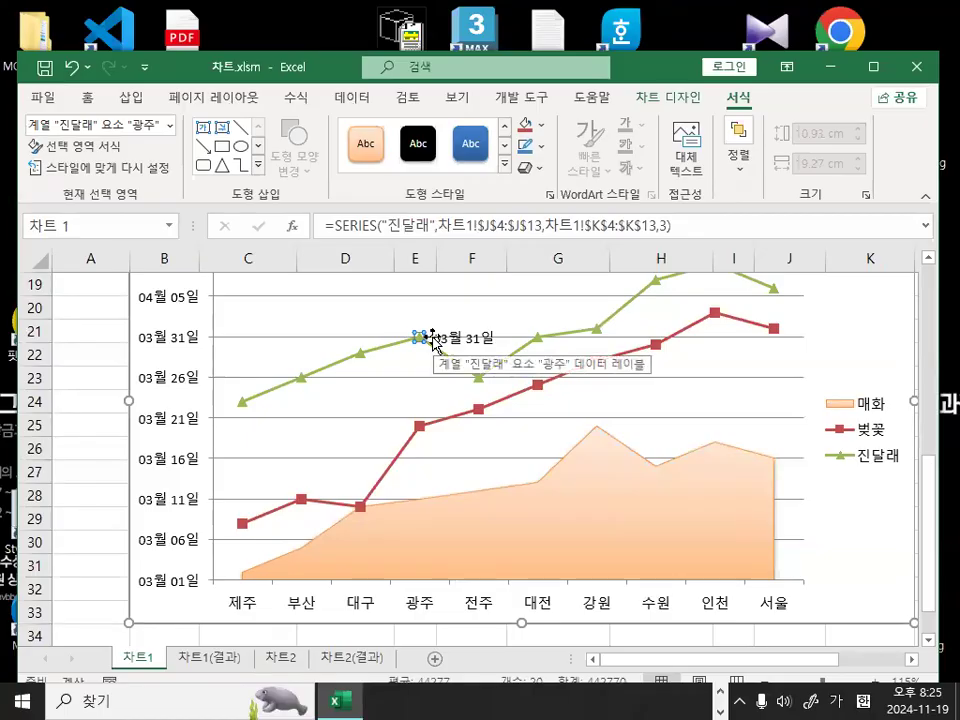
pyautogui.hotkey('ctrl', '1')
pyautogui.click(515, 338)
pyautogui.moveTo(515, 338)
pyautogui.mouseDown()
pyautogui.moveTo(423, 330)
pyautogui.moveTo(502, 349)
pyautogui.mouseUp()
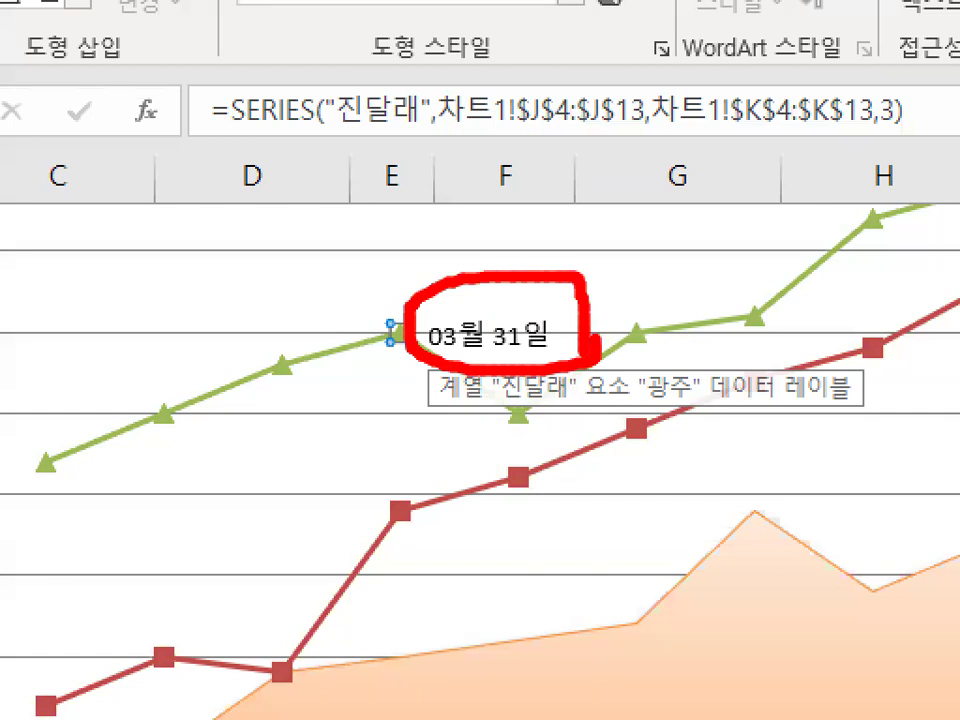
pyautogui.press('Escape')
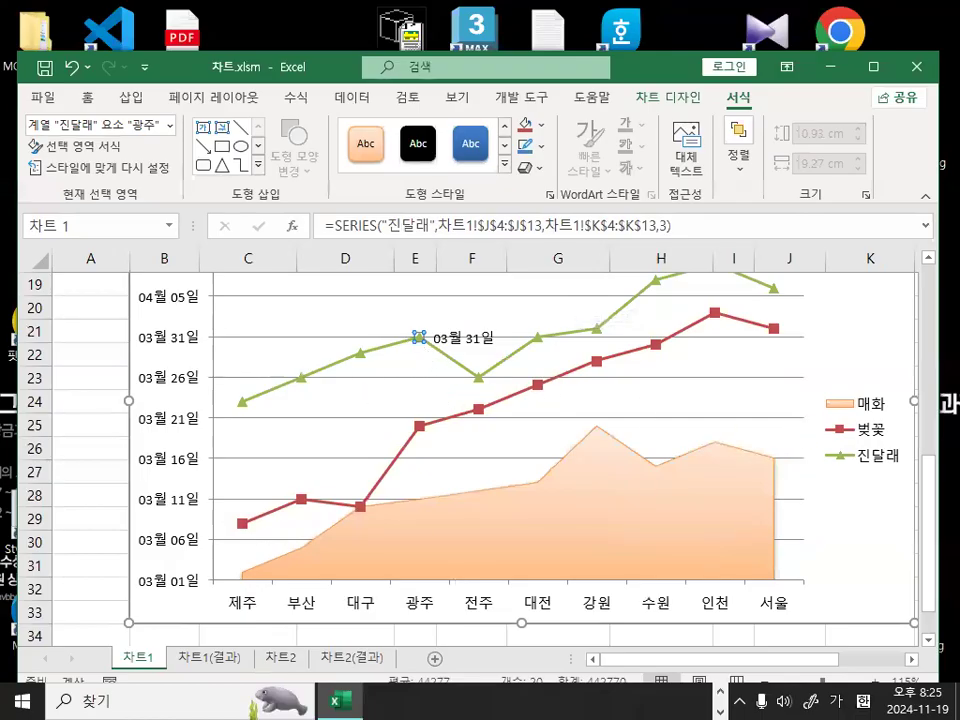
pyautogui.hotkey('ctrl', '1')
pyautogui.moveTo(266, 418)
pyautogui.mouseDown()
pyautogui.moveTo(135, 339)
pyautogui.moveTo(266, 410)
pyautogui.mouseUp()
pyautogui.moveTo(117, 421)
pyautogui.mouseDown()
pyautogui.moveTo(150, 409)
pyautogui.moveTo(525, 407)
pyautogui.moveTo(654, 315)
pyautogui.moveTo(808, 261)
pyautogui.moveTo(920, 185)
pyautogui.mouseUp()
pyautogui.press('Escape')
pyautogui.hotkey('ctrl', '1')
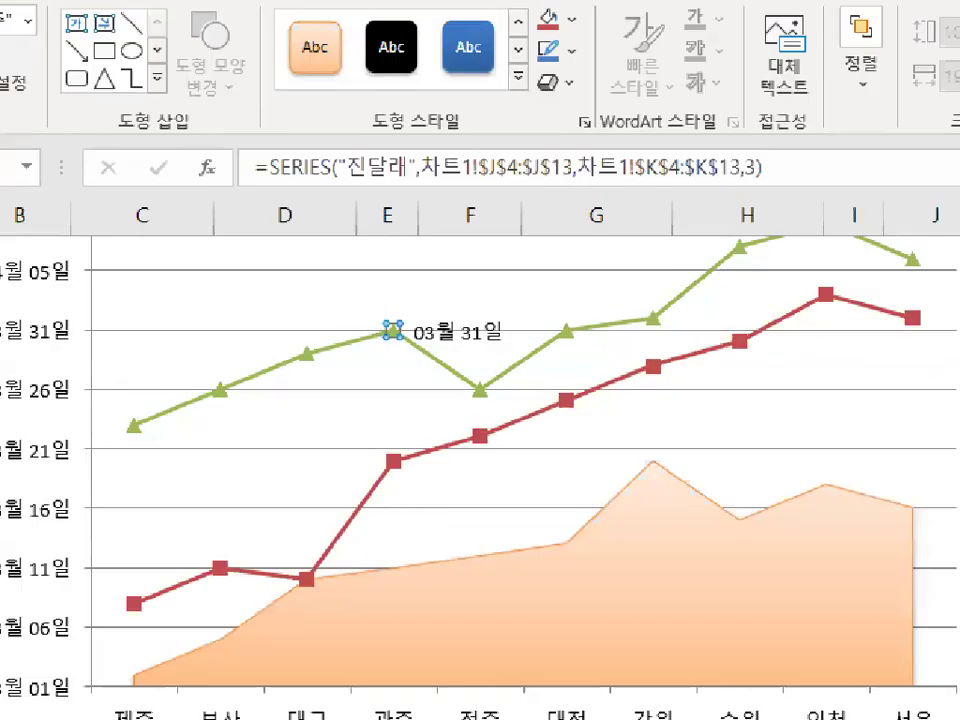
pyautogui.click(468, 348)
pyautogui.moveTo(299, 356)
pyautogui.mouseDown()
pyautogui.moveTo(309, 342)
pyautogui.moveTo(417, 364)
pyautogui.mouseUp()
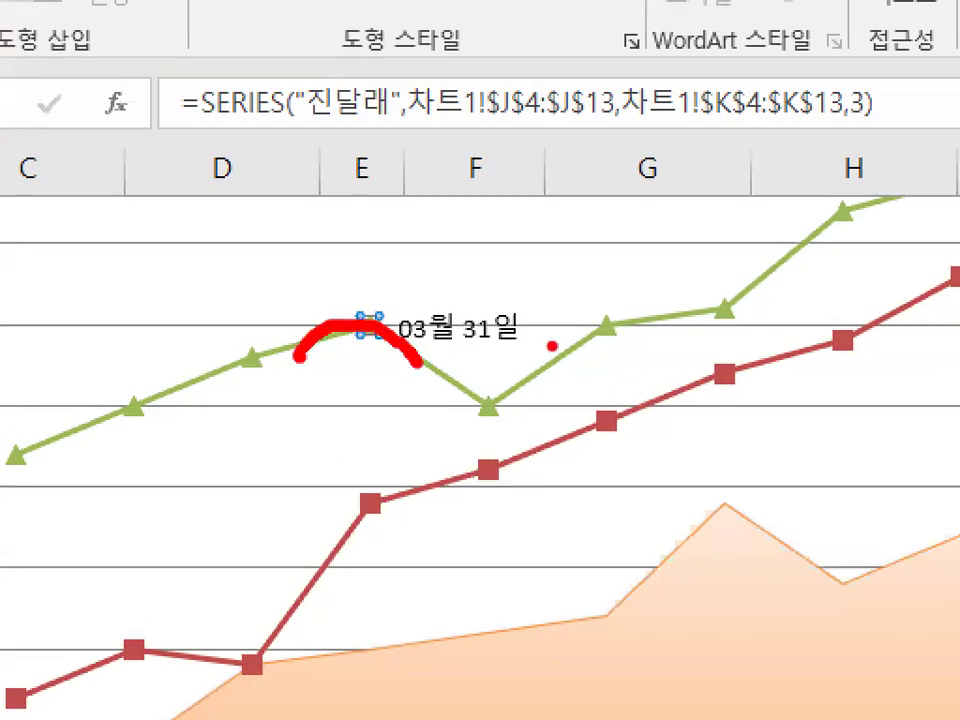
pyautogui.moveTo(670, 314); pyautogui.dragTo(779, 281)
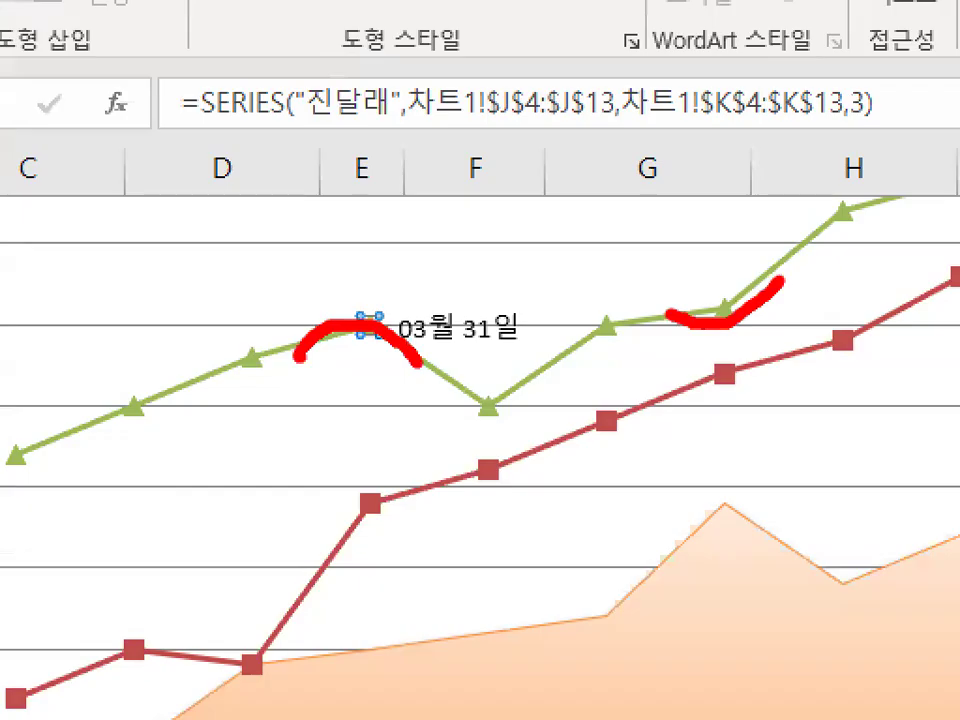
pyautogui.press('Escape')
# Select the entire 진달래 series on the chart
pyautogui.click(301, 377)
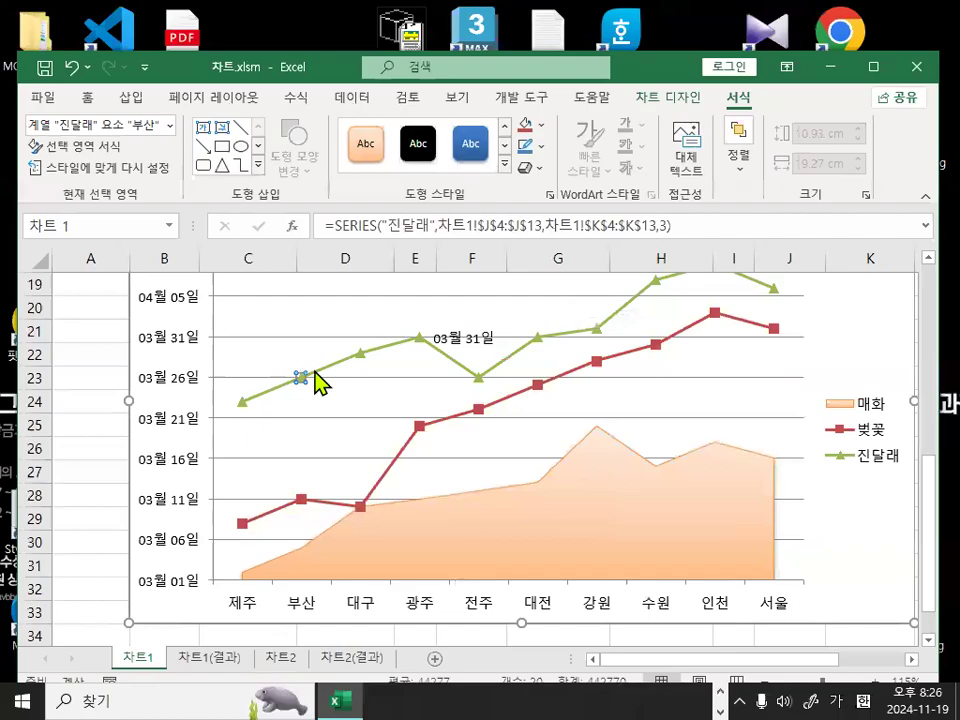
pyautogui.click(361, 354)
pyautogui.click(334, 418)
pyautogui.click(337, 362)
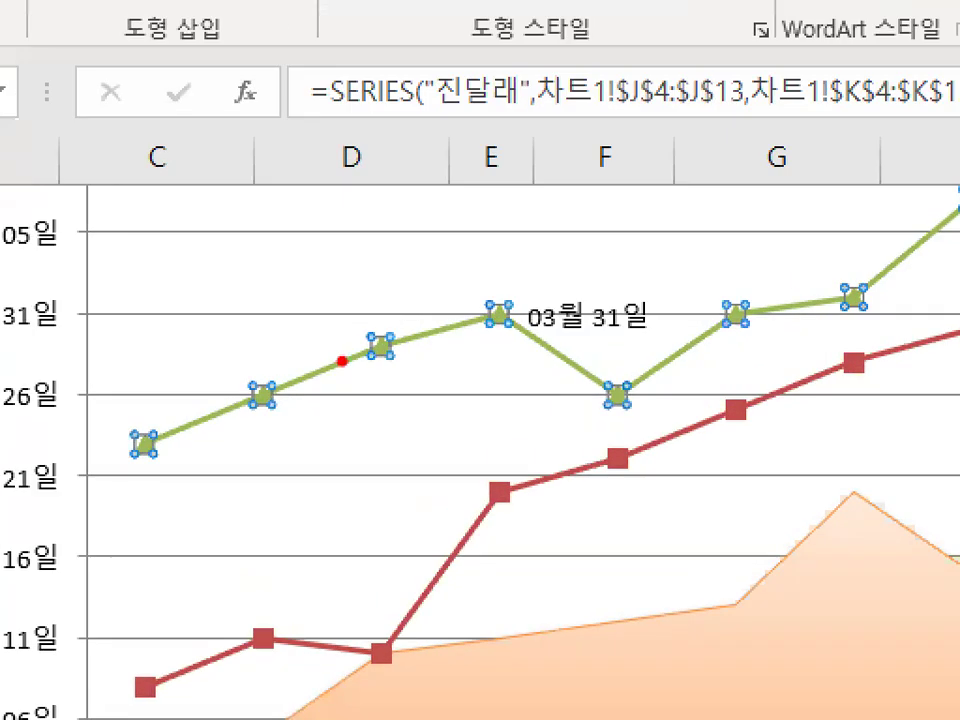
pyautogui.moveTo(347, 320)
pyautogui.mouseDown()
pyautogui.moveTo(390, 362)
pyautogui.moveTo(355, 318)
pyautogui.mouseUp()
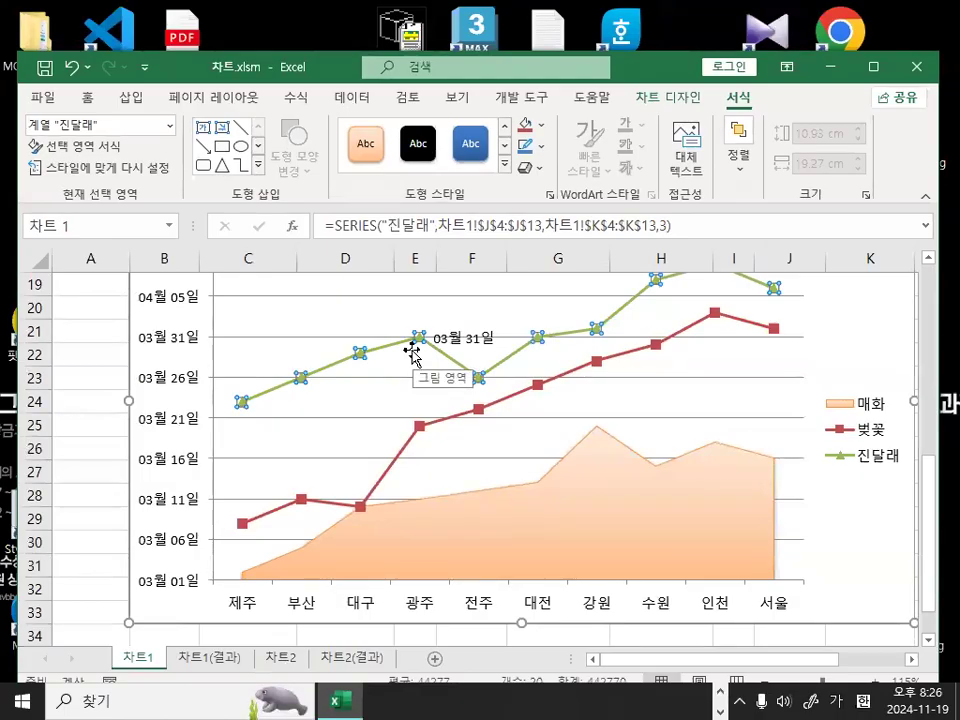
# Open the fill and line (채우기 및 선) formatting settings of the 진달래 series
pyautogui.doubleClick(414, 352)
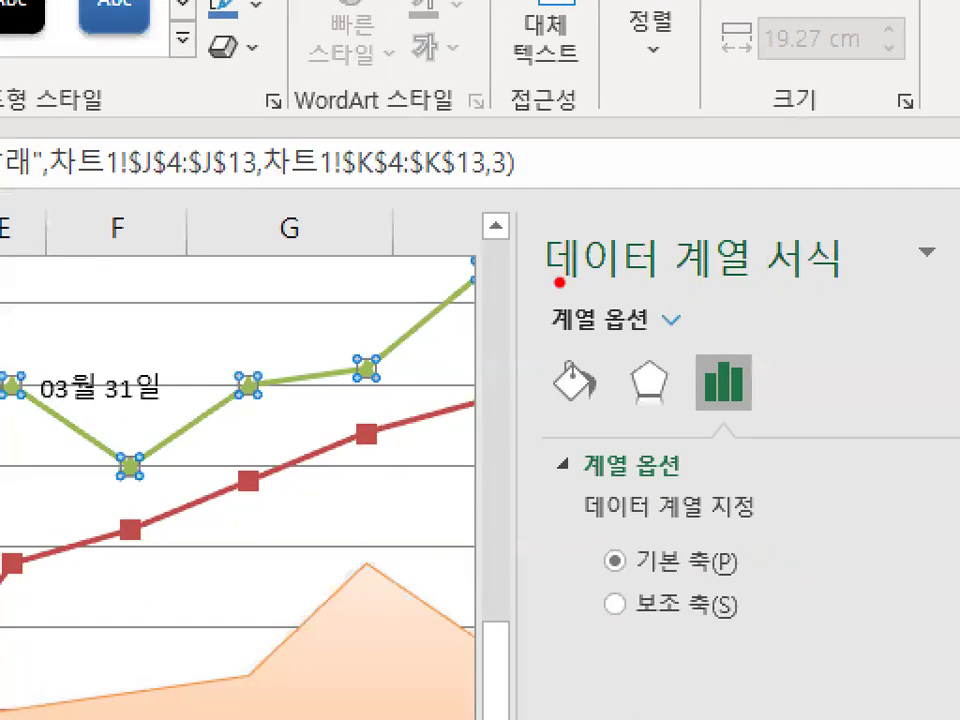
pyautogui.moveTo(559, 282); pyautogui.dragTo(812, 281)
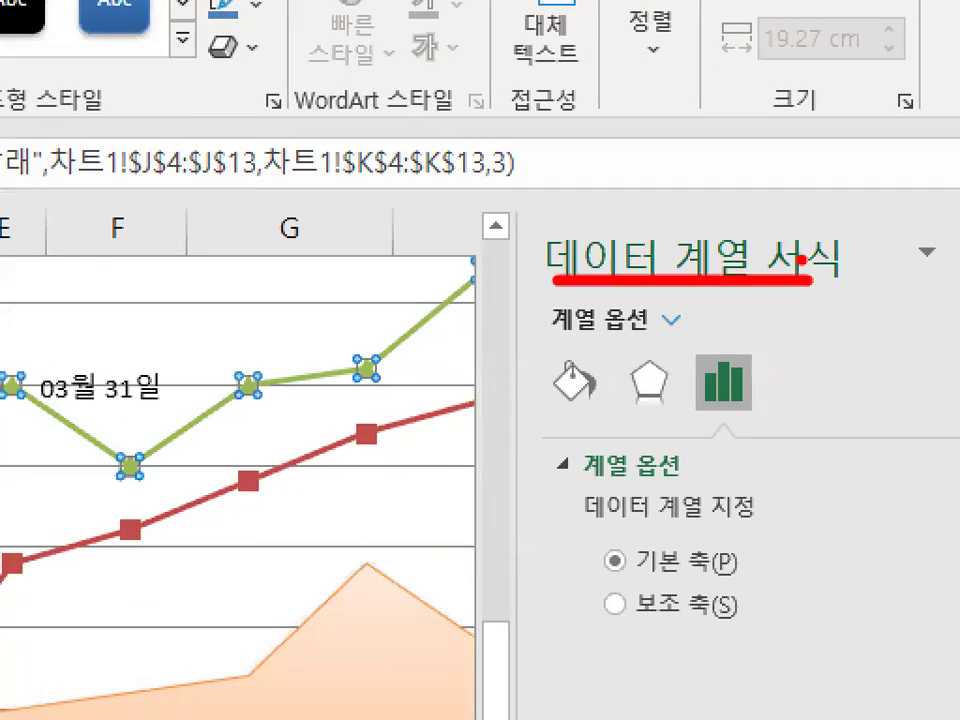
pyautogui.moveTo(792, 381)
pyautogui.mouseDown()
pyautogui.moveTo(600, 418)
pyautogui.moveTo(561, 326)
pyautogui.moveTo(806, 386)
pyautogui.moveTo(800, 405)
pyautogui.mouseUp()
pyautogui.moveTo(576, 352); pyautogui.dragTo(605, 320)
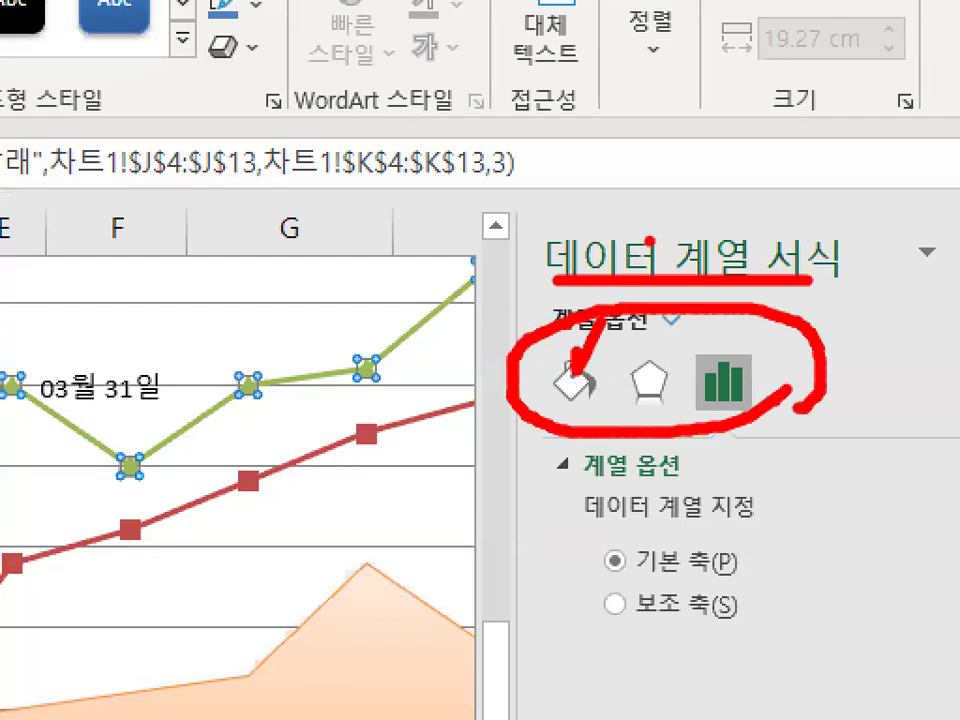
pyautogui.press('Escape')
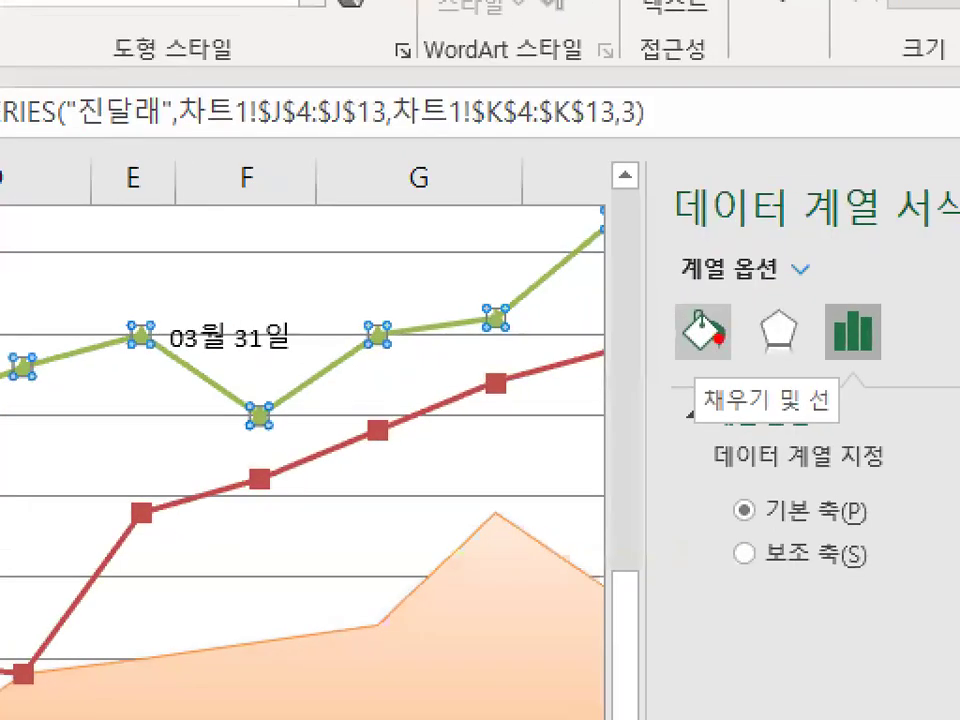
pyautogui.moveTo(718, 360)
pyautogui.mouseDown()
pyautogui.moveTo(690, 366)
pyautogui.moveTo(683, 320)
pyautogui.moveTo(738, 348)
pyautogui.moveTo(700, 375)
pyautogui.mouseUp()
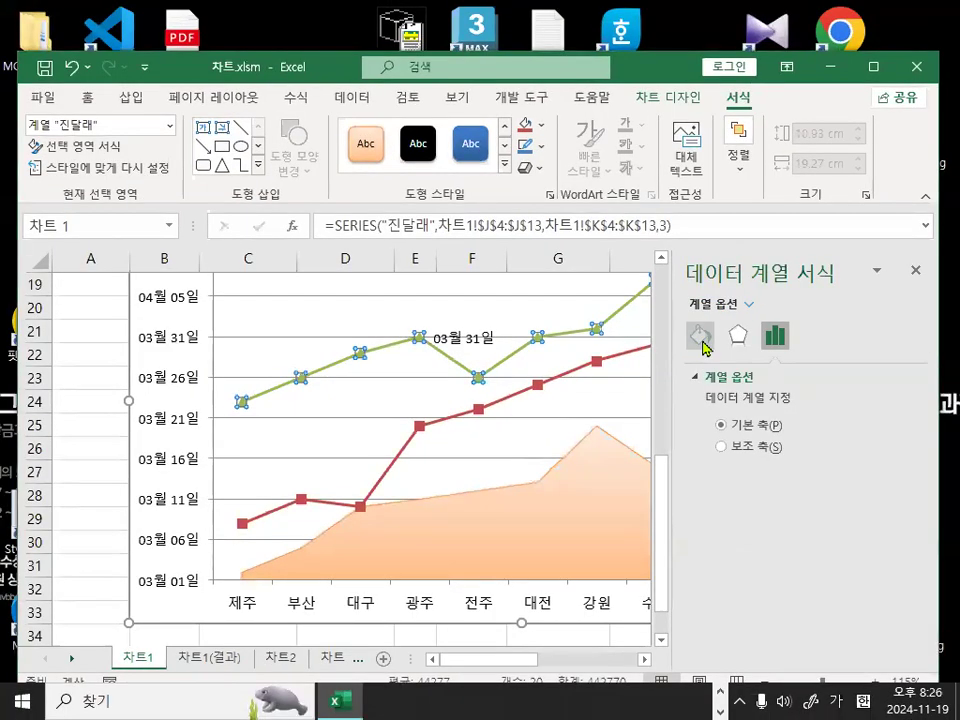
pyautogui.click(703, 330)
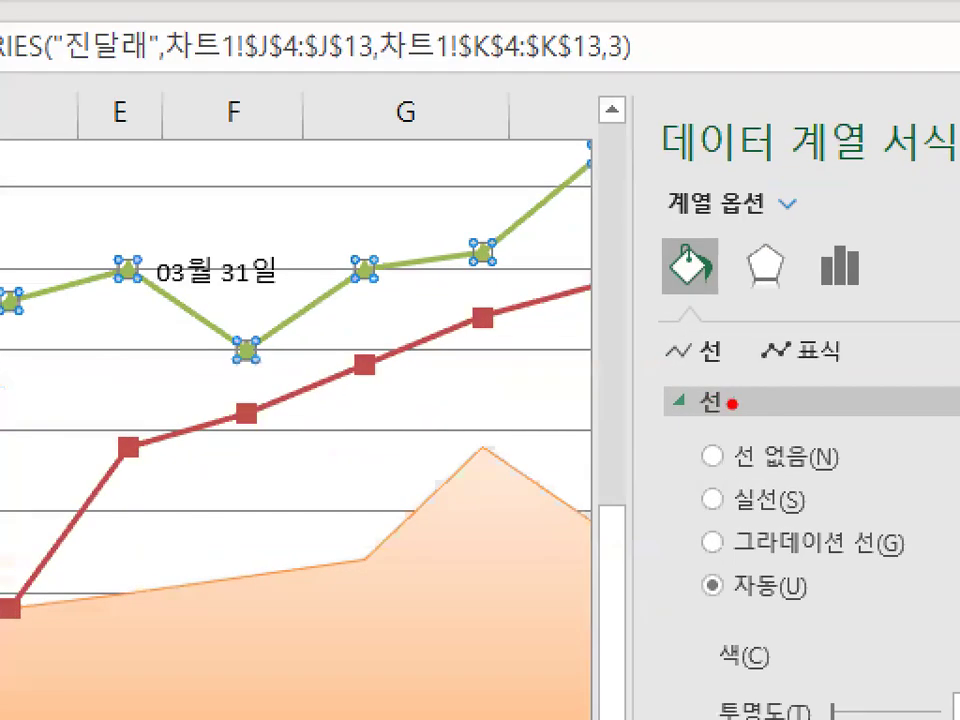
pyautogui.moveTo(685, 410); pyautogui.dragTo(724, 406)
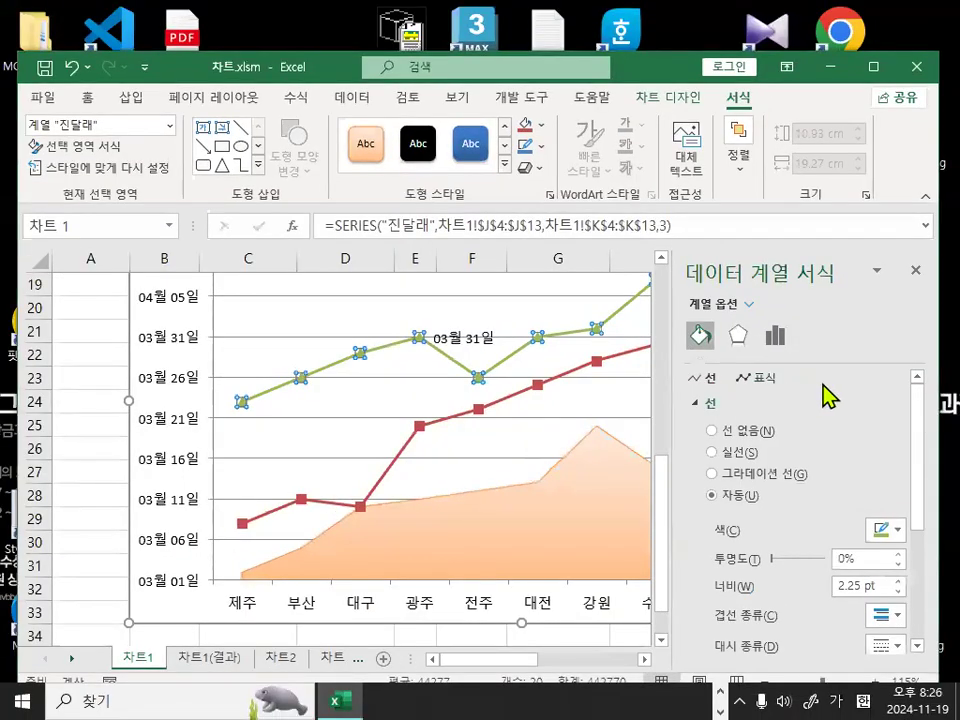
# Enable the smoothed line (완만한 선) option for the 진달래 series and close its formatting settings
pyautogui.moveTo(919, 410); pyautogui.dragTo(917, 575)
pyautogui.moveTo(834, 648)
pyautogui.mouseDown()
pyautogui.moveTo(688, 647)
pyautogui.moveTo(830, 641)
pyautogui.mouseUp()
pyautogui.moveTo(846, 568); pyautogui.dragTo(852, 580)
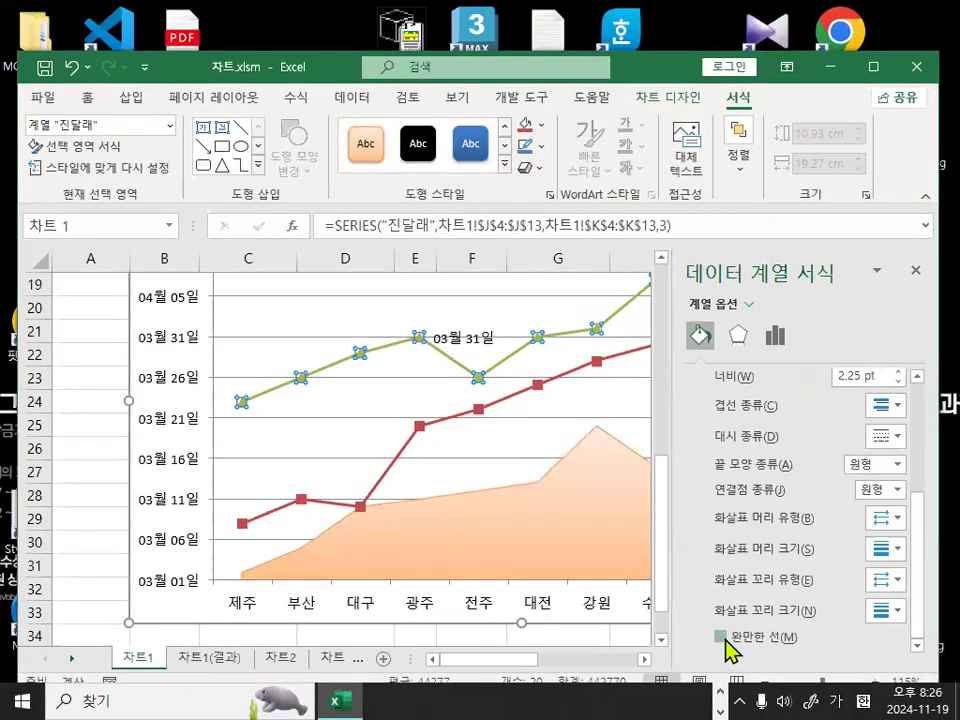
pyautogui.click(623, 552)
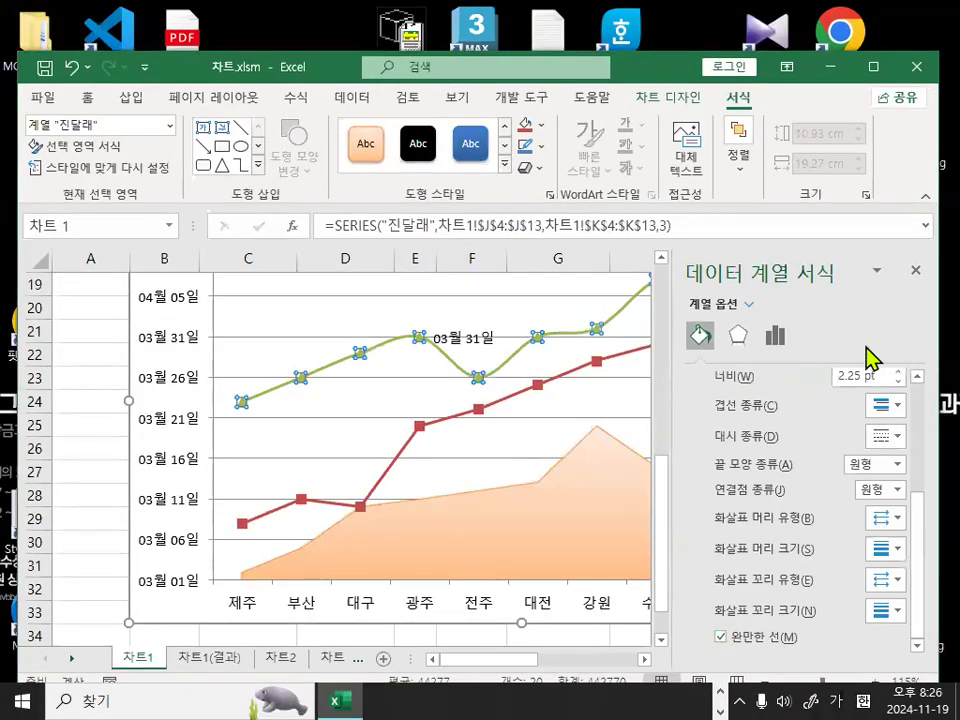
pyautogui.click(915, 270)
pyautogui.click(851, 386)
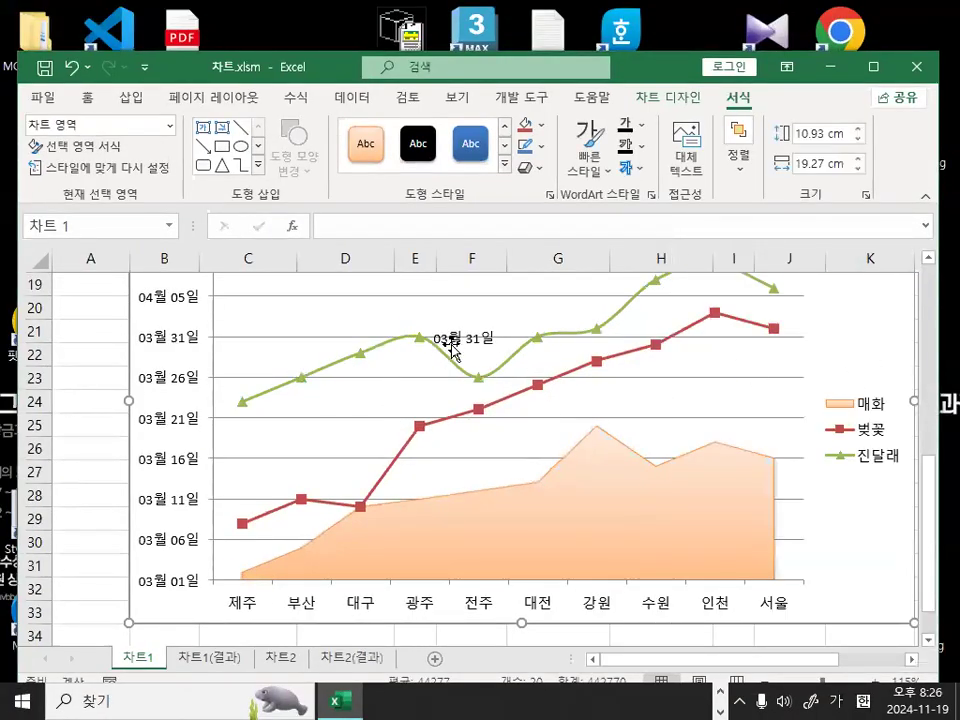
# Examine the curve of the 진달래 line from 대구 to 인천 and the marker shape at 부산
pyautogui.scroll(2, 729, 420)
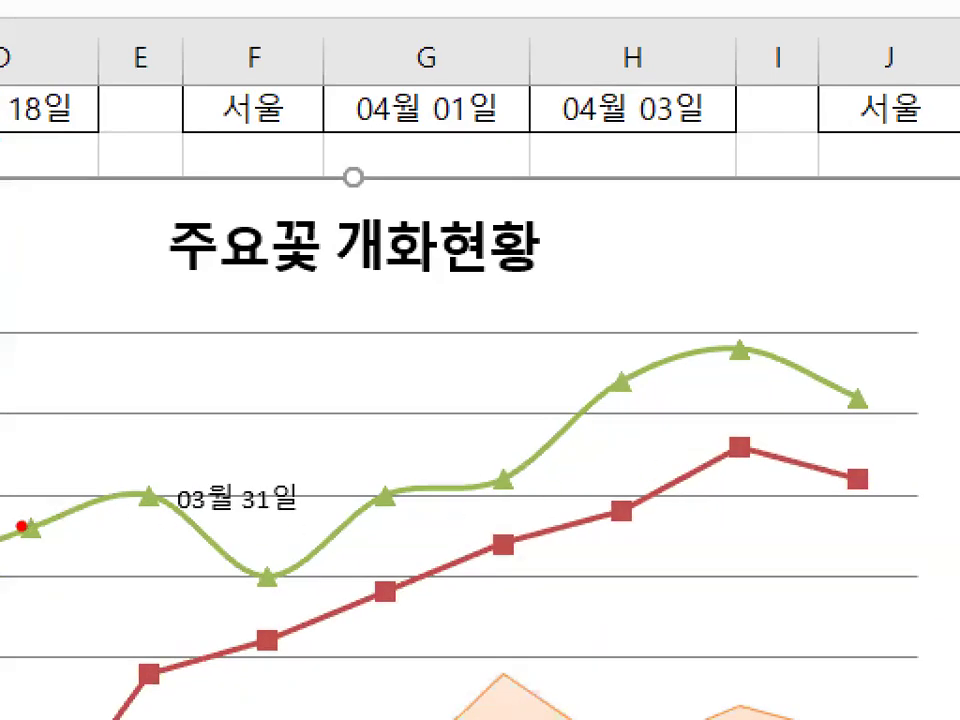
pyautogui.moveTo(20, 525)
pyautogui.mouseDown()
pyautogui.moveTo(71, 495)
pyautogui.moveTo(240, 561)
pyautogui.moveTo(407, 480)
pyautogui.moveTo(594, 431)
pyautogui.moveTo(777, 352)
pyautogui.mouseUp()
pyautogui.press('Escape')
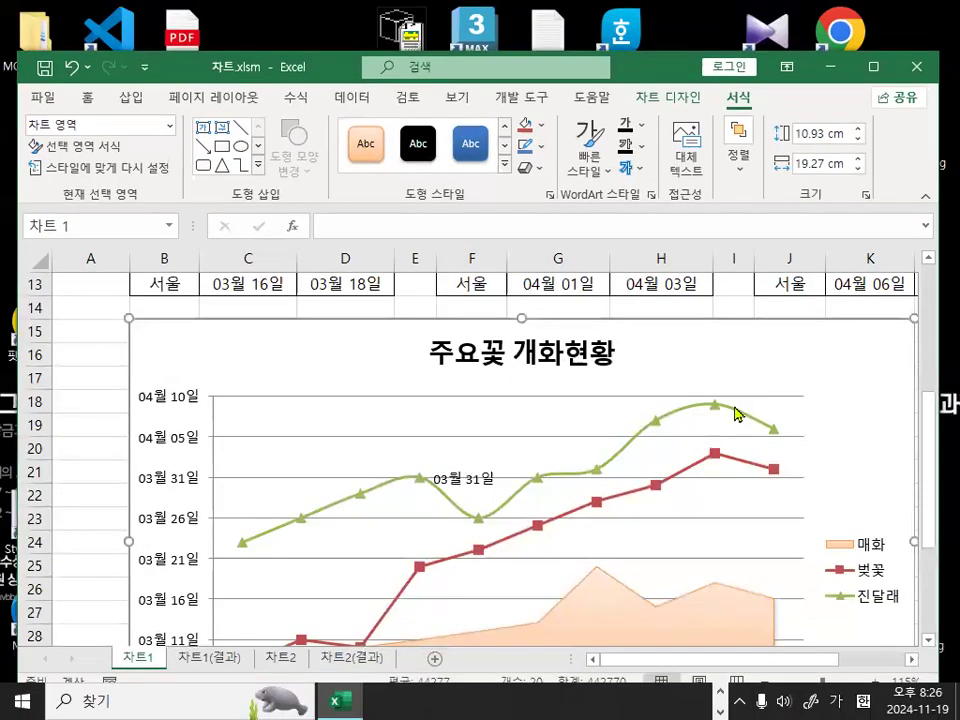
pyautogui.moveTo(737, 413)
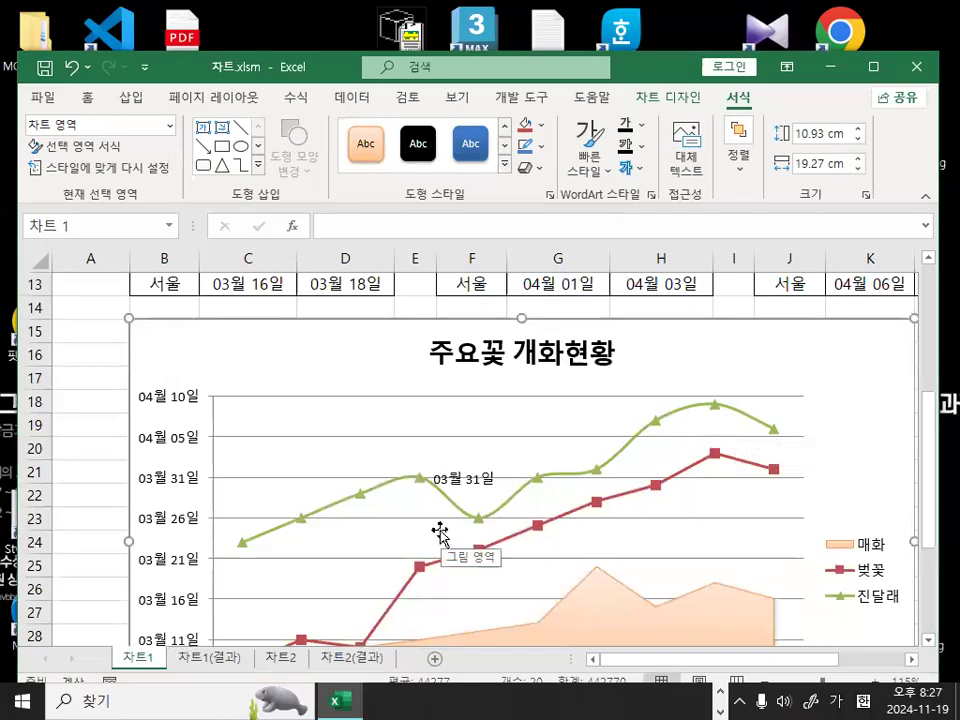
pyautogui.hotkey('ctrl', '1')
pyautogui.click(302, 534)
pyautogui.moveTo(311, 535); pyautogui.dragTo(322, 526)
pyautogui.moveTo(314, 476); pyautogui.dragTo(341, 519)
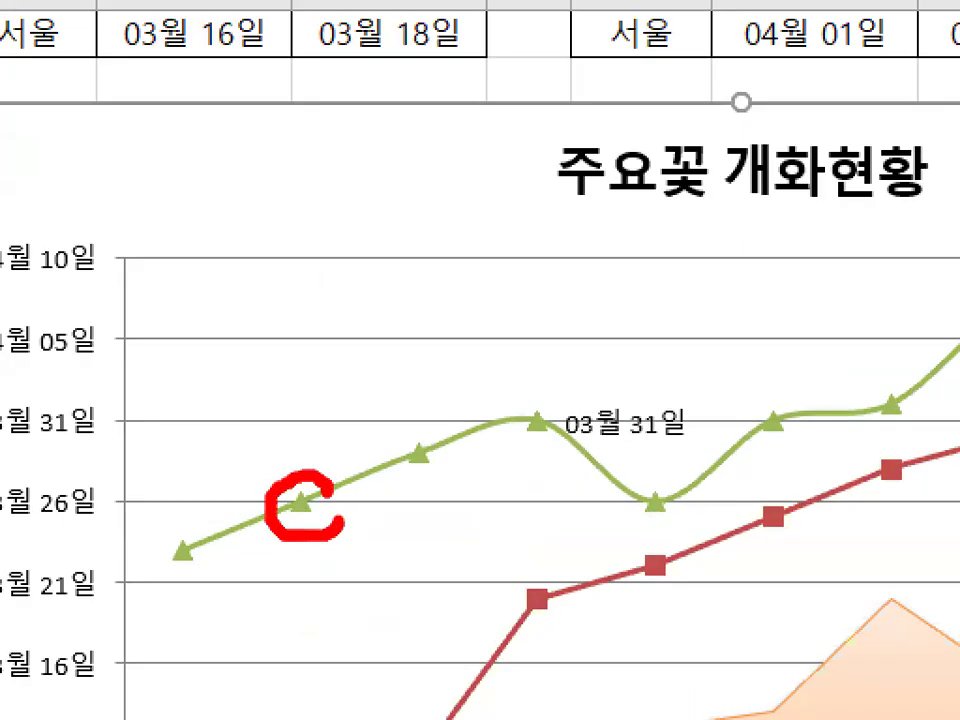
pyautogui.press('Escape')
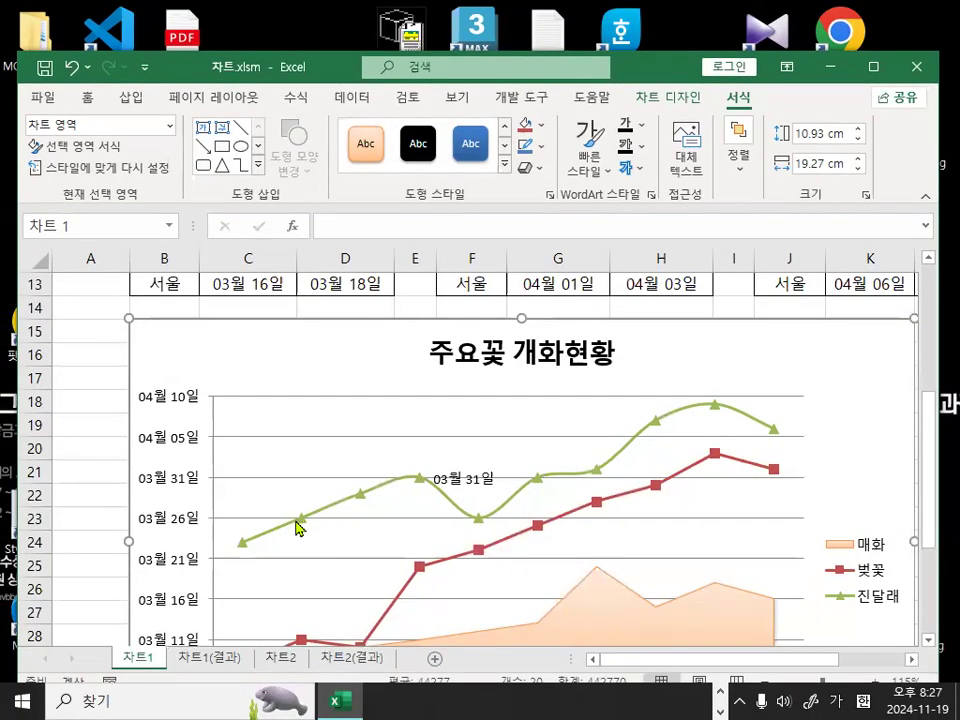
# Reopen the 진달래 series' fill and line formatting and check the 완만한 선 option
pyautogui.moveTo(303, 526)
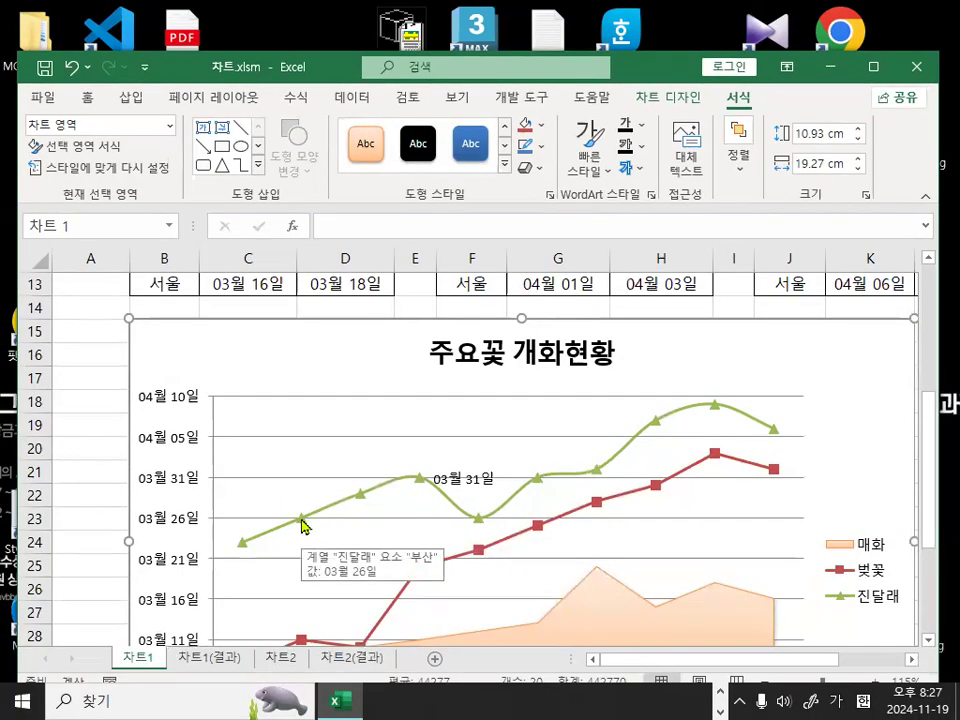
pyautogui.click(303, 526)
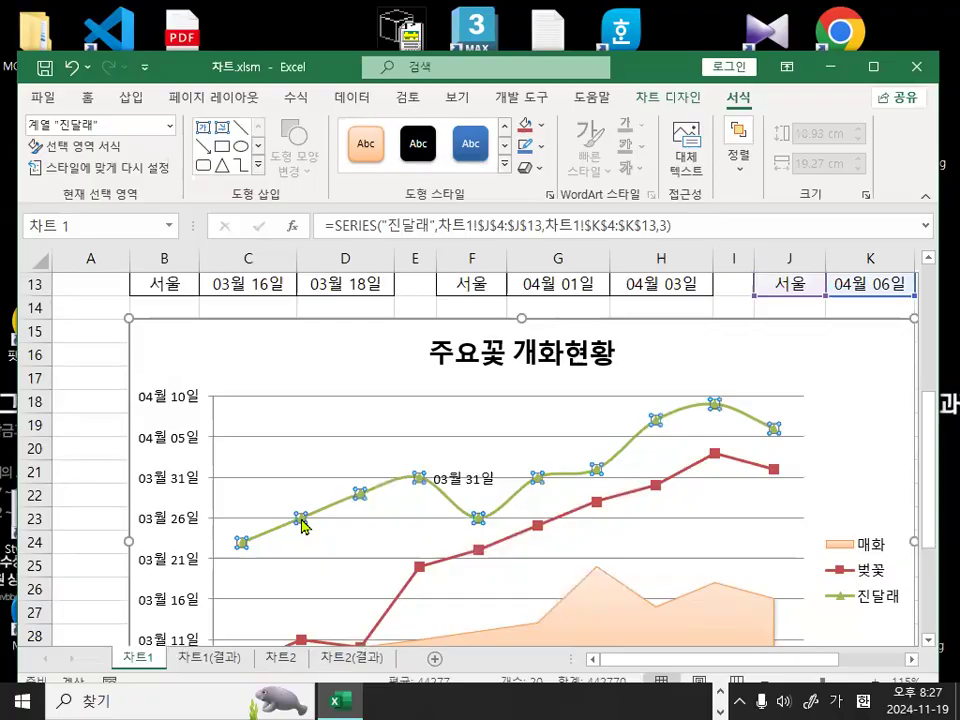
pyautogui.doubleClick(301, 517)
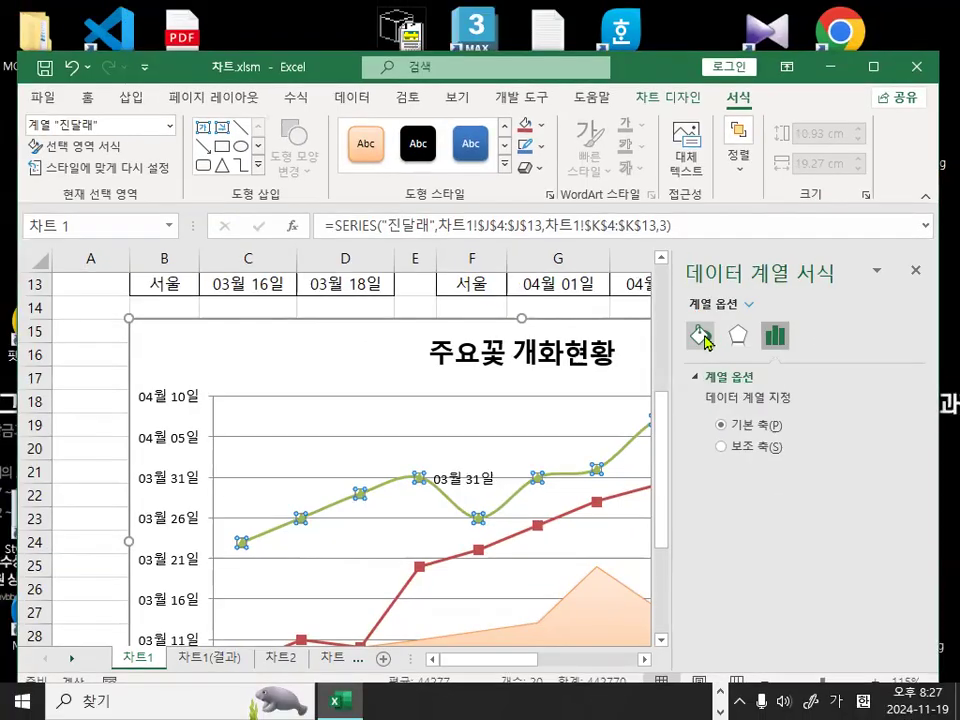
pyautogui.click(705, 340)
pyautogui.scroll(-2, 922, 548)
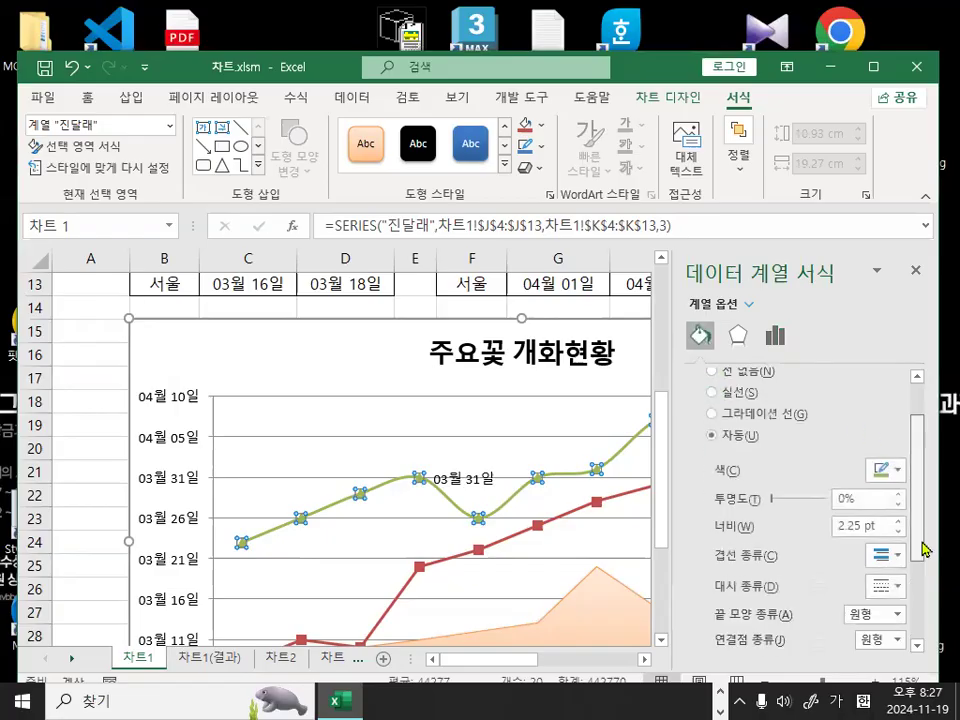
pyautogui.scroll(-3, 922, 548)
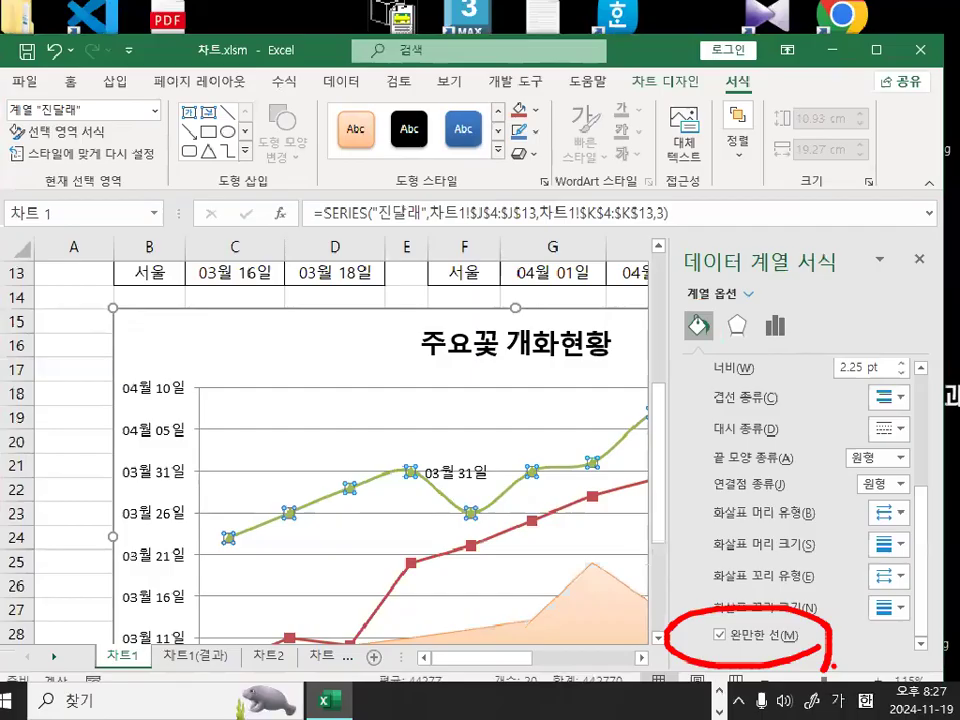
pyautogui.scroll(5, 923, 561)
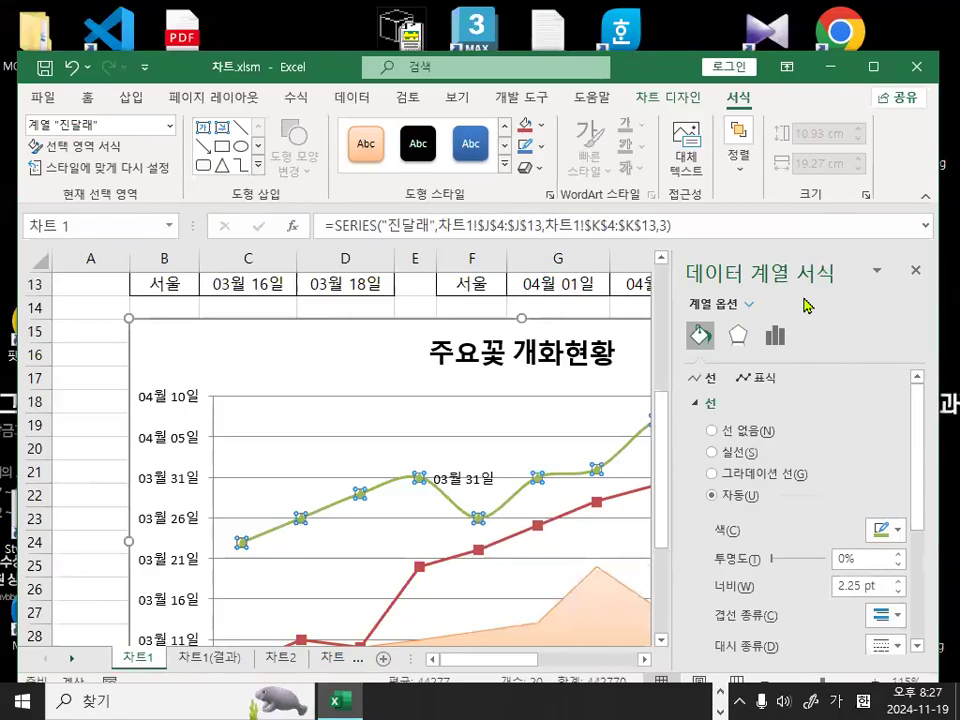
# Change the 진달래 series' markers to the built-in (기본 제공) circle shape and close the formatting settings
pyautogui.click(765, 385)
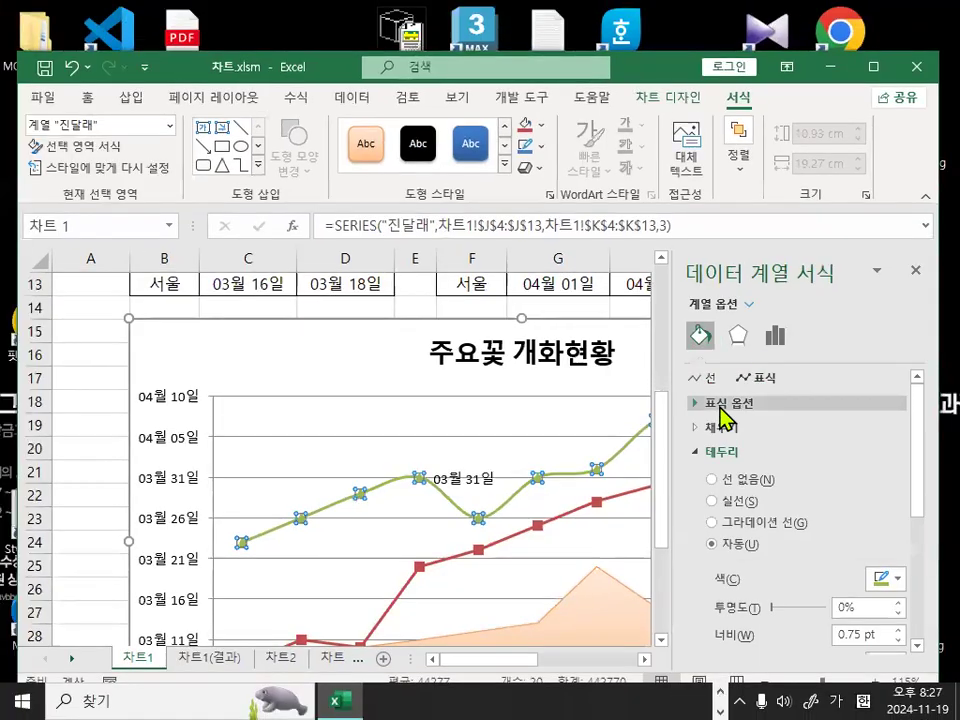
pyautogui.click(720, 405)
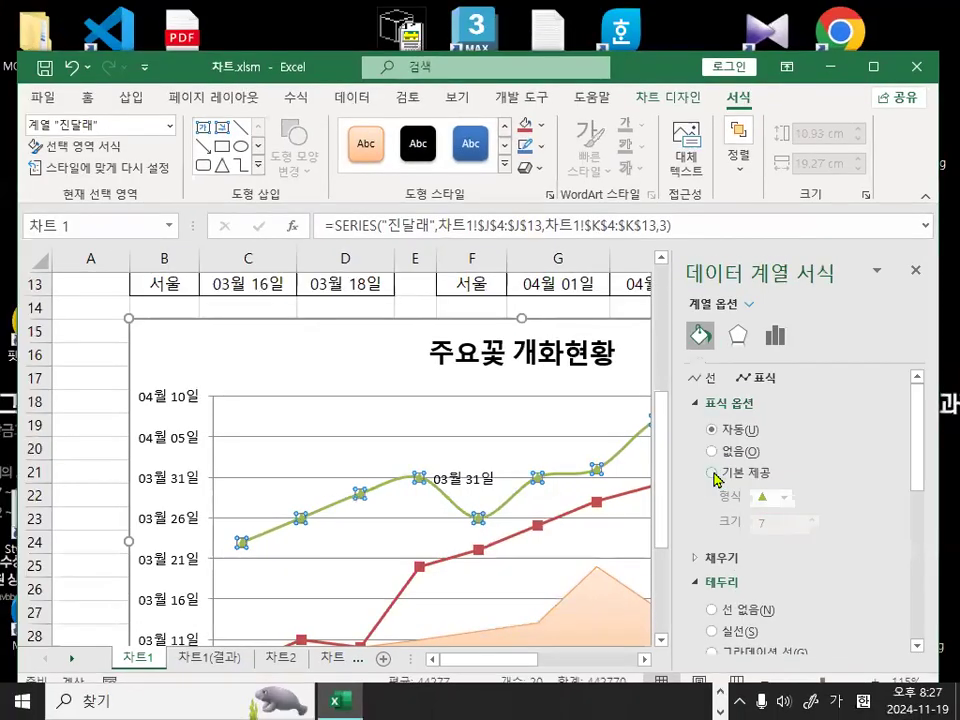
pyautogui.click(675, 460)
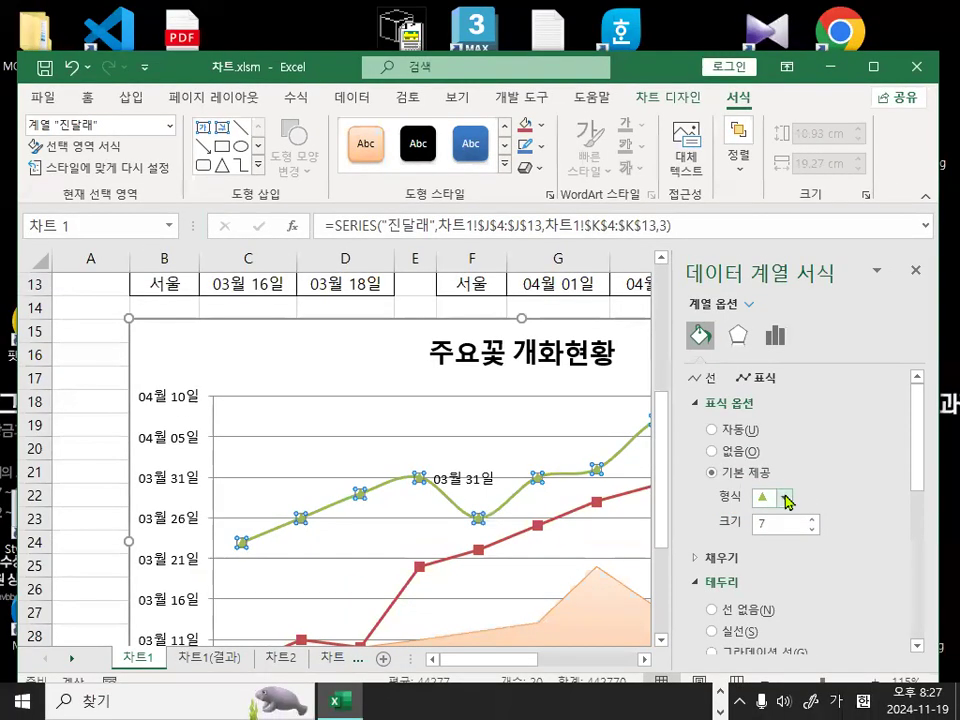
pyautogui.click(785, 497)
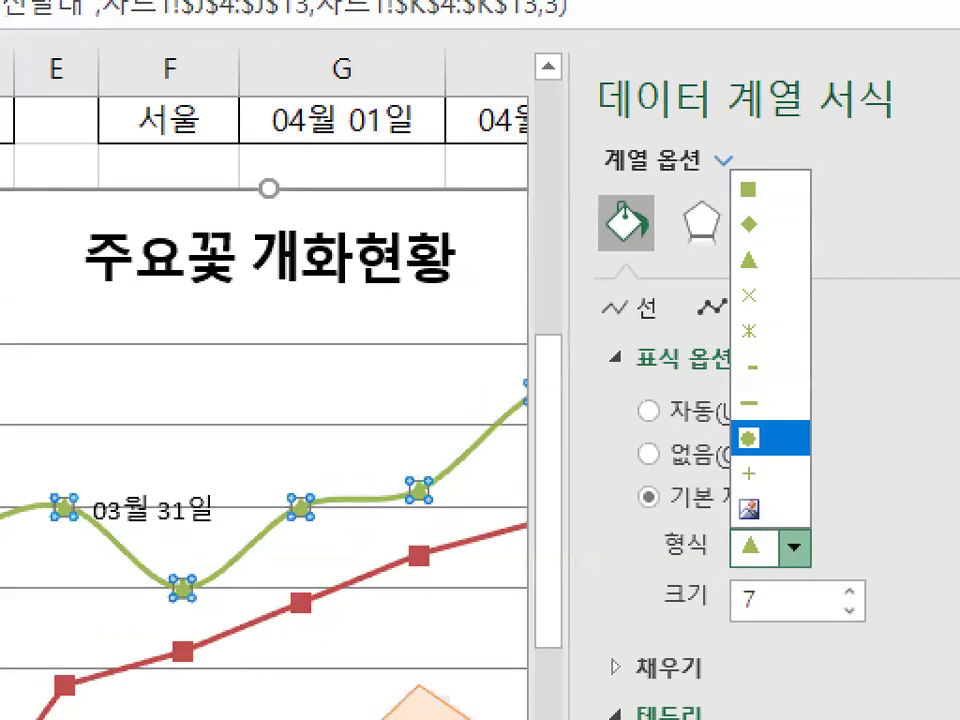
pyautogui.moveTo(789, 440)
pyautogui.mouseDown()
pyautogui.moveTo(745, 460)
pyautogui.moveTo(740, 425)
pyautogui.moveTo(757, 430)
pyautogui.mouseUp()
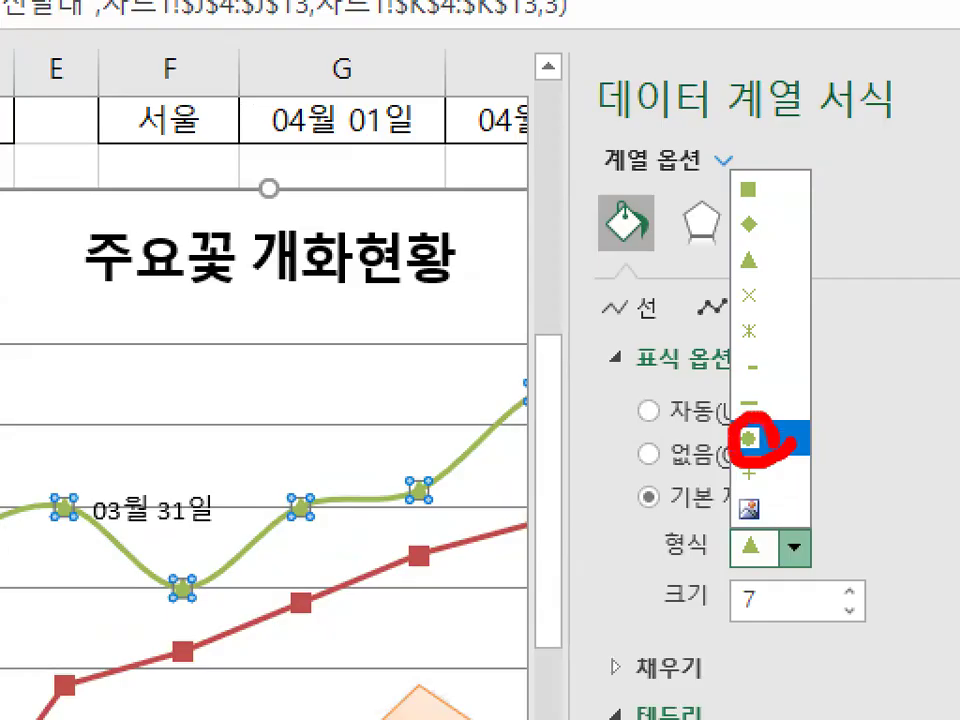
pyautogui.press('Escape')
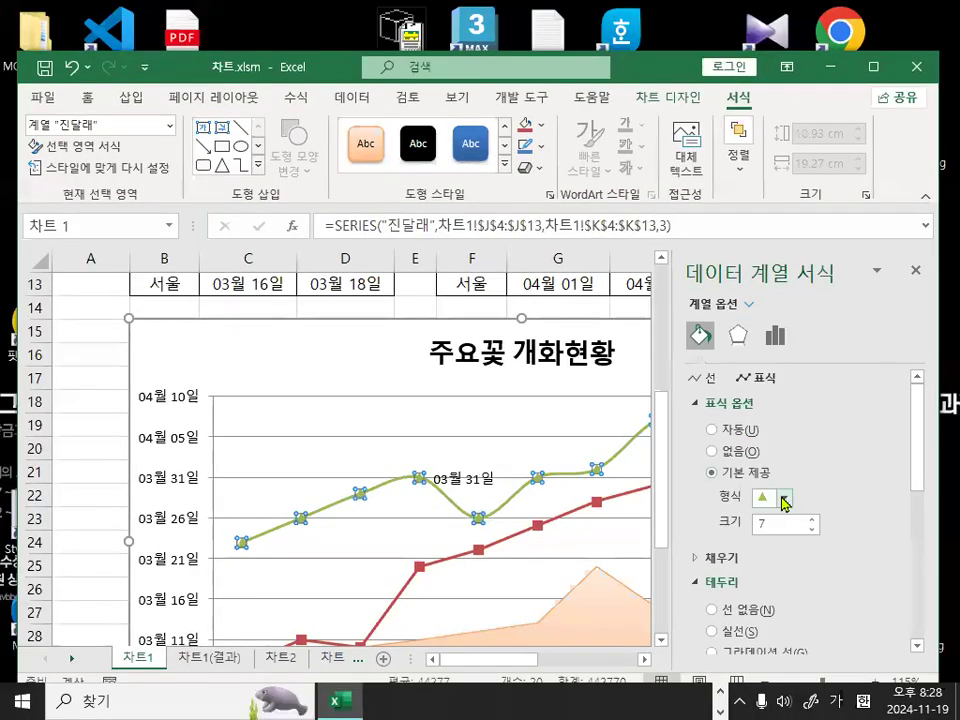
pyautogui.click(795, 547)
pyautogui.click(781, 443)
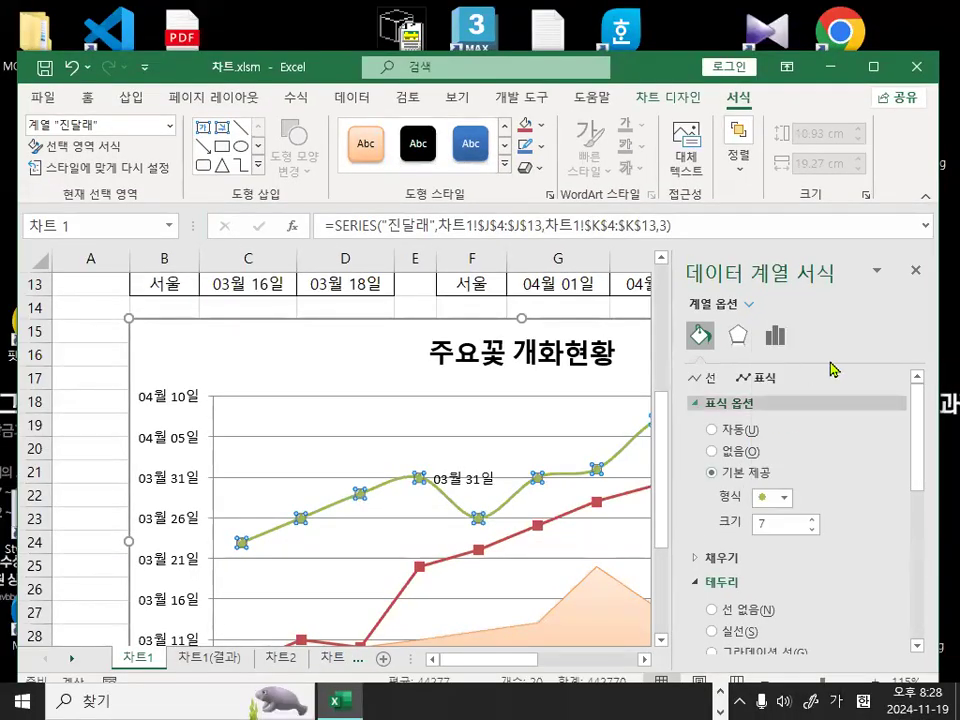
pyautogui.click(916, 275)
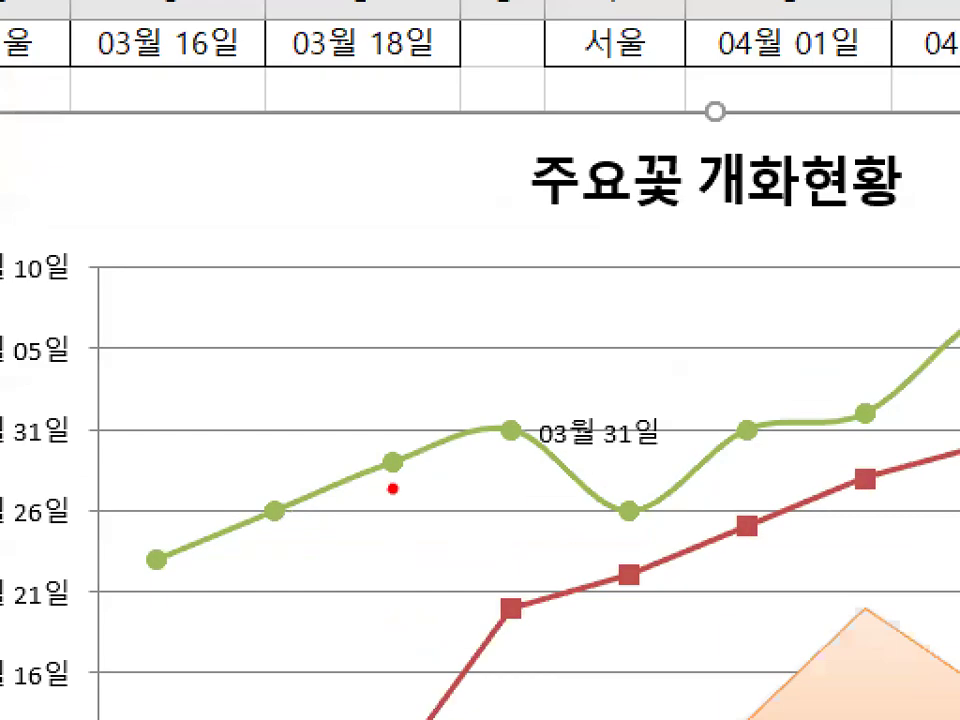
pyautogui.moveTo(423, 478)
pyautogui.mouseDown()
pyautogui.moveTo(379, 482)
pyautogui.moveTo(424, 476)
pyautogui.mouseUp()
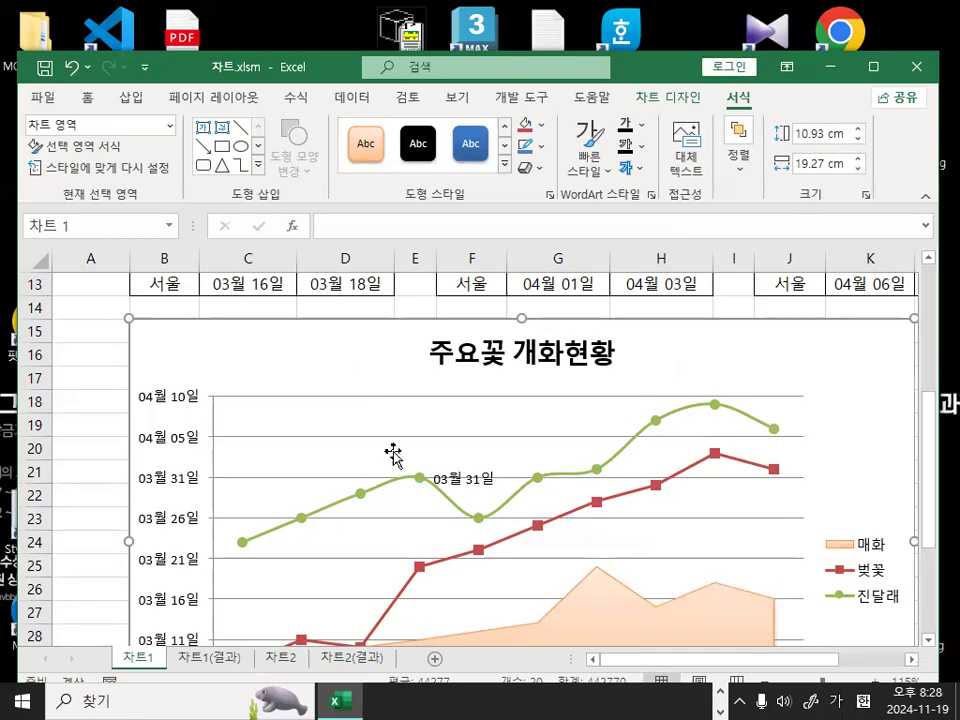
pyautogui.hotkey('ctrl', '2')
pyautogui.moveTo(311, 327)
pyautogui.mouseDown()
pyautogui.moveTo(314, 377)
pyautogui.moveTo(340, 345)
pyautogui.moveTo(328, 343)
pyautogui.mouseUp()
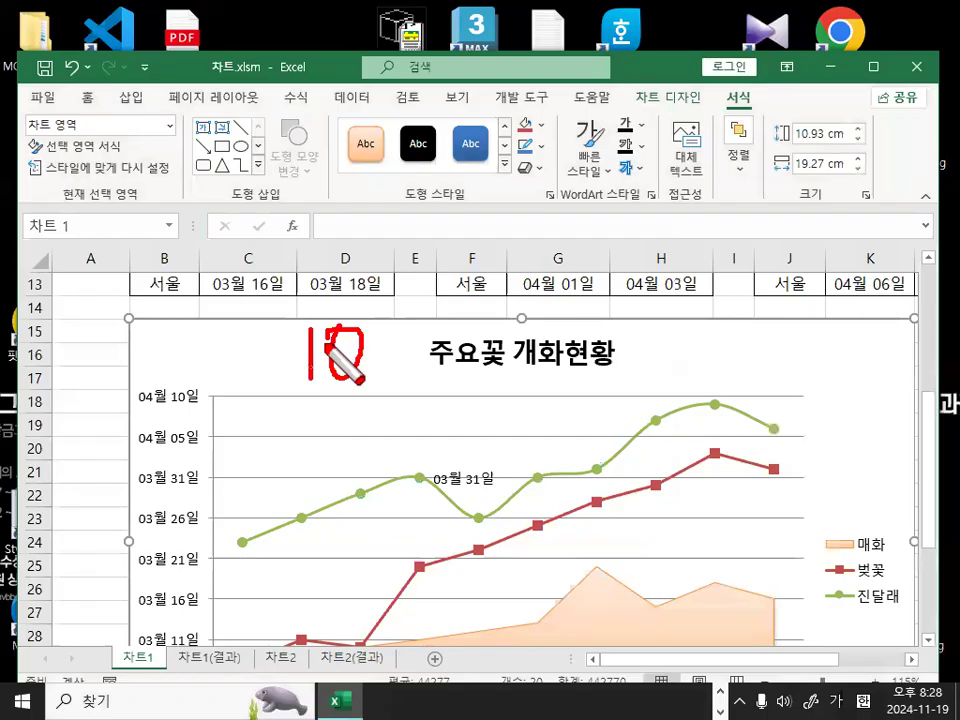
pyautogui.moveTo(287, 399); pyautogui.dragTo(347, 401)
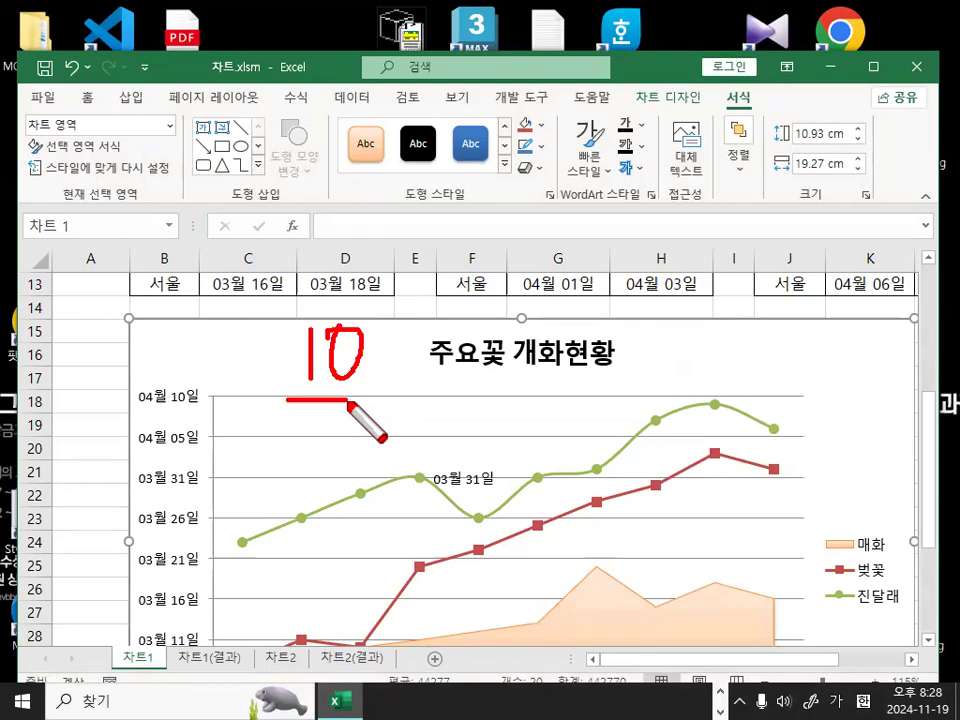
pyautogui.moveTo(231, 283)
pyautogui.mouseDown()
pyautogui.moveTo(248, 362)
pyautogui.moveTo(226, 358)
pyautogui.moveTo(222, 396)
pyautogui.mouseUp()
pyautogui.moveTo(280, 275)
pyautogui.mouseDown()
pyautogui.moveTo(300, 374)
pyautogui.moveTo(254, 361)
pyautogui.mouseUp()
pyautogui.moveTo(270, 298); pyautogui.dragTo(298, 294)
pyautogui.moveTo(684, 536)
pyautogui.mouseDown()
pyautogui.moveTo(623, 326)
pyautogui.moveTo(649, 548)
pyautogui.mouseUp()
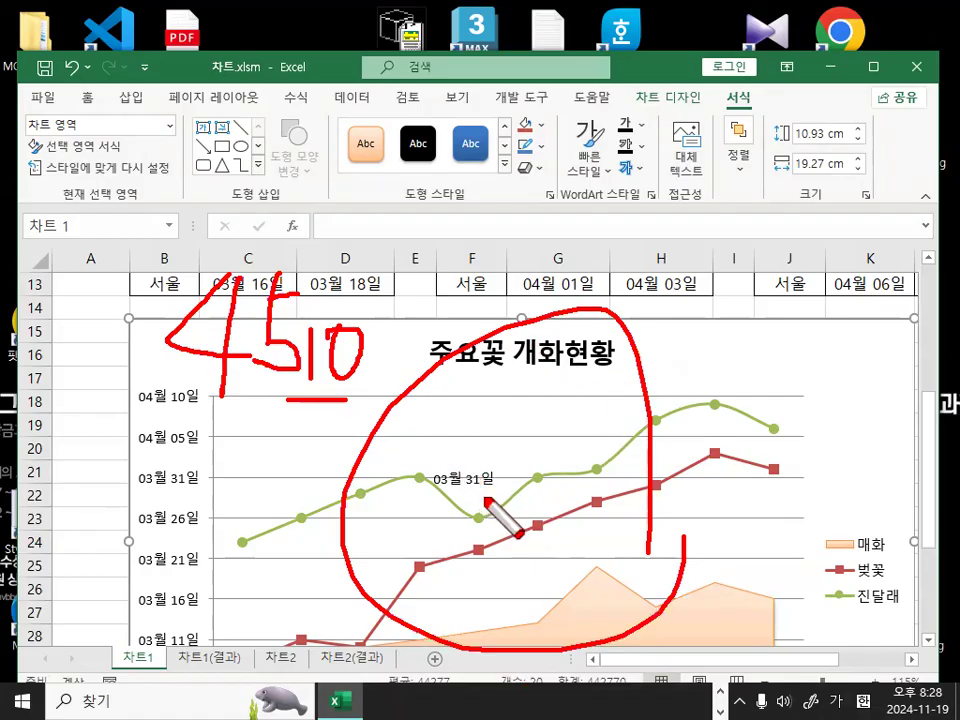
pyautogui.press('Escape')
pyautogui.scroll(-2, 545, 440)
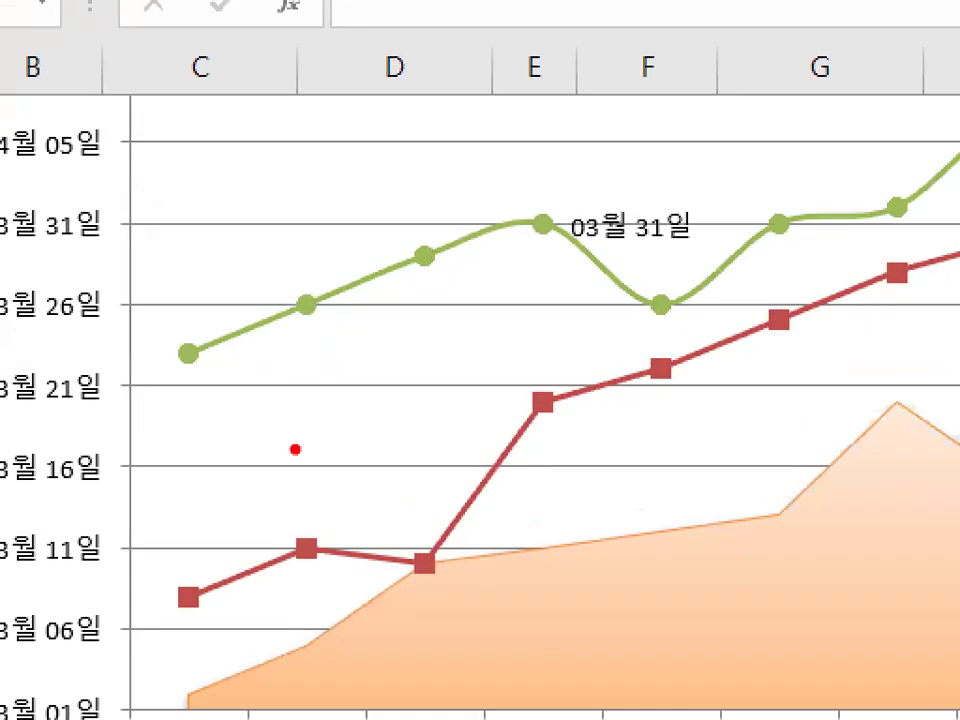
pyautogui.moveTo(152, 393); pyautogui.dragTo(446, 390)
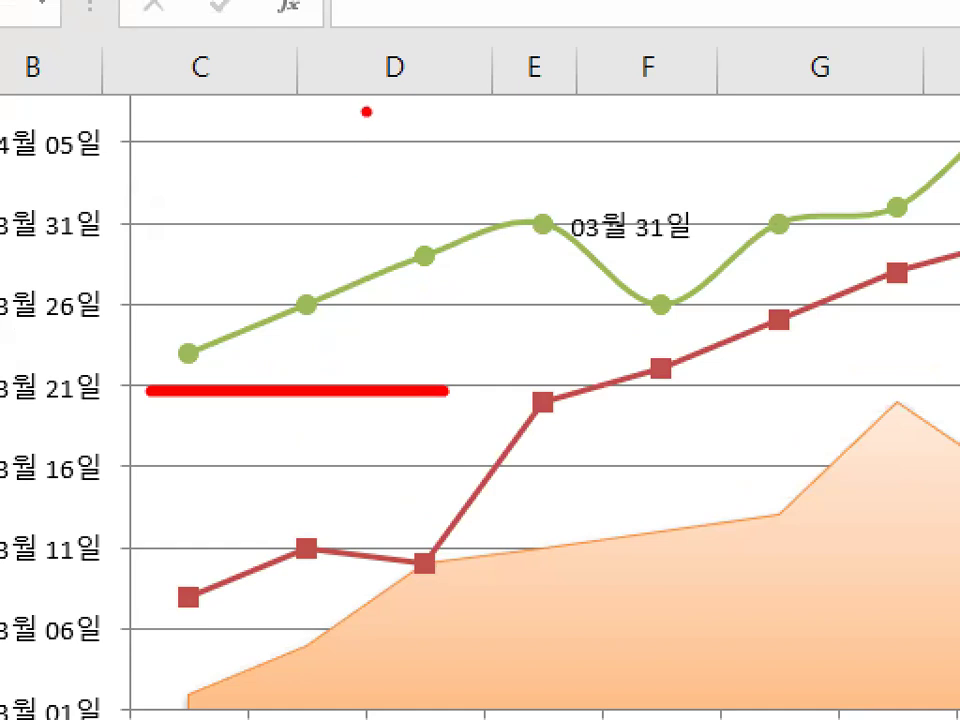
pyautogui.moveTo(367, 105); pyautogui.dragTo(367, 562)
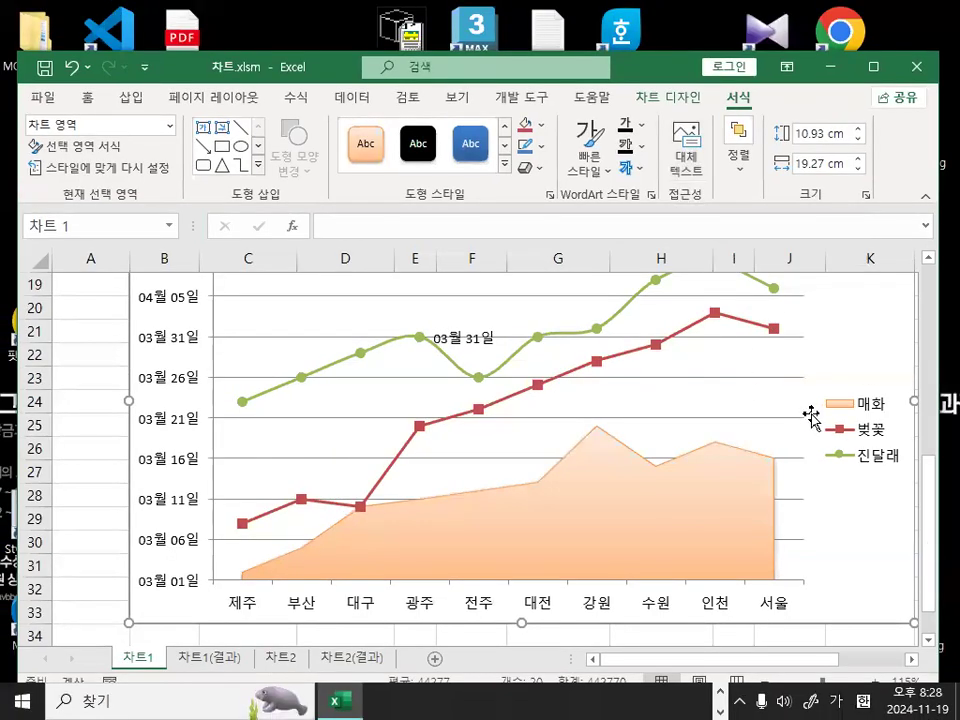
# Show the chart elements (차트 요소) of the 주요꽃 개화현황 chart and find the gridlines (눈금선) entry
pyautogui.scroll(2, 821, 407)
pyautogui.click(911, 660)
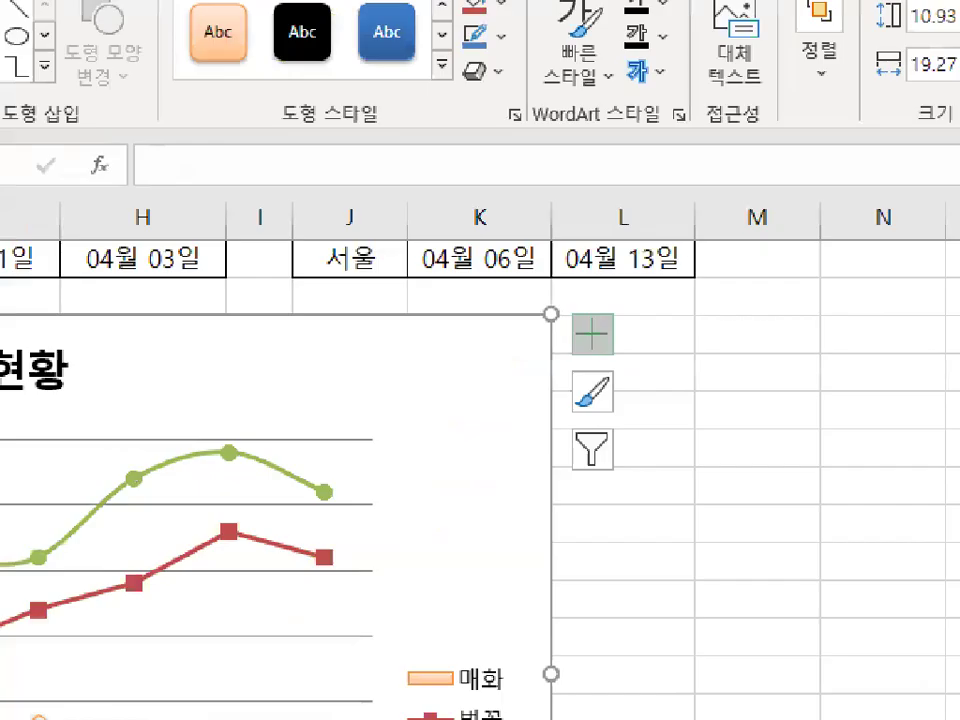
pyautogui.moveTo(633, 336)
pyautogui.mouseDown()
pyautogui.moveTo(633, 350)
pyautogui.moveTo(615, 298)
pyautogui.moveTo(623, 335)
pyautogui.moveTo(613, 342)
pyautogui.moveTo(609, 315)
pyautogui.moveTo(614, 338)
pyautogui.moveTo(625, 323)
pyautogui.mouseUp()
pyautogui.press('Escape')
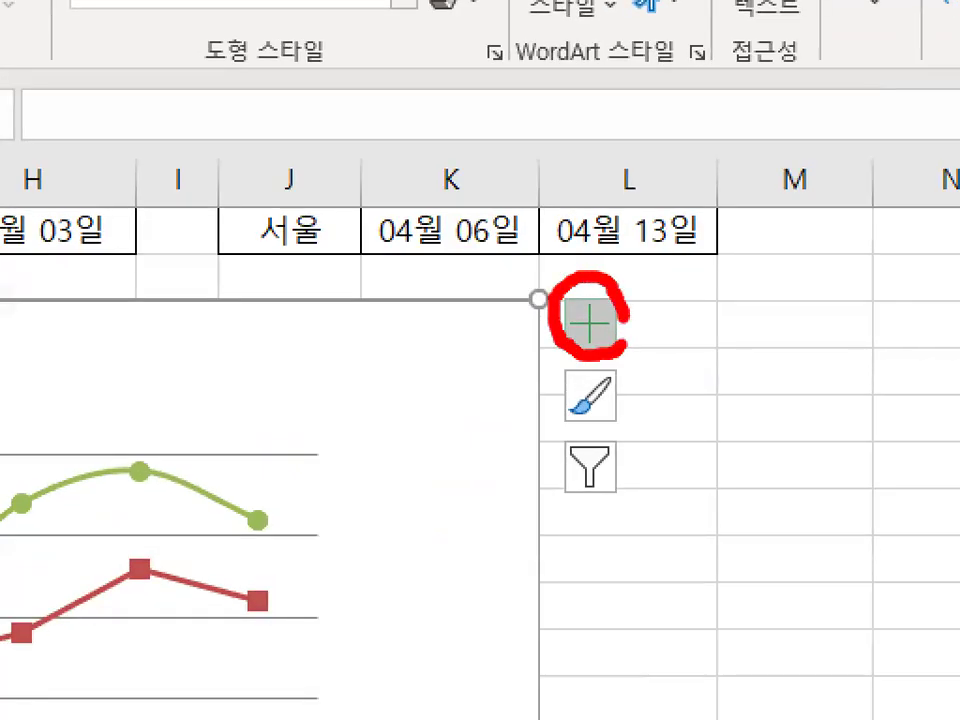
pyautogui.press('Escape')
pyautogui.click(668, 98)
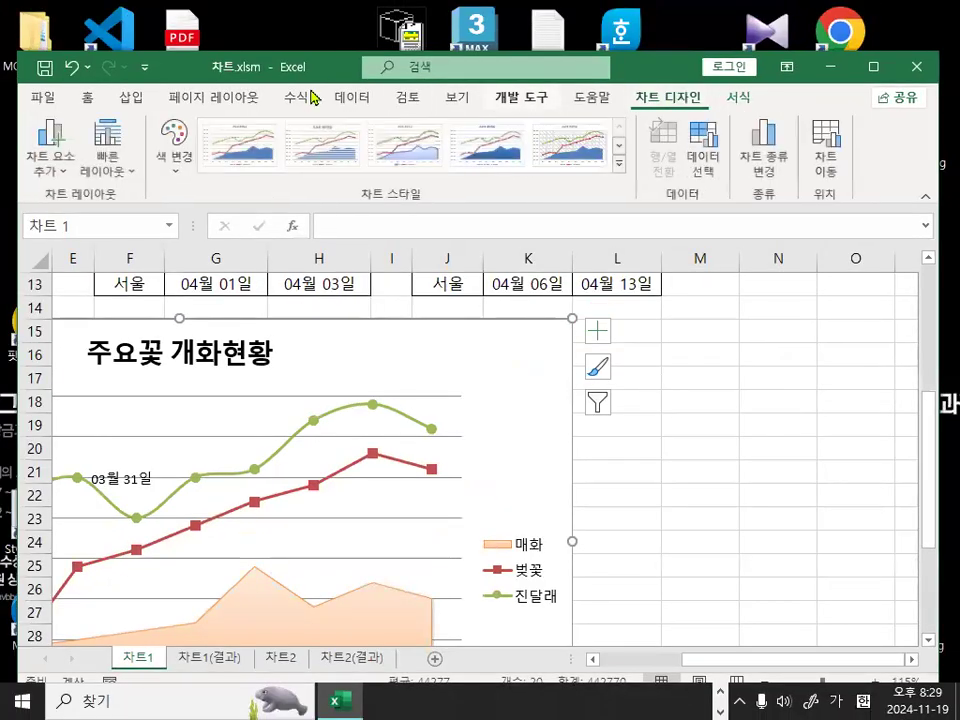
pyautogui.moveTo(85, 147)
pyautogui.mouseDown()
pyautogui.moveTo(66, 159)
pyautogui.moveTo(55, 128)
pyautogui.moveTo(87, 146)
pyautogui.mouseUp()
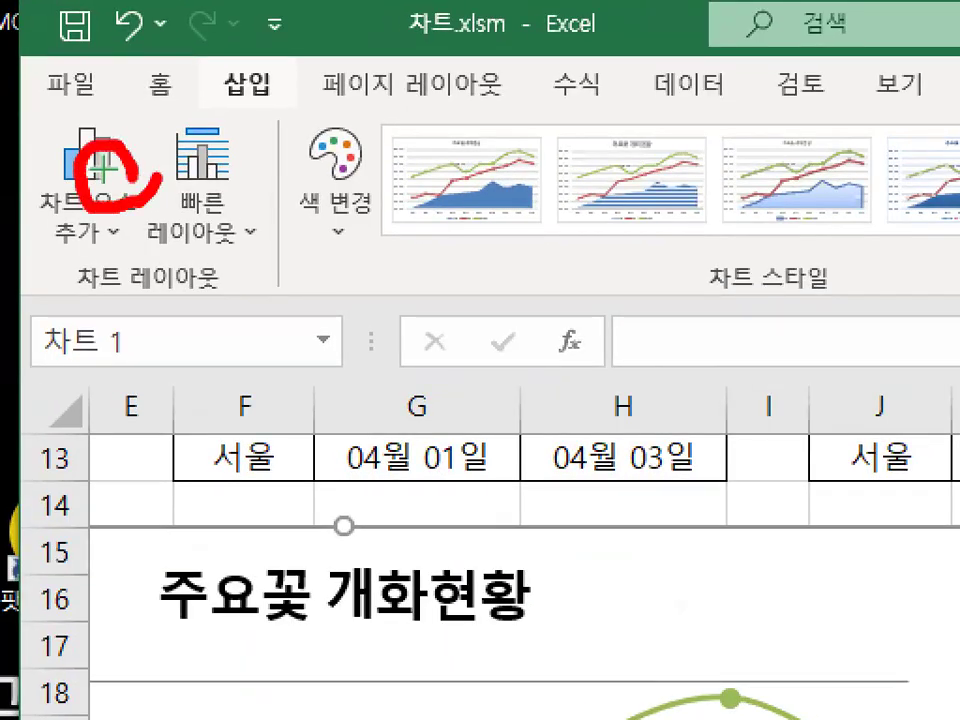
pyautogui.press('Escape')
pyautogui.click(601, 334)
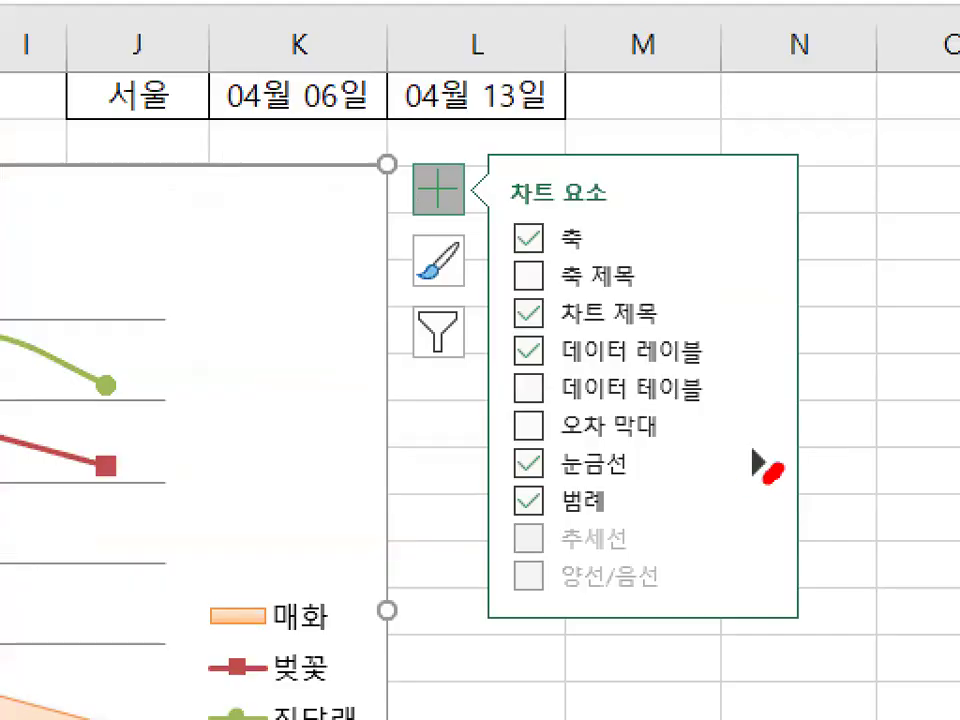
pyautogui.moveTo(768, 479)
pyautogui.mouseDown()
pyautogui.moveTo(732, 453)
pyautogui.moveTo(779, 461)
pyautogui.mouseUp()
pyautogui.press('Escape')
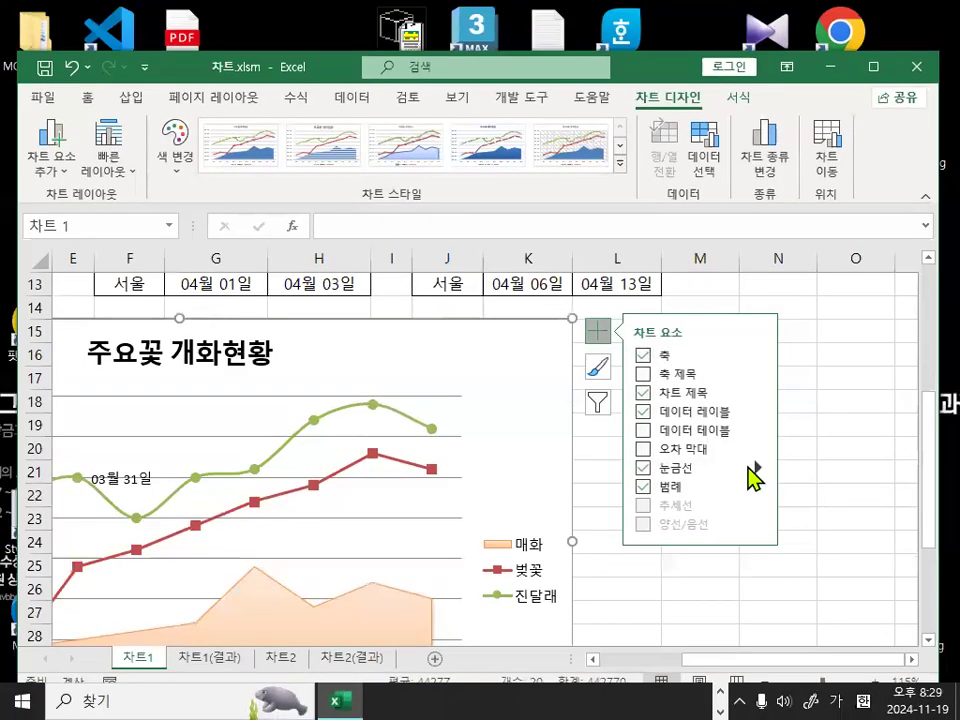
# Add primary major vertical gridlines (기본 주 세로) to the 주요꽃 개화현황 chart and deselect the chart
pyautogui.click(757, 466)
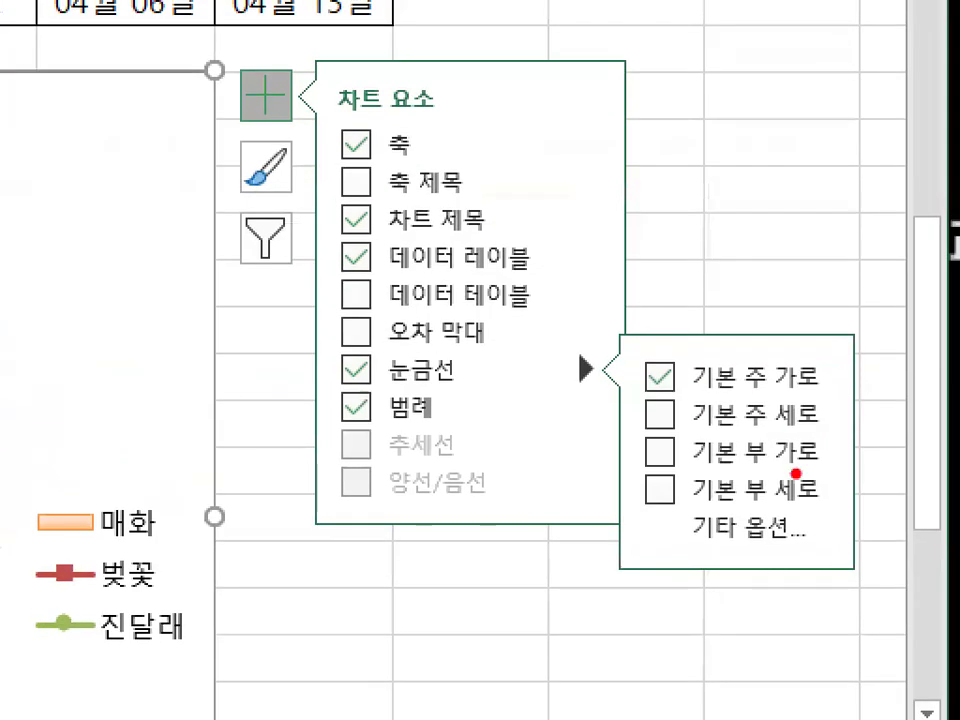
pyautogui.moveTo(776, 430); pyautogui.dragTo(836, 428)
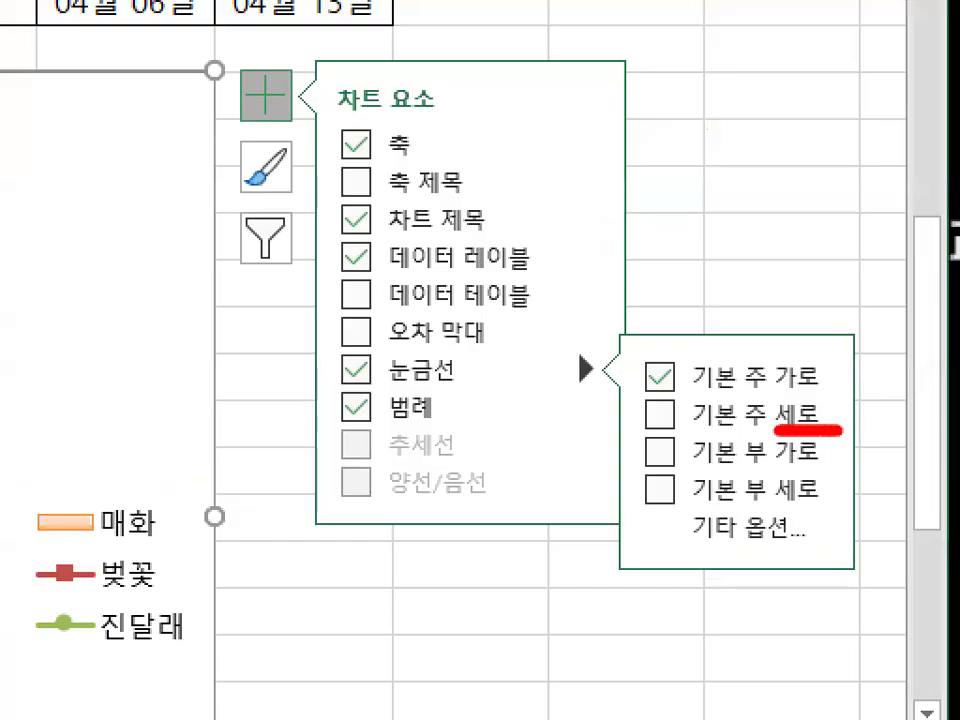
pyautogui.moveTo(752, 372)
pyautogui.mouseDown()
pyautogui.moveTo(748, 428)
pyautogui.moveTo(786, 352)
pyautogui.mouseUp()
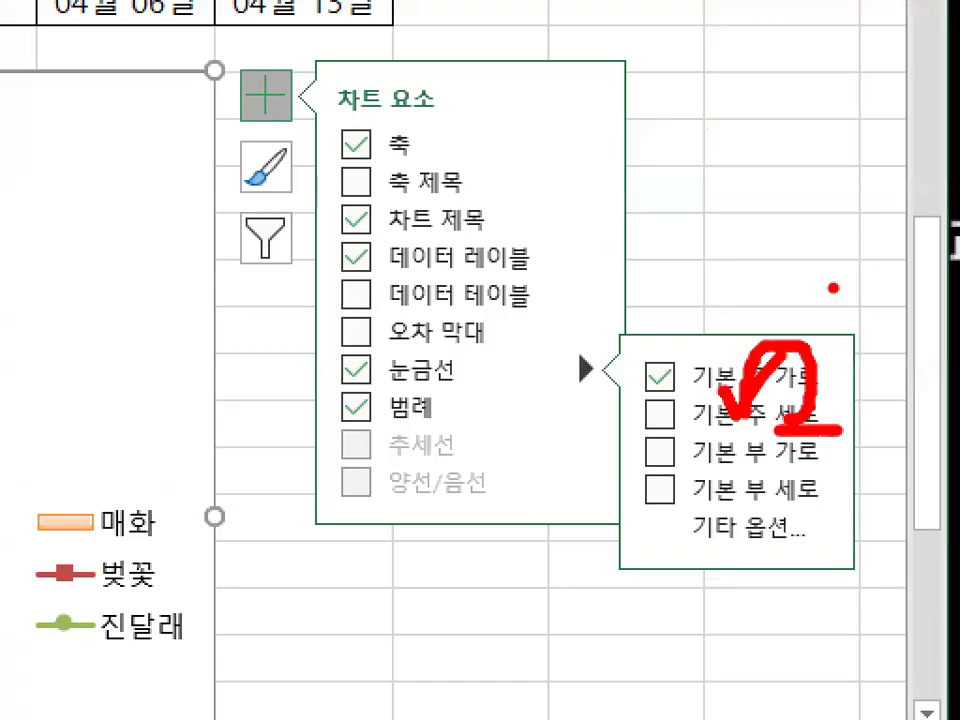
pyautogui.moveTo(645, 410); pyautogui.dragTo(808, 258)
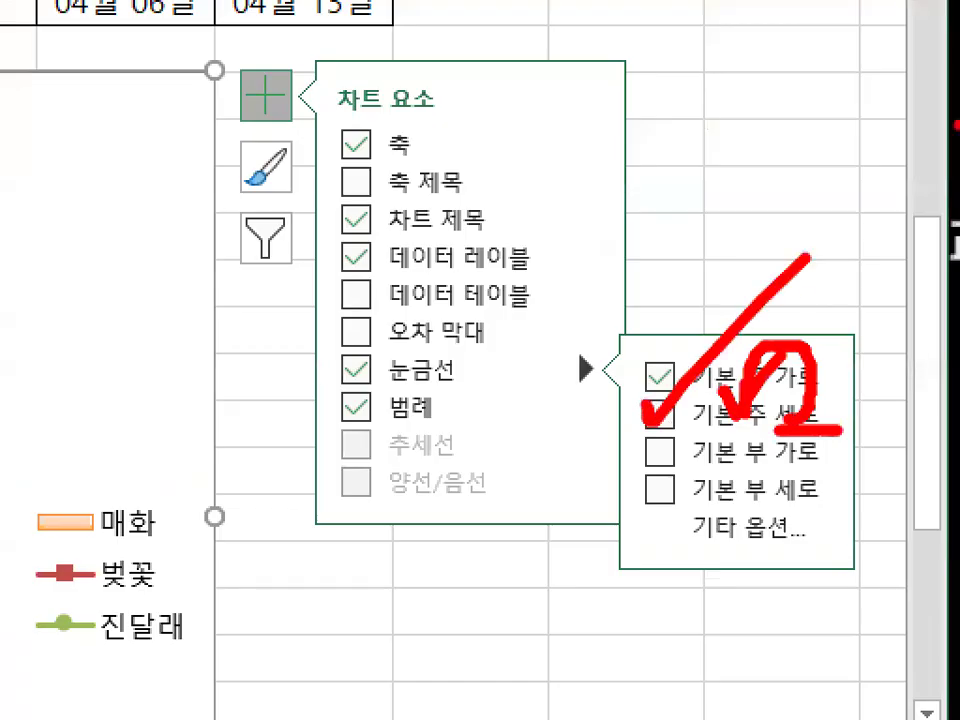
pyautogui.press('Escape')
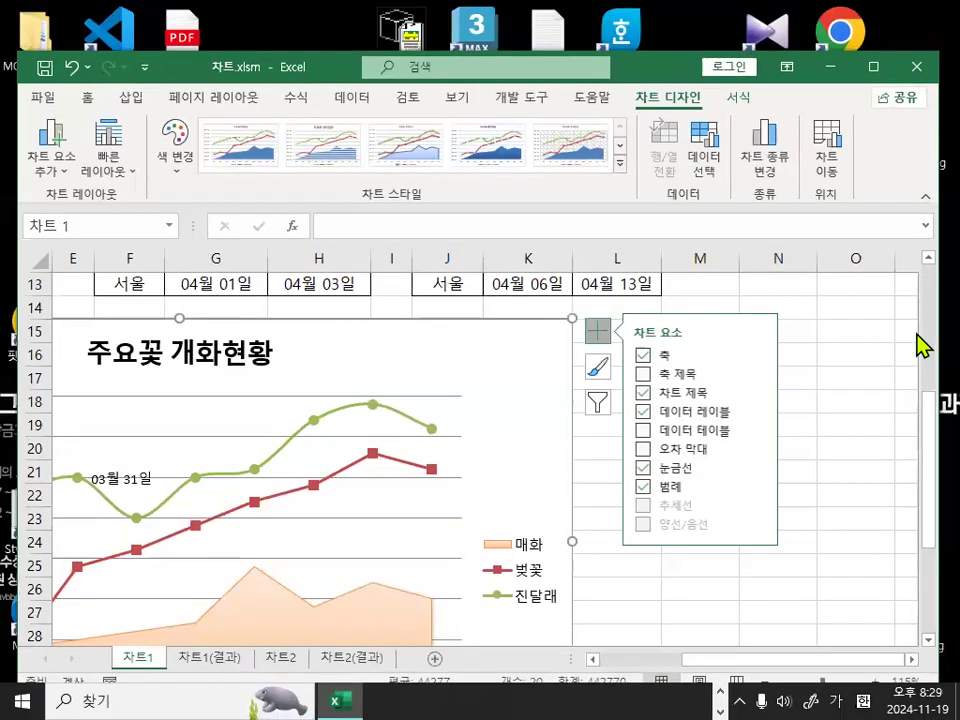
pyautogui.moveTo(761, 470)
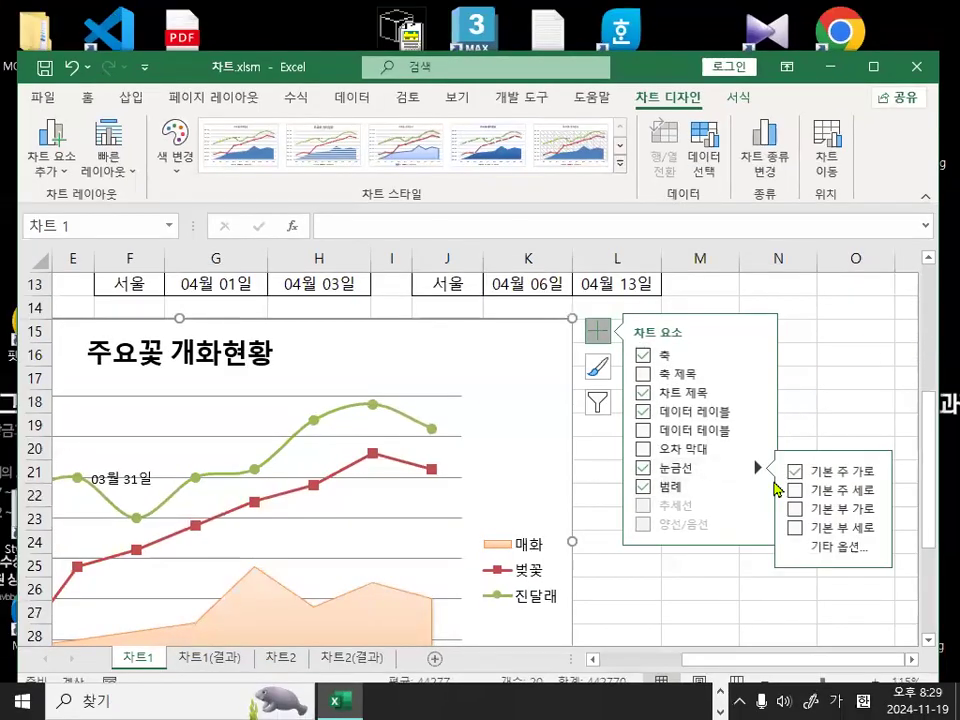
pyautogui.click(806, 490)
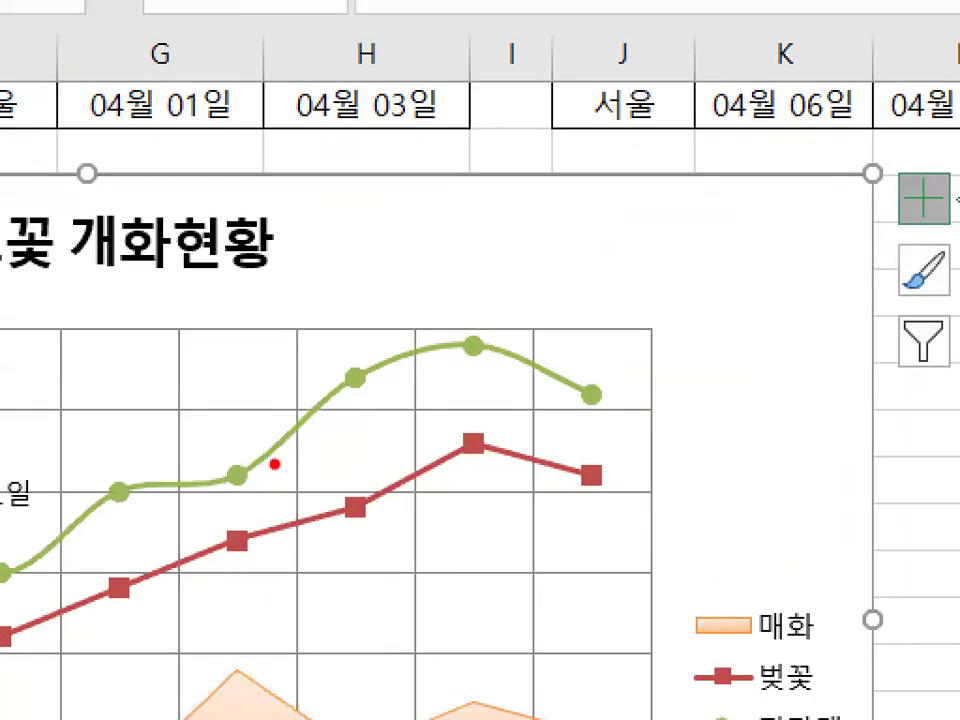
pyautogui.moveTo(269, 474)
pyautogui.mouseDown()
pyautogui.moveTo(294, 469)
pyautogui.moveTo(267, 459)
pyautogui.mouseUp()
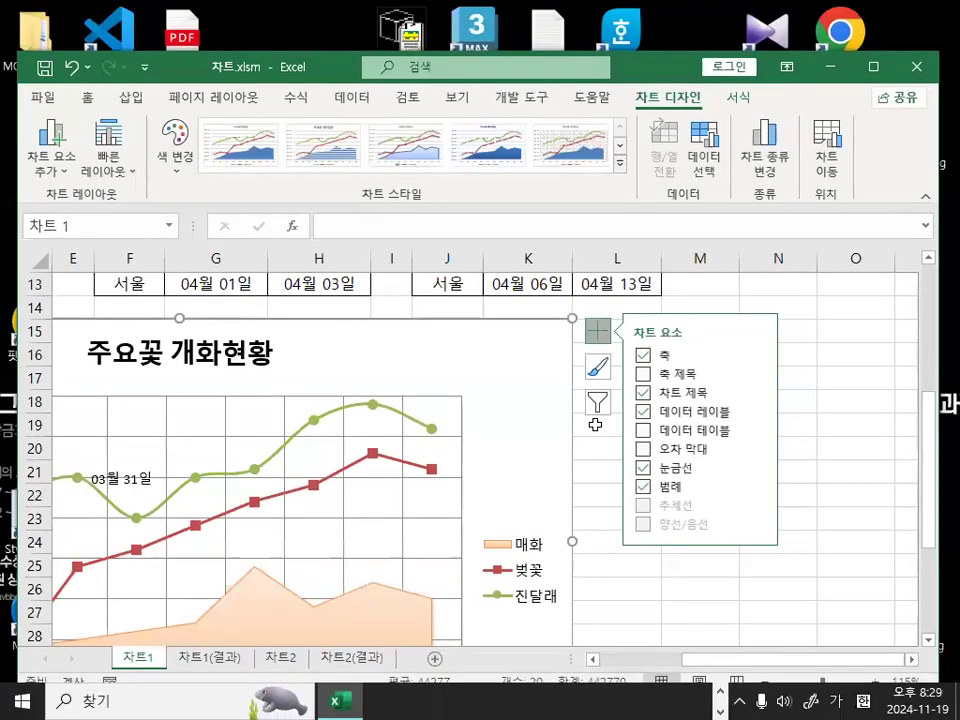
pyautogui.click(876, 398)
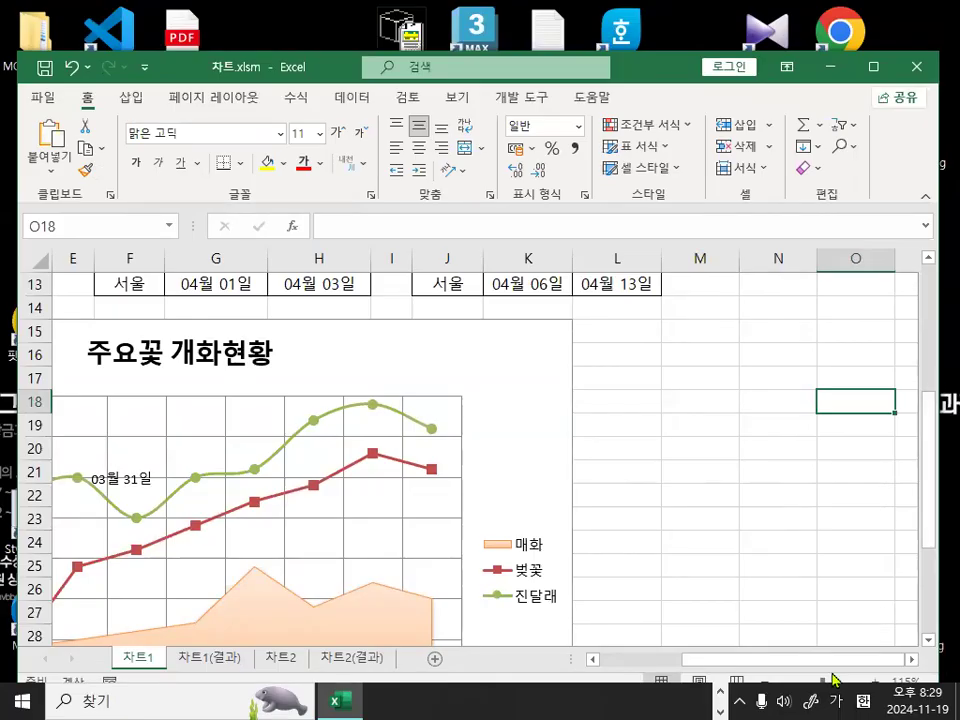
# Examine where the 매화 area series runs relative to the vertical and horizontal axes in the lower part of the chart
pyautogui.moveTo(705, 662); pyautogui.dragTo(625, 665)
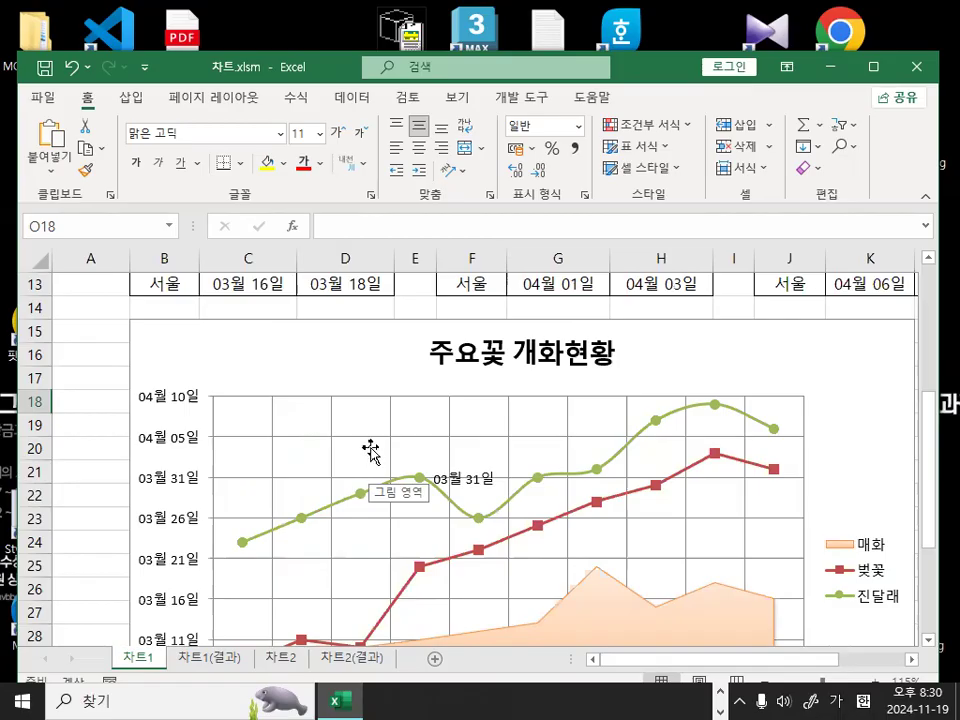
pyautogui.scroll(-3, 370, 452)
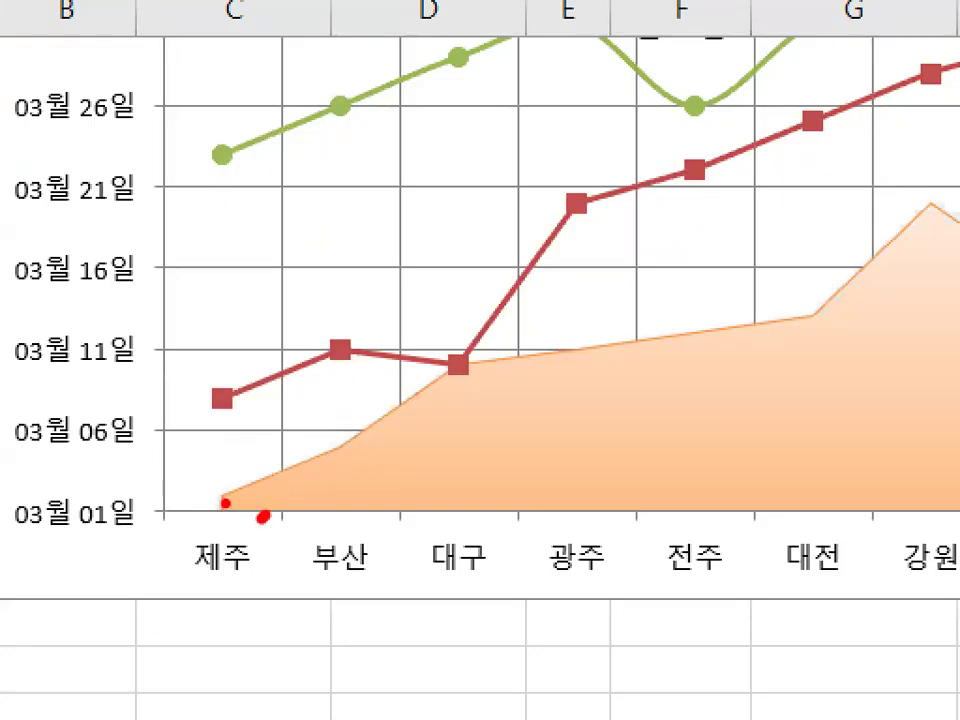
pyautogui.moveTo(262, 518); pyautogui.dragTo(239, 506)
pyautogui.moveTo(292, 443); pyautogui.dragTo(300, 428)
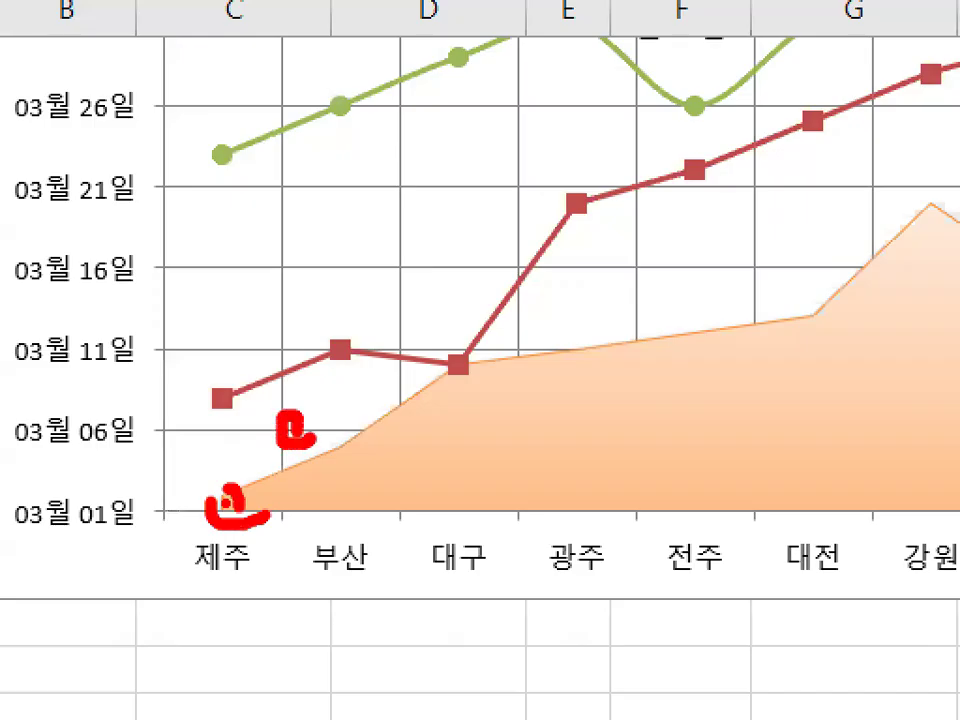
pyautogui.moveTo(182, 497)
pyautogui.mouseDown()
pyautogui.moveTo(176, 515)
pyautogui.moveTo(272, 442)
pyautogui.moveTo(470, 377)
pyautogui.moveTo(912, 291)
pyautogui.mouseUp()
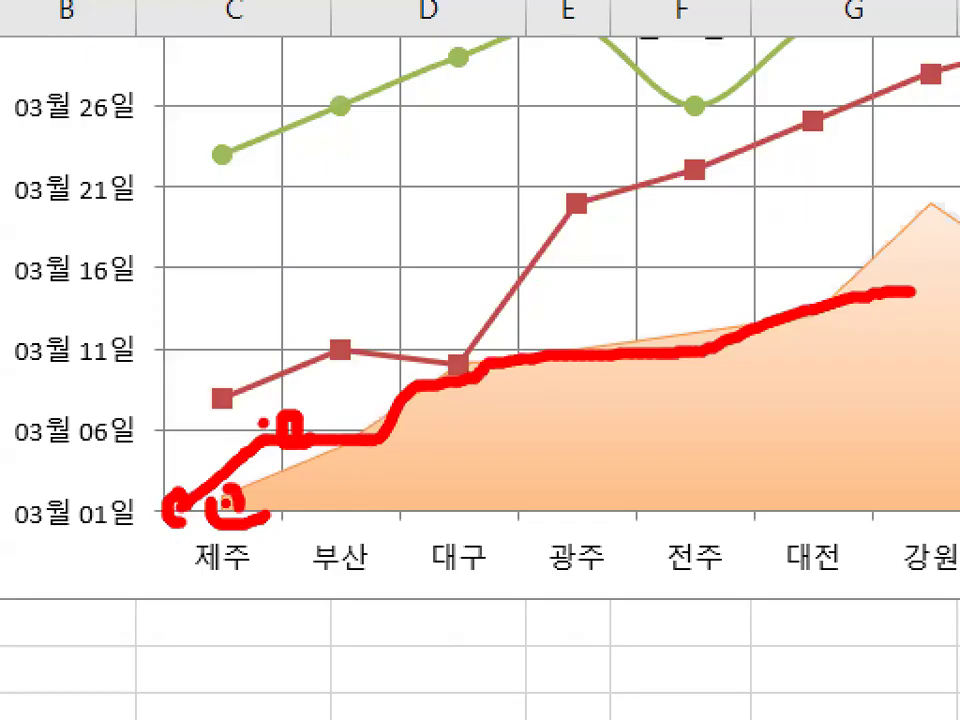
pyautogui.moveTo(237, 364); pyautogui.dragTo(268, 410)
pyautogui.press('Escape')
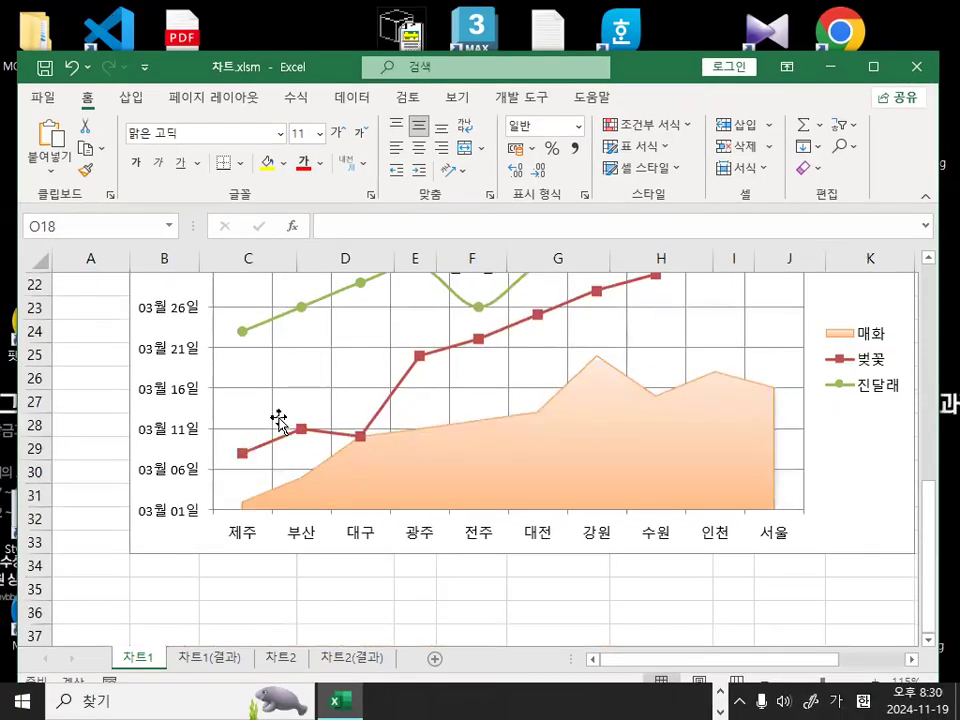
# Open the axis formatting options for the chart's vertical date axis
pyautogui.click(190, 354)
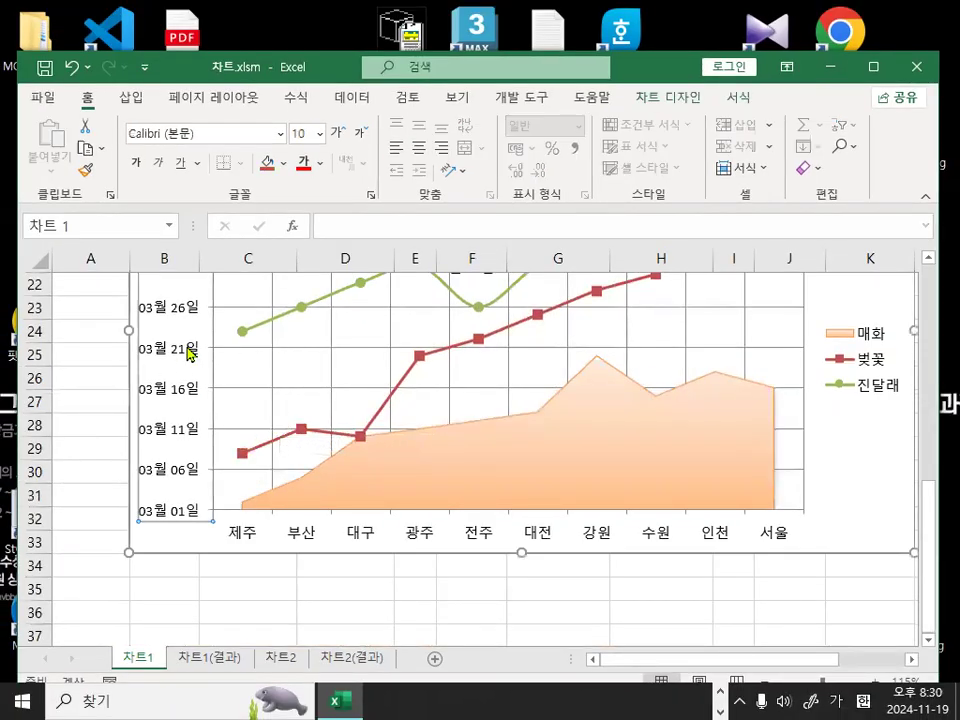
pyautogui.hotkey('ctrl', '1')
pyautogui.moveTo(237, 175); pyautogui.dragTo(235, 688)
pyautogui.moveTo(97, 424)
pyautogui.mouseDown()
pyautogui.moveTo(189, 497)
pyautogui.moveTo(128, 378)
pyautogui.mouseUp()
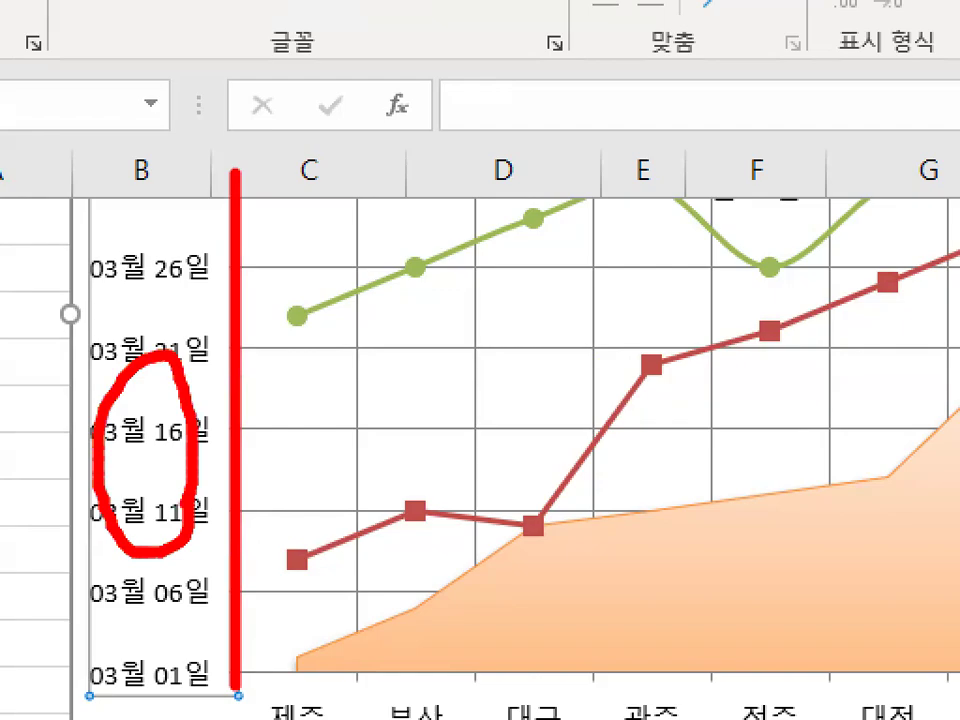
pyautogui.press('Escape')
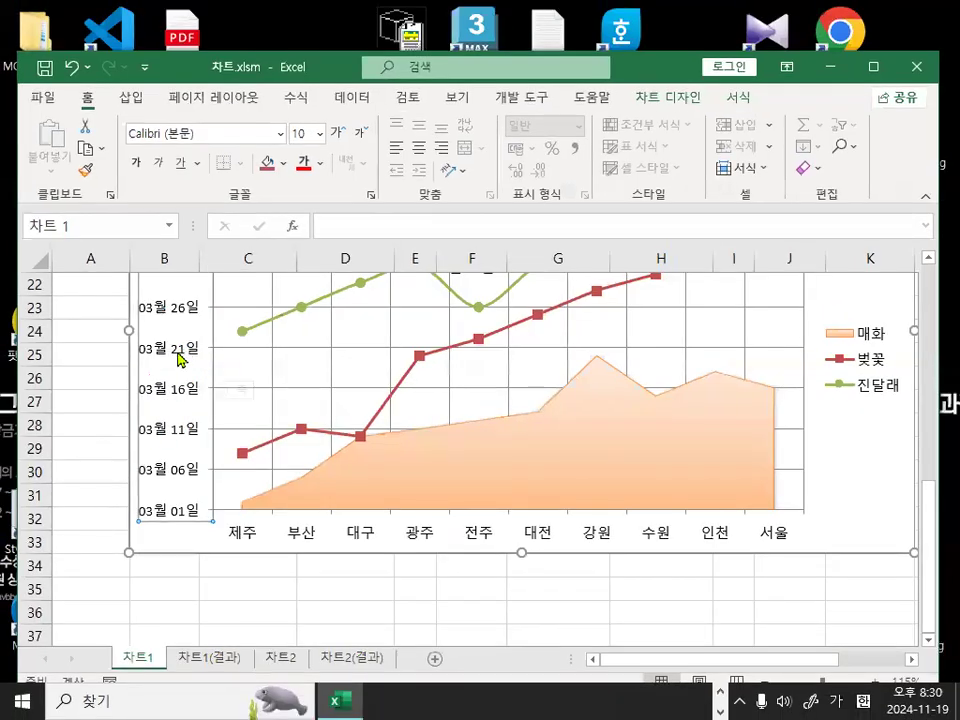
pyautogui.hotkey('ctrl', '1')
pyautogui.moveTo(171, 336); pyautogui.dragTo(197, 297)
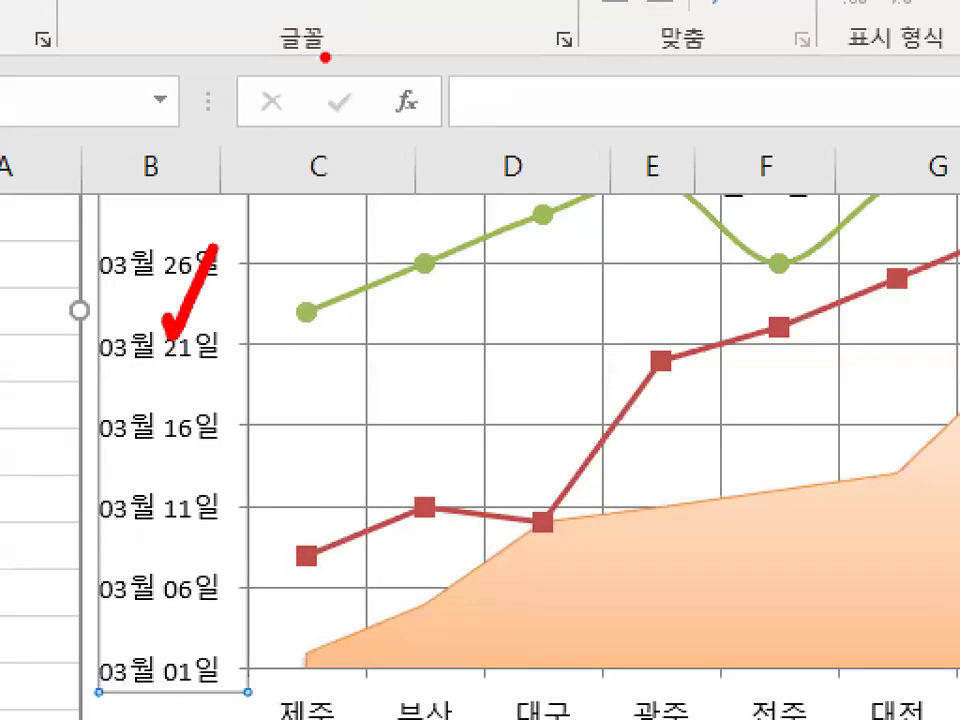
pyautogui.press('Escape')
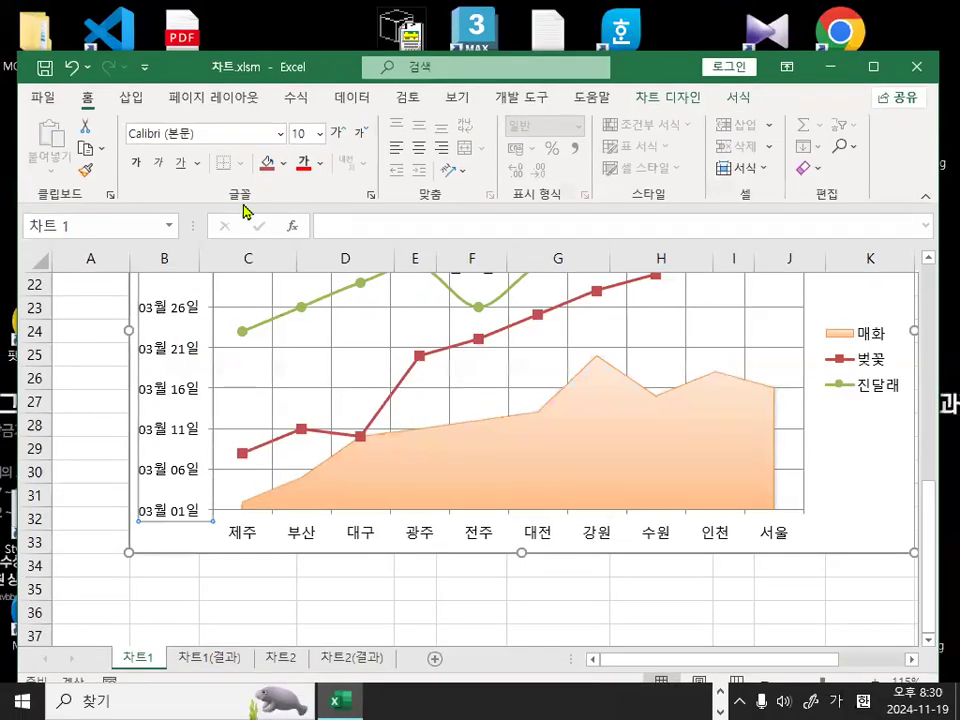
pyautogui.doubleClick(181, 368)
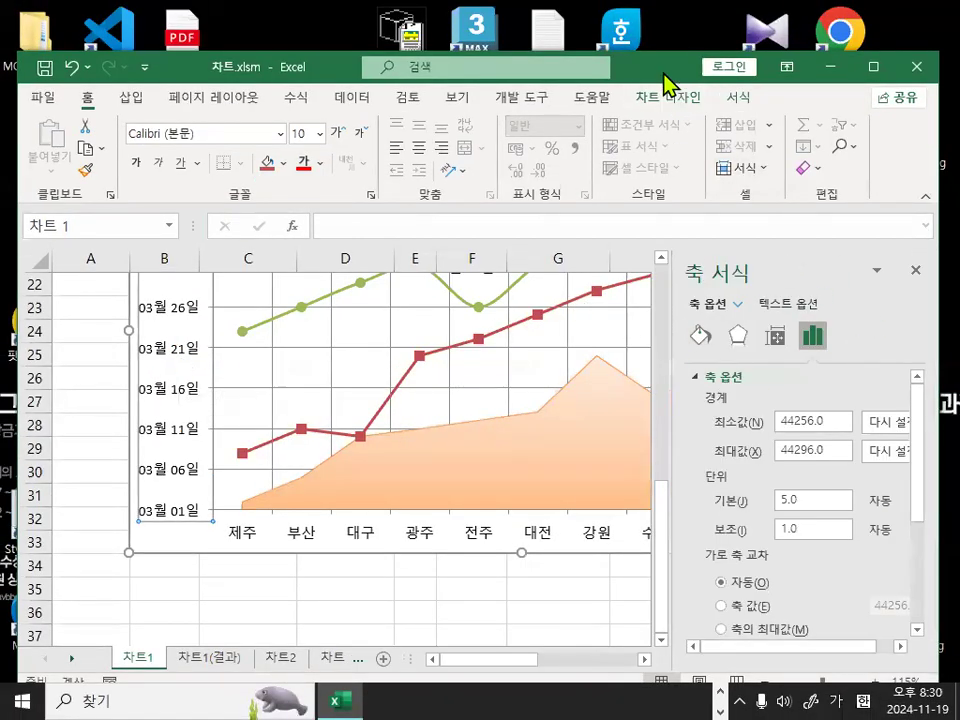
pyautogui.moveTo(649, 66); pyautogui.dragTo(609, 47)
# Review the vertical axis options, covering bounds, units, horizontal axis crossing, display units and reverse order
pyautogui.hotkey('ctrl', '1')
pyautogui.click(752, 354)
pyautogui.moveTo(752, 354)
pyautogui.mouseDown()
pyautogui.moveTo(592, 343)
pyautogui.moveTo(706, 360)
pyautogui.mouseUp()
pyautogui.press('Escape')
pyautogui.moveTo(879, 407); pyautogui.dragTo(891, 467)
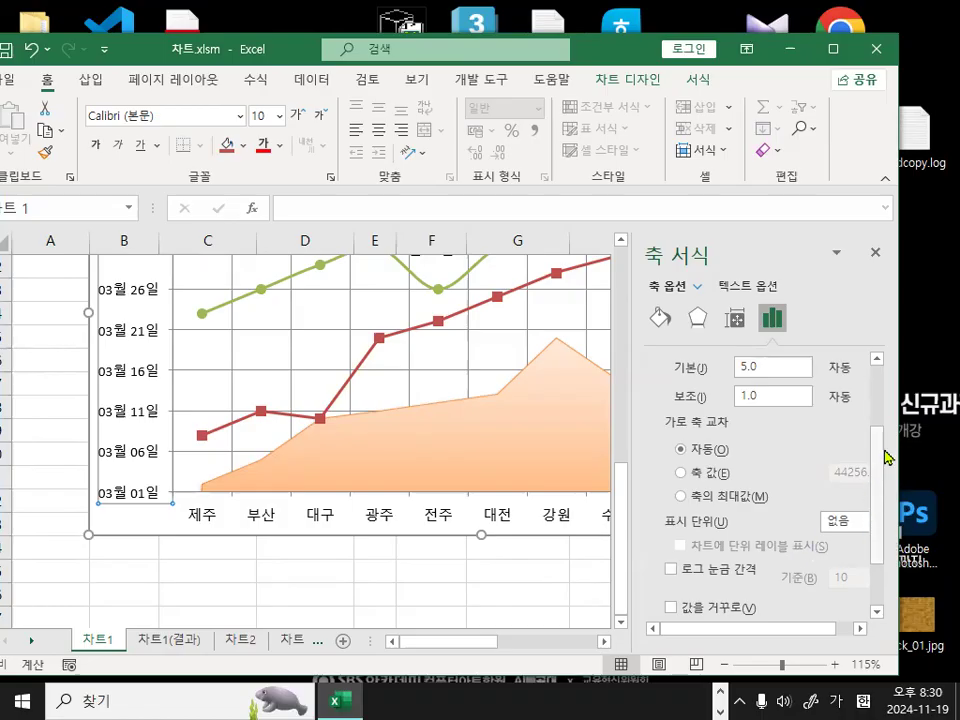
pyautogui.moveTo(879, 448); pyautogui.dragTo(880, 596)
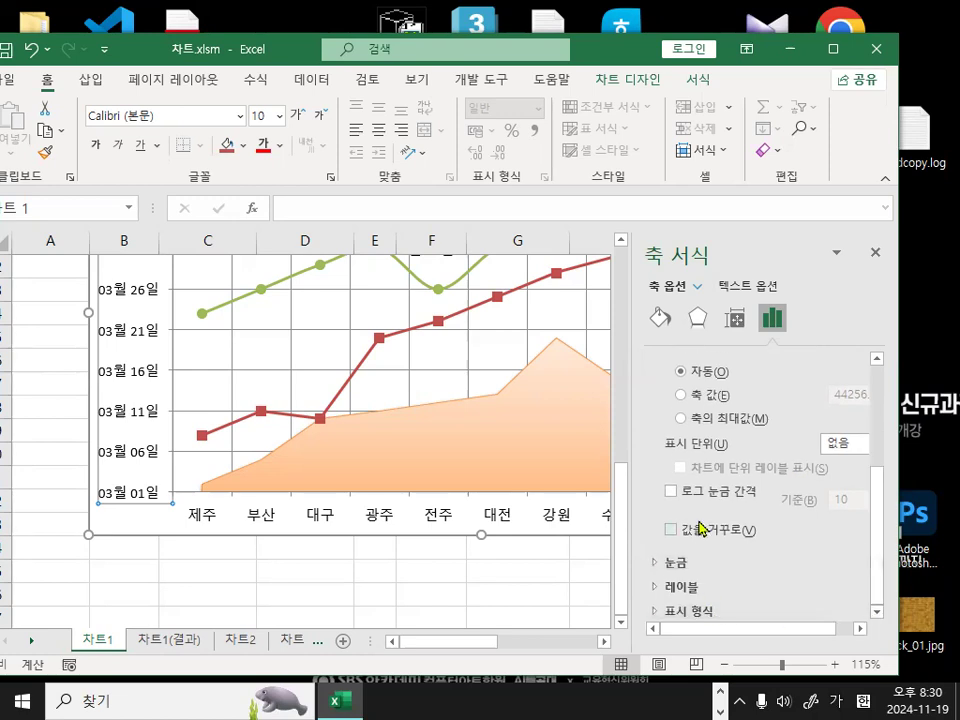
pyautogui.scroll(3, 875, 525)
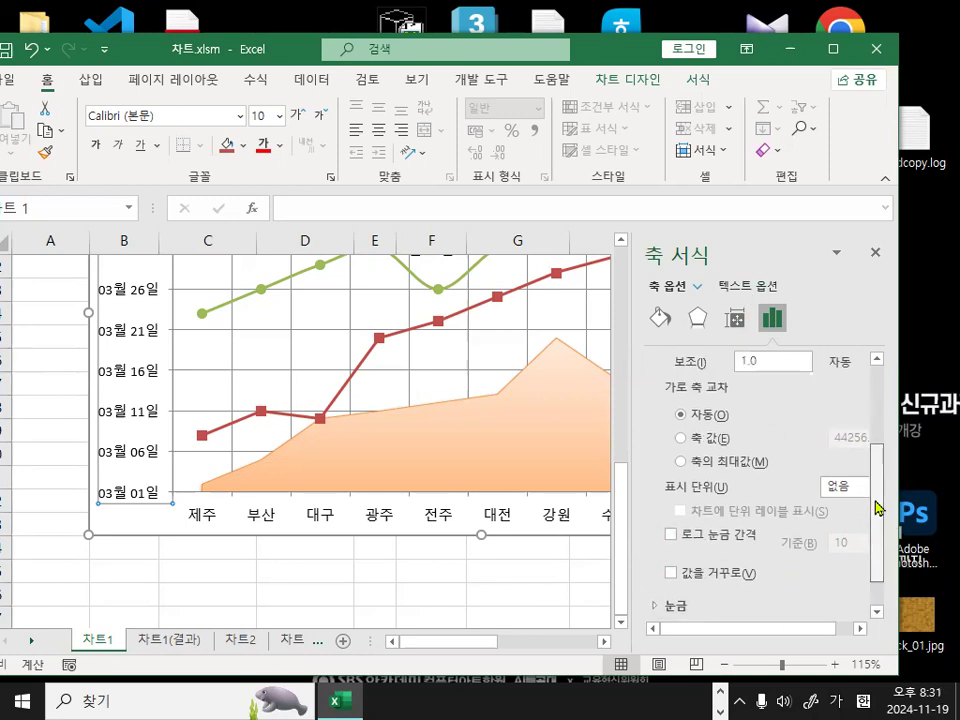
pyautogui.scroll(3, 875, 468)
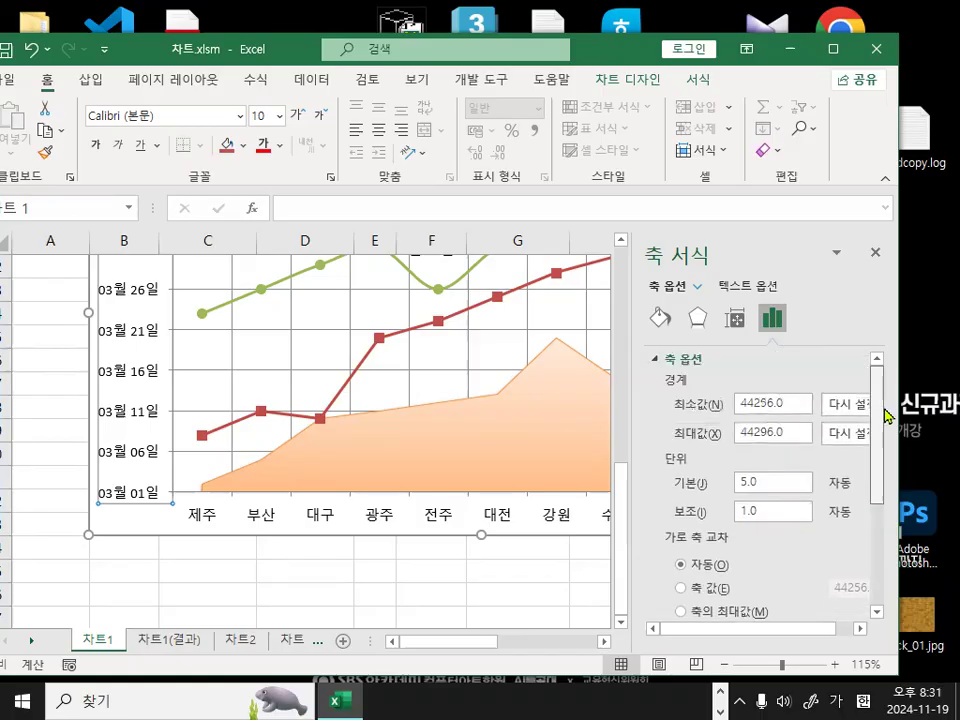
# Review the horizontal city axis options for axis type, vertical axis crossing and axis position, then close the axis formatting
pyautogui.click(279, 520)
pyautogui.click(321, 528)
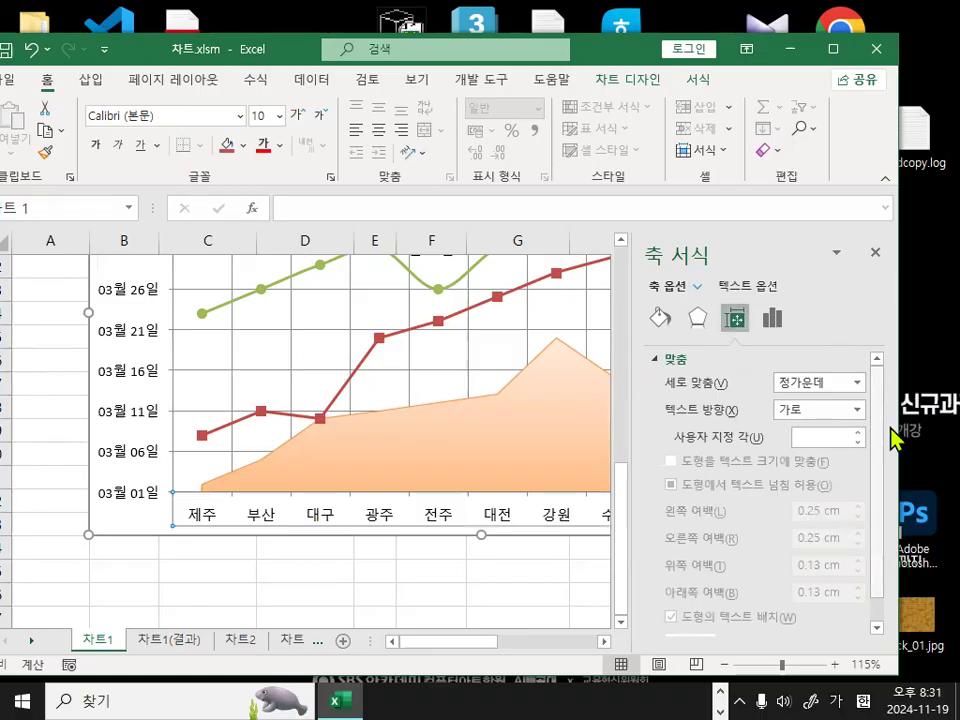
pyautogui.scroll(-1, 878, 595)
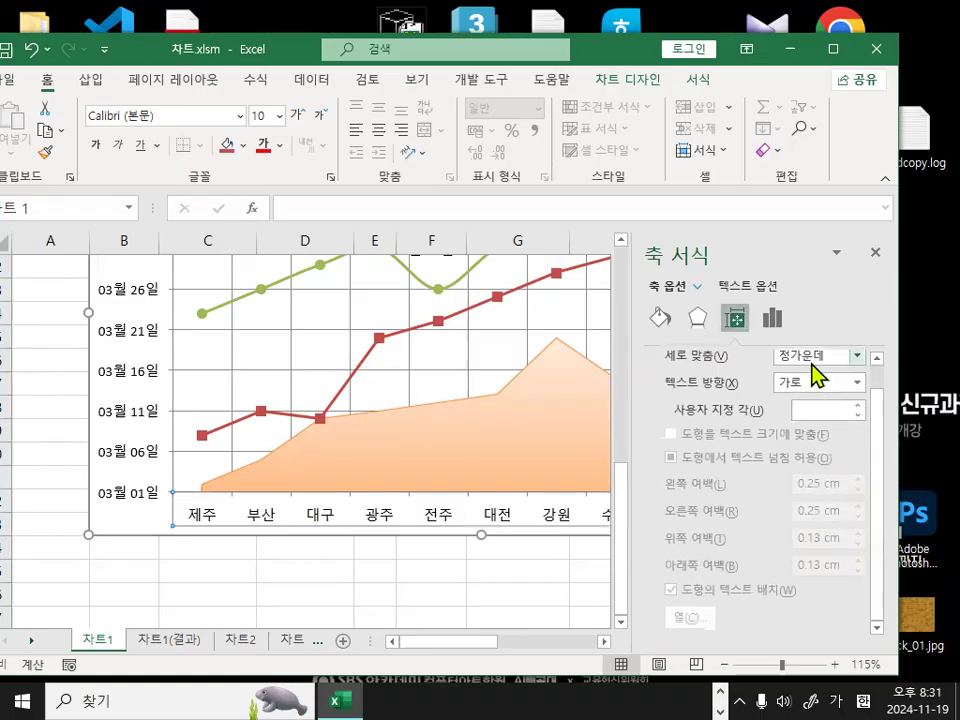
pyautogui.click(774, 318)
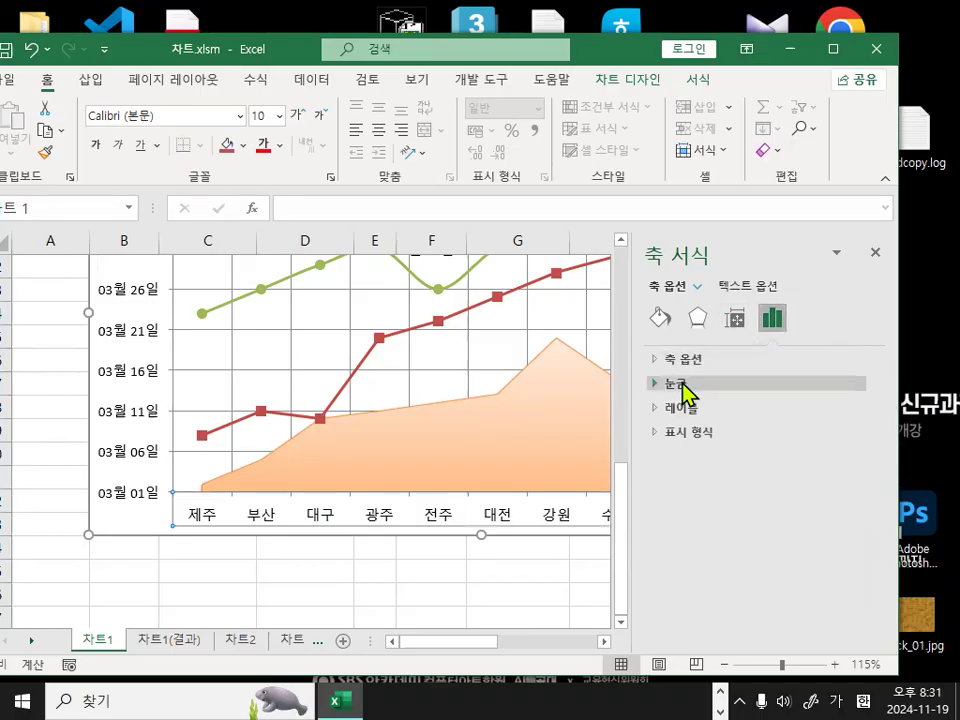
pyautogui.click(683, 384)
pyautogui.click(707, 360)
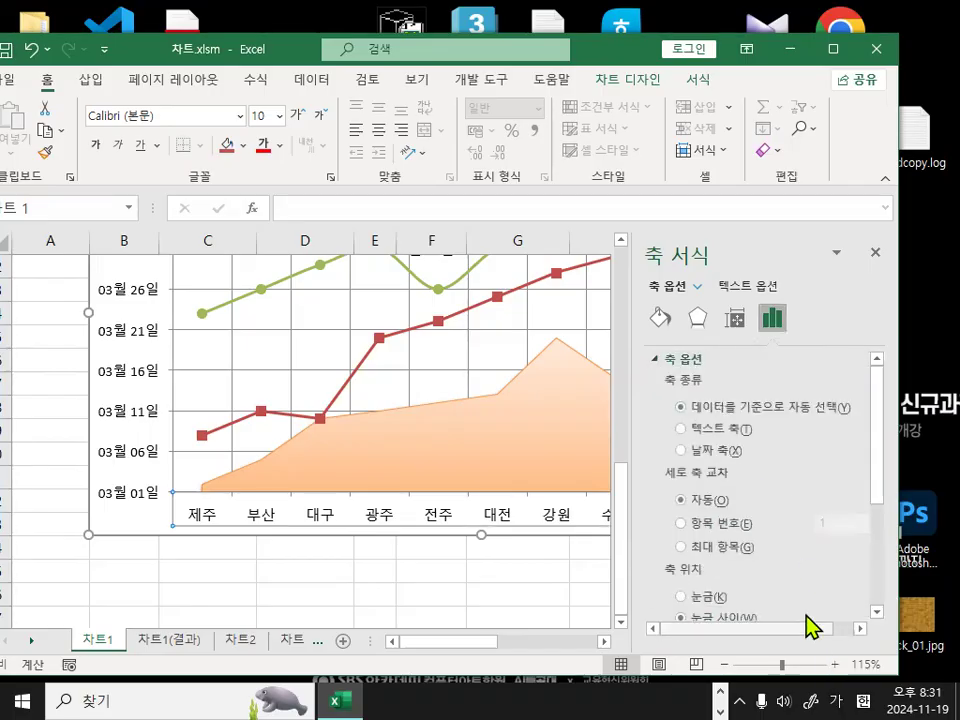
pyautogui.moveTo(882, 463); pyautogui.dragTo(885, 530)
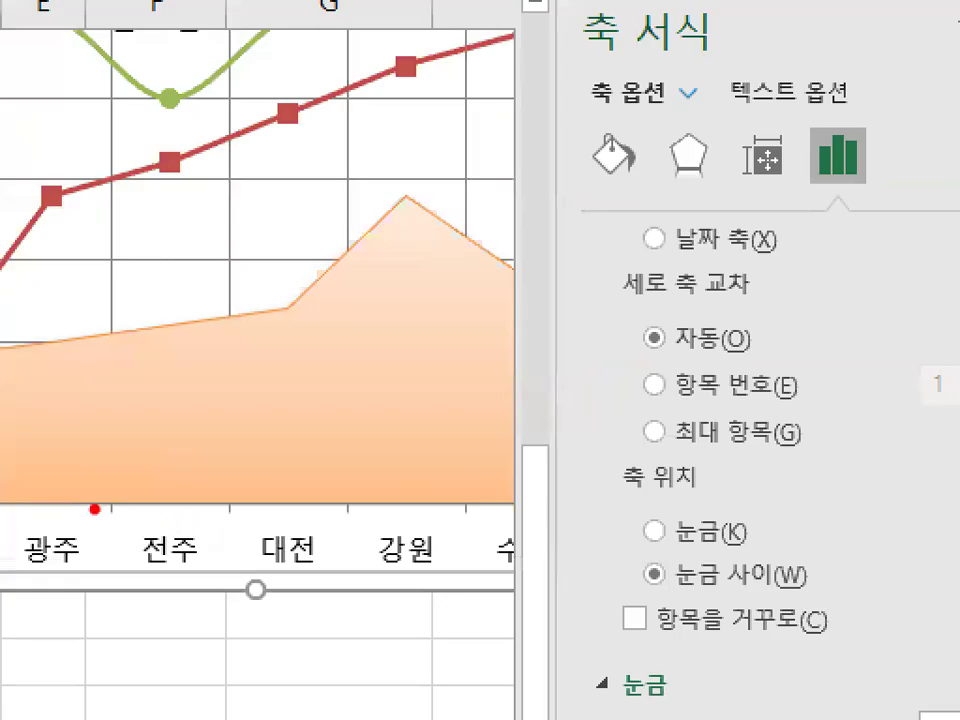
pyautogui.moveTo(94, 509); pyautogui.dragTo(409, 509)
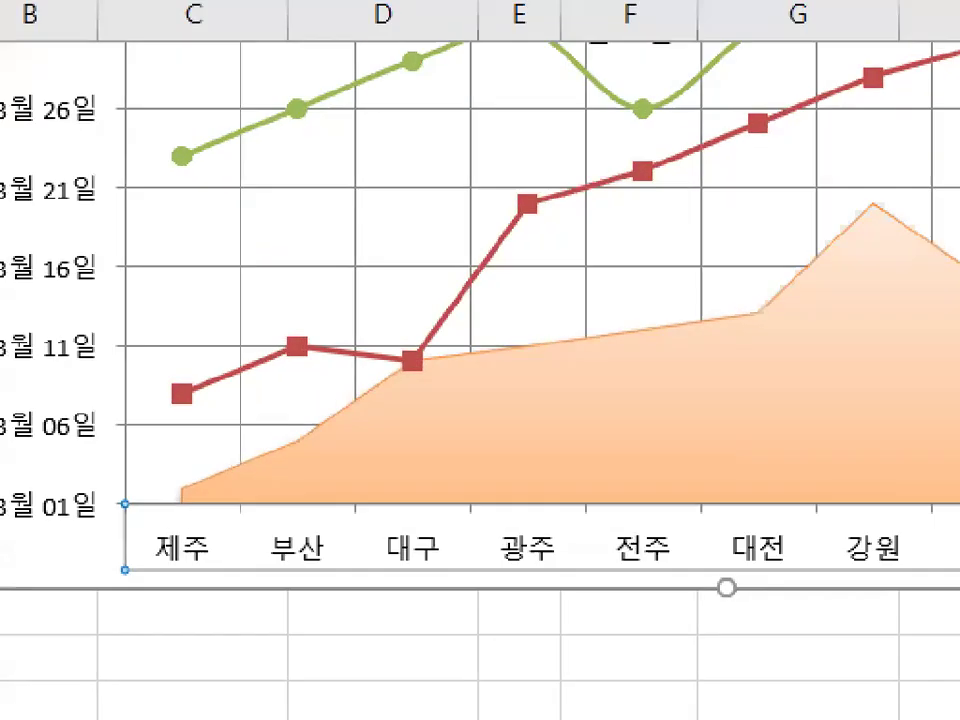
pyautogui.moveTo(165, 508); pyautogui.dragTo(612, 508)
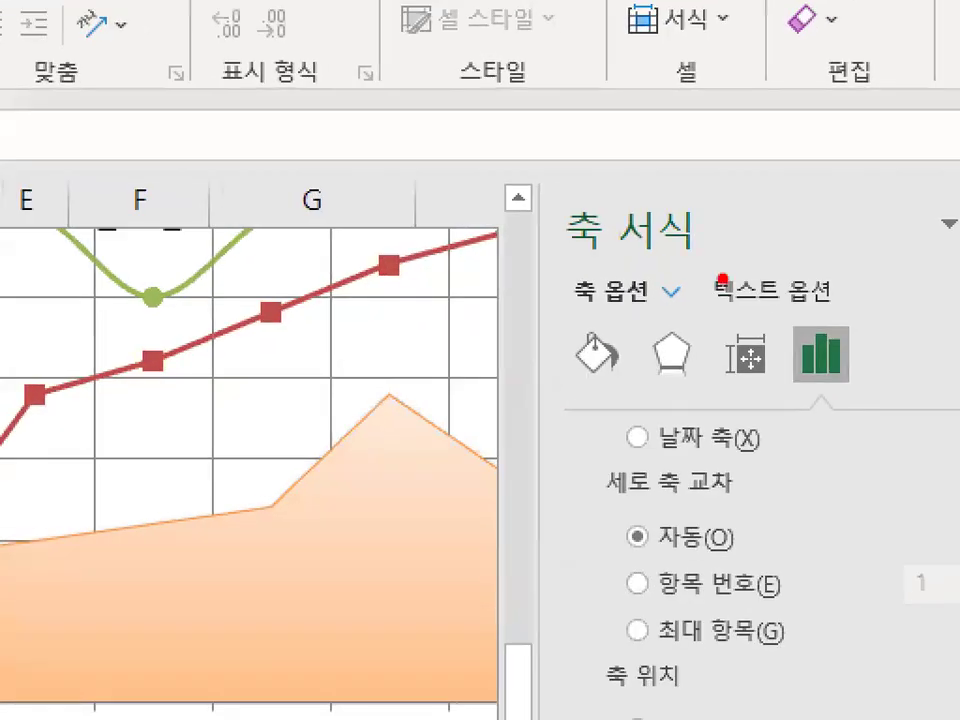
pyautogui.moveTo(650, 261)
pyautogui.mouseDown()
pyautogui.moveTo(737, 254)
pyautogui.moveTo(574, 183)
pyautogui.moveTo(706, 245)
pyautogui.mouseUp()
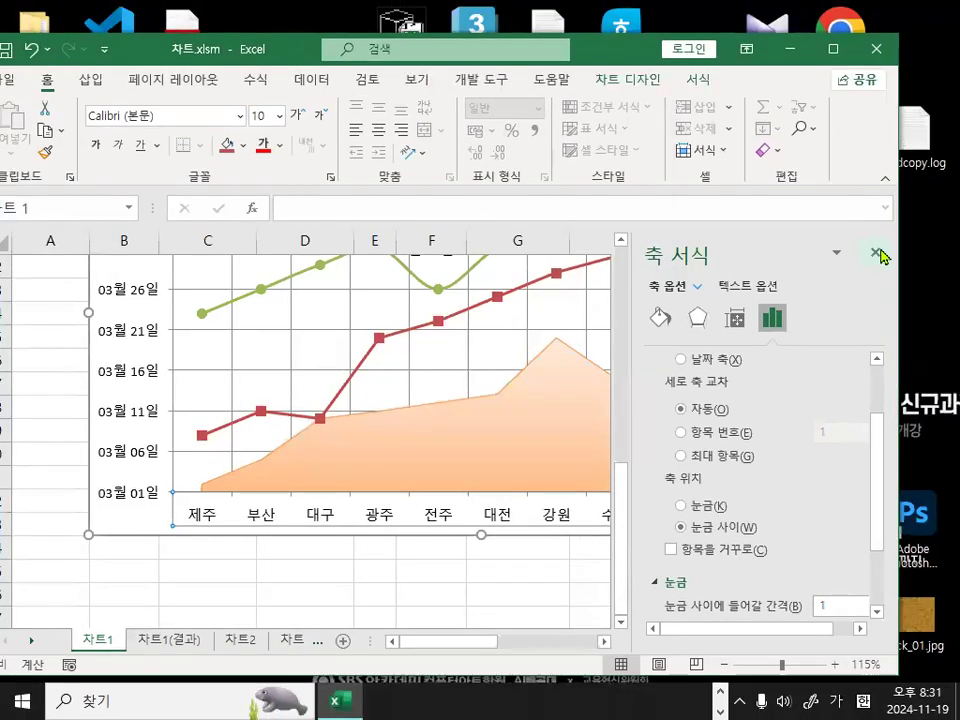
pyautogui.click(881, 256)
pyautogui.click(517, 594)
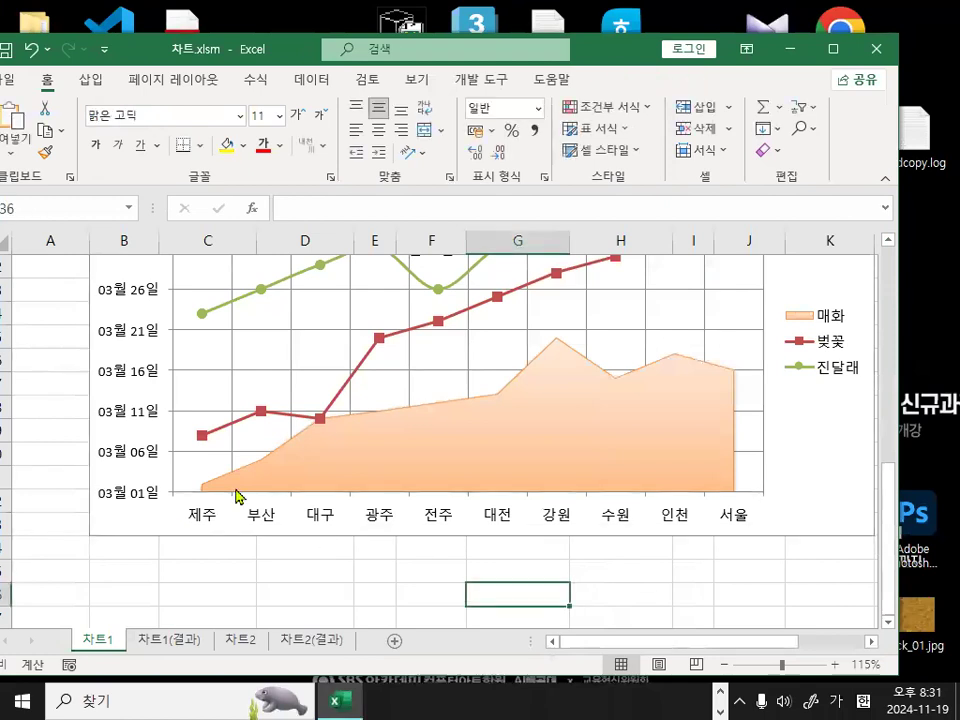
# Examine the vertical date axis and the horizontal city axis in relation to the series' starting points
pyautogui.click(134, 420)
pyautogui.moveTo(205, 405); pyautogui.dragTo(175, 420)
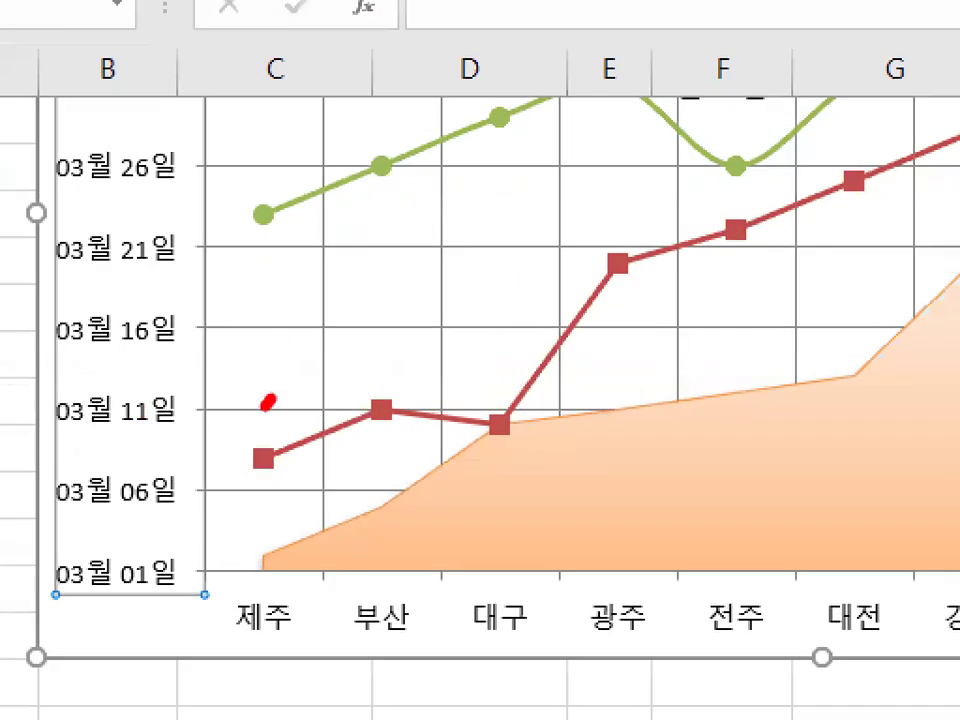
pyautogui.moveTo(146, 467); pyautogui.dragTo(167, 574)
pyautogui.moveTo(165, 345); pyautogui.dragTo(150, 258)
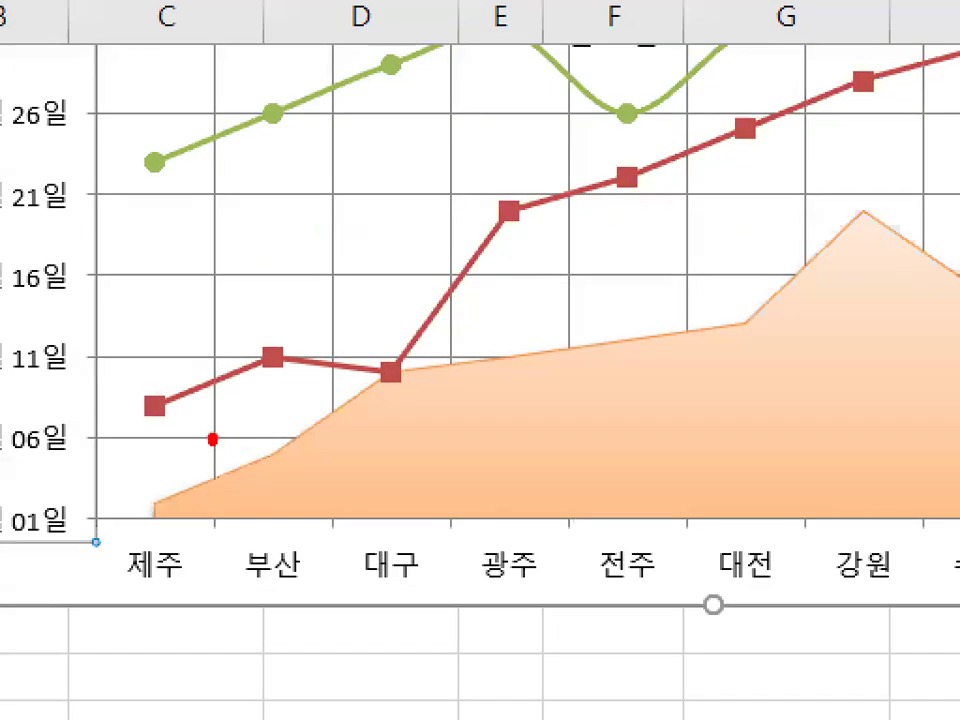
pyautogui.moveTo(86, 540)
pyautogui.mouseDown()
pyautogui.moveTo(386, 358)
pyautogui.moveTo(680, 272)
pyautogui.mouseUp()
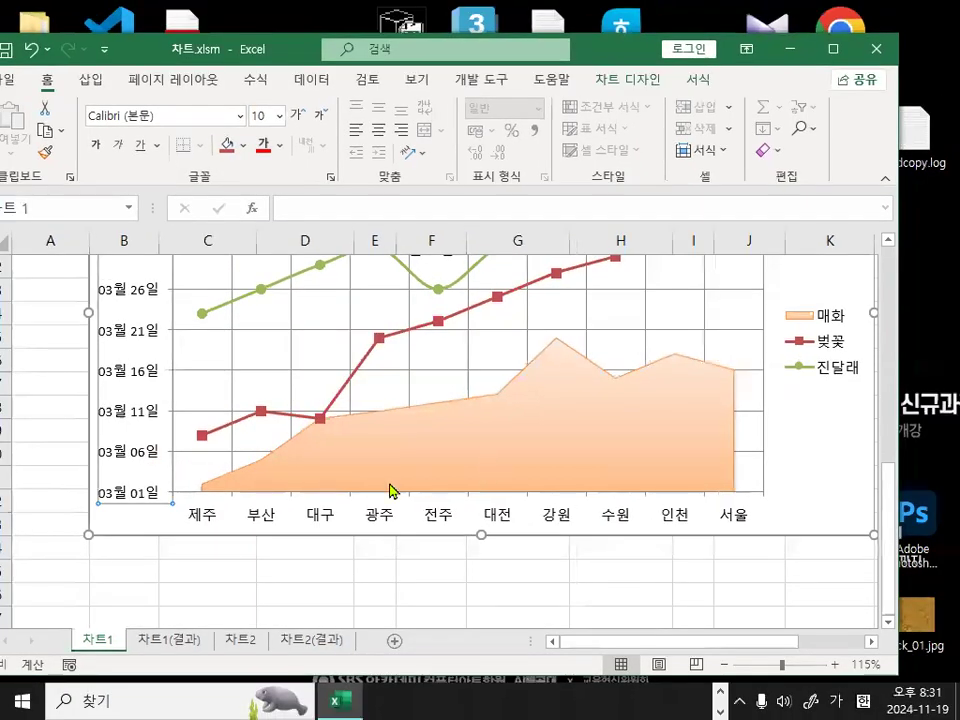
pyautogui.click(316, 515)
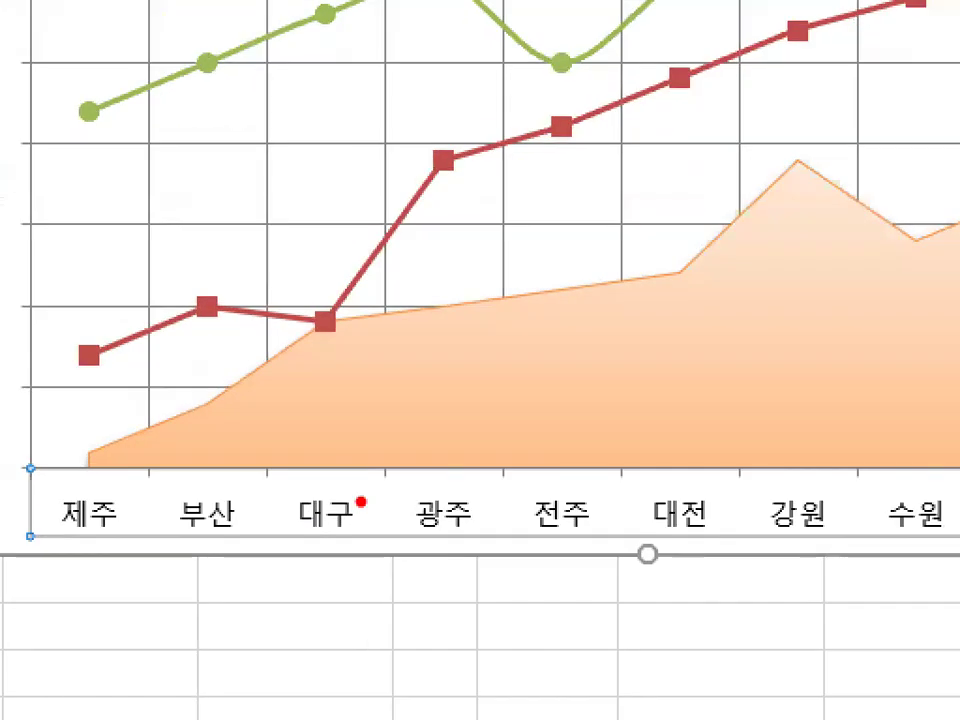
pyautogui.moveTo(360, 502)
pyautogui.mouseDown()
pyautogui.moveTo(274, 444)
pyautogui.moveTo(386, 497)
pyautogui.mouseUp()
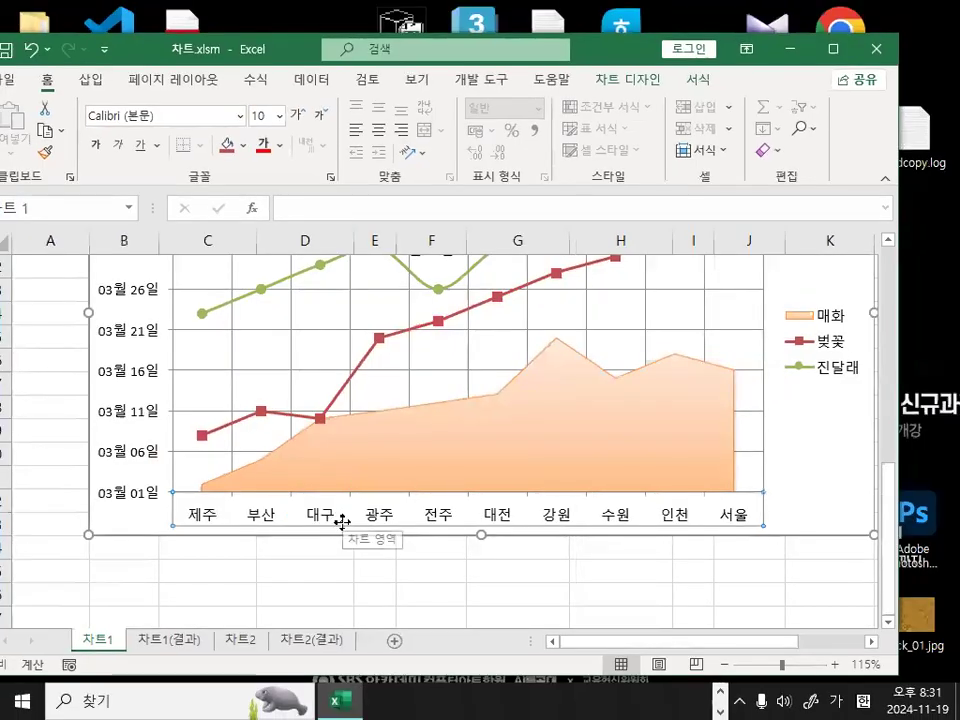
# Open the horizontal city axis formatting and set the axis position to 눈금 (on tick marks)
pyautogui.doubleClick(706, 520)
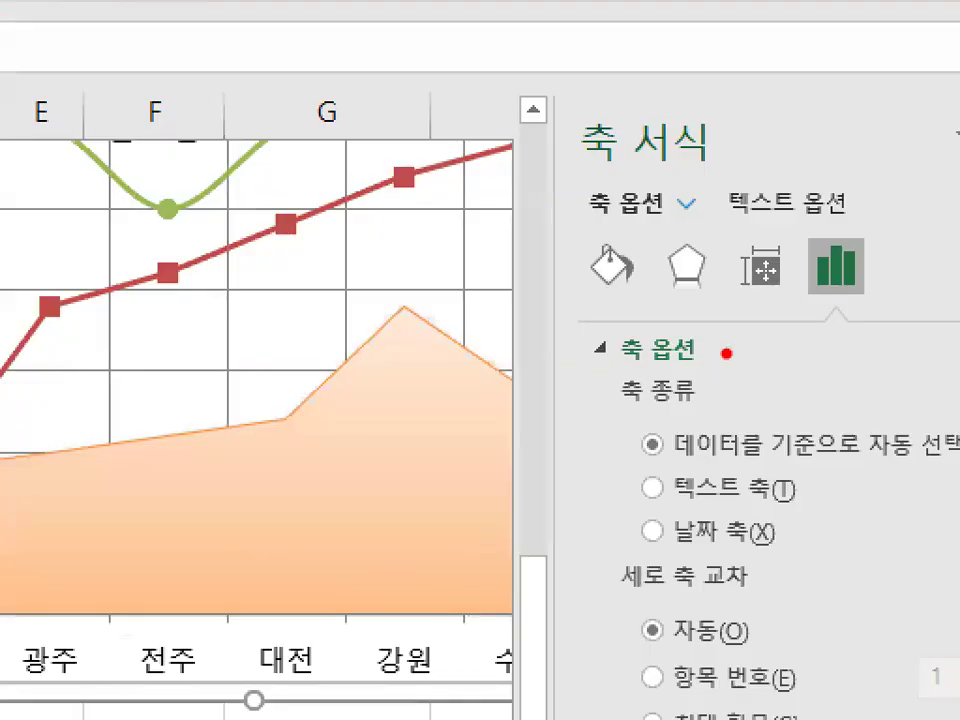
pyautogui.moveTo(723, 362); pyautogui.dragTo(716, 349)
pyautogui.moveTo(875, 404)
pyautogui.mouseDown()
pyautogui.moveTo(884, 512)
pyautogui.moveTo(890, 486)
pyautogui.mouseUp()
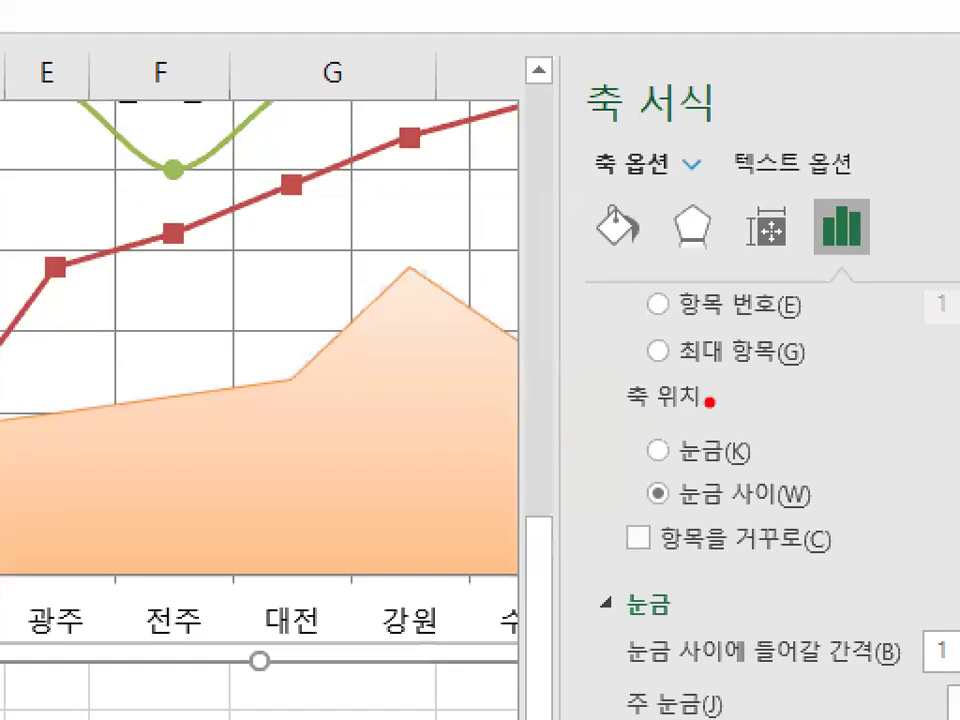
pyautogui.moveTo(706, 404)
pyautogui.mouseDown()
pyautogui.moveTo(649, 401)
pyautogui.moveTo(720, 382)
pyautogui.mouseUp()
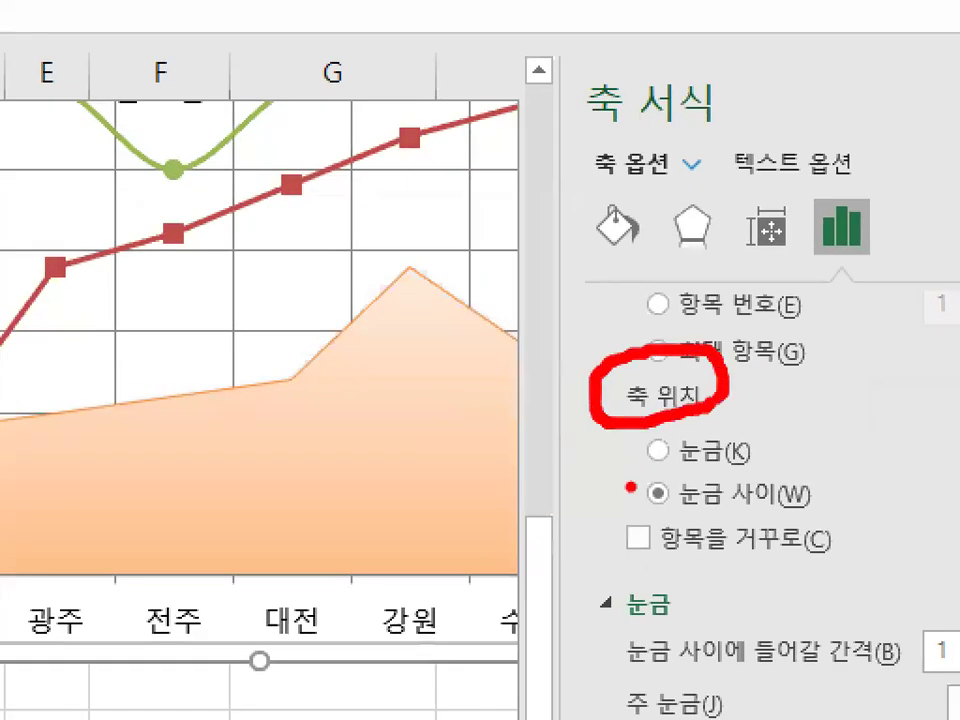
pyautogui.moveTo(633, 476); pyautogui.dragTo(778, 465)
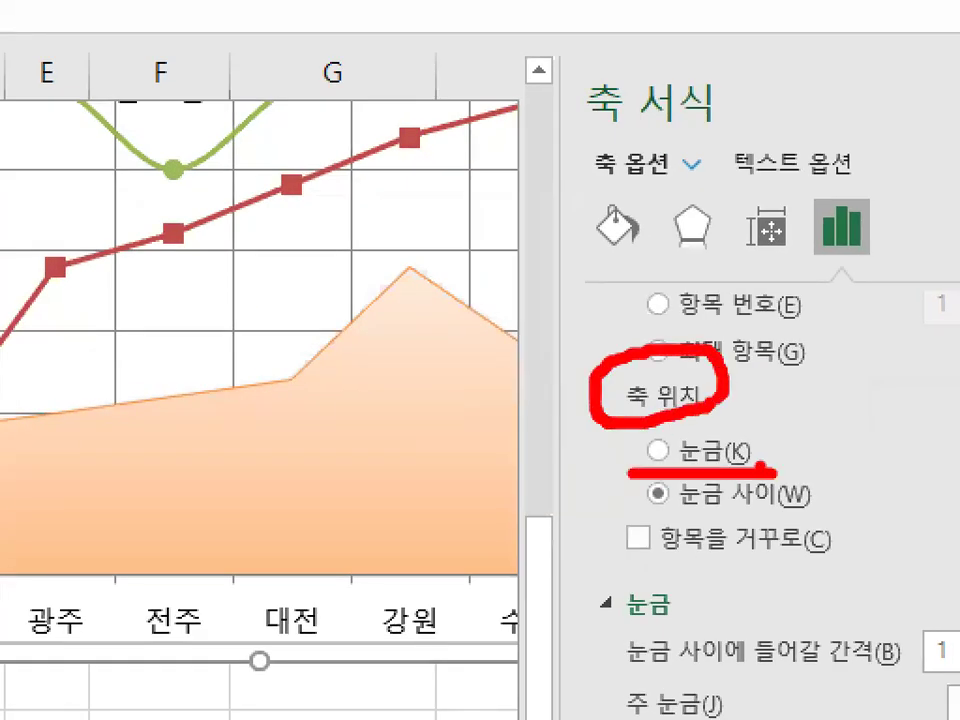
pyautogui.moveTo(700, 462)
pyautogui.mouseDown()
pyautogui.moveTo(623, 464)
pyautogui.moveTo(683, 459)
pyautogui.mouseUp()
pyautogui.press('Escape')
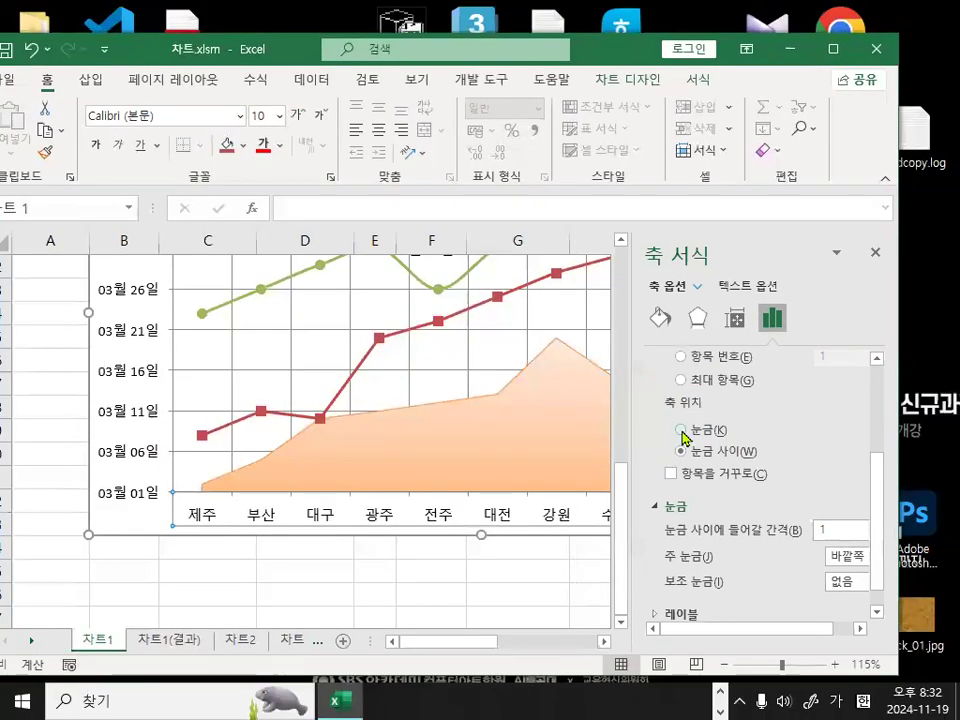
pyautogui.click(682, 430)
# Check where the 매화 and 벚꽃 series meet the gridlines, then close the axis formatting and deselect the chart
pyautogui.moveTo(185, 477); pyautogui.dragTo(188, 485)
pyautogui.moveTo(294, 430); pyautogui.dragTo(311, 426)
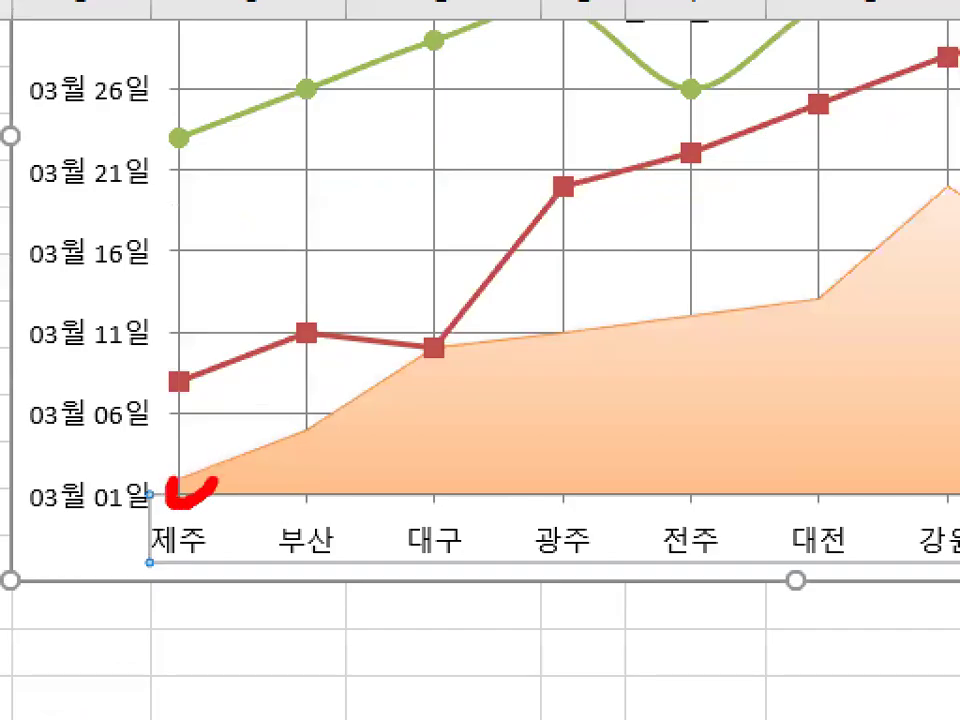
pyautogui.moveTo(455, 362); pyautogui.dragTo(430, 362)
pyautogui.moveTo(195, 390)
pyautogui.mouseDown()
pyautogui.moveTo(236, 359)
pyautogui.moveTo(453, 347)
pyautogui.moveTo(579, 150)
pyautogui.moveTo(707, 163)
pyautogui.moveTo(958, 86)
pyautogui.mouseUp()
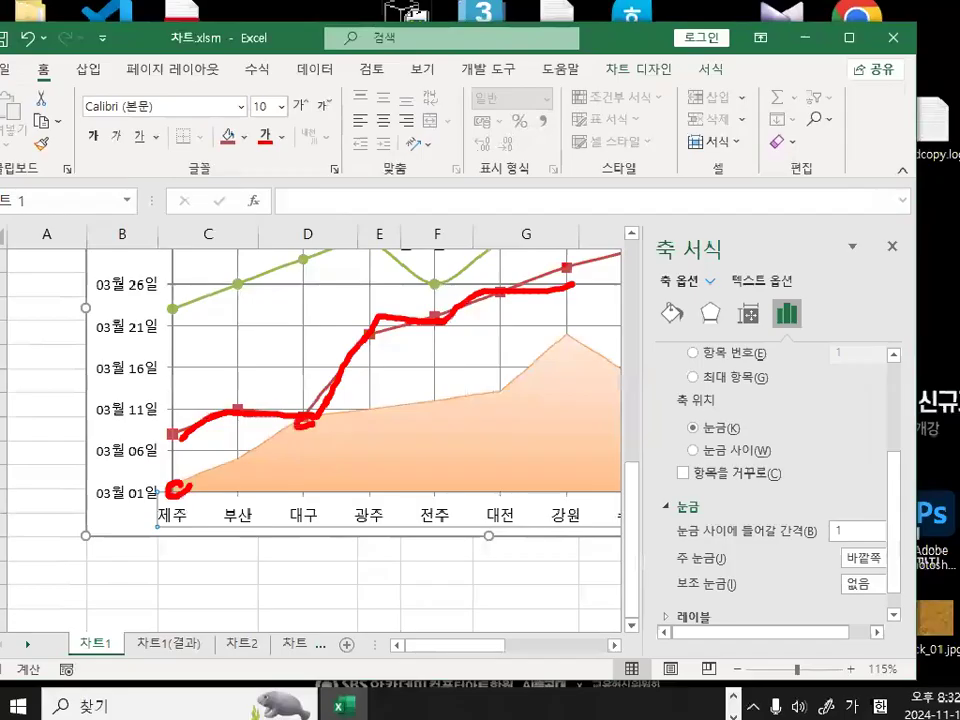
pyautogui.press('Escape')
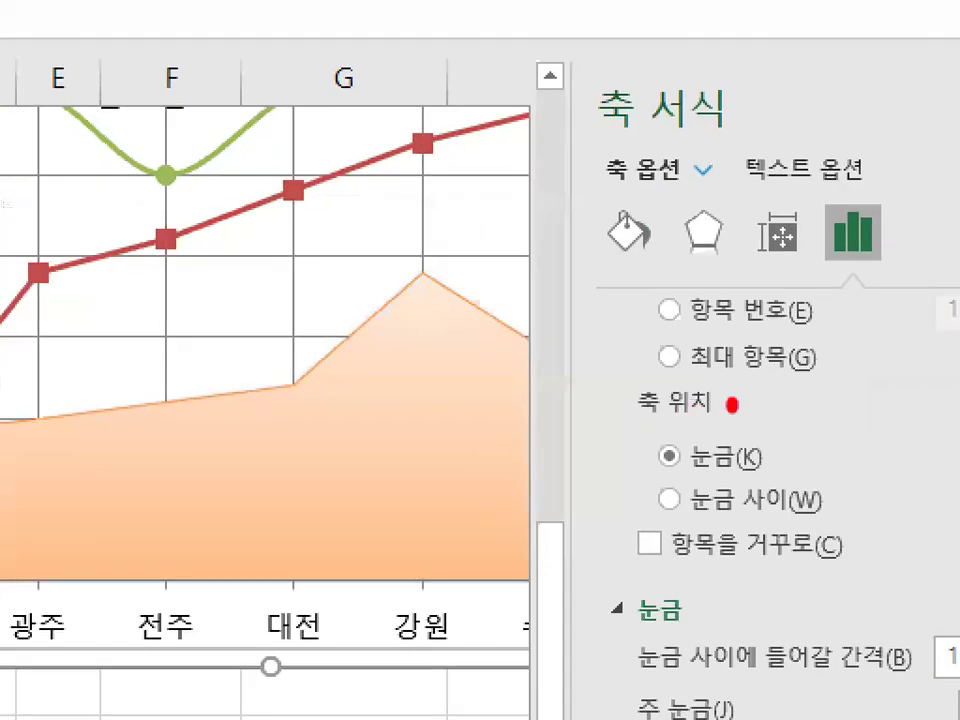
pyautogui.moveTo(732, 405)
pyautogui.mouseDown()
pyautogui.moveTo(615, 386)
pyautogui.moveTo(730, 410)
pyautogui.mouseUp()
pyautogui.moveTo(763, 466)
pyautogui.mouseDown()
pyautogui.moveTo(748, 470)
pyautogui.moveTo(645, 435)
pyautogui.moveTo(774, 456)
pyautogui.mouseUp()
pyautogui.press('Escape')
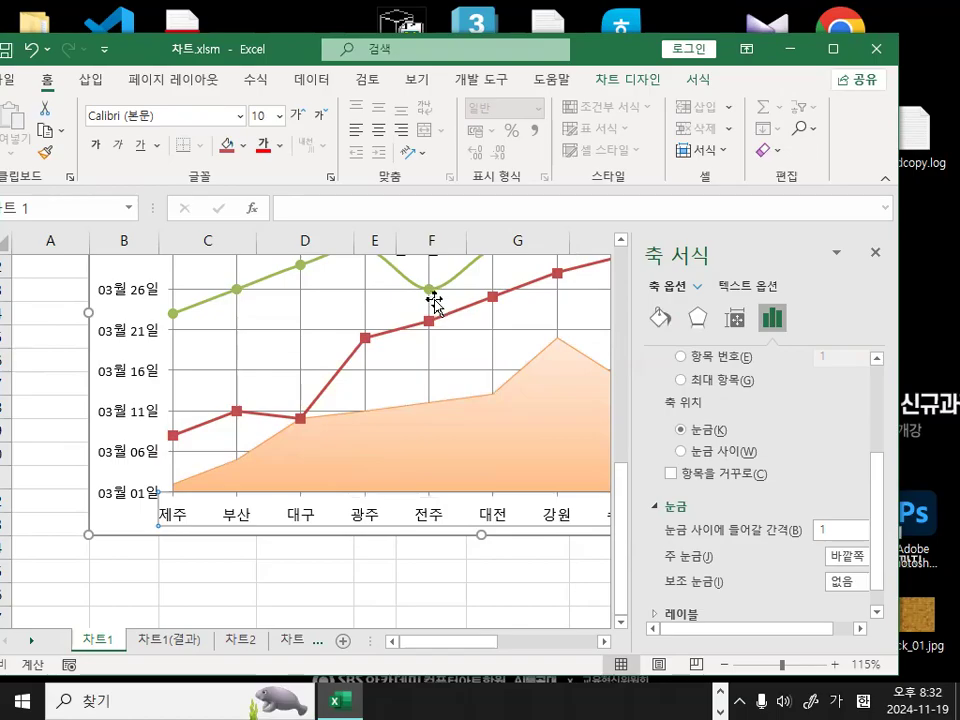
pyautogui.click(877, 254)
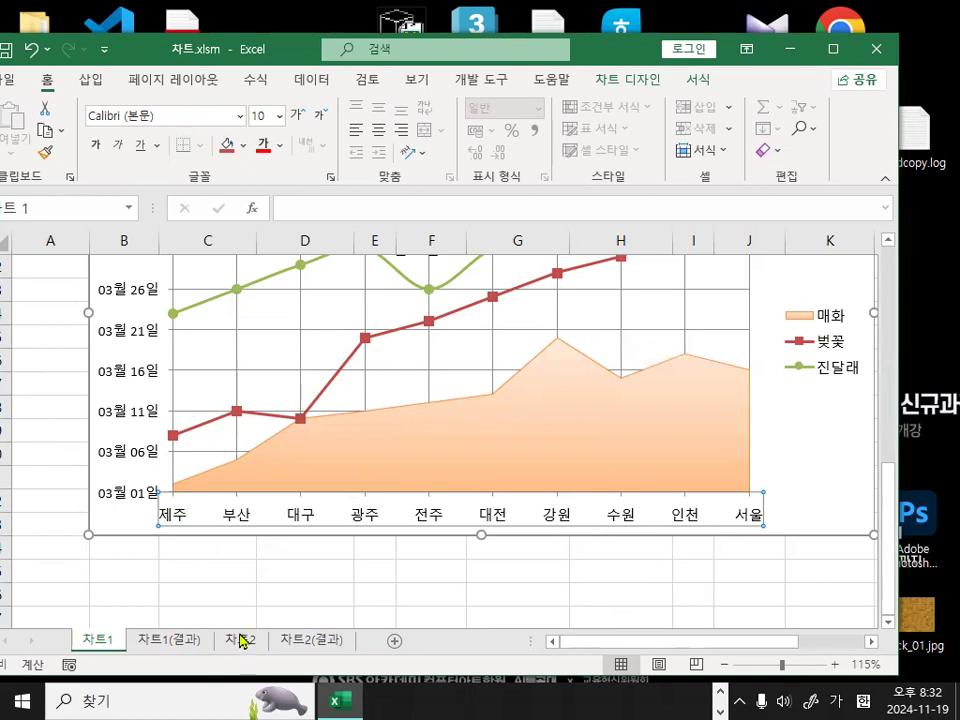
pyautogui.click(426, 580)
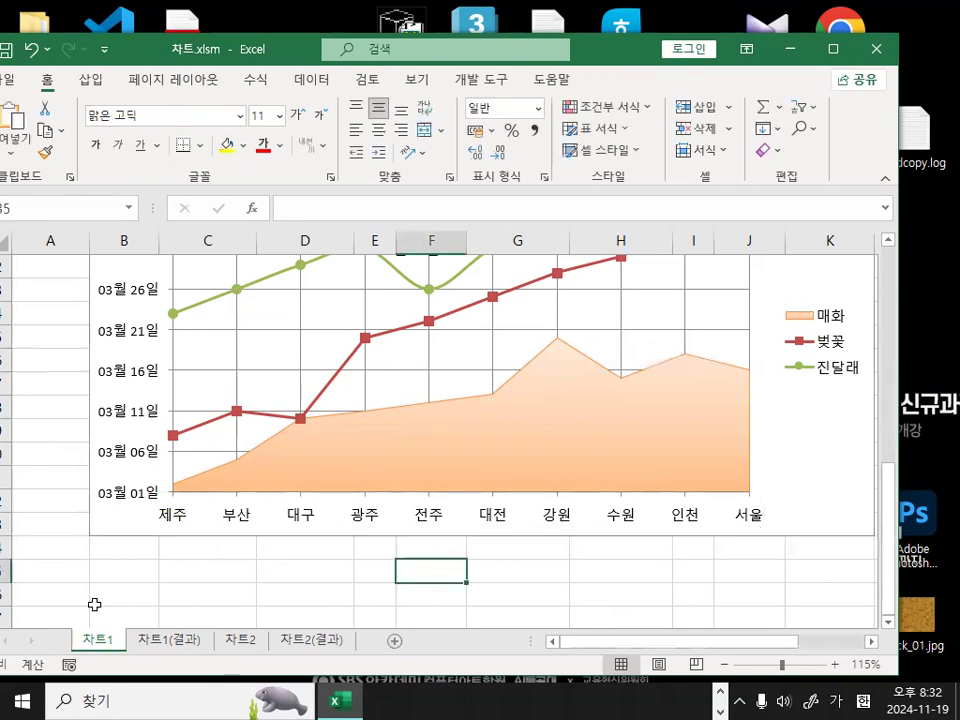
# Review the finished 주요꽃 개화현황 chart on sheet 차트1(결과) for comparison
pyautogui.click(116, 567)
pyautogui.click(166, 646)
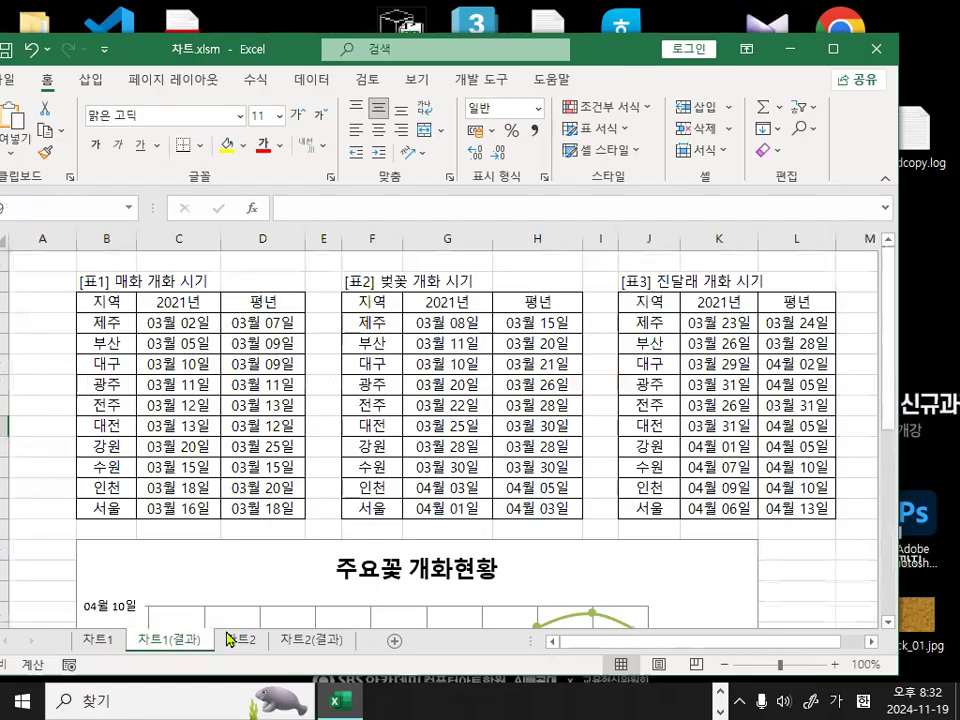
pyautogui.scroll(-7, 253, 596)
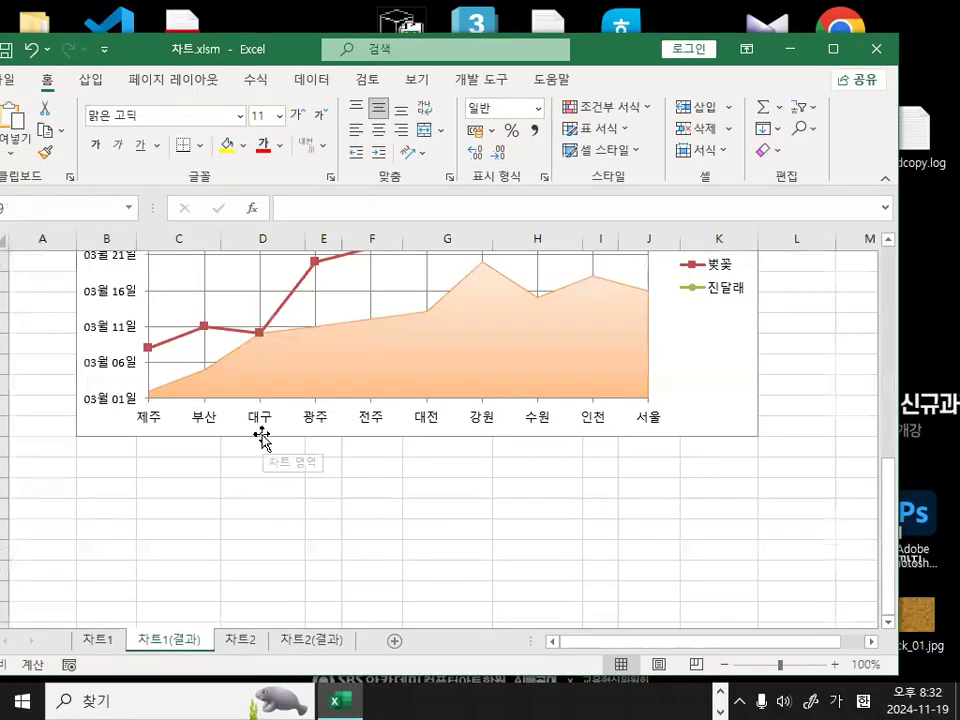
# Switch to sheet 차트2 and review the 판매현황 table, its column chart and the legend
pyautogui.click(243, 640)
pyautogui.click(732, 355)
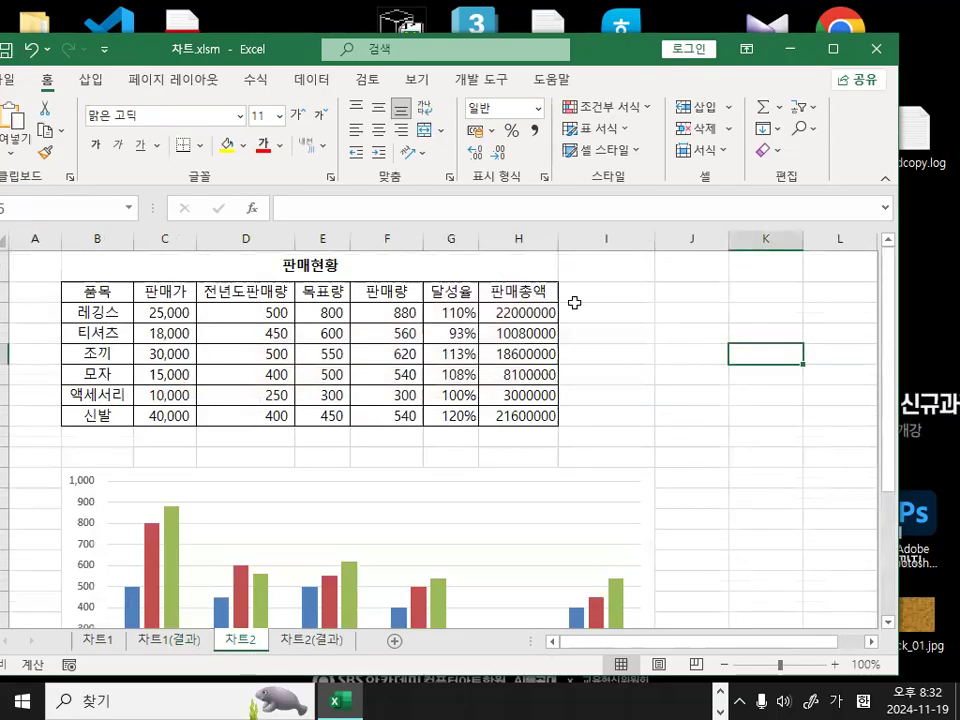
pyautogui.scroll(-2, 505, 415)
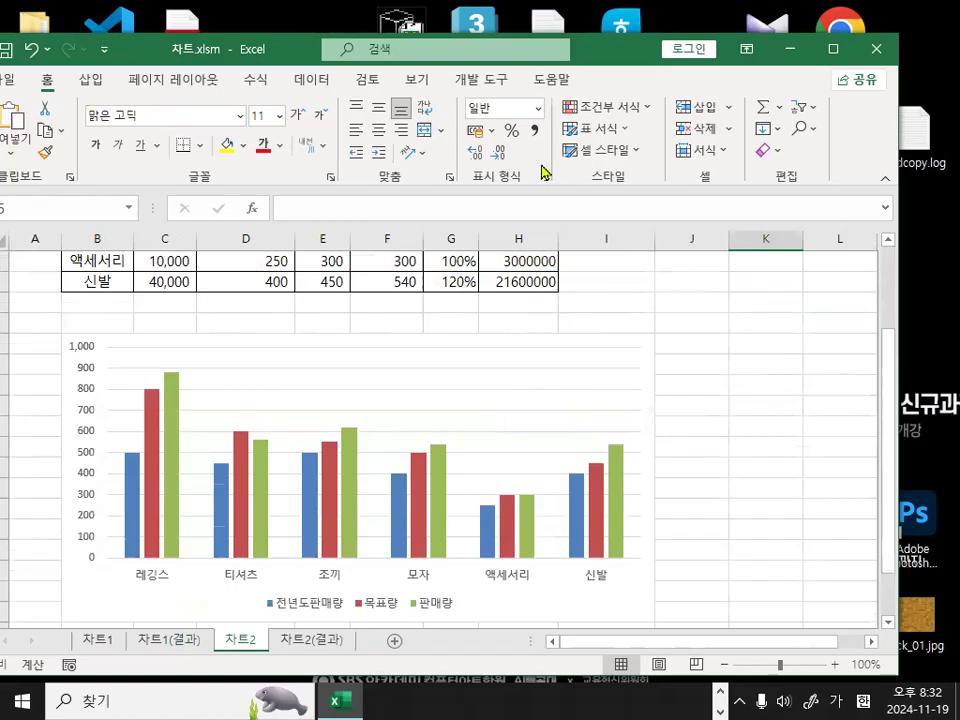
pyautogui.scroll(-1, 459, 481)
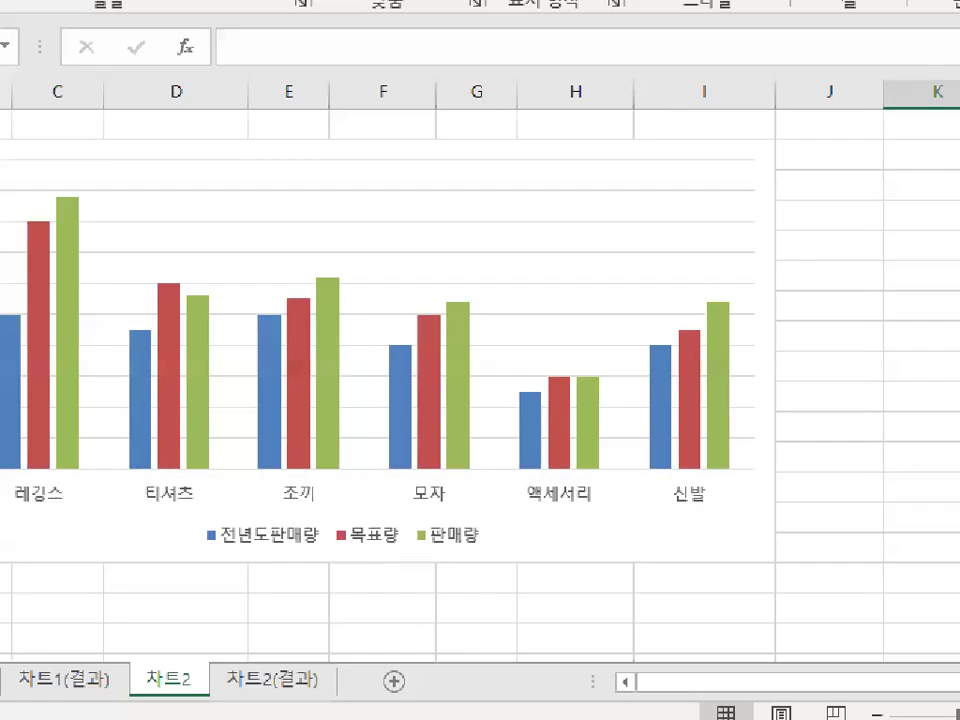
pyautogui.moveTo(141, 551)
pyautogui.mouseDown()
pyautogui.moveTo(525, 567)
pyautogui.moveTo(510, 540)
pyautogui.moveTo(455, 552)
pyautogui.moveTo(513, 538)
pyautogui.mouseUp()
pyautogui.press('Escape')
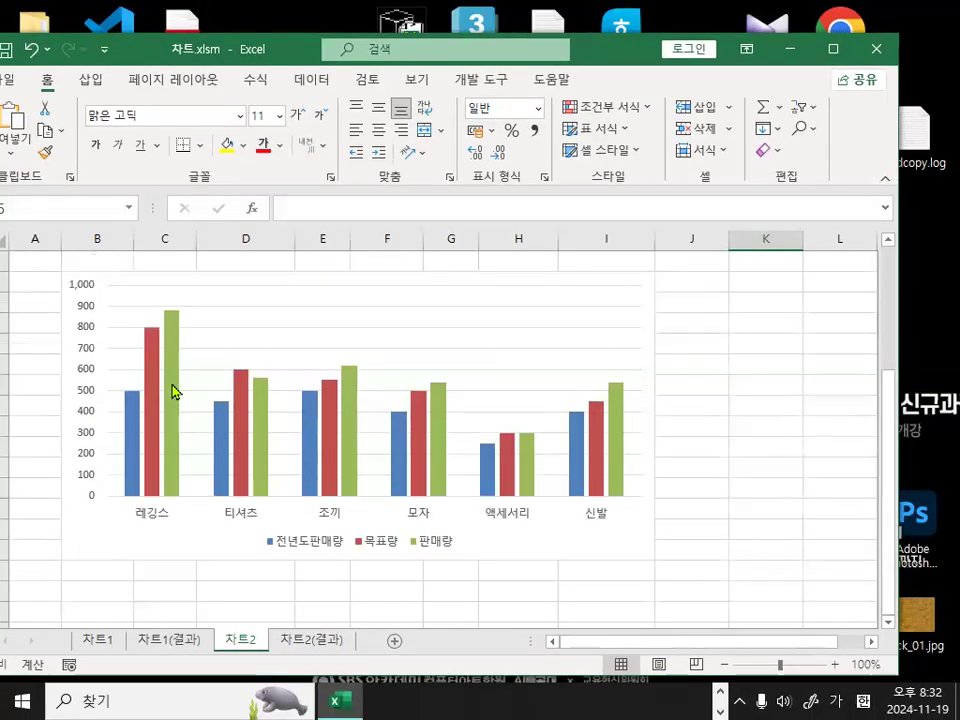
# Select the 판매량 series in the column chart on sheet 차트2
pyautogui.moveTo(172, 381)
pyautogui.hotkey('ctrl', '1')
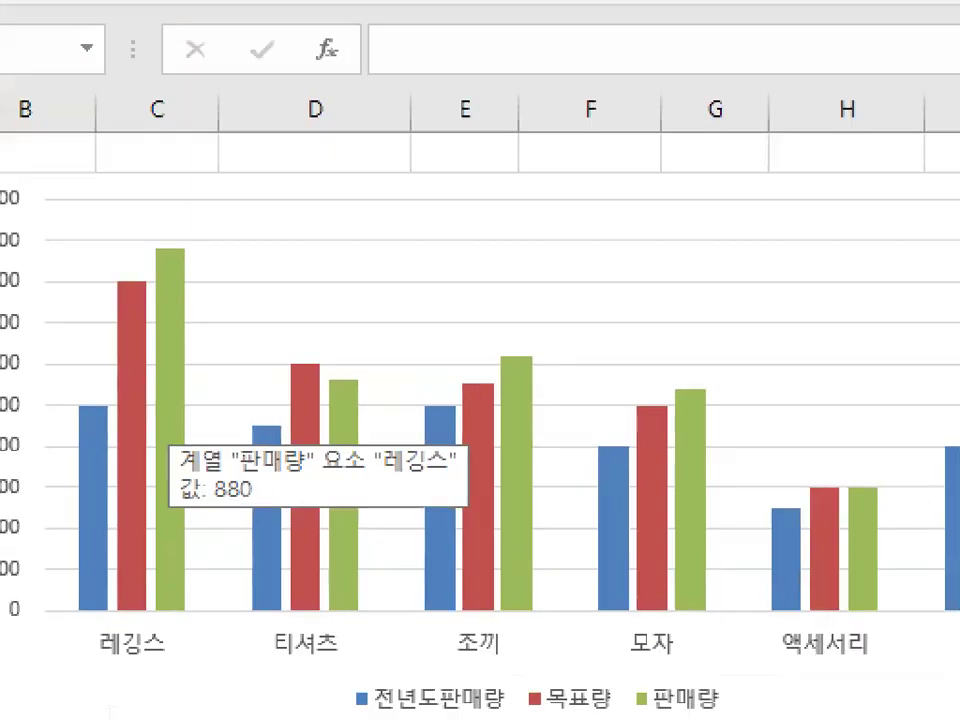
pyautogui.click(189, 369)
pyautogui.moveTo(189, 369); pyautogui.dragTo(190, 375)
pyautogui.press('Escape')
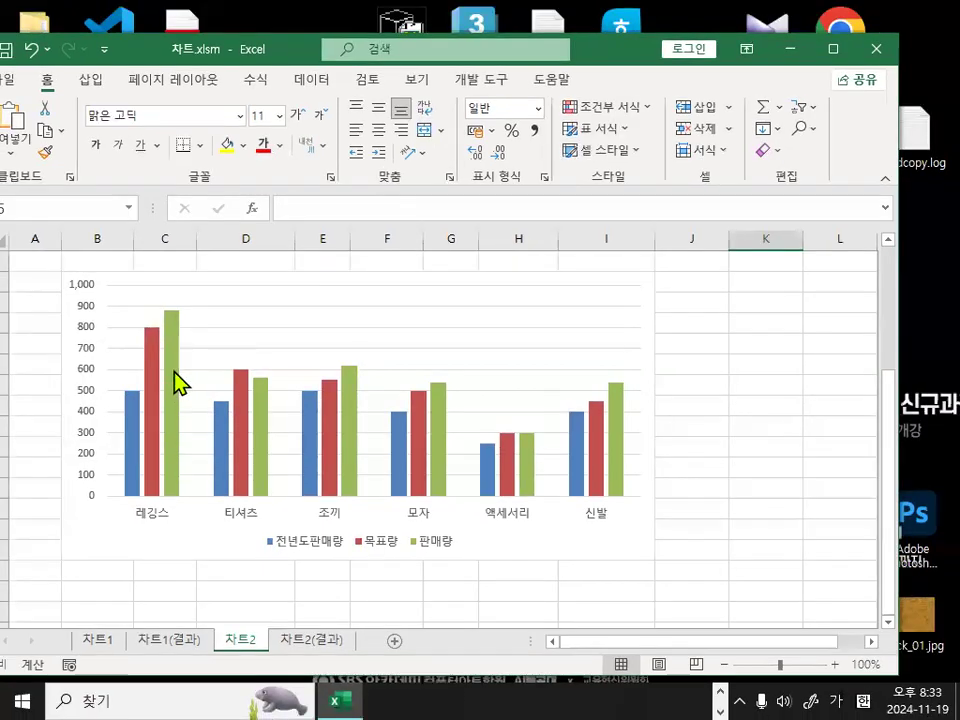
pyautogui.click(176, 381)
pyautogui.hotkey('ctrl', '1')
pyautogui.moveTo(205, 378); pyautogui.dragTo(152, 360)
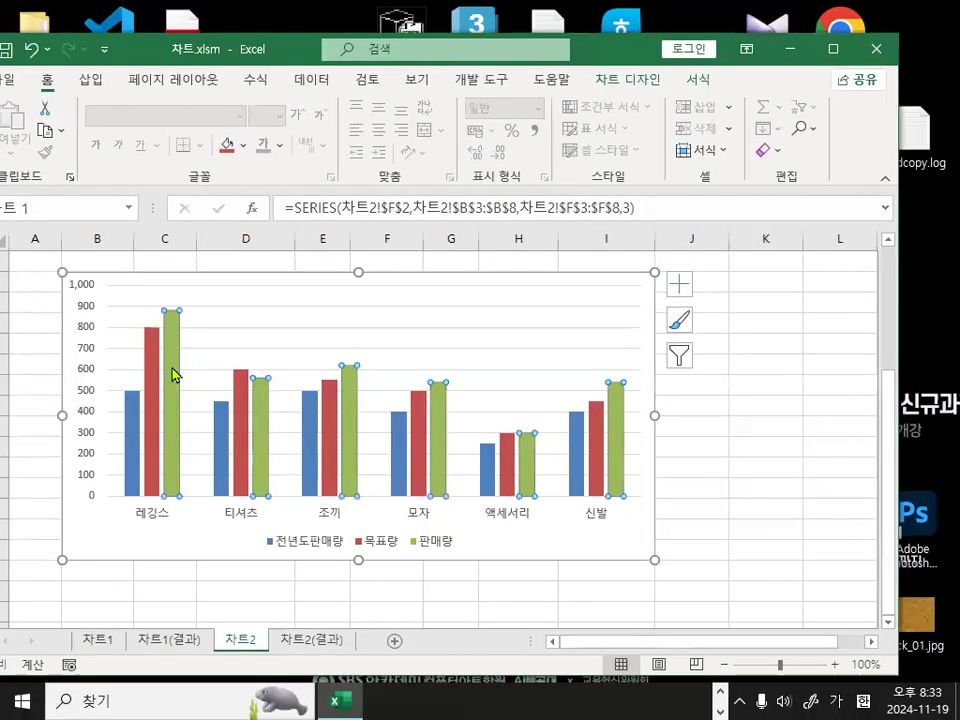
# Open the chart type change for the 판매량 series, showing the combo (혼합) settings
pyautogui.rightClick(169, 380)
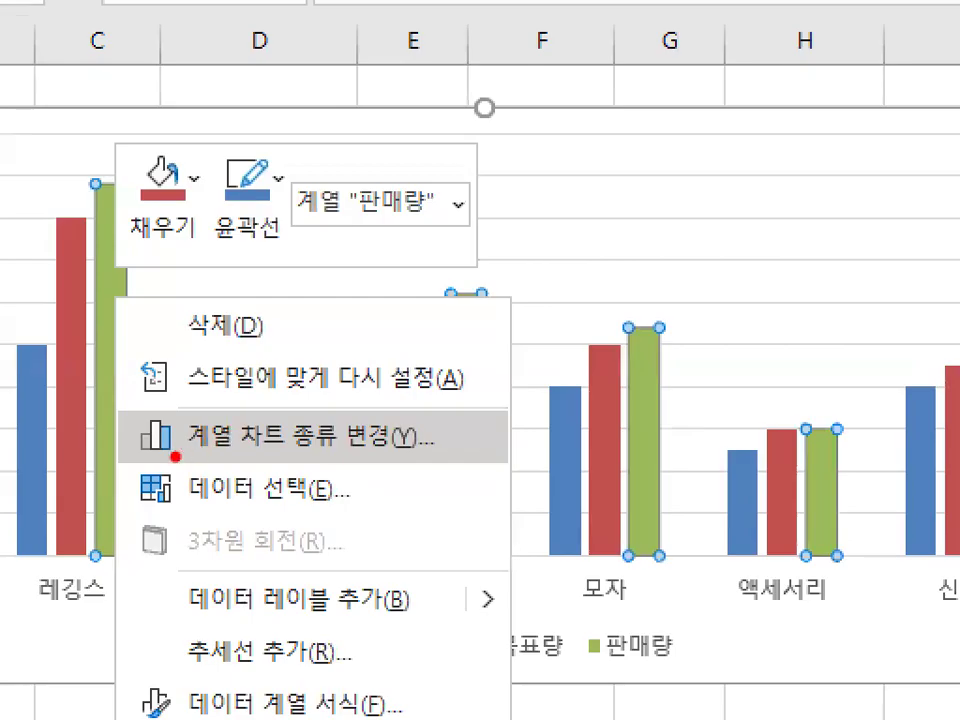
pyautogui.moveTo(175, 456); pyautogui.dragTo(457, 455)
pyautogui.press('Escape')
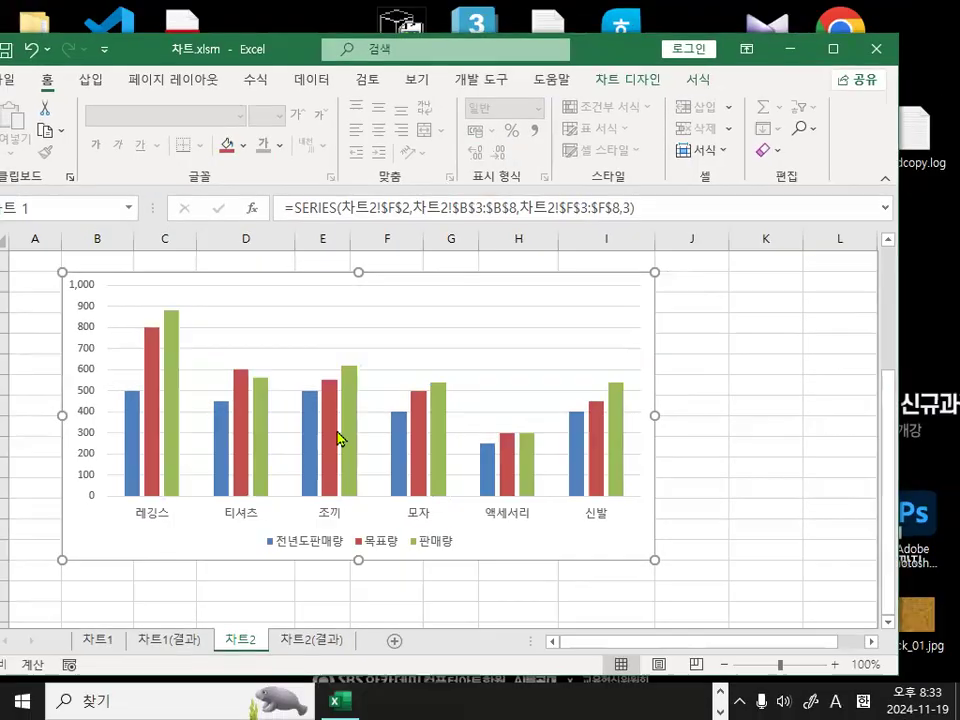
pyautogui.rightClick(108, 381)
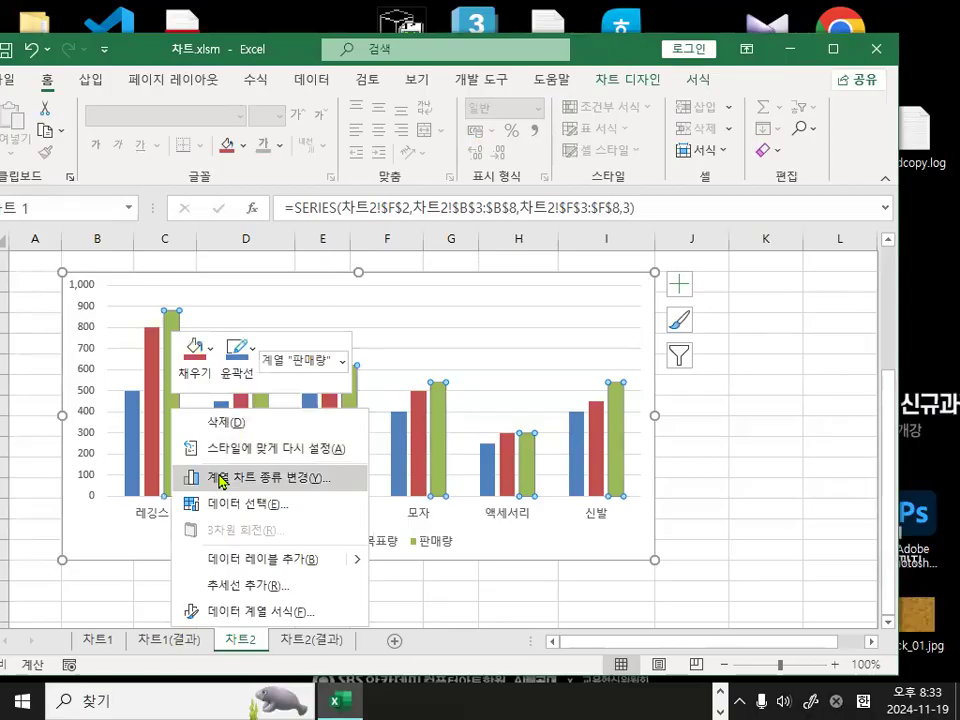
pyautogui.click(220, 478)
pyautogui.moveTo(218, 559)
pyautogui.mouseDown()
pyautogui.moveTo(163, 543)
pyautogui.moveTo(221, 546)
pyautogui.mouseUp()
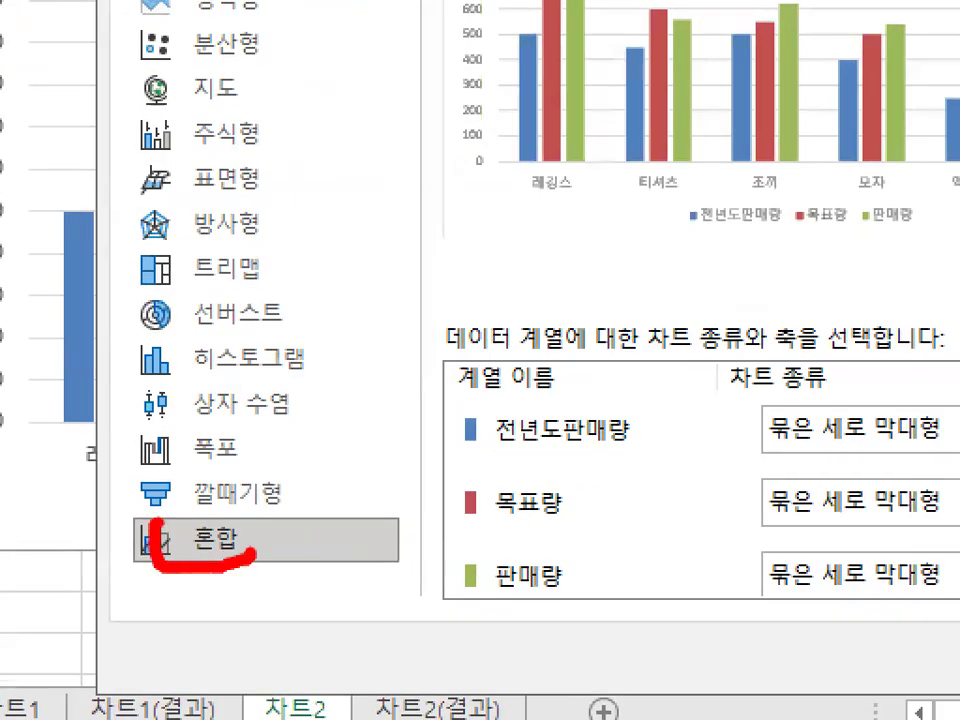
pyautogui.press('Escape')
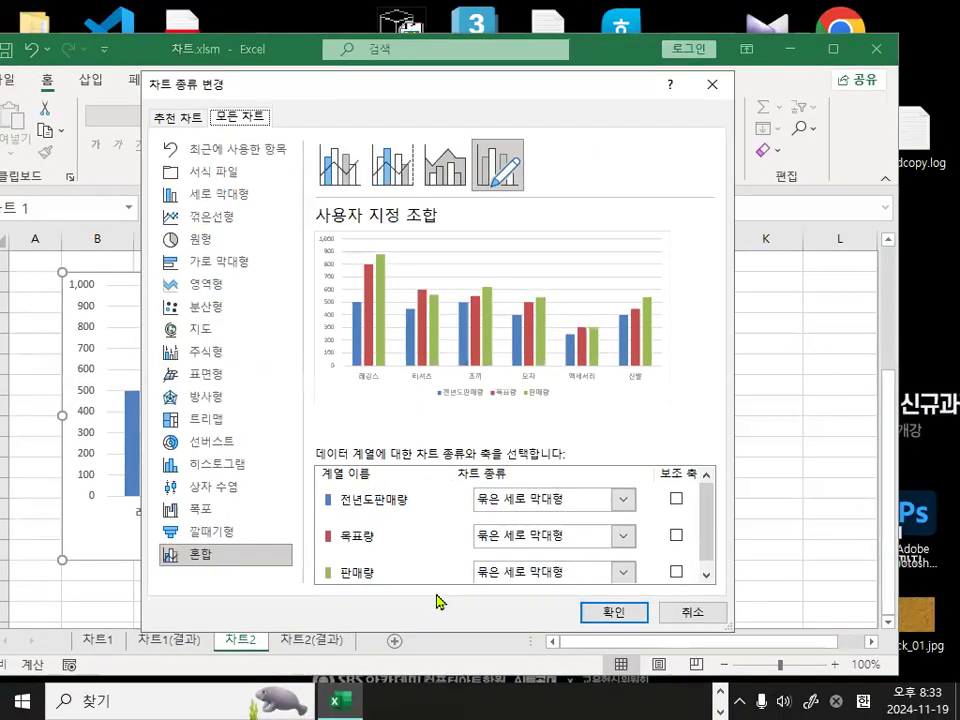
# Change the 판매량 series in the custom combo chart to 표식이 있는 꺾은선형 (line with markers)
pyautogui.moveTo(579, 572)
pyautogui.mouseDown()
pyautogui.moveTo(565, 575)
pyautogui.moveTo(516, 524)
pyautogui.moveTo(578, 567)
pyautogui.mouseUp()
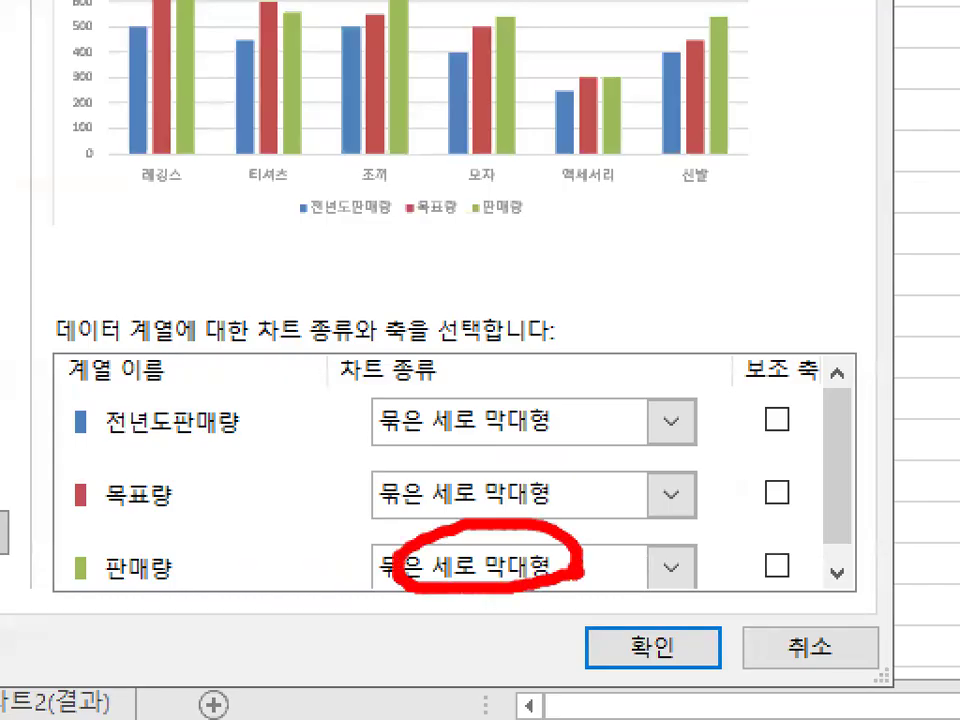
pyautogui.press('Escape')
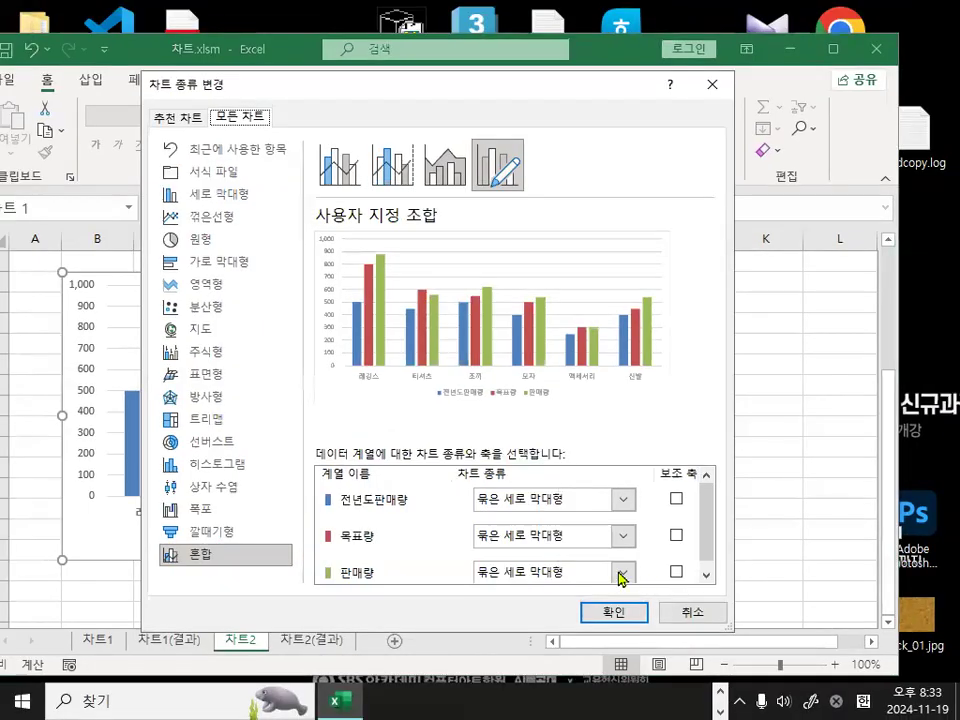
pyautogui.click(671, 567)
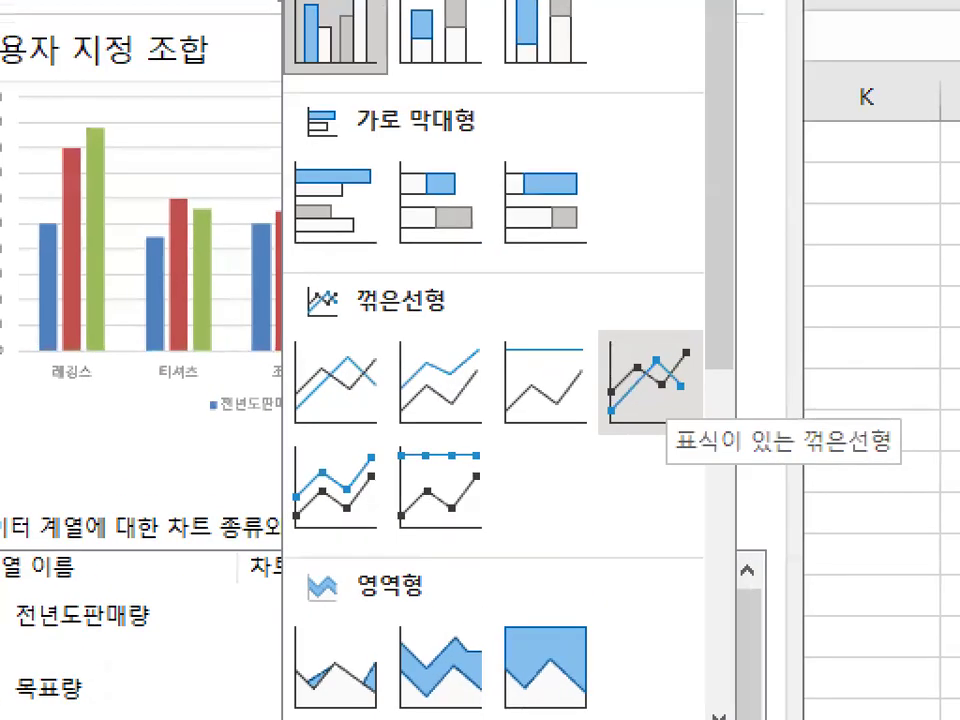
pyautogui.moveTo(696, 385)
pyautogui.mouseDown()
pyautogui.moveTo(638, 424)
pyautogui.moveTo(643, 326)
pyautogui.moveTo(710, 378)
pyautogui.mouseUp()
pyautogui.moveTo(581, 312); pyautogui.dragTo(678, 282)
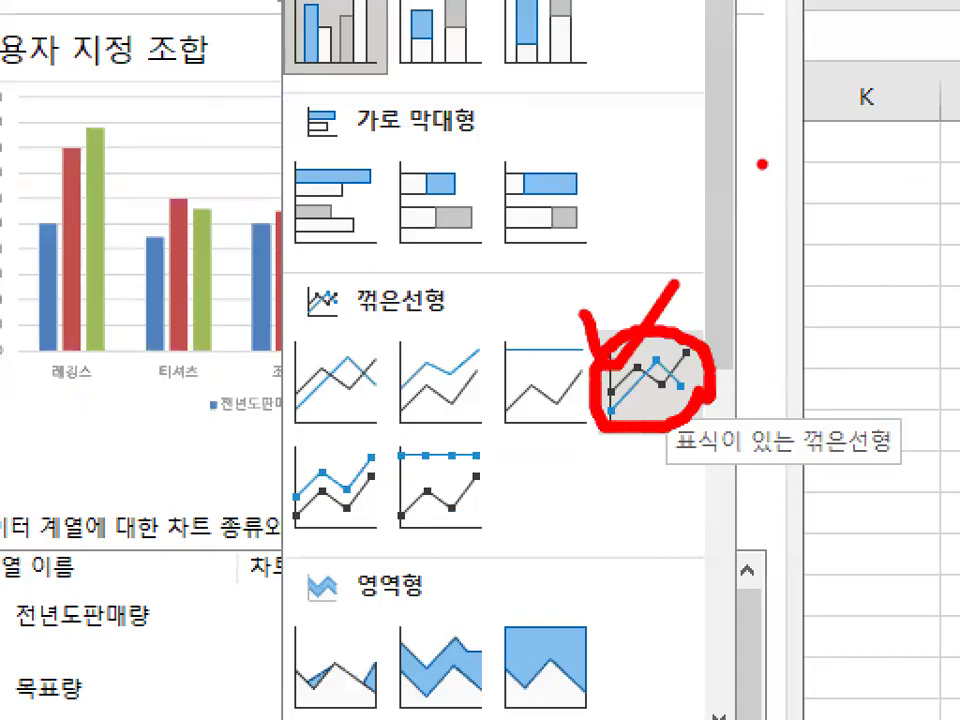
pyautogui.press('Escape')
pyautogui.click(624, 570)
pyautogui.click(671, 382)
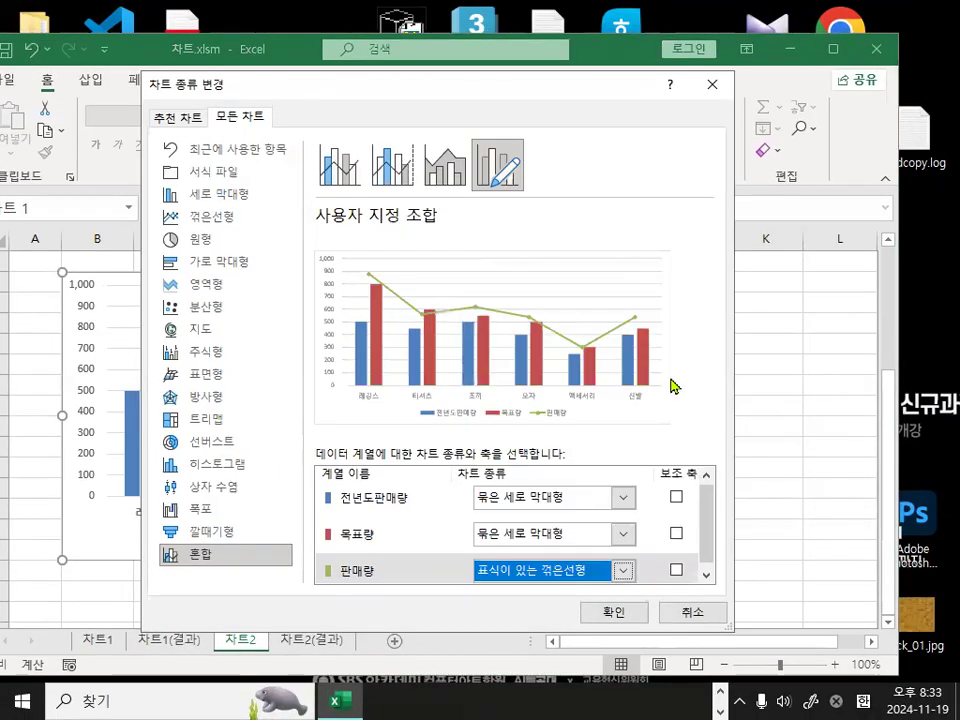
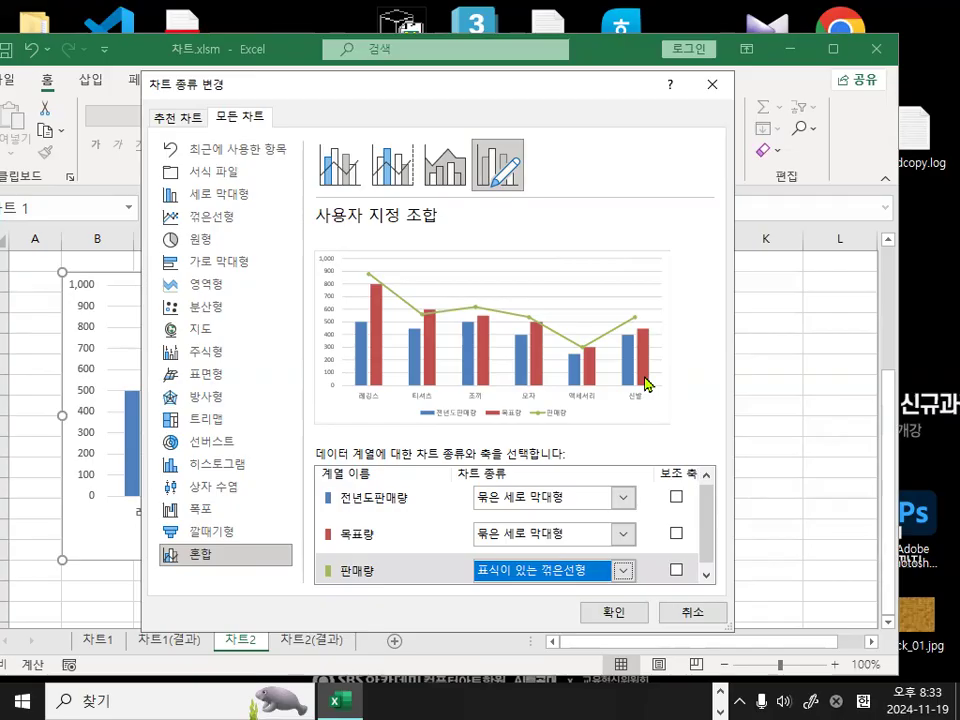
# Plot the 판매량 series on the secondary axis (보조 축) and apply the combo chart type
pyautogui.click(676, 570)
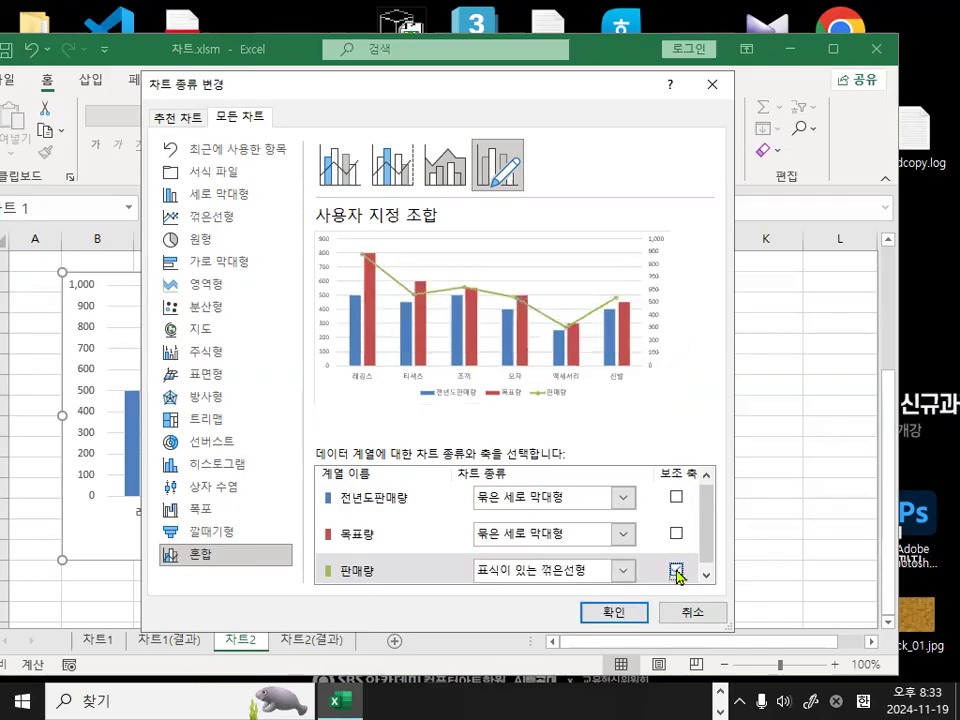
pyautogui.hotkey('ctrl', '1')
pyautogui.click(696, 562)
pyautogui.moveTo(703, 562)
pyautogui.mouseDown()
pyautogui.moveTo(669, 580)
pyautogui.moveTo(681, 509)
pyautogui.moveTo(704, 570)
pyautogui.mouseUp()
pyautogui.press('Escape')
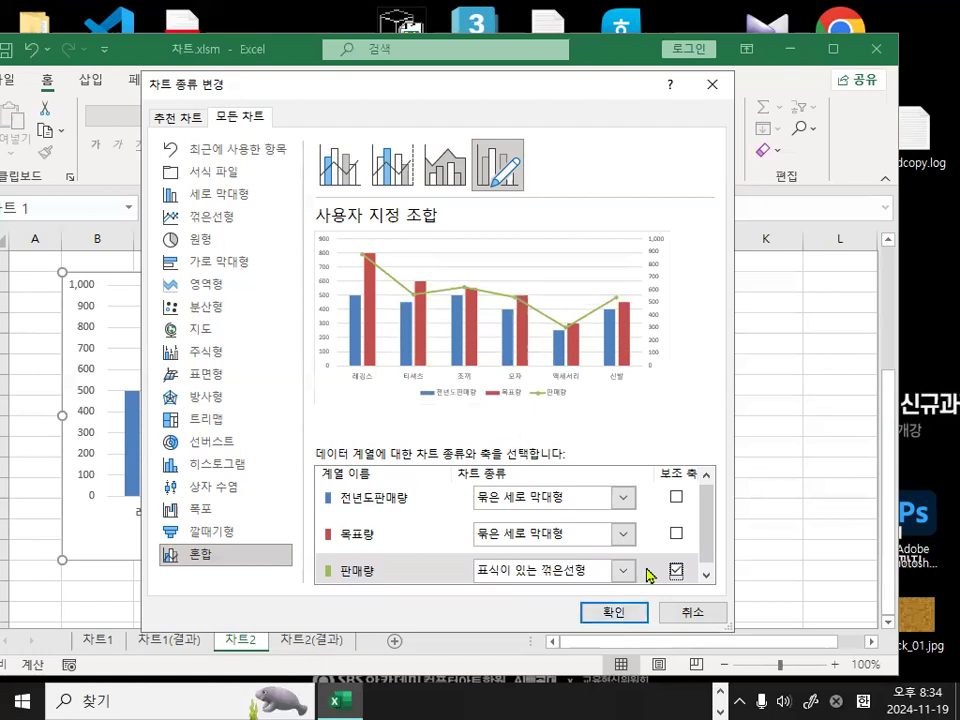
pyautogui.click(617, 615)
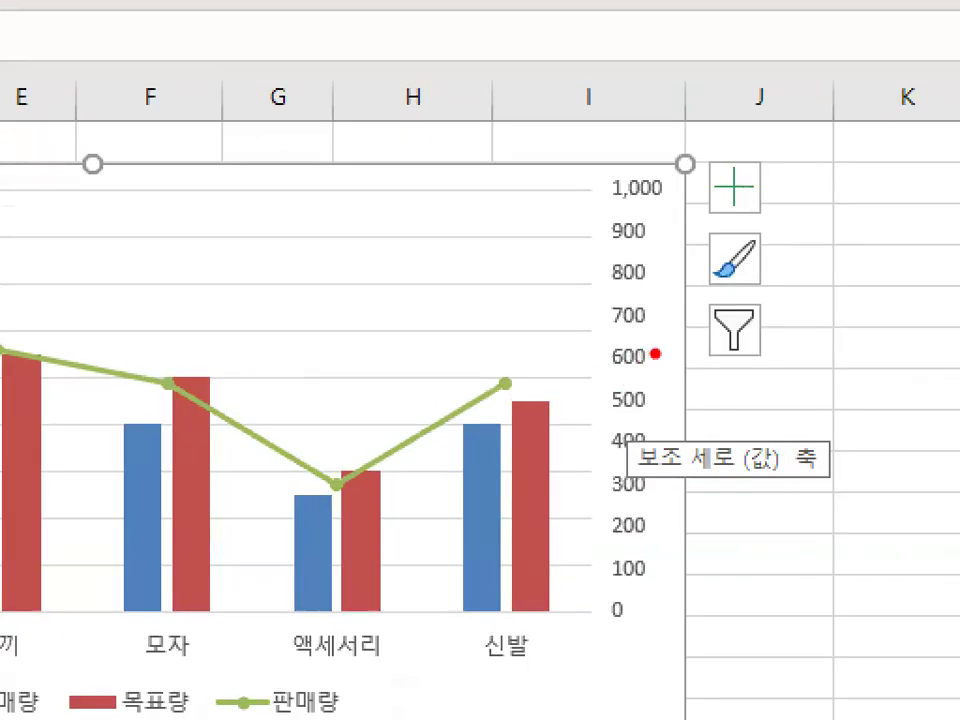
pyautogui.moveTo(645, 381)
pyautogui.mouseDown()
pyautogui.moveTo(629, 403)
pyautogui.moveTo(626, 279)
pyautogui.moveTo(686, 410)
pyautogui.mouseUp()
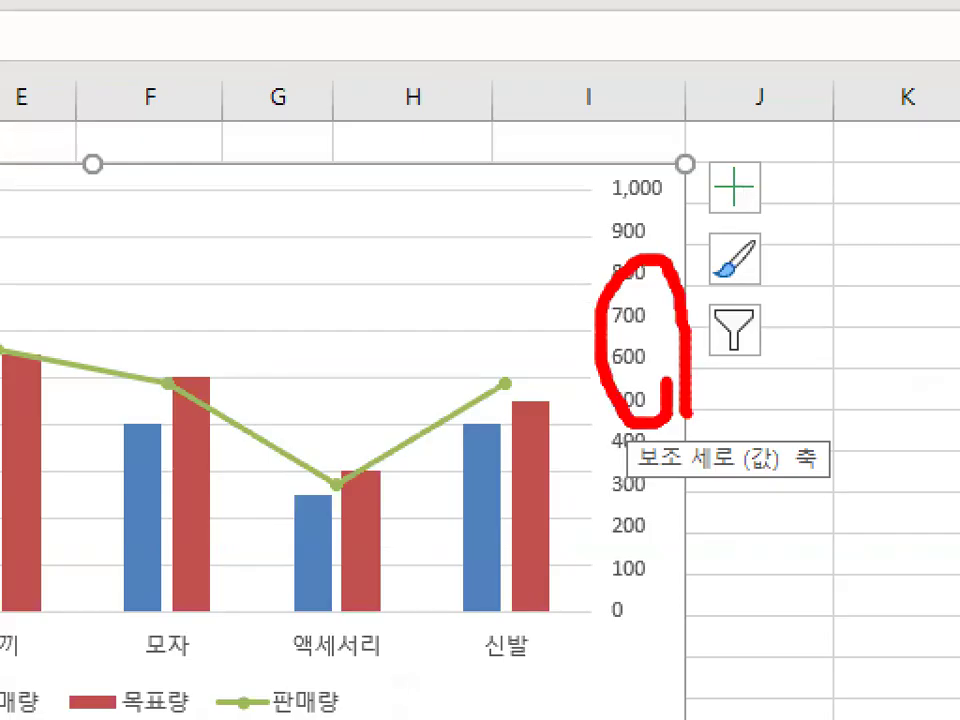
pyautogui.press('Escape')
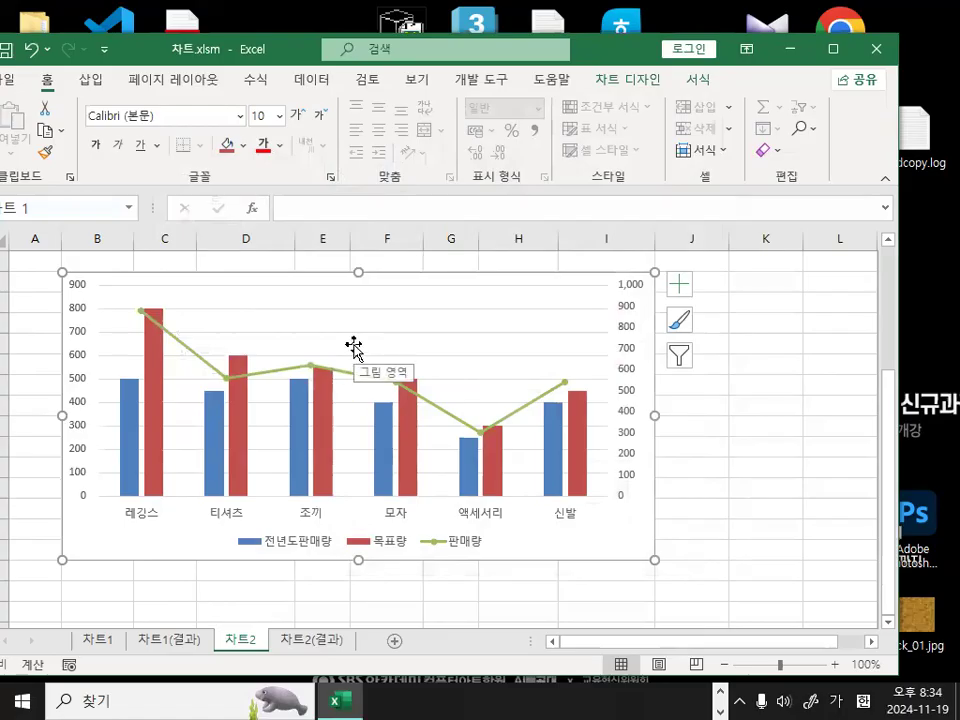
# Add a chart title (차트 제목) above the combo chart on sheet 차트2
pyautogui.scroll(3, 362, 379)
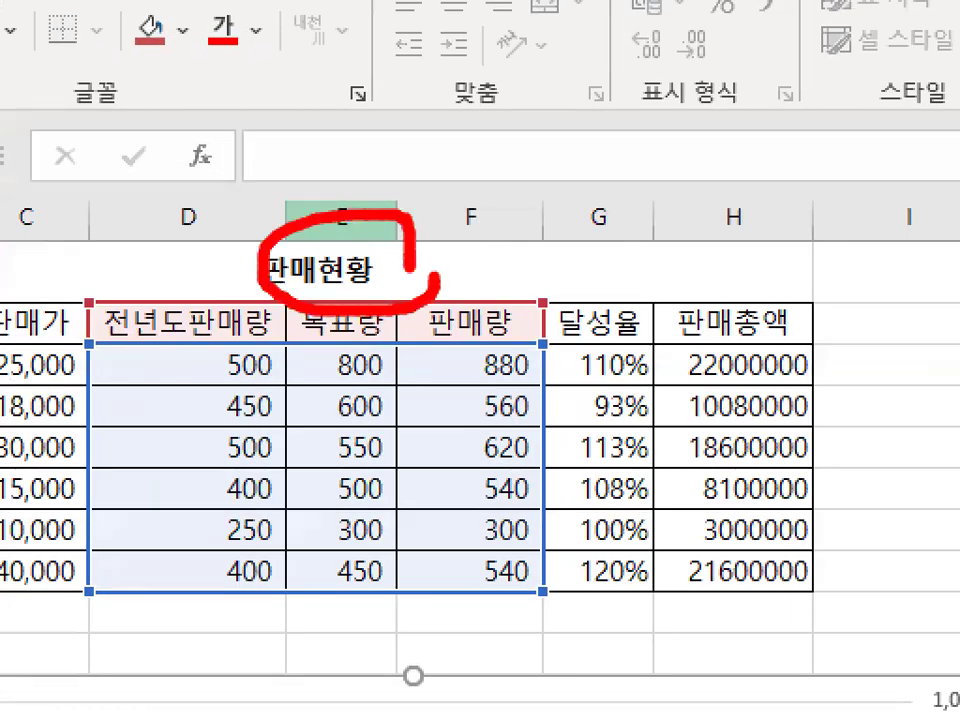
pyautogui.scroll(-1, 638, 540)
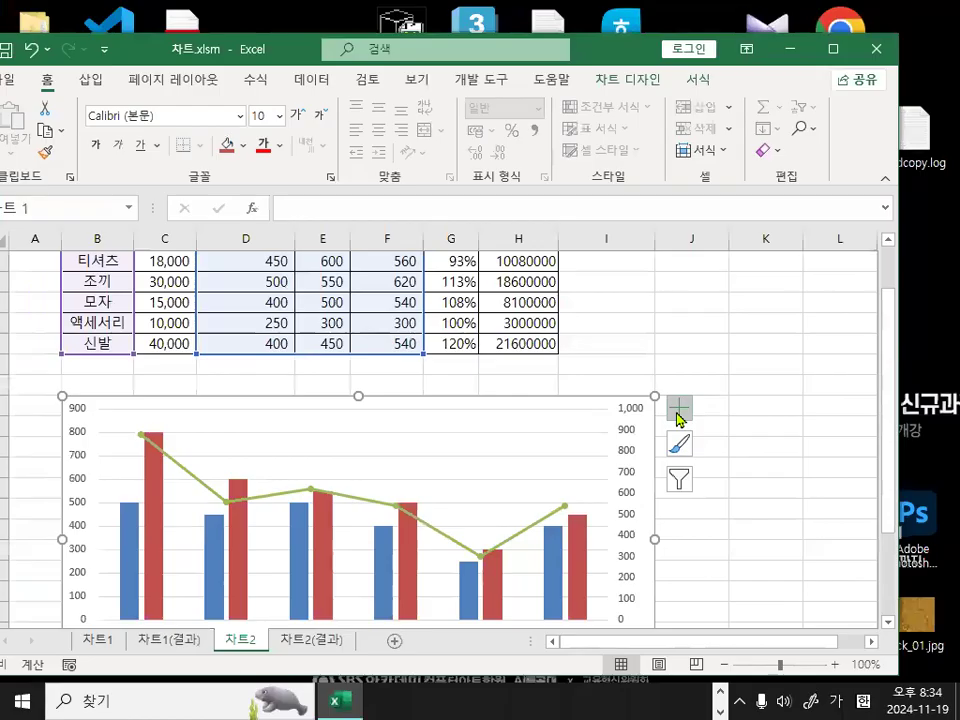
pyautogui.click(642, 390)
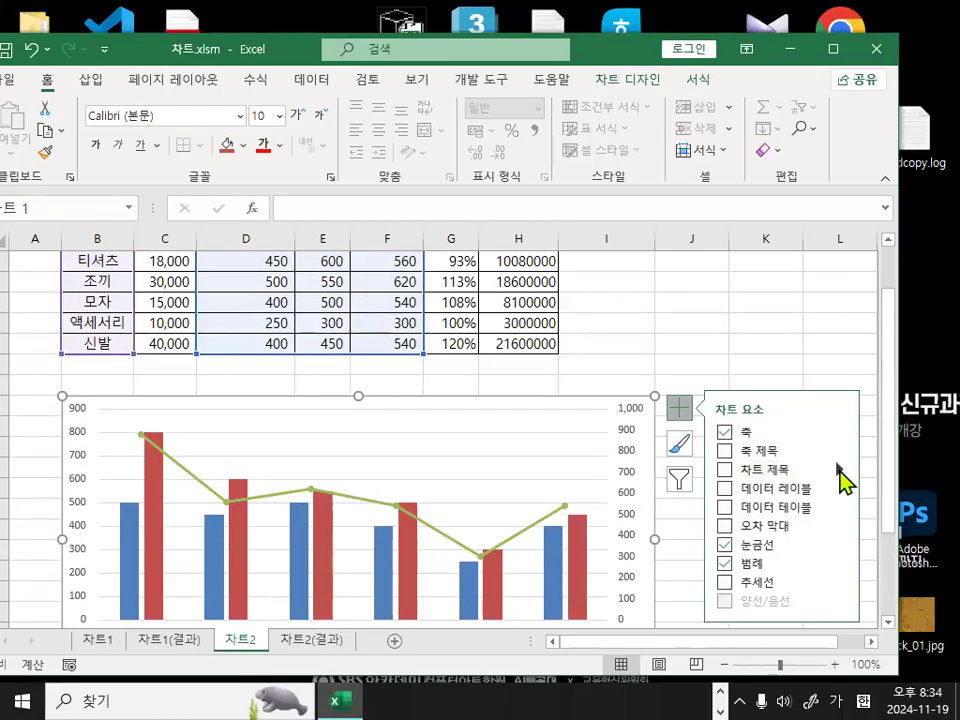
pyautogui.moveTo(842, 476)
pyautogui.click(622, 477)
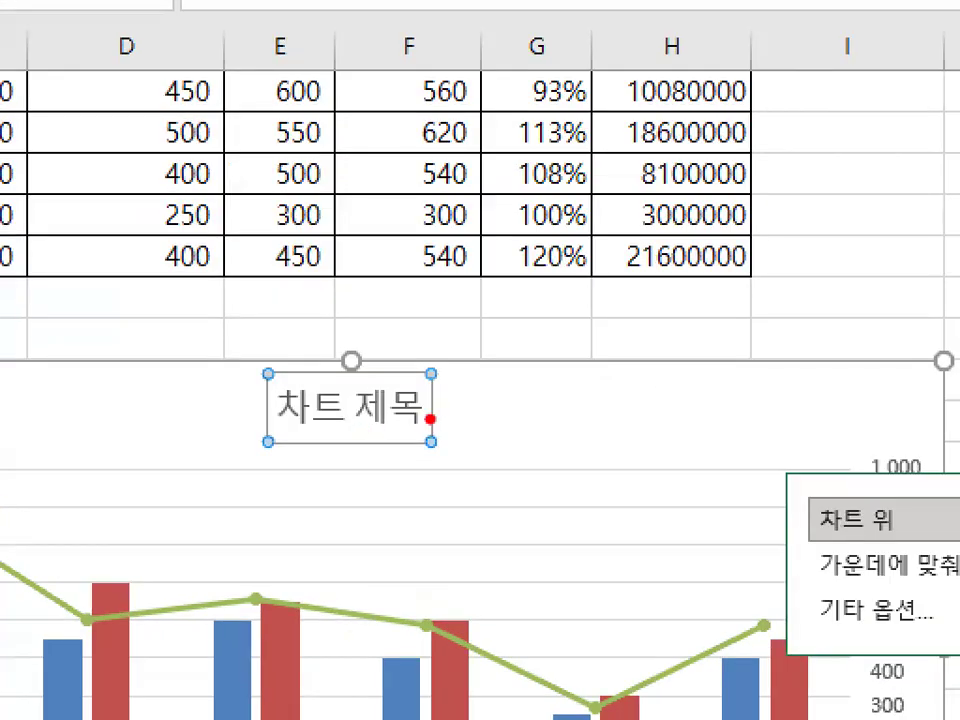
pyautogui.moveTo(397, 424)
pyautogui.mouseDown()
pyautogui.moveTo(317, 416)
pyautogui.moveTo(397, 419)
pyautogui.moveTo(307, 484)
pyautogui.mouseUp()
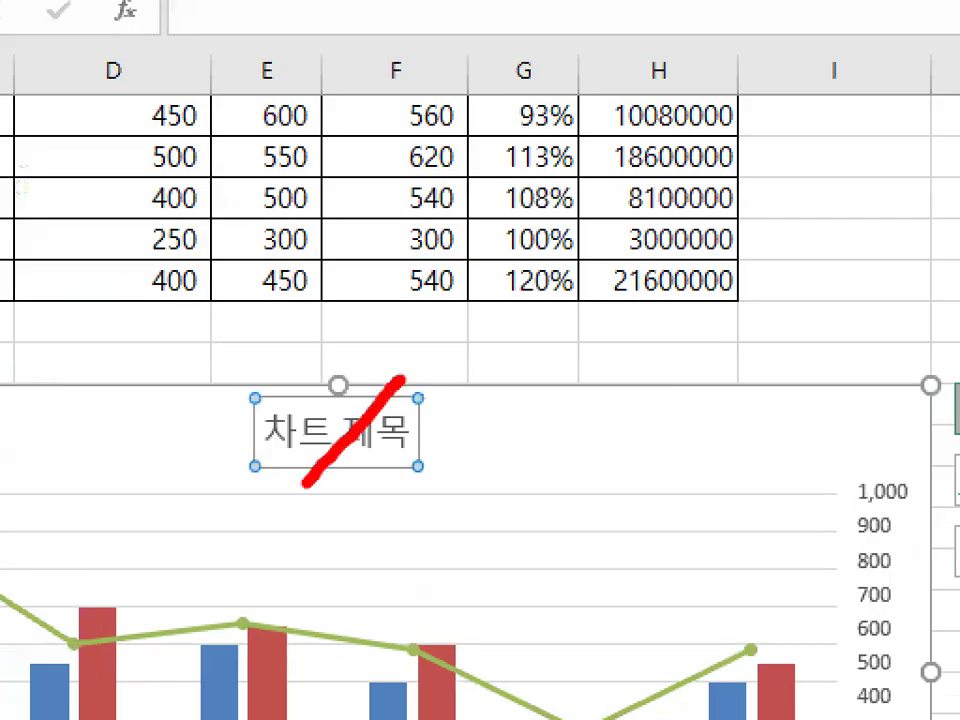
pyautogui.moveTo(302, 374); pyautogui.dragTo(414, 496)
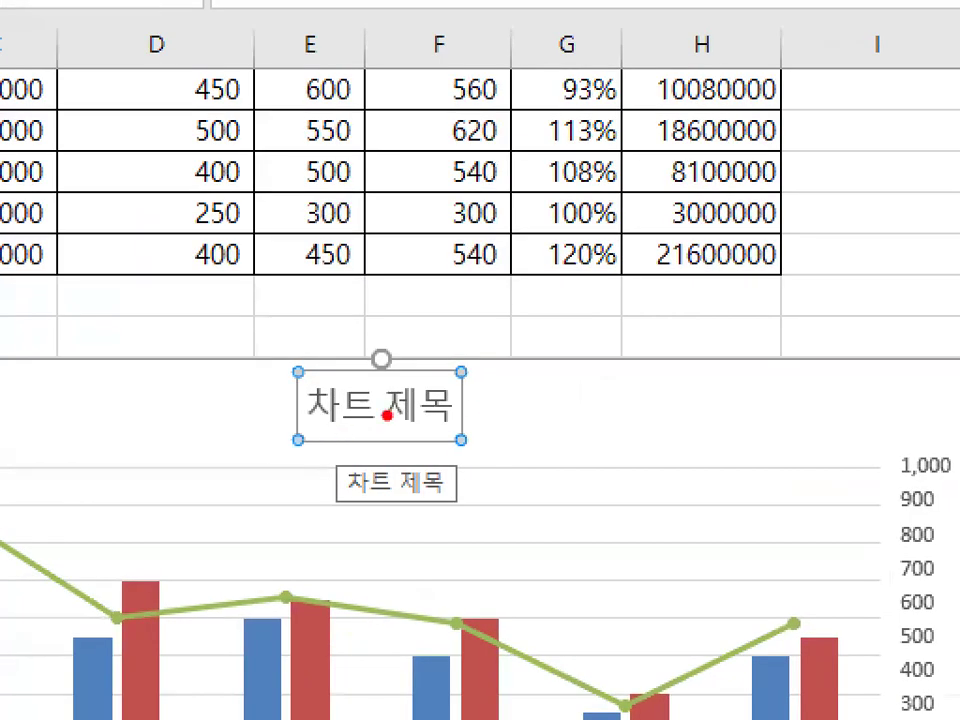
pyautogui.moveTo(412, 427)
pyautogui.mouseDown()
pyautogui.moveTo(403, 435)
pyautogui.moveTo(316, 420)
pyautogui.moveTo(440, 364)
pyautogui.moveTo(455, 410)
pyautogui.mouseUp()
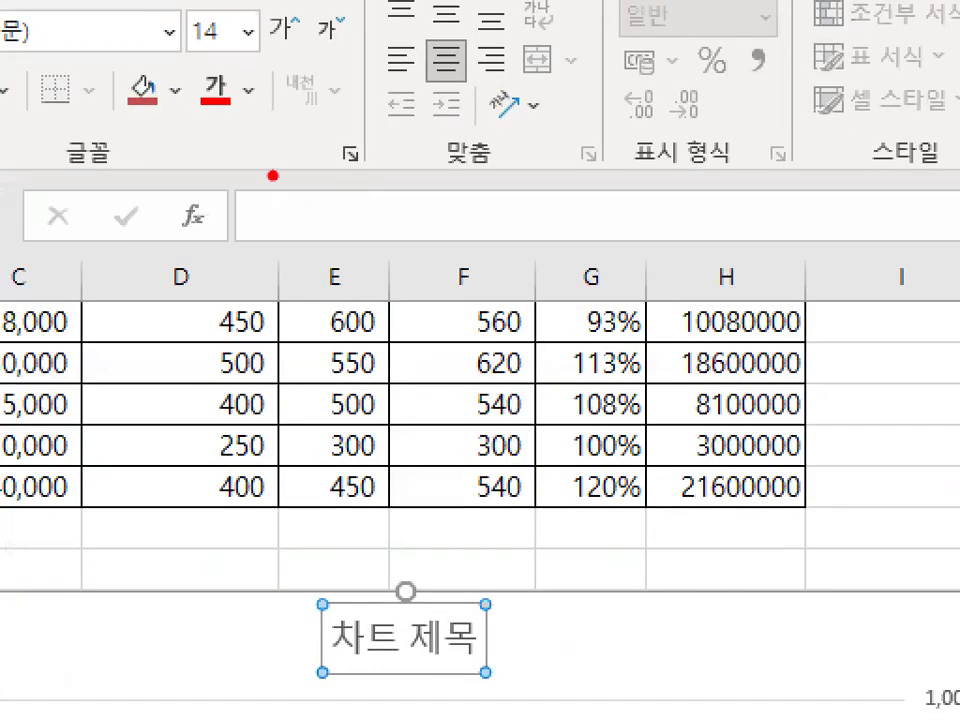
# Link the chart title to the 판매현황 heading cell with the formula =차트2!$B$1
pyautogui.moveTo(272, 176); pyautogui.dragTo(372, 100)
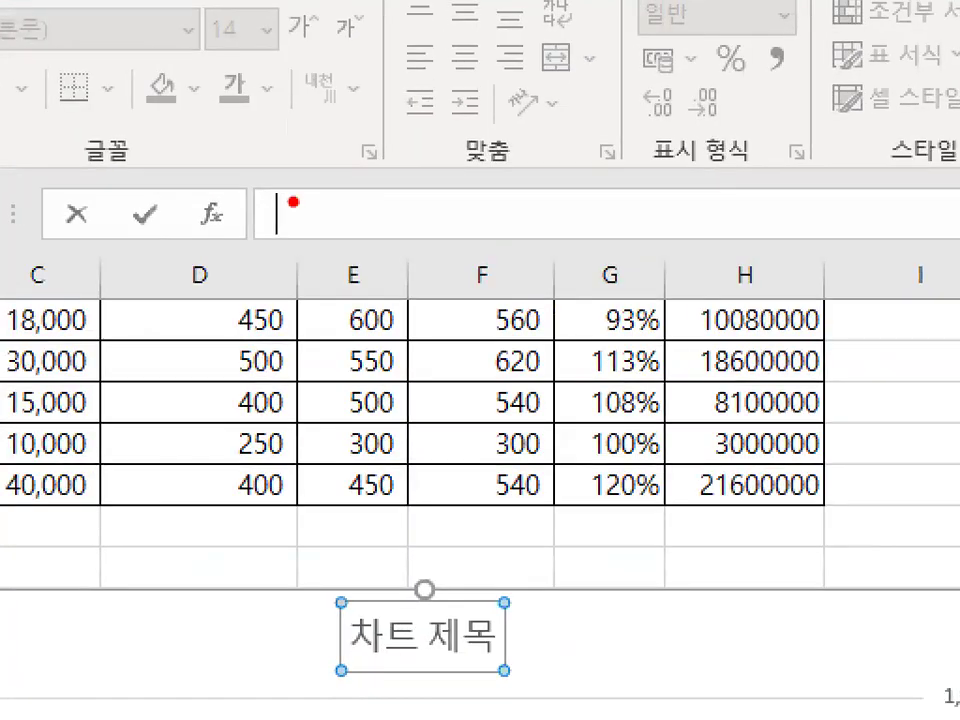
pyautogui.moveTo(273, 216)
pyautogui.mouseDown()
pyautogui.moveTo(307, 206)
pyautogui.moveTo(272, 204)
pyautogui.mouseUp()
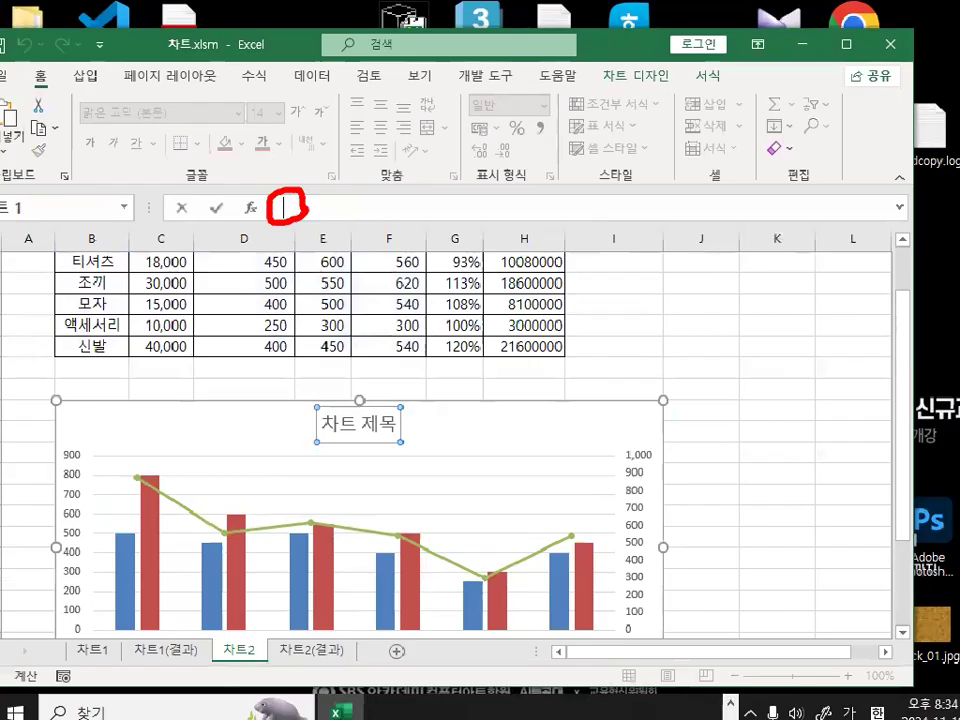
pyautogui.write('=')
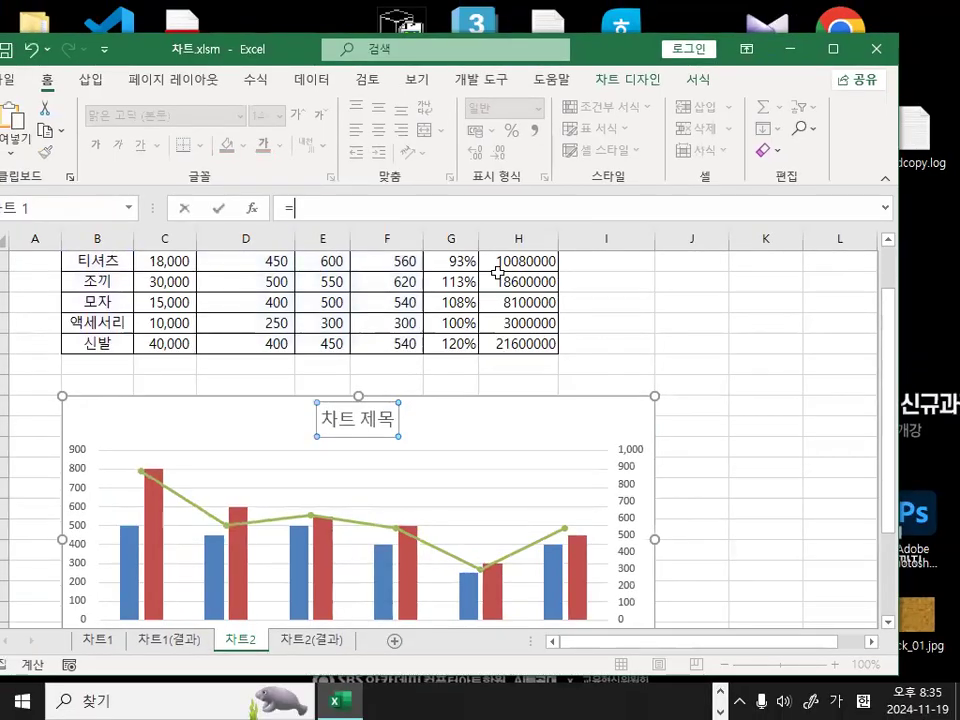
pyautogui.moveTo(889, 368); pyautogui.dragTo(896, 290)
pyautogui.click(274, 254)
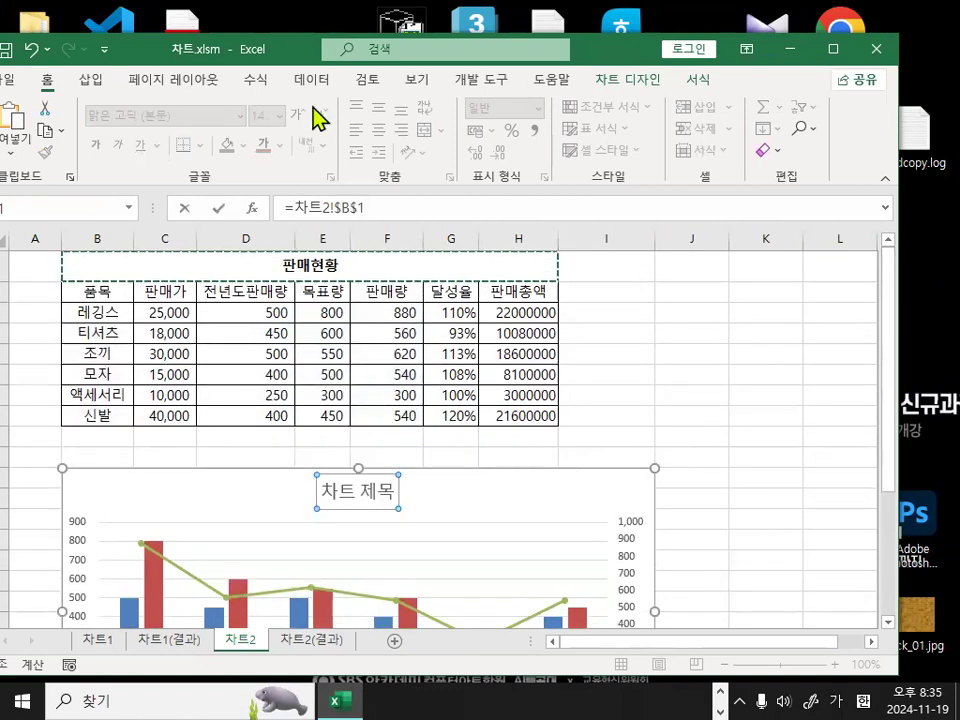
pyautogui.moveTo(298, 43); pyautogui.dragTo(306, 44)
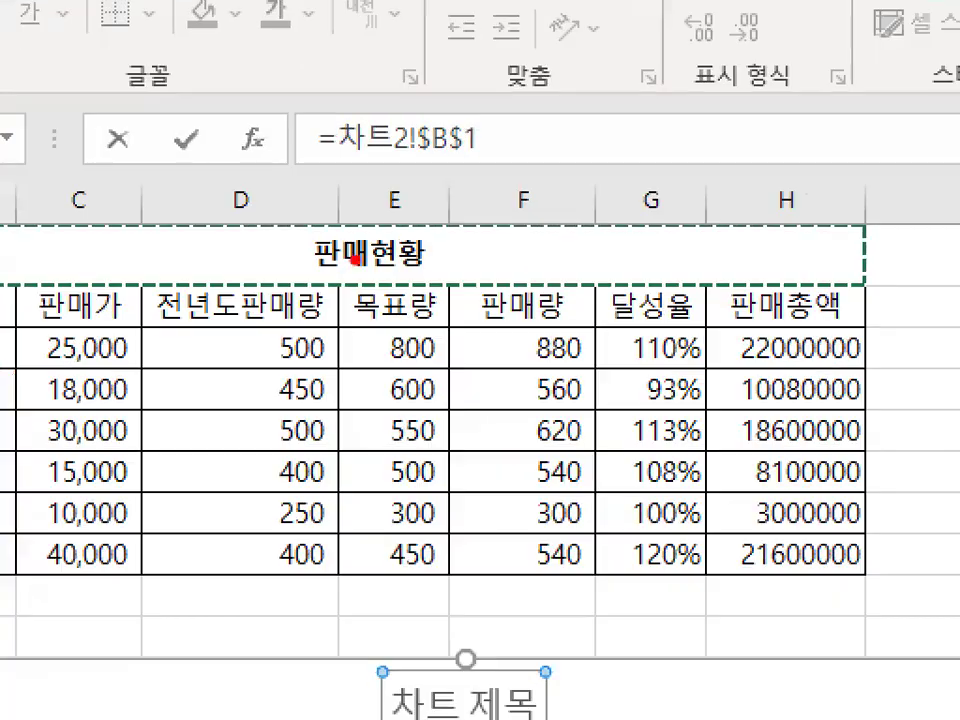
pyautogui.moveTo(312, 244); pyautogui.dragTo(370, 207)
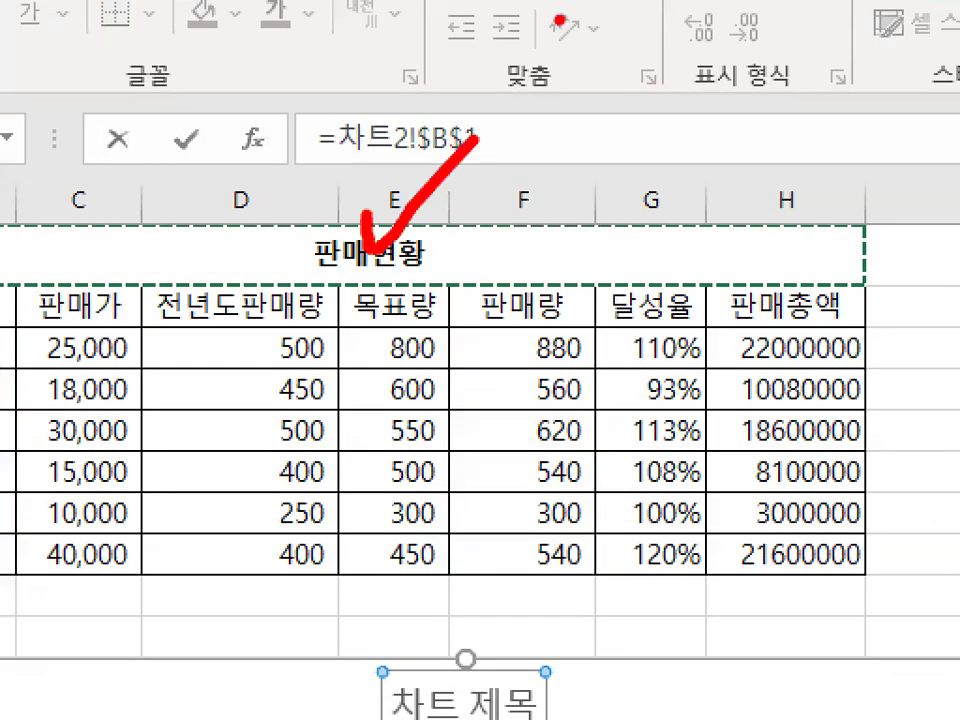
pyautogui.press('Escape')
pyautogui.hotkey('ctrl', '1')
pyautogui.click(491, 136)
pyautogui.moveTo(425, 204)
pyautogui.mouseDown()
pyautogui.moveTo(369, 214)
pyautogui.moveTo(386, 169)
pyautogui.moveTo(424, 205)
pyautogui.mouseUp()
pyautogui.press('Escape')
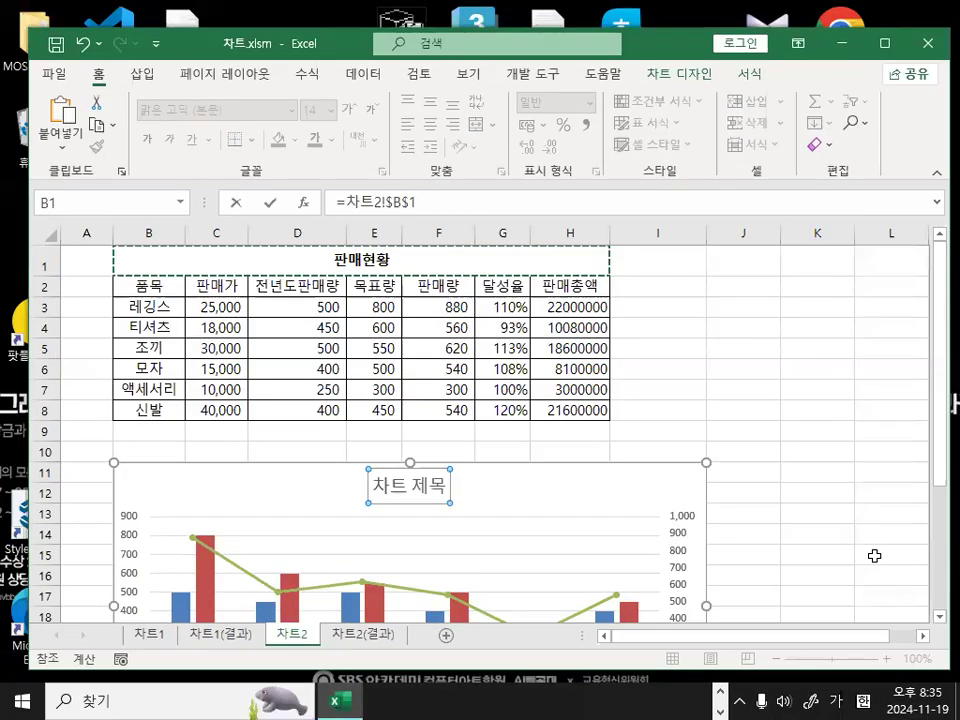
pyautogui.press('Return')
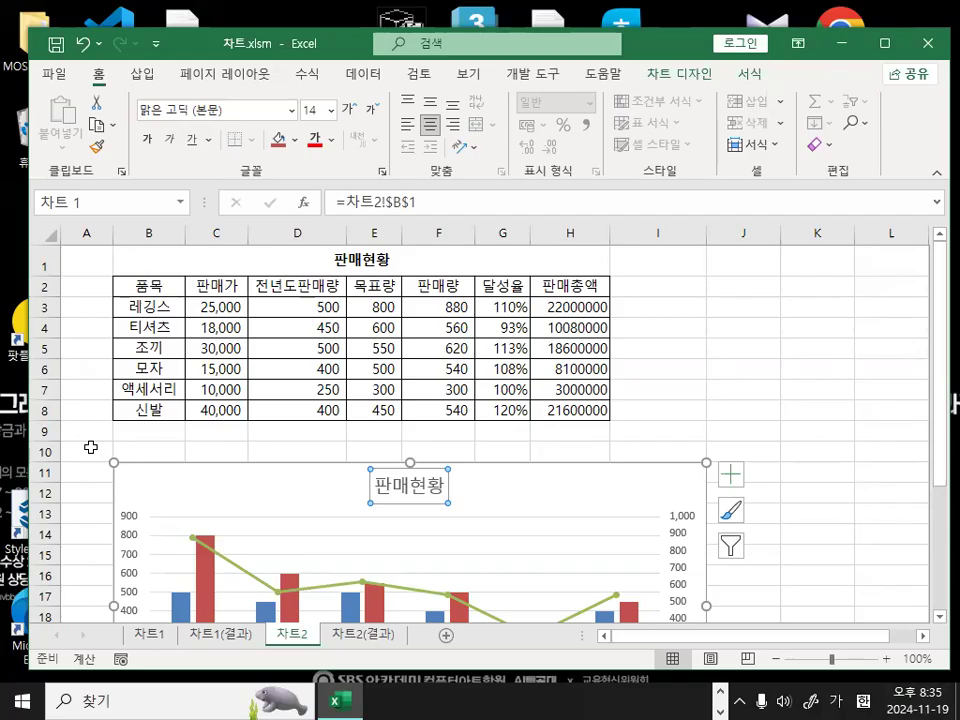
pyautogui.hotkey('ctrl', '1')
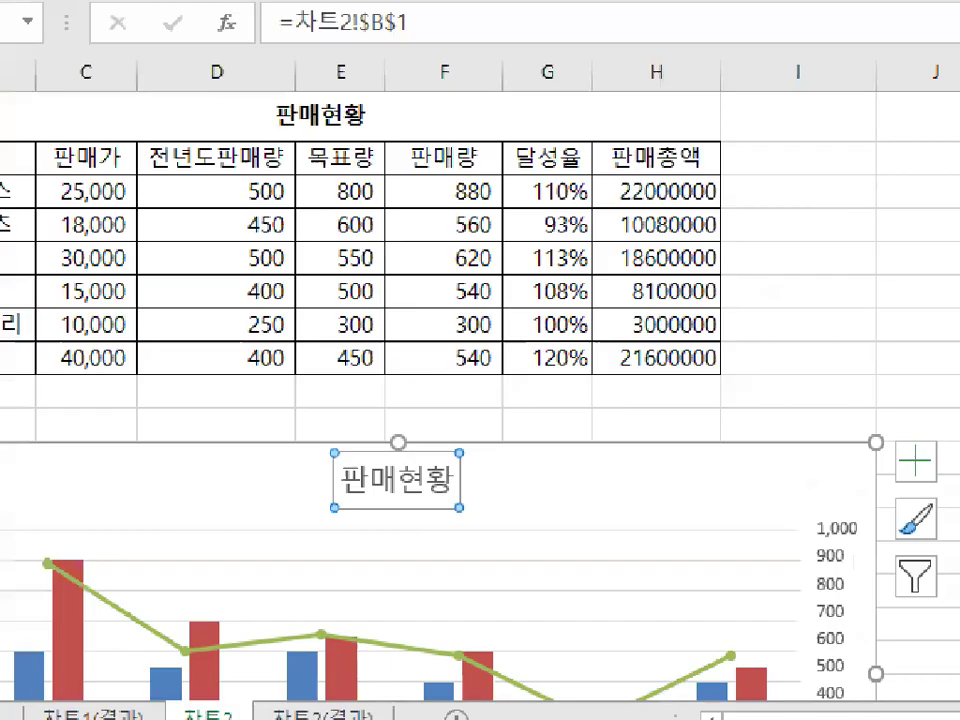
pyautogui.click(430, 497)
pyautogui.moveTo(497, 505)
pyautogui.mouseDown()
pyautogui.moveTo(478, 454)
pyautogui.moveTo(490, 515)
pyautogui.mouseUp()
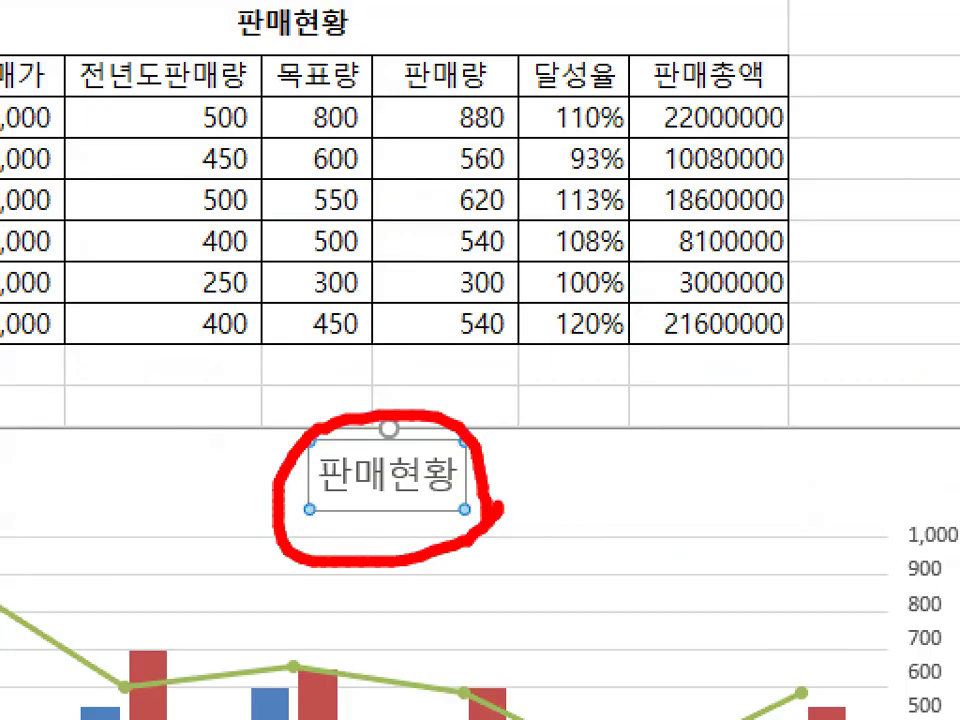
pyautogui.press('Escape')
pyautogui.hotkey('ctrl', '1')
pyautogui.click(290, 407)
pyautogui.moveTo(360, 351)
pyautogui.mouseDown()
pyautogui.moveTo(288, 345)
pyautogui.moveTo(364, 336)
pyautogui.mouseUp()
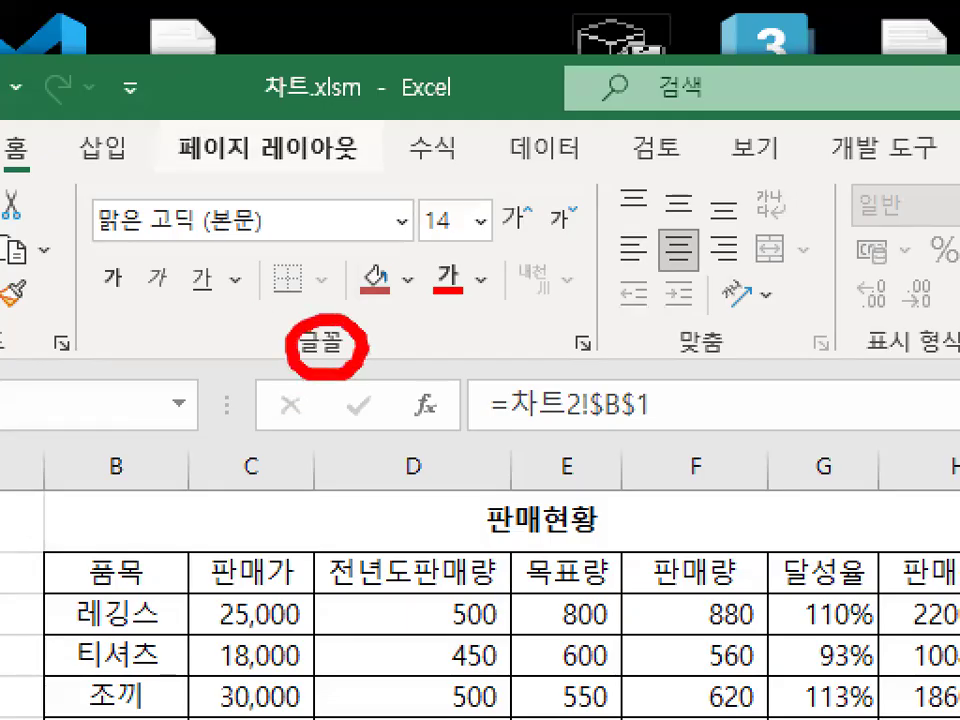
pyautogui.moveTo(203, 254)
pyautogui.mouseDown()
pyautogui.moveTo(150, 250)
pyautogui.moveTo(105, 188)
pyautogui.moveTo(262, 232)
pyautogui.mouseUp()
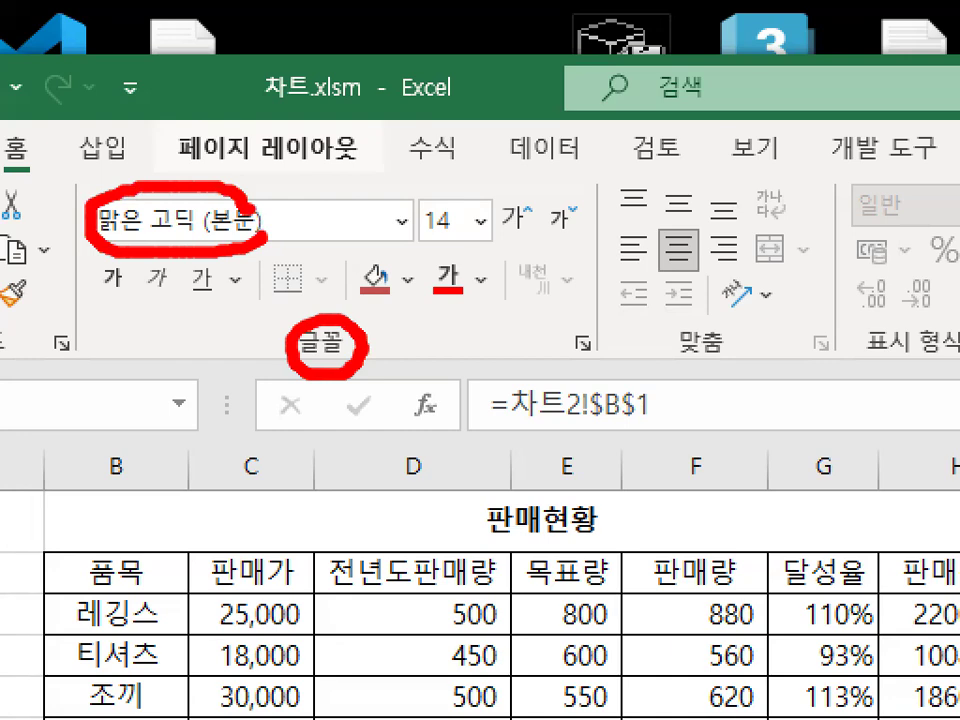
pyautogui.press('Escape')
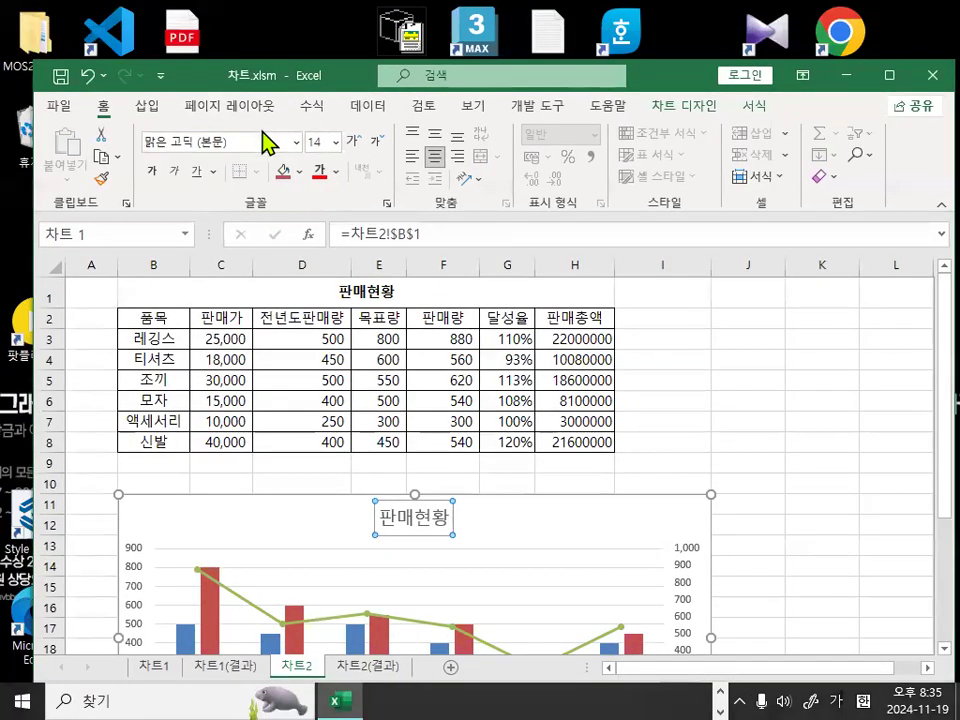
# Set the chart title's font to 돋움
pyautogui.click(256, 146)
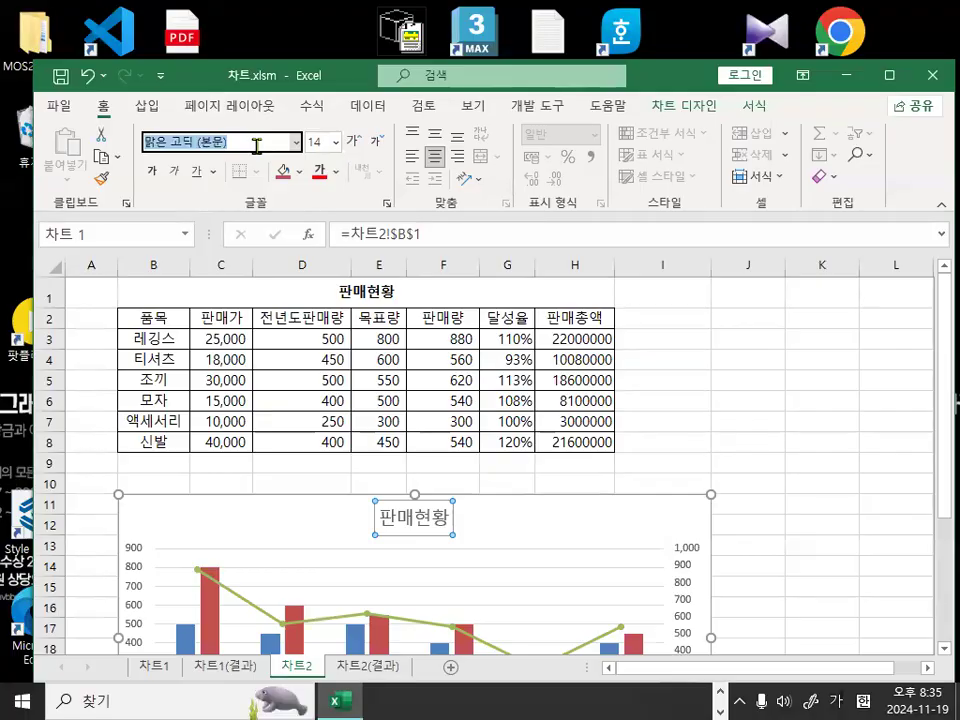
pyautogui.write('ㄷ')
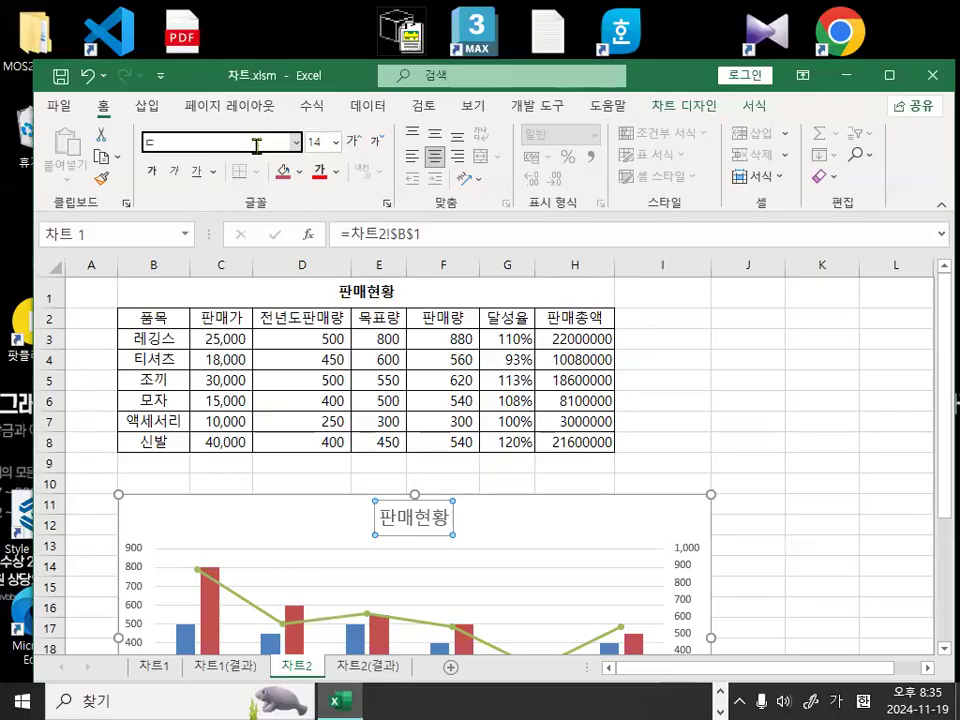
pyautogui.write('ㅗㄷㅇ')
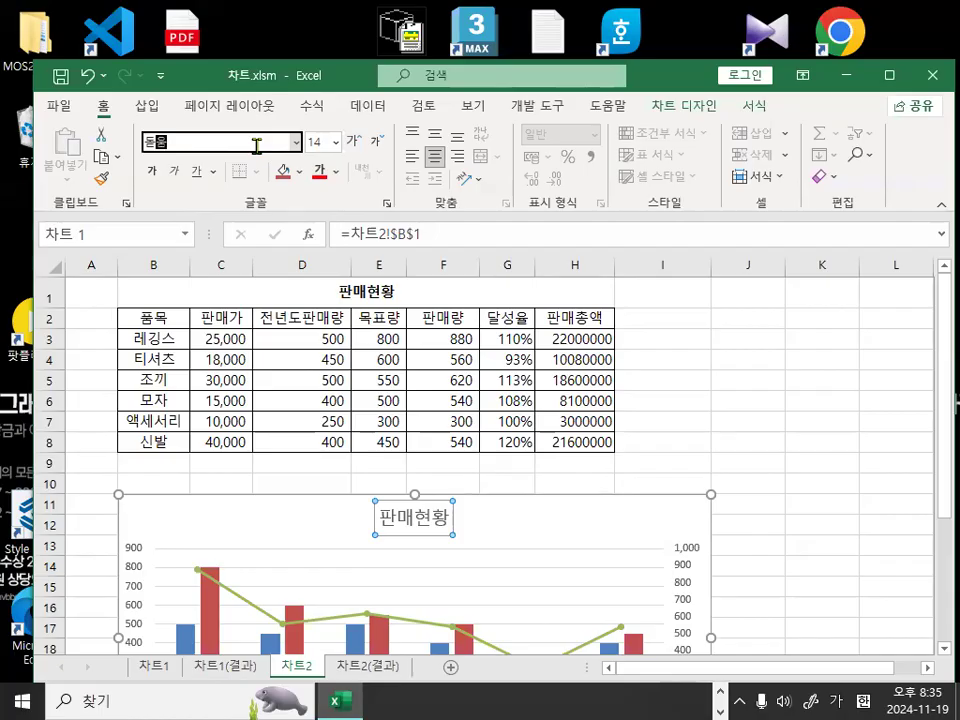
pyautogui.write('ㅜㅁ')
pyautogui.press('Return')
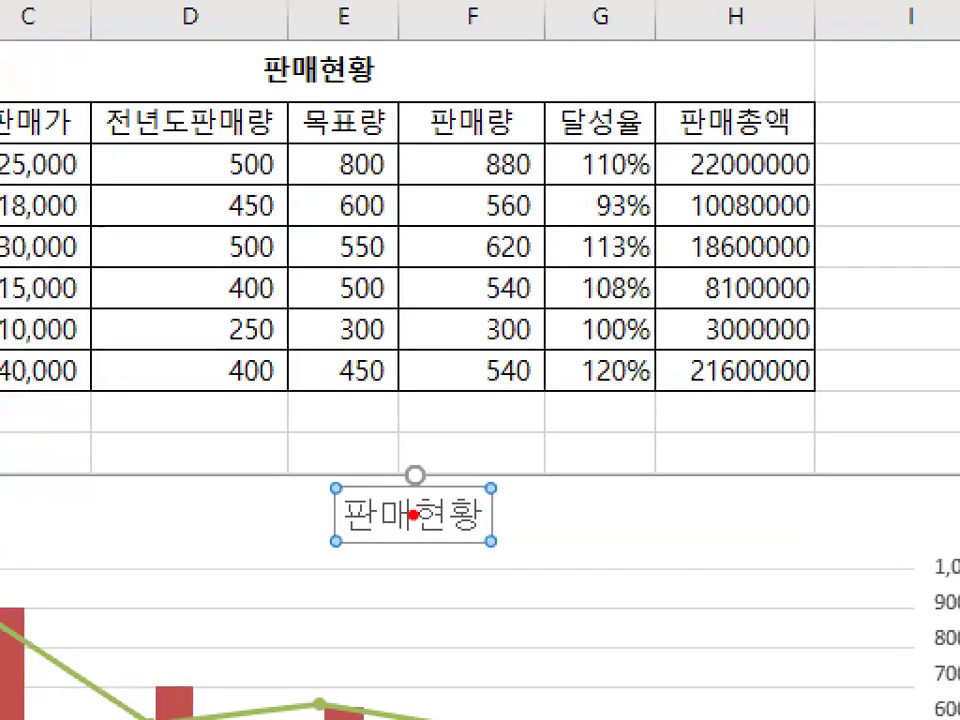
pyautogui.moveTo(454, 513)
pyautogui.mouseDown()
pyautogui.moveTo(456, 527)
pyautogui.moveTo(375, 503)
pyautogui.moveTo(494, 489)
pyautogui.mouseUp()
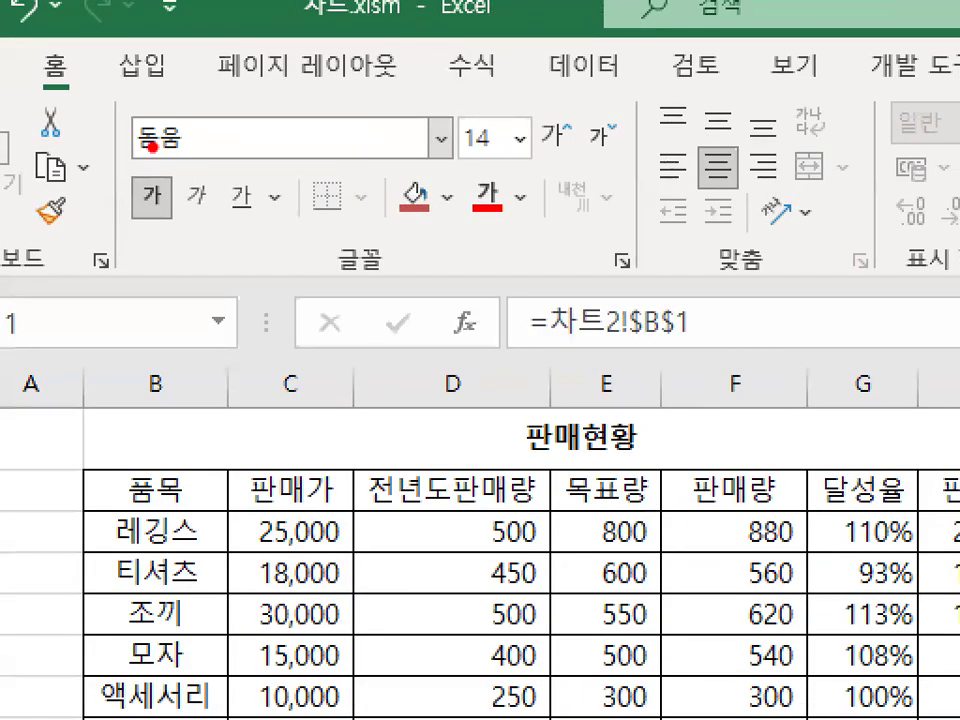
pyautogui.moveTo(385, 262)
pyautogui.mouseDown()
pyautogui.moveTo(369, 280)
pyautogui.moveTo(364, 231)
pyautogui.moveTo(388, 258)
pyautogui.mouseUp()
pyautogui.moveTo(176, 197)
pyautogui.mouseDown()
pyautogui.moveTo(171, 208)
pyautogui.moveTo(186, 206)
pyautogui.mouseUp()
pyautogui.moveTo(131, 160); pyautogui.dragTo(180, 137)
pyautogui.press('Escape')
pyautogui.hotkey('ctrl', '1')
pyautogui.click(184, 127)
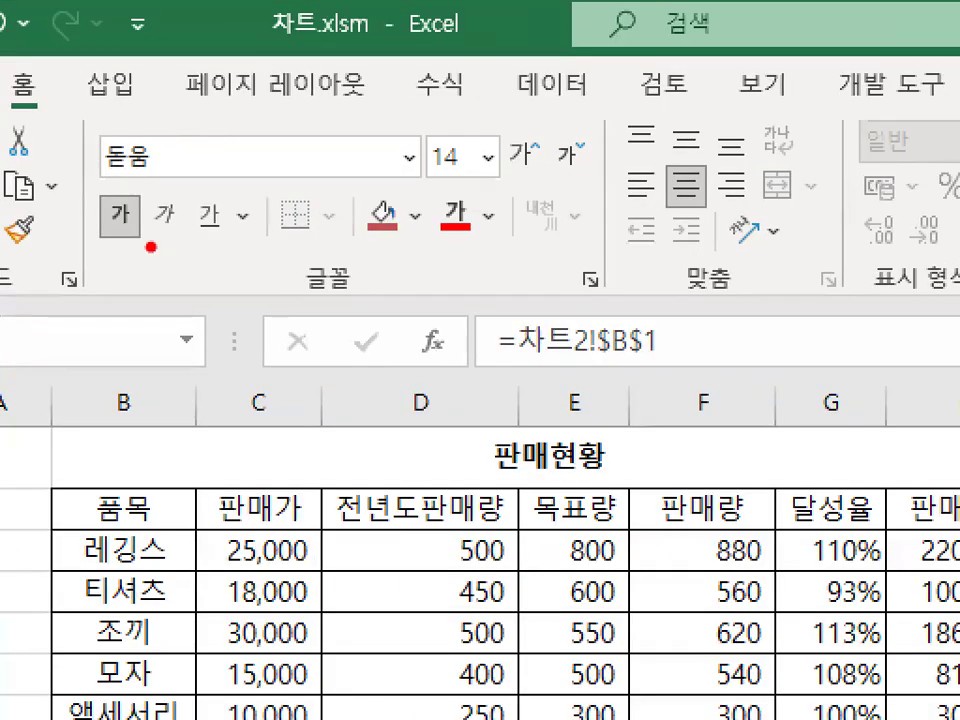
pyautogui.moveTo(147, 240); pyautogui.dragTo(224, 241)
pyautogui.press('Escape')
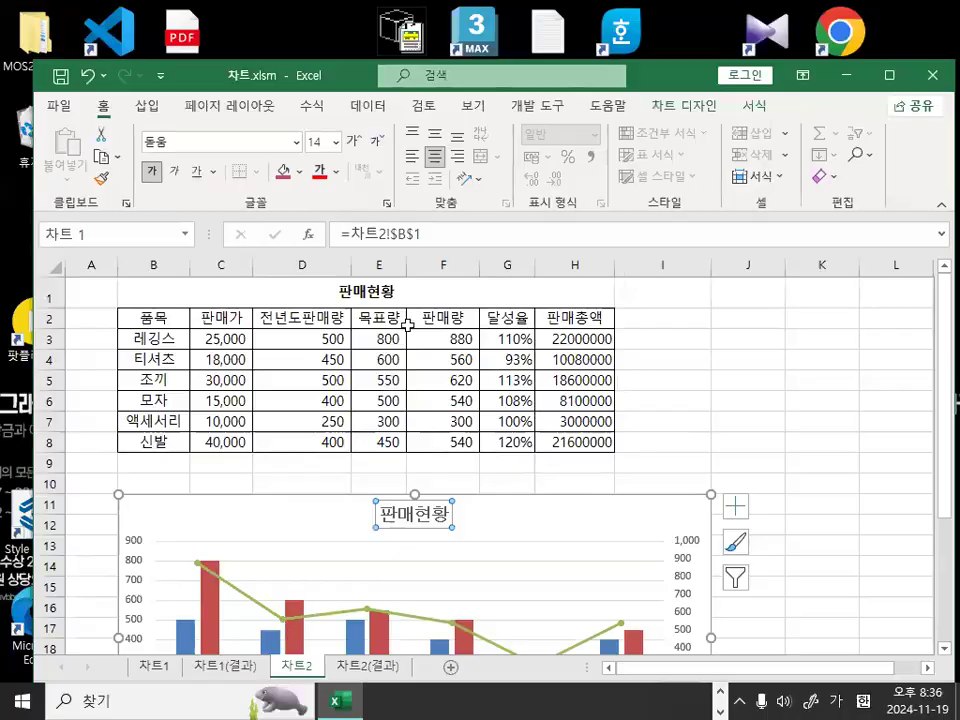
pyautogui.hotkey('ctrl', '1')
pyautogui.moveTo(381, 548)
pyautogui.mouseDown()
pyautogui.moveTo(525, 621)
pyautogui.moveTo(370, 560)
pyautogui.mouseUp()
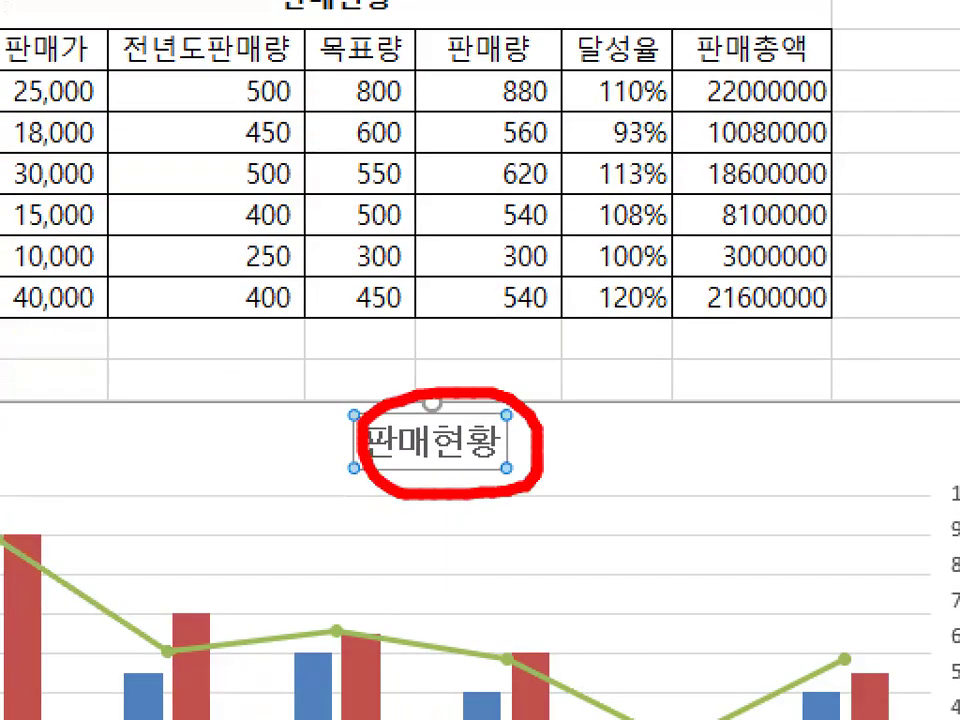
pyautogui.press('Escape')
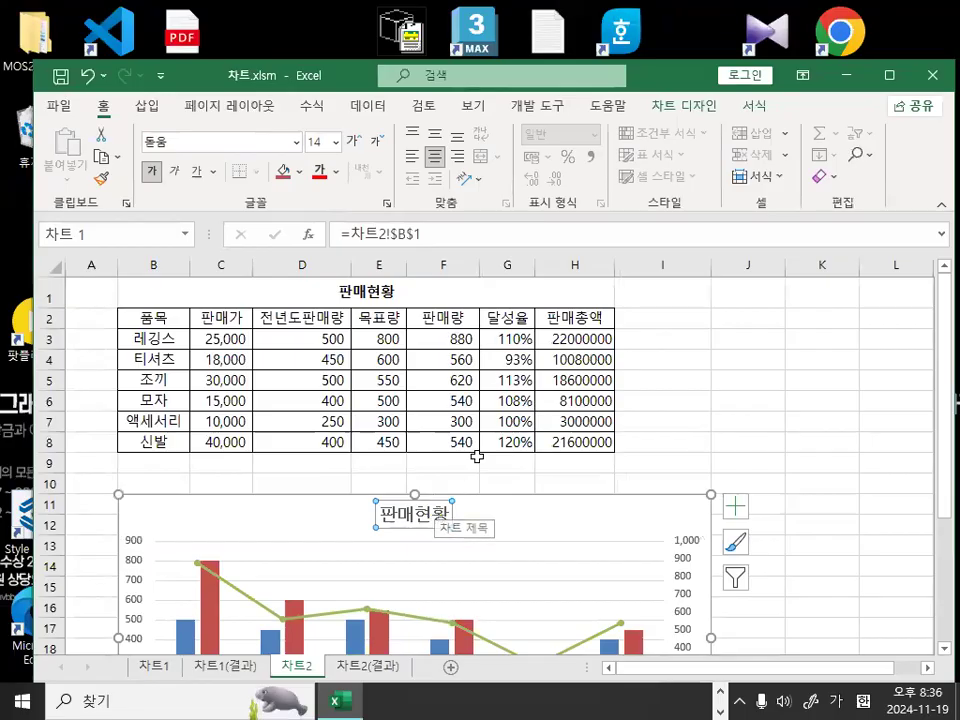
# Add data labels (데이터 레이블) to the 판매량 line series in the chart on sheet 차트2
pyautogui.scroll(-3, 480, 520)
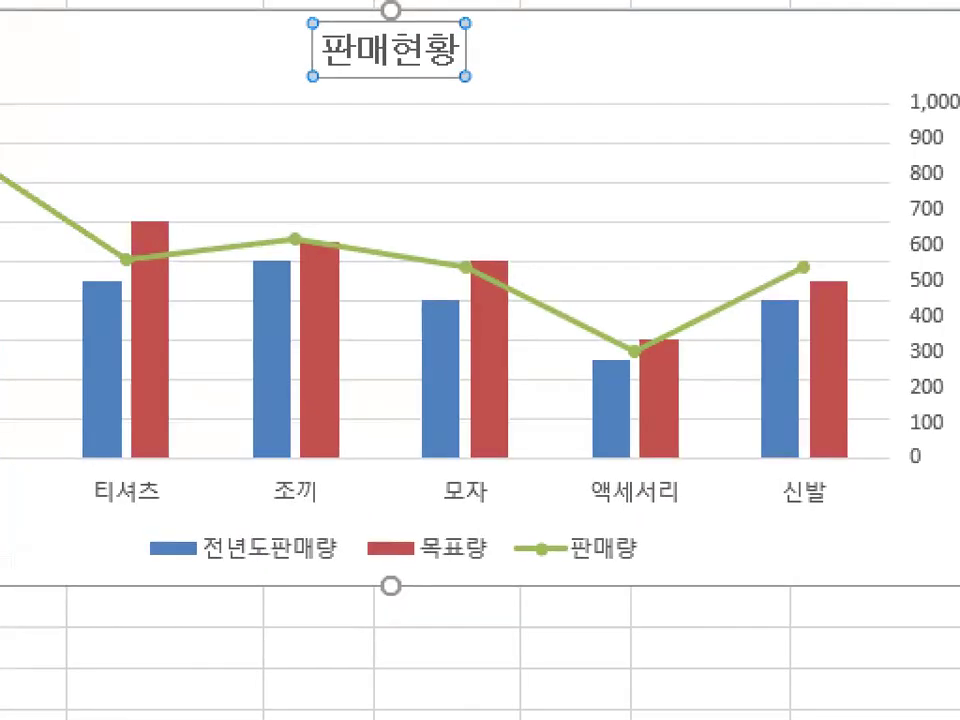
pyautogui.moveTo(657, 567); pyautogui.dragTo(657, 548)
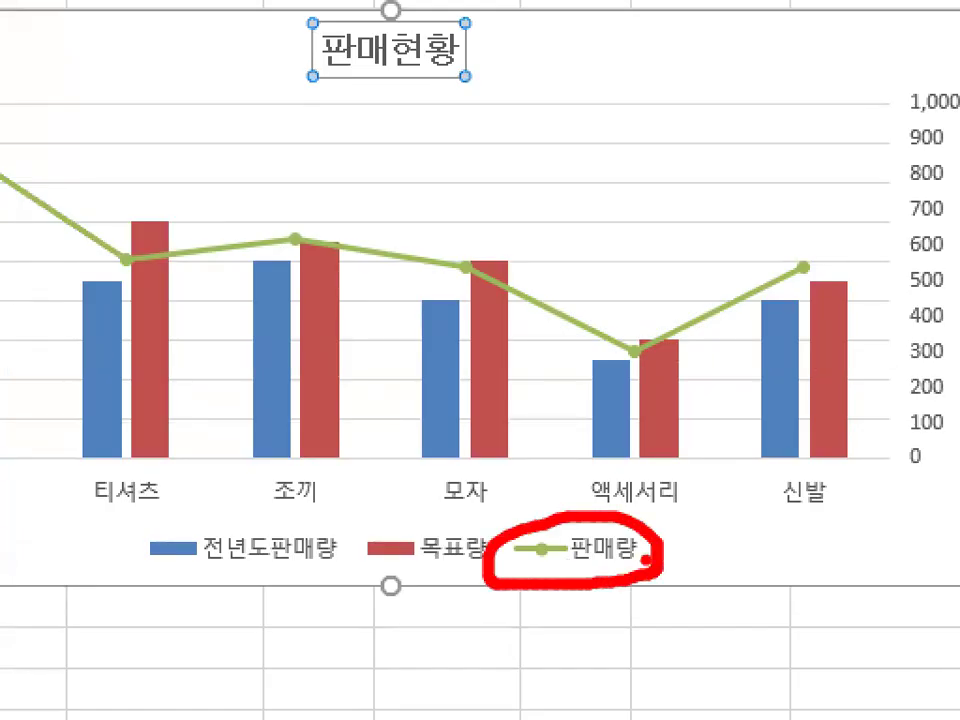
pyautogui.press('Escape')
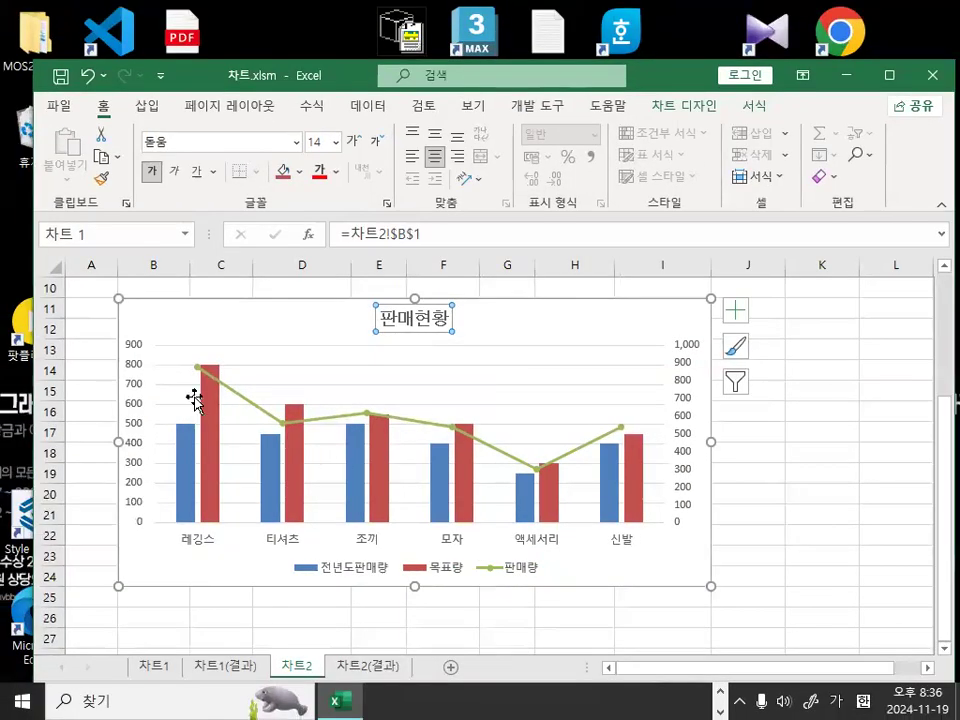
pyautogui.hotkey('ctrl', '1')
pyautogui.click(186, 372)
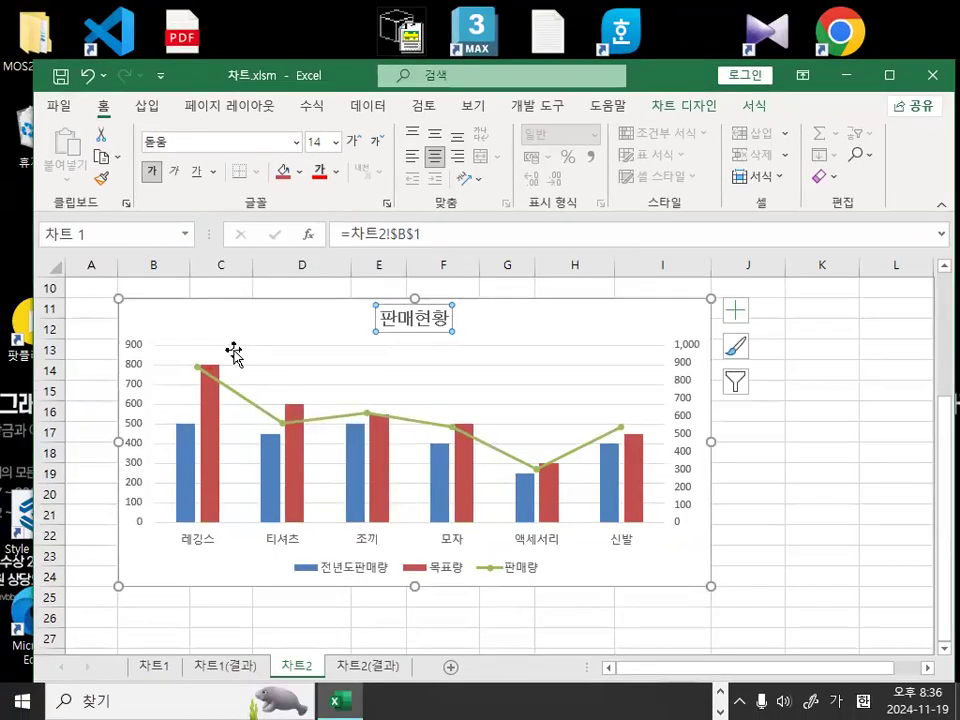
pyautogui.click(197, 372)
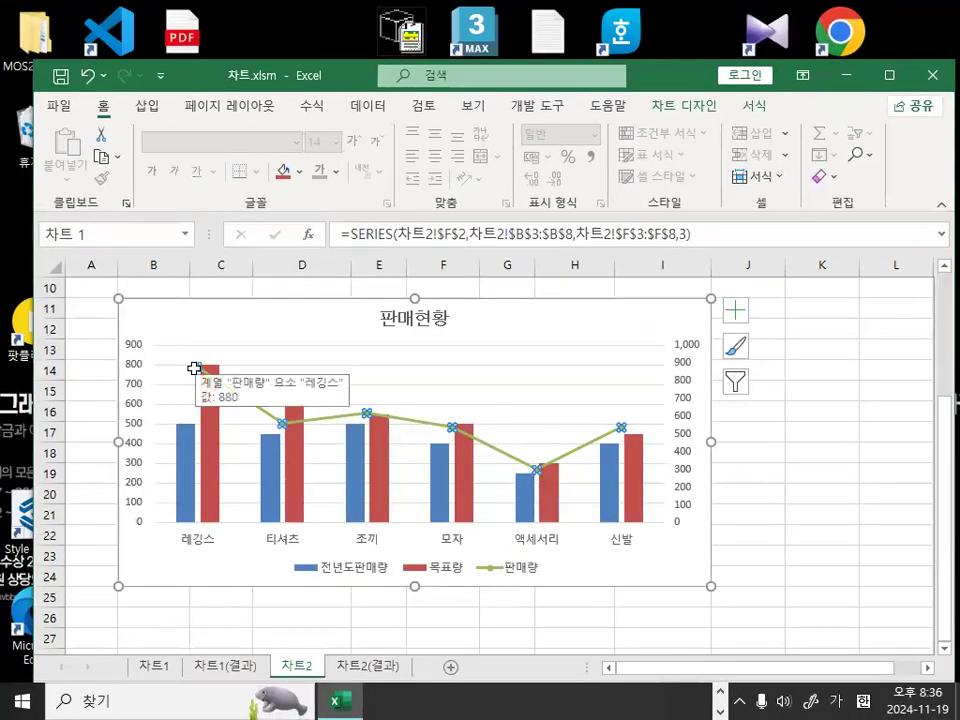
pyautogui.rightClick(195, 369)
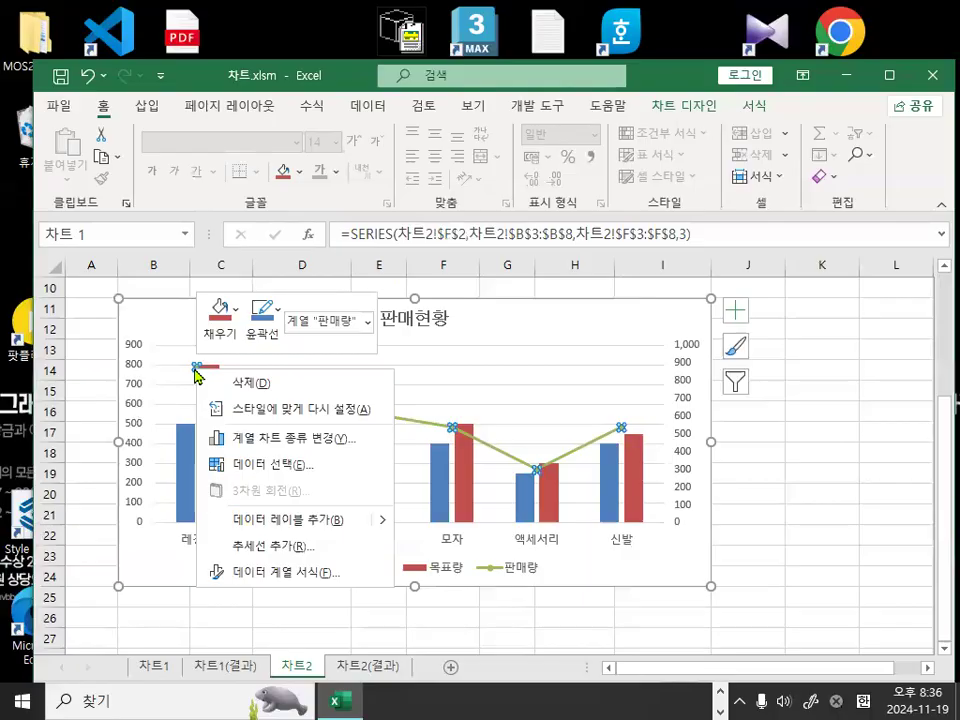
pyautogui.click(256, 522)
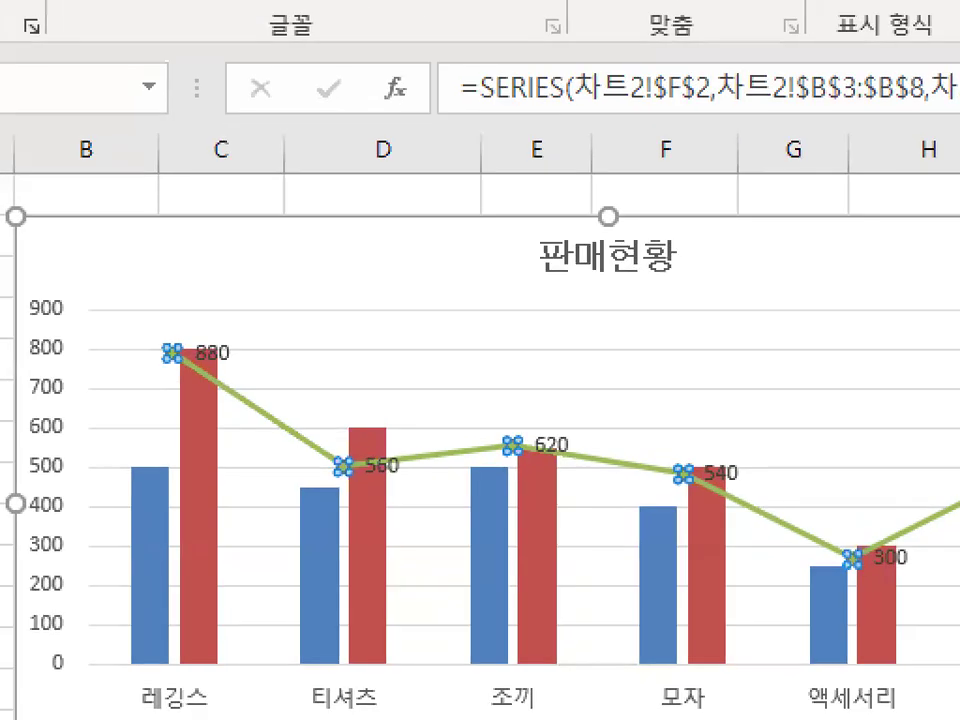
pyautogui.click(227, 371)
pyautogui.moveTo(237, 364)
pyautogui.mouseDown()
pyautogui.moveTo(205, 376)
pyautogui.moveTo(232, 322)
pyautogui.mouseUp()
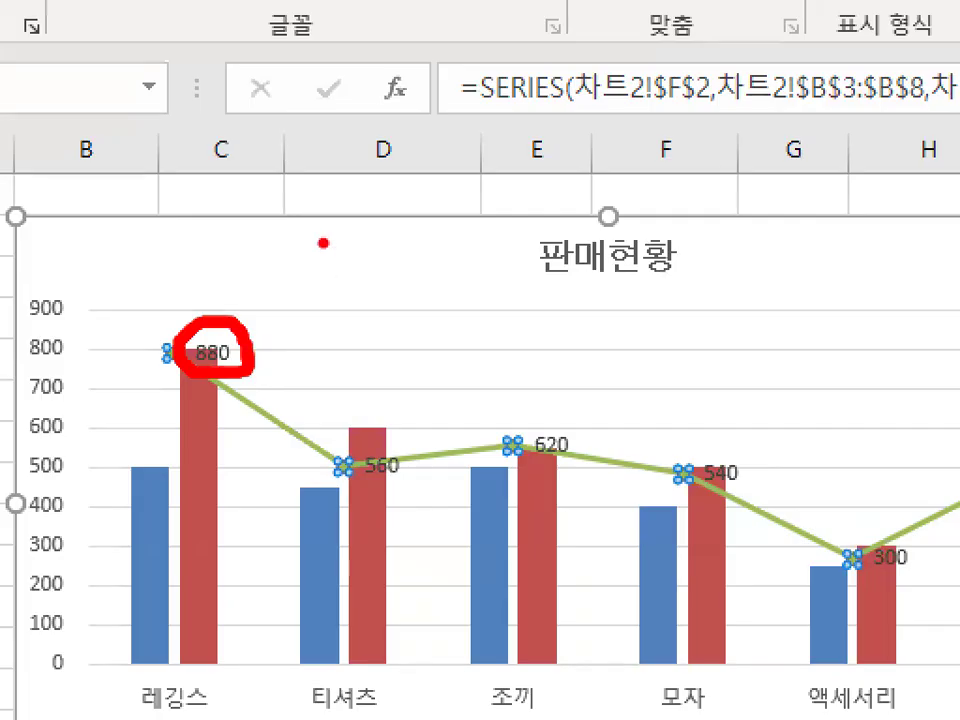
pyautogui.press('Escape')
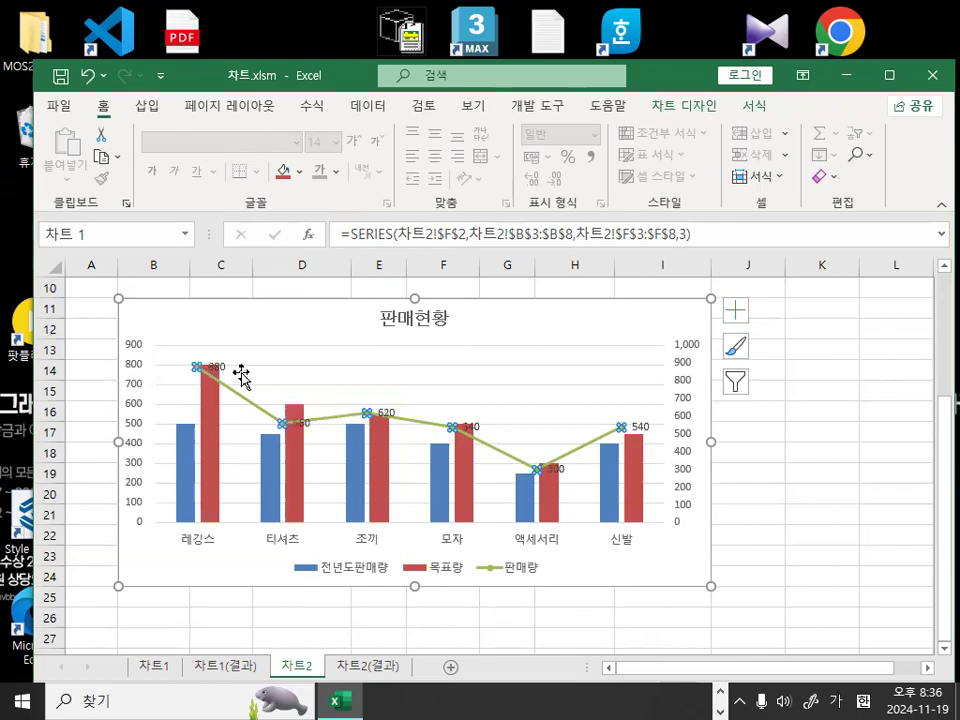
# Select all the data labels on the 판매량 line and open their formatting options (데이터 레이블 서식)
pyautogui.click(221, 372)
pyautogui.hotkey('ctrl', '1')
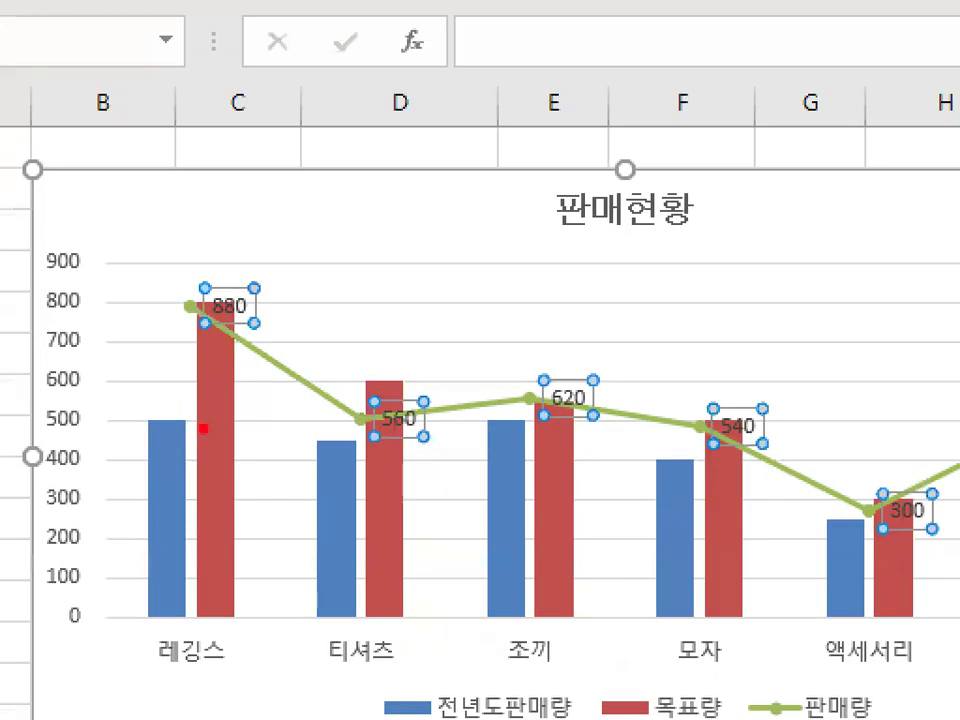
pyautogui.moveTo(166, 261); pyautogui.dragTo(203, 258)
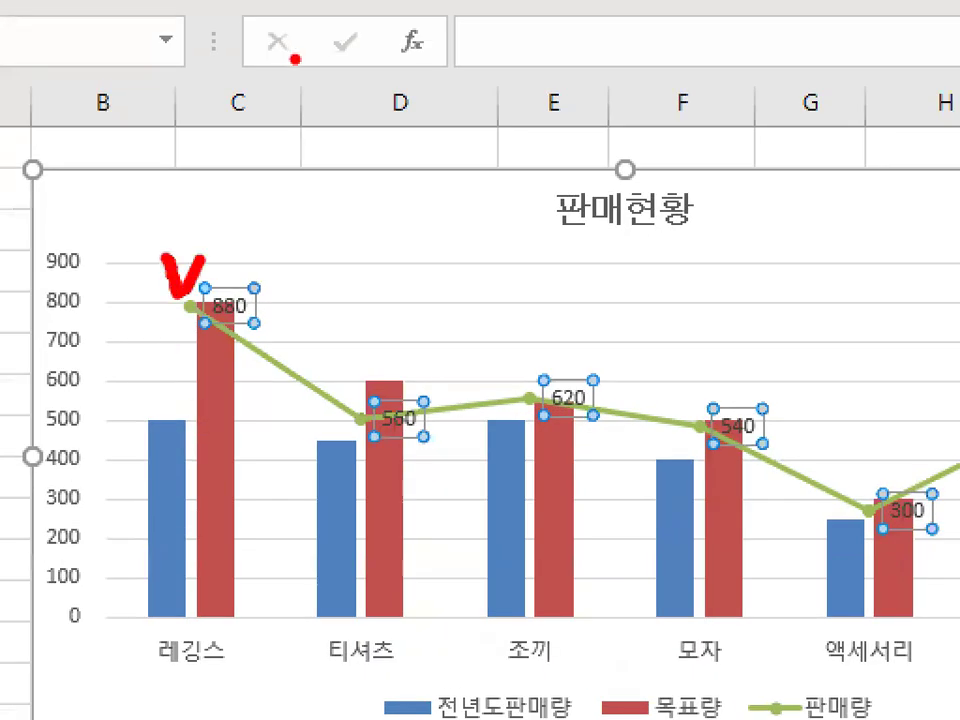
pyautogui.press('Escape')
pyautogui.click(244, 318)
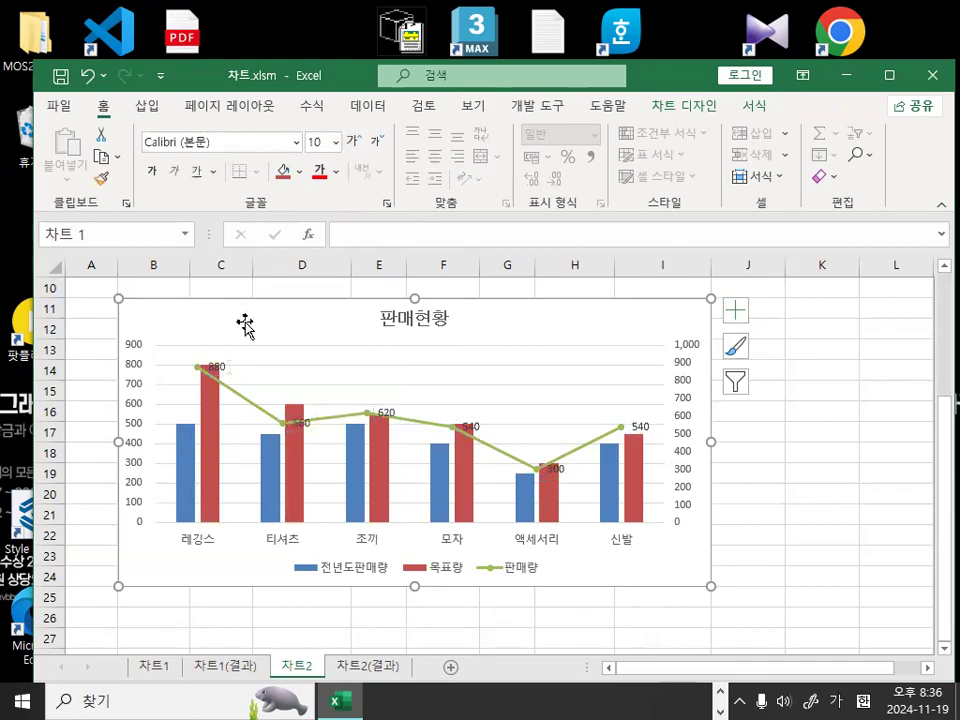
pyautogui.click(221, 372)
pyautogui.hotkey('ctrl', '1')
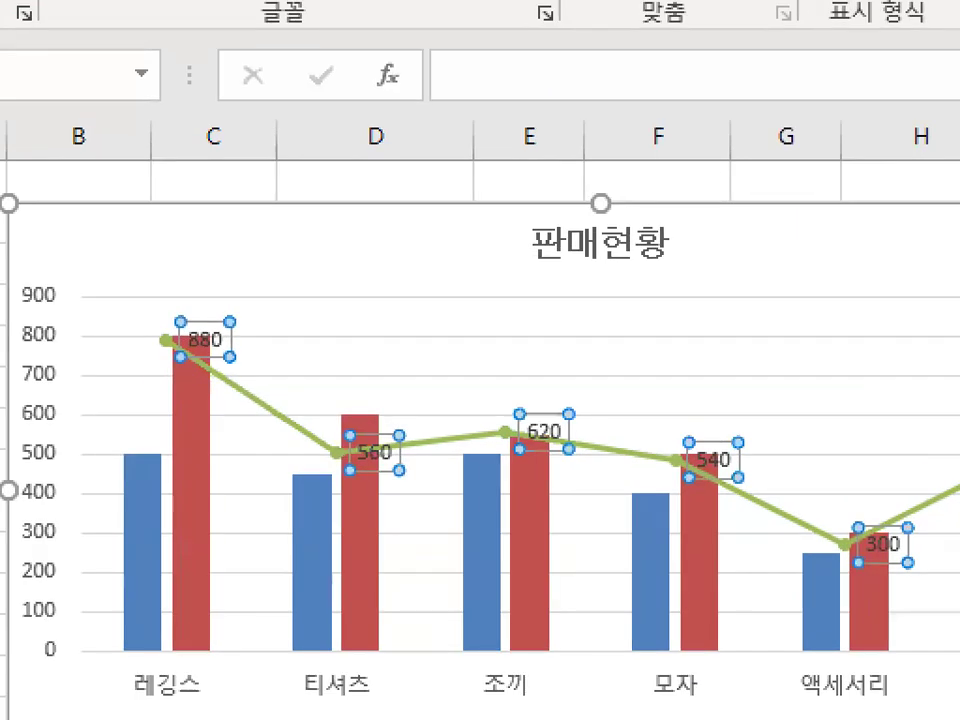
pyautogui.moveTo(256, 356)
pyautogui.mouseDown()
pyautogui.moveTo(171, 358)
pyautogui.moveTo(246, 335)
pyautogui.moveTo(252, 362)
pyautogui.mouseUp()
pyautogui.moveTo(435, 437)
pyautogui.mouseDown()
pyautogui.moveTo(352, 478)
pyautogui.moveTo(420, 440)
pyautogui.mouseUp()
pyautogui.moveTo(597, 458)
pyautogui.mouseDown()
pyautogui.moveTo(501, 455)
pyautogui.moveTo(580, 440)
pyautogui.mouseUp()
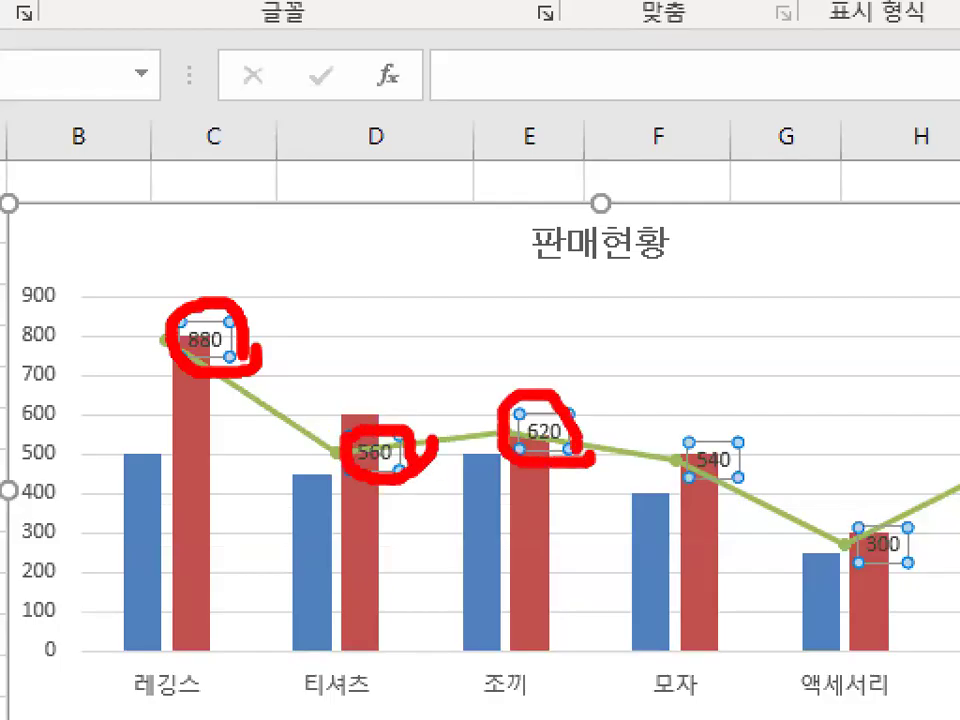
pyautogui.press('Escape')
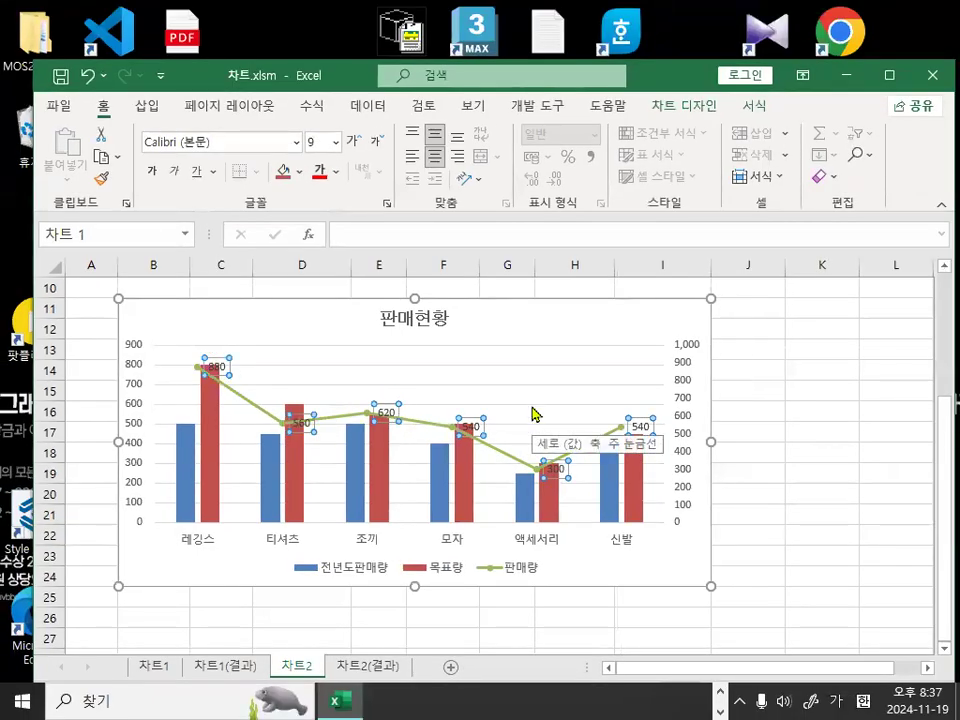
pyautogui.hotkey('ctrl', '1')
pyautogui.hotkey('ctrl', '1')
pyautogui.click(872, 298)
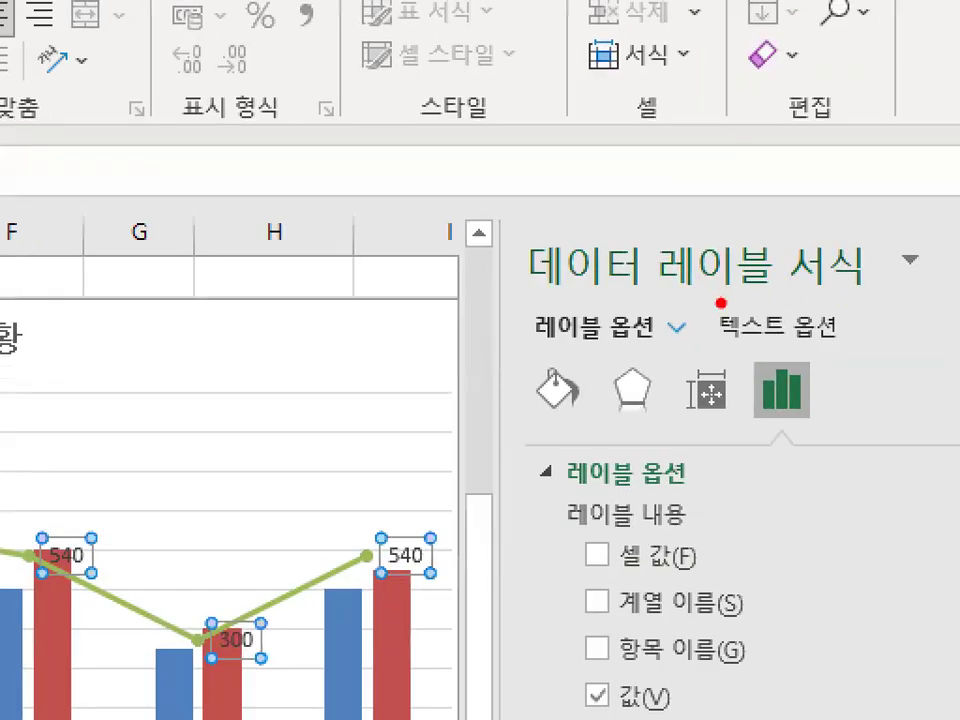
pyautogui.moveTo(539, 294); pyautogui.dragTo(846, 293)
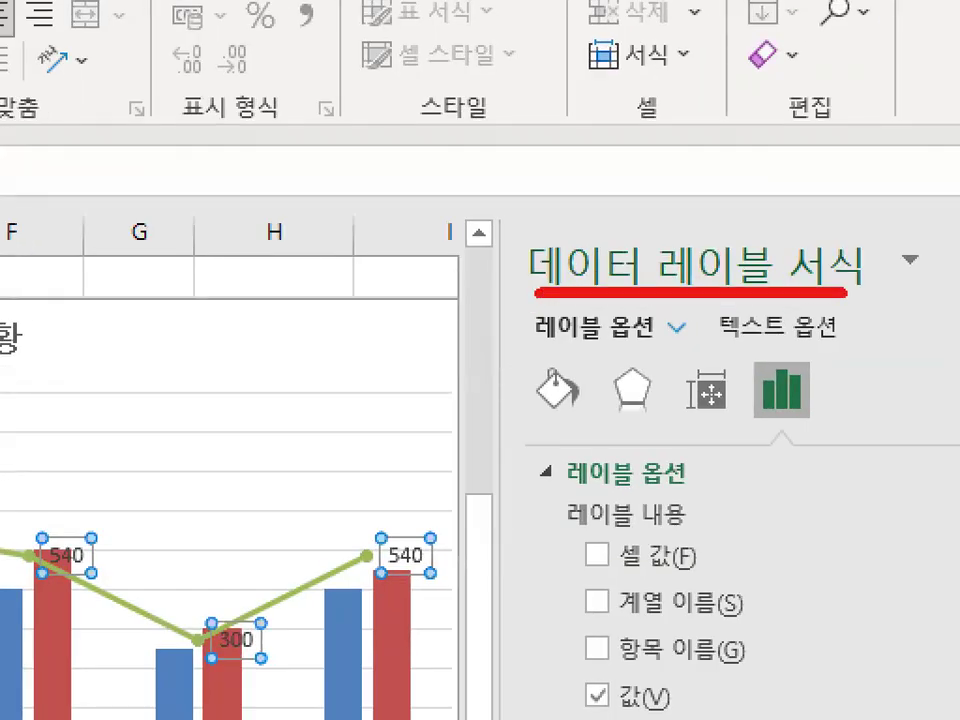
pyautogui.press('Escape')
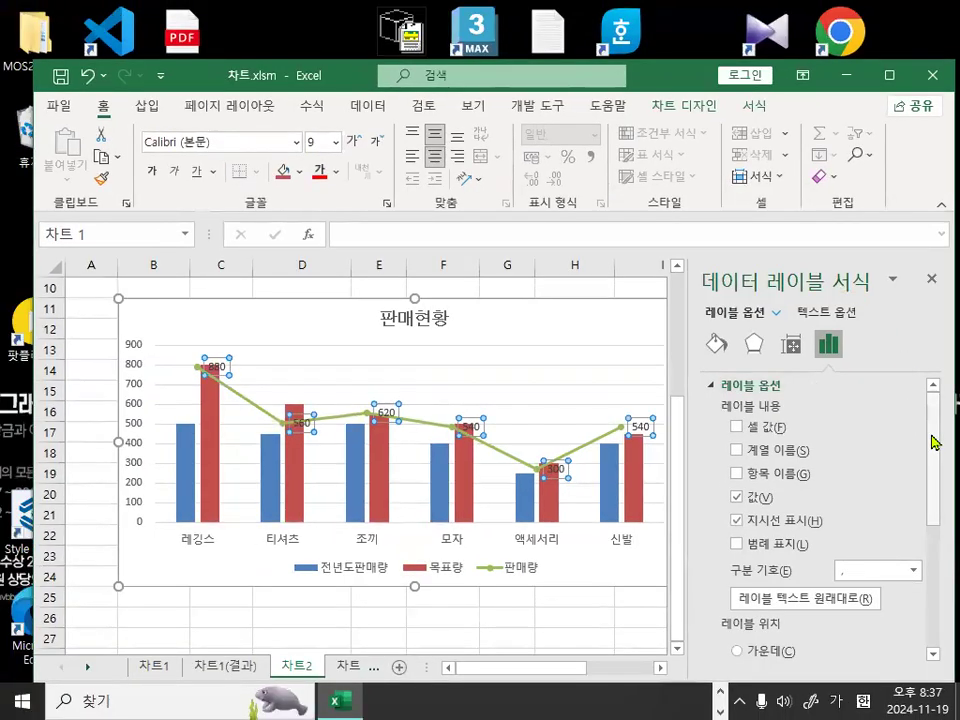
# Examine the label position choices (레이블 위치) for the 판매량 data labels and close the formatting options
pyautogui.moveTo(936, 442); pyautogui.dragTo(935, 596)
pyautogui.scroll(1, 866, 472)
pyautogui.hotkey('ctrl', '1')
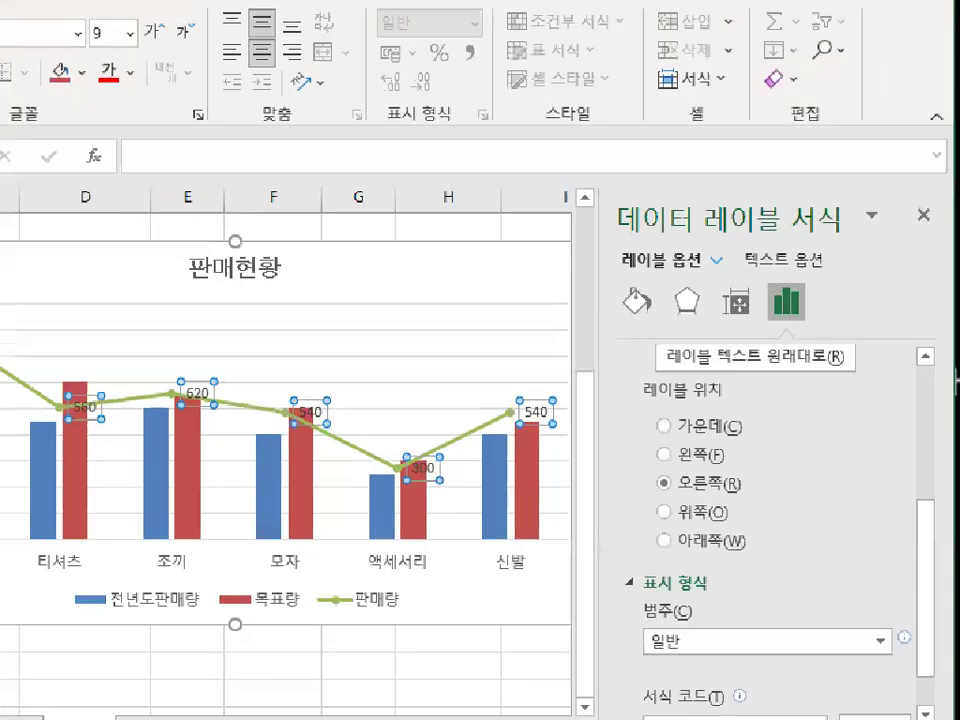
pyautogui.click(802, 466)
pyautogui.moveTo(561, 386)
pyautogui.mouseDown()
pyautogui.moveTo(499, 507)
pyautogui.moveTo(526, 628)
pyautogui.mouseUp()
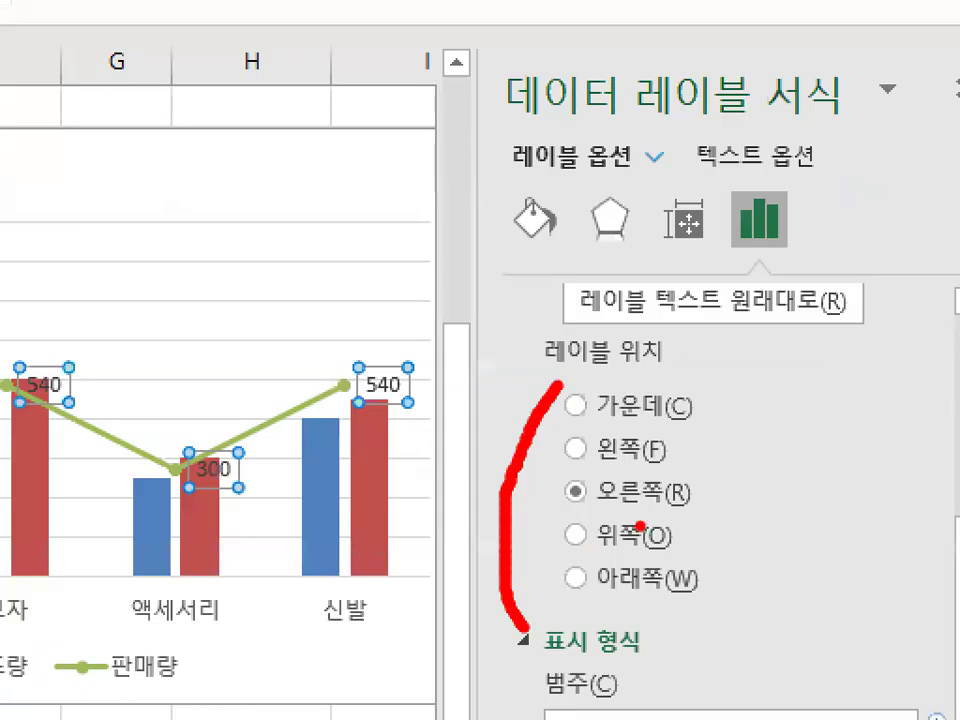
pyautogui.moveTo(688, 370)
pyautogui.mouseDown()
pyautogui.moveTo(724, 620)
pyautogui.moveTo(708, 634)
pyautogui.mouseUp()
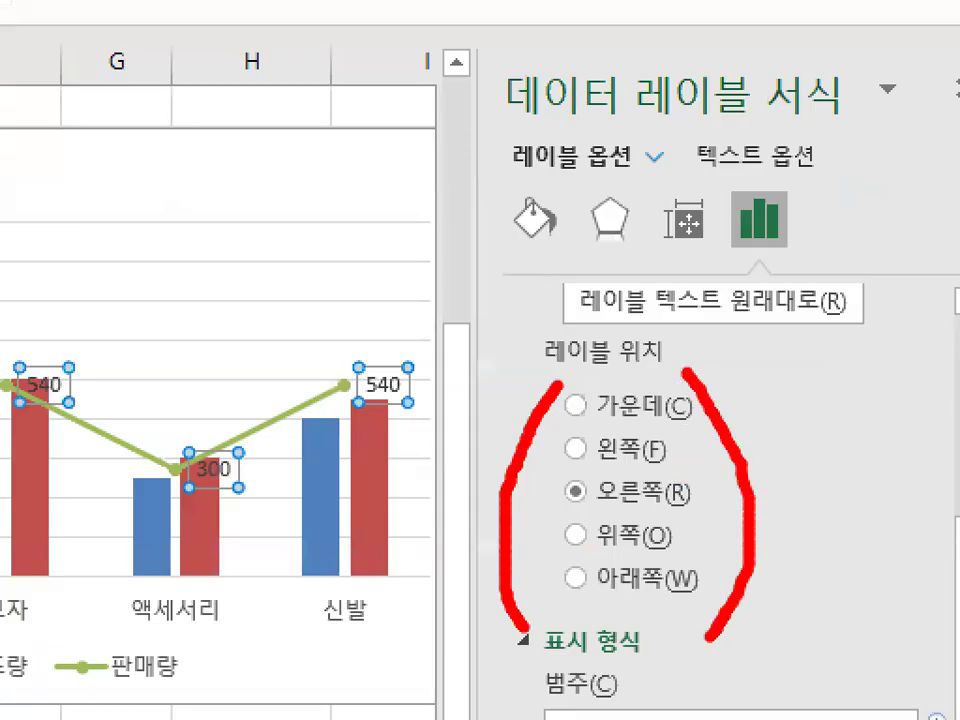
pyautogui.press('Escape')
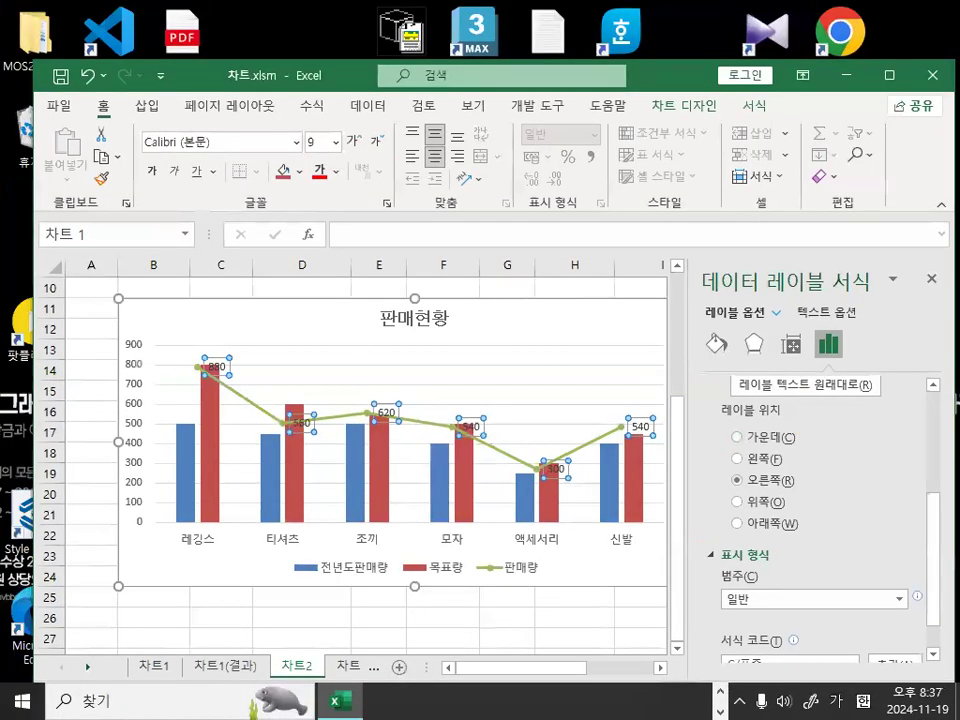
pyautogui.hotkey('ctrl', '1')
pyautogui.moveTo(241, 364); pyautogui.dragTo(242, 374)
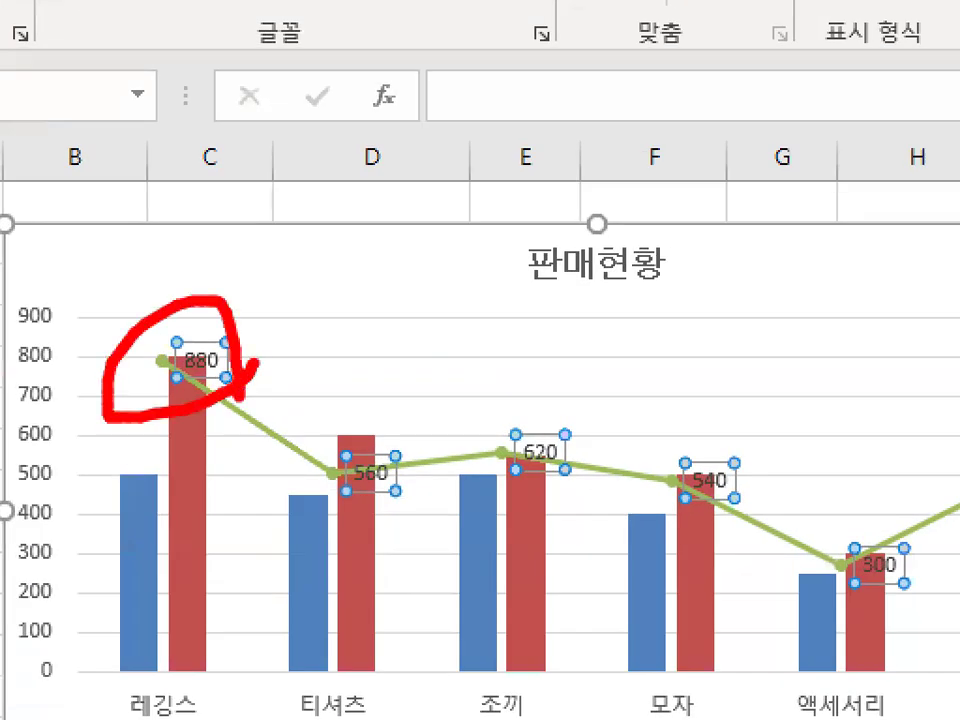
pyautogui.press('Escape')
pyautogui.click(933, 278)
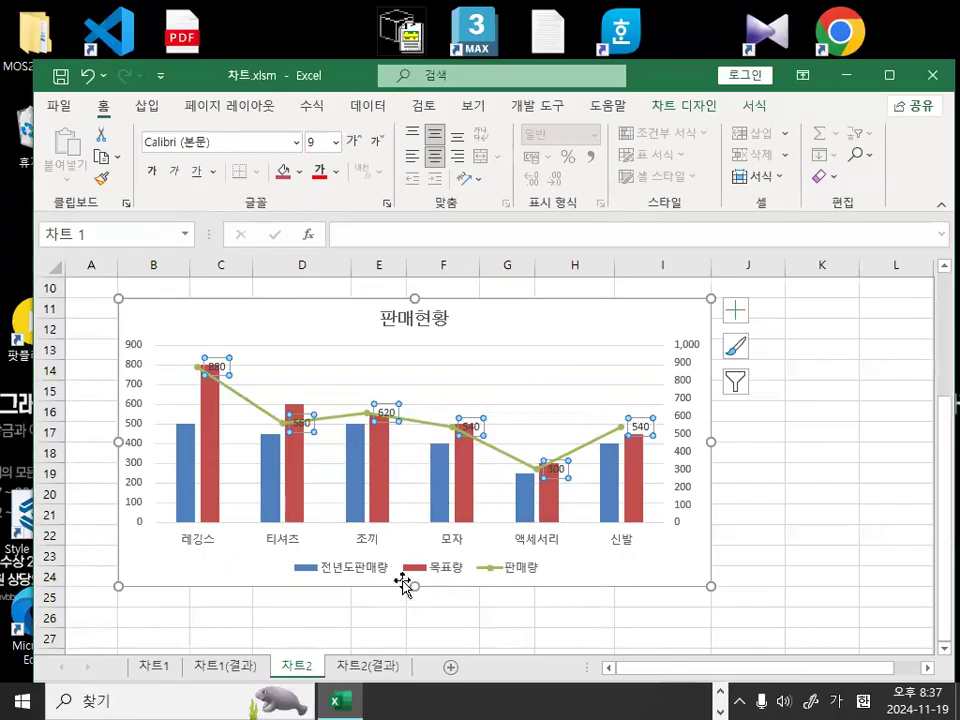
# Select the 목표량 column series in the chart and open its data series formatting options (데이터 계열 서식)
pyautogui.click(208, 490)
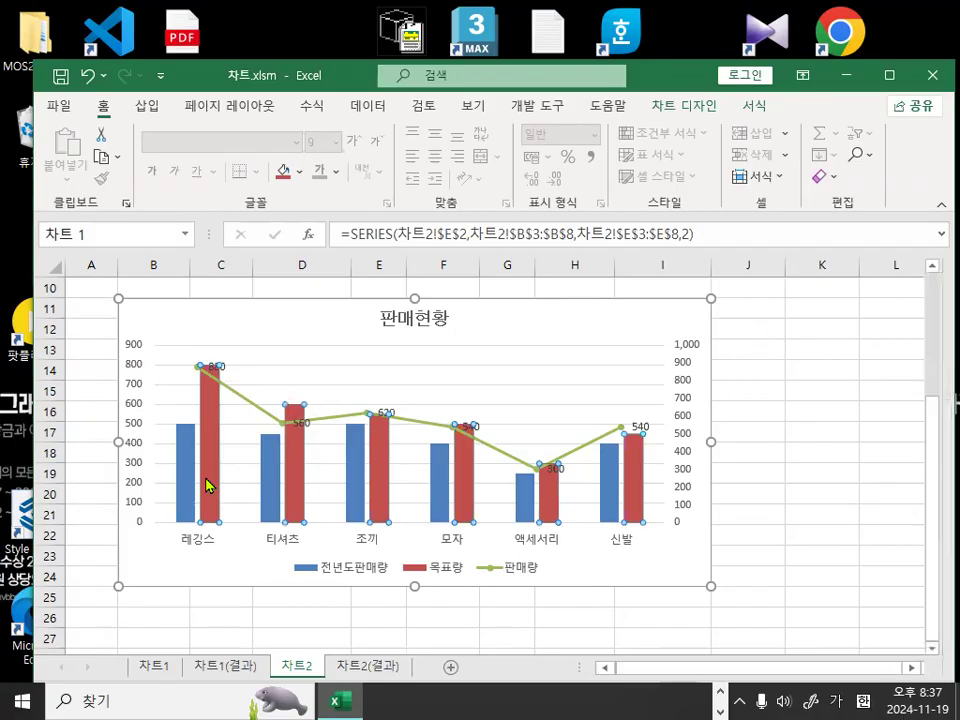
pyautogui.doubleClick(205, 485)
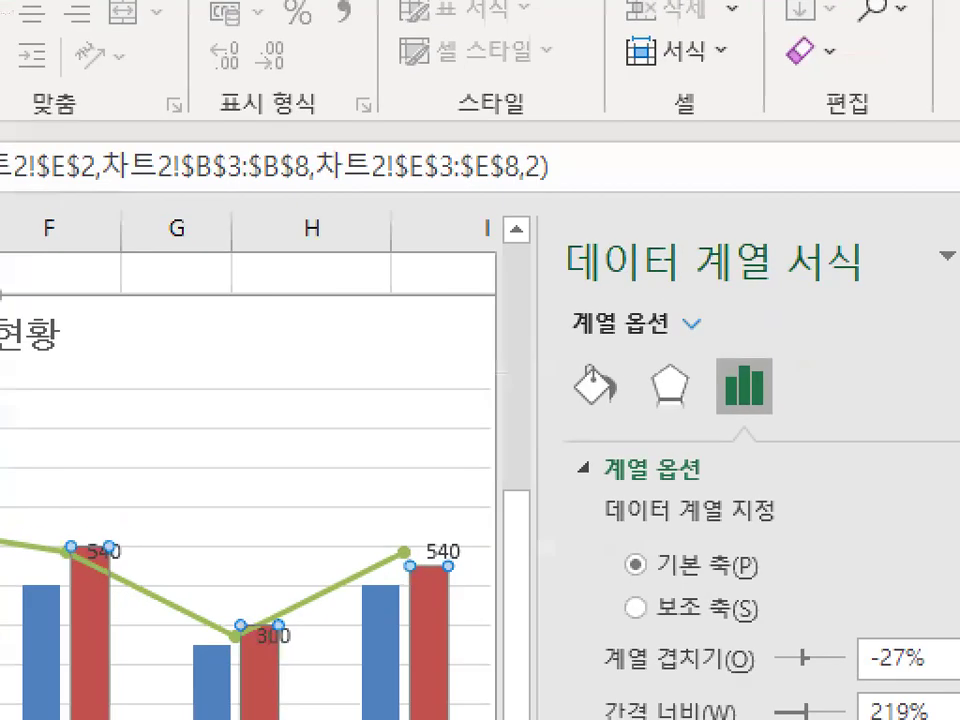
pyautogui.click(827, 297)
pyautogui.moveTo(583, 286); pyautogui.dragTo(849, 279)
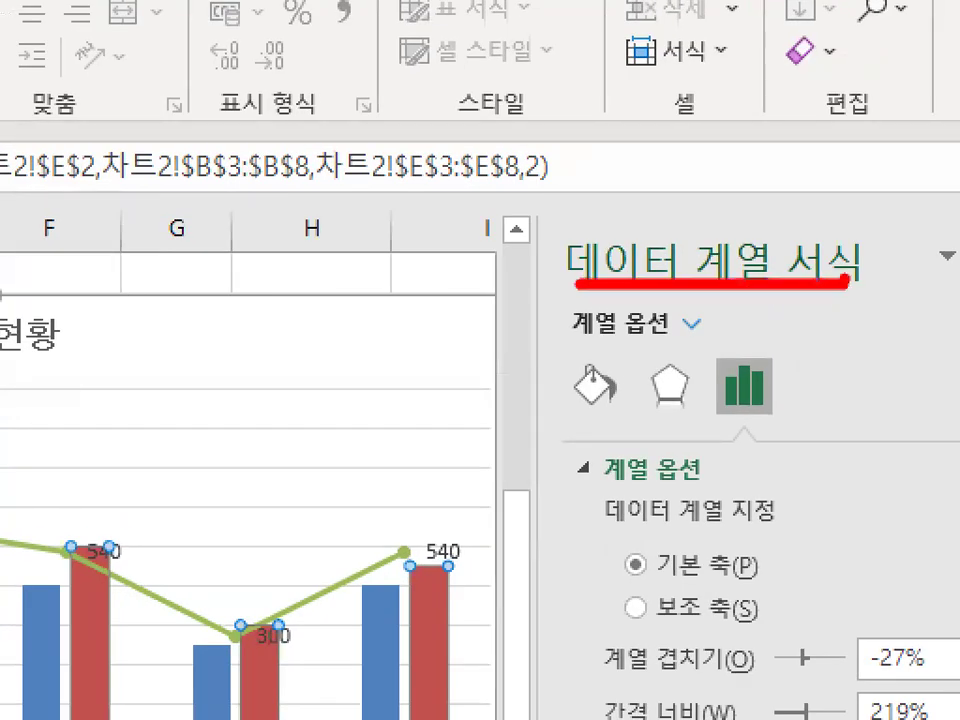
pyautogui.press('Escape')
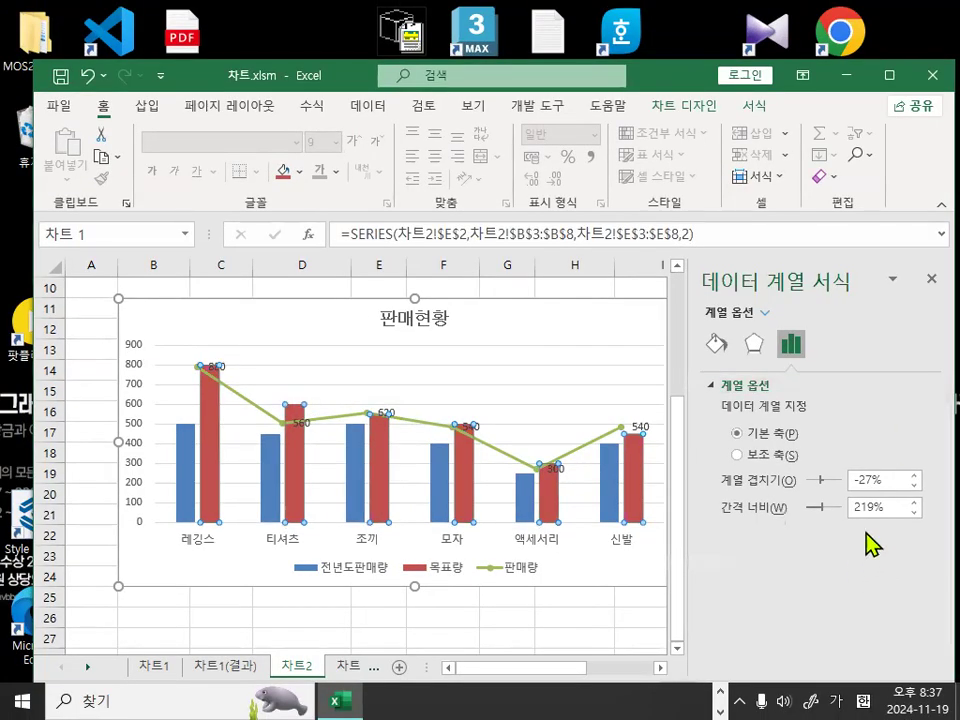
# Set the series overlap (계열 겹치기) of the columns to 50% and close the formatting options
pyautogui.hotkey('ctrl', '1')
pyautogui.click(883, 428)
pyautogui.moveTo(901, 423)
pyautogui.mouseDown()
pyautogui.moveTo(820, 472)
pyautogui.moveTo(853, 378)
pyautogui.moveTo(897, 460)
pyautogui.mouseUp()
pyautogui.press('Escape')
pyautogui.doubleClick(869, 483)
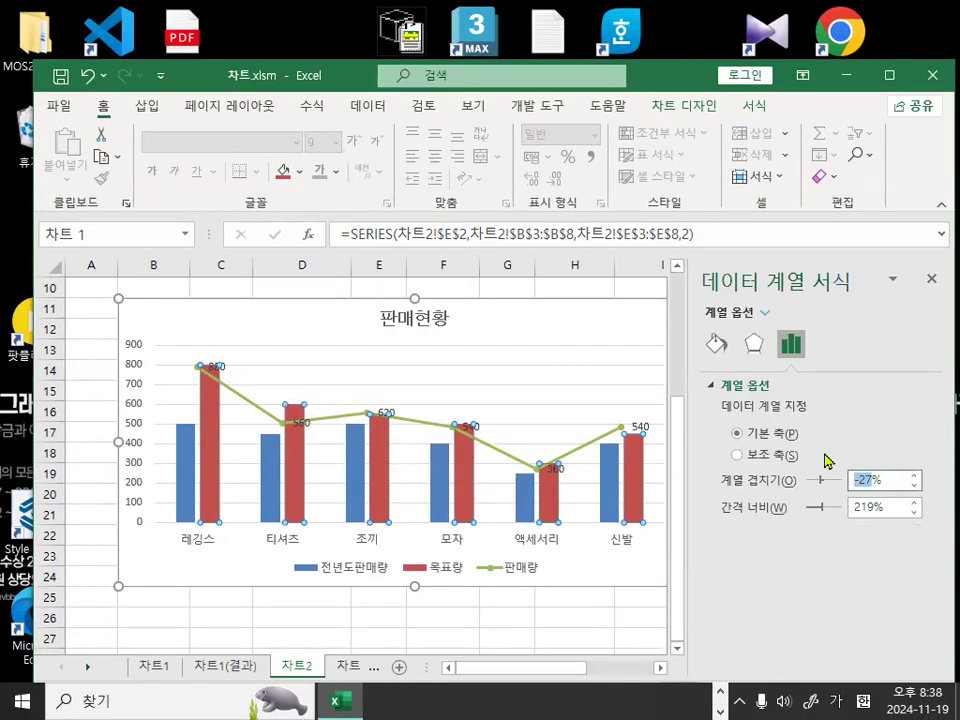
pyautogui.write('50')
pyautogui.hotkey('ctrl', '1')
pyautogui.click(840, 490)
pyautogui.moveTo(847, 485); pyautogui.dragTo(829, 480)
pyautogui.press('Escape')
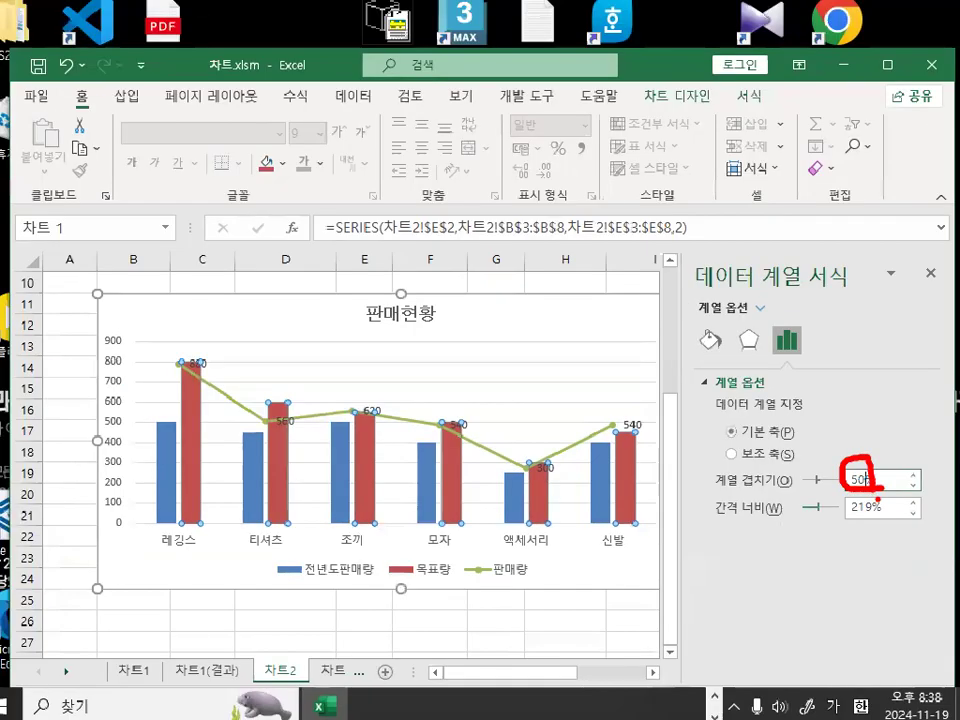
pyautogui.click(926, 277)
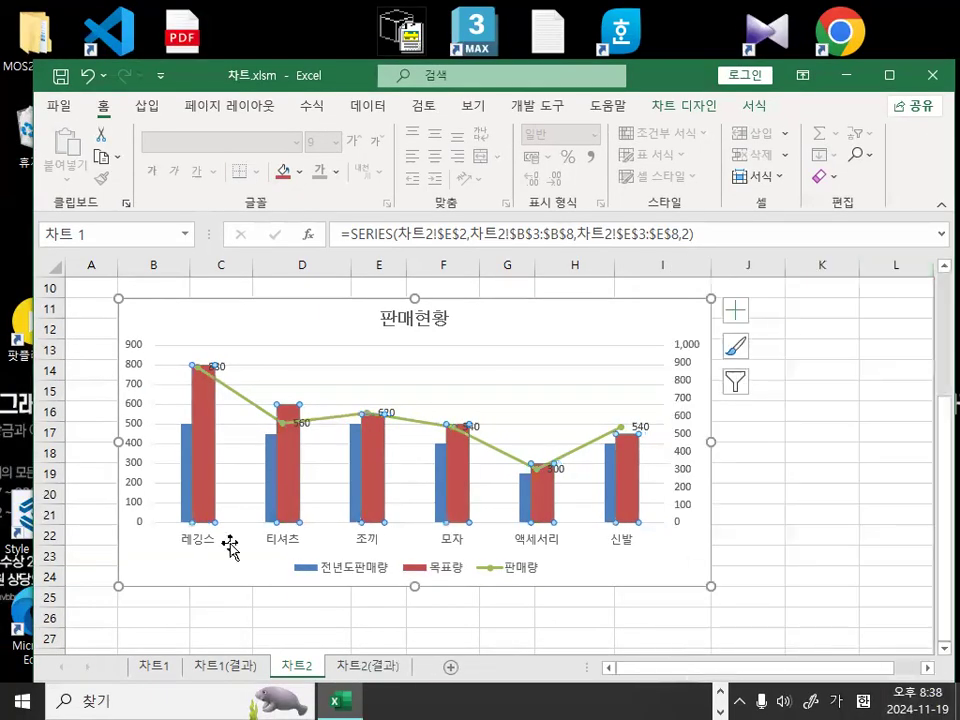
pyautogui.hotkey('ctrl', '1')
pyautogui.moveTo(268, 452)
pyautogui.mouseDown()
pyautogui.moveTo(262, 474)
pyautogui.moveTo(178, 411)
pyautogui.moveTo(266, 458)
pyautogui.mouseUp()
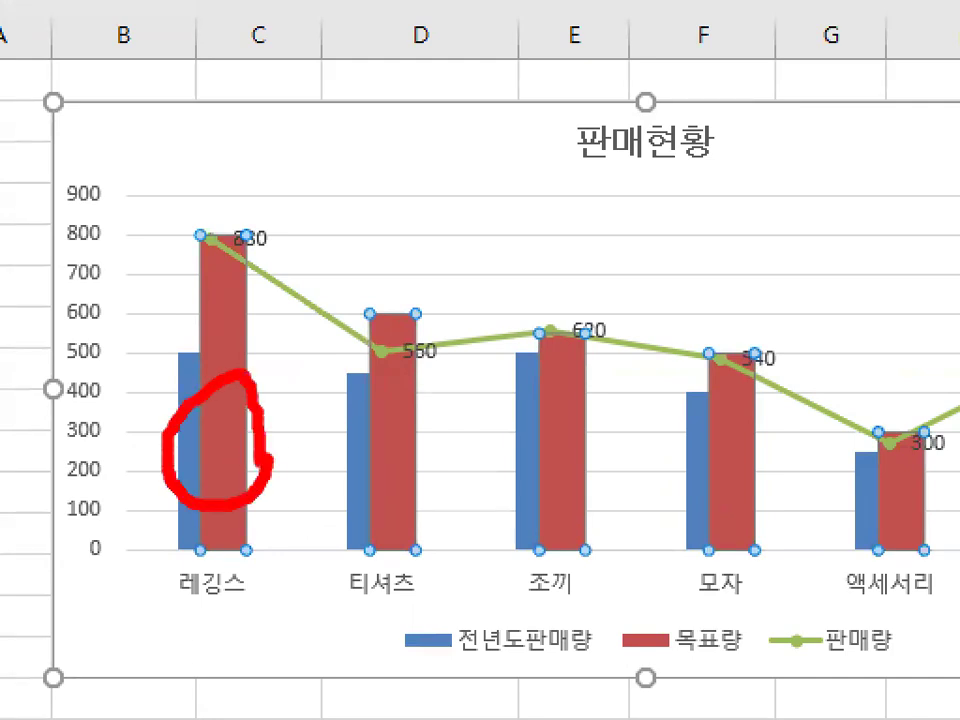
pyautogui.moveTo(446, 317); pyautogui.dragTo(377, 398)
pyautogui.moveTo(388, 325); pyautogui.dragTo(433, 390)
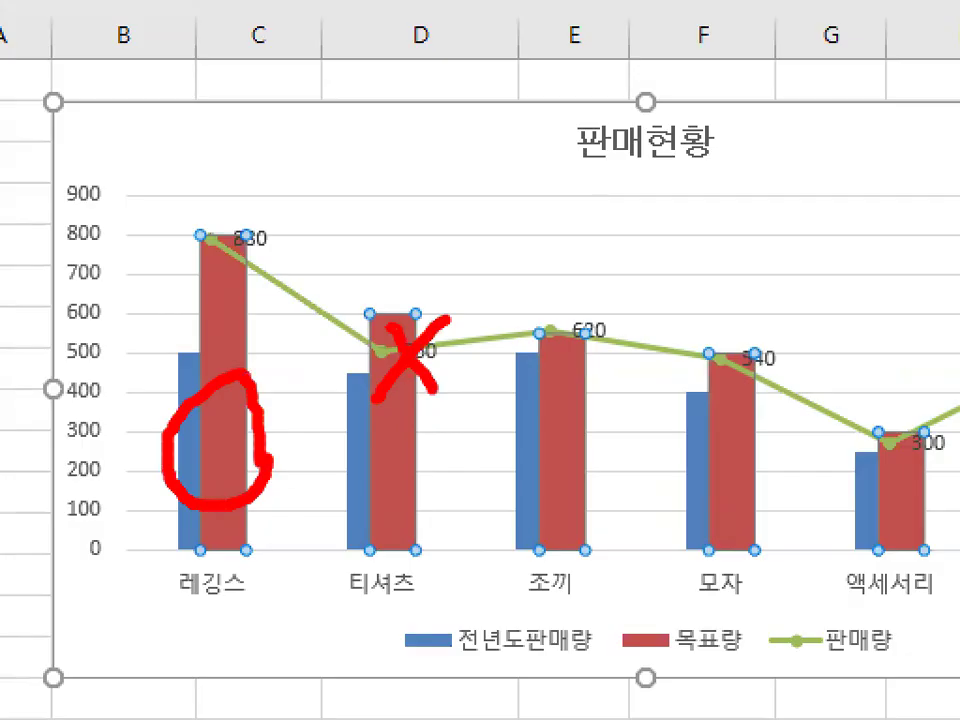
pyautogui.press('Escape')
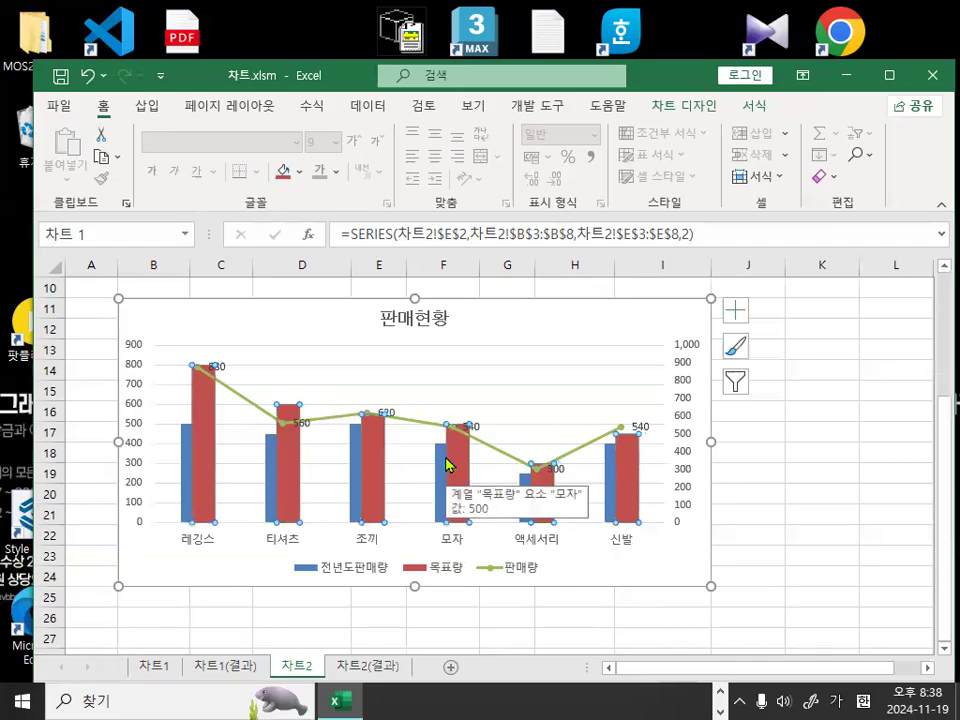
pyautogui.hotkey('ctrl', '1')
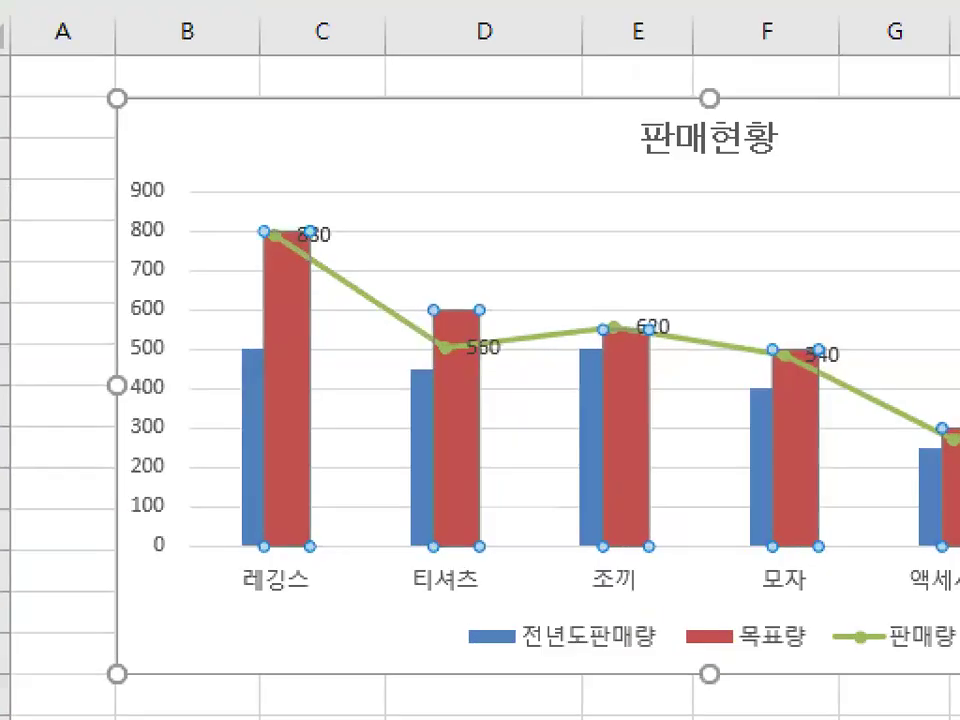
pyautogui.moveTo(208, 476)
pyautogui.mouseDown()
pyautogui.moveTo(170, 405)
pyautogui.moveTo(185, 468)
pyautogui.mouseUp()
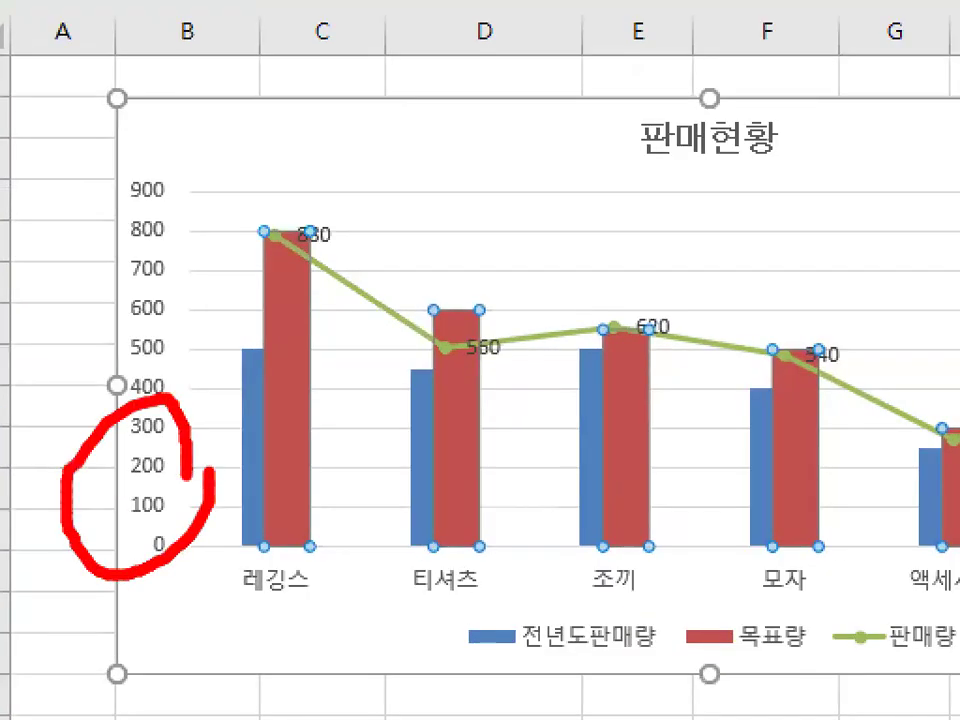
pyautogui.press('Escape')
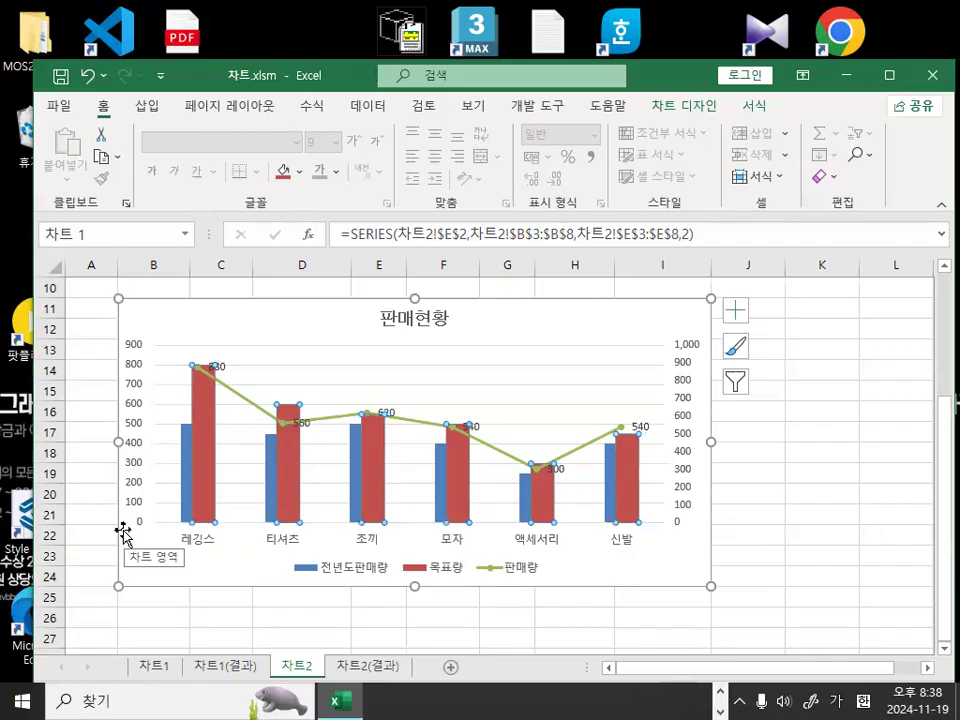
# Set the minimum bound (최소값) of the chart's primary vertical axis to 100
pyautogui.click(134, 406)
pyautogui.hotkey('ctrl', '1')
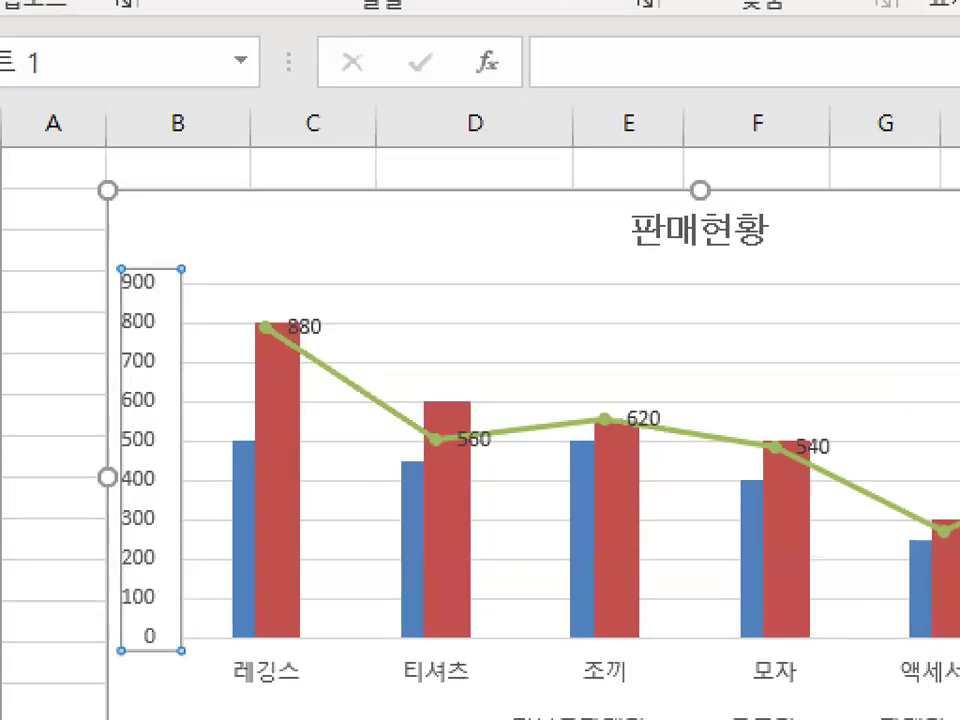
pyautogui.moveTo(137, 304); pyautogui.dragTo(198, 226)
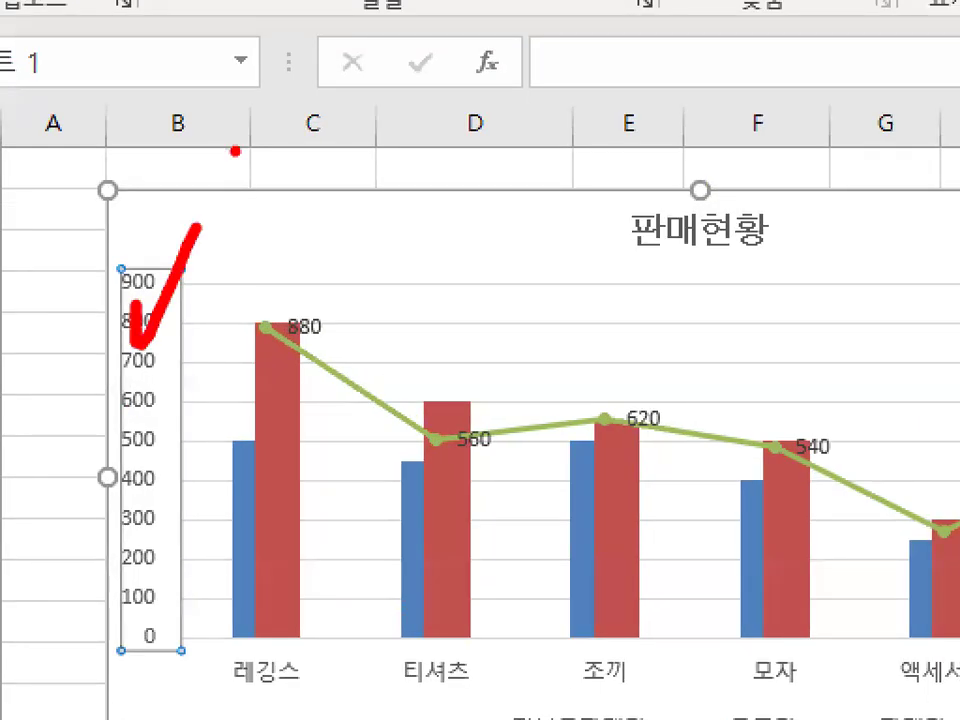
pyautogui.press('Escape')
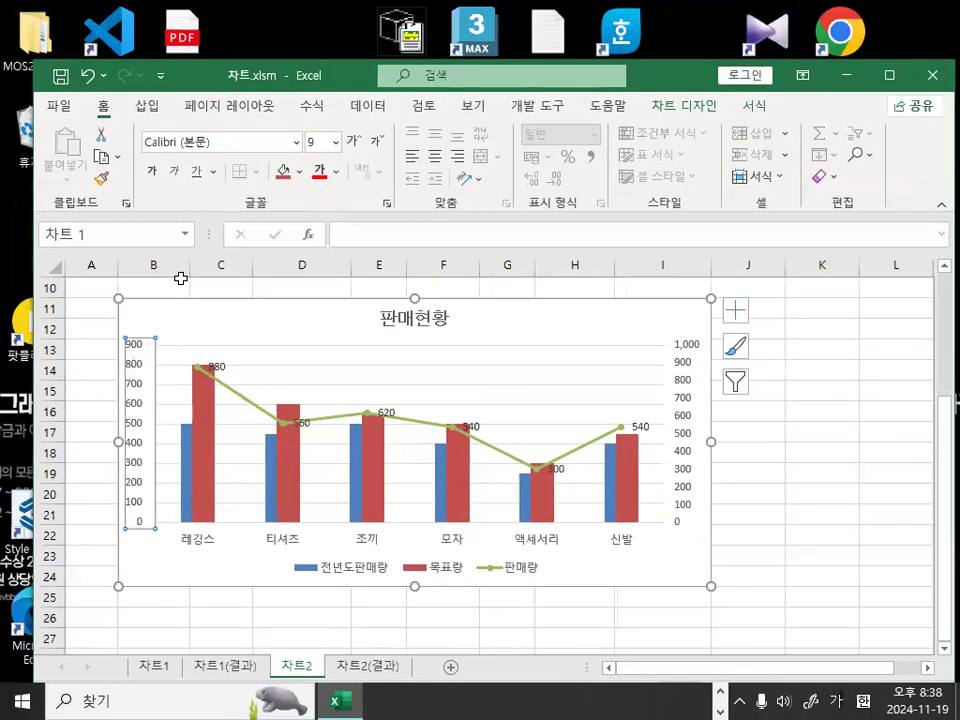
pyautogui.hotkey('ctrl', '1')
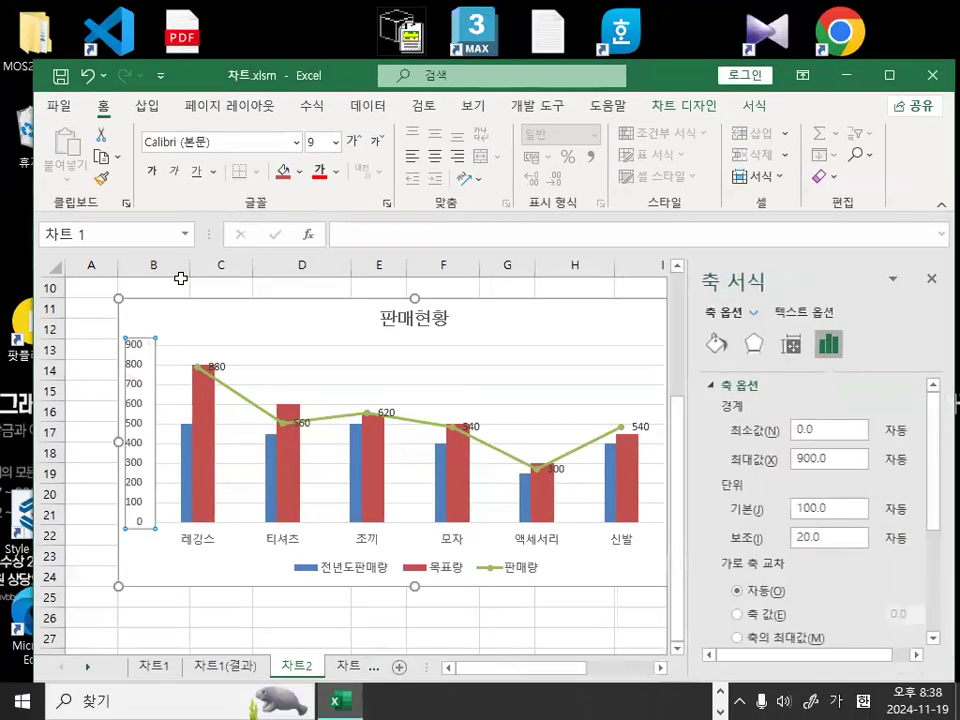
pyautogui.moveTo(836, 434); pyautogui.dragTo(754, 423)
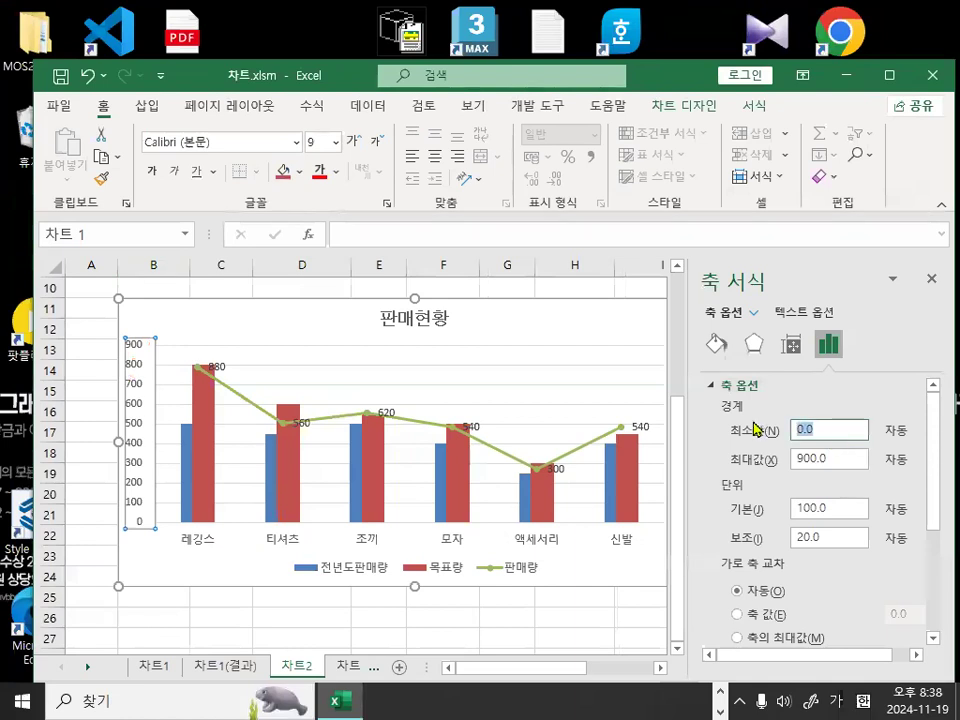
pyautogui.write('1')
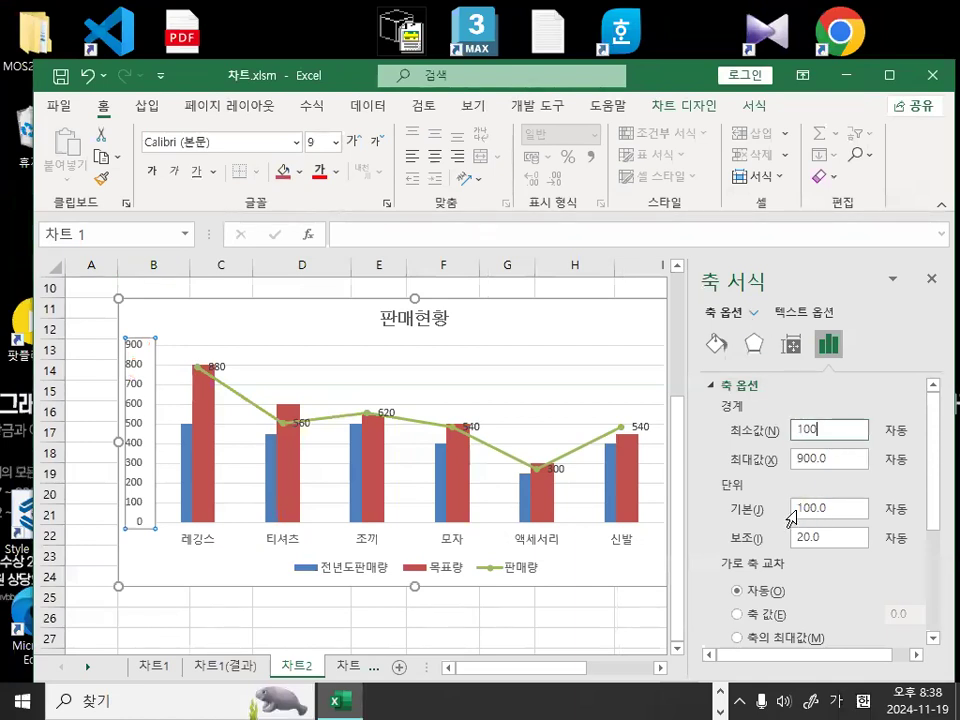
pyautogui.click(840, 508)
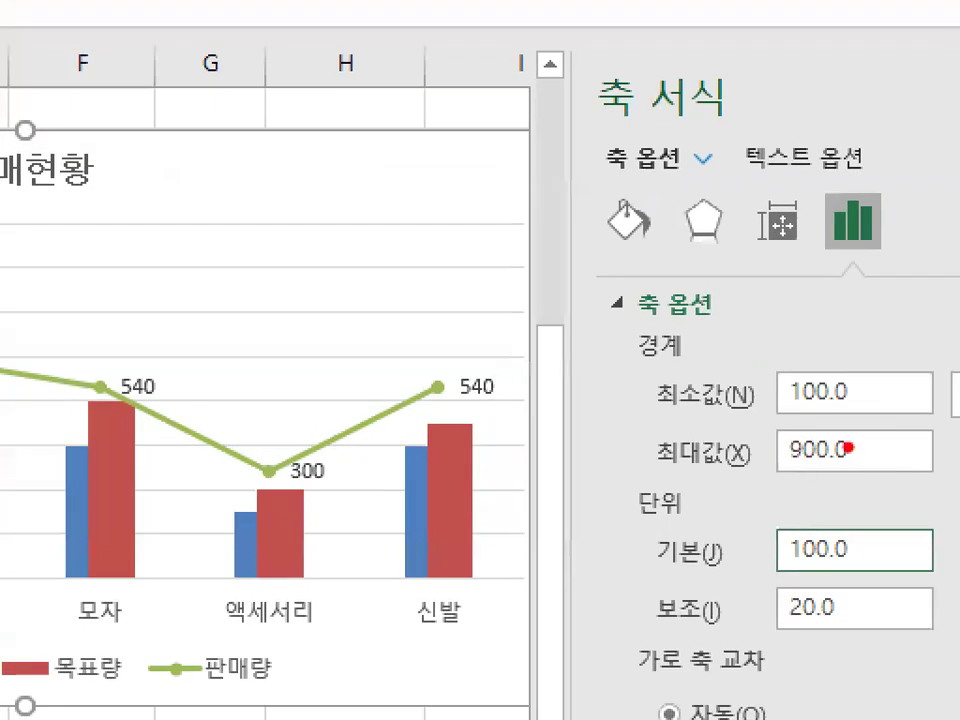
# Set the primary vertical axis's major unit (기본) to 300 and close the axis formatting options
pyautogui.moveTo(848, 447)
pyautogui.mouseDown()
pyautogui.moveTo(776, 468)
pyautogui.moveTo(838, 430)
pyautogui.moveTo(852, 462)
pyautogui.moveTo(532, 429)
pyautogui.mouseUp()
pyautogui.press('Escape')
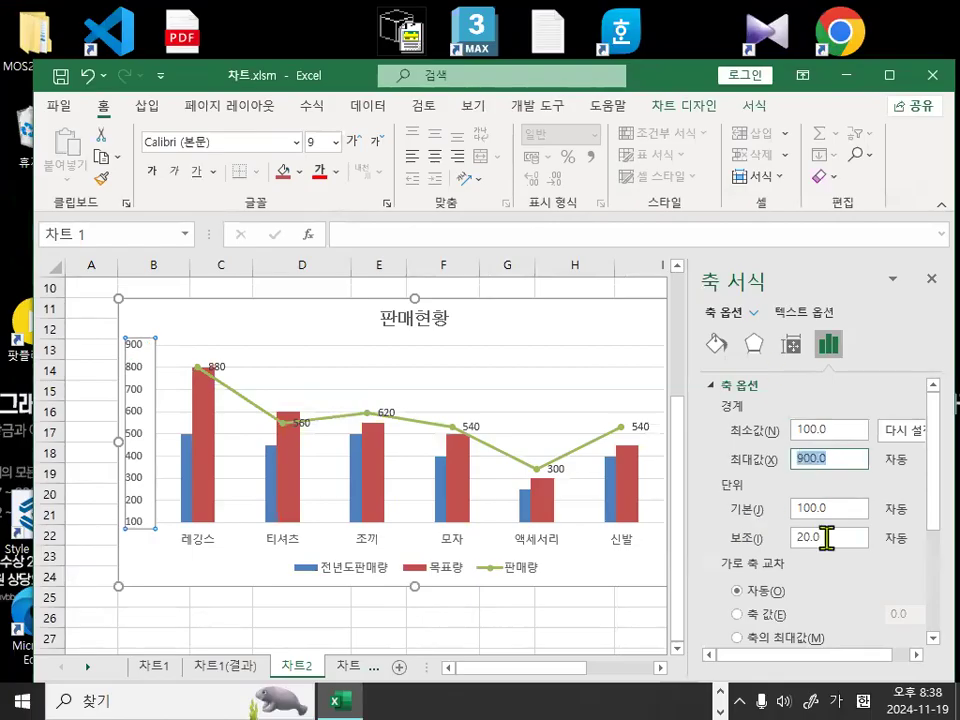
pyautogui.moveTo(840, 513); pyautogui.dragTo(765, 506)
pyautogui.write('300')
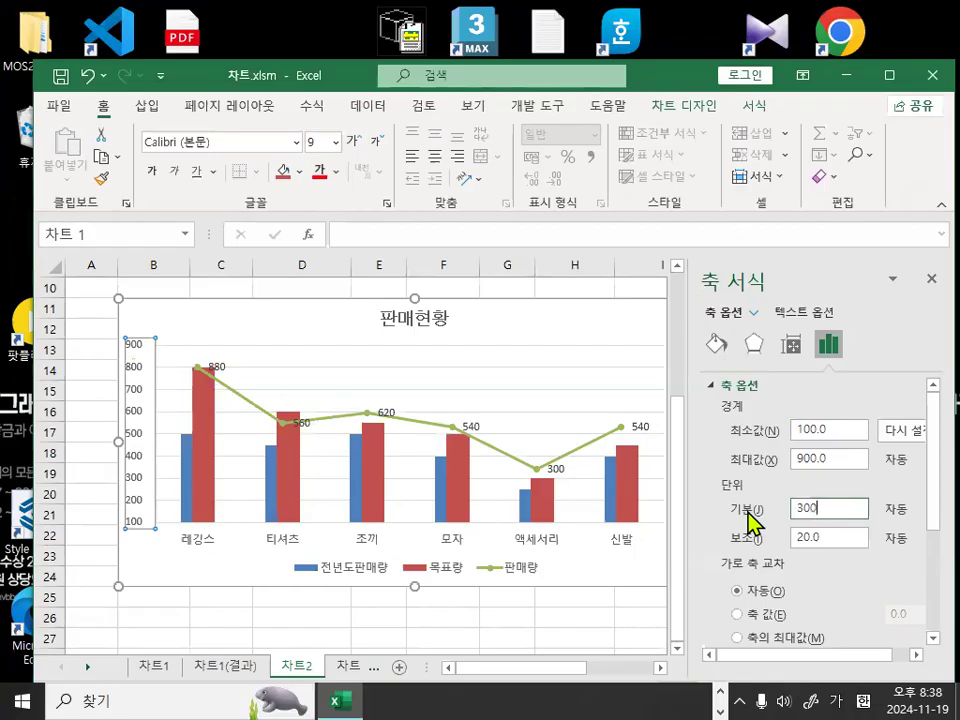
pyautogui.click(930, 280)
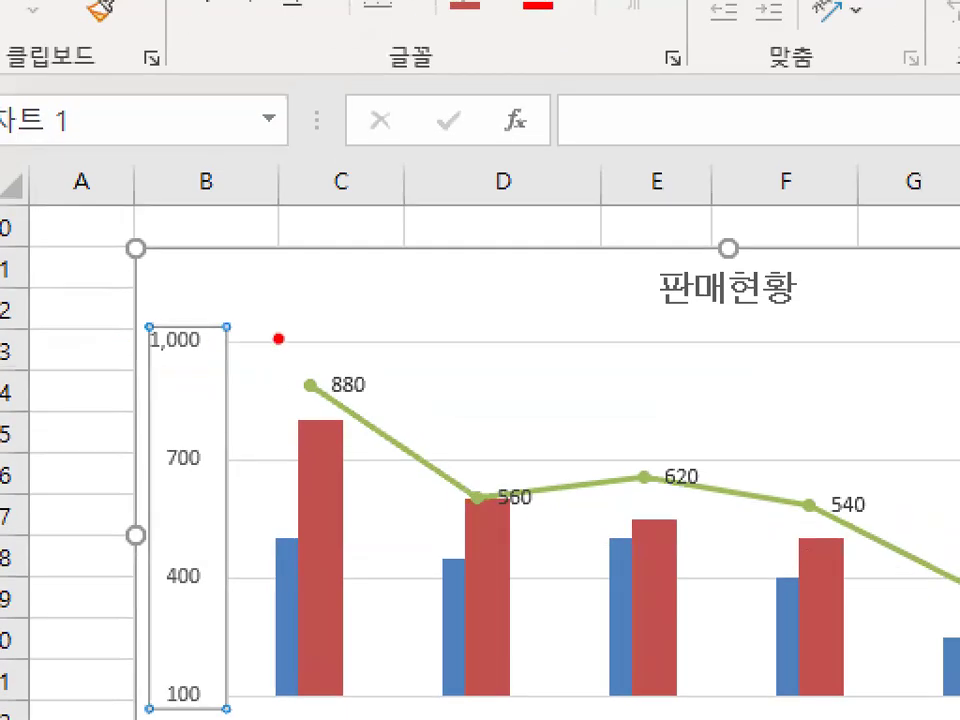
# Examine the maximum bound (최대값) of the primary vertical axis in its formatting options and close them
pyautogui.moveTo(240, 341); pyautogui.dragTo(195, 357)
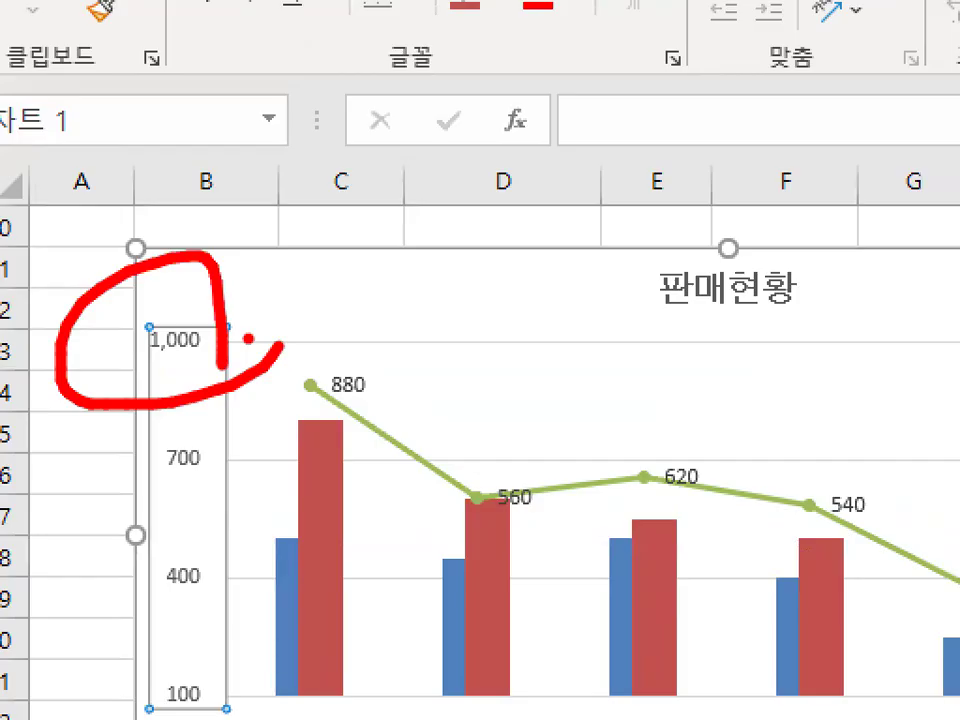
pyautogui.moveTo(150, 313); pyautogui.dragTo(235, 236)
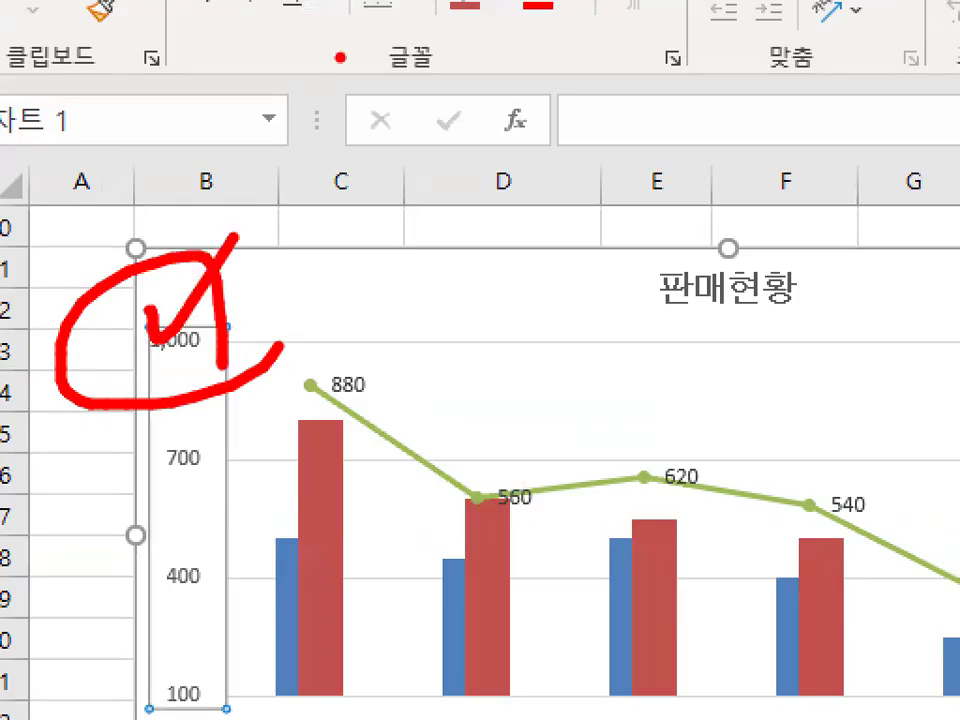
pyautogui.press('Escape')
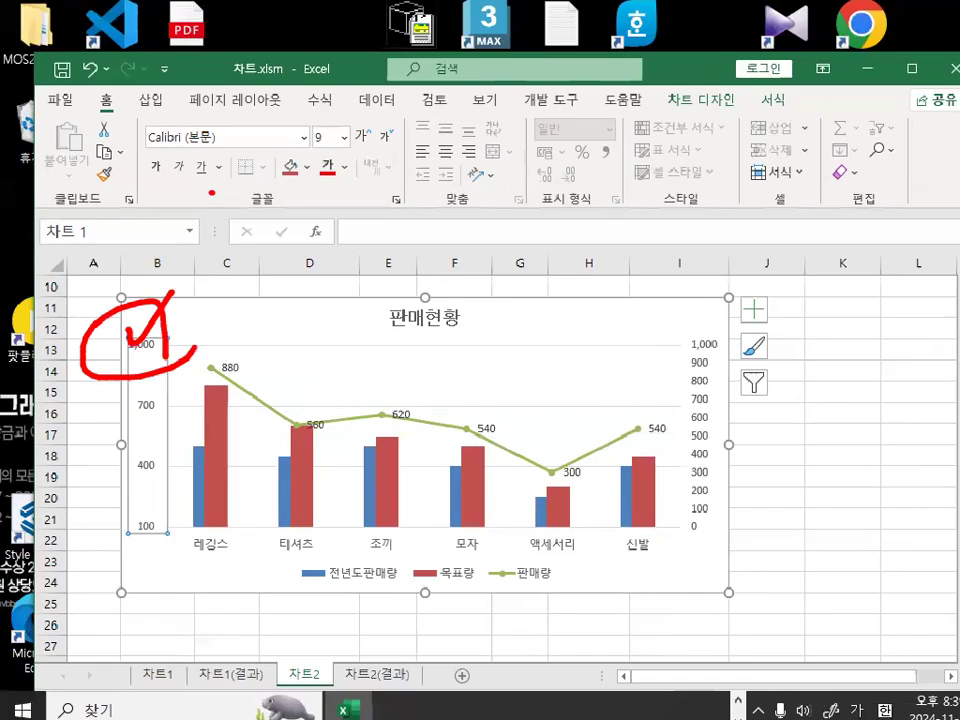
pyautogui.doubleClick(161, 336)
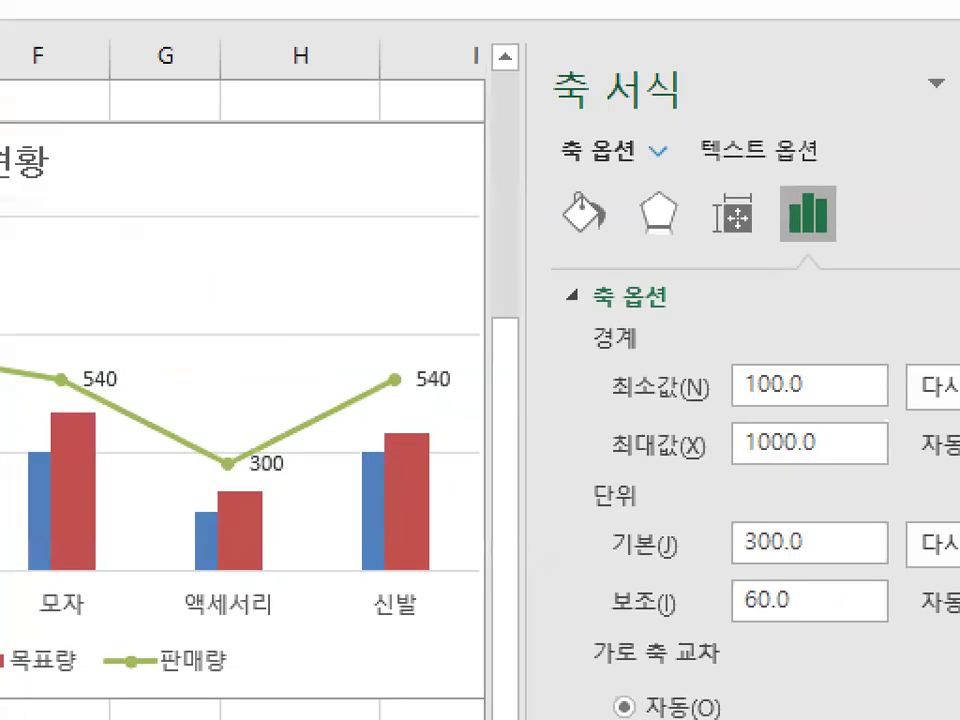
pyautogui.moveTo(776, 471)
pyautogui.mouseDown()
pyautogui.moveTo(861, 453)
pyautogui.moveTo(702, 468)
pyautogui.mouseUp()
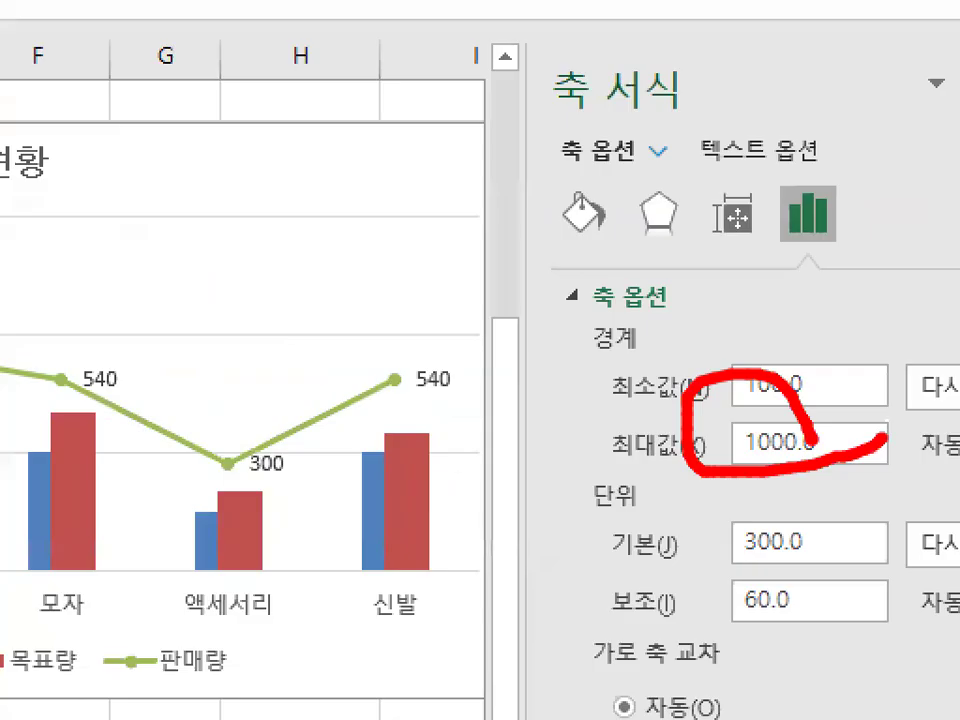
pyautogui.press('Escape')
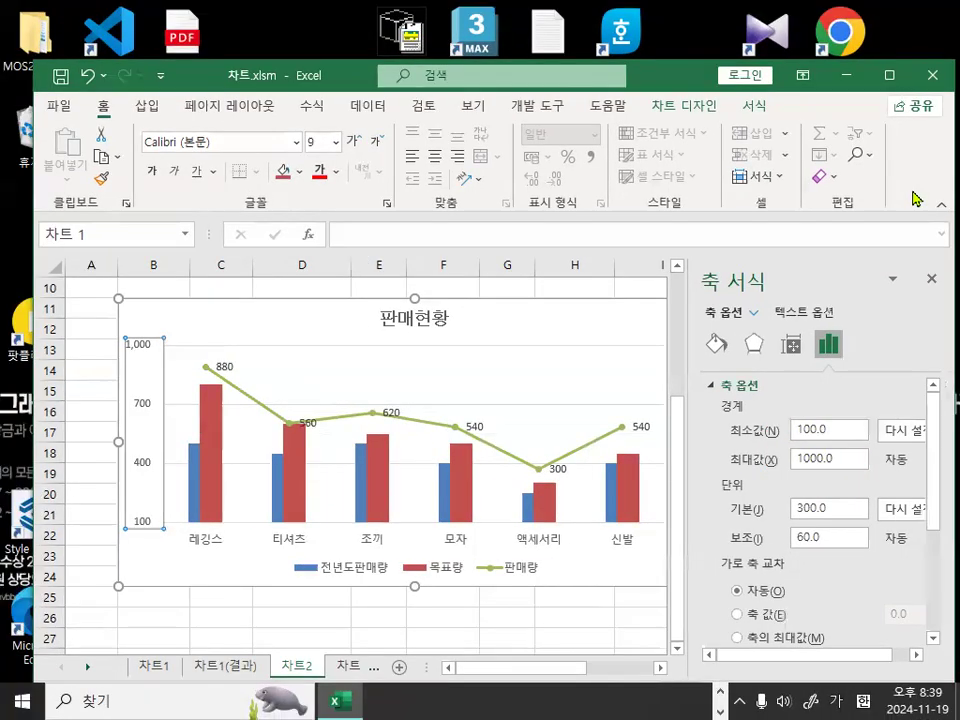
pyautogui.hotkey('ctrl', '1')
pyautogui.click(839, 464)
pyautogui.moveTo(844, 460)
pyautogui.mouseDown()
pyautogui.moveTo(777, 473)
pyautogui.moveTo(843, 460)
pyautogui.mouseUp()
pyautogui.press('Escape')
pyautogui.hotkey('ctrl', '1')
pyautogui.moveTo(166, 343); pyautogui.dragTo(169, 345)
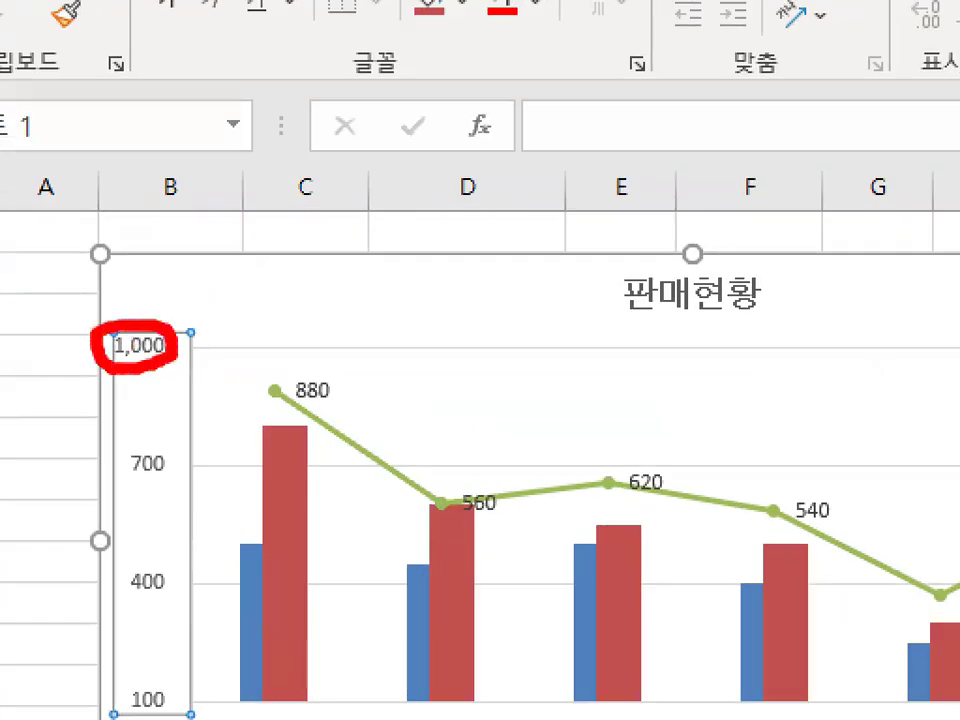
pyautogui.press('Escape')
pyautogui.click(930, 281)
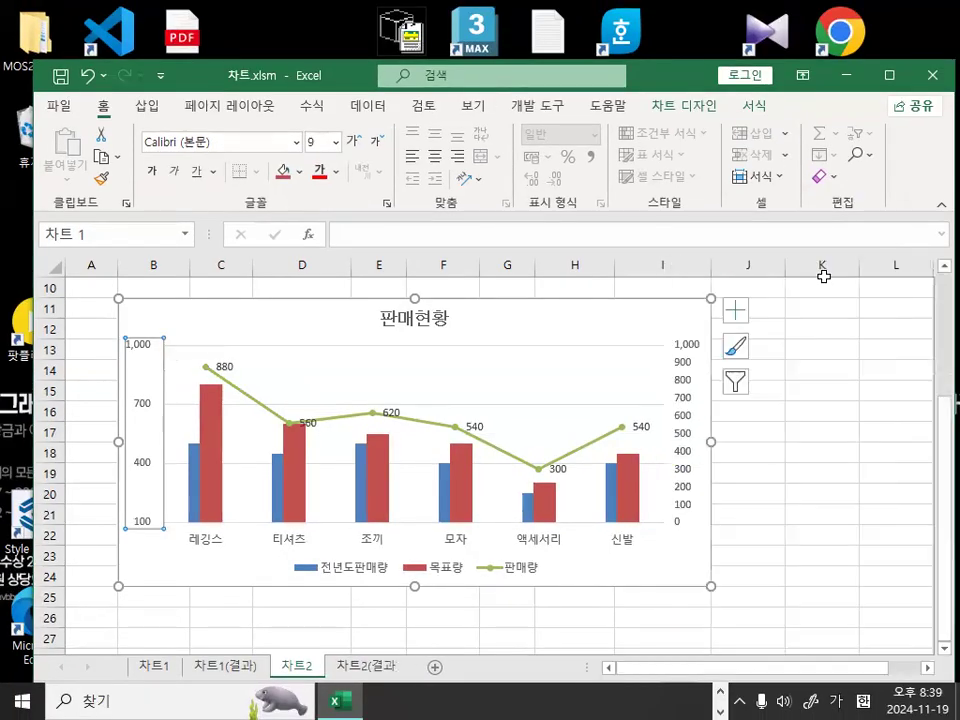
pyautogui.hotkey('ctrl', '1')
pyautogui.moveTo(172, 526)
pyautogui.mouseDown()
pyautogui.moveTo(125, 530)
pyautogui.moveTo(157, 519)
pyautogui.mouseUp()
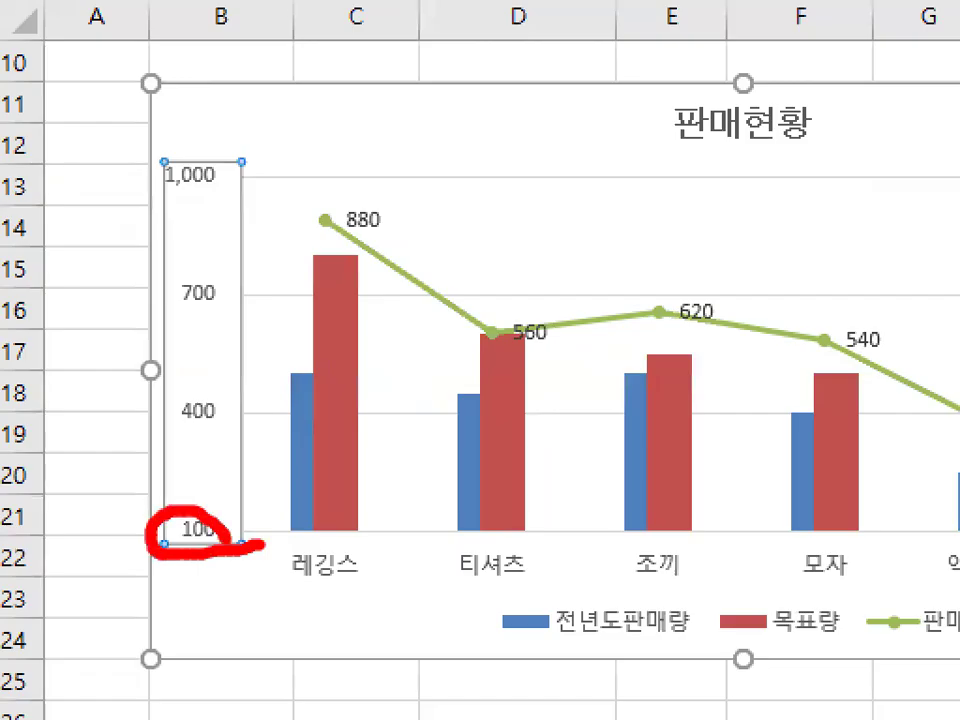
pyautogui.moveTo(227, 430); pyautogui.dragTo(230, 503)
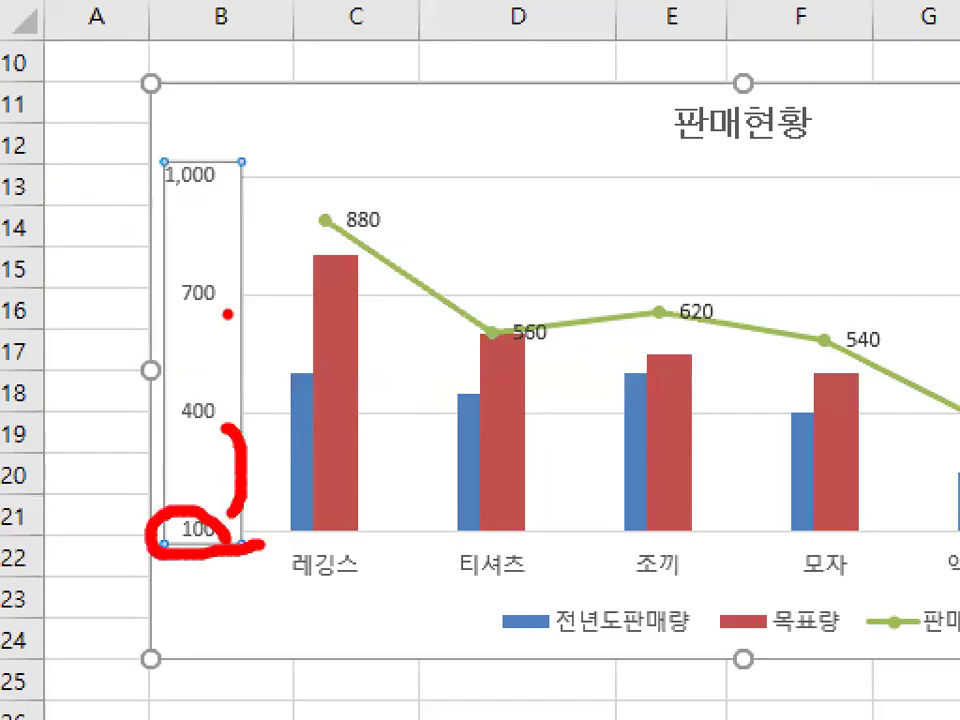
pyautogui.moveTo(228, 313); pyautogui.dragTo(236, 395)
pyautogui.moveTo(222, 175)
pyautogui.mouseDown()
pyautogui.moveTo(243, 295)
pyautogui.moveTo(229, 312)
pyautogui.mouseUp()
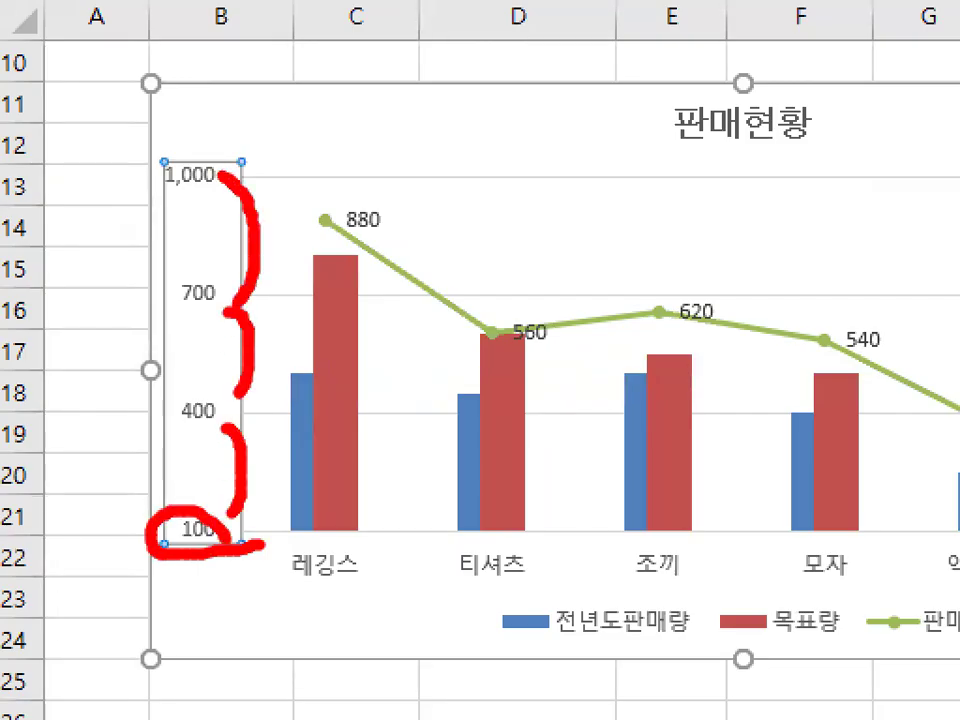
pyautogui.press('Escape')
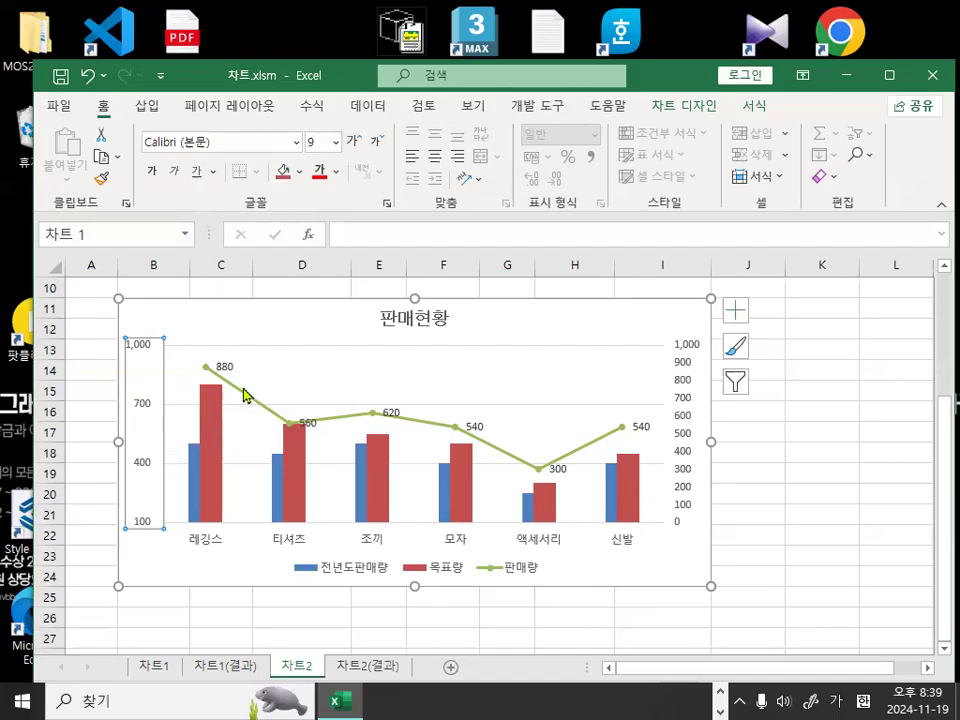
pyautogui.click(686, 579)
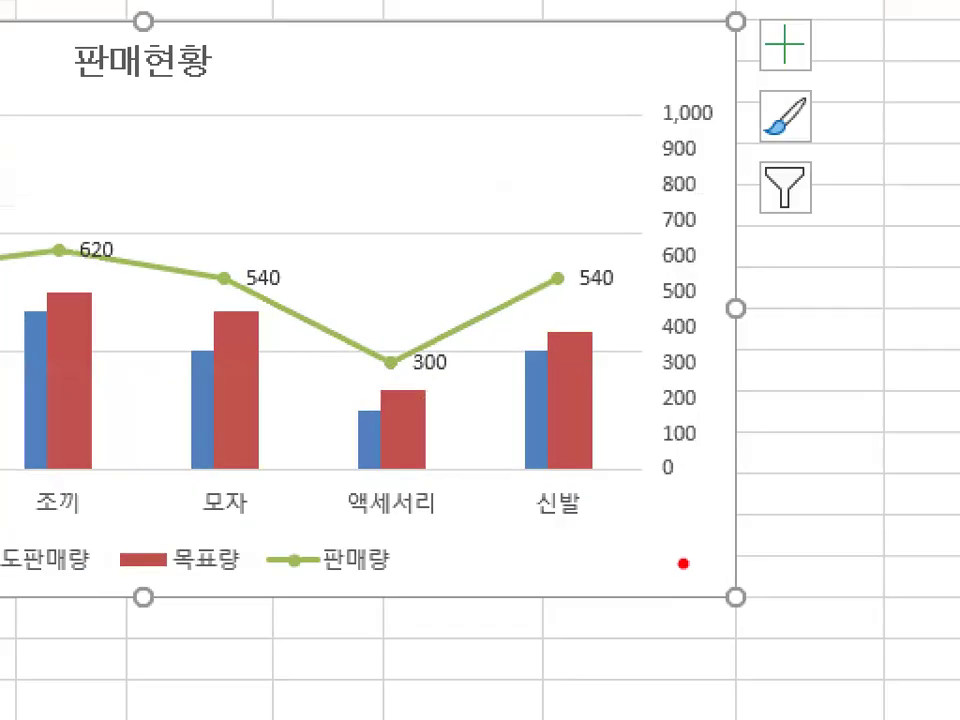
pyautogui.moveTo(677, 550); pyautogui.dragTo(726, 523)
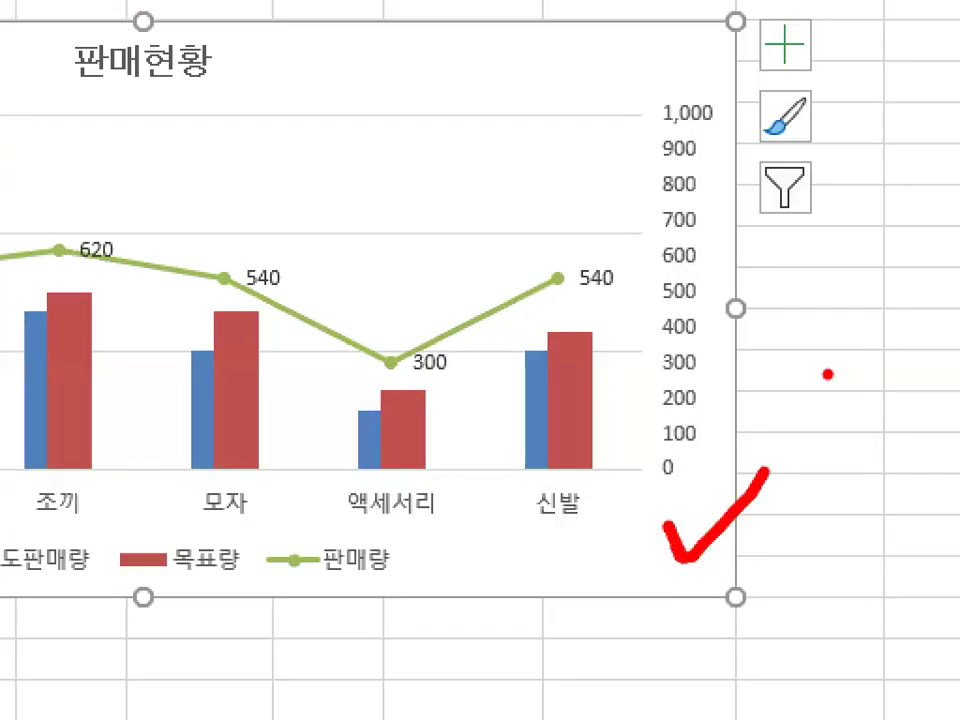
pyautogui.press('Escape')
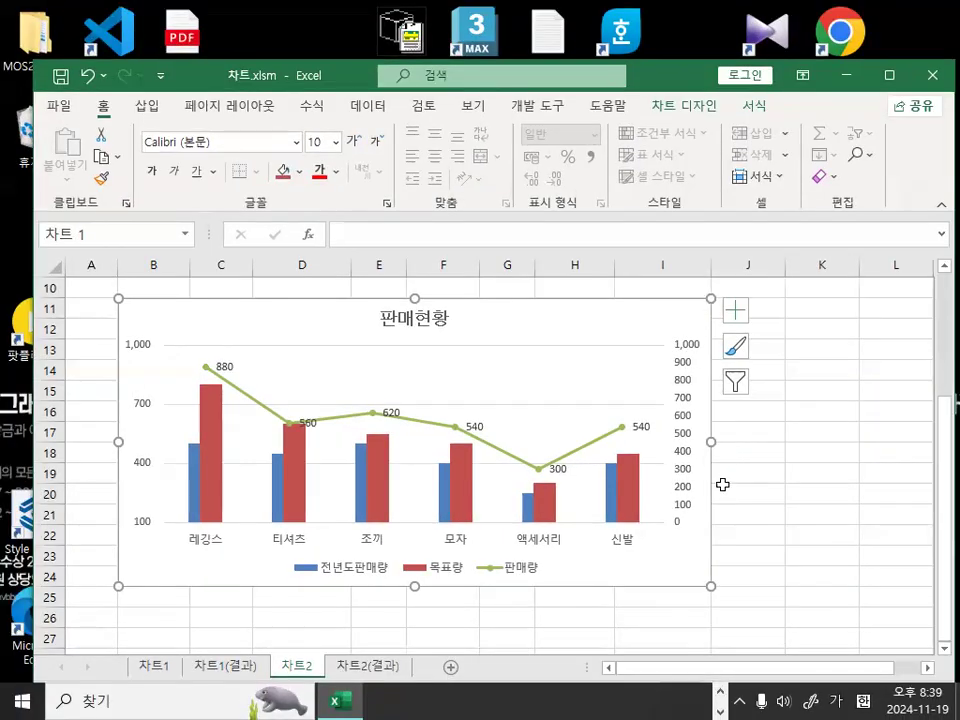
pyautogui.hotkey('ctrl', '1')
pyautogui.click(703, 619)
pyautogui.moveTo(737, 481)
pyautogui.mouseDown()
pyautogui.moveTo(741, 553)
pyautogui.moveTo(645, 603)
pyautogui.mouseUp()
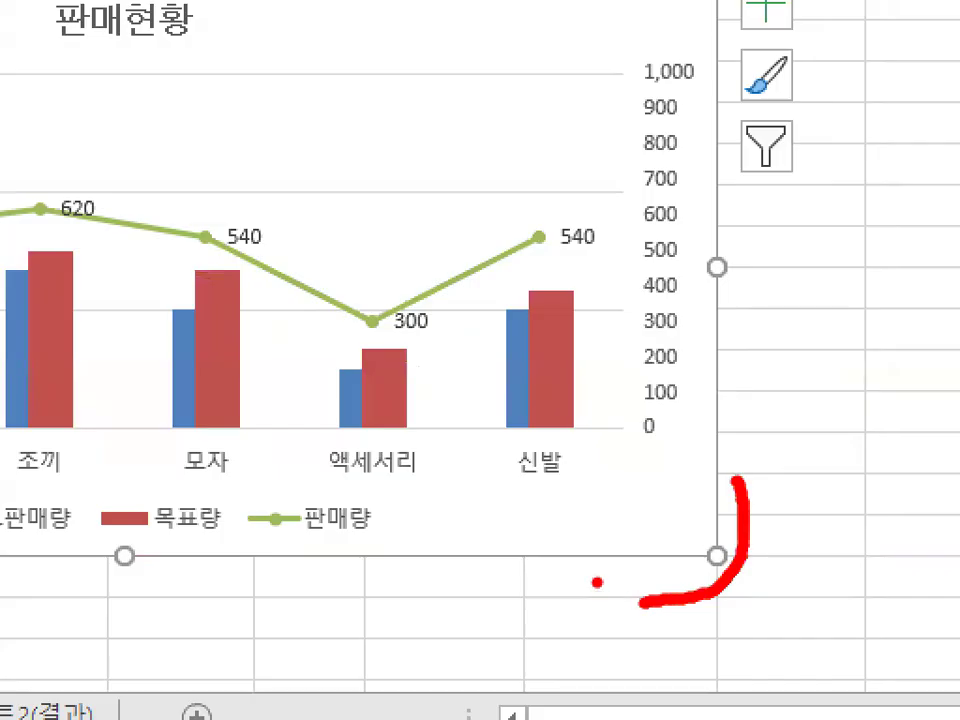
pyautogui.press('Escape')
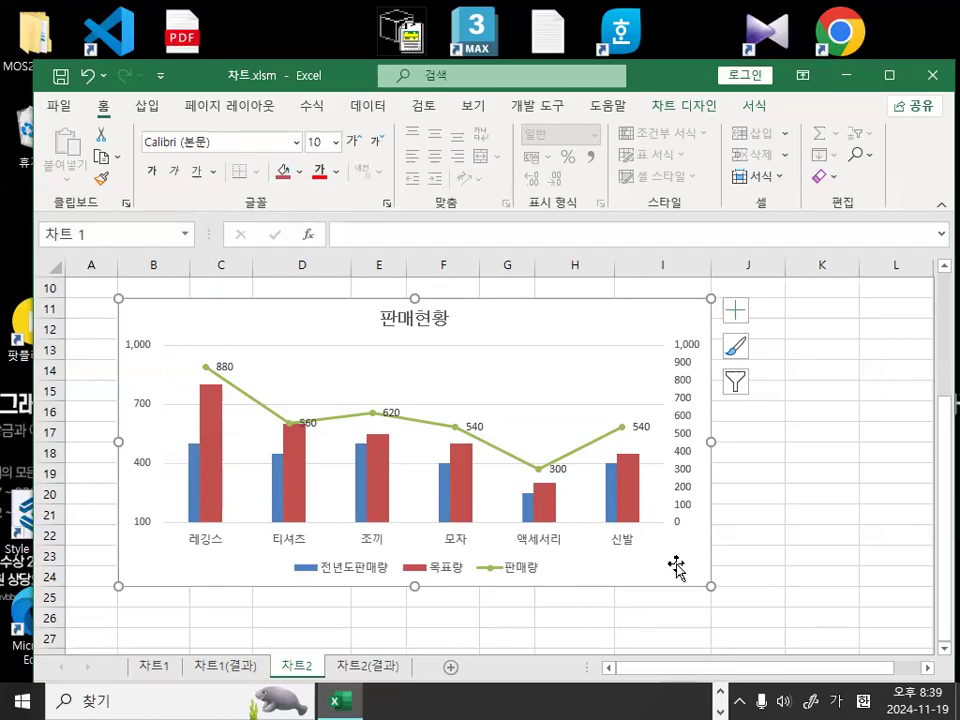
# Apply the outer (바깥쪽) shadow preset that falls toward the lower right, with a 45° angle and 3 pt distance, to the chart area
pyautogui.doubleClick(676, 567)
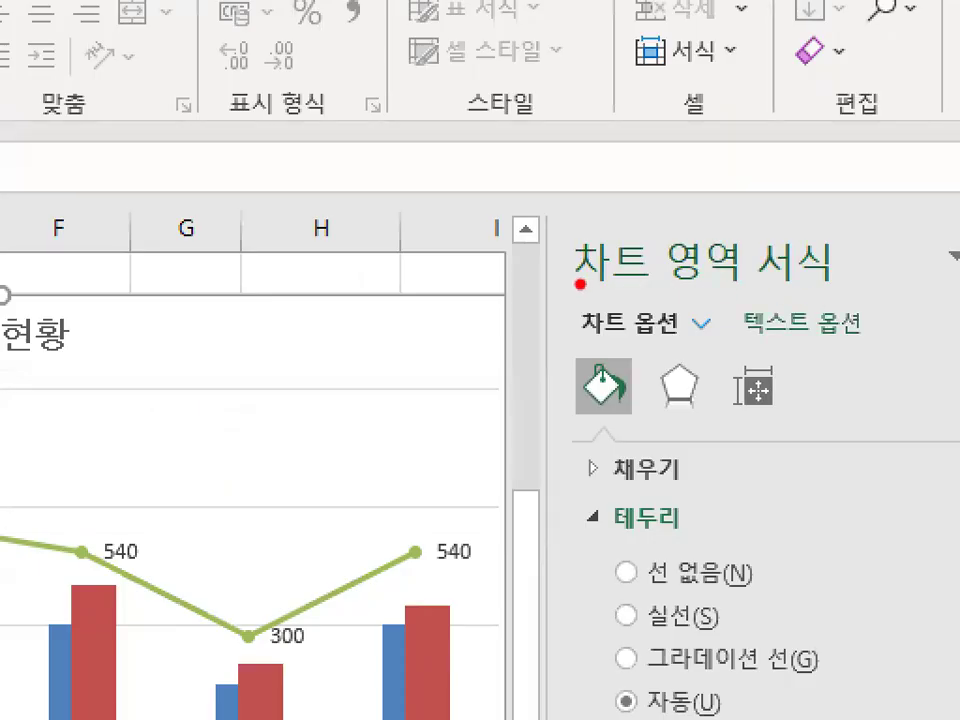
pyautogui.moveTo(580, 283); pyautogui.dragTo(836, 276)
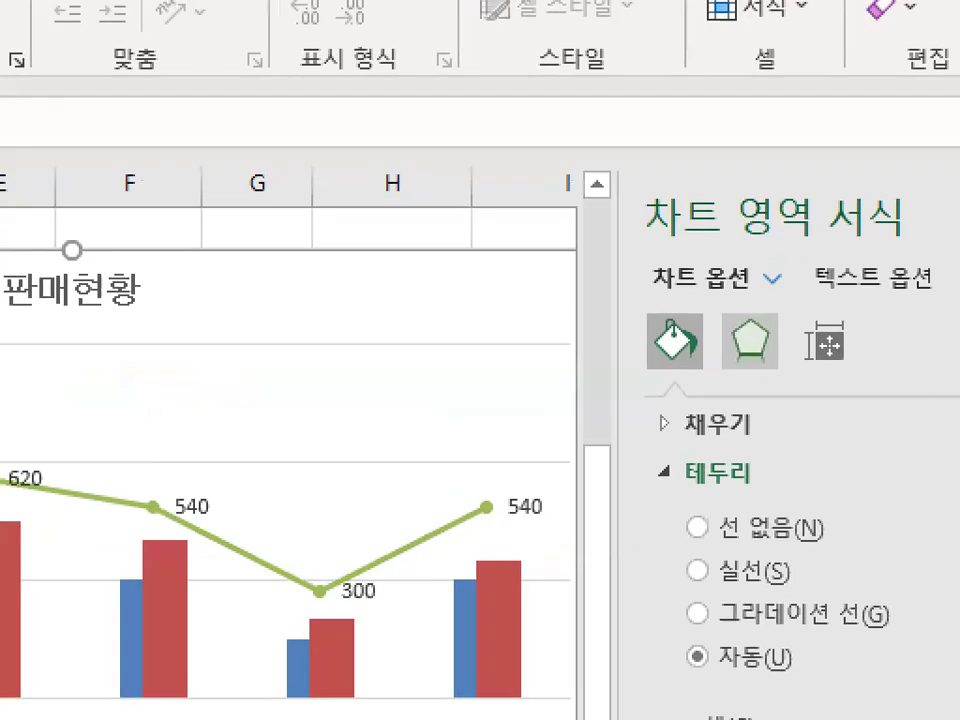
pyautogui.moveTo(768, 361)
pyautogui.mouseDown()
pyautogui.moveTo(737, 355)
pyautogui.moveTo(771, 310)
pyautogui.moveTo(767, 364)
pyautogui.mouseUp()
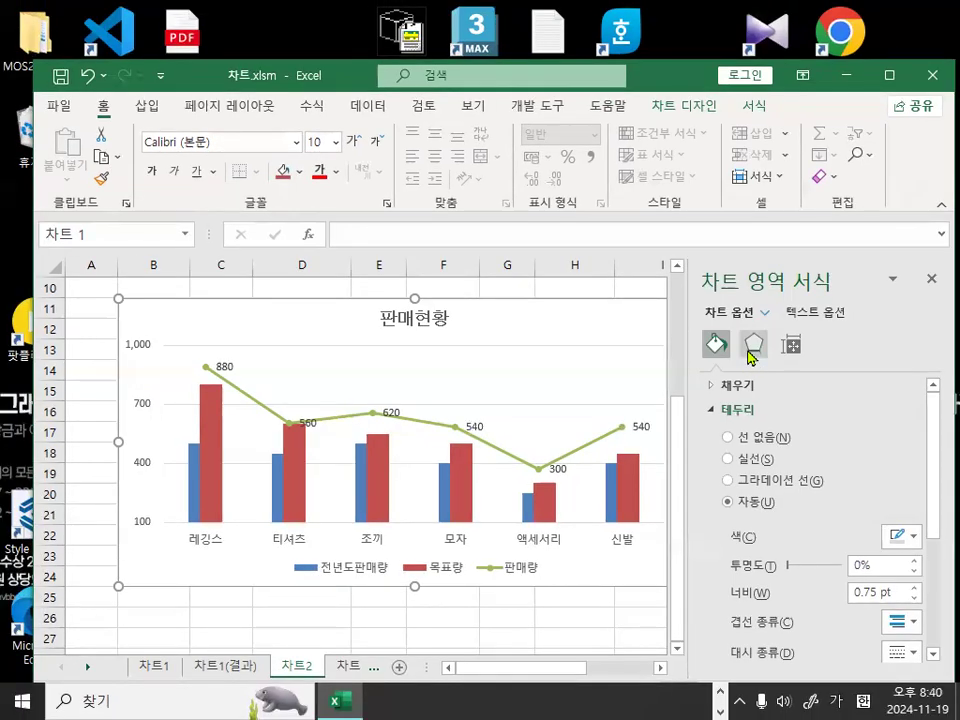
pyautogui.click(751, 347)
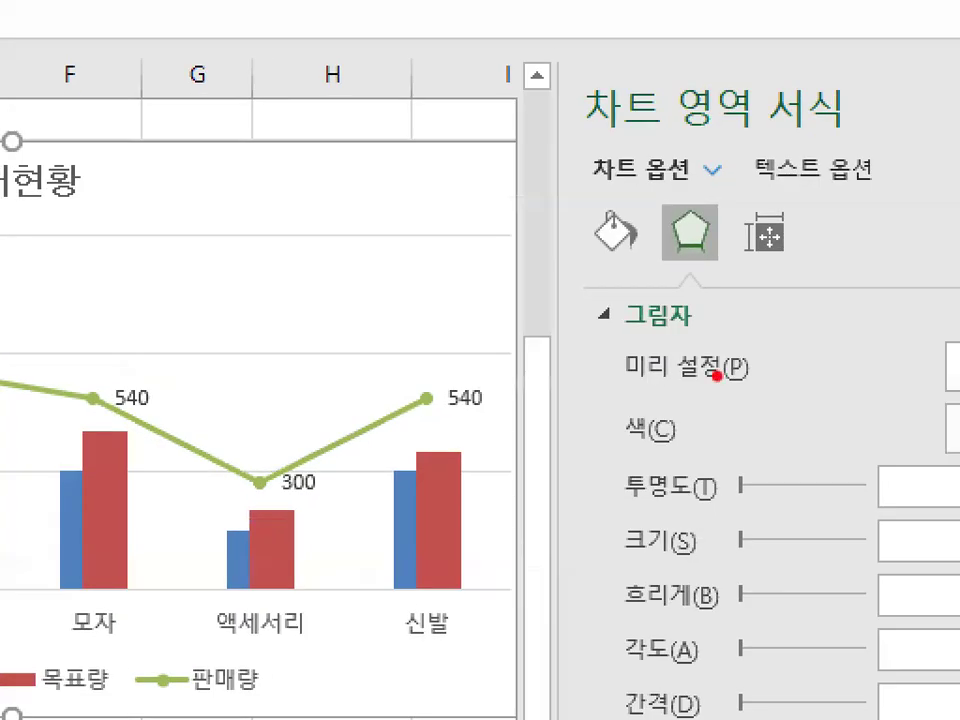
pyautogui.moveTo(695, 380)
pyautogui.mouseDown()
pyautogui.moveTo(773, 372)
pyautogui.moveTo(771, 385)
pyautogui.mouseUp()
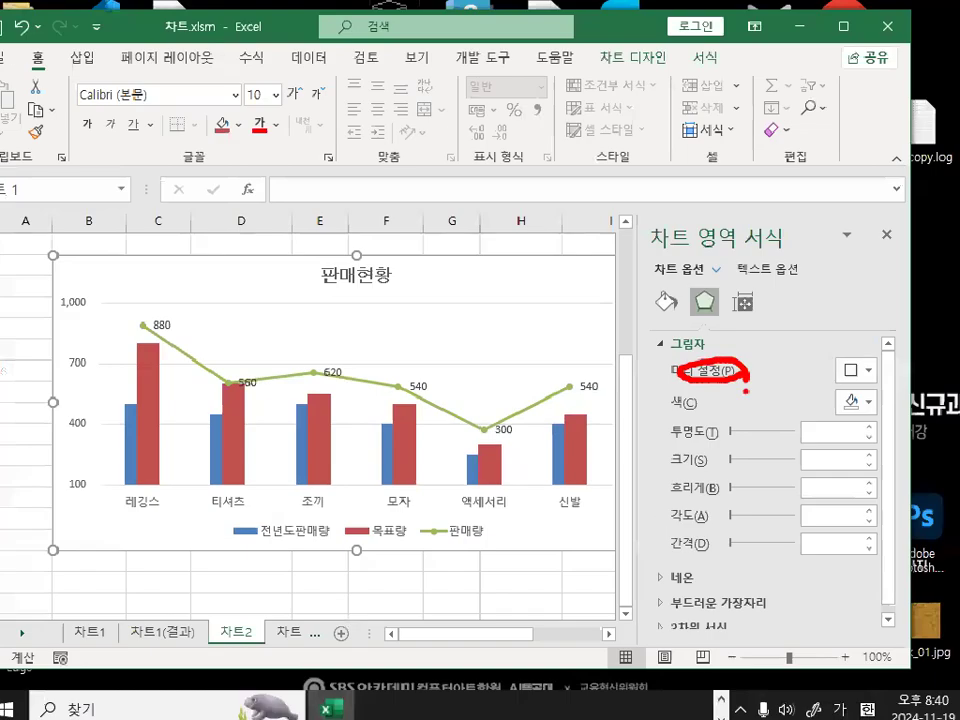
pyautogui.click(864, 372)
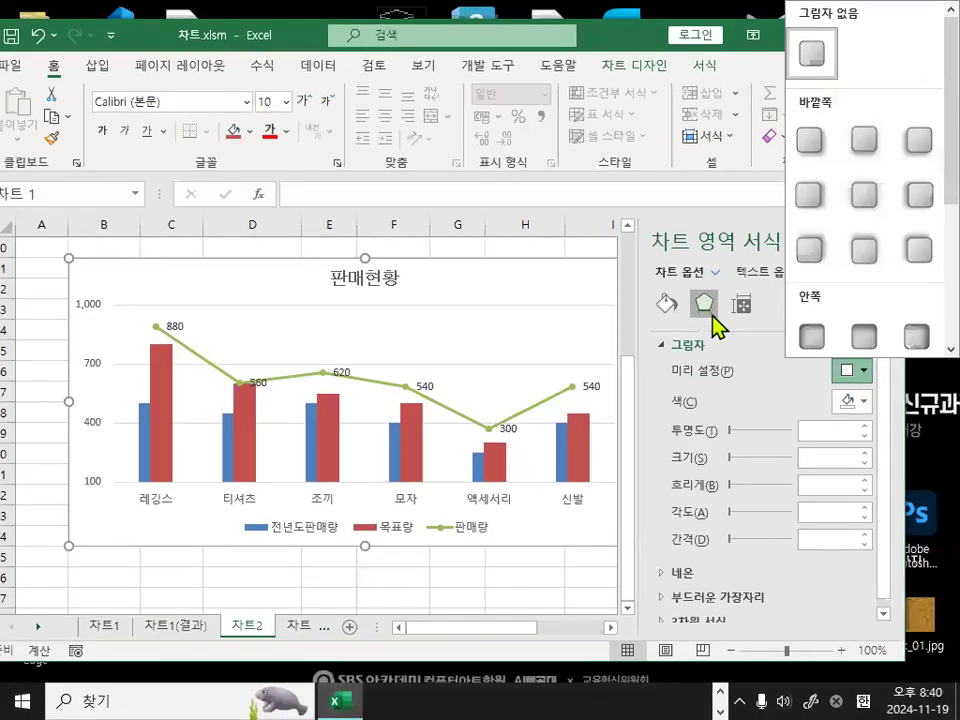
pyautogui.click(720, 310)
pyautogui.click(676, 350)
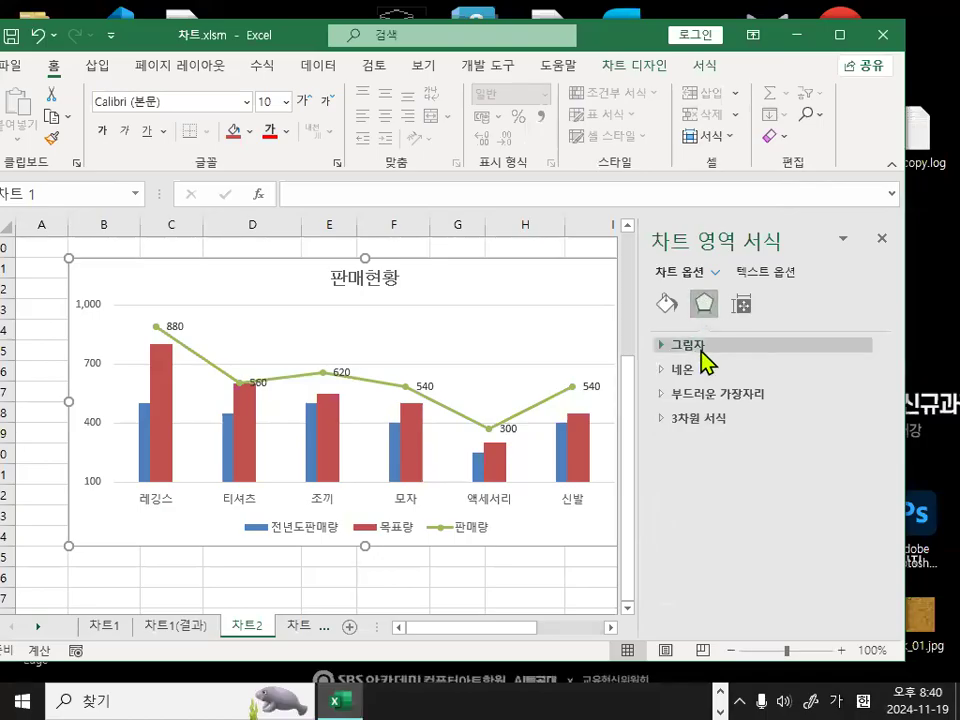
pyautogui.click(699, 346)
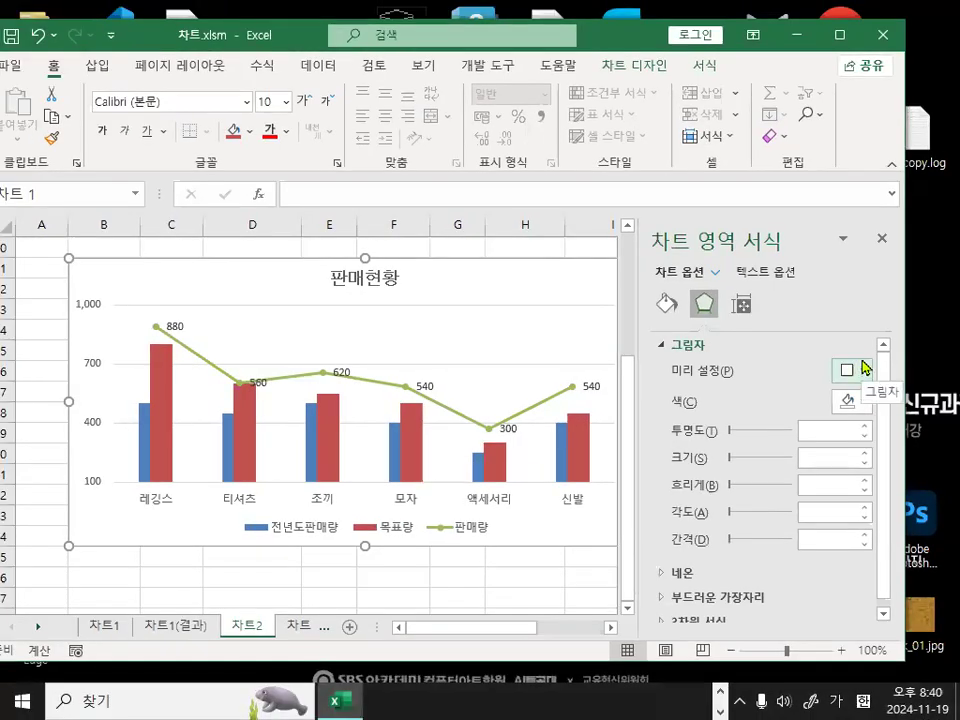
pyautogui.click(864, 367)
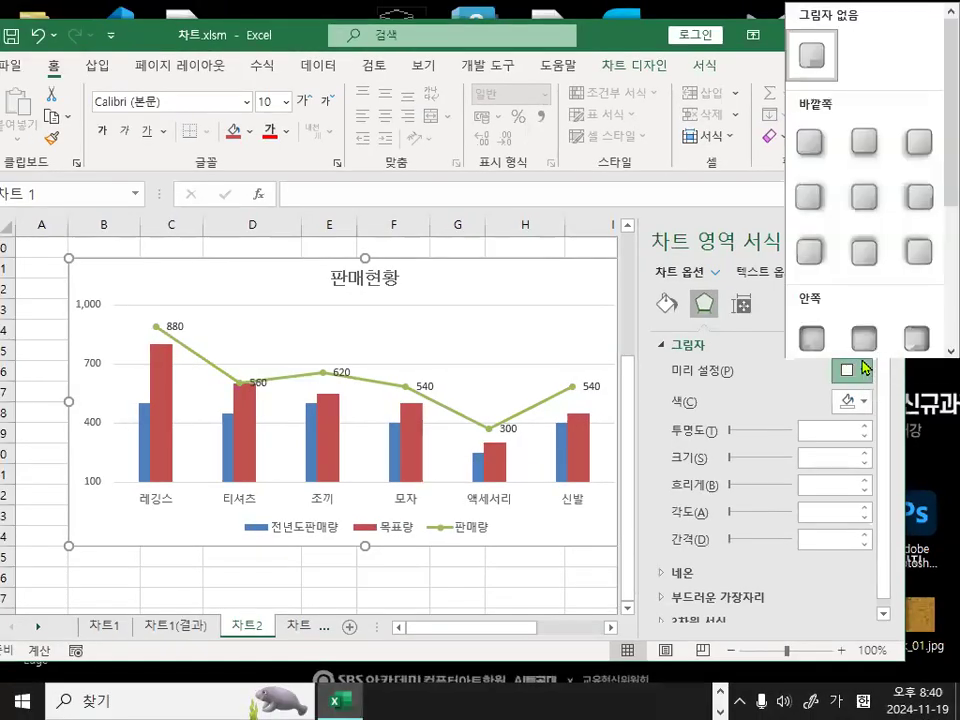
pyautogui.click(810, 141)
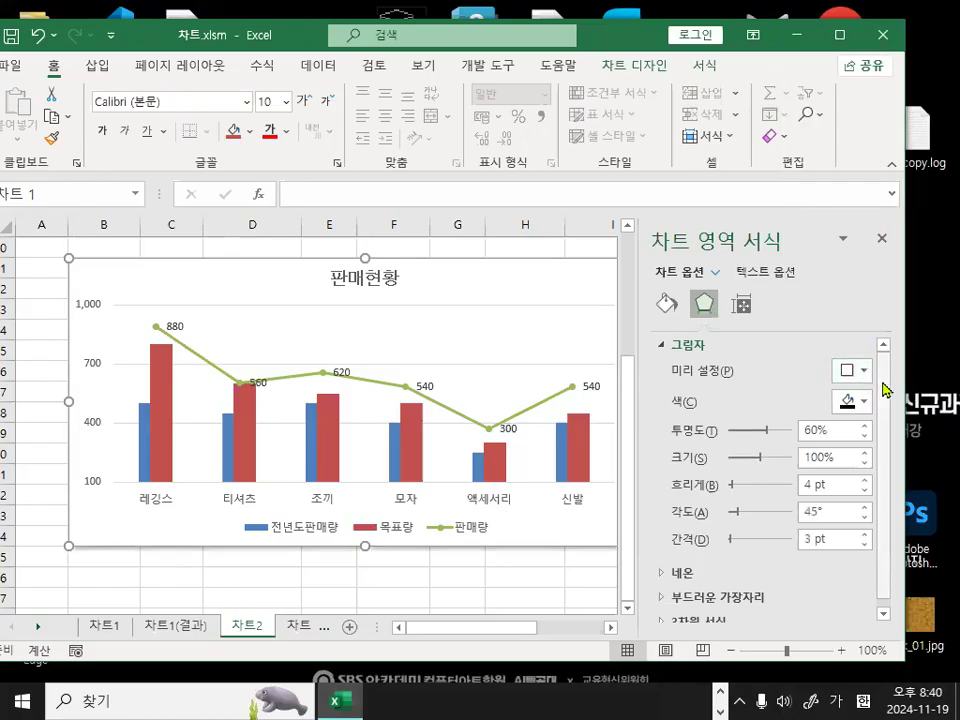
# Turn on rounded corners (둥근 모서리) for the chart area's border, close the formatting options and deselect the chart
pyautogui.scroll(-1, 890, 388)
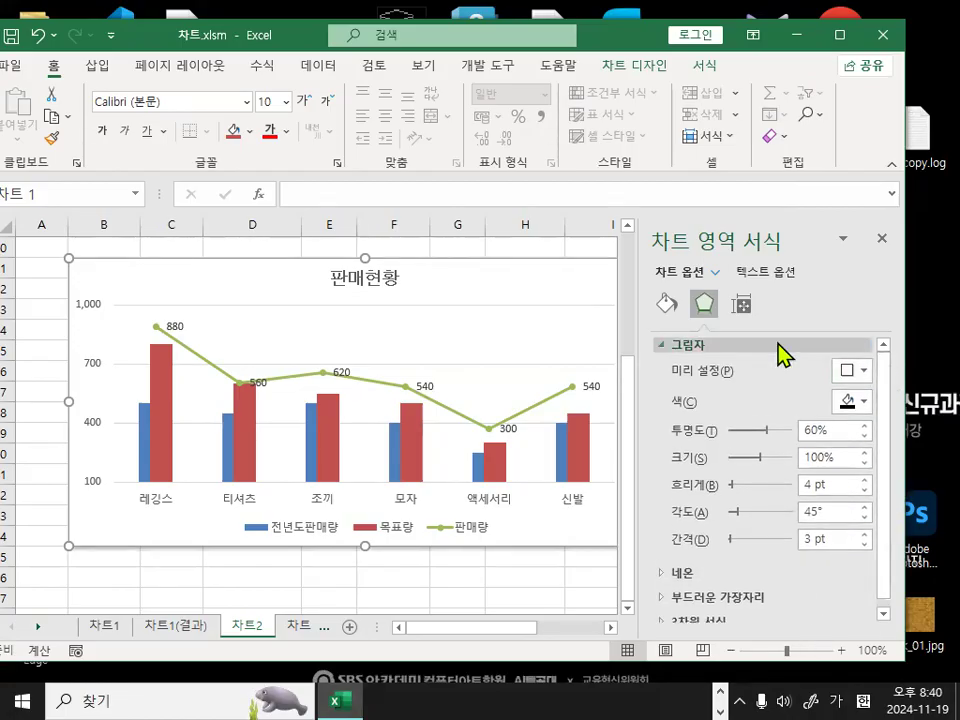
pyautogui.click(664, 305)
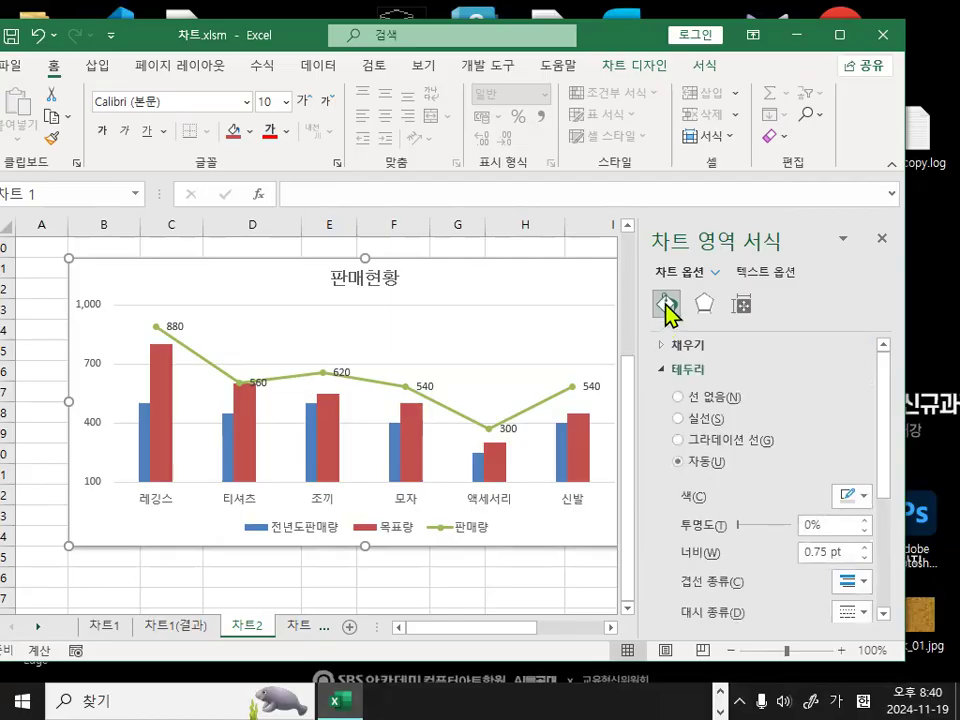
pyautogui.hotkey('ctrl', '1')
pyautogui.click(666, 302)
pyautogui.moveTo(701, 299)
pyautogui.mouseDown()
pyautogui.moveTo(633, 322)
pyautogui.moveTo(690, 306)
pyautogui.mouseUp()
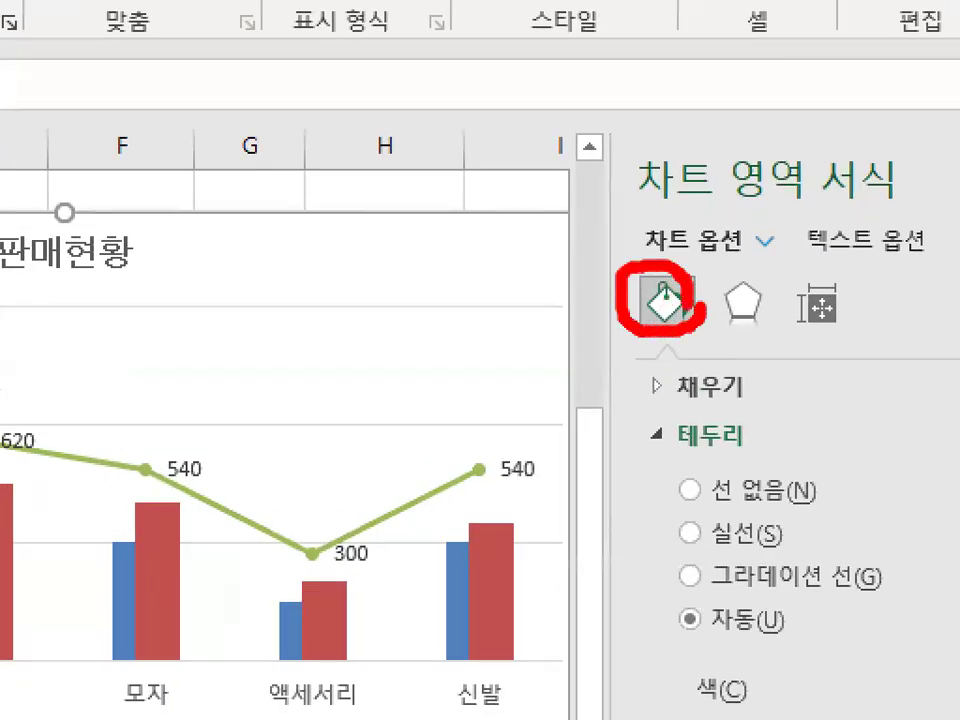
pyautogui.press('Escape')
pyautogui.moveTo(878, 396); pyautogui.dragTo(885, 490)
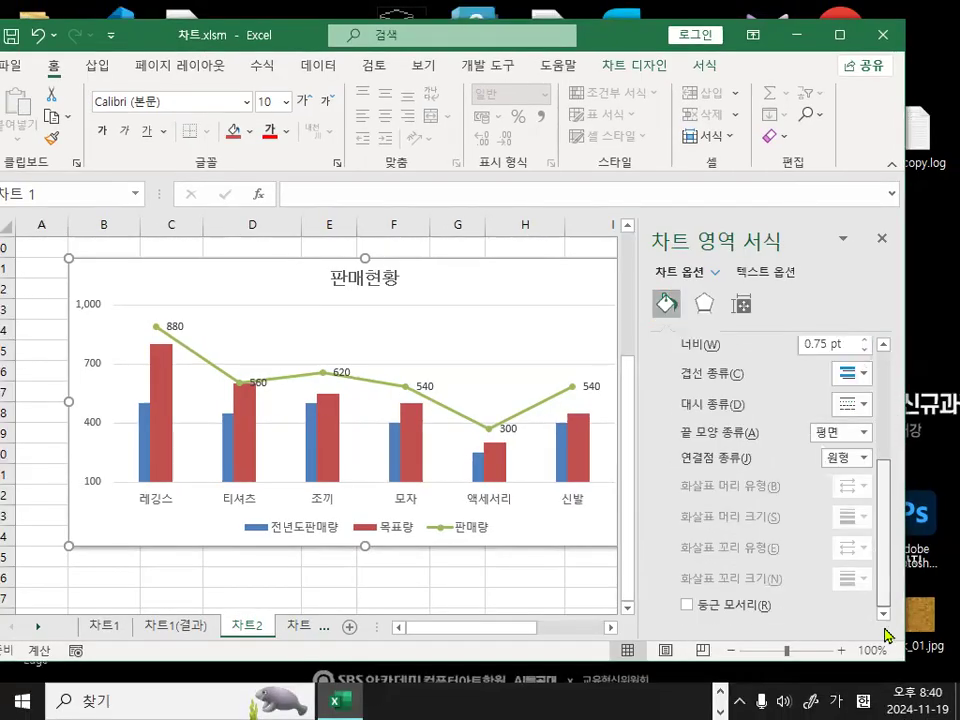
pyautogui.moveTo(803, 603)
pyautogui.mouseDown()
pyautogui.moveTo(555, 612)
pyautogui.moveTo(715, 512)
pyautogui.moveTo(797, 605)
pyautogui.mouseUp()
pyautogui.press('Escape')
pyautogui.hotkey('ctrl', '1')
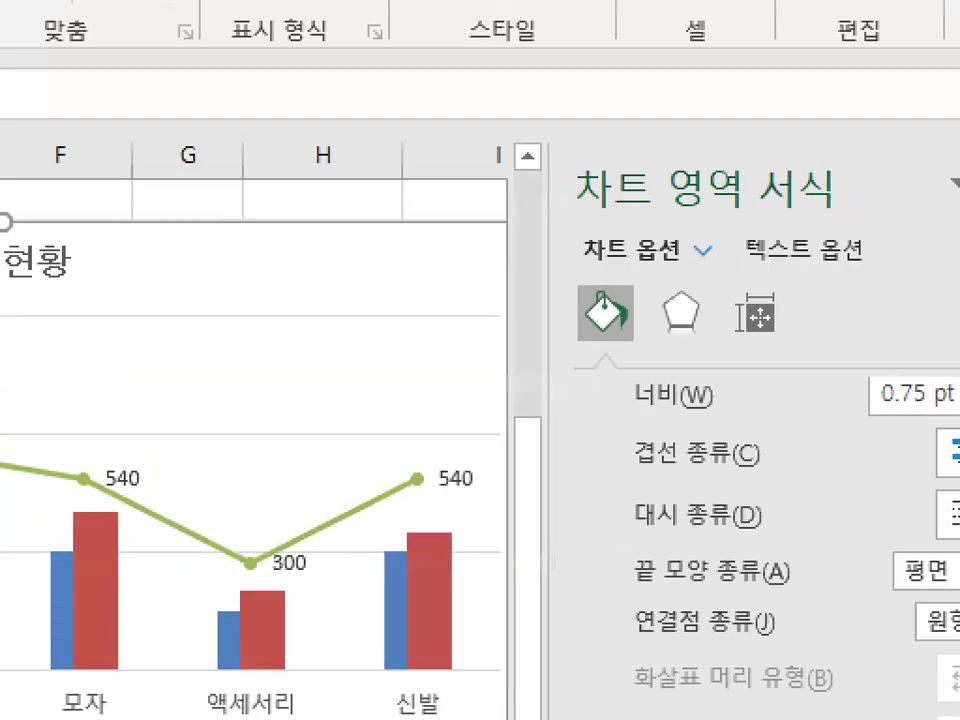
pyautogui.click(725, 266)
pyautogui.moveTo(725, 266); pyautogui.dragTo(667, 346)
pyautogui.moveTo(667, 296); pyautogui.dragTo(703, 351)
pyautogui.moveTo(613, 258)
pyautogui.mouseDown()
pyautogui.moveTo(612, 277)
pyautogui.moveTo(660, 210)
pyautogui.mouseUp()
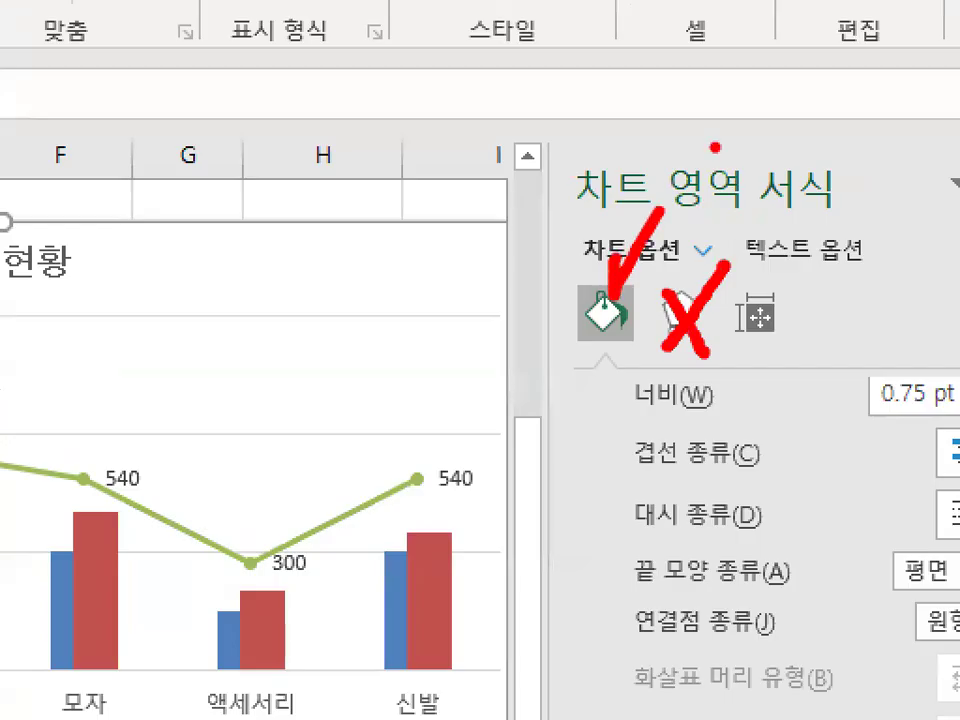
pyautogui.press('Escape')
pyautogui.click(687, 605)
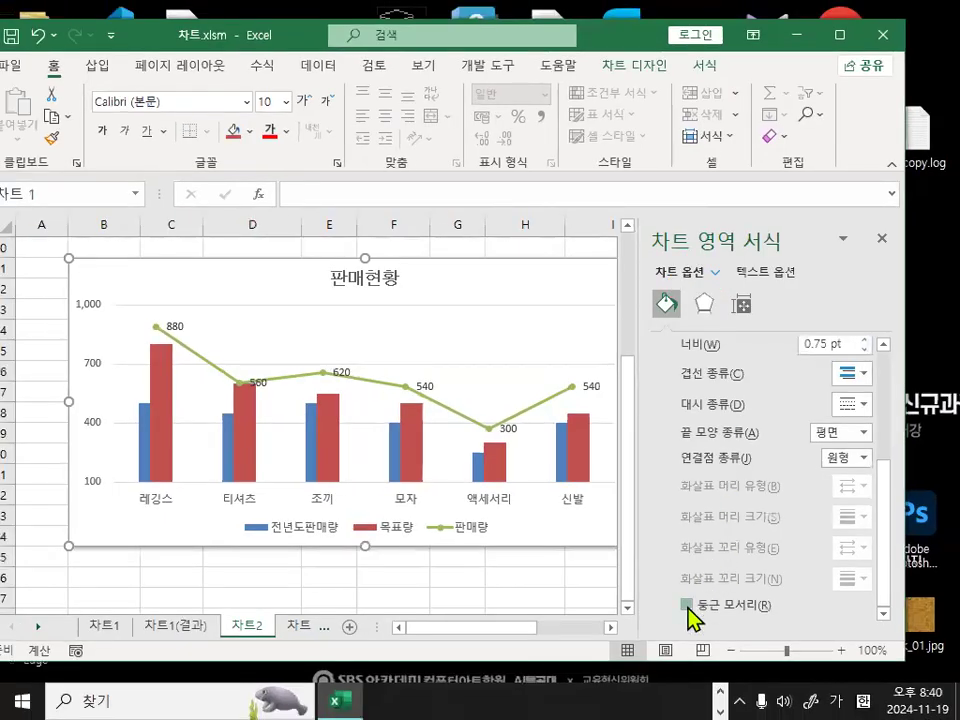
pyautogui.click(881, 238)
pyautogui.click(771, 553)
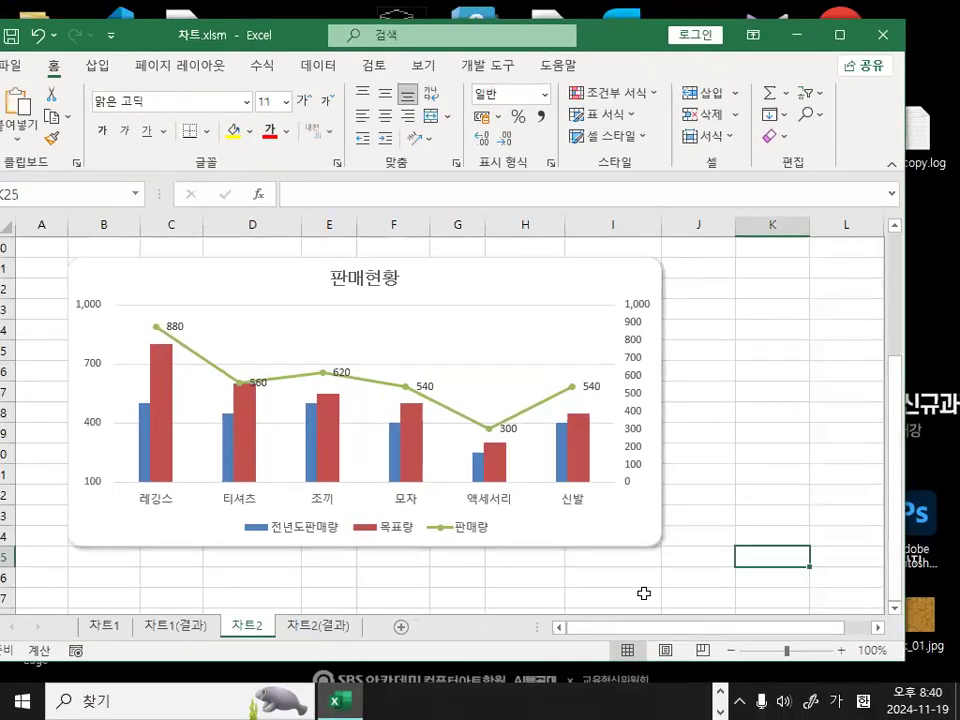
pyautogui.hotkey('ctrl', '1')
pyautogui.moveTo(729, 490)
pyautogui.mouseDown()
pyautogui.moveTo(596, 440)
pyautogui.moveTo(706, 490)
pyautogui.mouseUp()
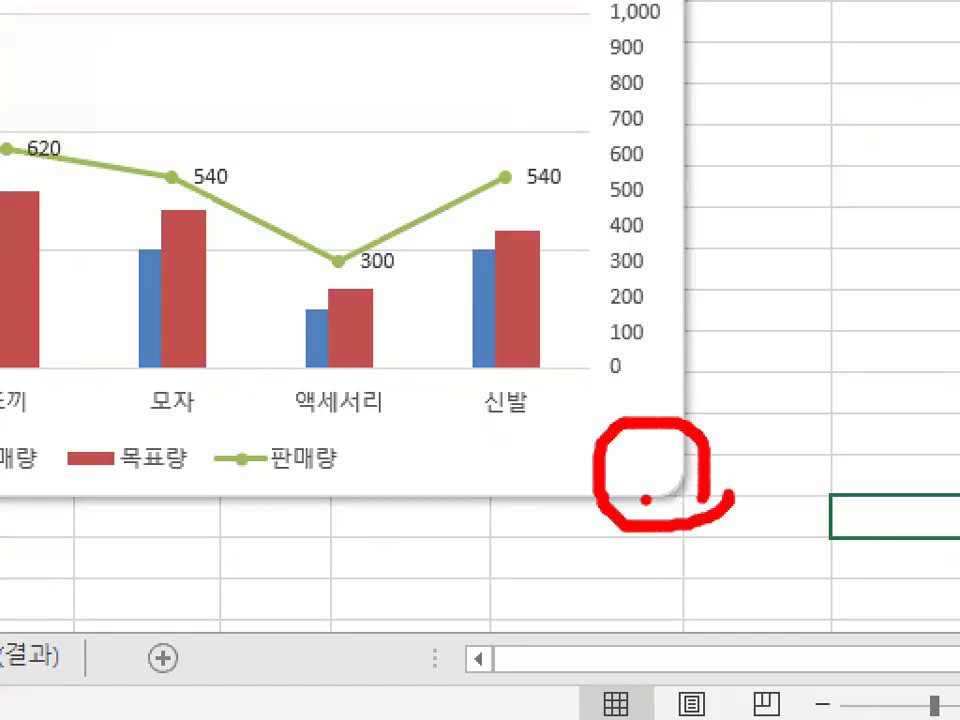
pyautogui.press('Escape')
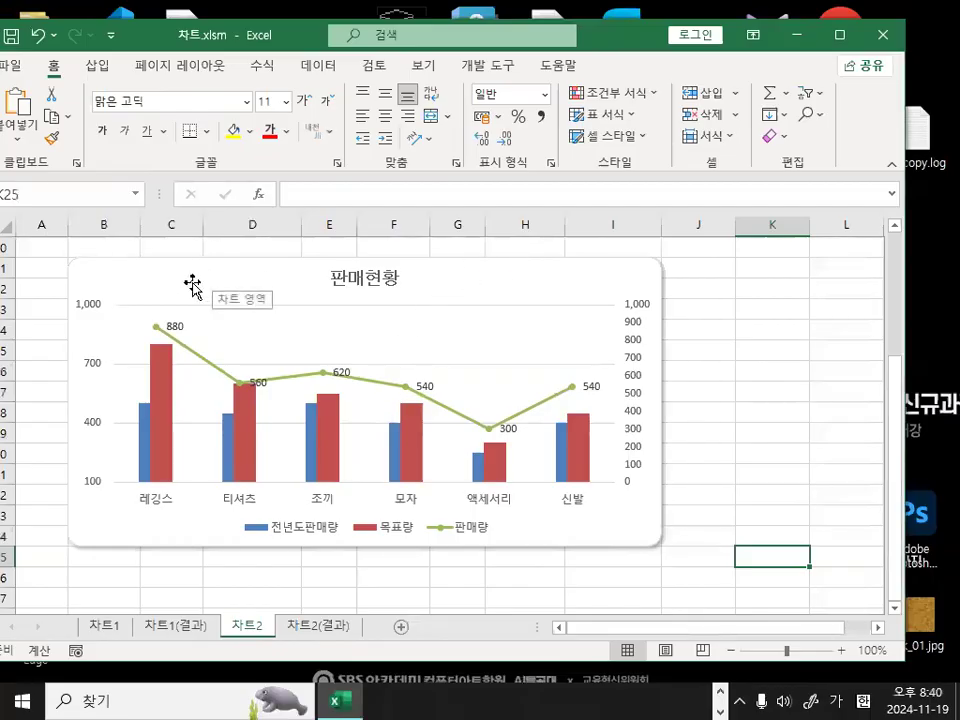
pyautogui.hotkey('ctrl', '1')
pyautogui.moveTo(160, 172)
pyautogui.mouseDown()
pyautogui.moveTo(135, 330)
pyautogui.moveTo(112, 326)
pyautogui.mouseUp()
pyautogui.moveTo(128, 214); pyautogui.dragTo(235, 216)
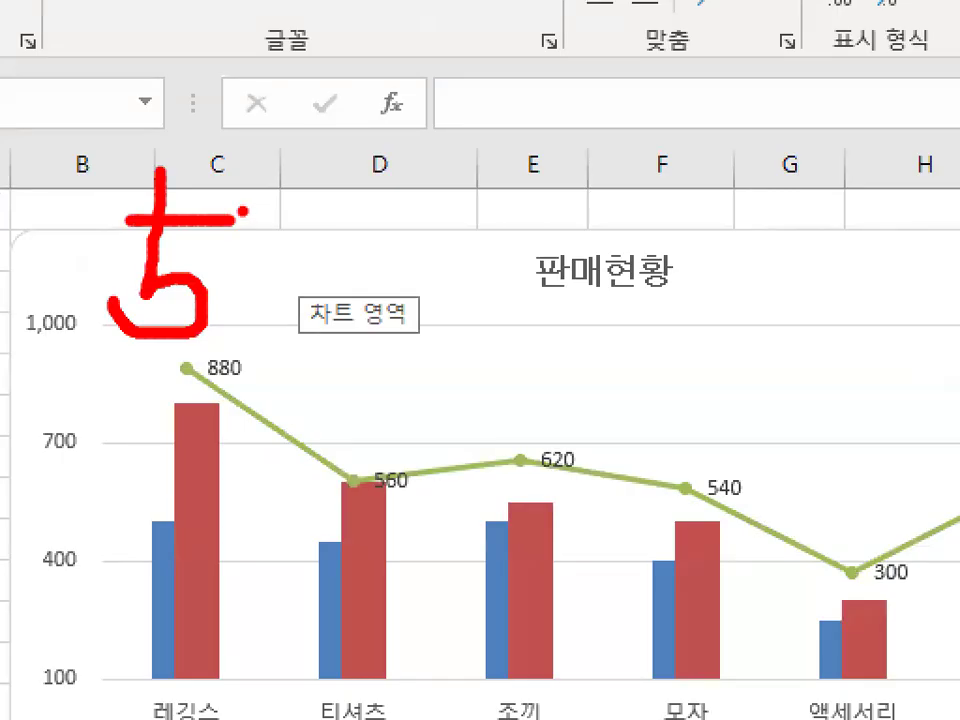
pyautogui.press('Escape')
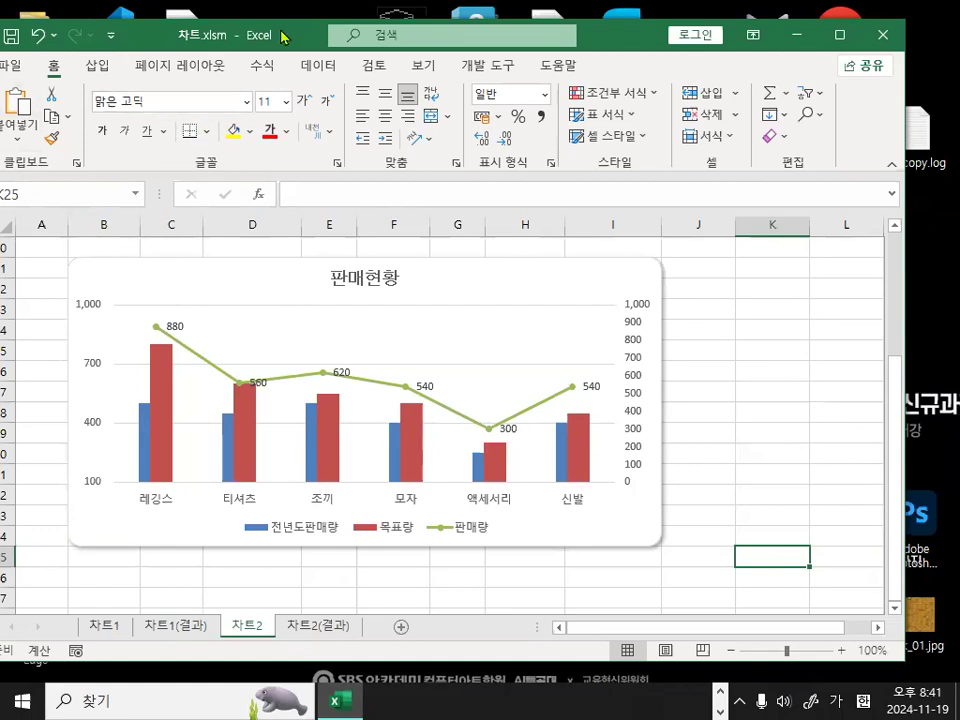
# Close the 차트.xlsm workbook without saving its changes
pyautogui.moveTo(242, 36); pyautogui.dragTo(274, 36)
pyautogui.click(46, 66)
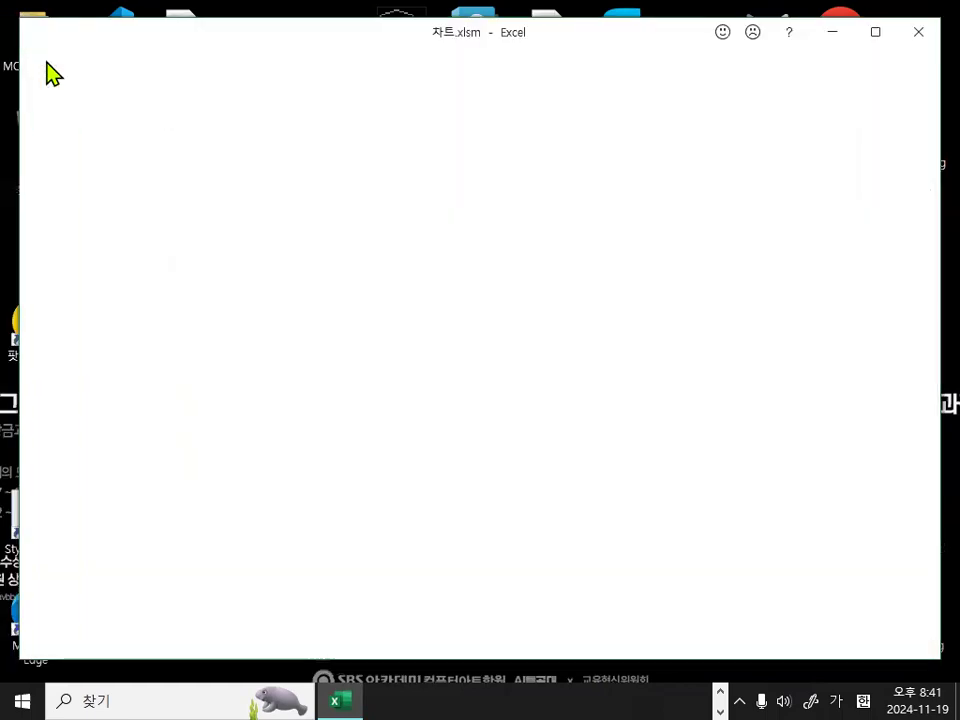
pyautogui.click(128, 545)
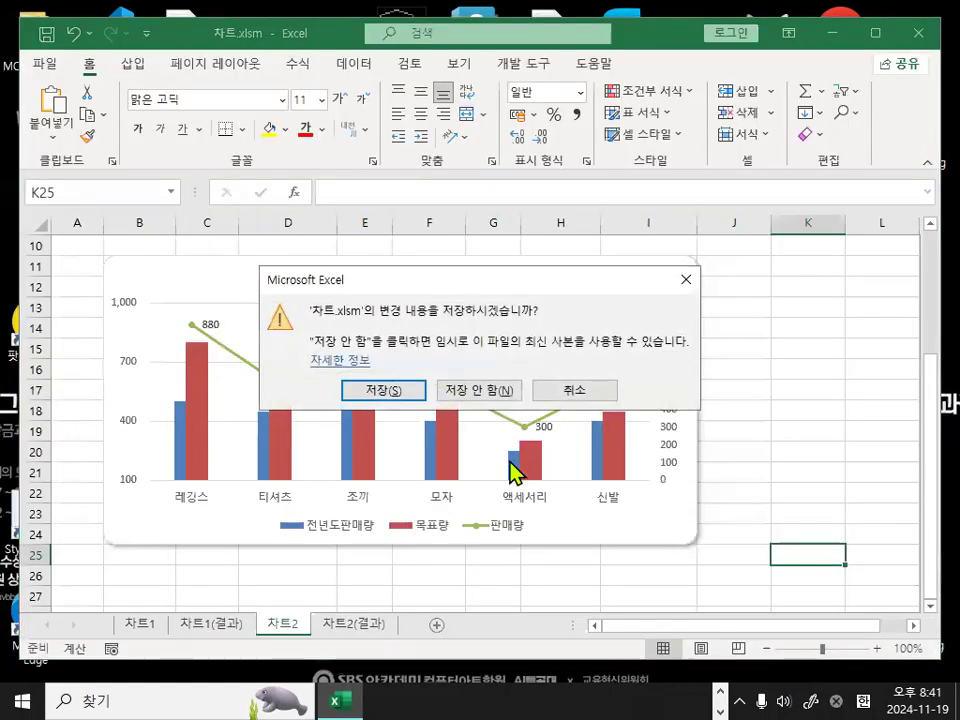
pyautogui.click(498, 392)
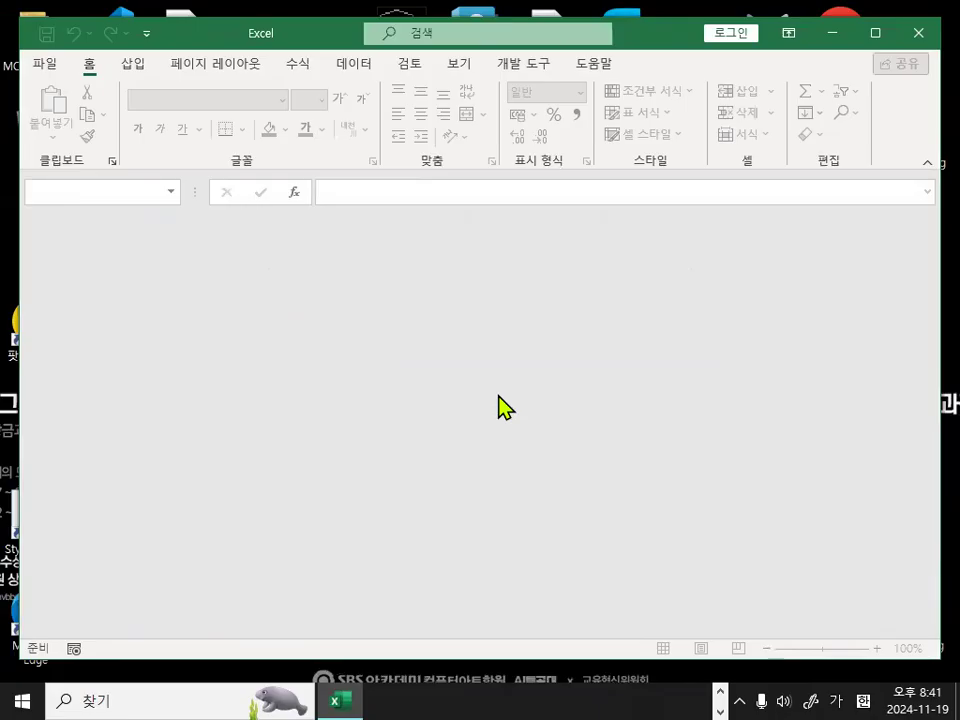
# Browse for a workbook to open and enter the 2024_컴활1급 folder on the C: drive
pyautogui.click(32, 62)
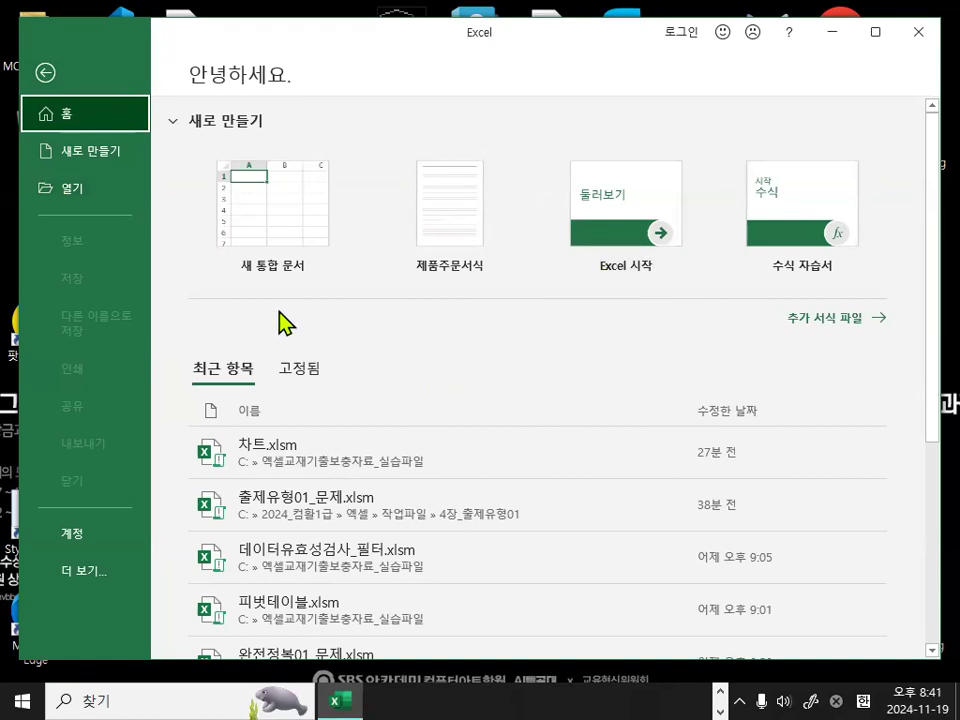
pyautogui.click(84, 192)
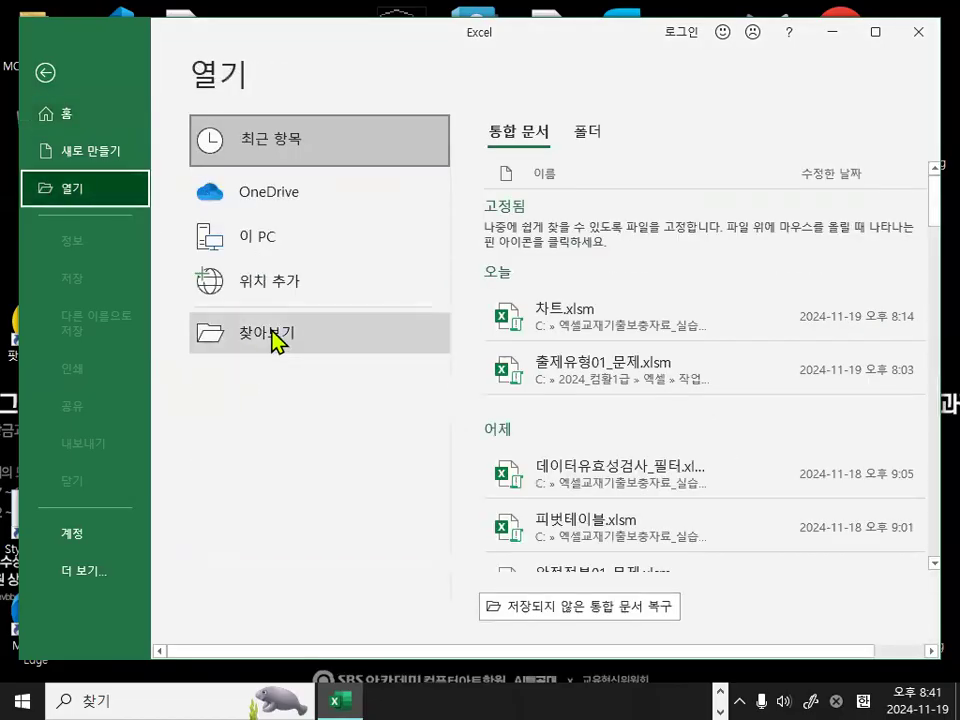
pyautogui.click(276, 341)
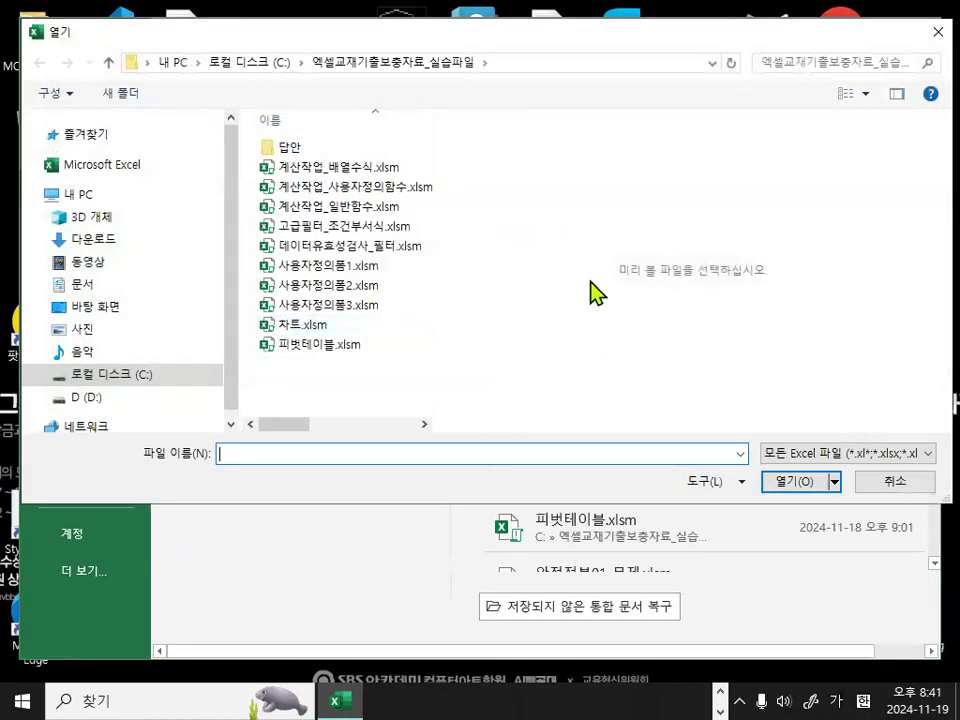
pyautogui.click(97, 378)
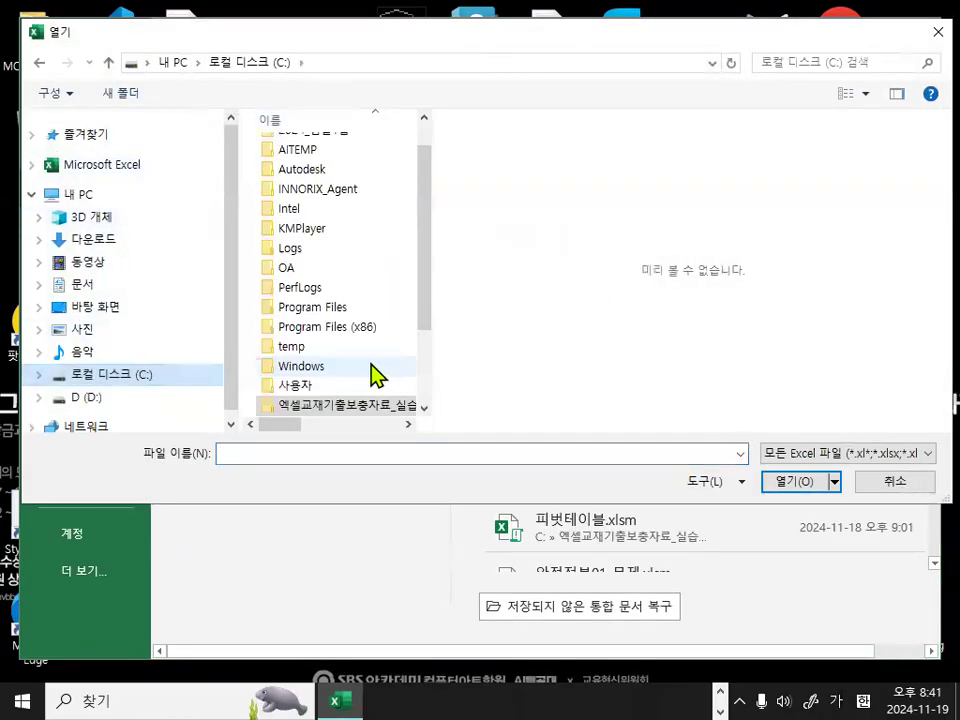
pyautogui.moveTo(422, 315); pyautogui.dragTo(426, 199)
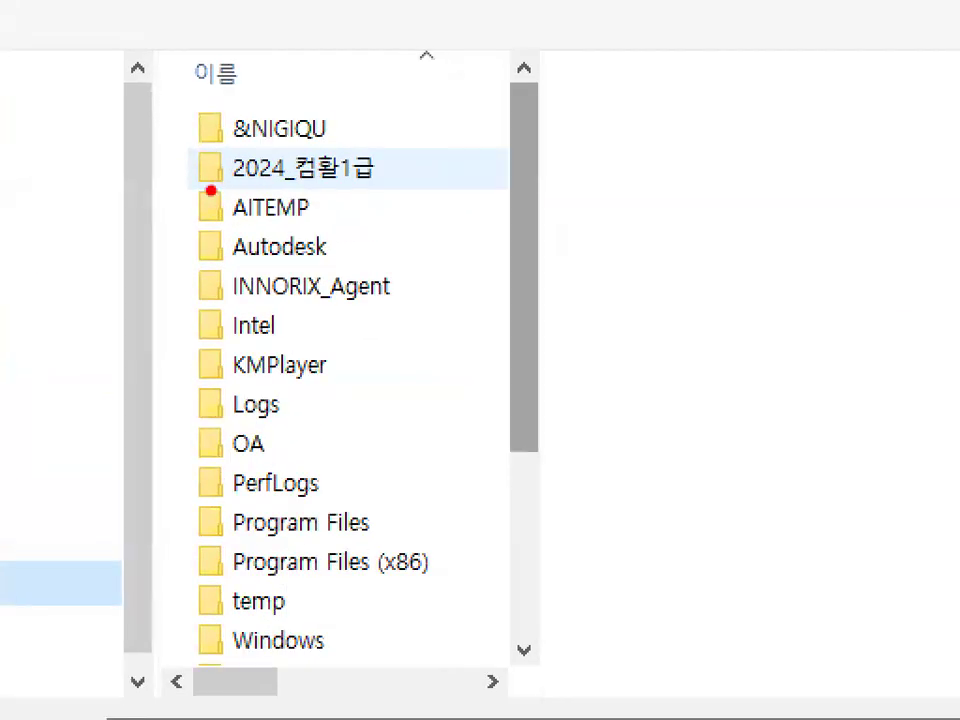
pyautogui.moveTo(211, 190); pyautogui.dragTo(420, 194)
pyautogui.press('Escape')
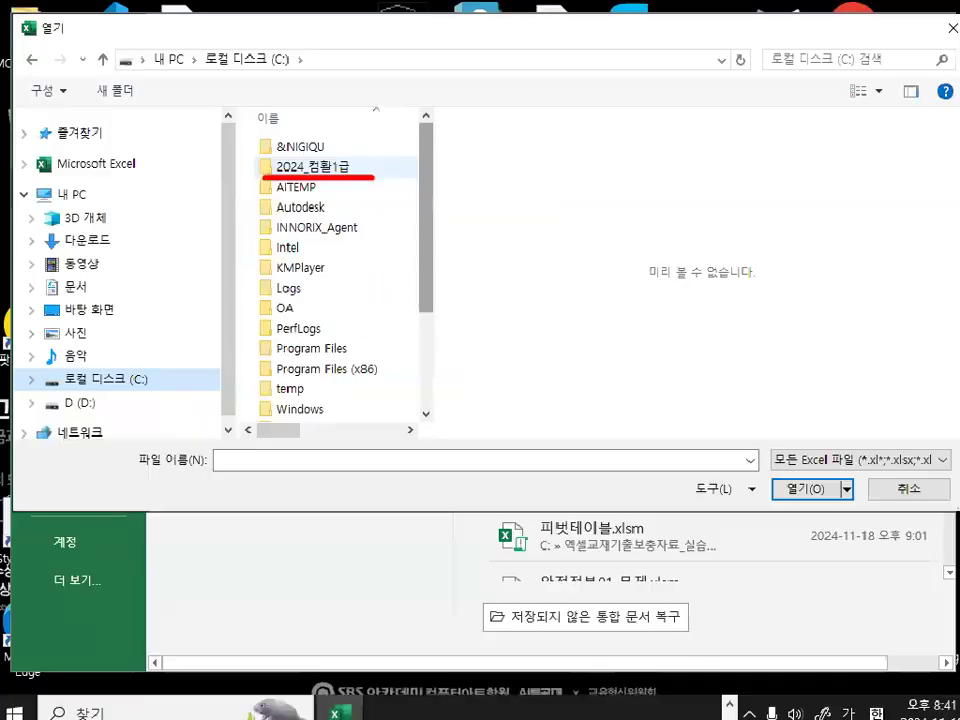
pyautogui.click(324, 170)
pyautogui.doubleClick(324, 172)
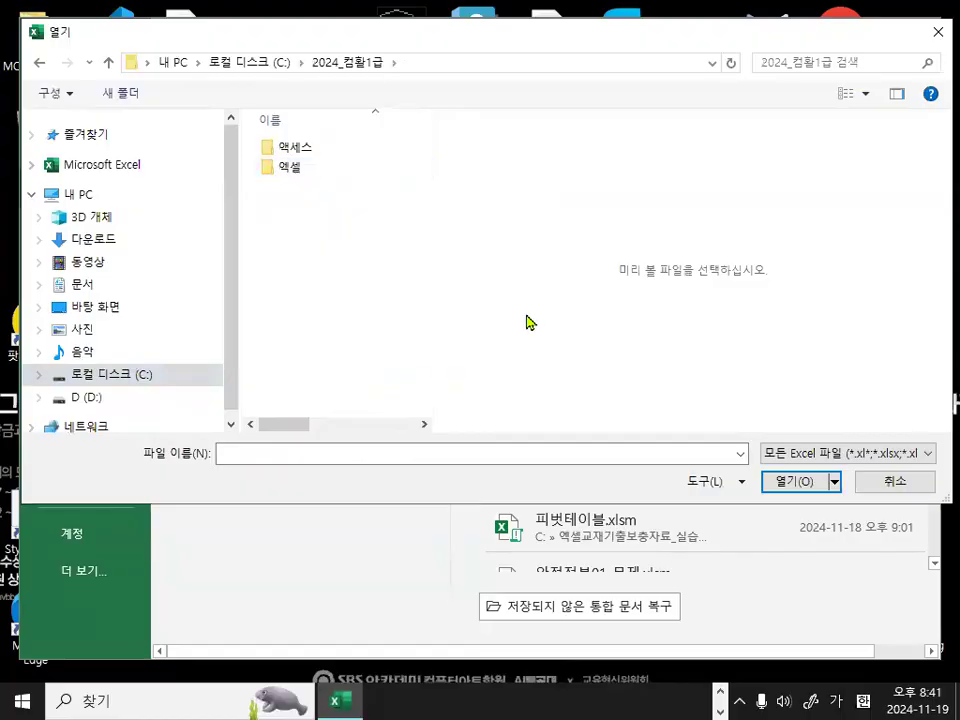
# Open 출제유형02-1_문제.xlsm from the 엑셀 > 작업파일 > 4장_출제유형02 folder and select cell I9
pyautogui.doubleClick(296, 180)
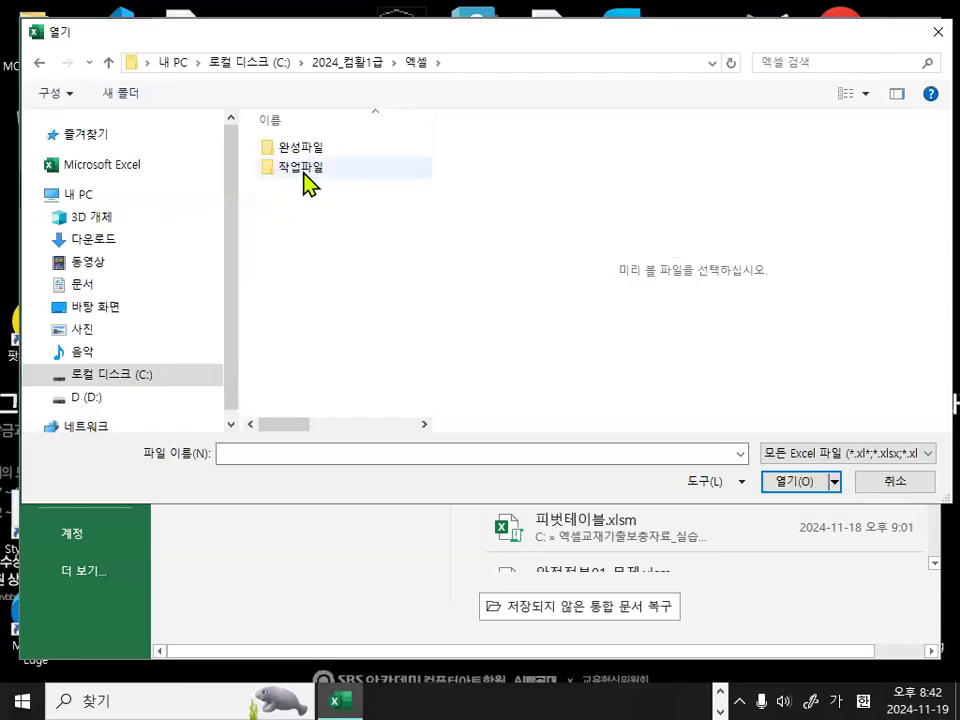
pyautogui.doubleClick(305, 180)
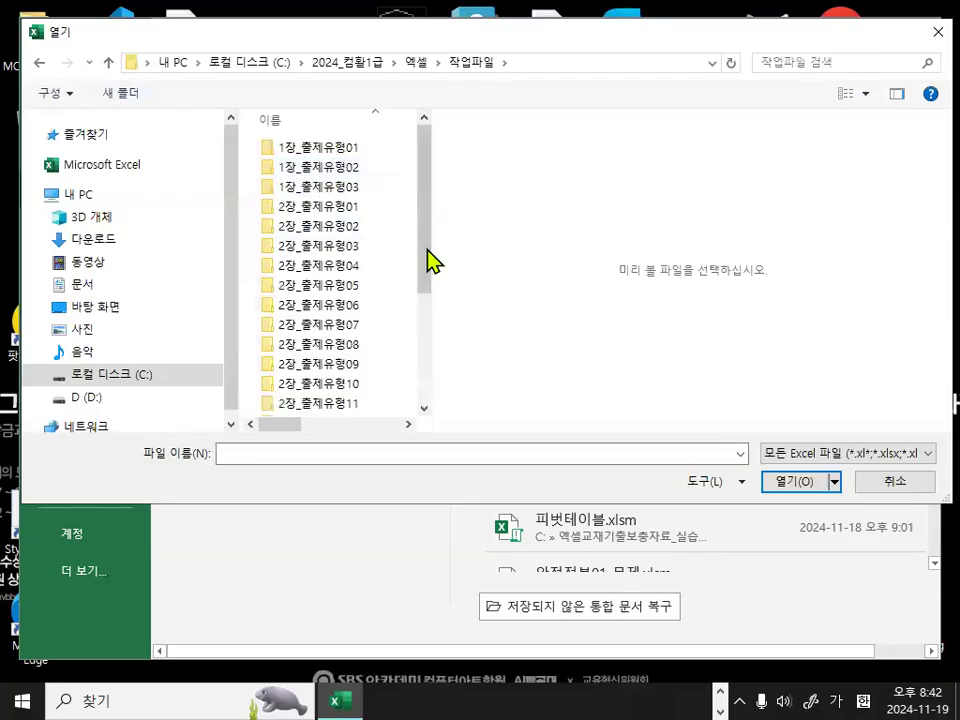
pyautogui.scroll(-3, 428, 300)
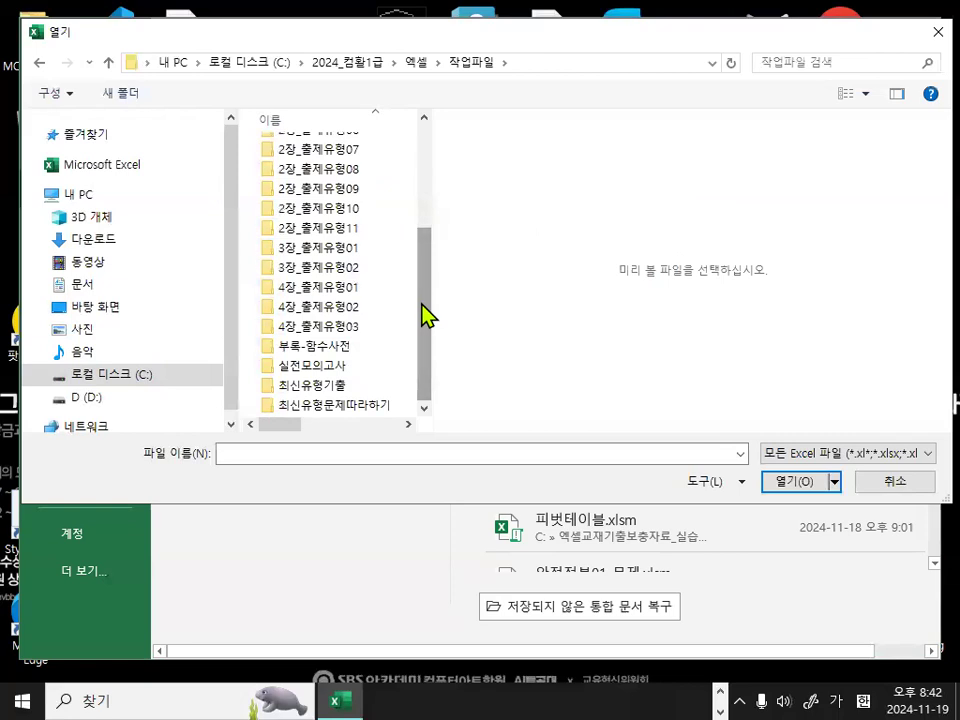
pyautogui.doubleClick(313, 307)
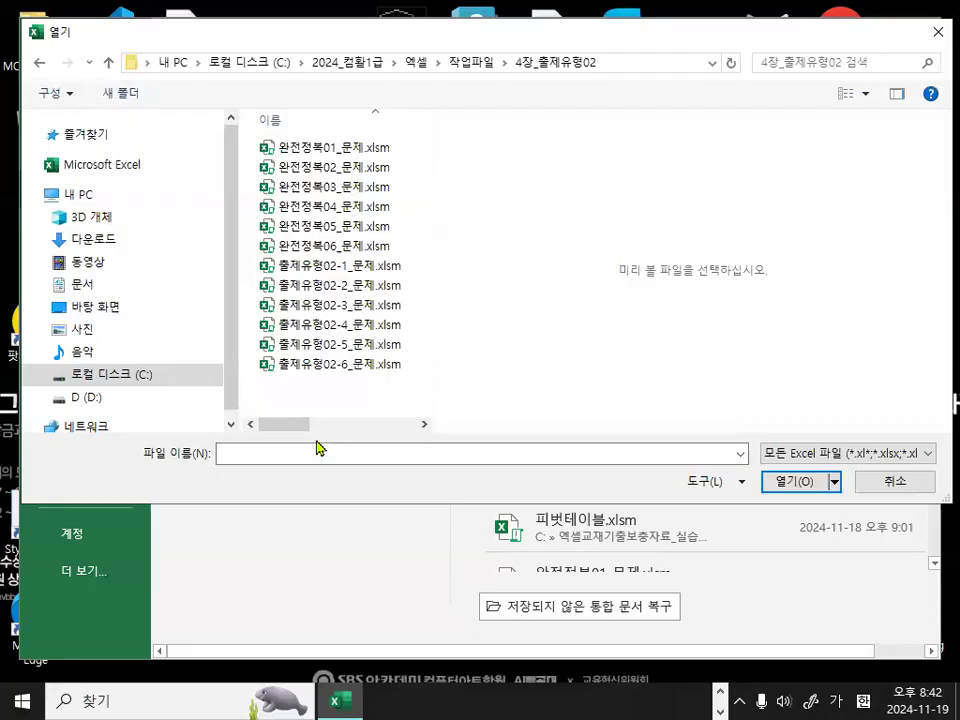
pyautogui.doubleClick(358, 266)
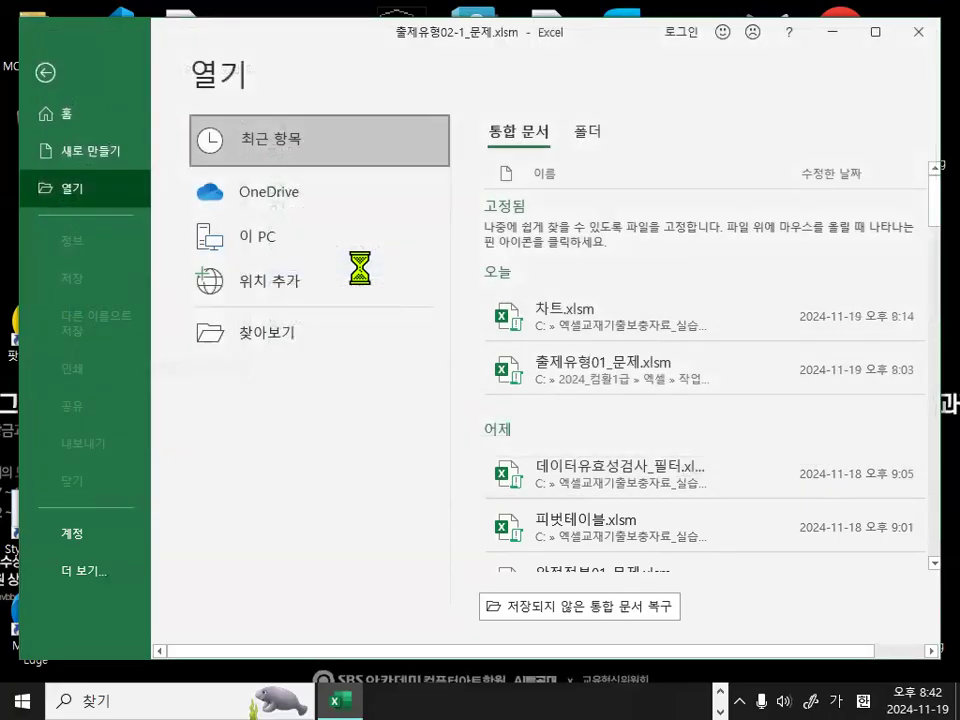
pyautogui.click(681, 414)
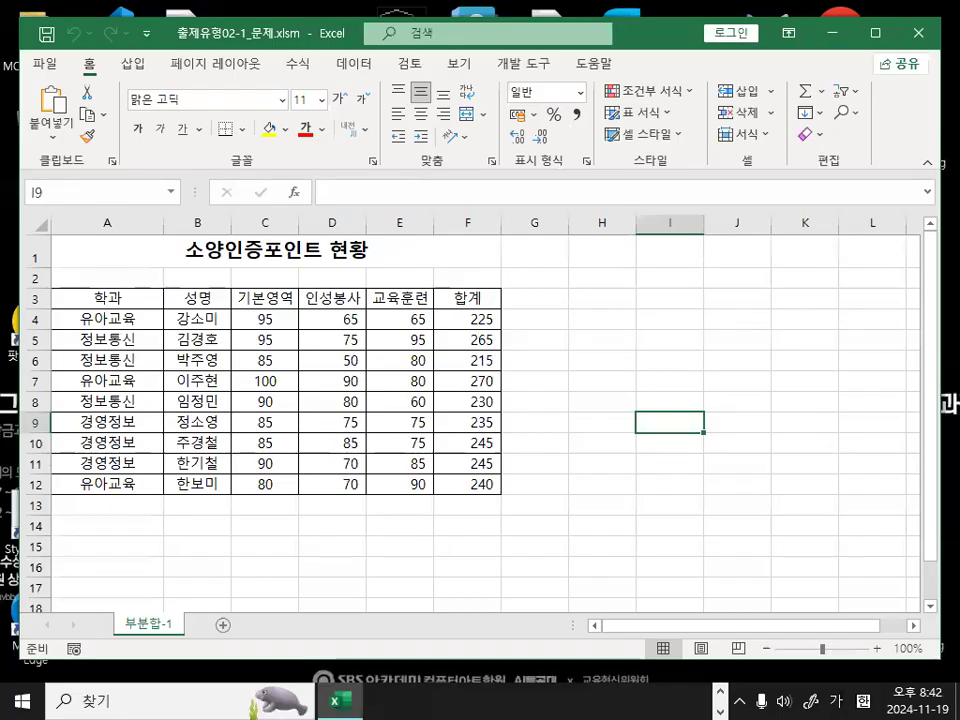
# Switch to the class notes in Notepad (메모장), narrow their window and move it fully into view
pyautogui.hotkey('alt', 'Tab')
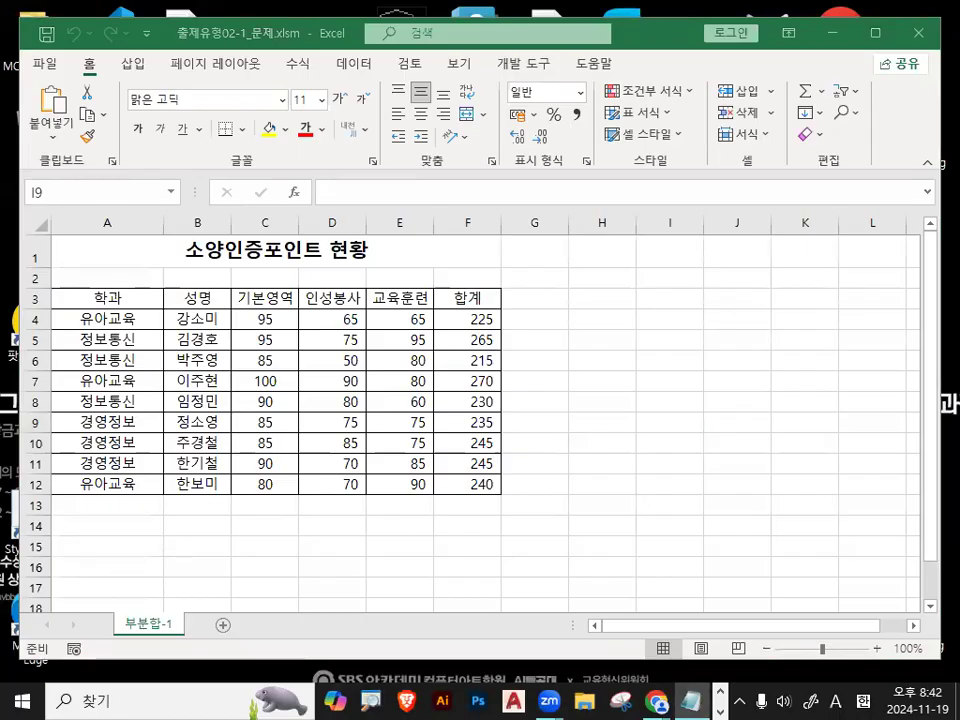
pyautogui.hotkey('alt', 'Tab')
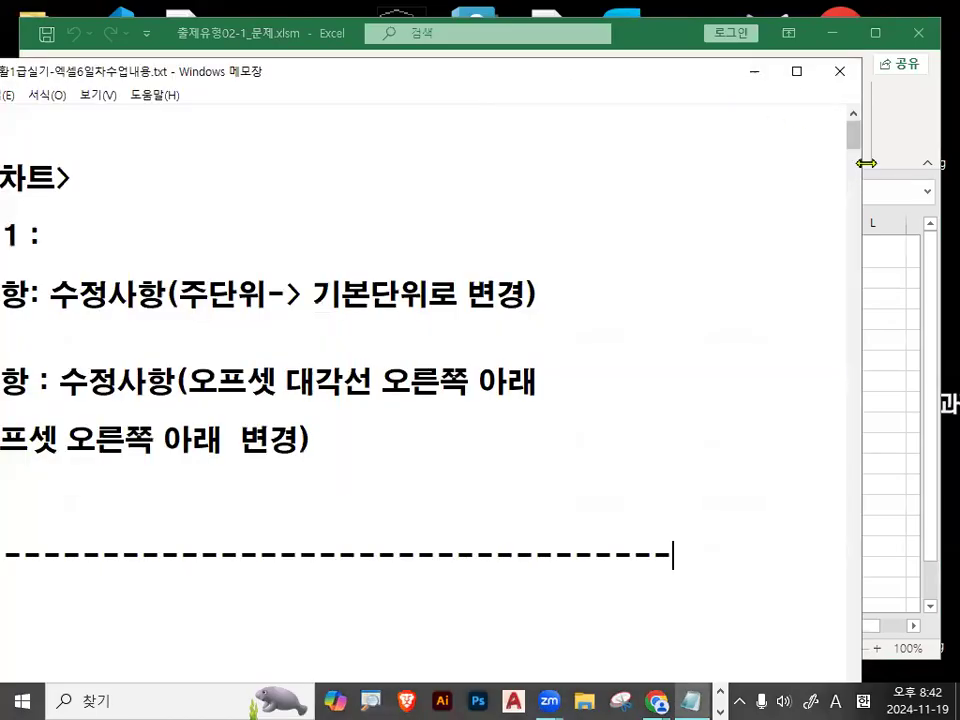
pyautogui.moveTo(866, 162); pyautogui.dragTo(697, 162)
pyautogui.moveTo(390, 81); pyautogui.dragTo(523, 32)
# Examine the definition of the macro function in the notes section "02. 매크로 - 128 페이지", phrase by phrase
pyautogui.scroll(-1, 400, 241)
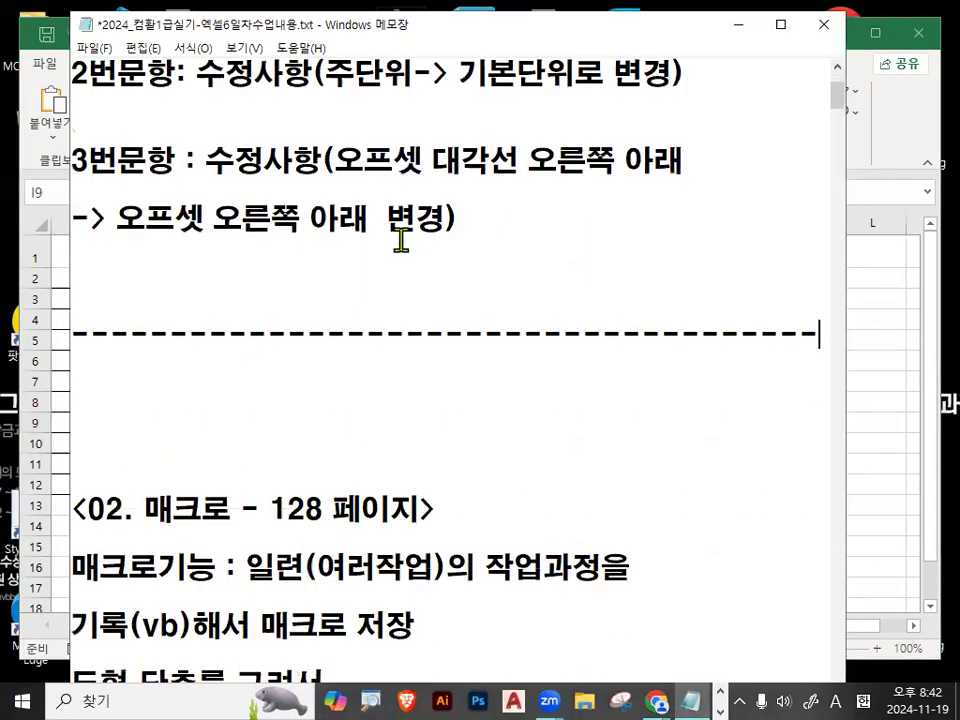
pyautogui.scroll(-2, 400, 241)
pyautogui.scroll(-1, 224, 150)
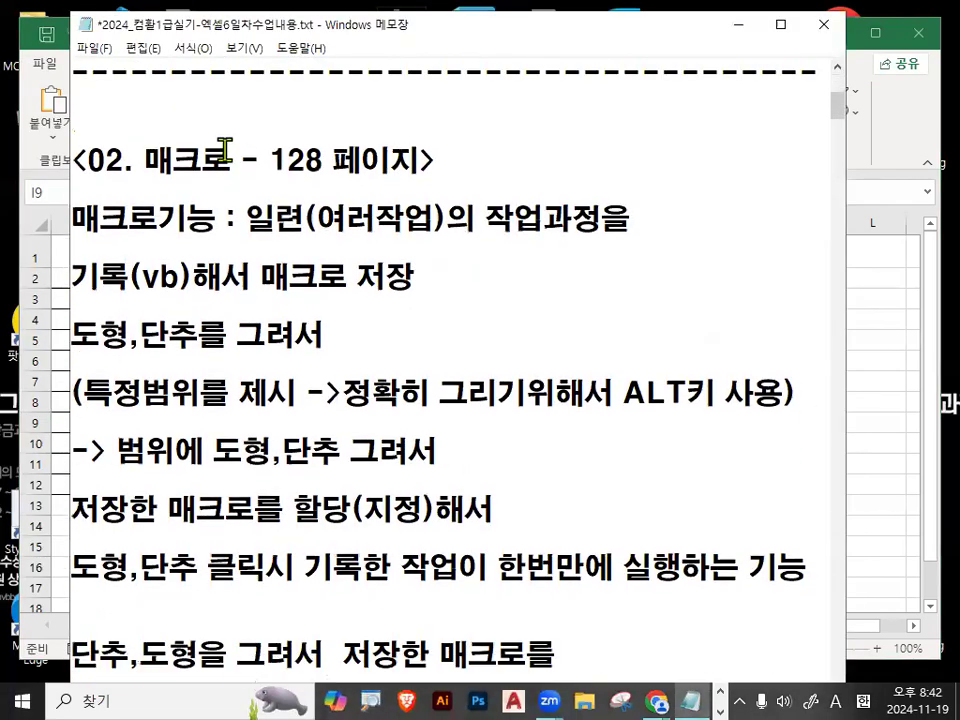
pyautogui.moveTo(72, 218); pyautogui.dragTo(638, 216)
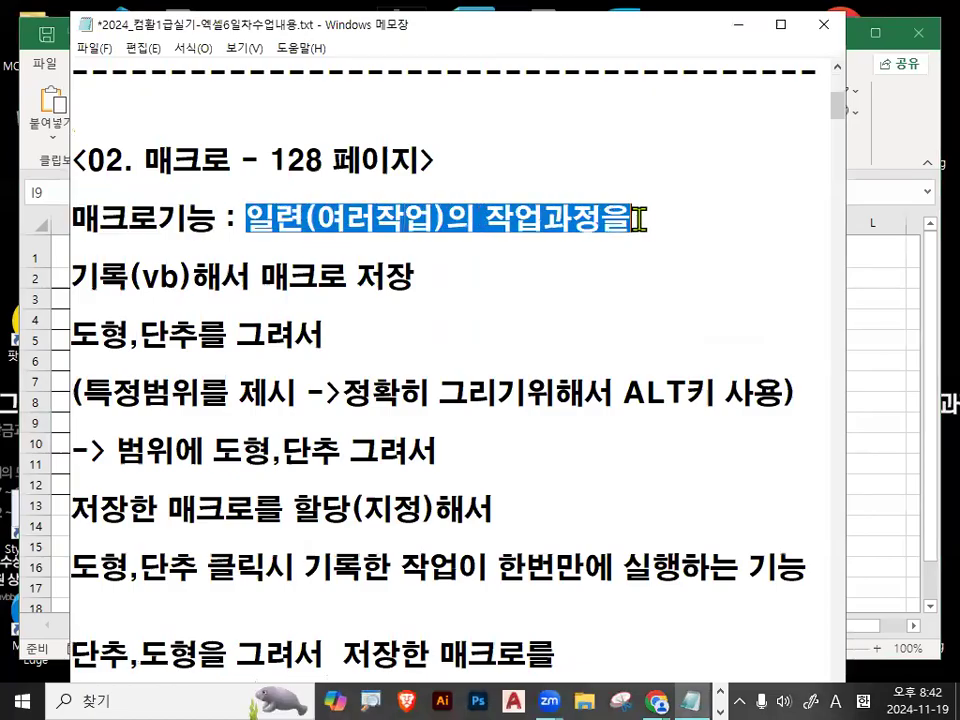
pyautogui.click(74, 278)
pyautogui.moveTo(74, 278); pyautogui.dragTo(180, 278)
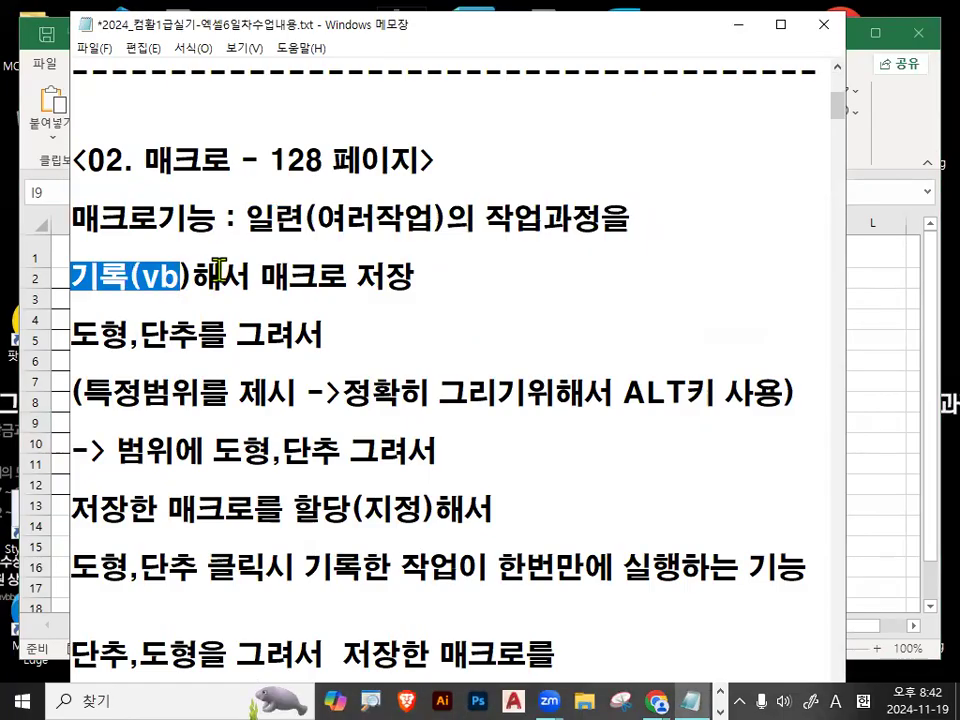
pyautogui.moveTo(270, 280); pyautogui.dragTo(409, 282)
pyautogui.click(429, 276)
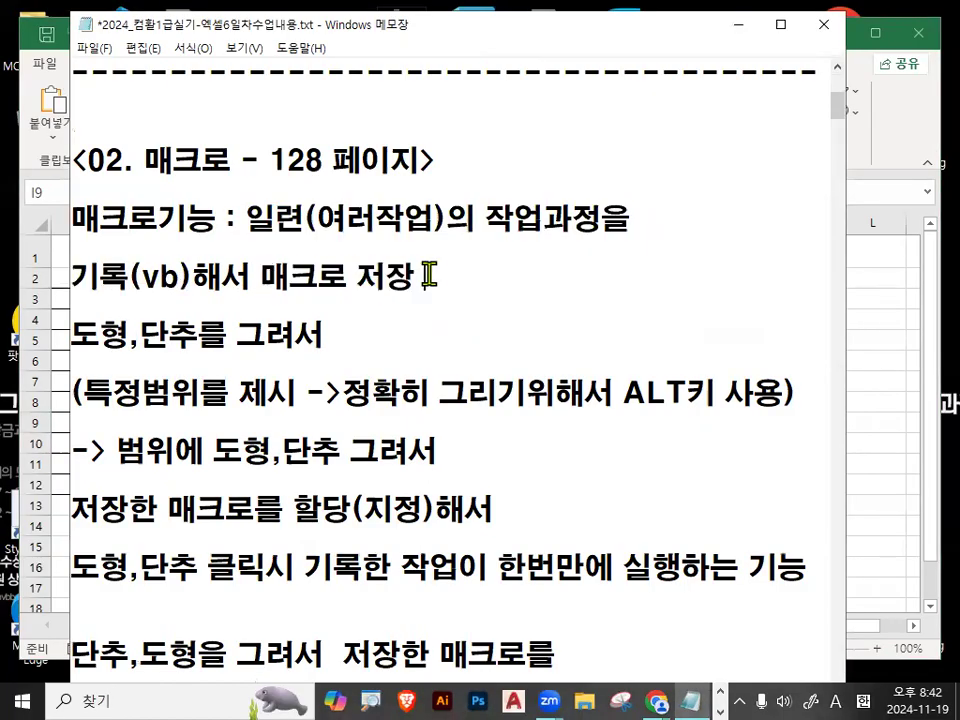
pyautogui.moveTo(72, 336); pyautogui.dragTo(300, 334)
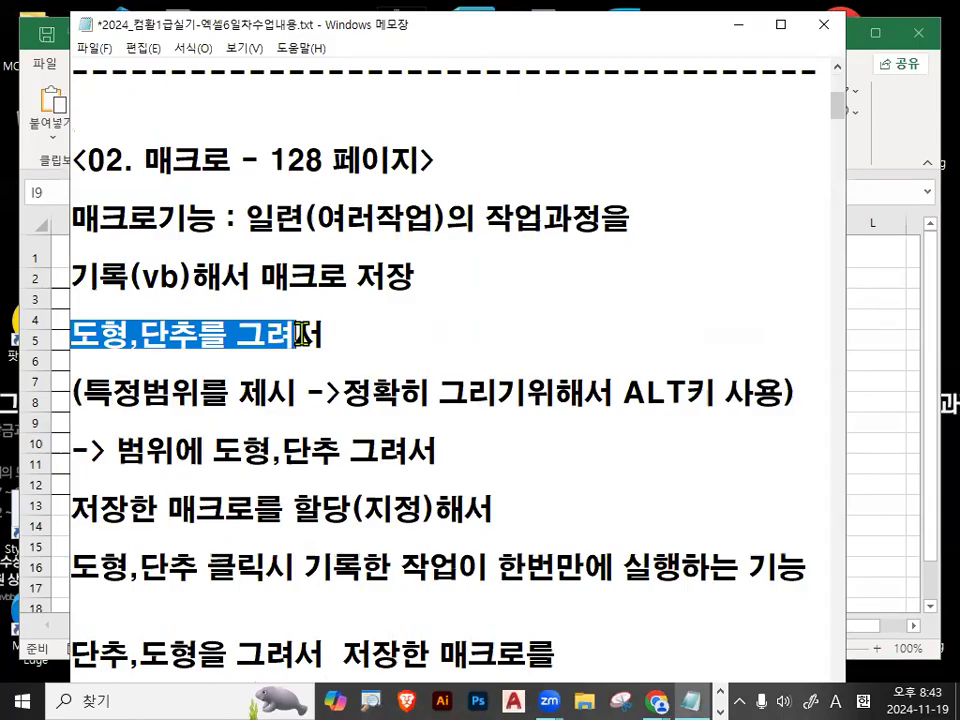
# Extend the notes line "도형,단추를 그려서" with the text "매크로 지정(할당)후 한번만에"
pyautogui.click(434, 352)
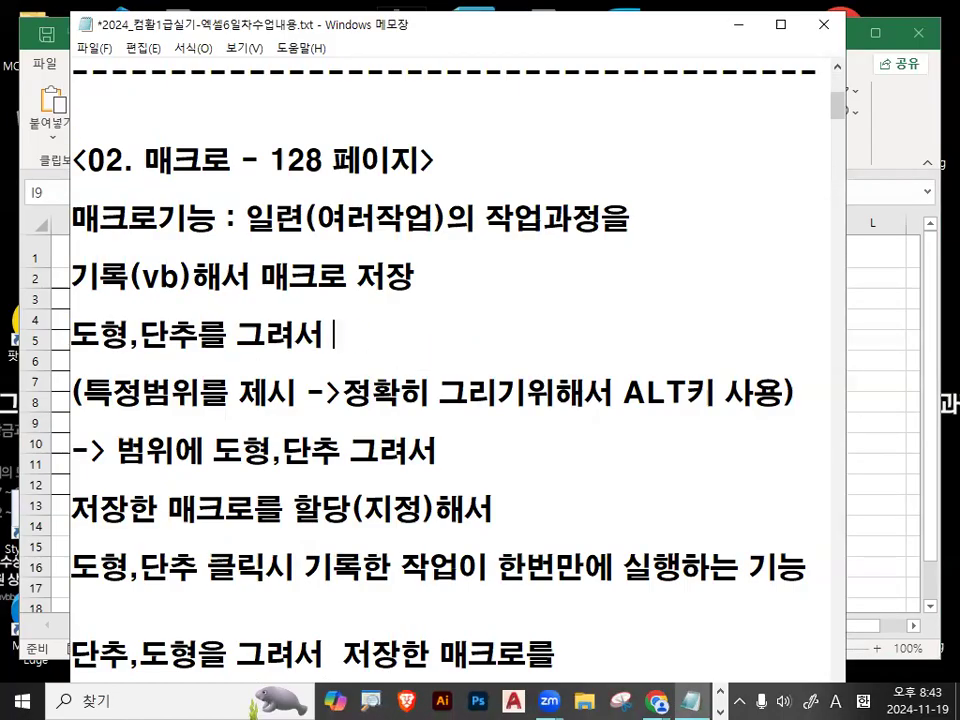
pyautogui.write('aozm')
pyautogui.press('BackSpace')
pyautogui.press('BackSpace')
pyautogui.press('BackSpace')
pyautogui.press('BackSpace')
pyautogui.press('Hangul')
pyautogui.write('매크')
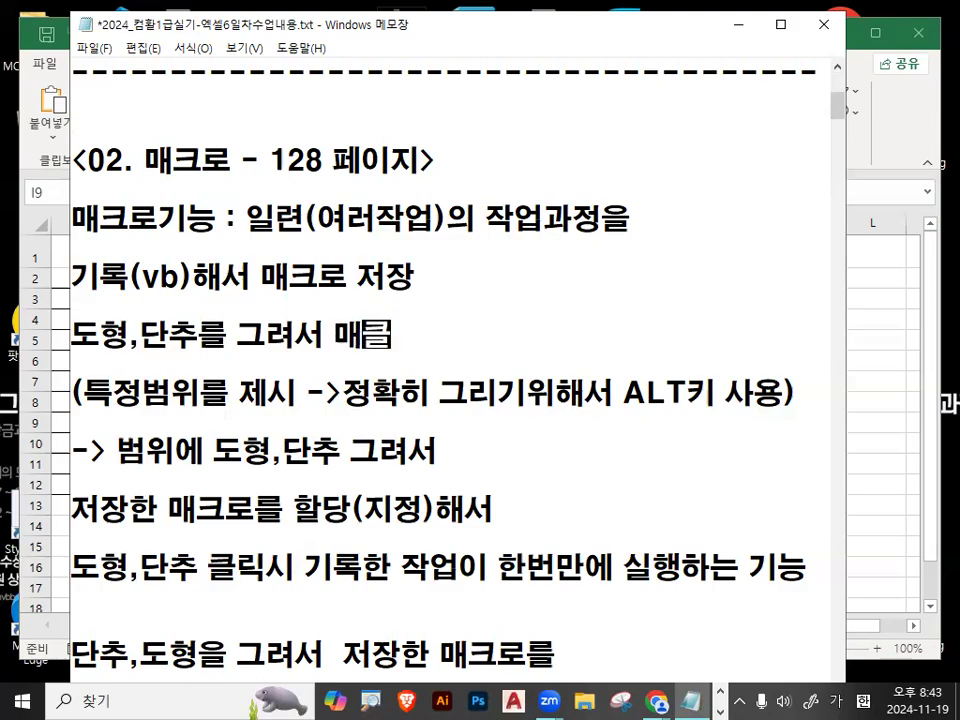
pyautogui.write('로 지정(할당)후 ')
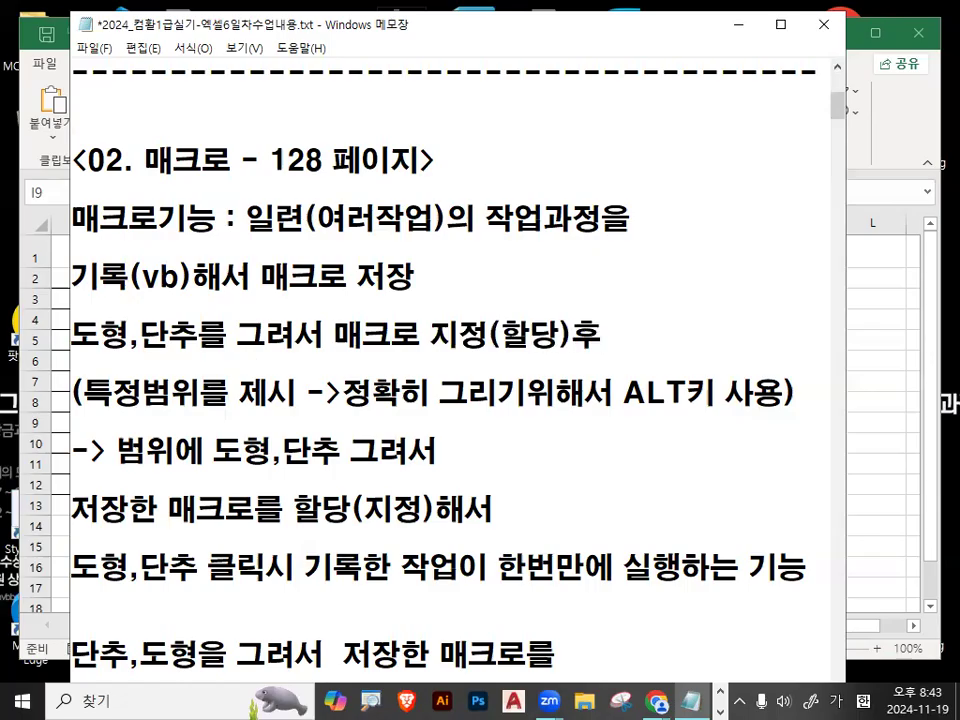
pyautogui.write('한번')
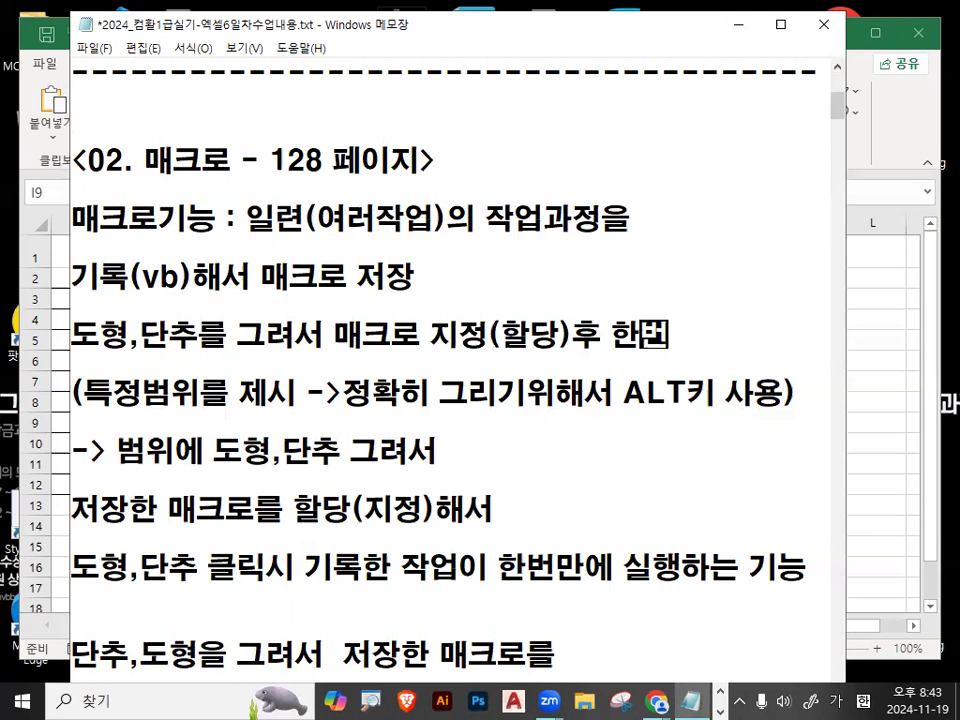
pyautogui.write('만에')
# Complete the macro definition with a new line reading "실행하는 기능", followed by blank lines
pyautogui.press('Return')
pyautogui.write('싱')
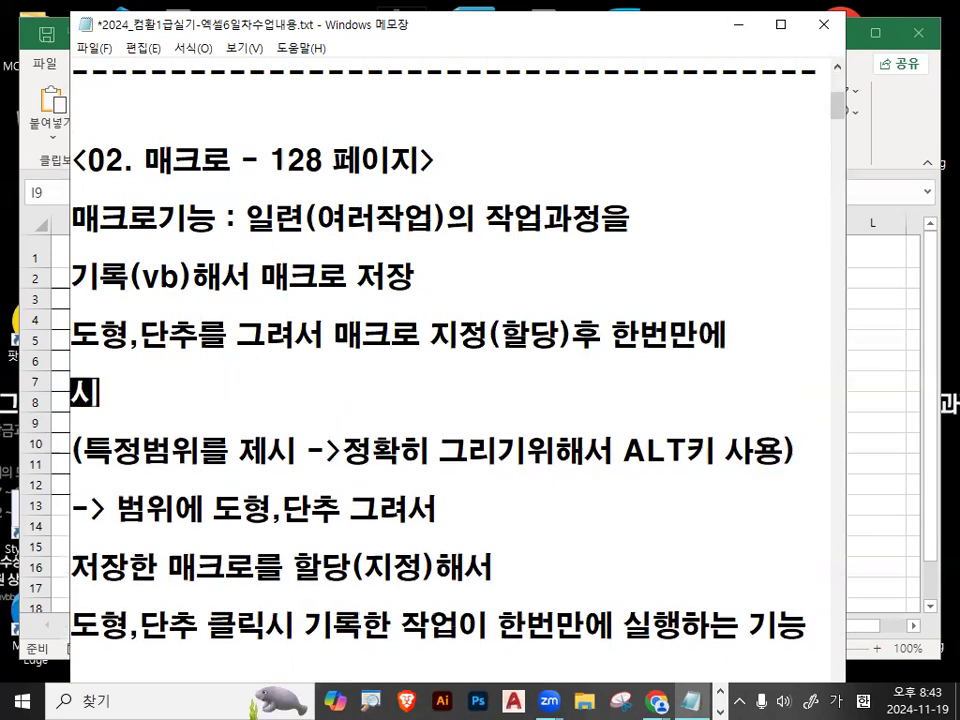
pyautogui.write('행하는 기능')
pyautogui.press('Return')
pyautogui.press('Return')
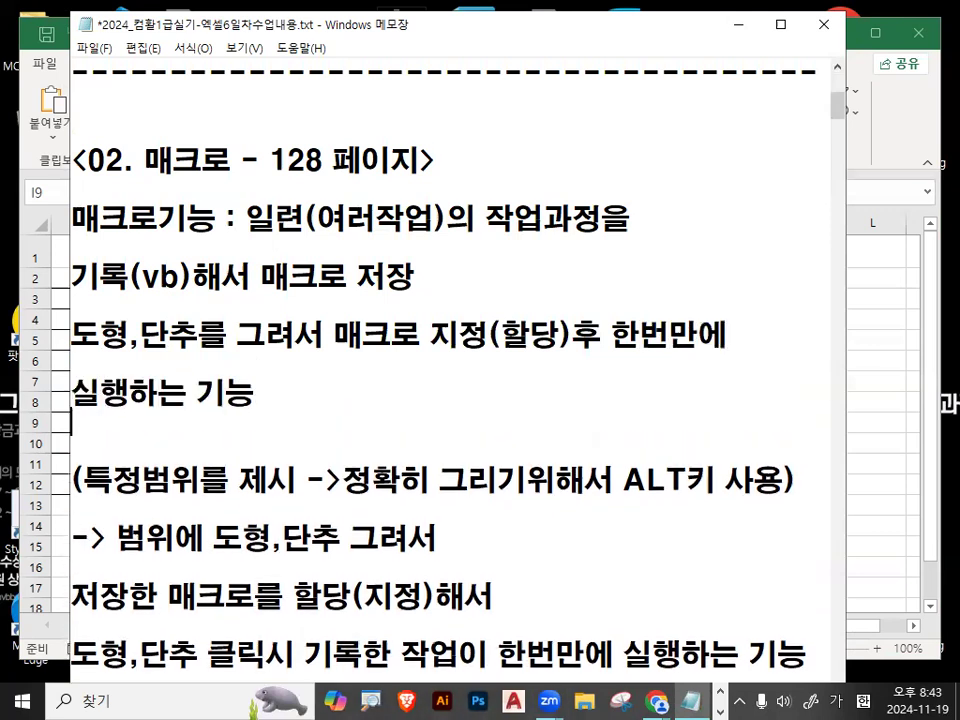
pyautogui.hotkey('ctrl', '2')
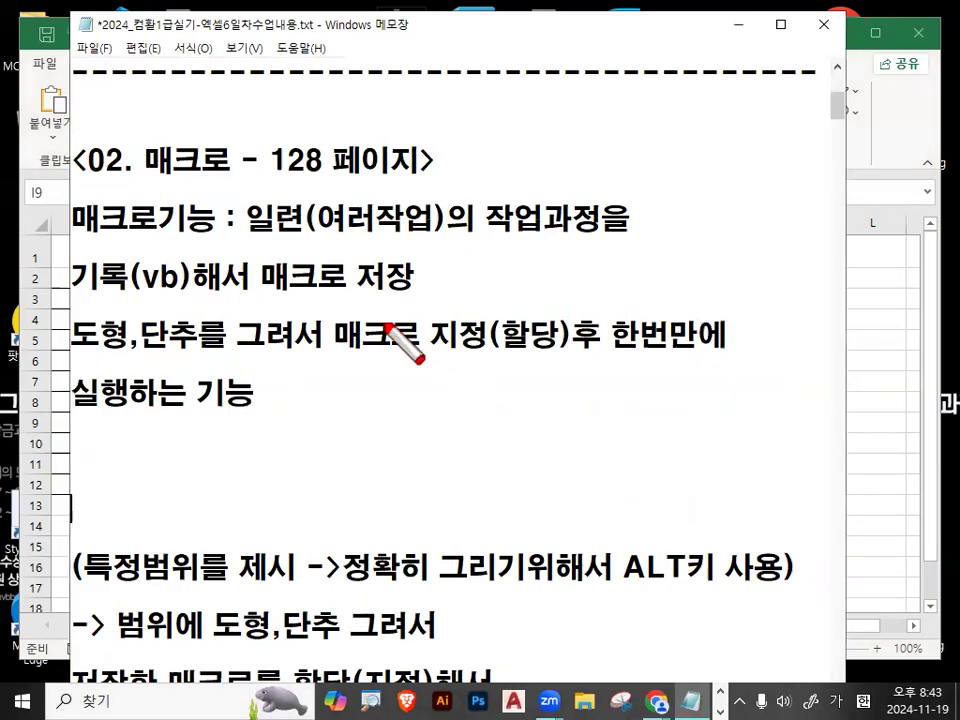
pyautogui.moveTo(264, 292); pyautogui.dragTo(372, 290)
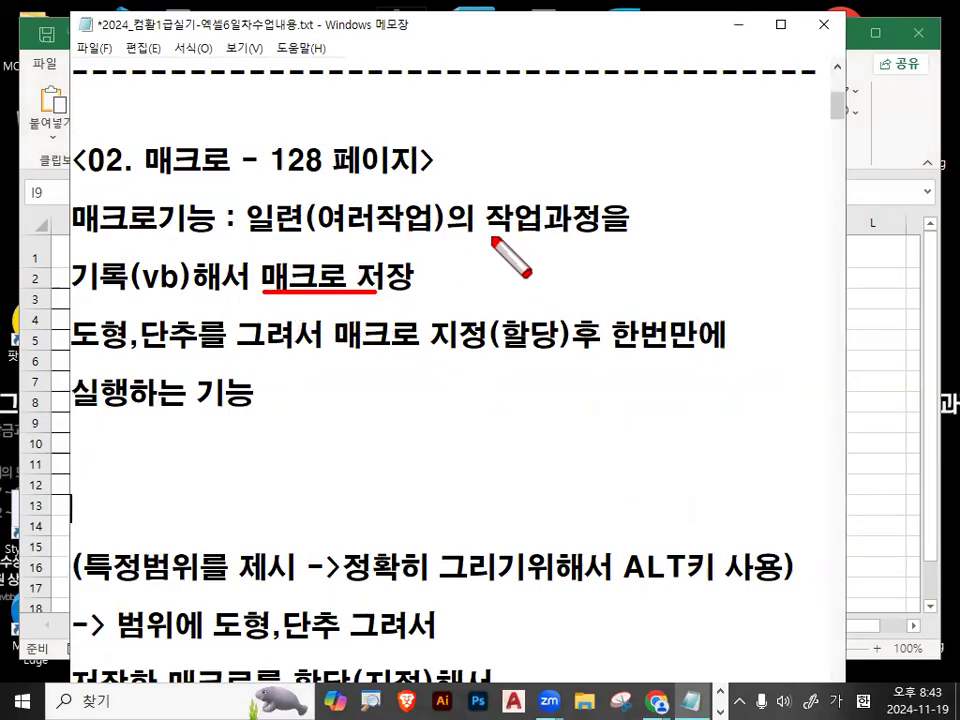
pyautogui.moveTo(487, 238)
pyautogui.mouseDown()
pyautogui.moveTo(590, 239)
pyautogui.moveTo(504, 253)
pyautogui.moveTo(521, 199)
pyautogui.moveTo(543, 240)
pyautogui.mouseUp()
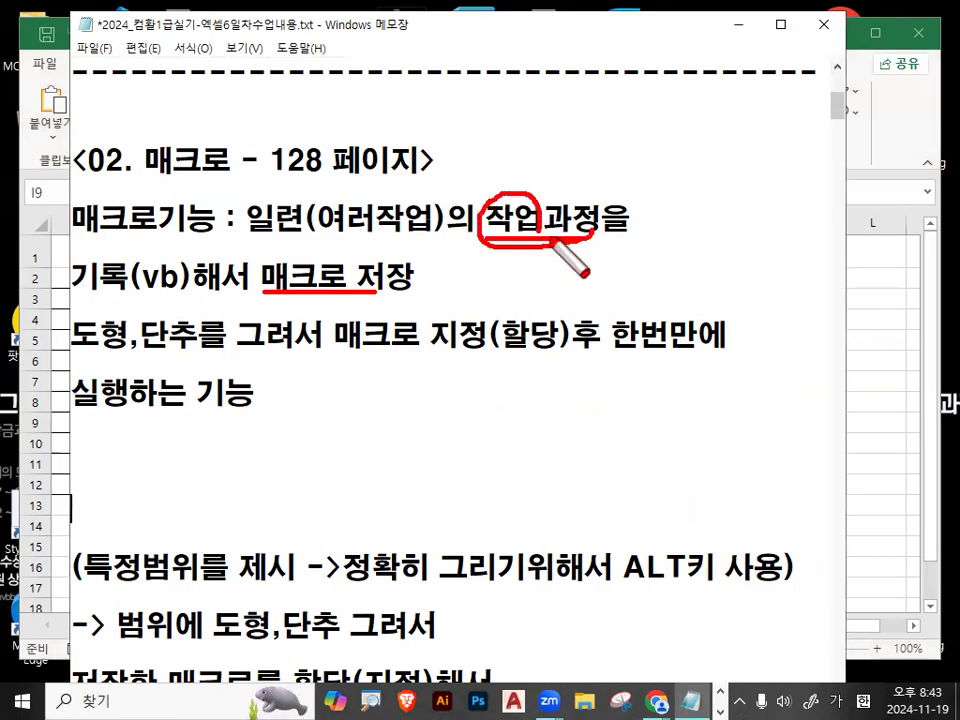
# Add the line "작업할 내용 먼저 숙지" below the macro definition in the notes and insert an extra blank line above it
pyautogui.press('Return')
pyautogui.press('Return')
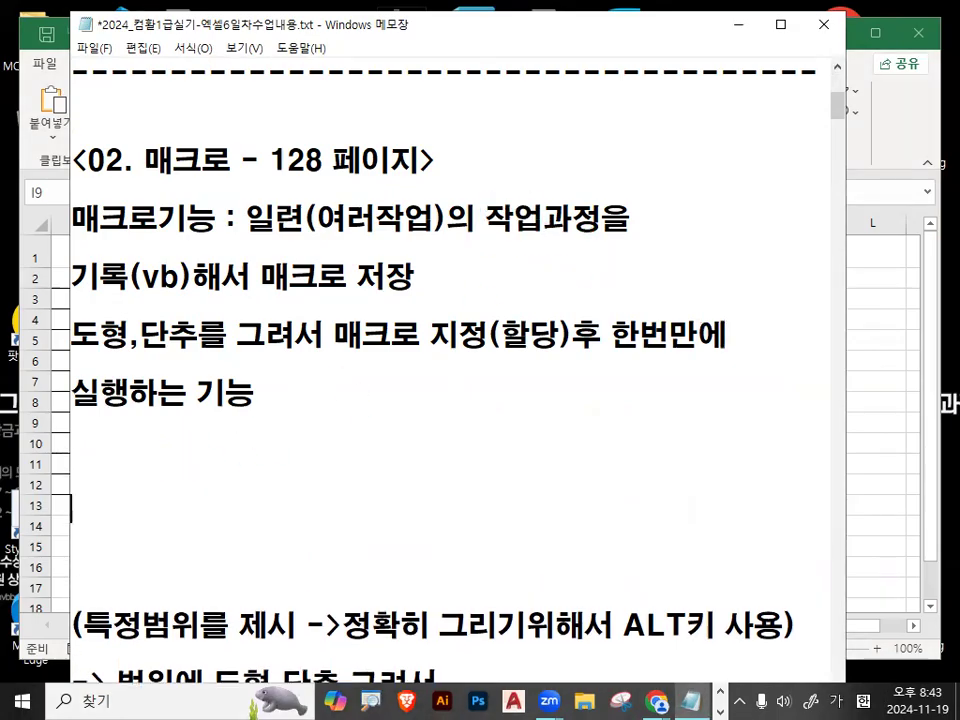
pyautogui.write('작업할 ')
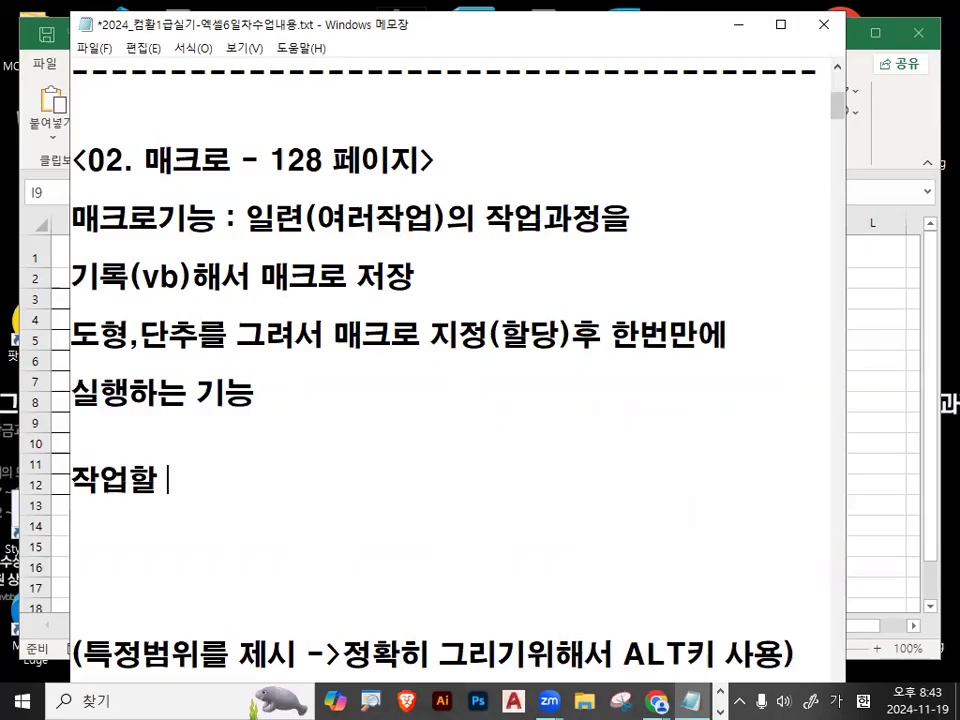
pyautogui.write('내용 먼저 숙ㅈ')
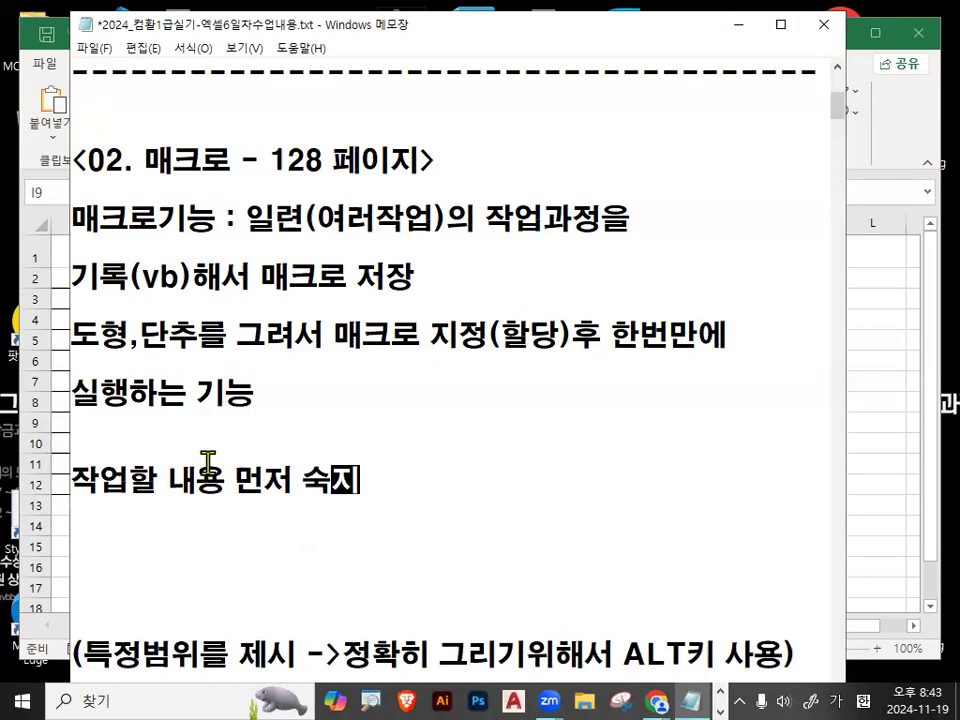
pyautogui.moveTo(144, 160); pyautogui.dragTo(233, 158)
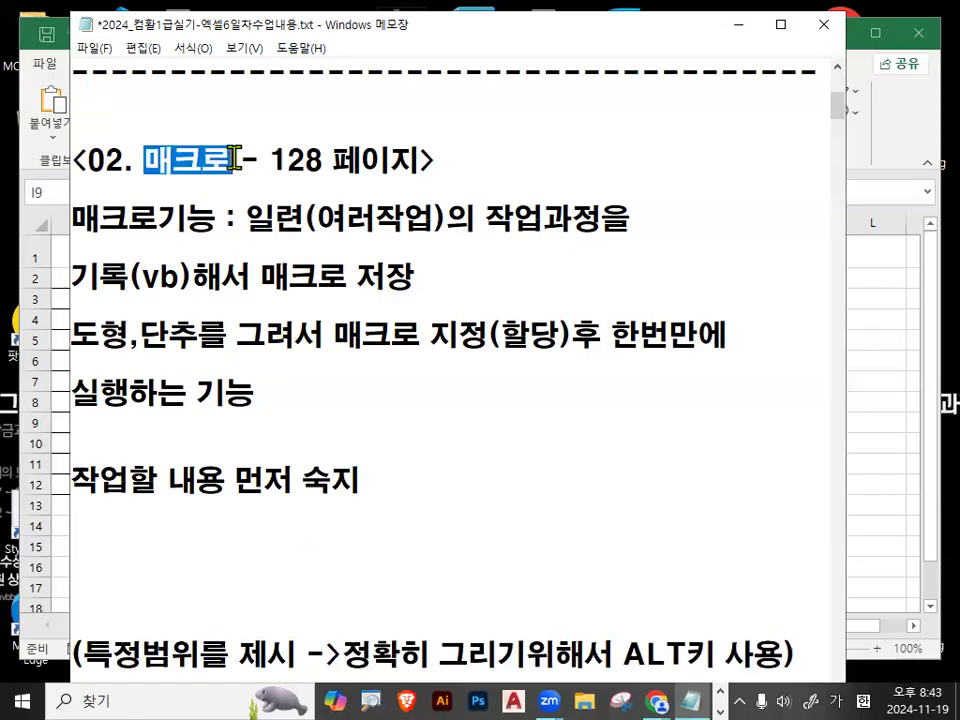
pyautogui.click(396, 476)
pyautogui.press('Return')
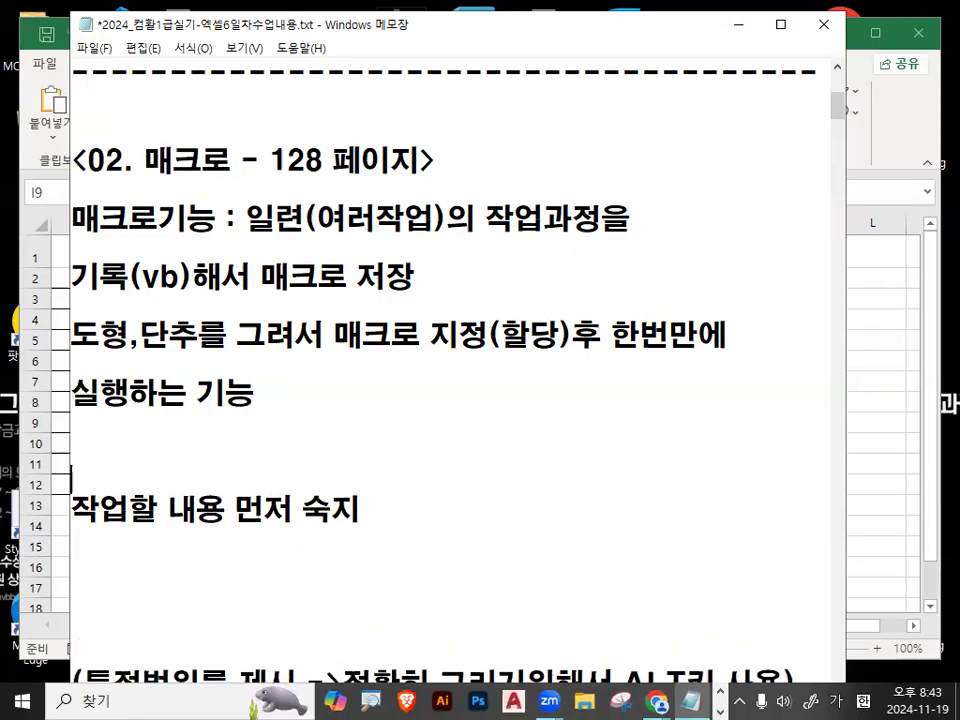
# Add the line "사용자지정형식기호 설정하는 문제" directly below "실행하는 기능" in the macro notes
pyautogui.write('사용자')
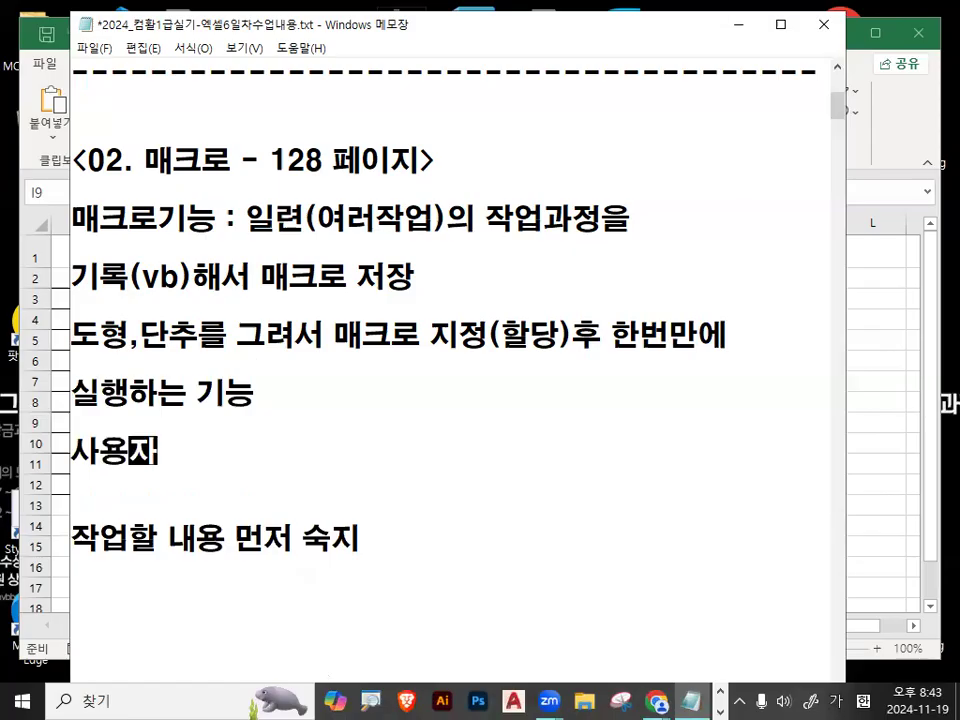
pyautogui.write('지정형식기호 설정하는 ')
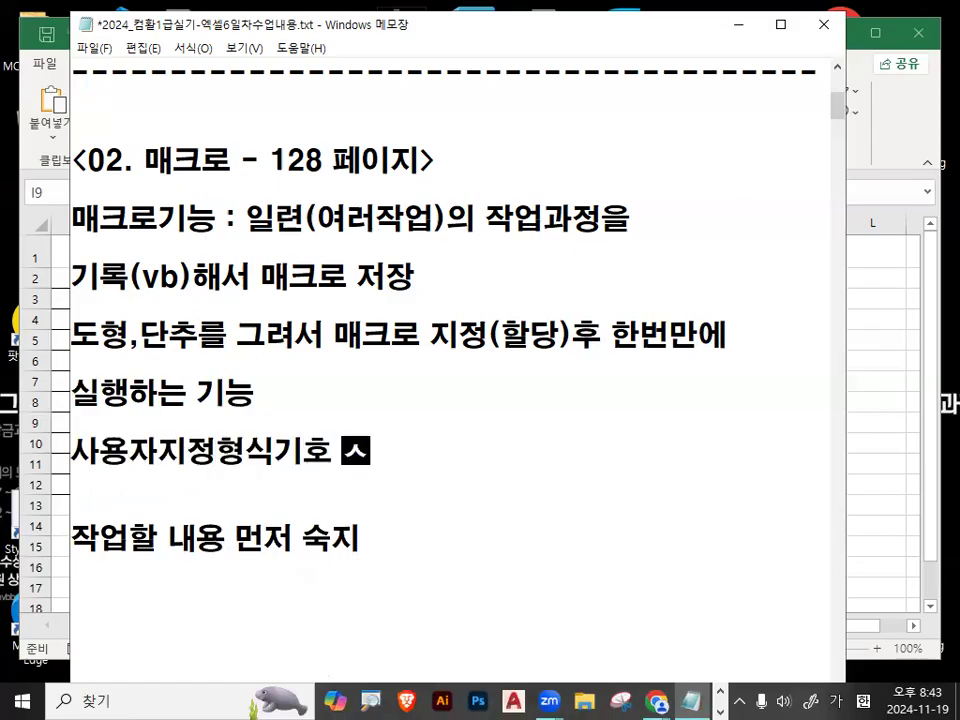
pyautogui.write('문제')
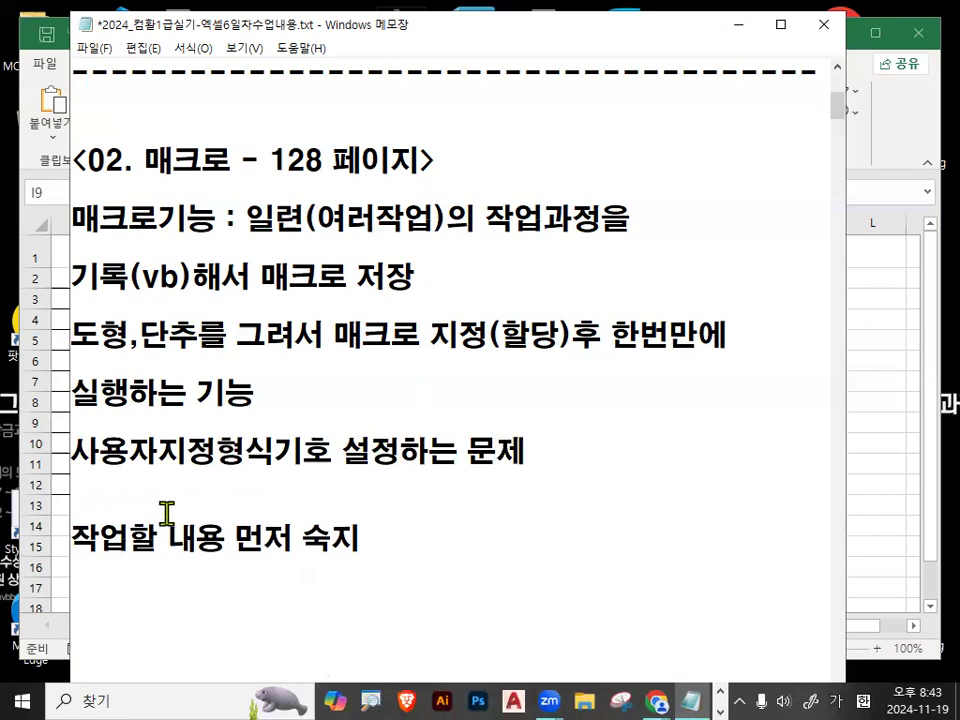
pyautogui.click(311, 484)
# Cross out the term "매크로기능" with the red screen pen and clear the drawing
pyautogui.moveTo(77, 218); pyautogui.dragTo(203, 219)
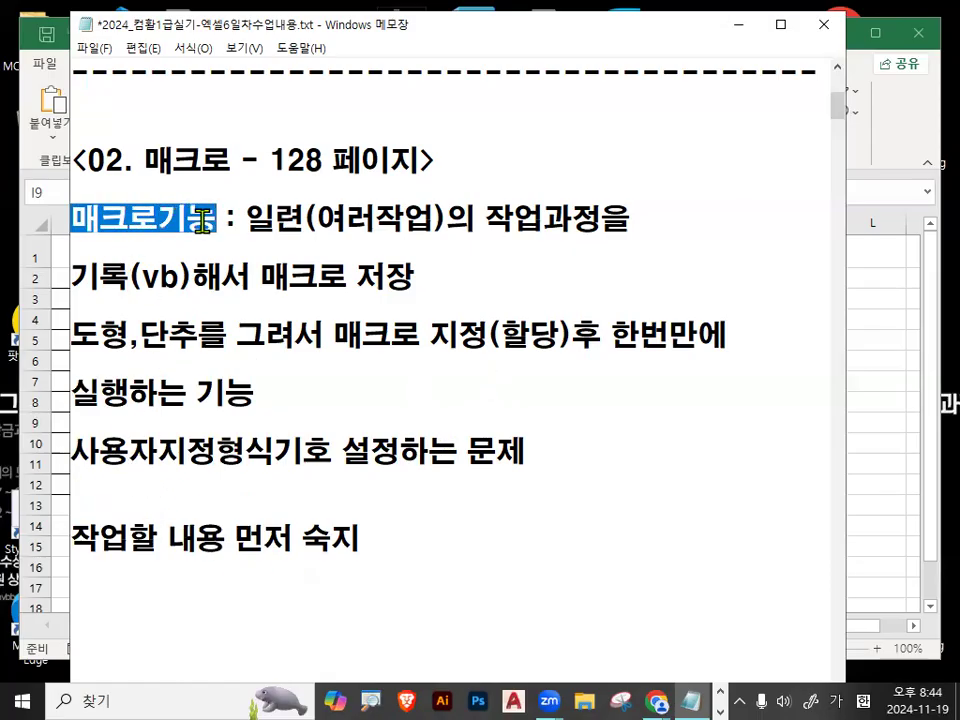
pyautogui.moveTo(205, 170); pyautogui.dragTo(139, 274)
pyautogui.moveTo(135, 185); pyautogui.dragTo(188, 262)
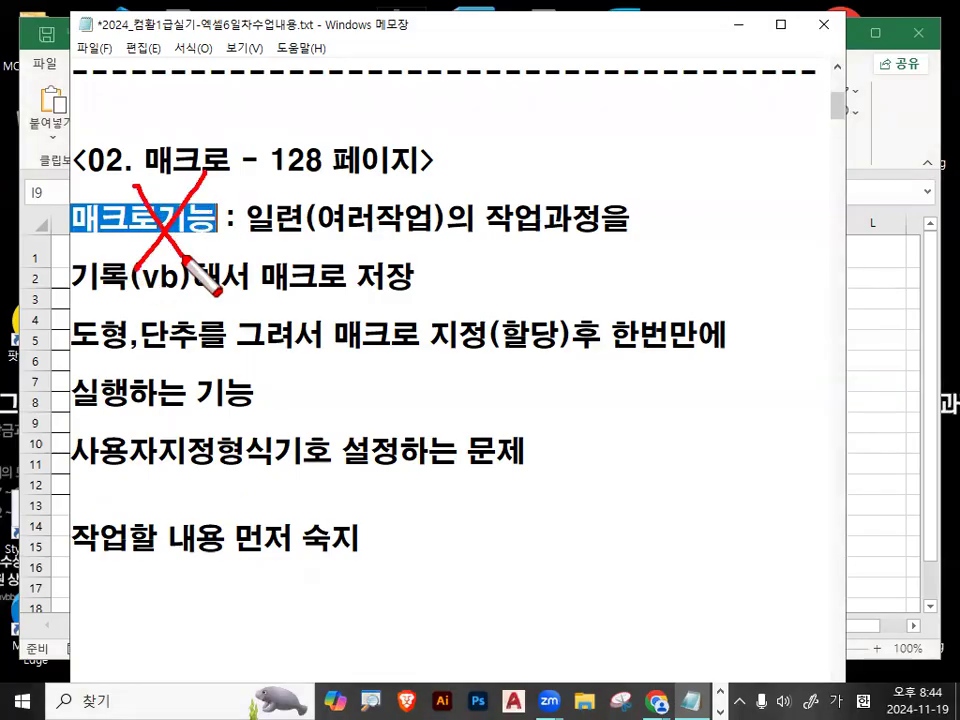
pyautogui.press('Escape')
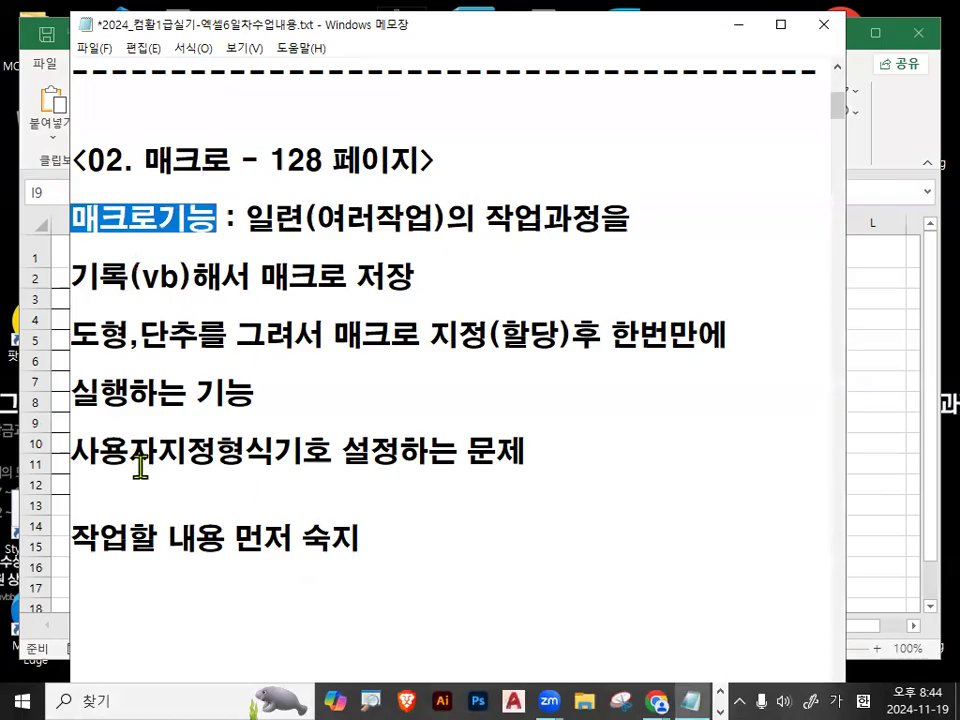
# Delete the lines "사용자지정형식기호 설정하는 문제" and "작업할 내용 먼저 숙지" along with surplus blank lines below the macro definition
pyautogui.moveTo(84, 458); pyautogui.dragTo(476, 549)
pyautogui.press('Delete')
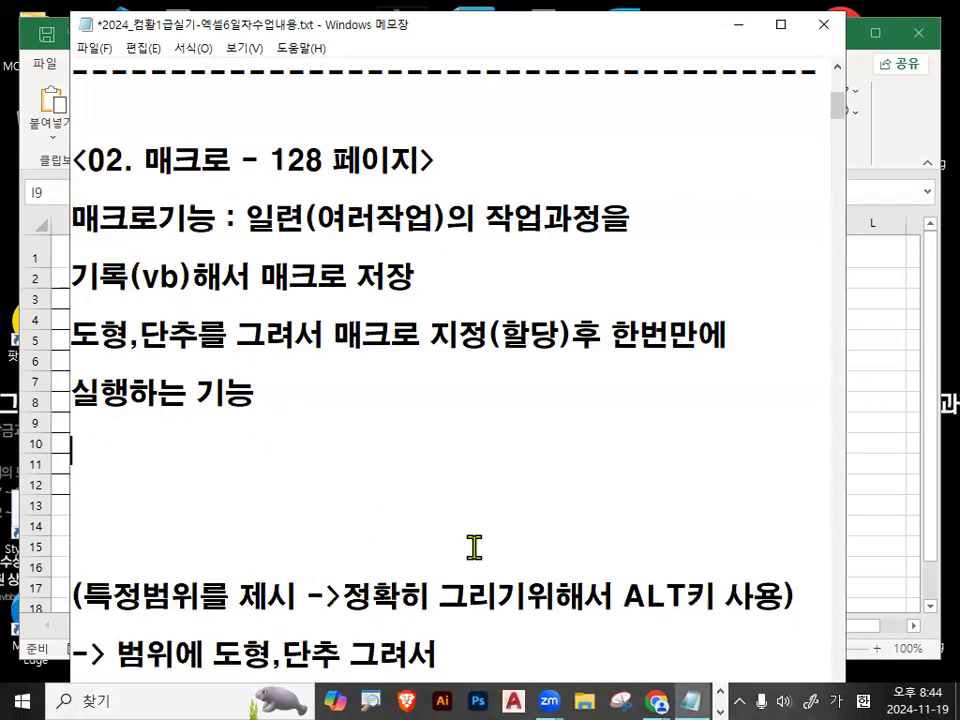
pyautogui.press('Delete')
pyautogui.press('Delete')
# Mark the heading "매크로 기록에 출제되는 작업내용들" and item 1) with red underlines and circles, including the 80% and 10% shares
pyautogui.scroll(-5, 562, 468)
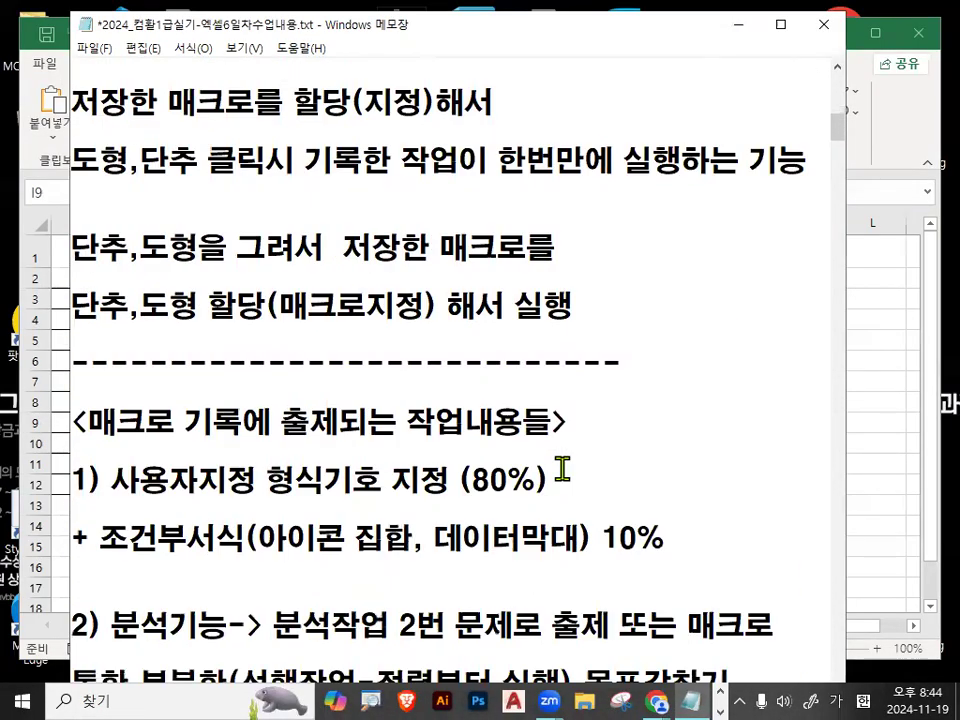
pyautogui.hotkey('ctrl', '2')
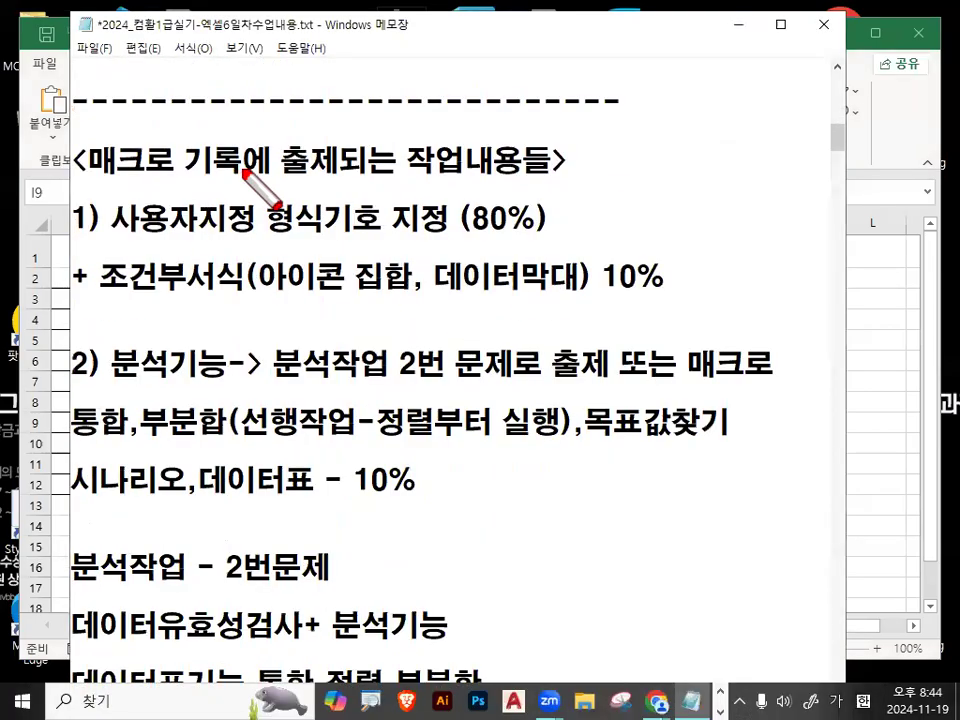
pyautogui.moveTo(92, 180); pyautogui.dragTo(226, 181)
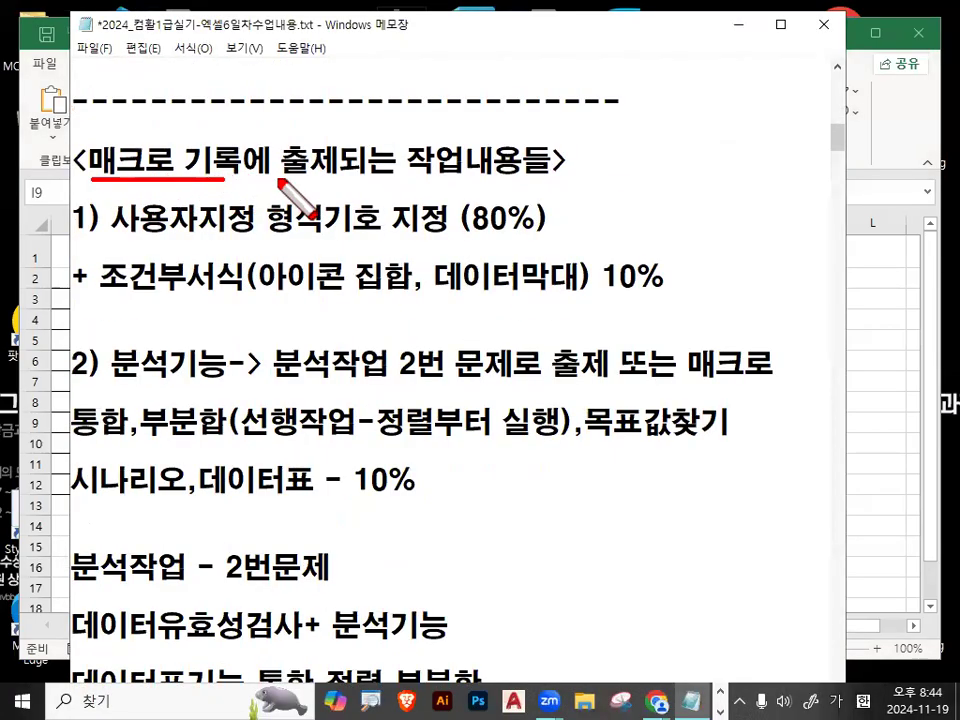
pyautogui.moveTo(495, 172)
pyautogui.mouseDown()
pyautogui.moveTo(408, 143)
pyautogui.moveTo(466, 168)
pyautogui.mouseUp()
pyautogui.moveTo(122, 235); pyautogui.dragTo(370, 237)
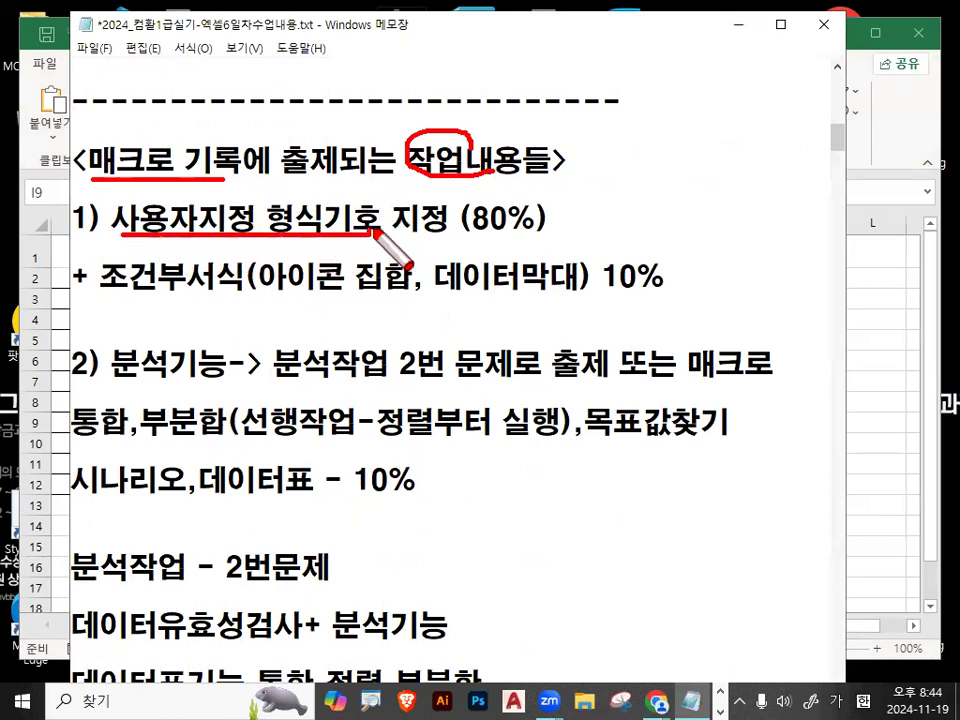
pyautogui.moveTo(496, 196); pyautogui.dragTo(513, 222)
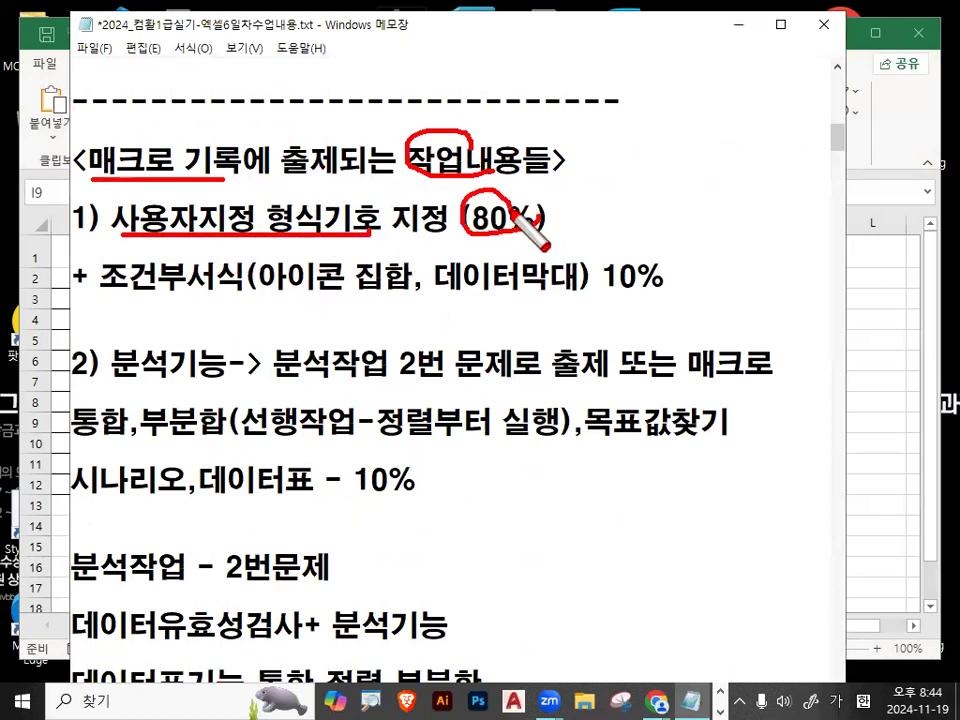
pyautogui.moveTo(98, 292); pyautogui.dragTo(557, 296)
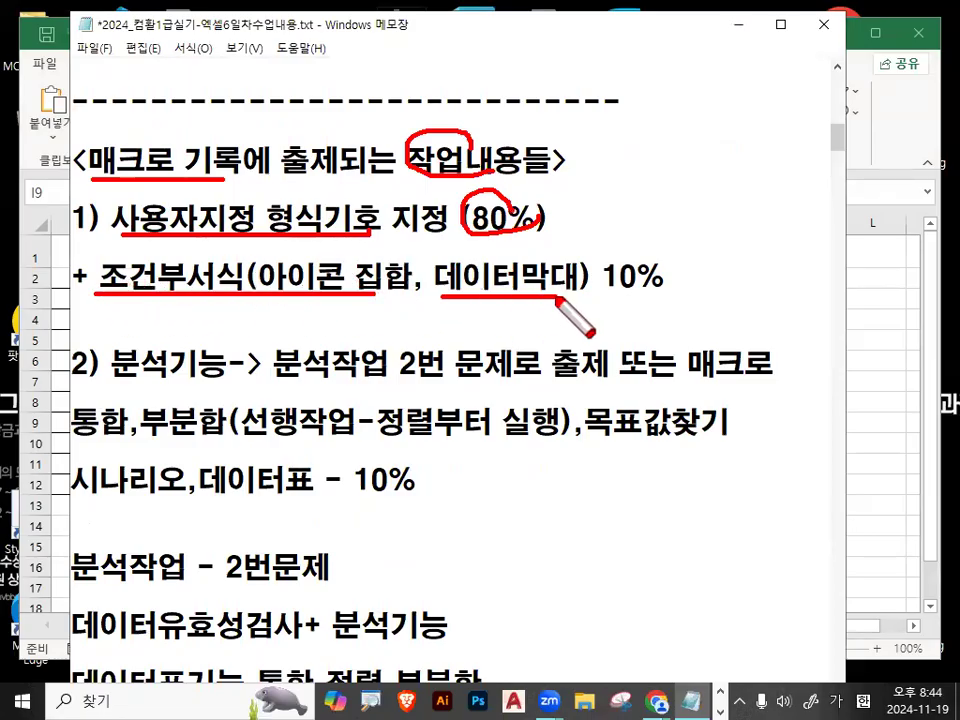
pyautogui.moveTo(332, 285); pyautogui.dragTo(418, 298)
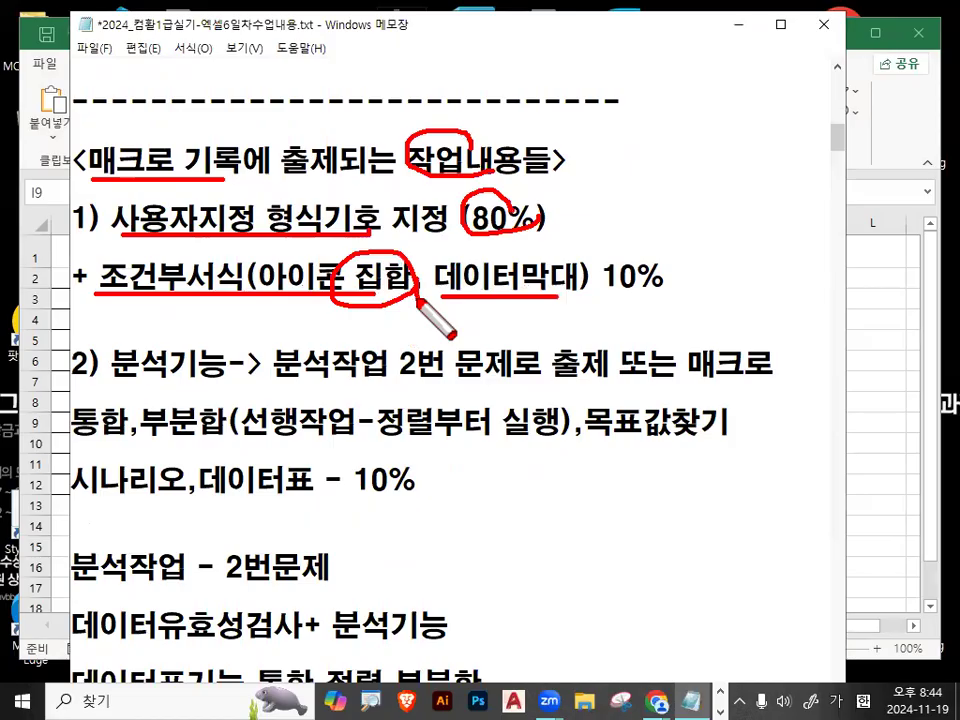
pyautogui.moveTo(621, 268)
pyautogui.mouseDown()
pyautogui.moveTo(606, 285)
pyautogui.moveTo(672, 285)
pyautogui.mouseUp()
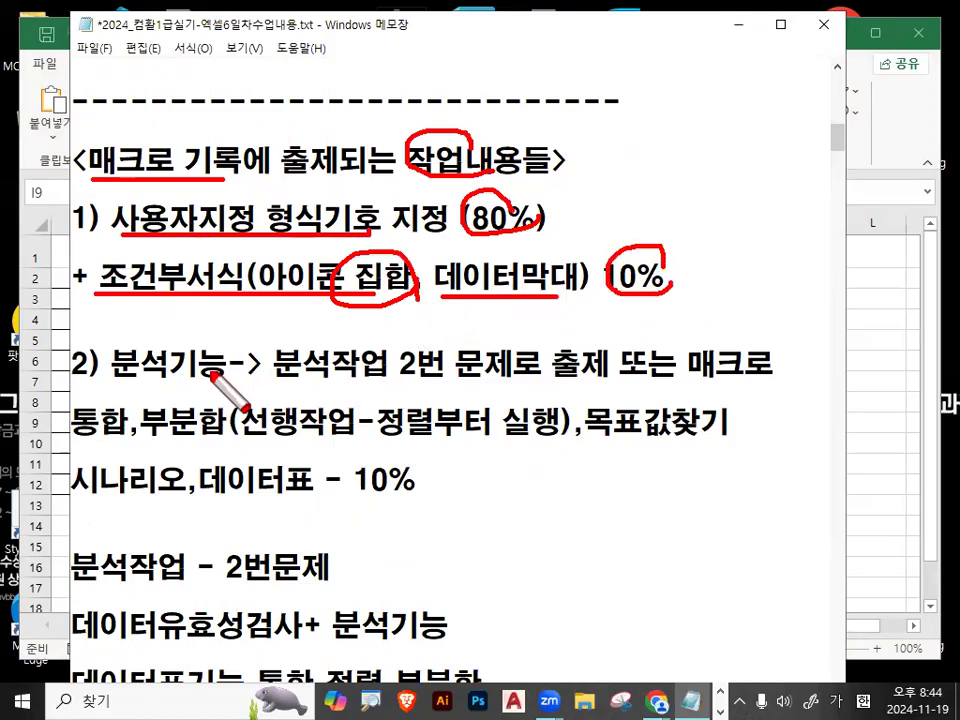
# Underline "분석기능" and circle "10%" in item 2), cross the item out in red, and clear all pen marks
pyautogui.moveTo(110, 378); pyautogui.dragTo(226, 378)
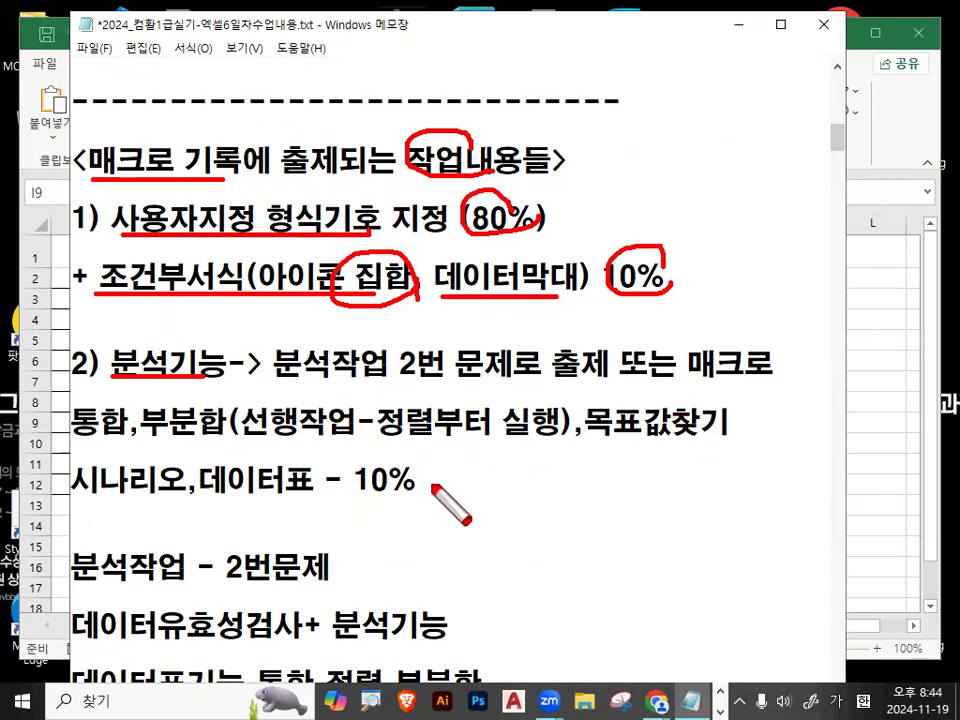
pyautogui.moveTo(433, 487); pyautogui.dragTo(426, 495)
pyautogui.moveTo(372, 340); pyautogui.dragTo(243, 491)
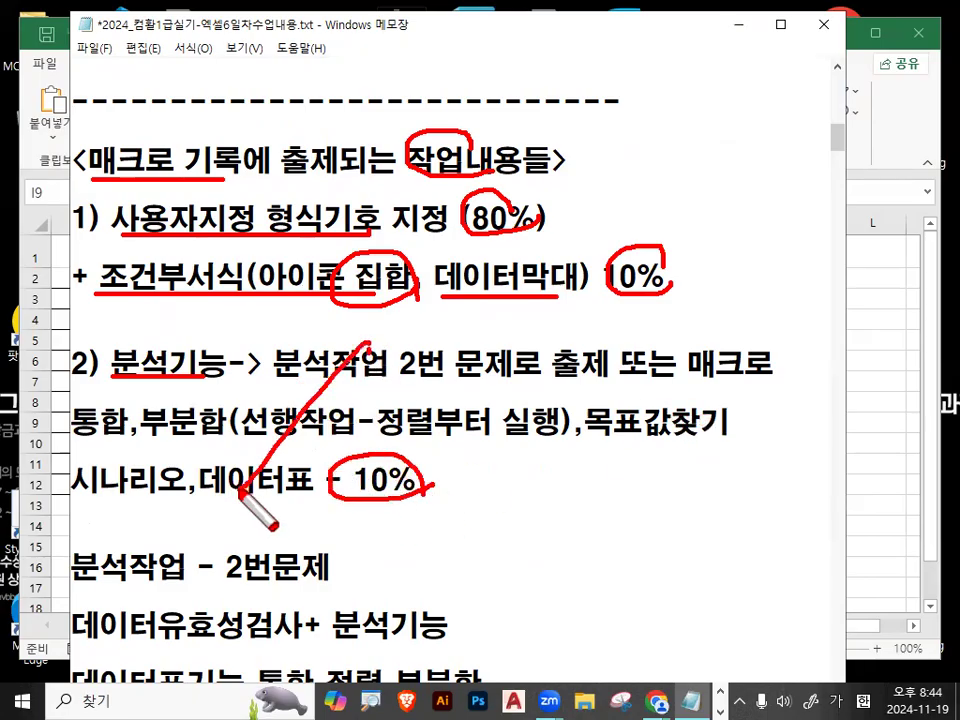
pyautogui.moveTo(233, 352); pyautogui.dragTo(348, 501)
pyautogui.press('Escape')
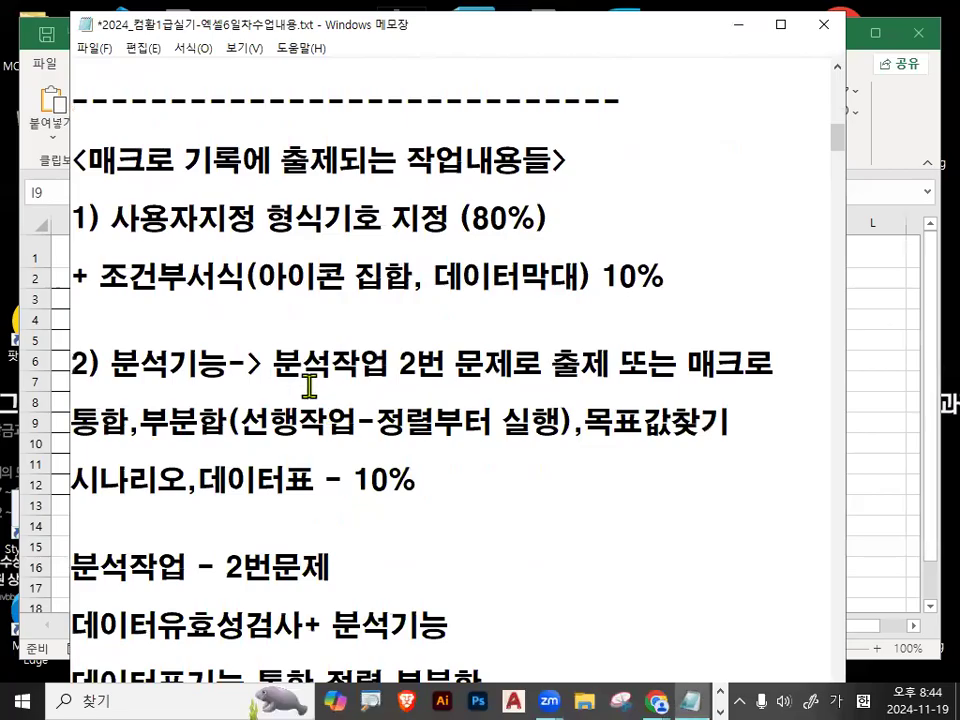
# Examine item 2) "분석기능" and the analysis functions it lists, phrase by phrase
pyautogui.moveTo(273, 362); pyautogui.dragTo(418, 360)
pyautogui.click(135, 433)
pyautogui.moveTo(100, 423); pyautogui.dragTo(594, 425)
pyautogui.click(219, 388)
pyautogui.moveTo(107, 357); pyautogui.dragTo(404, 481)
pyautogui.click(404, 481)
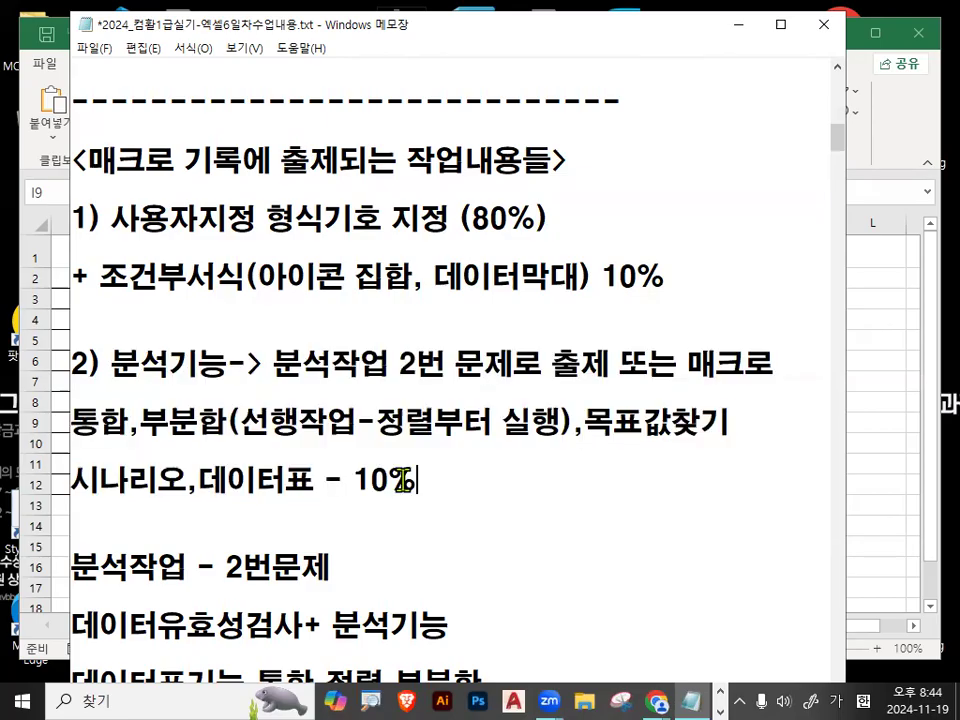
# Insert a dashed separator line between item 2) and "분석작업 - 2번문제", removing the extra blank line below it
pyautogui.click(168, 514)
pyautogui.press('Return')
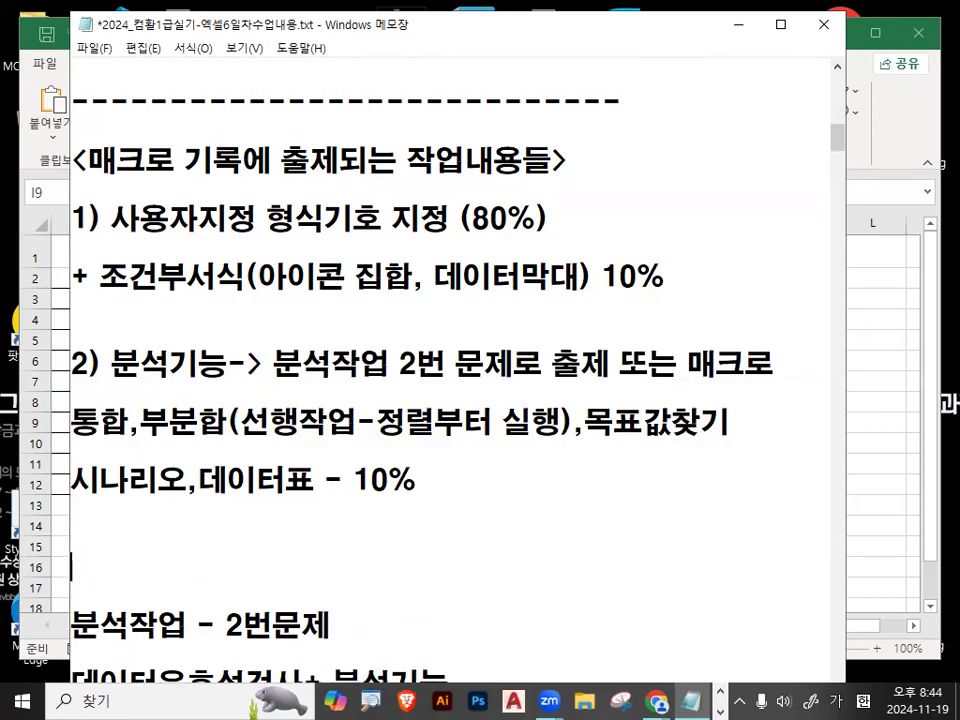
pyautogui.write('----------------------------------')
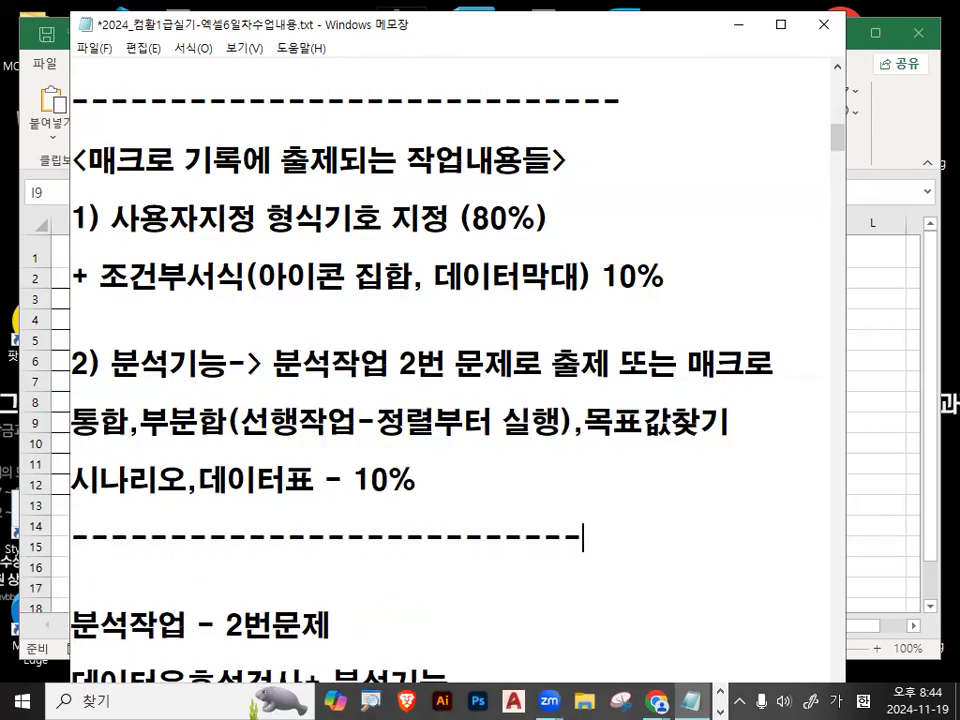
pyautogui.press('Delete')
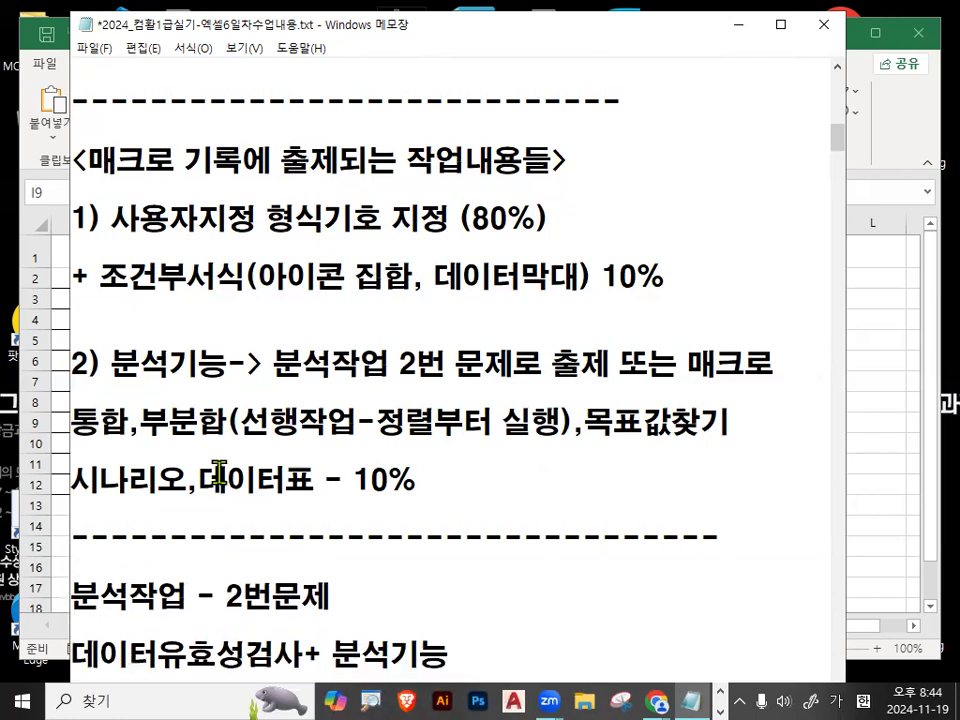
# Underline "분석작업 - 2번문제" and its two lines of analysis functions with the red pen, and clear the marks
pyautogui.scroll(-2, 225, 465)
pyautogui.scroll(-1, 216, 415)
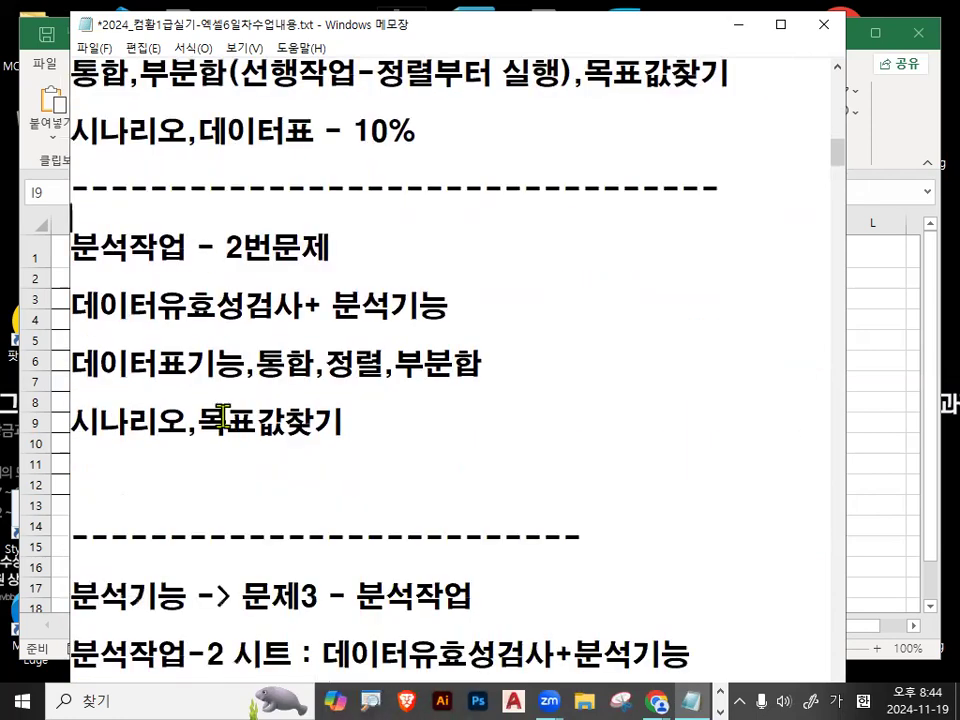
pyautogui.moveTo(73, 266); pyautogui.dragTo(328, 266)
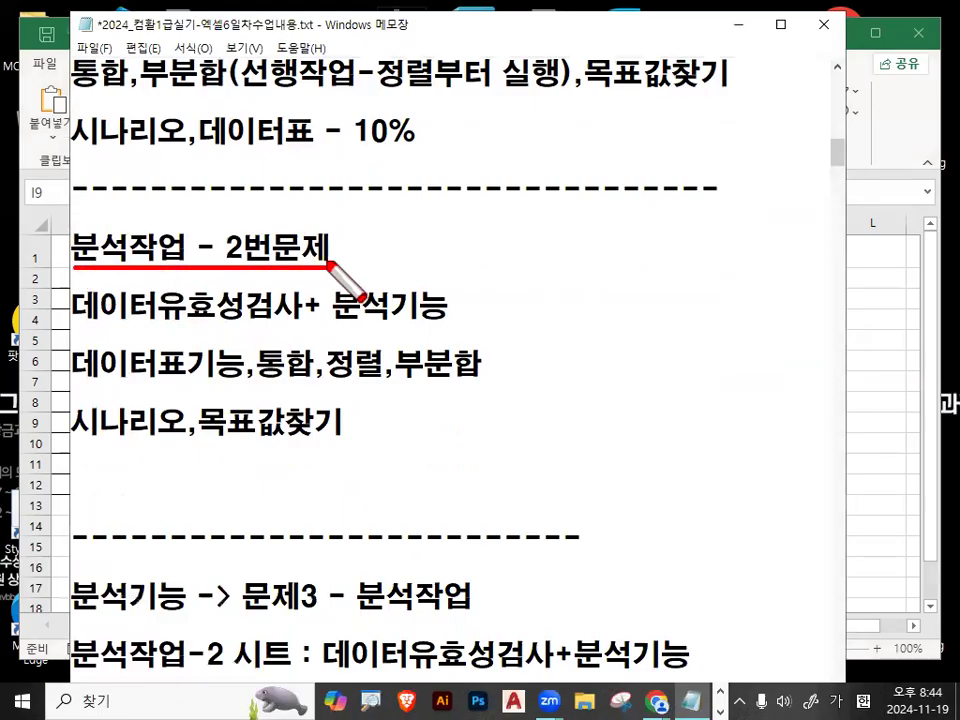
pyautogui.moveTo(84, 381); pyautogui.dragTo(469, 381)
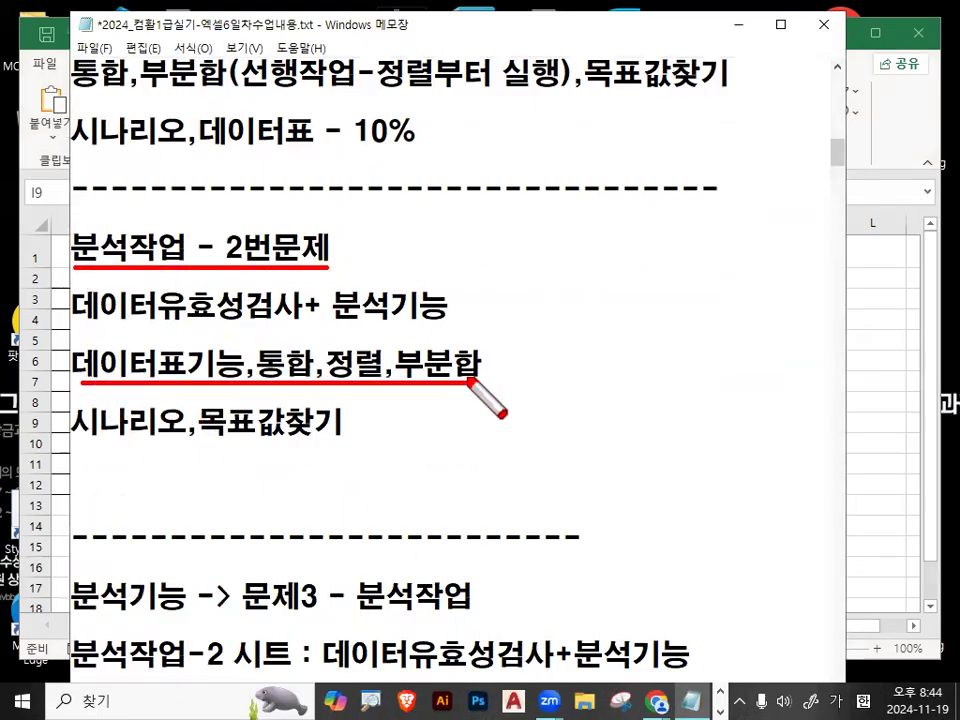
pyautogui.moveTo(91, 440)
pyautogui.mouseDown()
pyautogui.moveTo(341, 441)
pyautogui.moveTo(273, 453)
pyautogui.mouseUp()
pyautogui.moveTo(266, 268)
pyautogui.mouseDown()
pyautogui.moveTo(221, 273)
pyautogui.moveTo(268, 275)
pyautogui.mouseUp()
pyautogui.moveTo(273, 453)
pyautogui.mouseDown()
pyautogui.moveTo(218, 343)
pyautogui.moveTo(231, 454)
pyautogui.moveTo(302, 383)
pyautogui.mouseUp()
pyautogui.press('Escape')
# Draw red rectangles around 정렬, 부분합, 데이터표 기능 and 통합 in the function list under "교재 128 페이지"
pyautogui.scroll(-2, 288, 451)
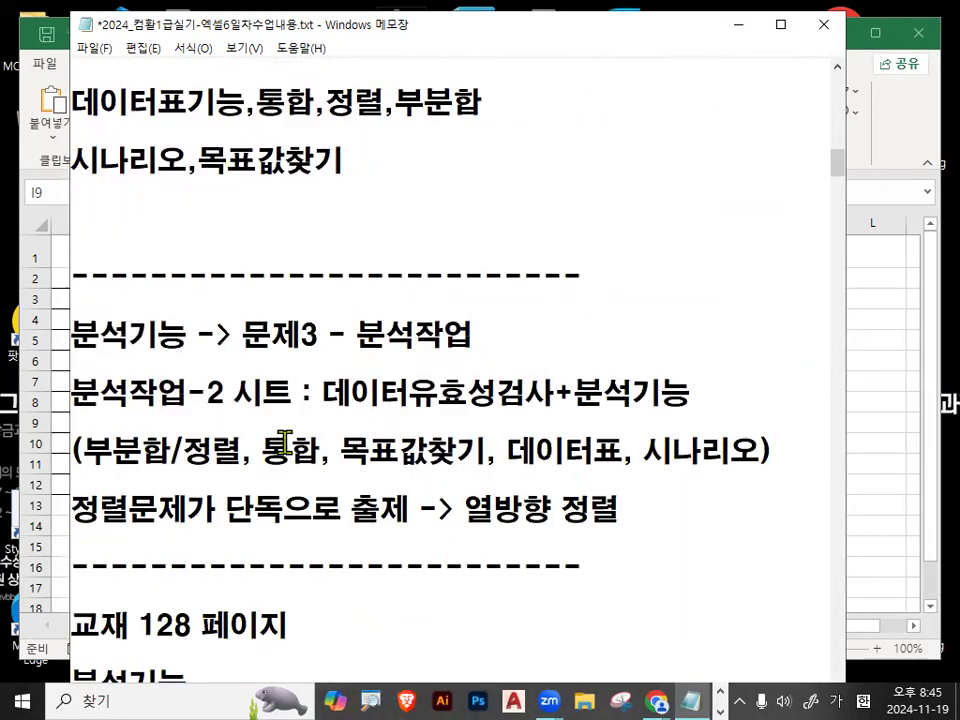
pyautogui.scroll(-3, 285, 441)
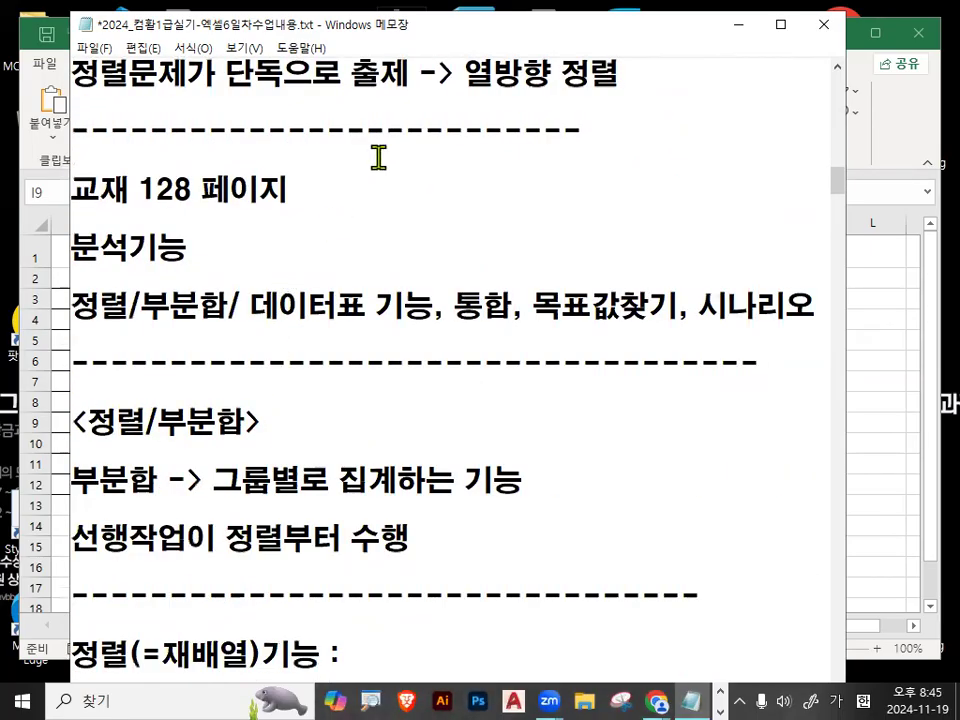
pyautogui.moveTo(86, 302); pyautogui.dragTo(380, 316)
pyautogui.moveTo(458, 310); pyautogui.dragTo(818, 308)
pyautogui.click(785, 308)
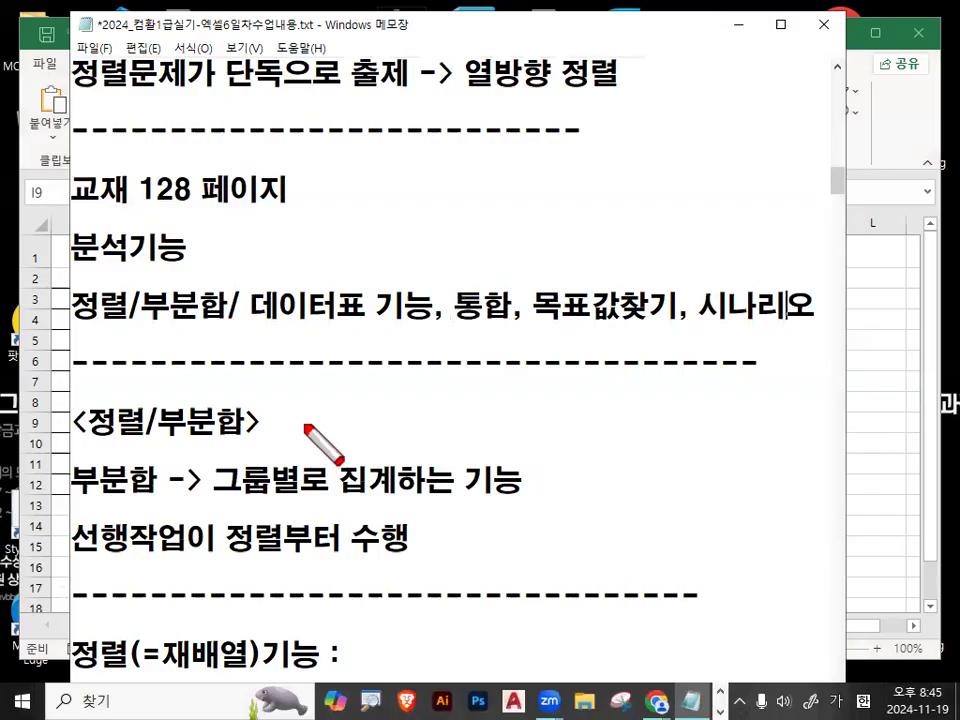
pyautogui.rightClick(306, 428)
pyautogui.moveTo(360, 470)
pyautogui.click(452, 523)
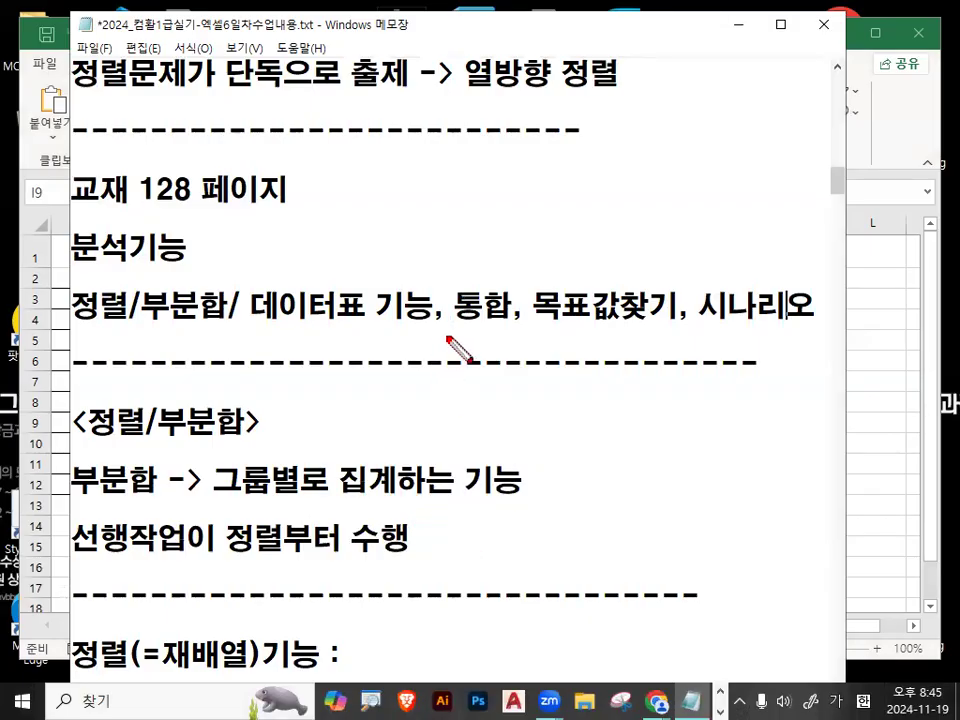
pyautogui.moveTo(240, 284)
pyautogui.mouseDown()
pyautogui.moveTo(293, 304)
pyautogui.moveTo(437, 328)
pyautogui.moveTo(519, 324)
pyautogui.mouseUp()
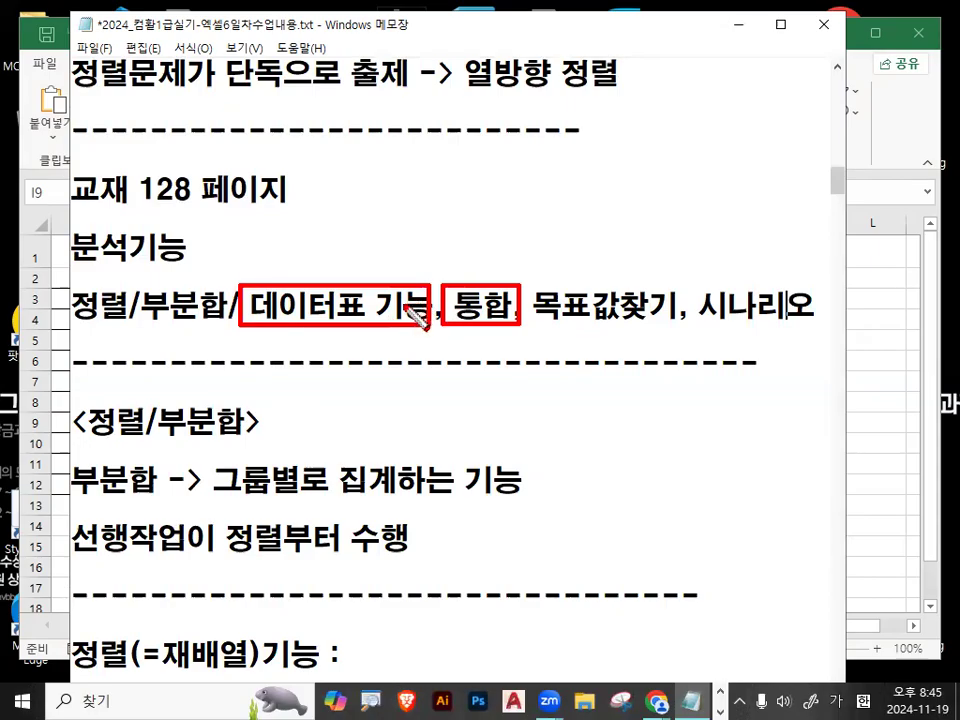
pyautogui.moveTo(135, 289); pyautogui.dragTo(229, 329)
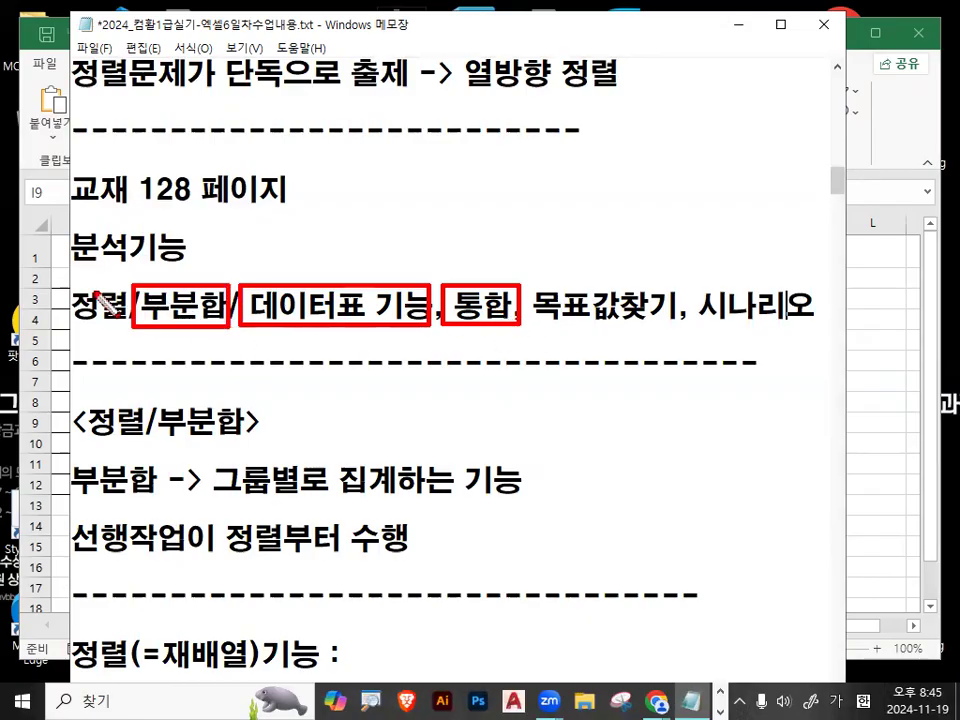
pyautogui.moveTo(84, 298); pyautogui.dragTo(128, 322)
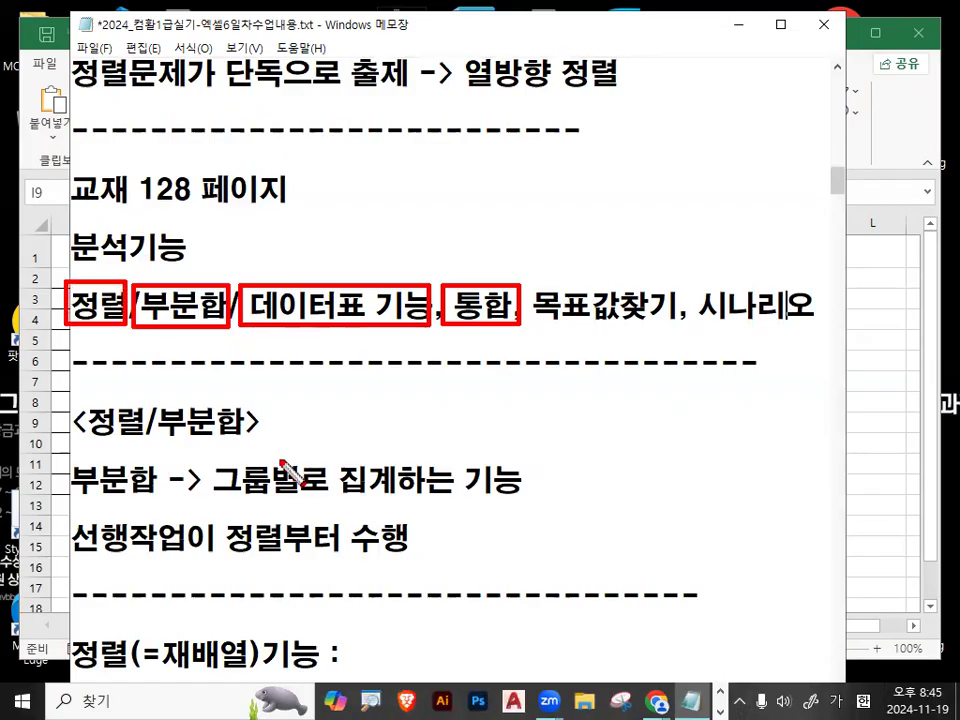
# Set the pen shape to 자유 곡선, draw a dividing slash after 통합, and underline 목표값찾기 and 시나리오
pyautogui.rightClick(440, 440)
pyautogui.moveTo(490, 485)
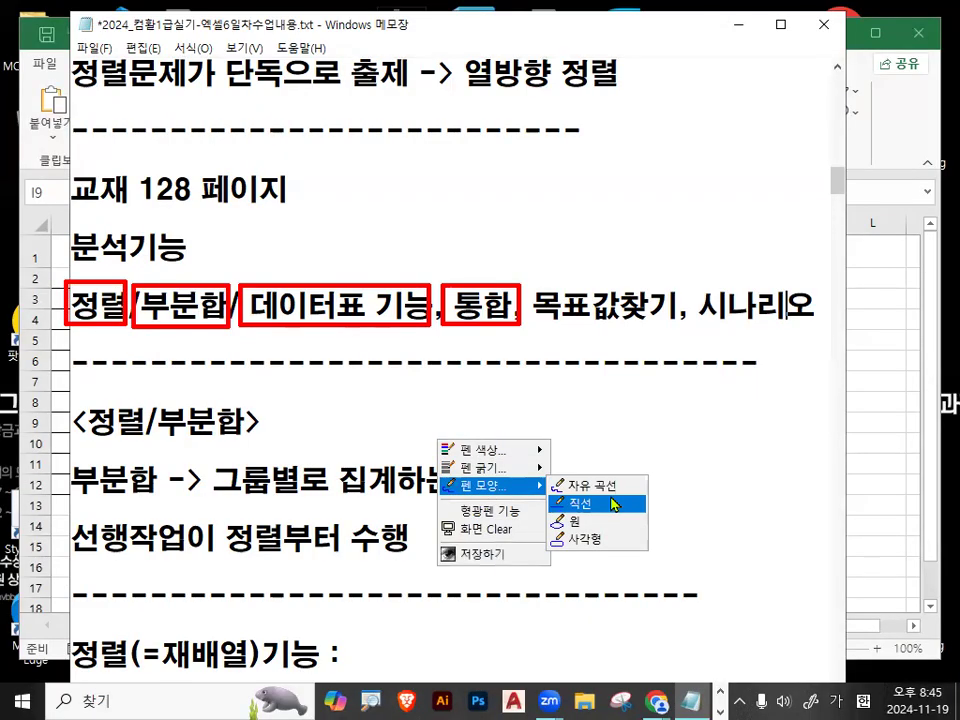
pyautogui.click(612, 494)
pyautogui.moveTo(566, 246); pyautogui.dragTo(483, 382)
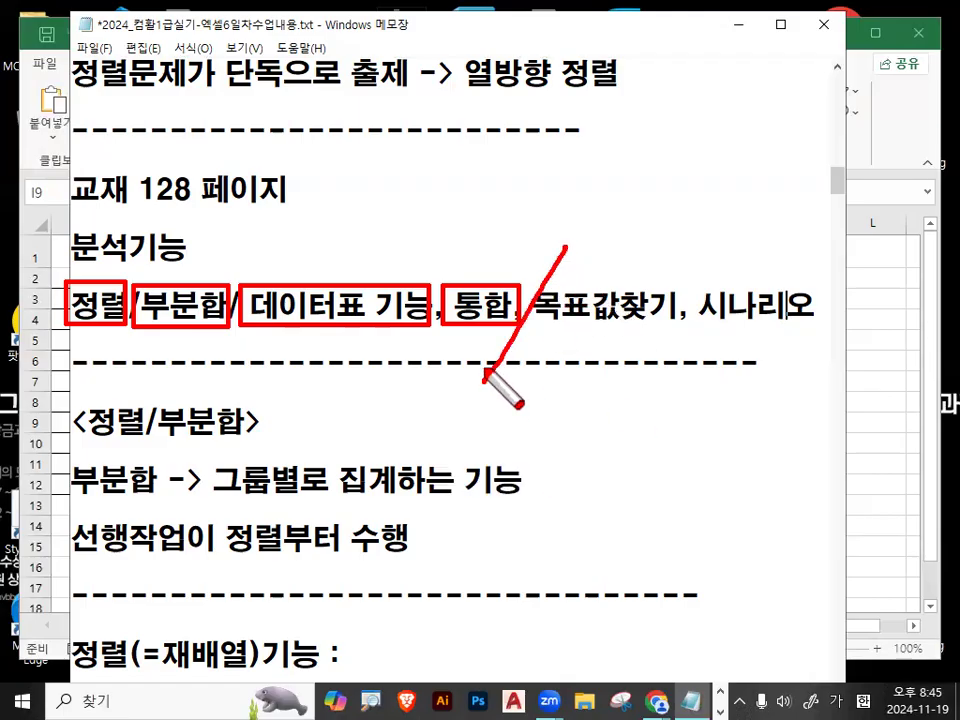
pyautogui.moveTo(540, 320); pyautogui.dragTo(627, 312)
pyautogui.moveTo(698, 320); pyautogui.dragTo(779, 318)
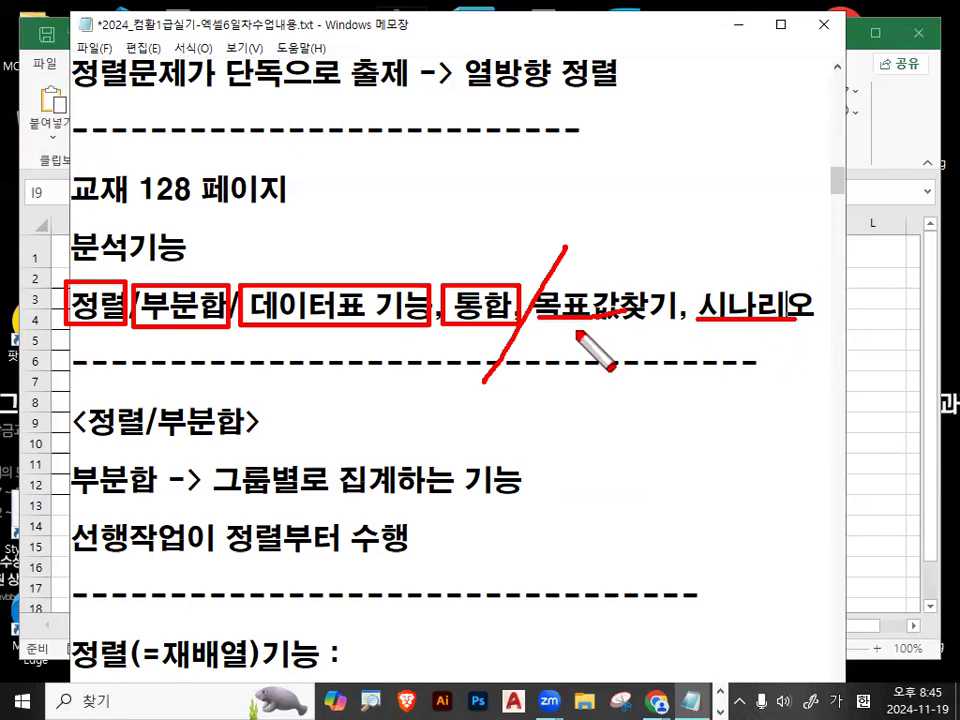
# Draw a red arc linking 정렬 to 통합, circle and check-mark 목표값찾기 and 시나리오, and clear the marks
pyautogui.moveTo(88, 285)
pyautogui.mouseDown()
pyautogui.moveTo(102, 262)
pyautogui.moveTo(343, 196)
pyautogui.moveTo(487, 274)
pyautogui.mouseUp()
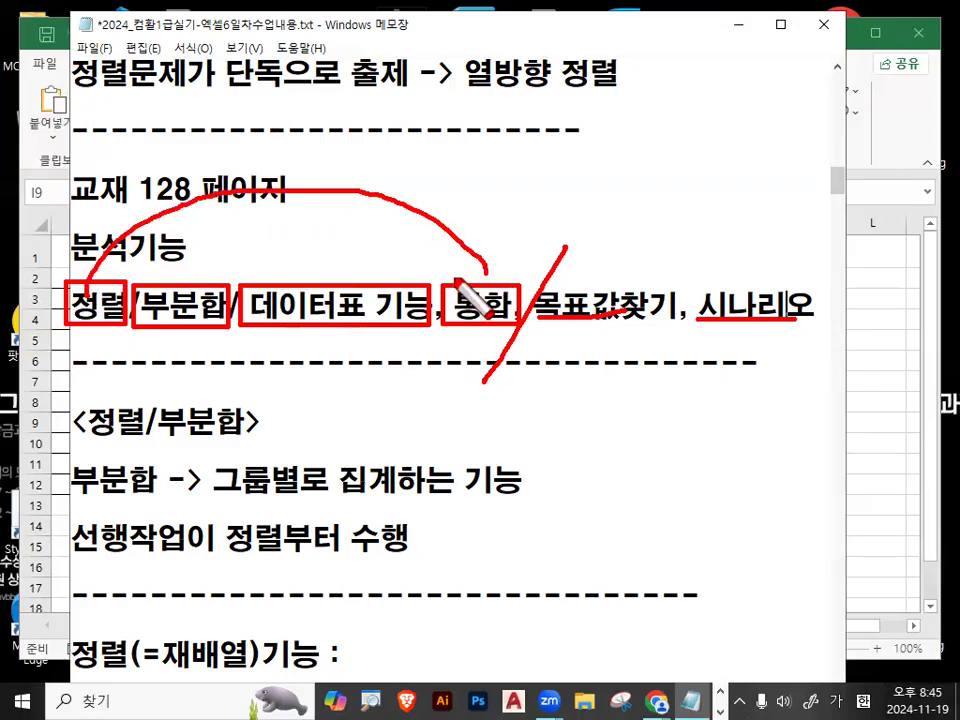
pyautogui.moveTo(542, 312)
pyautogui.mouseDown()
pyautogui.moveTo(648, 300)
pyautogui.moveTo(660, 316)
pyautogui.mouseUp()
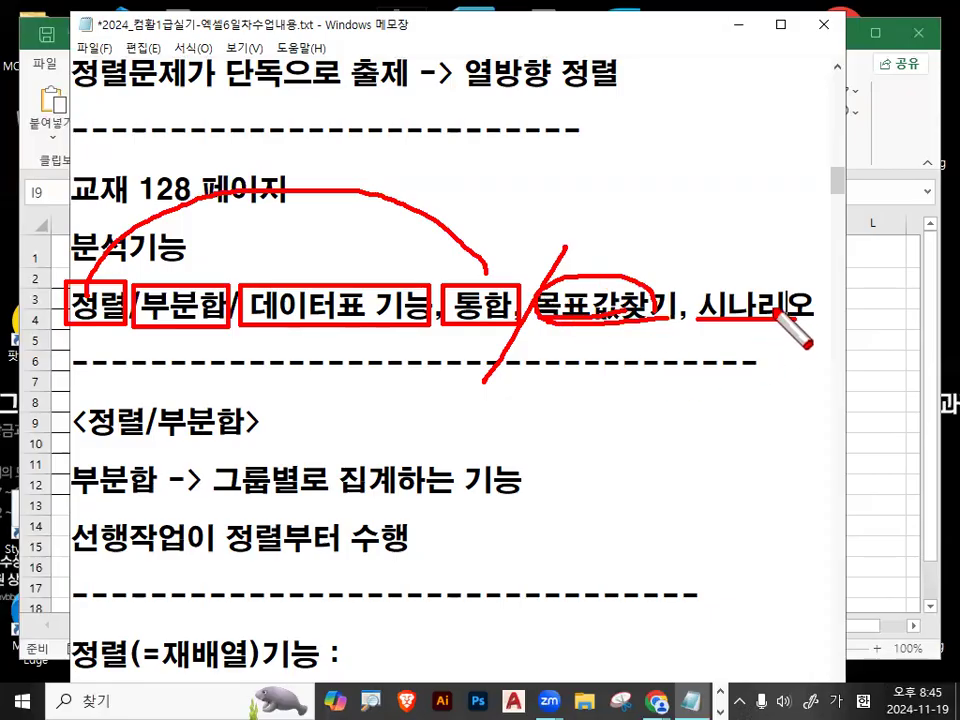
pyautogui.moveTo(797, 306); pyautogui.dragTo(792, 308)
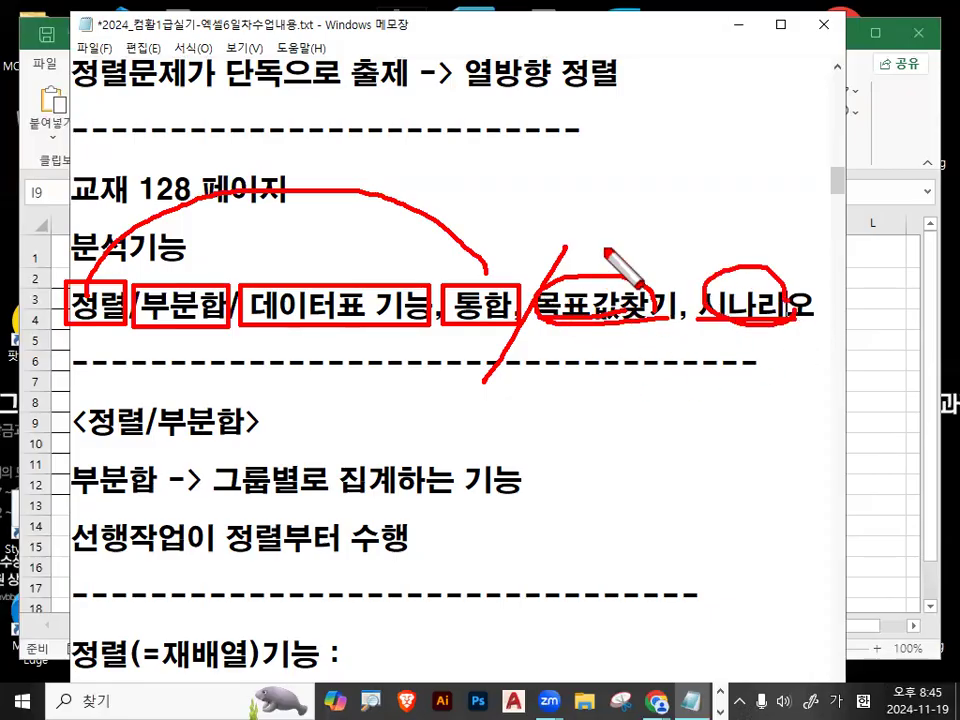
pyautogui.moveTo(605, 248); pyautogui.dragTo(669, 227)
pyautogui.moveTo(704, 245); pyautogui.dragTo(786, 180)
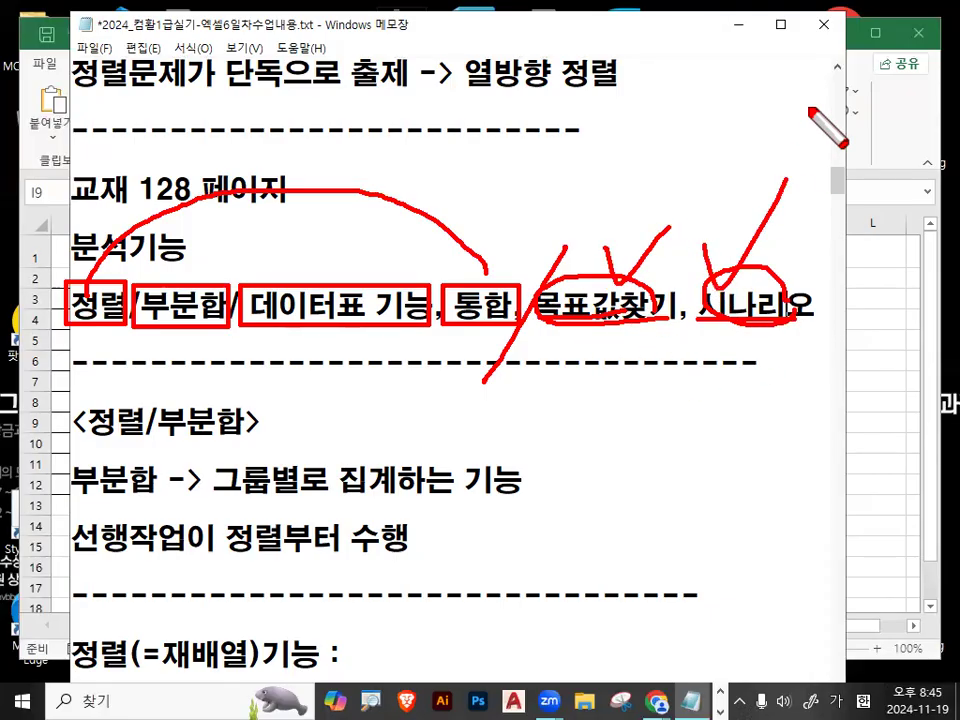
pyautogui.press('Escape')
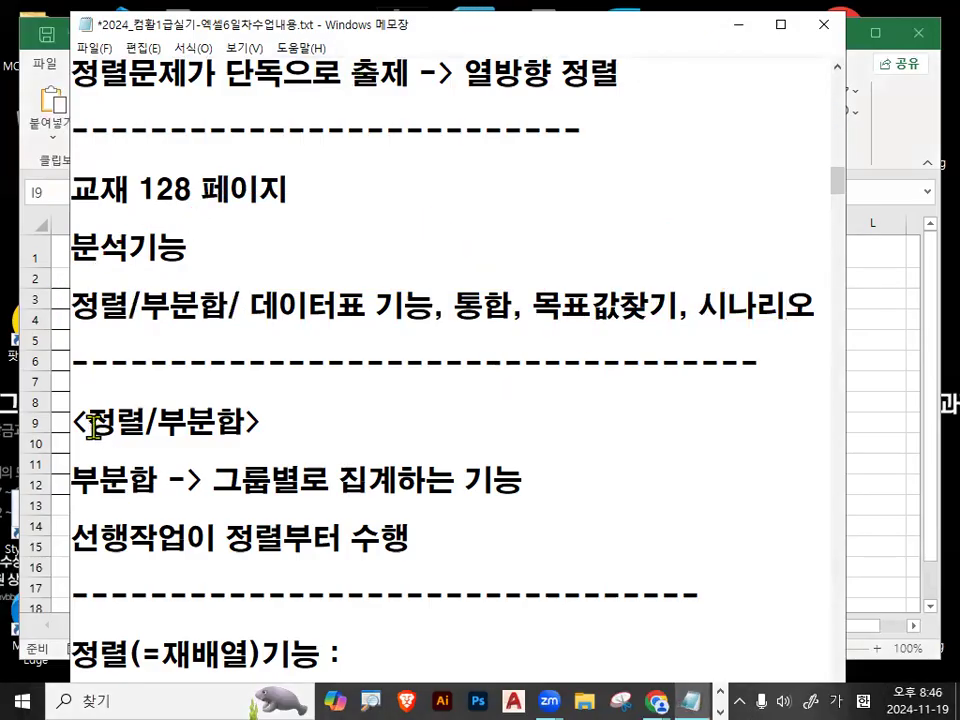
# Highlight the <정렬/부분합> heading text, 분석기능, and 정렬/부분합 in the function list under "교재 128 페이지"
pyautogui.moveTo(101, 424); pyautogui.dragTo(235, 422)
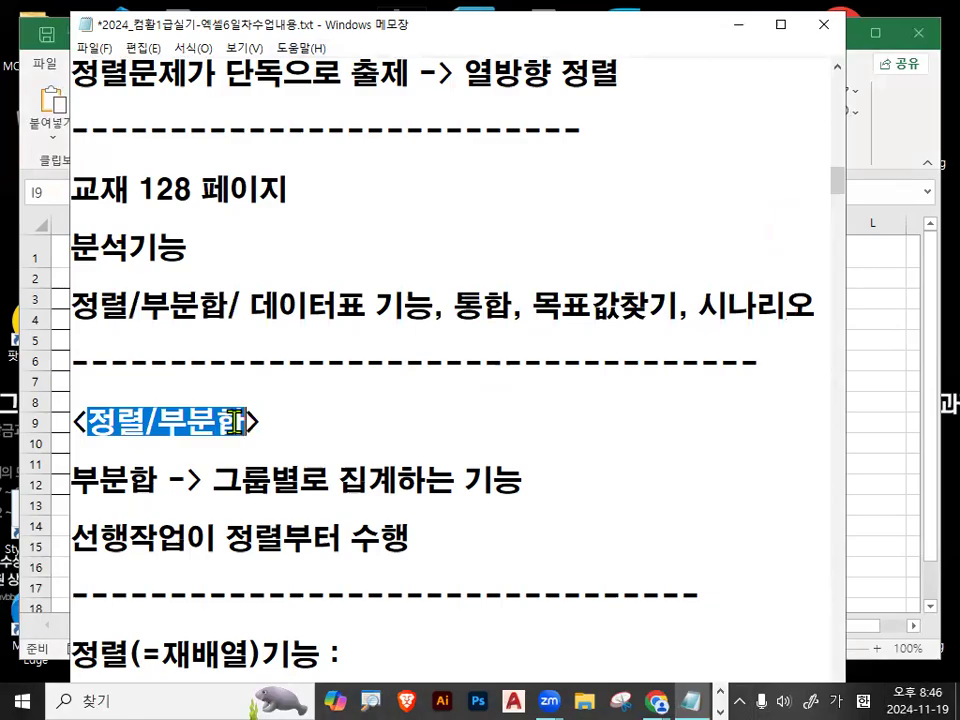
pyautogui.click(244, 400)
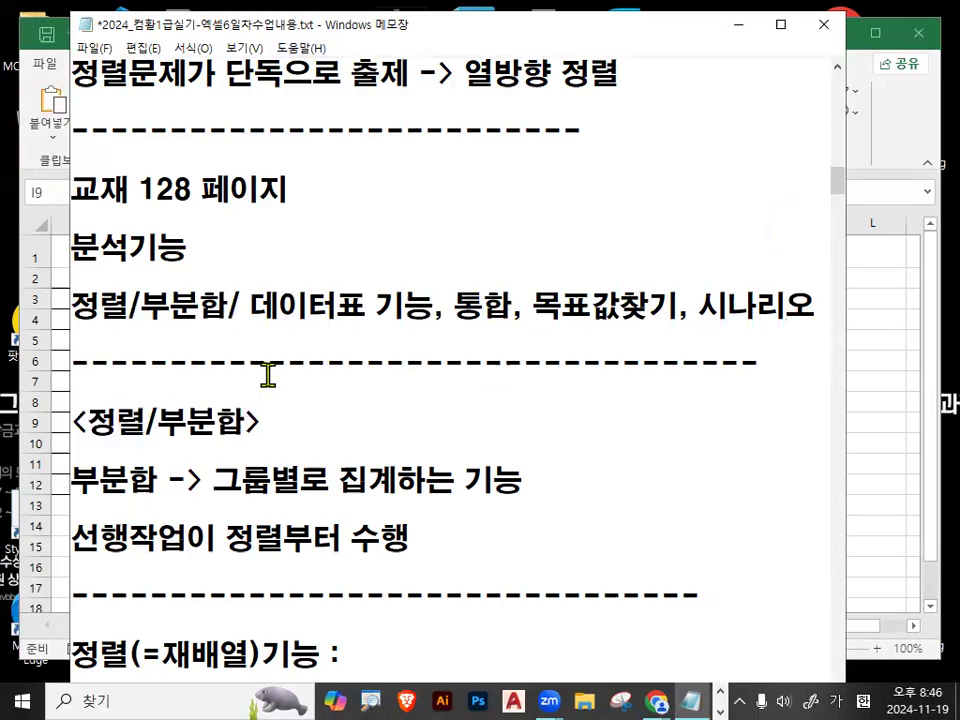
pyautogui.moveTo(80, 250); pyautogui.dragTo(178, 250)
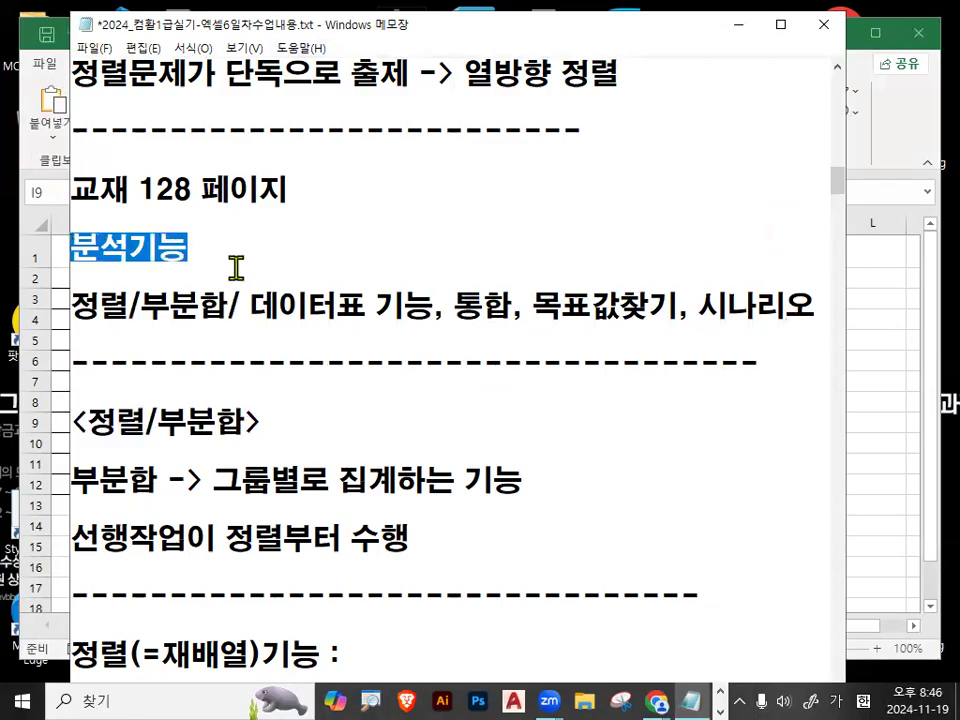
pyautogui.click(236, 267)
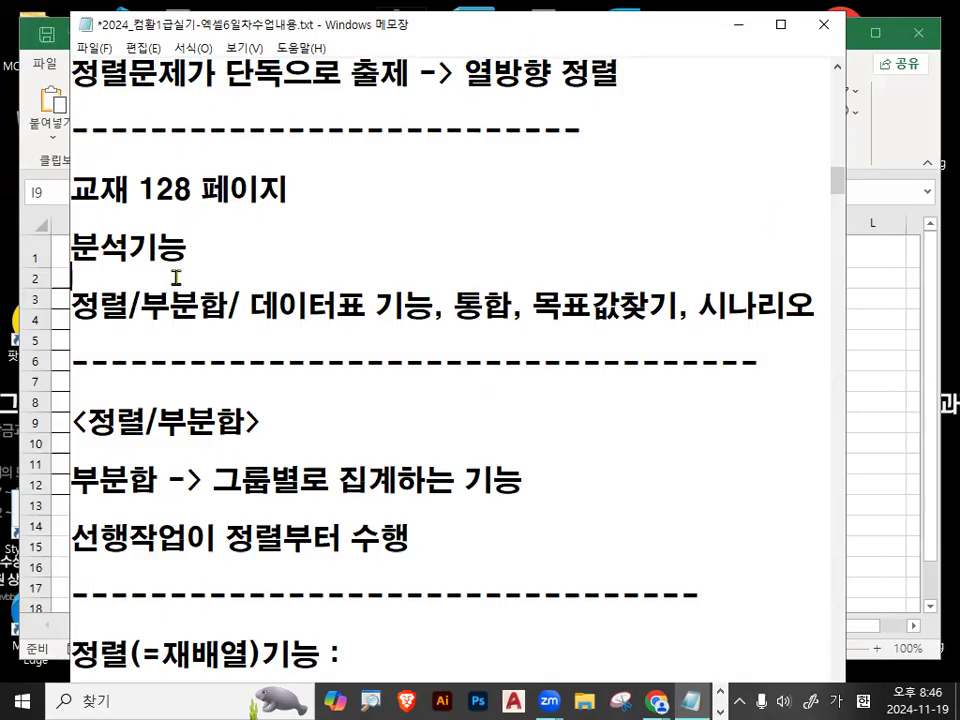
pyautogui.moveTo(71, 306); pyautogui.dragTo(228, 307)
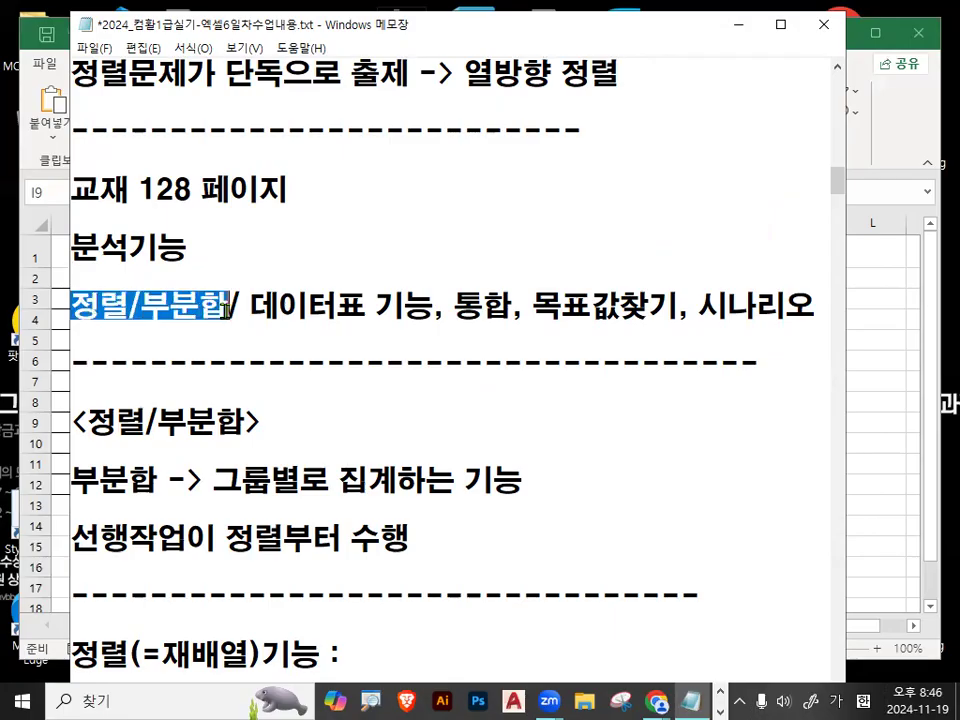
pyautogui.moveTo(86, 306); pyautogui.dragTo(236, 306)
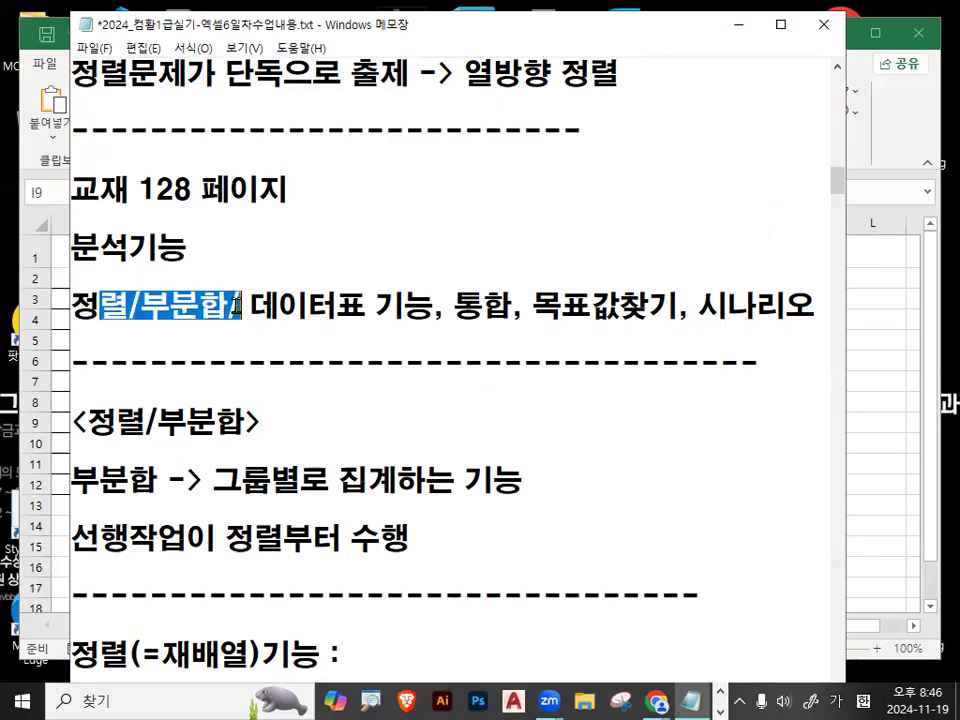
# Highlight 정렬 and 재배열 in the "정렬(=재배열)기능" heading and 셀 값 in the line below
pyautogui.scroll(-3, 243, 300)
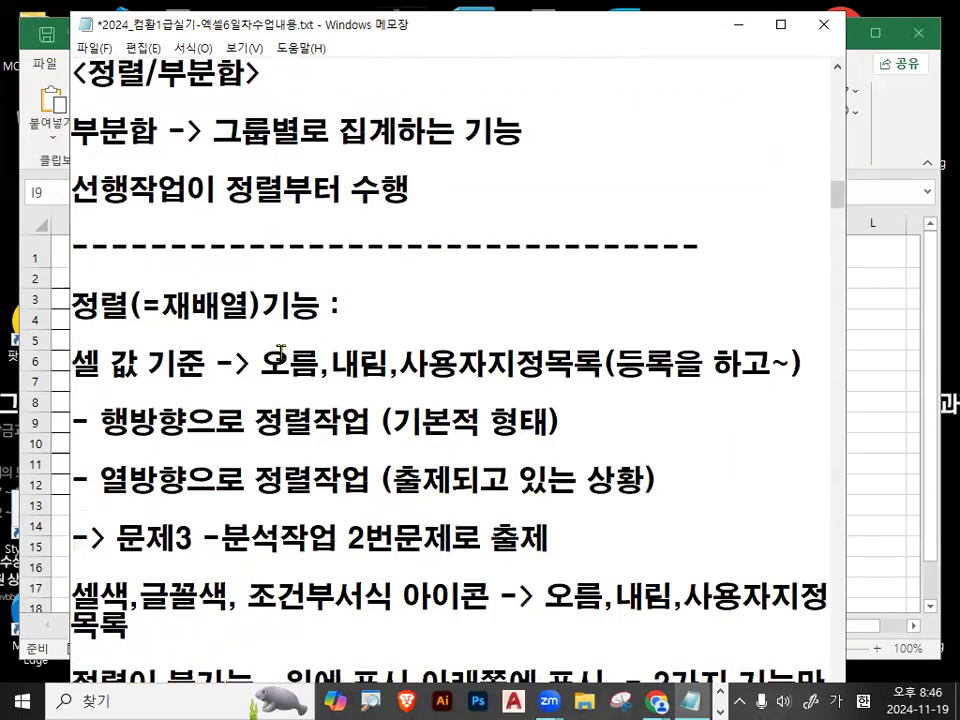
pyautogui.moveTo(71, 218); pyautogui.dragTo(128, 219)
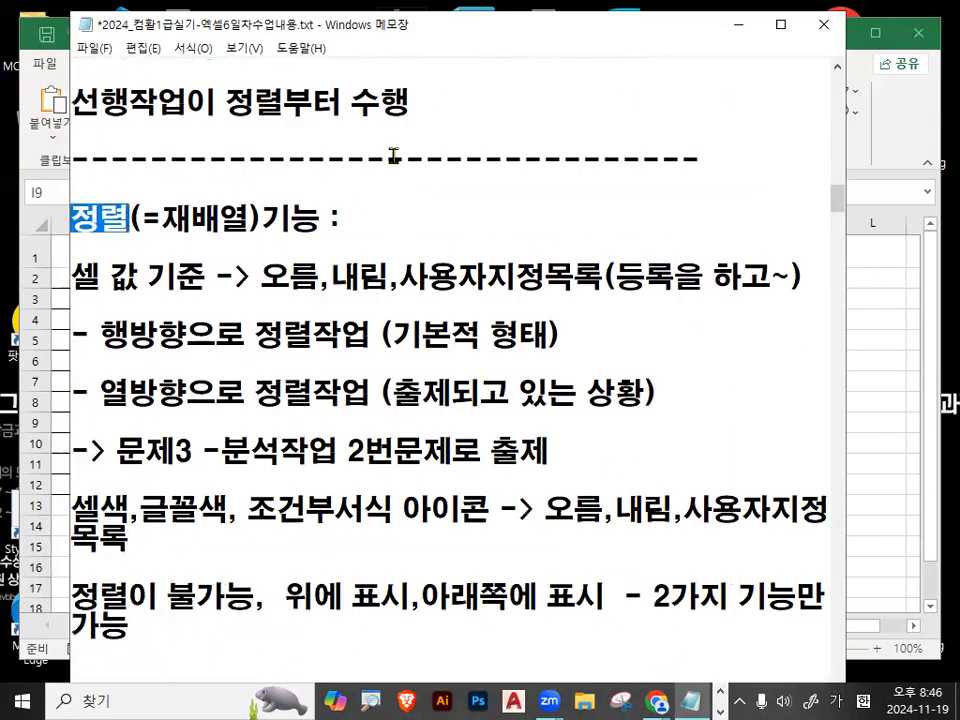
pyautogui.moveTo(162, 219); pyautogui.dragTo(244, 220)
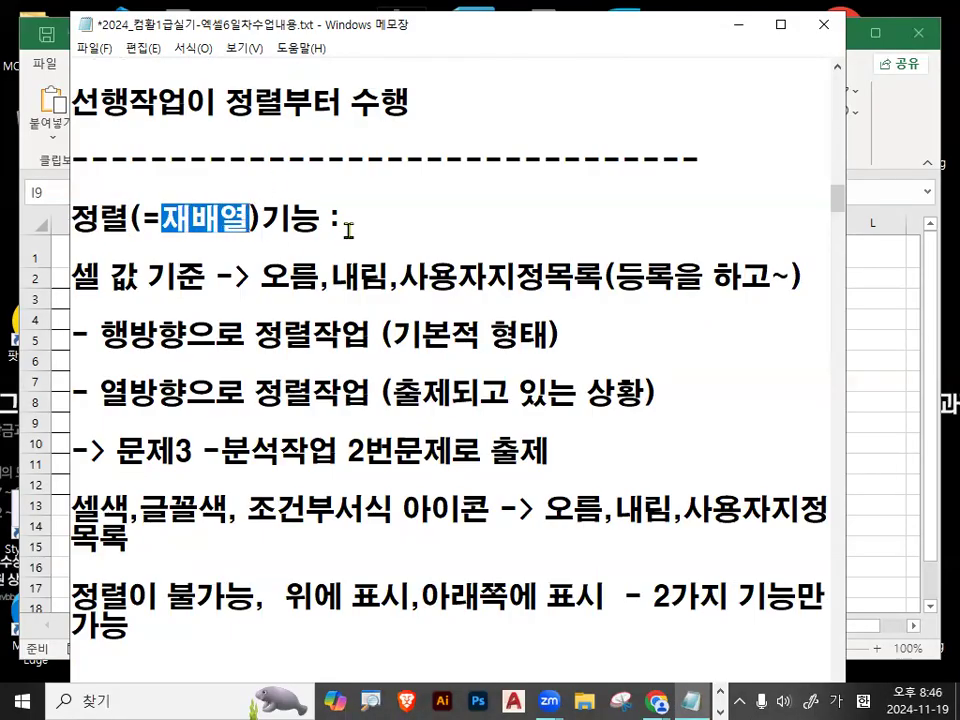
pyautogui.moveTo(74, 278); pyautogui.dragTo(138, 272)
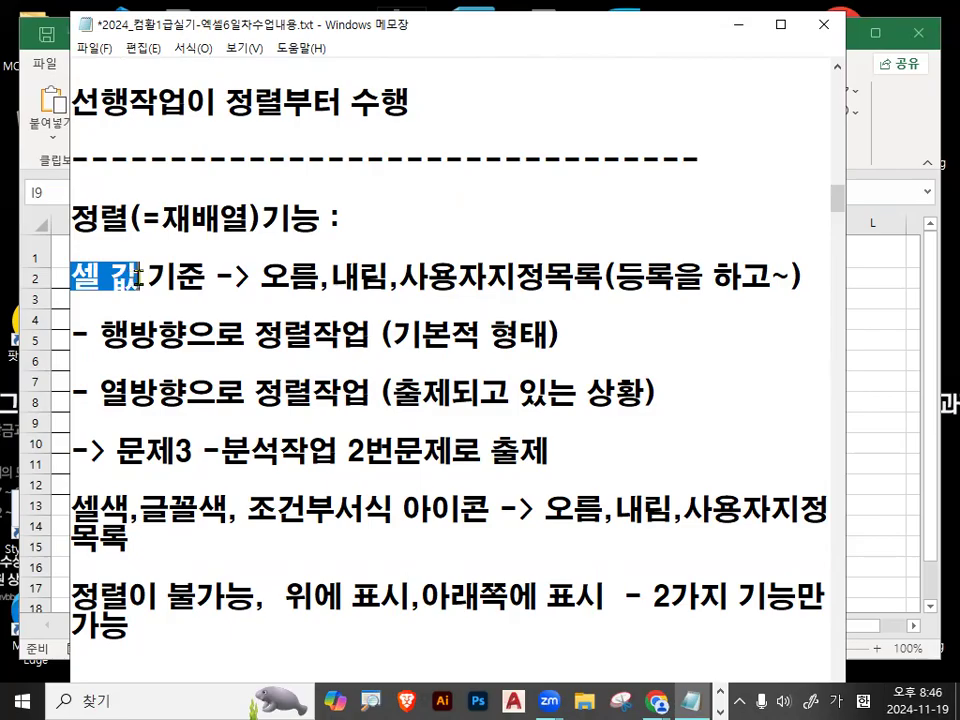
# Minimize the notes to reveal the Excel worksheet, zoom it to 130%, and select the header cells A3:F3
pyautogui.click(738, 26)
pyautogui.keyDown('ctrl'); pyautogui.scroll(2, 101, 316); pyautogui.keyUp('ctrl')
pyautogui.moveTo(110, 316); pyautogui.dragTo(318, 325)
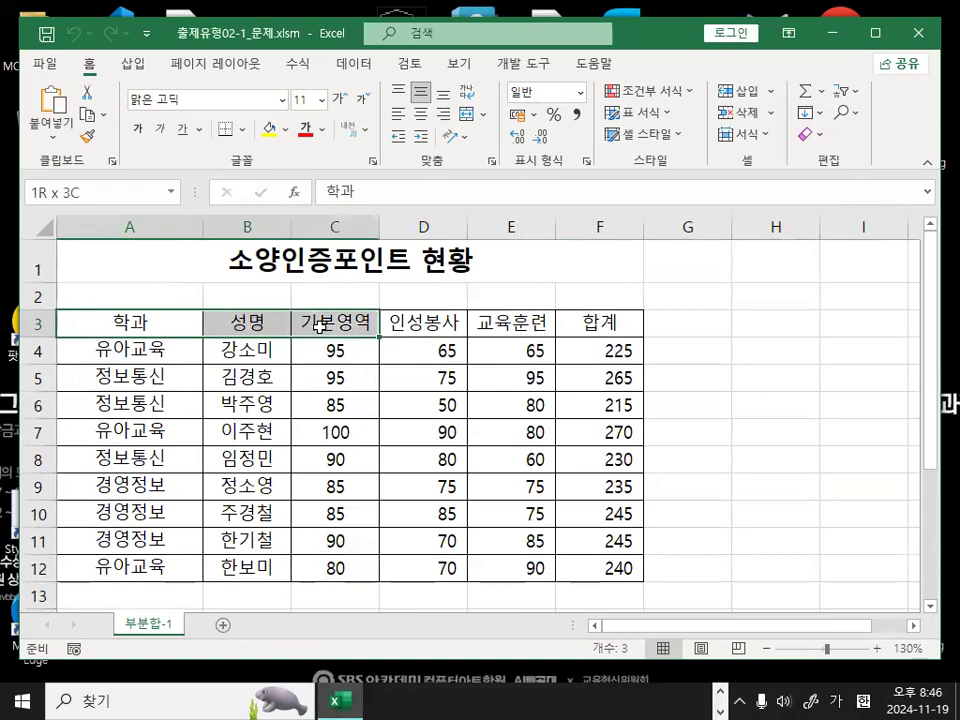
pyautogui.moveTo(180, 320); pyautogui.dragTo(574, 320)
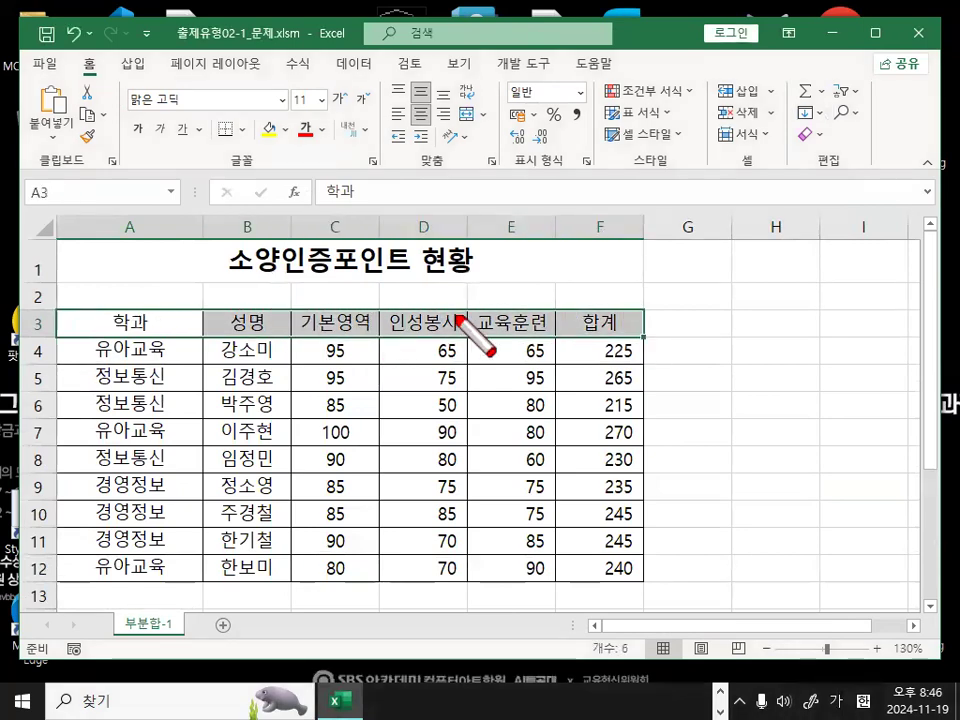
# Mark up the header row and the records of the 소양인증포인트 현황 table with the red pen, and clear the marks
pyautogui.moveTo(458, 319); pyautogui.dragTo(420, 332)
pyautogui.press('Escape')
pyautogui.hotkey('ctrl', '1')
pyautogui.click(110, 320)
pyautogui.moveTo(250, 290)
pyautogui.mouseDown()
pyautogui.moveTo(235, 332)
pyautogui.moveTo(245, 278)
pyautogui.mouseUp()
pyautogui.moveTo(172, 287)
pyautogui.mouseDown()
pyautogui.moveTo(182, 311)
pyautogui.moveTo(257, 236)
pyautogui.mouseUp()
pyautogui.moveTo(179, 367)
pyautogui.mouseDown()
pyautogui.moveTo(179, 446)
pyautogui.moveTo(234, 386)
pyautogui.mouseUp()
pyautogui.moveTo(283, 572)
pyautogui.mouseDown()
pyautogui.moveTo(266, 603)
pyautogui.moveTo(118, 410)
pyautogui.moveTo(232, 352)
pyautogui.moveTo(302, 492)
pyautogui.moveTo(262, 590)
pyautogui.mouseUp()
pyautogui.press('Escape')
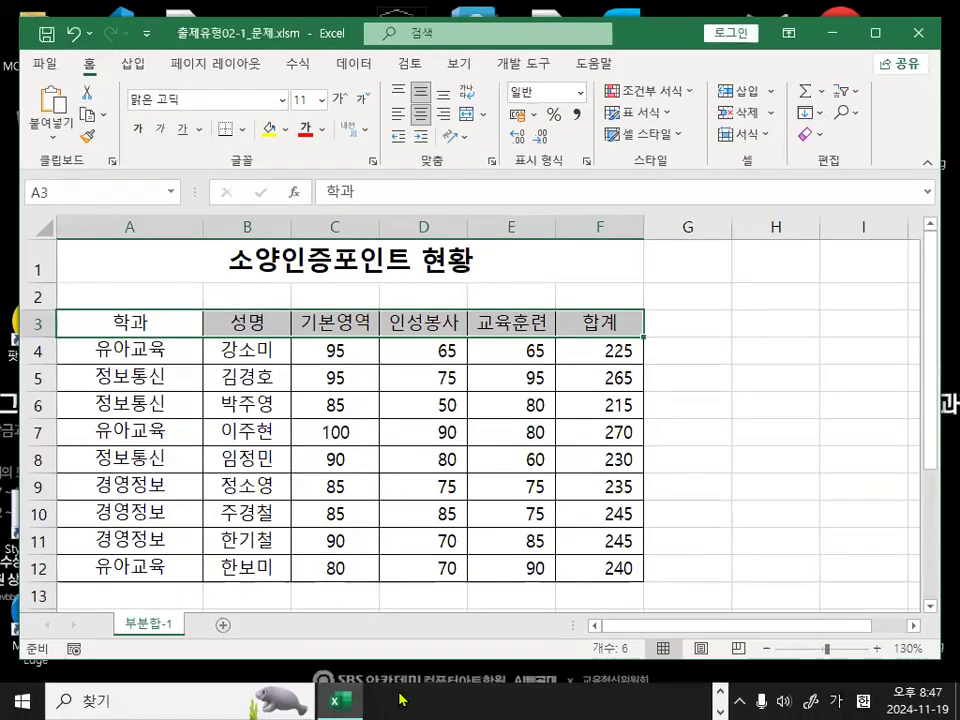
# Return to the Notepad notes and highlight the 오름,내림,사용자지정목록 options and the 행방향으로 정렬작업 (기본적 형태) line
pyautogui.click(720, 692)
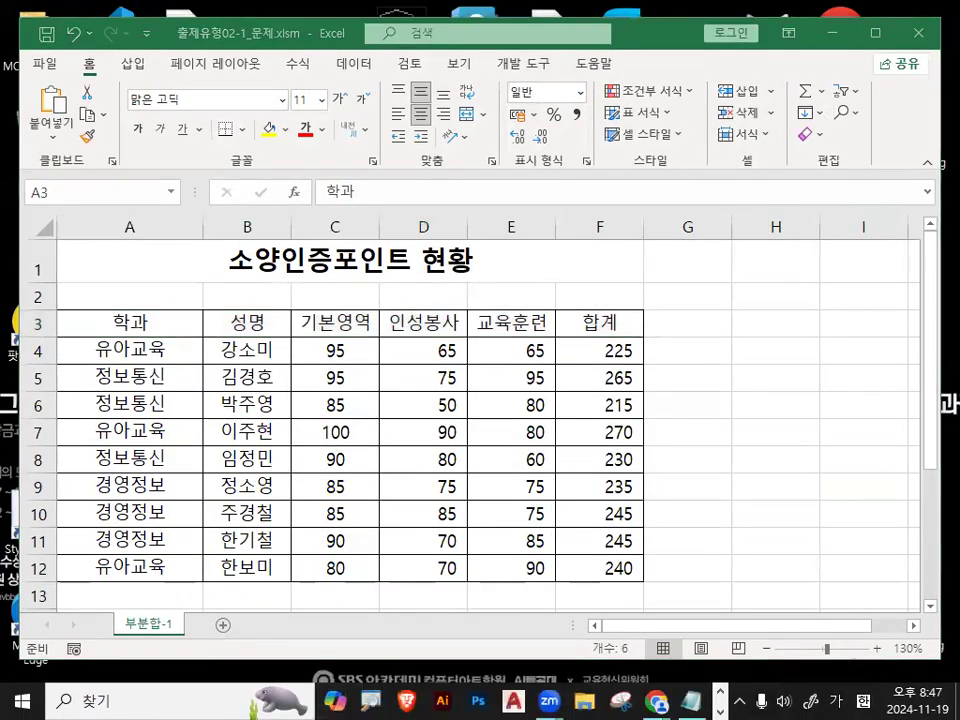
pyautogui.click(691, 701)
pyautogui.moveTo(264, 282); pyautogui.dragTo(584, 285)
pyautogui.moveTo(262, 280); pyautogui.dragTo(786, 287)
pyautogui.moveTo(103, 335); pyautogui.dragTo(279, 336)
pyautogui.moveTo(422, 337); pyautogui.dragTo(562, 345)
pyautogui.click(563, 345)
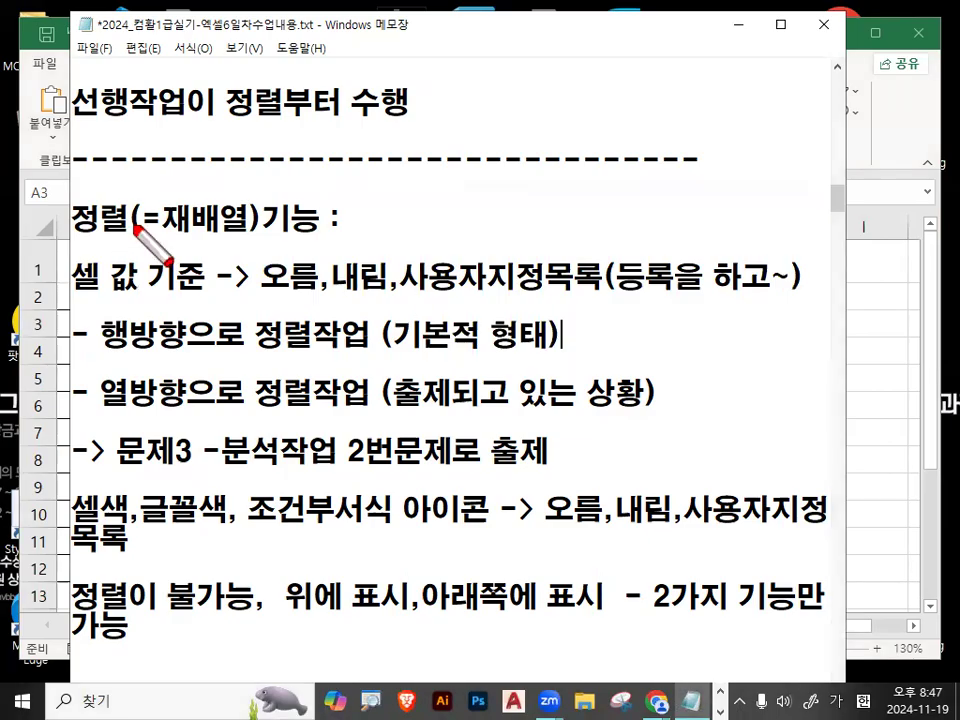
# Circle 정렬 in the heading, underline 열방향으로 정렬, circle 출제 with the red pen, and clear the marks
pyautogui.moveTo(112, 197)
pyautogui.mouseDown()
pyautogui.moveTo(80, 218)
pyautogui.moveTo(127, 222)
pyautogui.mouseUp()
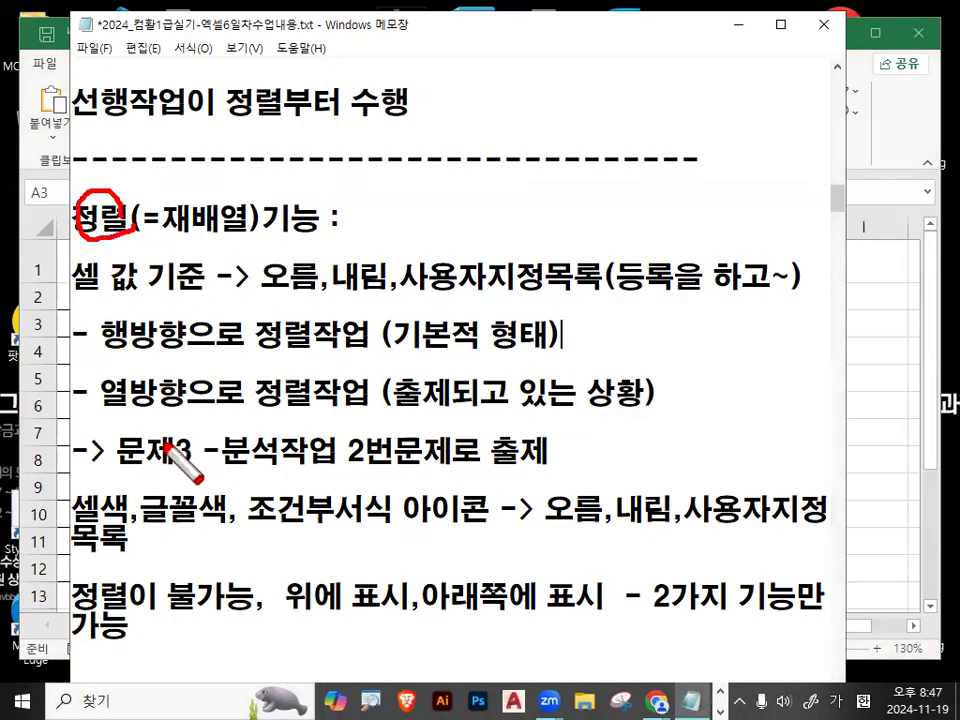
pyautogui.moveTo(104, 409); pyautogui.dragTo(312, 410)
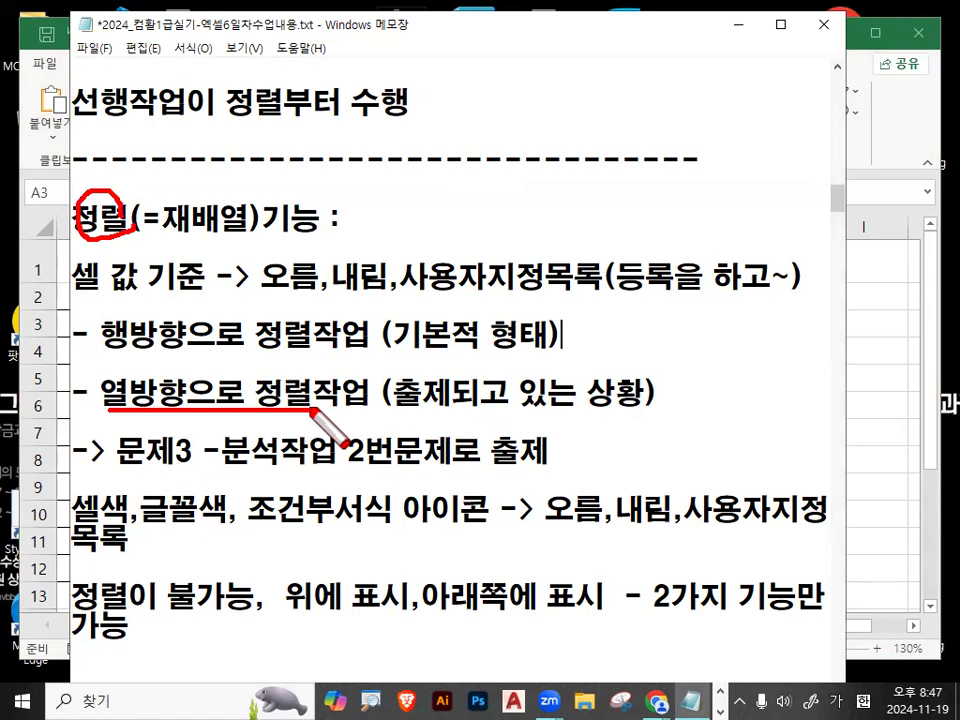
pyautogui.moveTo(418, 402); pyautogui.dragTo(449, 404)
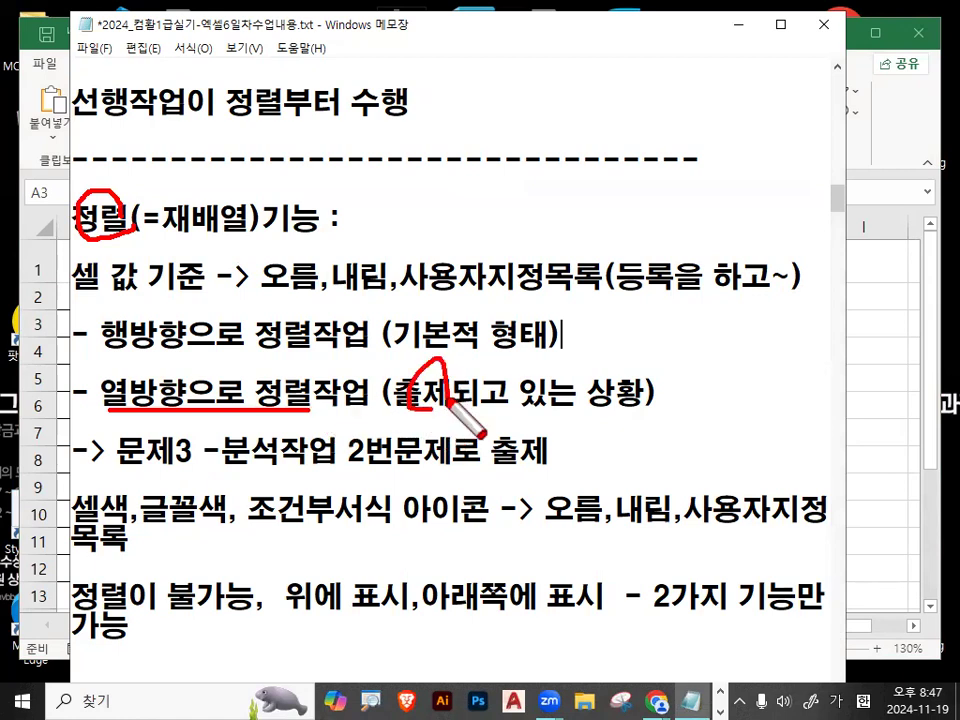
pyautogui.press('Escape')
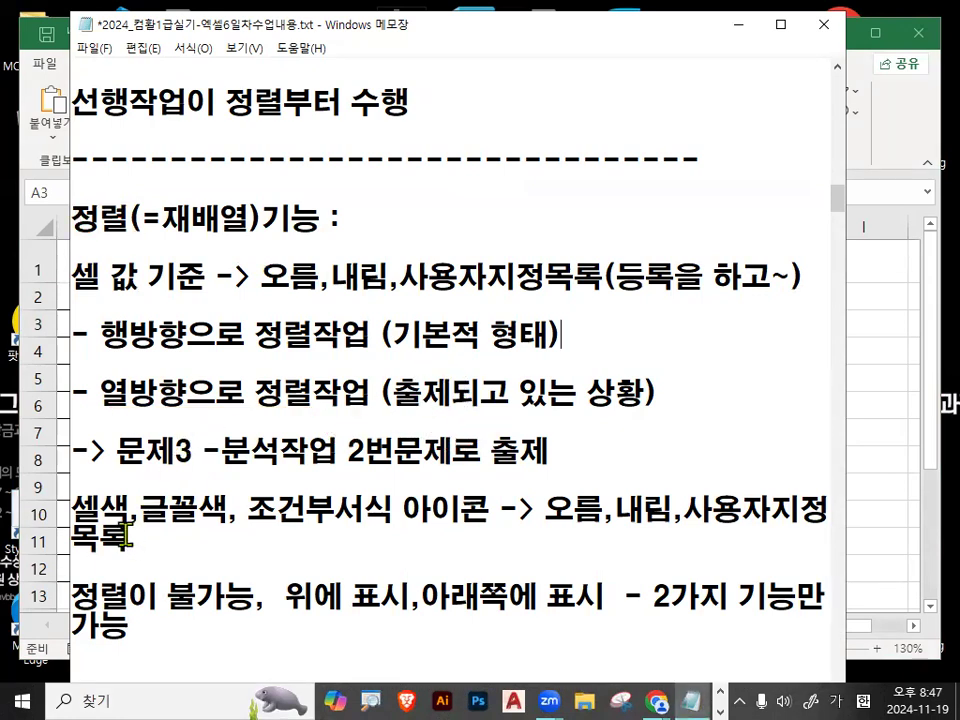
# Highlight 셀 값 and 셀색, and widen and reposition the Notepad window so each line of the sort notes fits unwrapped
pyautogui.moveTo(76, 274); pyautogui.dragTo(135, 272)
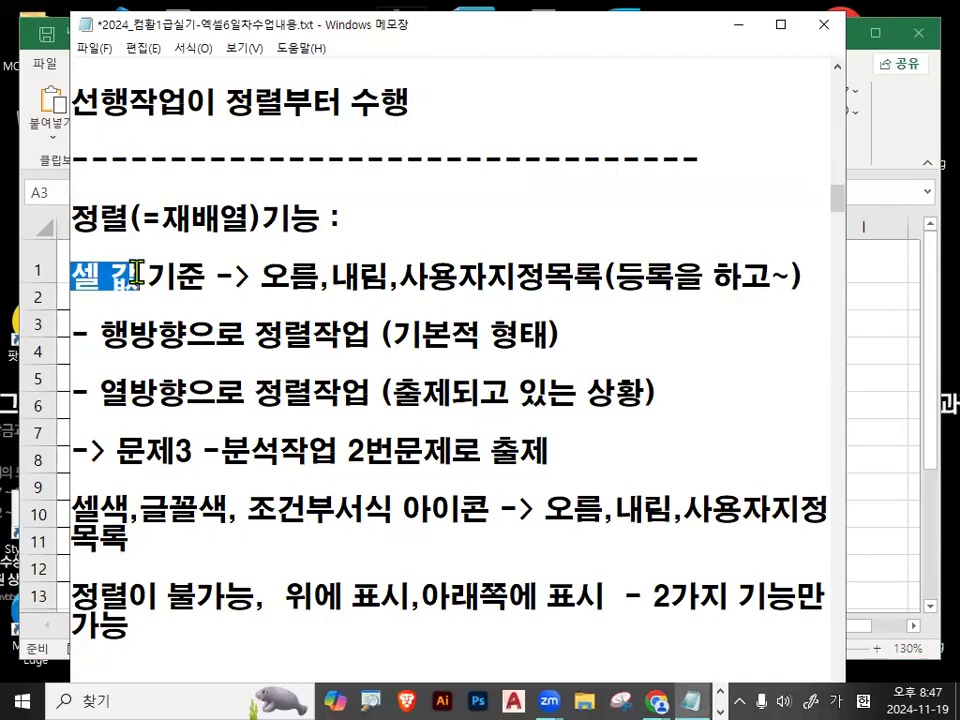
pyautogui.moveTo(78, 514); pyautogui.dragTo(117, 513)
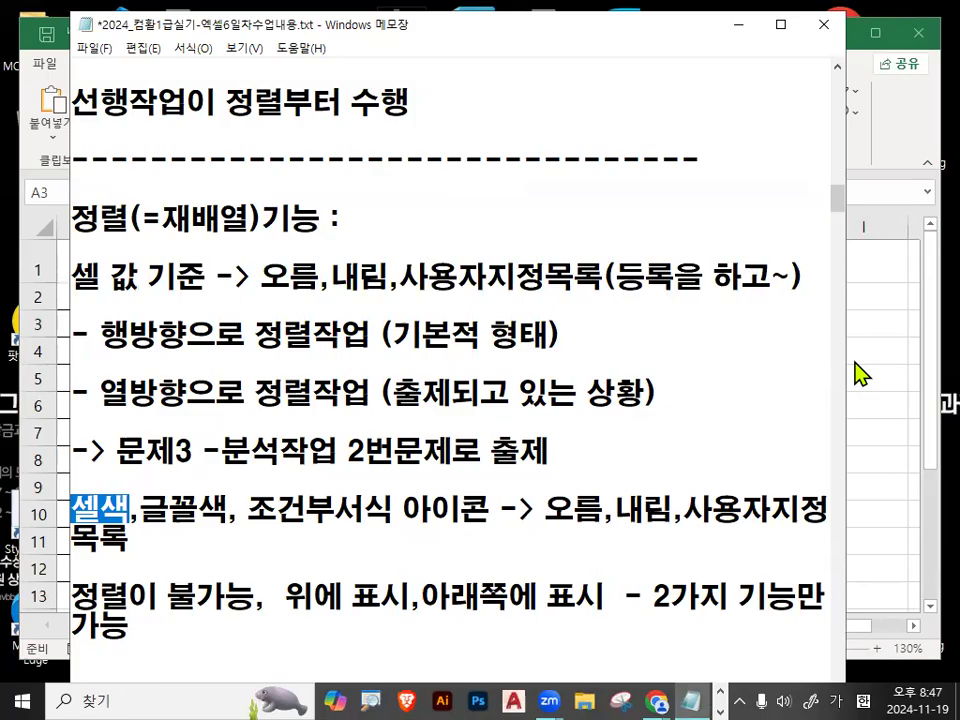
pyautogui.moveTo(847, 358); pyautogui.dragTo(922, 362)
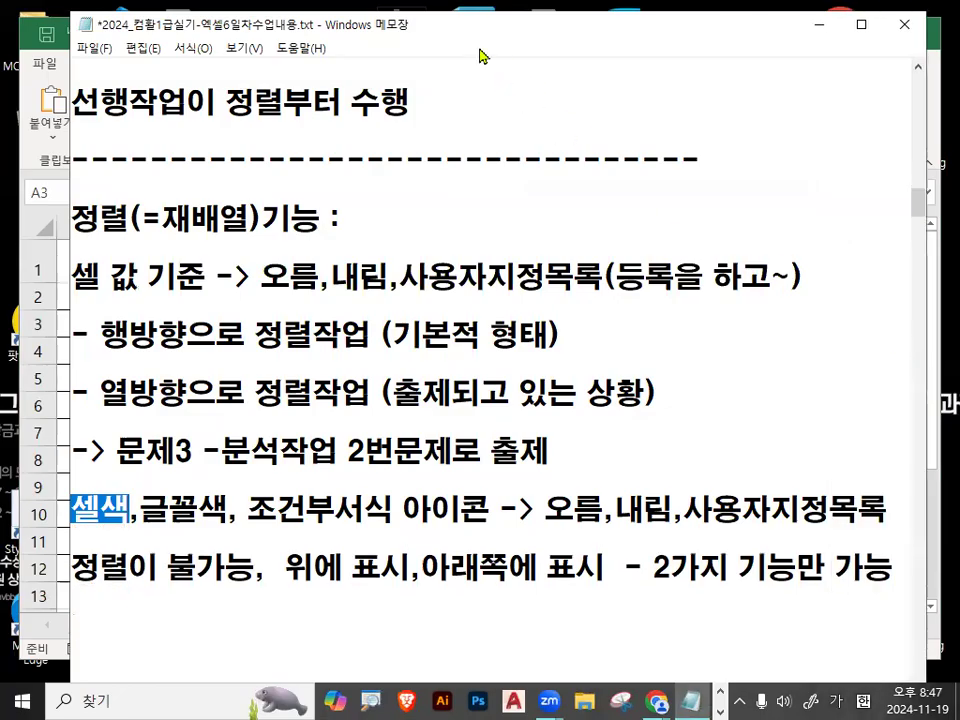
pyautogui.moveTo(477, 36); pyautogui.dragTo(447, 30)
pyautogui.click(88, 512)
# Underline "셀색,글꼴색, 조건부서식 아이콘" with the red pen, cross out 사용자지정목록, and circle 색 in 셀색
pyautogui.hotkey('ctrl', '2')
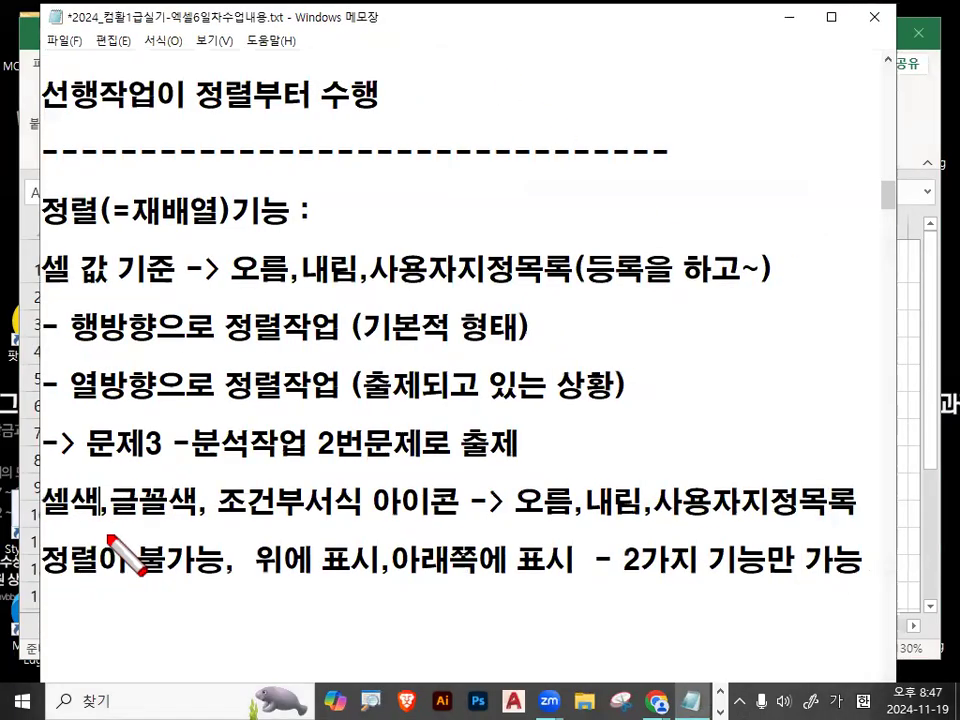
pyautogui.moveTo(48, 521); pyautogui.dragTo(446, 522)
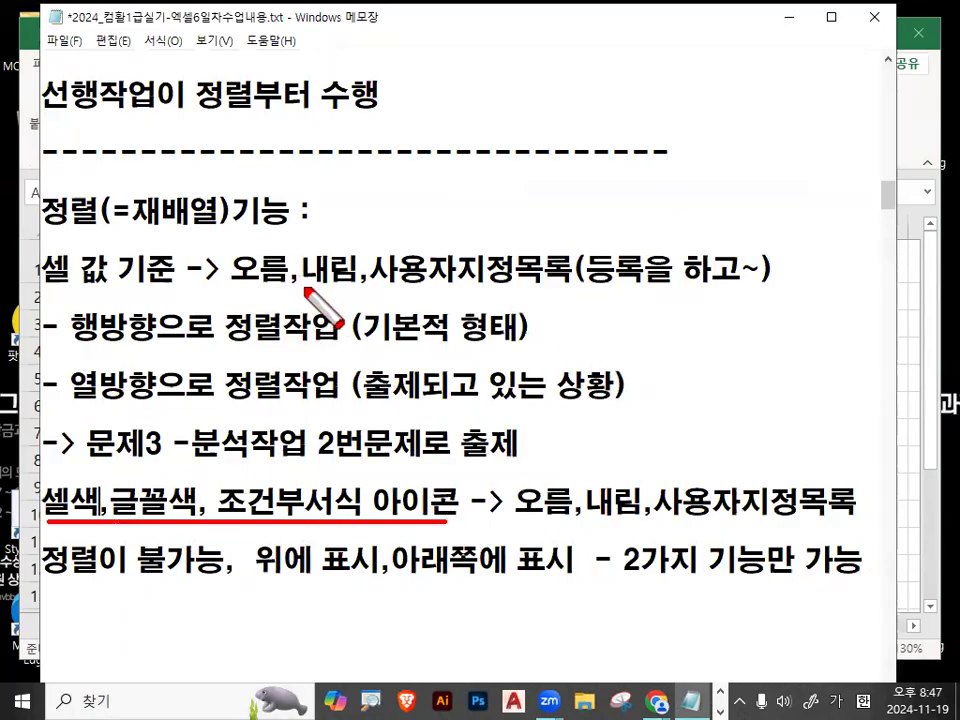
pyautogui.moveTo(737, 462); pyautogui.dragTo(673, 540)
pyautogui.moveTo(670, 463); pyautogui.dragTo(725, 535)
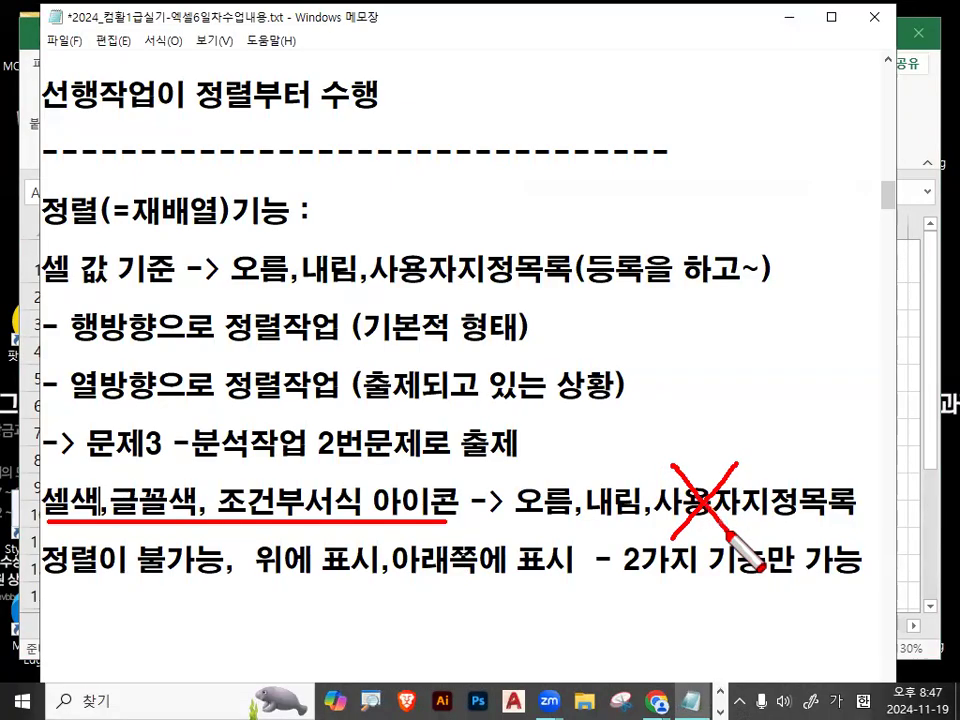
pyautogui.moveTo(96, 487); pyautogui.dragTo(92, 489)
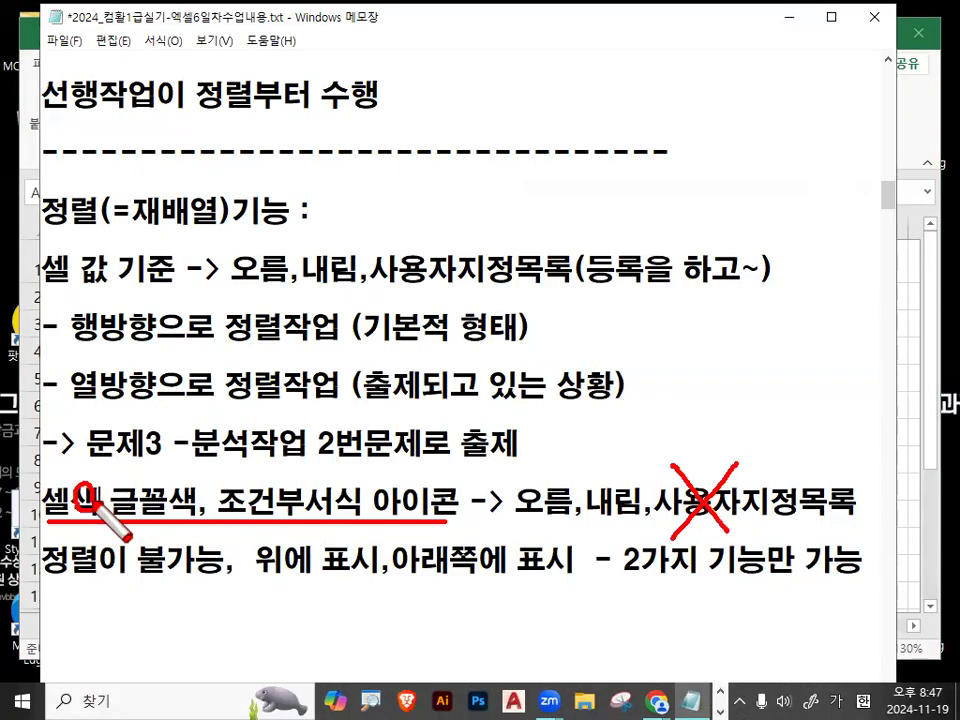
# Underline and bracket 위에 표시 and 아래쪽에 표시, mark 셀색 and 글꼴색, clear all pen marks, and highlight 셀색
pyautogui.moveTo(263, 577); pyautogui.dragTo(557, 582)
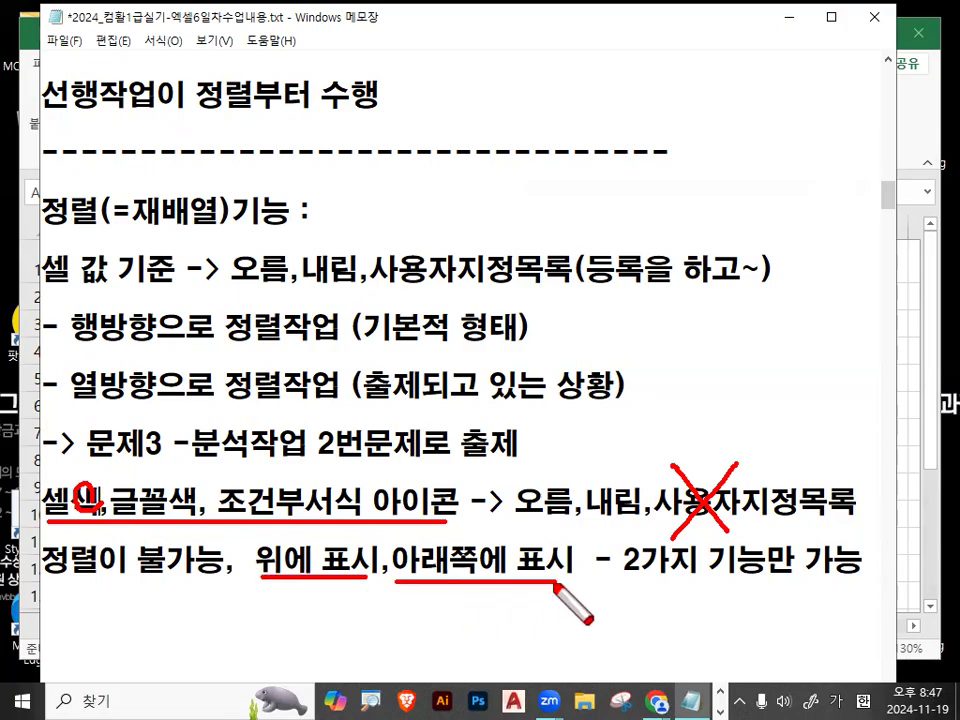
pyautogui.moveTo(366, 584)
pyautogui.mouseDown()
pyautogui.moveTo(366, 610)
pyautogui.moveTo(475, 612)
pyautogui.moveTo(476, 578)
pyautogui.mouseUp()
pyautogui.moveTo(101, 526); pyautogui.dragTo(82, 528)
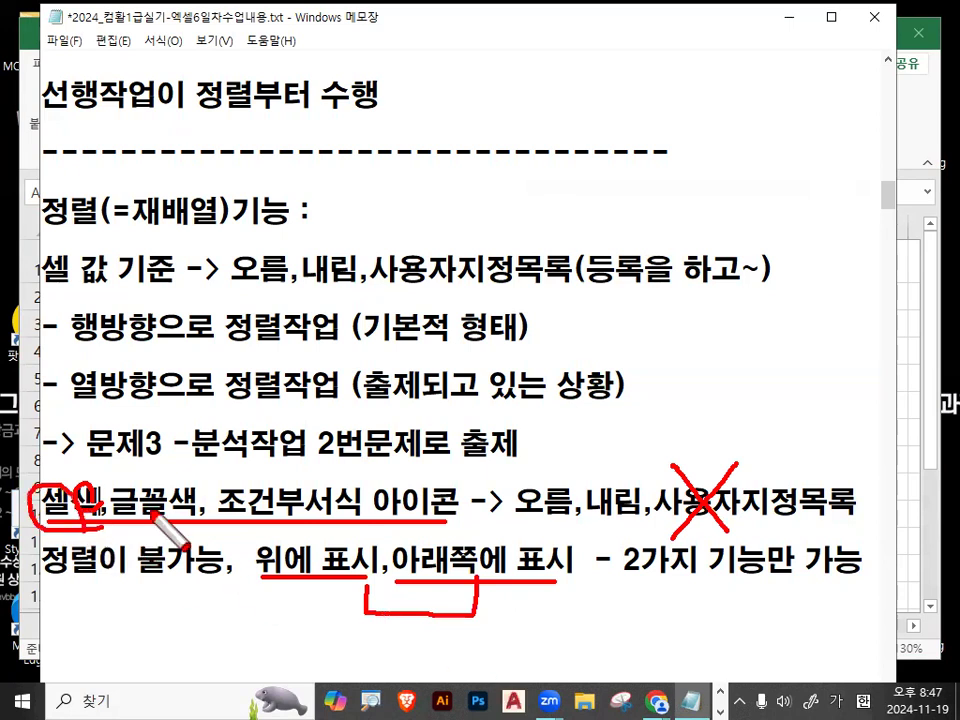
pyautogui.moveTo(190, 515); pyautogui.dragTo(204, 524)
pyautogui.press('Escape')
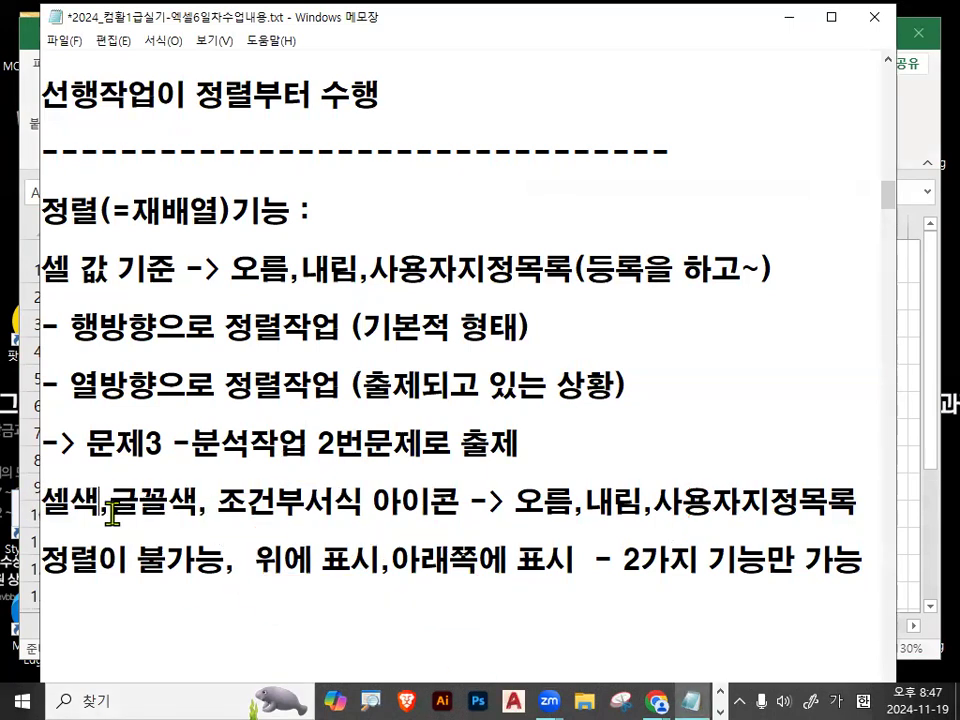
pyautogui.moveTo(49, 497); pyautogui.dragTo(97, 501)
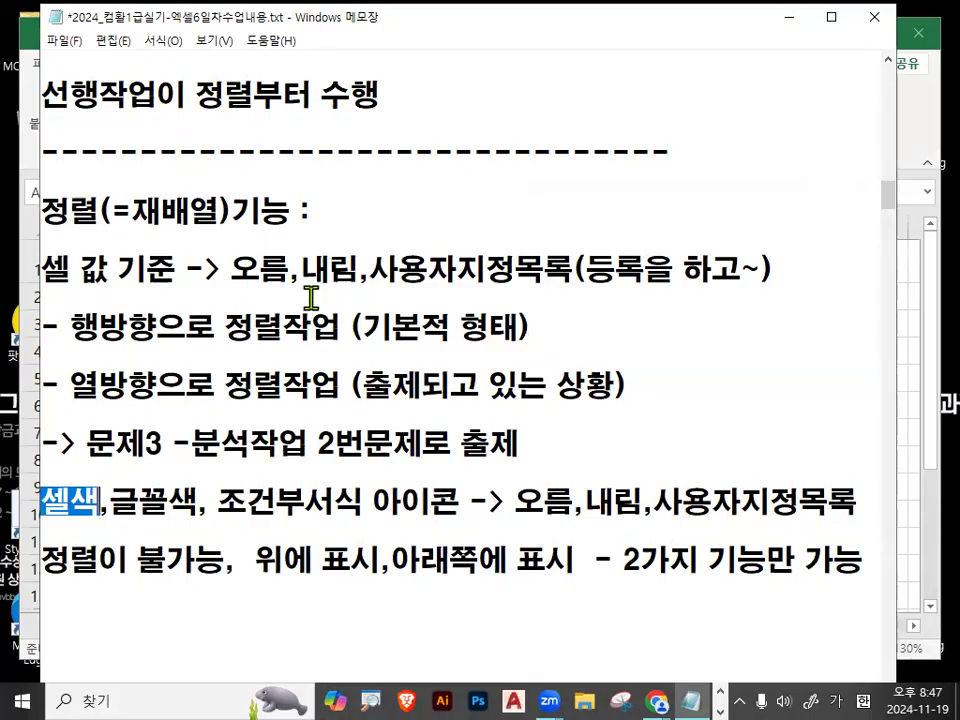
# Highlight 오름 in the 셀 값 기준 line of the notes and clear the highlight
pyautogui.moveTo(232, 268); pyautogui.dragTo(289, 268)
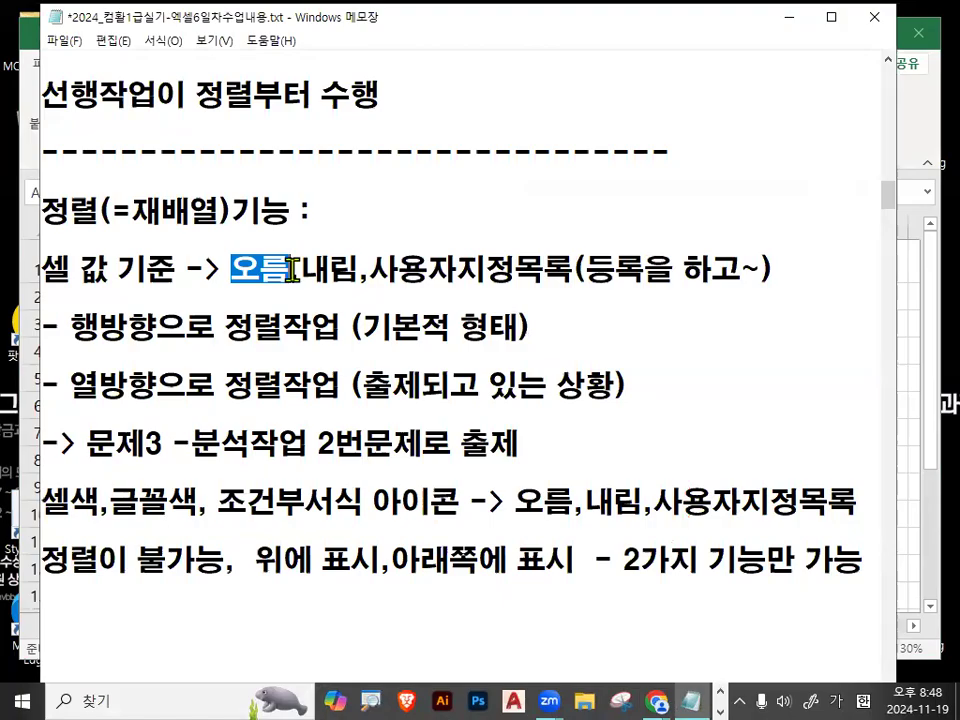
pyautogui.moveTo(225, 560); pyautogui.dragTo(643, 553)
pyautogui.click(389, 356)
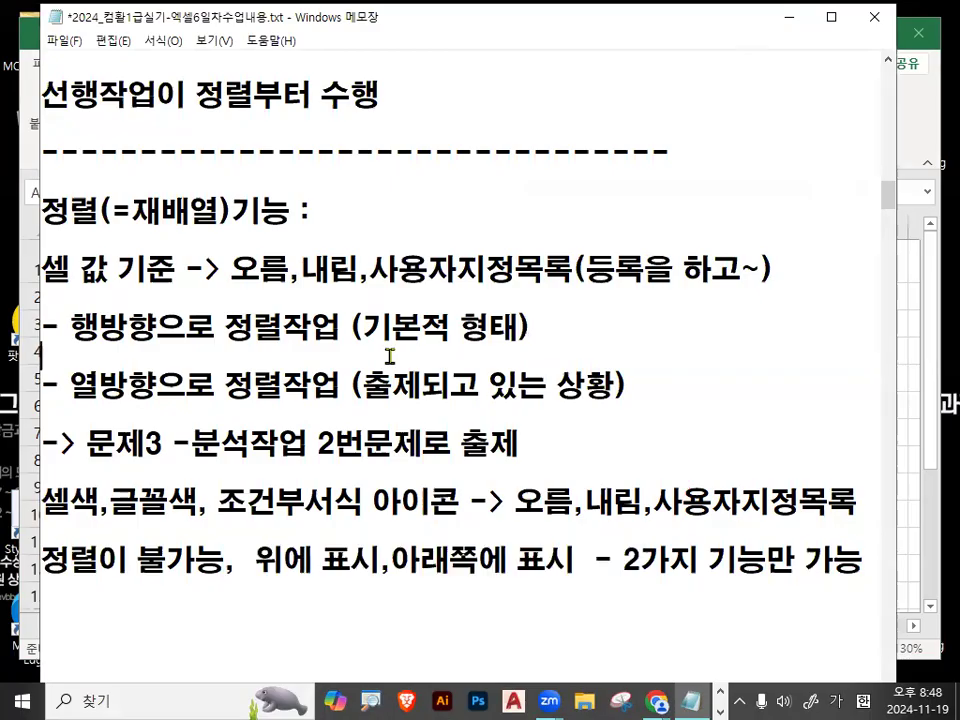
# Minimize the notes to return to the Excel workbook and select cell B5 in the table
pyautogui.click(789, 17)
pyautogui.click(312, 360)
pyautogui.click(229, 396)
pyautogui.click(250, 376)
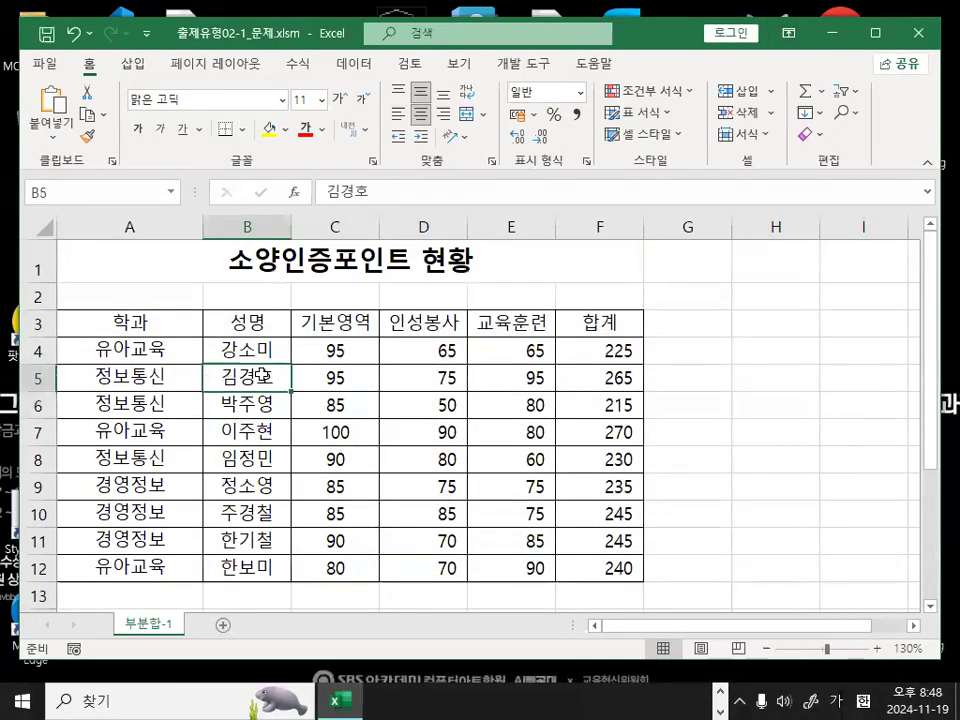
# Circle 데이터 with the red pen, clear the mark, and display the data commands
pyautogui.hotkey('ctrl', '1')
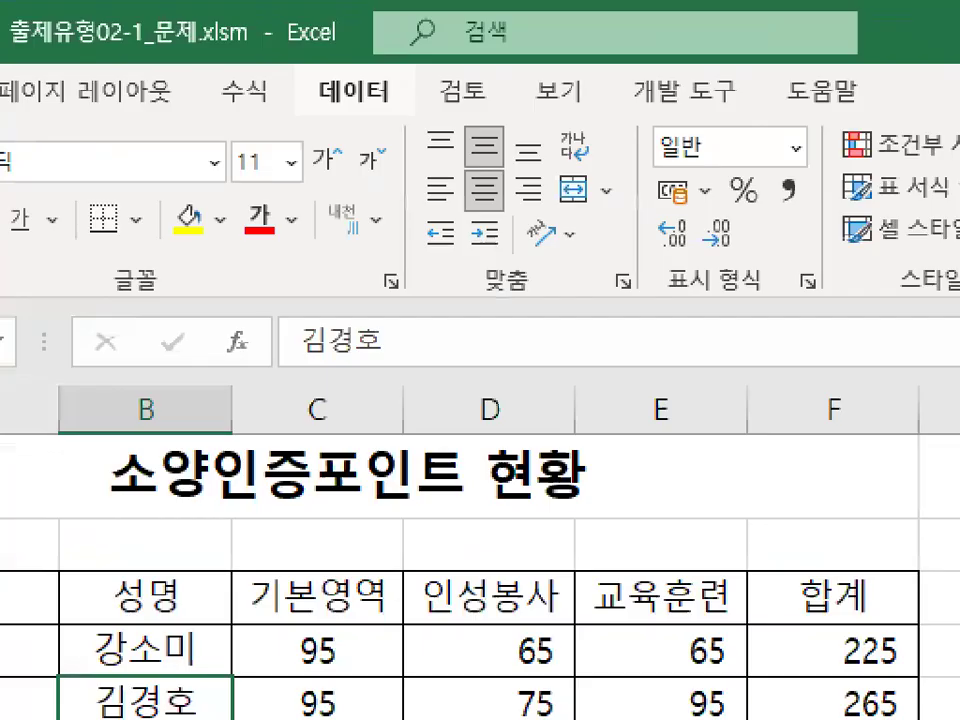
pyautogui.click(351, 92)
pyautogui.moveTo(408, 79)
pyautogui.mouseDown()
pyautogui.moveTo(308, 110)
pyautogui.moveTo(395, 95)
pyautogui.mouseUp()
pyautogui.press('Escape')
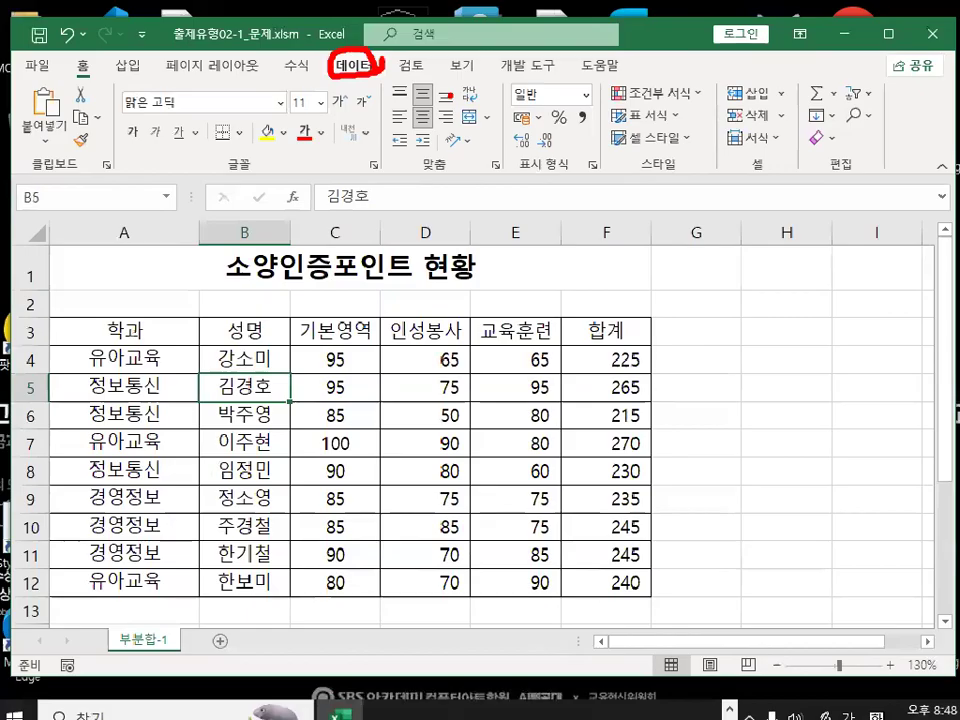
pyautogui.click(370, 72)
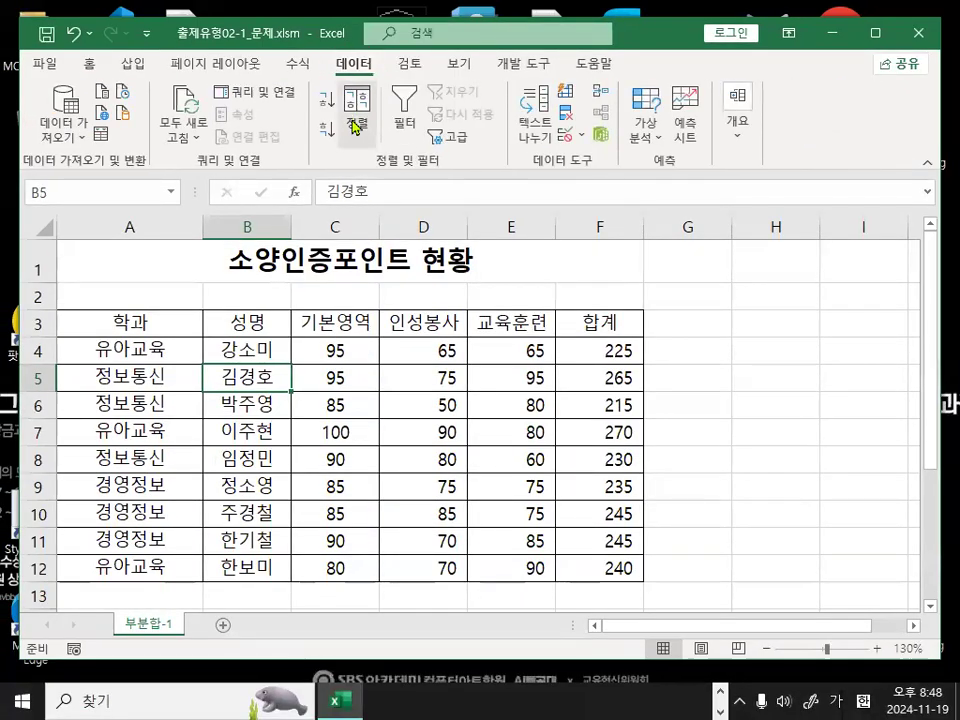
# Circle the 정렬 command with the red pen, clear the mark, and open the Sort dialog for the table
pyautogui.hotkey('ctrl', '1')
pyautogui.click(351, 113)
pyautogui.moveTo(415, 115)
pyautogui.mouseDown()
pyautogui.moveTo(365, 38)
pyautogui.moveTo(420, 105)
pyautogui.mouseUp()
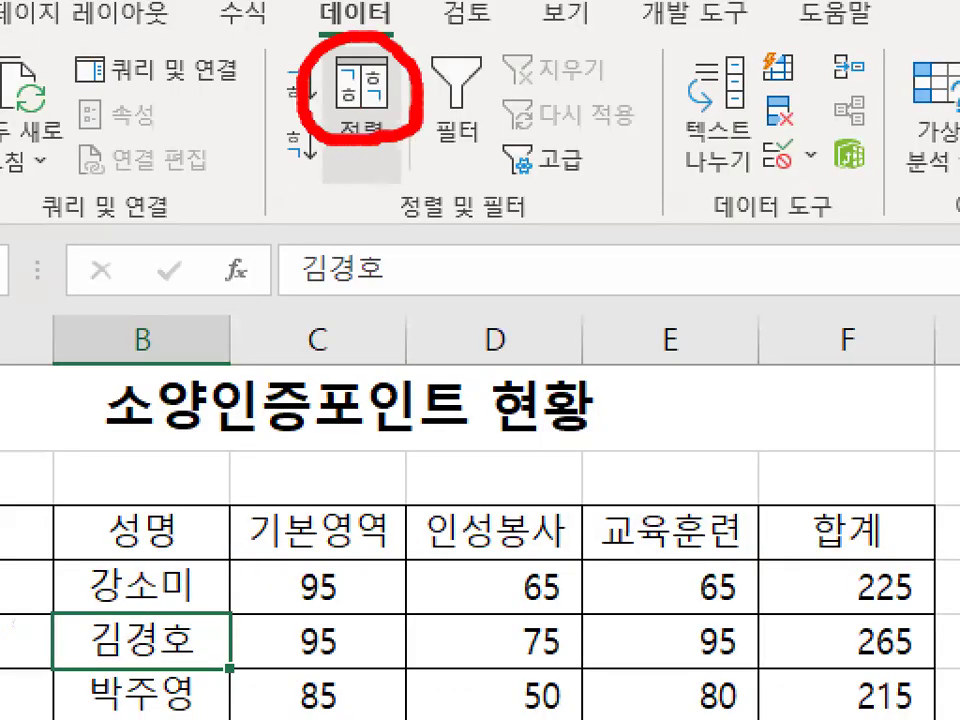
pyautogui.press('Escape')
pyautogui.click(358, 112)
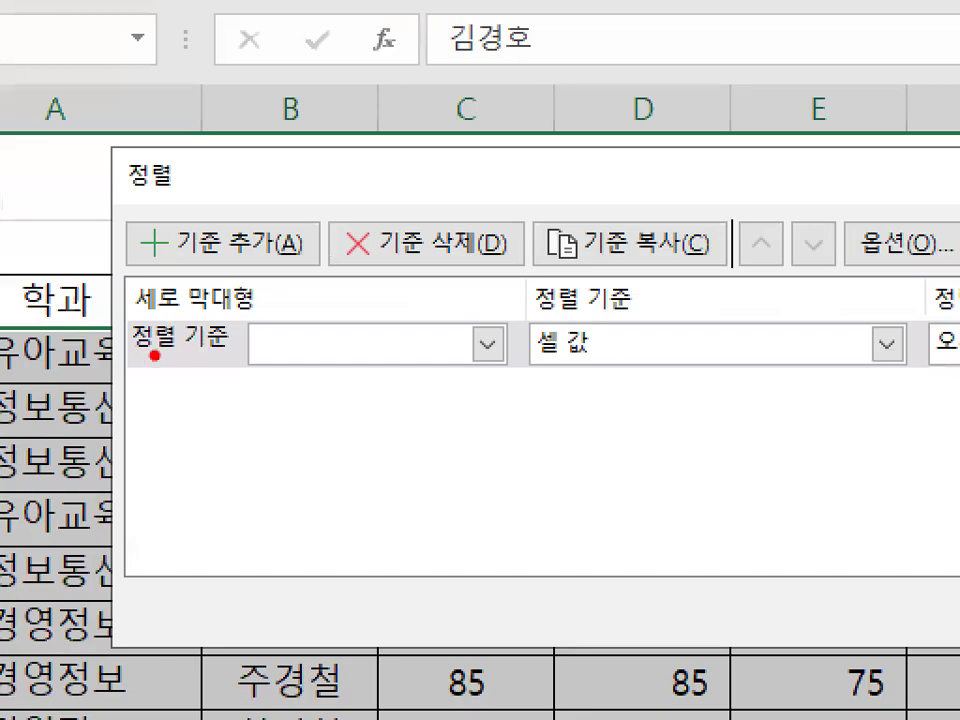
# Underline the 정렬 기준 label in the Sort dialog and mark up the sort criterion area with the red pen
pyautogui.moveTo(169, 351); pyautogui.dragTo(214, 355)
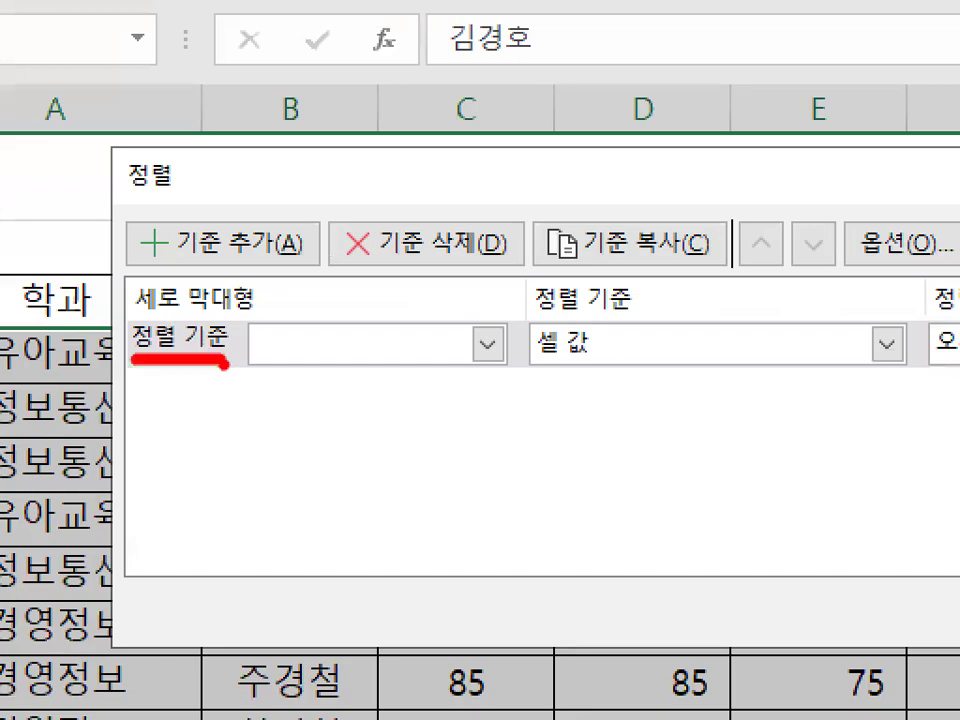
pyautogui.moveTo(280, 265); pyautogui.dragTo(284, 450)
pyautogui.moveTo(165, 301)
pyautogui.mouseDown()
pyautogui.moveTo(94, 327)
pyautogui.moveTo(158, 333)
pyautogui.mouseUp()
pyautogui.moveTo(388, 309); pyautogui.dragTo(395, 332)
pyautogui.moveTo(582, 299)
pyautogui.mouseDown()
pyautogui.moveTo(561, 272)
pyautogui.moveTo(572, 309)
pyautogui.mouseUp()
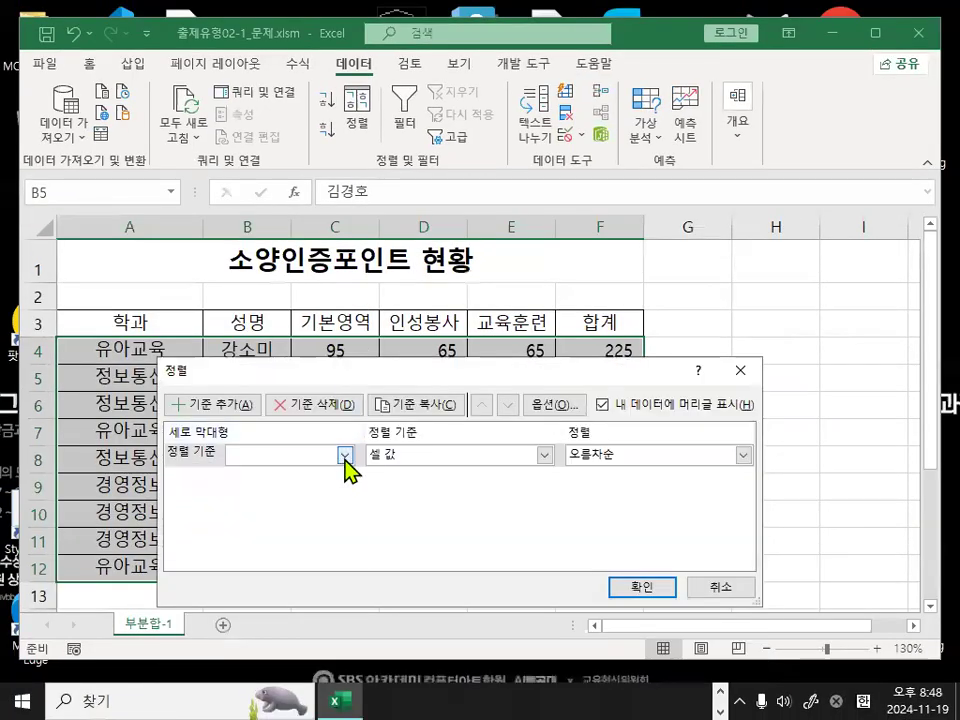
# Set the sort column to 학과 and mark 학과, 정렬 기준 and 셀 값 with the red pen
pyautogui.click(346, 455)
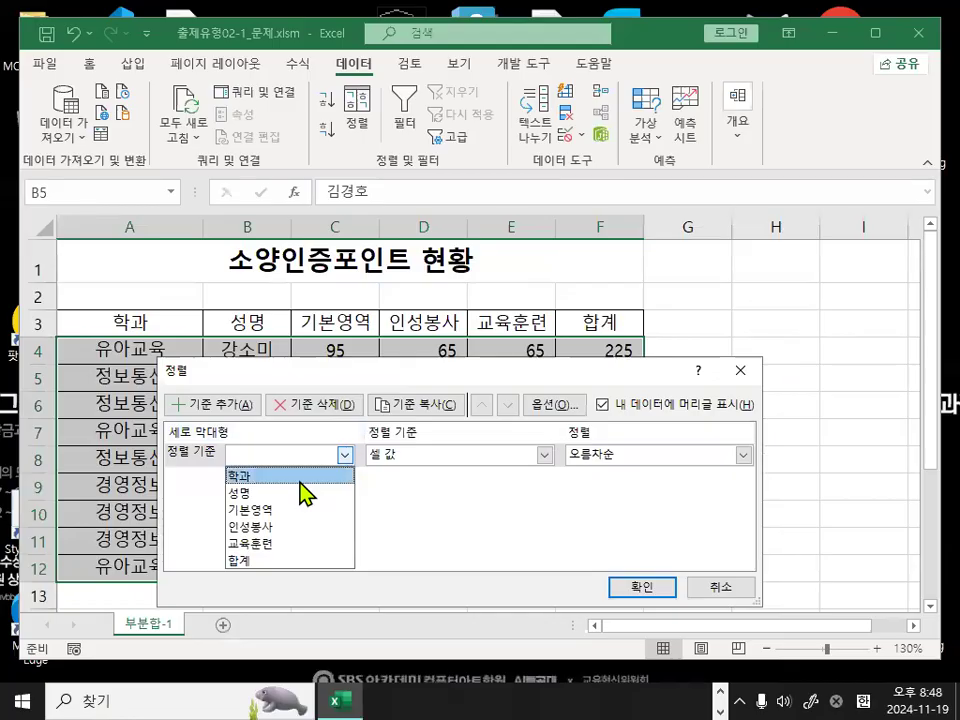
pyautogui.click(260, 476)
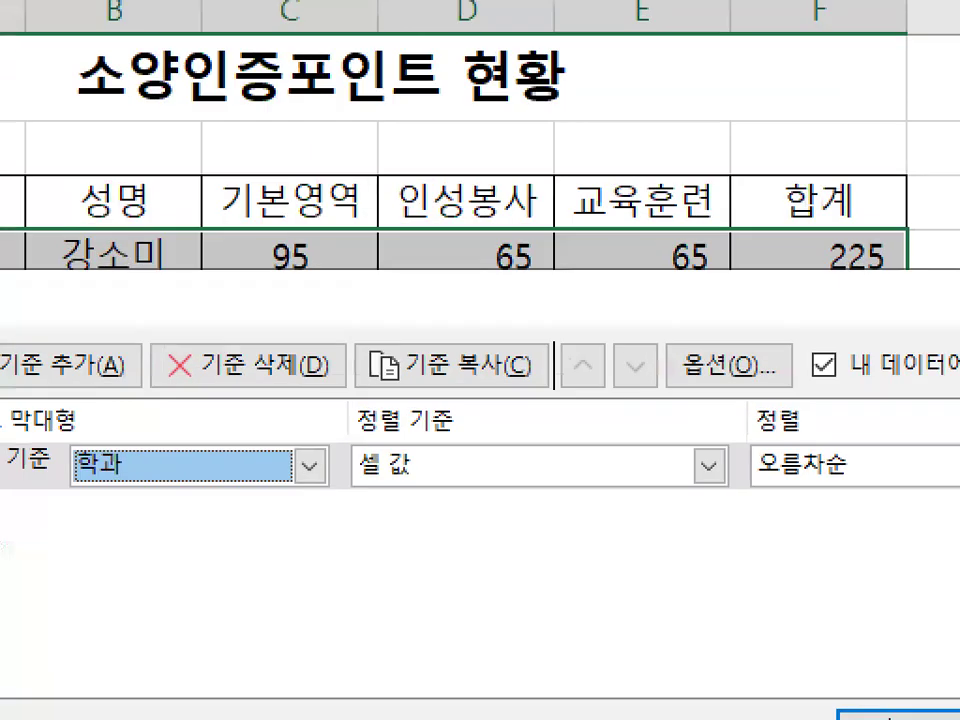
pyautogui.moveTo(134, 479)
pyautogui.mouseDown()
pyautogui.moveTo(88, 485)
pyautogui.moveTo(102, 424)
pyautogui.mouseUp()
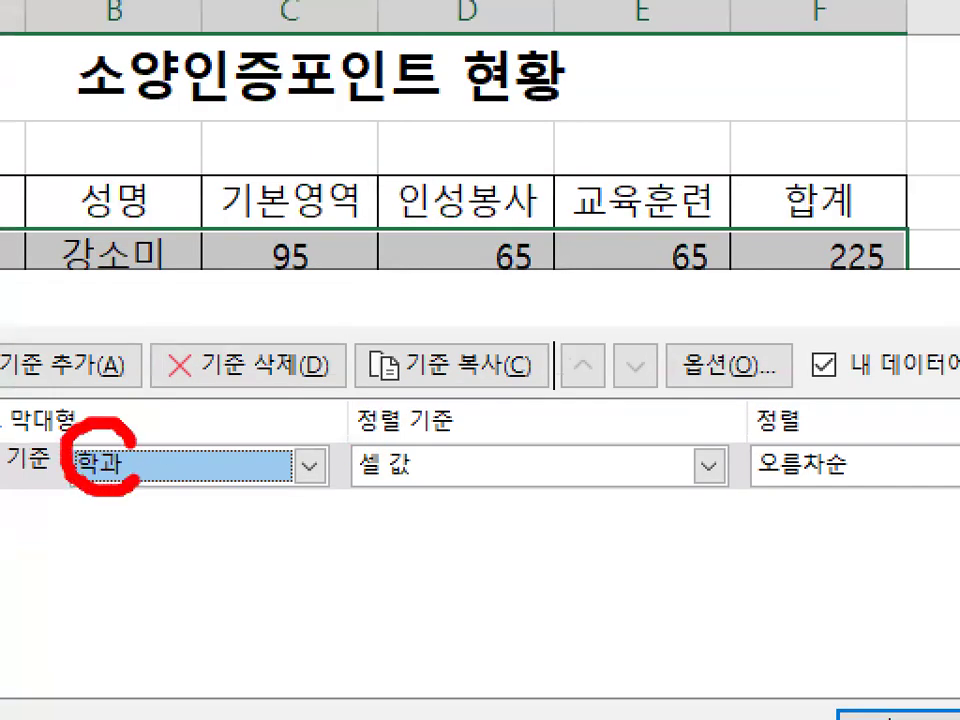
pyautogui.moveTo(452, 432)
pyautogui.mouseDown()
pyautogui.moveTo(355, 430)
pyautogui.moveTo(420, 385)
pyautogui.mouseUp()
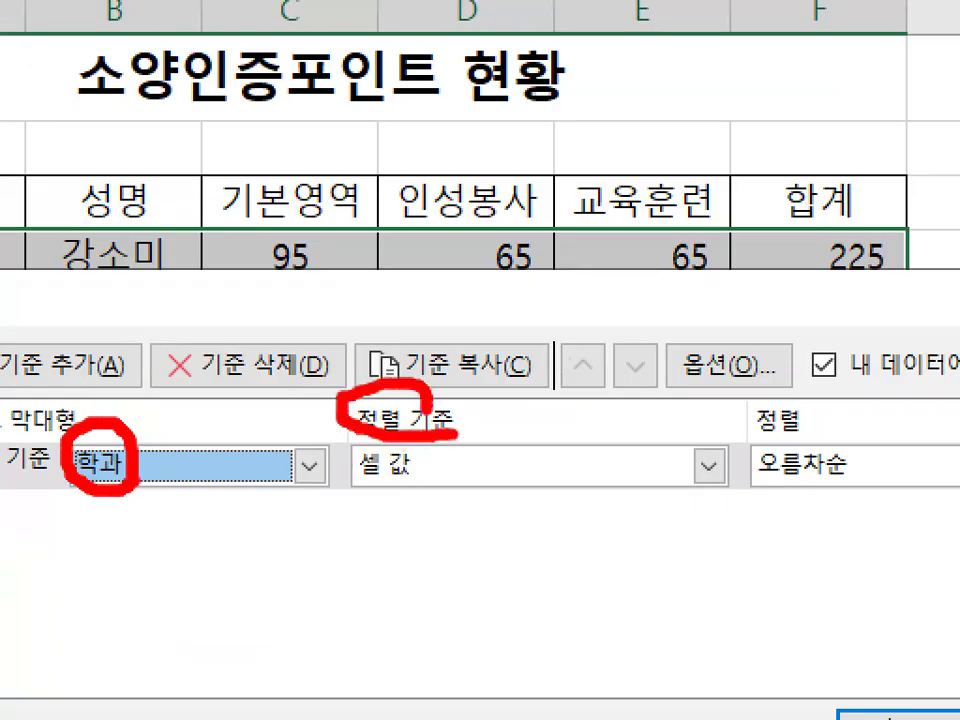
pyautogui.moveTo(438, 468); pyautogui.dragTo(355, 487)
pyautogui.moveTo(420, 472); pyautogui.dragTo(362, 440)
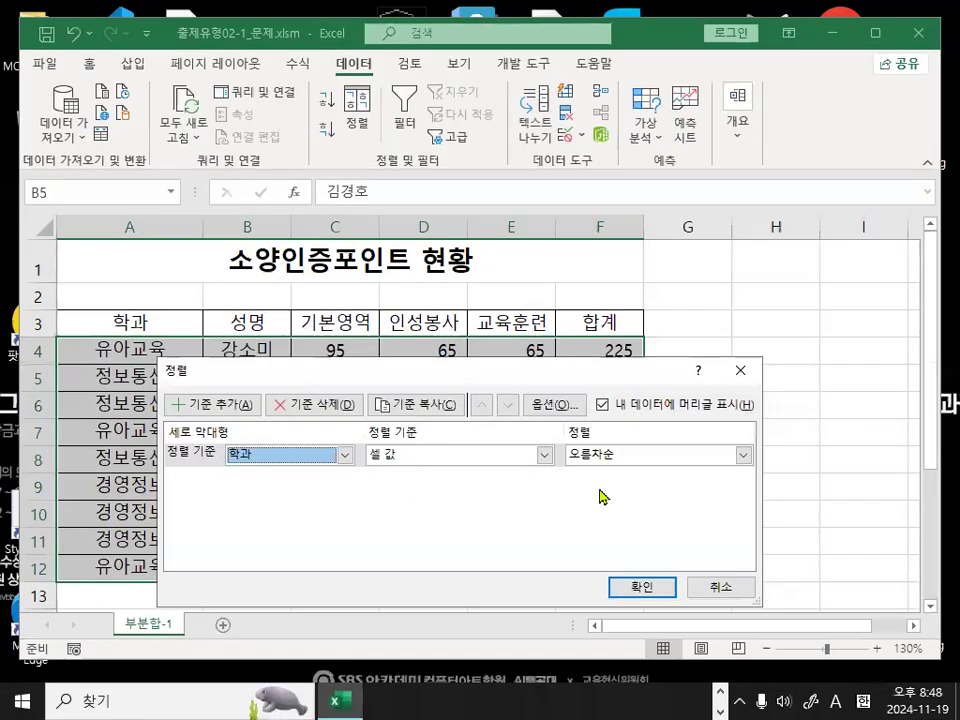
# Show the sort order choices for cell values and bracket 오름차순 and 내림차순 with the red pen
pyautogui.click(875, 472)
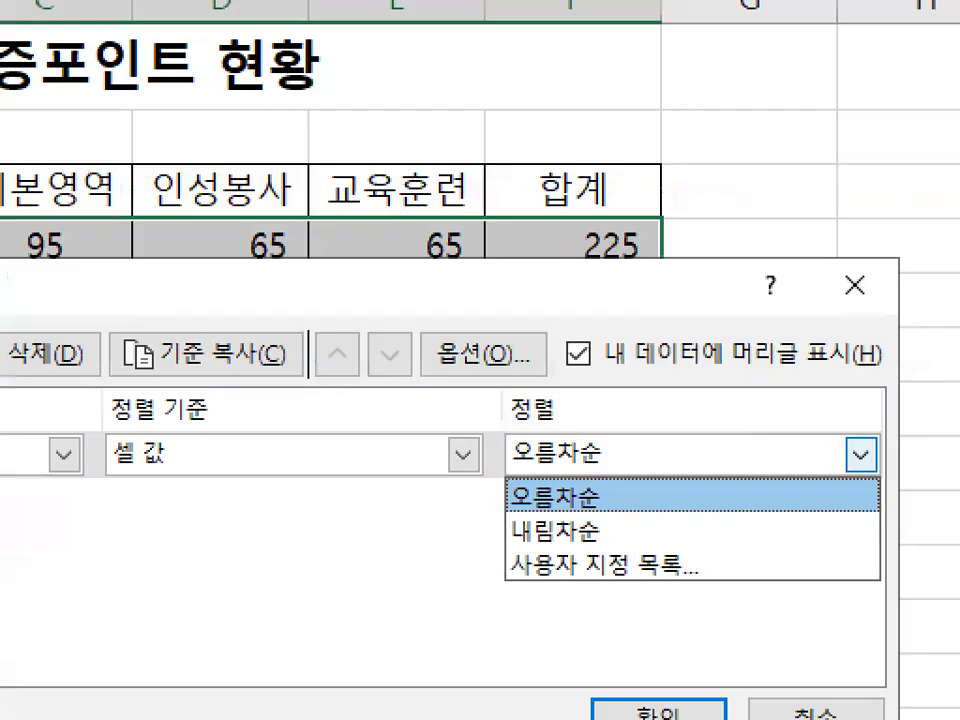
pyautogui.moveTo(507, 487); pyautogui.dragTo(486, 518)
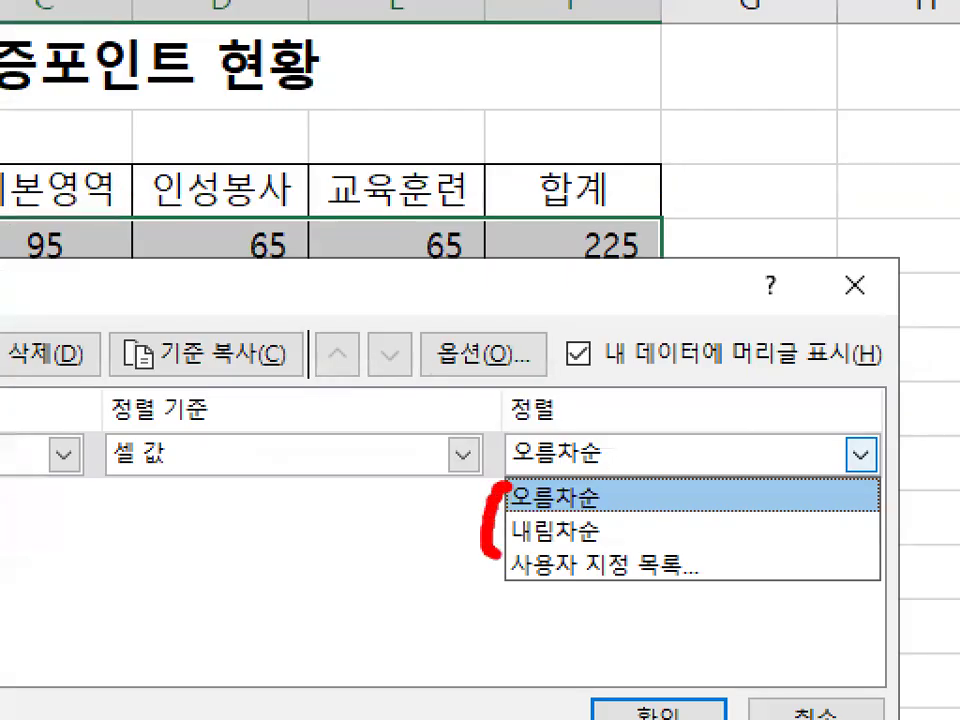
pyautogui.press('Escape')
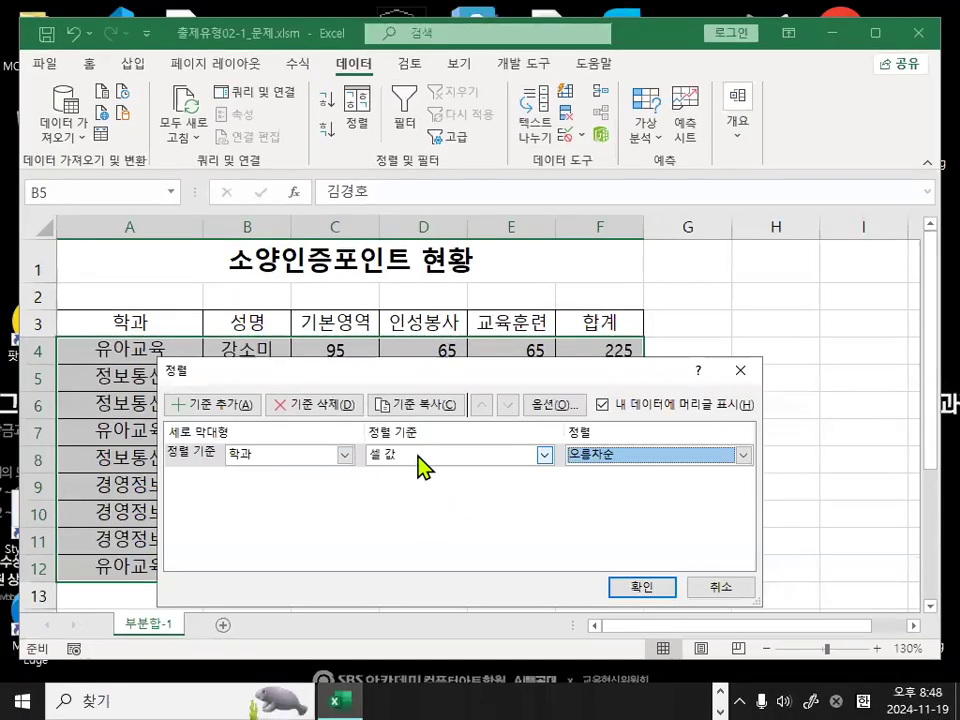
# Sort 학과 on 셀 색, and circle 셀 색 없음 and the 위에 표시 and 아래쪽에 표시 choices in red
pyautogui.click(205, 451)
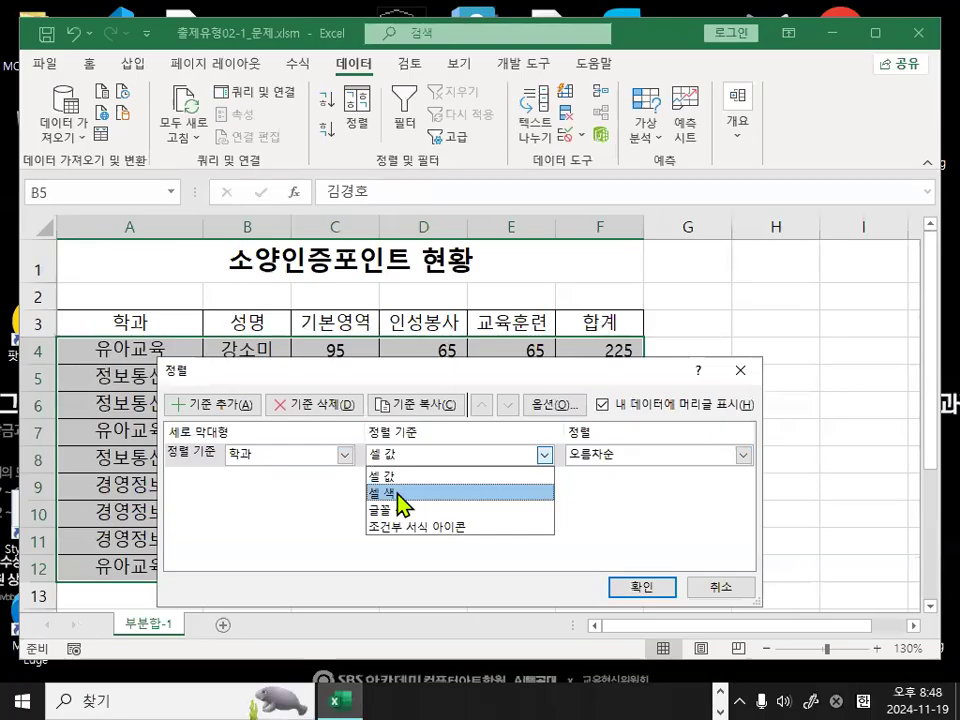
pyautogui.click(403, 493)
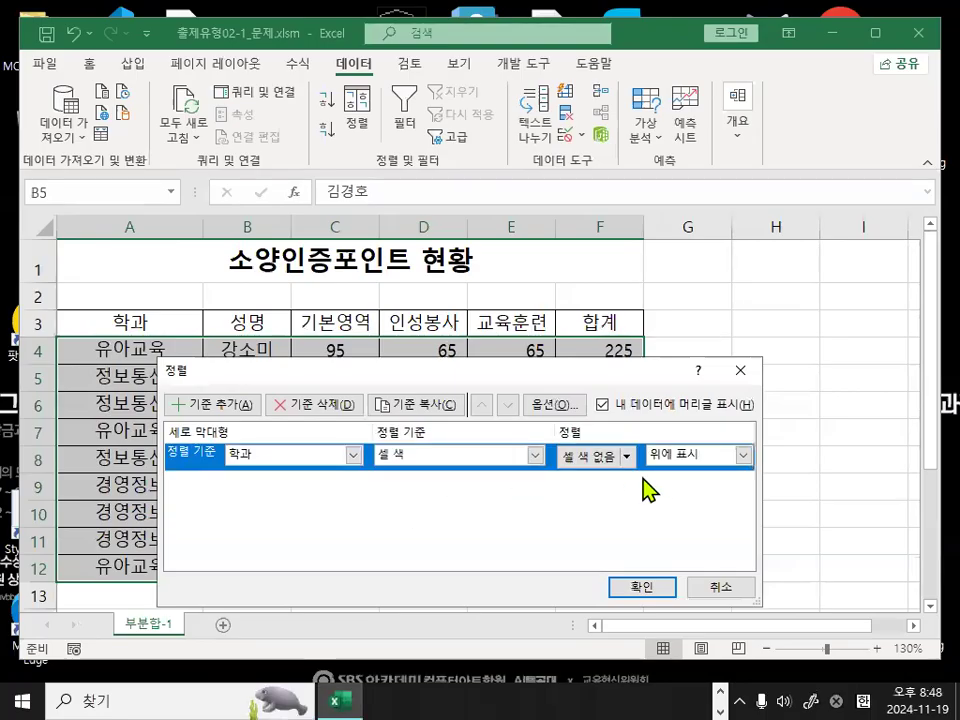
pyautogui.click(700, 456)
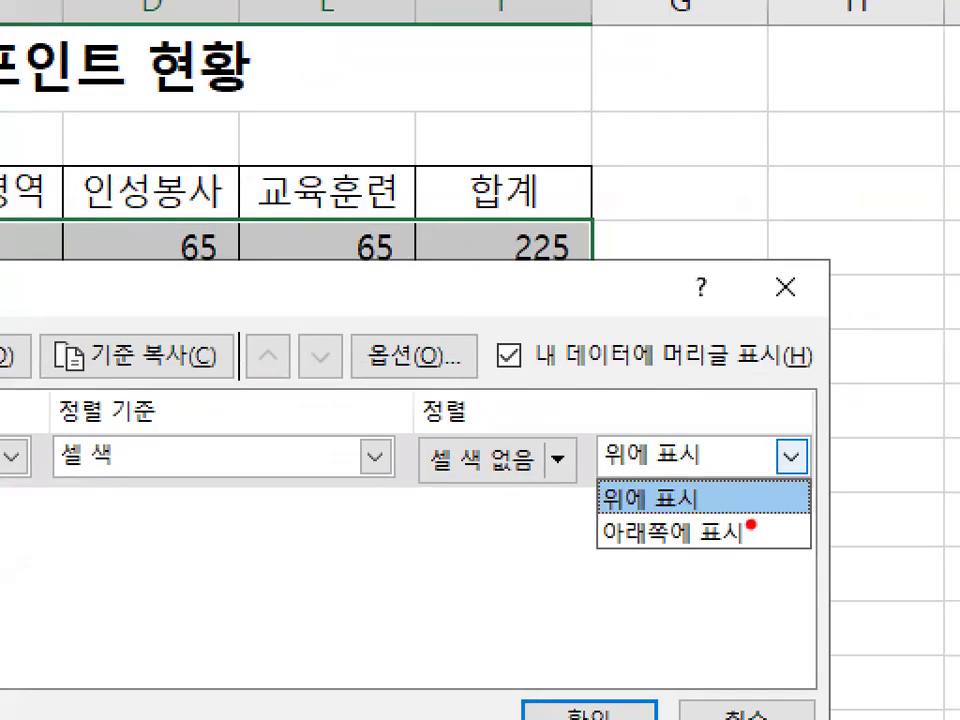
pyautogui.moveTo(749, 523)
pyautogui.mouseDown()
pyautogui.moveTo(604, 562)
pyautogui.moveTo(733, 505)
pyautogui.mouseUp()
pyautogui.moveTo(527, 488)
pyautogui.mouseDown()
pyautogui.moveTo(413, 430)
pyautogui.moveTo(536, 489)
pyautogui.mouseUp()
pyautogui.moveTo(605, 357)
pyautogui.mouseDown()
pyautogui.moveTo(670, 401)
pyautogui.moveTo(763, 239)
pyautogui.mouseUp()
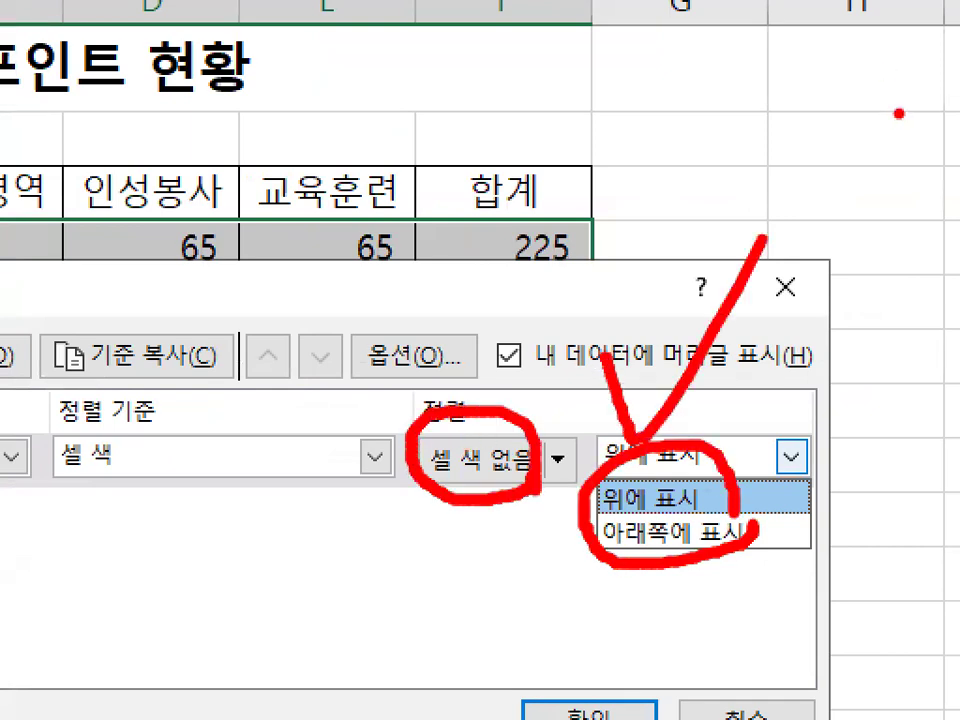
pyautogui.moveTo(434, 522)
pyautogui.mouseDown()
pyautogui.moveTo(641, 596)
pyautogui.moveTo(650, 575)
pyautogui.mouseUp()
pyautogui.moveTo(612, 622)
pyautogui.mouseDown()
pyautogui.moveTo(652, 574)
pyautogui.moveTo(682, 638)
pyautogui.mouseUp()
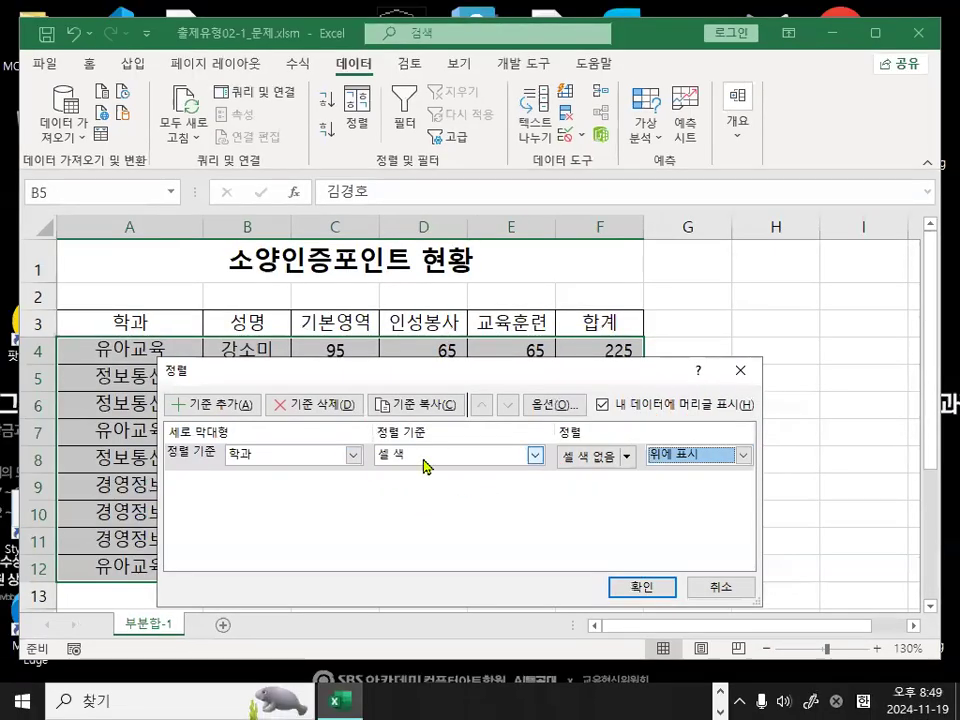
# Change the sort basis to 글꼴 색 with 위에 표시 as its order
pyautogui.click(154, 472)
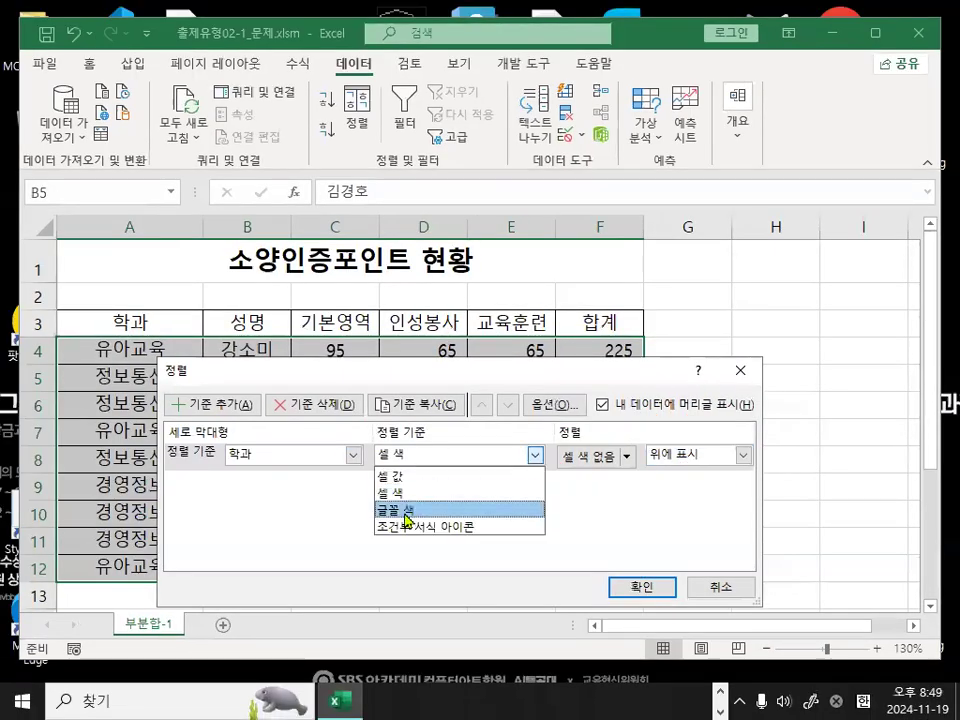
pyautogui.click(116, 564)
pyautogui.click(743, 454)
pyautogui.click(680, 474)
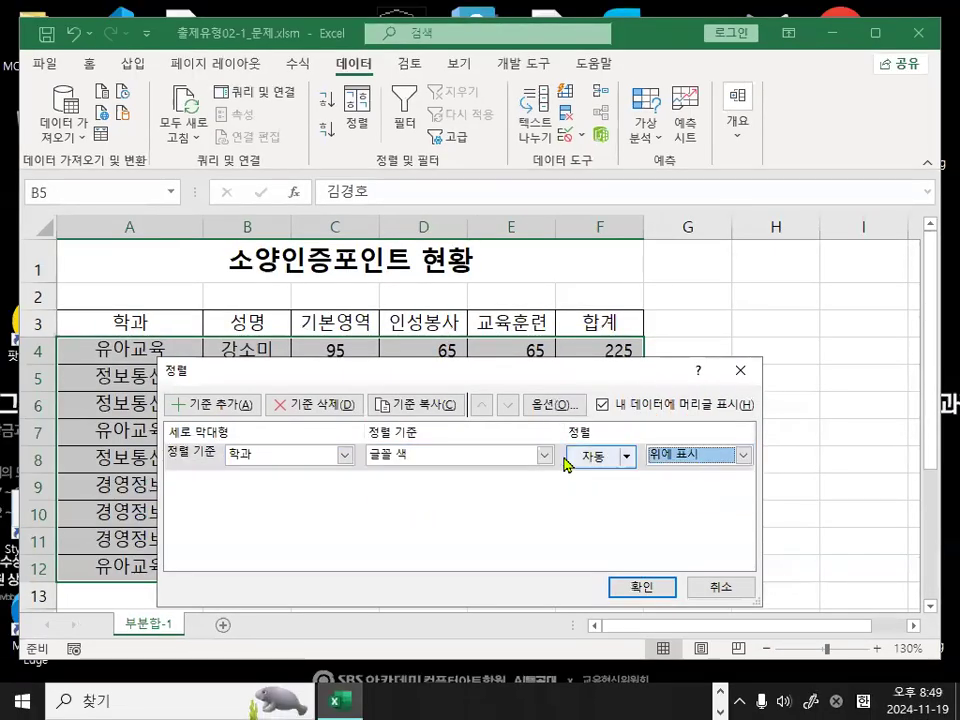
# Change the sort basis to 조건부 서식 아이콘 and circle its 위에 표시 and 아래쪽에 표시 choices with the red pen
pyautogui.click(544, 454)
pyautogui.click(440, 526)
pyautogui.click(697, 456)
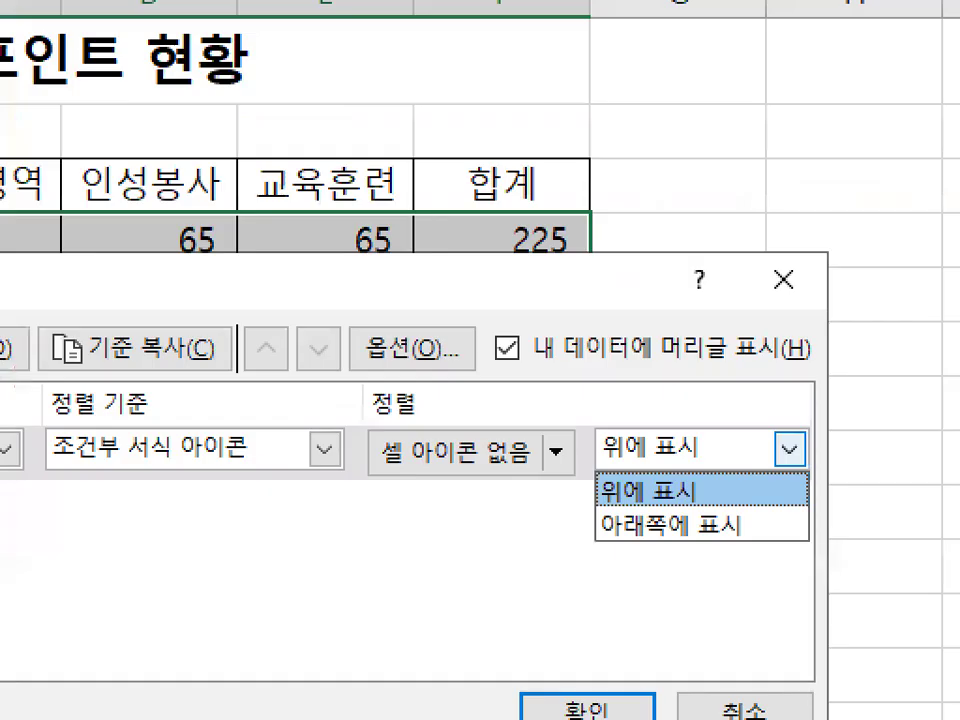
pyautogui.moveTo(809, 488)
pyautogui.mouseDown()
pyautogui.moveTo(579, 548)
pyautogui.moveTo(782, 608)
pyautogui.mouseUp()
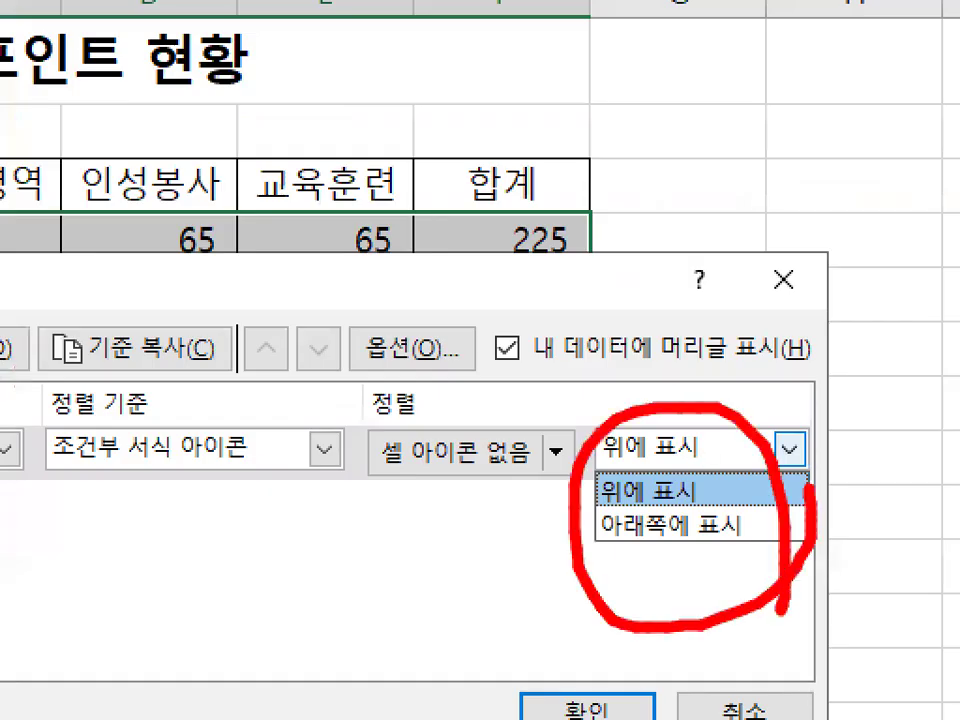
pyautogui.press('Escape')
# Set the sort basis back to 셀 값 and circle it with the red pen
pyautogui.click(326, 447)
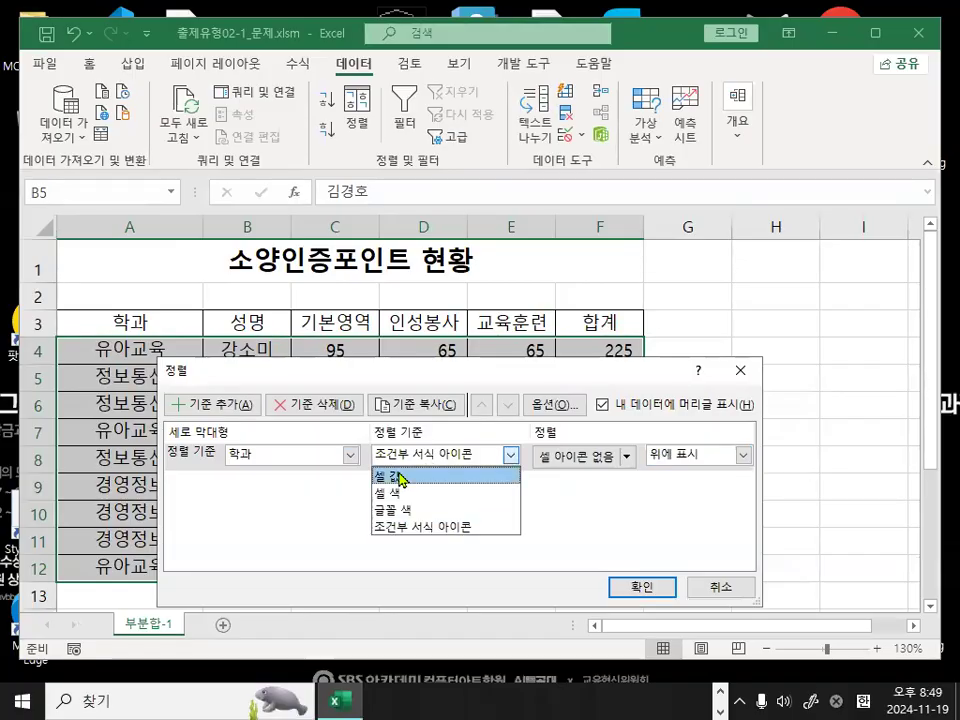
pyautogui.click(402, 477)
pyautogui.moveTo(412, 458); pyautogui.dragTo(418, 480)
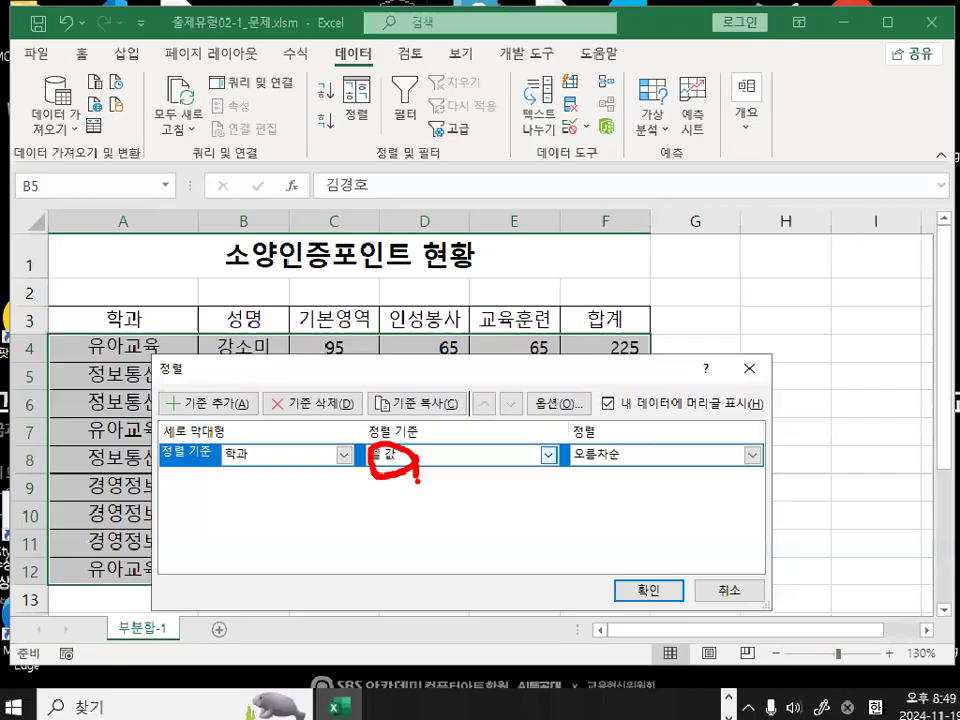
# Move the Sort dialog down to uncover more table rows and underline 내 데이터에 머리글 표시 with the red pen
pyautogui.moveTo(501, 377); pyautogui.dragTo(466, 419)
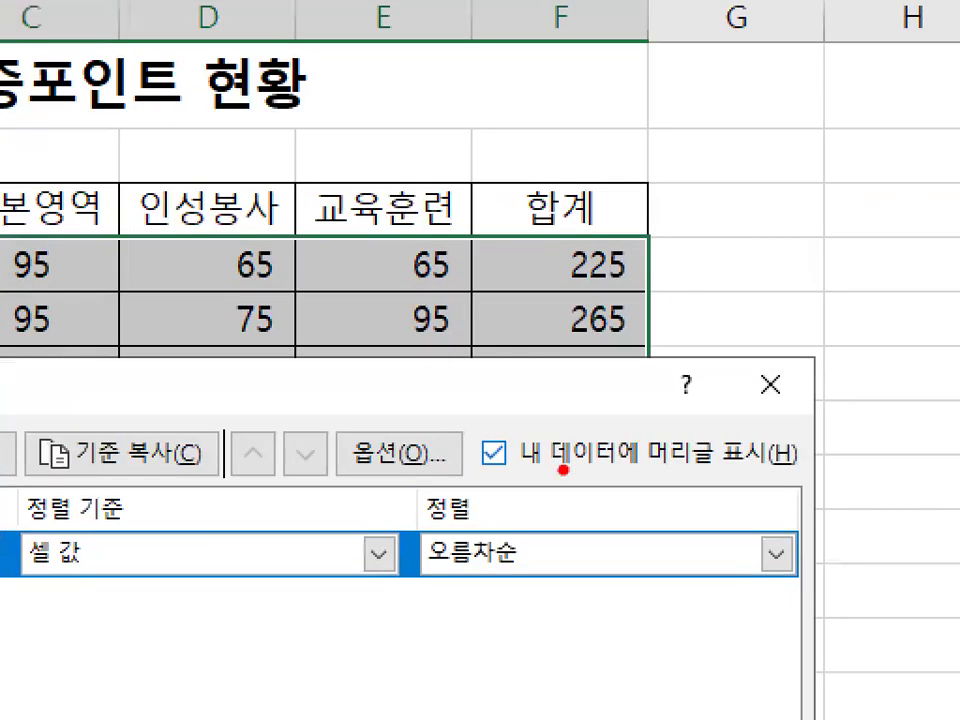
pyautogui.moveTo(487, 472); pyautogui.dragTo(785, 470)
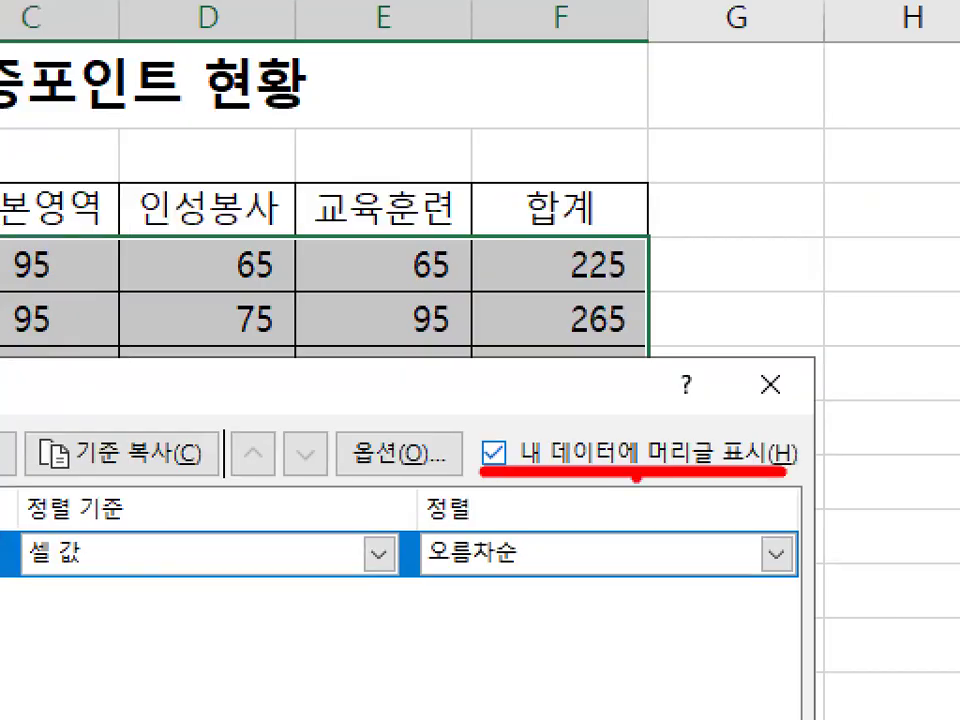
pyautogui.moveTo(527, 466)
pyautogui.mouseDown()
pyautogui.moveTo(475, 424)
pyautogui.moveTo(526, 466)
pyautogui.mouseUp()
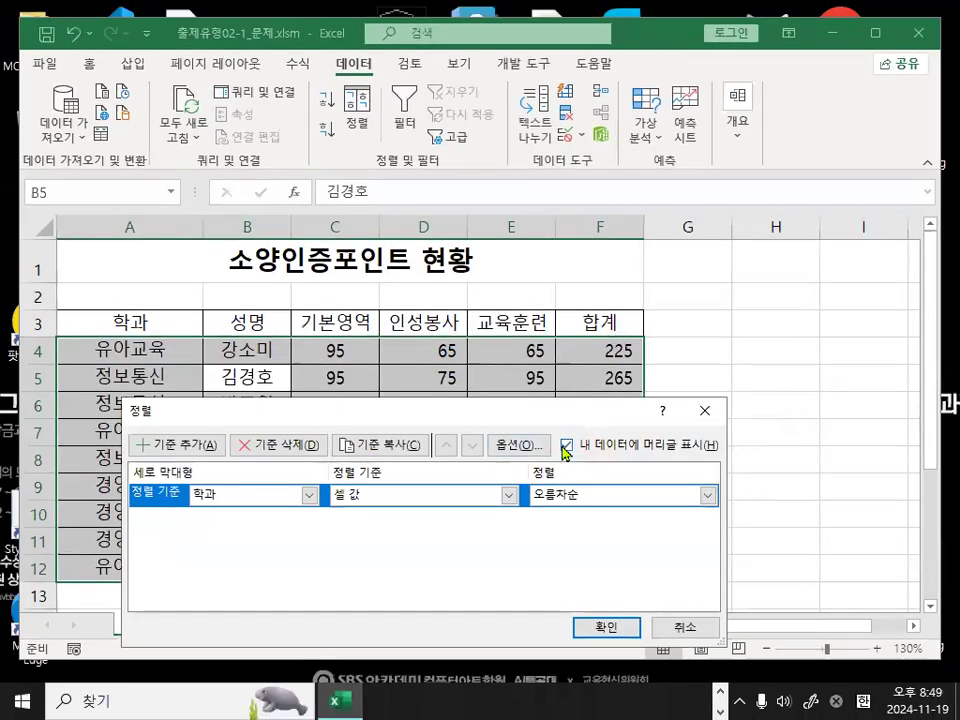
# Turn 내 데이터에 머리글 표시 off, mark the table's header row in red, turn it back on, and mark 세로 막대형
pyautogui.click(493, 453)
pyautogui.moveTo(46, 335); pyautogui.dragTo(597, 335)
pyautogui.moveTo(400, 301)
pyautogui.mouseDown()
pyautogui.moveTo(485, 288)
pyautogui.moveTo(550, 230)
pyautogui.mouseUp()
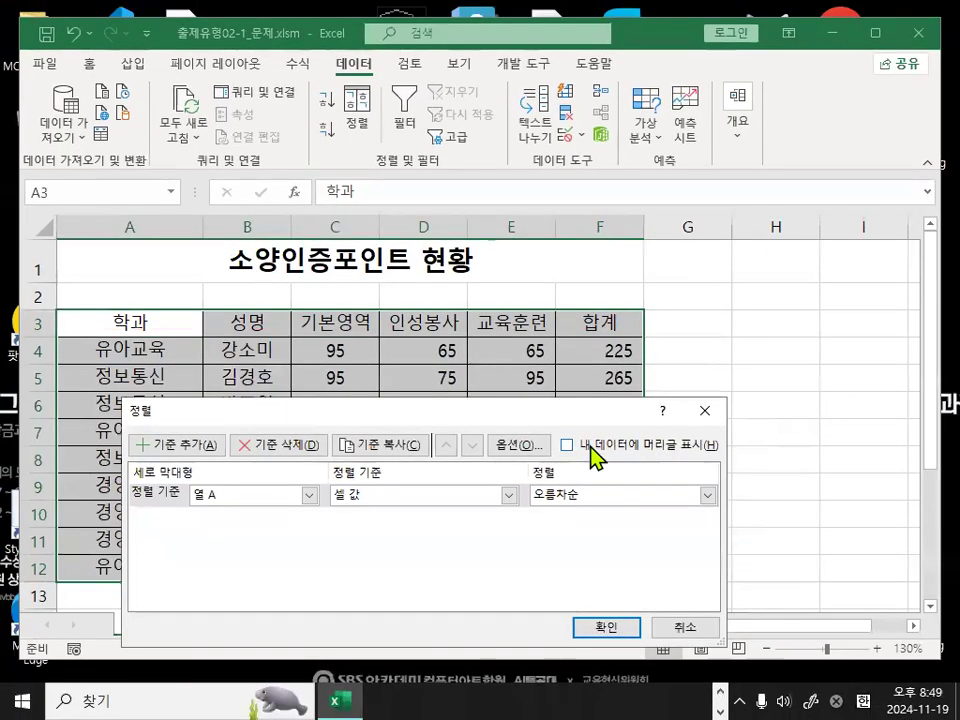
pyautogui.click(567, 445)
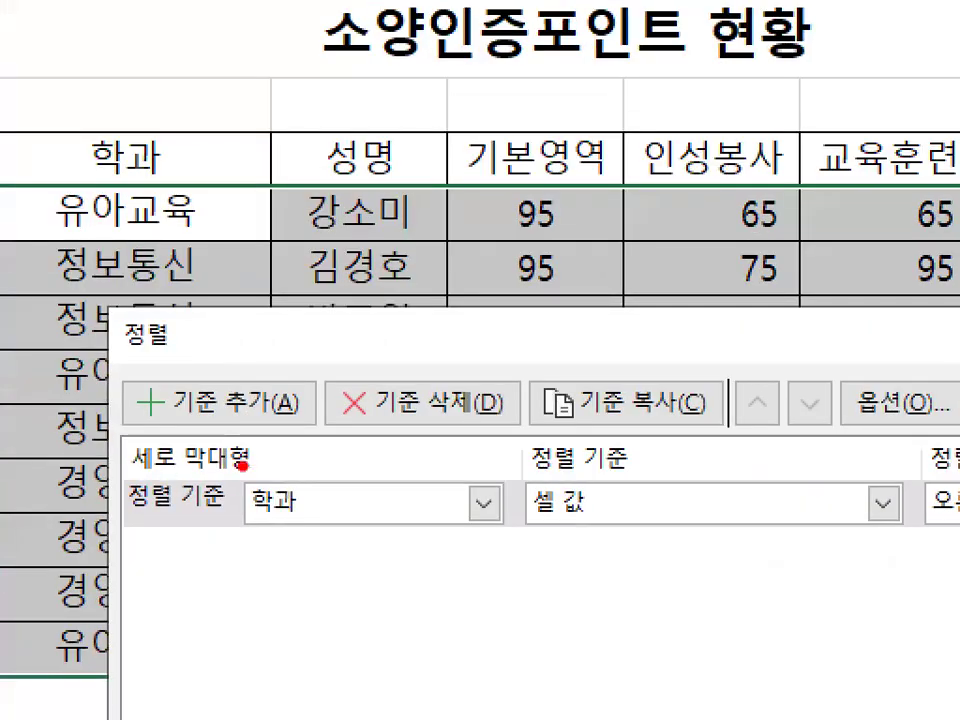
pyautogui.moveTo(189, 473)
pyautogui.mouseDown()
pyautogui.moveTo(140, 466)
pyautogui.moveTo(200, 475)
pyautogui.mouseUp()
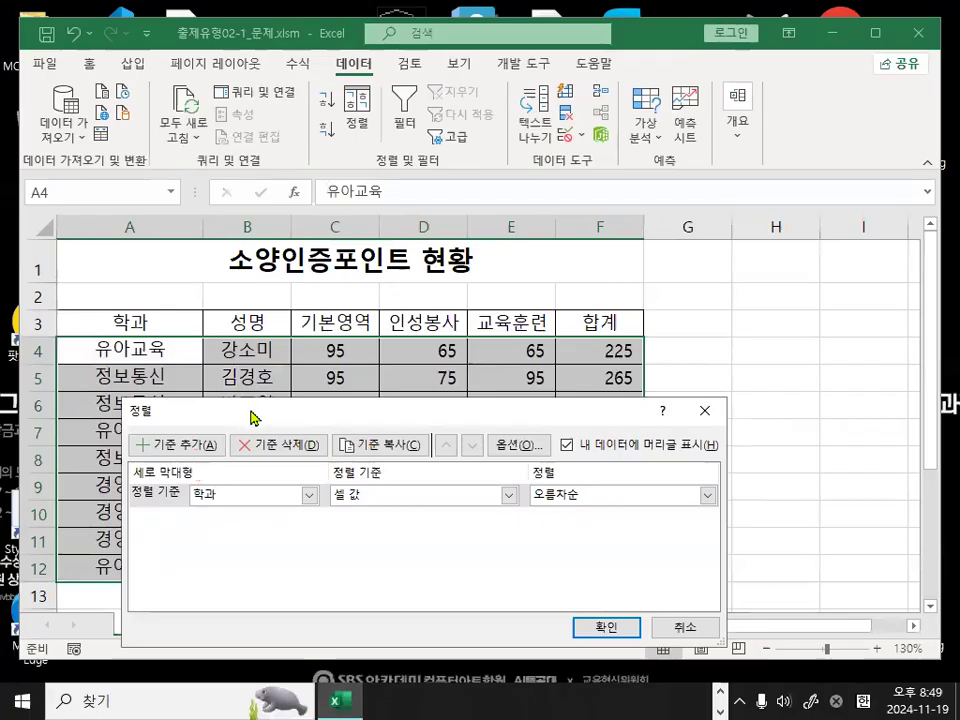
# Reposition the Sort dialog, open its sort options, and mark 방향 and 위쪽에서 아래쪽 with the red pen
pyautogui.moveTo(370, 347); pyautogui.dragTo(744, 235)
pyautogui.moveTo(124, 360)
pyautogui.mouseDown()
pyautogui.moveTo(121, 520)
pyautogui.moveTo(181, 440)
pyautogui.mouseUp()
pyautogui.press('Escape')
pyautogui.moveTo(480, 355); pyautogui.dragTo(326, 383)
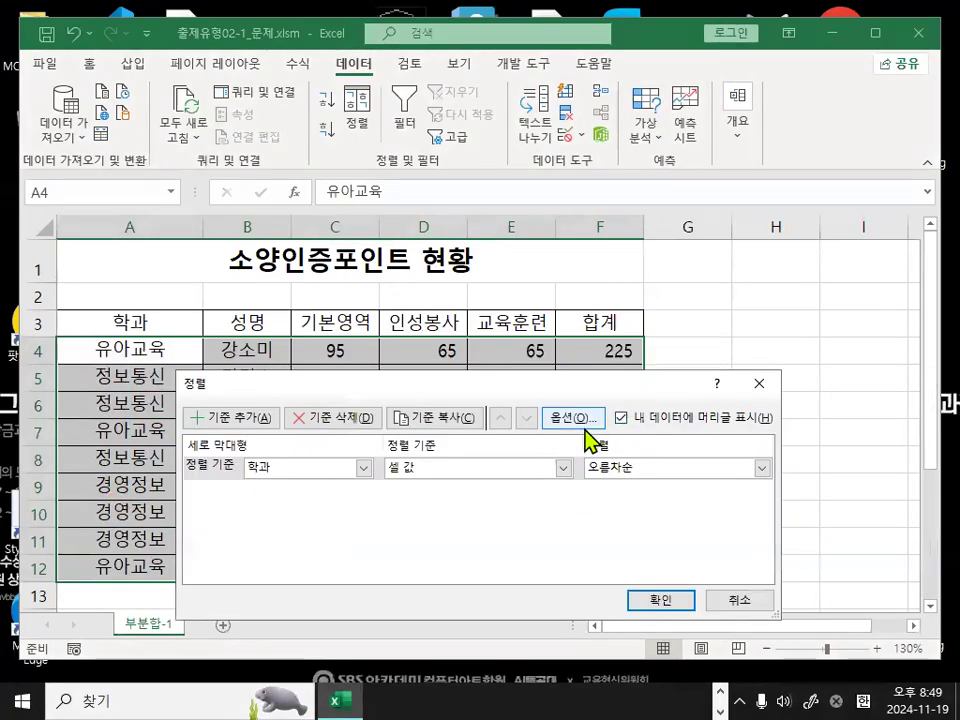
pyautogui.click(583, 420)
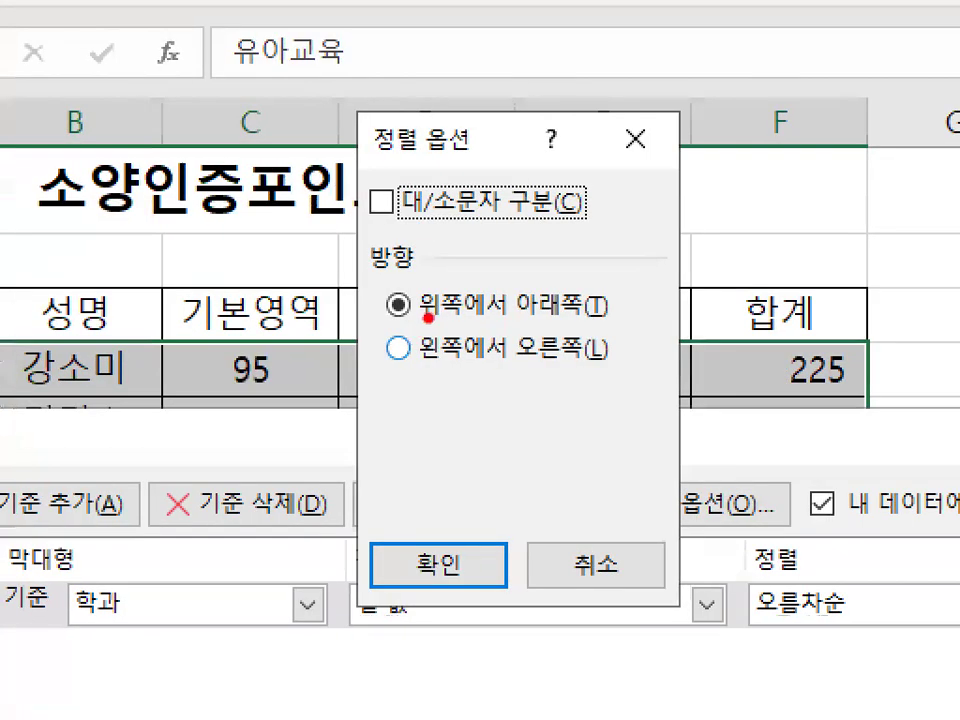
pyautogui.moveTo(460, 321); pyautogui.dragTo(580, 321)
pyautogui.moveTo(425, 239)
pyautogui.mouseDown()
pyautogui.moveTo(352, 262)
pyautogui.moveTo(445, 263)
pyautogui.mouseUp()
pyautogui.moveTo(657, 272)
pyautogui.mouseDown()
pyautogui.moveTo(657, 460)
pyautogui.moveTo(703, 386)
pyautogui.mouseUp()
pyautogui.press('Escape')
# Set the sort direction to 왼쪽에서 오른쪽, underline it in red, and move the Sort dialog aside to uncover the table's first columns
pyautogui.click(404, 352)
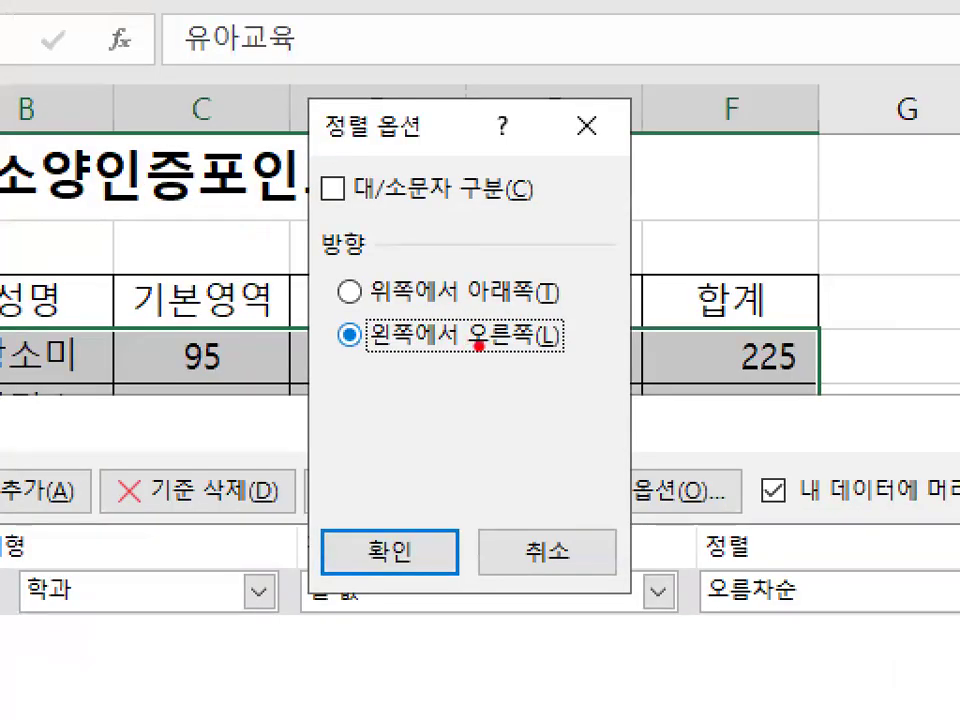
pyautogui.moveTo(478, 345)
pyautogui.mouseDown()
pyautogui.moveTo(440, 363)
pyautogui.moveTo(460, 285)
pyautogui.moveTo(565, 320)
pyautogui.moveTo(556, 358)
pyautogui.mouseUp()
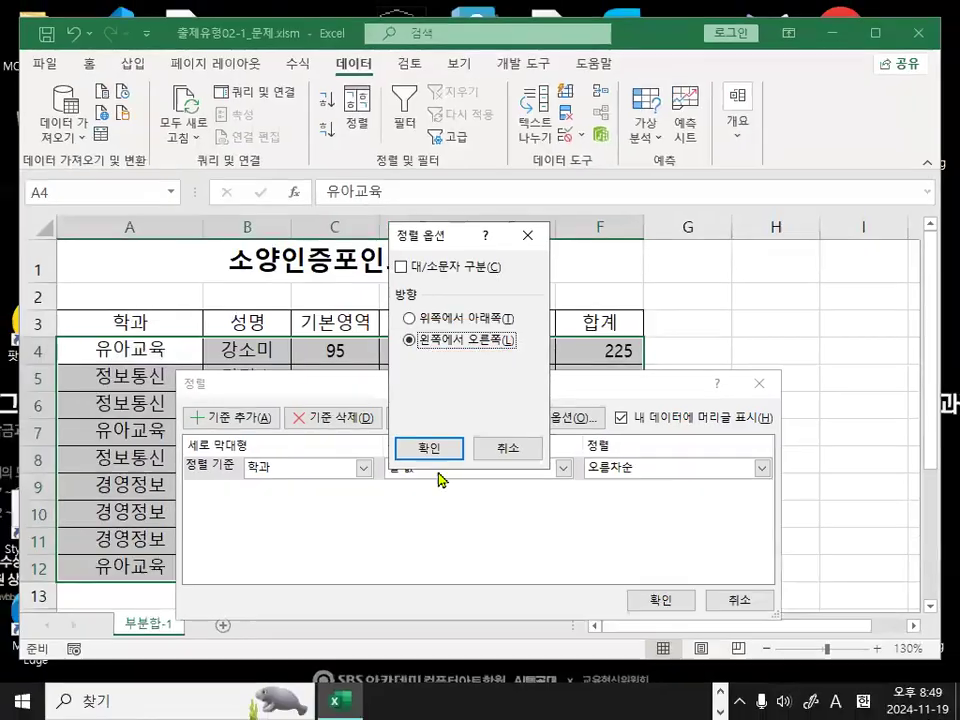
pyautogui.click(402, 558)
pyautogui.moveTo(405, 388); pyautogui.dragTo(559, 309)
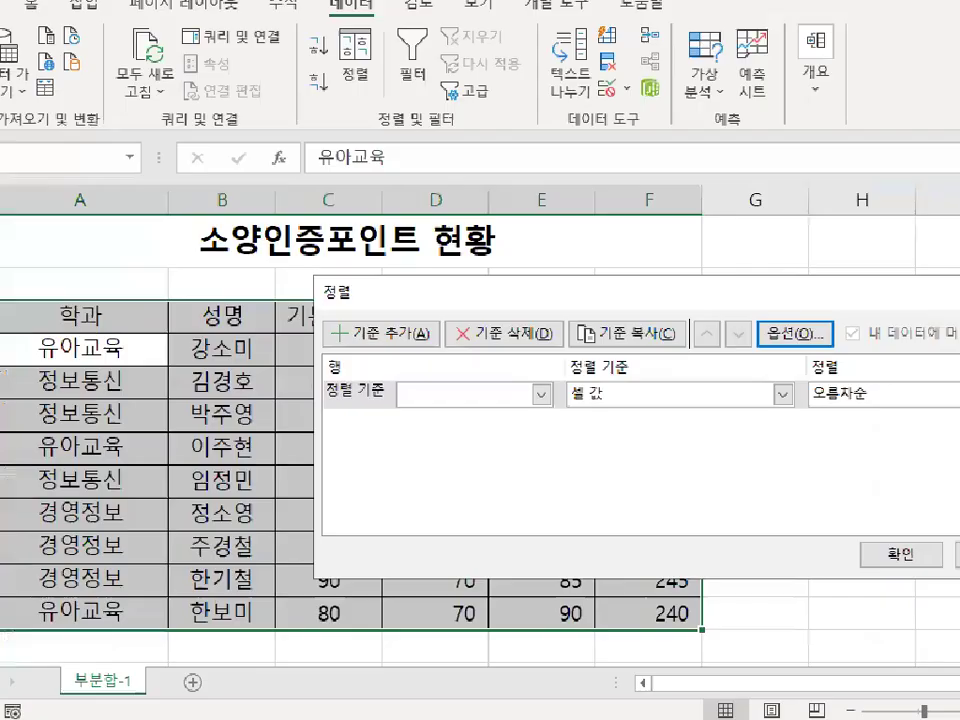
# Circle the 행 heading in red, then open the sort-by list and mark its row entries
pyautogui.moveTo(347, 354)
pyautogui.mouseDown()
pyautogui.moveTo(333, 371)
pyautogui.moveTo(350, 353)
pyautogui.mouseUp()
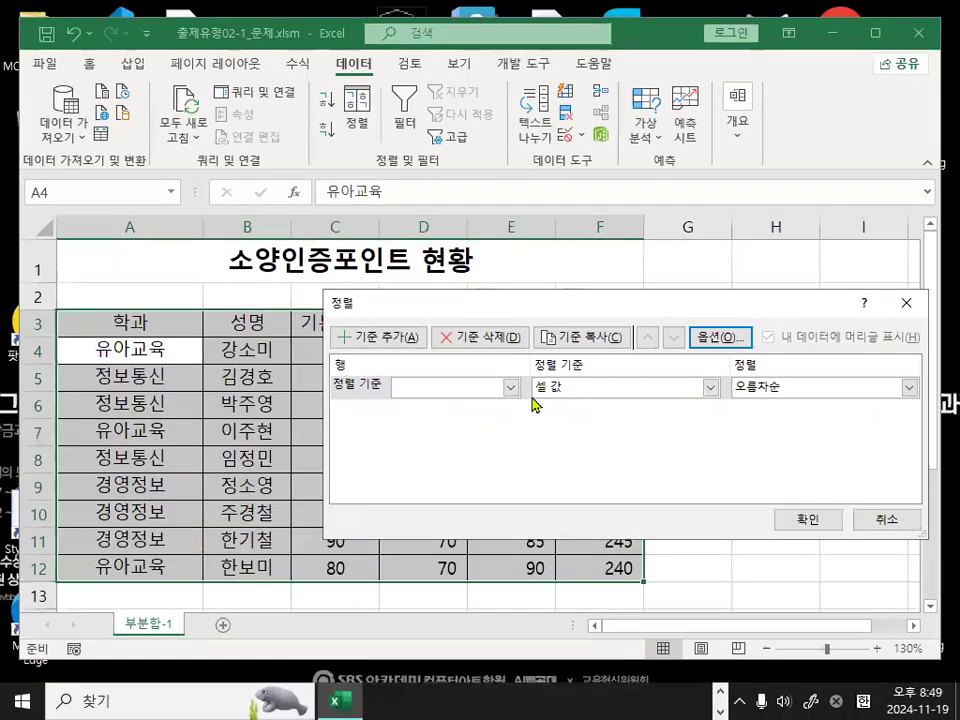
pyautogui.click(672, 427)
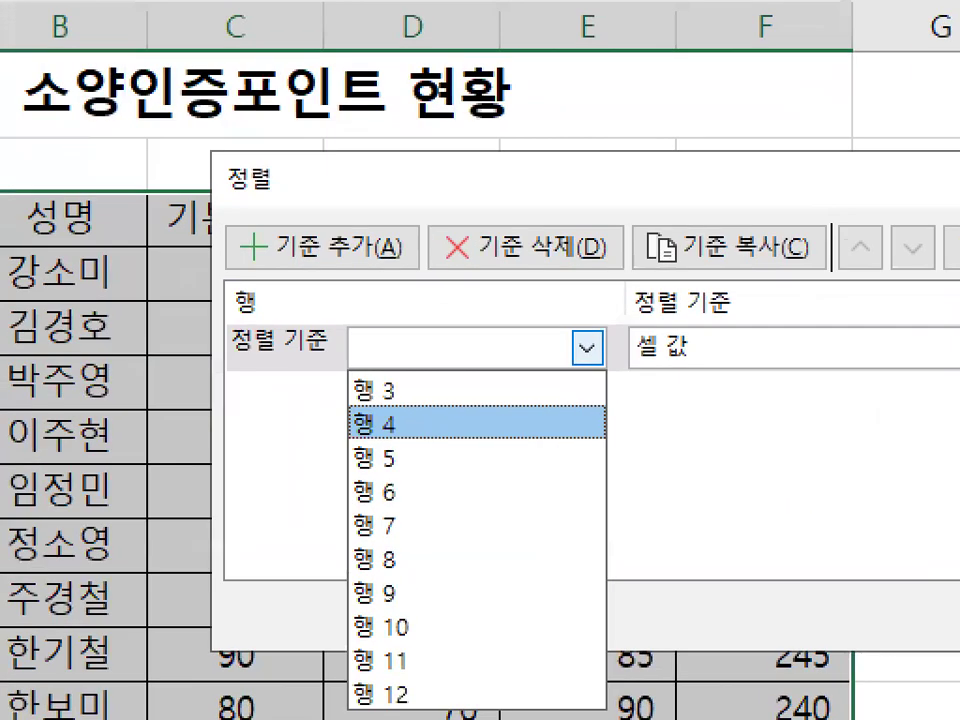
pyautogui.moveTo(459, 447); pyautogui.dragTo(454, 462)
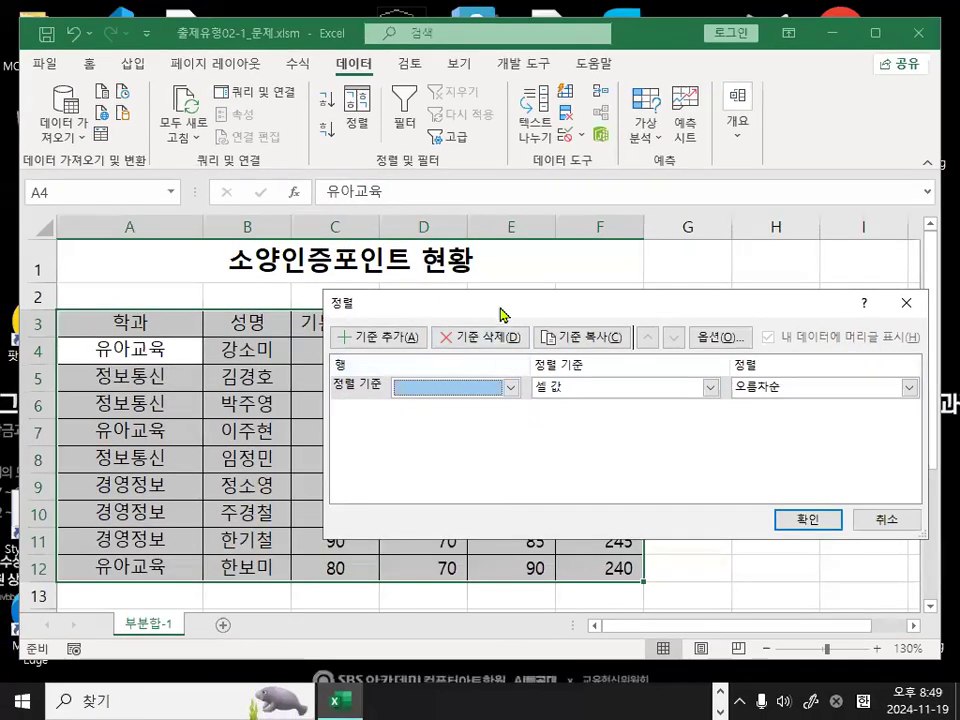
# Move the Sort dialog below the header row, circle row number 3 and the headers 학과, 성명 and 기본영역, and draw a rightward arrow
pyautogui.moveTo(503, 314); pyautogui.dragTo(493, 502)
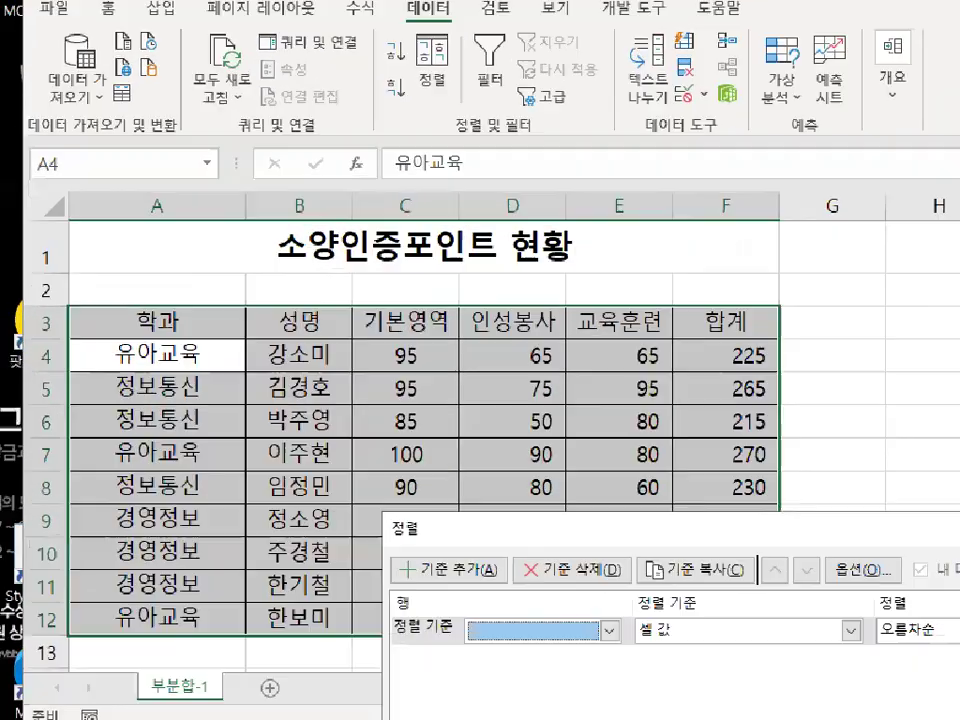
pyautogui.moveTo(71, 329)
pyautogui.mouseDown()
pyautogui.moveTo(46, 315)
pyautogui.moveTo(53, 326)
pyautogui.mouseUp()
pyautogui.moveTo(190, 333); pyautogui.dragTo(186, 324)
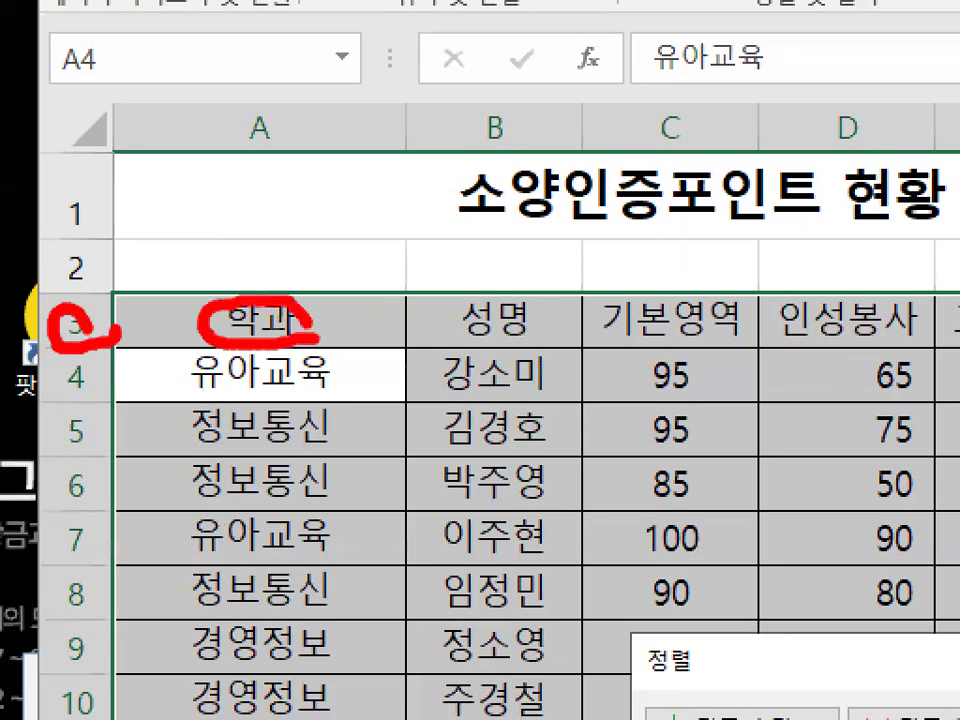
pyautogui.moveTo(307, 334); pyautogui.dragTo(308, 347)
pyautogui.moveTo(543, 325)
pyautogui.mouseDown()
pyautogui.moveTo(476, 332)
pyautogui.moveTo(533, 343)
pyautogui.mouseUp()
pyautogui.moveTo(740, 328); pyautogui.dragTo(740, 316)
pyautogui.moveTo(222, 239)
pyautogui.mouseDown()
pyautogui.moveTo(466, 237)
pyautogui.moveTo(436, 268)
pyautogui.mouseUp()
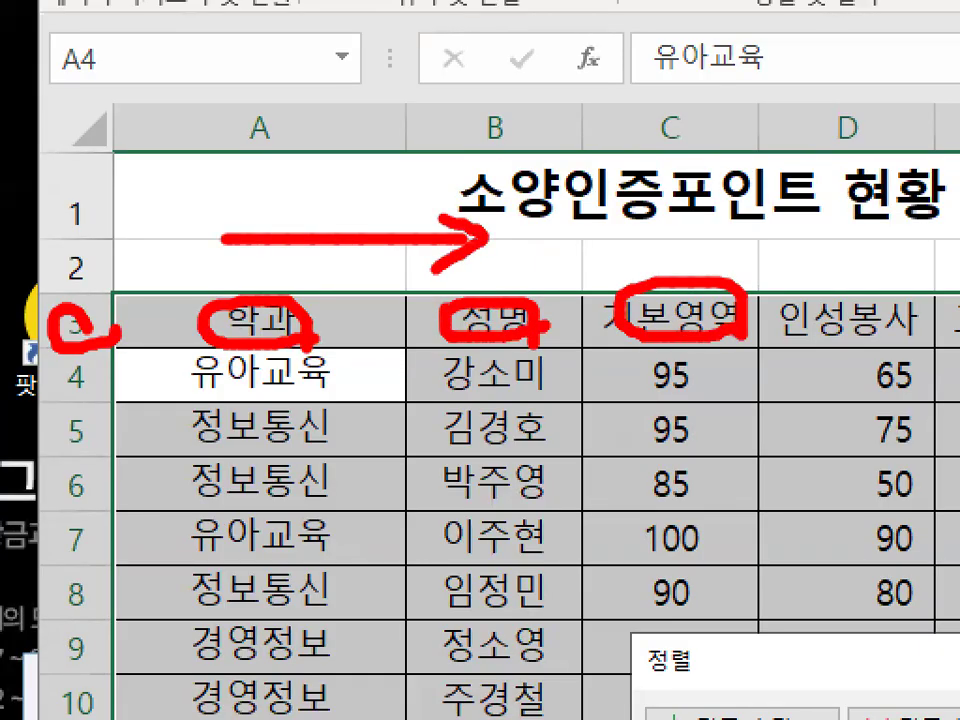
pyautogui.press('Escape')
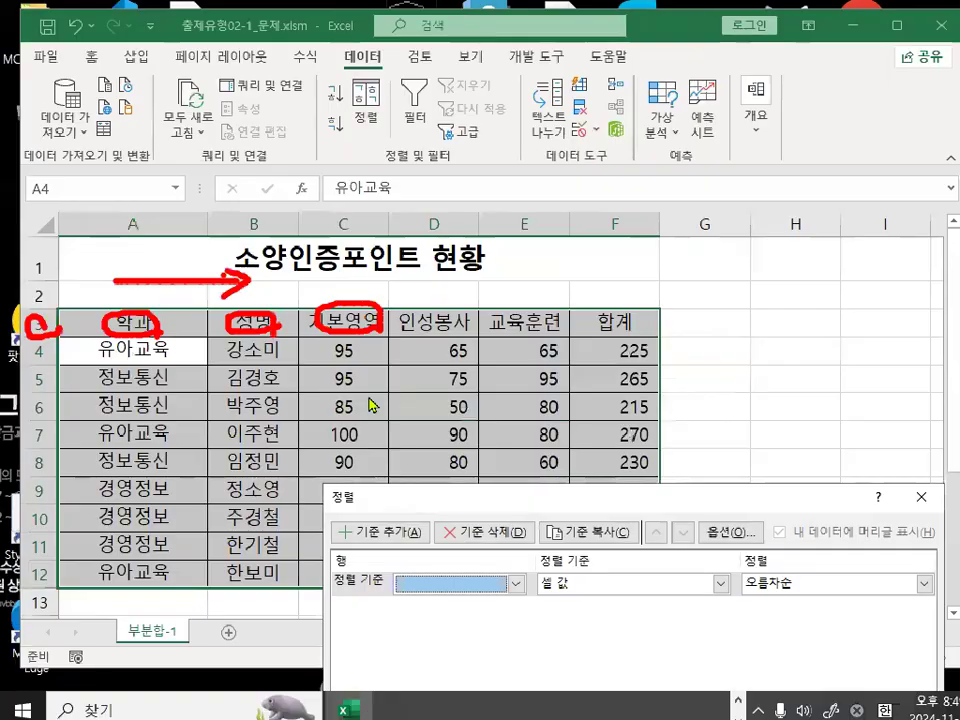
# Move the Sort dialog up over the table, circle its 행 heading, and cross out the blank criteria area with the red pen
pyautogui.moveTo(857, 661); pyautogui.dragTo(631, 197)
pyautogui.moveTo(278, 316)
pyautogui.mouseDown()
pyautogui.moveTo(236, 336)
pyautogui.moveTo(242, 293)
pyautogui.mouseUp()
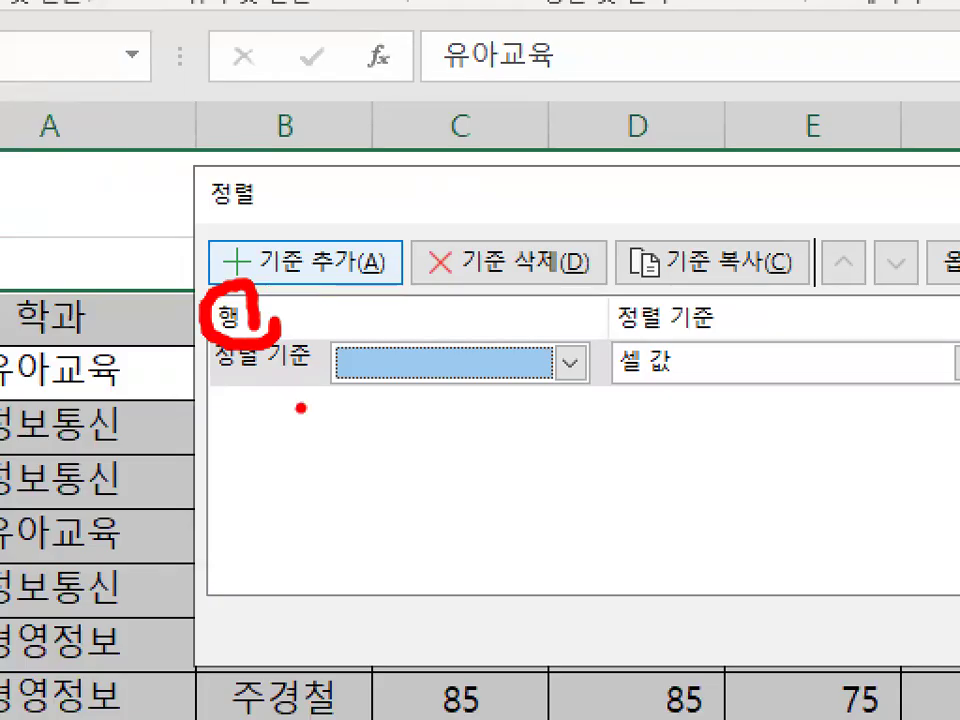
pyautogui.moveTo(529, 362); pyautogui.dragTo(401, 597)
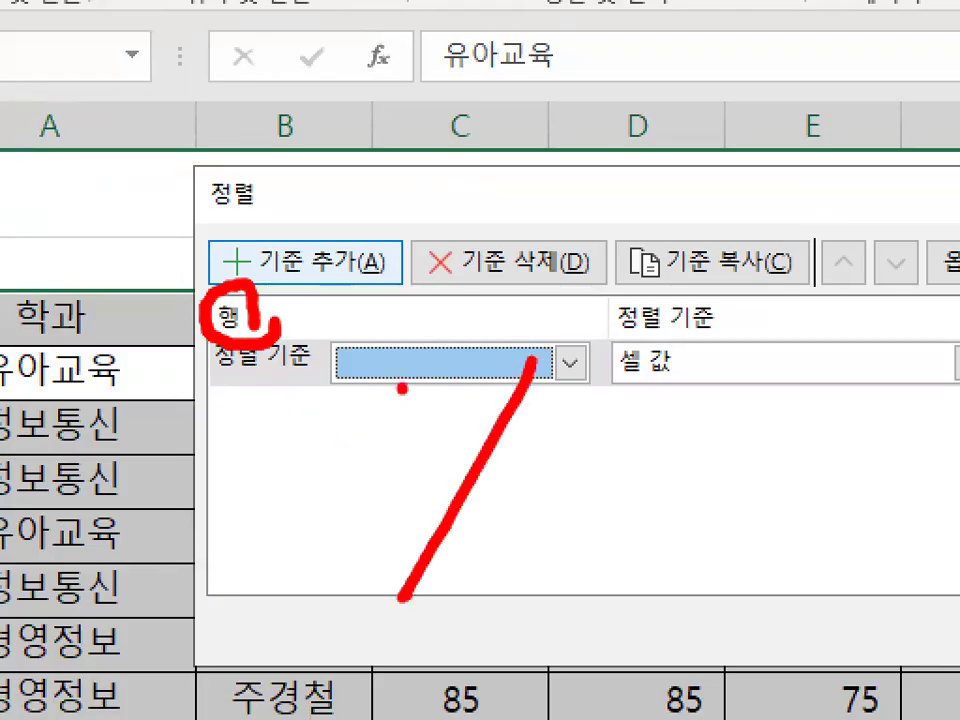
pyautogui.moveTo(403, 388); pyautogui.dragTo(543, 603)
pyautogui.moveTo(297, 323)
pyautogui.mouseDown()
pyautogui.moveTo(228, 291)
pyautogui.moveTo(294, 318)
pyautogui.mouseUp()
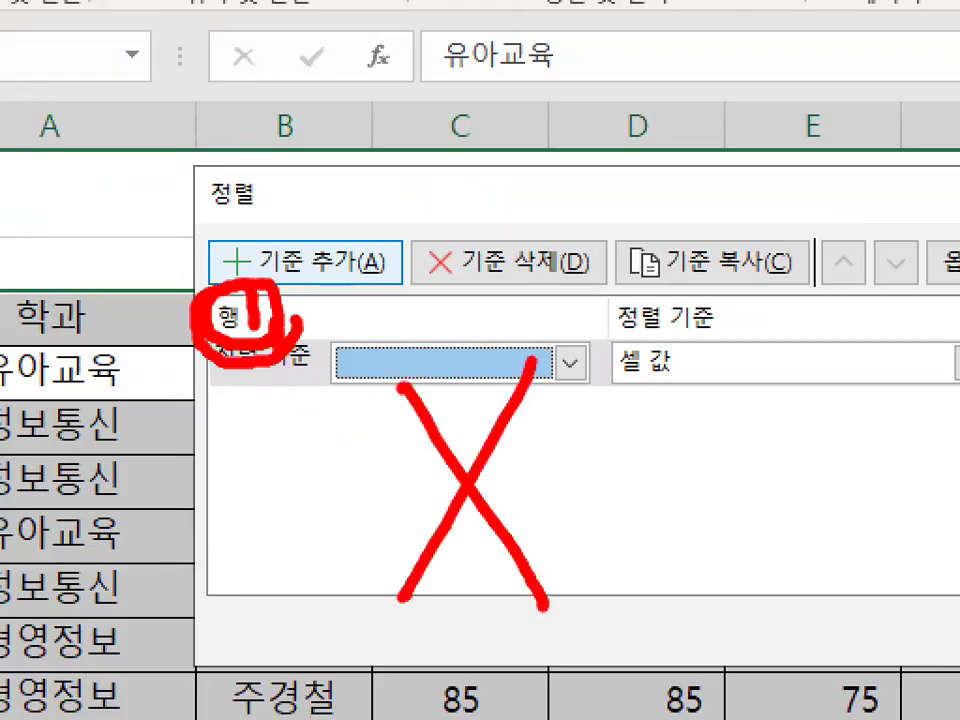
pyautogui.press('Escape')
pyautogui.moveTo(299, 262); pyautogui.dragTo(300, 230)
pyautogui.hotkey('ctrl', '1')
pyautogui.click(243, 277)
pyautogui.moveTo(228, 324)
pyautogui.mouseDown()
pyautogui.moveTo(245, 307)
pyautogui.moveTo(237, 330)
pyautogui.mouseUp()
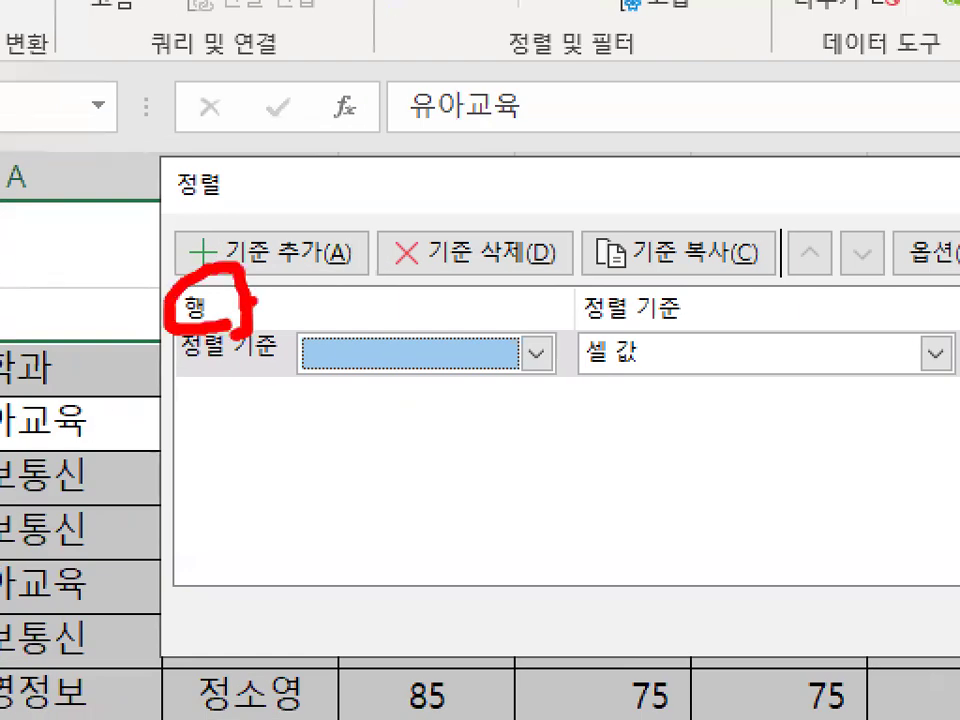
pyautogui.press('Escape')
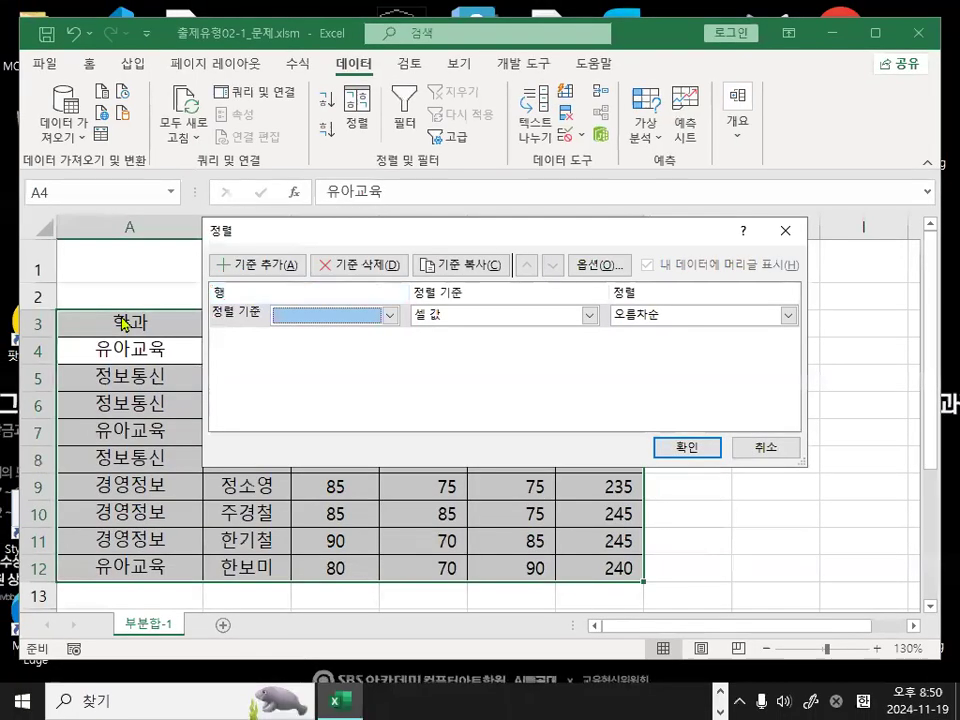
# Circle the sheet's row number 3, the empty sort-by box and the 행 heading with the red pen
pyautogui.hotkey('ctrl', '1')
pyautogui.click(58, 329)
pyautogui.moveTo(85, 331)
pyautogui.mouseDown()
pyautogui.moveTo(60, 304)
pyautogui.moveTo(84, 337)
pyautogui.mouseUp()
pyautogui.moveTo(722, 323)
pyautogui.mouseDown()
pyautogui.moveTo(597, 336)
pyautogui.moveTo(655, 330)
pyautogui.mouseUp()
pyautogui.moveTo(480, 282)
pyautogui.mouseDown()
pyautogui.moveTo(386, 266)
pyautogui.moveTo(455, 262)
pyautogui.mouseUp()
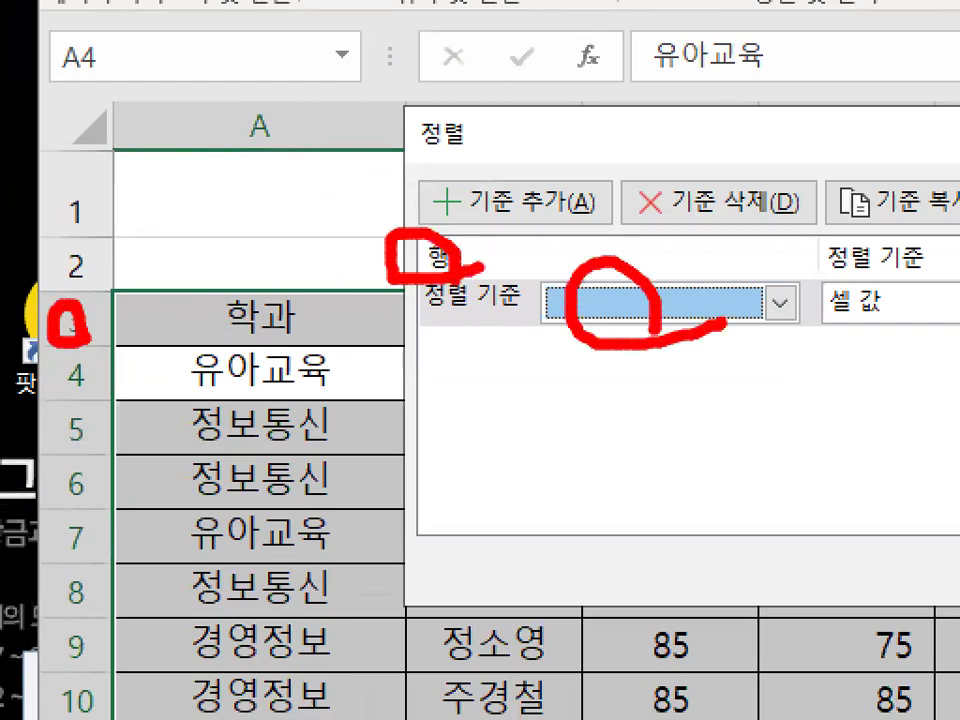
pyautogui.press('Escape')
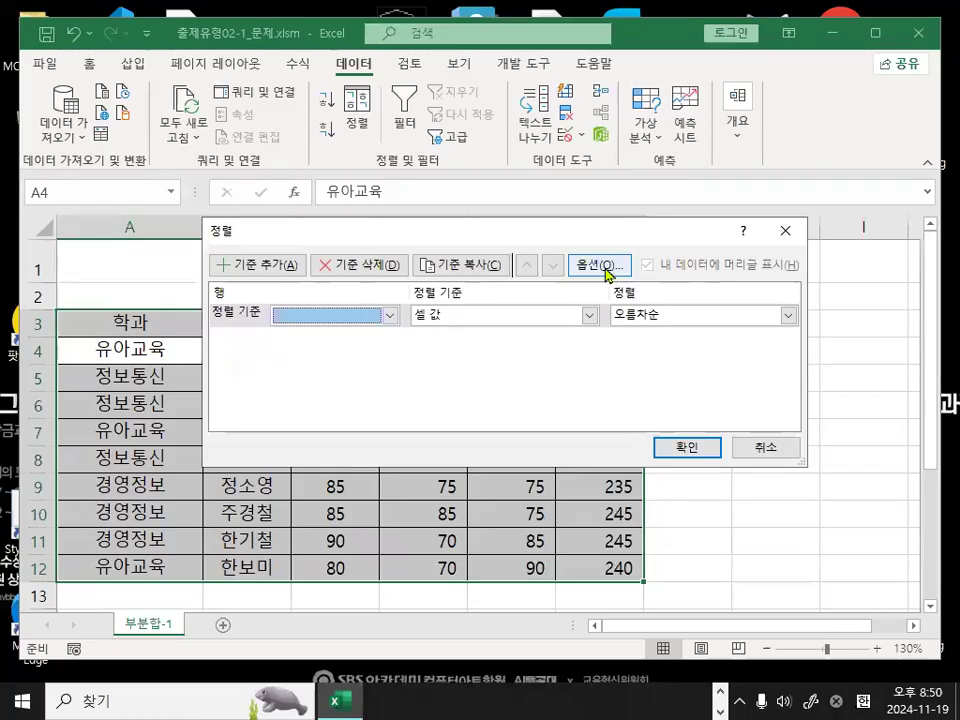
# Set the sort direction back to 위쪽에서 아래쪽, then circle the 세로 막대형 heading and add a check mark in red
pyautogui.click(600, 266)
pyautogui.click(455, 320)
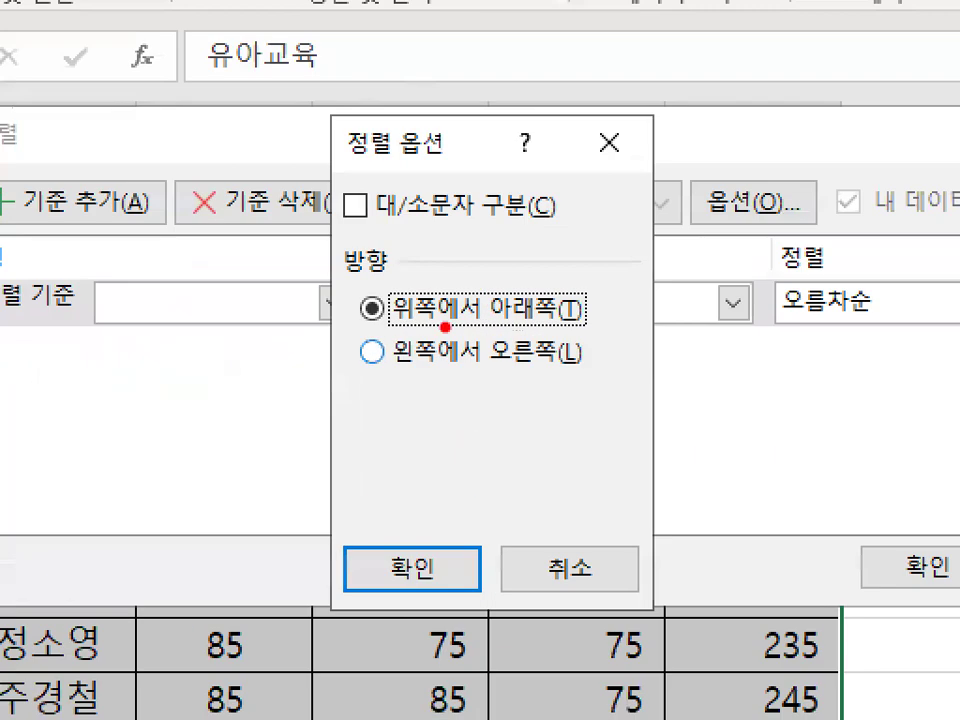
pyautogui.moveTo(413, 325); pyautogui.dragTo(477, 325)
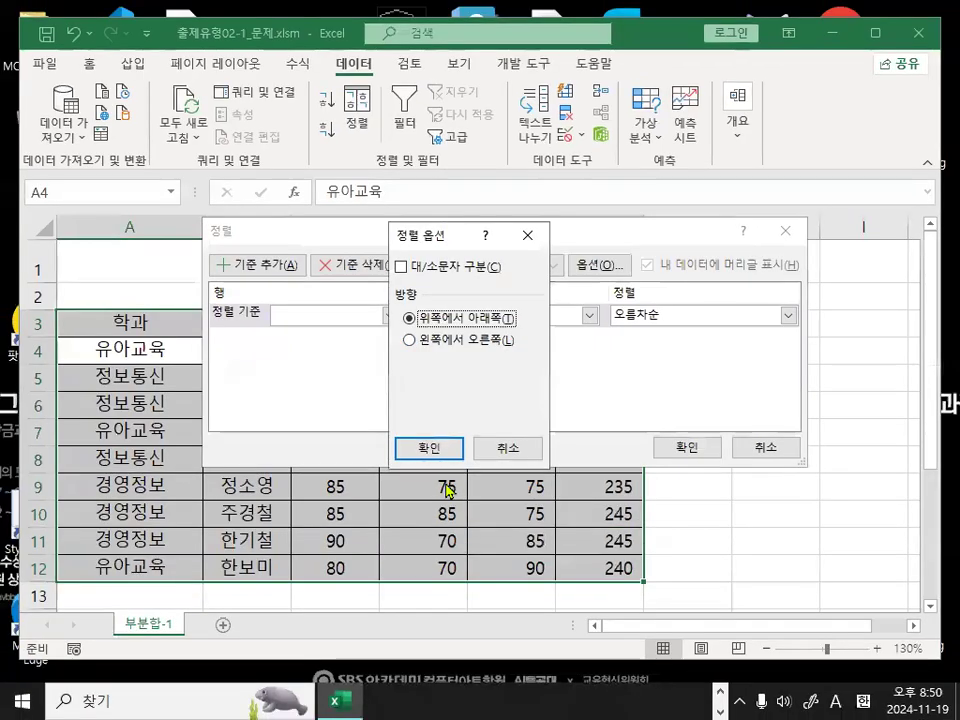
pyautogui.click(448, 576)
pyautogui.moveTo(266, 293); pyautogui.dragTo(256, 277)
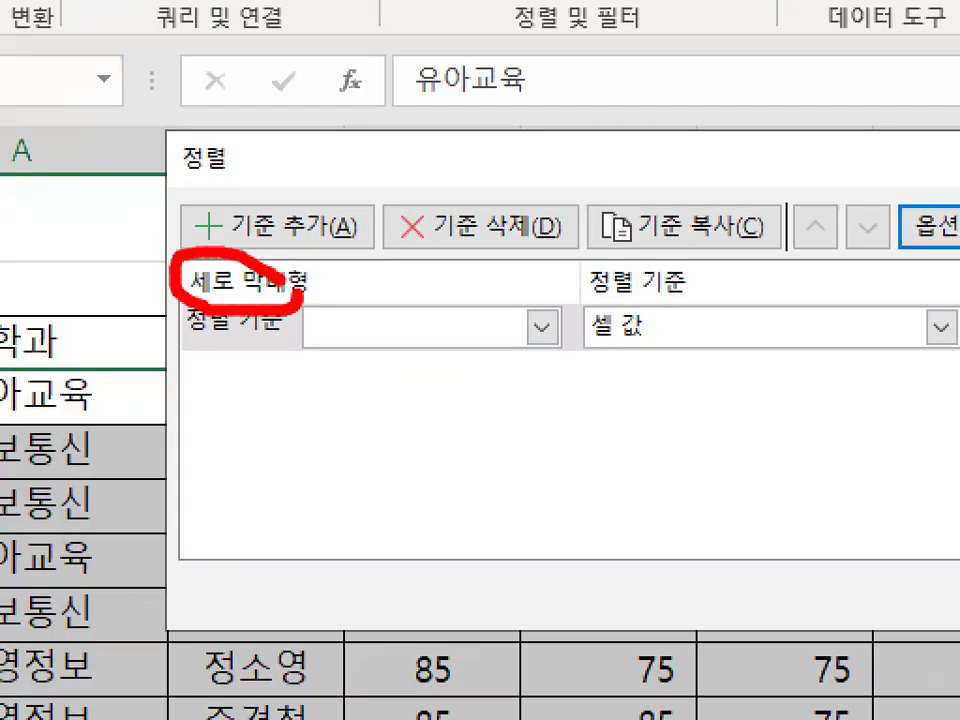
pyautogui.moveTo(207, 180); pyautogui.dragTo(207, 258)
pyautogui.moveTo(420, 2); pyautogui.dragTo(212, 262)
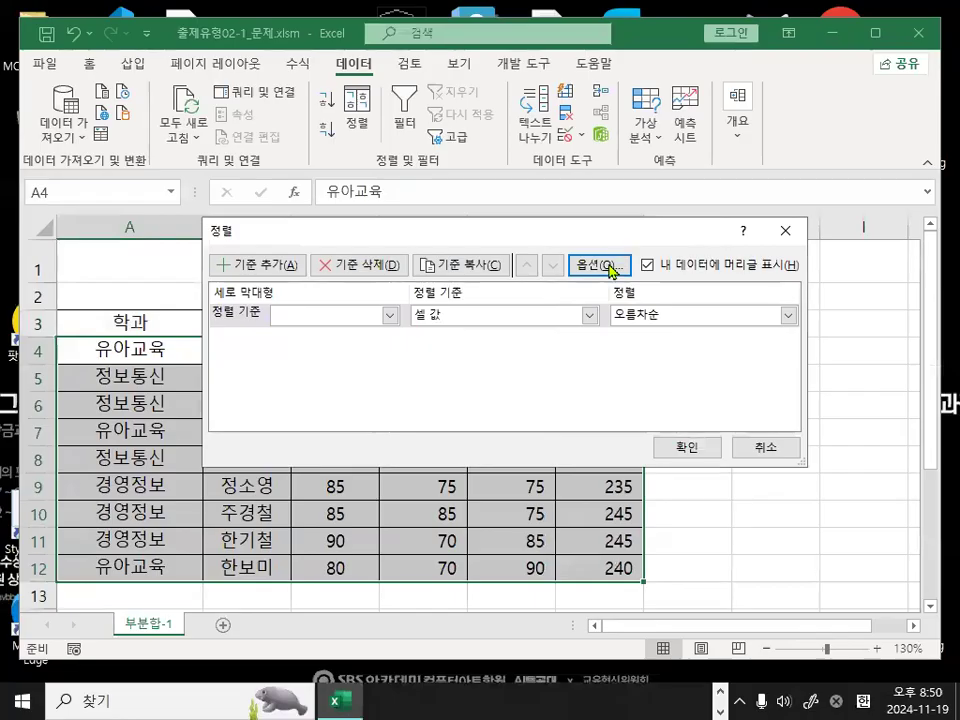
# Change the sort direction to 왼쪽에서 오른쪽 again, then circle the 행 heading and add a check mark in red
pyautogui.click(940, 227)
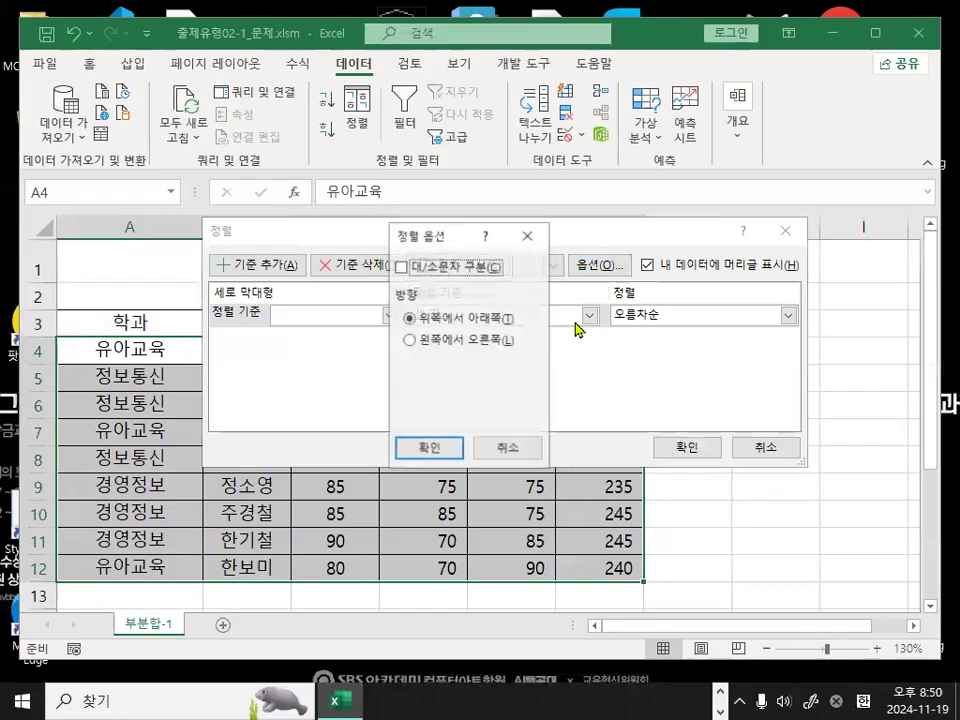
pyautogui.click(443, 350)
pyautogui.click(435, 450)
pyautogui.moveTo(240, 289)
pyautogui.mouseDown()
pyautogui.moveTo(240, 299)
pyautogui.moveTo(174, 306)
pyautogui.mouseUp()
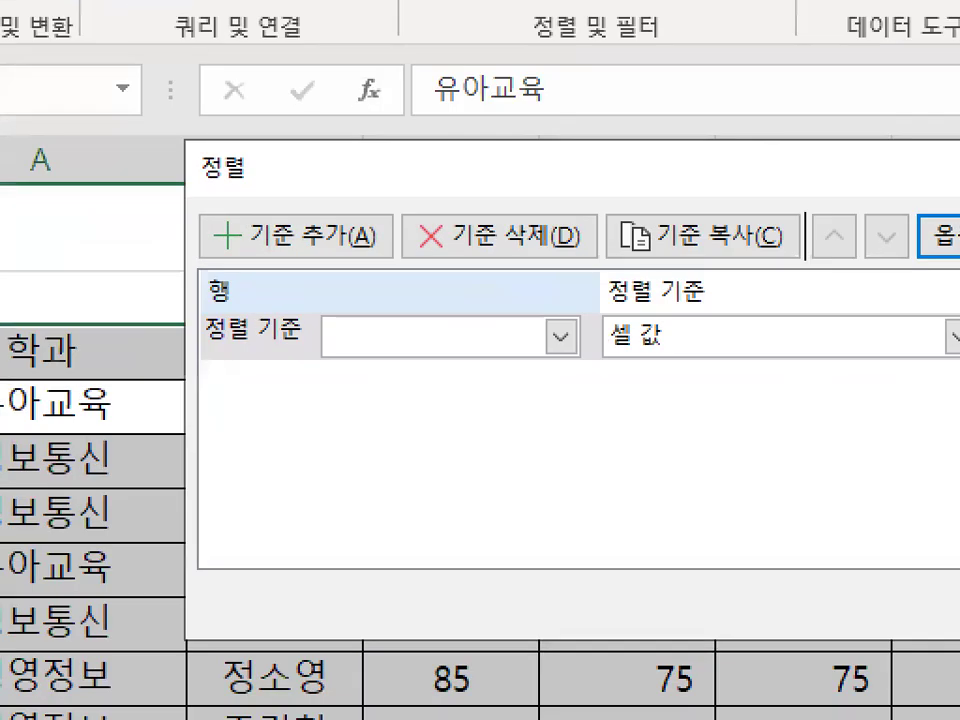
pyautogui.moveTo(193, 210)
pyautogui.mouseDown()
pyautogui.moveTo(250, 210)
pyautogui.moveTo(305, 105)
pyautogui.mouseUp()
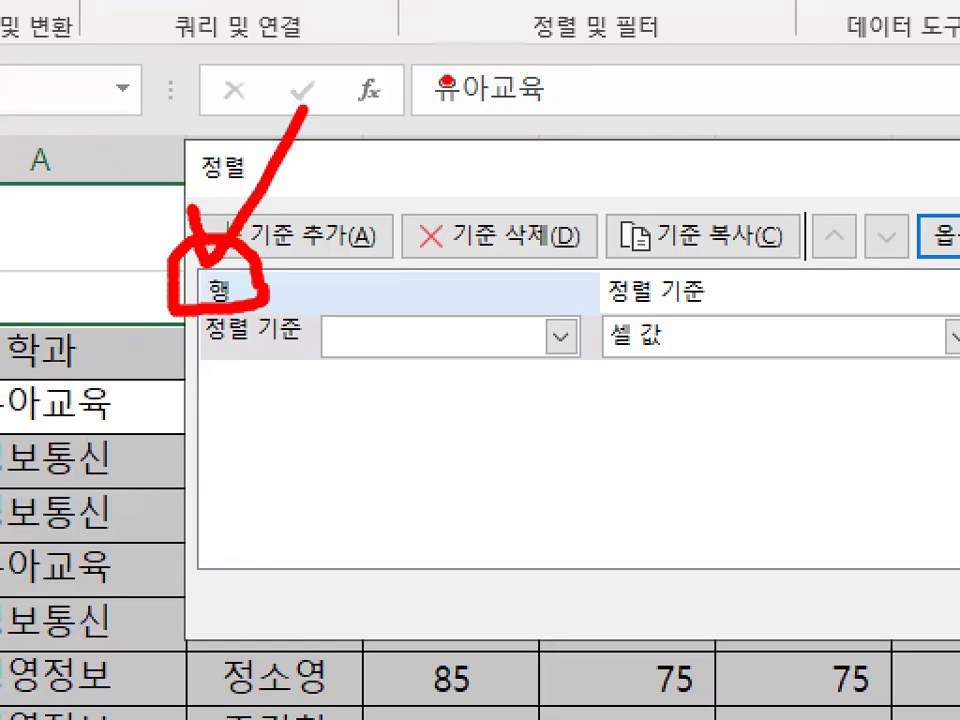
pyautogui.press('Escape')
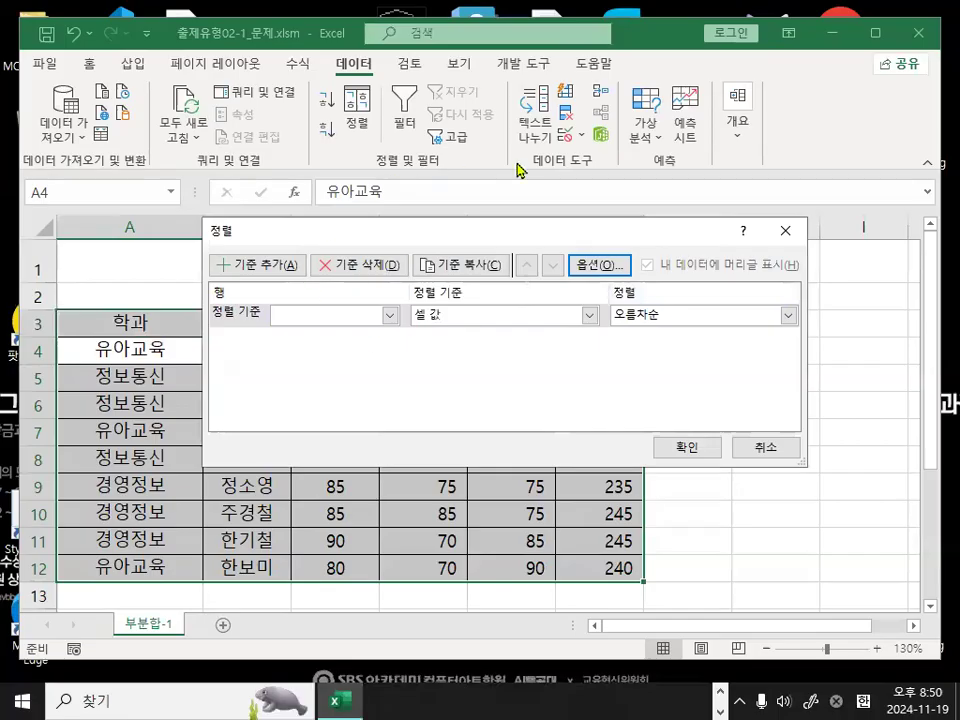
# Cancel the Sort dialog and select cell B8 to clear the table selection
pyautogui.click(766, 447)
pyautogui.click(362, 378)
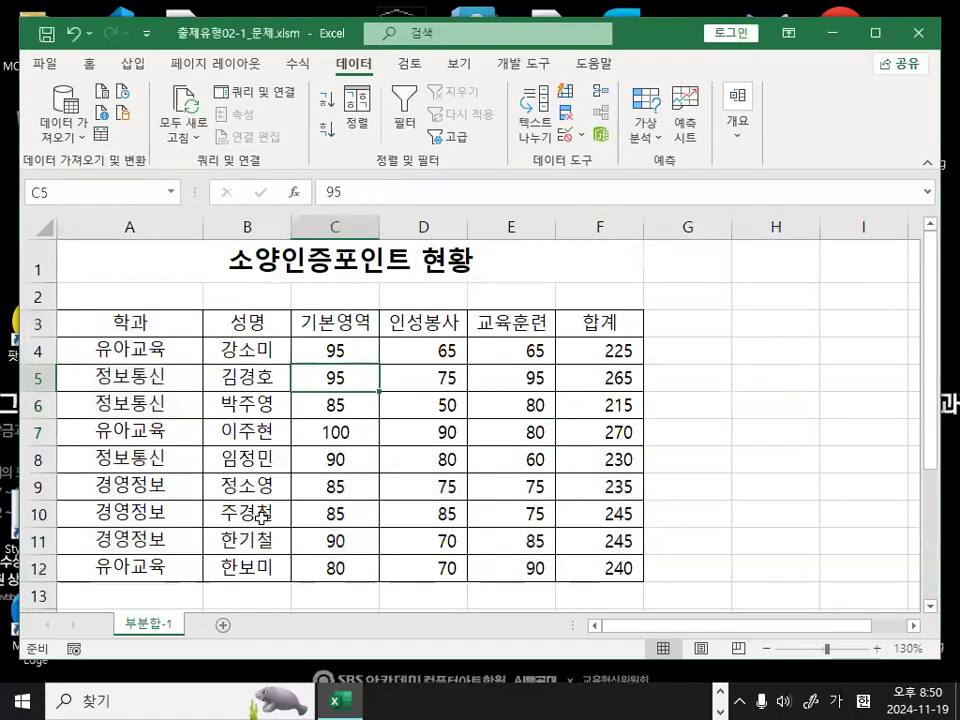
pyautogui.click(240, 460)
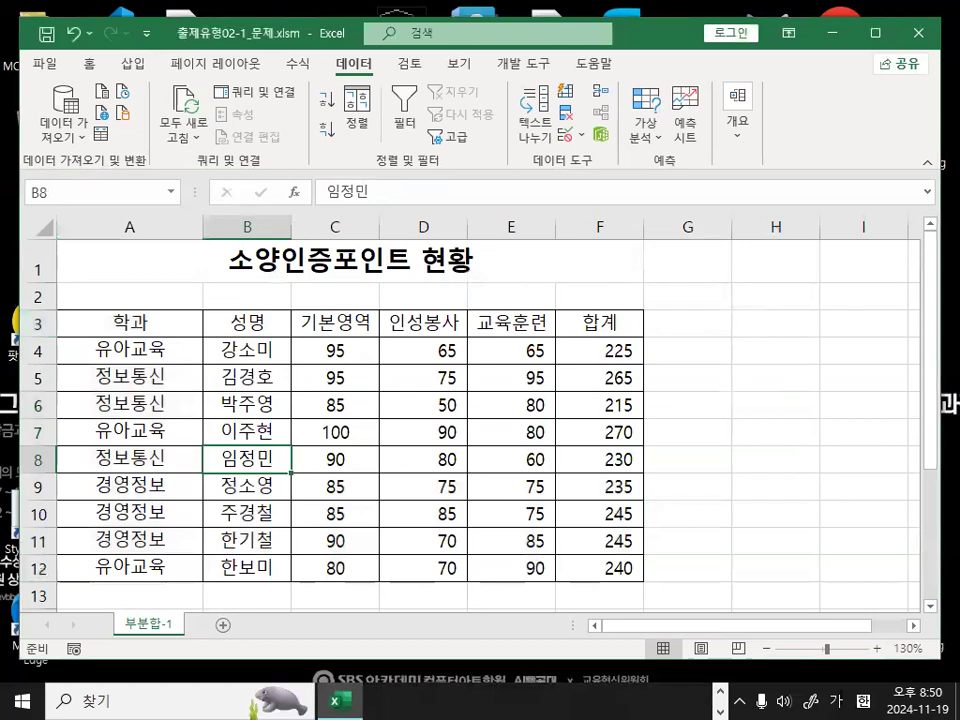
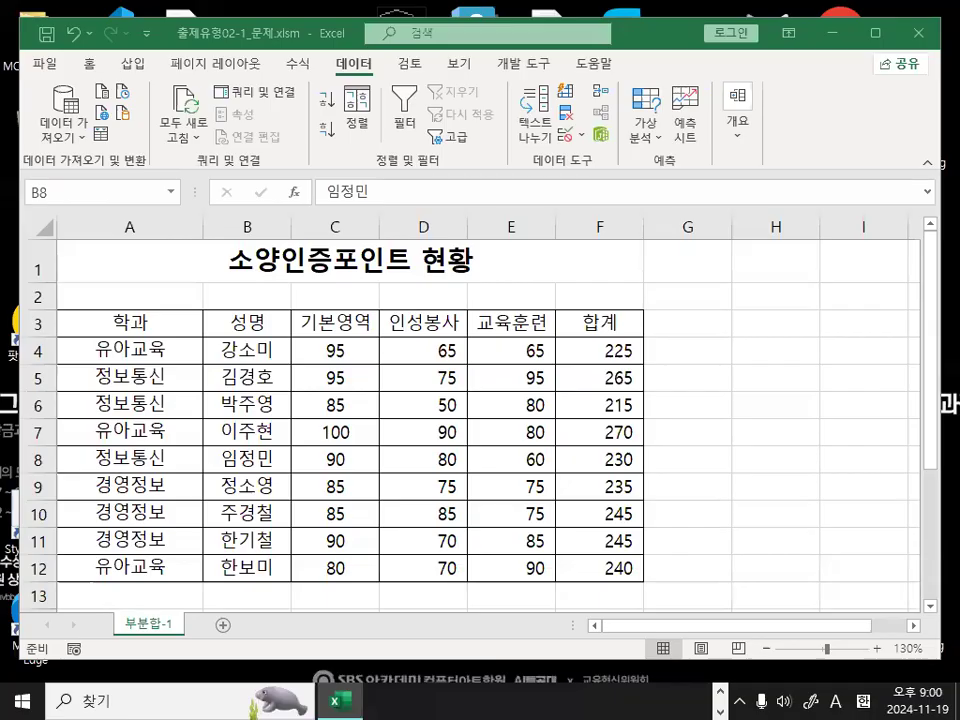
# Switch to the Notepad notes and highlight 오름차순 and its ordering rules for 한글, 숫자, 영어 and 날짜
pyautogui.hotkey('alt', 'Tab')
pyautogui.scroll(-4, 276, 431)
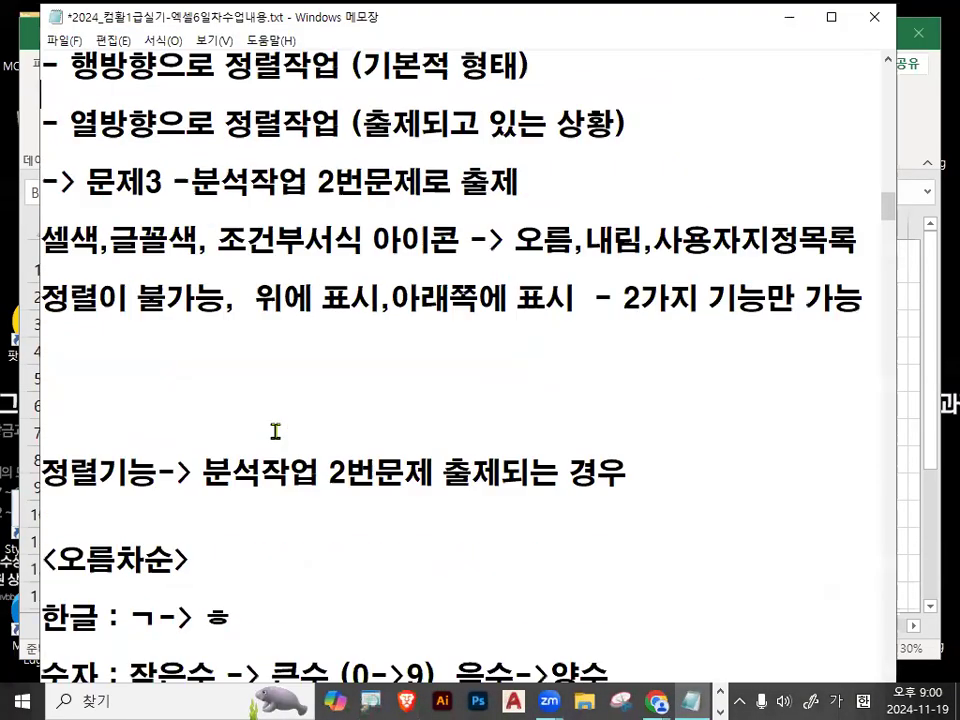
pyautogui.scroll(-2, 276, 431)
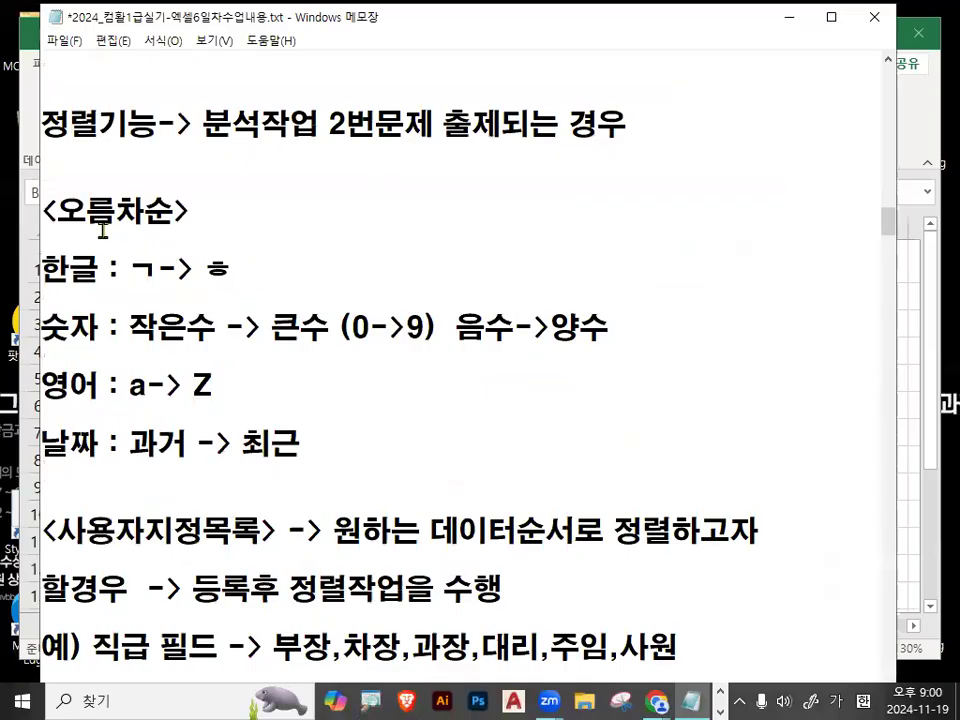
pyautogui.moveTo(60, 212); pyautogui.dragTo(171, 208)
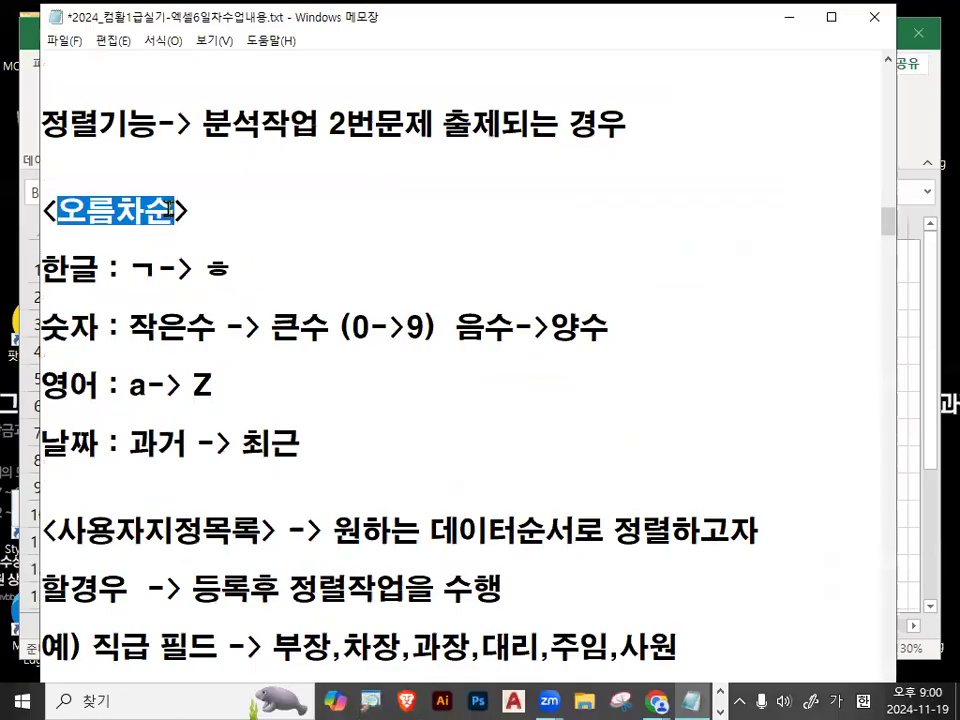
pyautogui.moveTo(130, 267); pyautogui.dragTo(234, 267)
pyautogui.moveTo(130, 327); pyautogui.dragTo(321, 333)
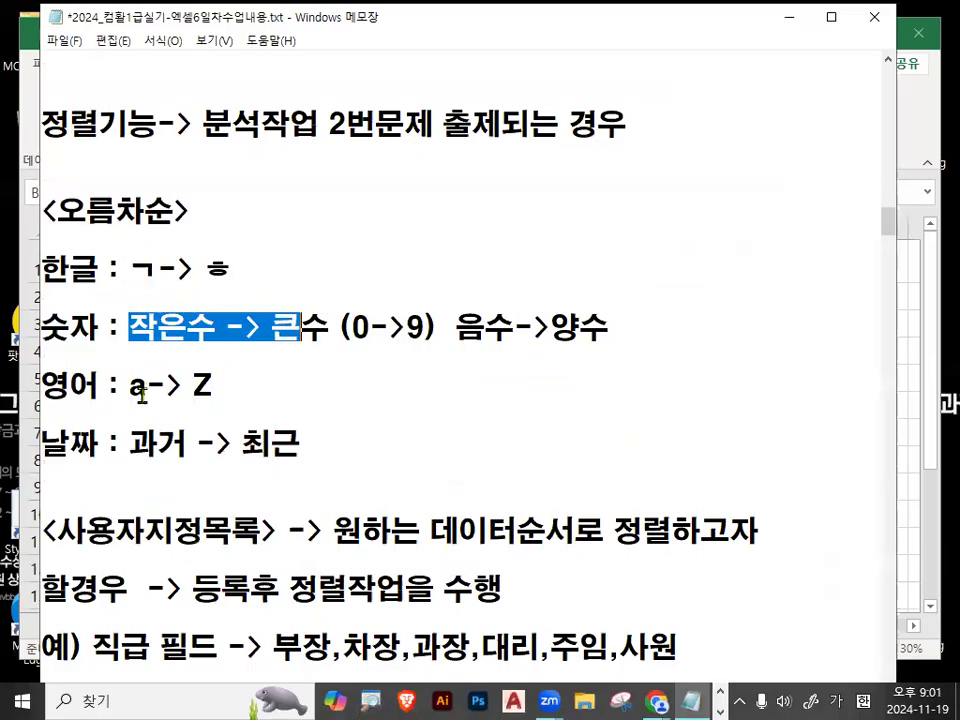
pyautogui.moveTo(129, 387); pyautogui.dragTo(213, 386)
pyautogui.moveTo(130, 442); pyautogui.dragTo(313, 446)
pyautogui.scroll(-1, 300, 443)
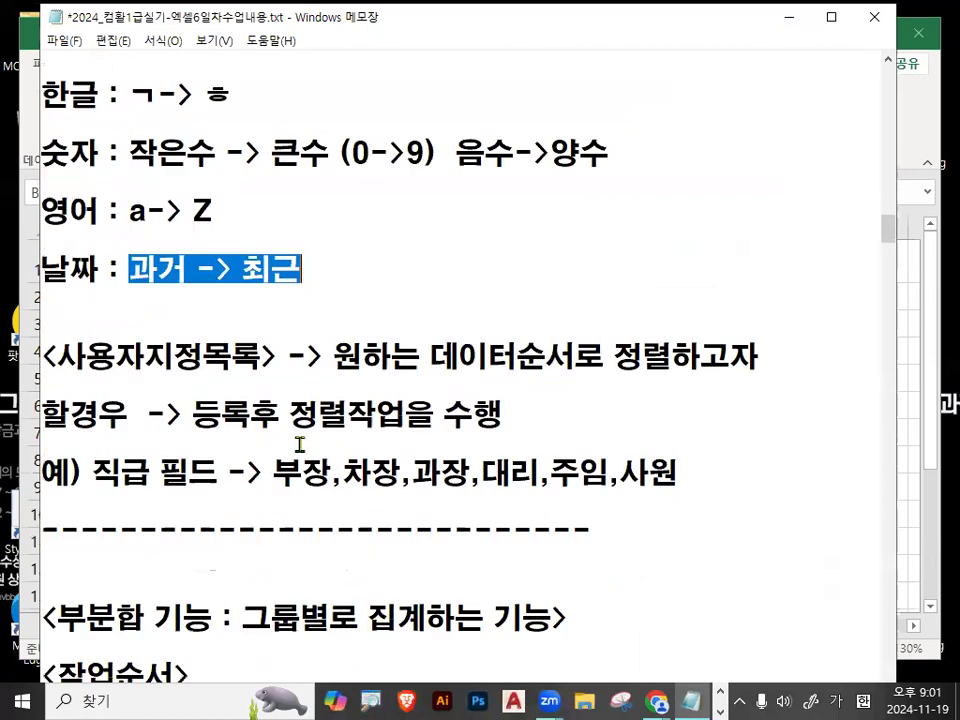
# Highlight 사용자지정목록 in the notes, followed by the 직급 필드 example and its order 부장,차장,과장,대리,주임,사원
pyautogui.moveTo(55, 352); pyautogui.dragTo(262, 356)
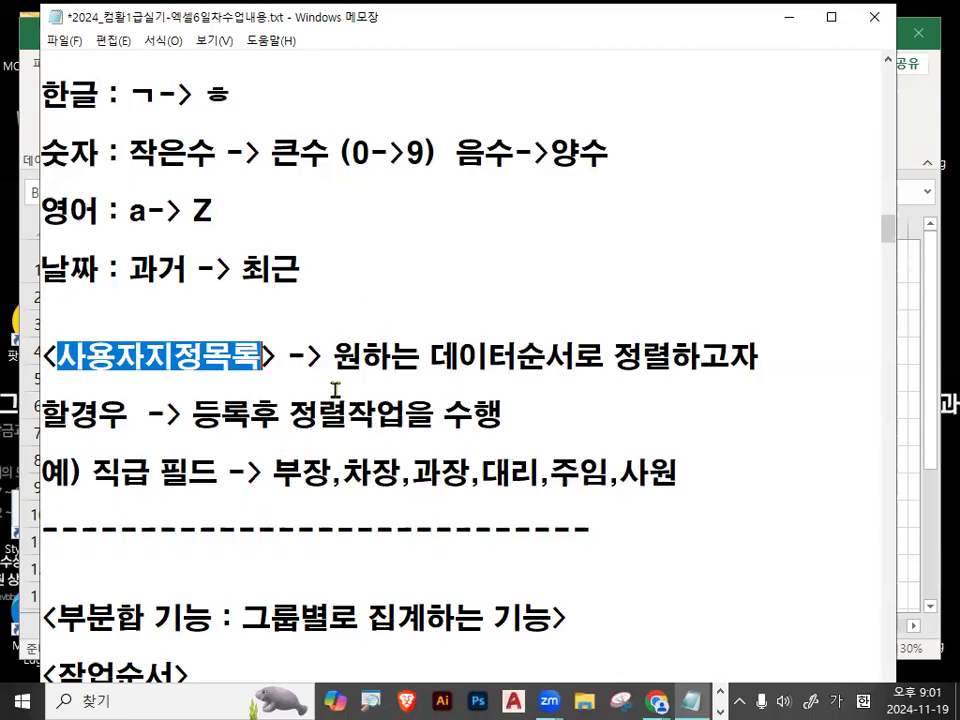
pyautogui.click(279, 437)
pyautogui.moveTo(92, 472); pyautogui.dragTo(199, 470)
pyautogui.moveTo(274, 472); pyautogui.dragTo(677, 471)
pyautogui.click(678, 471)
# Draw pen marks under the 부장,차장,과장 example order and around 사용자지정목록, and clear them from the screen
pyautogui.hotkey('ctrl', '2')
pyautogui.moveTo(280, 496)
pyautogui.mouseDown()
pyautogui.moveTo(426, 492)
pyautogui.moveTo(438, 458)
pyautogui.moveTo(466, 480)
pyautogui.mouseUp()
pyautogui.moveTo(137, 331)
pyautogui.mouseDown()
pyautogui.moveTo(150, 345)
pyautogui.moveTo(178, 310)
pyautogui.mouseUp()
pyautogui.moveTo(228, 385)
pyautogui.mouseDown()
pyautogui.moveTo(210, 351)
pyautogui.moveTo(212, 376)
pyautogui.mouseUp()
pyautogui.press('Escape')
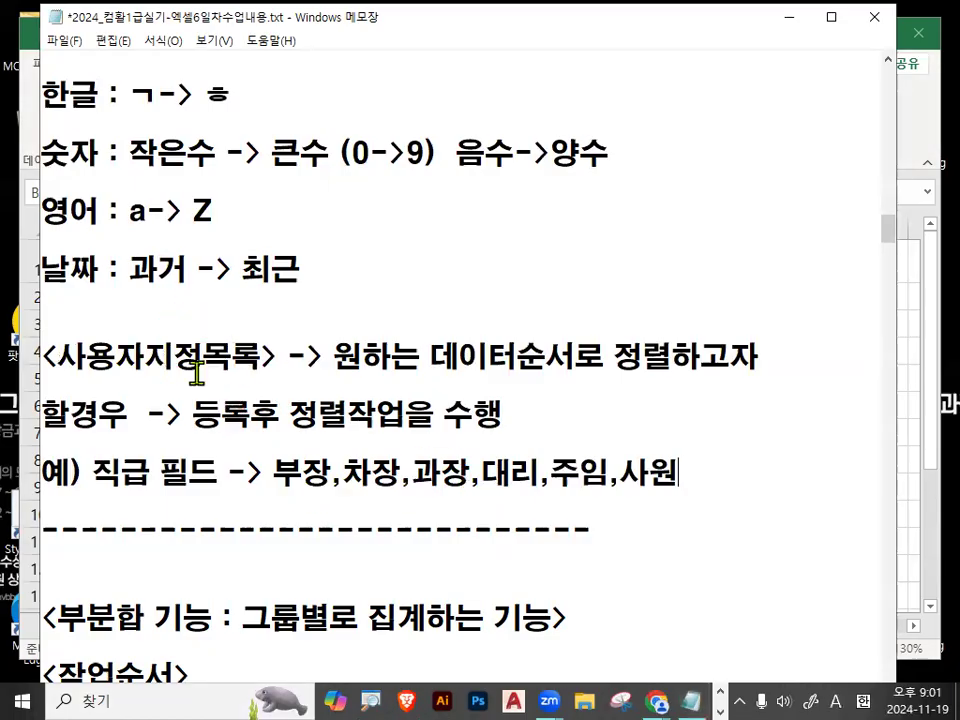
# Highlight the 그룹별로 집계 wording in the 부분합 기능 heading of the notes, ending with 그룹별 selected
pyautogui.scroll(-3, 196, 523)
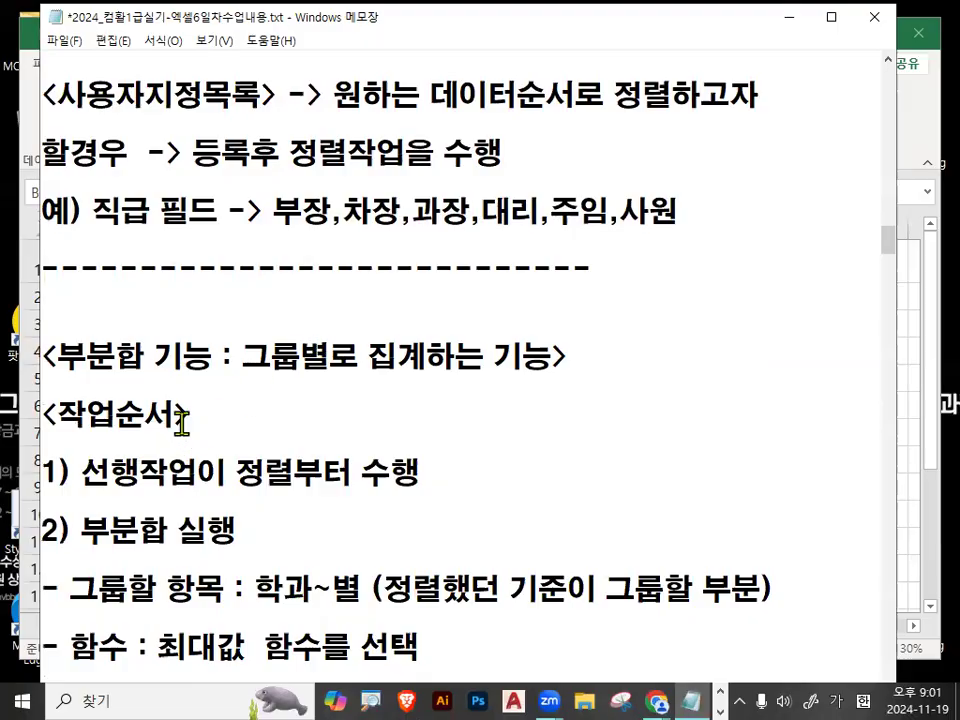
pyautogui.moveTo(252, 357); pyautogui.dragTo(425, 365)
pyautogui.click(216, 439)
pyautogui.moveTo(251, 356); pyautogui.dragTo(328, 356)
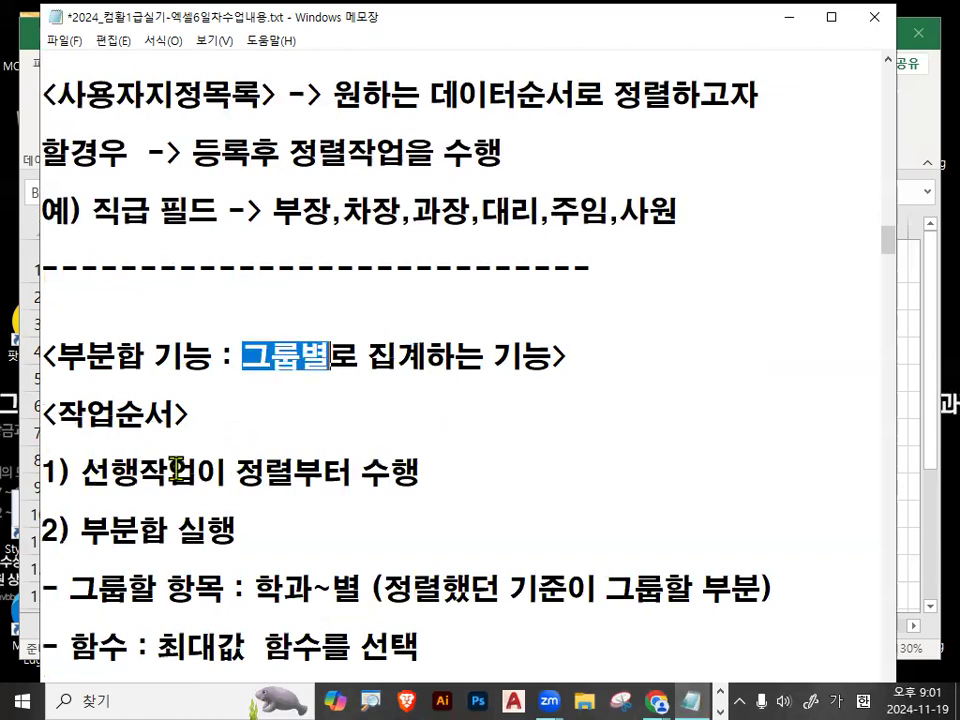
# Highlight the 부분합 work order in the notes: 선행작업이 정렬부터 수행 with its keyword 정렬, and 부분합 실행
pyautogui.moveTo(81, 478); pyautogui.dragTo(409, 480)
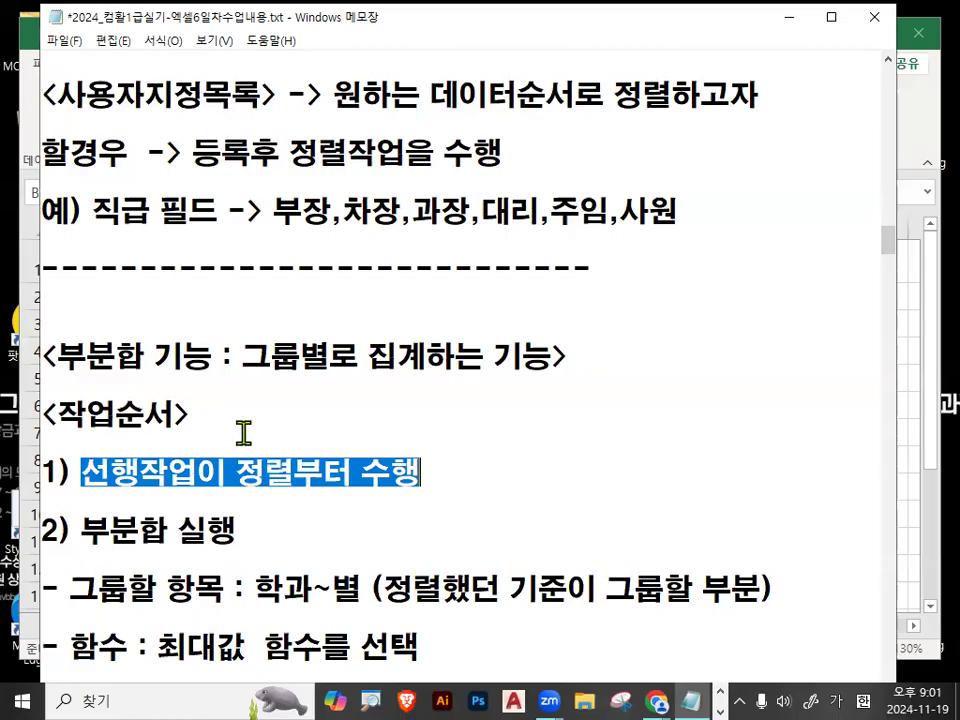
pyautogui.click(253, 473)
pyautogui.moveTo(234, 472); pyautogui.dragTo(426, 478)
pyautogui.moveTo(58, 356); pyautogui.dragTo(150, 356)
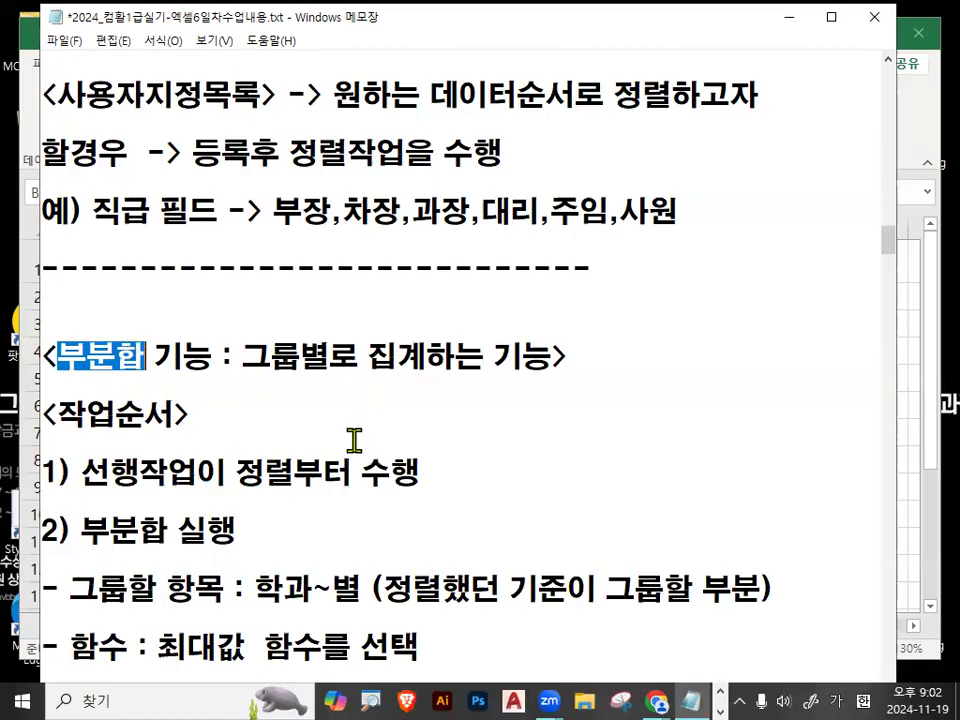
pyautogui.moveTo(236, 472); pyautogui.dragTo(290, 471)
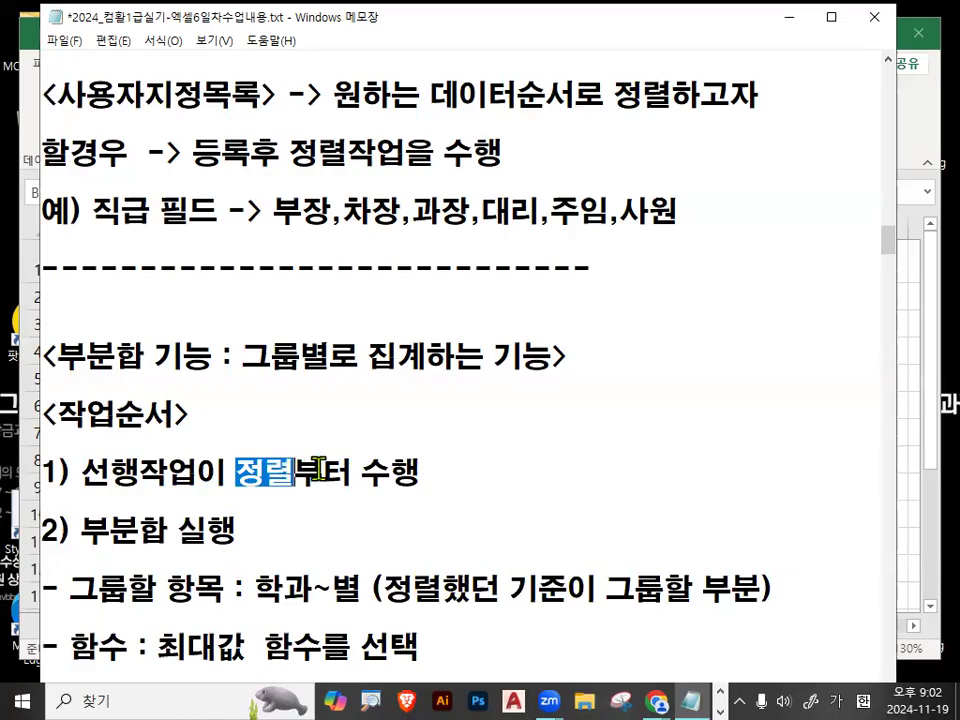
pyautogui.scroll(-1, 304, 489)
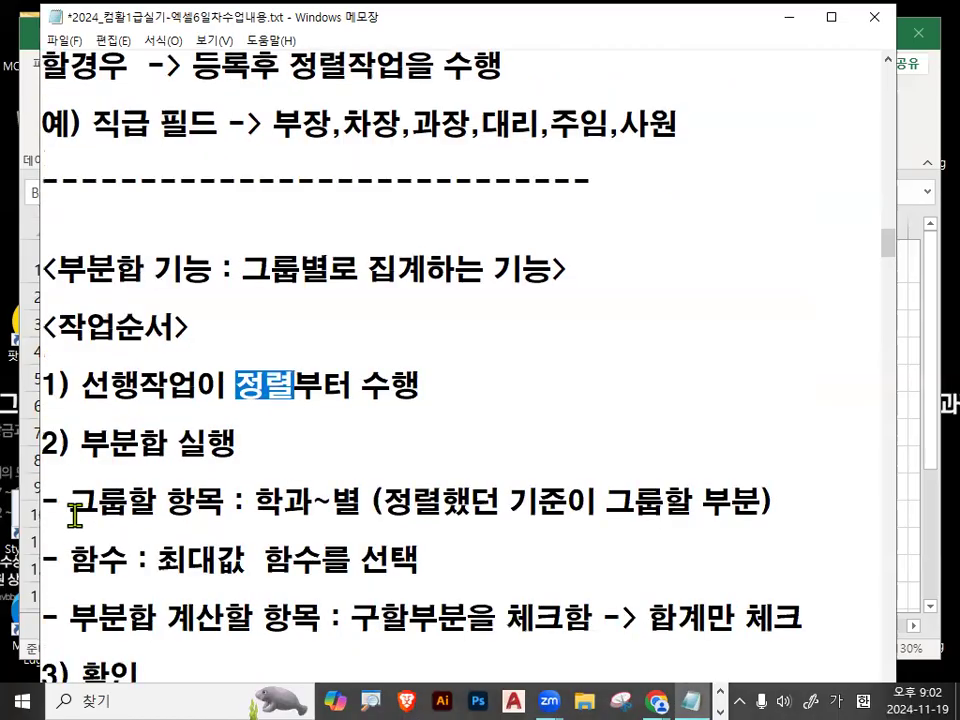
pyautogui.moveTo(81, 442); pyautogui.dragTo(236, 443)
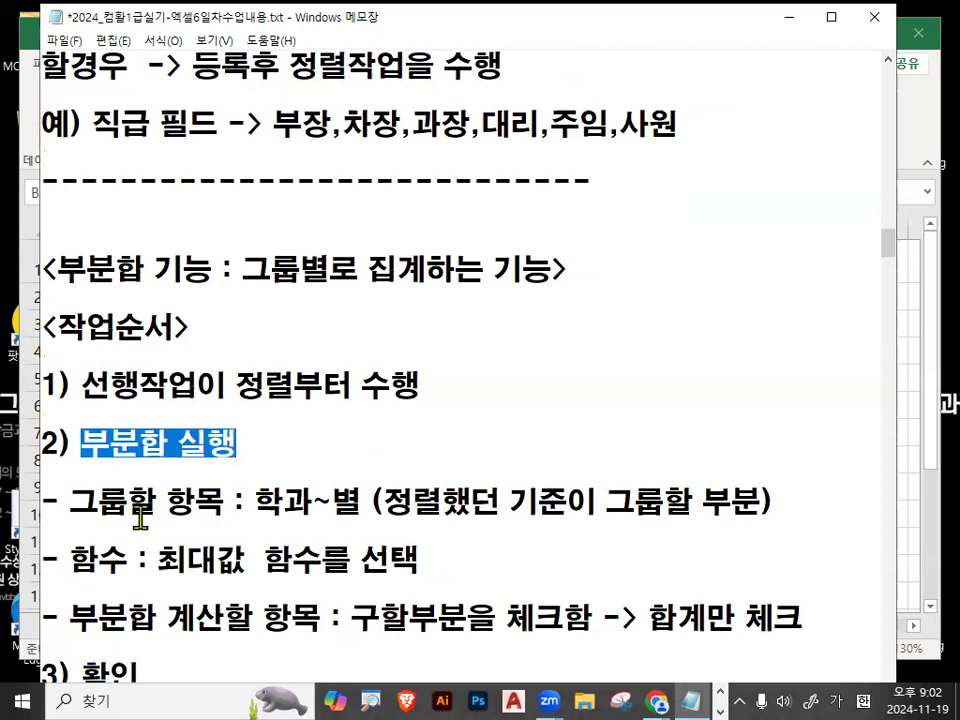
# Review the notes on the first 부분합 run: its group item, function, items to calculate and confirmation
pyautogui.moveTo(97, 500); pyautogui.dragTo(314, 499)
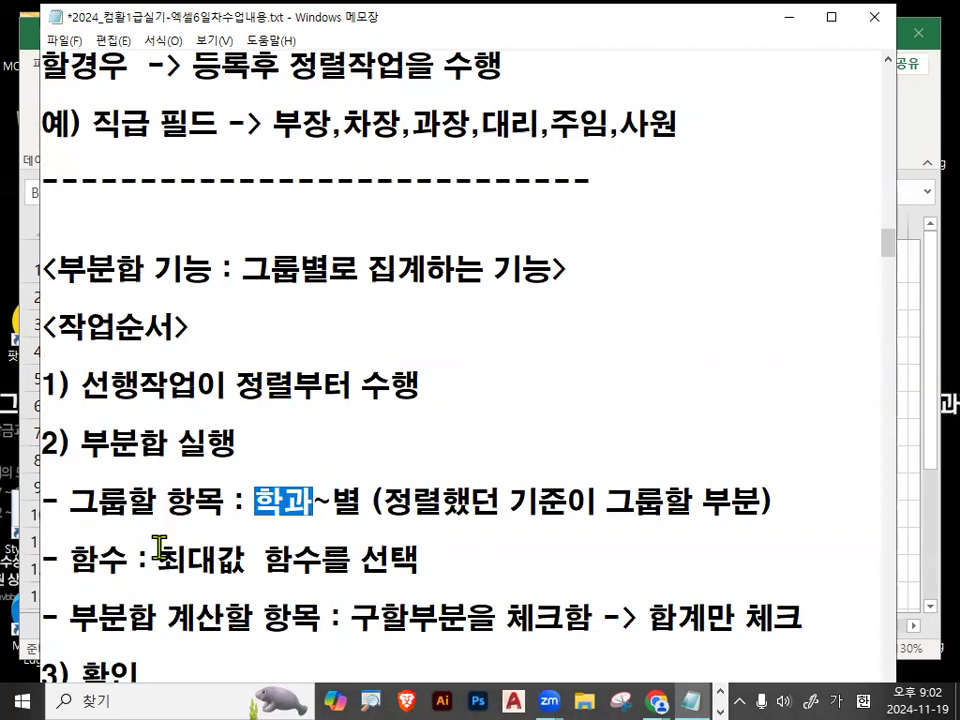
pyautogui.moveTo(157, 558); pyautogui.dragTo(257, 556)
pyautogui.scroll(-1, 257, 556)
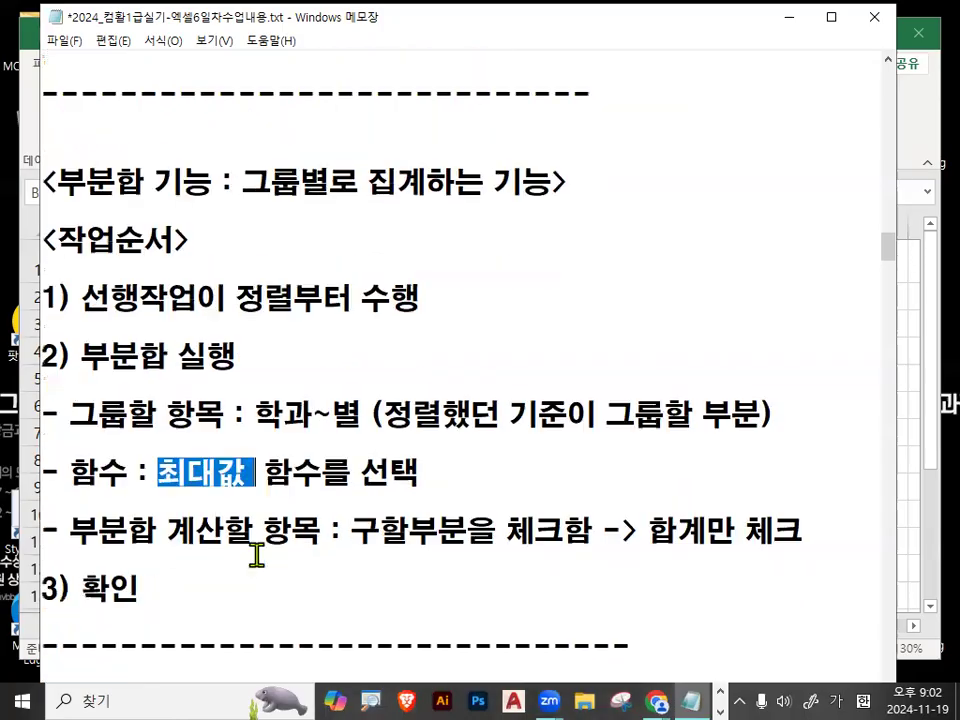
pyautogui.moveTo(78, 538); pyautogui.dragTo(296, 532)
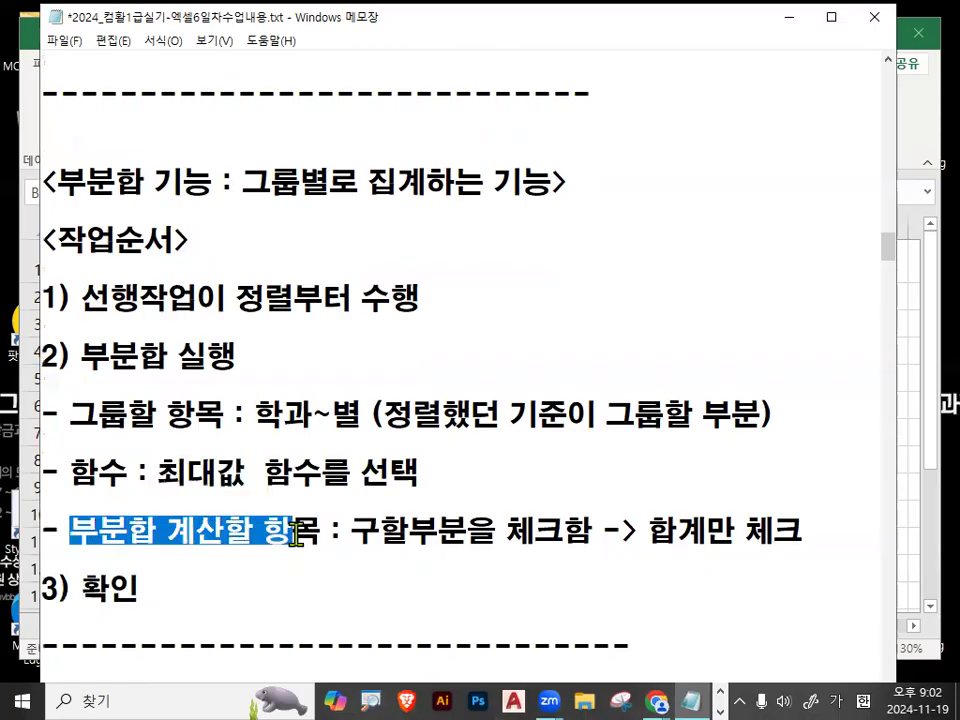
pyautogui.moveTo(660, 527); pyautogui.dragTo(806, 530)
pyautogui.moveTo(176, 543); pyautogui.dragTo(321, 531)
pyautogui.moveTo(81, 589); pyautogui.dragTo(140, 589)
pyautogui.moveTo(148, 330)
pyautogui.mouseDown()
pyautogui.moveTo(125, 322)
pyautogui.moveTo(88, 345)
pyautogui.moveTo(133, 322)
pyautogui.moveTo(152, 358)
pyautogui.mouseUp()
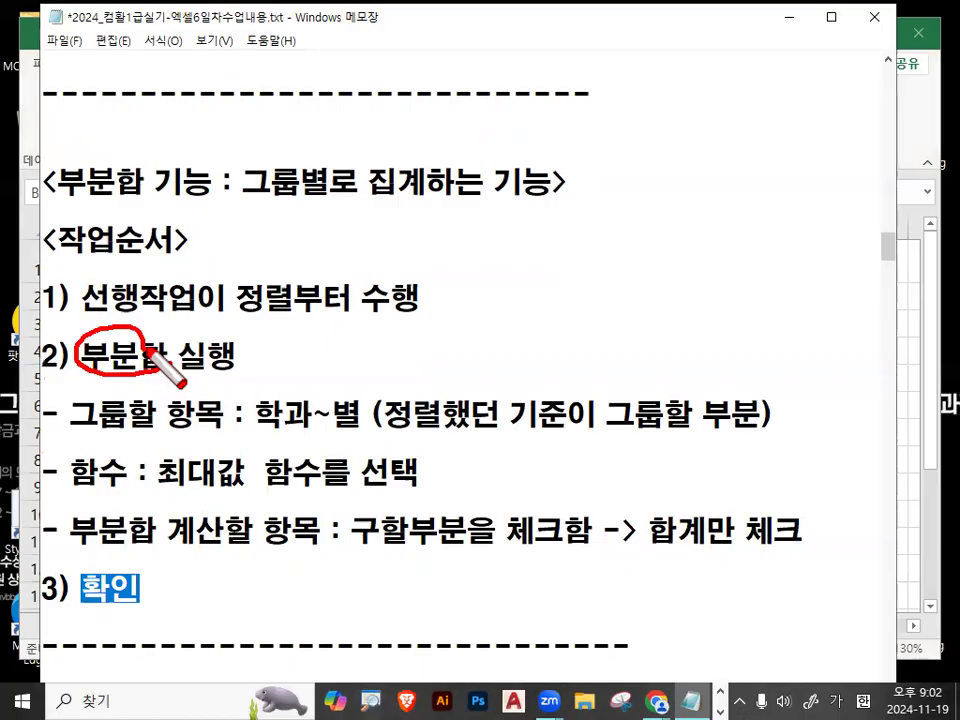
pyautogui.press('Escape')
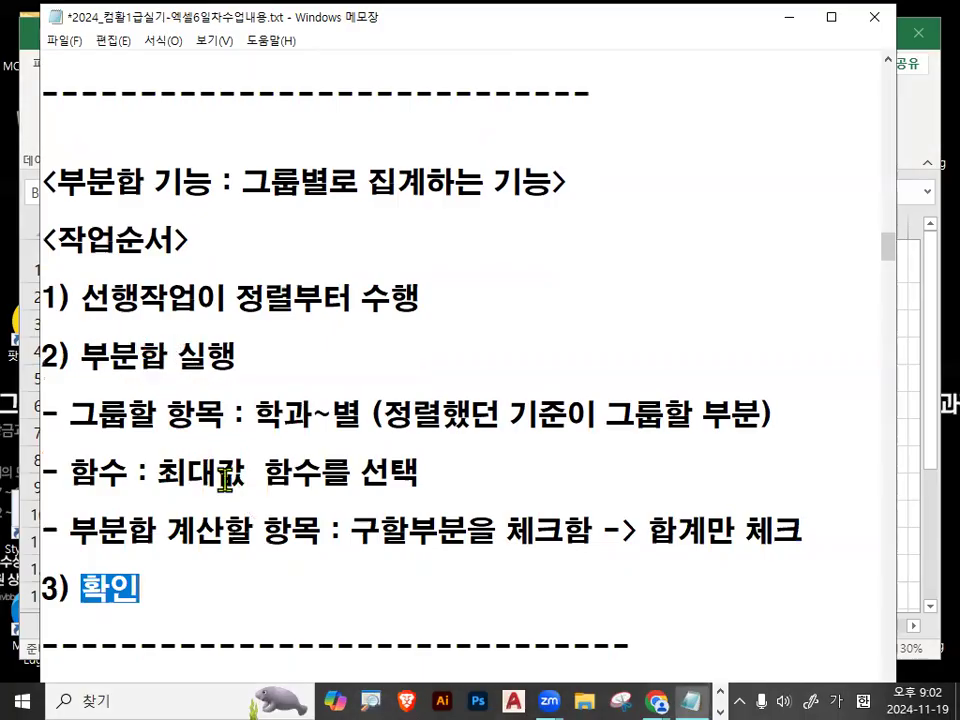
# Review the section 4 notes on the second 부분합: its group item, function change and items to calculate
pyautogui.scroll(-1, 226, 480)
pyautogui.scroll(-1, 226, 480)
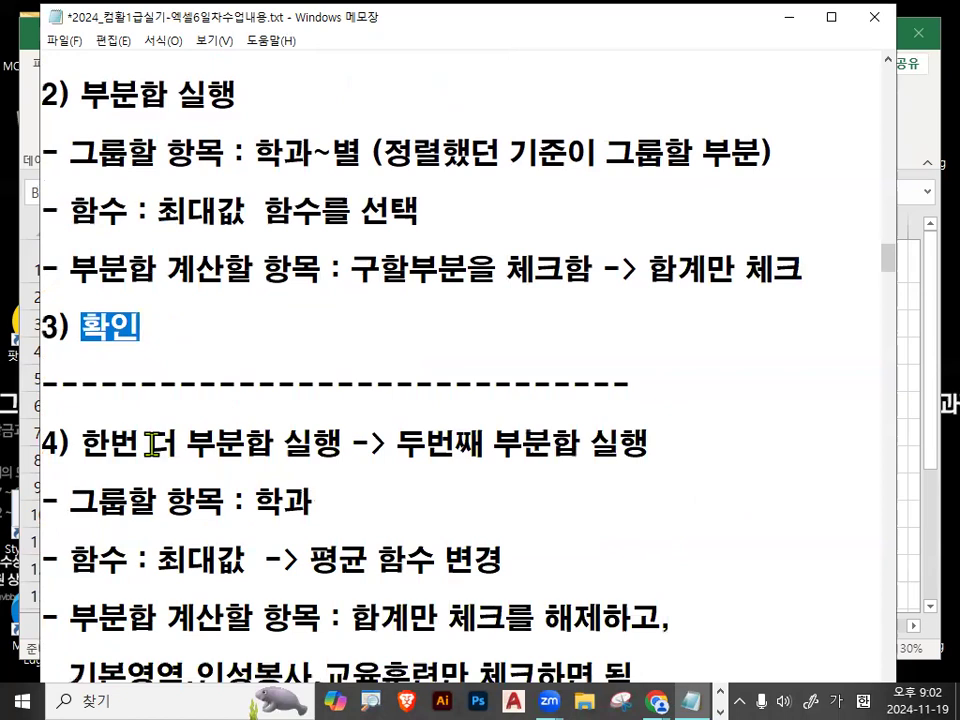
pyautogui.moveTo(150, 441); pyautogui.dragTo(305, 443)
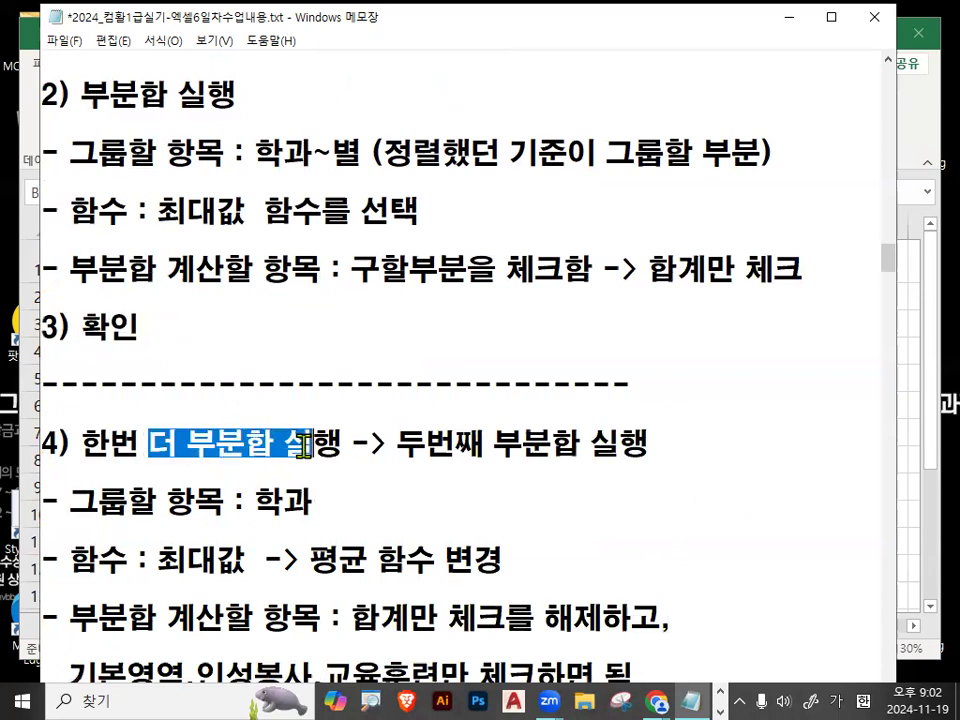
pyautogui.click(270, 502)
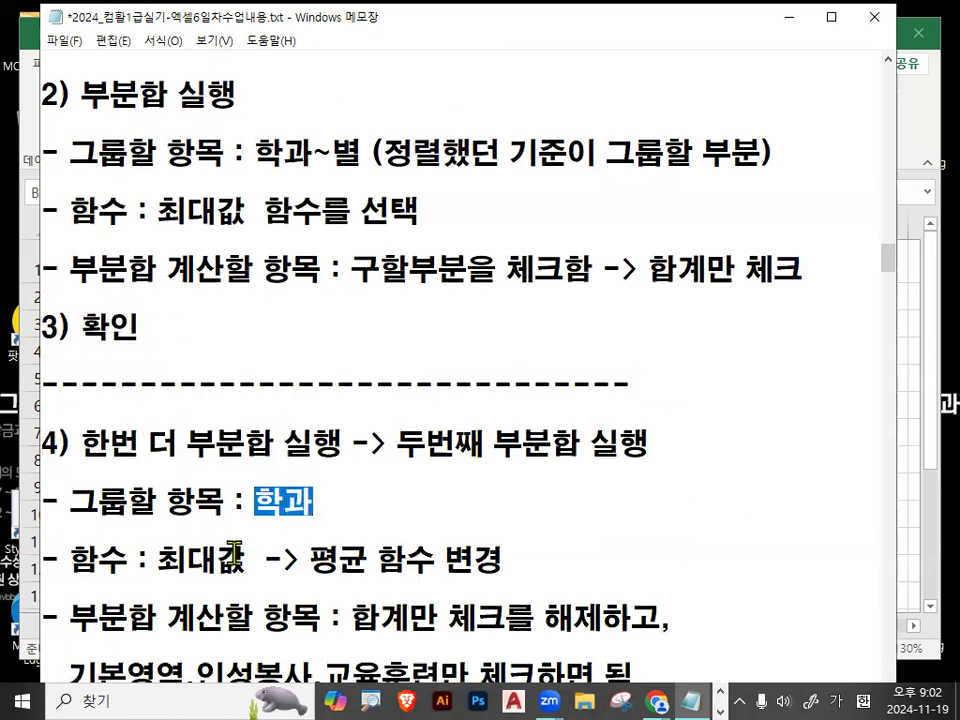
pyautogui.moveTo(163, 558); pyautogui.dragTo(251, 565)
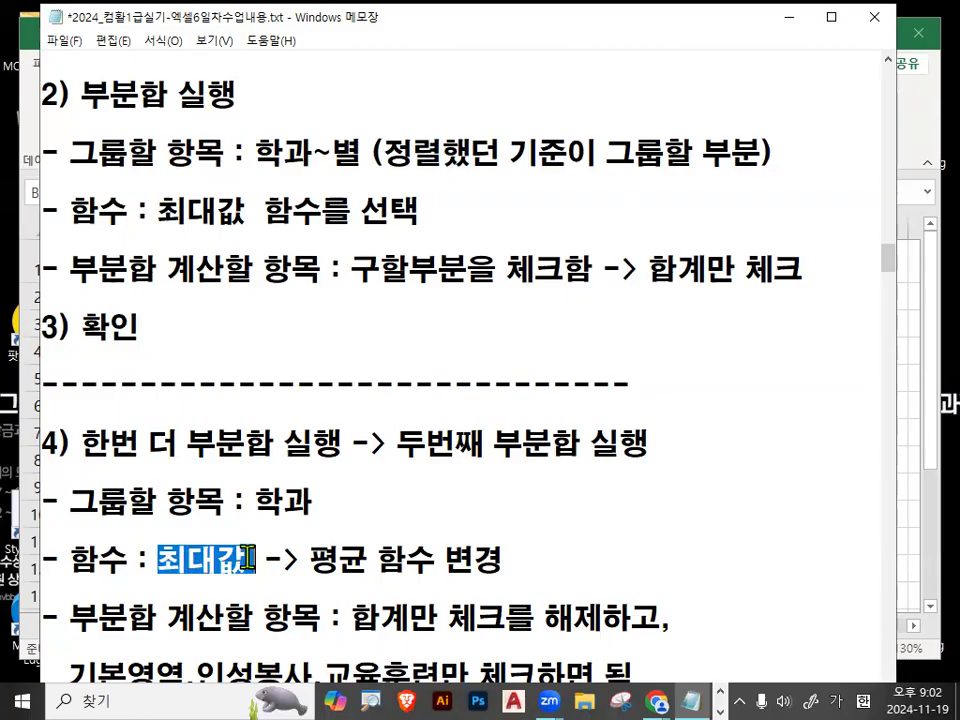
pyautogui.moveTo(312, 560); pyautogui.dragTo(503, 561)
pyautogui.scroll(-1, 497, 556)
pyautogui.moveTo(64, 530); pyautogui.dragTo(652, 540)
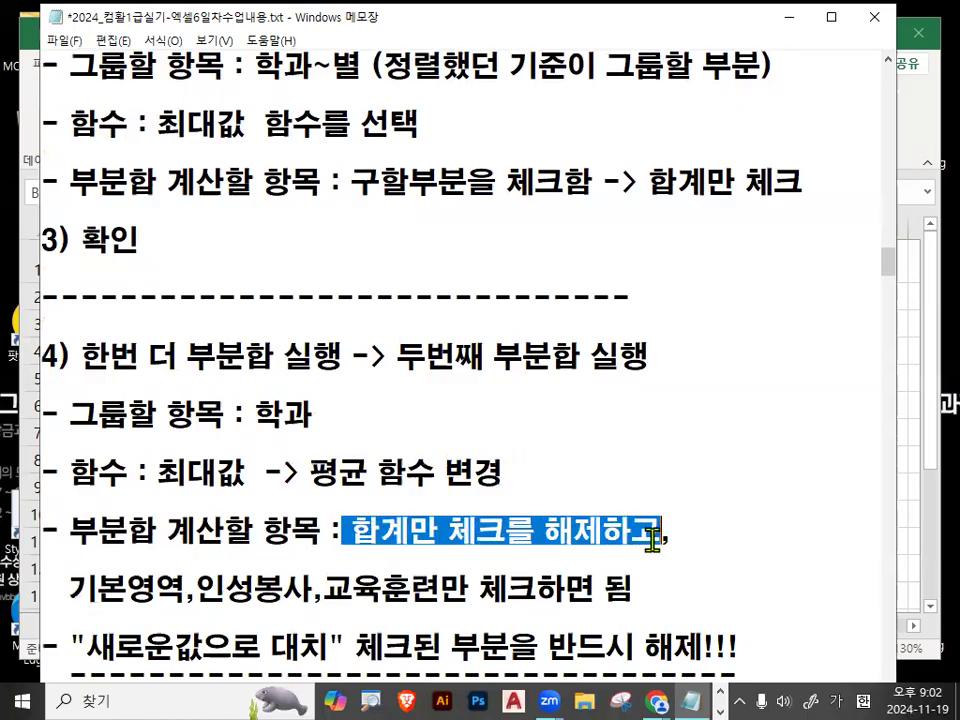
pyautogui.scroll(-1, 486, 591)
pyautogui.moveTo(72, 500); pyautogui.dragTo(645, 508)
pyautogui.click(645, 507)
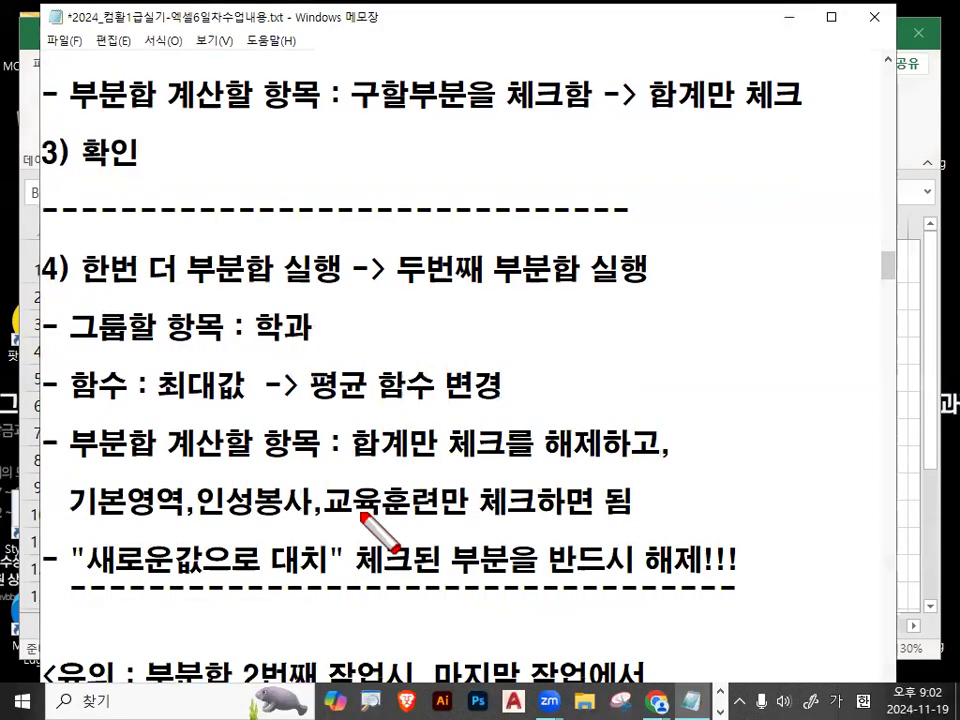
# Review the notes on clearing "새로운값으로 대치" for the second subtotal and how that option affects the previous subtotal
pyautogui.moveTo(77, 577); pyautogui.dragTo(315, 572)
pyautogui.moveTo(405, 545)
pyautogui.mouseDown()
pyautogui.moveTo(362, 568)
pyautogui.moveTo(410, 546)
pyautogui.mouseUp()
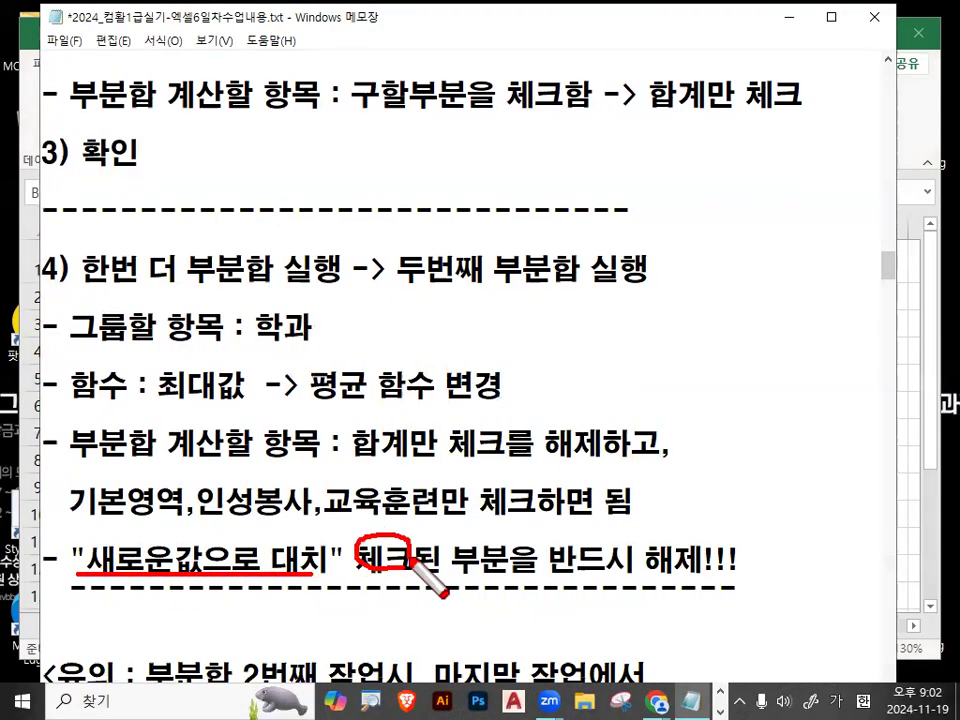
pyautogui.moveTo(728, 566)
pyautogui.mouseDown()
pyautogui.moveTo(625, 578)
pyautogui.moveTo(690, 470)
pyautogui.moveTo(724, 574)
pyautogui.mouseUp()
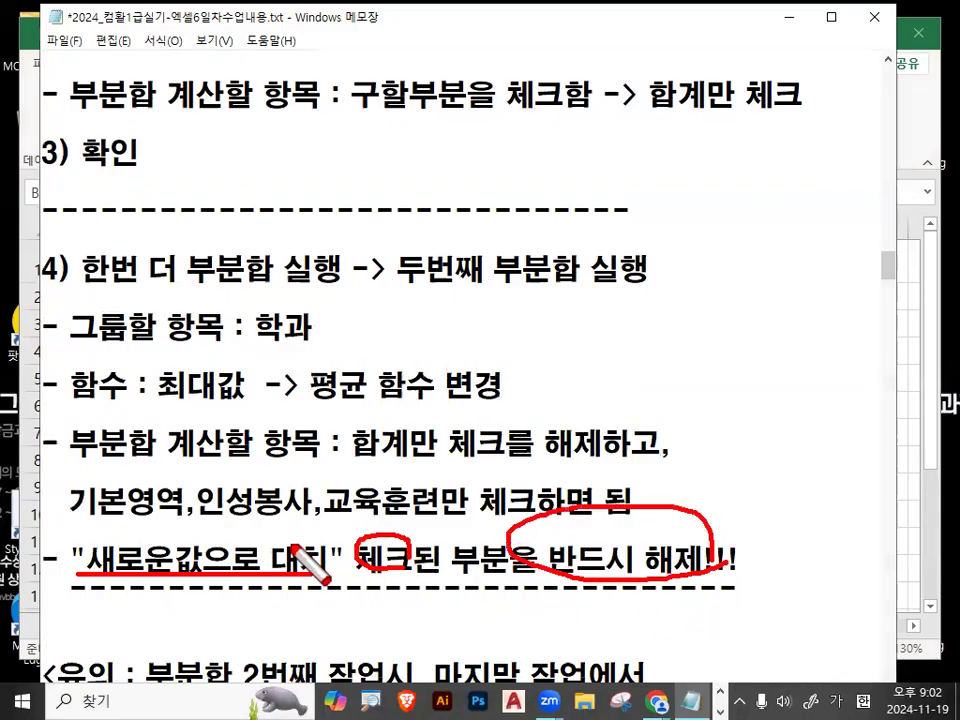
pyautogui.moveTo(322, 385)
pyautogui.mouseDown()
pyautogui.moveTo(345, 386)
pyautogui.moveTo(372, 358)
pyautogui.moveTo(338, 409)
pyautogui.mouseUp()
pyautogui.press('Escape')
pyautogui.scroll(-2, 311, 499)
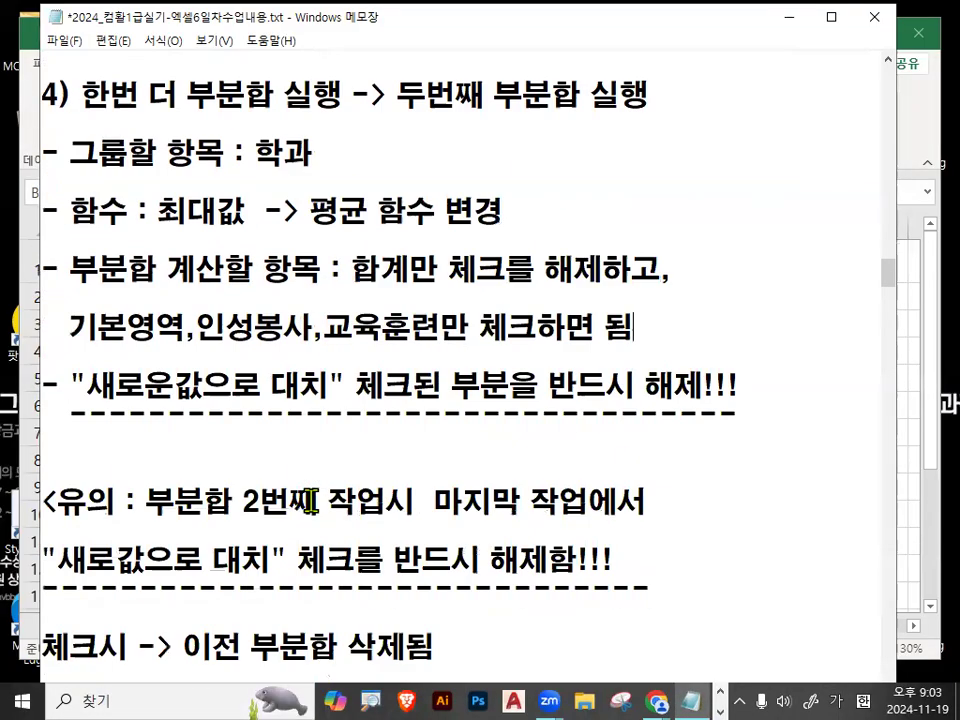
pyautogui.moveTo(44, 471); pyautogui.dragTo(120, 468)
pyautogui.moveTo(180, 470); pyautogui.dragTo(432, 472)
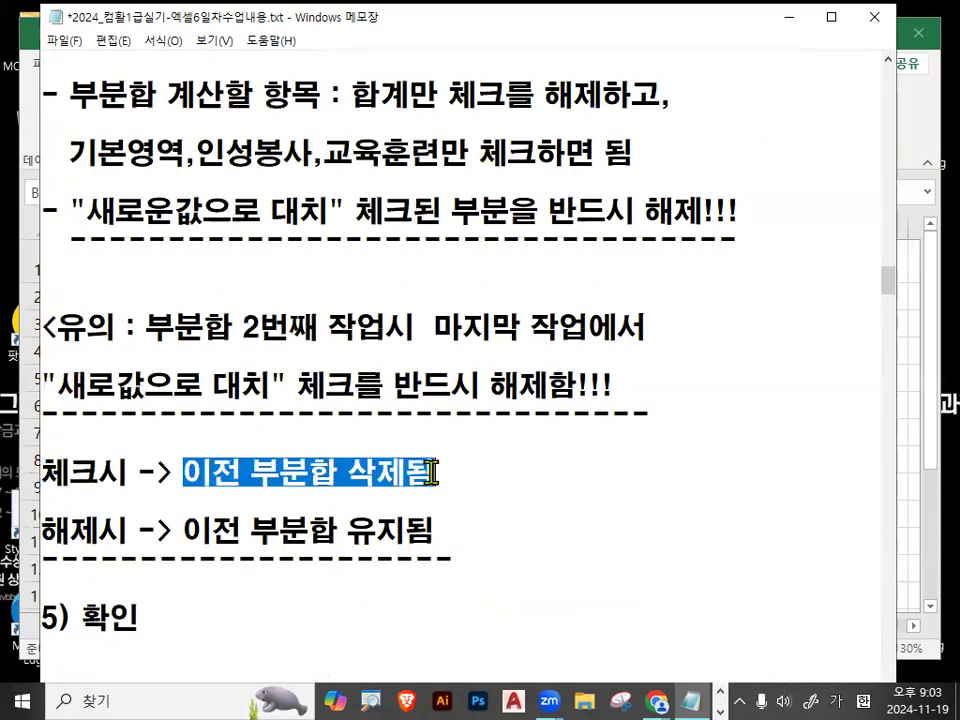
pyautogui.moveTo(49, 535); pyautogui.dragTo(120, 530)
pyautogui.moveTo(183, 530); pyautogui.dragTo(428, 535)
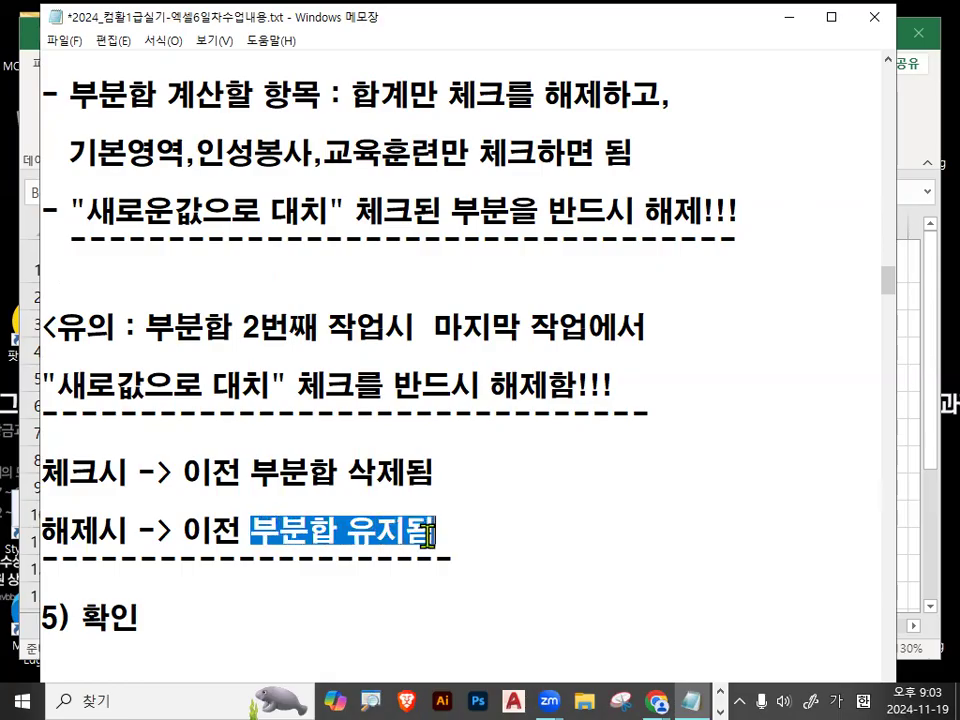
pyautogui.moveTo(215, 470); pyautogui.dragTo(366, 472)
pyautogui.click(396, 468)
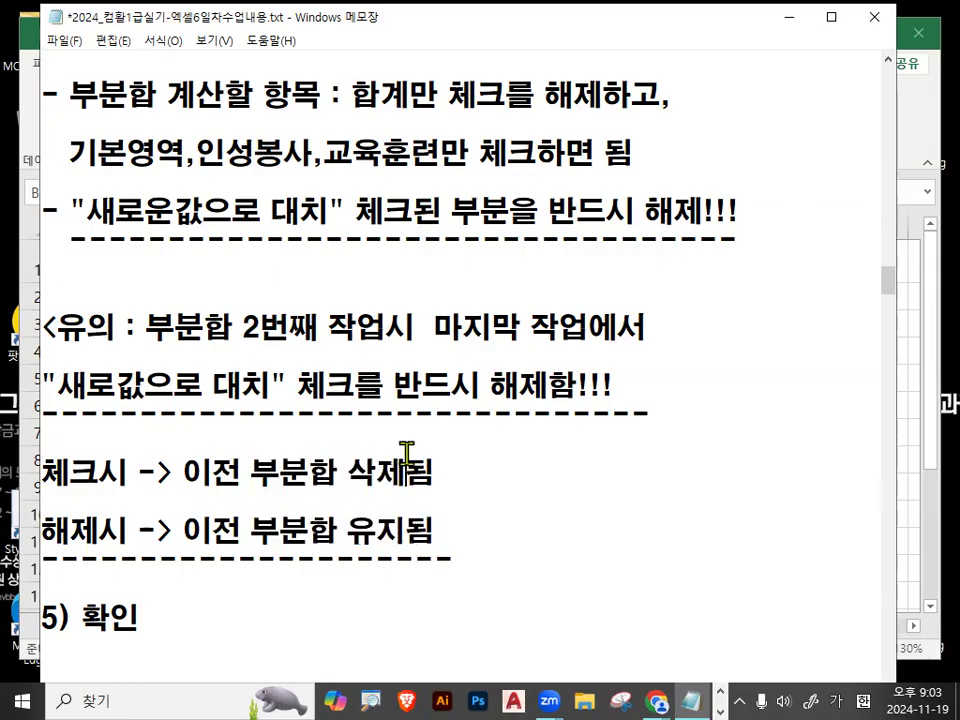
# Switch to the Excel workbook and open the Sort dialog for the 소양인증포인트 현황 table from cell B6
pyautogui.click(790, 19)
pyautogui.click(278, 398)
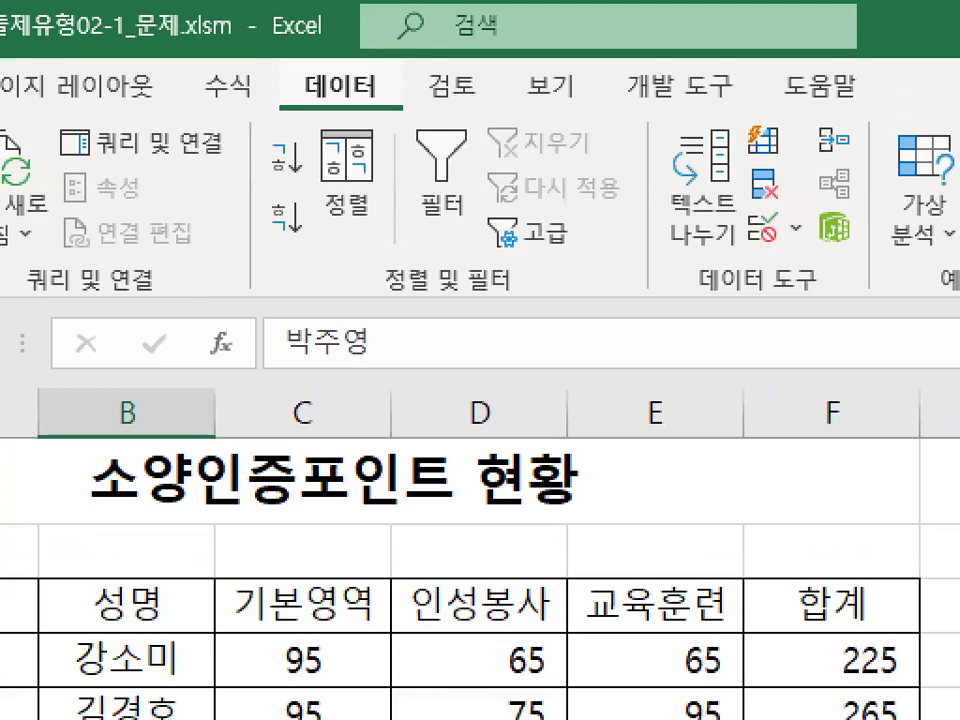
pyautogui.moveTo(389, 92)
pyautogui.mouseDown()
pyautogui.moveTo(305, 74)
pyautogui.moveTo(374, 101)
pyautogui.moveTo(376, 111)
pyautogui.moveTo(333, 131)
pyautogui.mouseUp()
pyautogui.press('Escape')
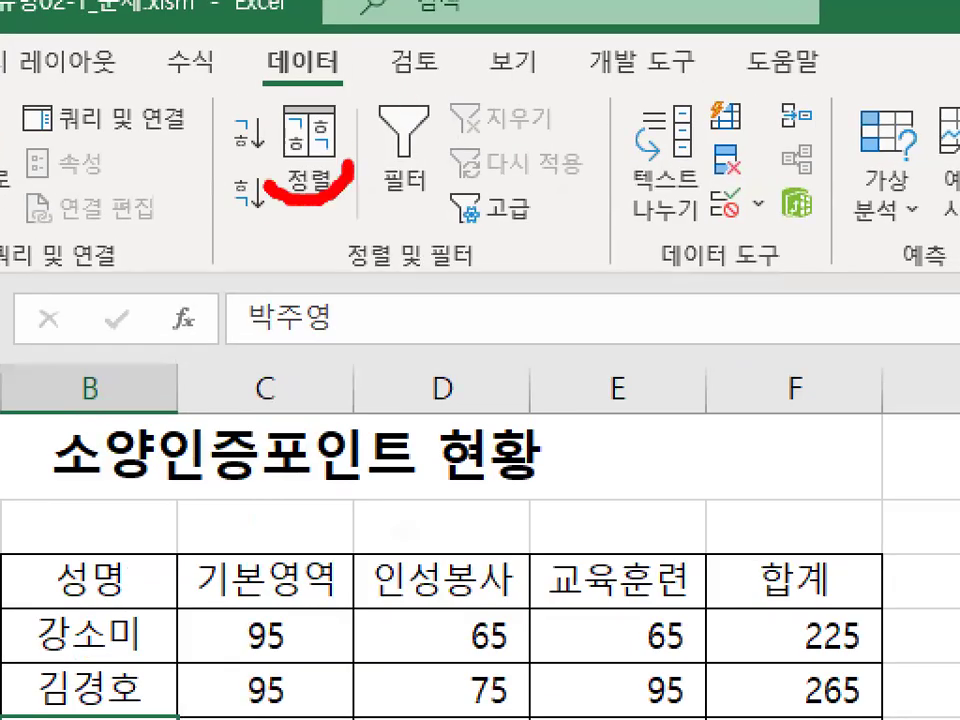
pyautogui.moveTo(268, 186)
pyautogui.mouseDown()
pyautogui.moveTo(354, 150)
pyautogui.moveTo(353, 166)
pyautogui.mouseUp()
pyautogui.press('Escape')
pyautogui.click(311, 162)
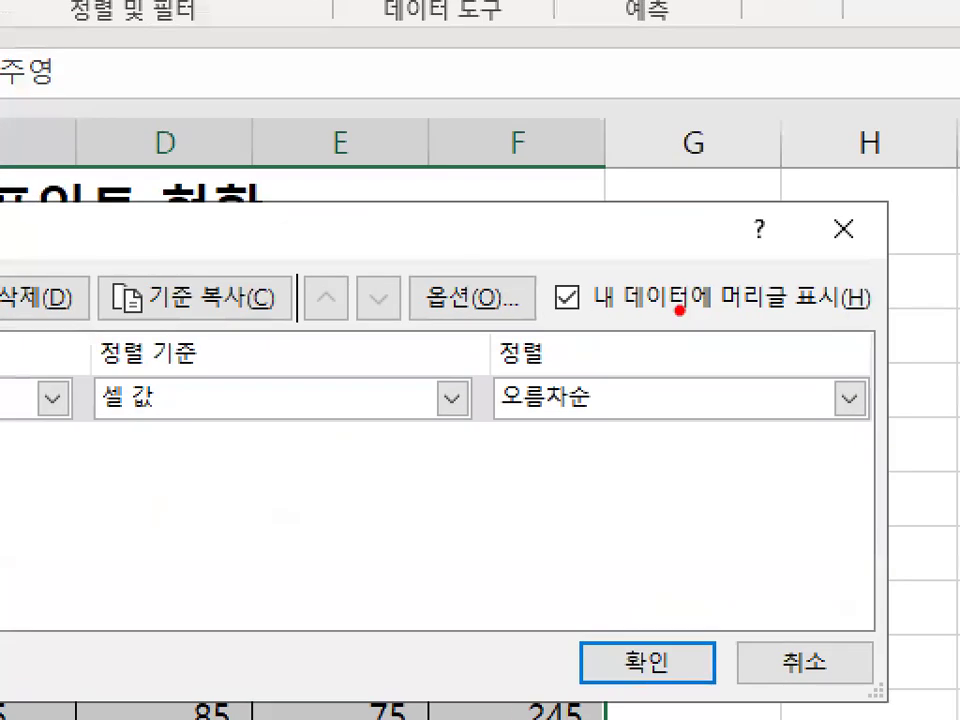
# Sort the table by 학과 on cell values in ascending order, treating the first row as headers
pyautogui.moveTo(558, 312); pyautogui.dragTo(850, 311)
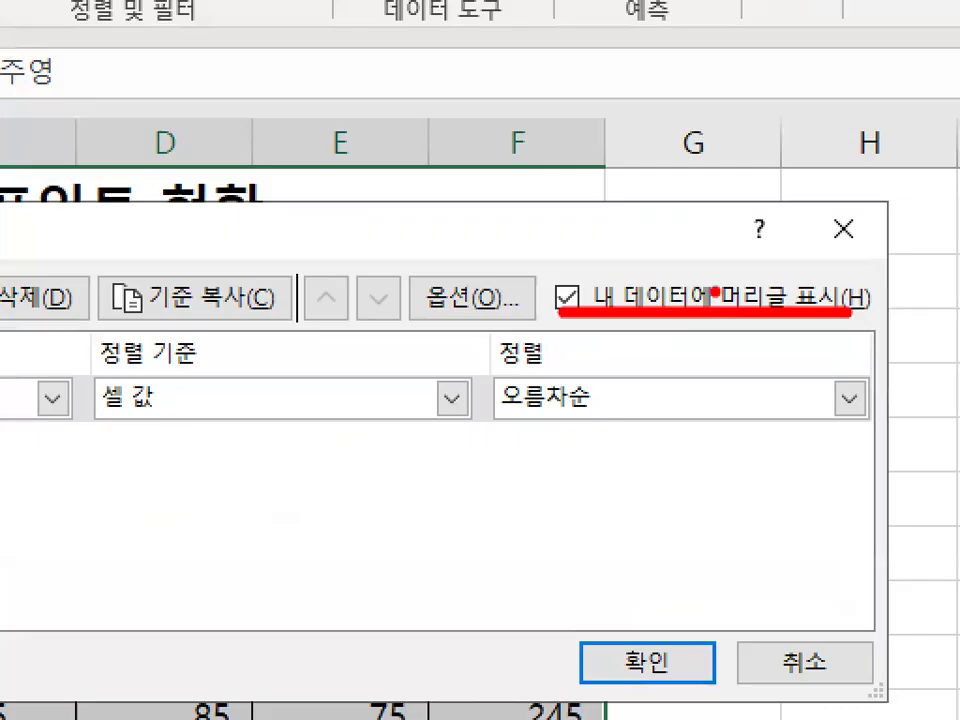
pyautogui.moveTo(590, 300)
pyautogui.mouseDown()
pyautogui.moveTo(555, 262)
pyautogui.moveTo(592, 297)
pyautogui.mouseUp()
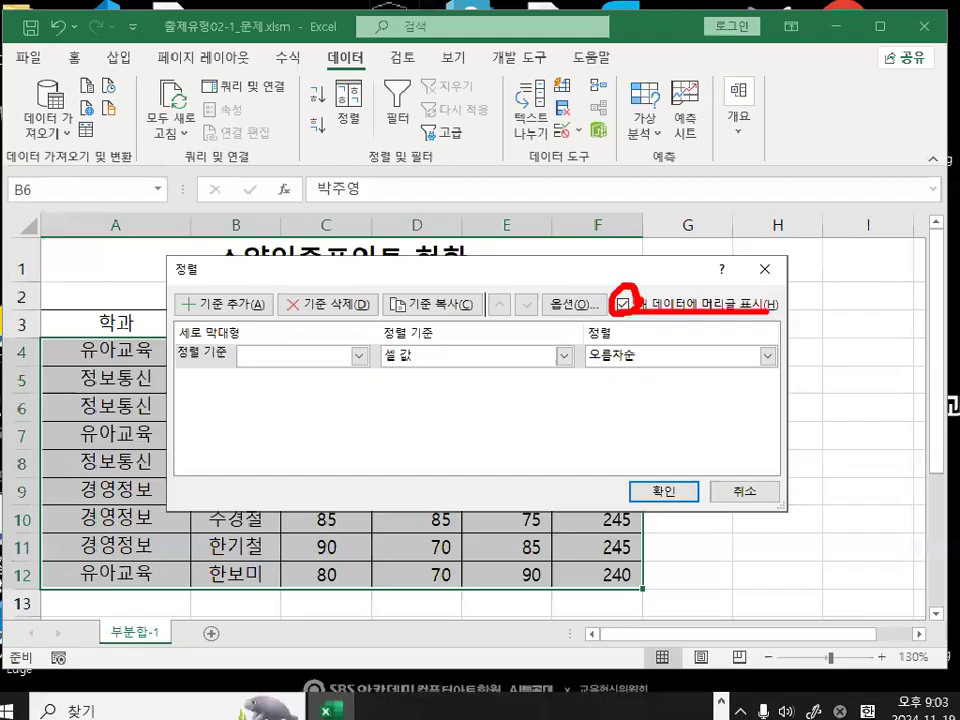
pyautogui.click(275, 355)
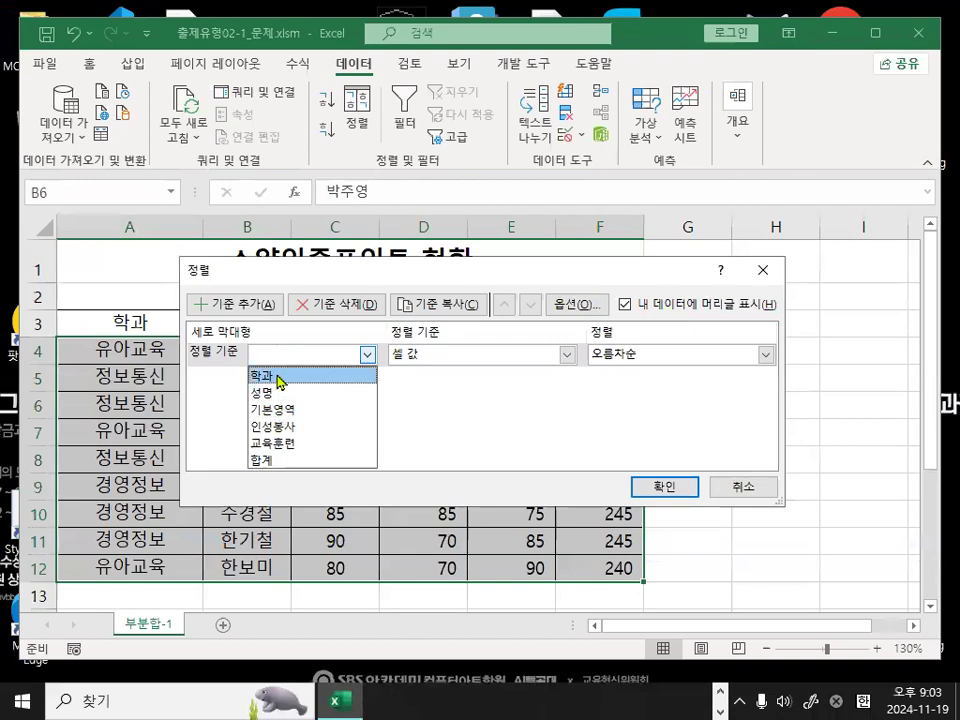
pyautogui.click(266, 375)
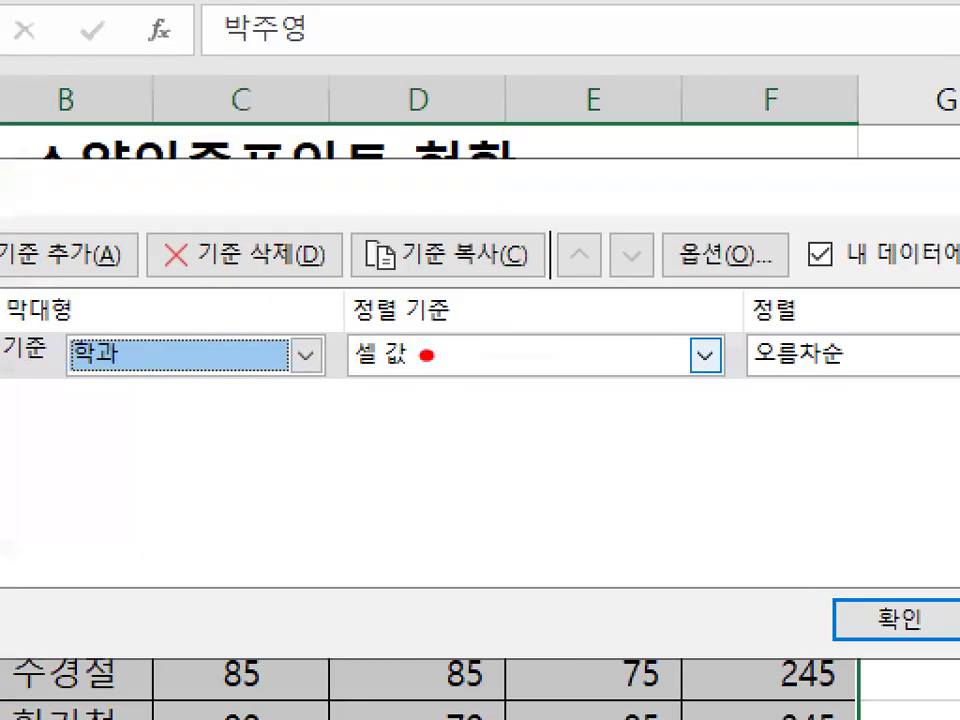
pyautogui.moveTo(427, 355)
pyautogui.mouseDown()
pyautogui.moveTo(348, 372)
pyautogui.moveTo(425, 342)
pyautogui.mouseUp()
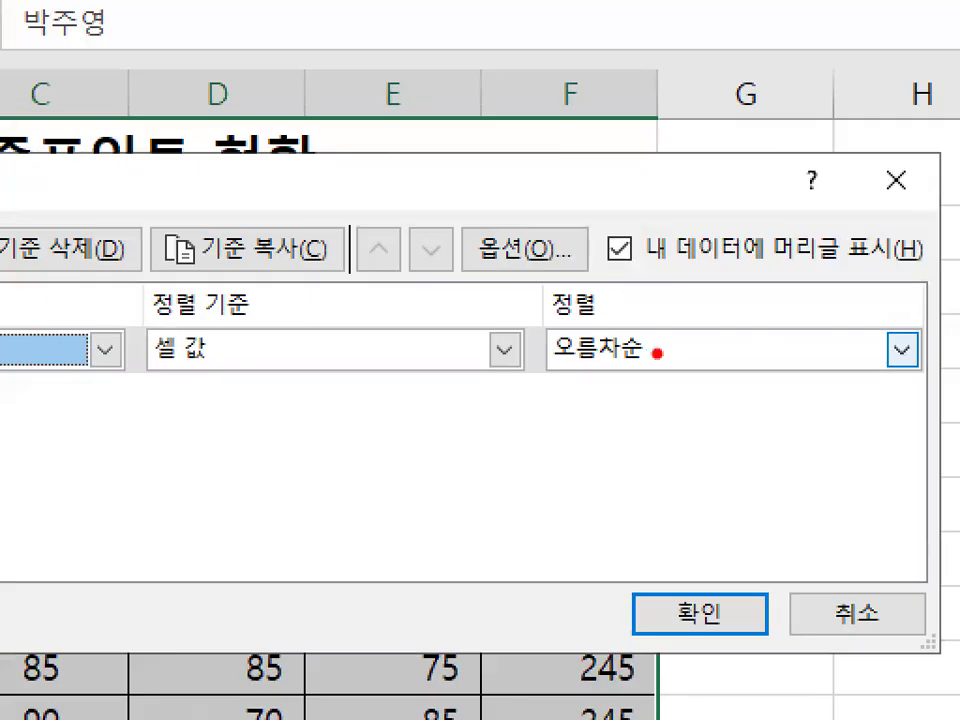
pyautogui.moveTo(858, 356); pyautogui.dragTo(738, 349)
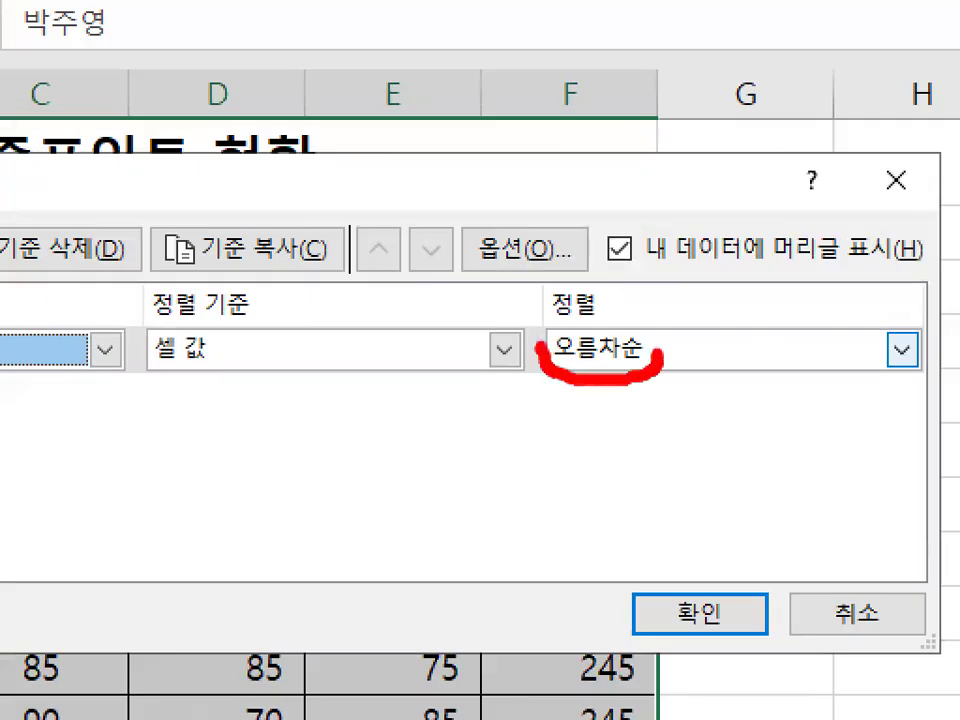
pyautogui.moveTo(539, 345); pyautogui.dragTo(657, 338)
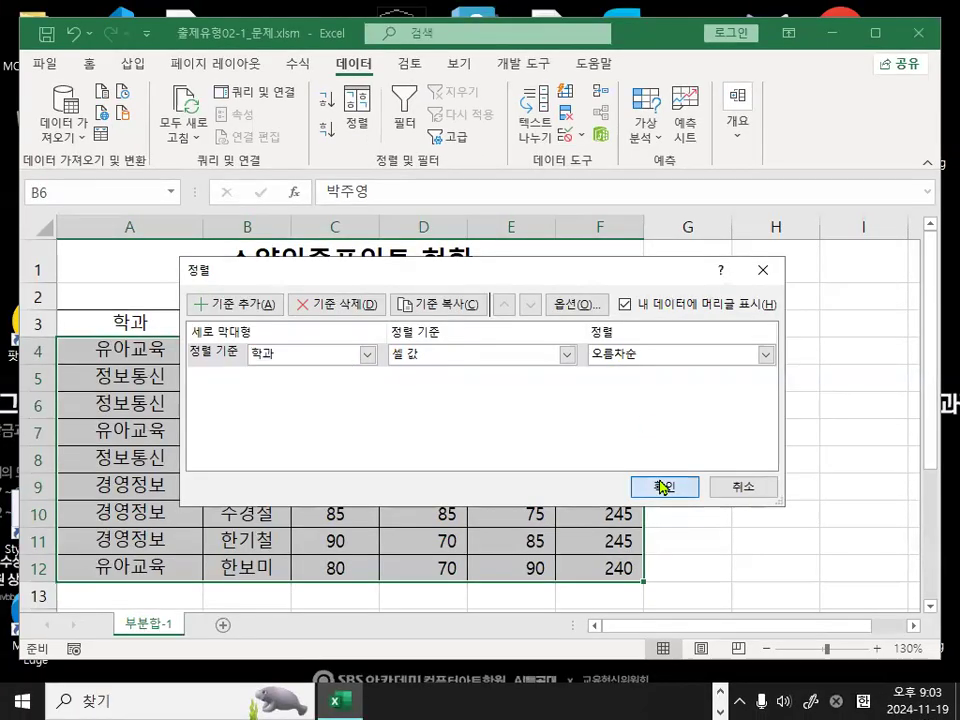
pyautogui.click(699, 613)
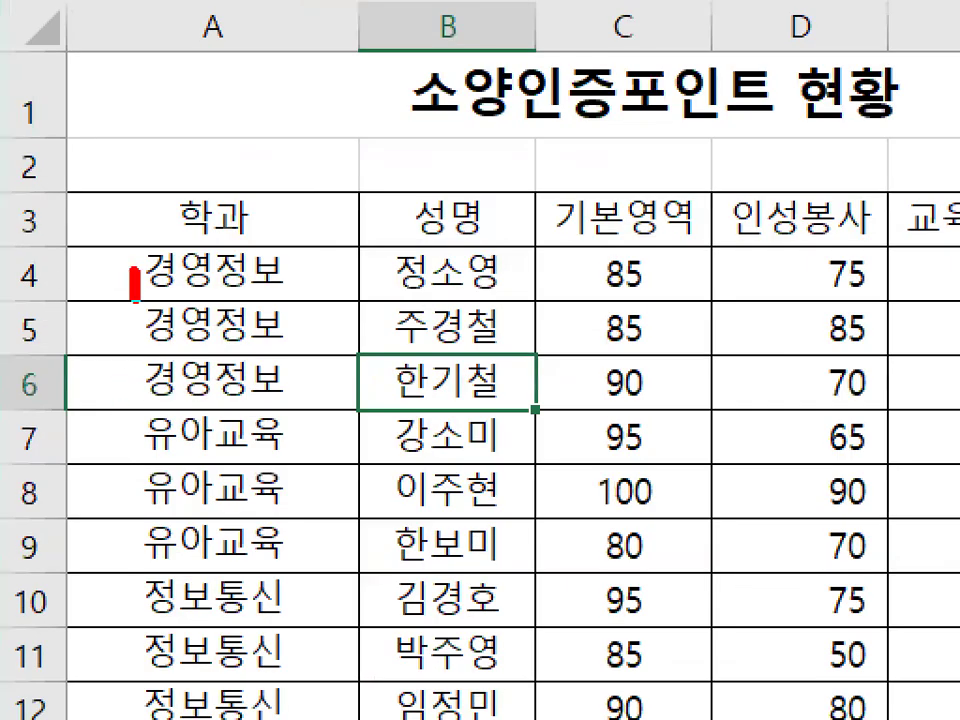
pyautogui.moveTo(134, 300)
pyautogui.mouseDown()
pyautogui.moveTo(133, 430)
pyautogui.moveTo(165, 370)
pyautogui.mouseUp()
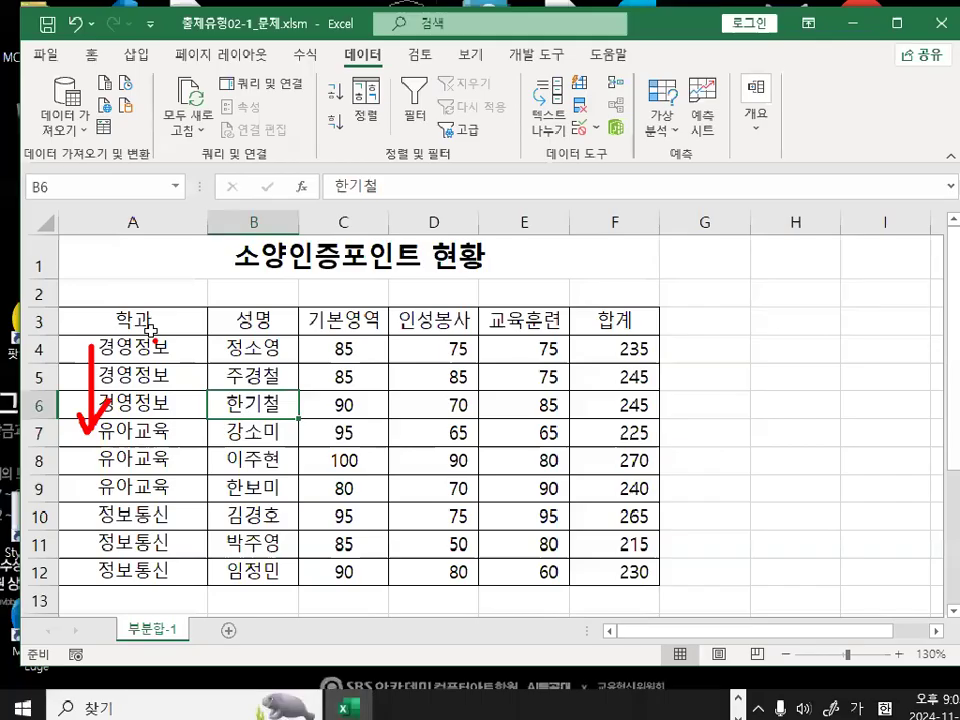
# Select cell C4 in the sorted table and open the Subtotal (부분합) dialog
pyautogui.click(605, 287)
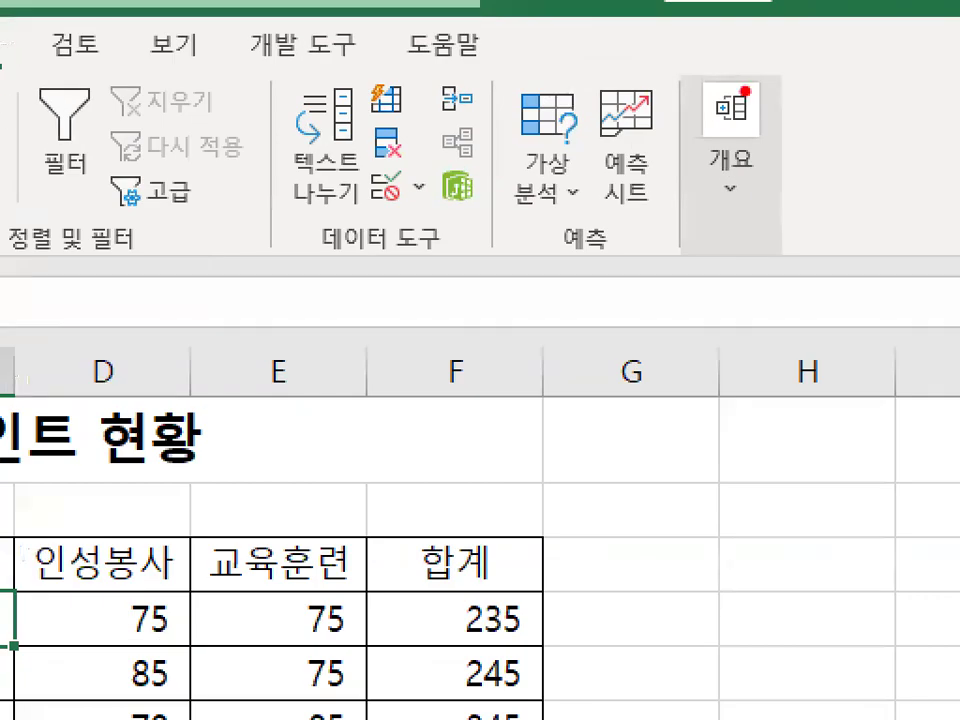
pyautogui.moveTo(788, 127)
pyautogui.mouseDown()
pyautogui.moveTo(767, 227)
pyautogui.moveTo(739, 146)
pyautogui.moveTo(793, 154)
pyautogui.mouseUp()
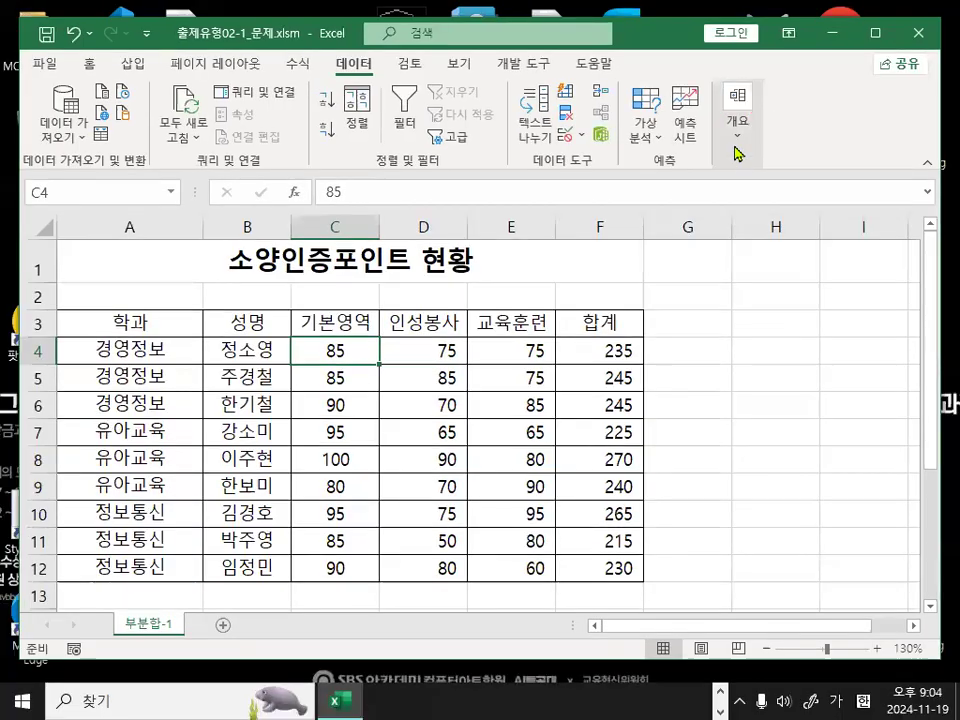
pyautogui.click(750, 152)
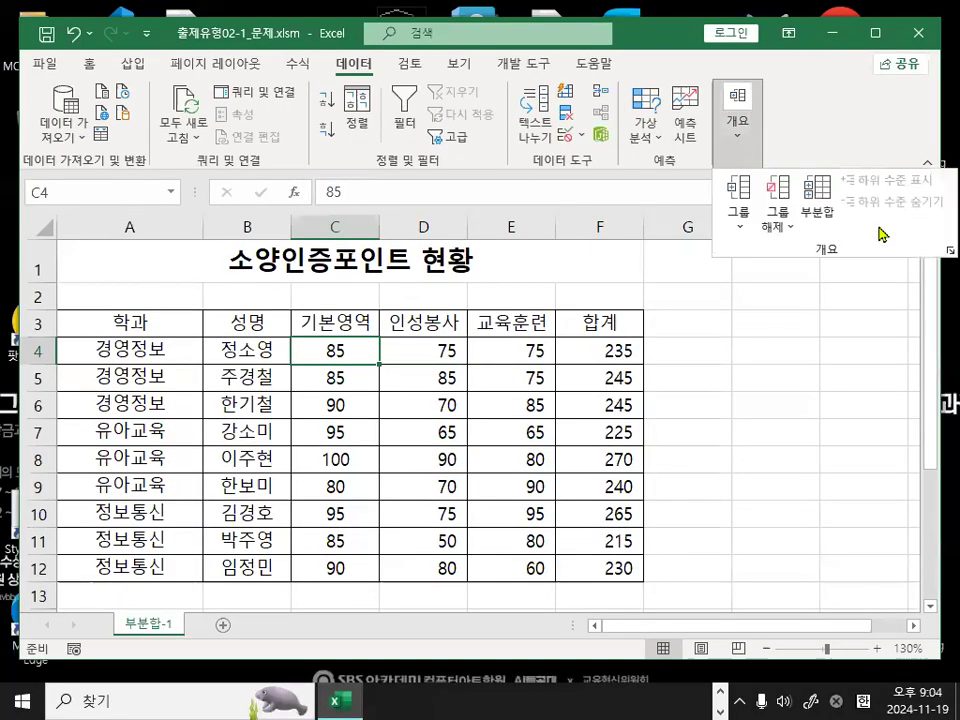
pyautogui.moveTo(783, 207)
pyautogui.mouseDown()
pyautogui.moveTo(656, 146)
pyautogui.moveTo(783, 203)
pyautogui.mouseUp()
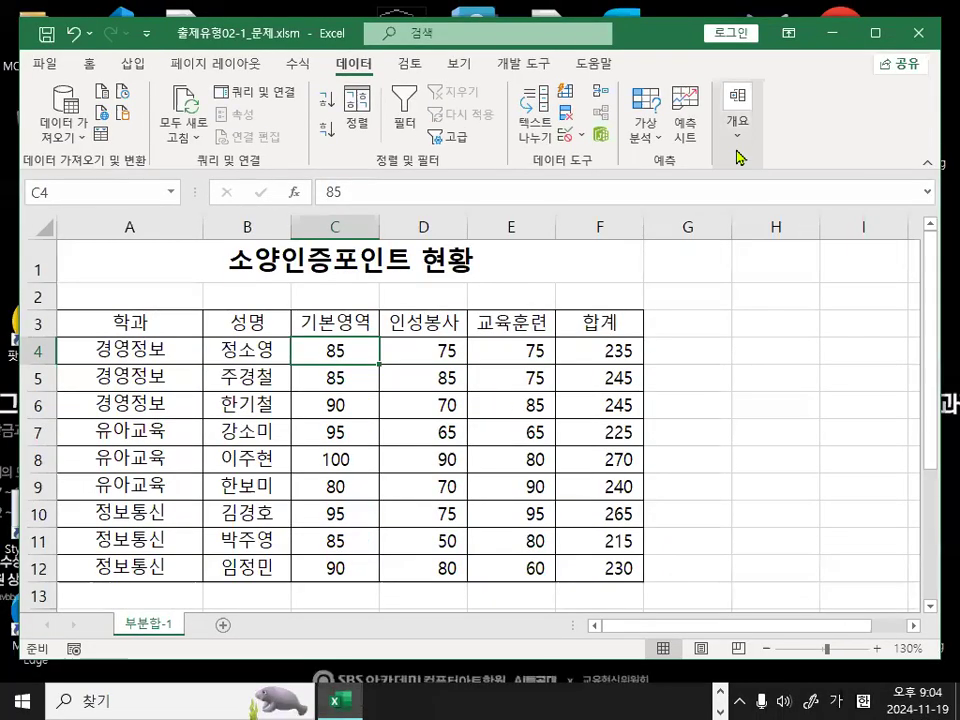
pyautogui.click(738, 105)
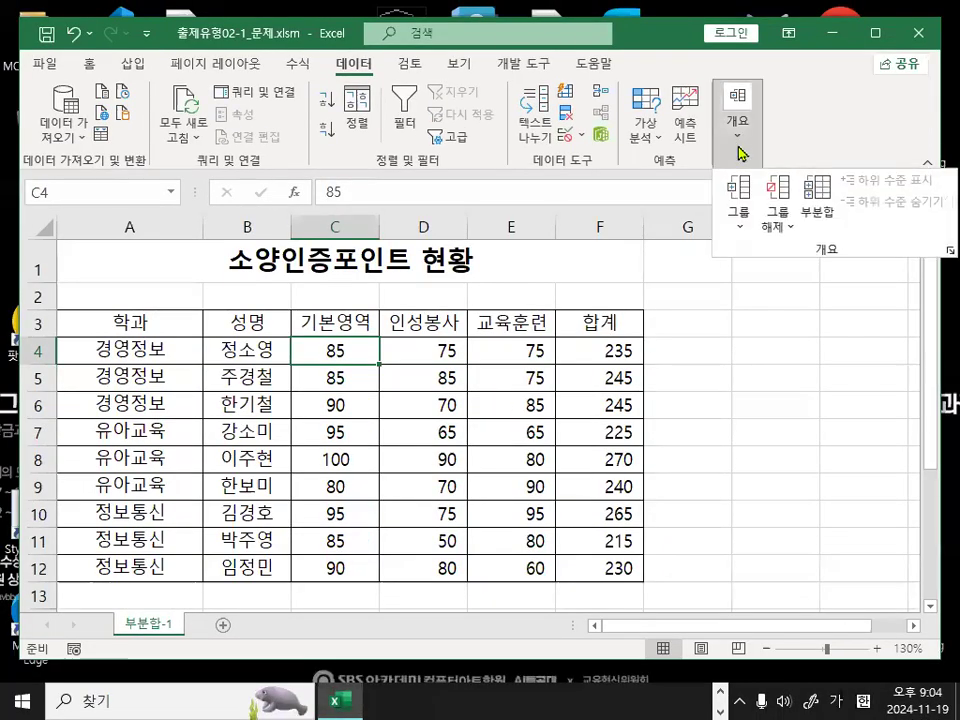
pyautogui.click(818, 200)
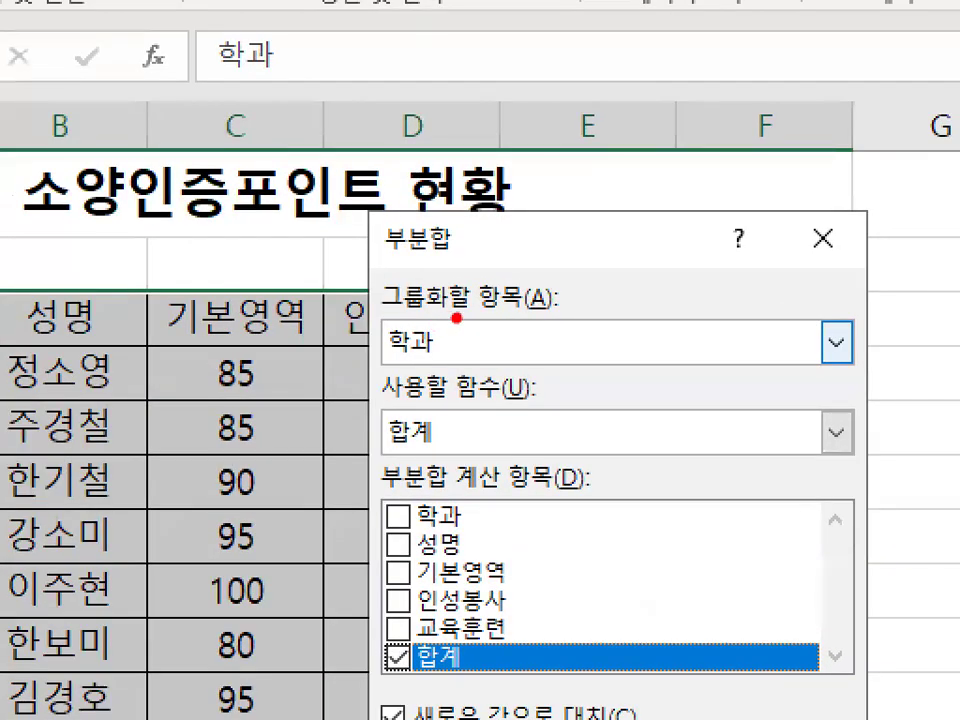
# Add a subtotal to the table grouped by 학과, using the 최대 function on the 합계 column
pyautogui.moveTo(456, 318)
pyautogui.mouseDown()
pyautogui.moveTo(425, 352)
pyautogui.moveTo(488, 326)
pyautogui.mouseUp()
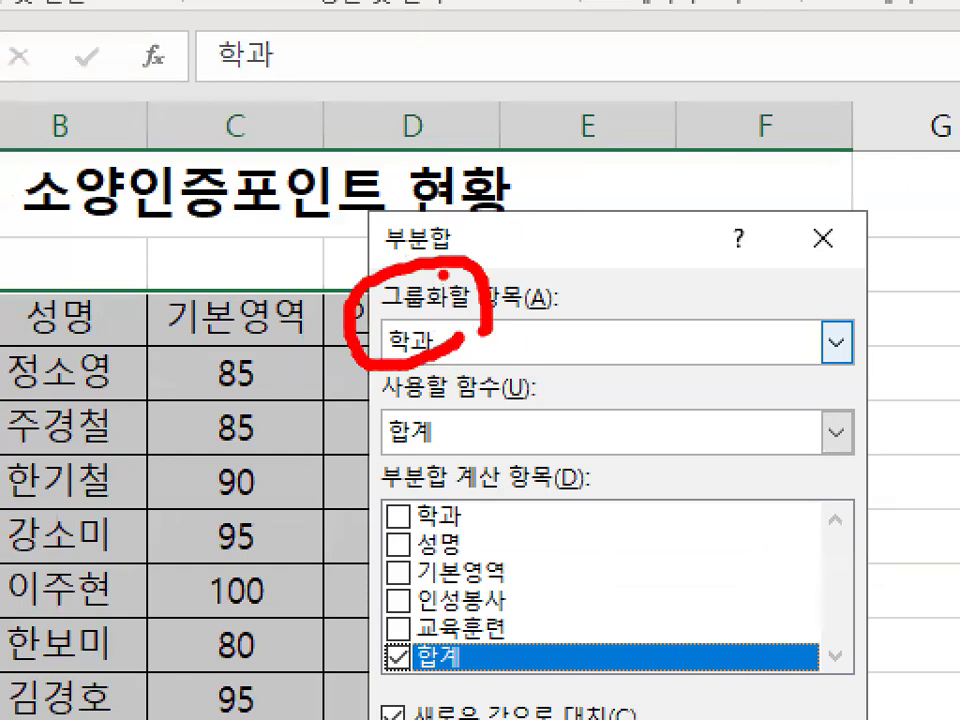
pyautogui.moveTo(443, 272); pyautogui.dragTo(518, 213)
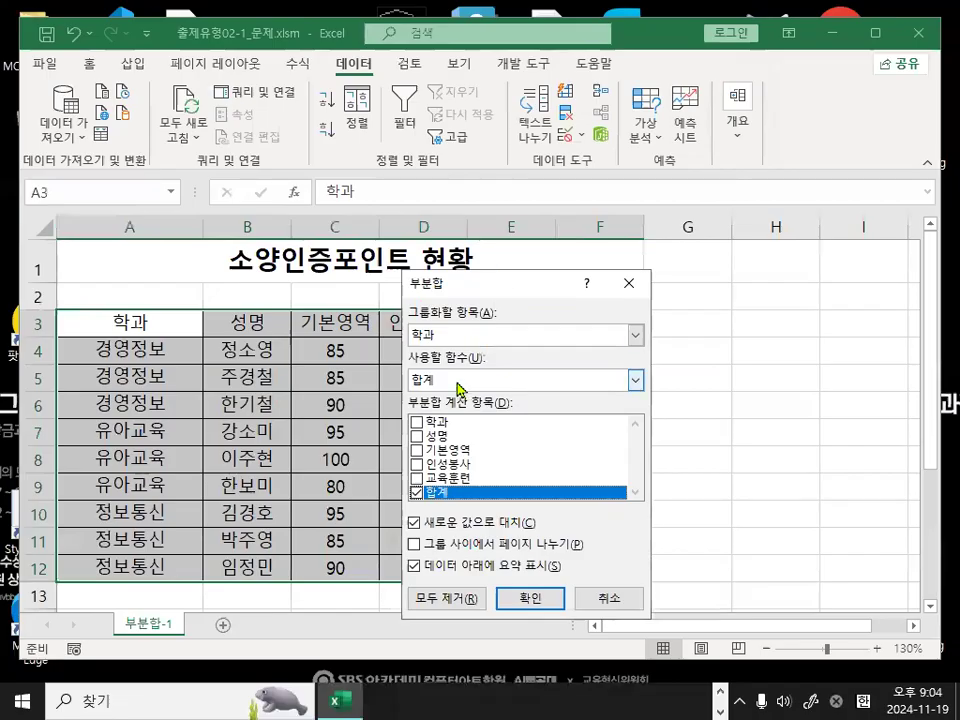
pyautogui.click(837, 433)
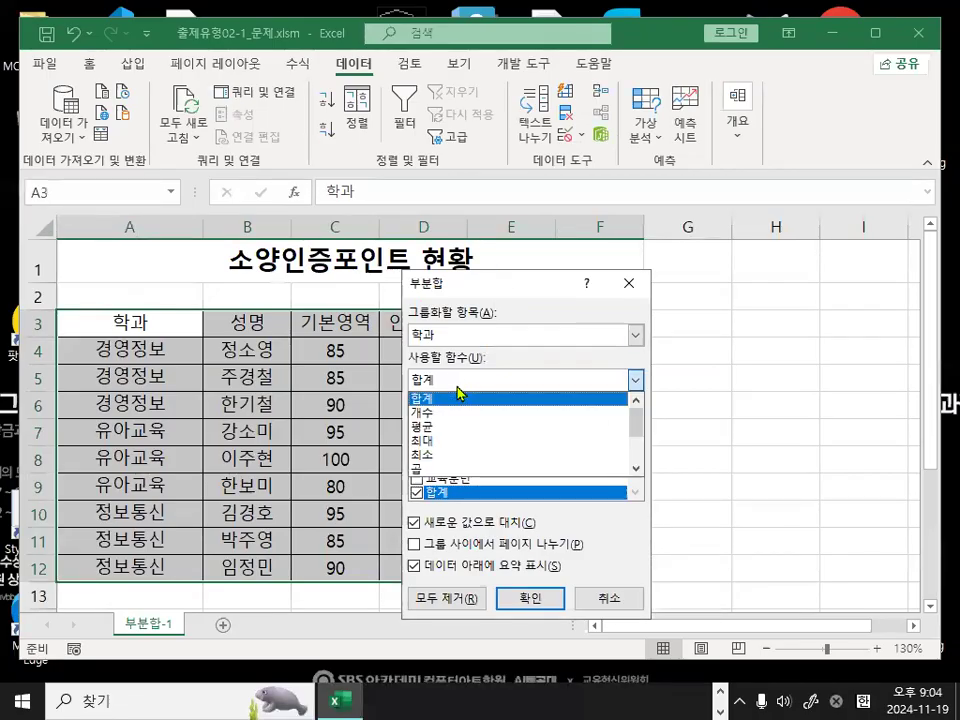
pyautogui.click(446, 440)
pyautogui.moveTo(449, 378)
pyautogui.mouseDown()
pyautogui.moveTo(380, 380)
pyautogui.moveTo(440, 340)
pyautogui.mouseUp()
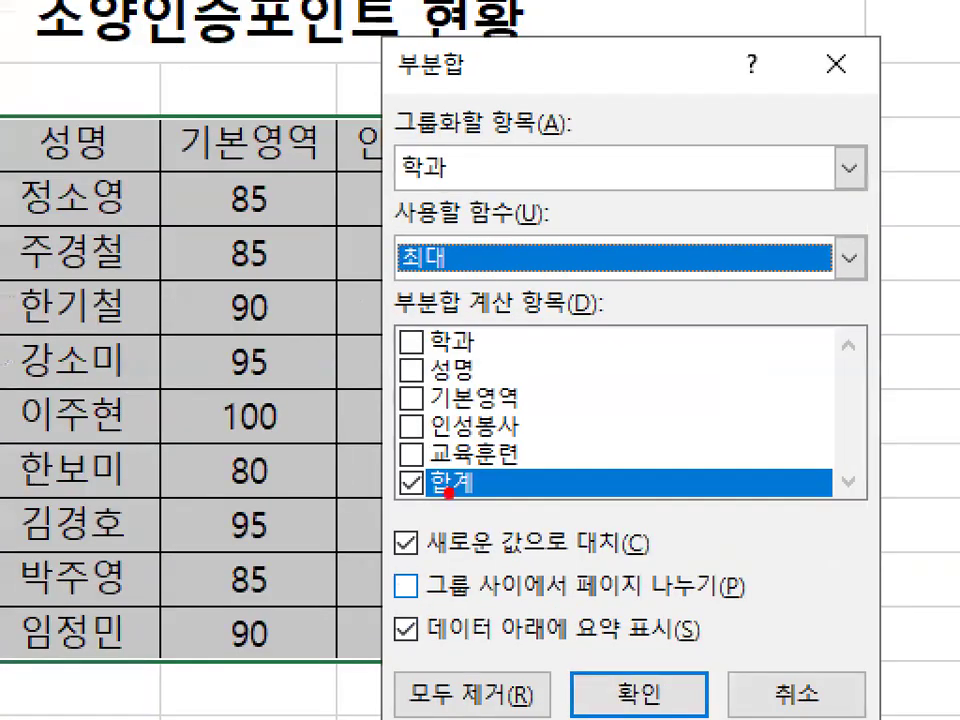
pyautogui.moveTo(449, 492)
pyautogui.mouseDown()
pyautogui.moveTo(395, 515)
pyautogui.moveTo(452, 488)
pyautogui.mouseUp()
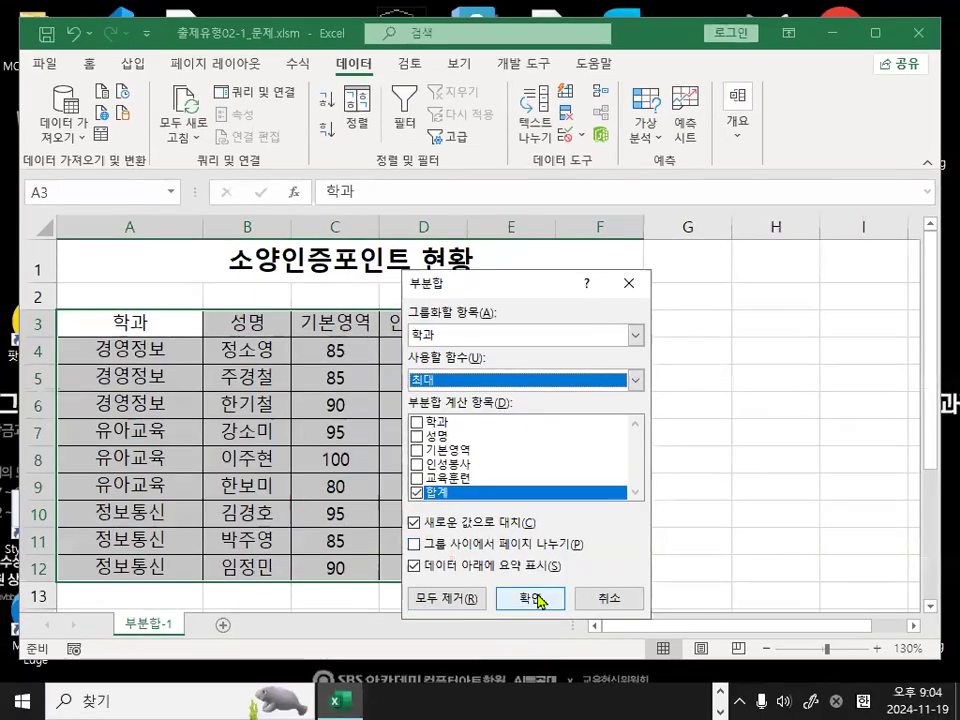
pyautogui.click(538, 600)
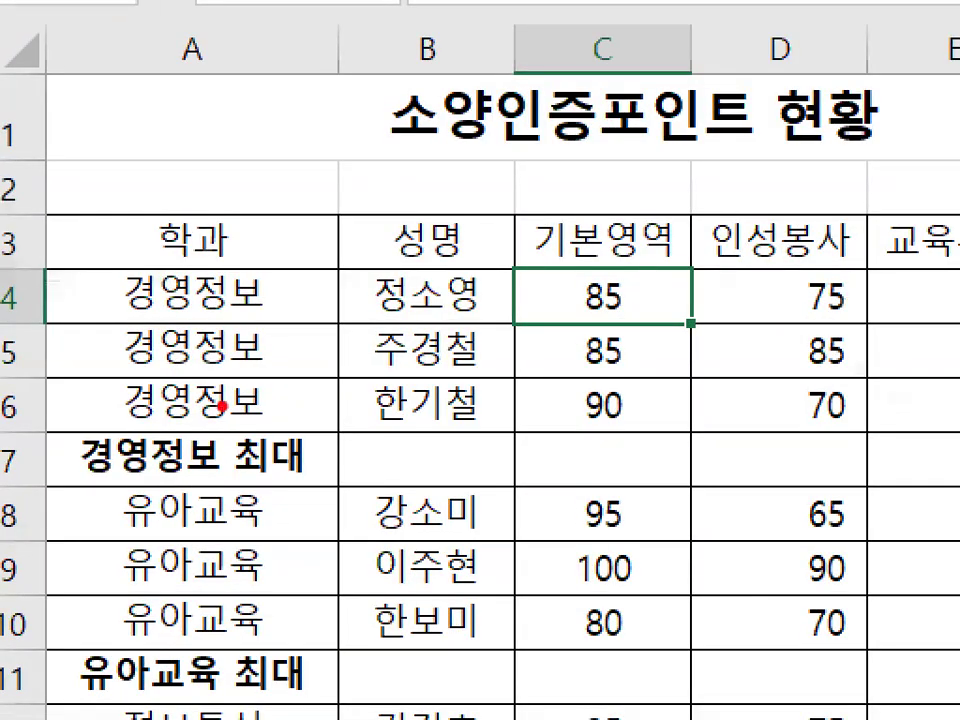
# Examine the 경영정보 최대 subtotal row, comparing its 합계 column with the three score columns
pyautogui.moveTo(248, 405)
pyautogui.mouseDown()
pyautogui.moveTo(204, 433)
pyautogui.moveTo(206, 354)
pyautogui.mouseUp()
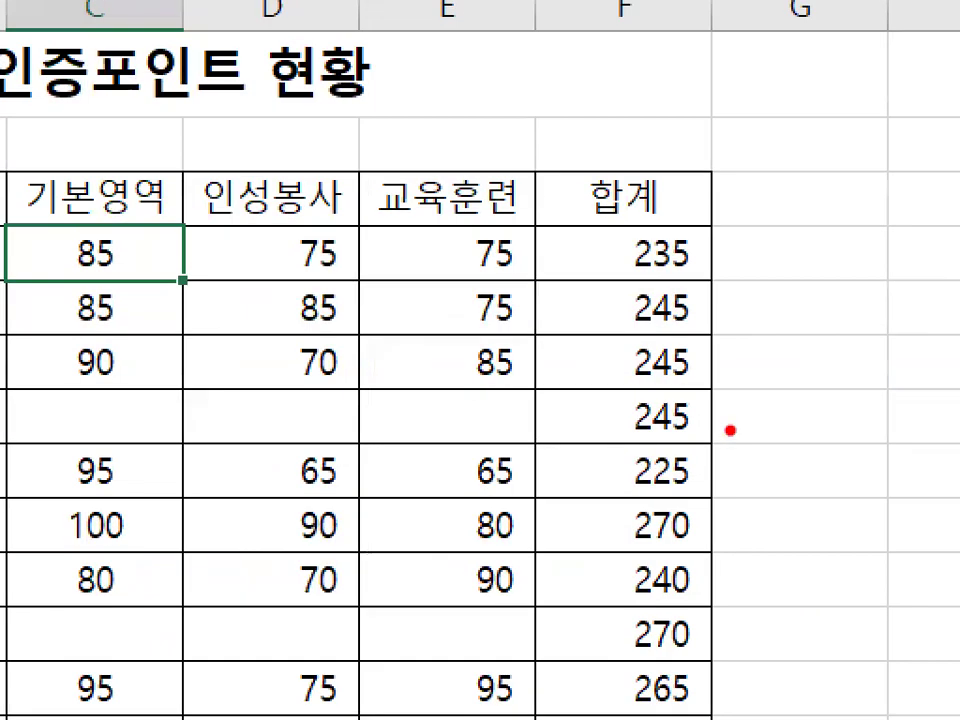
pyautogui.moveTo(730, 430)
pyautogui.mouseDown()
pyautogui.moveTo(669, 446)
pyautogui.moveTo(643, 377)
pyautogui.moveTo(705, 373)
pyautogui.mouseUp()
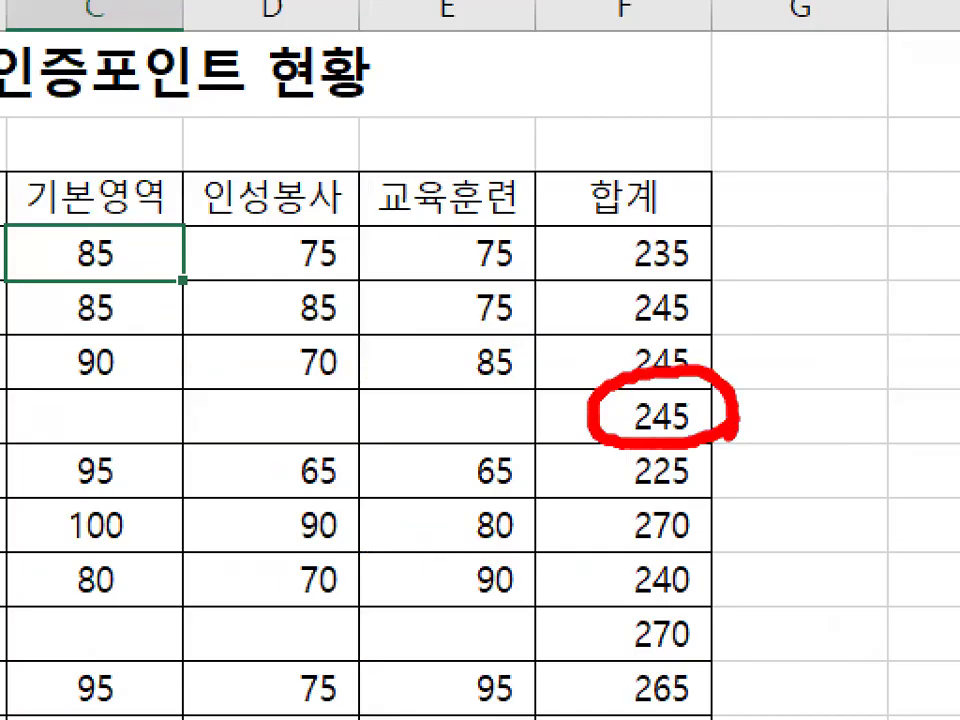
pyautogui.moveTo(47, 436); pyautogui.dragTo(518, 436)
pyautogui.moveTo(352, 378); pyautogui.dragTo(290, 455)
pyautogui.moveTo(285, 385); pyautogui.dragTo(368, 462)
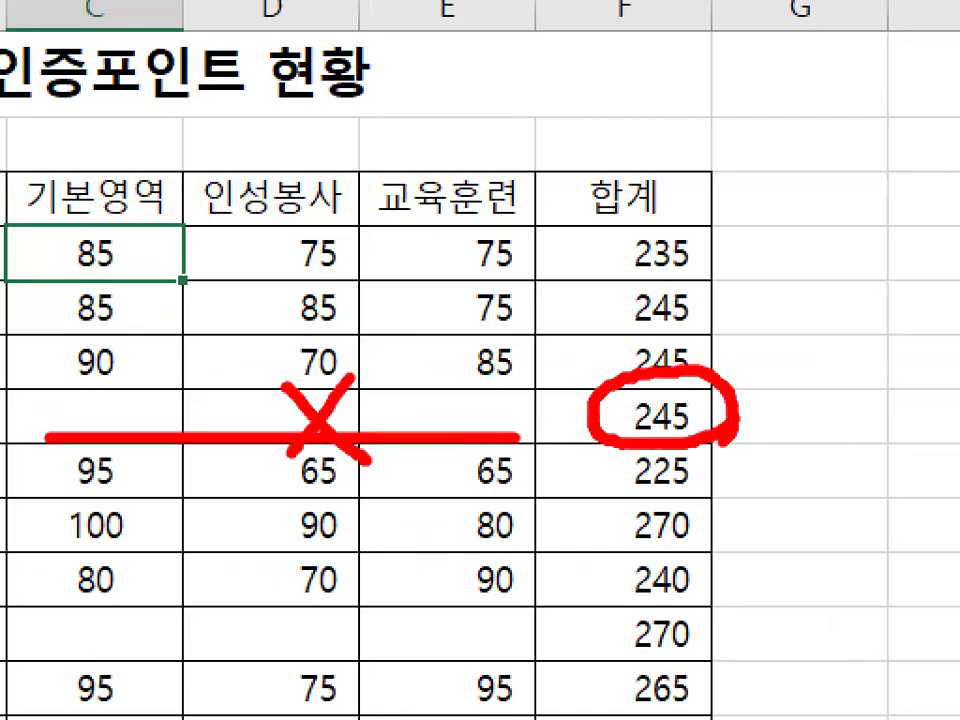
pyautogui.moveTo(419, 311); pyautogui.dragTo(538, 243)
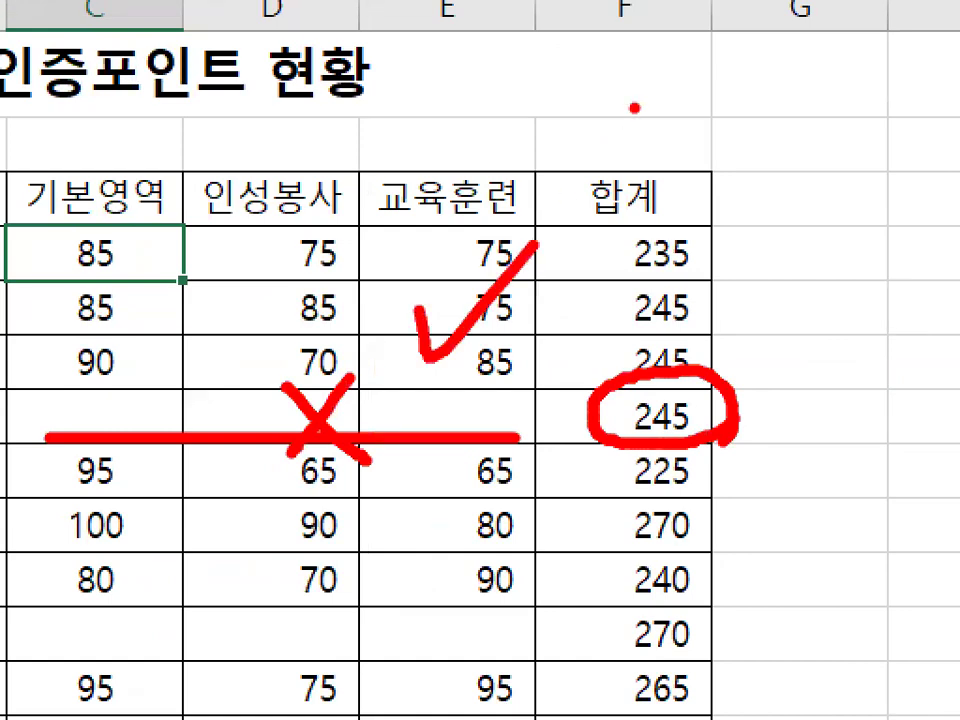
pyautogui.press('Escape')
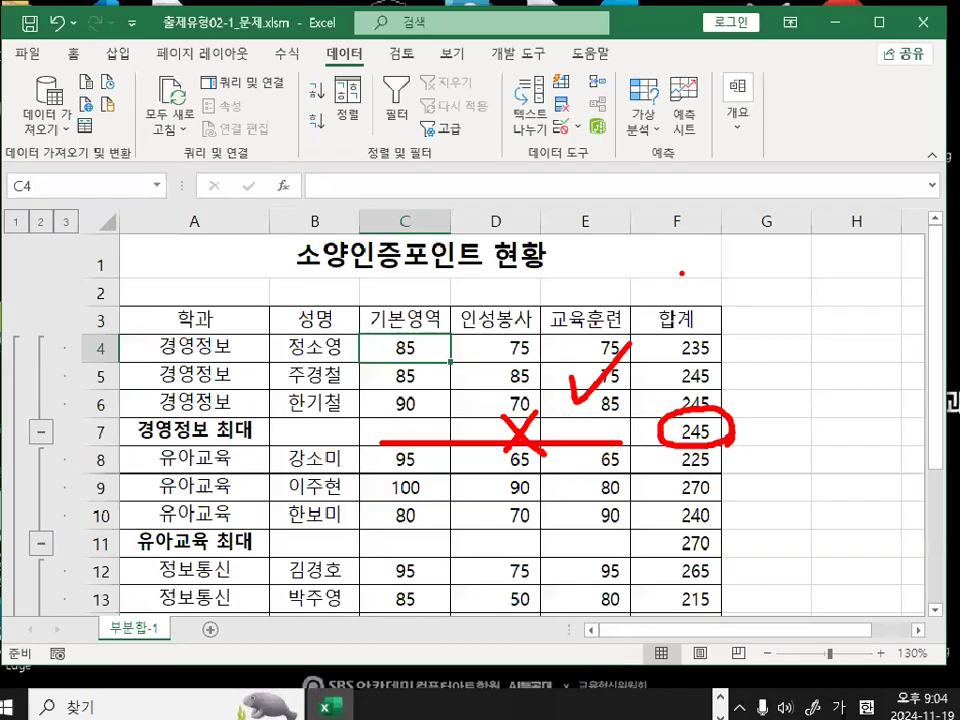
# Open the Subtotal (부분합) dialog again from cell D5 and set the function to 평균
pyautogui.click(466, 387)
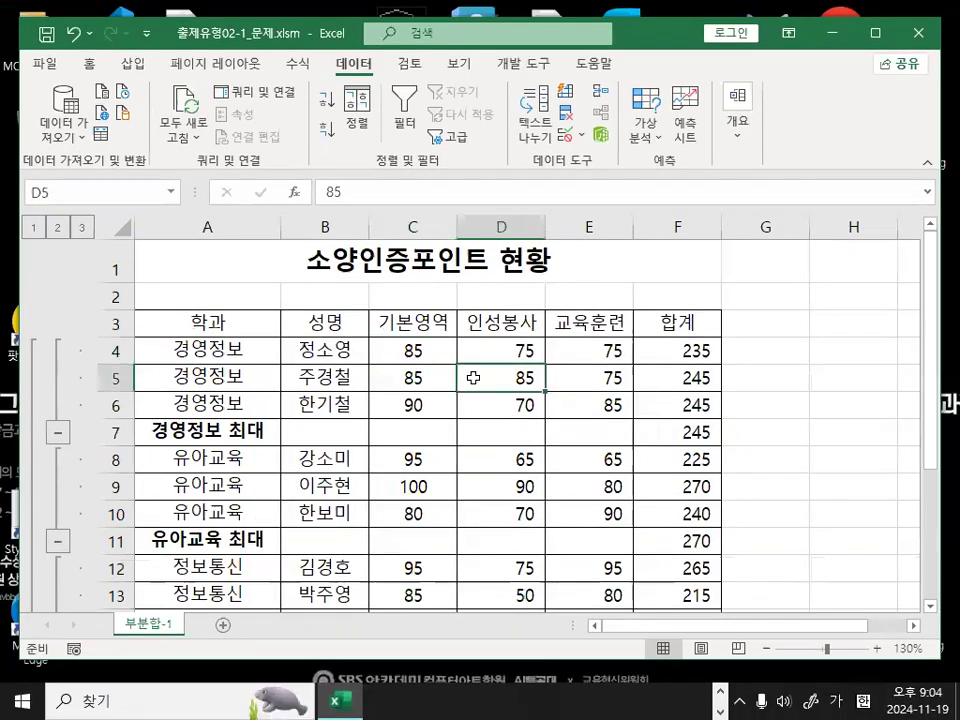
pyautogui.click(737, 115)
pyautogui.click(820, 195)
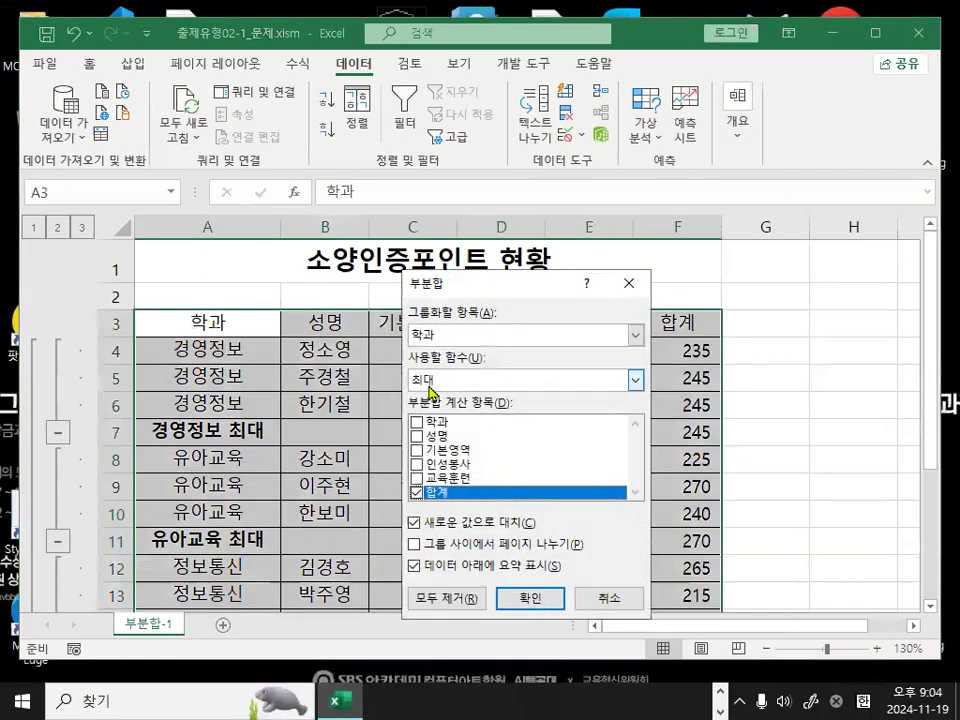
pyautogui.click(432, 388)
pyautogui.click(427, 426)
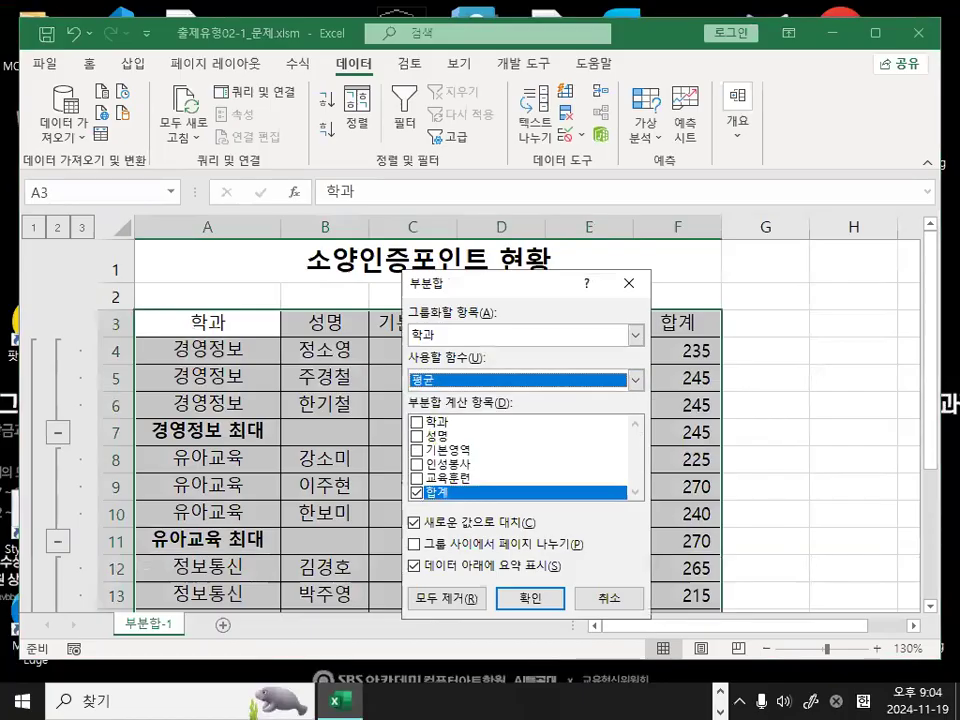
pyautogui.moveTo(446, 378)
pyautogui.mouseDown()
pyautogui.moveTo(364, 391)
pyautogui.moveTo(468, 382)
pyautogui.mouseUp()
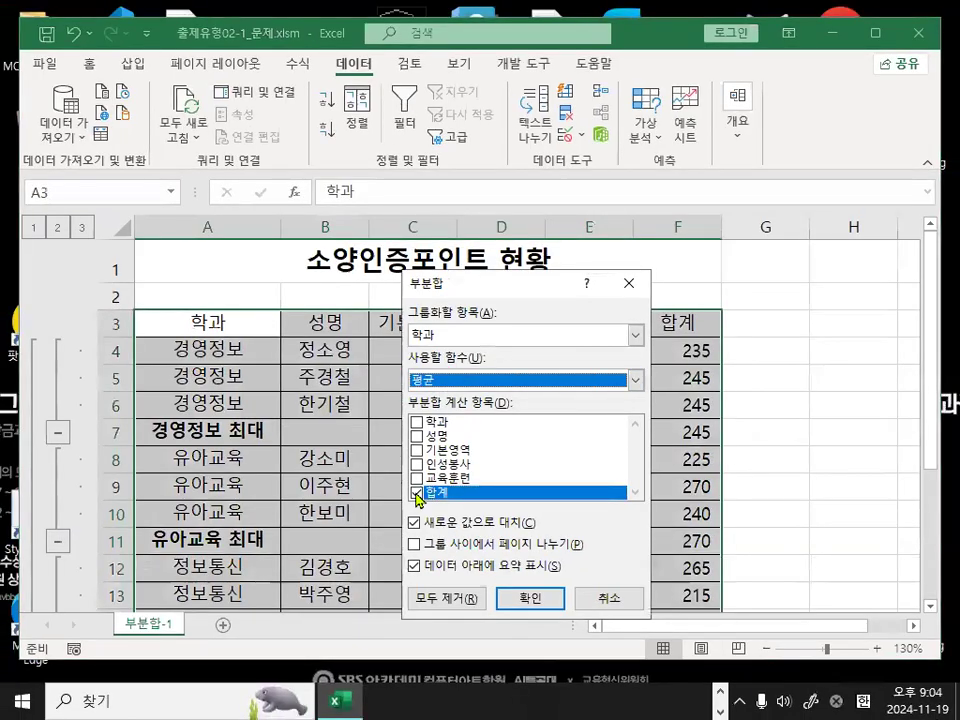
# Apply the 평균 subtotal to 기본영역, 인성봉사 and 교육훈련 instead of 합계, with 새로운 값으로 대치 turned off
pyautogui.click(474, 613)
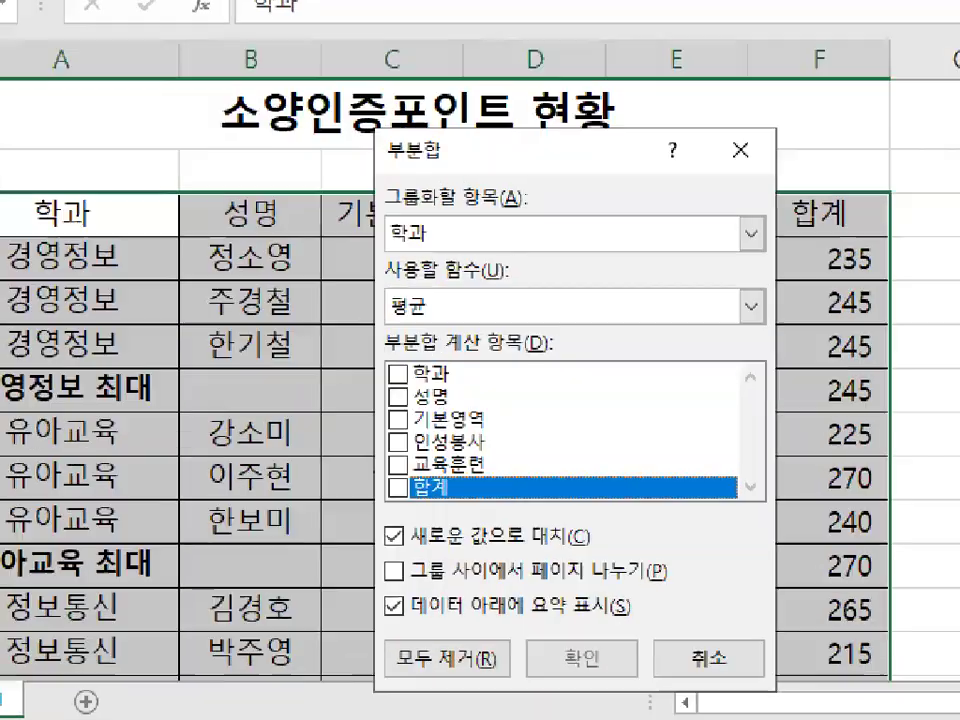
pyautogui.moveTo(461, 492)
pyautogui.mouseDown()
pyautogui.moveTo(380, 487)
pyautogui.moveTo(478, 468)
pyautogui.mouseUp()
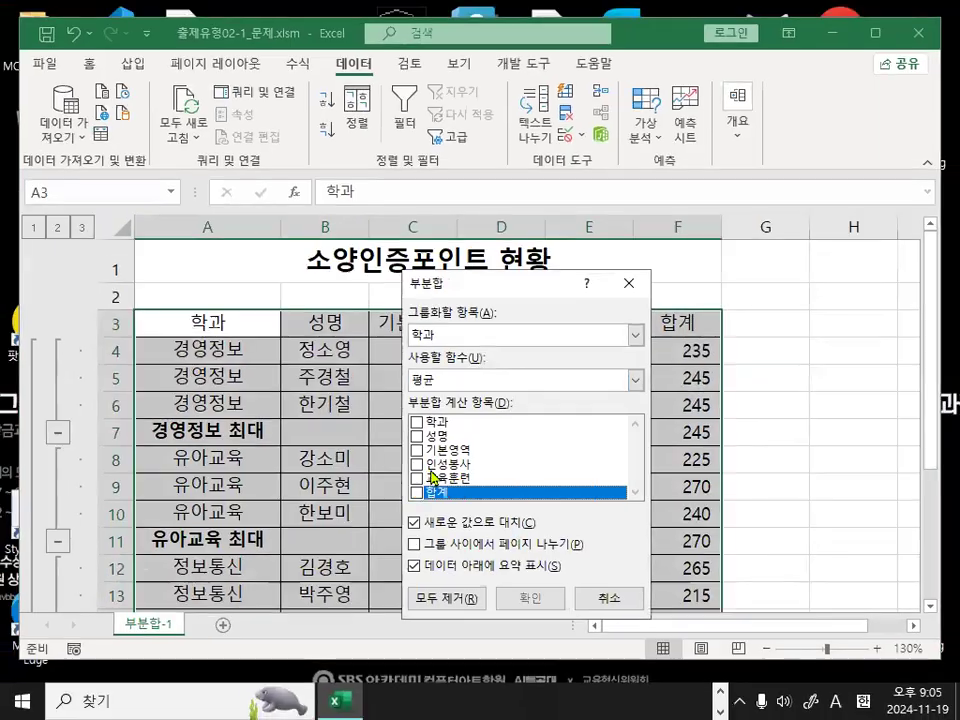
pyautogui.click(388, 403)
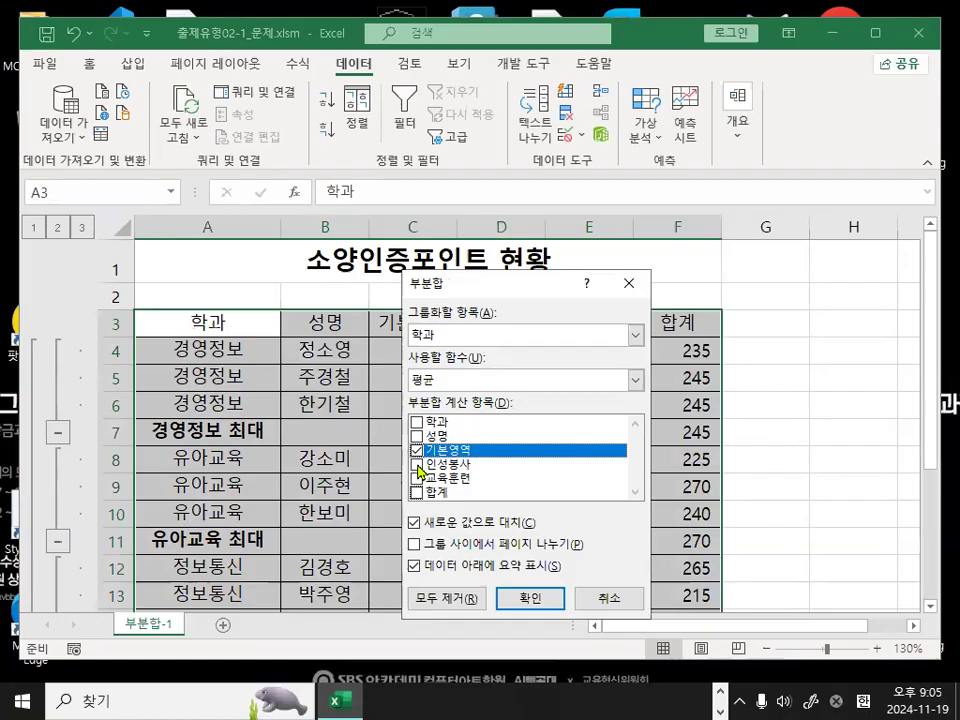
pyautogui.click(418, 465)
pyautogui.click(418, 479)
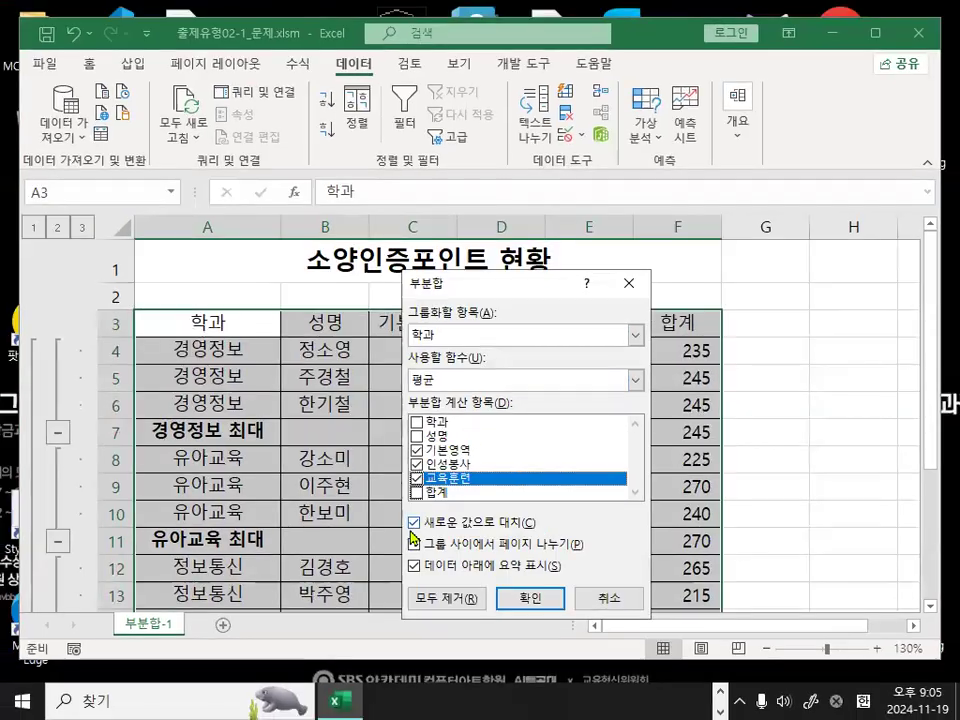
pyautogui.click(370, 521)
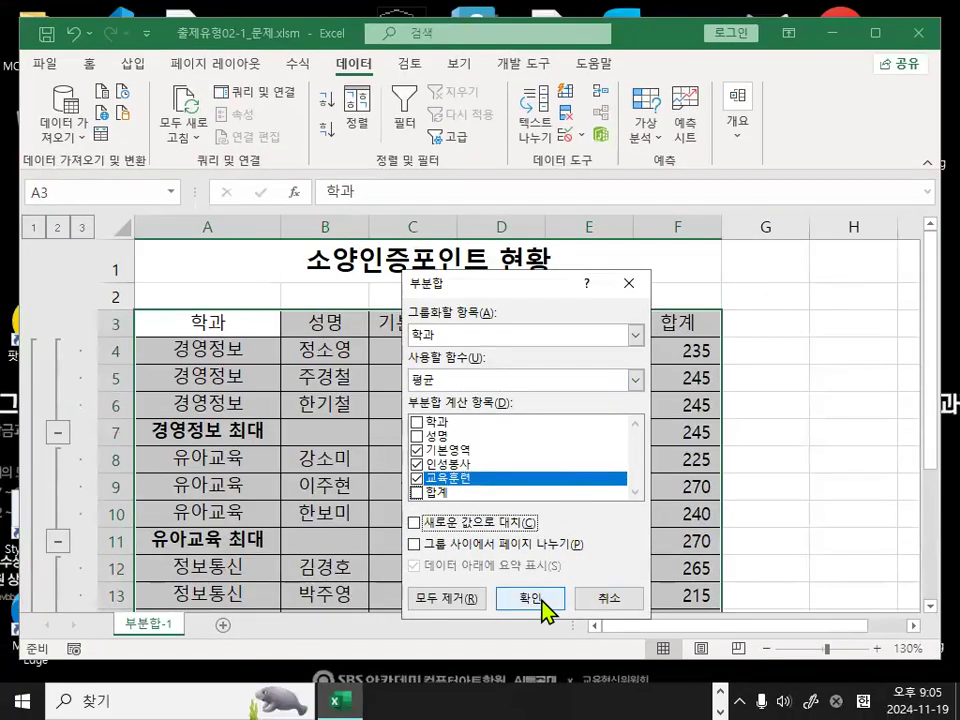
pyautogui.click(645, 667)
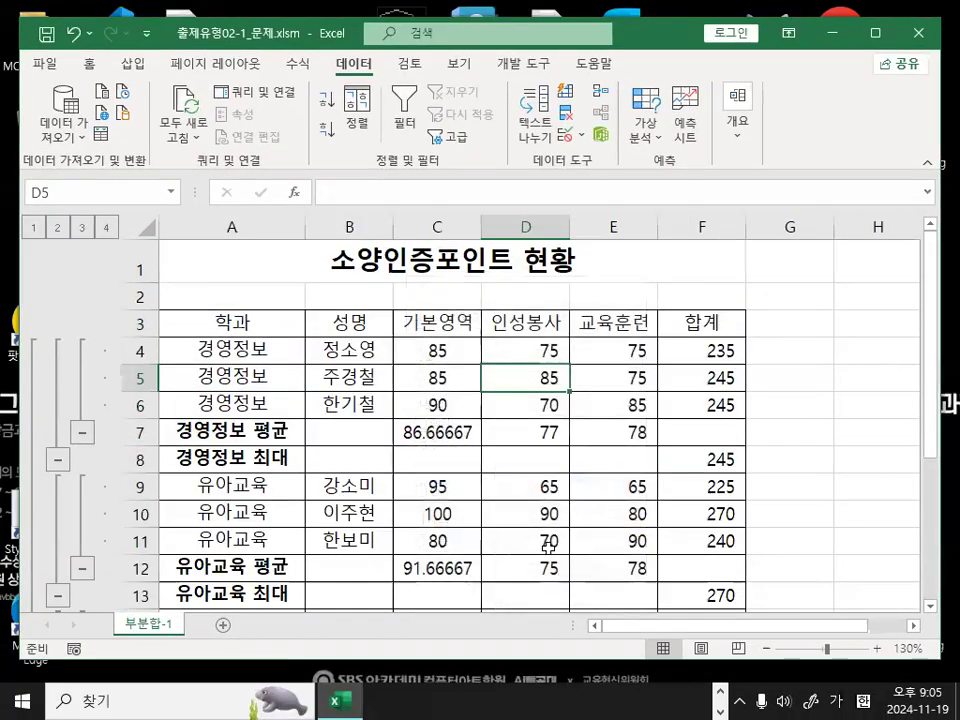
# Examine the 경영정보 평균 row, including its score averages in C7:E7, and the 학과 grouping of the table
pyautogui.click(244, 432)
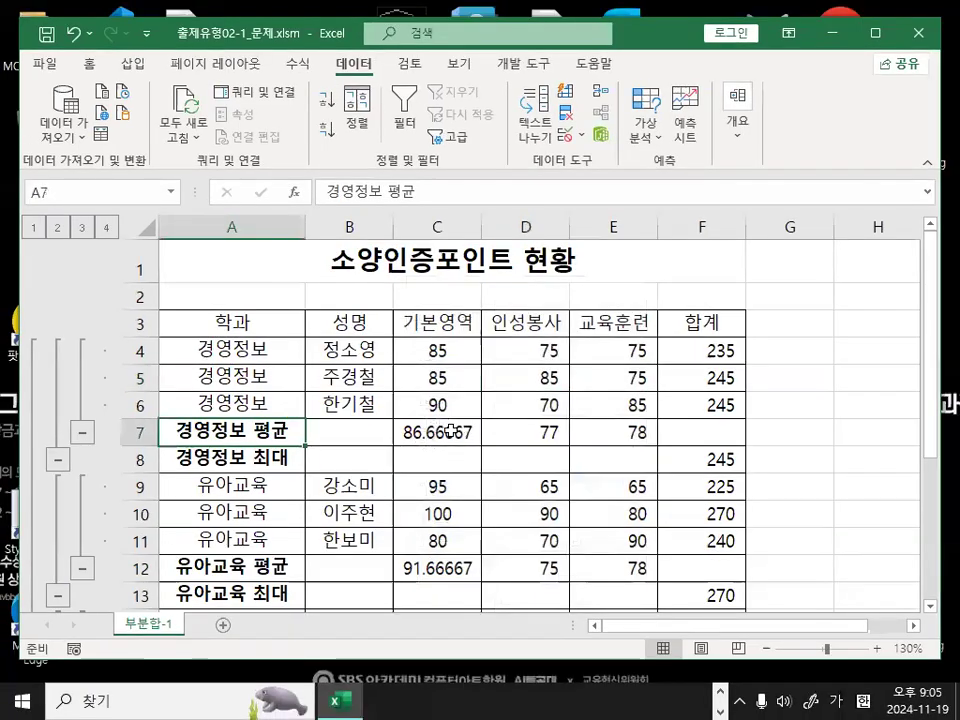
pyautogui.moveTo(628, 432); pyautogui.dragTo(959, 432)
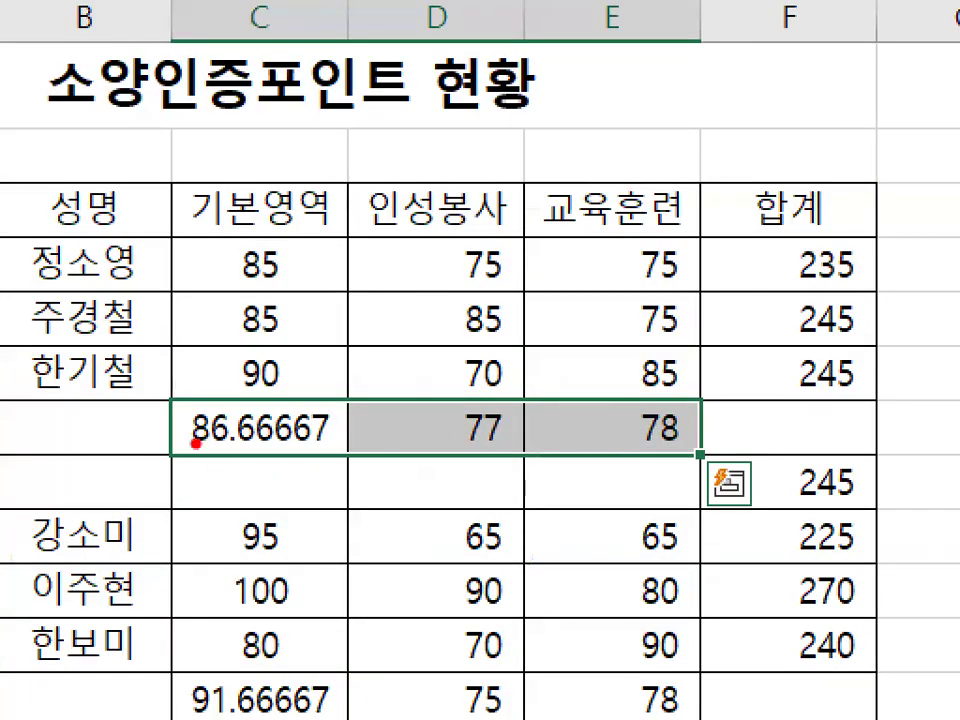
pyautogui.moveTo(196, 442); pyautogui.dragTo(648, 440)
pyautogui.moveTo(338, 340)
pyautogui.mouseDown()
pyautogui.moveTo(346, 368)
pyautogui.moveTo(487, 260)
pyautogui.mouseUp()
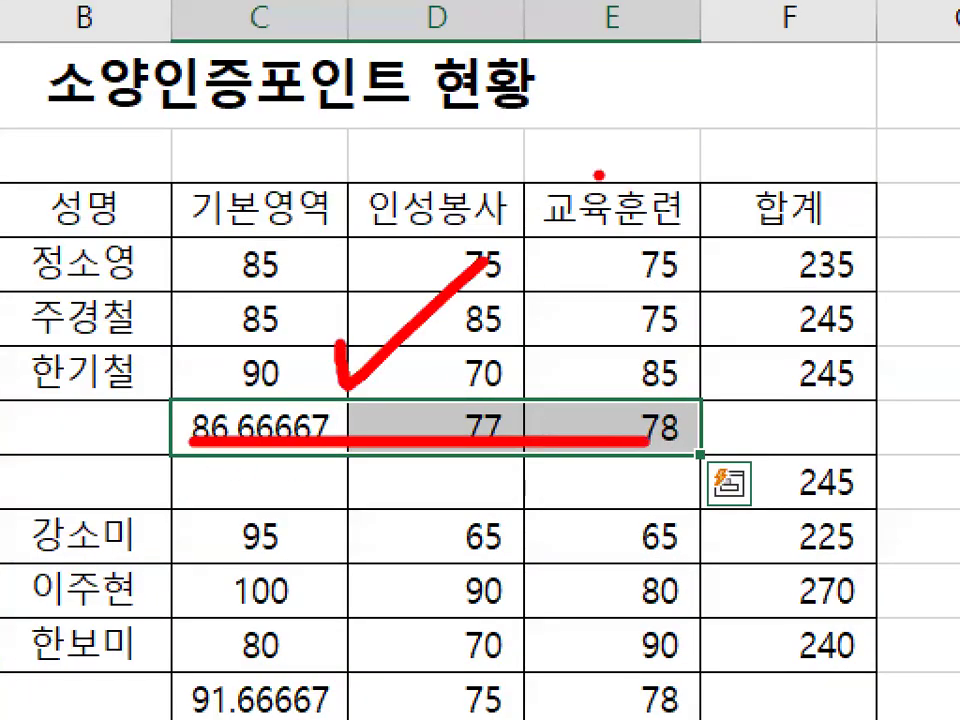
pyautogui.press('Escape')
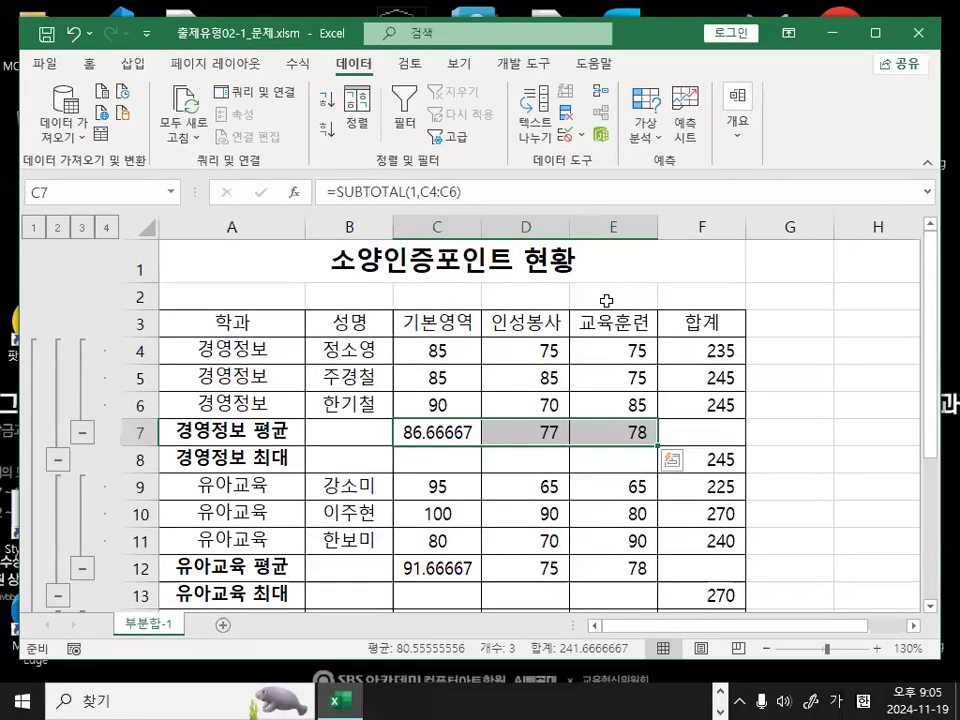
pyautogui.click(366, 368)
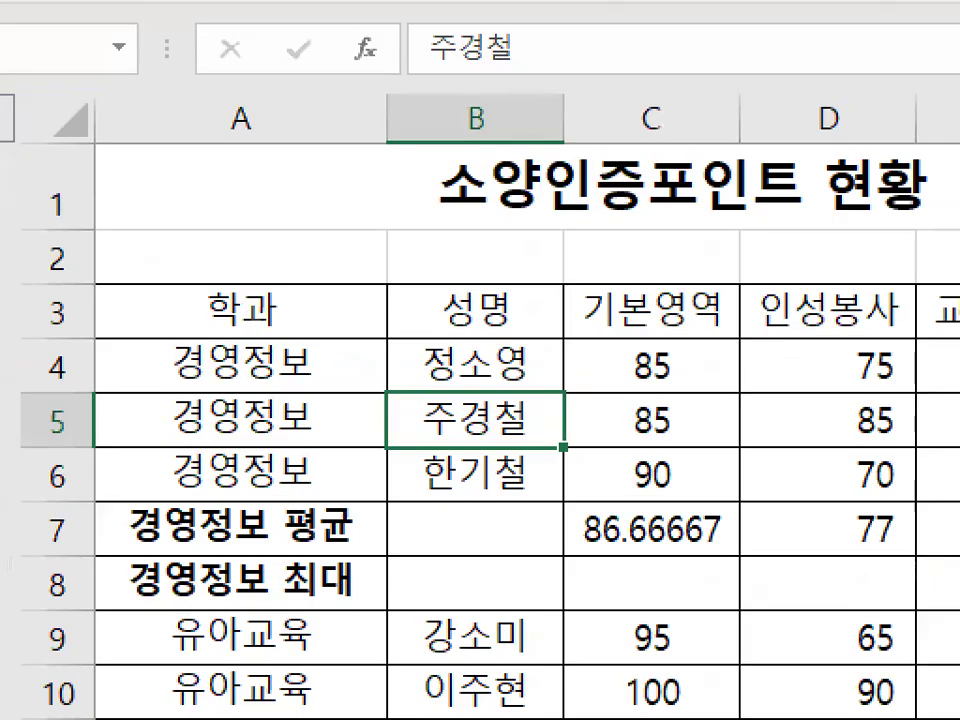
pyautogui.moveTo(262, 327)
pyautogui.mouseDown()
pyautogui.moveTo(254, 336)
pyautogui.moveTo(259, 315)
pyautogui.mouseUp()
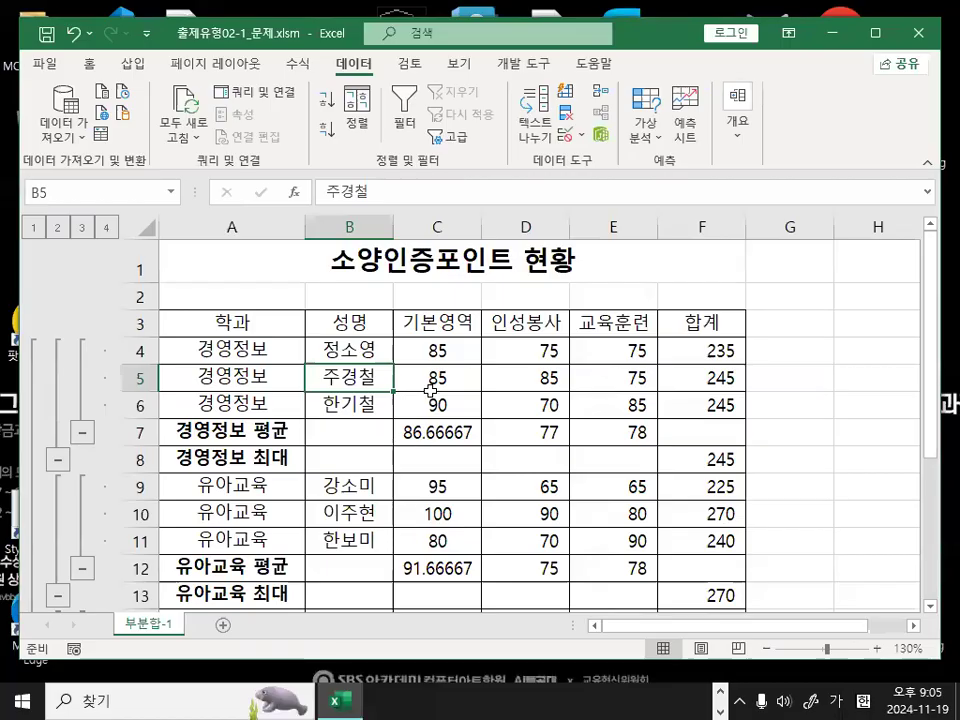
# Remove all subtotals from the table through the Subtotal (부분합) dialog, with cell C6 selected
pyautogui.click(640, 440)
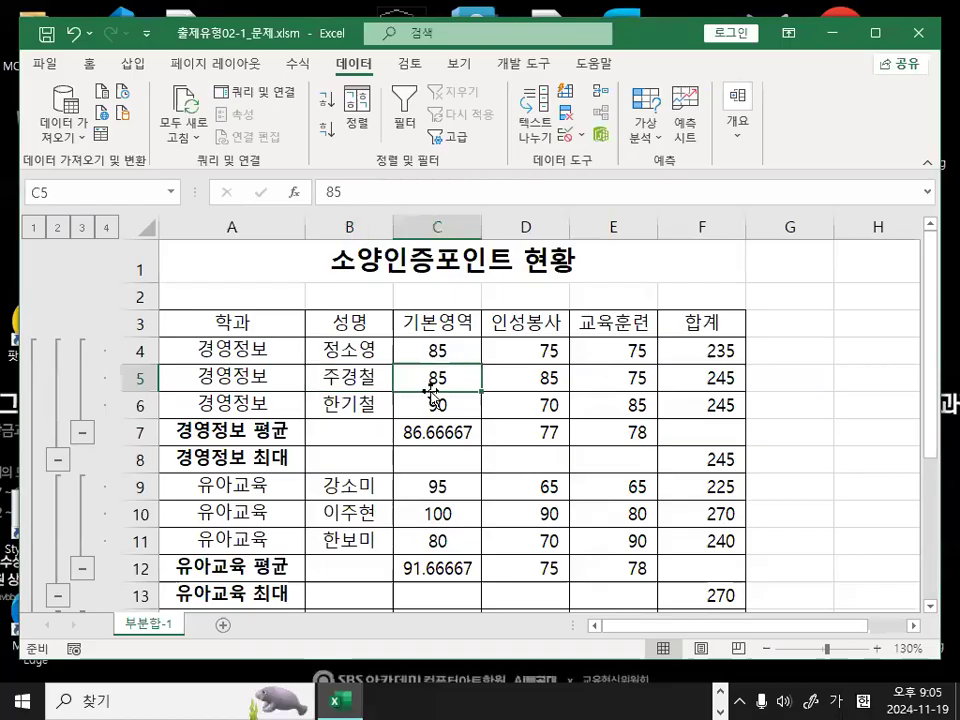
pyautogui.click(435, 400)
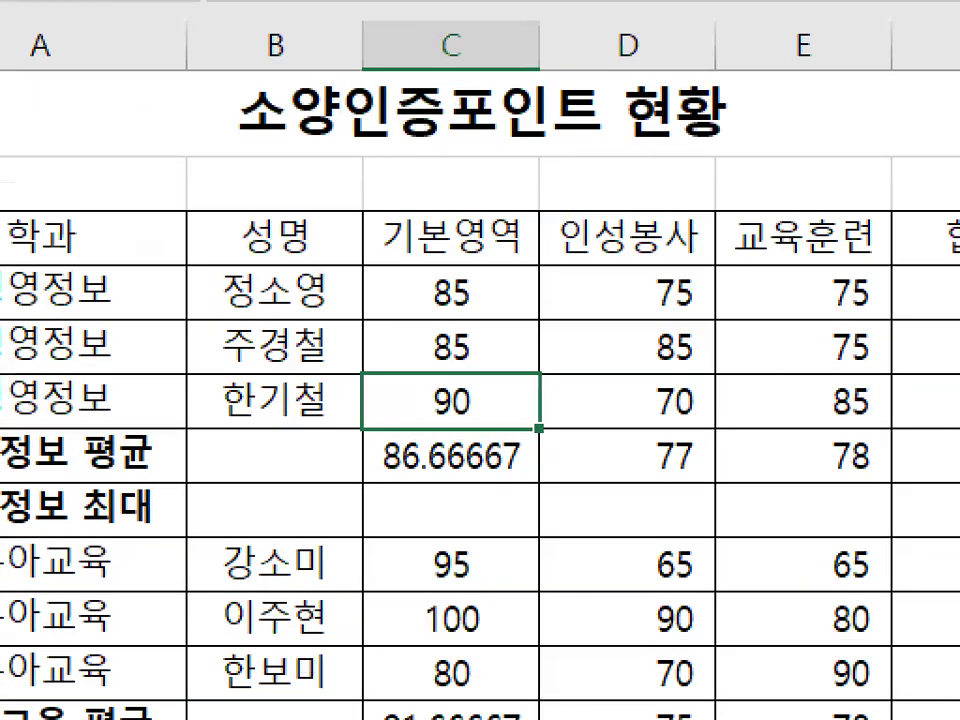
pyautogui.moveTo(423, 351); pyautogui.dragTo(543, 262)
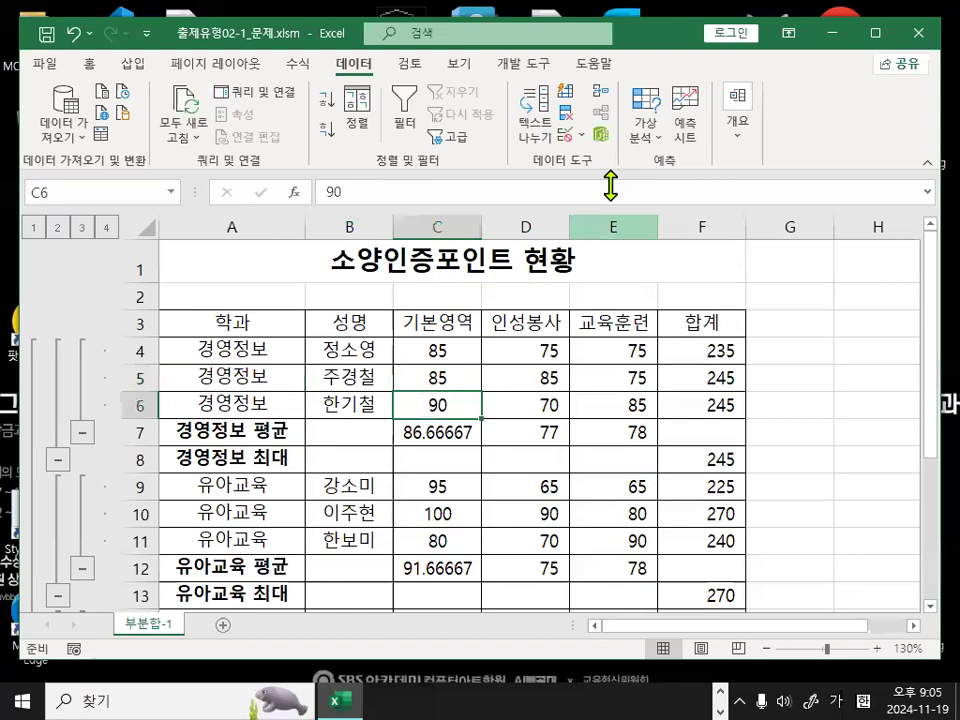
pyautogui.click(741, 135)
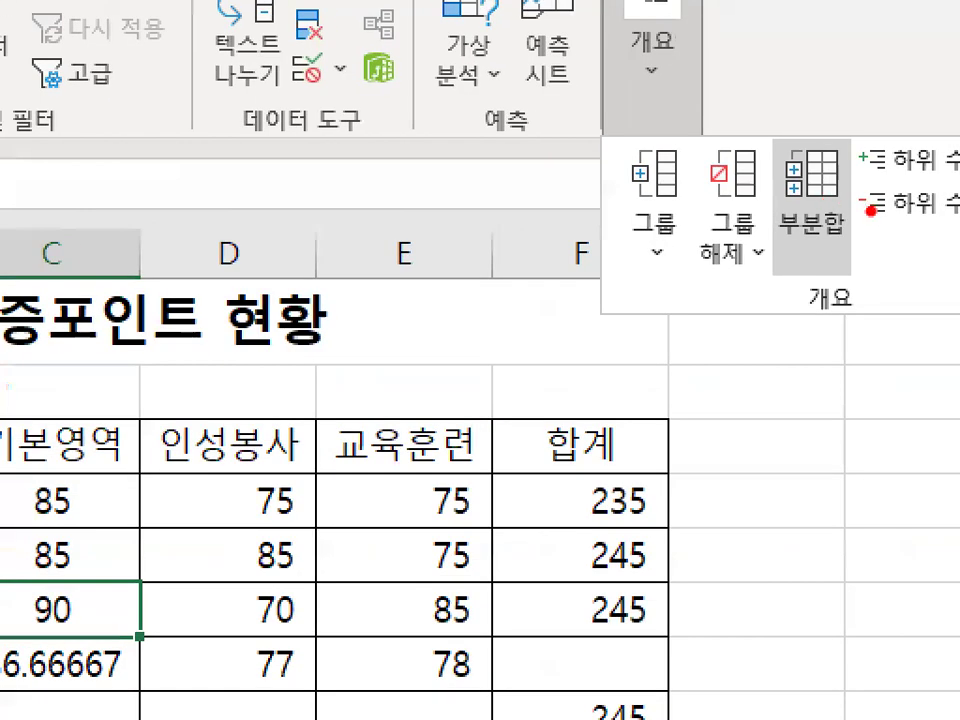
pyautogui.moveTo(871, 211)
pyautogui.mouseDown()
pyautogui.moveTo(752, 199)
pyautogui.moveTo(874, 245)
pyautogui.mouseUp()
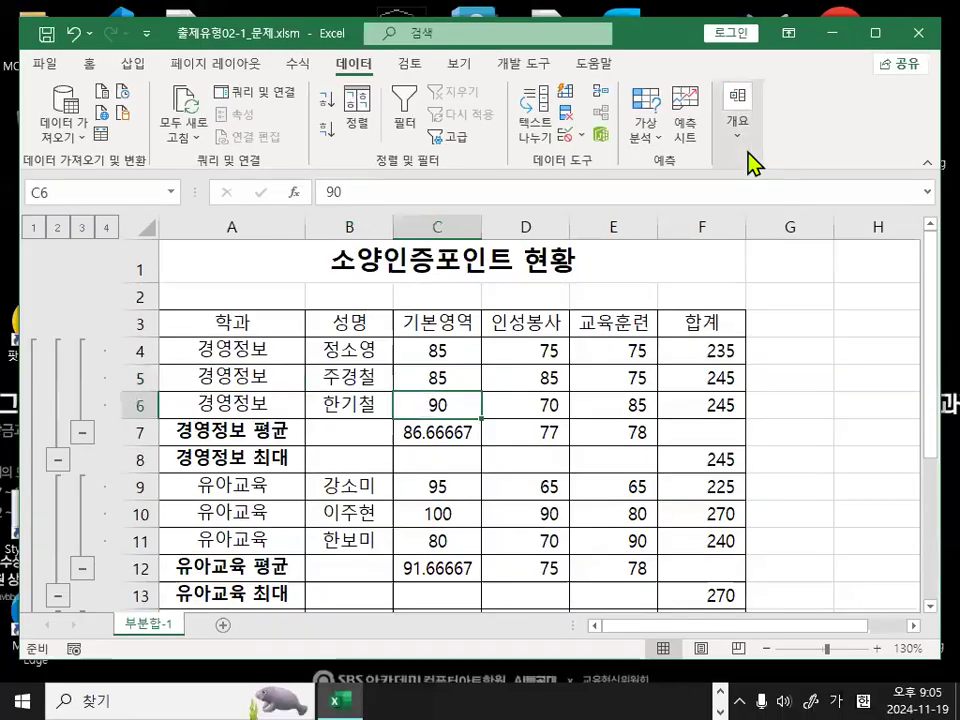
pyautogui.click(674, 100)
pyautogui.click(830, 218)
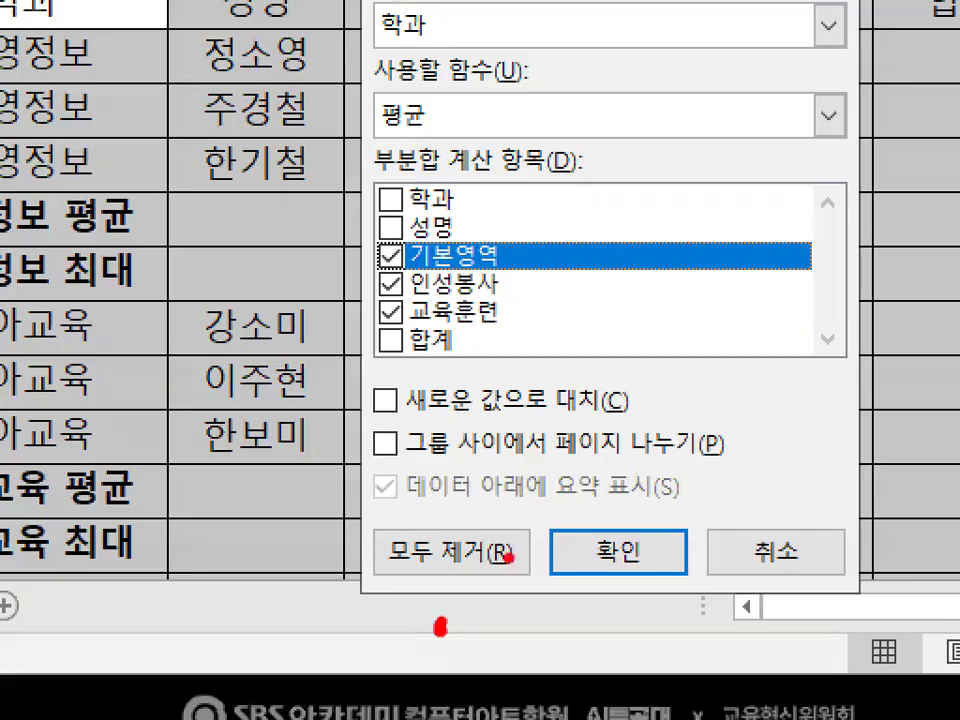
pyautogui.moveTo(509, 557)
pyautogui.mouseDown()
pyautogui.moveTo(440, 630)
pyautogui.moveTo(350, 530)
pyautogui.moveTo(538, 568)
pyautogui.mouseUp()
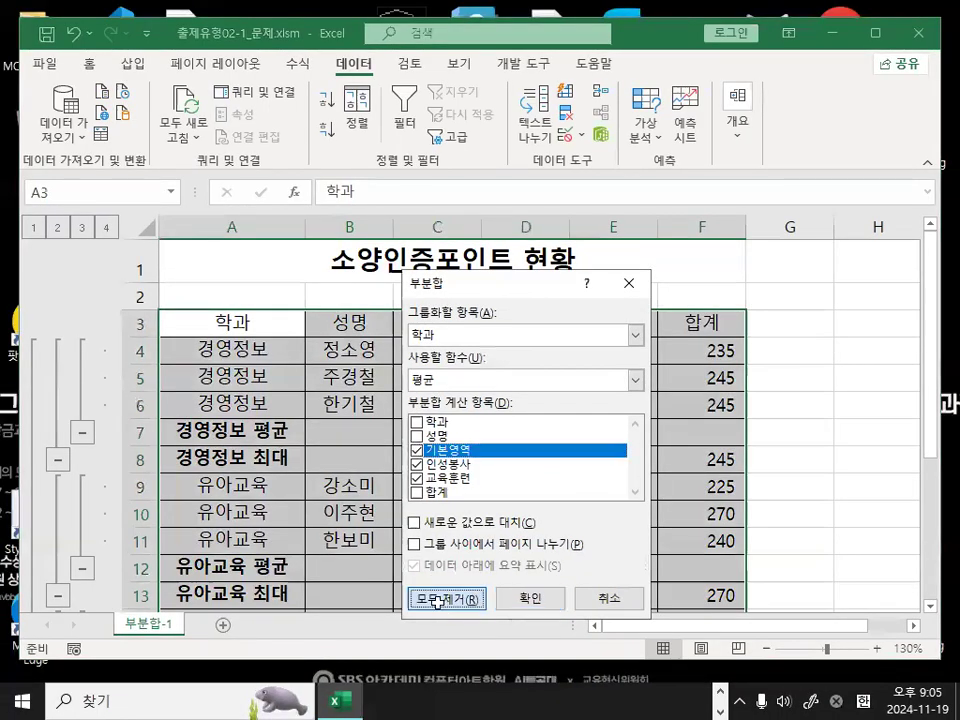
pyautogui.click(441, 556)
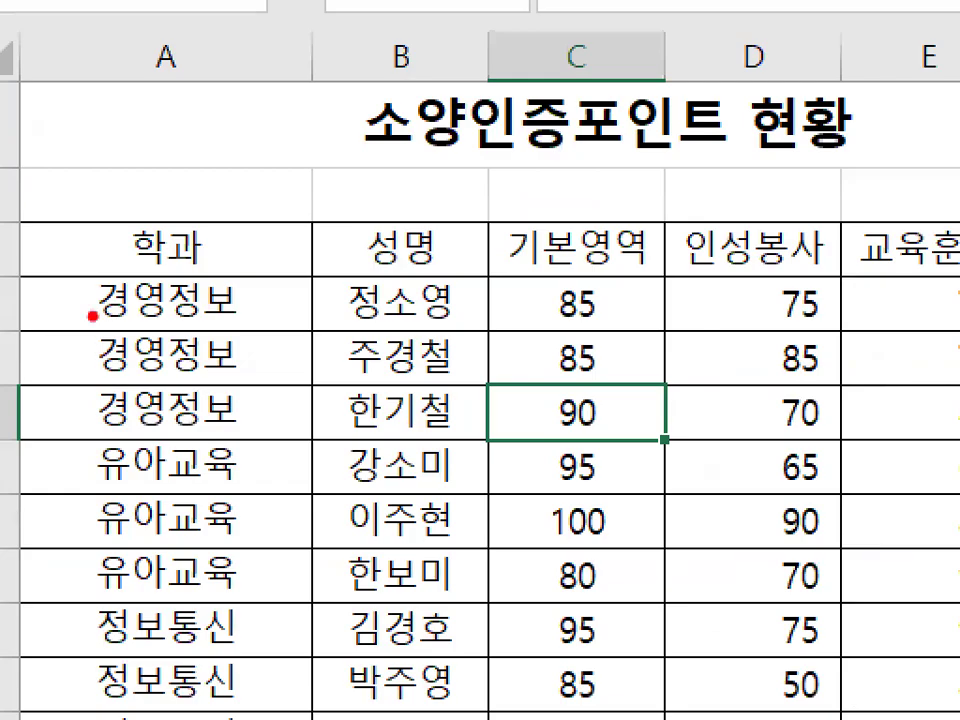
pyautogui.moveTo(92, 341)
pyautogui.mouseDown()
pyautogui.moveTo(72, 368)
pyautogui.moveTo(76, 406)
pyautogui.mouseUp()
pyautogui.moveTo(70, 452); pyautogui.dragTo(47, 611)
pyautogui.moveTo(664, 600)
pyautogui.mouseDown()
pyautogui.moveTo(471, 703)
pyautogui.moveTo(654, 461)
pyautogui.moveTo(625, 620)
pyautogui.mouseUp()
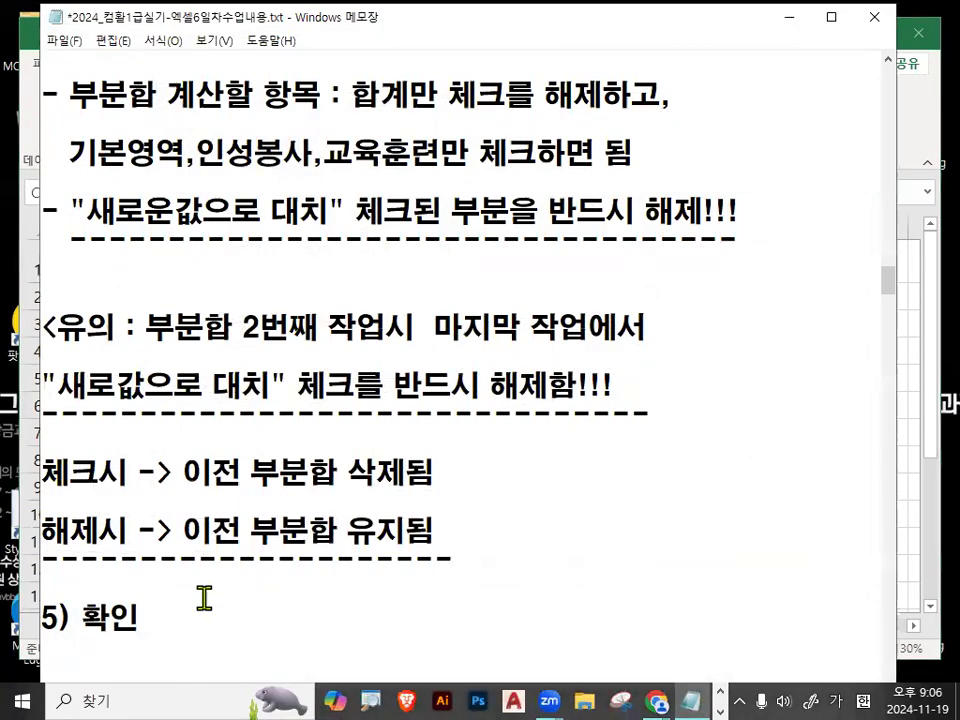
# Switch to the Notepad lesson notes and add blank lines and a dashed divider below the [모두 제거] instruction
pyautogui.scroll(-2, 204, 598)
pyautogui.scroll(-2, 205, 594)
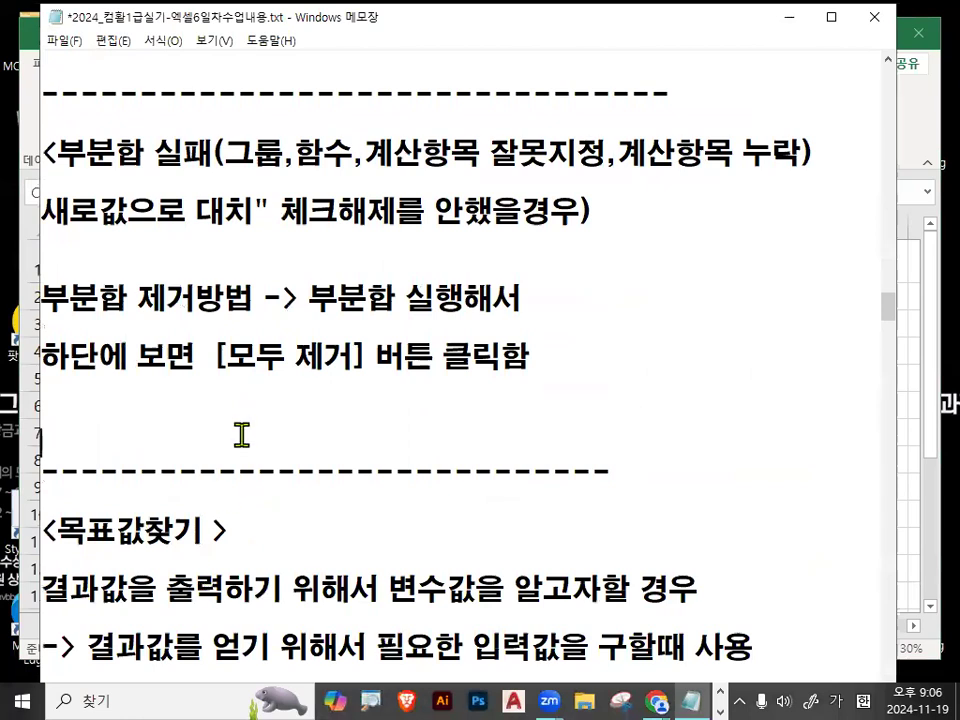
pyautogui.press('Return')
pyautogui.press('Return')
pyautogui.press('Return')
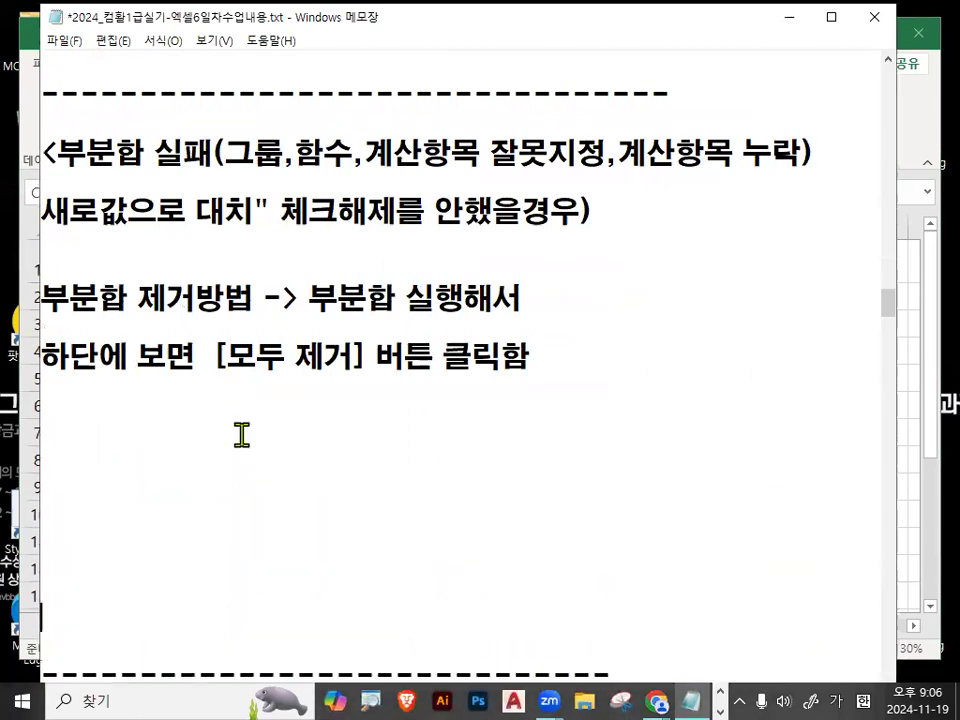
pyautogui.write('-----------------------------------')
pyautogui.press('Return')
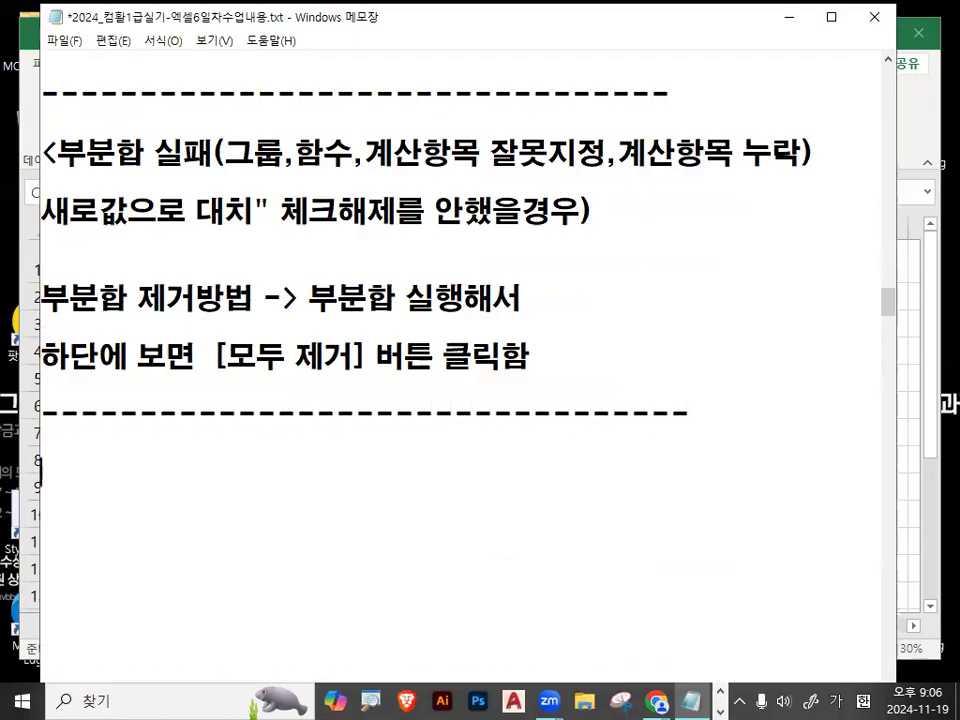
# Add the heading "정렬 단독문제 (열방향 정렬문제)" below the new divider in the notes
pyautogui.write('정렬 단')
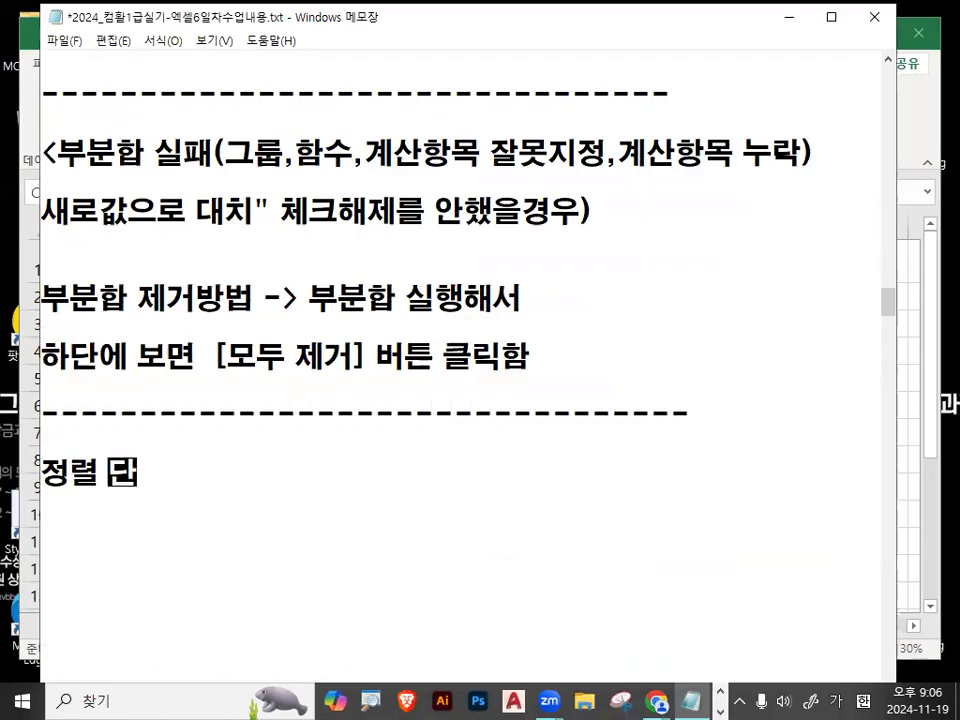
pyautogui.write('독ㅁ문제 (')
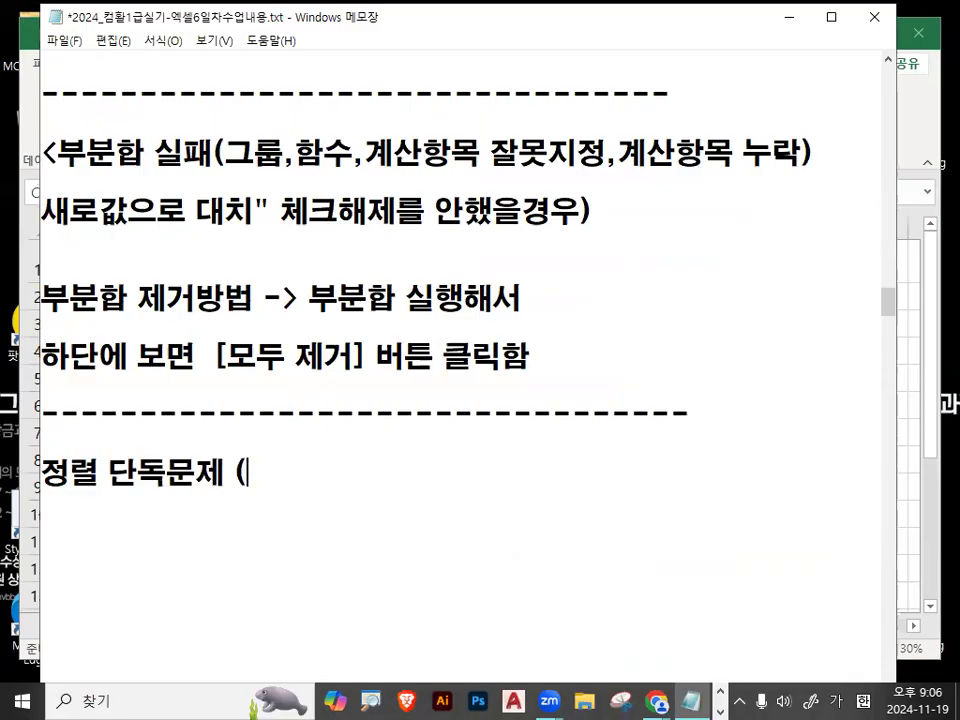
pyautogui.write('ㅇ려')
pyautogui.press('BackSpace')
pyautogui.press('BackSpace')
pyautogui.press('BackSpace')
pyautogui.press('BackSpace')
pyautogui.write('(열바')
pyautogui.write('ㅇ향 정')
pyautogui.write('렬문제)')
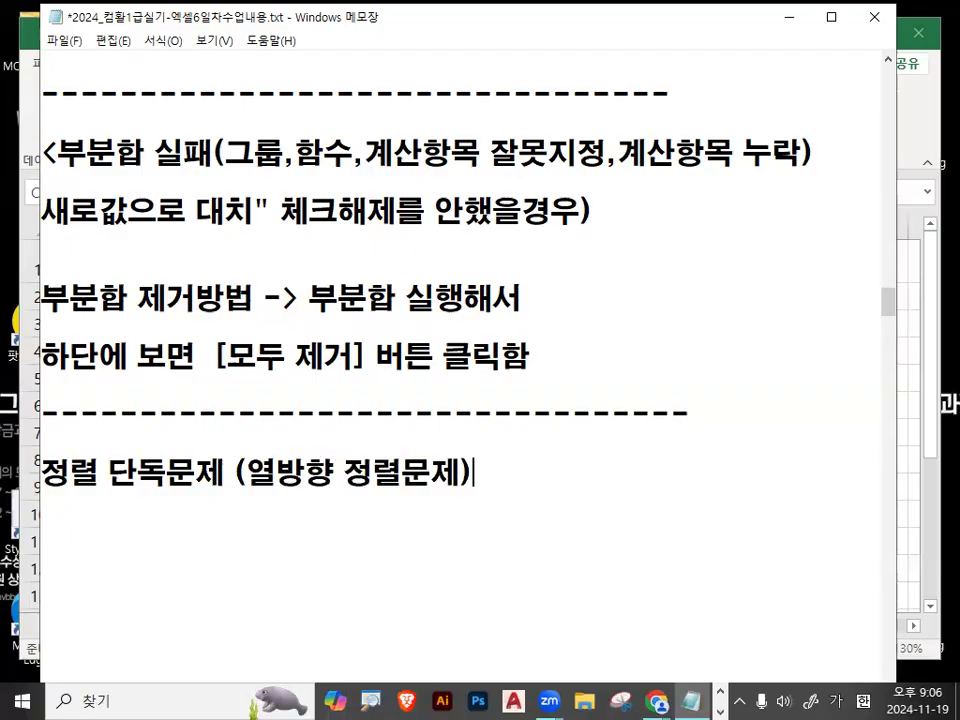
# Move the notes window off the table headers and examine the 기본영역, 인성봉사 and 교육훈련 columns in Excel by selecting C3:E12
pyautogui.moveTo(484, 16); pyautogui.dragTo(507, 373)
pyautogui.scroll(-2, 285, 499)
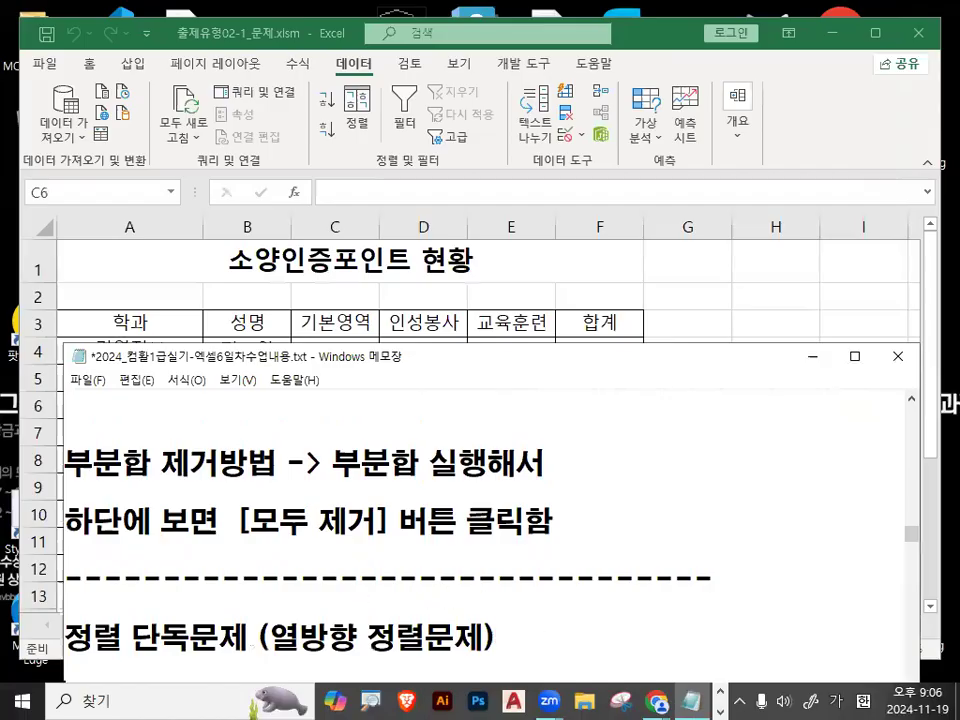
pyautogui.scroll(-1, 480, 530)
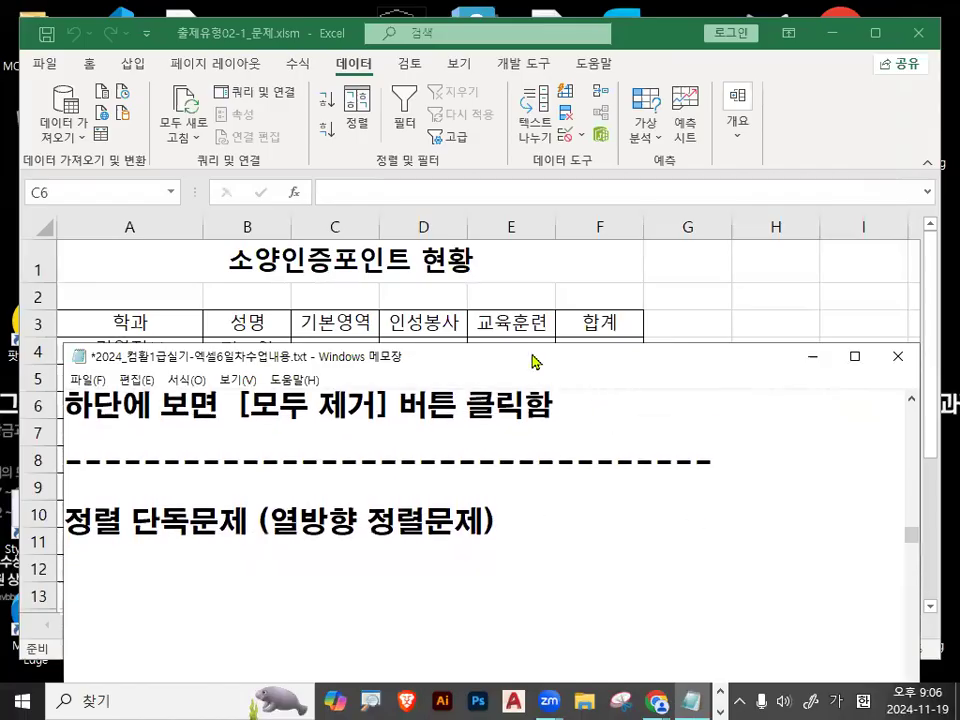
pyautogui.click(446, 326)
pyautogui.moveTo(329, 325); pyautogui.dragTo(501, 579)
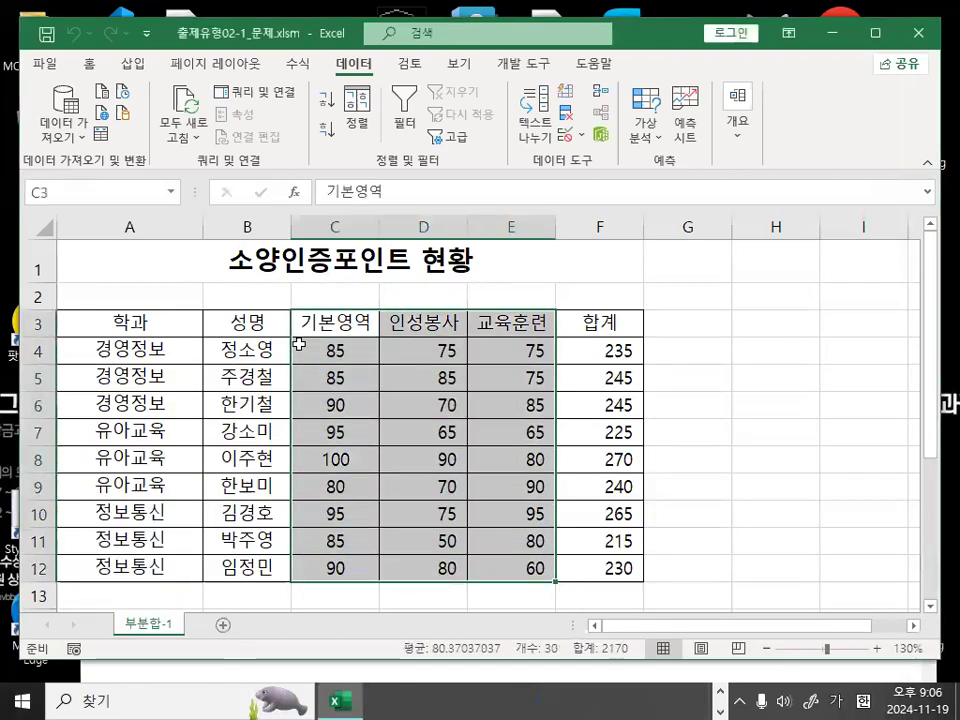
pyautogui.click(339, 330)
pyautogui.click(420, 324)
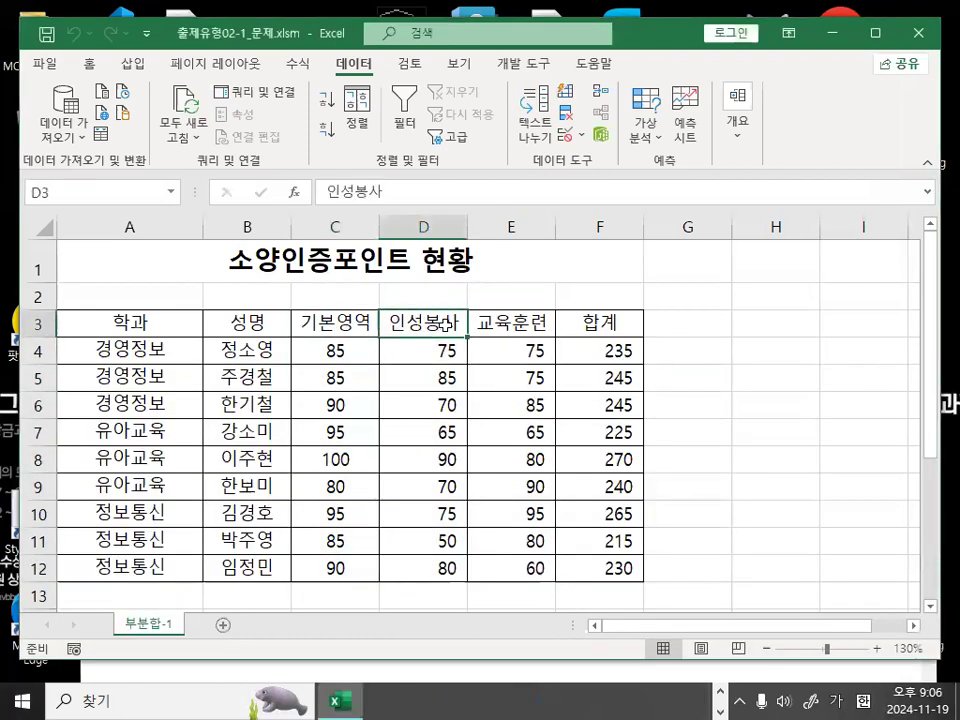
pyautogui.click(501, 326)
pyautogui.moveTo(311, 326)
pyautogui.mouseDown()
pyautogui.moveTo(499, 327)
pyautogui.moveTo(505, 568)
pyautogui.mouseUp()
pyautogui.moveTo(530, 524)
pyautogui.mouseDown()
pyautogui.moveTo(312, 514)
pyautogui.moveTo(546, 381)
pyautogui.moveTo(568, 536)
pyautogui.mouseUp()
pyautogui.press('Escape')
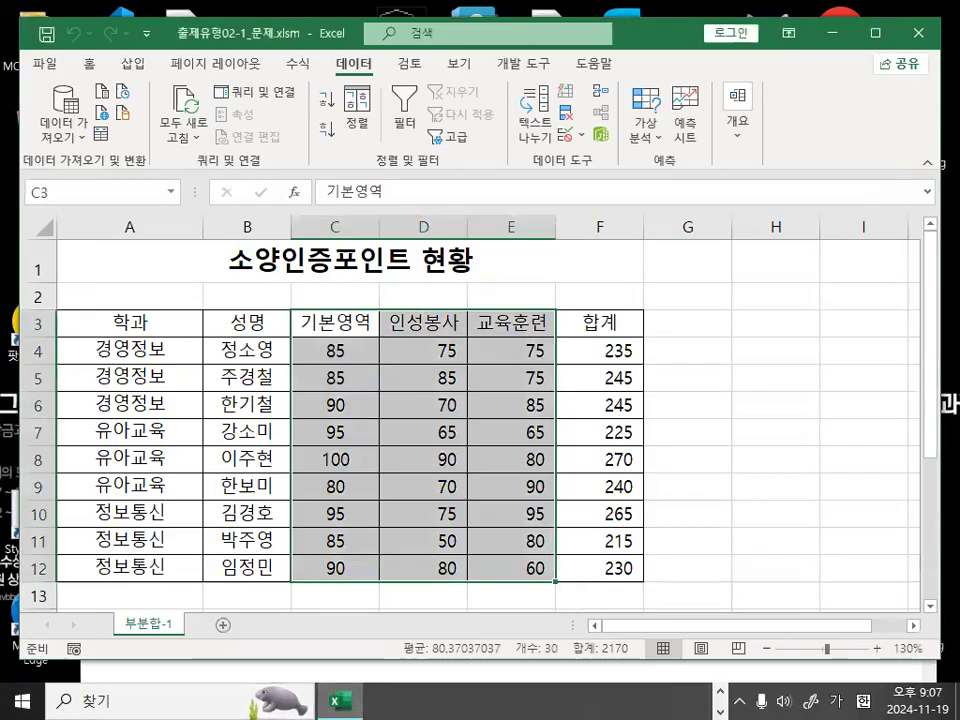
# Switch back to the Notepad notes and write "[C3:E12]영역에 대해서" under the sorting heading
pyautogui.hotkey('alt', 'Tab')
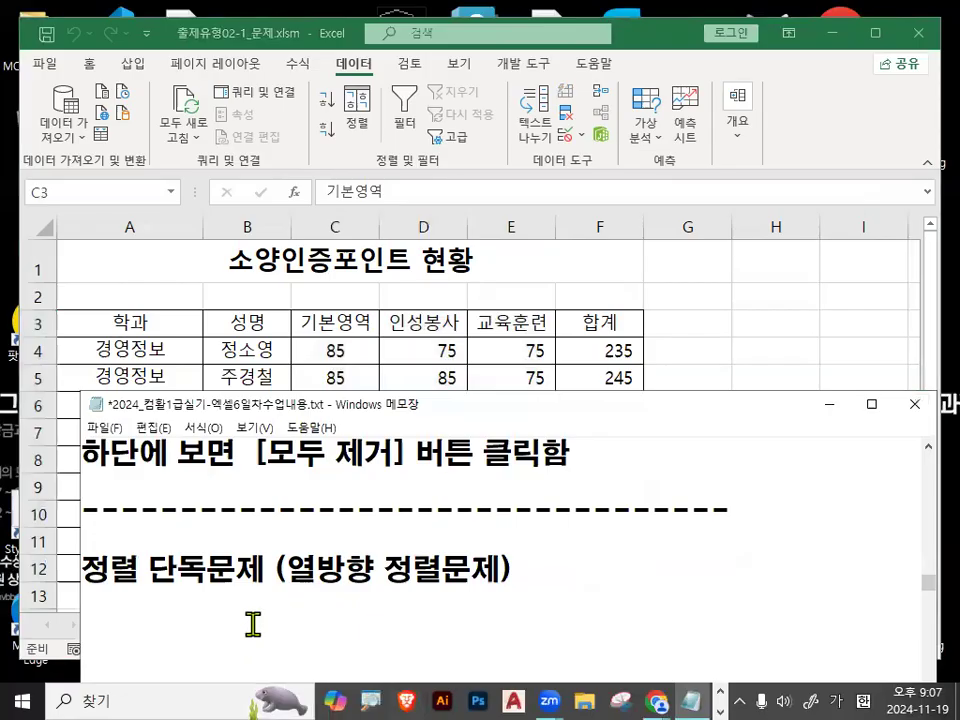
pyautogui.write('[C3:')
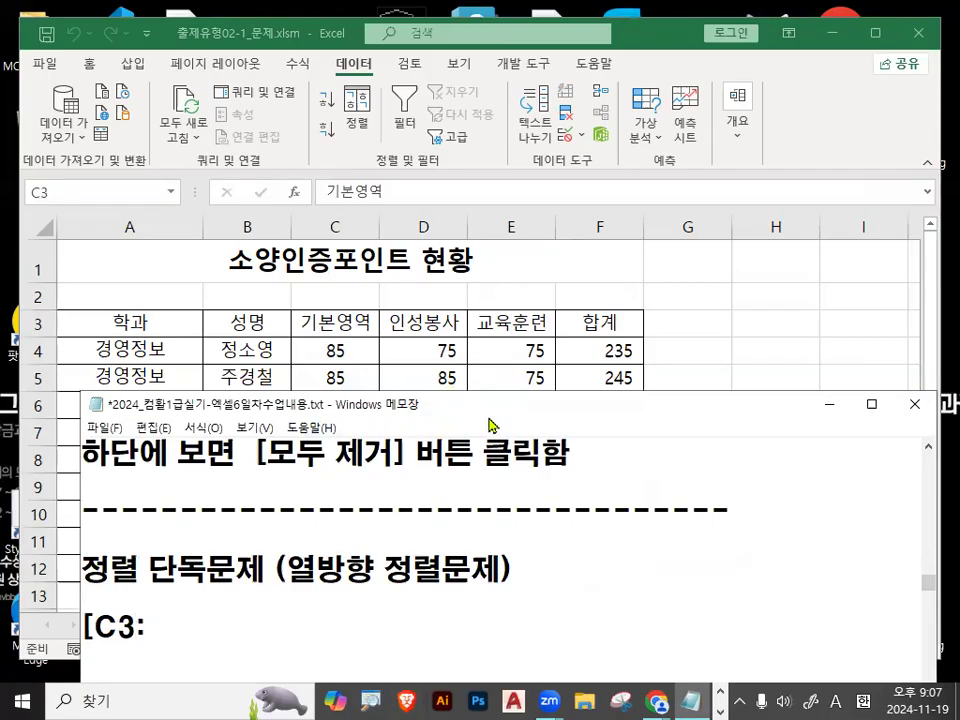
pyautogui.moveTo(490, 425); pyautogui.dragTo(477, 230)
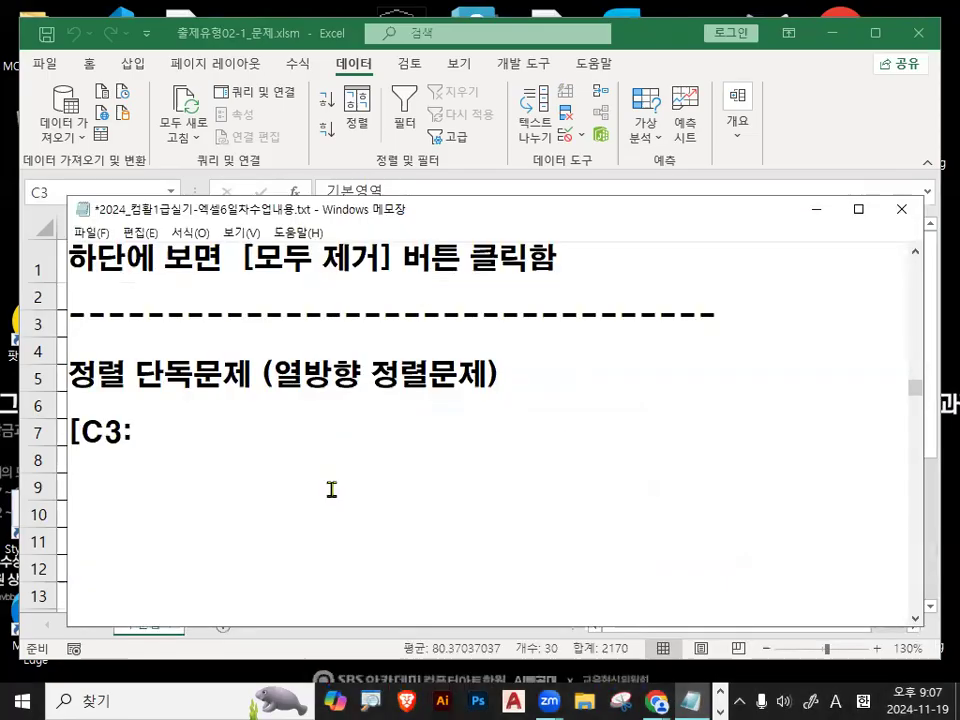
pyautogui.write('E1')
pyautogui.write('2]DU')
pyautogui.press('BackSpace')
pyautogui.press('BackSpace')
pyautogui.press('Hangul')
pyautogui.write('영역ㅇㅔ 대')
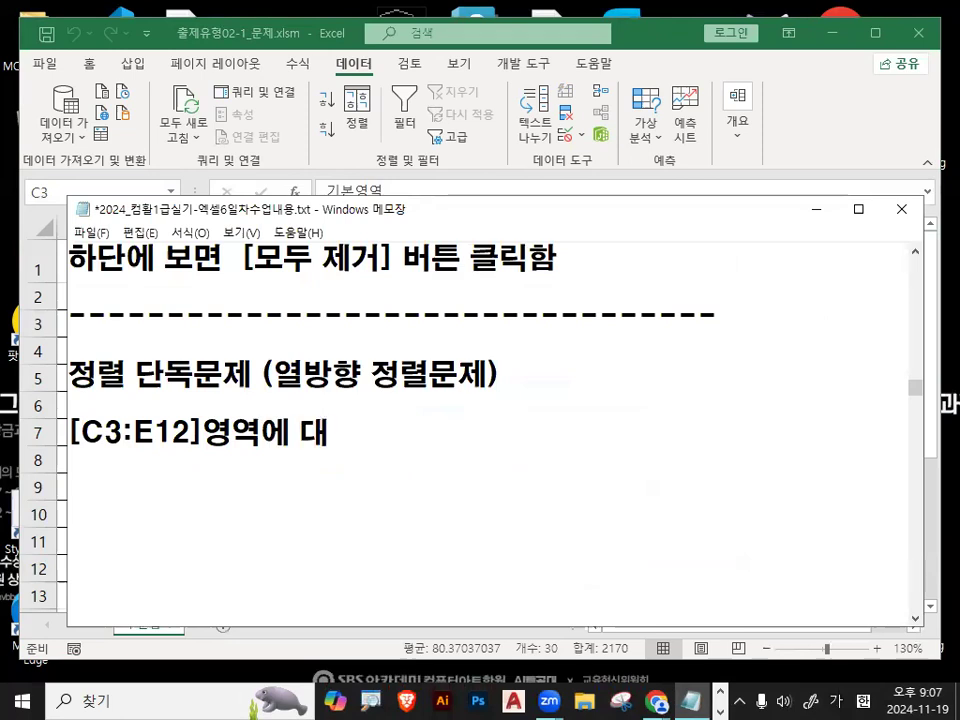
pyautogui.write('해서')
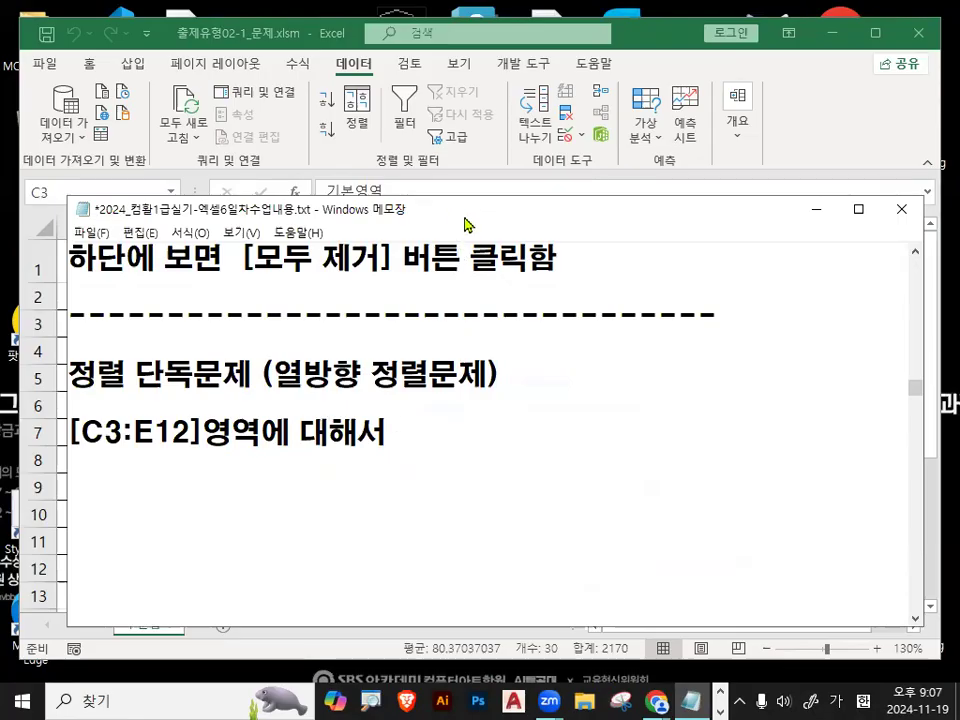
# Move the notes window below the table headers and complete the [C3:E12] line with "열방향으로 정렬지정"
pyautogui.moveTo(465, 230); pyautogui.dragTo(457, 387)
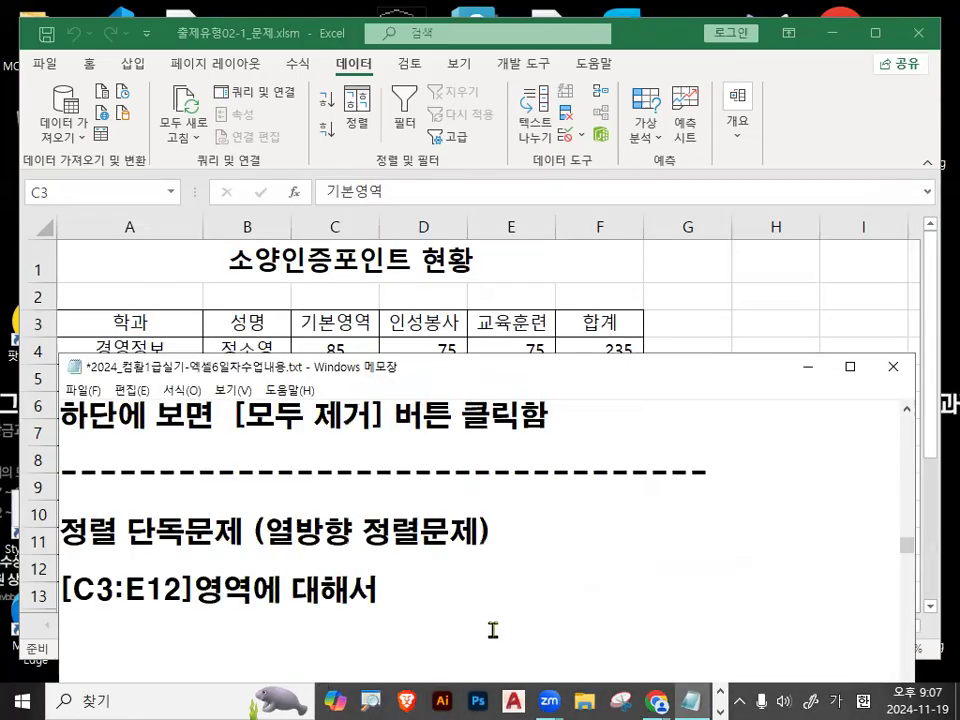
pyautogui.write('기')
pyautogui.press('BackSpace')
pyautogui.press('BackSpace')
pyautogui.write('어')
pyautogui.press('BackSpace')
pyautogui.press('BackSpace')
pyautogui.write('열방하')
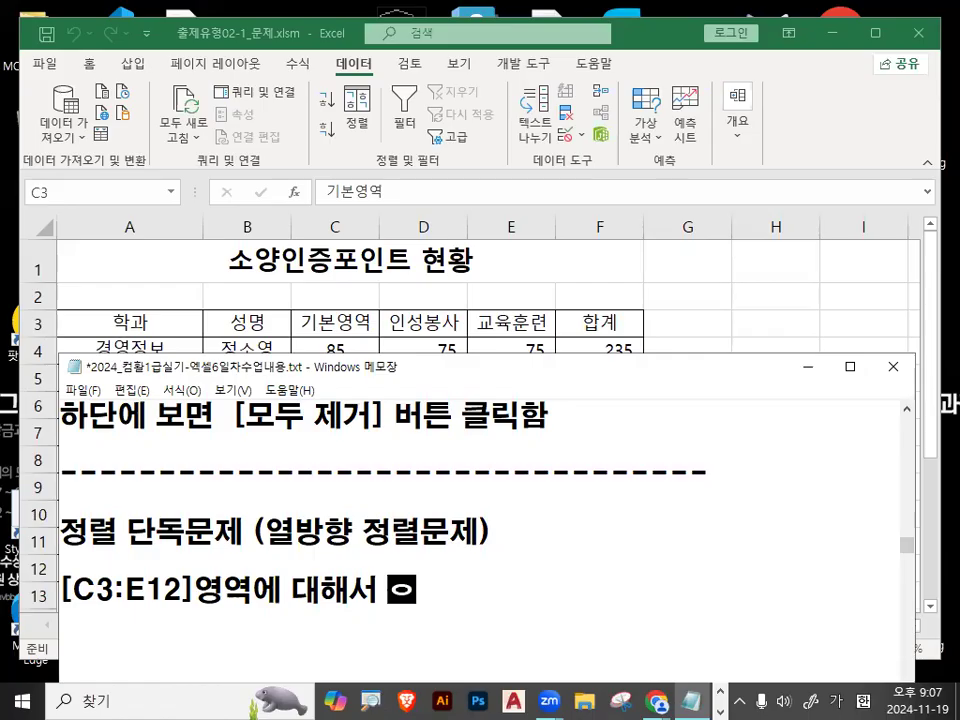
pyautogui.write('향으로 정렬지')
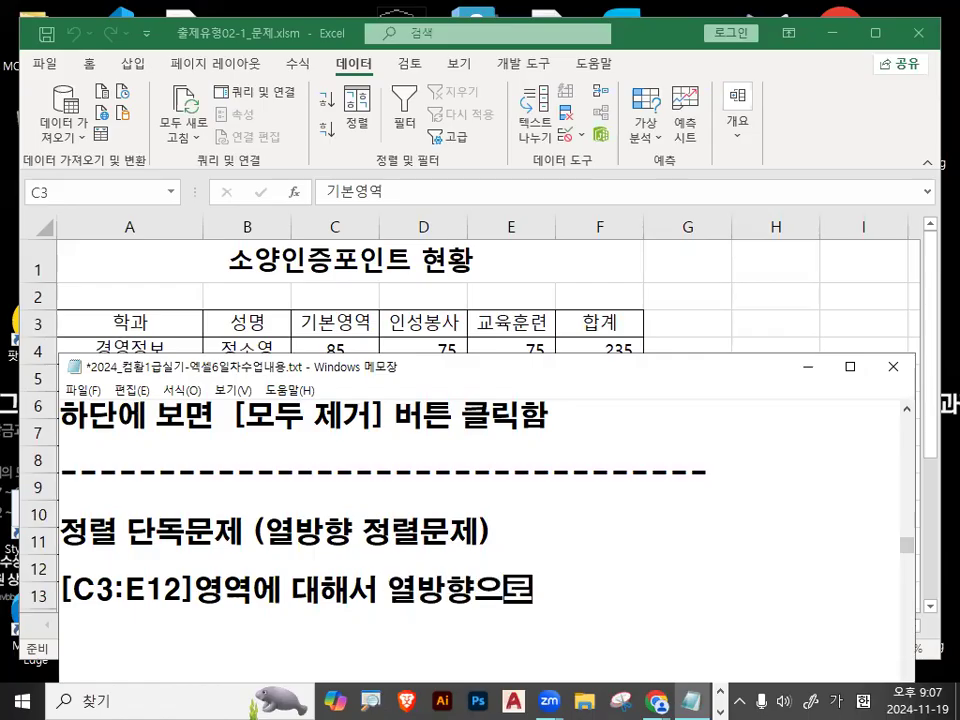
pyautogui.write('정')
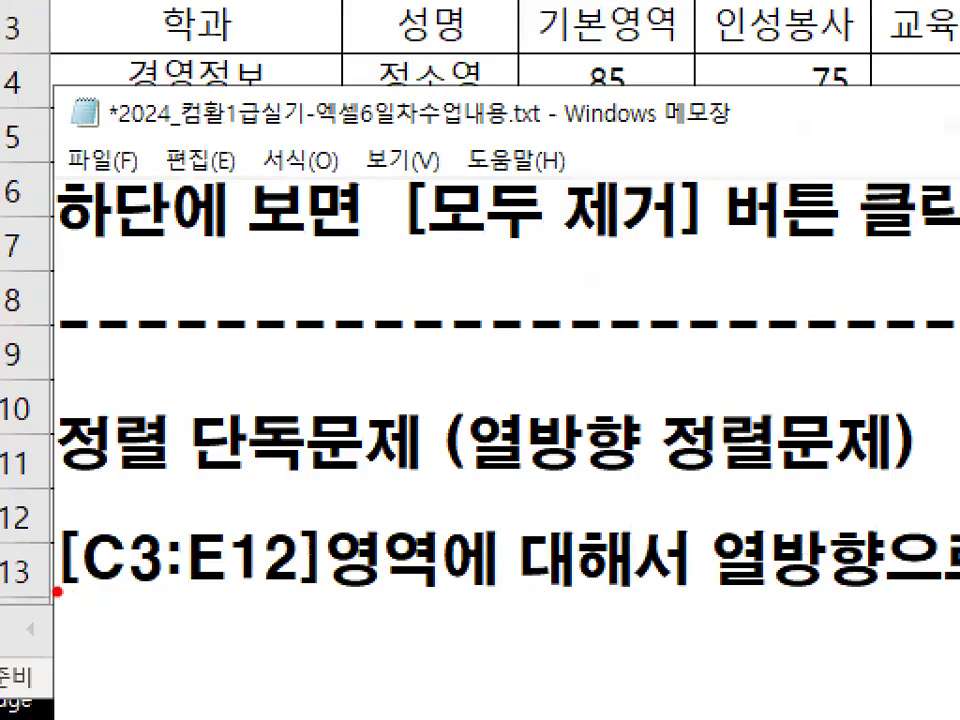
pyautogui.moveTo(60, 606); pyautogui.dragTo(127, 606)
pyautogui.moveTo(190, 592)
pyautogui.mouseDown()
pyautogui.moveTo(290, 590)
pyautogui.moveTo(335, 565)
pyautogui.moveTo(45, 530)
pyautogui.moveTo(345, 548)
pyautogui.mouseUp()
pyautogui.press('Escape')
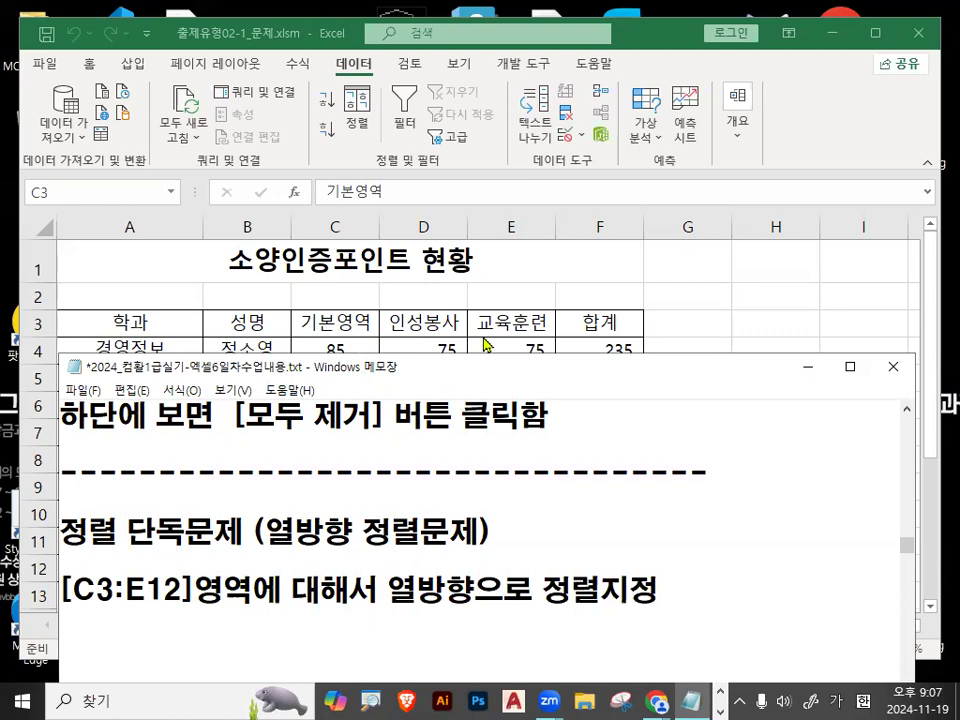
pyautogui.hotkey('ctrl', '1')
pyautogui.click(407, 337)
pyautogui.moveTo(184, 340); pyautogui.dragTo(621, 336)
pyautogui.press('Escape')
pyautogui.hotkey('ctrl', '1')
pyautogui.click(120, 312)
pyautogui.moveTo(120, 312)
pyautogui.mouseDown()
pyautogui.moveTo(70, 318)
pyautogui.moveTo(128, 318)
pyautogui.mouseUp()
pyautogui.moveTo(957, 346)
pyautogui.mouseDown()
pyautogui.moveTo(831, 297)
pyautogui.moveTo(893, 344)
pyautogui.mouseUp()
pyautogui.press('Escape')
# Insert "오름차순으로" before "열방향으로" in the [C3:E12] note line and minimize the notes window
pyautogui.write('오른')
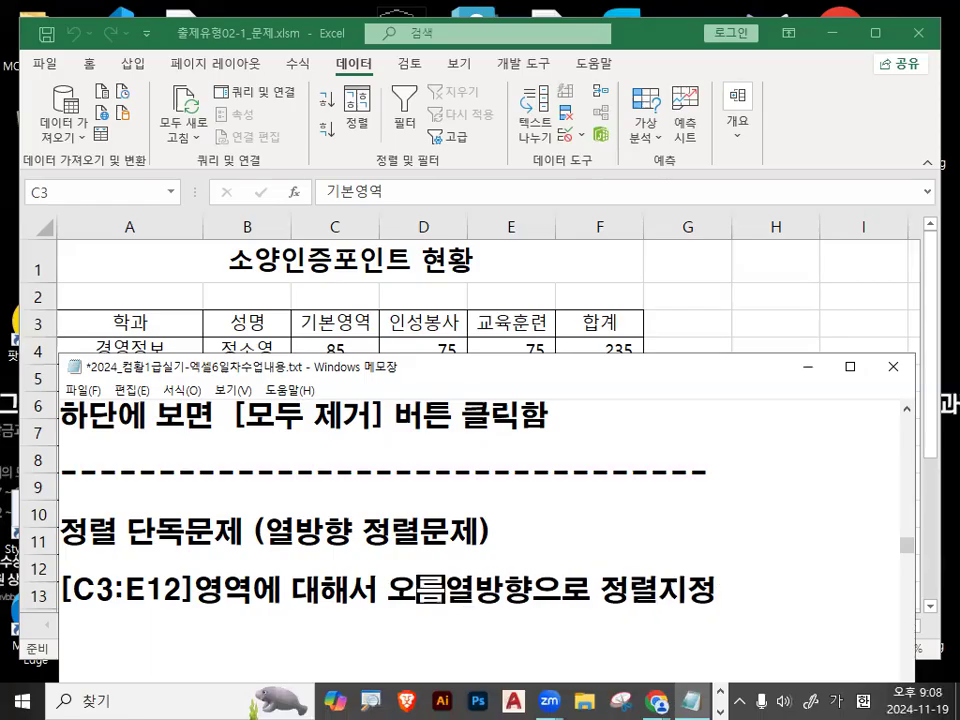
pyautogui.write('차순으로')
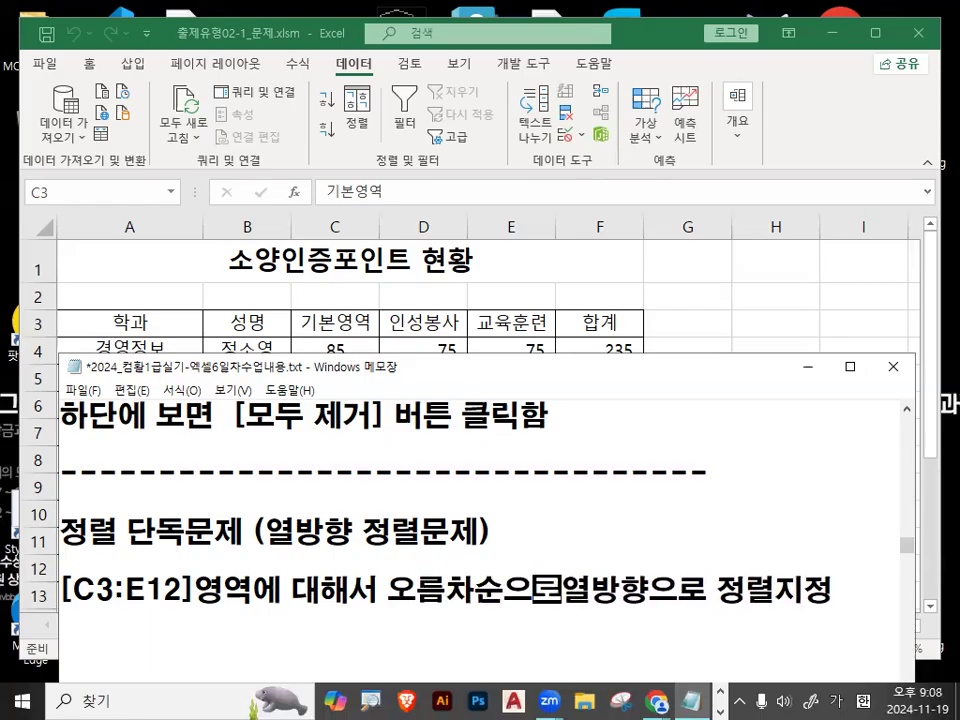
pyautogui.moveTo(786, 586); pyautogui.dragTo(845, 583)
pyautogui.click(817, 374)
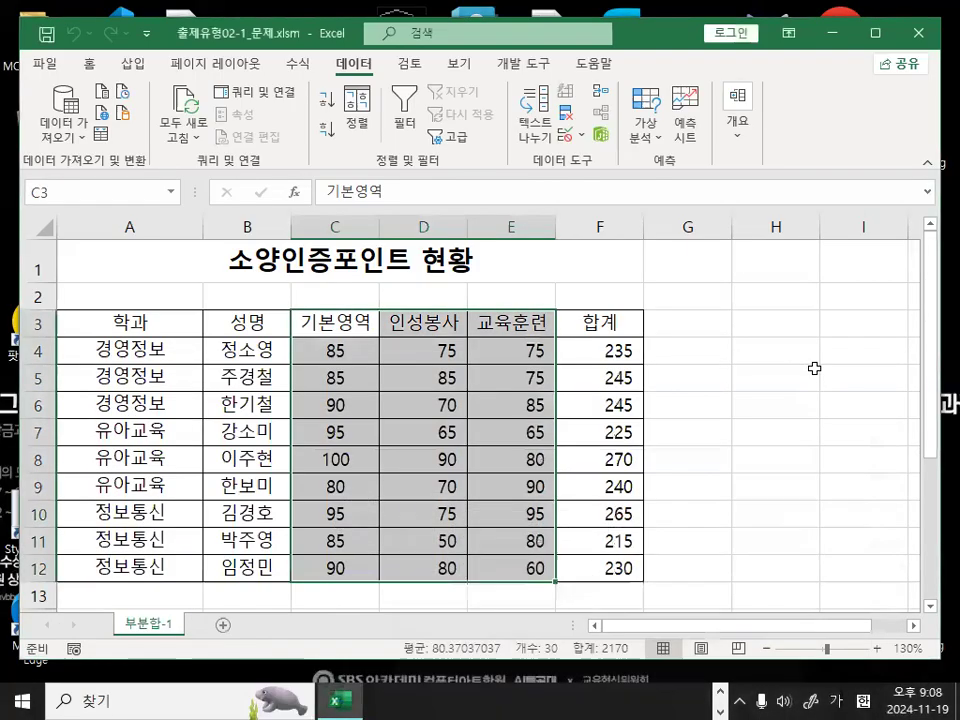
# Select the range C3:E12 in Excel and open the Sort (정렬) dialog for it
pyautogui.moveTo(343, 324); pyautogui.dragTo(494, 560)
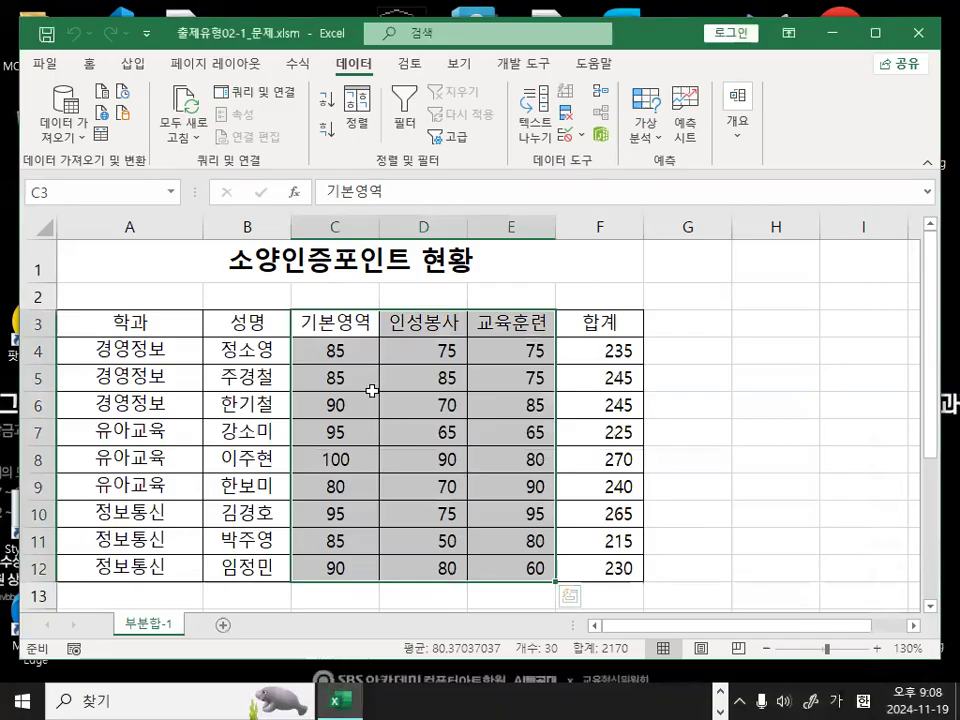
pyautogui.hotkey('ctrl', '1')
pyautogui.click(349, 106)
pyautogui.moveTo(419, 122)
pyautogui.mouseDown()
pyautogui.moveTo(354, 162)
pyautogui.moveTo(423, 112)
pyautogui.mouseUp()
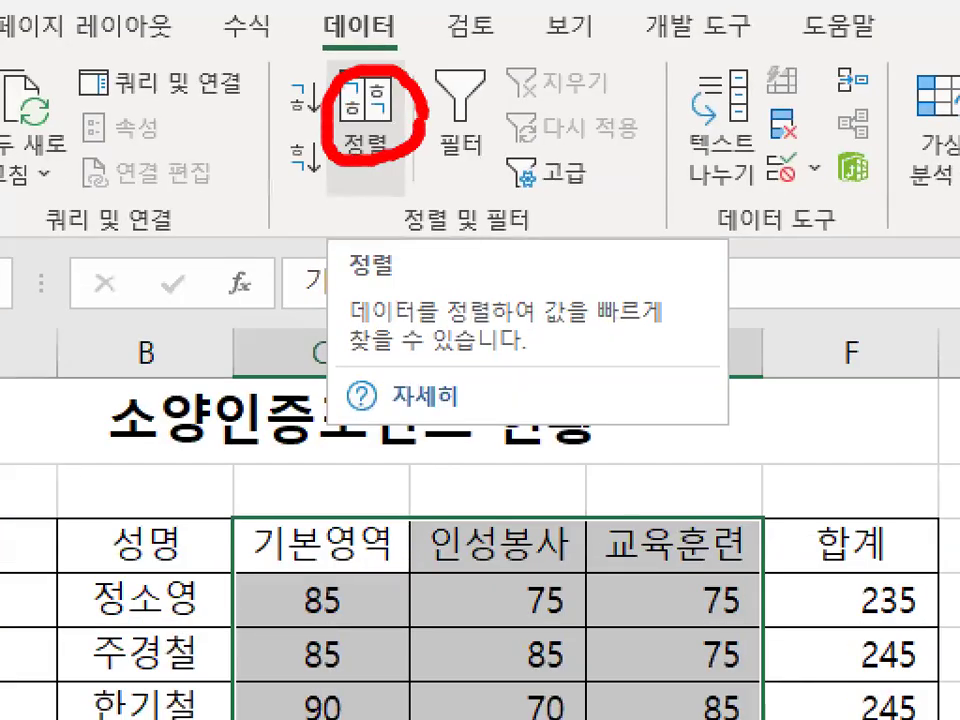
pyautogui.press('Escape')
pyautogui.click(365, 110)
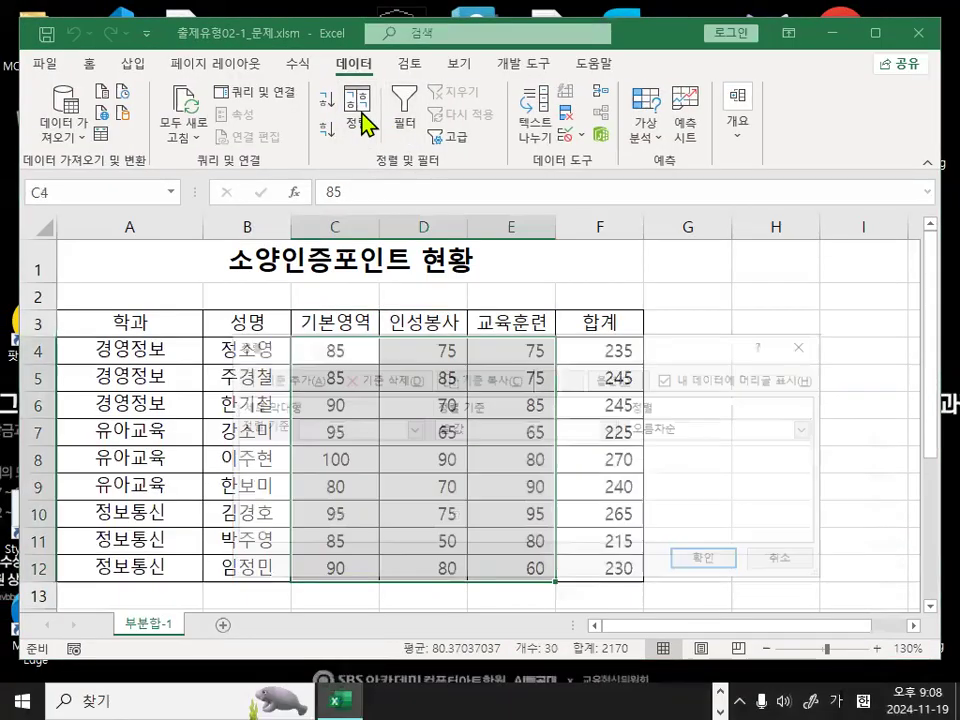
# Set the sort direction to 왼쪽에서 오른쪽 in the sort options (정렬 옵션)
pyautogui.hotkey('ctrl', '1')
pyautogui.moveTo(675, 372)
pyautogui.mouseDown()
pyautogui.moveTo(568, 386)
pyautogui.moveTo(678, 352)
pyautogui.mouseUp()
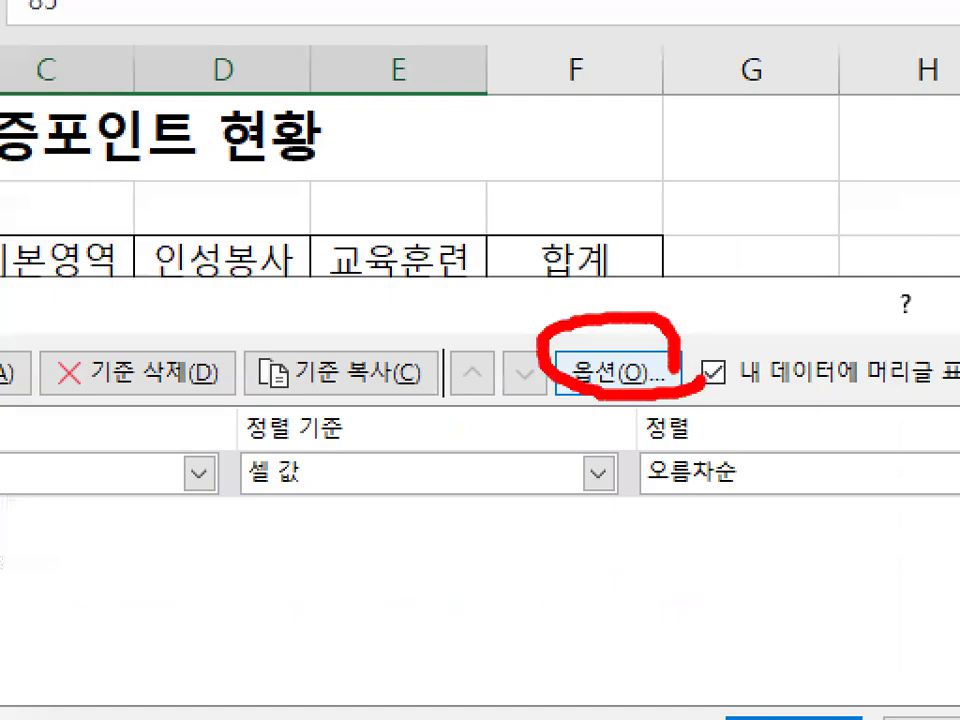
pyautogui.press('Escape')
pyautogui.click(620, 378)
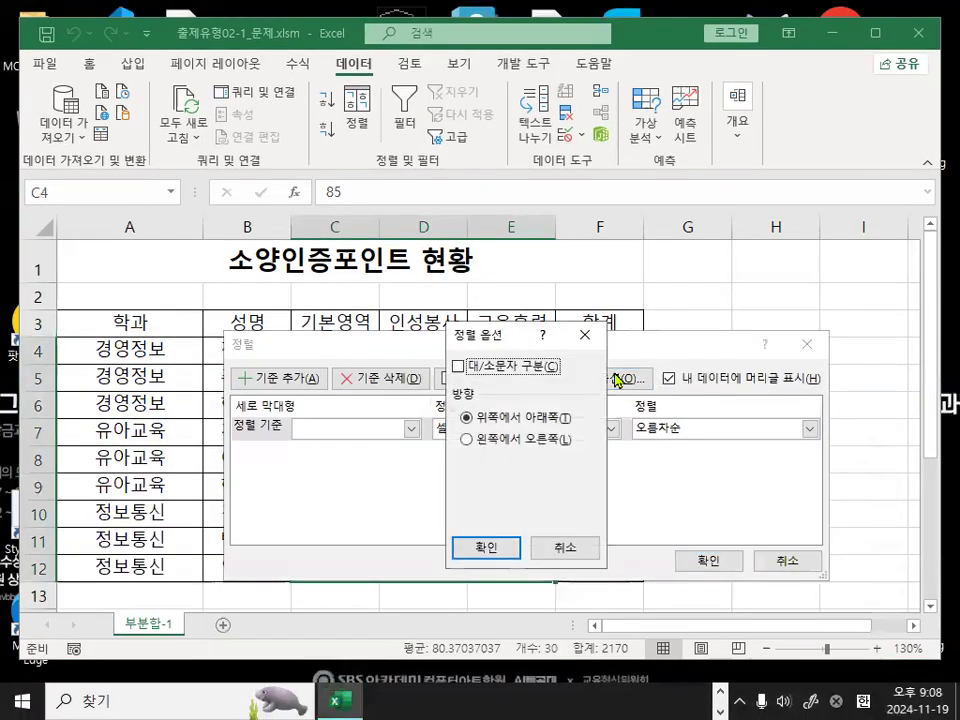
pyautogui.hotkey('ctrl', '1')
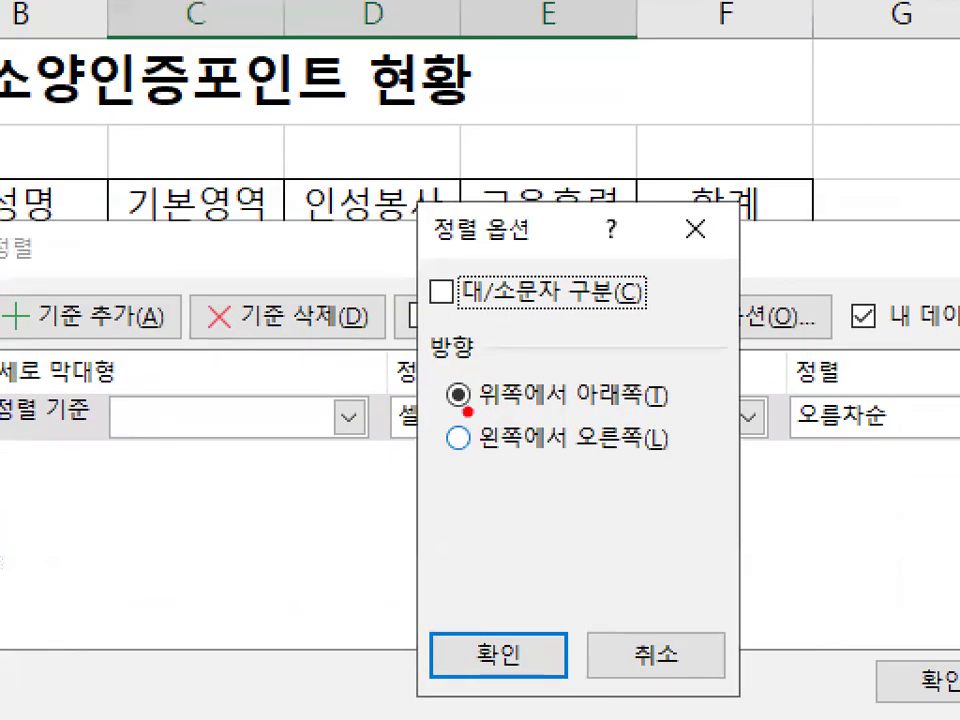
pyautogui.moveTo(466, 410); pyautogui.dragTo(654, 408)
pyautogui.moveTo(463, 449); pyautogui.dragTo(698, 446)
pyautogui.press('Escape')
pyautogui.click(467, 444)
pyautogui.hotkey('ctrl', '1')
pyautogui.moveTo(482, 449)
pyautogui.mouseDown()
pyautogui.moveTo(454, 438)
pyautogui.moveTo(484, 444)
pyautogui.mouseUp()
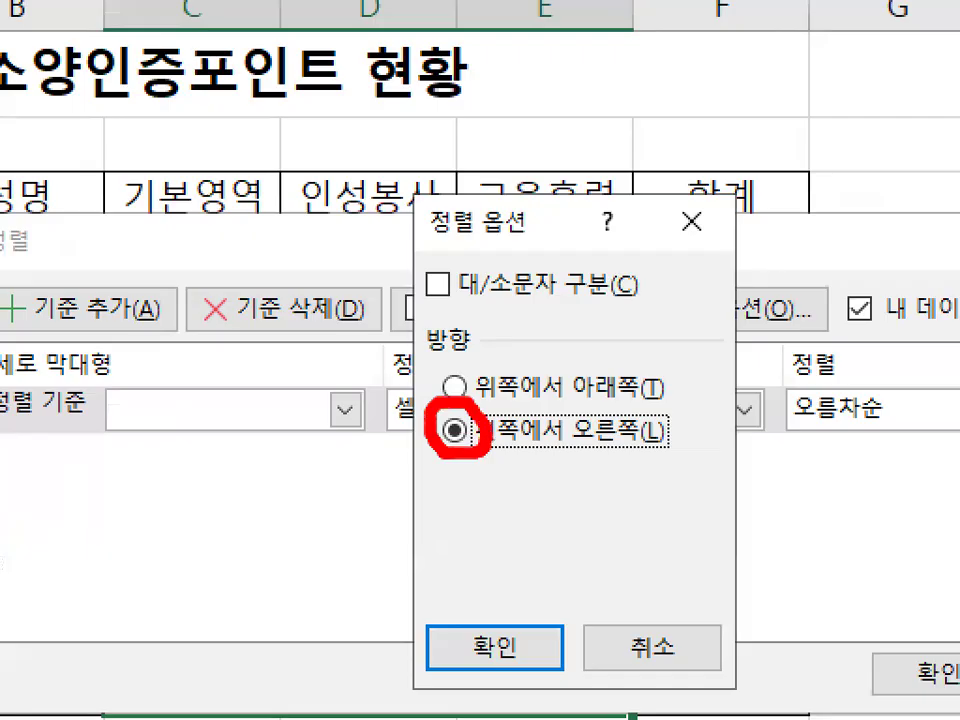
pyautogui.press('Escape')
pyautogui.click(484, 546)
# Move the Sort (정렬) dialog off the table headers and examine 기본영역, 인성봉사 and 교육훈련 in row 3
pyautogui.hotkey('ctrl', '1')
pyautogui.moveTo(248, 408); pyautogui.dragTo(252, 412)
pyautogui.press('Escape')
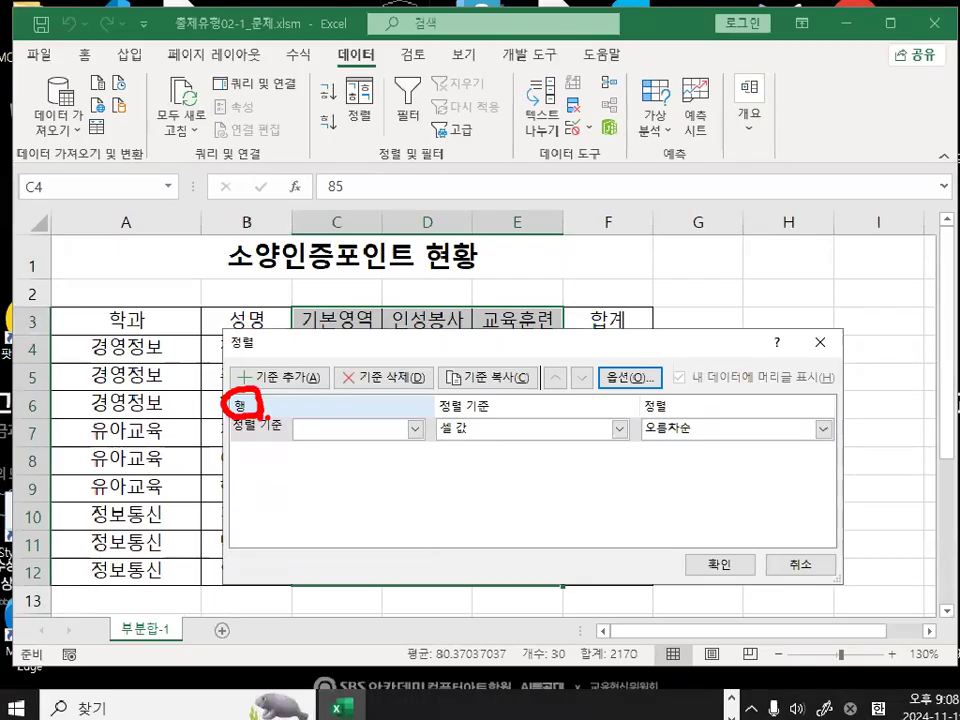
pyautogui.moveTo(392, 349); pyautogui.dragTo(420, 495)
pyautogui.hotkey('ctrl', '2')
pyautogui.moveTo(300, 336); pyautogui.dragTo(552, 334)
pyautogui.moveTo(293, 337)
pyautogui.mouseDown()
pyautogui.moveTo(326, 312)
pyautogui.moveTo(497, 312)
pyautogui.moveTo(548, 324)
pyautogui.mouseUp()
pyautogui.moveTo(322, 380)
pyautogui.mouseDown()
pyautogui.moveTo(330, 408)
pyautogui.moveTo(366, 364)
pyautogui.mouseUp()
pyautogui.moveTo(392, 393); pyautogui.dragTo(518, 354)
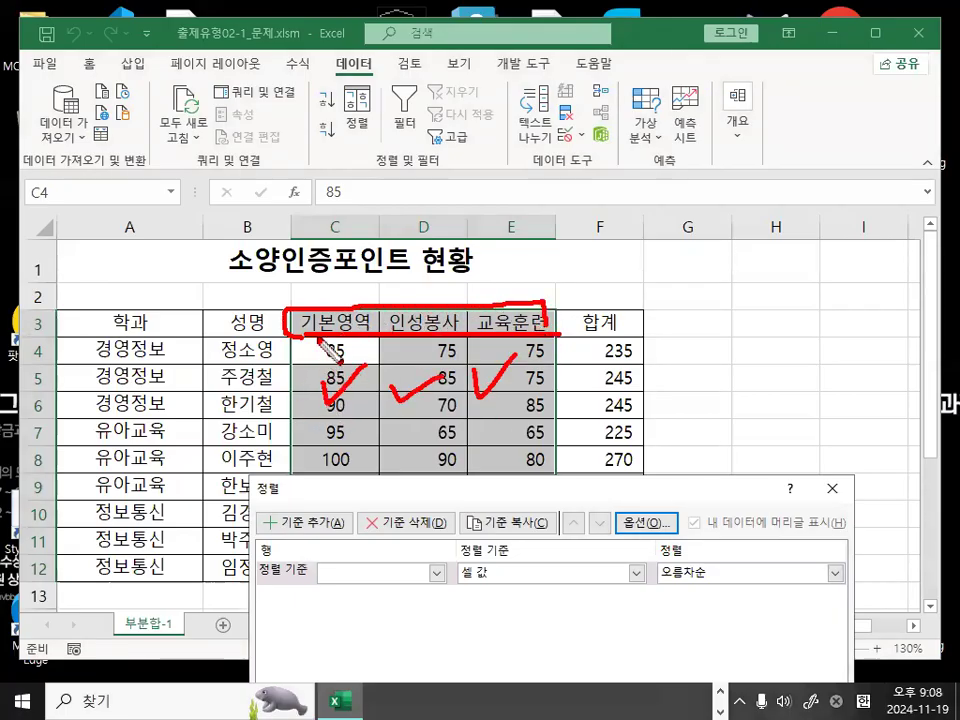
pyautogui.moveTo(368, 332); pyautogui.dragTo(333, 341)
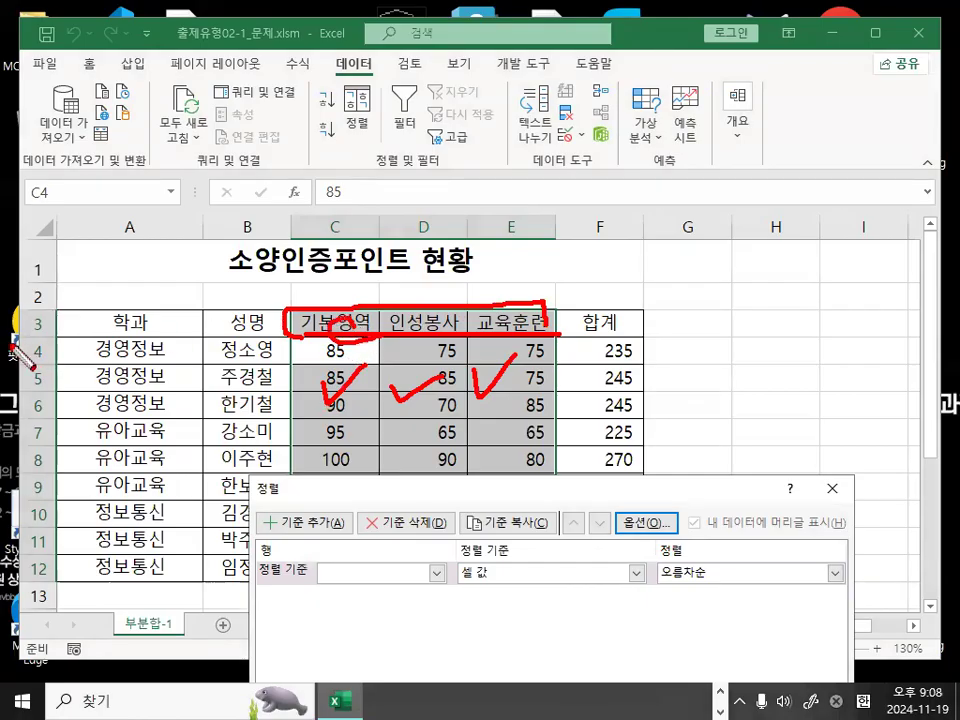
# Move the Sort (정렬) dialog up and set its sort row to 행 3
pyautogui.moveTo(56, 312)
pyautogui.mouseDown()
pyautogui.moveTo(40, 328)
pyautogui.moveTo(36, 320)
pyautogui.moveTo(62, 338)
pyautogui.mouseUp()
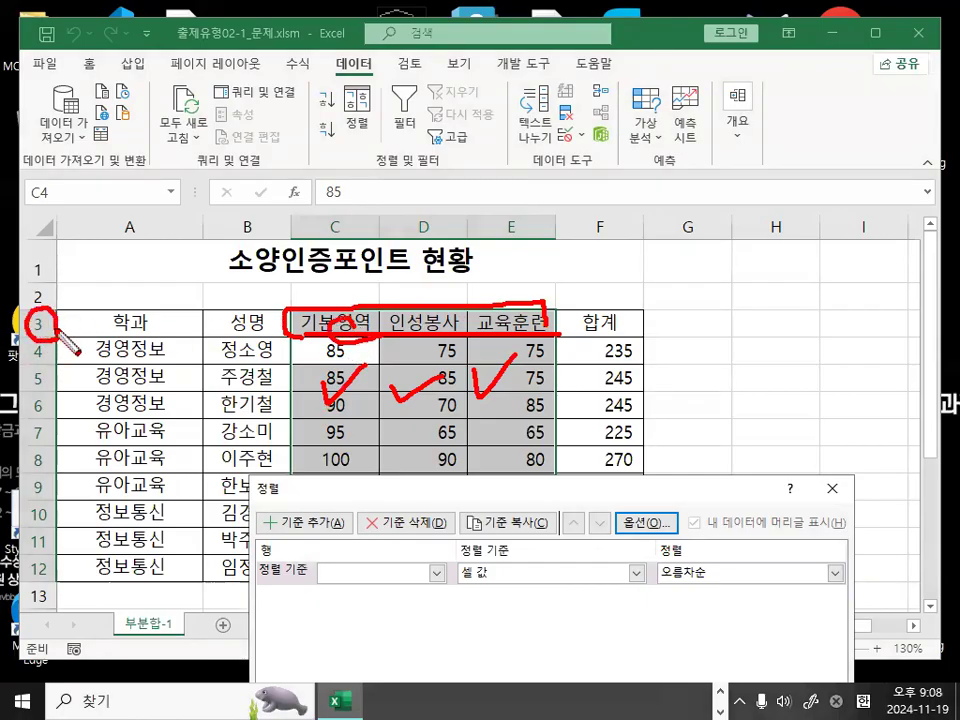
pyautogui.moveTo(322, 528)
pyautogui.mouseDown()
pyautogui.moveTo(268, 590)
pyautogui.moveTo(322, 606)
pyautogui.mouseUp()
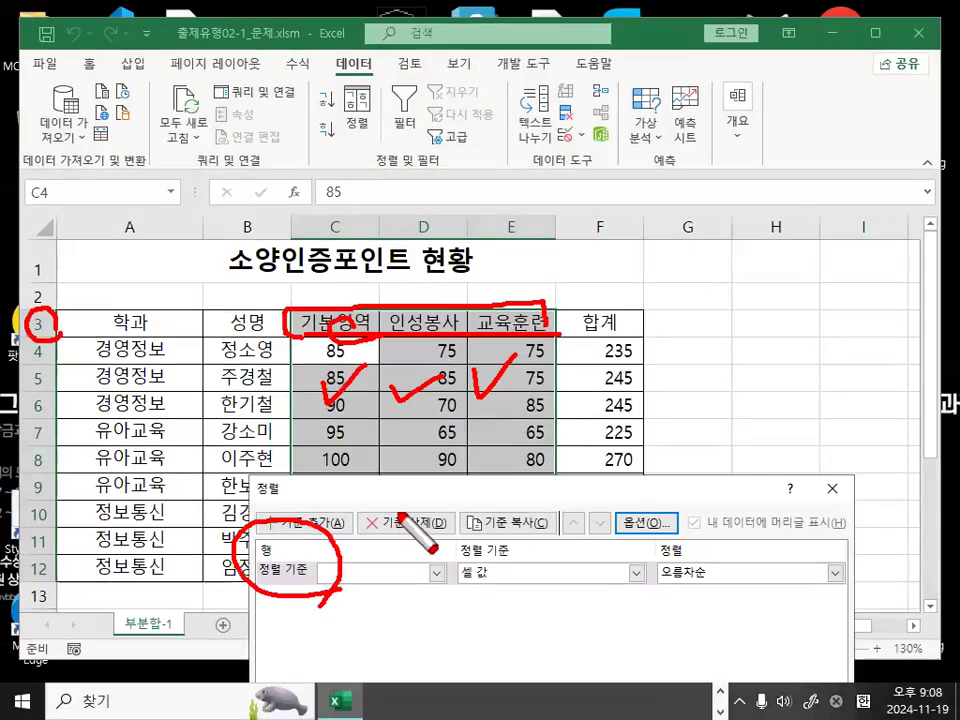
pyautogui.press('Escape')
pyautogui.moveTo(403, 498); pyautogui.dragTo(405, 352)
pyautogui.click(438, 427)
pyautogui.click(395, 449)
# Examine the sort row, sort basis and sort order in the Sort (정렬) dialog against the column headings in row 3
pyautogui.moveTo(362, 422)
pyautogui.mouseDown()
pyautogui.moveTo(290, 380)
pyautogui.moveTo(370, 408)
pyautogui.mouseUp()
pyautogui.moveTo(290, 222)
pyautogui.mouseDown()
pyautogui.moveTo(762, 218)
pyautogui.moveTo(718, 168)
pyautogui.moveTo(250, 205)
pyautogui.mouseUp()
pyautogui.moveTo(630, 386)
pyautogui.mouseDown()
pyautogui.moveTo(640, 425)
pyautogui.moveTo(652, 400)
pyautogui.mouseUp()
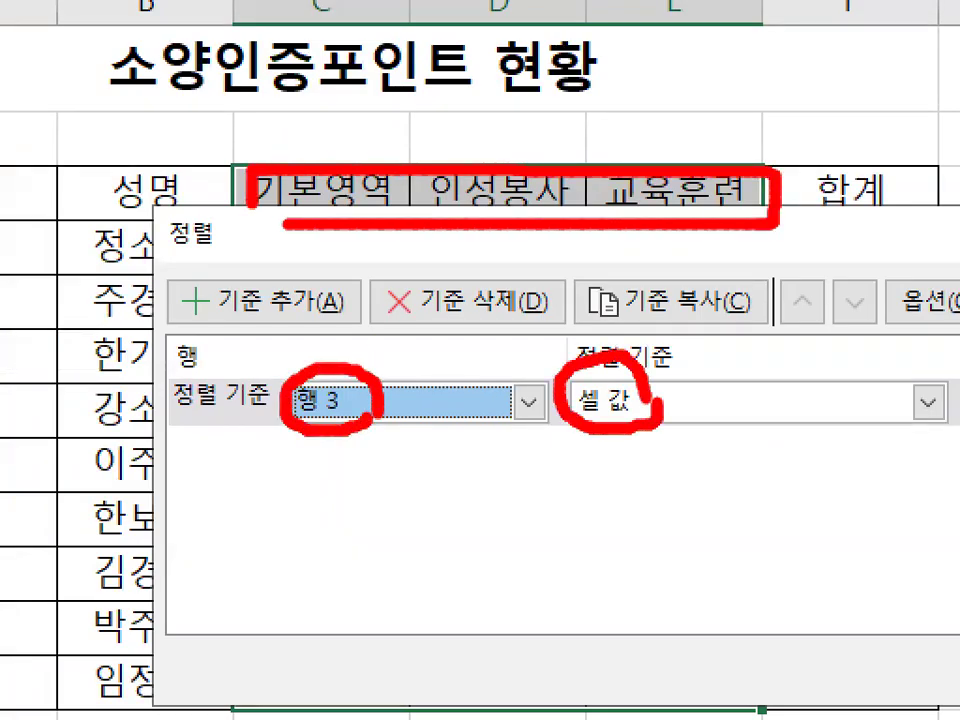
pyautogui.moveTo(314, 182); pyautogui.dragTo(370, 180)
pyautogui.moveTo(482, 153); pyautogui.dragTo(544, 180)
pyautogui.moveTo(640, 142)
pyautogui.mouseDown()
pyautogui.moveTo(646, 188)
pyautogui.moveTo(724, 110)
pyautogui.mouseUp()
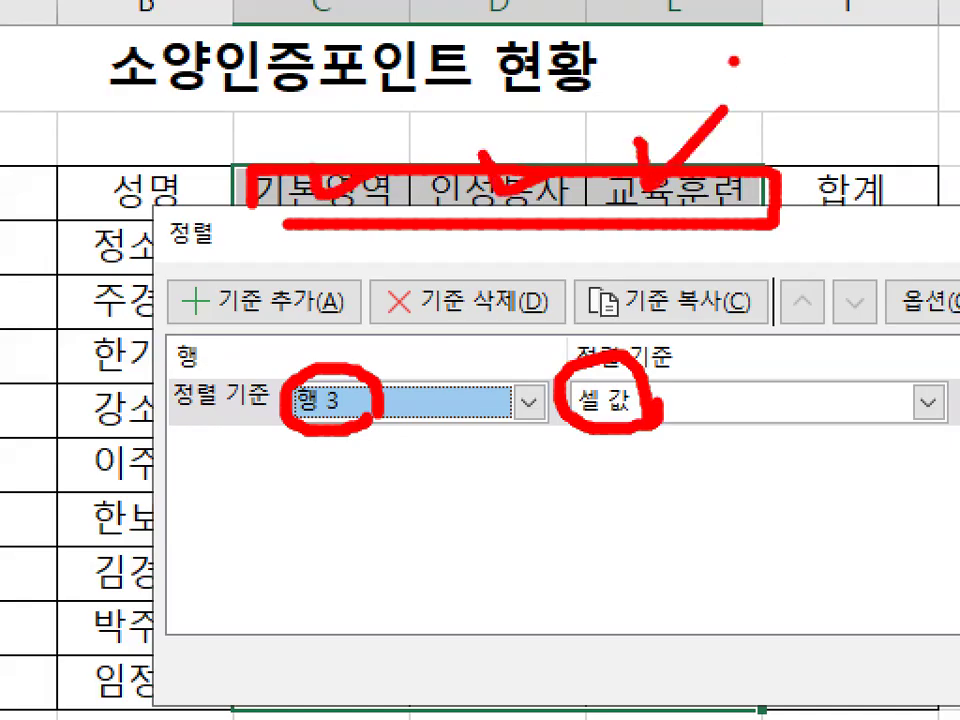
pyautogui.press('Escape')
pyautogui.hotkey('ctrl', '1')
pyautogui.moveTo(720, 435)
pyautogui.mouseDown()
pyautogui.moveTo(705, 439)
pyautogui.moveTo(712, 424)
pyautogui.mouseUp()
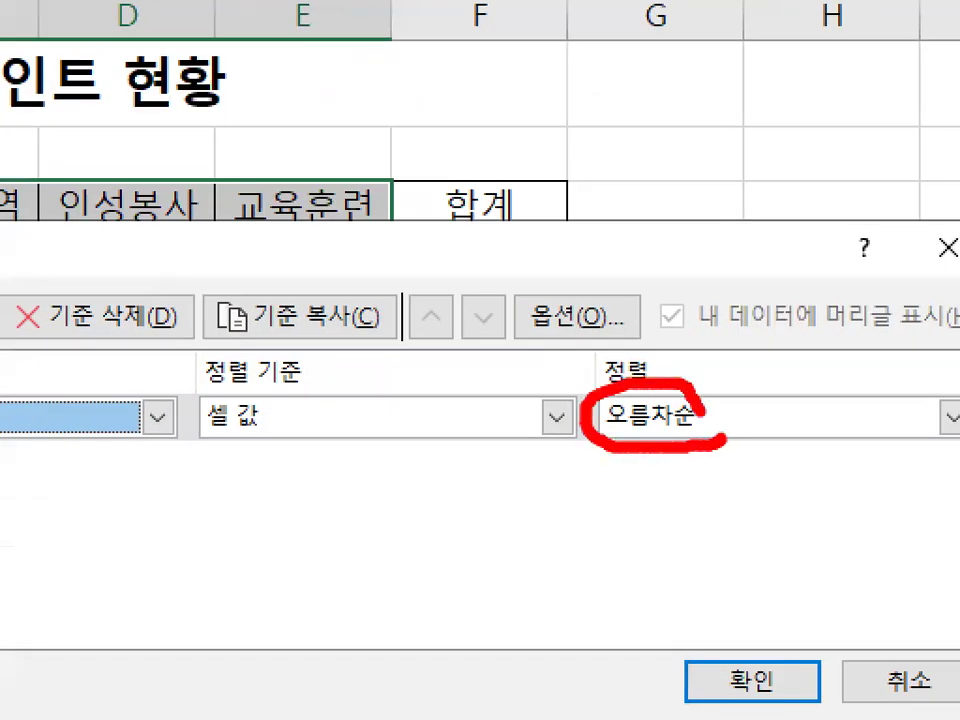
pyautogui.press('Escape')
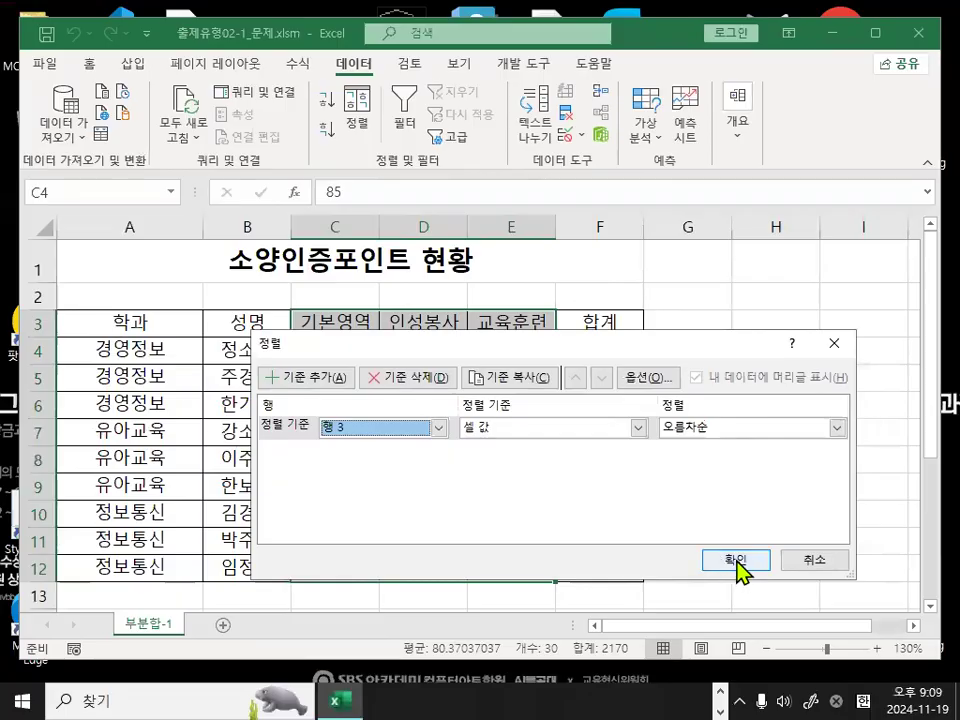
# Apply the sort to C3:E12 and examine the order of the column headings in row 3
pyautogui.click(760, 690)
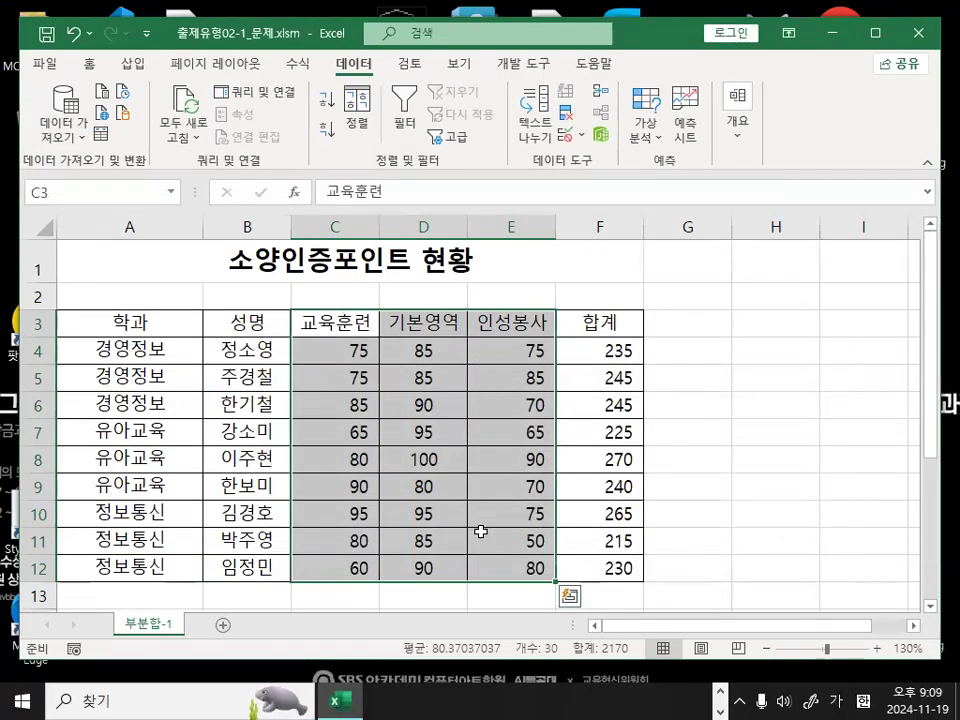
pyautogui.hotkey('ctrl', '1')
pyautogui.moveTo(315, 316); pyautogui.dragTo(350, 302)
pyautogui.moveTo(466, 256)
pyautogui.mouseDown()
pyautogui.moveTo(470, 268)
pyautogui.moveTo(532, 242)
pyautogui.mouseUp()
pyautogui.moveTo(628, 263); pyautogui.dragTo(682, 240)
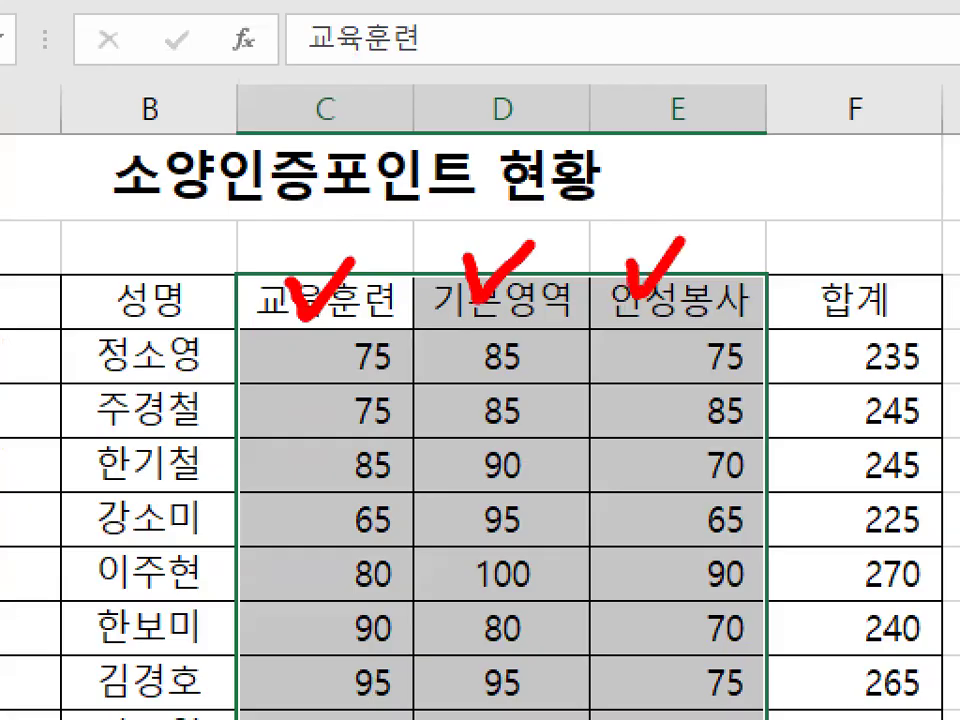
pyautogui.press('Escape')
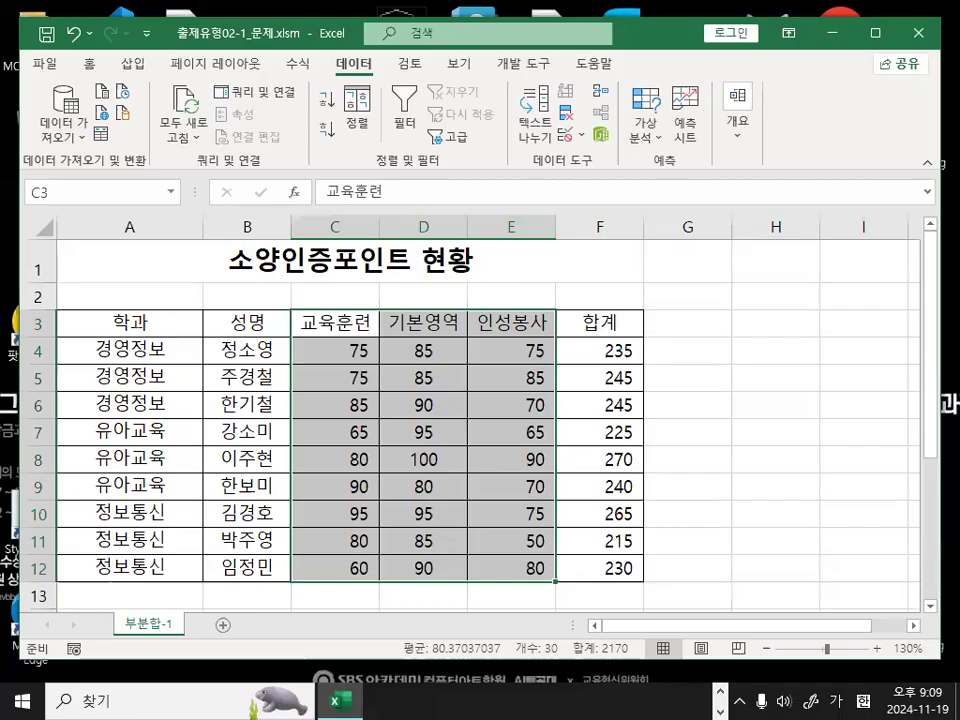
# Switch to the Notepad notes, move the window up and add the line "작업순서)" below the [C3:E12] task line
pyautogui.hotkey('alt', 'Tab')
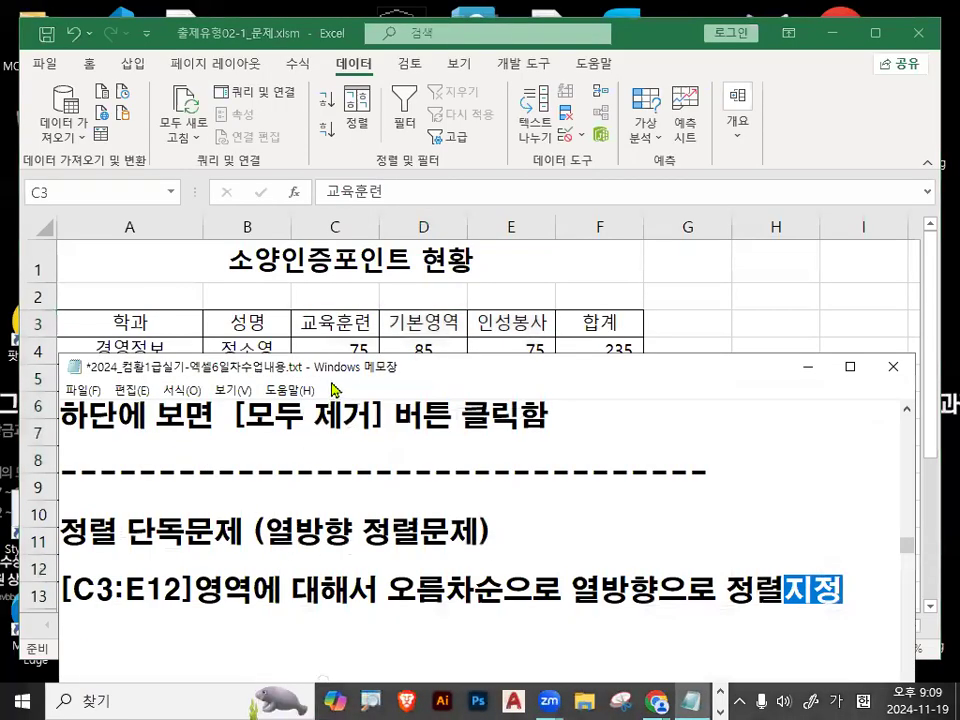
pyautogui.moveTo(338, 370); pyautogui.dragTo(338, 122)
pyautogui.click(260, 377)
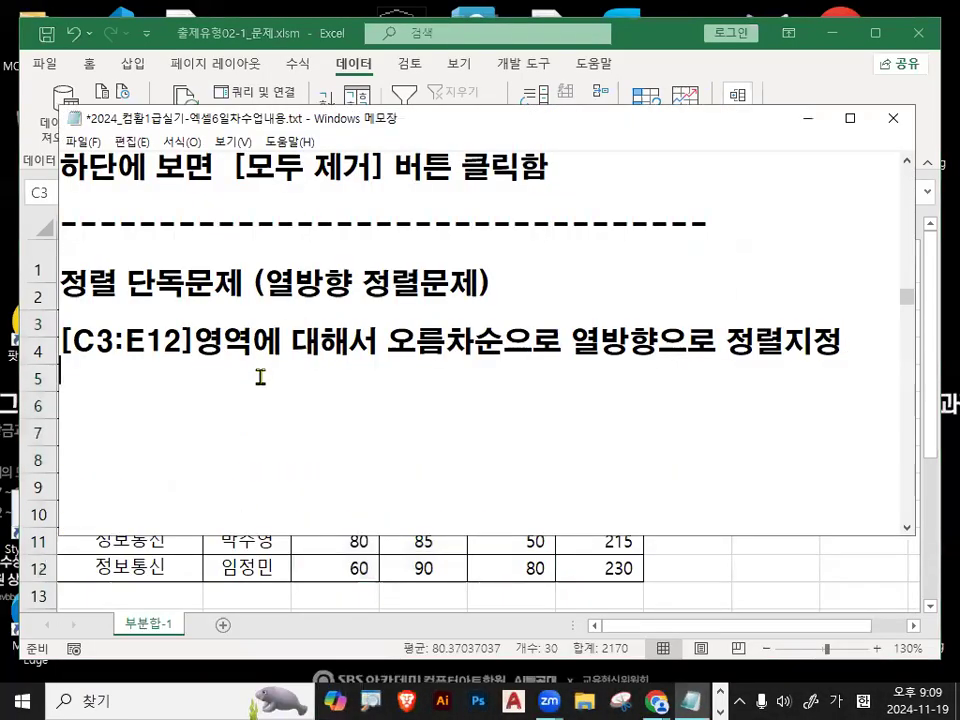
pyautogui.write('작업순서')
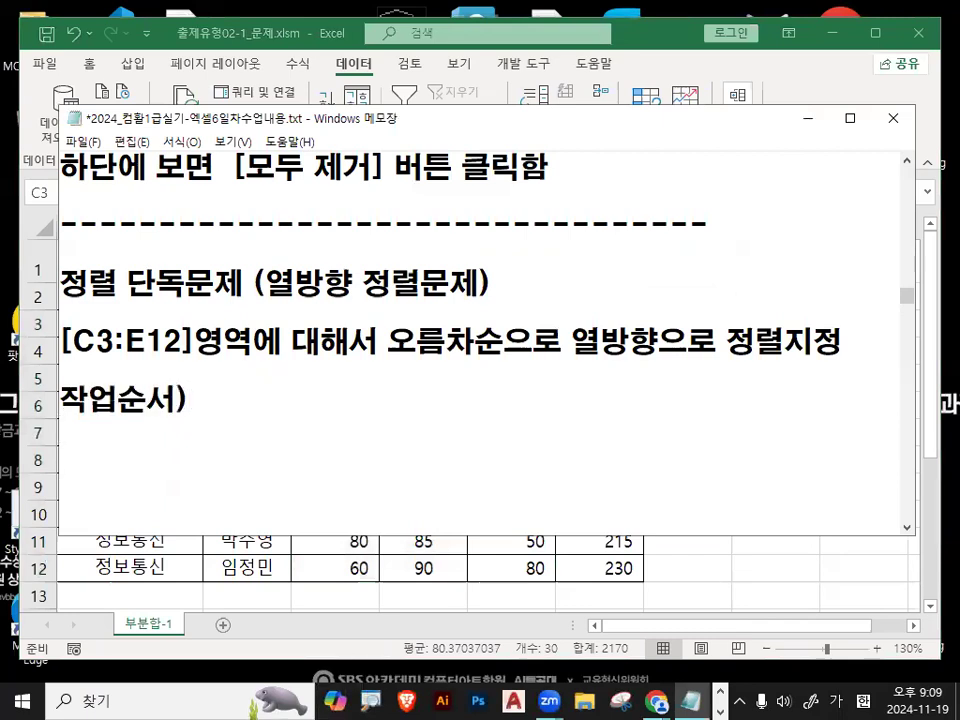
# Write the note line "1) 문제에서 제시한 범위를 지정 -> [C3:E12]", copying the range from the task line above
pyautogui.write('문제에서 제시하')
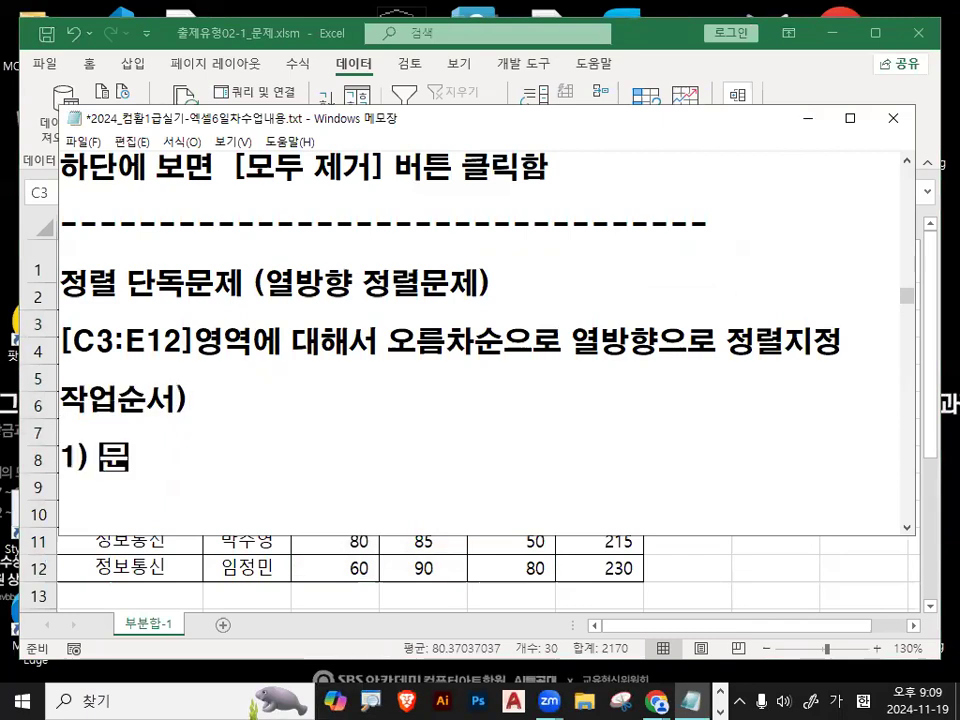
pyautogui.write('ㄴ 범위를 ')
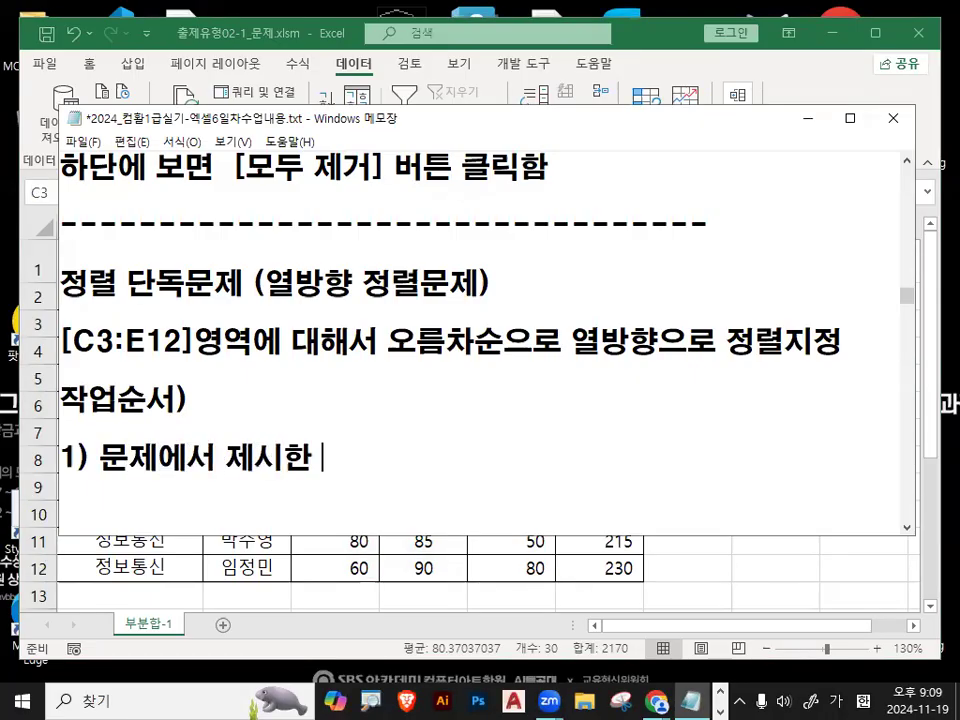
pyautogui.write('지정')
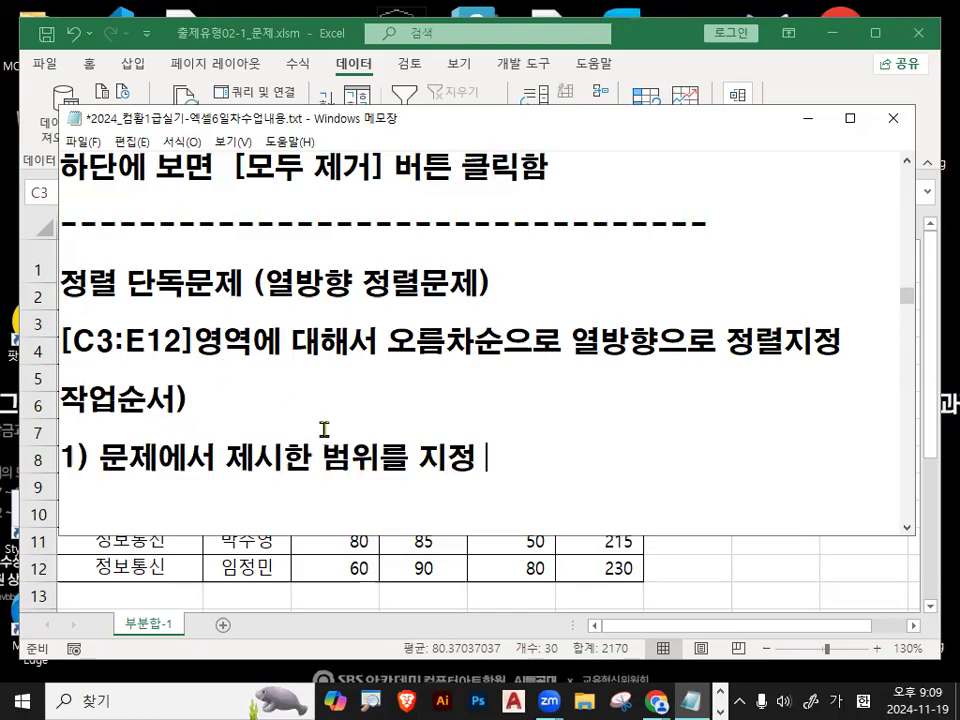
pyautogui.moveTo(62, 343); pyautogui.dragTo(187, 344)
pyautogui.hotkey('ctrl', 'c')
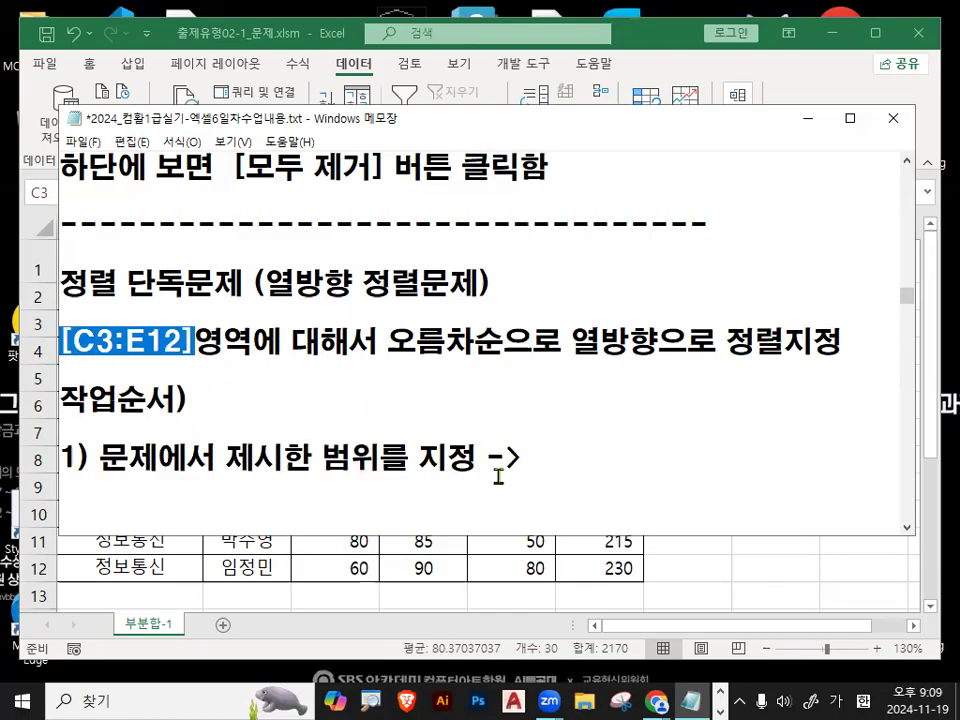
pyautogui.click(535, 458)
pyautogui.hotkey('ctrl', 'v')
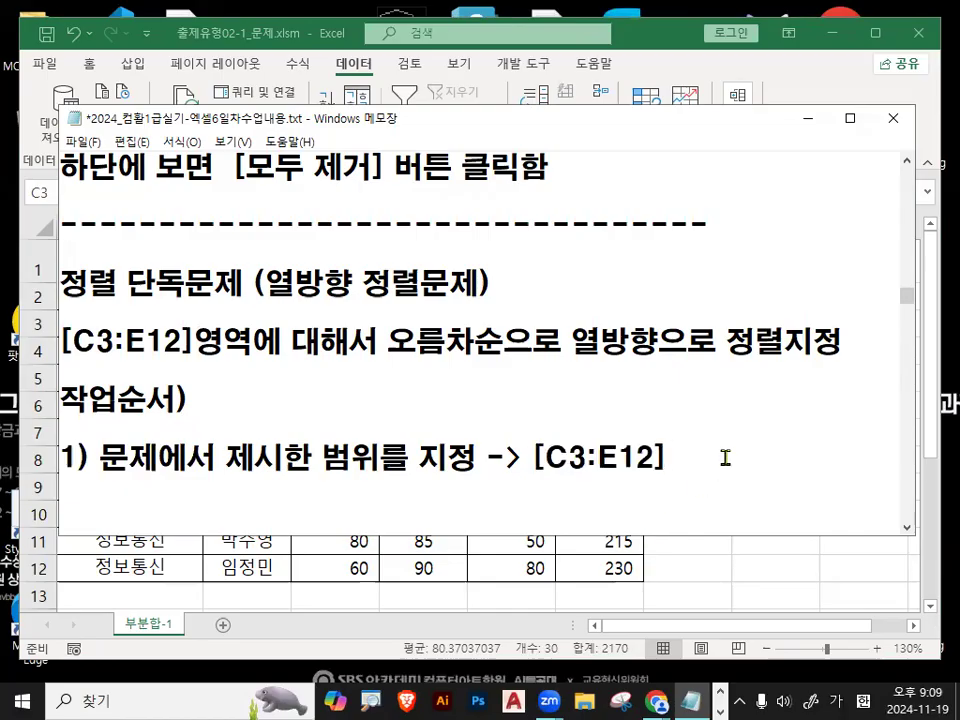
# Add the note line "2) 정렬 메뉴 클릭" with several blank lines beneath it
pyautogui.write('ㅈ정렬 메뉴 클릭')
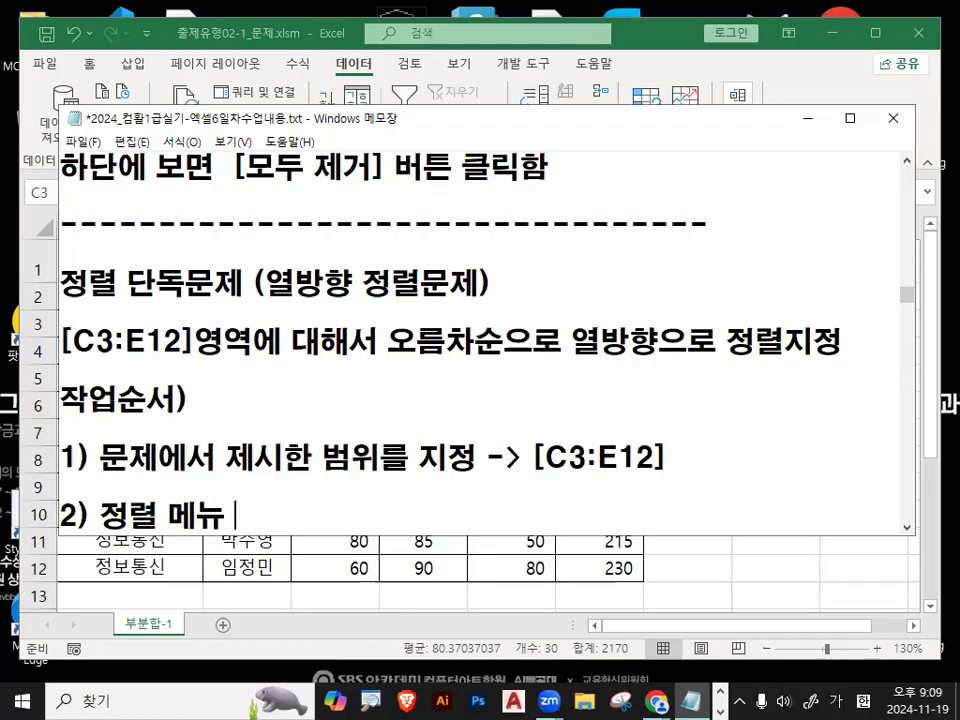
pyautogui.press('Return')
pyautogui.press('Return')
pyautogui.press('Return')
pyautogui.press('Return')
pyautogui.press('Return')
pyautogui.press('Up')
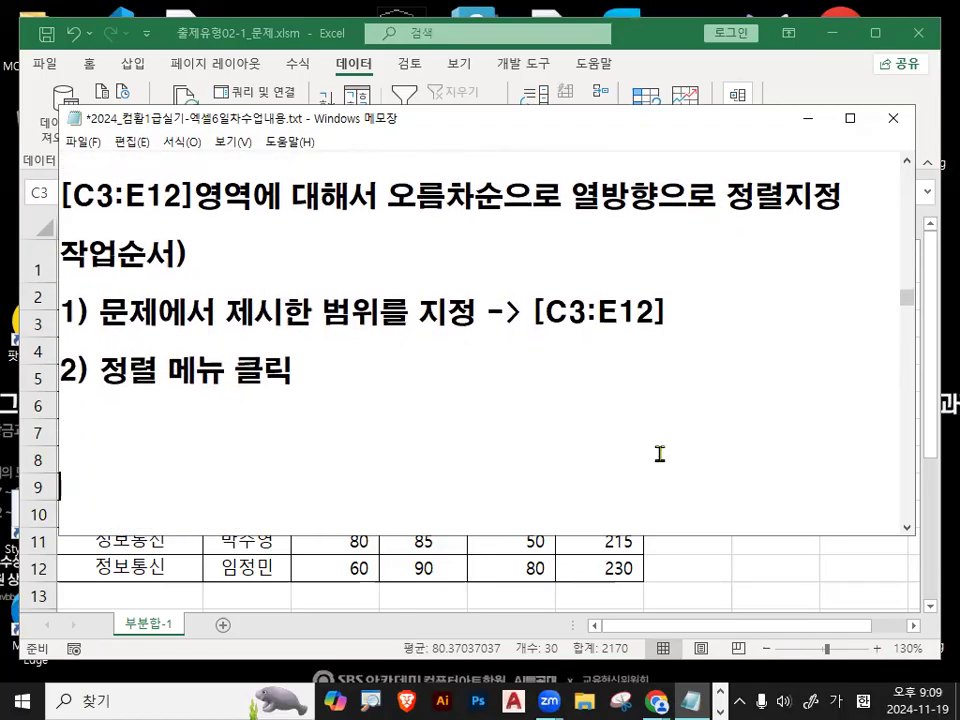
# Write note item "3) 옵션 단추 클릭해서 왼쪽에서 오른쪽으로 옵션 먼저 선택" with "확인 버튼 클릭" on the line below it
pyautogui.write('3) 옵션 단추 클릭해서')
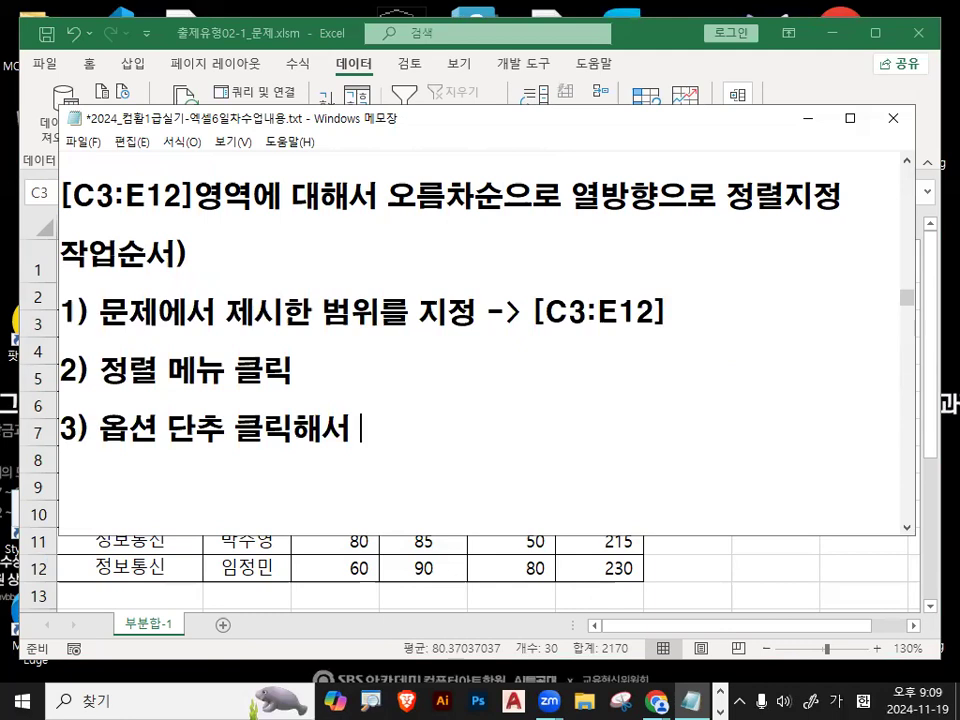
pyautogui.write('오ㄴㅉ')
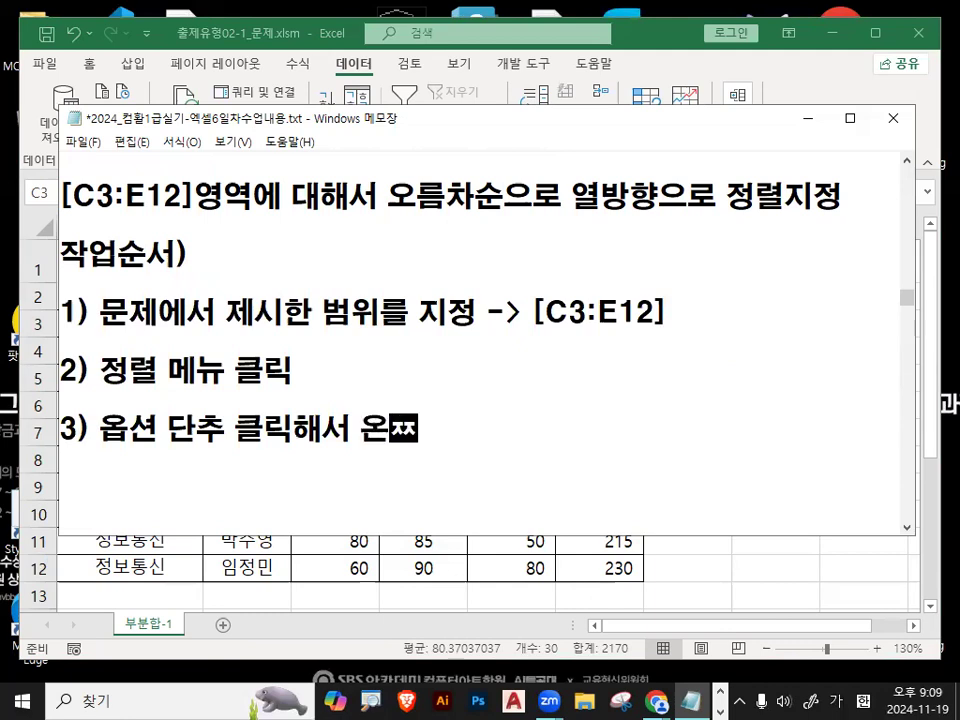
pyautogui.press('BackSpace')
pyautogui.press('BackSpace')
pyautogui.write('왼쪽')
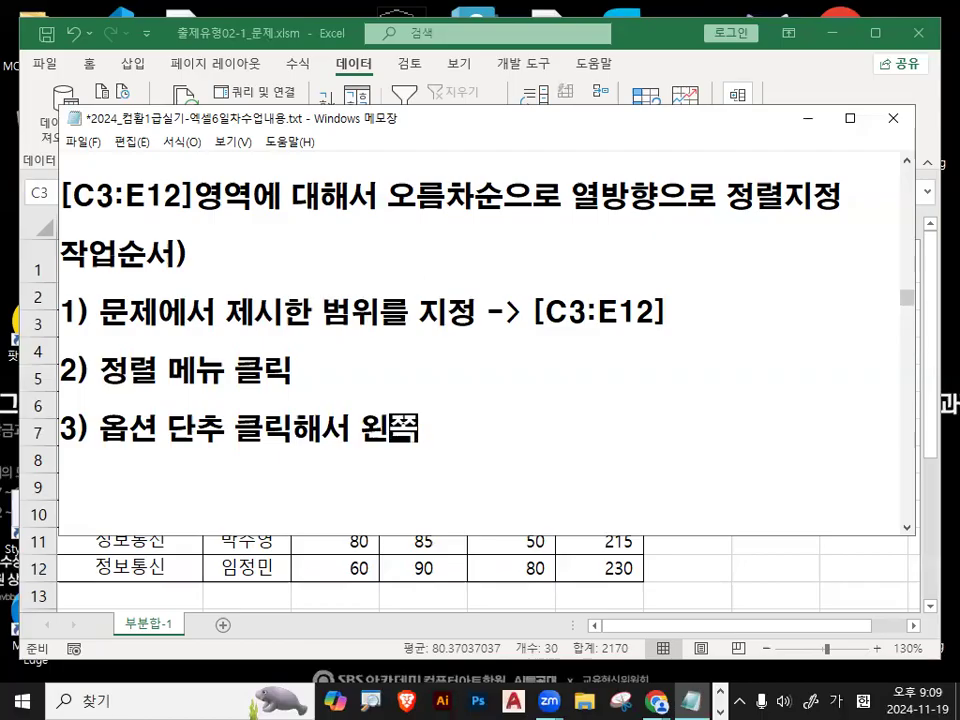
pyautogui.write('에서 오른쪽으로 옵션 먼저 선택')
pyautogui.press('Return')
pyautogui.write('확인 버튼 클릭')
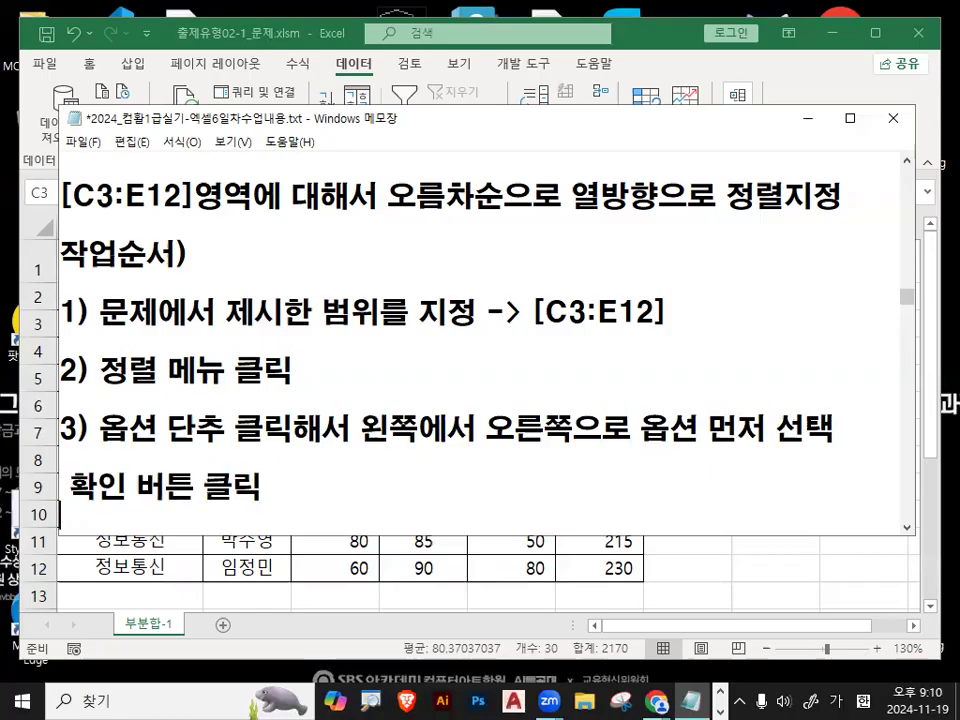
pyautogui.press('Return')
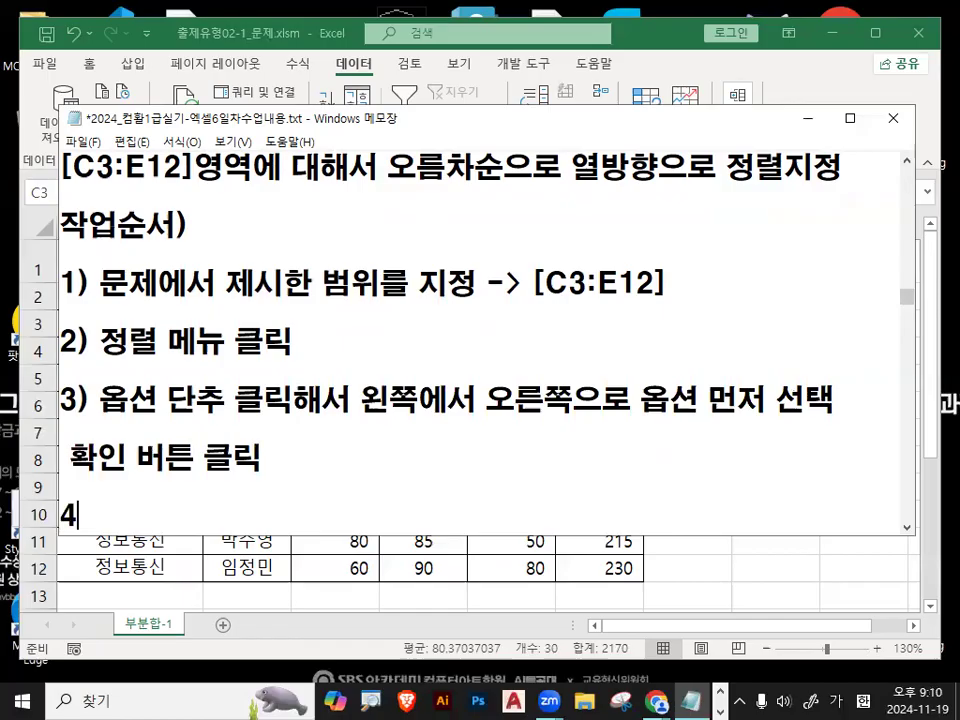
# Write note item "4) 행 아래" followed by the line "행3 선택후 정렬기준(셀값) 정렬: 오름차순 선택"
pyautogui.write('4) 행 아래에')
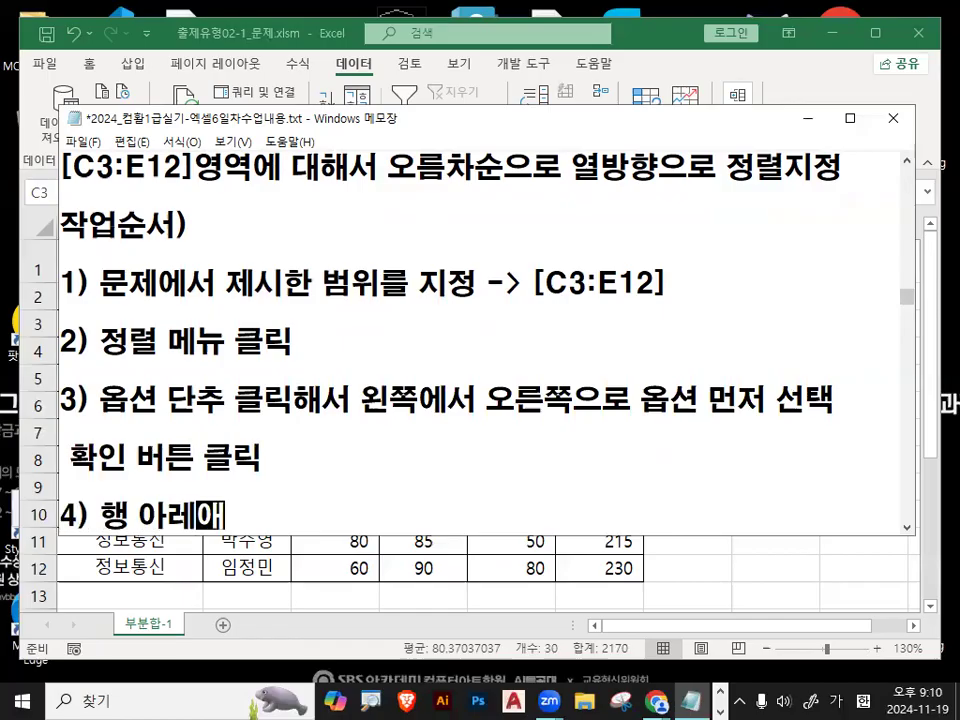
pyautogui.press('BackSpace')
pyautogui.press('BackSpace')
pyautogui.write('ㄹ')
pyautogui.press('Return')
pyautogui.write('해')
pyautogui.write('3 선ㅌ')
pyautogui.write('ㅐㄱ')
pyautogui.write('후 ')
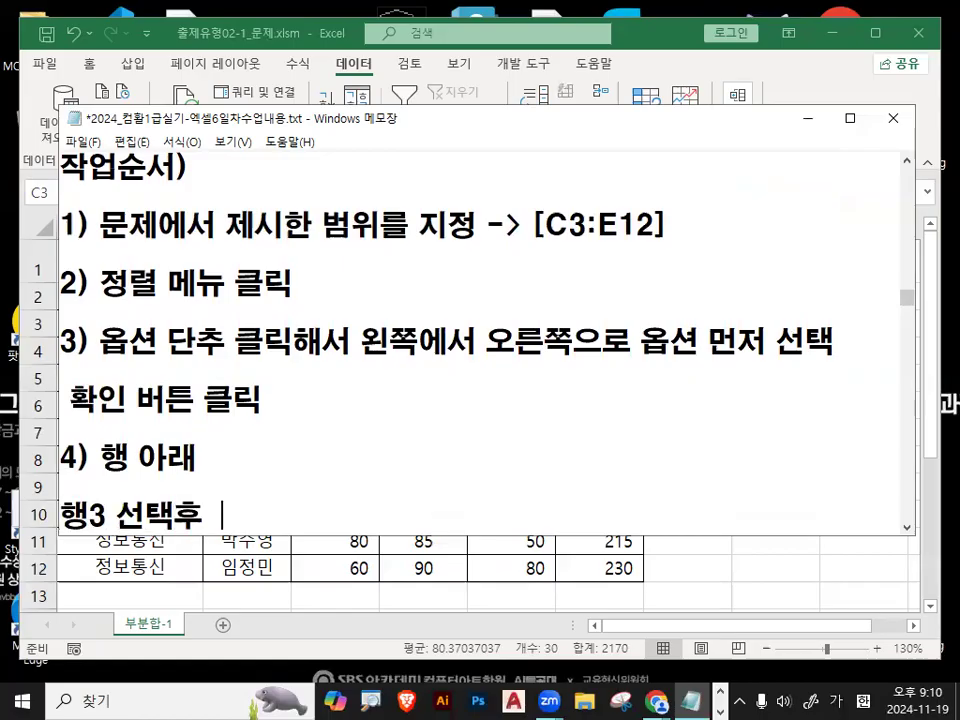
pyautogui.write('정렬기')
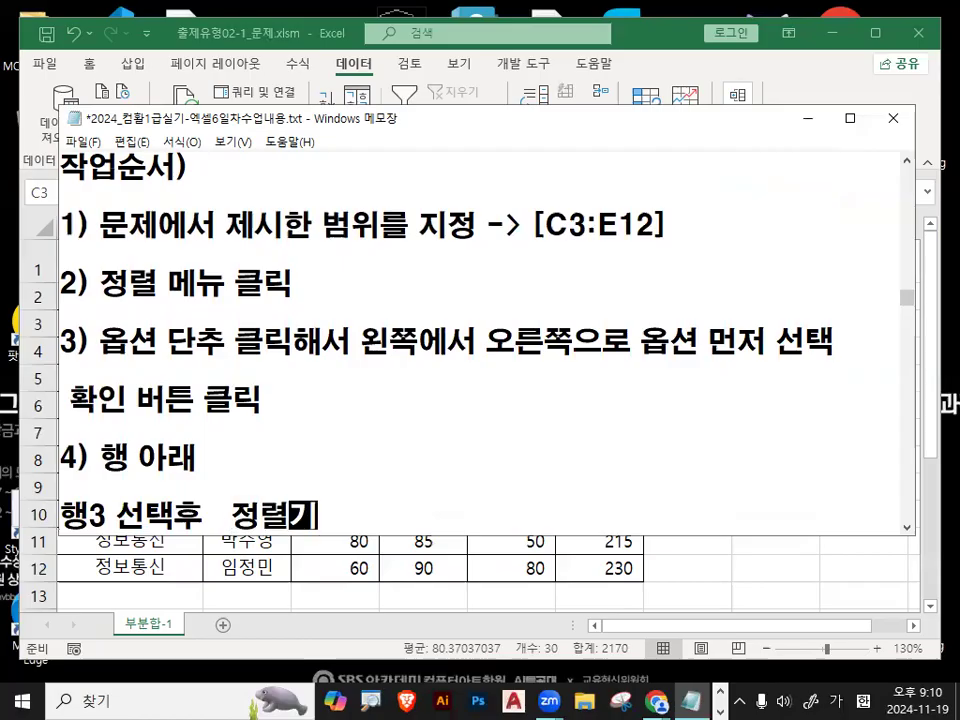
pyautogui.write('준(셀값')
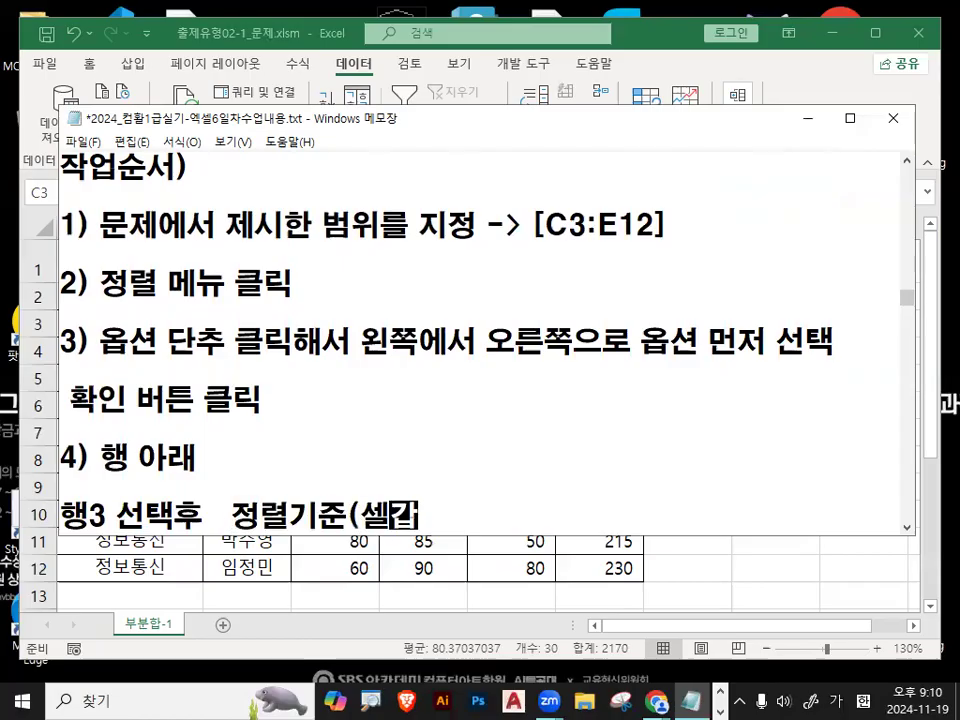
pyautogui.write(')  정')
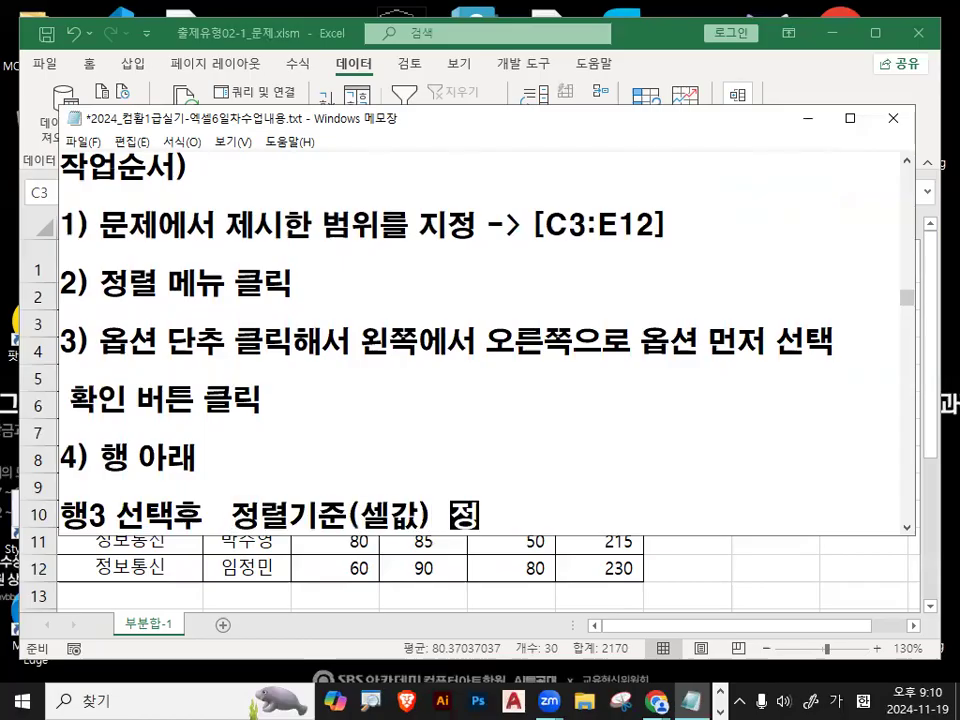
pyautogui.write('렬: 오르름차순 선택')
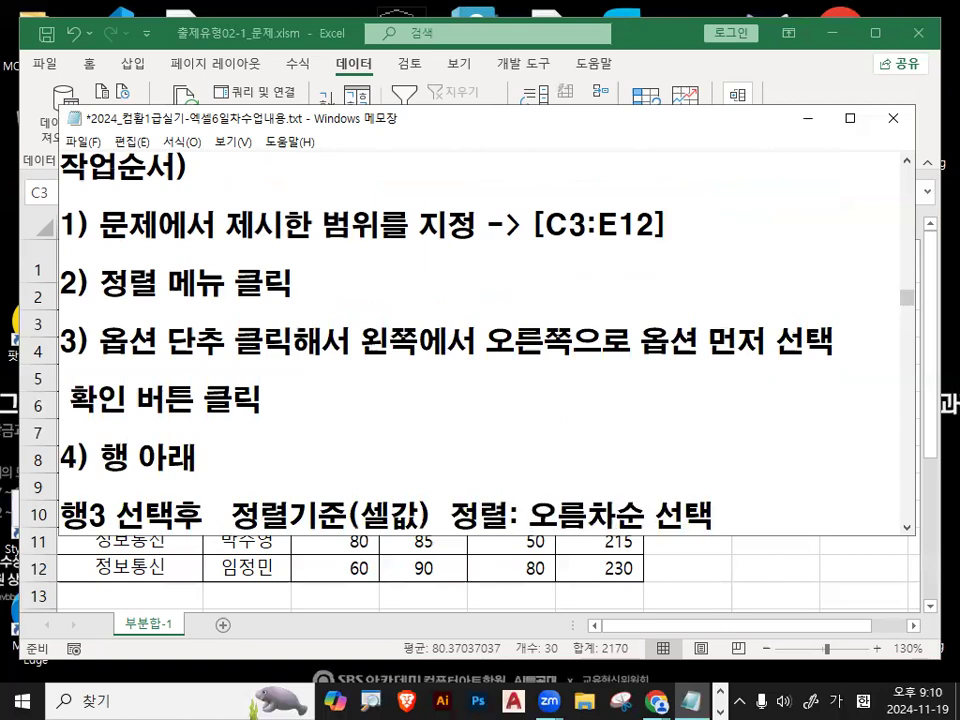
# Add the closing note line "5) 확인" to the work sequence
pyautogui.press('Return')
pyautogui.write('5) 확ㄷ0')
pyautogui.press('BackSpace')
pyautogui.press('BackSpace')
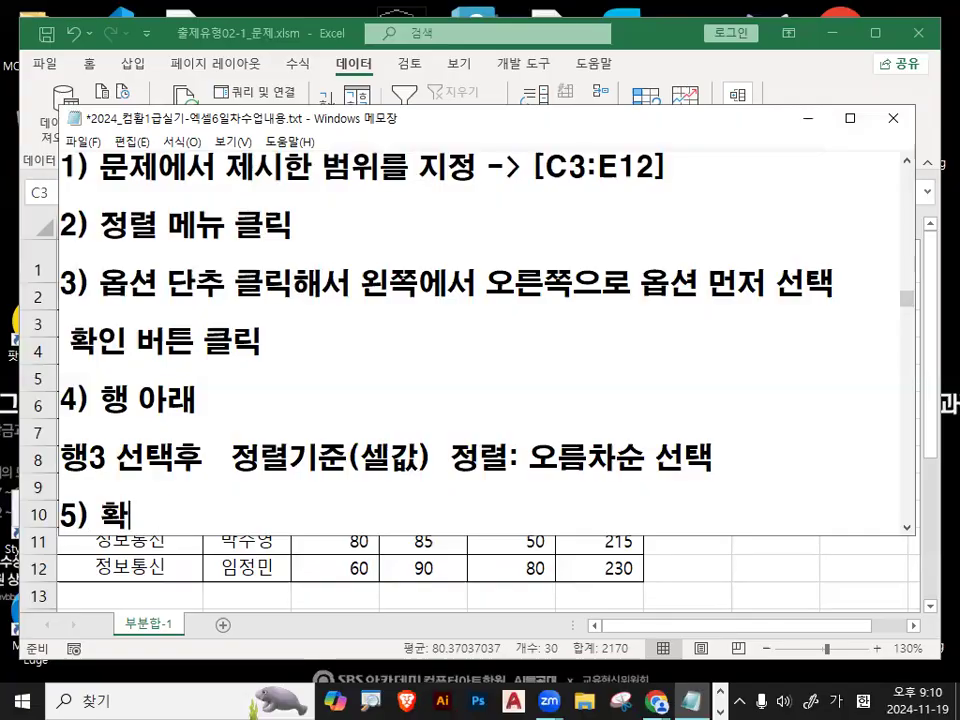
pyautogui.write('인')
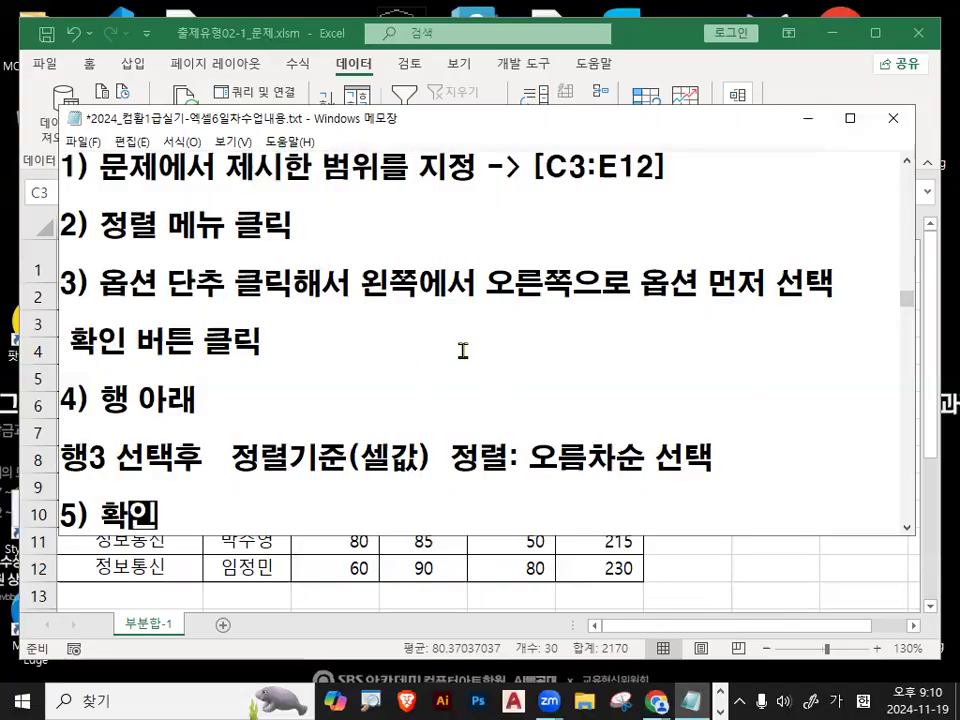
# Annotate sort notes 1) to 3) in red, underlining the range and 정렬 메뉴 클릭 and marking the 옵션, 클릭 and 왼쪽에서 오른쪽 wording
pyautogui.hotkey('ctrl', '2')
pyautogui.moveTo(325, 187); pyautogui.dragTo(632, 188)
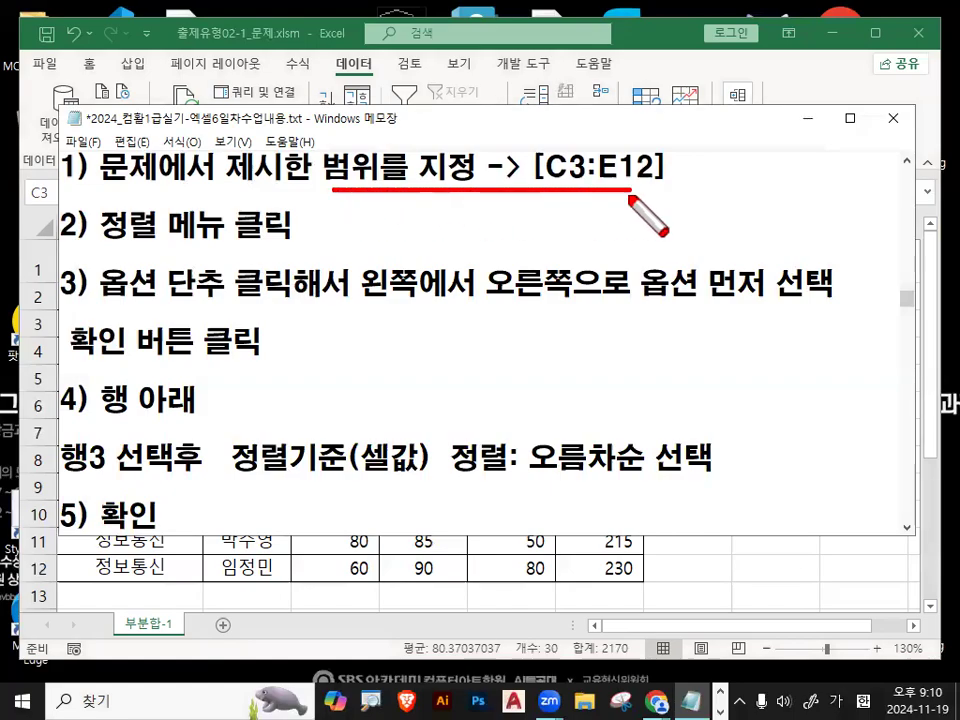
pyautogui.moveTo(99, 241); pyautogui.dragTo(298, 240)
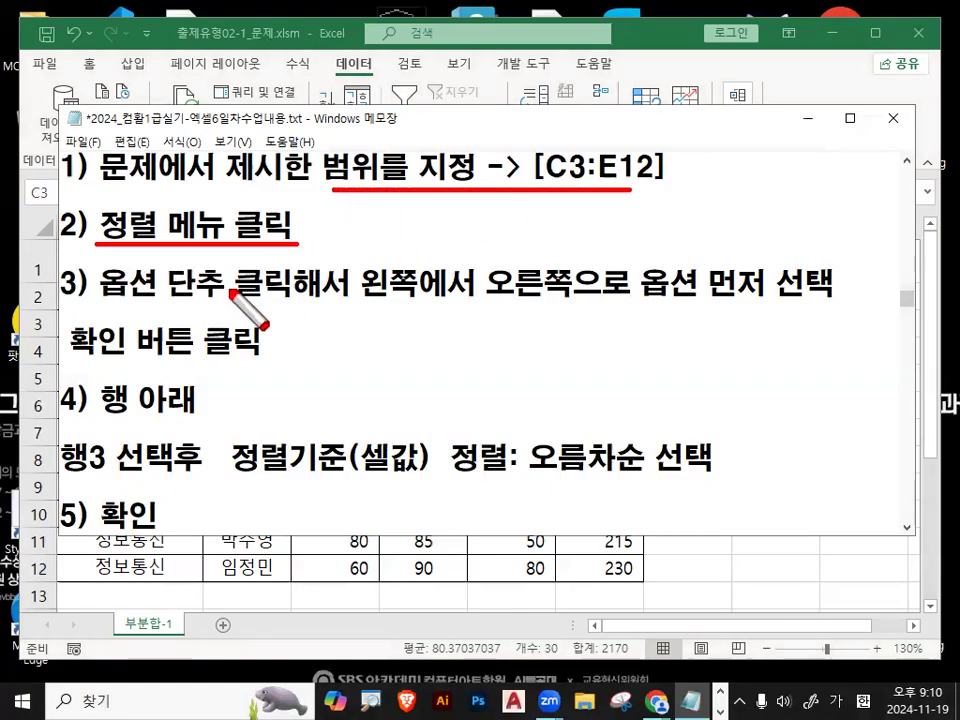
pyautogui.moveTo(150, 287)
pyautogui.mouseDown()
pyautogui.moveTo(137, 300)
pyautogui.moveTo(121, 268)
pyautogui.moveTo(102, 294)
pyautogui.moveTo(122, 272)
pyautogui.mouseUp()
pyautogui.moveTo(281, 290)
pyautogui.mouseDown()
pyautogui.moveTo(240, 265)
pyautogui.moveTo(262, 263)
pyautogui.mouseUp()
pyautogui.moveTo(368, 300); pyautogui.dragTo(836, 293)
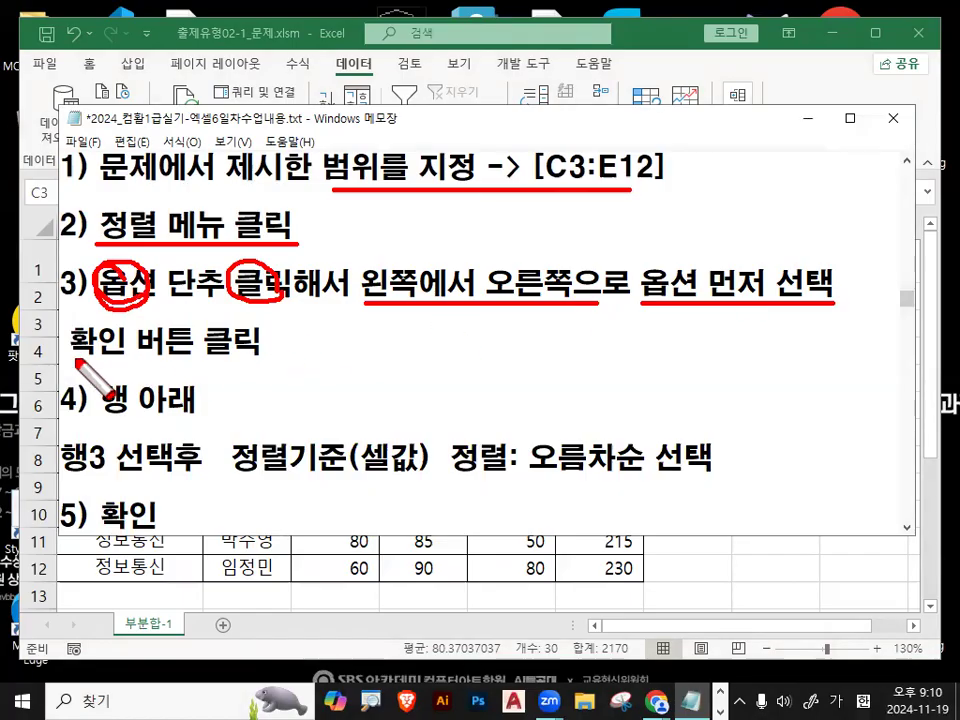
# Mark 확인 버튼, 행 아래, 행3 선택, 정렬기준(셀값) and 오름차순 in red, add a downward arrow, and clear all annotations
pyautogui.moveTo(57, 357); pyautogui.dragTo(207, 350)
pyautogui.moveTo(100, 414); pyautogui.dragTo(160, 413)
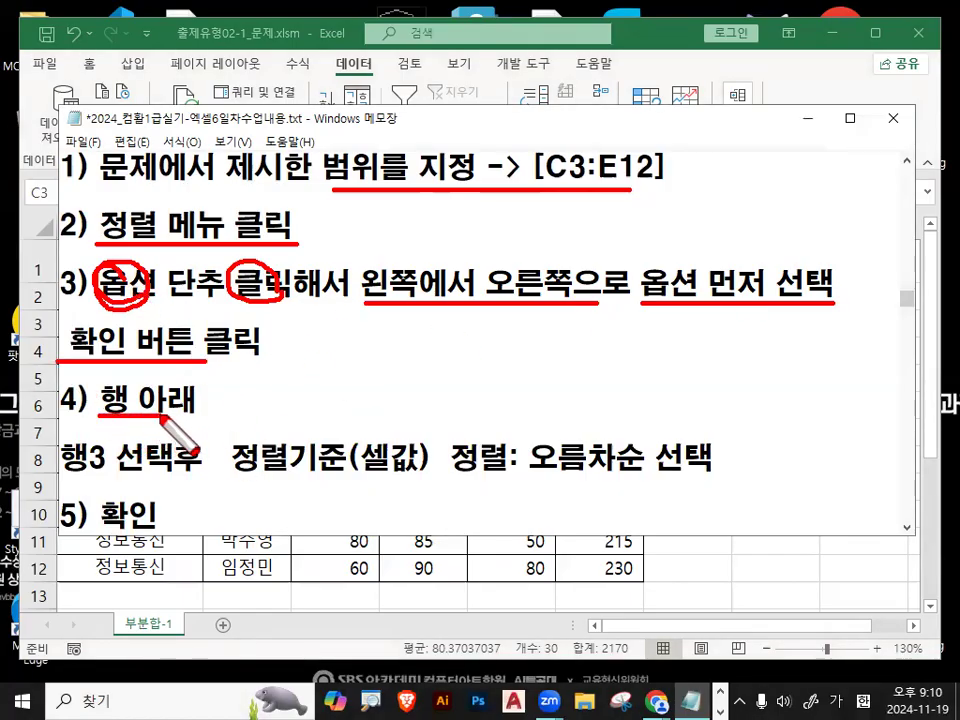
pyautogui.moveTo(62, 468); pyautogui.dragTo(333, 476)
pyautogui.moveTo(396, 478)
pyautogui.mouseDown()
pyautogui.moveTo(374, 436)
pyautogui.moveTo(420, 468)
pyautogui.mouseUp()
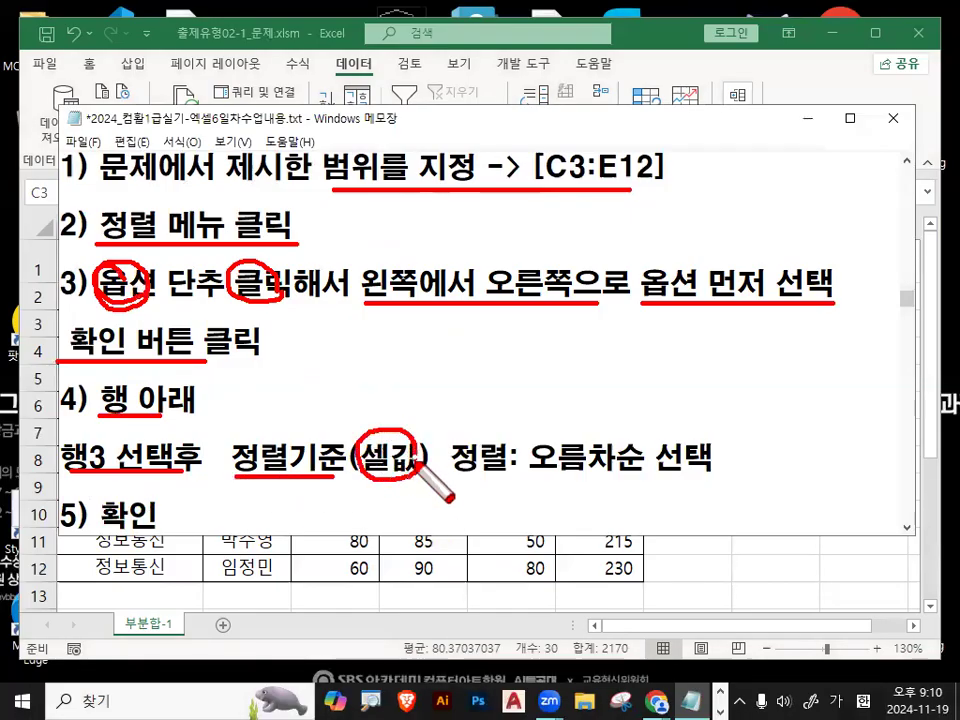
pyautogui.moveTo(598, 484)
pyautogui.mouseDown()
pyautogui.moveTo(552, 490)
pyautogui.moveTo(591, 448)
pyautogui.moveTo(597, 466)
pyautogui.mouseUp()
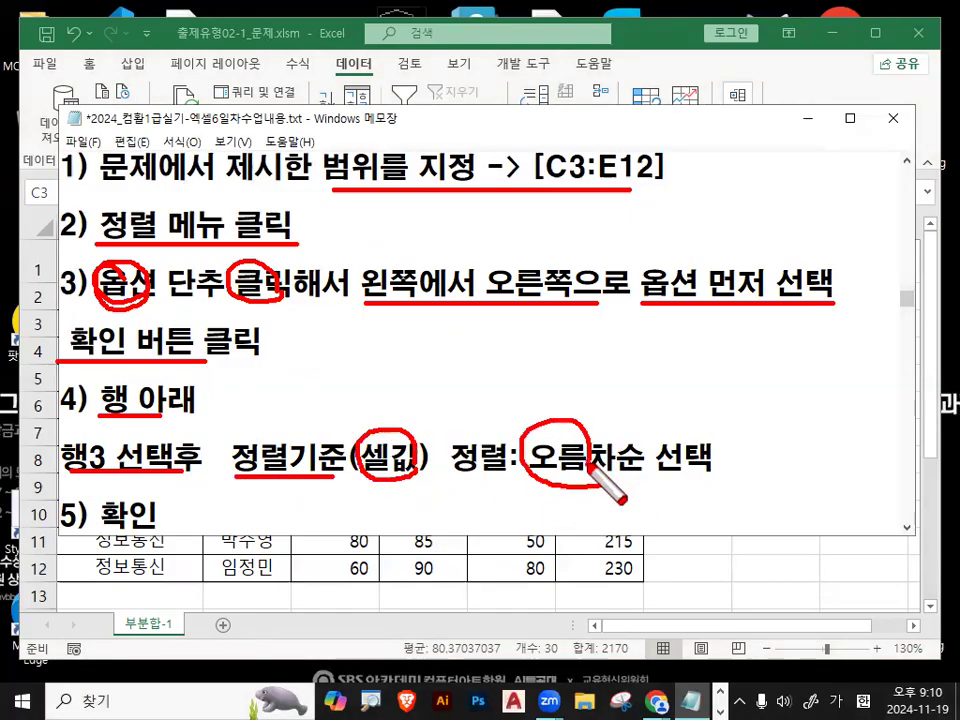
pyautogui.moveTo(816, 165)
pyautogui.mouseDown()
pyautogui.moveTo(814, 405)
pyautogui.moveTo(838, 368)
pyautogui.mouseUp()
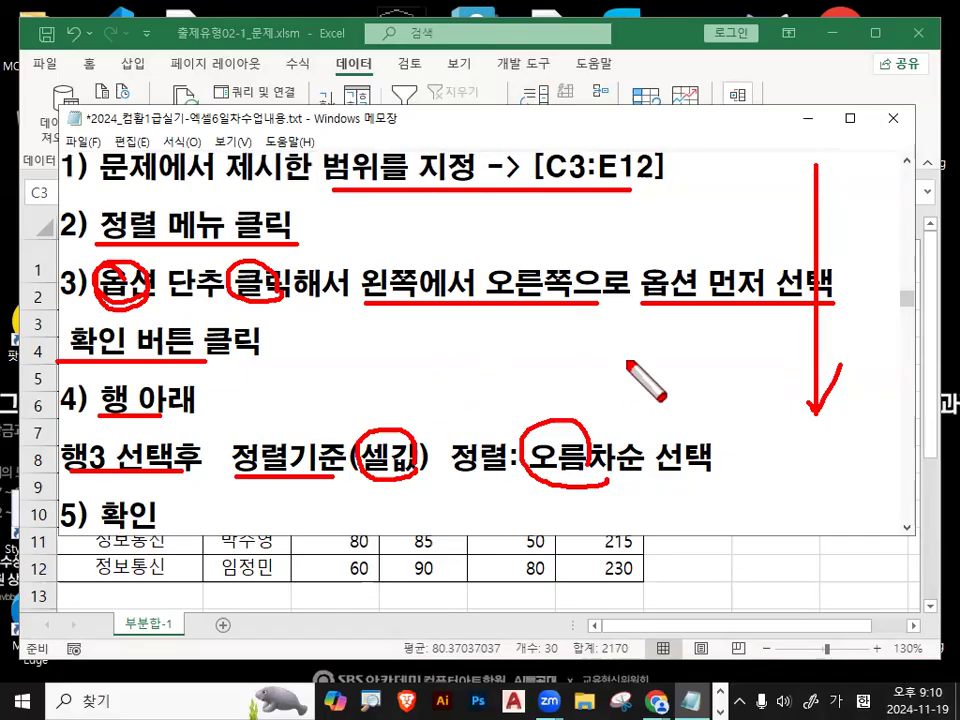
pyautogui.moveTo(630, 405)
pyautogui.mouseDown()
pyautogui.moveTo(611, 450)
pyautogui.moveTo(597, 440)
pyautogui.mouseUp()
pyautogui.press('Escape')
# Minimize the class notes and close the 출제유형02-1_문제.xlsm workbook
pyautogui.click(808, 119)
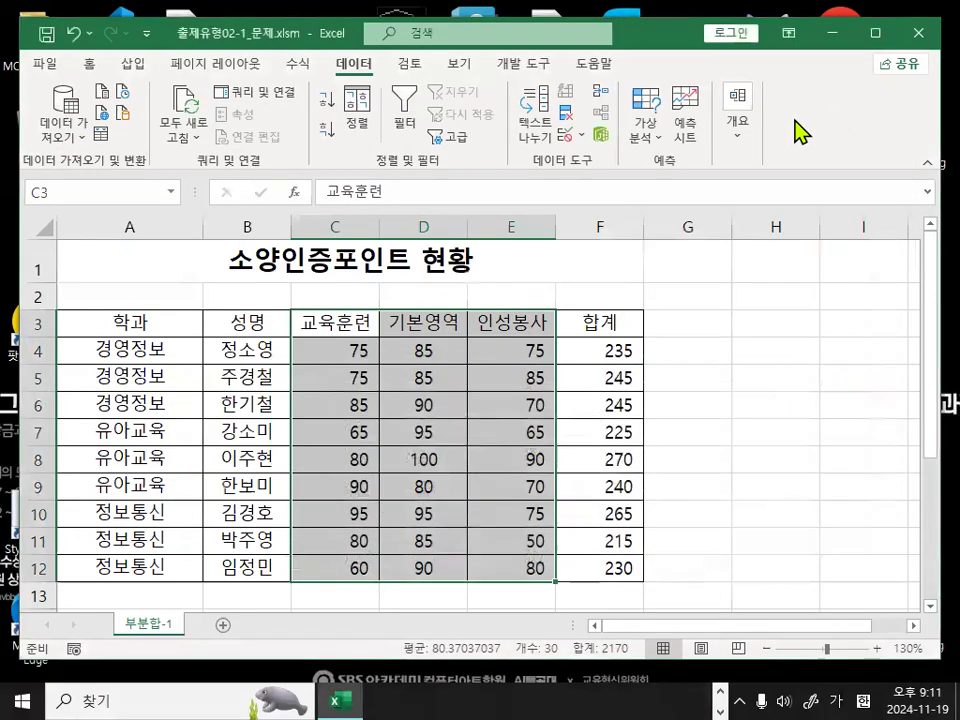
pyautogui.click(321, 399)
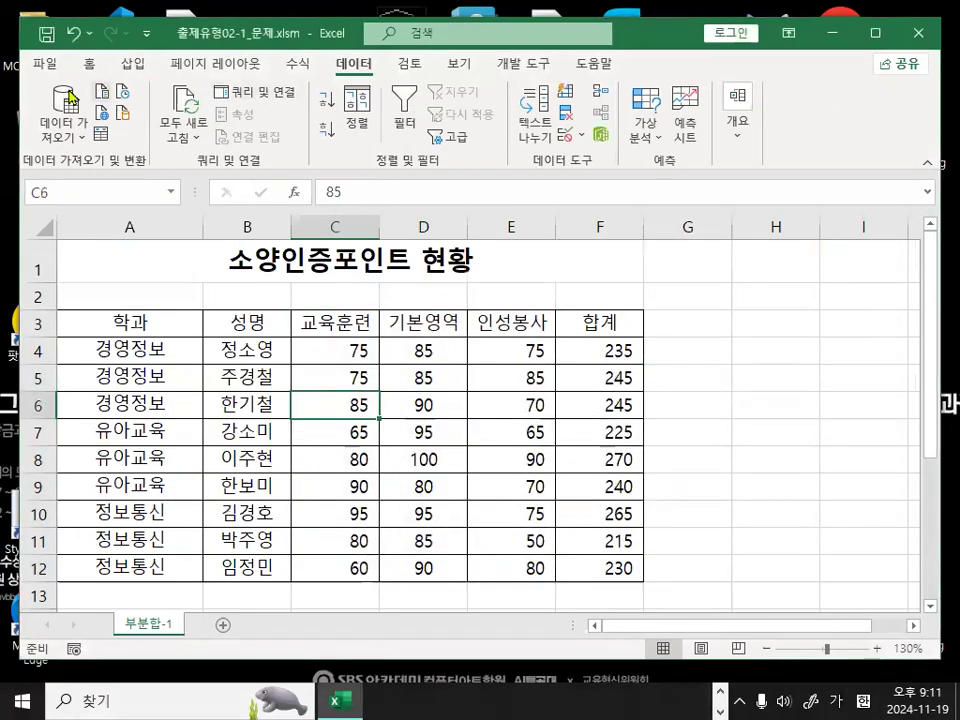
pyautogui.click(30, 68)
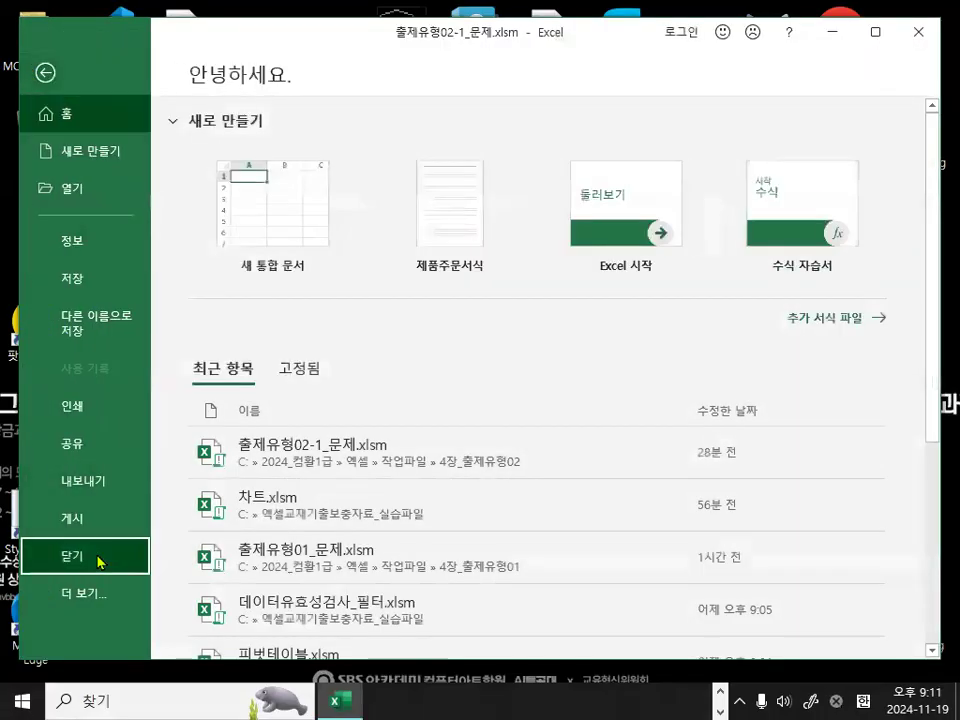
pyautogui.click(98, 556)
pyautogui.click(494, 394)
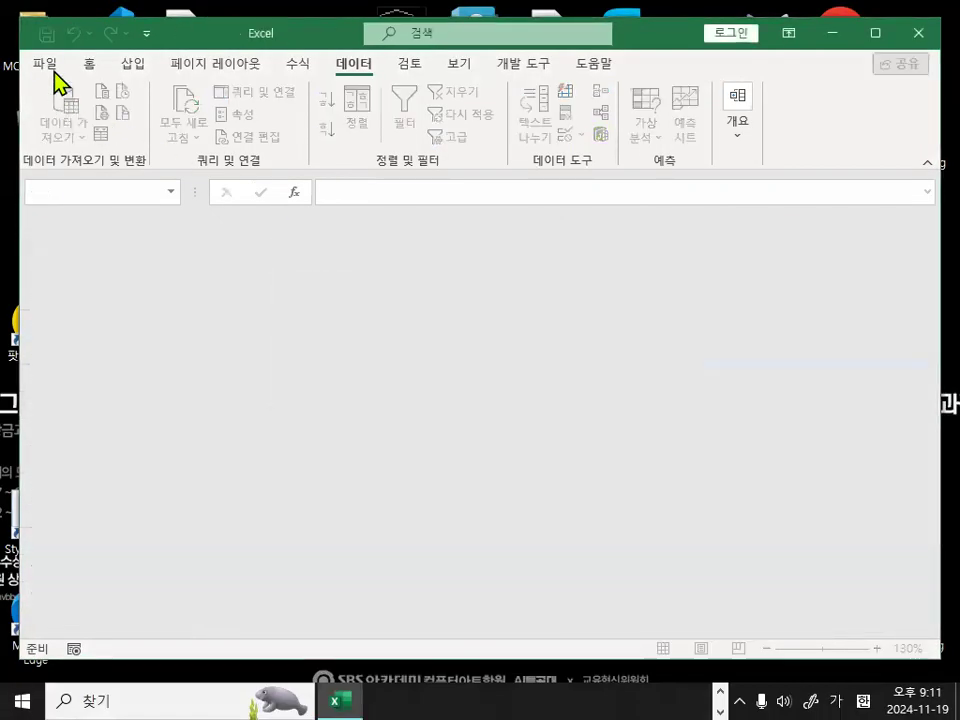
# Open 출제유형02-2_문제.xlsm from the 4장_출제유형02 folder and enlarge the worksheet to 130%
pyautogui.click(54, 70)
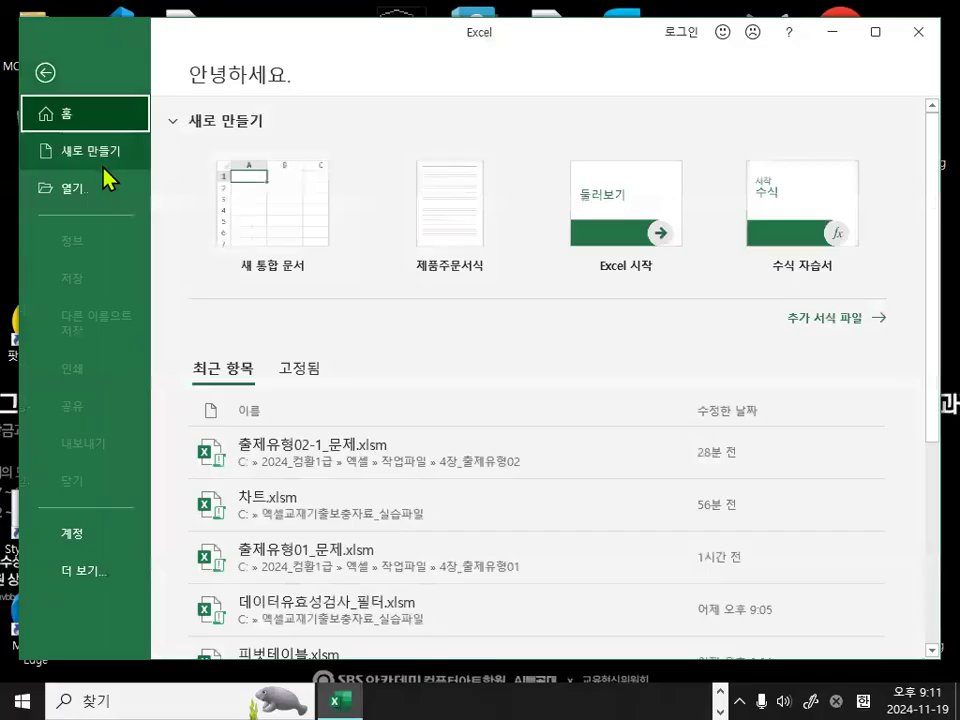
pyautogui.click(67, 195)
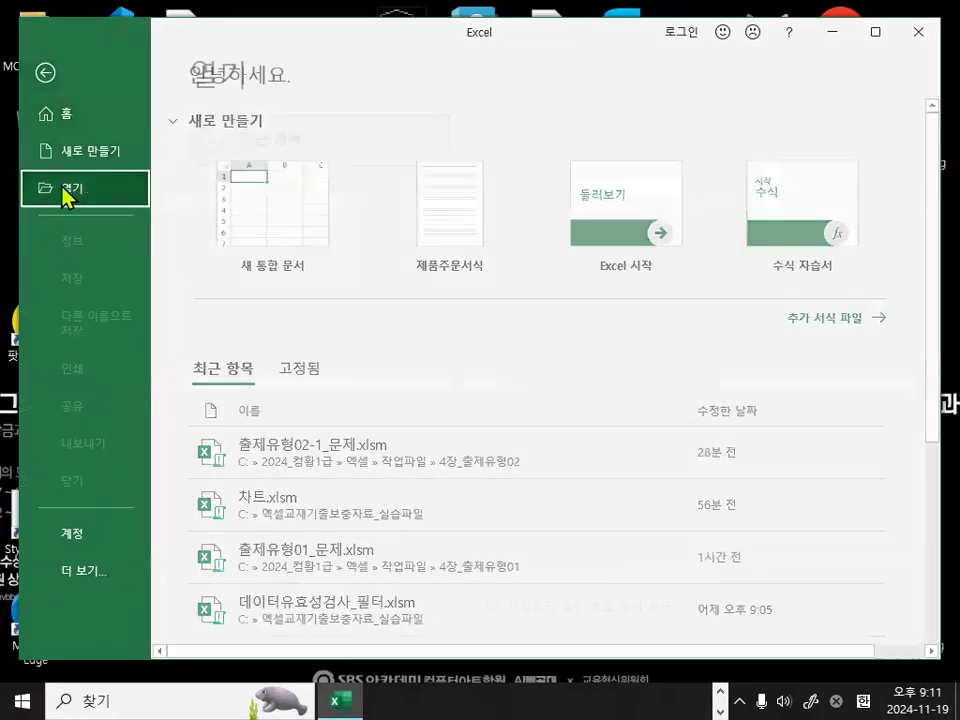
pyautogui.click(272, 339)
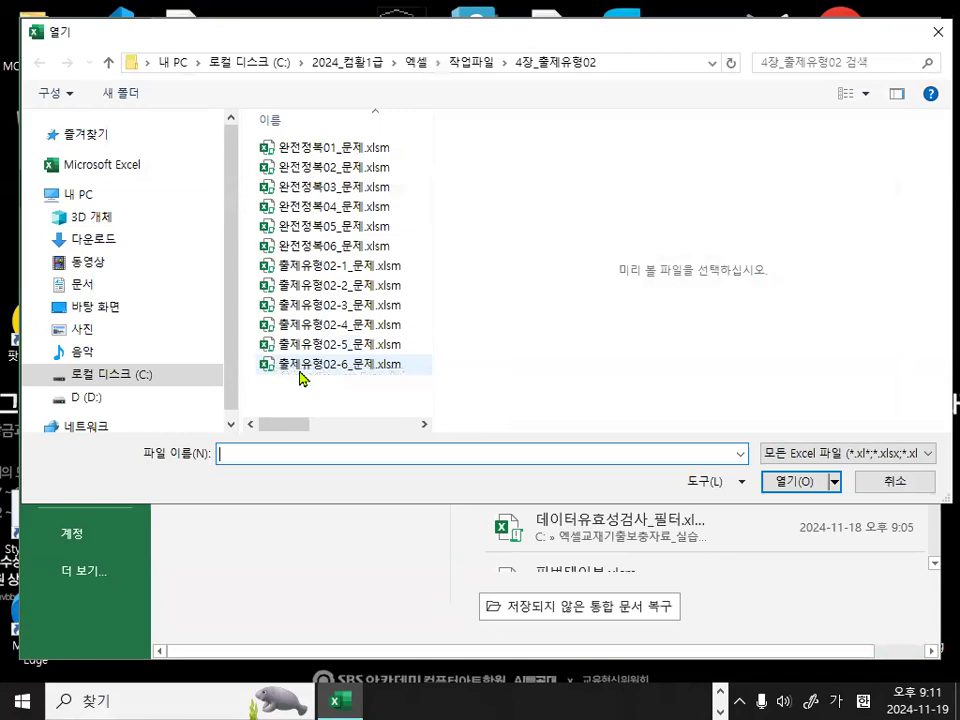
pyautogui.click(352, 292)
pyautogui.doubleClick(352, 292)
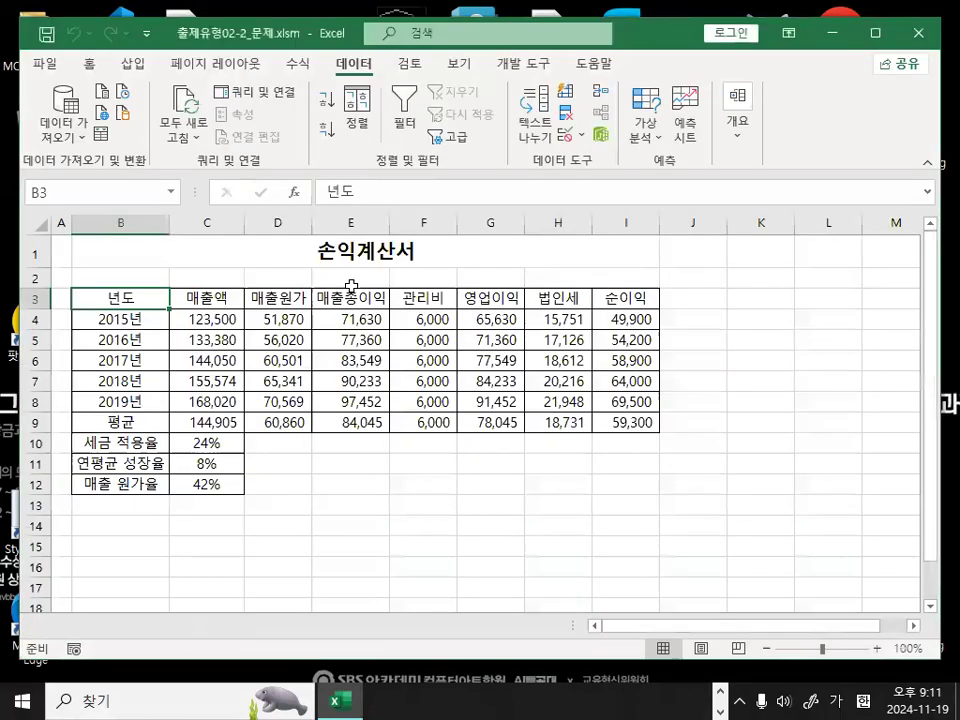
pyautogui.click(349, 503)
pyautogui.scroll(2, 346, 530)
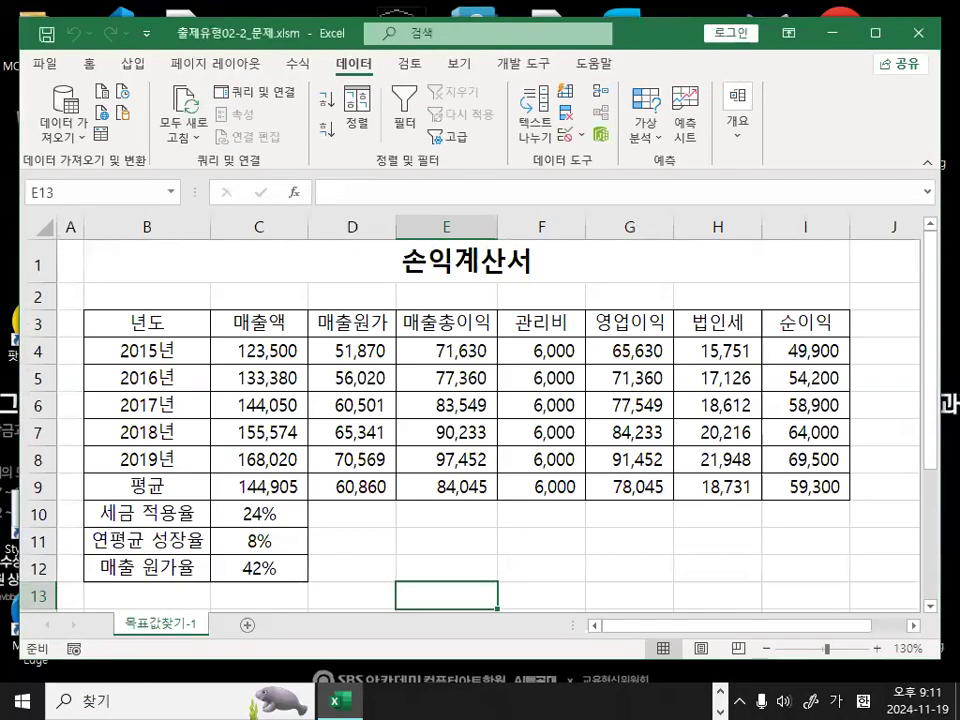
# Switch to the Notepad class notes and add a dashed separator line beneath "5) 확인"
pyautogui.hotkey('alt', 'Tab')
pyautogui.scroll(-1, 320, 476)
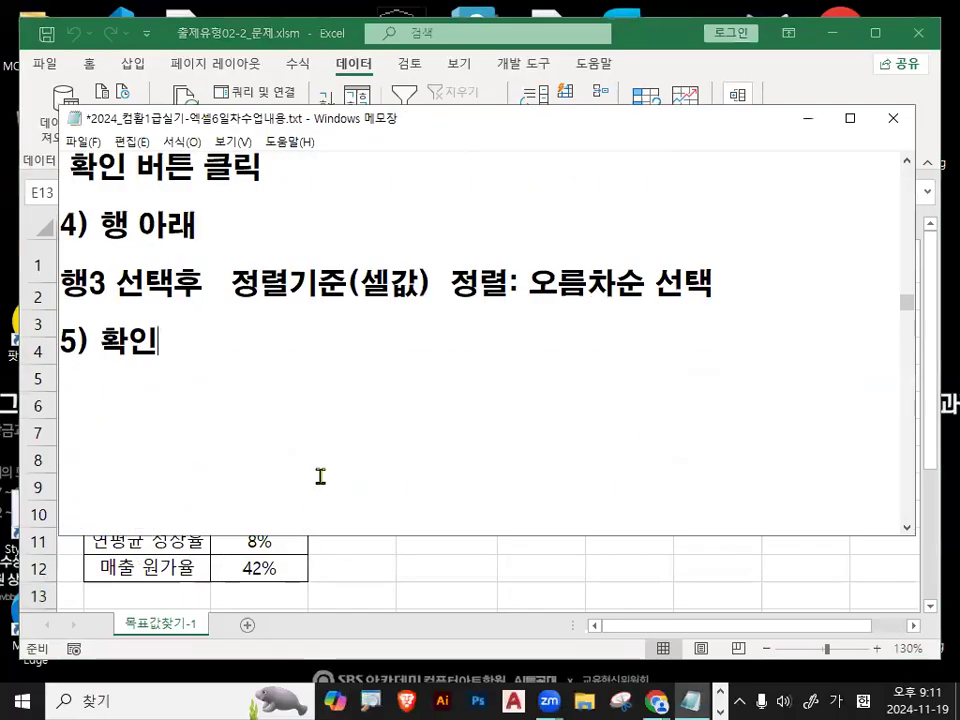
pyautogui.write('----------------------------------')
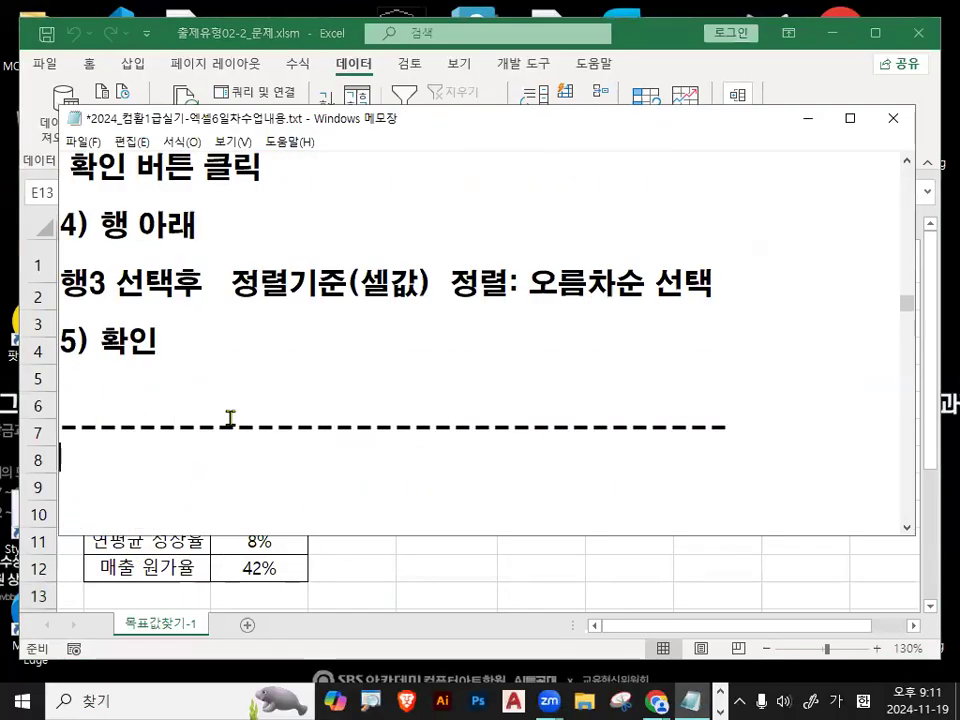
# Delete the extra blank lines and old dashed line above the <목표값찾기> heading, and move the notes window higher
pyautogui.press('Delete')
pyautogui.press('Delete')
pyautogui.press('Delete')
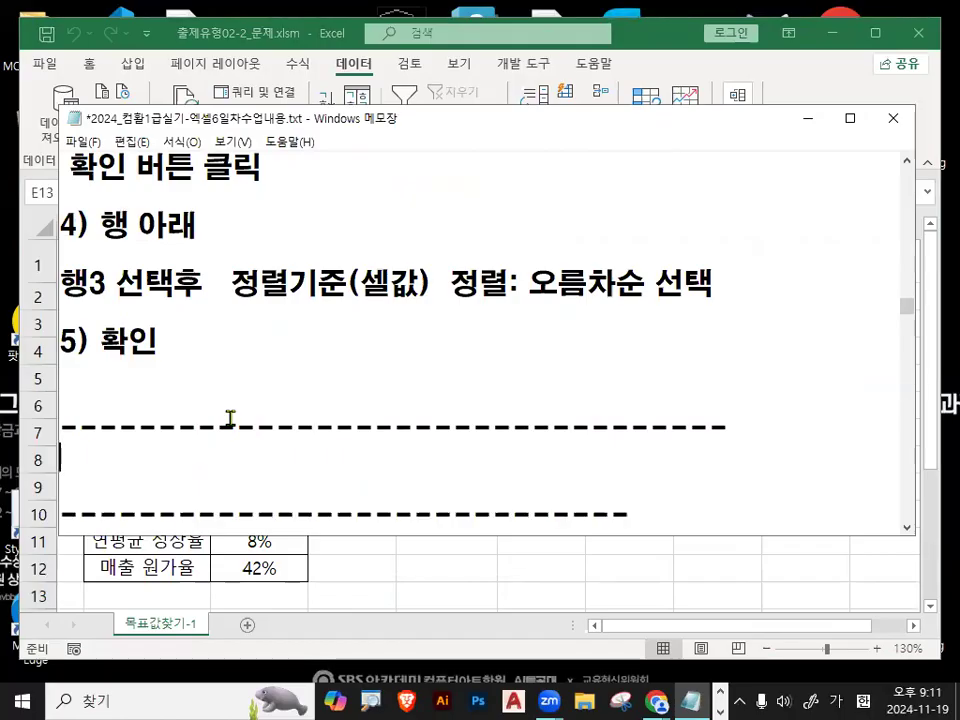
pyautogui.hotkey('shift', 'Down')
pyautogui.press('Delete')
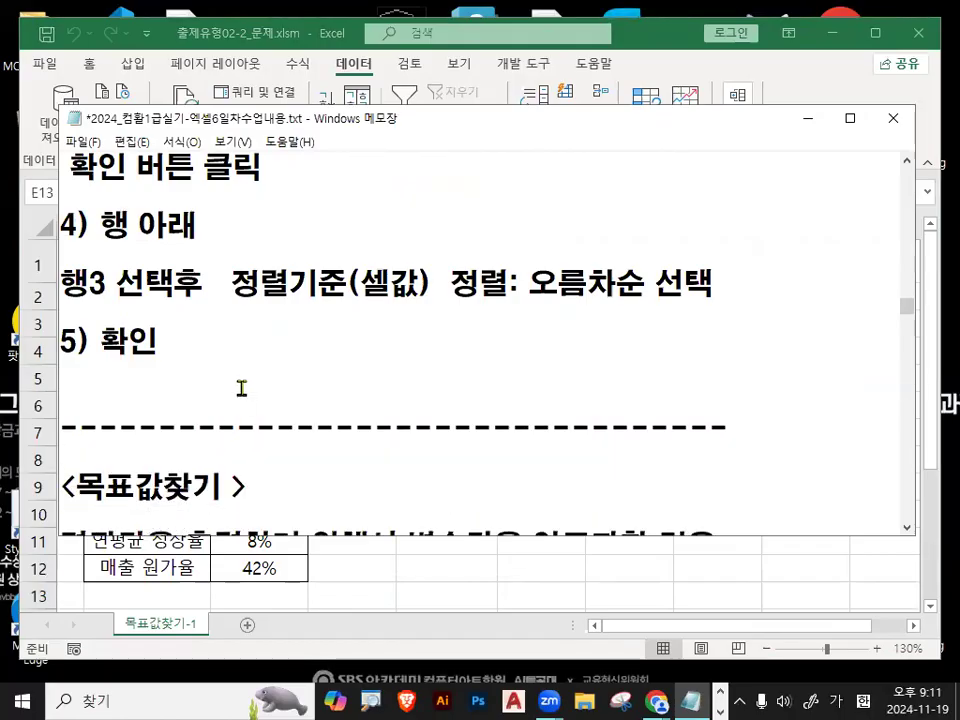
pyautogui.scroll(-1, 241, 388)
pyautogui.moveTo(352, 120); pyautogui.dragTo(355, 54)
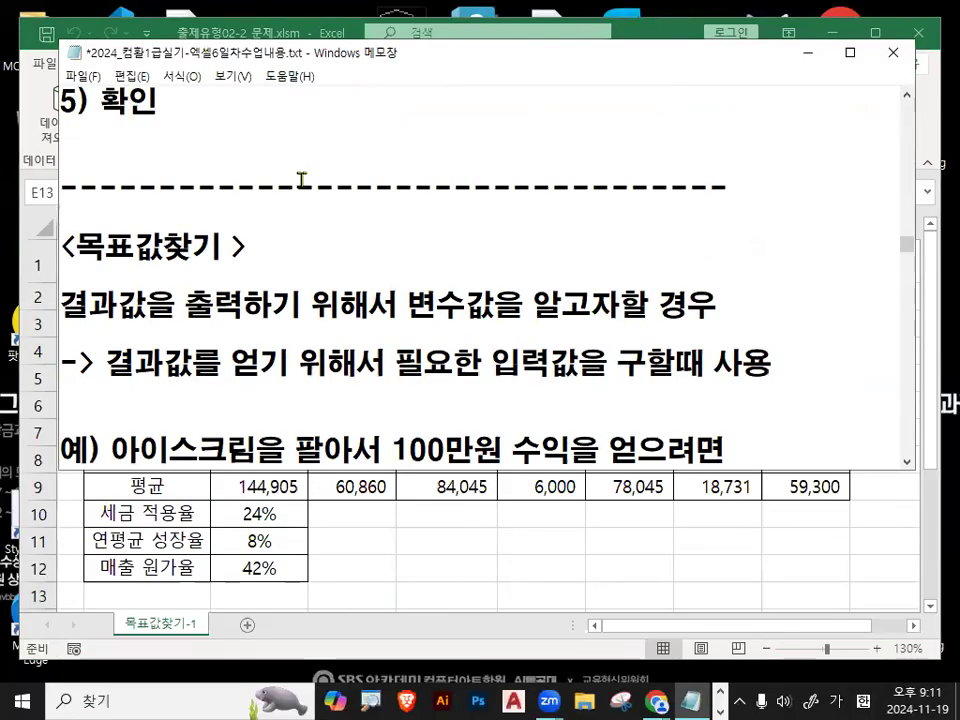
# Underline and circle the key words of the 목표값찾기 heading and its two definition lines in red, and clear the annotations
pyautogui.moveTo(78, 266); pyautogui.dragTo(218, 267)
pyautogui.moveTo(62, 322); pyautogui.dragTo(240, 323)
pyautogui.moveTo(417, 323); pyautogui.dragTo(716, 322)
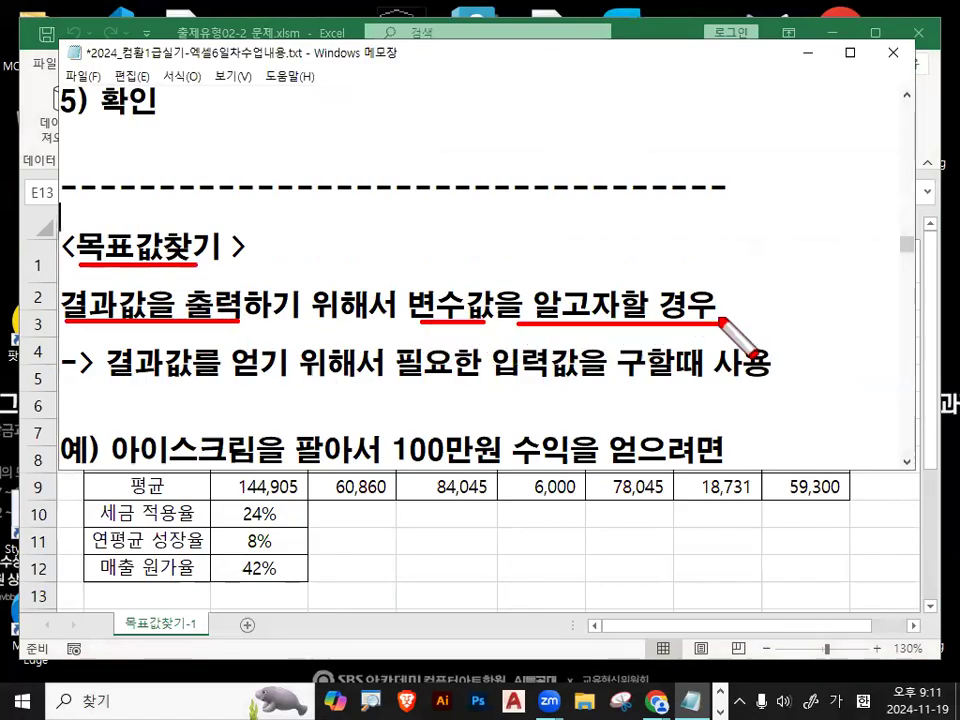
pyautogui.moveTo(105, 372); pyautogui.dragTo(471, 382)
pyautogui.moveTo(560, 345)
pyautogui.mouseDown()
pyautogui.moveTo(520, 392)
pyautogui.moveTo(578, 381)
pyautogui.mouseUp()
pyautogui.moveTo(672, 338)
pyautogui.mouseDown()
pyautogui.moveTo(630, 366)
pyautogui.moveTo(676, 345)
pyautogui.mouseUp()
pyautogui.moveTo(780, 376)
pyautogui.mouseDown()
pyautogui.moveTo(716, 363)
pyautogui.moveTo(752, 385)
pyautogui.mouseUp()
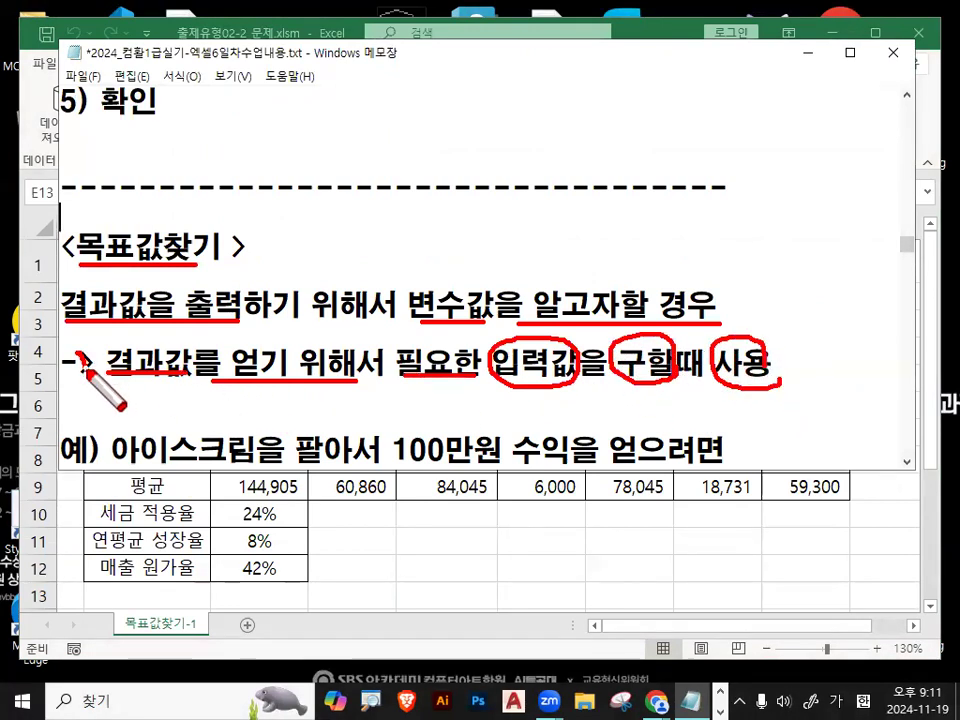
pyautogui.moveTo(76, 355); pyautogui.dragTo(110, 336)
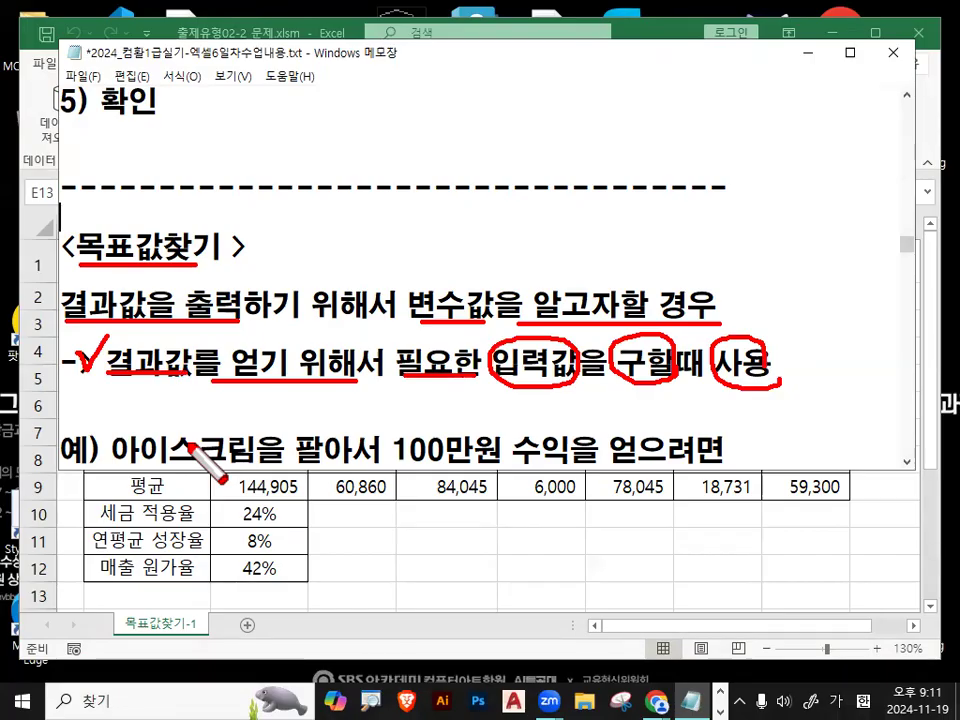
pyautogui.press('Escape')
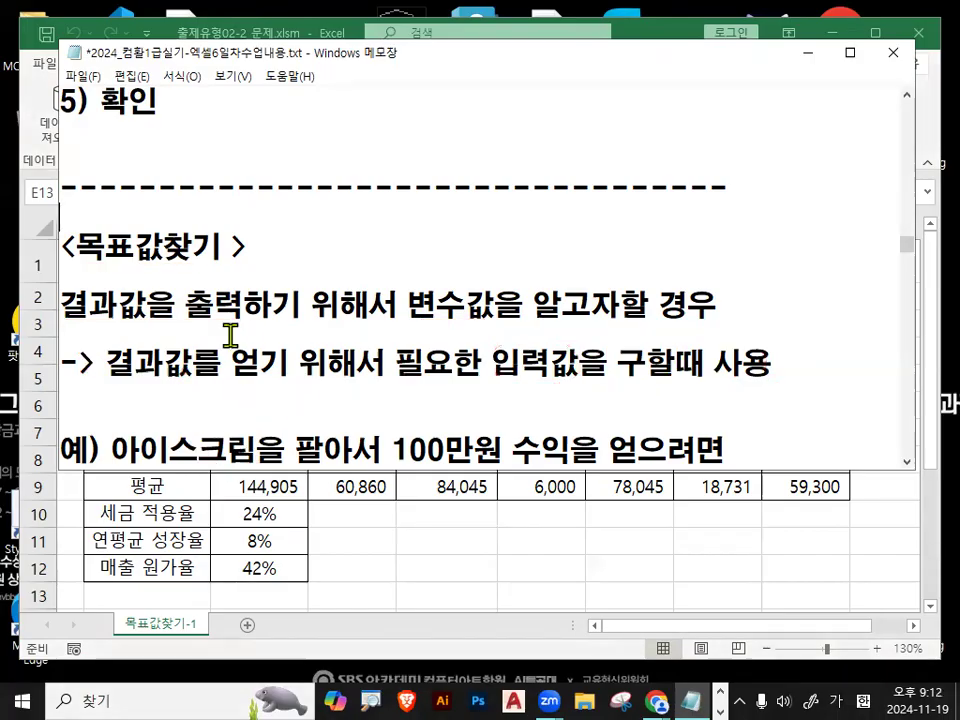
# Replace the product name in the first line of the 목표값찾기 example with 호빵
pyautogui.scroll(-1, 231, 335)
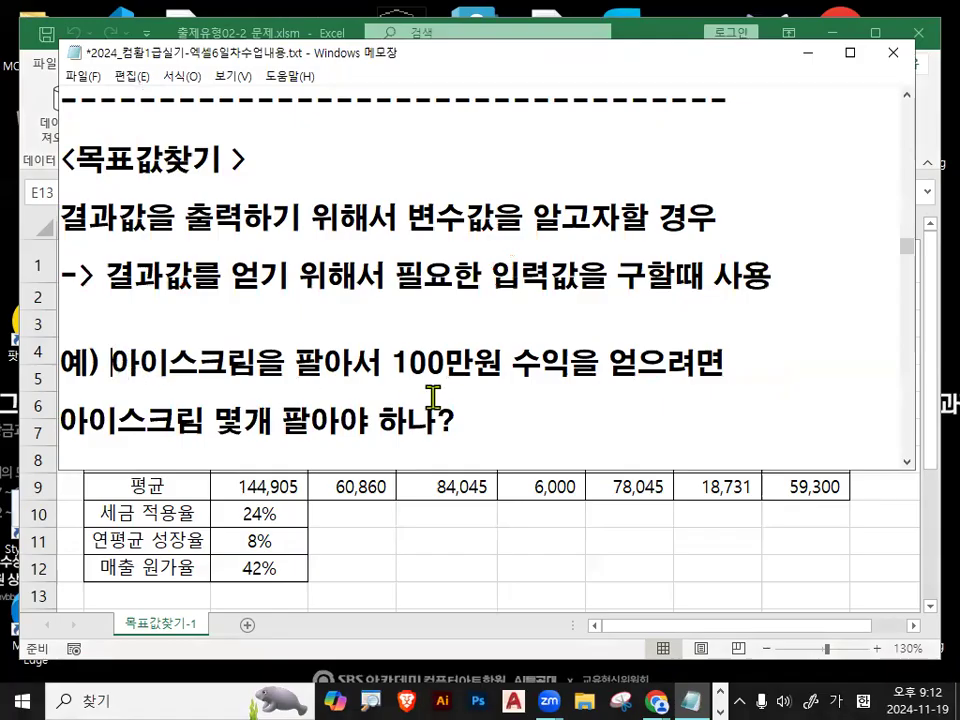
pyautogui.press('Delete')
pyautogui.press('Delete')
pyautogui.press('Delete')
pyautogui.press('Delete')
pyautogui.press('Delete')
pyautogui.write('호빠')
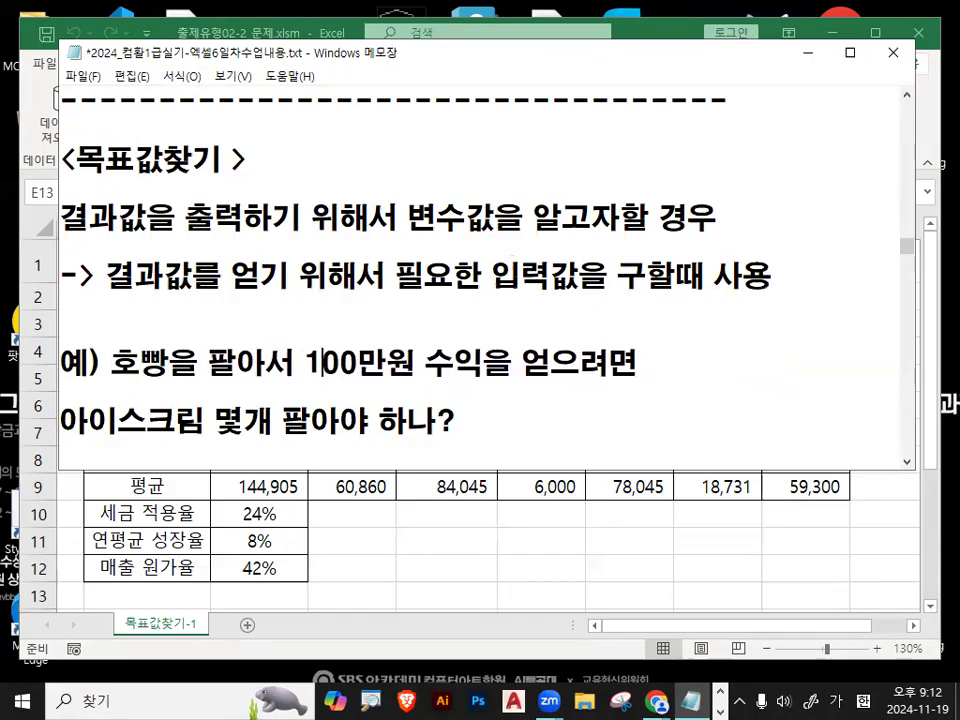
# Replace the product name in the example's question line with 호빵 so it reads "호빵 몇개 팔아야 하나?"
pyautogui.press('Delete')
pyautogui.press('Delete')
pyautogui.press('Delete')
pyautogui.press('Delete')
pyautogui.press('Delete')
pyautogui.write('호빠')
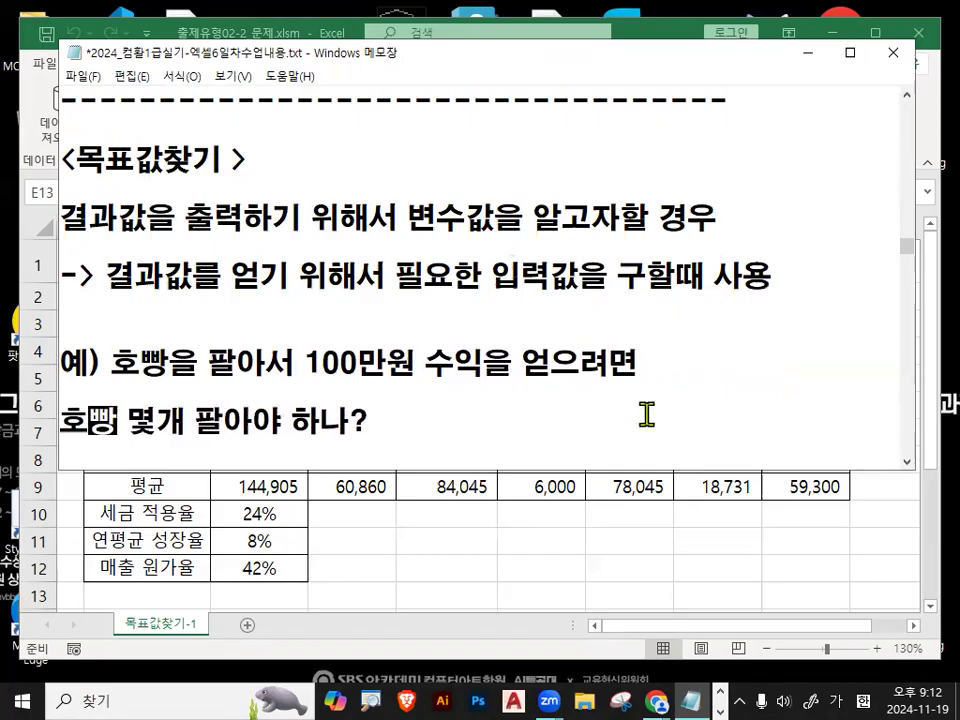
# Circle 100만원 and 변수 in red, underline and tick 호빵 몇개, and clear the annotations
pyautogui.moveTo(386, 380)
pyautogui.mouseDown()
pyautogui.moveTo(315, 365)
pyautogui.moveTo(364, 340)
pyautogui.moveTo(395, 370)
pyautogui.moveTo(408, 368)
pyautogui.mouseUp()
pyautogui.moveTo(63, 438); pyautogui.dragTo(177, 437)
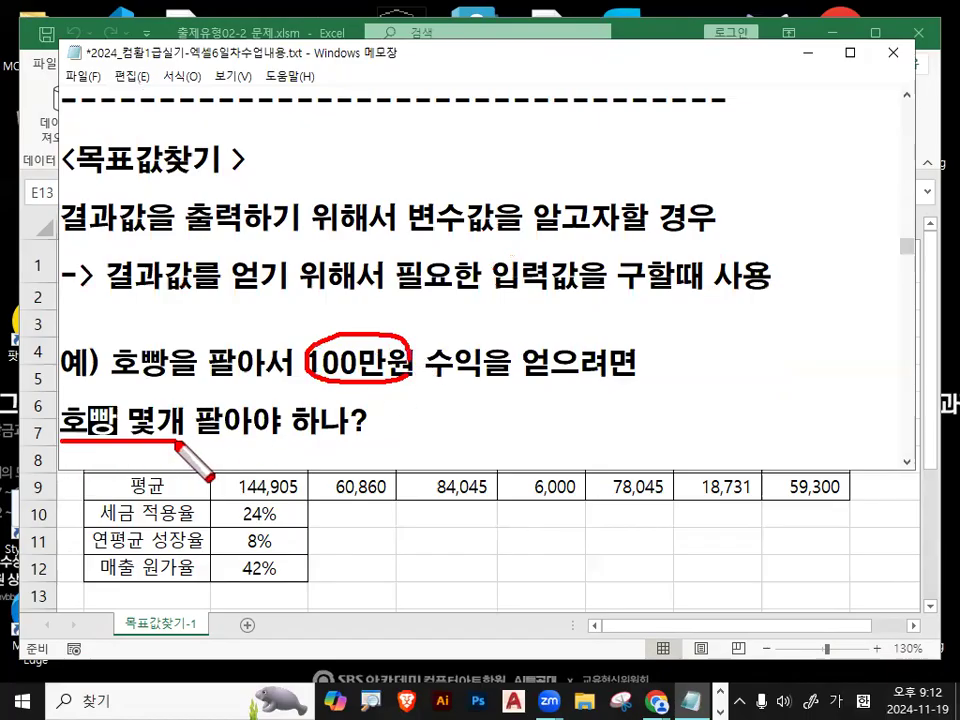
pyautogui.moveTo(478, 238)
pyautogui.mouseDown()
pyautogui.moveTo(428, 237)
pyautogui.moveTo(476, 220)
pyautogui.moveTo(468, 232)
pyautogui.mouseUp()
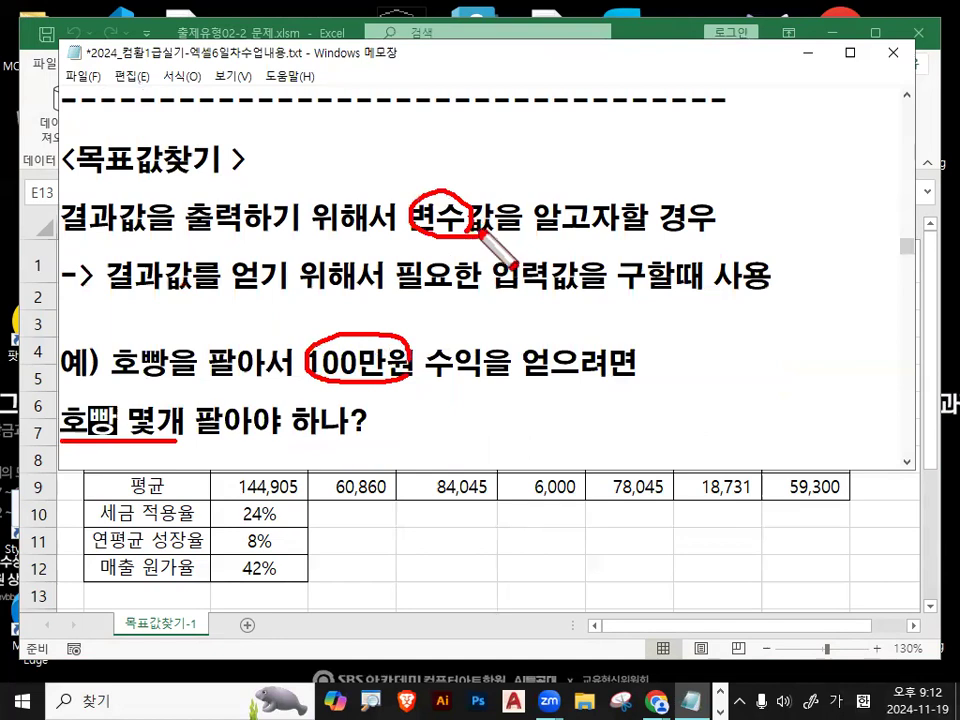
pyautogui.moveTo(80, 398)
pyautogui.mouseDown()
pyautogui.moveTo(88, 431)
pyautogui.moveTo(128, 385)
pyautogui.mouseUp()
pyautogui.moveTo(404, 377)
pyautogui.mouseDown()
pyautogui.moveTo(287, 338)
pyautogui.moveTo(394, 367)
pyautogui.mouseUp()
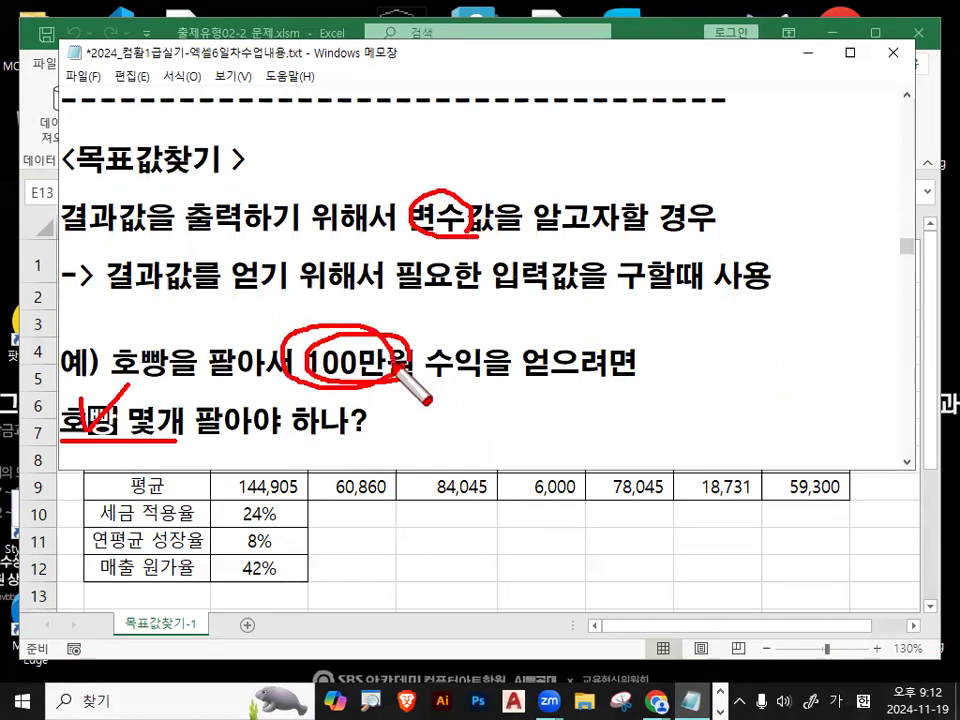
pyautogui.press('Escape')
pyautogui.scroll(-1, 180, 413)
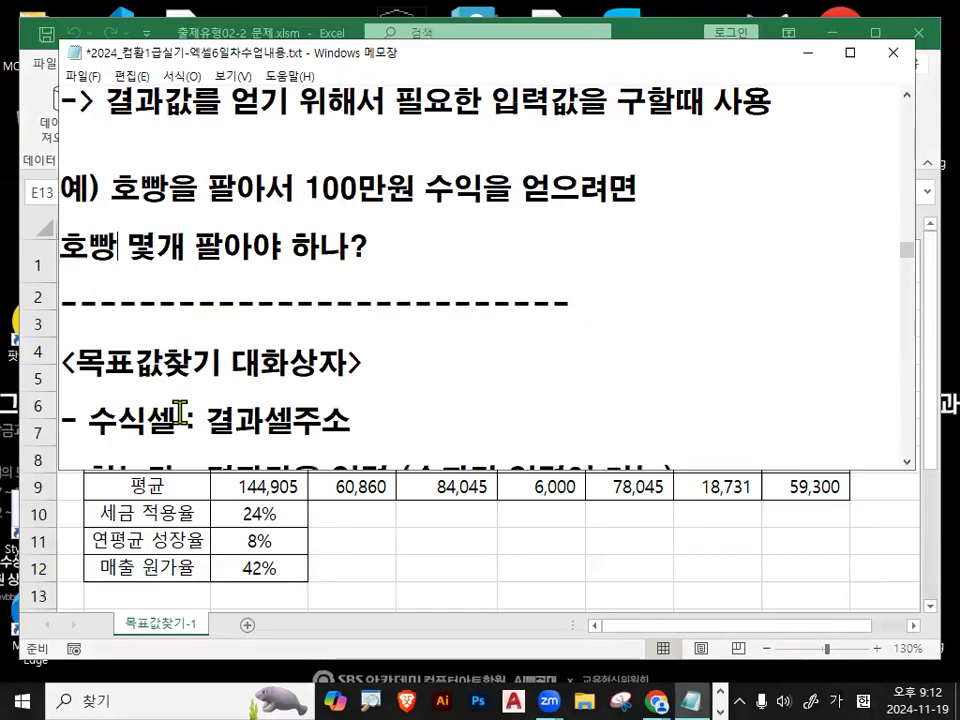
pyautogui.press('Return')
pyautogui.press('Return')
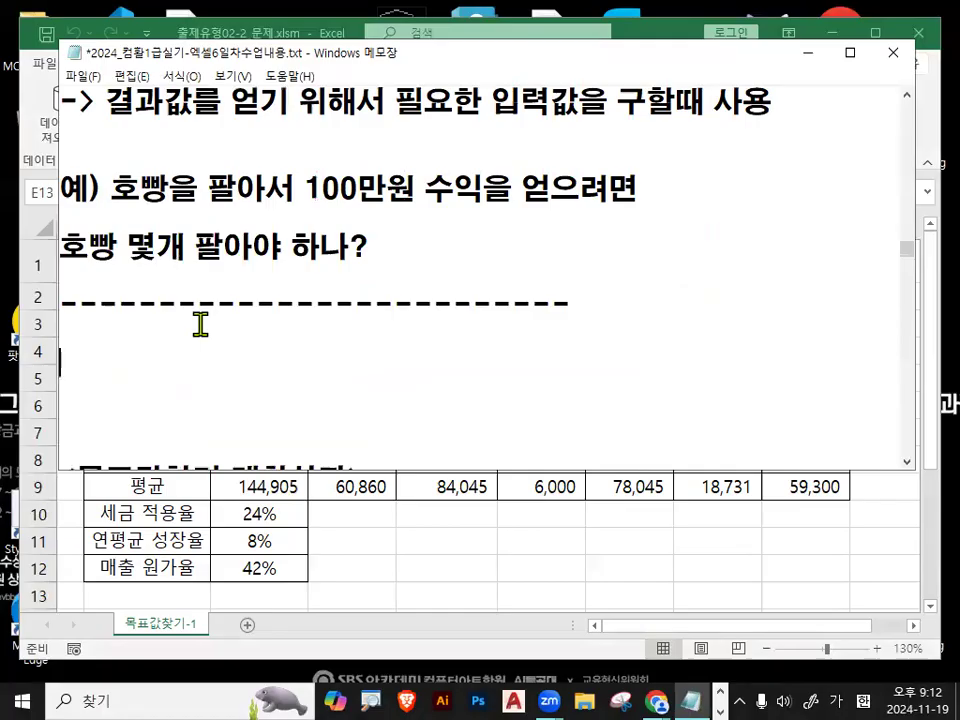
pyautogui.press('Delete')
pyautogui.press('Delete')
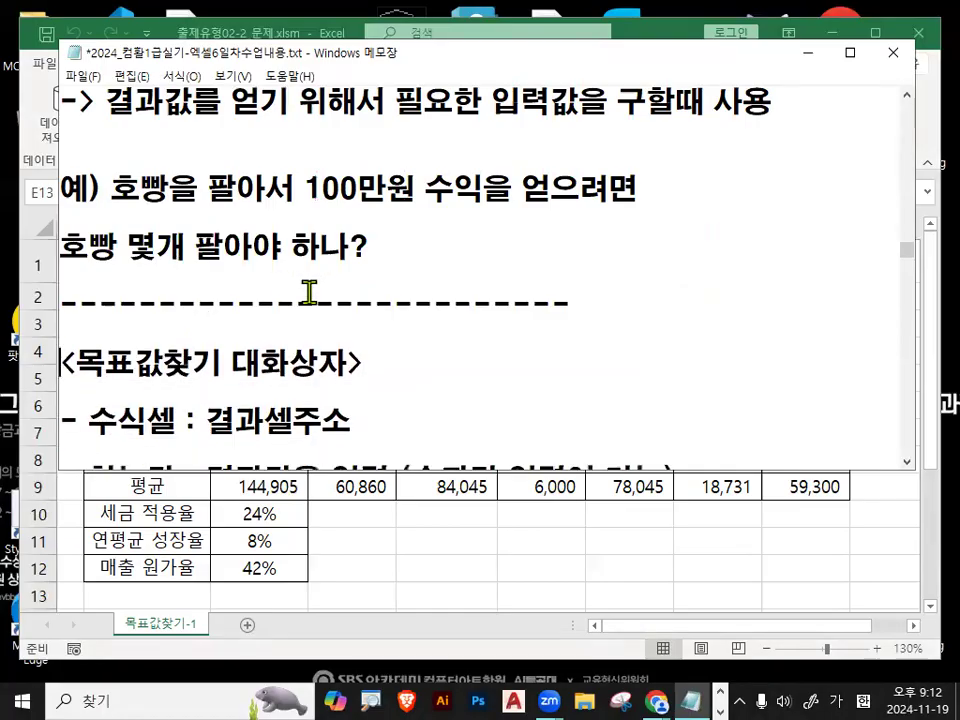
# Highlight the field names 수식셀, 찾는값 and 값을 바꿀셀 in the <목표값찾기 대화상자> notes
pyautogui.scroll(-1, 293, 375)
pyautogui.moveTo(92, 335); pyautogui.dragTo(166, 330)
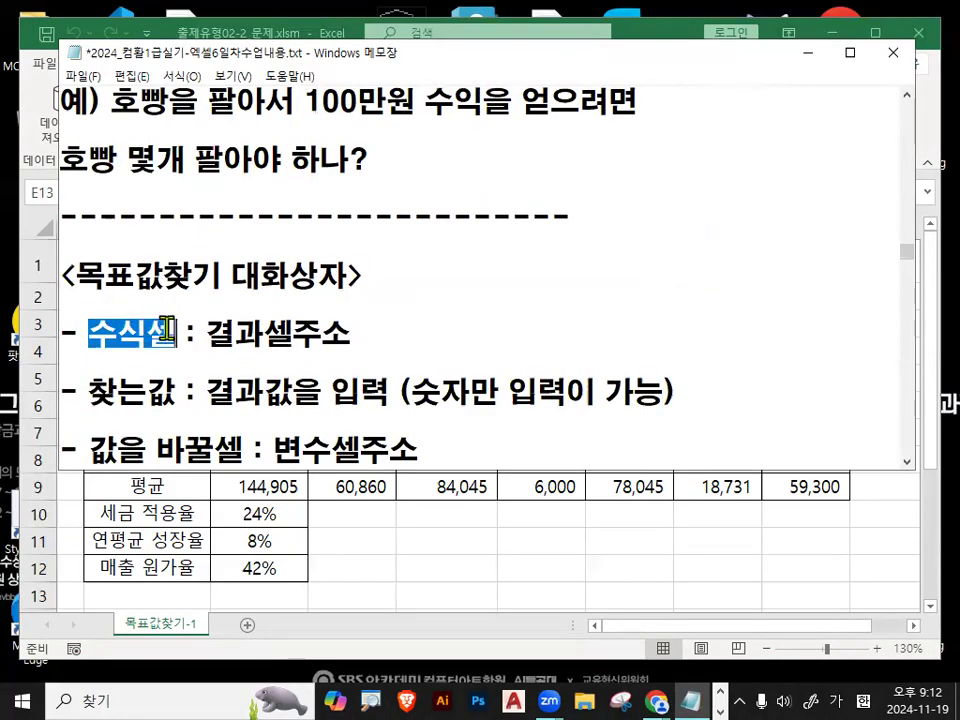
pyautogui.moveTo(90, 392); pyautogui.dragTo(174, 392)
pyautogui.scroll(-1, 168, 399)
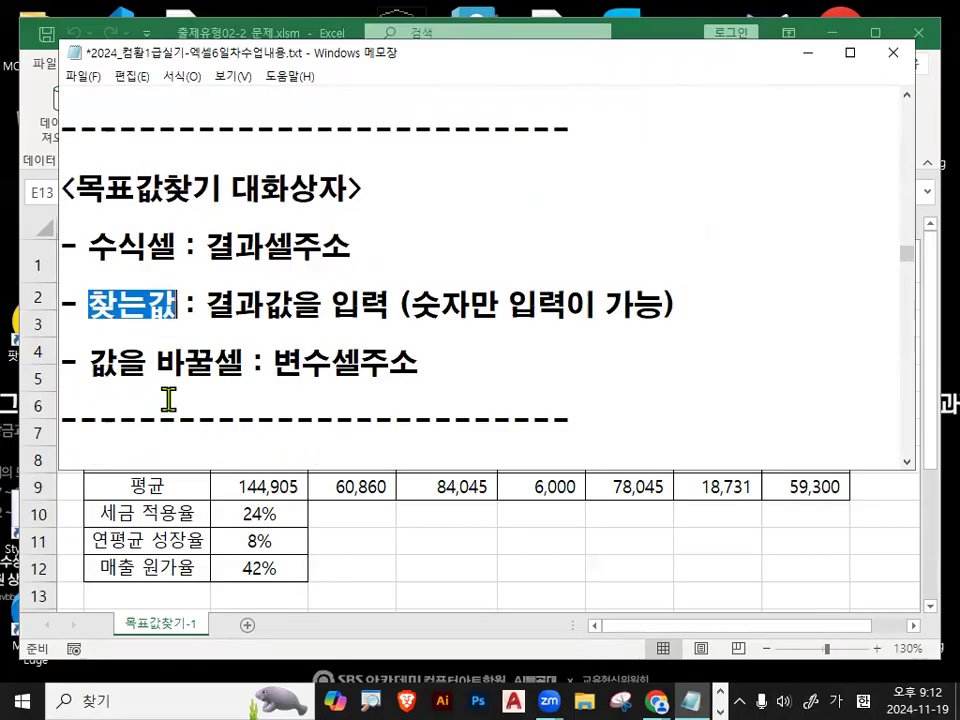
pyautogui.moveTo(88, 371); pyautogui.dragTo(212, 370)
pyautogui.click(213, 368)
# Underline 결과셀주소 and 결과값을 입력 in red, clear the annotations and highlight 수식셀
pyautogui.hotkey('ctrl', '2')
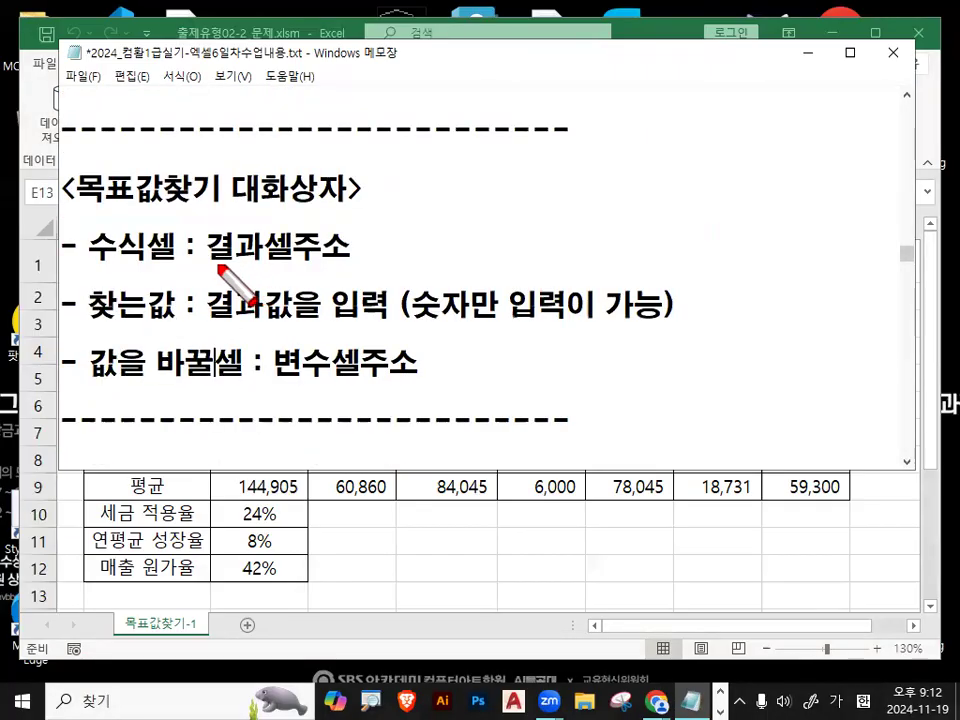
pyautogui.moveTo(217, 265); pyautogui.dragTo(323, 265)
pyautogui.moveTo(237, 328); pyautogui.dragTo(354, 327)
pyautogui.press('Escape')
pyautogui.moveTo(89, 245); pyautogui.dragTo(178, 245)
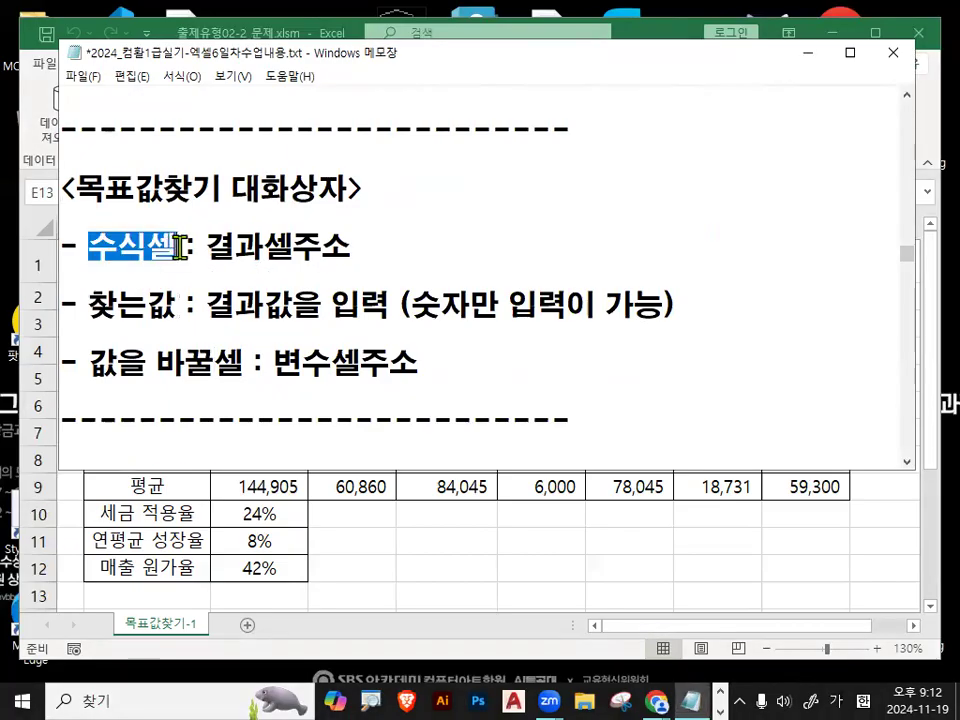
# Delete the blank lines below the dialog notes' divider and replace 아이스크림 in the 수익금 셀주소 sentence with 호빵
pyautogui.scroll(-1, 180, 290)
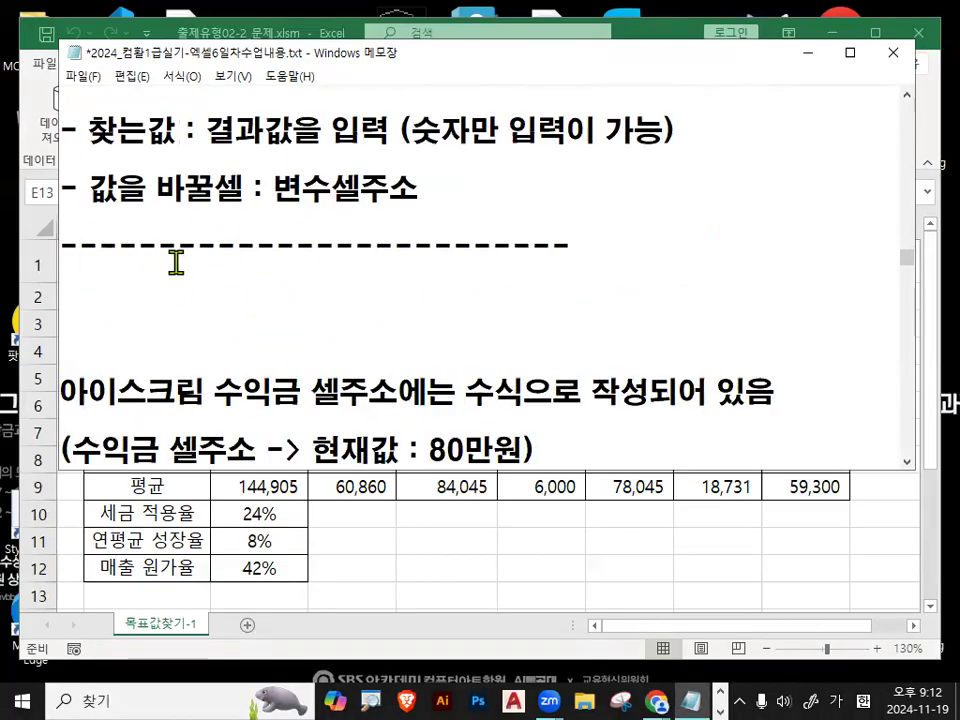
pyautogui.press('Delete')
pyautogui.press('Delete')
pyautogui.press('Delete')
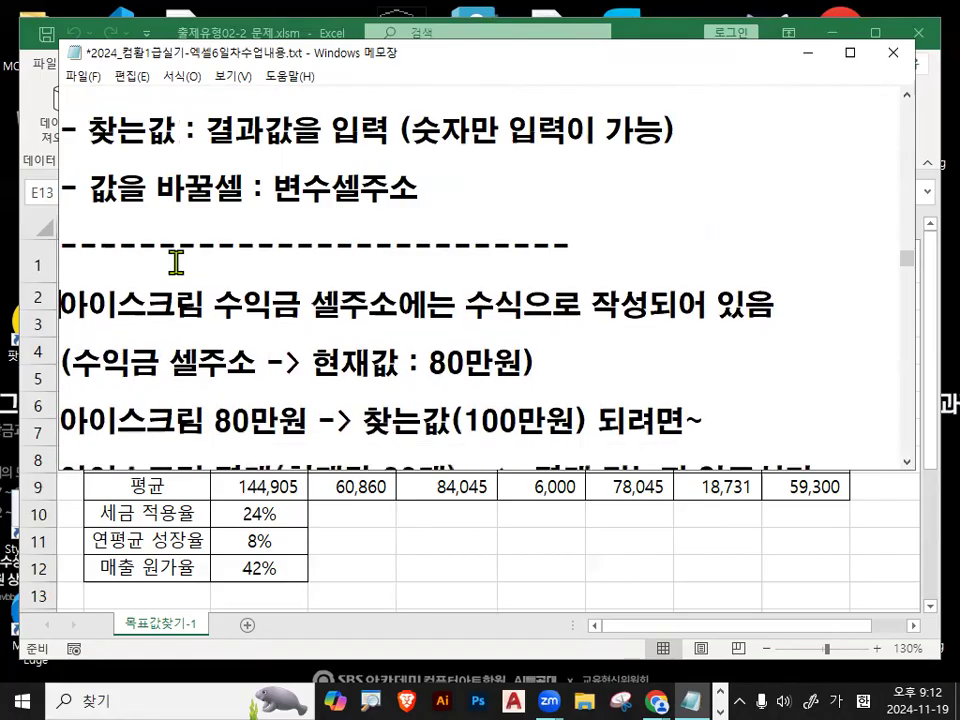
pyautogui.press('Delete')
pyautogui.press('Delete')
pyautogui.press('Delete')
pyautogui.press('Delete')
pyautogui.press('Delete')
pyautogui.write('호ㅃ')
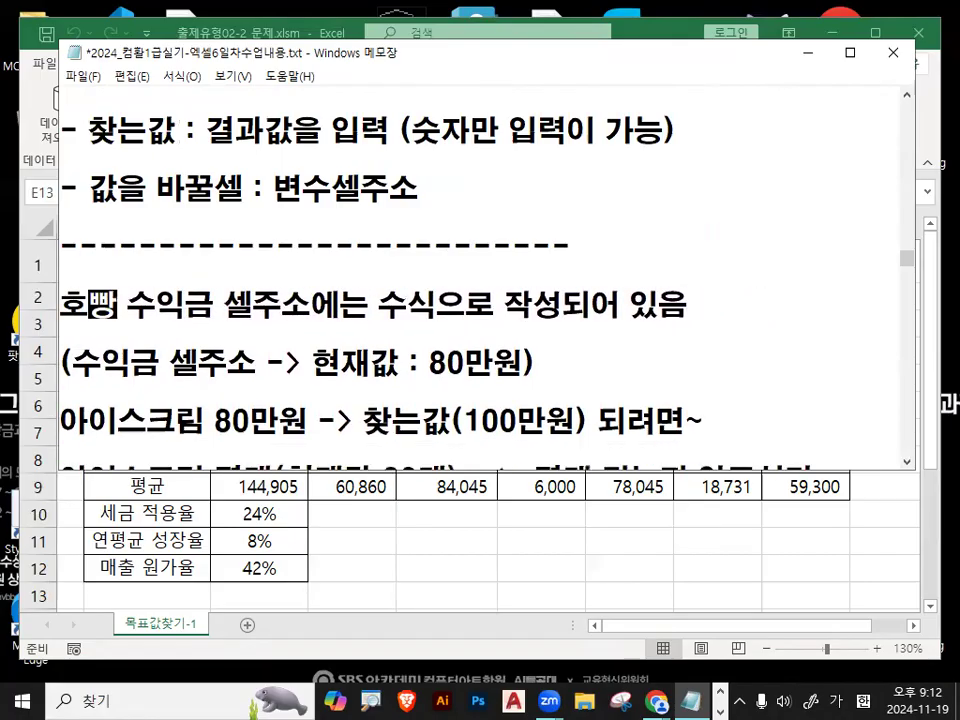
# Highlight 수익금 셀주소 and 수식으로 작성되어 있음, followed by the cell address and 현재값 80만원 in the parenthesised line
pyautogui.moveTo(127, 305); pyautogui.dragTo(288, 312)
pyautogui.click(306, 311)
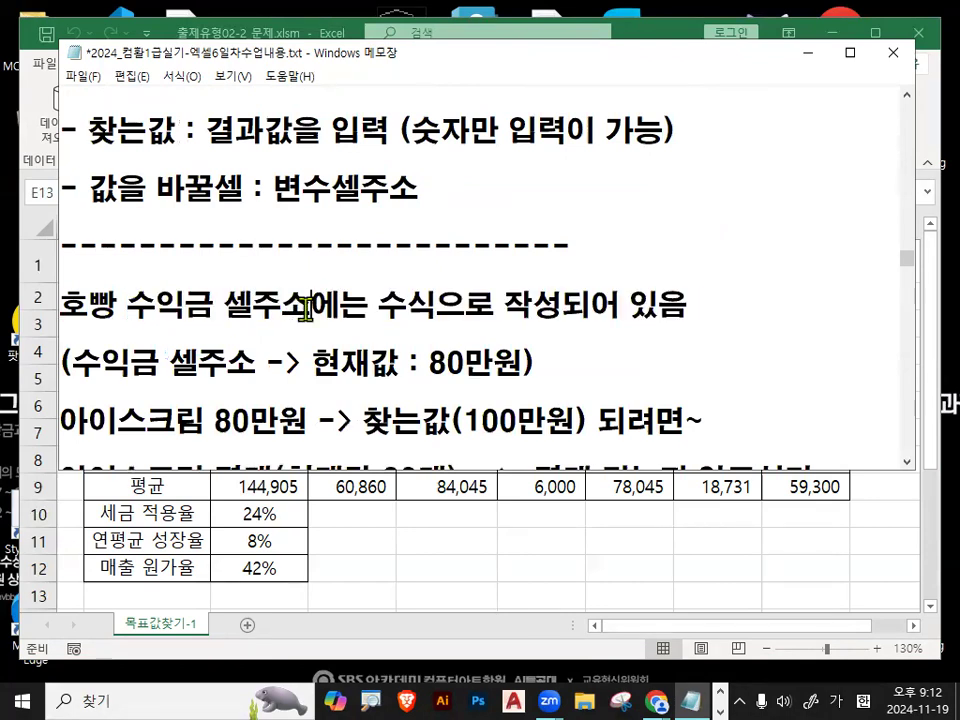
pyautogui.moveTo(396, 305); pyautogui.dragTo(683, 298)
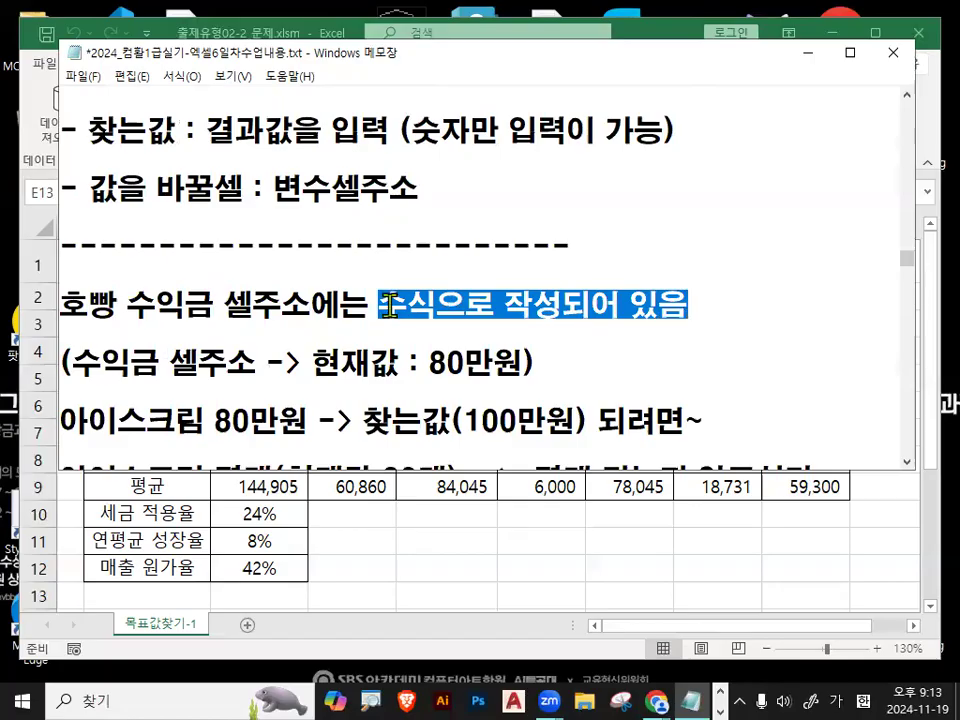
pyautogui.moveTo(380, 303); pyautogui.dragTo(440, 305)
pyautogui.moveTo(379, 305); pyautogui.dragTo(437, 309)
pyautogui.moveTo(82, 370); pyautogui.dragTo(258, 362)
pyautogui.moveTo(316, 362); pyautogui.dragTo(518, 370)
# Replace 아이스크림 with 호빵 at the start of the 80만원 line and the 몇개(현재값 80개) line
pyautogui.moveTo(73, 423); pyautogui.dragTo(205, 425)
pyautogui.write('호ㅃ')
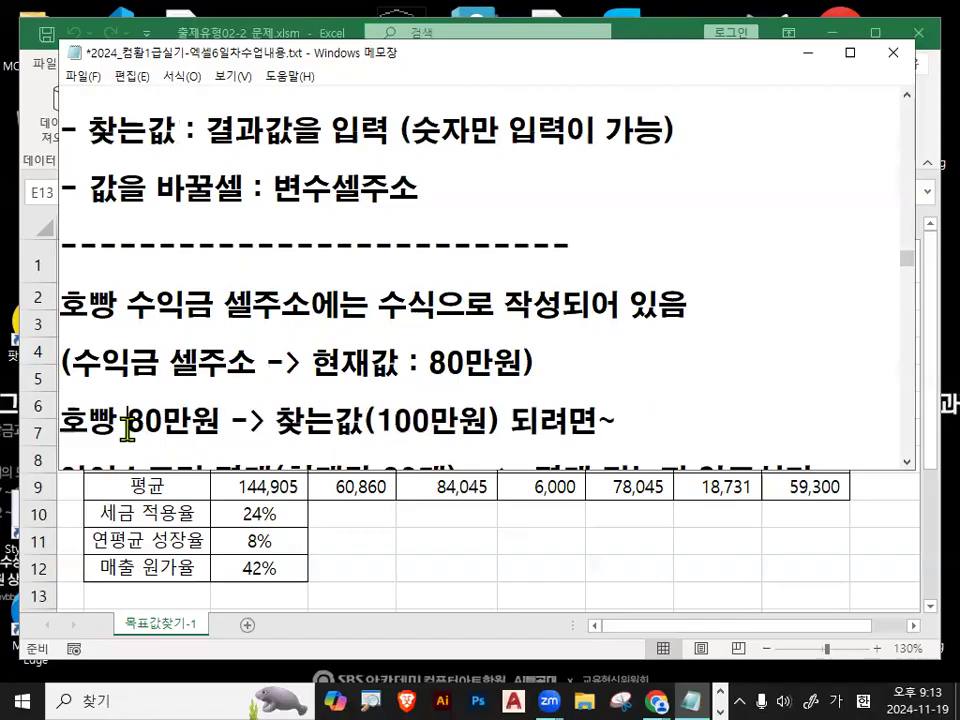
pyautogui.moveTo(128, 421); pyautogui.dragTo(212, 424)
pyautogui.click(284, 440)
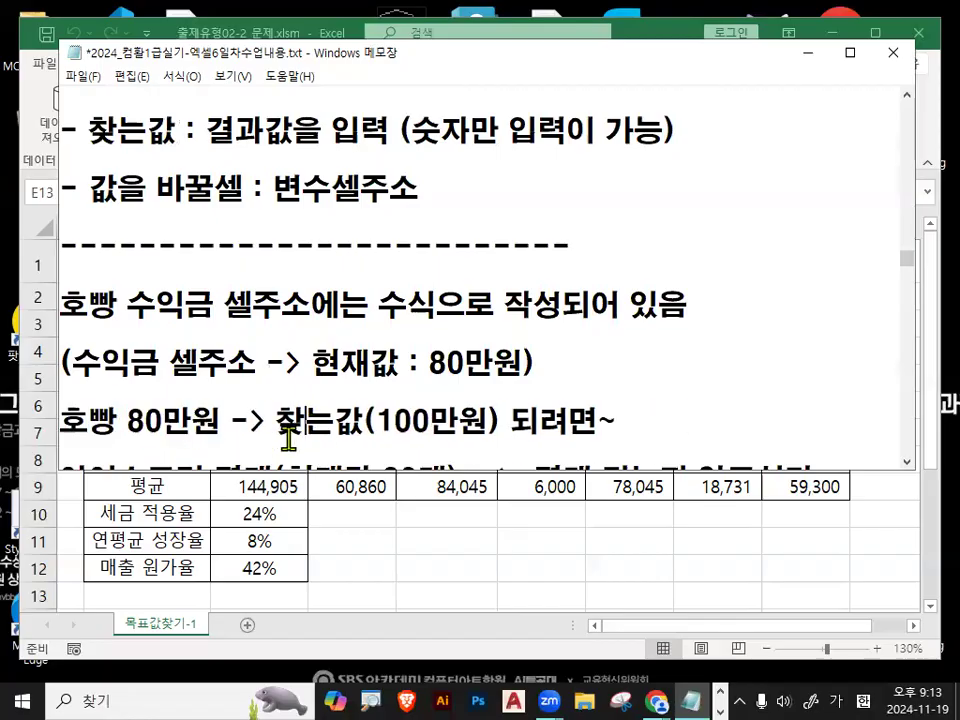
pyautogui.scroll(-1, 275, 445)
pyautogui.moveTo(67, 393); pyautogui.dragTo(195, 400)
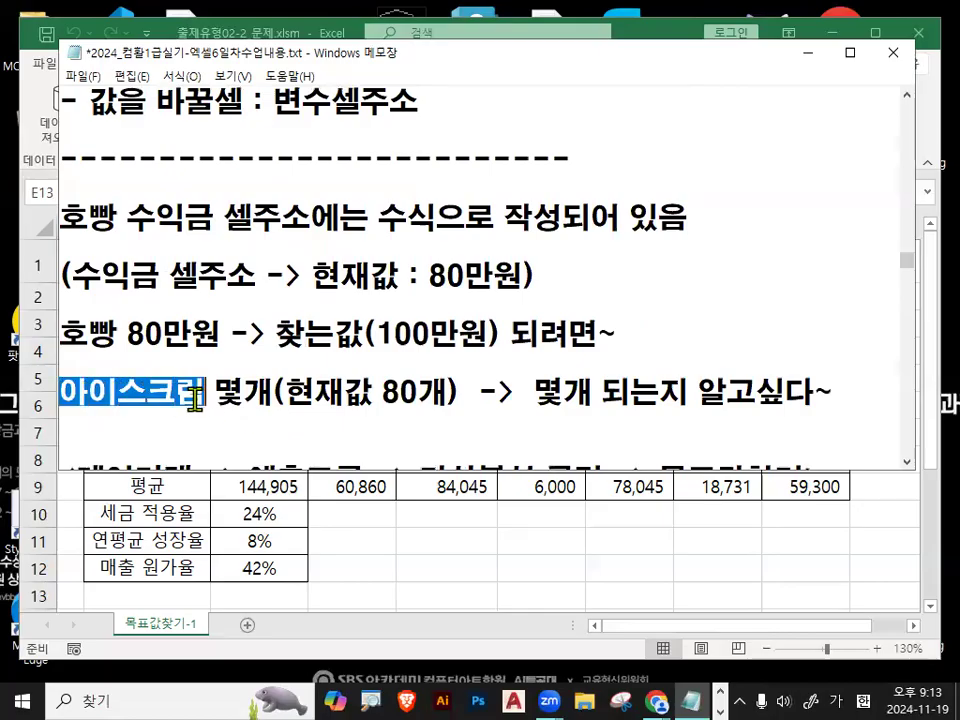
pyautogui.write('호빵')
# Highlight 80개, draw a red arrow from 80만원 to 100만원, underline 찾는값(100만원) and circle both amounts
pyautogui.hotkey('ctrl', 'Right')
pyautogui.hotkey('ctrl', 'Right')
pyautogui.keyDown('shift'); pyautogui.click(360, 394); pyautogui.keyUp('shift')
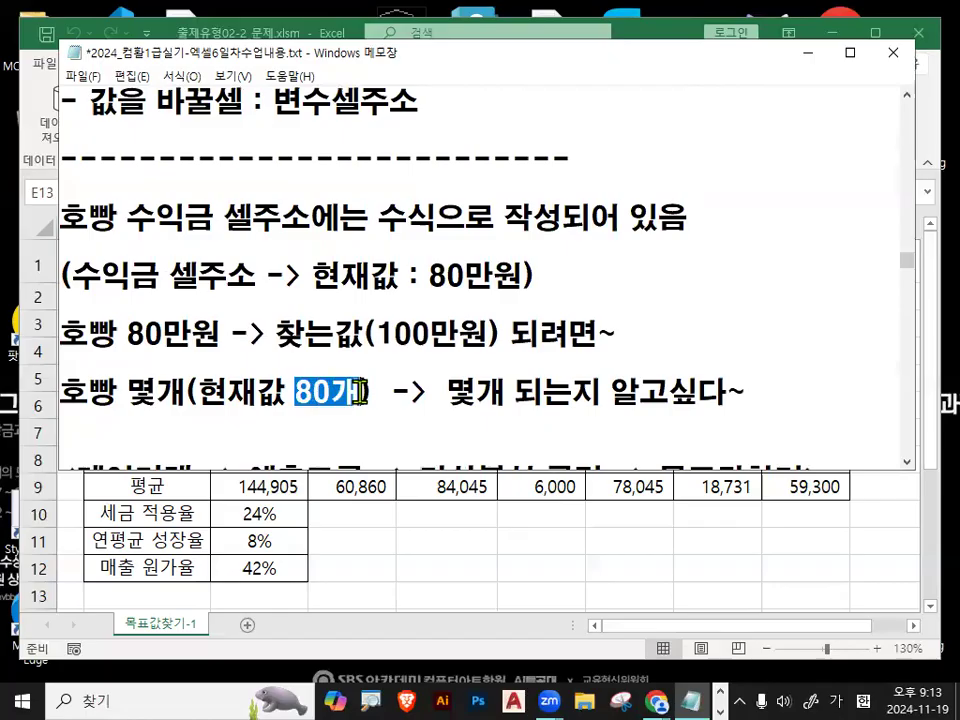
pyautogui.moveTo(127, 333)
pyautogui.mouseDown()
pyautogui.moveTo(196, 333)
pyautogui.moveTo(300, 262)
pyautogui.moveTo(412, 320)
pyautogui.mouseUp()
pyautogui.click(196, 333)
pyautogui.hotkey('ctrl', '2')
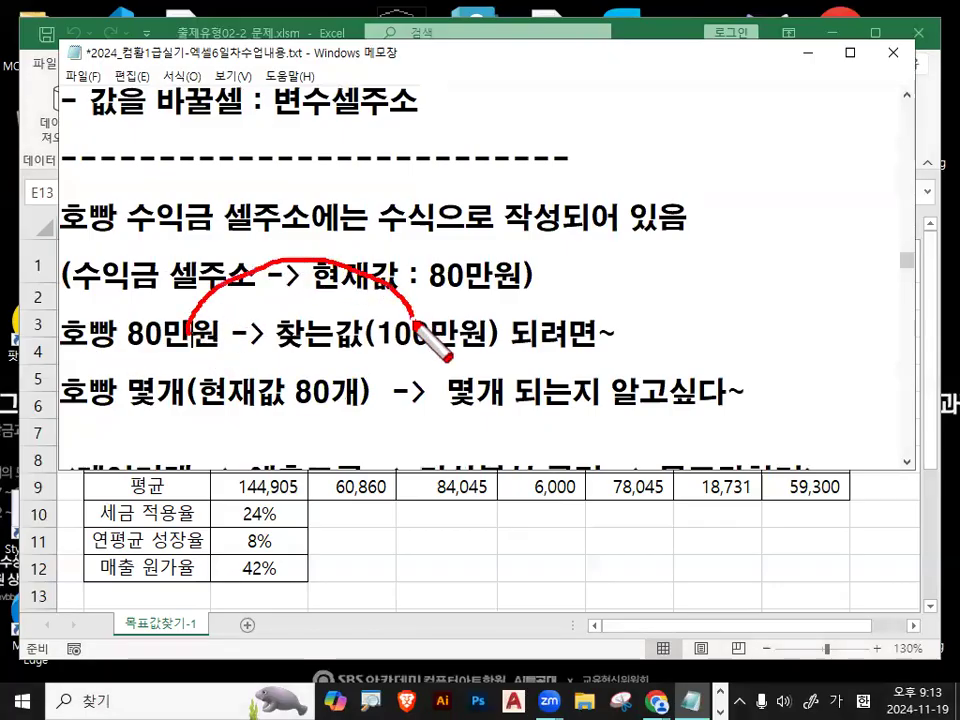
pyautogui.moveTo(439, 276); pyautogui.dragTo(412, 322)
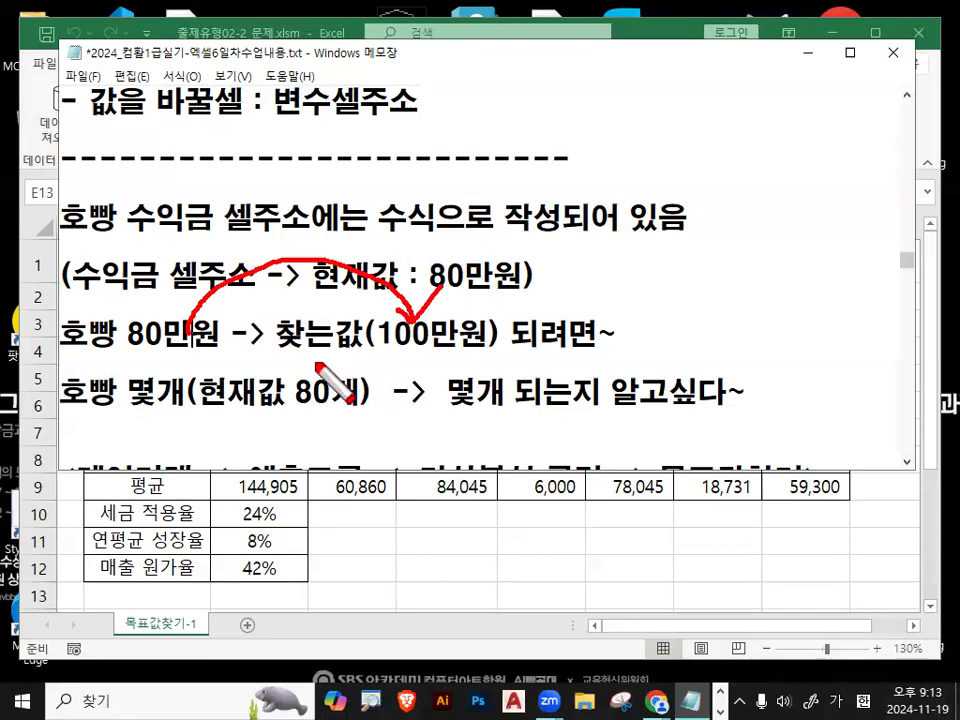
pyautogui.moveTo(283, 355); pyautogui.dragTo(480, 357)
pyautogui.moveTo(398, 357)
pyautogui.mouseDown()
pyautogui.moveTo(418, 314)
pyautogui.moveTo(457, 345)
pyautogui.mouseUp()
pyautogui.moveTo(450, 253); pyautogui.dragTo(476, 270)
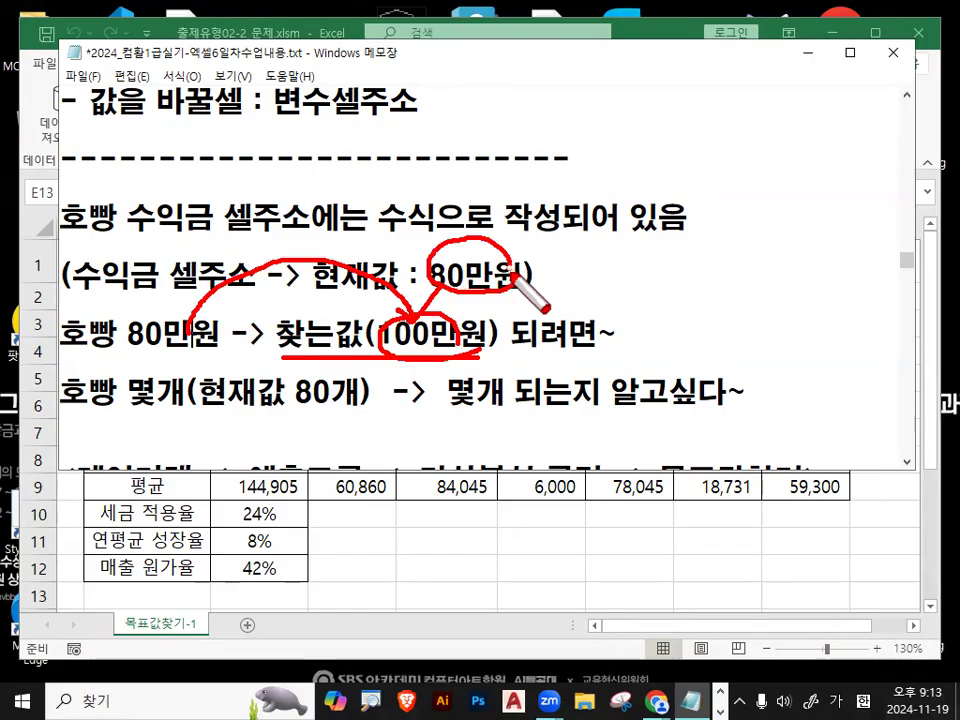
pyautogui.moveTo(384, 338); pyautogui.dragTo(398, 352)
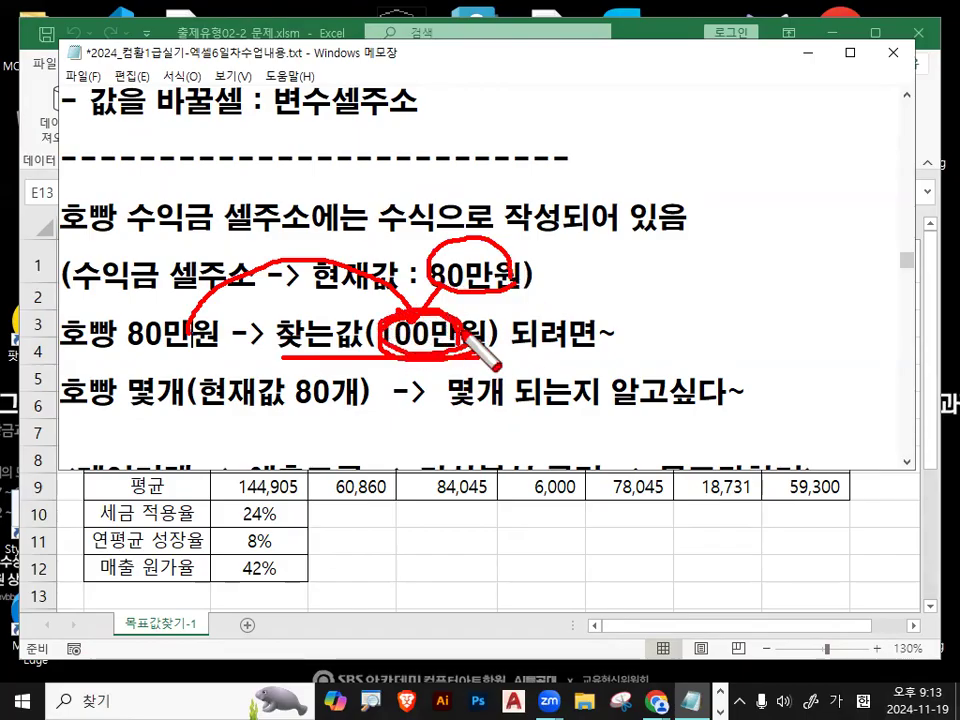
# Underline 호빵 몇개 in red, mark the change from 80개 to 몇개, and clear the annotations
pyautogui.moveTo(60, 408); pyautogui.dragTo(172, 408)
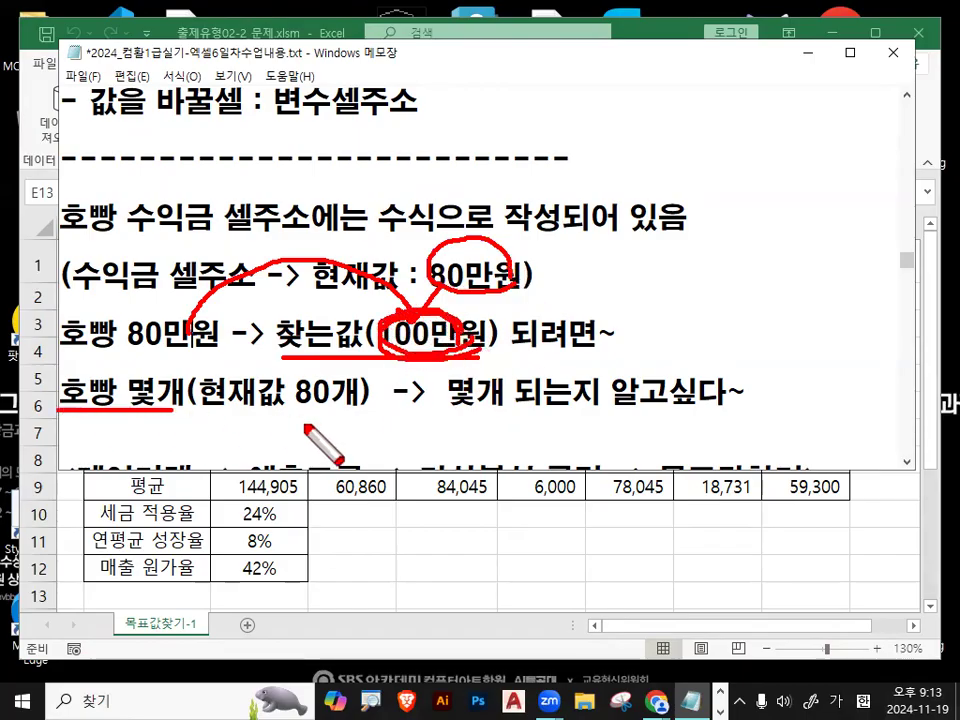
pyautogui.moveTo(285, 405)
pyautogui.mouseDown()
pyautogui.moveTo(358, 405)
pyautogui.moveTo(375, 445)
pyautogui.moveTo(488, 393)
pyautogui.moveTo(510, 448)
pyautogui.moveTo(573, 432)
pyautogui.mouseUp()
pyautogui.click(575, 442)
pyautogui.press('Escape')
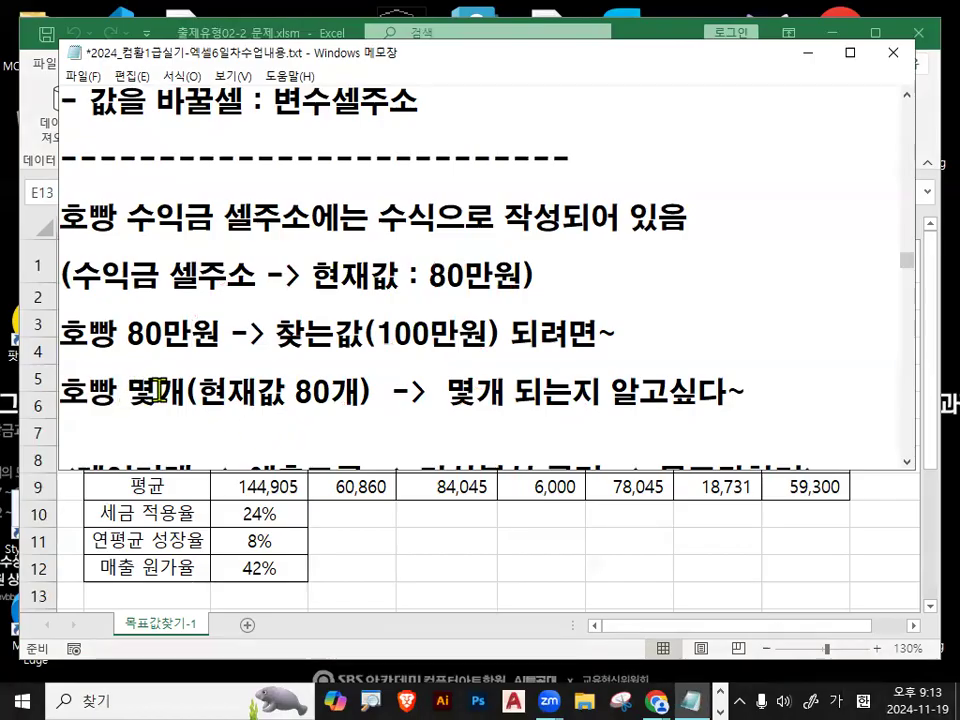
# Highlight 변수셀주소, underline the descriptions of the three 목표값찾기 dialog fields in red, and clear the annotations
pyautogui.moveTo(90, 100); pyautogui.dragTo(420, 100)
pyautogui.scroll(1, 369, 447)
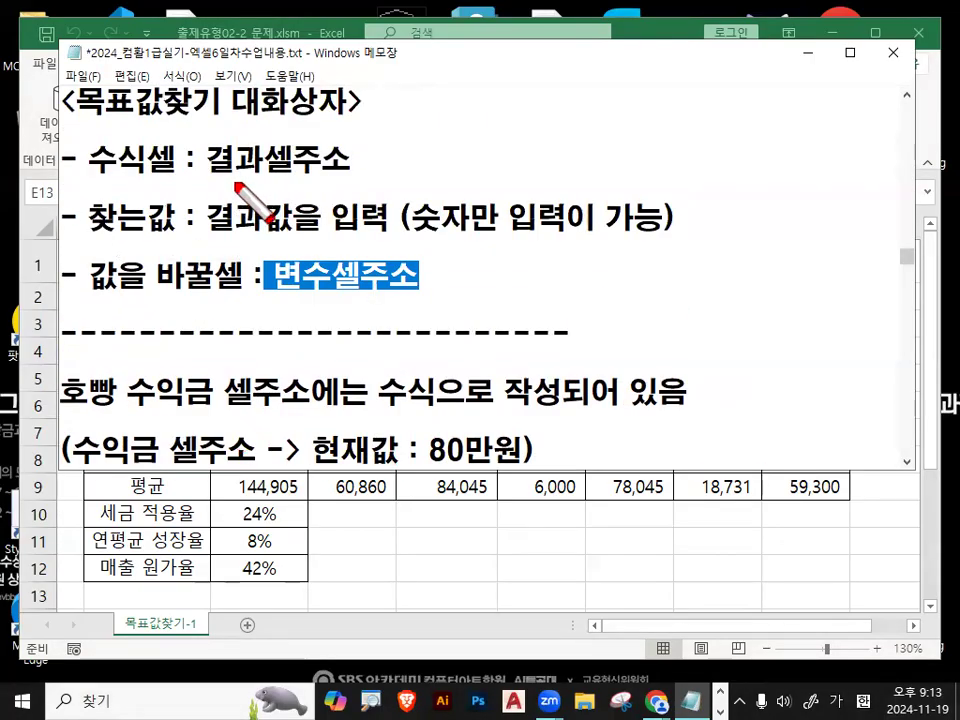
pyautogui.moveTo(210, 182); pyautogui.dragTo(327, 182)
pyautogui.moveTo(213, 236); pyautogui.dragTo(330, 236)
pyautogui.moveTo(245, 292)
pyautogui.mouseDown()
pyautogui.moveTo(450, 292)
pyautogui.moveTo(384, 341)
pyautogui.moveTo(465, 328)
pyautogui.mouseUp()
pyautogui.press('Escape')
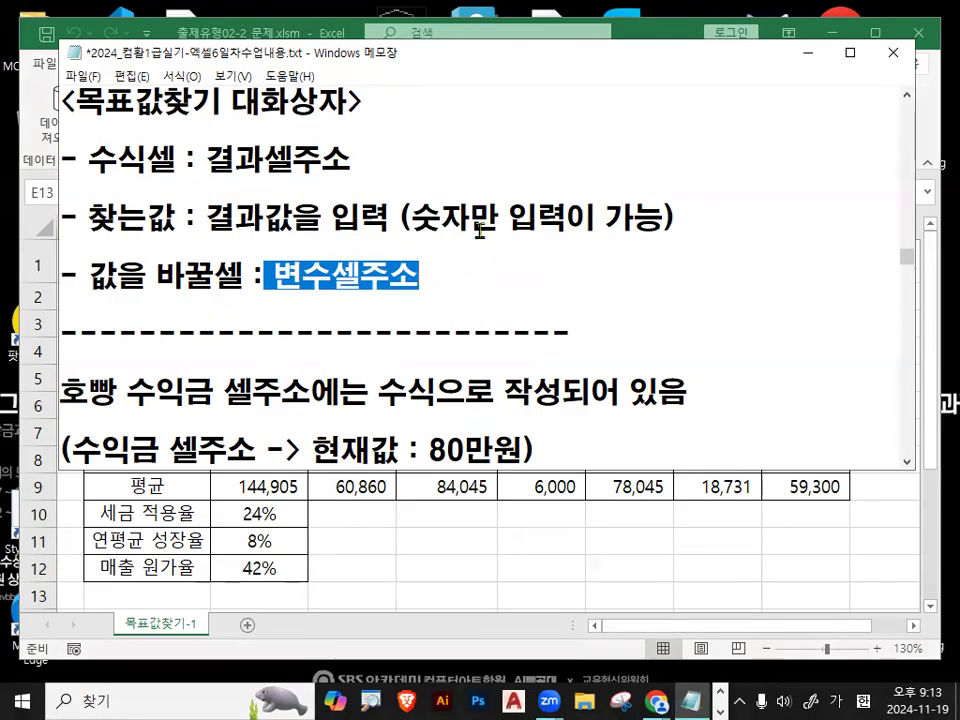
# Minimise the class notes and fill the 순이익 average cell I9 with yellow in the 손익계산서 sheet
pyautogui.click(806, 54)
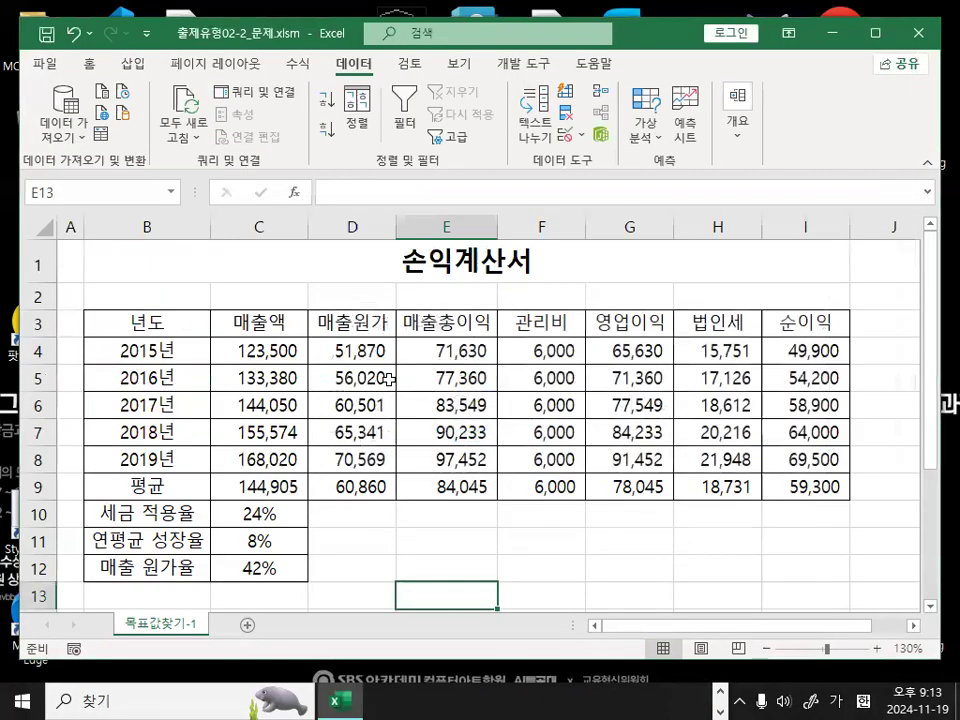
pyautogui.click(392, 404)
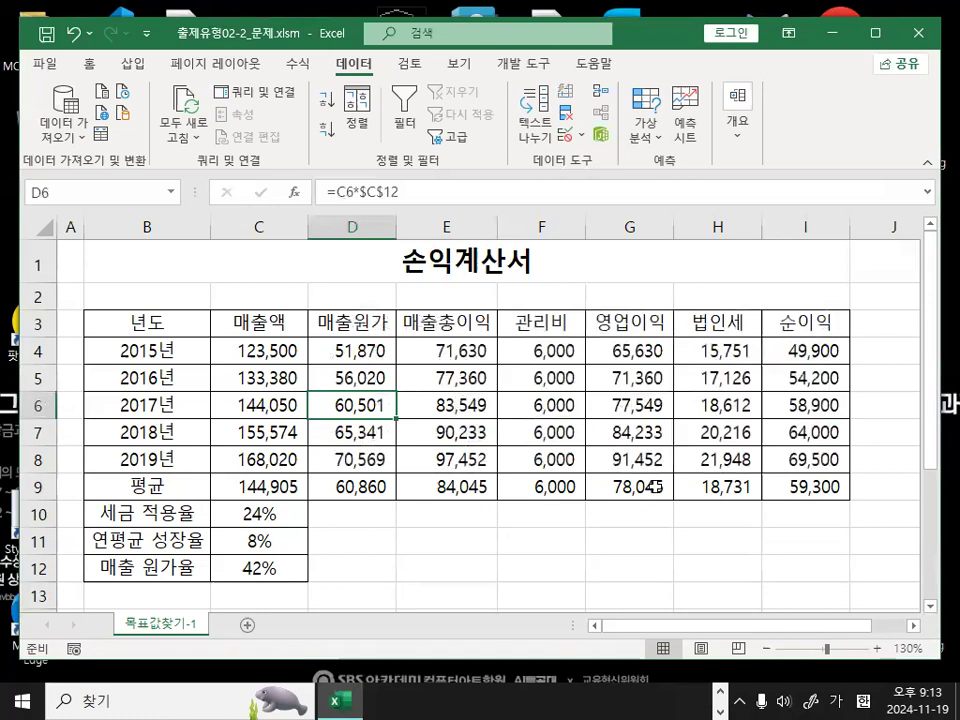
pyautogui.click(825, 487)
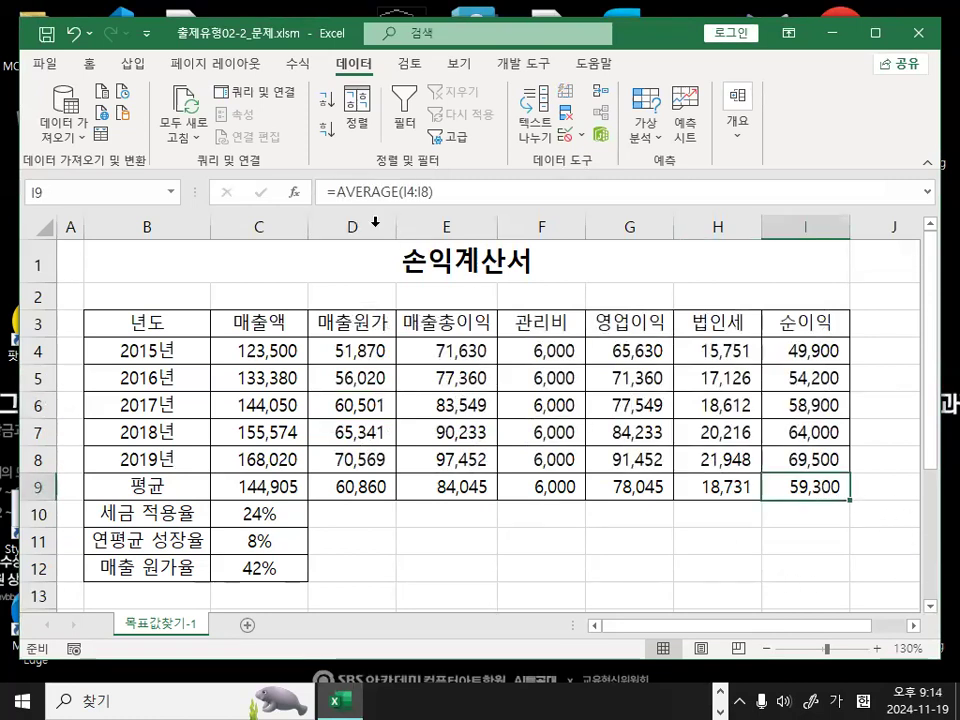
pyautogui.click(90, 64)
pyautogui.click(268, 130)
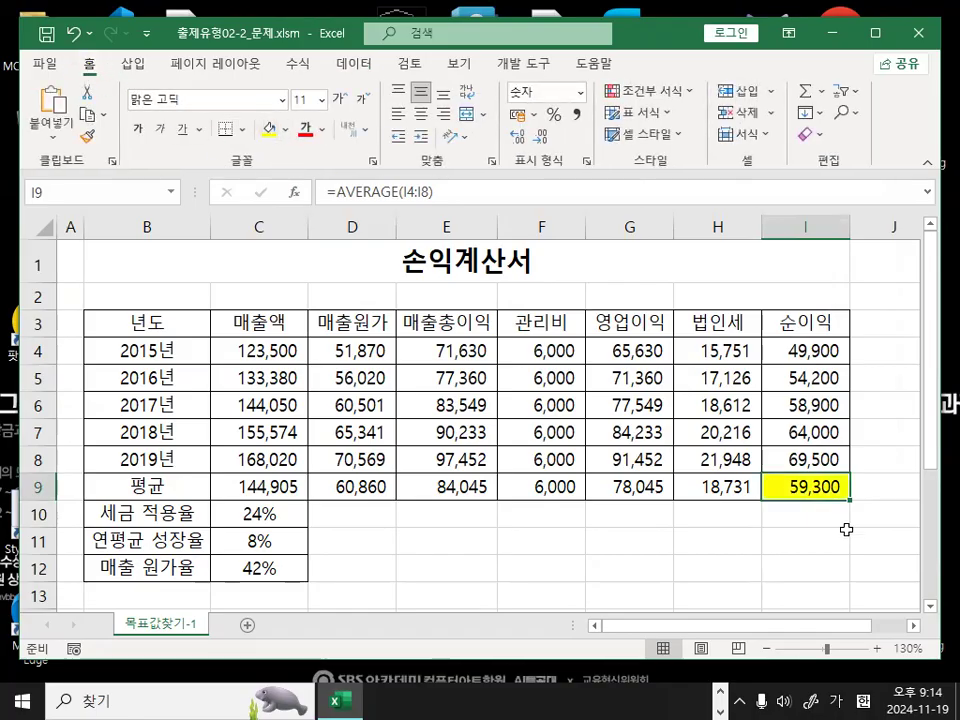
# Magnify the sheet around the yellow 순이익 average cell and circle its value in red
pyautogui.hotkey('ctrl', '1')
pyautogui.moveTo(843, 495)
pyautogui.mouseDown()
pyautogui.moveTo(792, 516)
pyautogui.moveTo(759, 432)
pyautogui.moveTo(838, 495)
pyautogui.mouseUp()
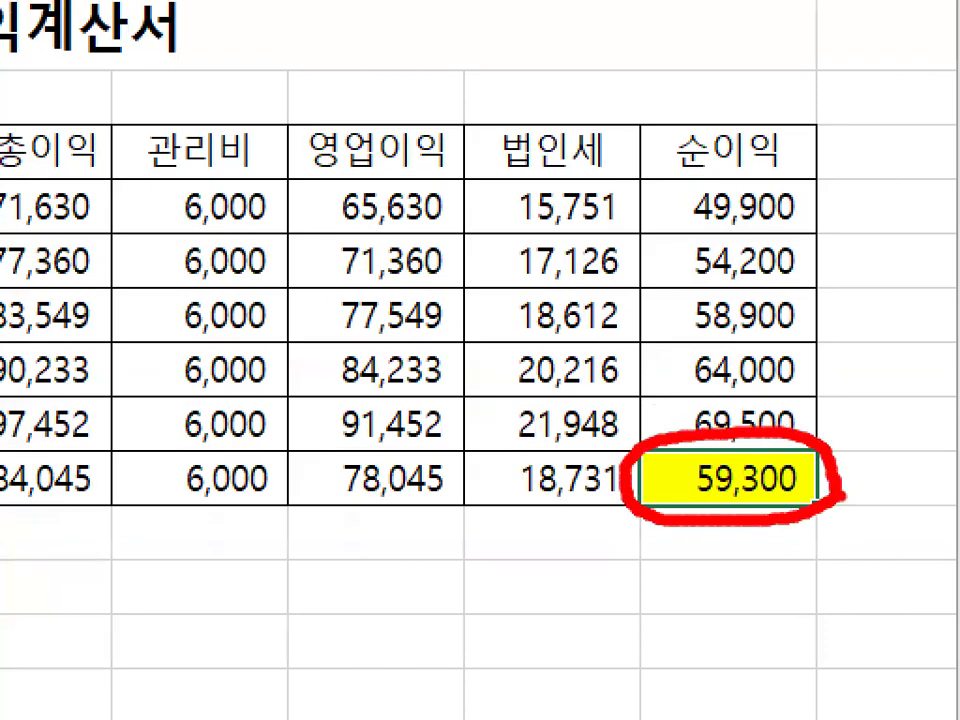
pyautogui.press('Escape')
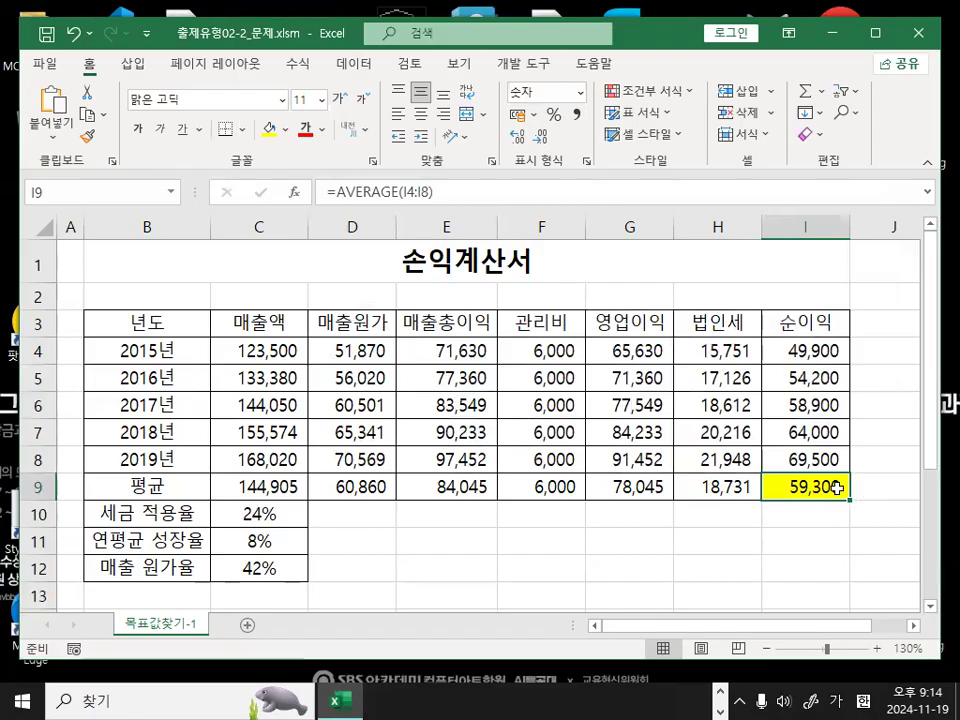
pyautogui.doubleClick(830, 490)
pyautogui.hotkey('ctrl', '1')
pyautogui.moveTo(882, 467); pyautogui.dragTo(902, 492)
pyautogui.moveTo(865, 434)
pyautogui.mouseDown()
pyautogui.moveTo(880, 483)
pyautogui.moveTo(855, 500)
pyautogui.moveTo(851, 476)
pyautogui.moveTo(868, 495)
pyautogui.mouseUp()
pyautogui.press('Escape')
pyautogui.press('Escape')
# Write 65 in red on the magnified sheet beside the 순이익 average, circle and tick it, and close the magnified view
pyautogui.hotkey('ctrl', '1')
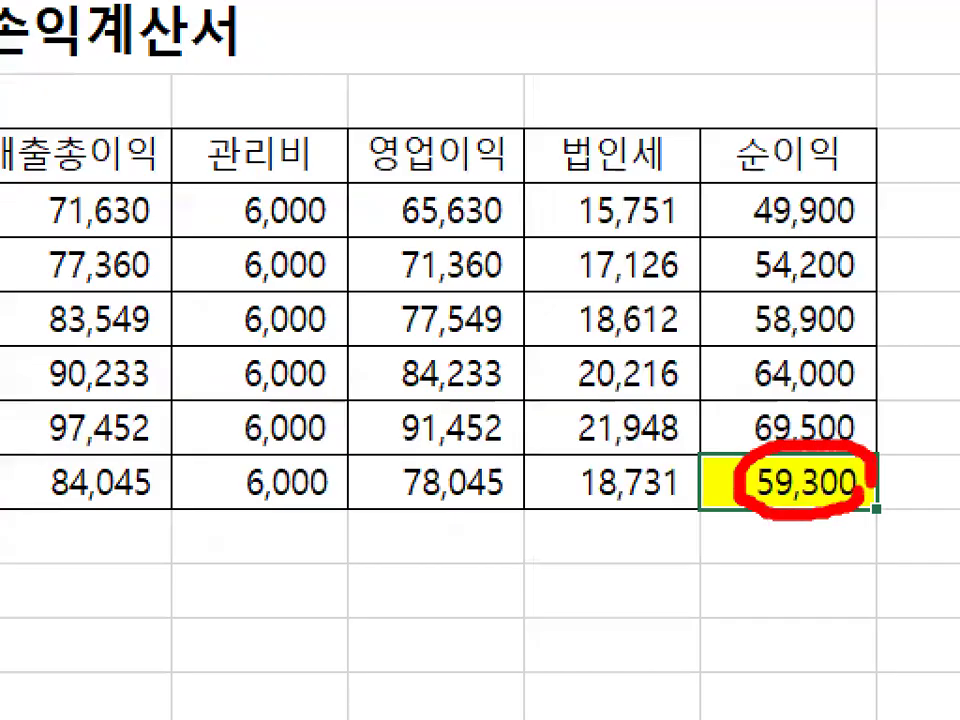
pyautogui.moveTo(491, 356); pyautogui.dragTo(468, 445)
pyautogui.moveTo(562, 350)
pyautogui.mouseDown()
pyautogui.moveTo(598, 458)
pyautogui.moveTo(541, 482)
pyautogui.mouseUp()
pyautogui.moveTo(540, 413); pyautogui.dragTo(626, 413)
pyautogui.moveTo(696, 450)
pyautogui.mouseDown()
pyautogui.moveTo(633, 378)
pyautogui.moveTo(659, 494)
pyautogui.mouseUp()
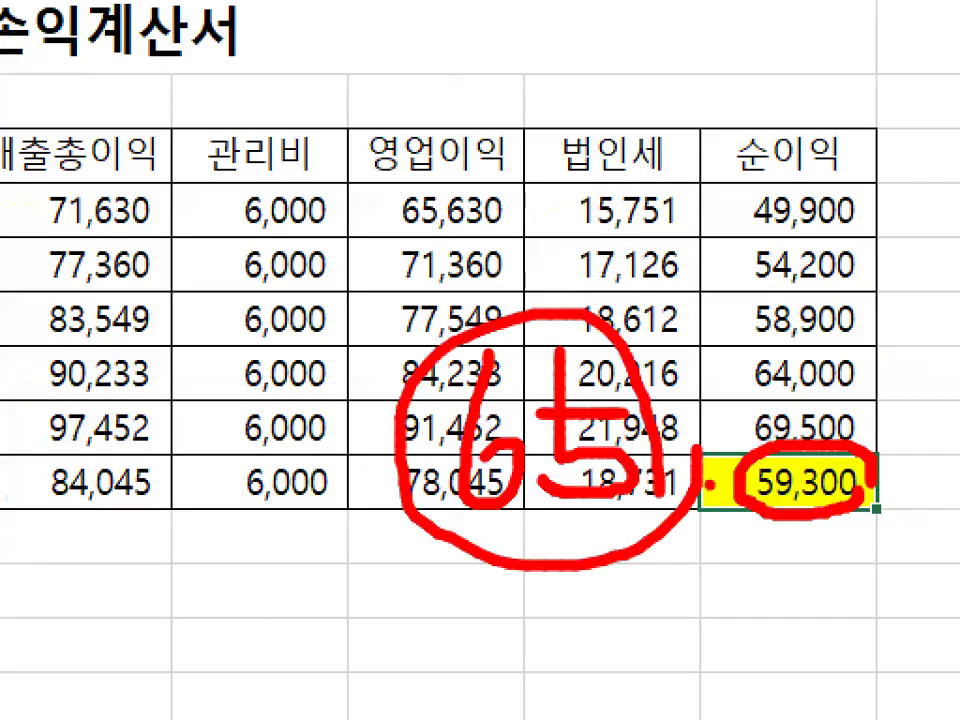
pyautogui.moveTo(393, 290); pyautogui.dragTo(537, 210)
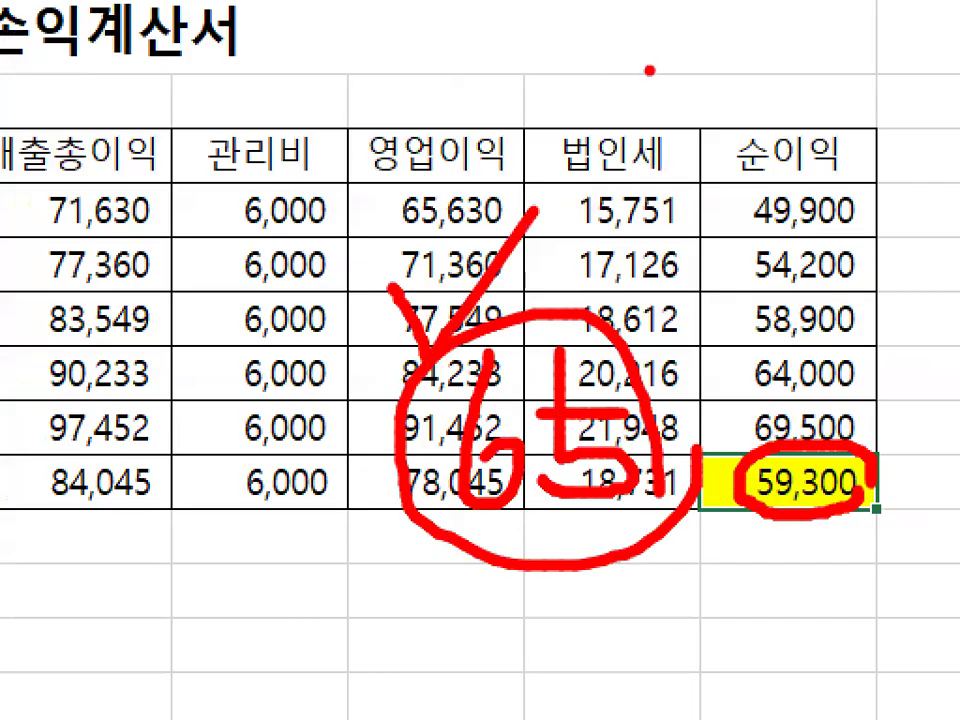
pyautogui.moveTo(661, 508)
pyautogui.mouseDown()
pyautogui.moveTo(414, 428)
pyautogui.moveTo(612, 358)
pyautogui.moveTo(643, 475)
pyautogui.mouseUp()
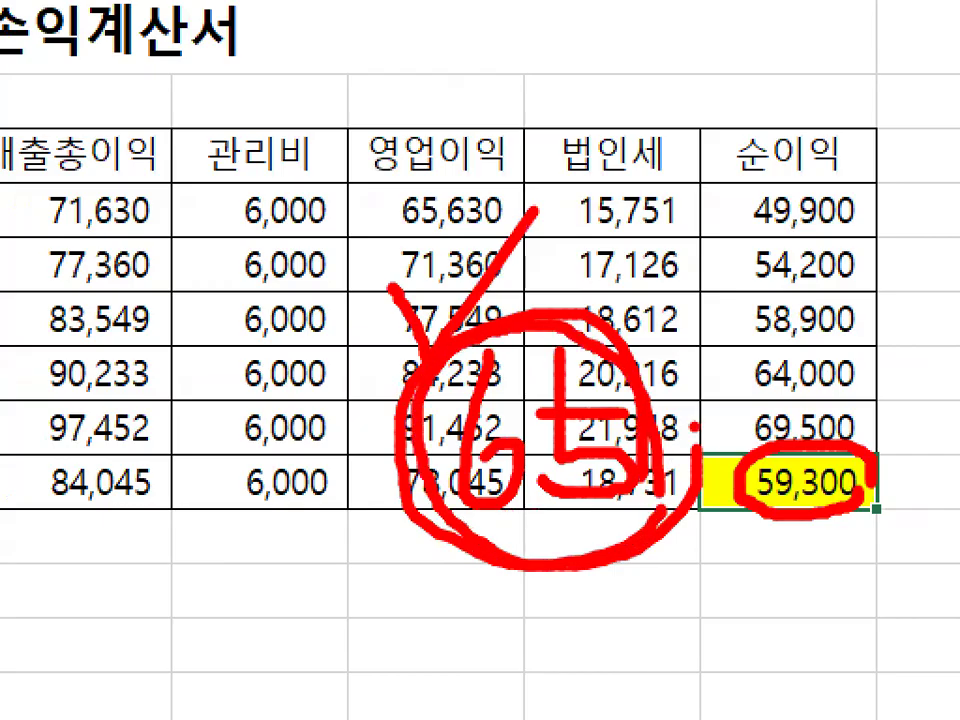
pyautogui.press('Escape')
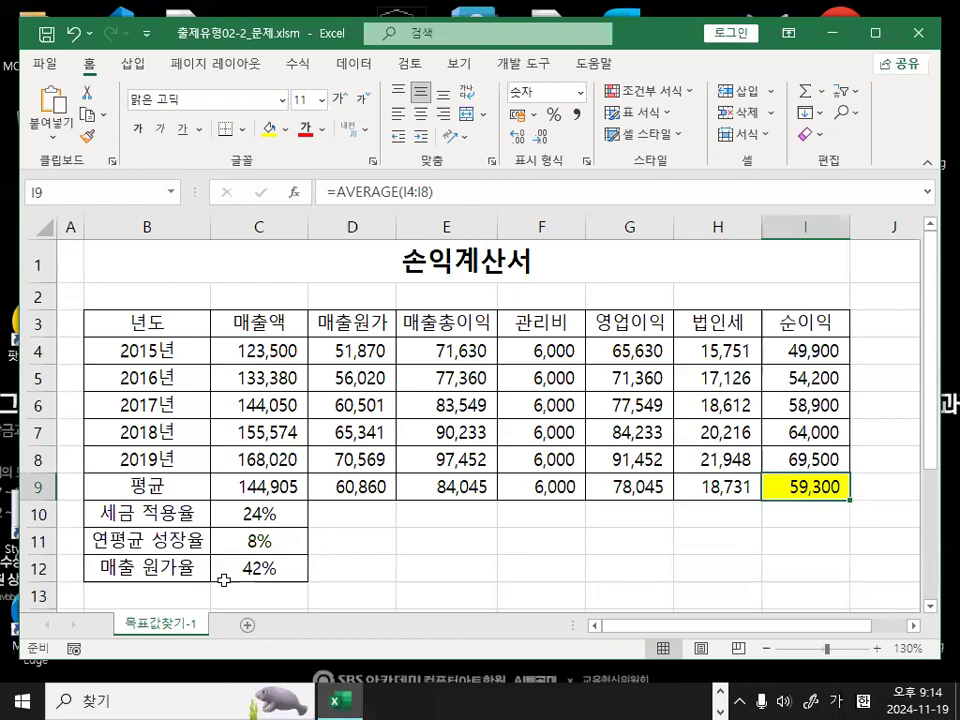
# Fill the 연평균 성장율 value cell C11 with light blue
pyautogui.click(278, 541)
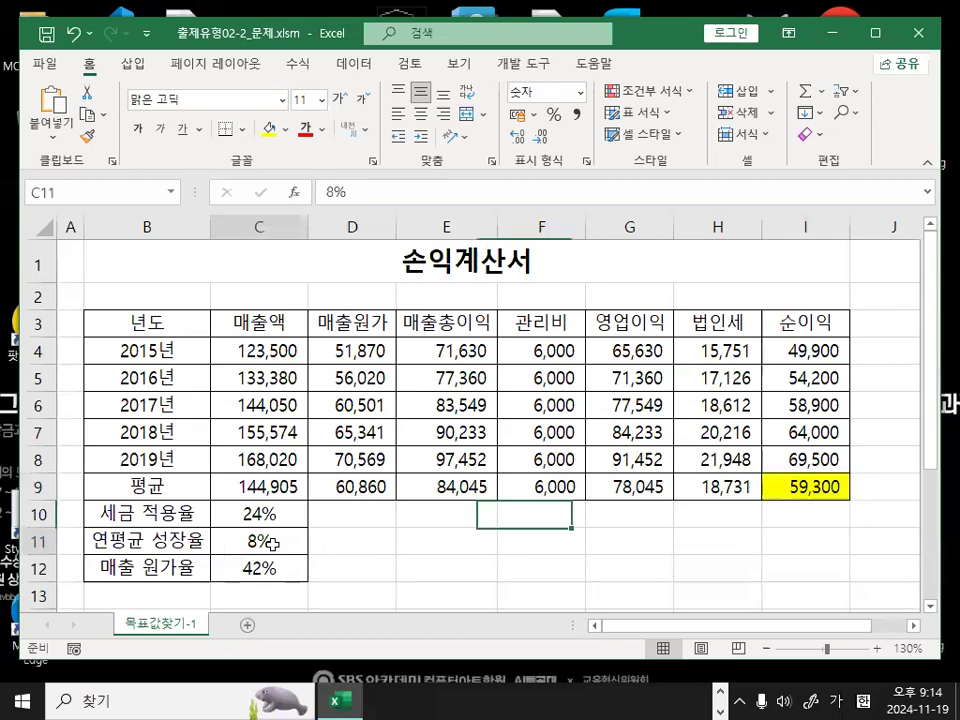
pyautogui.click(286, 129)
pyautogui.click(394, 208)
pyautogui.click(330, 540)
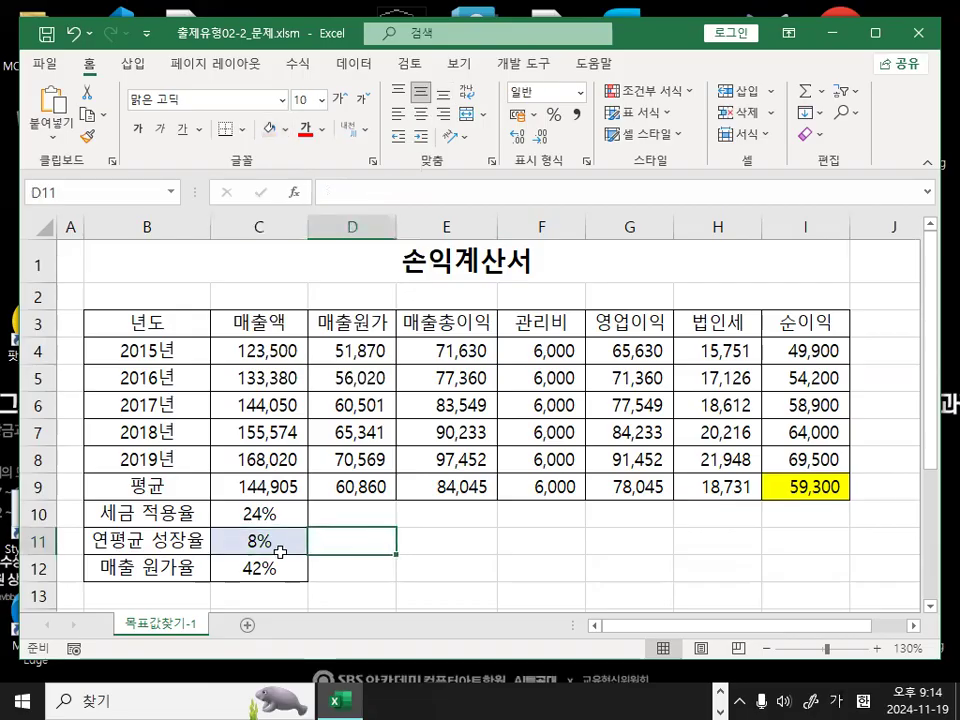
# Magnify the sheet around the 연평균 성장율 row and circle its value in red
pyautogui.hotkey('ctrl', '1')
pyautogui.click(261, 557)
pyautogui.moveTo(333, 529)
pyautogui.mouseDown()
pyautogui.moveTo(223, 566)
pyautogui.moveTo(304, 525)
pyautogui.mouseUp()
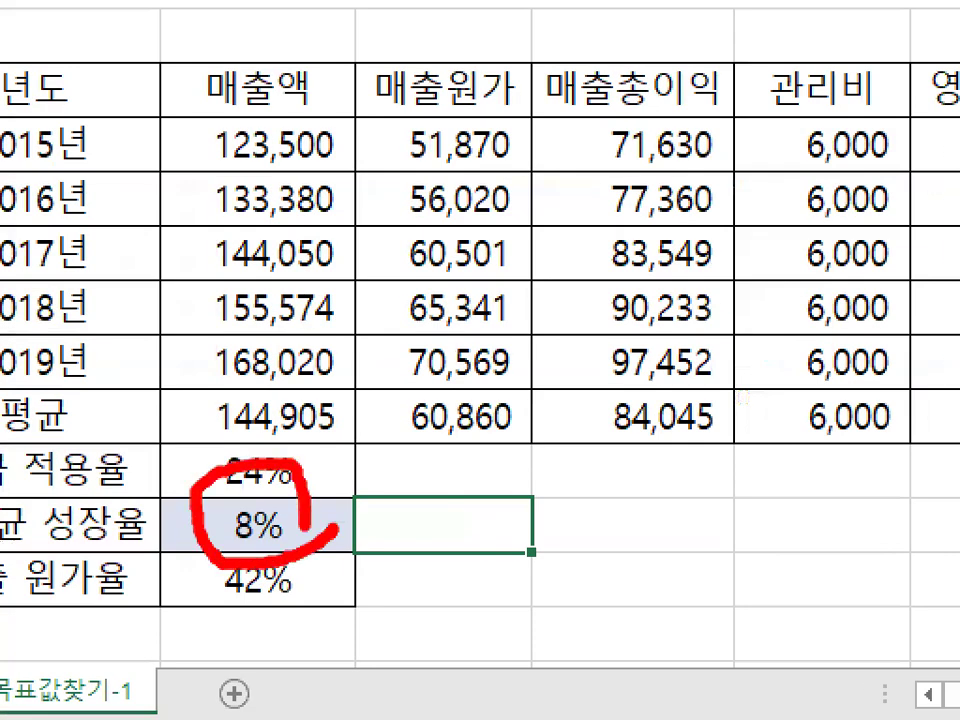
# Magnify the sheet around the 연평균 성장율 row again, circle its value in red, and close the magnified view
pyautogui.press('Escape')
pyautogui.hotkey('ctrl', '1')
pyautogui.click(246, 544)
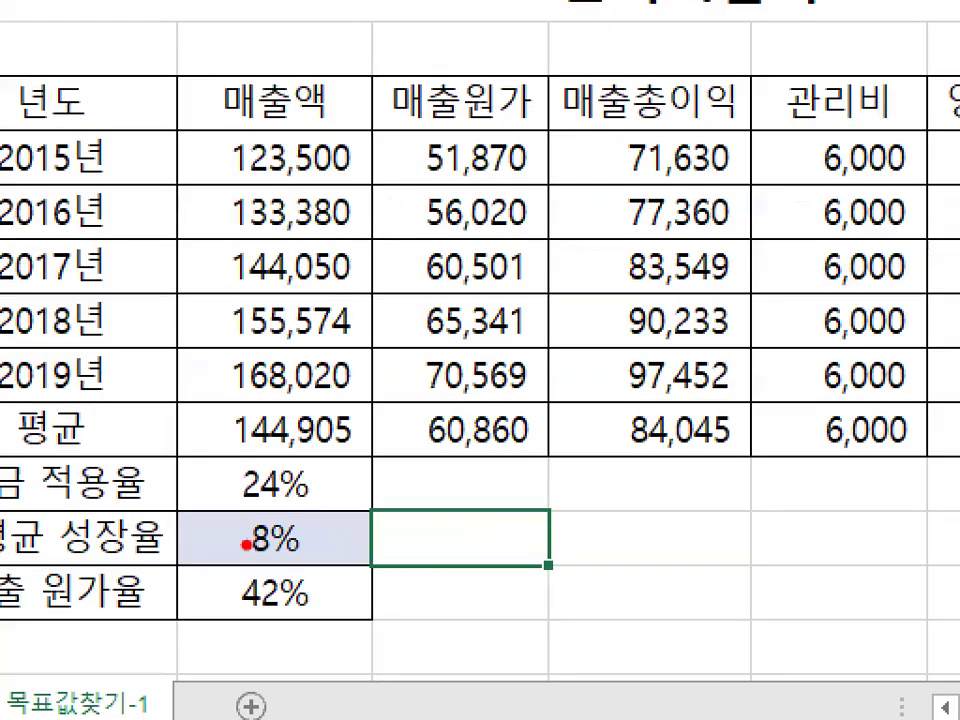
pyautogui.moveTo(341, 533)
pyautogui.mouseDown()
pyautogui.moveTo(289, 580)
pyautogui.moveTo(355, 527)
pyautogui.mouseUp()
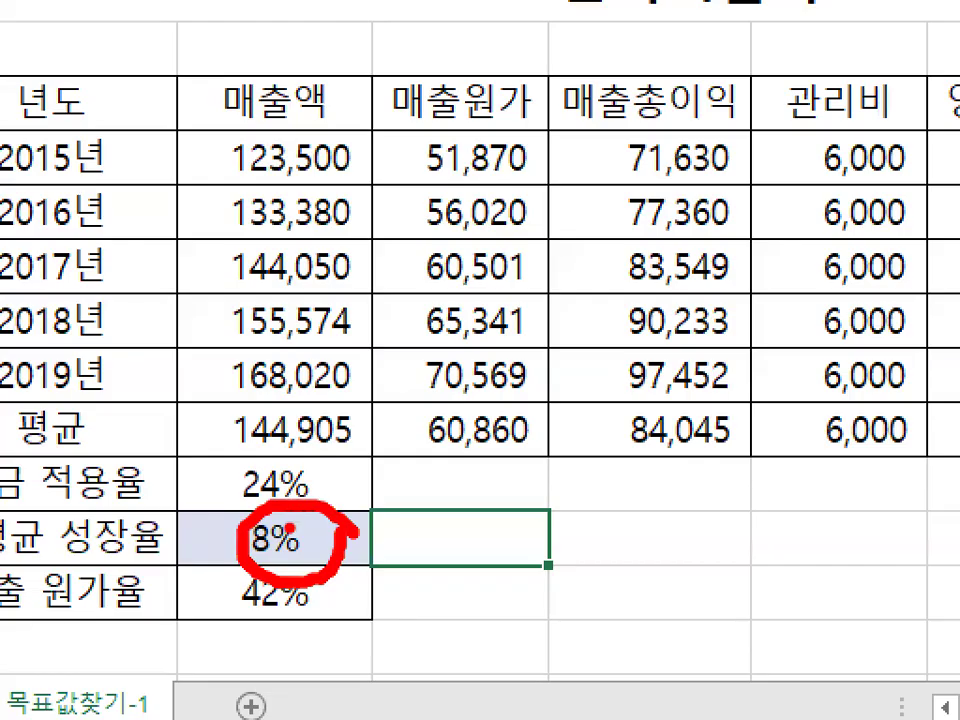
pyautogui.press('Escape')
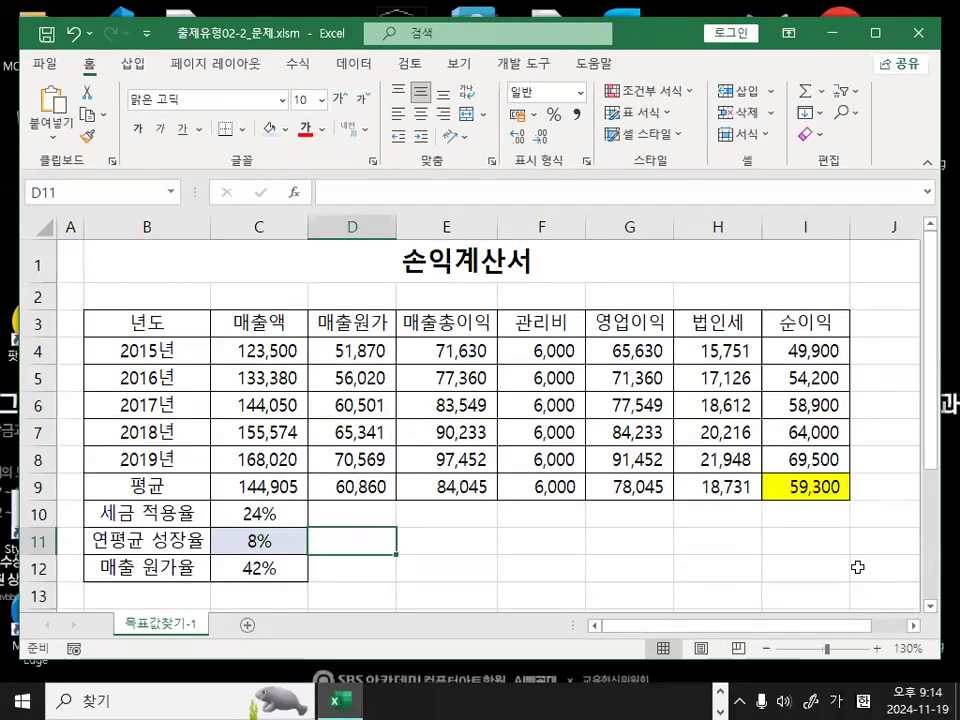
pyautogui.click(857, 566)
pyautogui.scroll(-1, 810, 563)
pyautogui.click(381, 497)
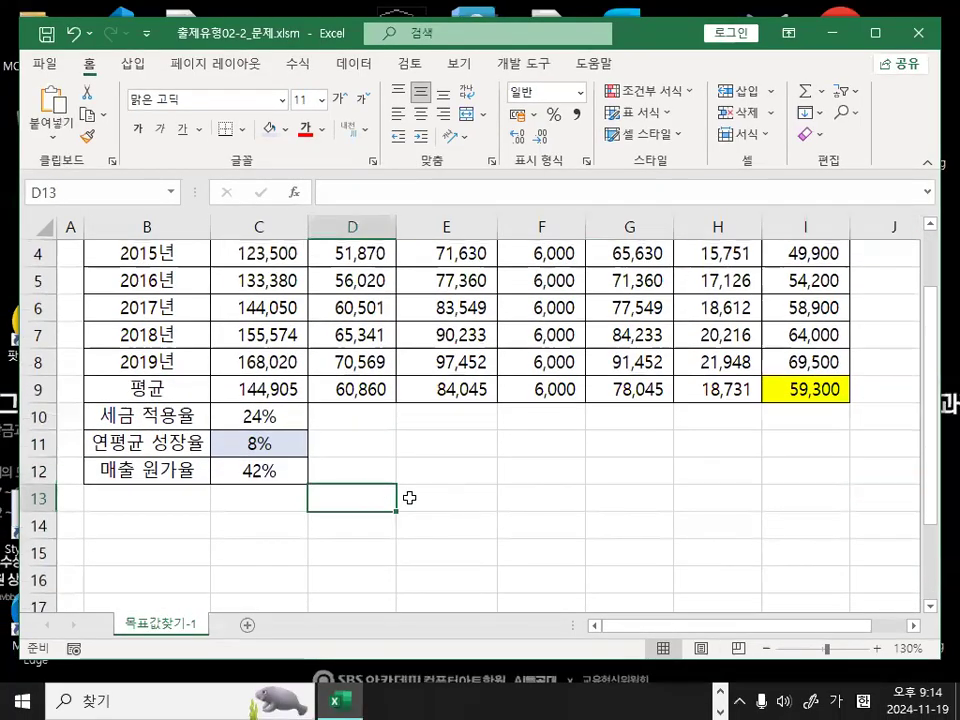
pyautogui.press('Up')
pyautogui.click(464, 471)
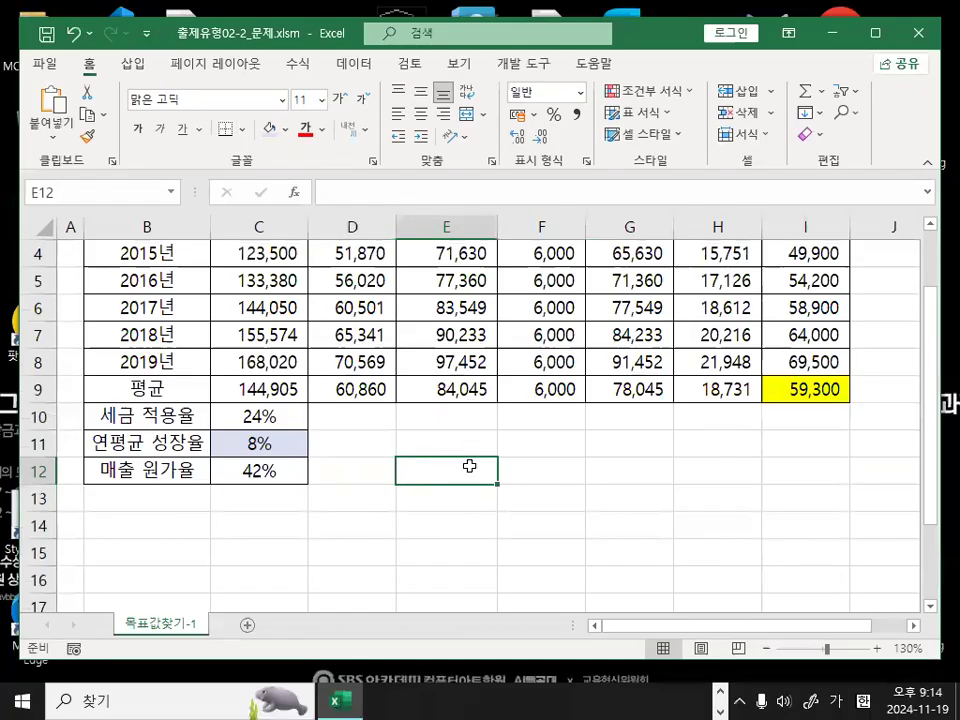
pyautogui.click(544, 471)
# Show the data tools magnified, circle the 예측 group and mark the 목표값 찾기 command under 가상 분석 in red
pyautogui.moveTo(405, 92)
pyautogui.mouseDown()
pyautogui.moveTo(322, 80)
pyautogui.moveTo(404, 68)
pyautogui.mouseUp()
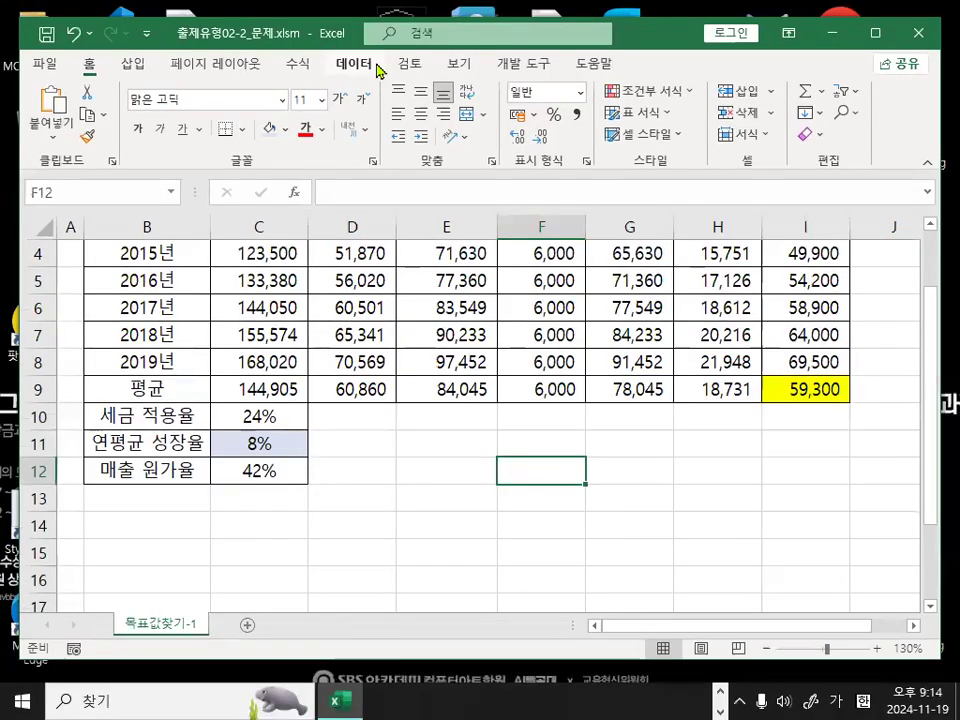
pyautogui.click(380, 92)
pyautogui.moveTo(674, 304)
pyautogui.mouseDown()
pyautogui.moveTo(643, 333)
pyautogui.moveTo(590, 288)
pyautogui.moveTo(666, 298)
pyautogui.mouseUp()
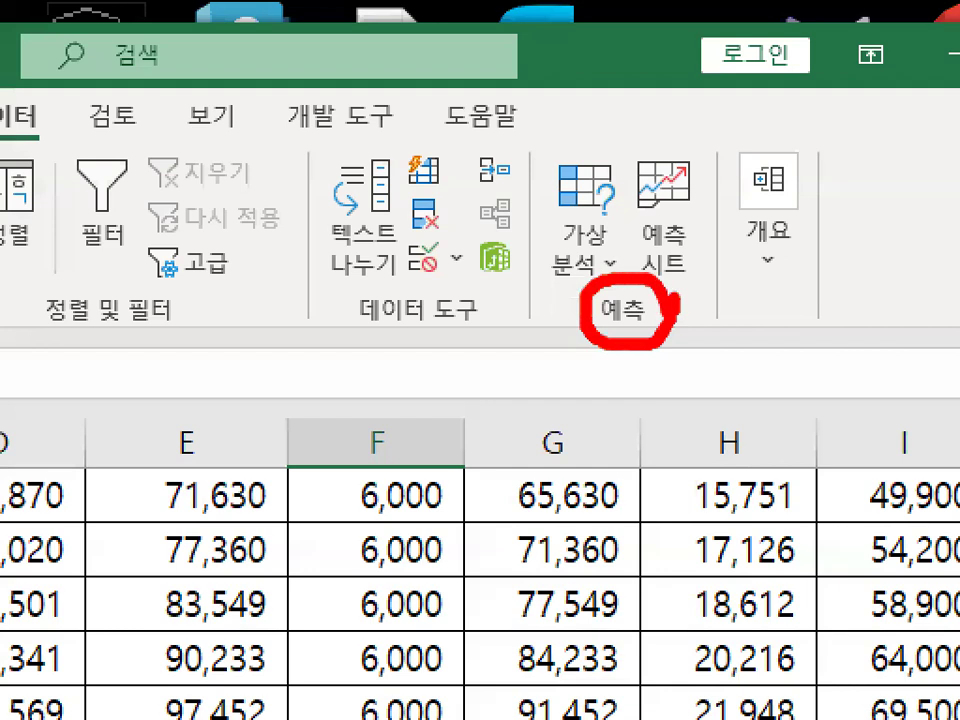
pyautogui.moveTo(628, 248)
pyautogui.mouseDown()
pyautogui.moveTo(545, 255)
pyautogui.moveTo(555, 172)
pyautogui.moveTo(628, 240)
pyautogui.mouseUp()
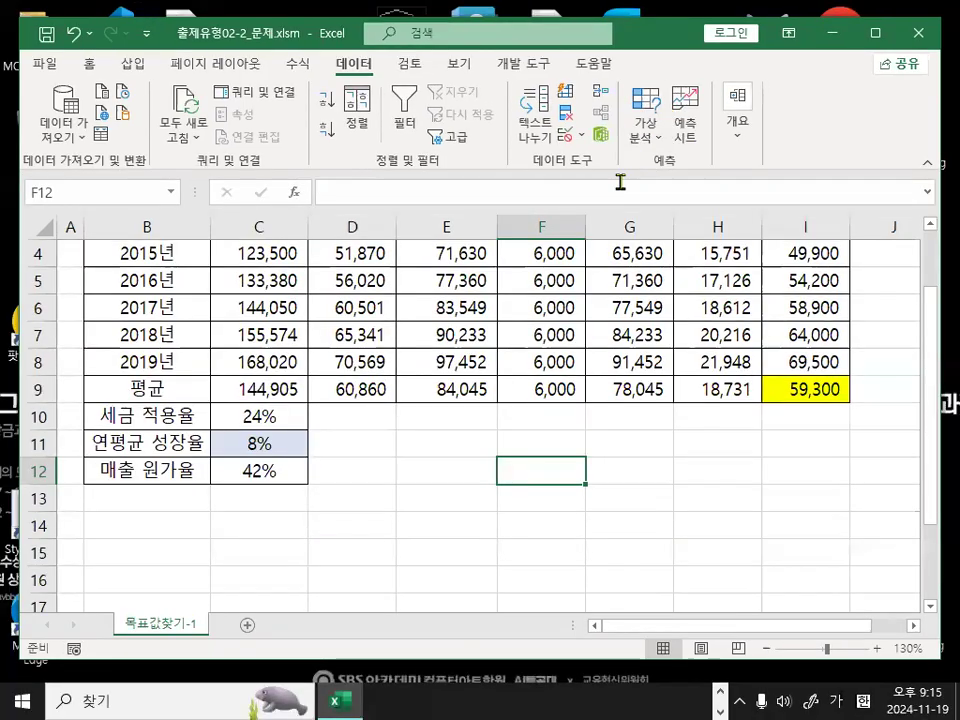
pyautogui.click(585, 245)
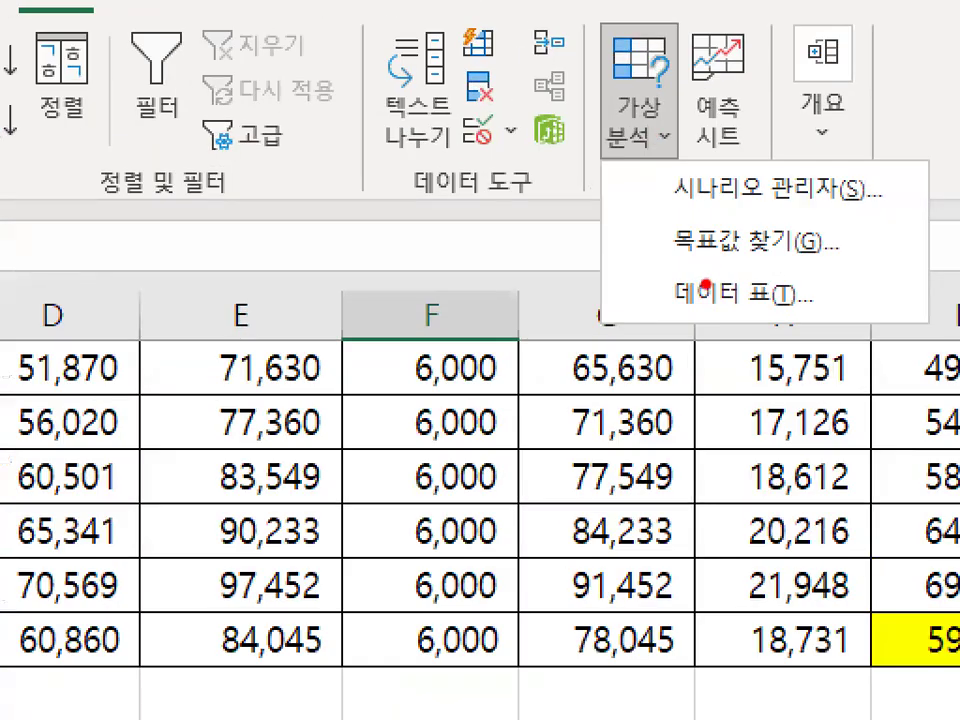
pyautogui.moveTo(676, 256); pyautogui.dragTo(818, 252)
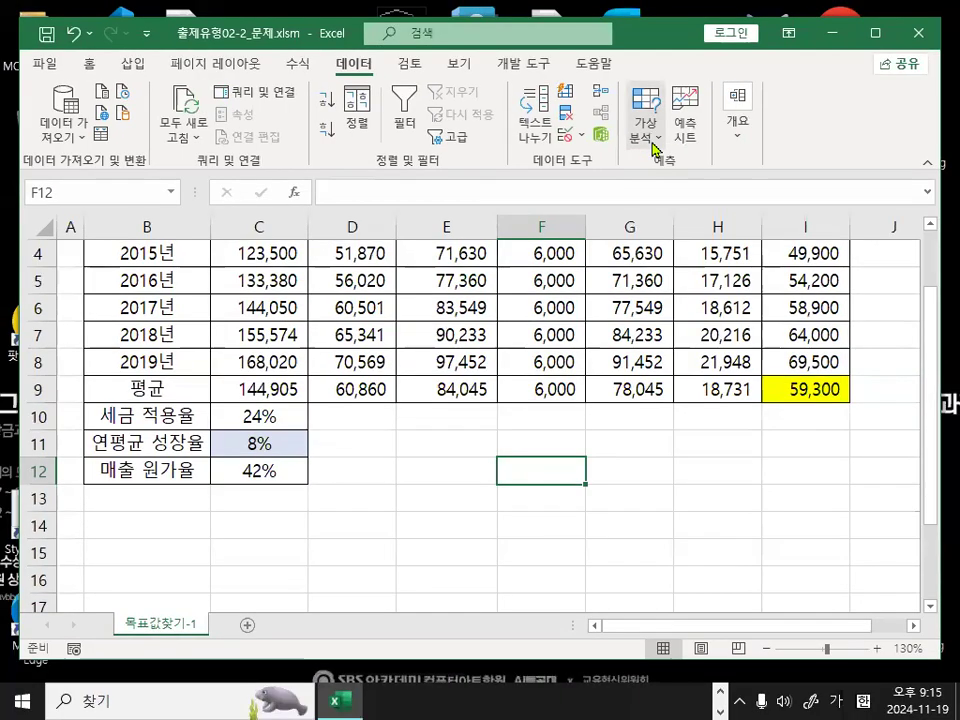
# Start Goal Seek (목표값 찾기), set its 수식 셀 to I9, and circle and tick that reference in red
pyautogui.click(640, 112)
pyautogui.click(724, 246)
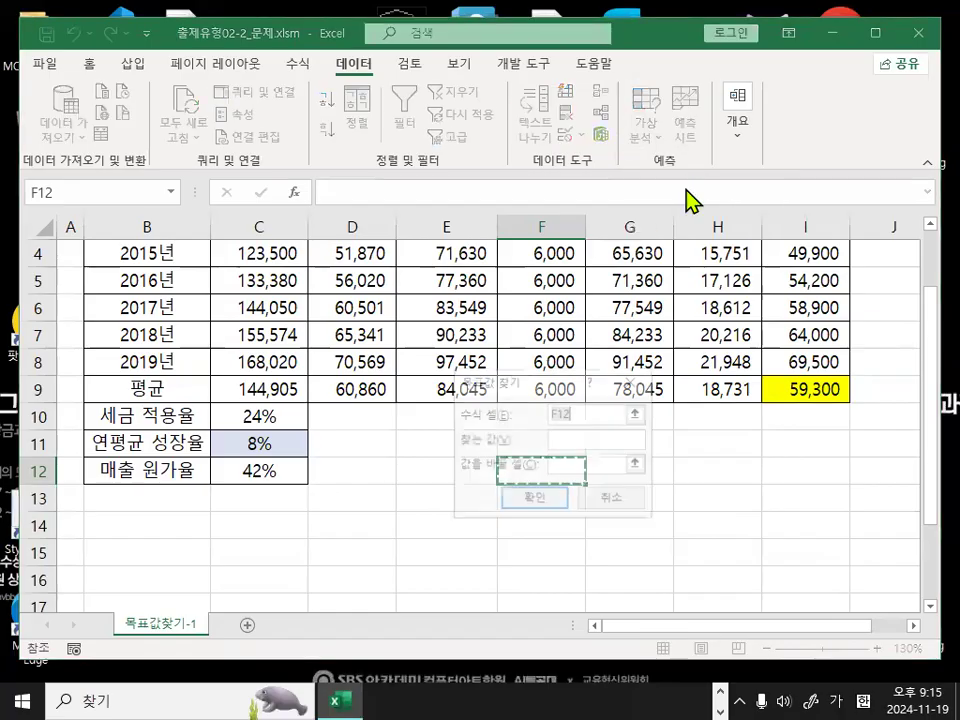
pyautogui.click(804, 390)
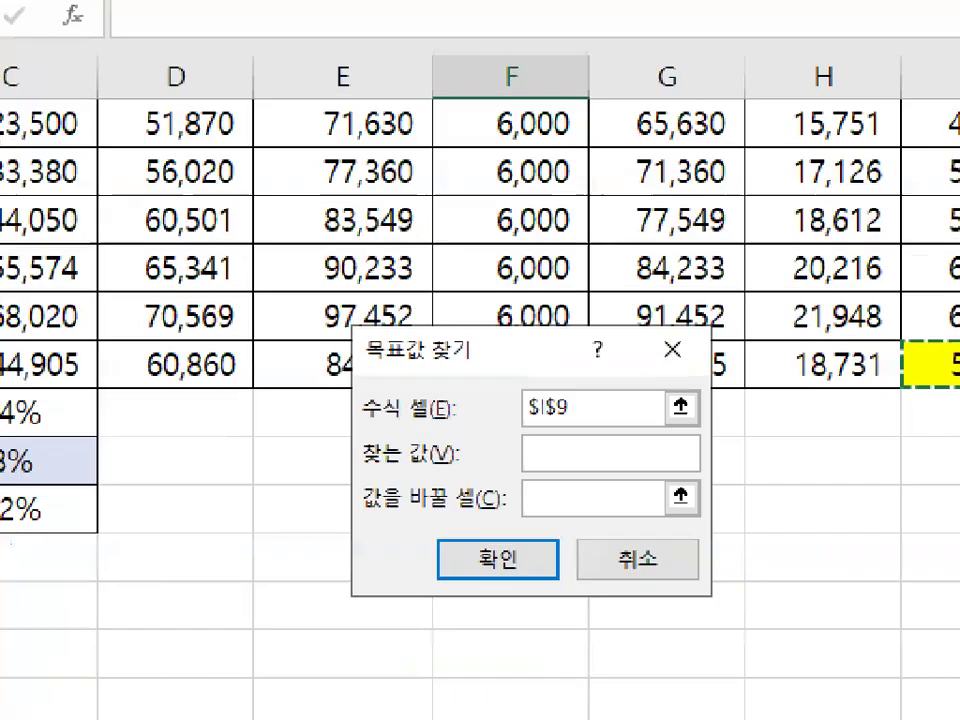
pyautogui.moveTo(587, 412)
pyautogui.mouseDown()
pyautogui.moveTo(551, 426)
pyautogui.moveTo(533, 399)
pyautogui.mouseUp()
pyautogui.moveTo(596, 408)
pyautogui.mouseDown()
pyautogui.moveTo(545, 358)
pyautogui.moveTo(666, 243)
pyautogui.mouseUp()
pyautogui.press('Escape')
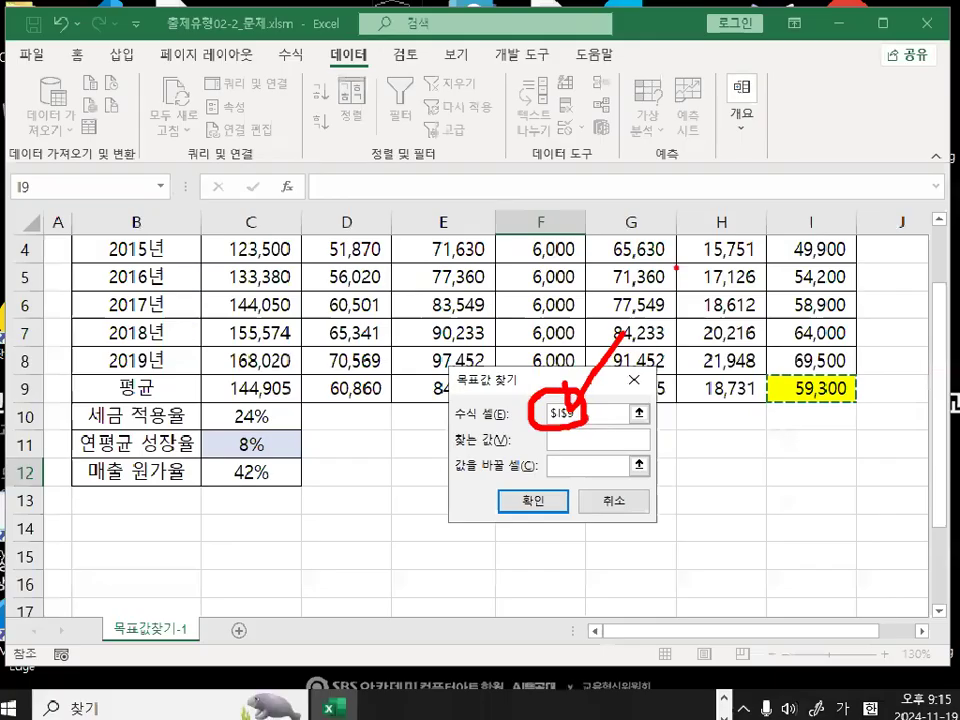
# Set the Goal Seek 찾는 값 to 65000 and mark the entry in red on the magnified view
pyautogui.click(563, 458)
pyautogui.hotkey('ctrl', '1')
pyautogui.moveTo(540, 442)
pyautogui.mouseDown()
pyautogui.moveTo(601, 451)
pyautogui.moveTo(543, 437)
pyautogui.mouseUp()
pyautogui.press('Escape')
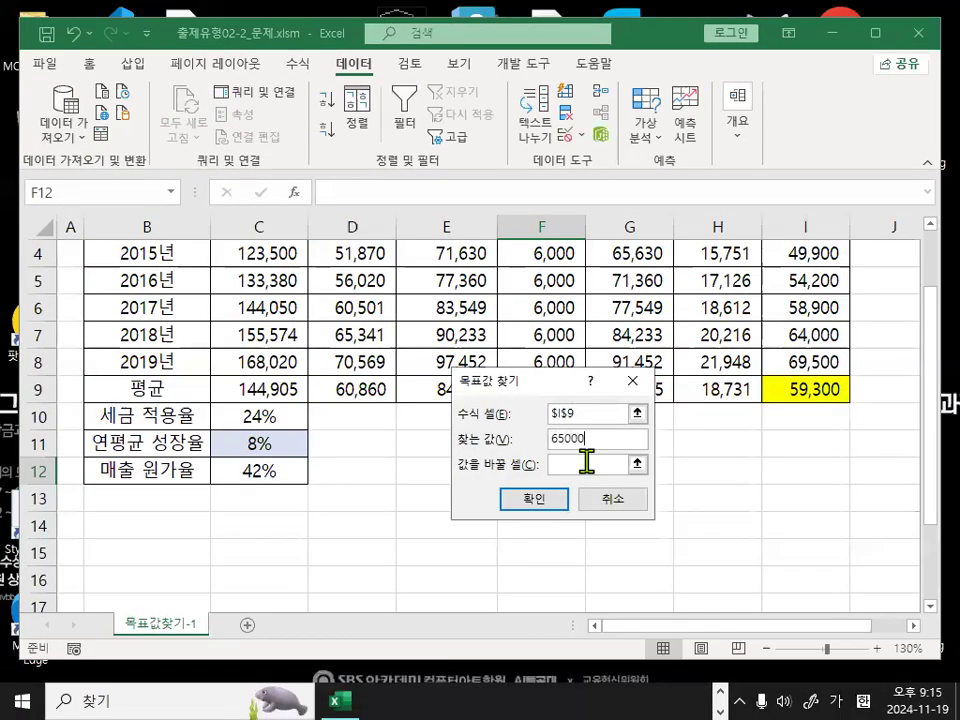
pyautogui.hotkey('ctrl', '1')
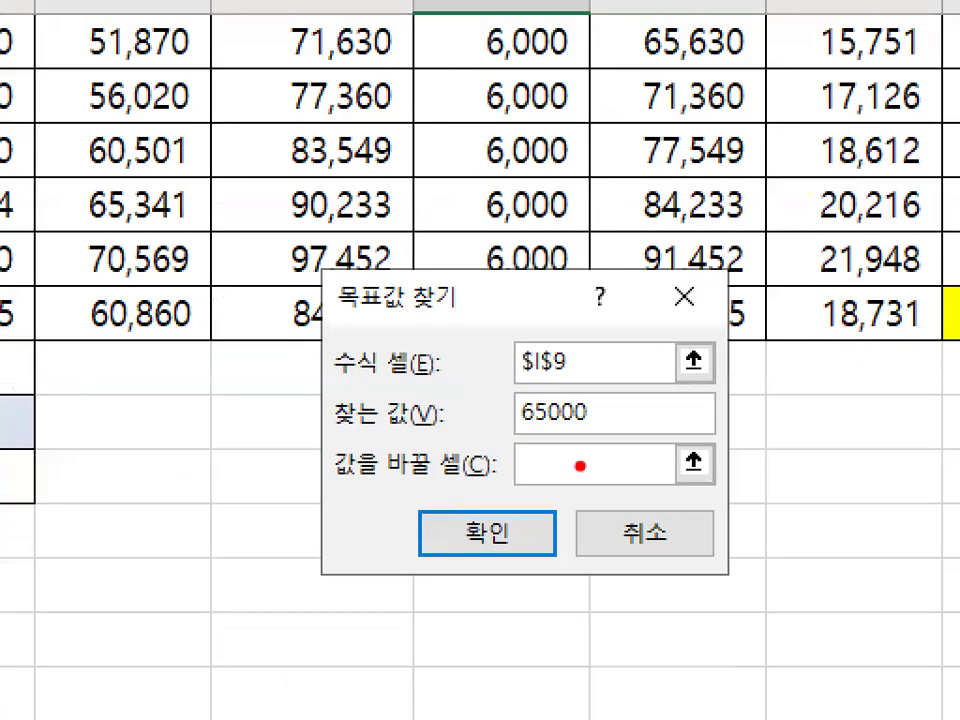
pyautogui.moveTo(615, 423)
pyautogui.mouseDown()
pyautogui.moveTo(505, 420)
pyautogui.moveTo(560, 383)
pyautogui.moveTo(612, 415)
pyautogui.mouseUp()
pyautogui.press('Escape')
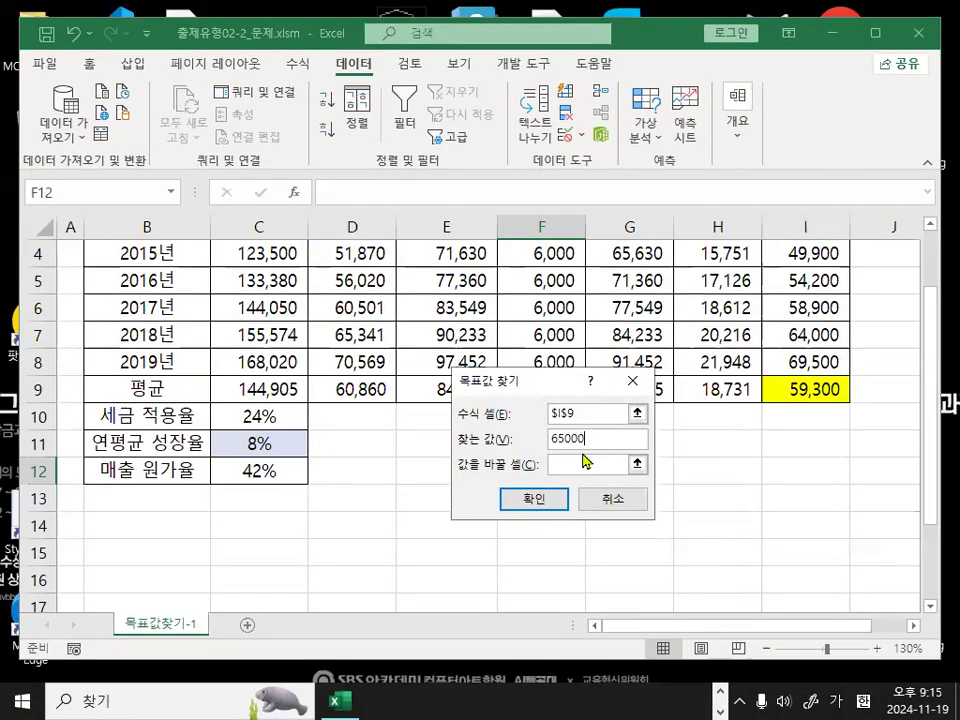
# Circle the 연평균 성장율 value with a red arrow and question mark, and set 값을 바꿀 셀 to C11
pyautogui.click(575, 465)
pyautogui.hotkey('ctrl', '1')
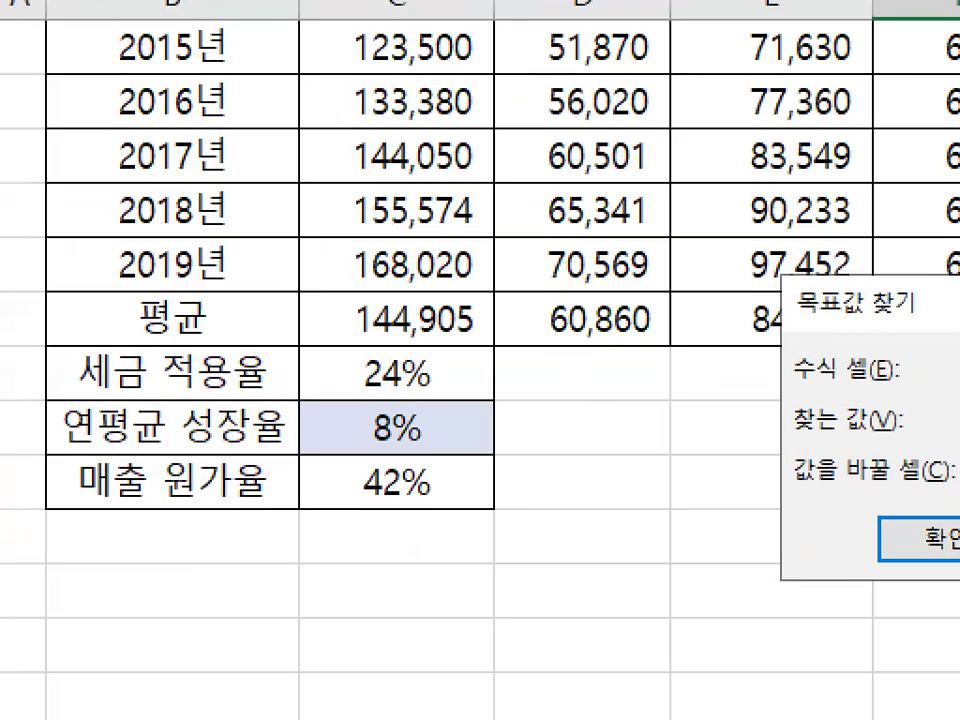
pyautogui.moveTo(460, 447)
pyautogui.mouseDown()
pyautogui.moveTo(340, 405)
pyautogui.moveTo(440, 450)
pyautogui.moveTo(575, 434)
pyautogui.moveTo(540, 478)
pyautogui.mouseUp()
pyautogui.moveTo(622, 398)
pyautogui.mouseDown()
pyautogui.moveTo(668, 386)
pyautogui.moveTo(648, 428)
pyautogui.mouseUp()
pyautogui.click(648, 452)
pyautogui.press('Escape')
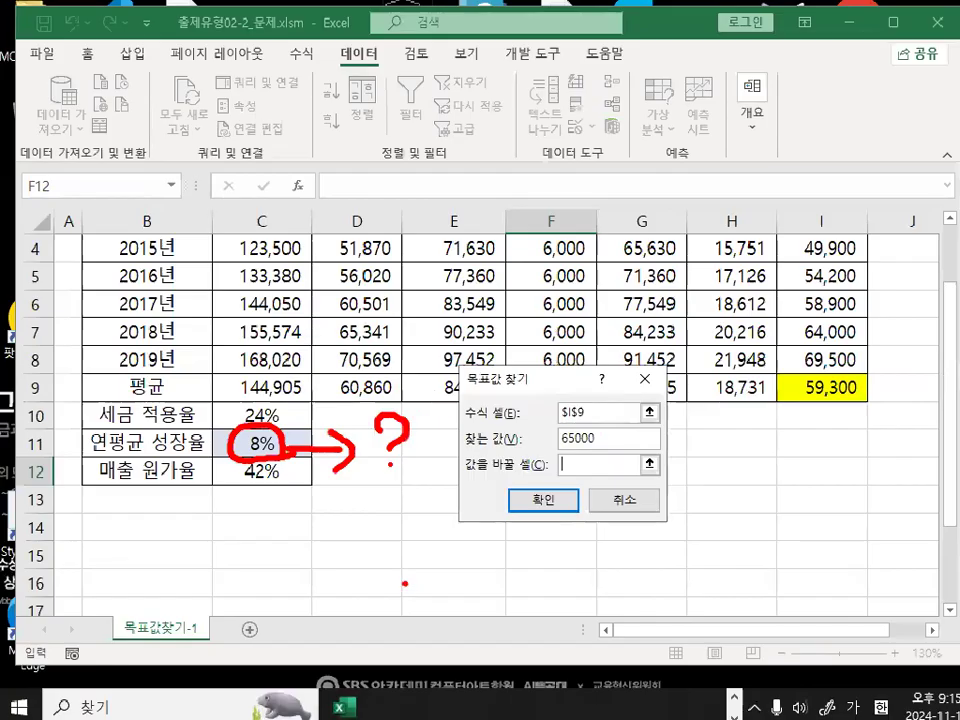
pyautogui.click(256, 441)
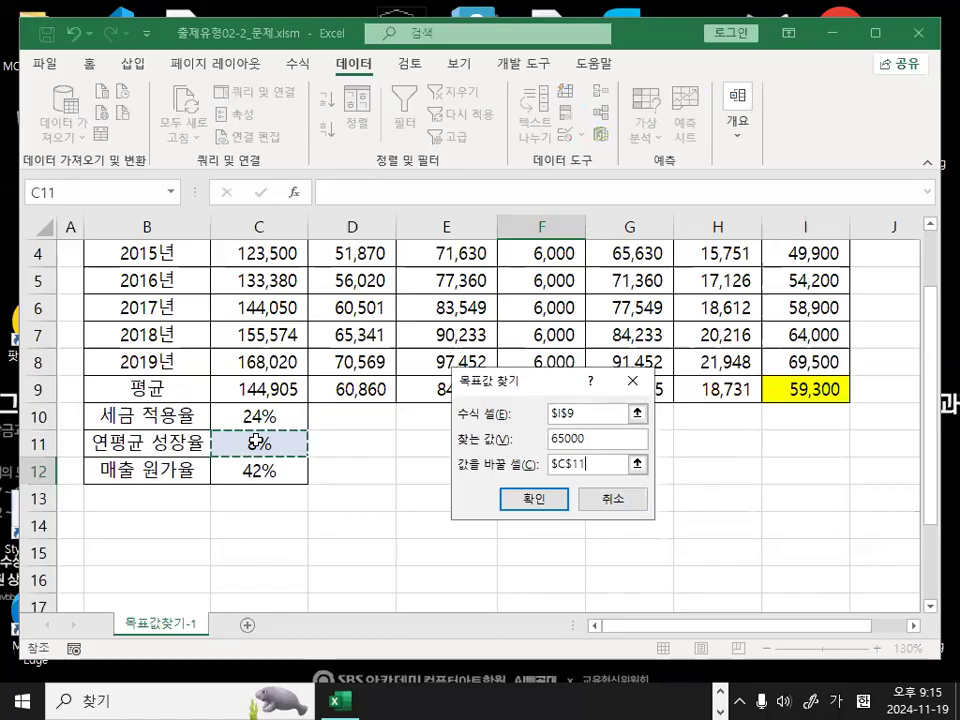
# Magnify the sheet with the completed Goal Seek dialog and mark the 연평균 성장율 value in red
pyautogui.hotkey('ctrl', '1')
pyautogui.click(256, 442)
pyautogui.moveTo(302, 434)
pyautogui.mouseDown()
pyautogui.moveTo(236, 414)
pyautogui.moveTo(320, 457)
pyautogui.mouseUp()
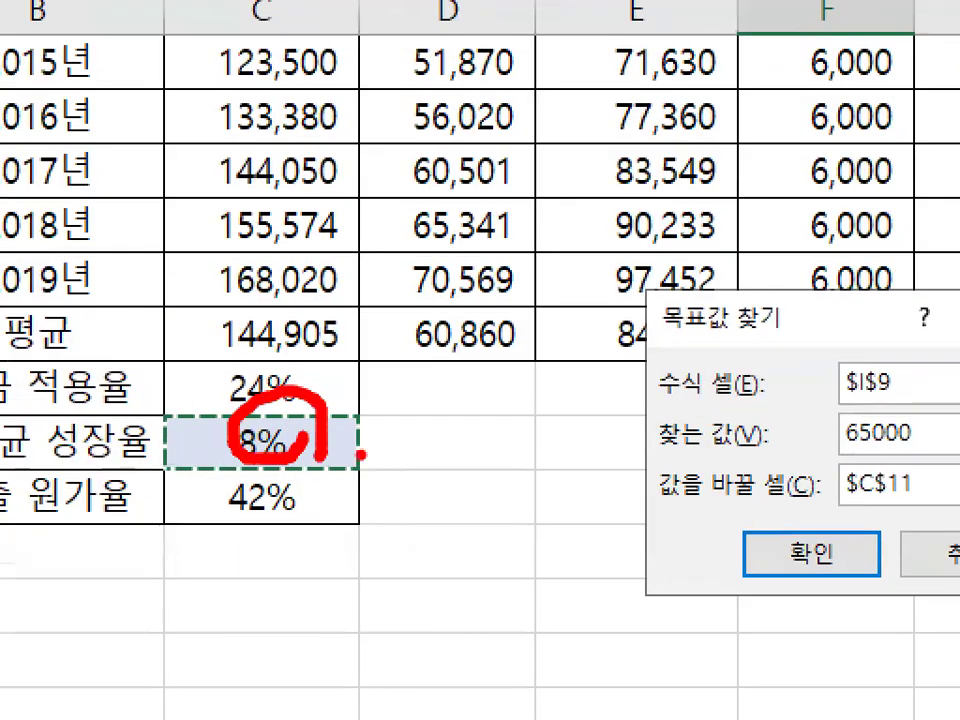
pyautogui.press('Escape')
pyautogui.hotkey('ctrl', '1')
pyautogui.click(873, 381)
pyautogui.moveTo(873, 381)
pyautogui.mouseDown()
pyautogui.moveTo(712, 340)
pyautogui.moveTo(832, 358)
pyautogui.mouseUp()
pyautogui.press('Escape')
pyautogui.hotkey('ctrl', '1')
pyautogui.click(301, 444)
pyautogui.moveTo(301, 444); pyautogui.dragTo(292, 457)
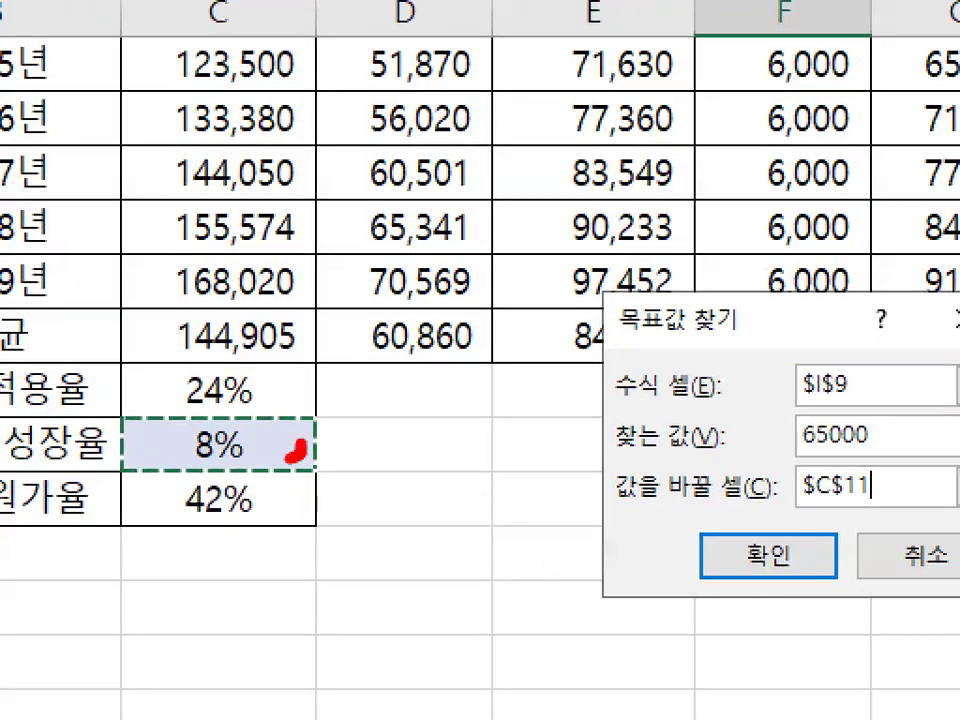
pyautogui.press('Escape')
# Run Goal Seek, accept the solution, and select the 순이익 average I9 and the 연평균 성장율 cell C11
pyautogui.click(503, 502)
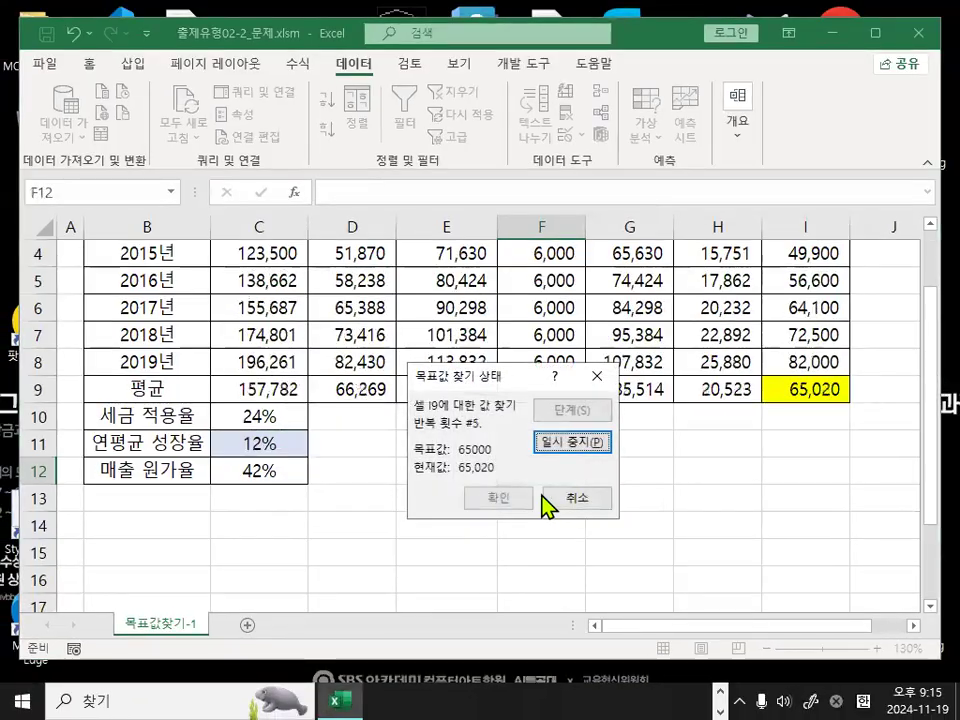
pyautogui.click(508, 500)
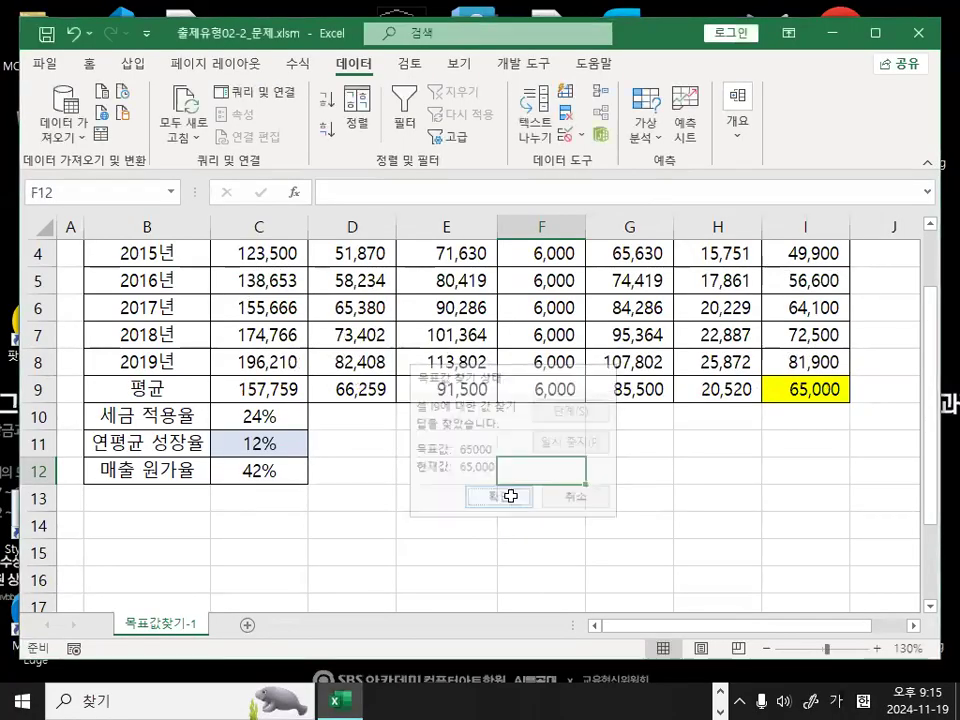
pyautogui.click(828, 380)
pyautogui.click(259, 444)
# Magnify the sheet and circle the solved 연평균 성장율 value and the 순이익 average in red
pyautogui.hotkey('ctrl', '1')
pyautogui.moveTo(240, 457); pyautogui.dragTo(333, 438)
pyautogui.press('Escape')
pyautogui.hotkey('ctrl', '1')
pyautogui.click(838, 395)
pyautogui.moveTo(882, 398)
pyautogui.mouseDown()
pyautogui.moveTo(705, 385)
pyautogui.moveTo(838, 390)
pyautogui.mouseUp()
pyautogui.press('Escape')
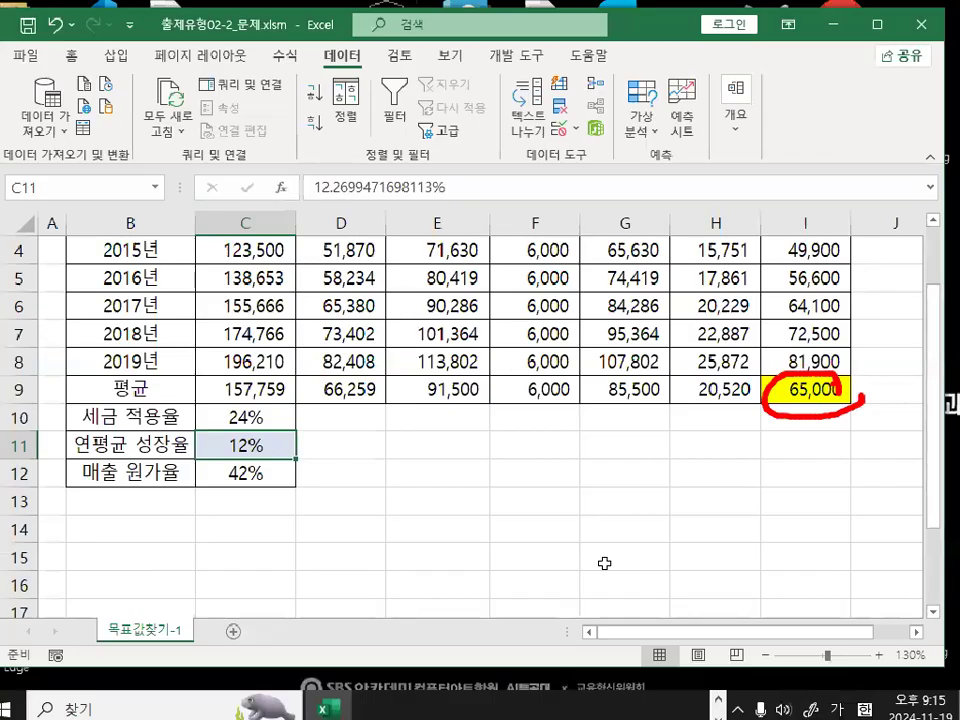
# Switch to the Notepad class notes, highlight 결과셀주소 and 값을 바꿀셀, and minimize the notes
pyautogui.hotkey('alt', 'Tab')
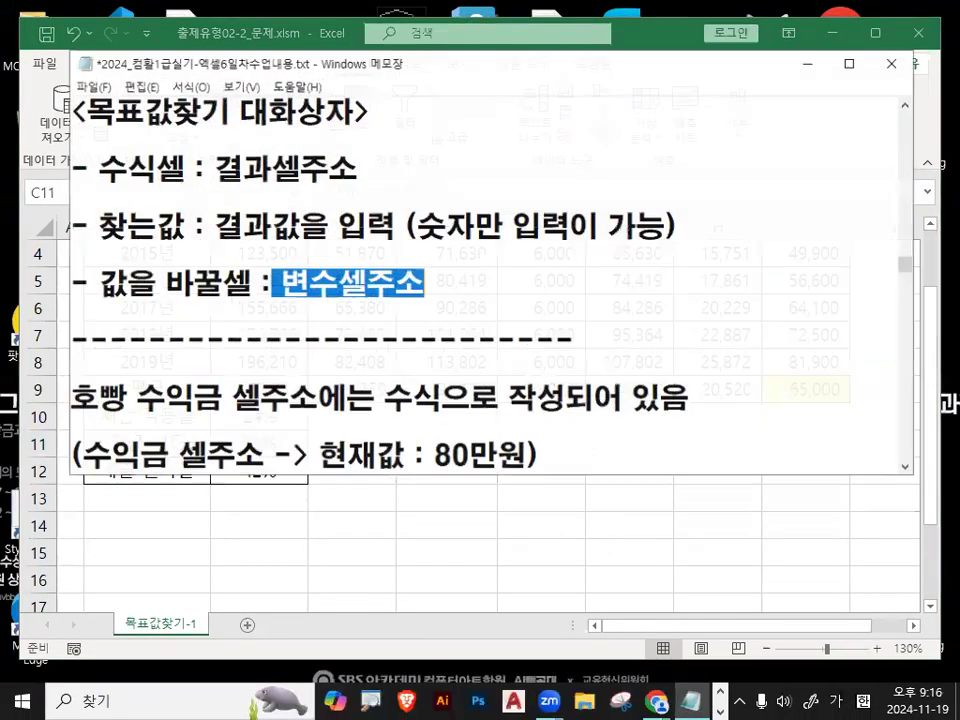
pyautogui.moveTo(87, 158); pyautogui.dragTo(349, 152)
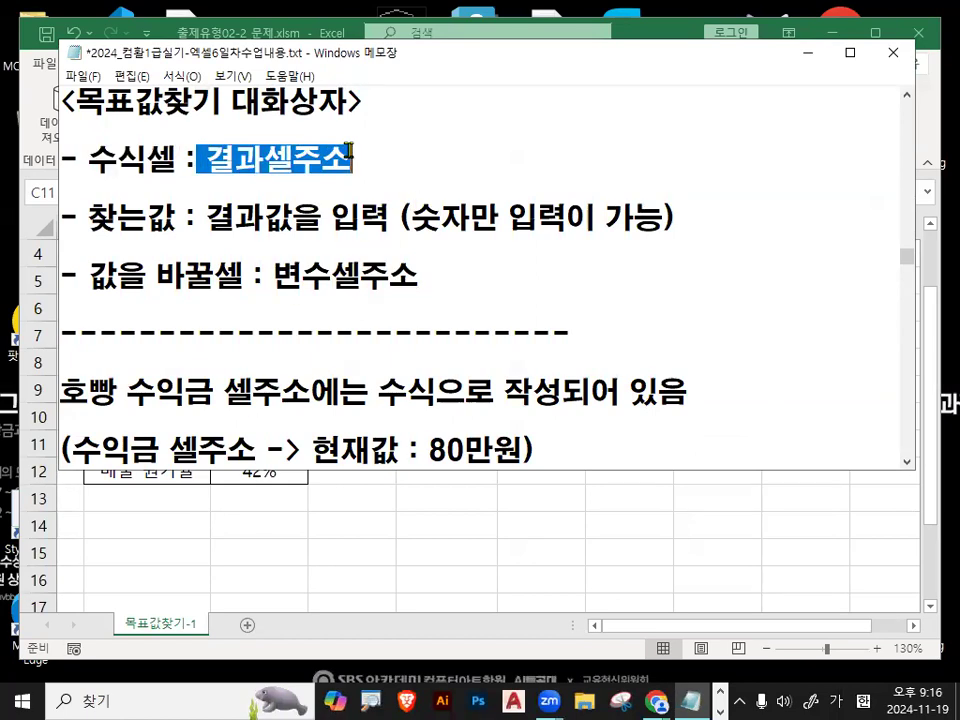
pyautogui.moveTo(95, 271); pyautogui.dragTo(250, 272)
pyautogui.click(808, 52)
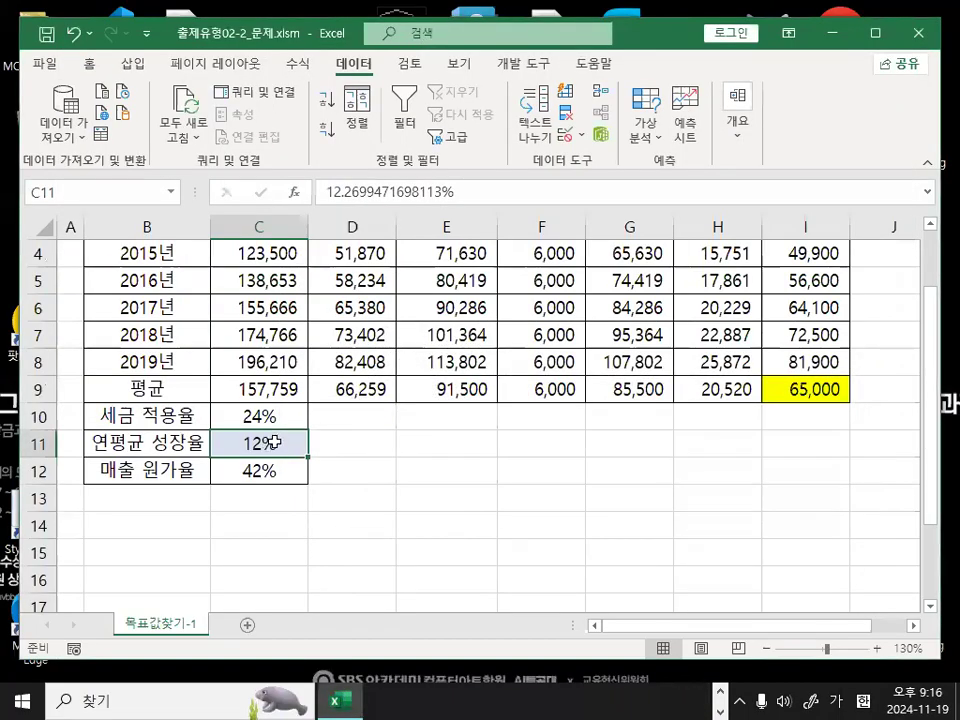
# Circle I9 and C11 in red with an arrow from C11 to I9, cross the C11 circle, and clear the drawing
pyautogui.moveTo(848, 393); pyautogui.dragTo(790, 407)
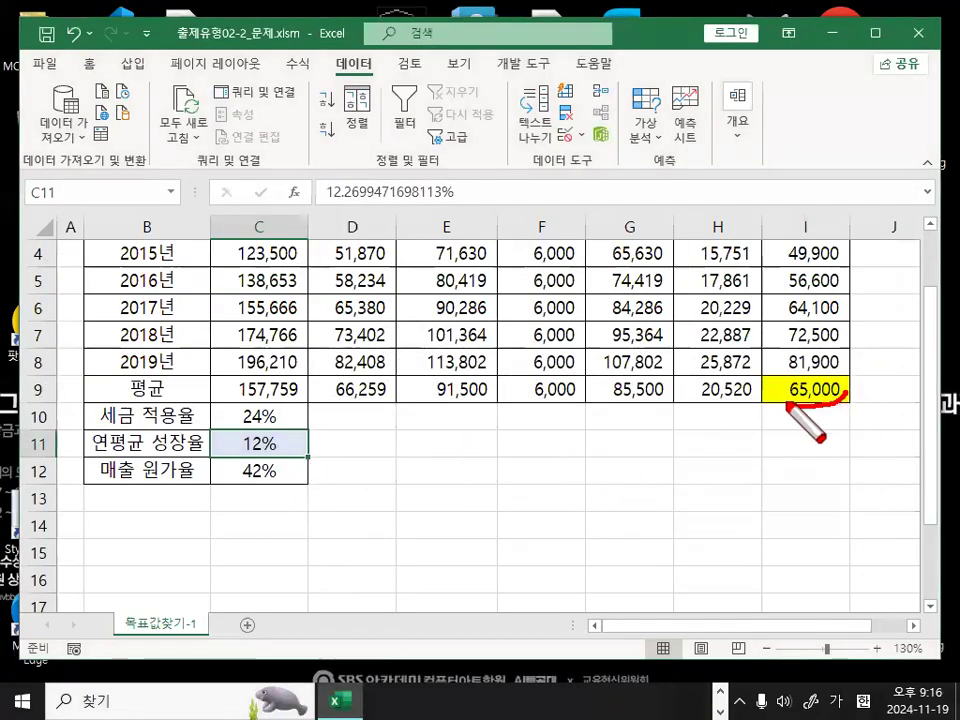
pyautogui.moveTo(838, 362); pyautogui.dragTo(842, 369)
pyautogui.moveTo(265, 440)
pyautogui.mouseDown()
pyautogui.moveTo(352, 322)
pyautogui.moveTo(800, 345)
pyautogui.mouseUp()
pyautogui.moveTo(200, 440); pyautogui.dragTo(335, 452)
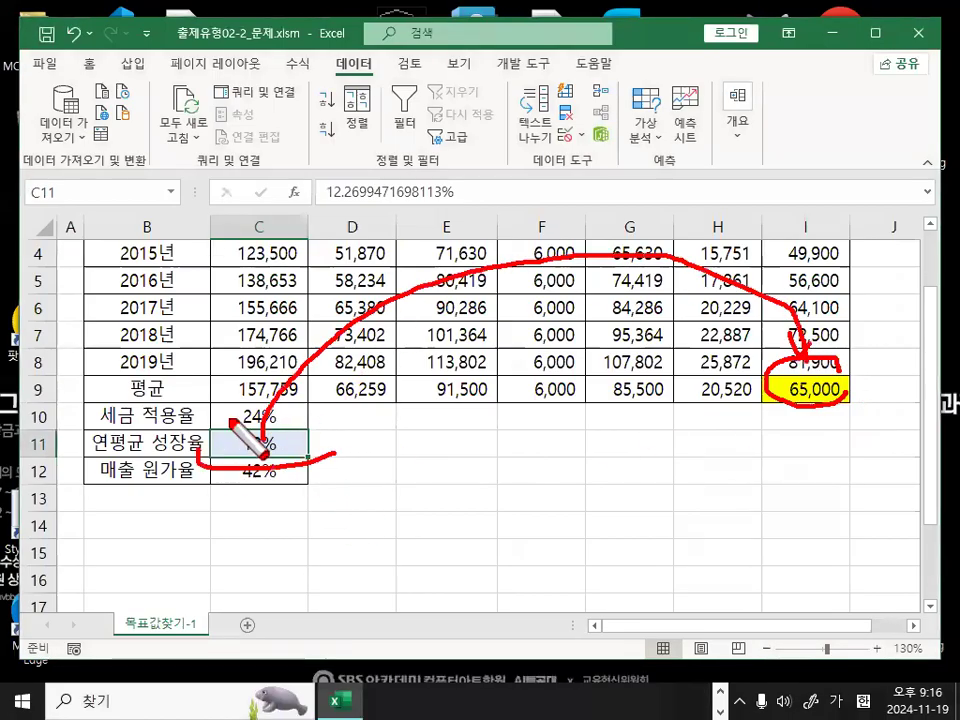
pyautogui.moveTo(232, 424); pyautogui.dragTo(330, 467)
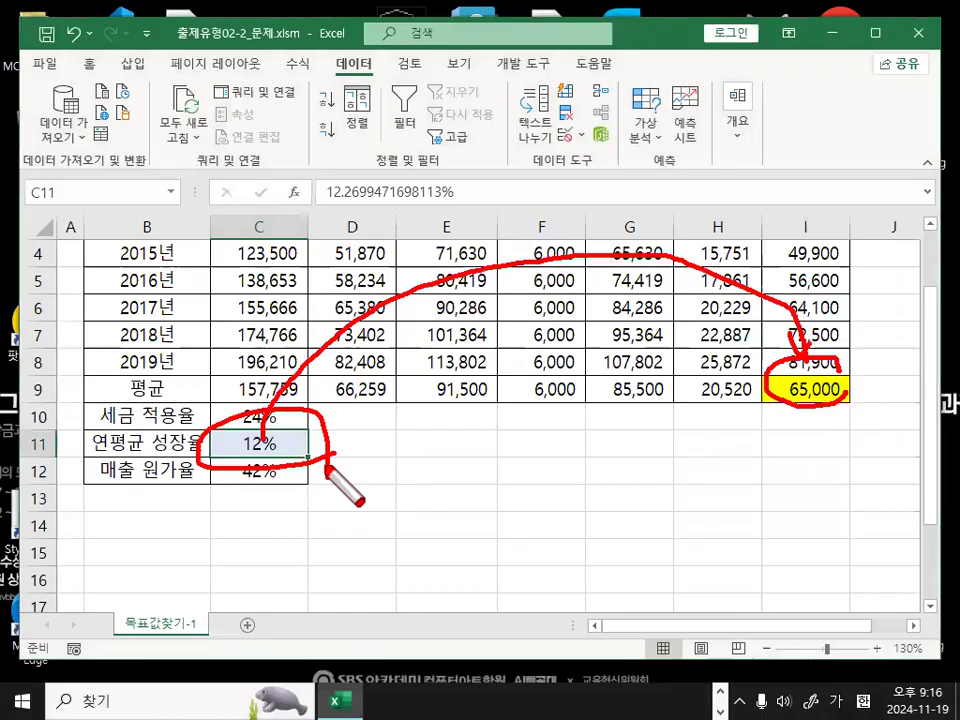
pyautogui.moveTo(309, 412); pyautogui.dragTo(268, 464)
pyautogui.moveTo(280, 413); pyautogui.dragTo(297, 452)
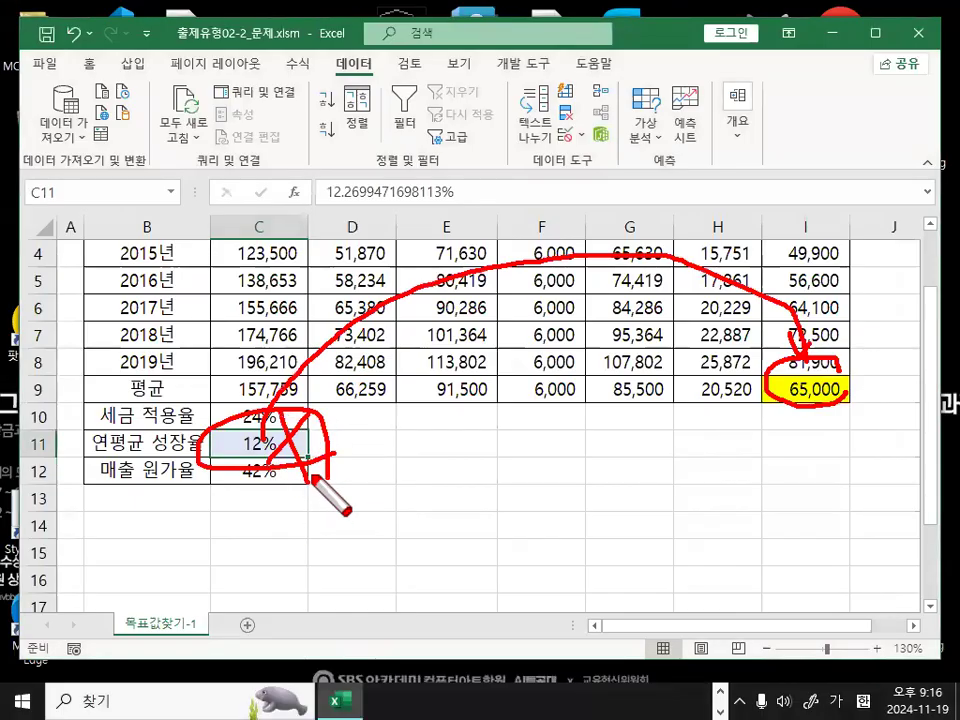
pyautogui.press('Escape')
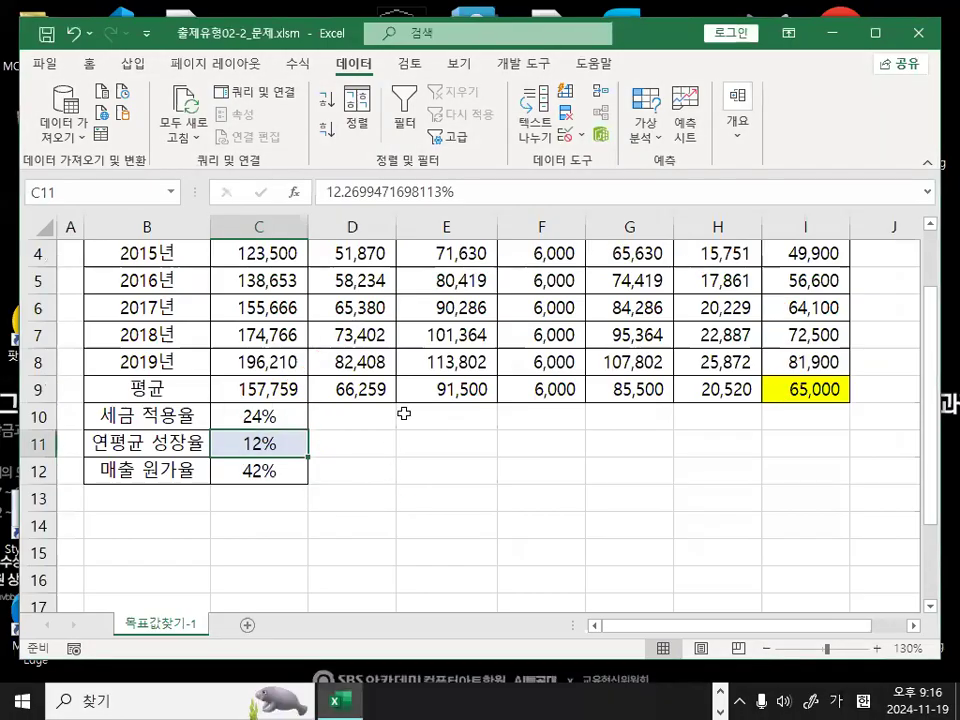
# Circle and tick the 연평균 성장율 value in C11 in red, and clear the drawing
pyautogui.hotkey('ctrl', '2')
pyautogui.moveTo(272, 434)
pyautogui.mouseDown()
pyautogui.moveTo(238, 460)
pyautogui.moveTo(279, 453)
pyautogui.mouseUp()
pyautogui.moveTo(251, 412); pyautogui.dragTo(319, 365)
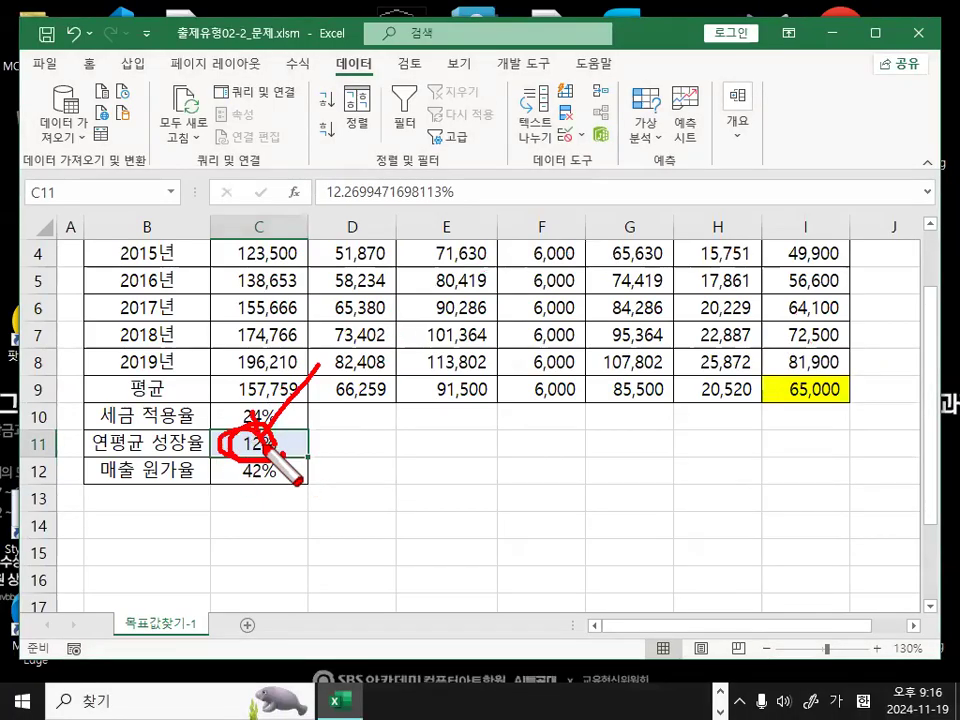
pyautogui.press('Escape')
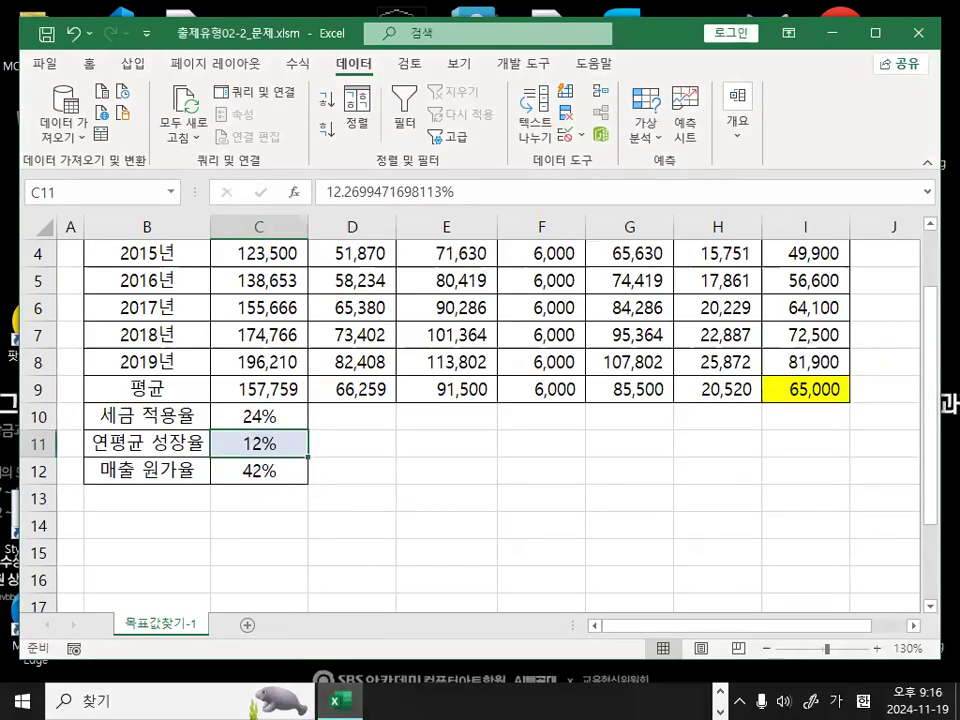
# Switch to the Notepad class notes and highlight the 결과셀주소 지정 and 결과값 입력 descriptions in the 목표값찾기 section
pyautogui.hotkey('alt', 'Tab')
pyautogui.scroll(-5, 458, 232)
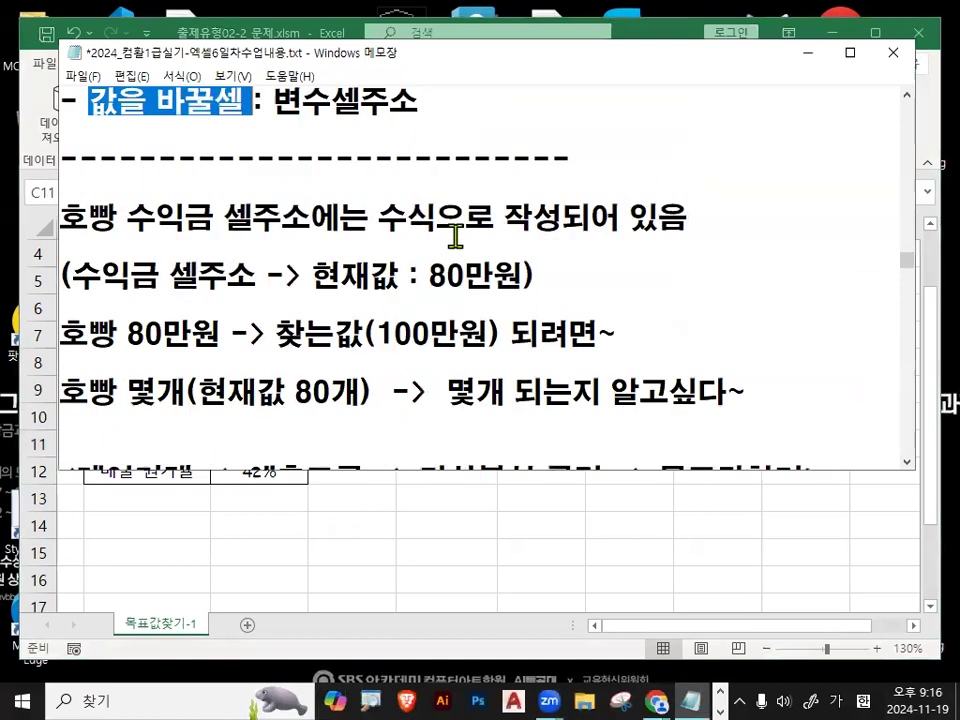
pyautogui.moveTo(209, 295); pyautogui.dragTo(401, 287)
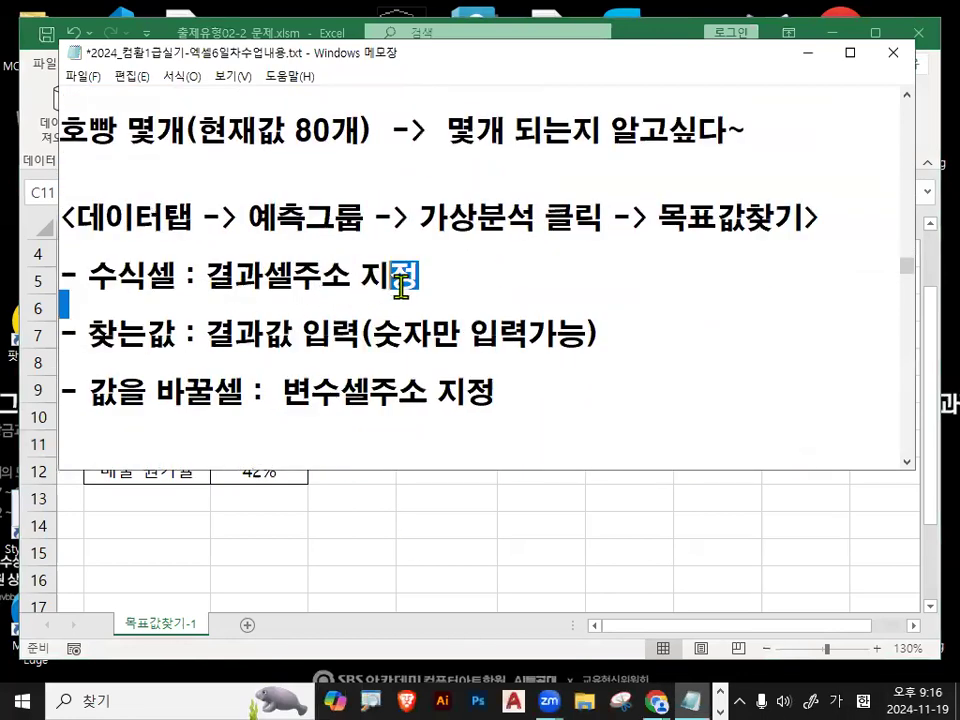
pyautogui.moveTo(223, 342); pyautogui.dragTo(456, 339)
pyautogui.scroll(-1, 456, 338)
pyautogui.scroll(-2, 455, 338)
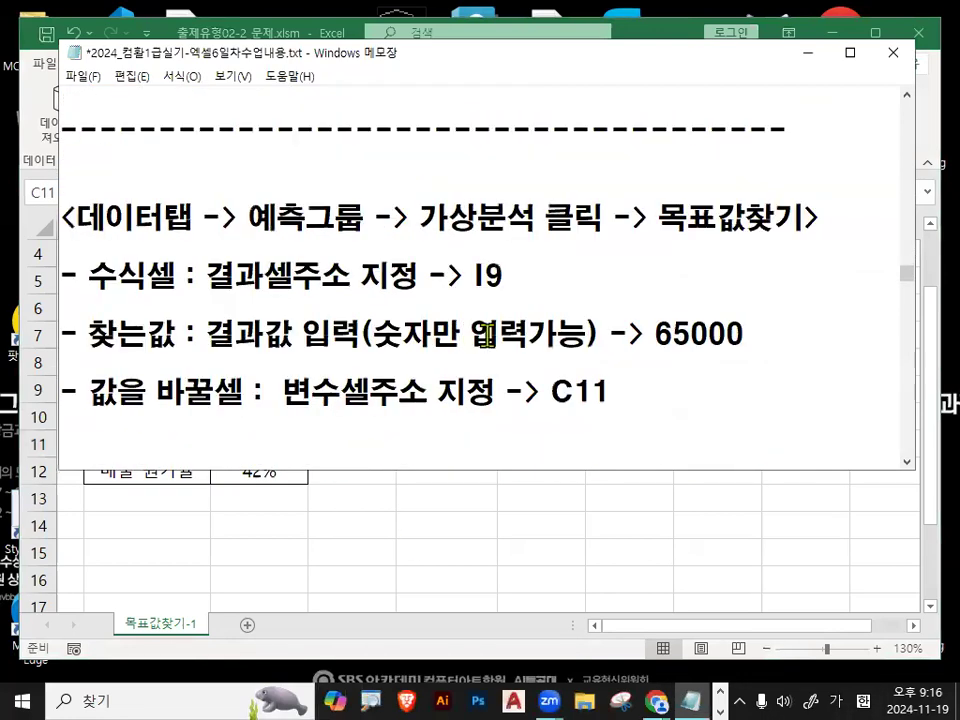
# Highlight the Goal Seek entries I9, 65000 and C11 one after another in the notes
pyautogui.moveTo(471, 279); pyautogui.dragTo(509, 277)
pyautogui.moveTo(654, 334); pyautogui.dragTo(743, 334)
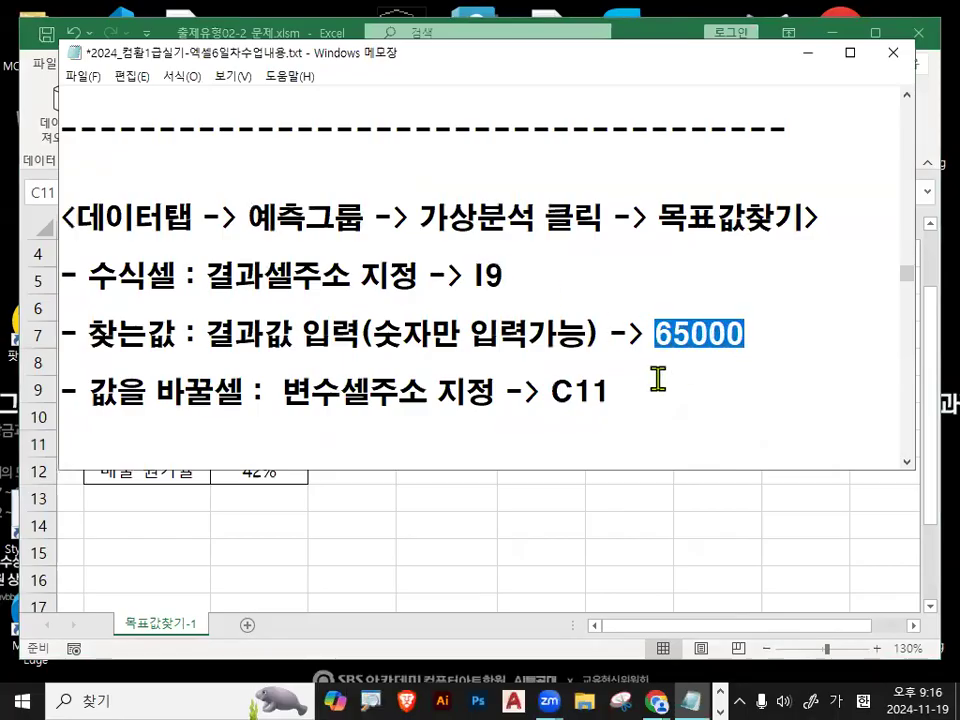
pyautogui.moveTo(553, 391); pyautogui.dragTo(610, 394)
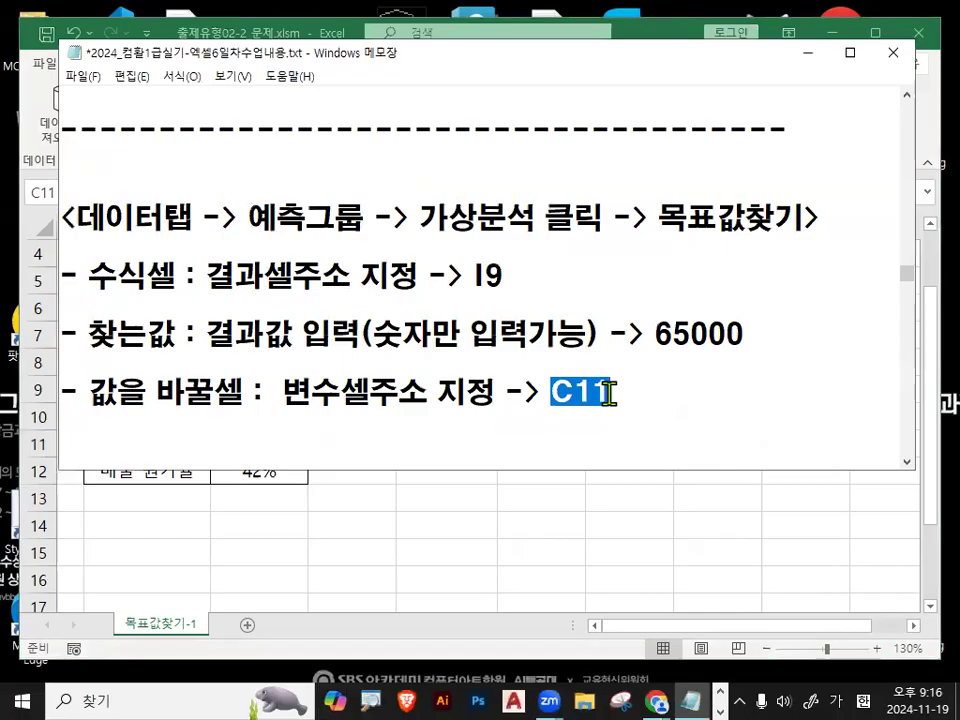
pyautogui.click(605, 341)
# Draw a circle, a check mark and a cross in red over the notes, clear the drawing, and add a blank line below the C11 entry
pyautogui.hotkey('ctrl', '2')
pyautogui.moveTo(535, 362)
pyautogui.mouseDown()
pyautogui.moveTo(321, 343)
pyautogui.moveTo(404, 184)
pyautogui.moveTo(510, 345)
pyautogui.moveTo(493, 376)
pyautogui.mouseUp()
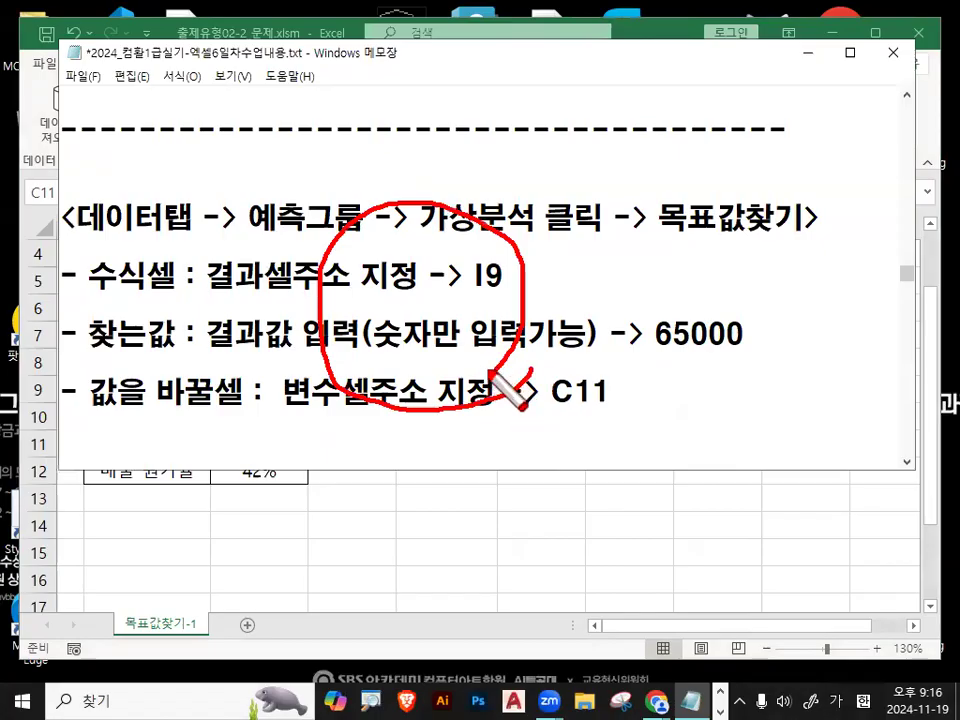
pyautogui.moveTo(540, 345)
pyautogui.mouseDown()
pyautogui.moveTo(553, 369)
pyautogui.moveTo(612, 306)
pyautogui.mouseUp()
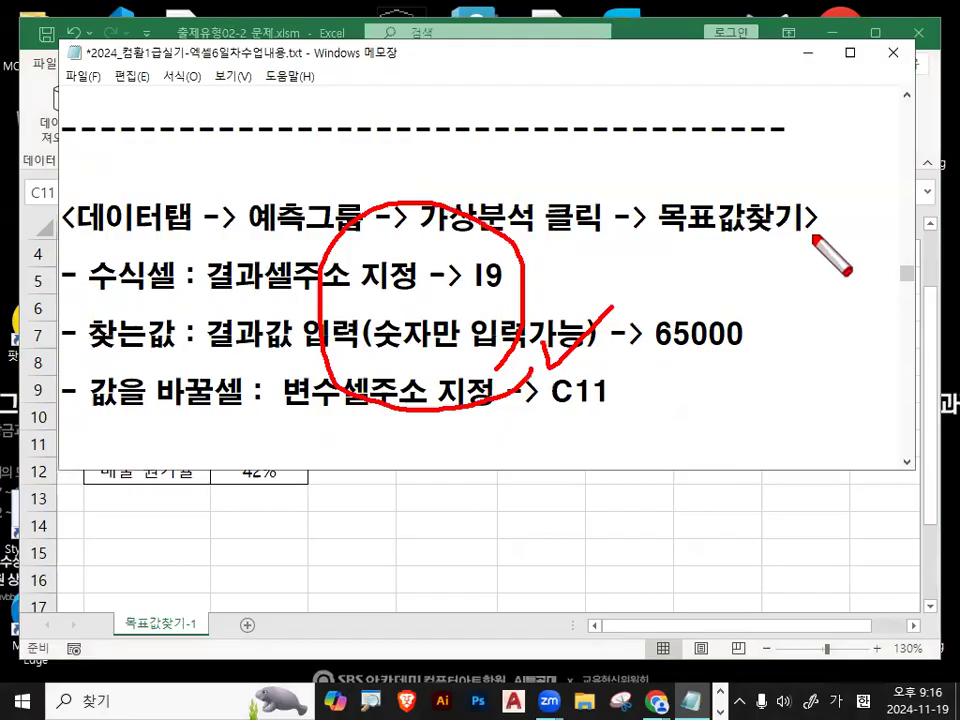
pyautogui.moveTo(812, 216); pyautogui.dragTo(673, 430)
pyautogui.moveTo(686, 268); pyautogui.dragTo(757, 381)
pyautogui.press('Escape')
pyautogui.click(610, 392)
pyautogui.press('Return')
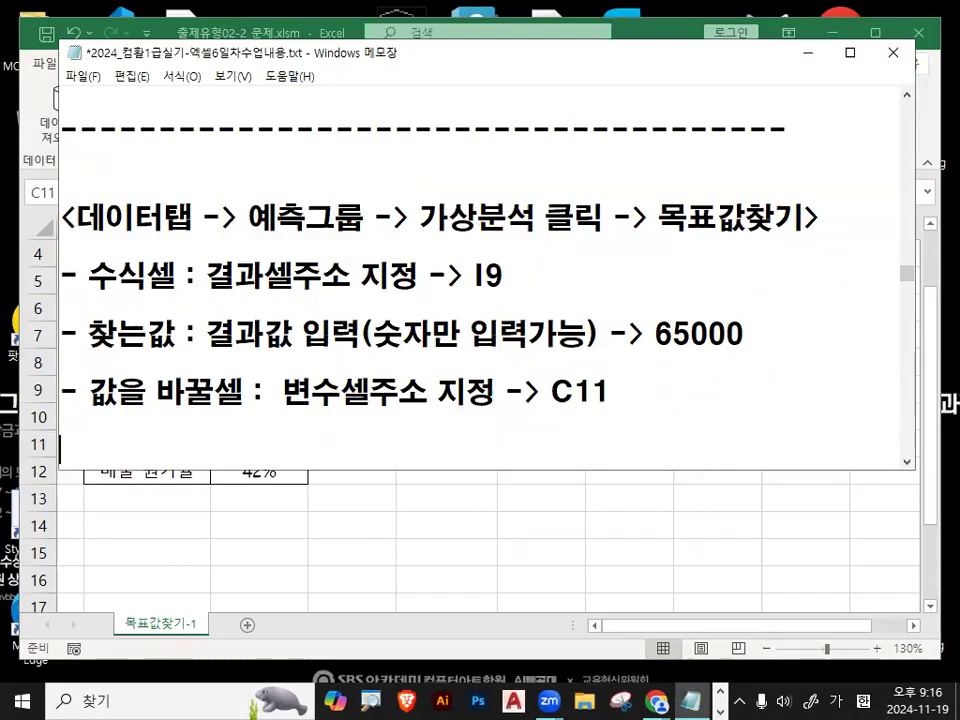
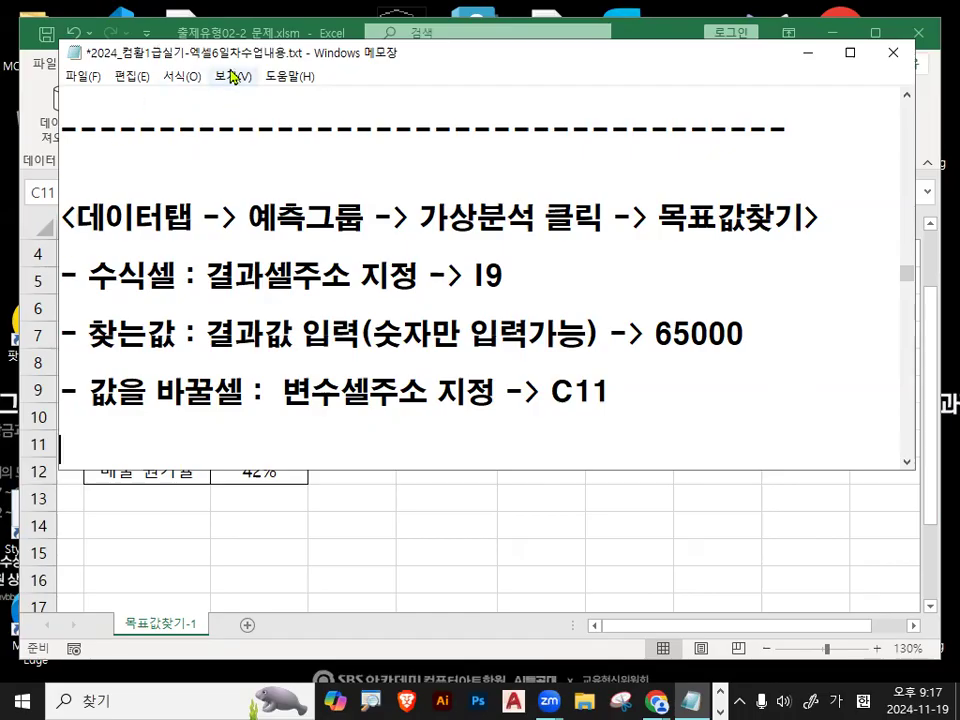
# Highlight the 분석작업-2 list 통합, 데이터 표, 부분합 and then 통합 alone in the notes, and minimize the notes
pyautogui.scroll(-2, 172, 340)
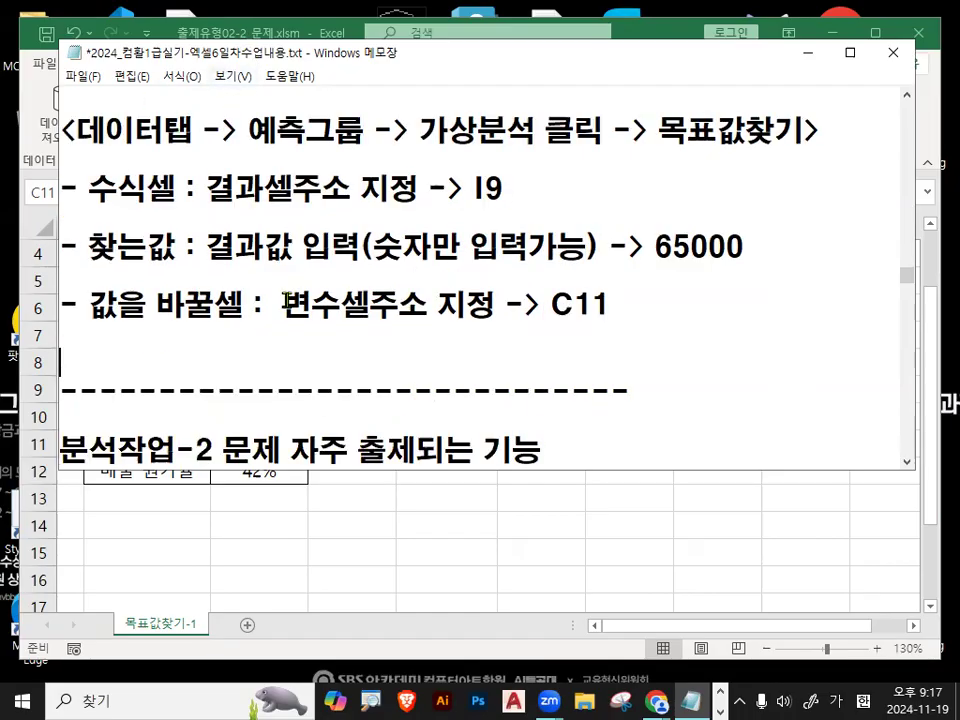
pyautogui.scroll(-1, 264, 320)
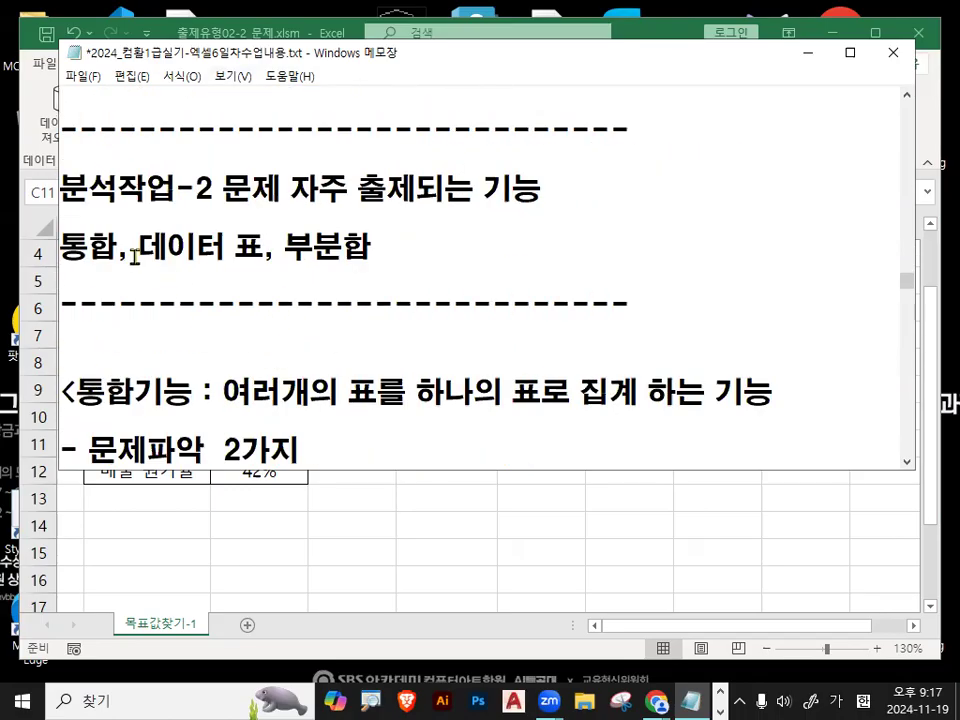
pyautogui.moveTo(64, 247); pyautogui.dragTo(375, 268)
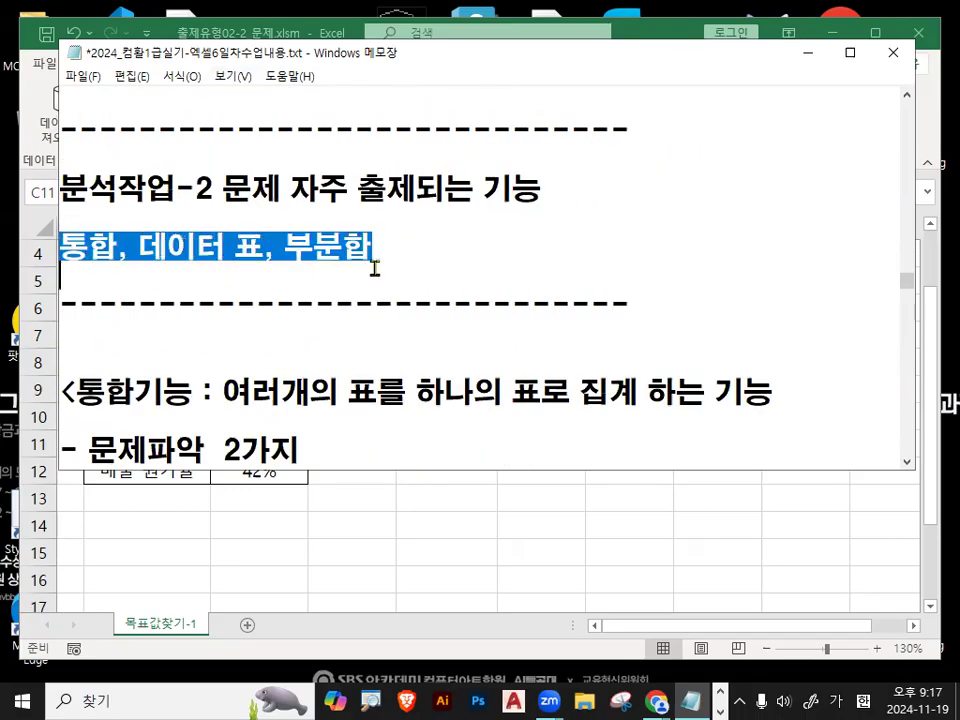
pyautogui.click(371, 265)
pyautogui.moveTo(61, 246); pyautogui.dragTo(113, 244)
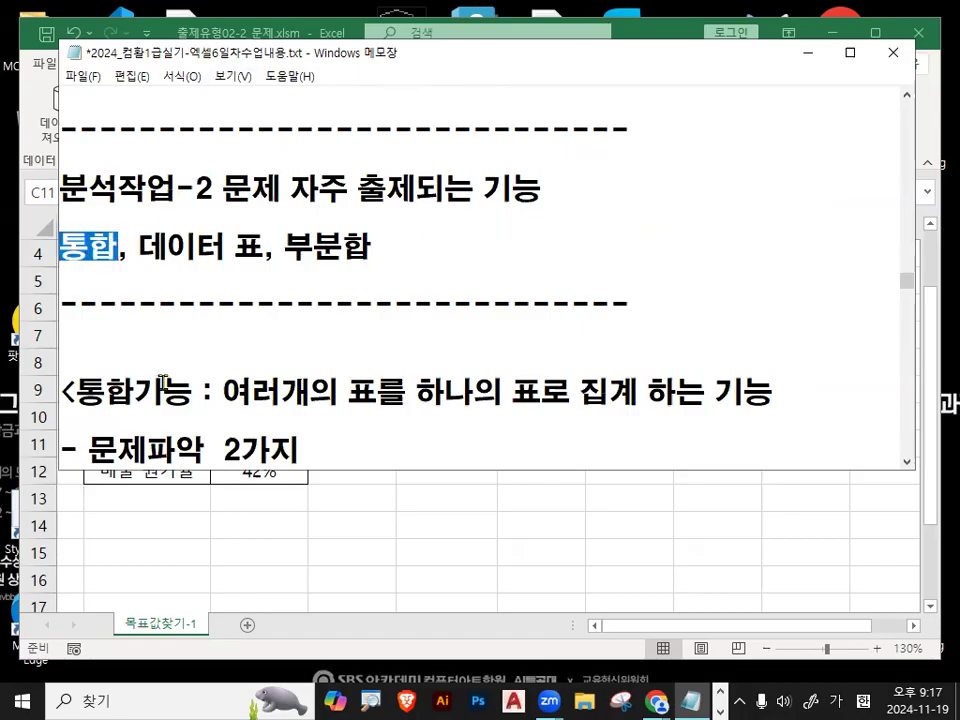
pyautogui.scroll(-1, 101, 326)
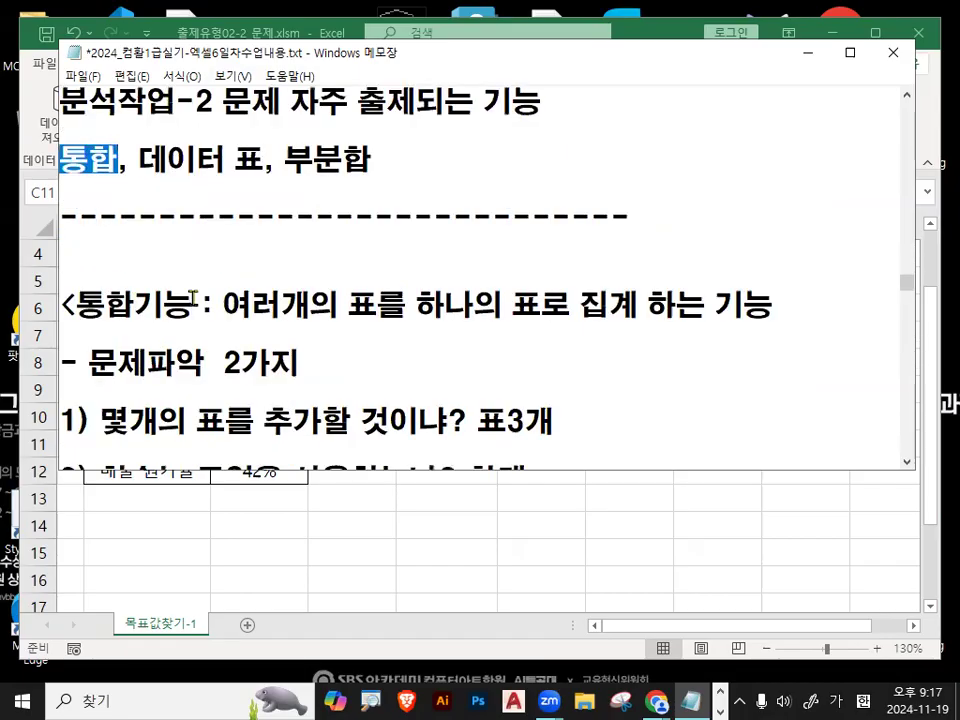
pyautogui.click(808, 55)
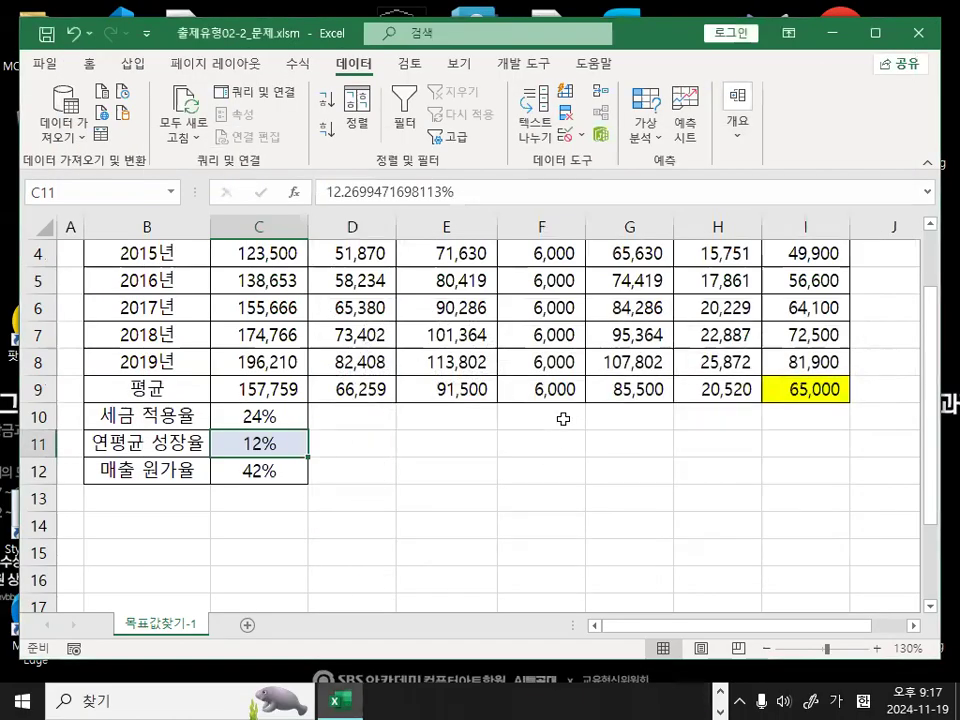
# Close the workbook 출제유형02-2_문제.xlsm while leaving Excel running
pyautogui.click(518, 422)
pyautogui.click(371, 446)
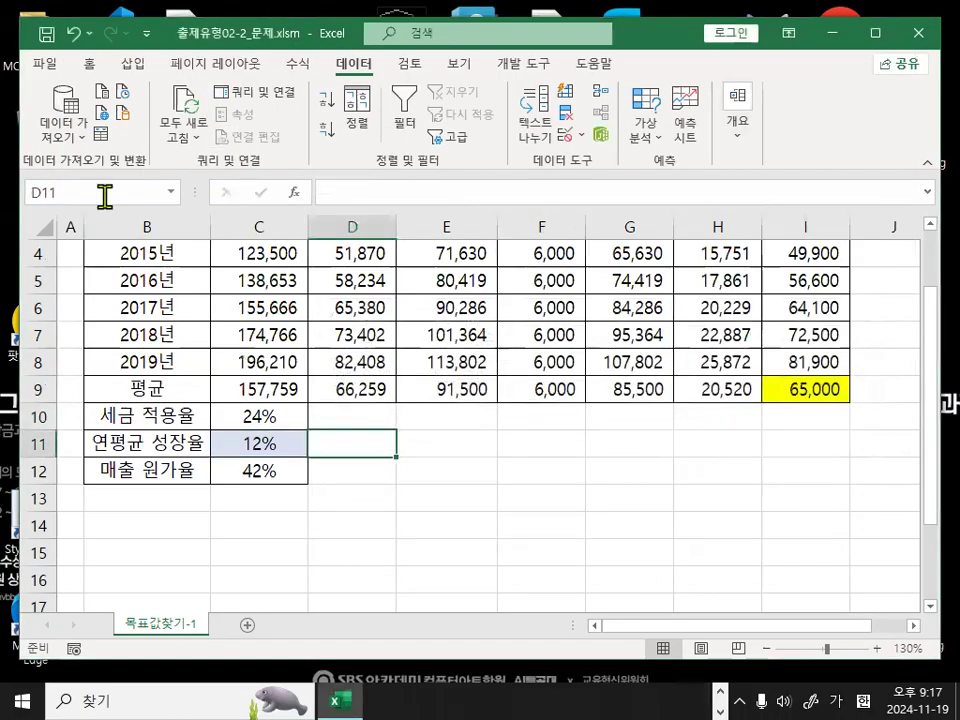
pyautogui.click(44, 64)
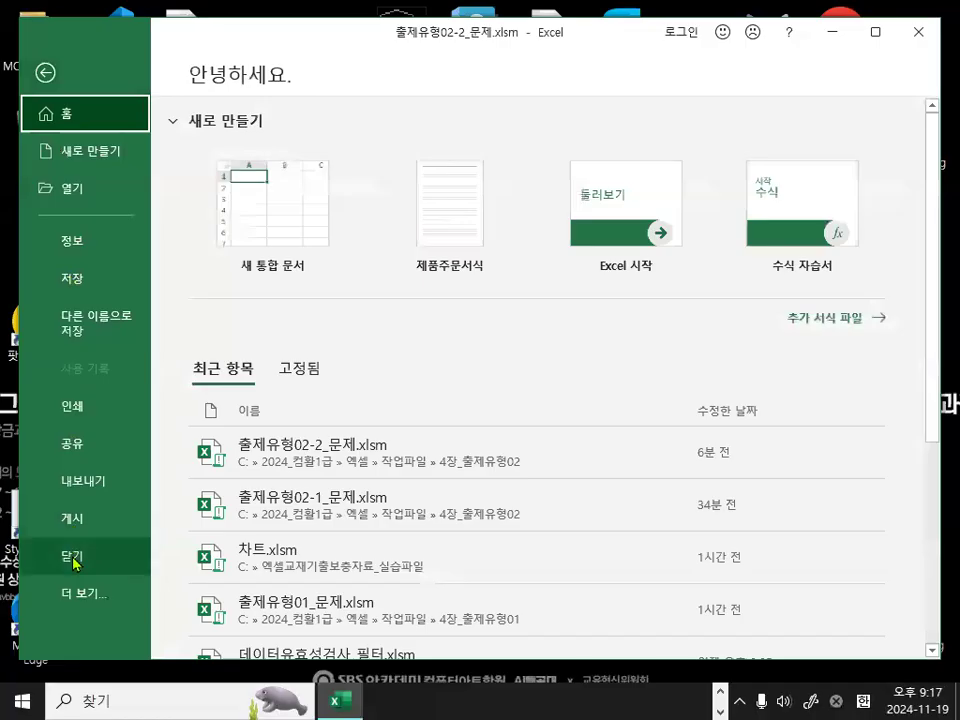
pyautogui.click(75, 563)
pyautogui.click(474, 378)
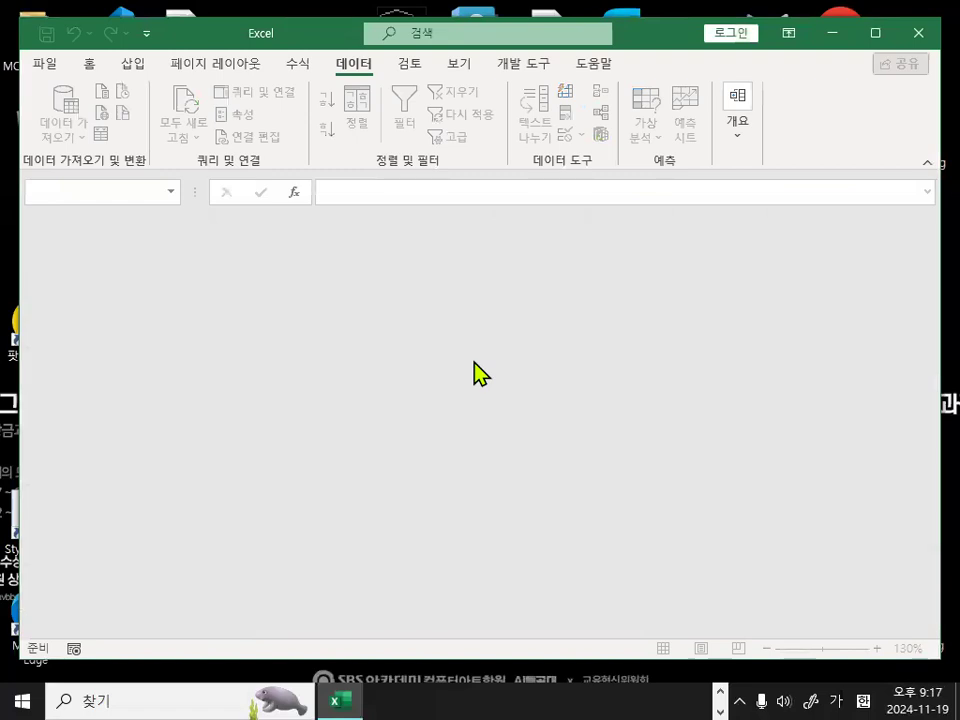
# Open the workbook 출제유형02-3_문제.xlsm from the 4장_출제유형02 folder
pyautogui.click(48, 64)
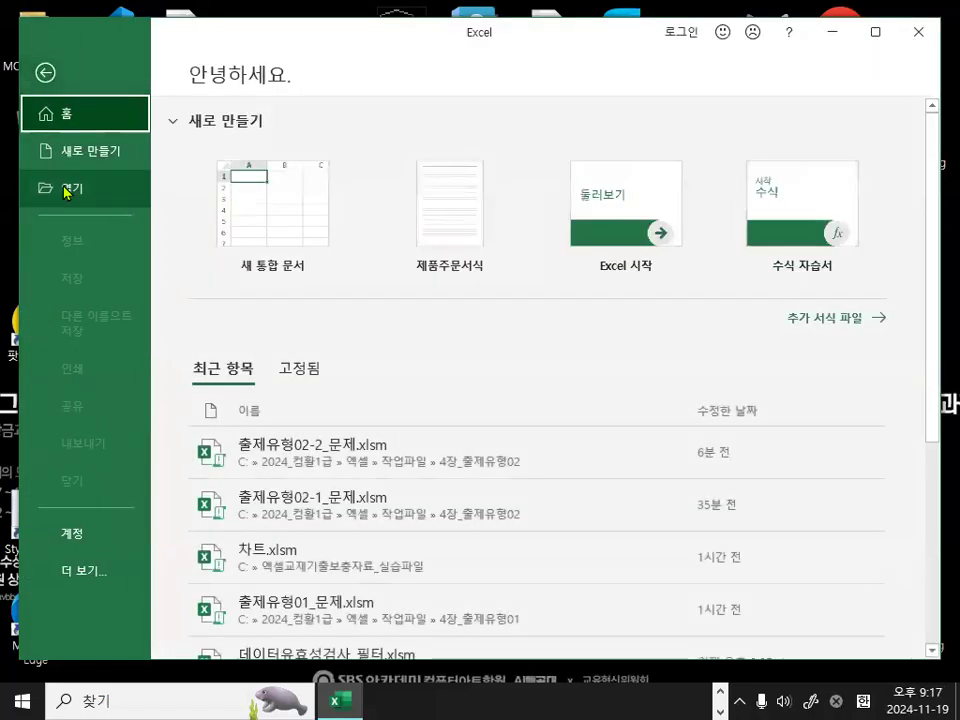
pyautogui.click(72, 187)
pyautogui.click(248, 337)
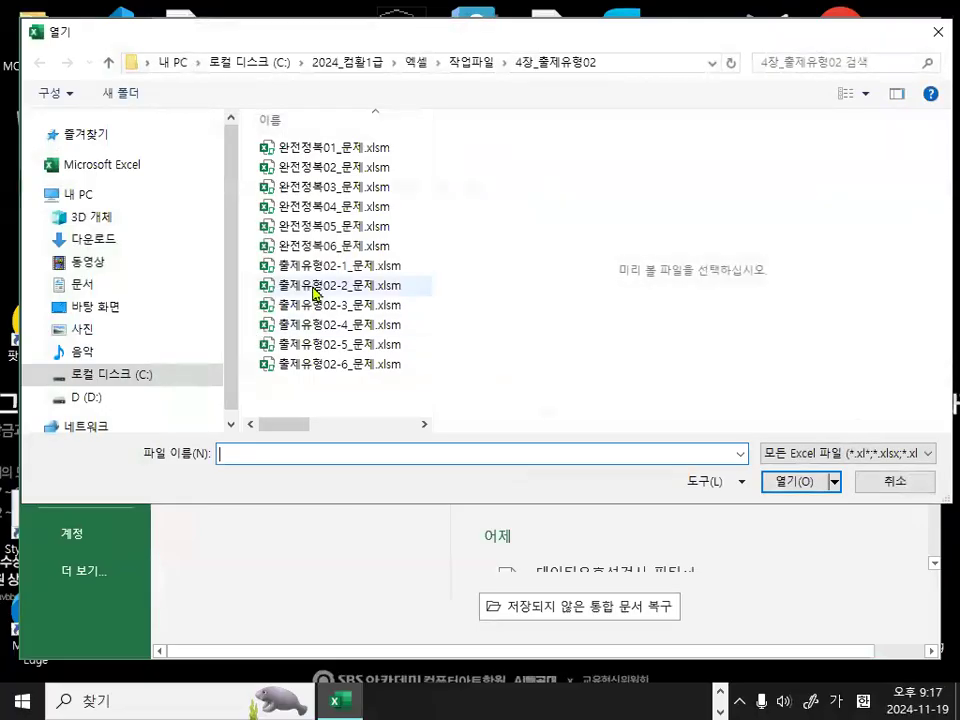
pyautogui.doubleClick(358, 305)
pyautogui.click(460, 442)
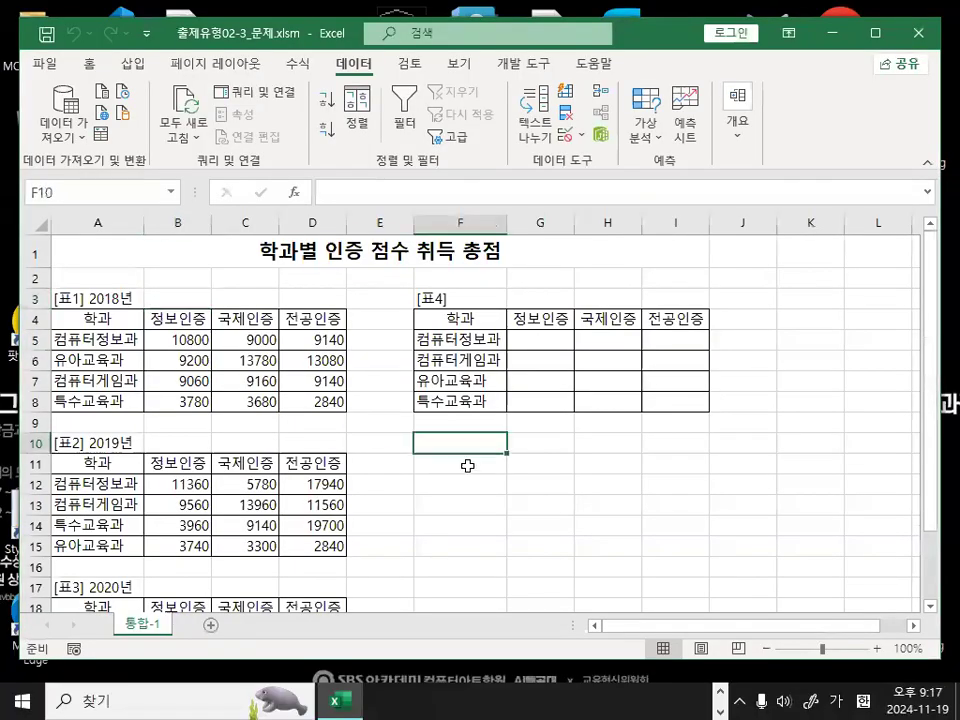
pyautogui.keyDown('ctrl'); pyautogui.scroll(1, 392, 507); pyautogui.keyUp('ctrl')
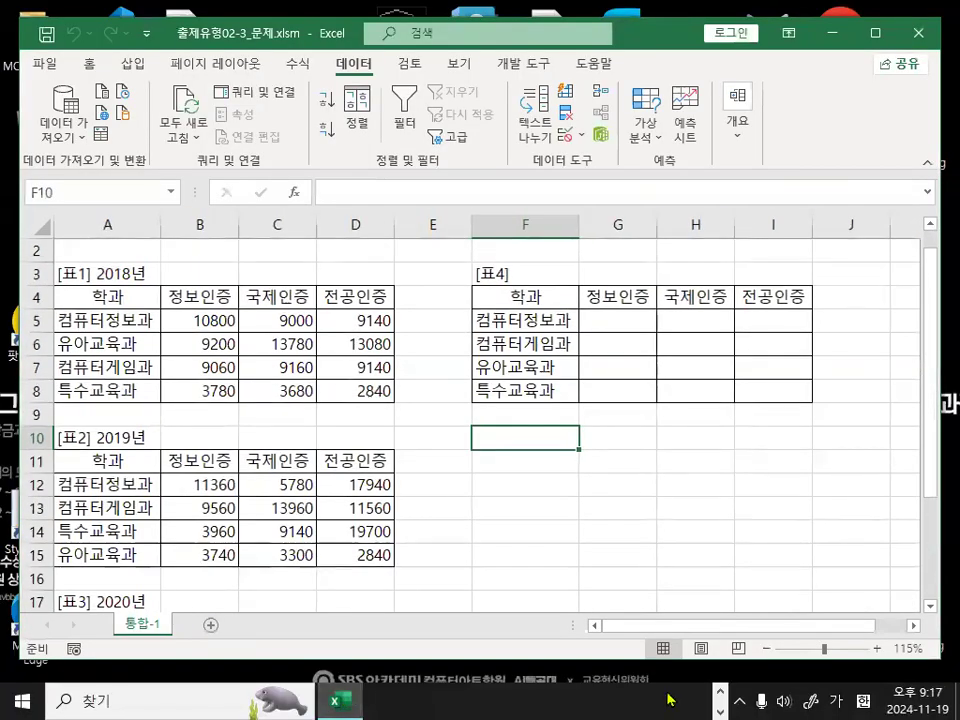
# Switch to the Notepad class notes, make the window taller, and insert (통합) after 집계 in the 통합기능 definition
pyautogui.hotkey('alt', 'Tab')
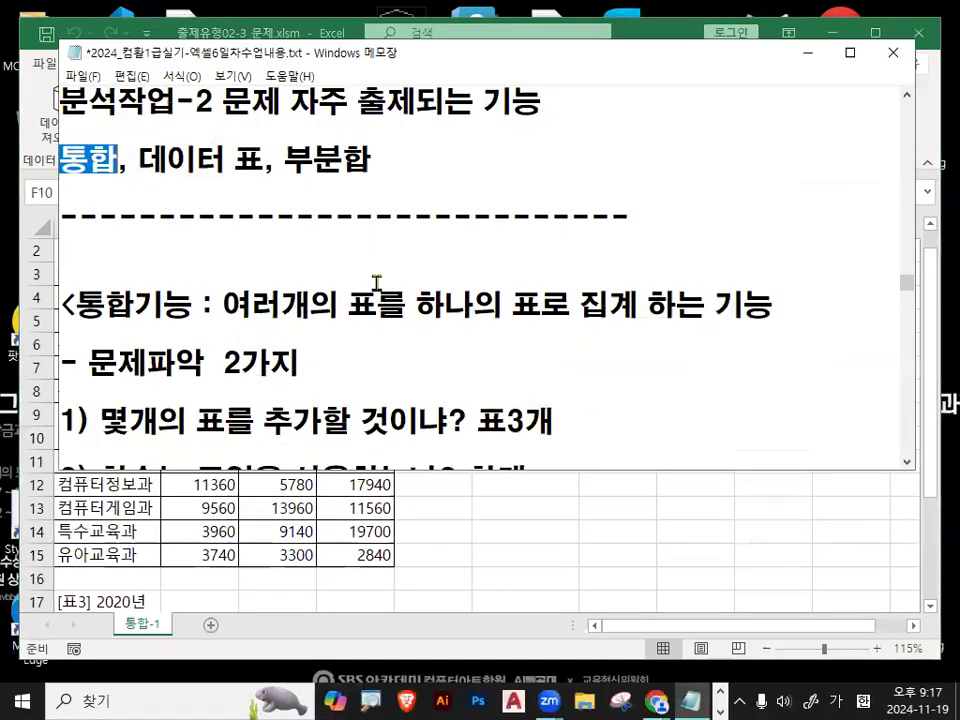
pyautogui.scroll(-1, 276, 312)
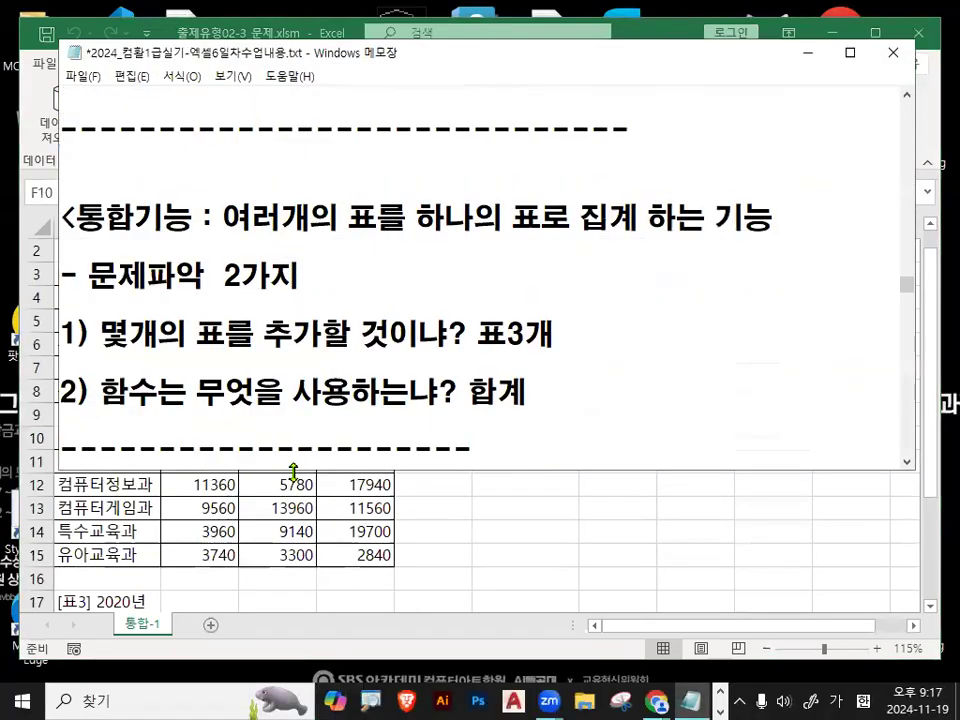
pyautogui.moveTo(293, 471); pyautogui.dragTo(295, 578)
pyautogui.moveTo(519, 213); pyautogui.dragTo(638, 221)
pyautogui.click(681, 227)
pyautogui.write('(통합)')
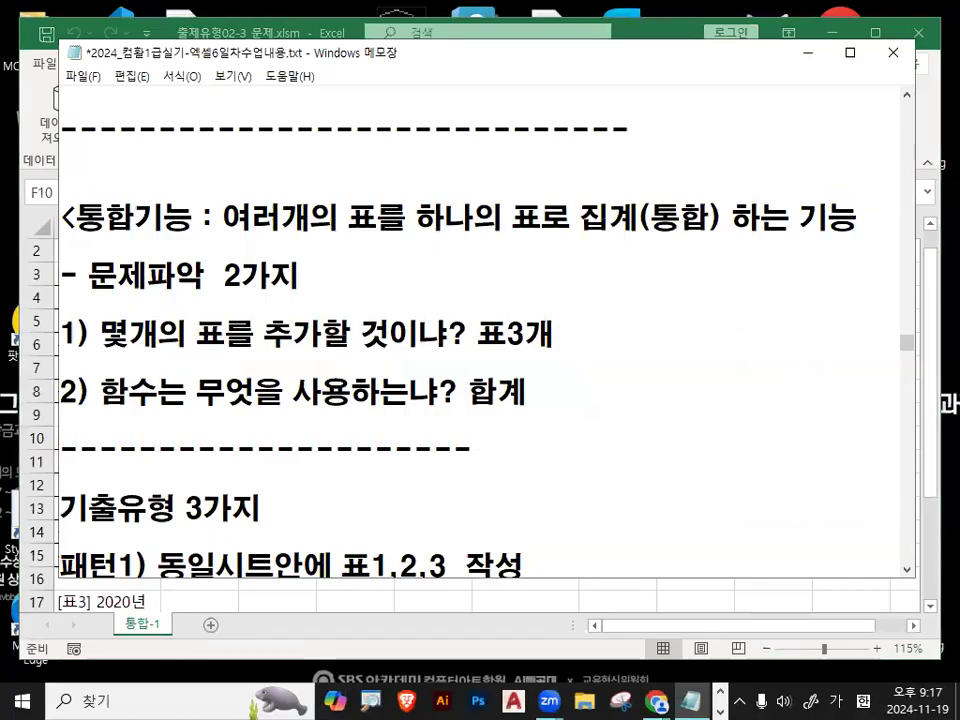
# Highlight the two 문제파악 questions about the number of tables and the function, and the word 집계 in the definition
pyautogui.moveTo(101, 334); pyautogui.dragTo(421, 334)
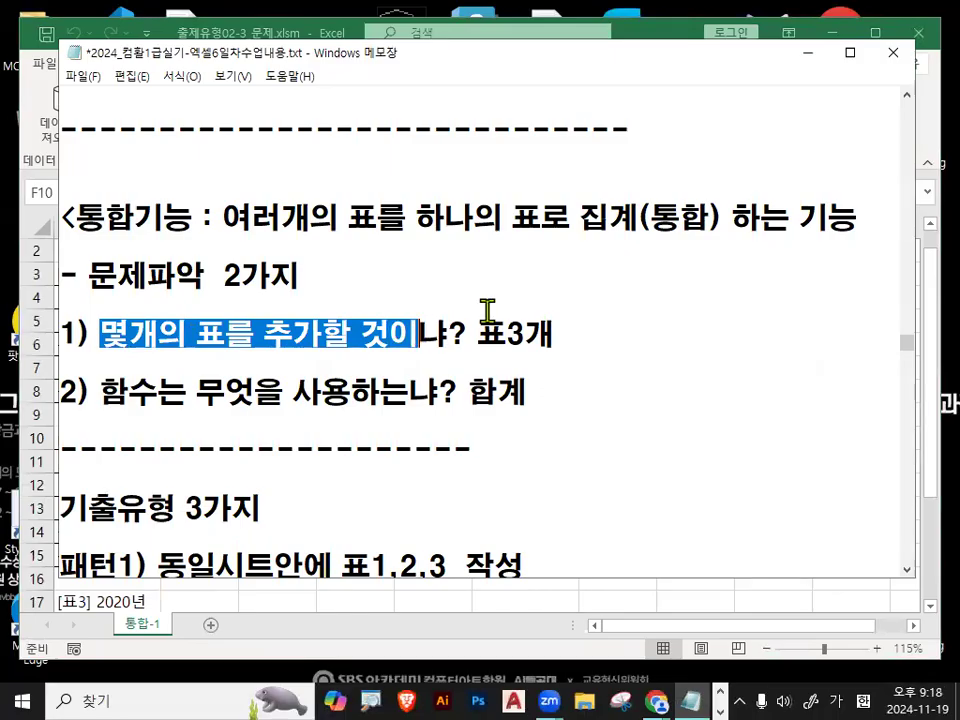
pyautogui.moveTo(103, 395); pyautogui.dragTo(438, 393)
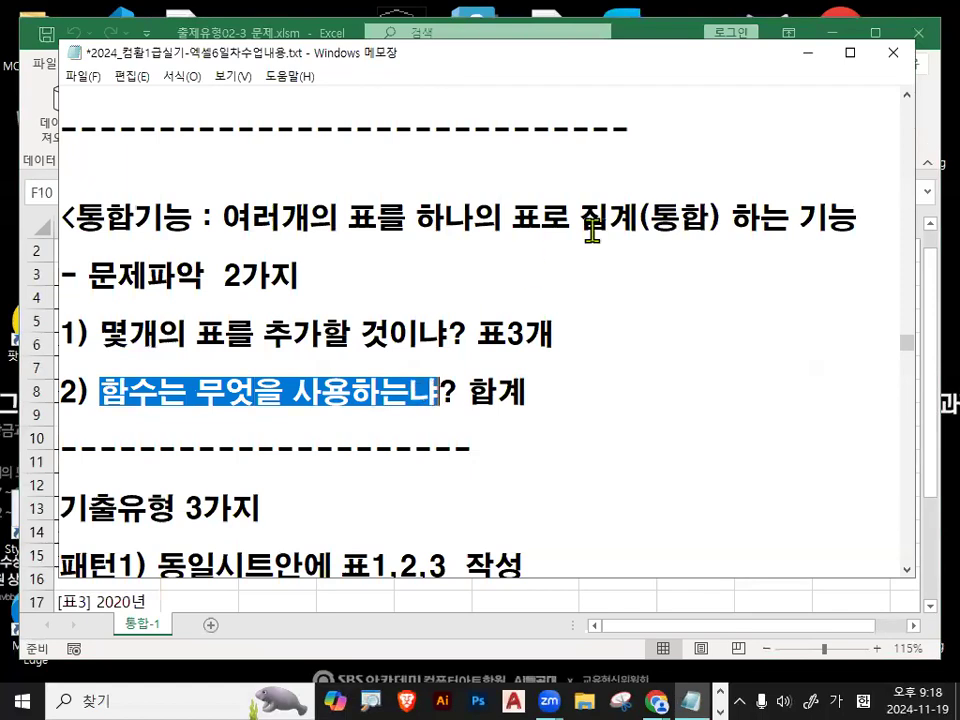
pyautogui.moveTo(592, 230); pyautogui.dragTo(626, 216)
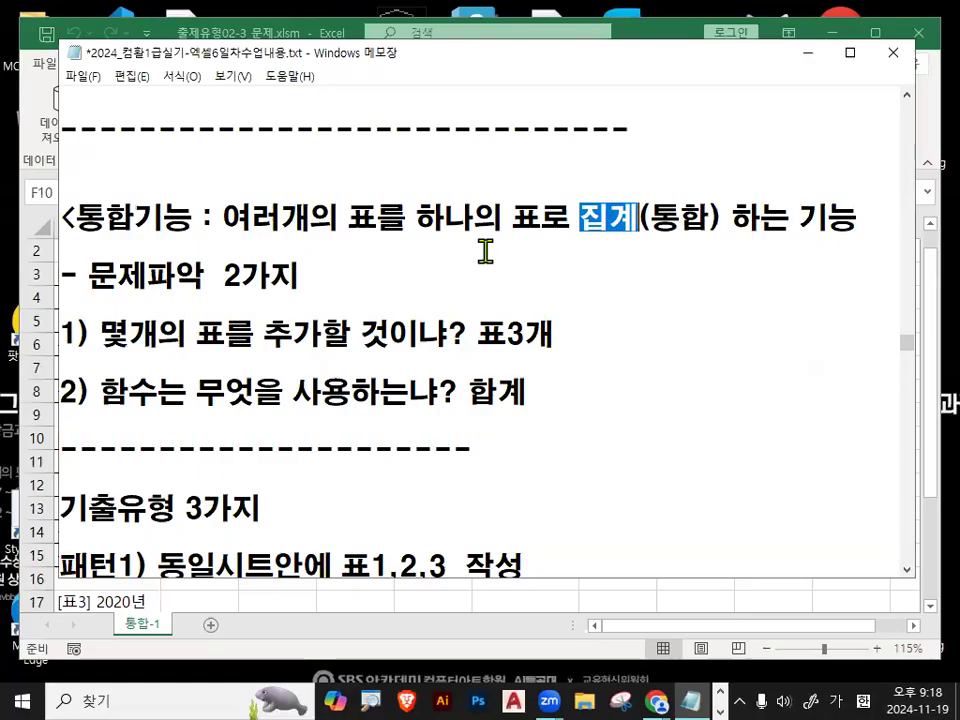
# Return to the 통합-1 sheet in Excel and look through 표1 2018년, 표2 2019년 and 표3 2020년
pyautogui.click(621, 34)
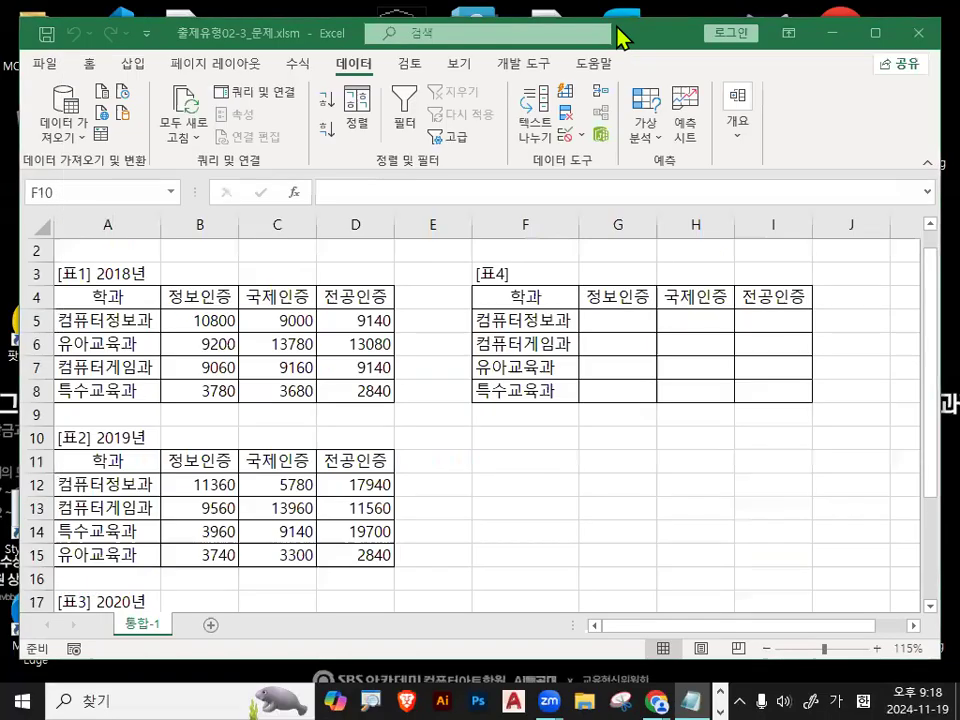
pyautogui.click(95, 228)
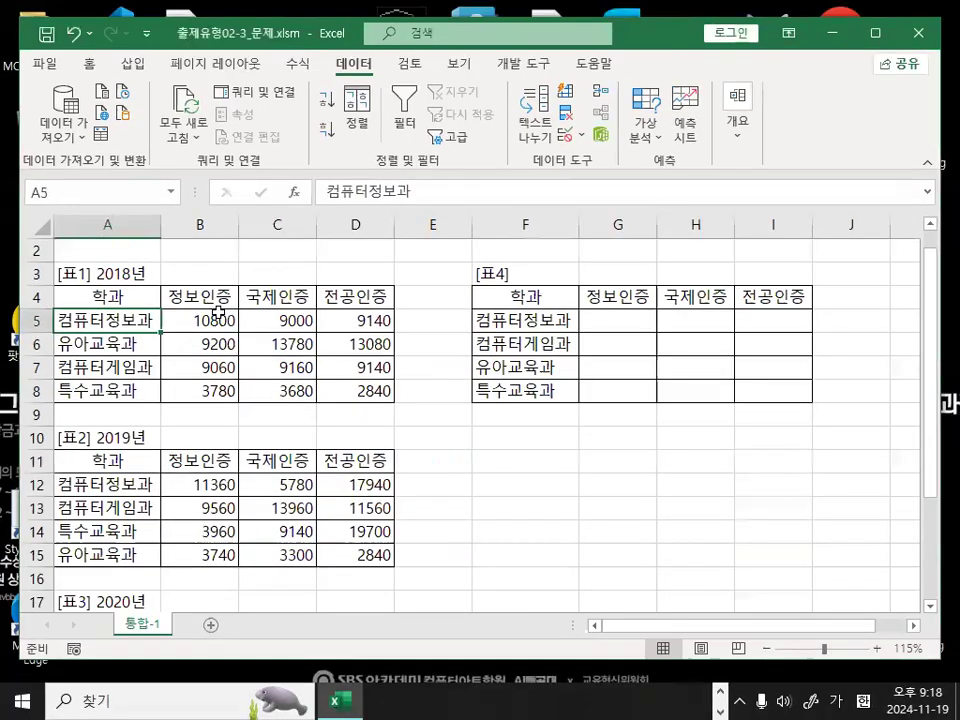
pyautogui.click(340, 15)
pyautogui.click(305, 433)
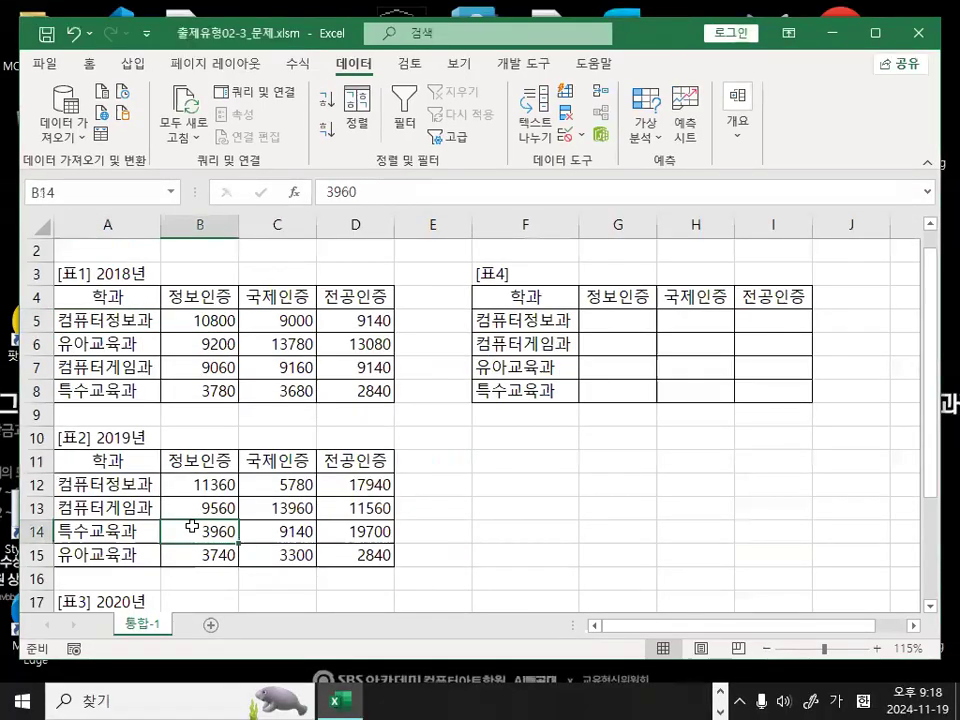
pyautogui.scroll(-1, 192, 527)
pyautogui.click(195, 603)
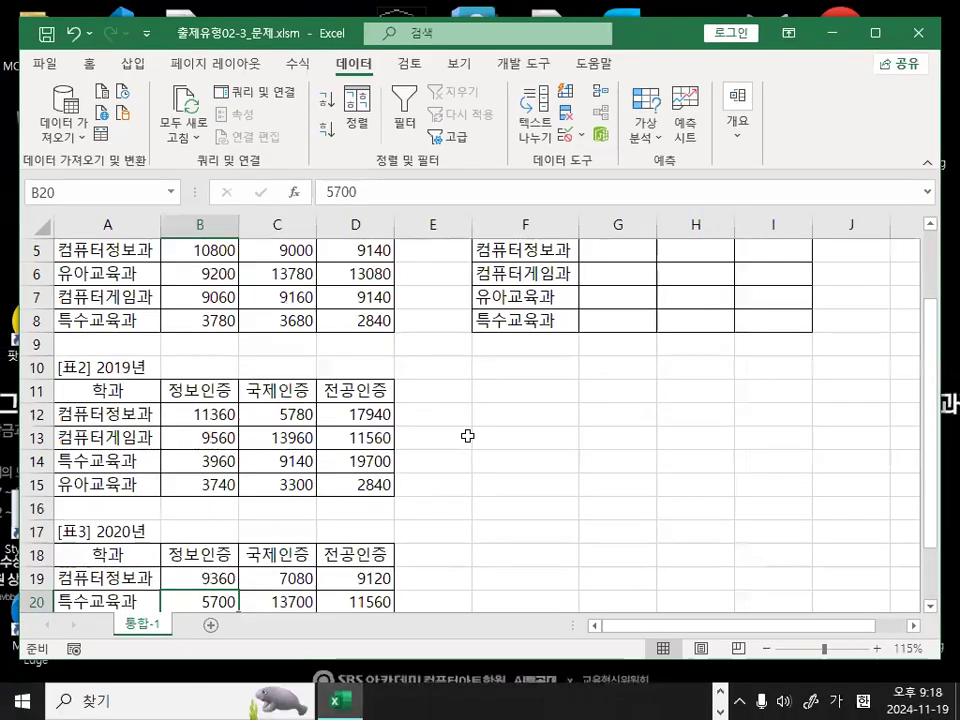
pyautogui.scroll(1, 467, 436)
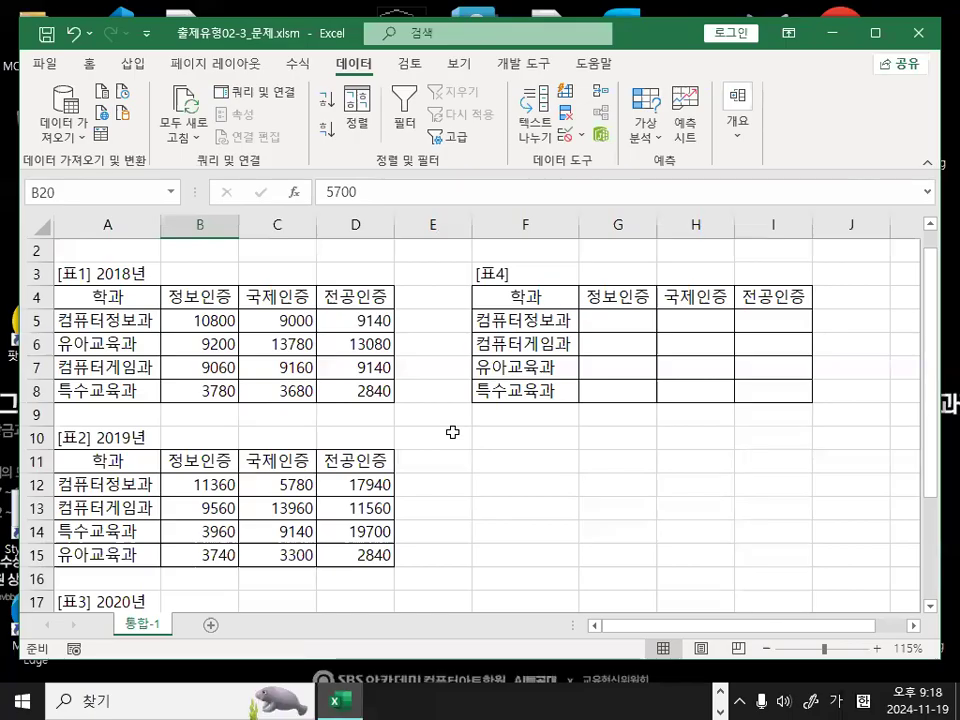
# Select the score ranges B5:D8 in 표1 and B12:D15 in 표2, and circle them as consolidation sources with the screen pen
pyautogui.moveTo(200, 320); pyautogui.dragTo(356, 390)
pyautogui.moveTo(222, 484); pyautogui.dragTo(343, 557)
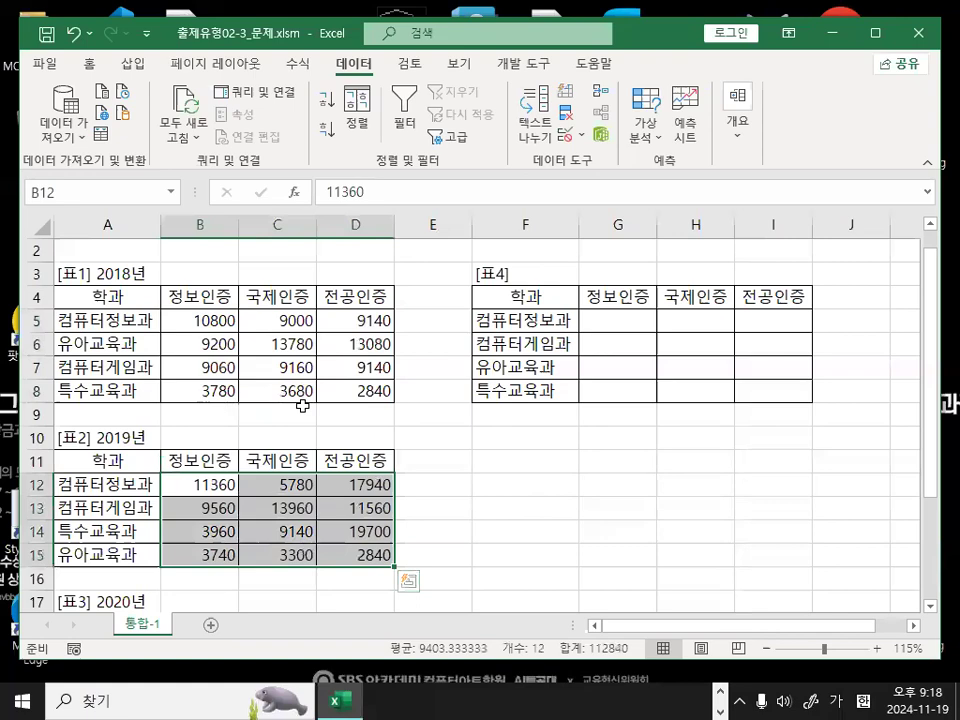
pyautogui.scroll(-1, 300, 385)
pyautogui.hotkey('ctrl', '2')
pyautogui.moveTo(358, 306); pyautogui.dragTo(367, 325)
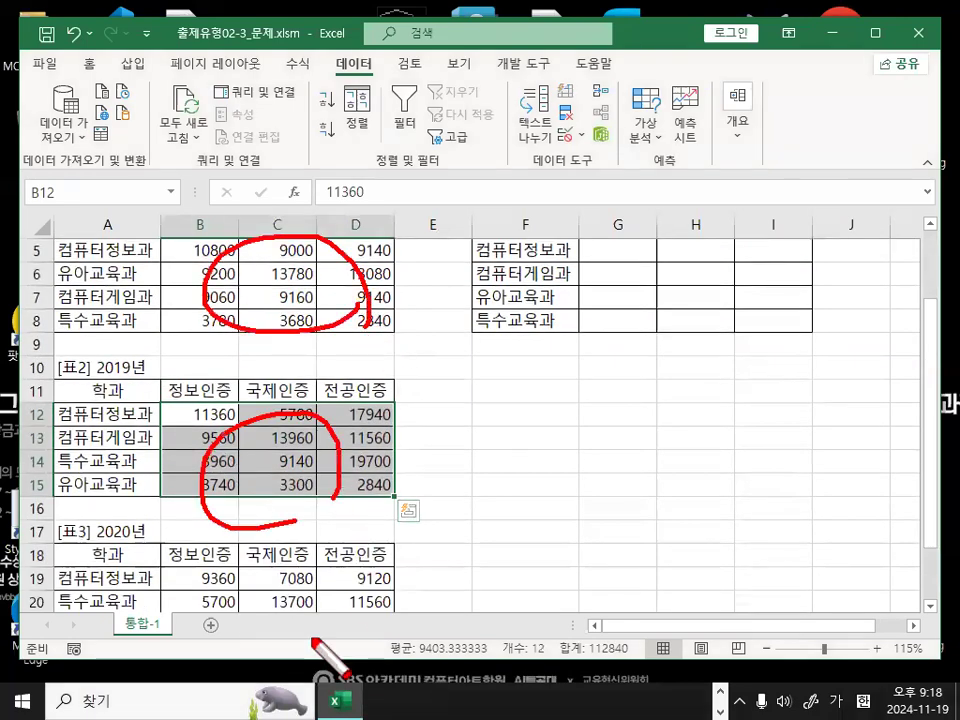
pyautogui.moveTo(332, 652); pyautogui.dragTo(440, 642)
pyautogui.press('Escape')
# Select the empty result range G5:I8 in 표4 and mark it with a check using the screen pen
pyautogui.scroll(2, 668, 591)
pyautogui.moveTo(634, 366); pyautogui.dragTo(778, 432)
pyautogui.hotkey('ctrl', '2')
pyautogui.moveTo(592, 343)
pyautogui.mouseDown()
pyautogui.moveTo(605, 366)
pyautogui.moveTo(670, 305)
pyautogui.mouseUp()
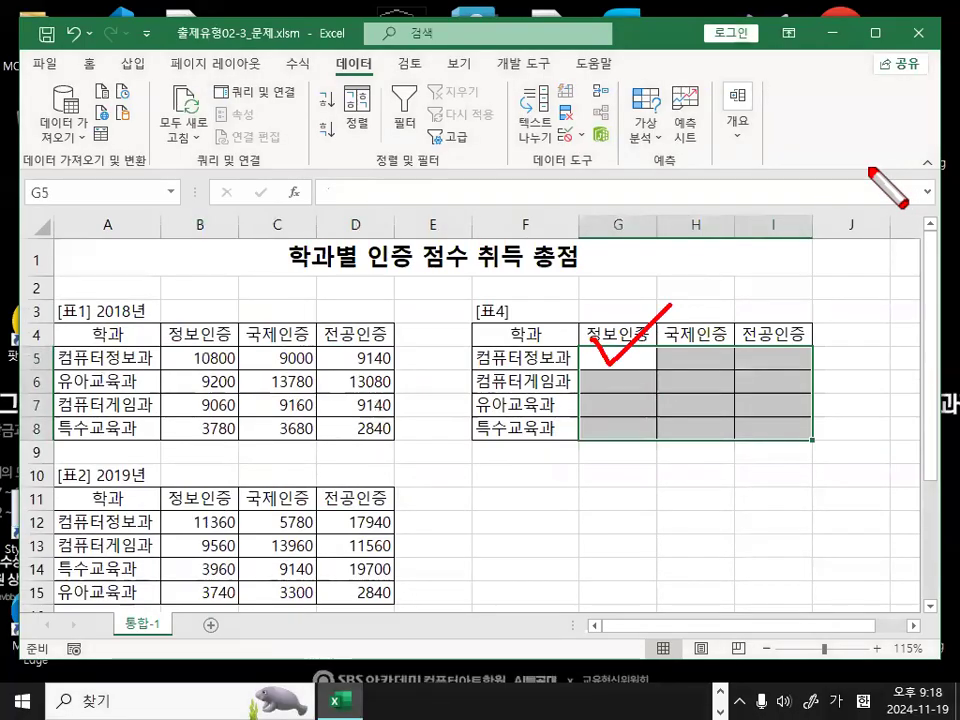
pyautogui.press('Escape')
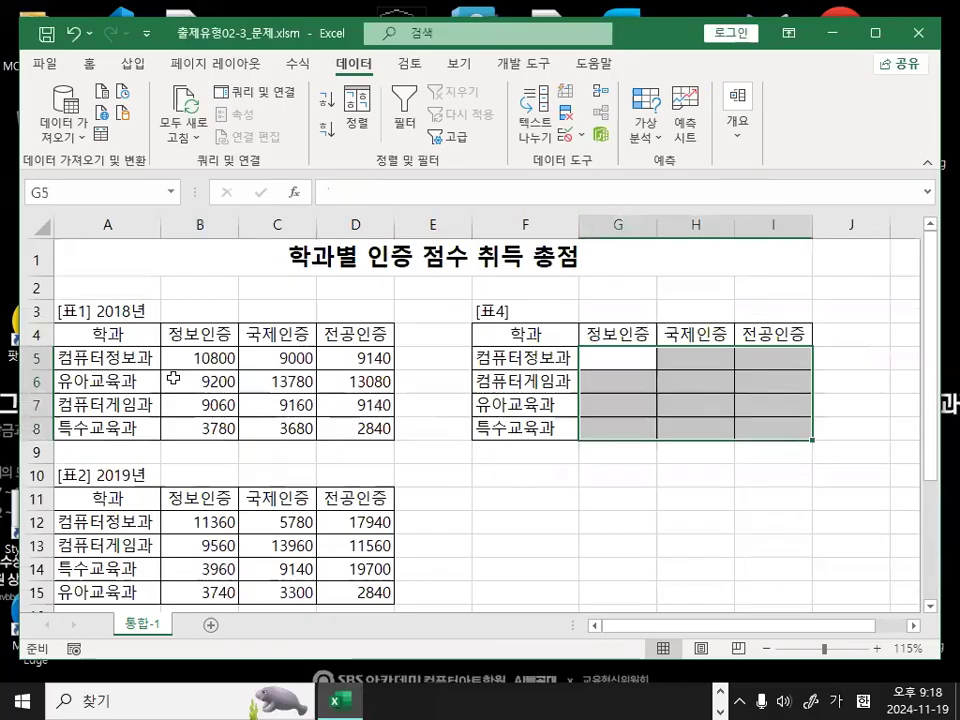
# Compare the 학과 order of 표1 and 표2, circling 유아교육과 in A6 and 컴퓨터게임과 in A13 on a zoomed view
pyautogui.click(92, 360)
pyautogui.click(119, 381)
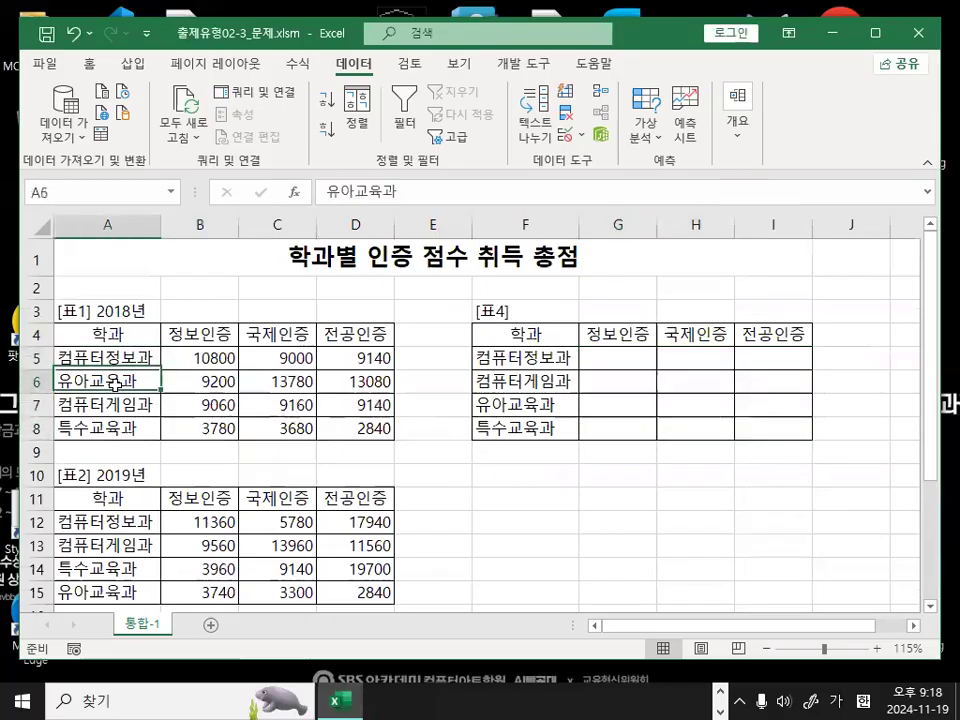
pyautogui.scroll(-1, 95, 300)
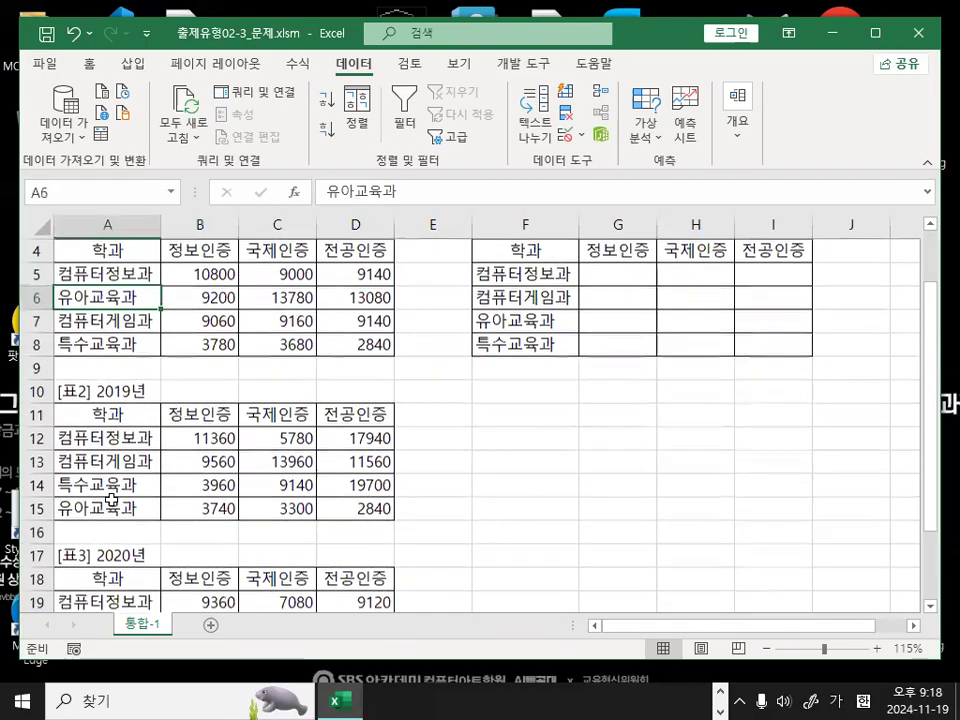
pyautogui.moveTo(100, 274); pyautogui.dragTo(110, 288)
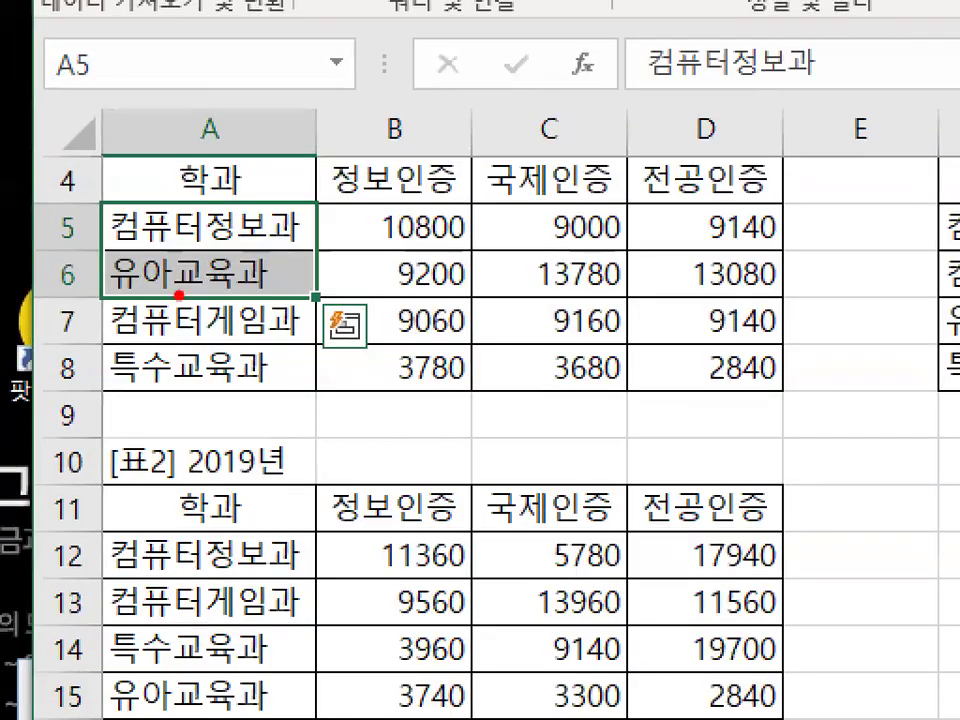
pyautogui.moveTo(228, 283)
pyautogui.mouseDown()
pyautogui.moveTo(158, 272)
pyautogui.moveTo(210, 243)
pyautogui.mouseUp()
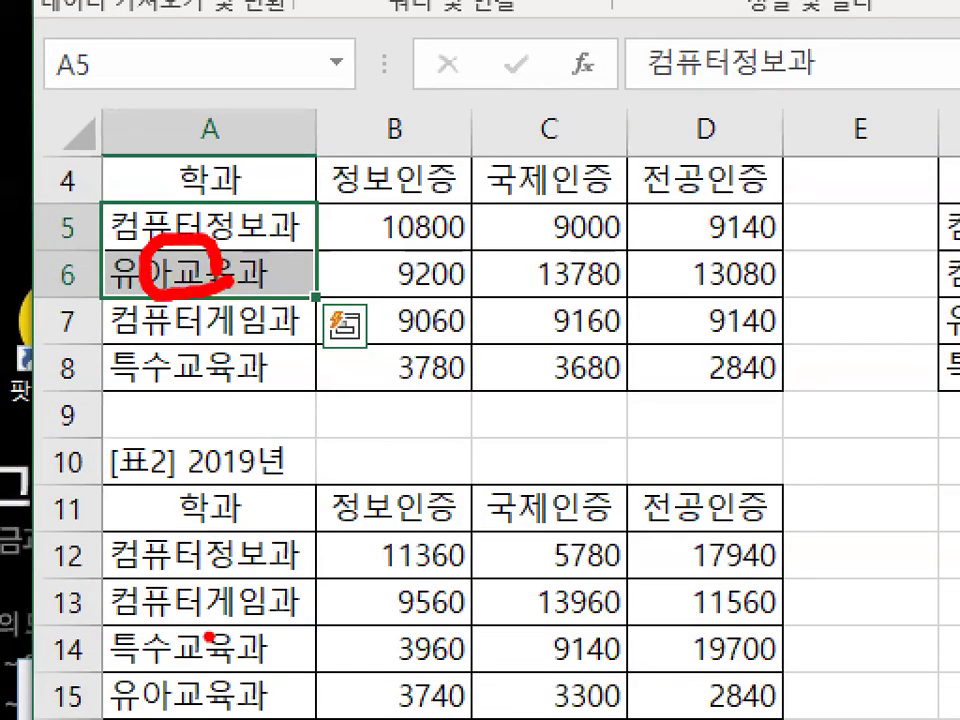
pyautogui.moveTo(261, 617)
pyautogui.mouseDown()
pyautogui.moveTo(220, 612)
pyautogui.moveTo(262, 598)
pyautogui.mouseUp()
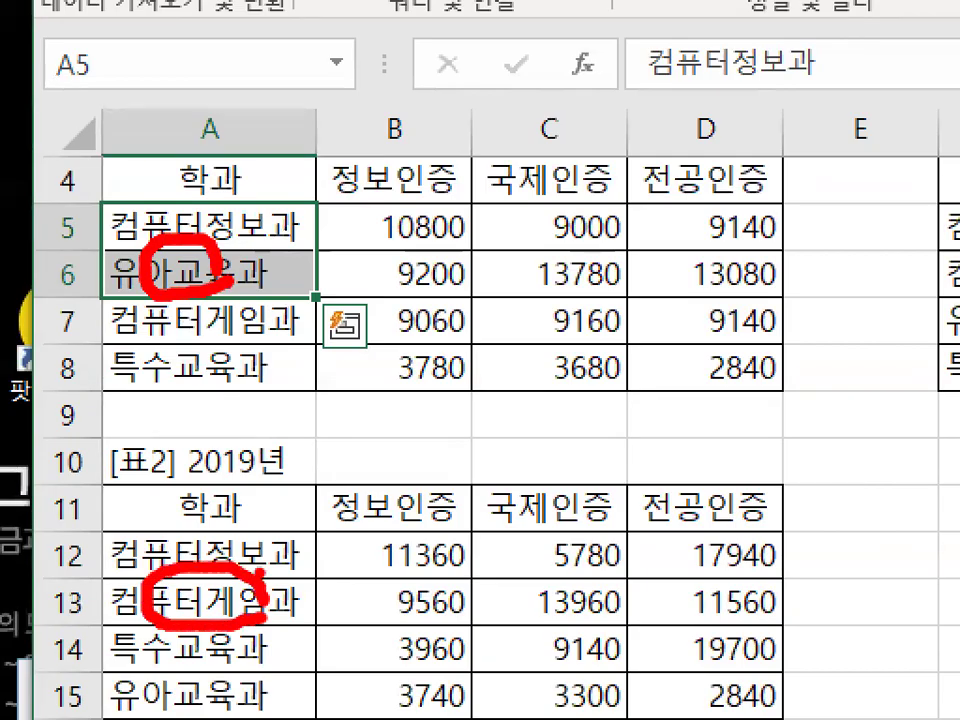
pyautogui.press('Escape')
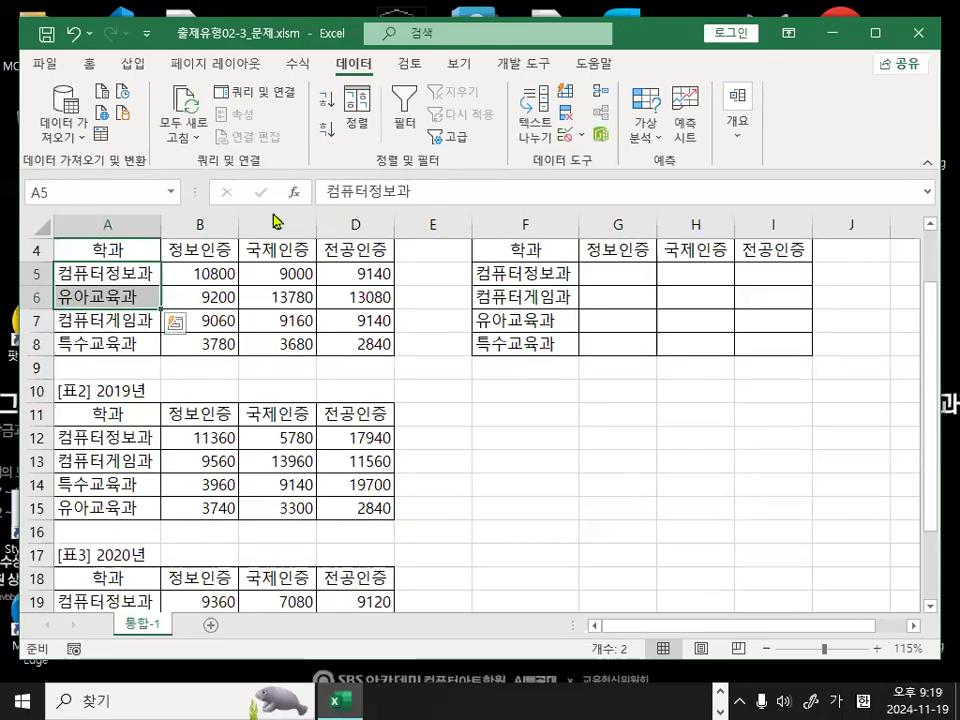
# Mark the first two 정보인증 rows of 표1 and 표2 with their differing 학과 names, and circle the 정보인증 column of 표4
pyautogui.click(637, 283)
pyautogui.moveTo(222, 263)
pyautogui.mouseDown()
pyautogui.moveTo(193, 270)
pyautogui.moveTo(224, 262)
pyautogui.mouseUp()
pyautogui.moveTo(200, 433); pyautogui.dragTo(234, 443)
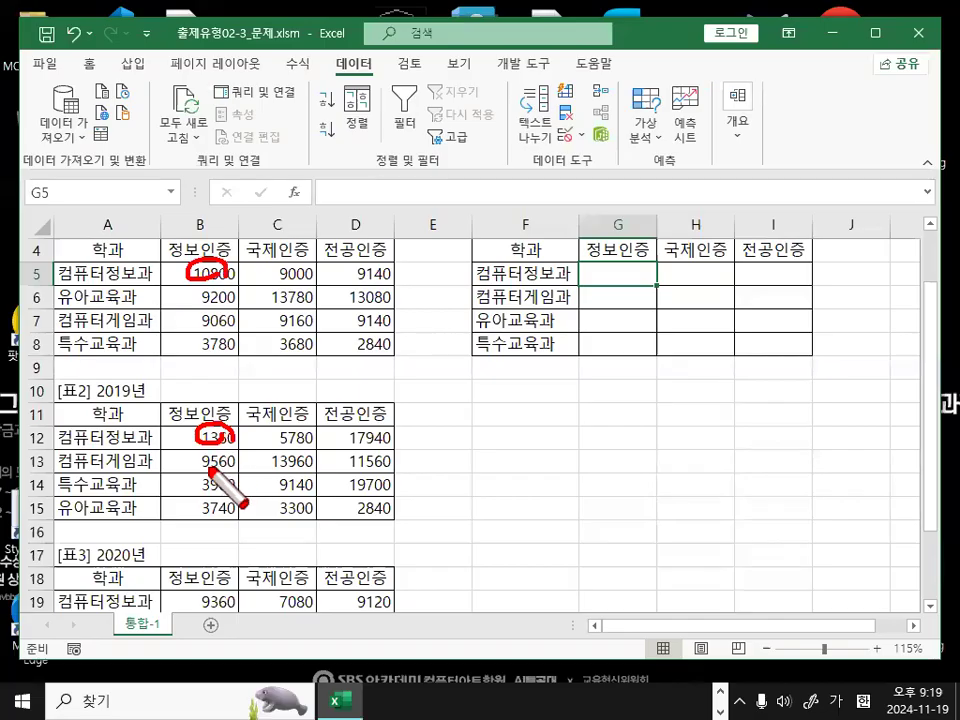
pyautogui.moveTo(125, 297); pyautogui.dragTo(122, 300)
pyautogui.moveTo(118, 452)
pyautogui.mouseDown()
pyautogui.moveTo(108, 470)
pyautogui.moveTo(120, 458)
pyautogui.mouseUp()
pyautogui.moveTo(205, 292)
pyautogui.mouseDown()
pyautogui.moveTo(212, 328)
pyautogui.moveTo(232, 305)
pyautogui.mouseUp()
pyautogui.moveTo(620, 268)
pyautogui.mouseDown()
pyautogui.moveTo(580, 322)
pyautogui.moveTo(645, 343)
pyautogui.mouseUp()
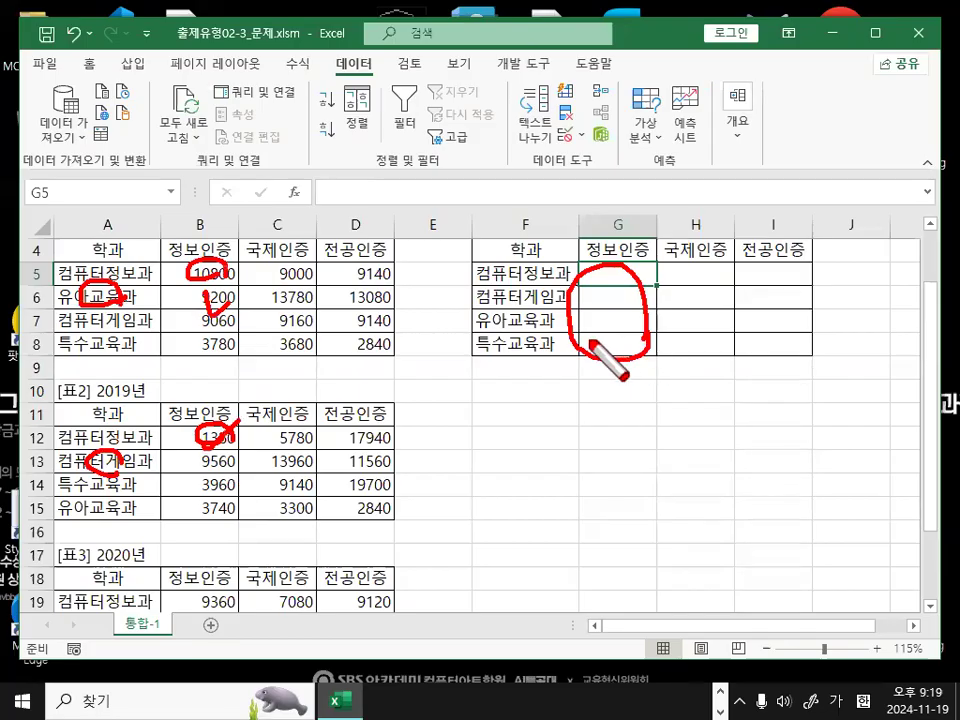
pyautogui.press('Escape')
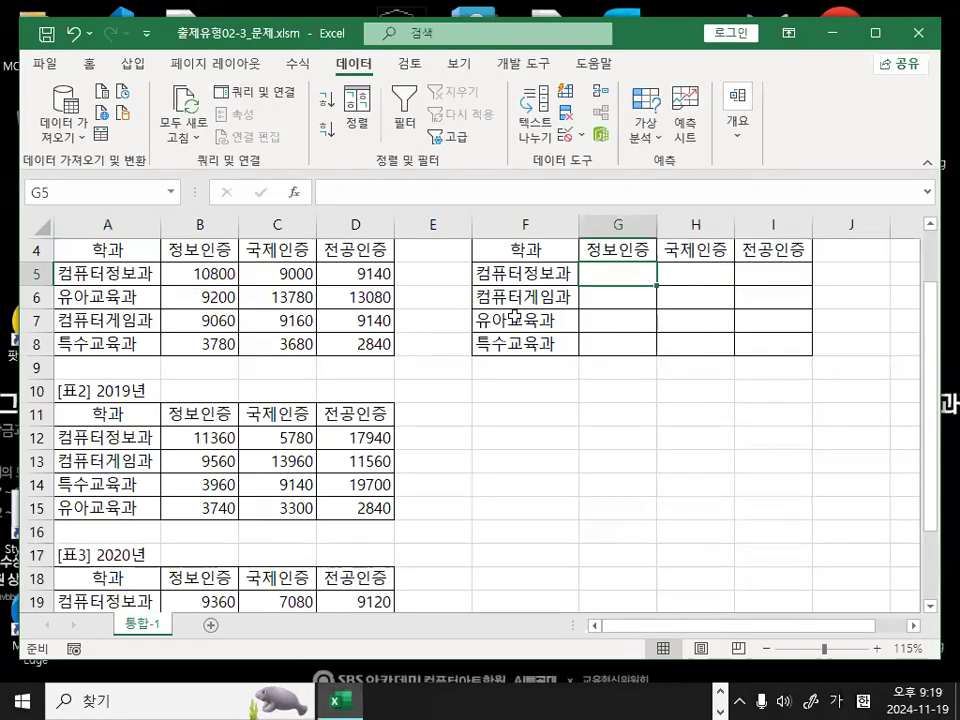
# Mark 컴퓨터정보과 in 표1 and 표2, link their 정보인증 scores, and check the 정보인증 column in 표3 and 표4
pyautogui.hotkey('ctrl', 'alt', 'd')
pyautogui.moveTo(129, 275)
pyautogui.mouseDown()
pyautogui.moveTo(79, 267)
pyautogui.moveTo(117, 283)
pyautogui.mouseUp()
pyautogui.moveTo(114, 438)
pyautogui.mouseDown()
pyautogui.moveTo(101, 442)
pyautogui.moveTo(118, 446)
pyautogui.mouseUp()
pyautogui.moveTo(108, 266); pyautogui.dragTo(145, 252)
pyautogui.moveTo(235, 284); pyautogui.dragTo(220, 284)
pyautogui.moveTo(228, 442)
pyautogui.mouseDown()
pyautogui.moveTo(189, 434)
pyautogui.moveTo(219, 443)
pyautogui.mouseUp()
pyautogui.moveTo(132, 441); pyautogui.dragTo(174, 401)
pyautogui.moveTo(236, 288)
pyautogui.mouseDown()
pyautogui.moveTo(256, 290)
pyautogui.moveTo(214, 424)
pyautogui.mouseUp()
pyautogui.moveTo(221, 574); pyautogui.dragTo(251, 542)
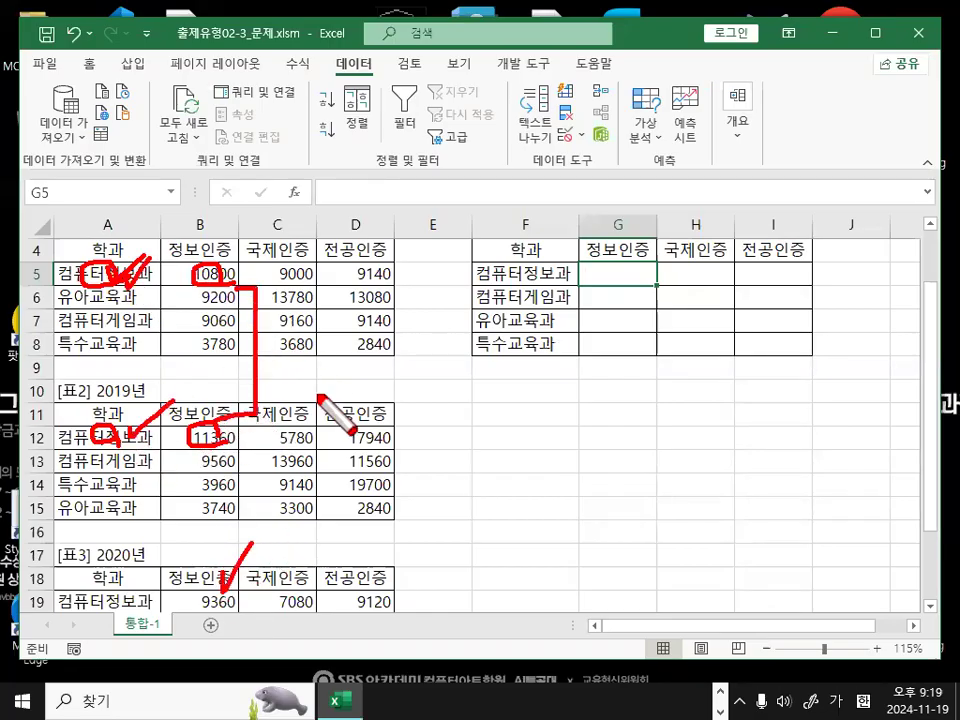
pyautogui.moveTo(578, 256); pyautogui.dragTo(617, 234)
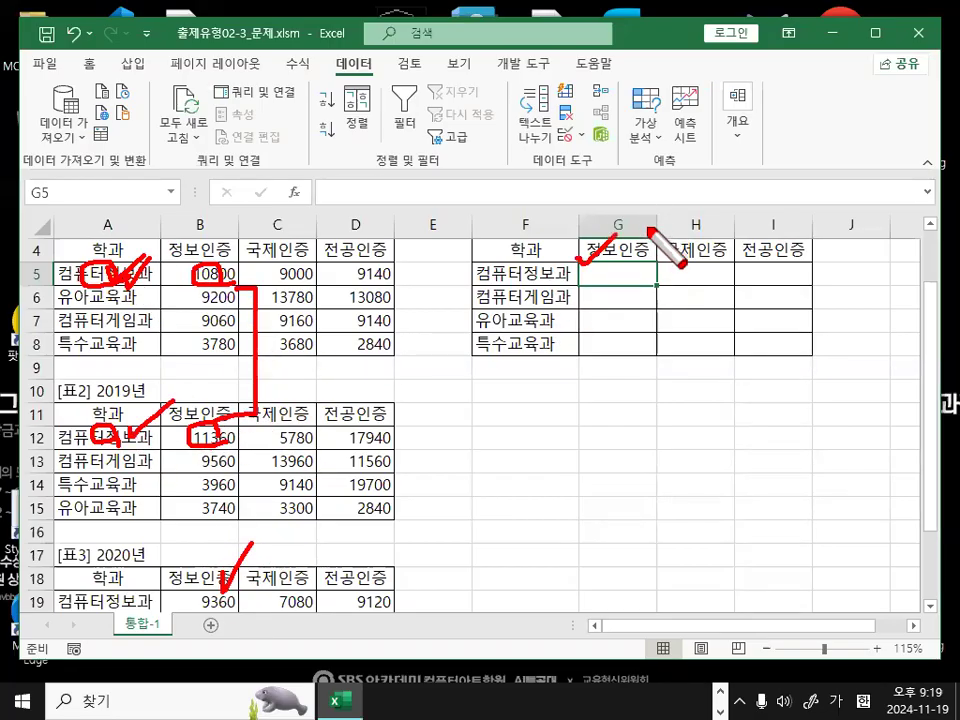
pyautogui.press('Escape')
# Switch to the Notepad class notes and highlight the heading 기출유형 3가지
pyautogui.click(670, 443)
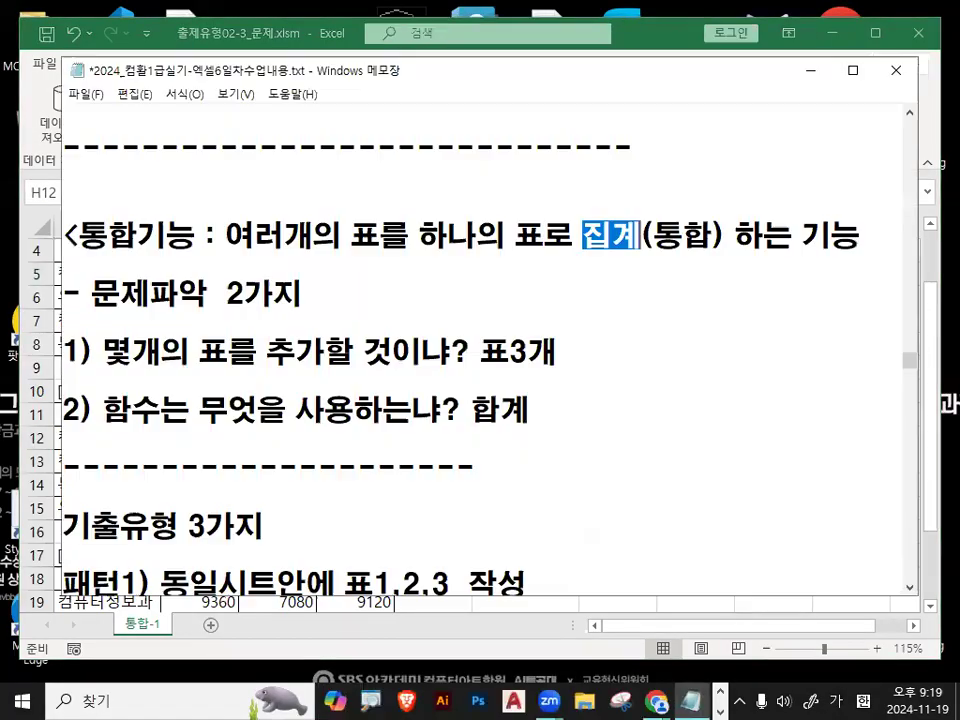
pyautogui.scroll(-1, 247, 428)
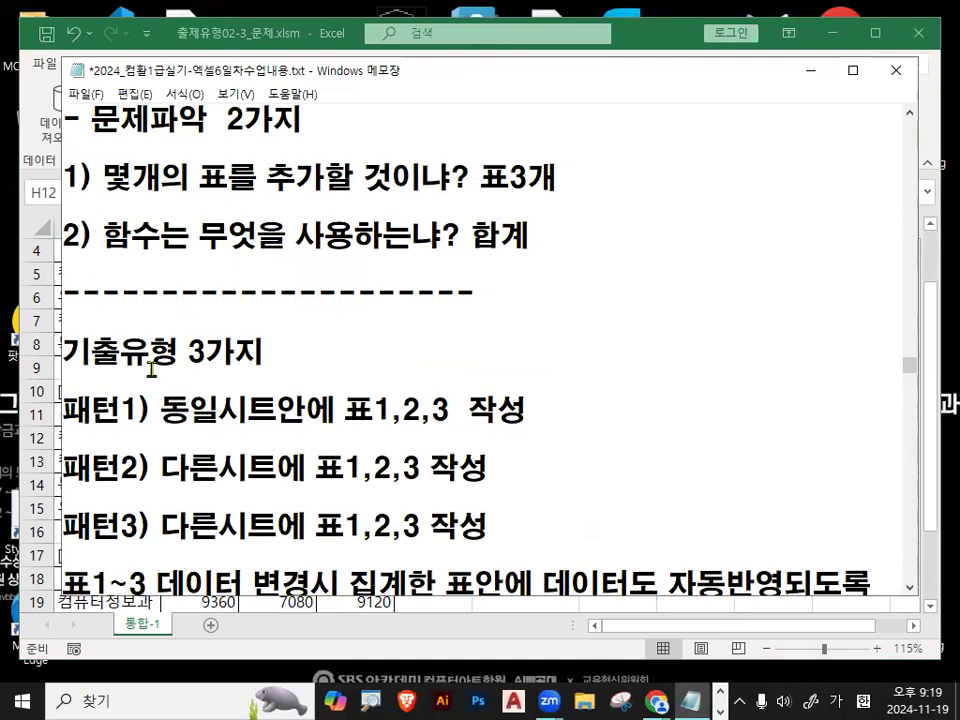
pyautogui.moveTo(63, 352); pyautogui.dragTo(274, 350)
pyautogui.scroll(-1, 277, 350)
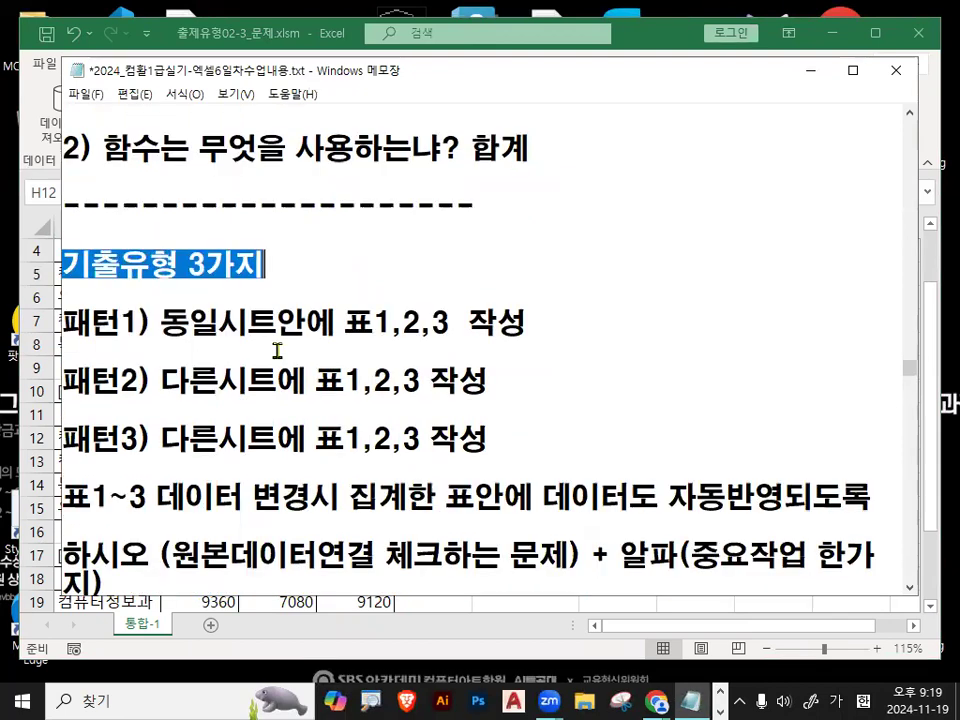
pyautogui.scroll(-1, 245, 287)
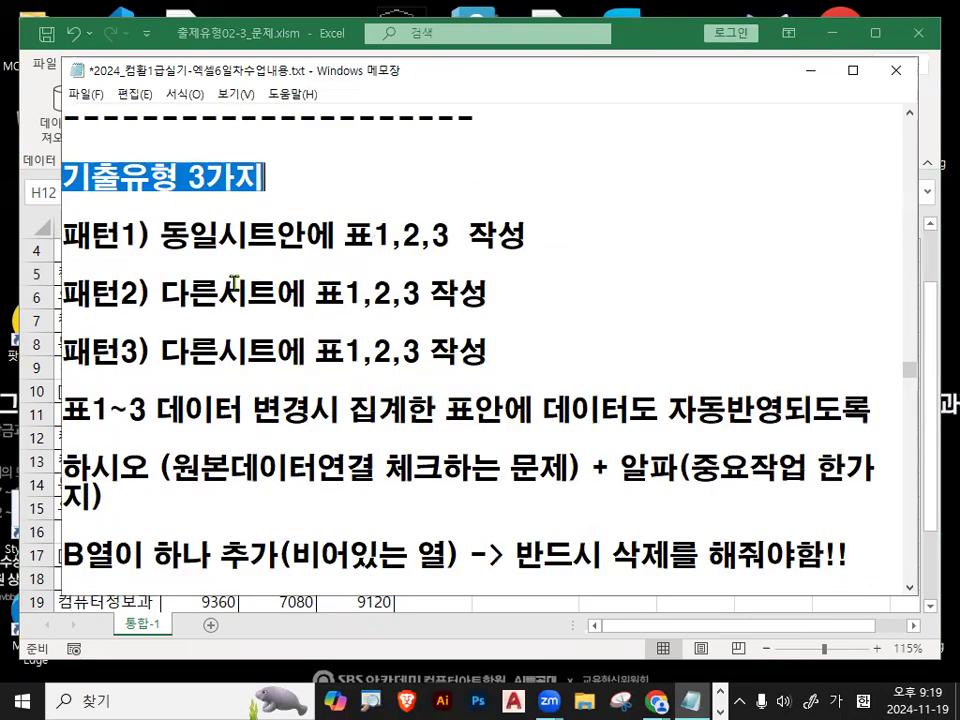
# Underline the descriptions of 패턴1, 패턴2 and 패턴3 with the screen pen, and circle the numbers 2 and 3
pyautogui.moveTo(160, 257); pyautogui.dragTo(528, 262)
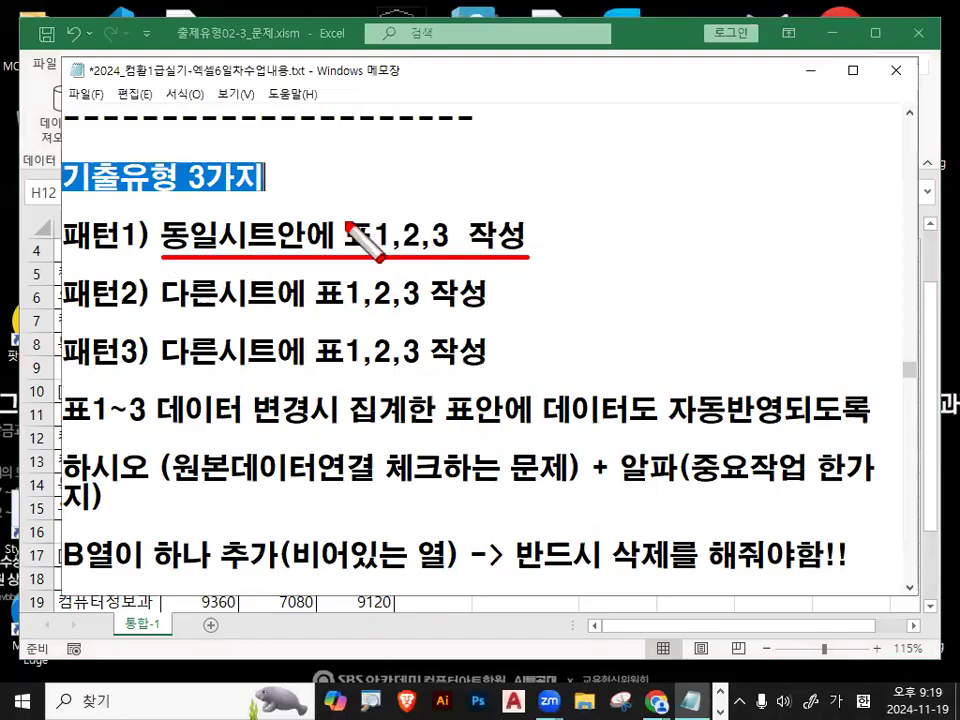
pyautogui.moveTo(158, 306); pyautogui.dragTo(468, 310)
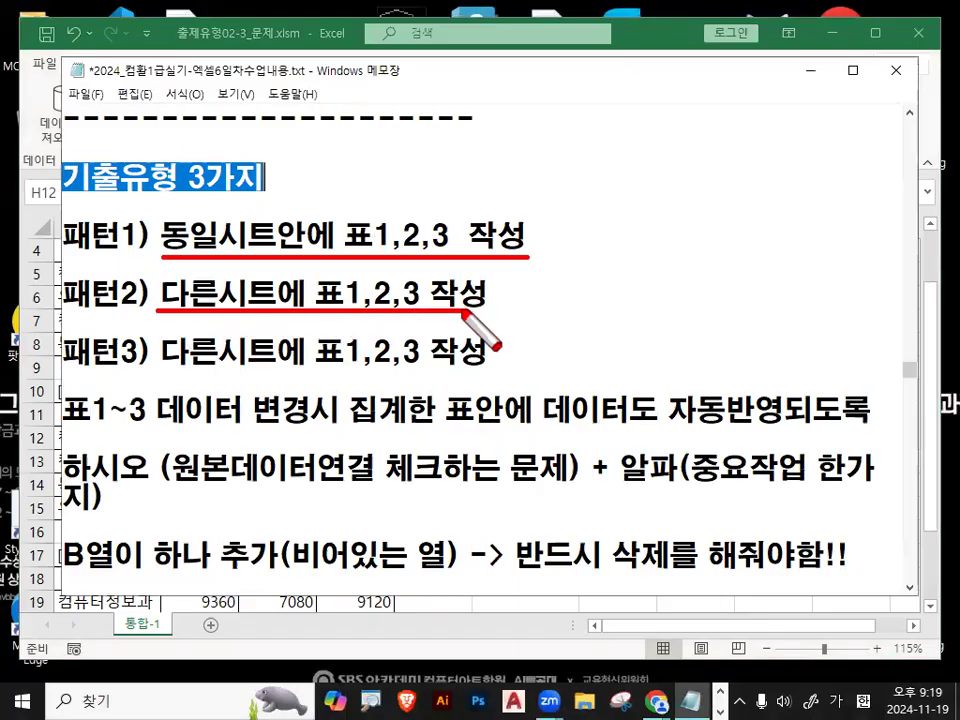
pyautogui.moveTo(158, 372); pyautogui.dragTo(472, 368)
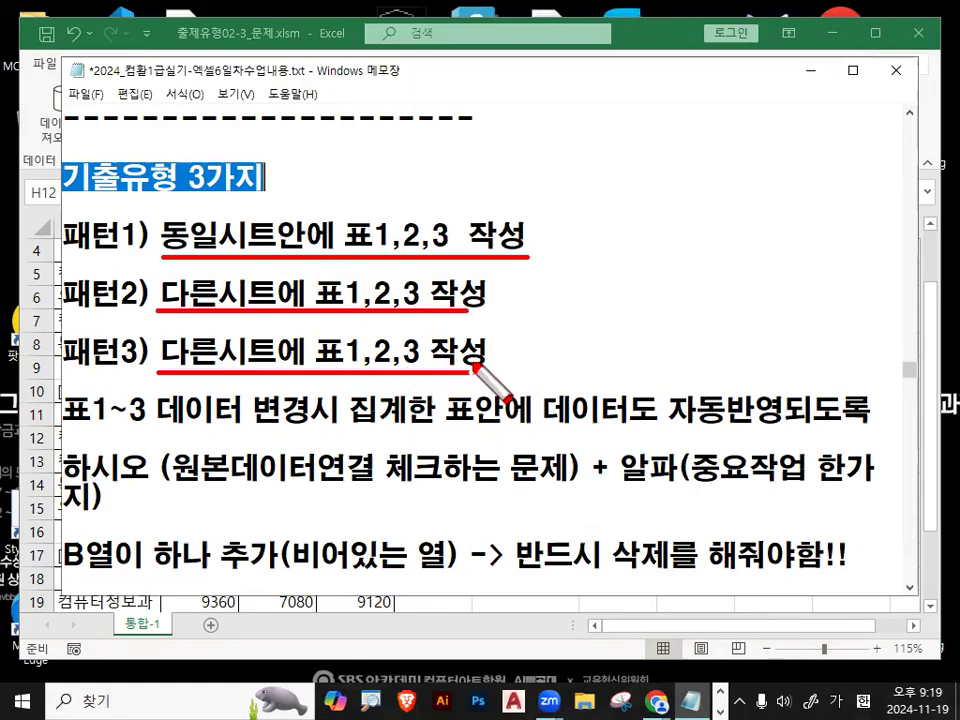
pyautogui.moveTo(150, 272)
pyautogui.mouseDown()
pyautogui.moveTo(130, 300)
pyautogui.moveTo(156, 280)
pyautogui.mouseUp()
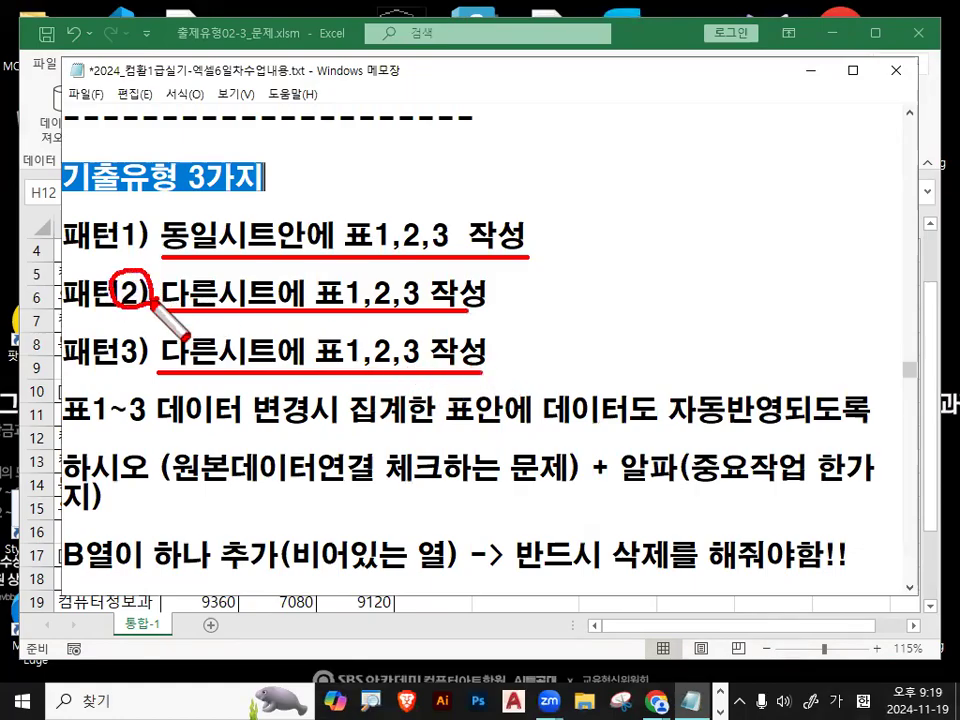
pyautogui.moveTo(104, 358); pyautogui.dragTo(146, 343)
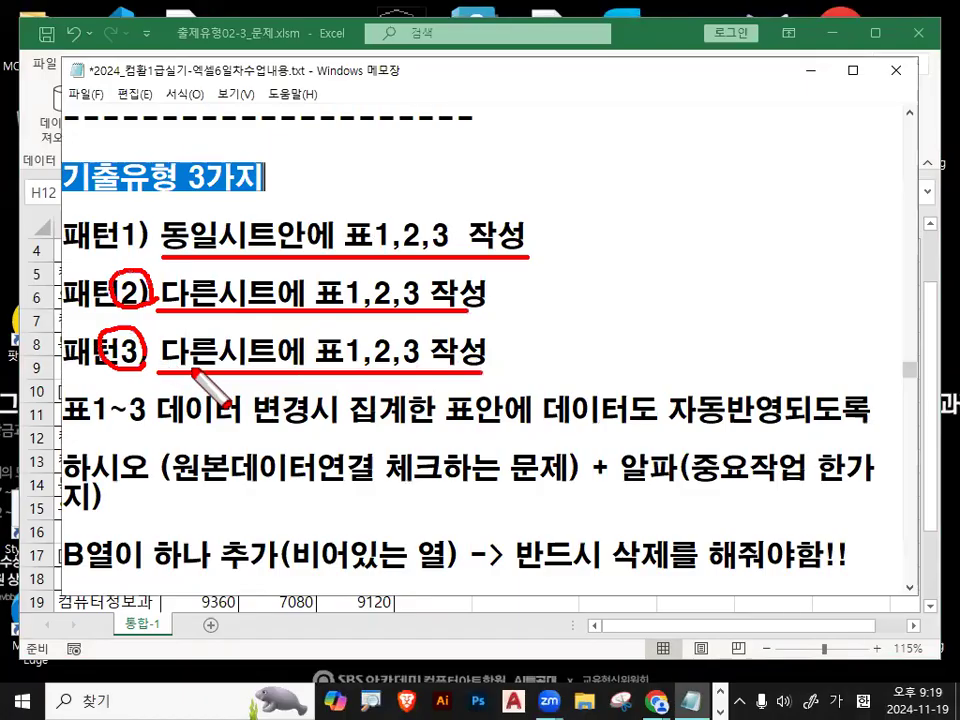
pyautogui.moveTo(233, 350); pyautogui.dragTo(288, 296)
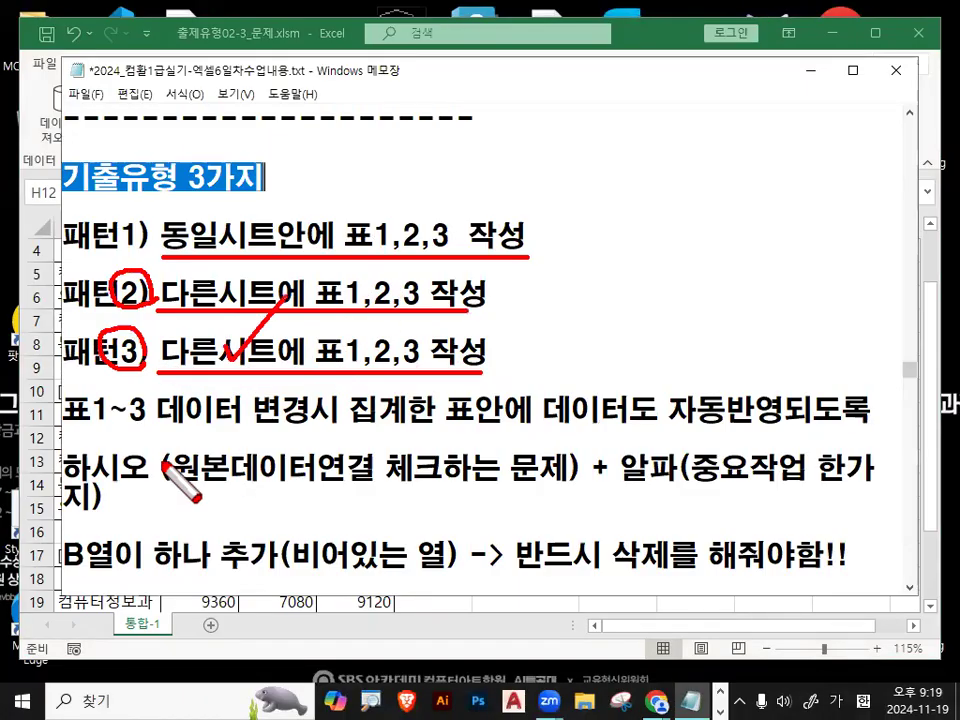
# Mark the 패턴3 requirement on 데이터 변경 and 자동반영, underline 원본데이터연결, and clear the pen marks
pyautogui.moveTo(68, 430); pyautogui.dragTo(128, 434)
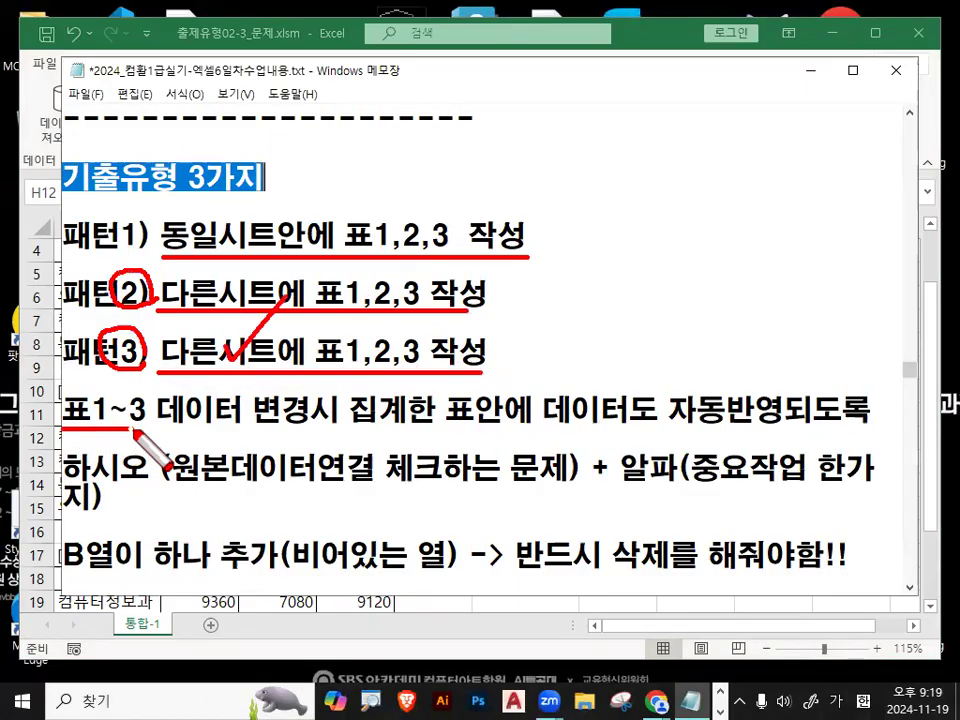
pyautogui.moveTo(186, 432)
pyautogui.mouseDown()
pyautogui.moveTo(242, 430)
pyautogui.moveTo(282, 390)
pyautogui.moveTo(328, 425)
pyautogui.moveTo(505, 430)
pyautogui.mouseUp()
pyautogui.moveTo(568, 428)
pyautogui.mouseDown()
pyautogui.moveTo(655, 428)
pyautogui.moveTo(700, 385)
pyautogui.moveTo(750, 382)
pyautogui.moveTo(770, 430)
pyautogui.mouseUp()
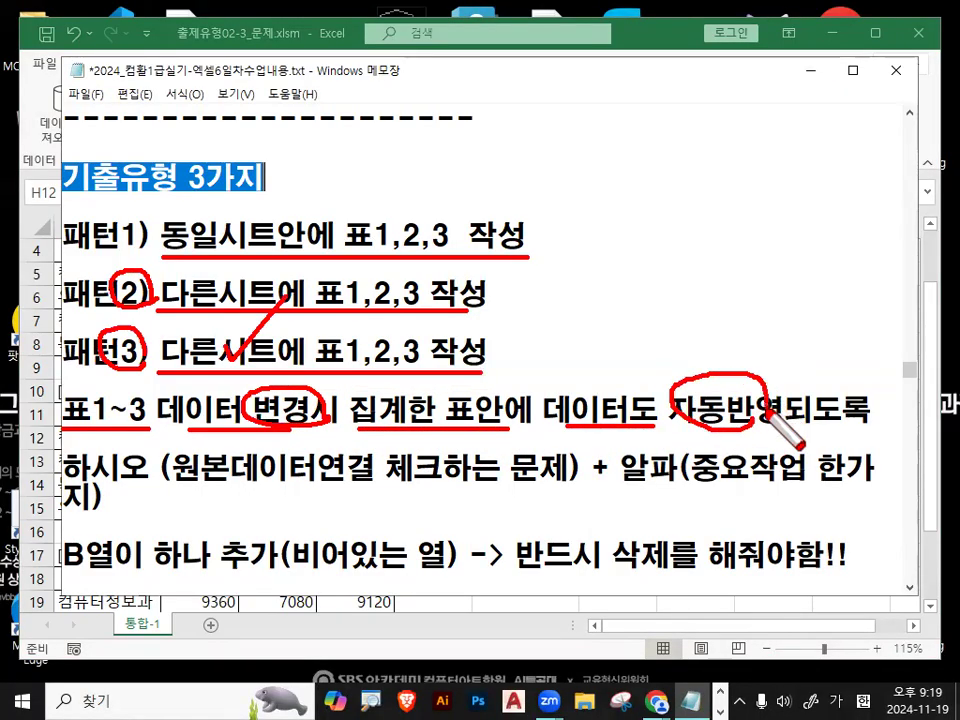
pyautogui.moveTo(55, 432)
pyautogui.mouseDown()
pyautogui.moveTo(150, 400)
pyautogui.moveTo(270, 431)
pyautogui.mouseUp()
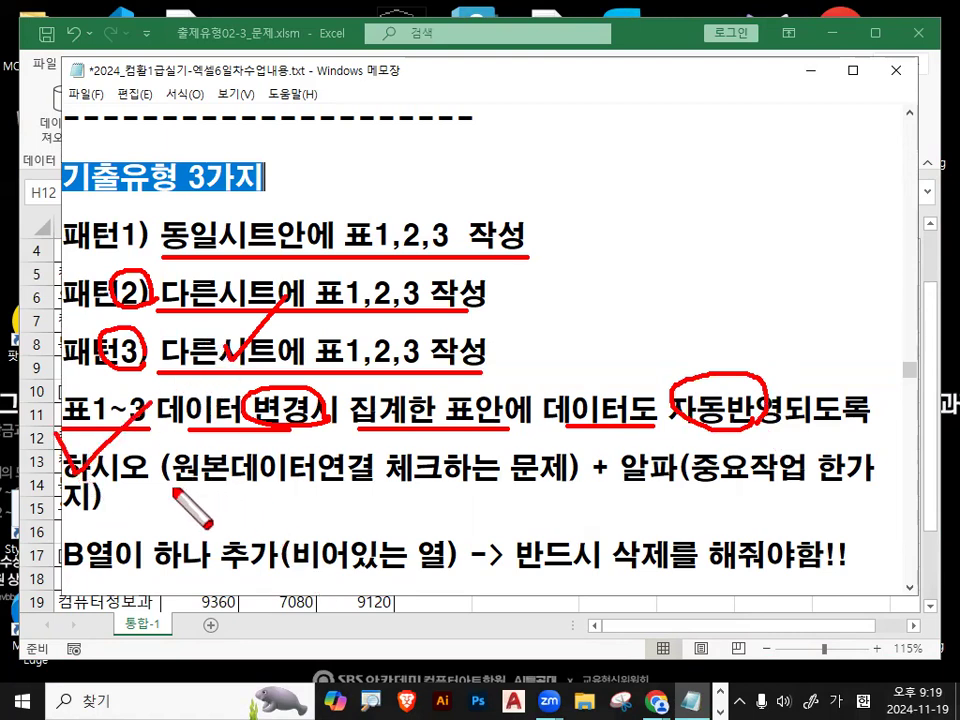
pyautogui.moveTo(172, 490); pyautogui.dragTo(362, 487)
pyautogui.press('Escape')
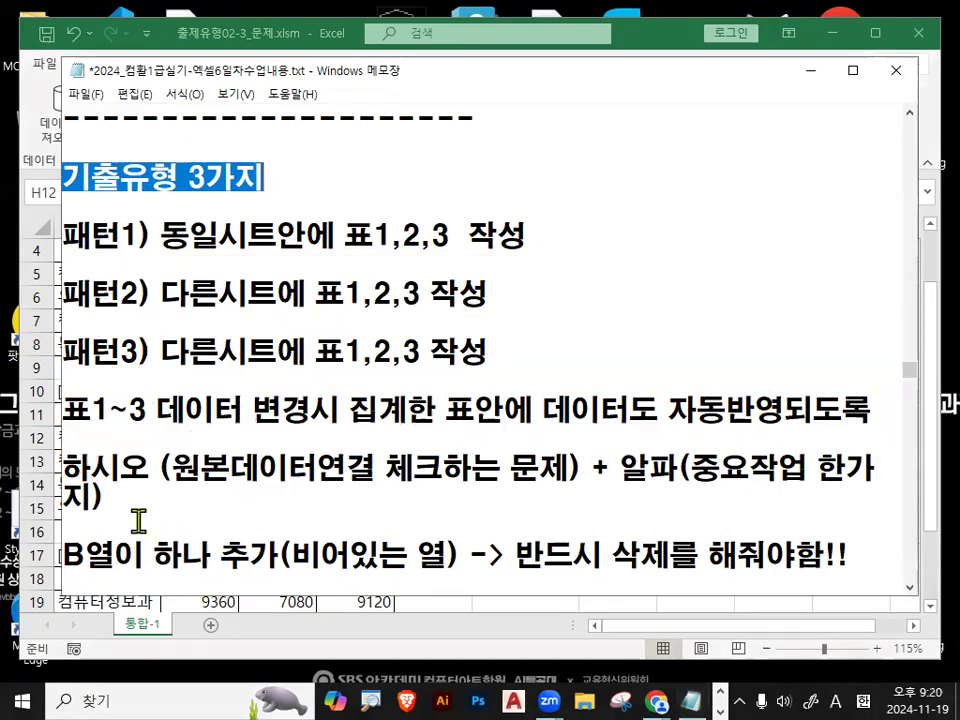
# Insert six blank lines above the B열이 하나 추가 note and widen the Notepad window
pyautogui.click(107, 528)
pyautogui.press('Return')
pyautogui.press('Return')
pyautogui.press('Return')
pyautogui.press('Return')
pyautogui.press('Return')
pyautogui.press('Return')
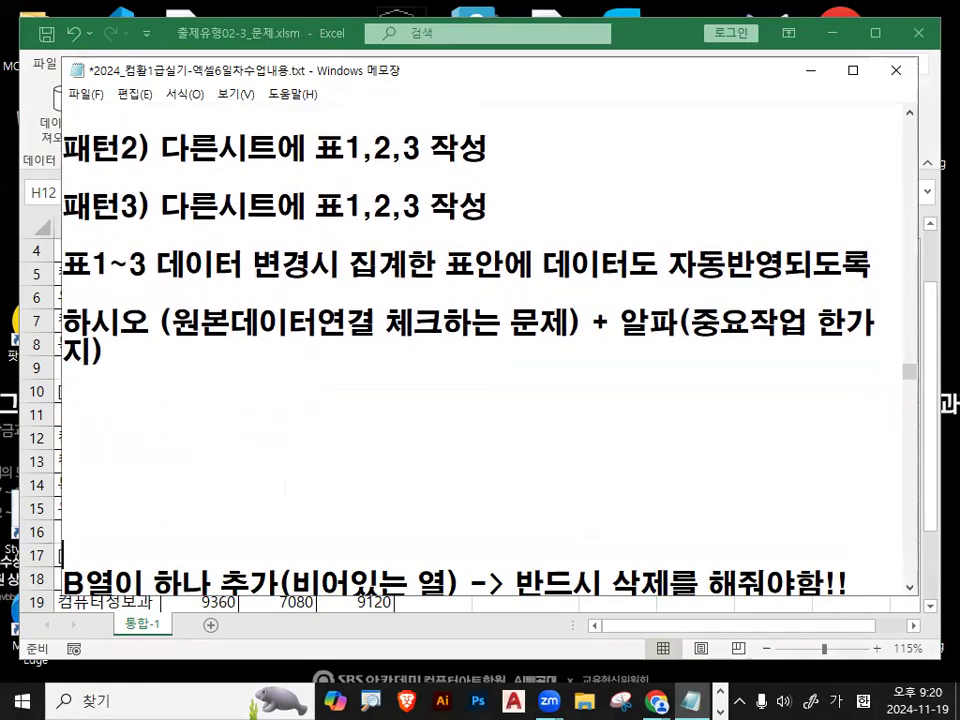
pyautogui.scroll(1, 397, 578)
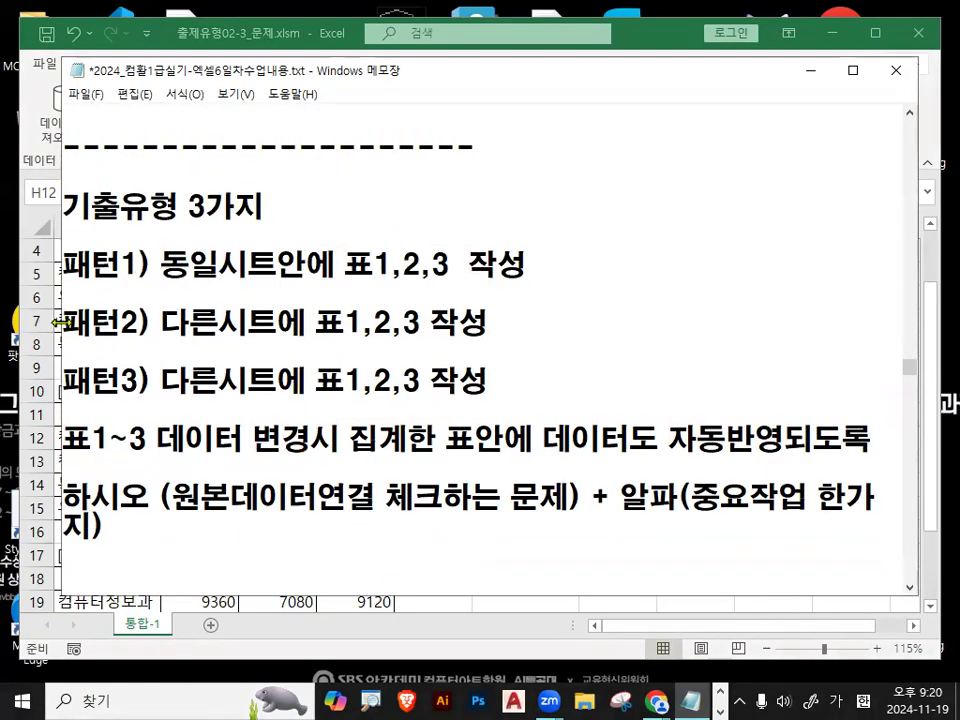
pyautogui.moveTo(59, 321); pyautogui.dragTo(40, 321)
# Mark 자동반영, 원본데이터연결, 체크 and 데이터 in the 패턴3 notes with the screen pen, and underline the 패턴1 description
pyautogui.moveTo(110, 437); pyautogui.dragTo(729, 439)
pyautogui.click(735, 441)
pyautogui.moveTo(155, 515); pyautogui.dragTo(330, 515)
pyautogui.moveTo(415, 515)
pyautogui.mouseDown()
pyautogui.moveTo(441, 514)
pyautogui.moveTo(408, 488)
pyautogui.mouseUp()
pyautogui.moveTo(780, 456)
pyautogui.mouseDown()
pyautogui.moveTo(718, 459)
pyautogui.moveTo(645, 432)
pyautogui.moveTo(748, 413)
pyautogui.moveTo(763, 440)
pyautogui.mouseUp()
pyautogui.moveTo(677, 393)
pyautogui.mouseDown()
pyautogui.moveTo(705, 442)
pyautogui.moveTo(765, 350)
pyautogui.mouseUp()
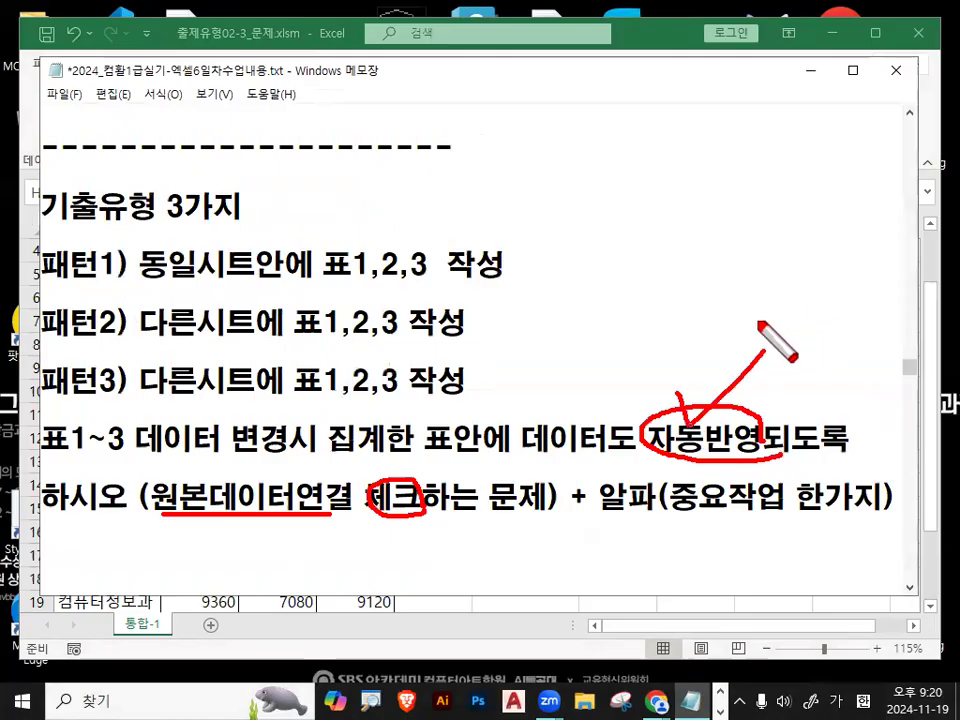
pyautogui.moveTo(712, 453)
pyautogui.mouseDown()
pyautogui.moveTo(739, 407)
pyautogui.moveTo(738, 453)
pyautogui.mouseUp()
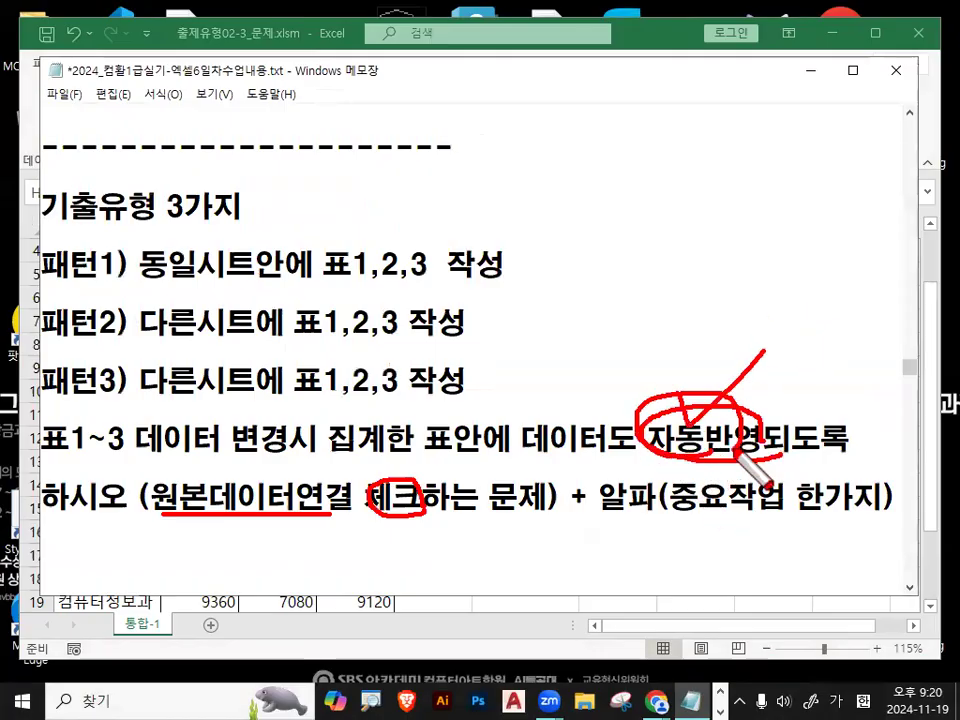
pyautogui.moveTo(185, 425)
pyautogui.mouseDown()
pyautogui.moveTo(196, 455)
pyautogui.moveTo(280, 394)
pyautogui.mouseUp()
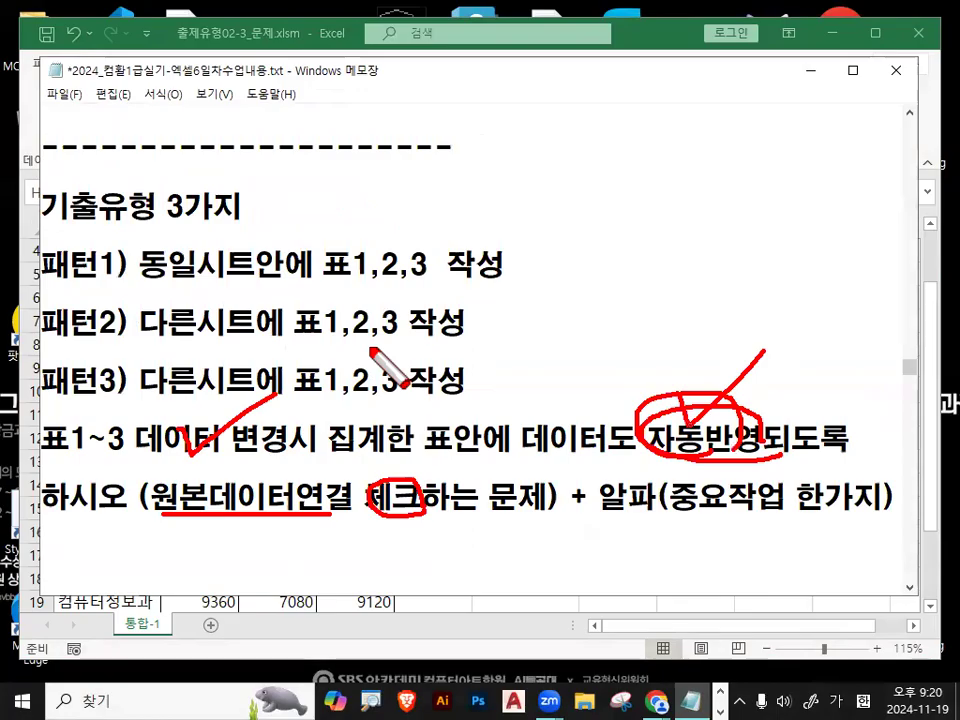
pyautogui.moveTo(147, 285); pyautogui.dragTo(510, 285)
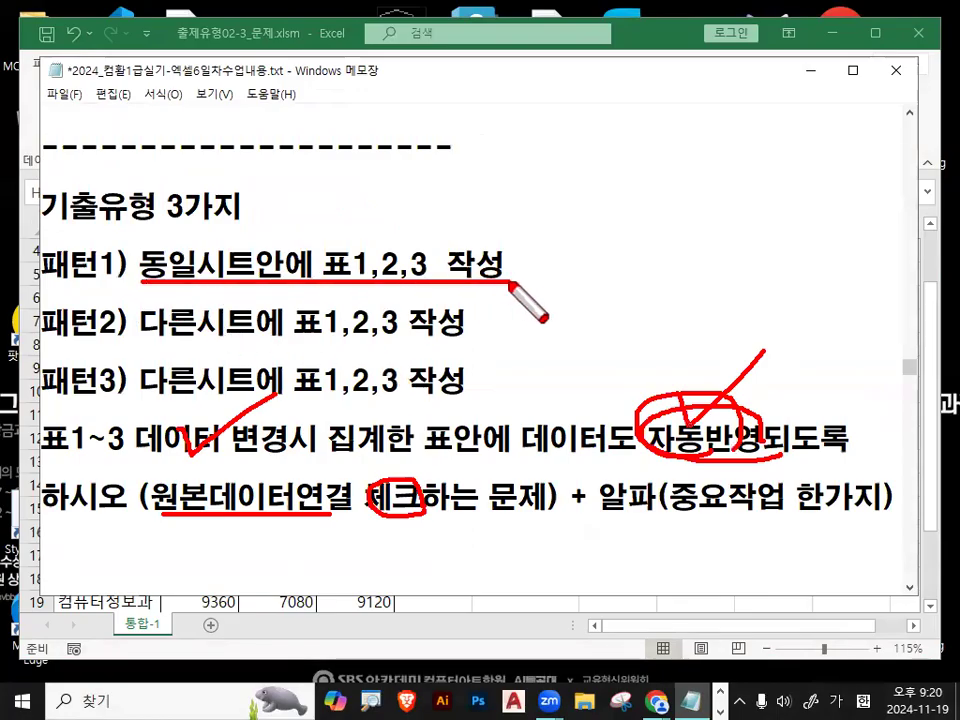
# Clear the pen marks, switch back to the Excel sheet, and select and outline the empty 표4 cells G5:I8
pyautogui.press('Escape')
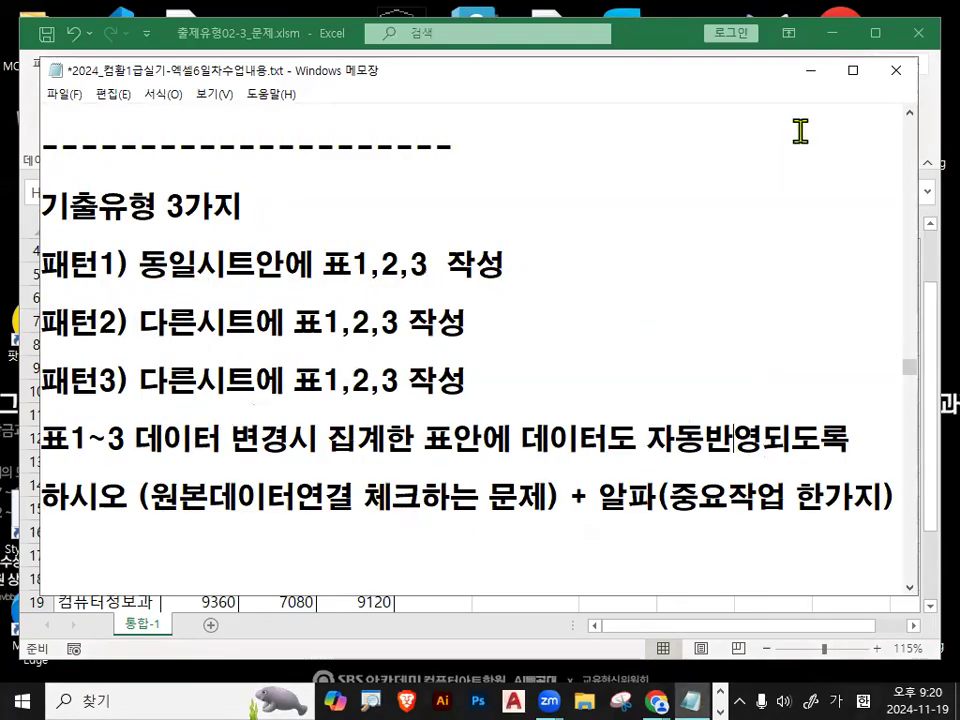
pyautogui.click(811, 76)
pyautogui.click(576, 410)
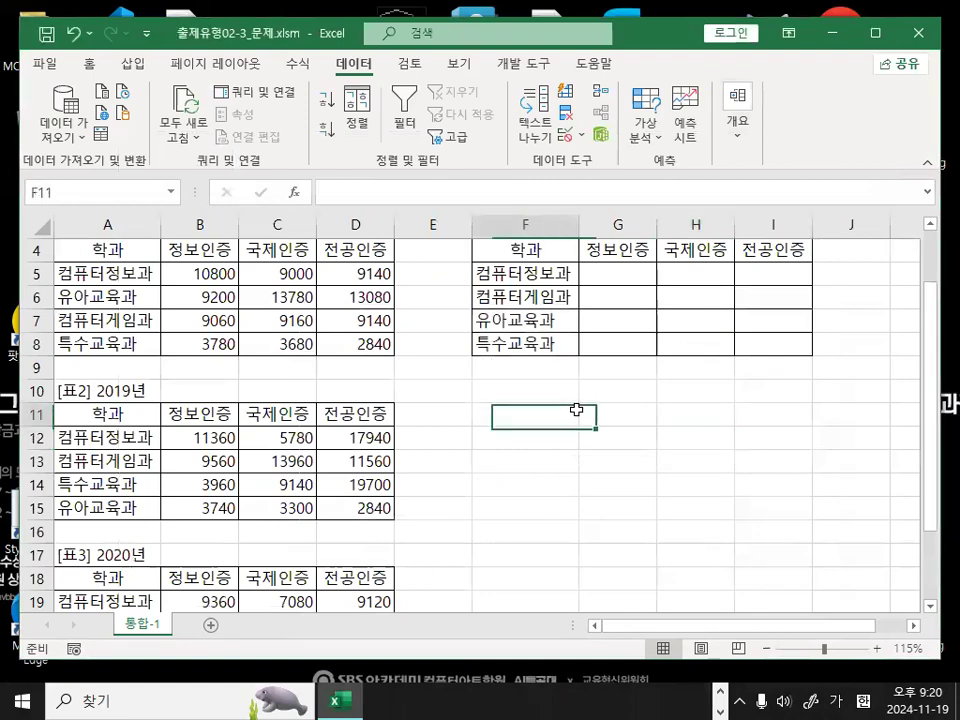
pyautogui.scroll(1, 683, 440)
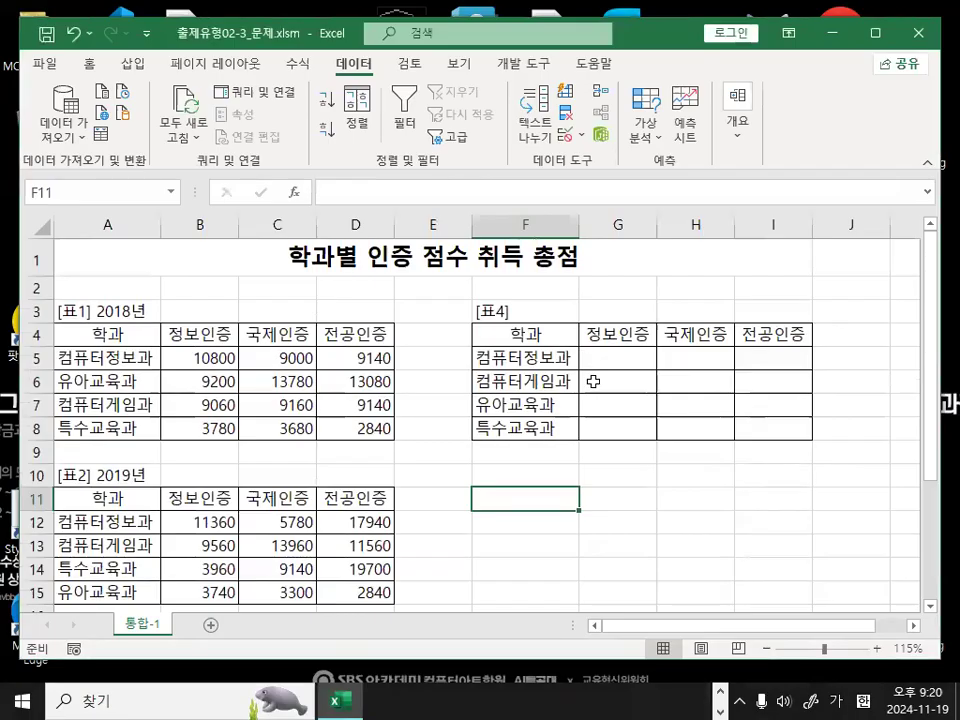
pyautogui.moveTo(620, 366)
pyautogui.mouseDown()
pyautogui.moveTo(767, 379)
pyautogui.moveTo(780, 439)
pyautogui.mouseUp()
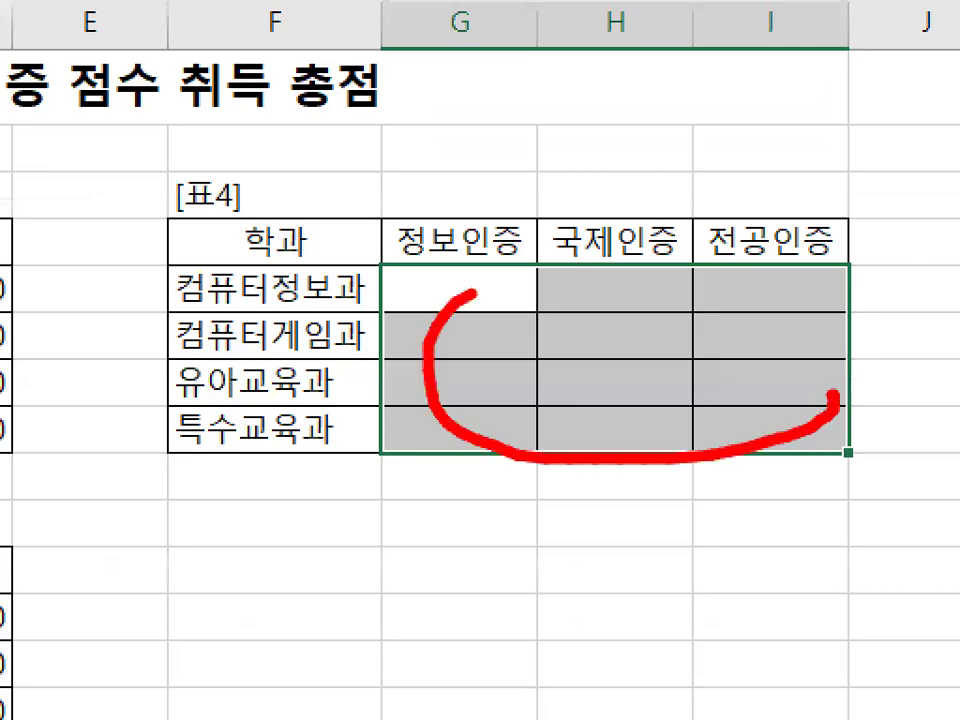
pyautogui.moveTo(470, 293); pyautogui.dragTo(792, 432)
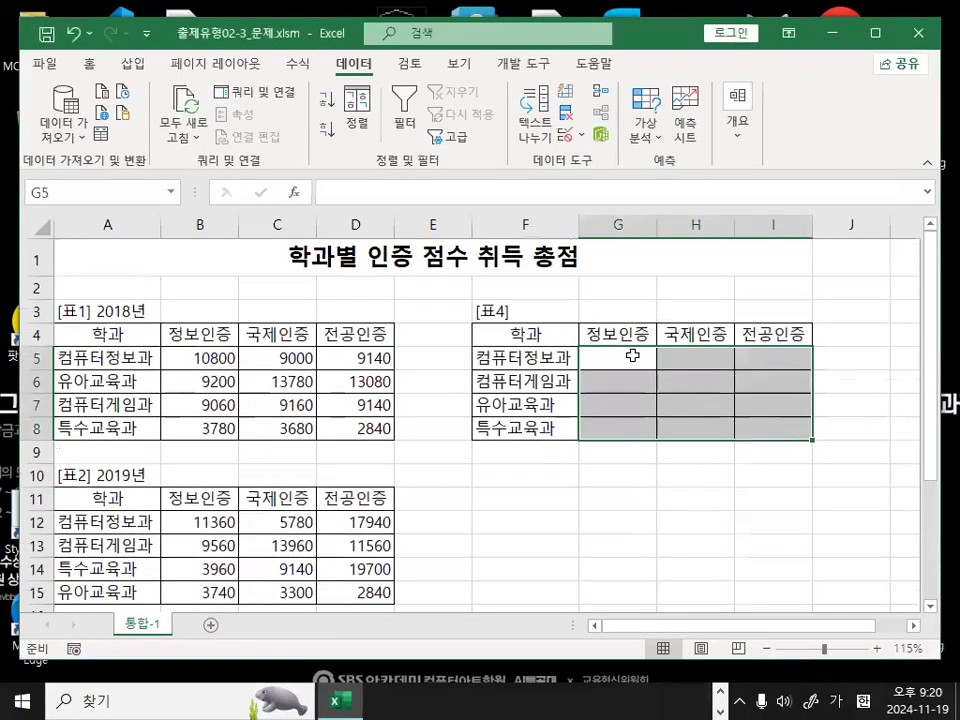
pyautogui.moveTo(486, 289); pyautogui.dragTo(792, 429)
# Select the 표4 heading row F4:I4 and underline it with the screen pen in the magnified view
pyautogui.moveTo(533, 338); pyautogui.dragTo(748, 336)
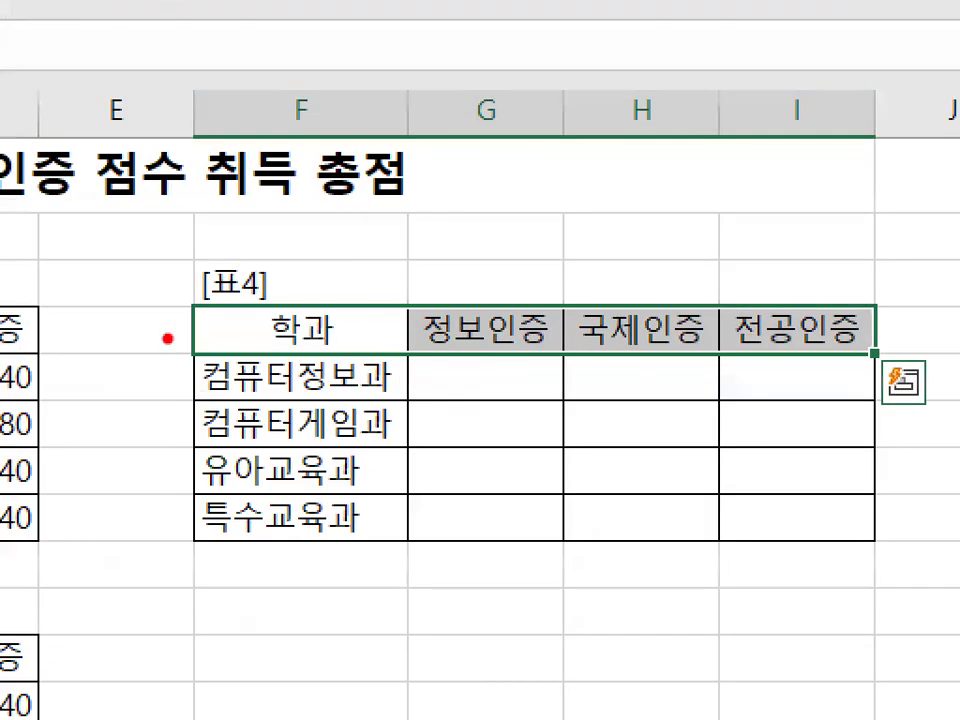
pyautogui.moveTo(167, 338); pyautogui.dragTo(792, 338)
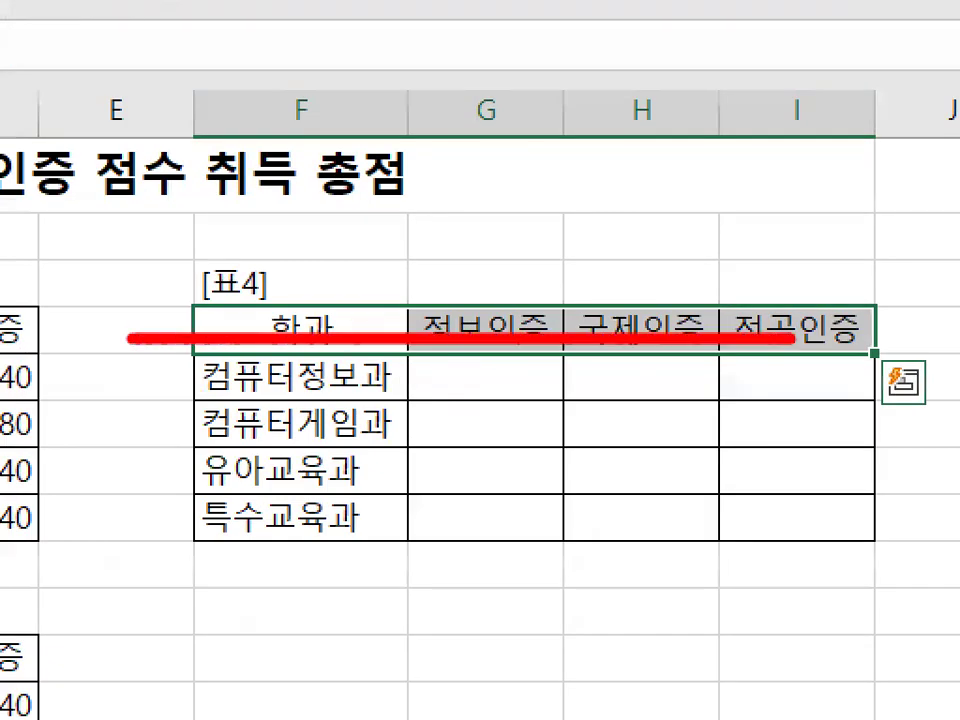
pyautogui.moveTo(387, 468)
pyautogui.mouseDown()
pyautogui.moveTo(255, 468)
pyautogui.moveTo(393, 485)
pyautogui.mouseUp()
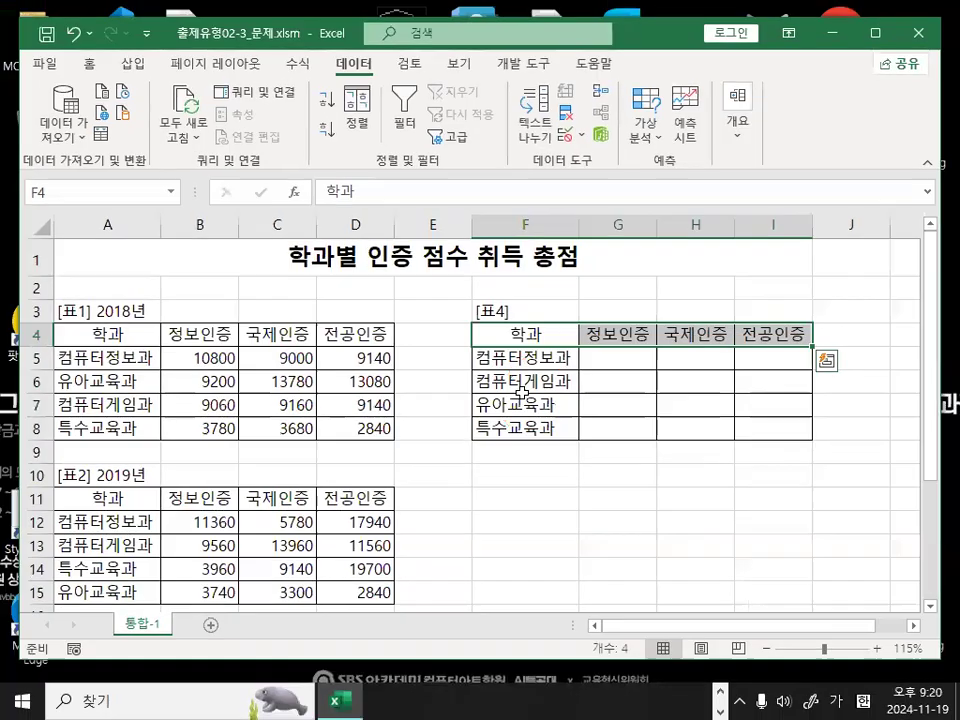
# Select all of 표4 including its labels, F4:I8, circle and slash its empty cells with the pen, and clear the marks
pyautogui.moveTo(540, 333); pyautogui.dragTo(782, 424)
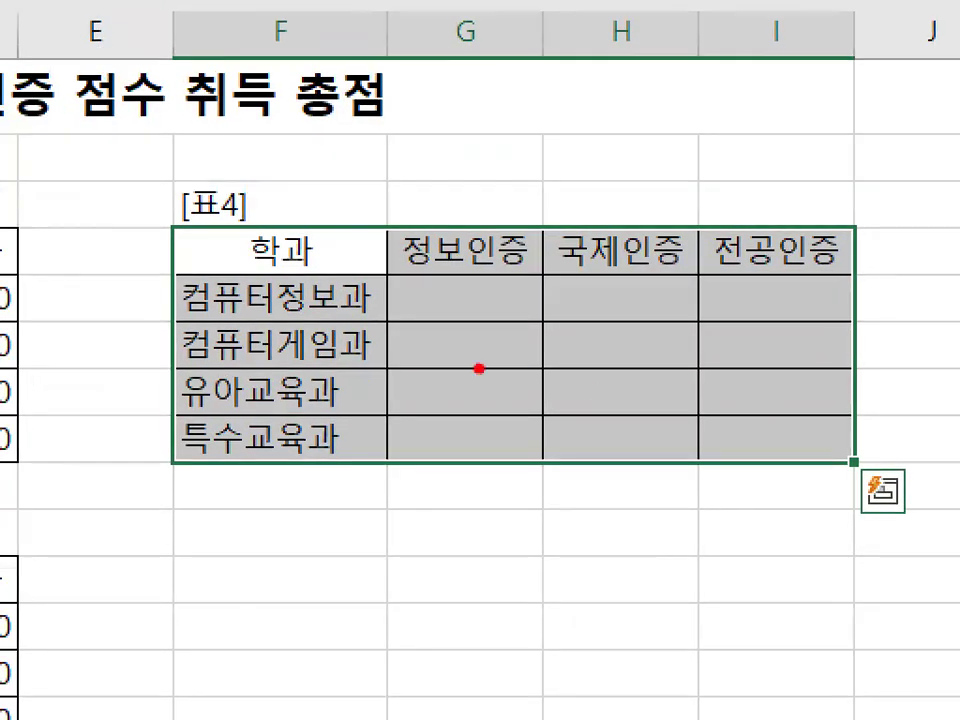
pyautogui.moveTo(675, 372)
pyautogui.mouseDown()
pyautogui.moveTo(530, 424)
pyautogui.moveTo(552, 318)
pyautogui.moveTo(668, 332)
pyautogui.mouseUp()
pyautogui.moveTo(768, 320); pyautogui.dragTo(715, 412)
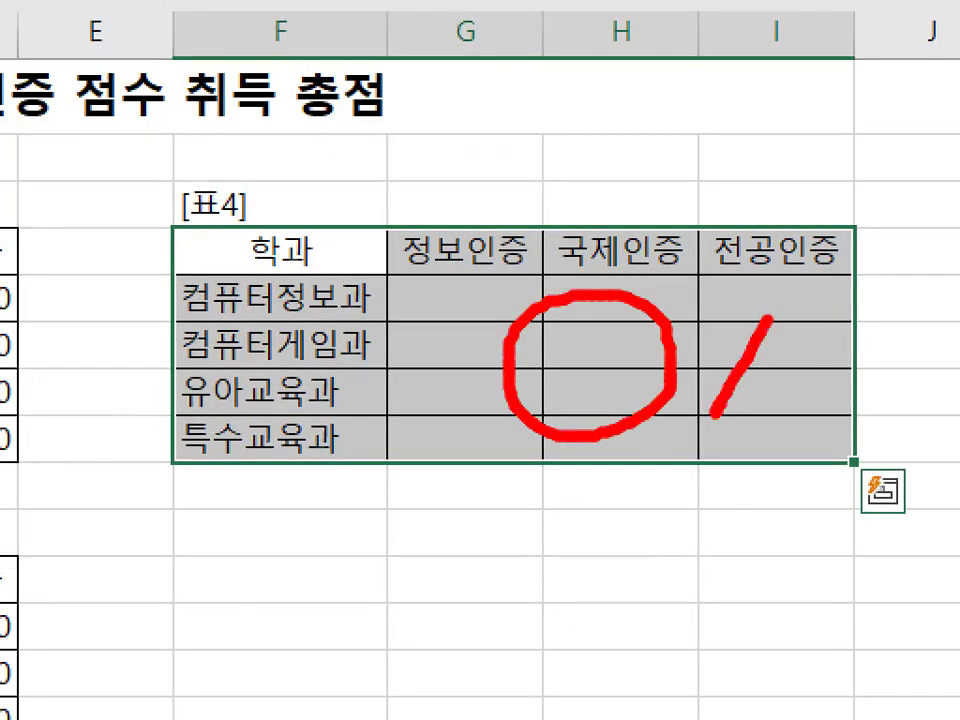
pyautogui.press('Escape')
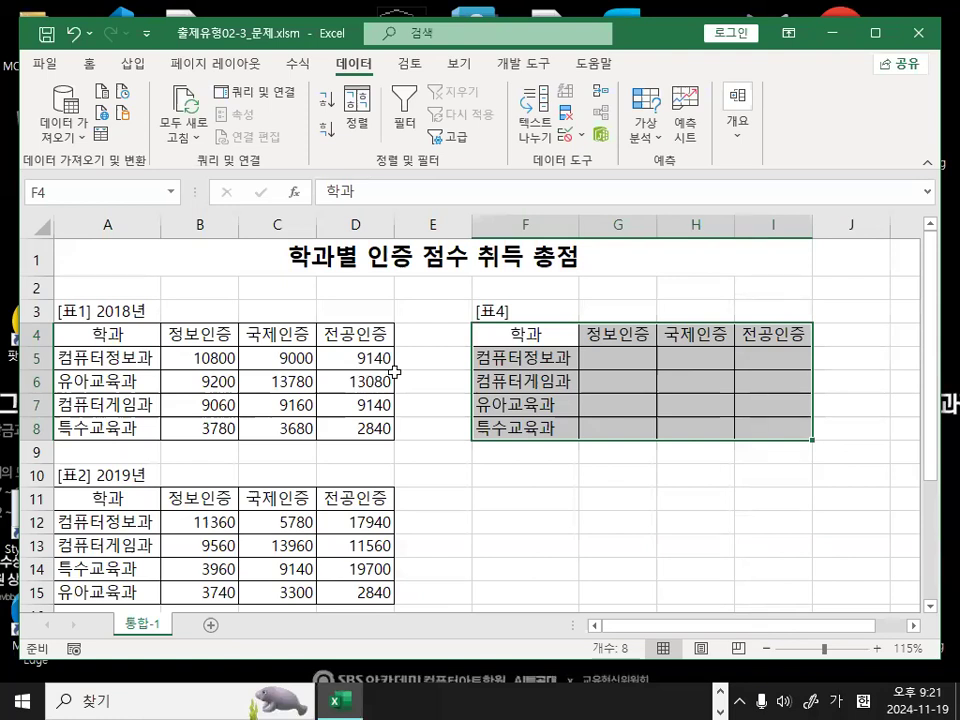
# Highlight parts of 표4, ending on G5:I8, and draw pen arrows along its department names and certification headings
pyautogui.moveTo(618, 334); pyautogui.dragTo(786, 433)
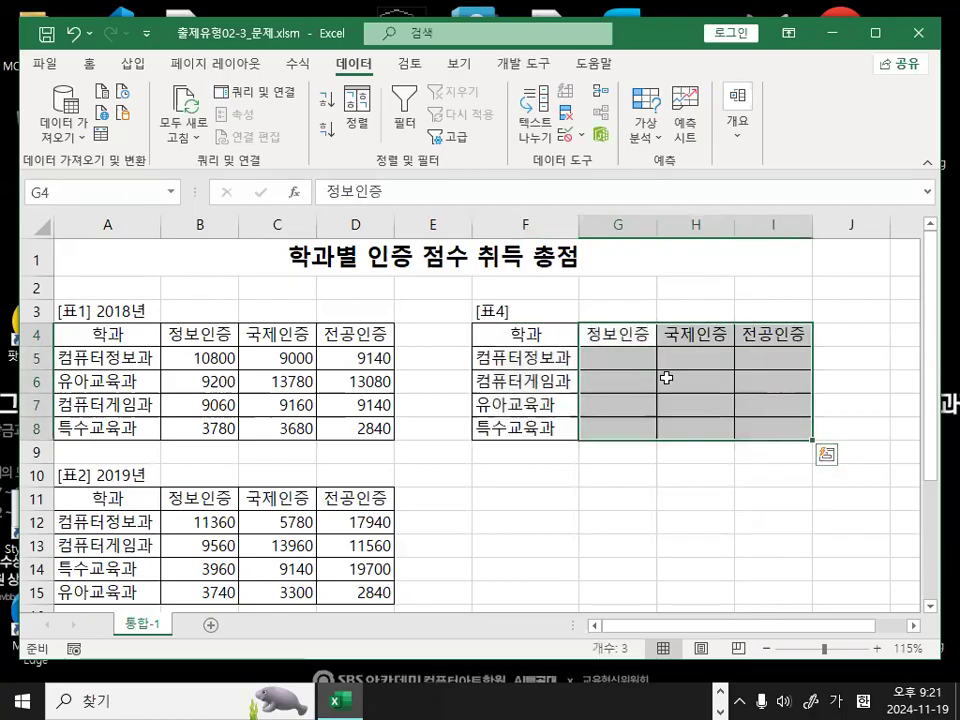
pyautogui.click(527, 335)
pyautogui.moveTo(527, 335); pyautogui.dragTo(535, 400)
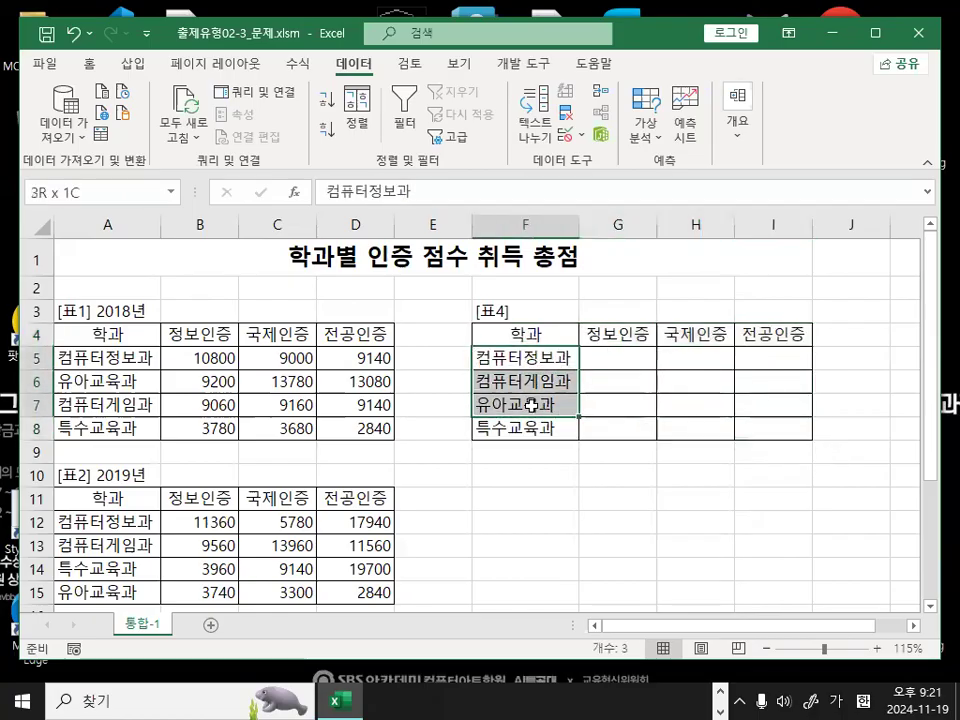
pyautogui.moveTo(621, 358); pyautogui.dragTo(765, 427)
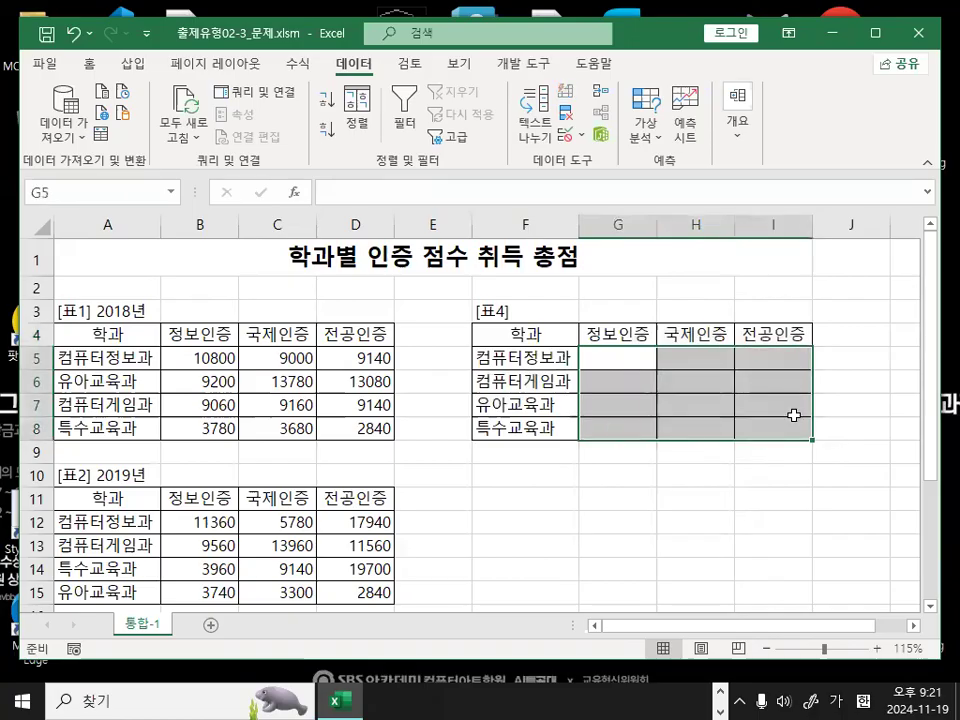
pyautogui.moveTo(524, 368)
pyautogui.mouseDown()
pyautogui.moveTo(522, 412)
pyautogui.moveTo(546, 398)
pyautogui.mouseUp()
pyautogui.moveTo(630, 338); pyautogui.dragTo(776, 343)
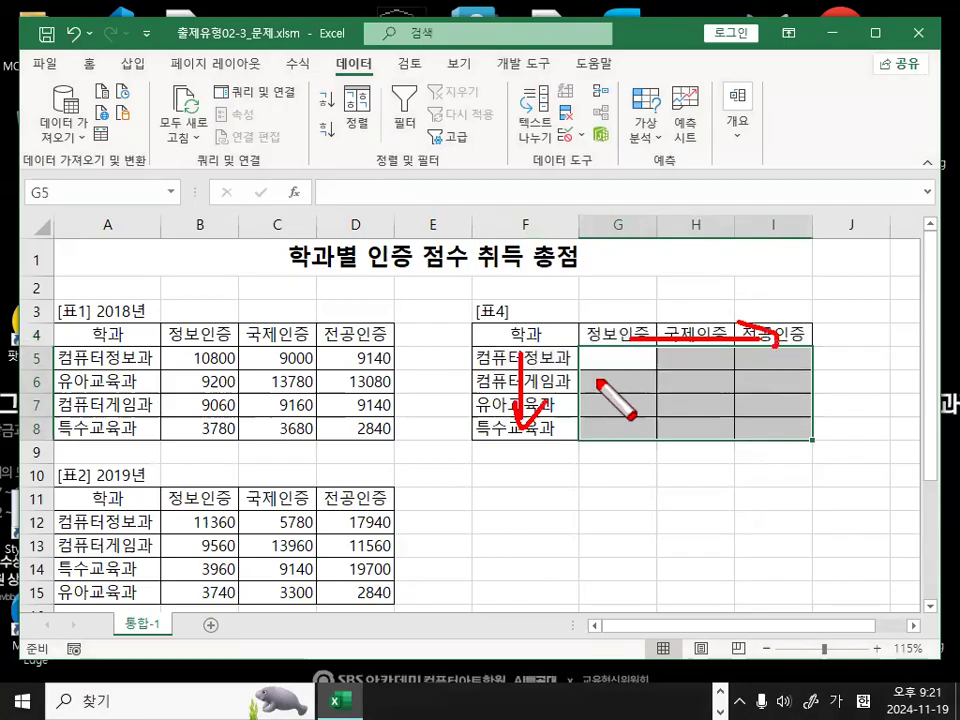
# Mark the headings and department names of 표1, draw an arrow from its scores to 표4, and clear the pen marks
pyautogui.moveTo(190, 330); pyautogui.dragTo(238, 308)
pyautogui.moveTo(130, 340)
pyautogui.mouseDown()
pyautogui.moveTo(340, 338)
pyautogui.moveTo(331, 357)
pyautogui.mouseUp()
pyautogui.moveTo(97, 358)
pyautogui.mouseDown()
pyautogui.moveTo(92, 437)
pyautogui.moveTo(105, 424)
pyautogui.mouseUp()
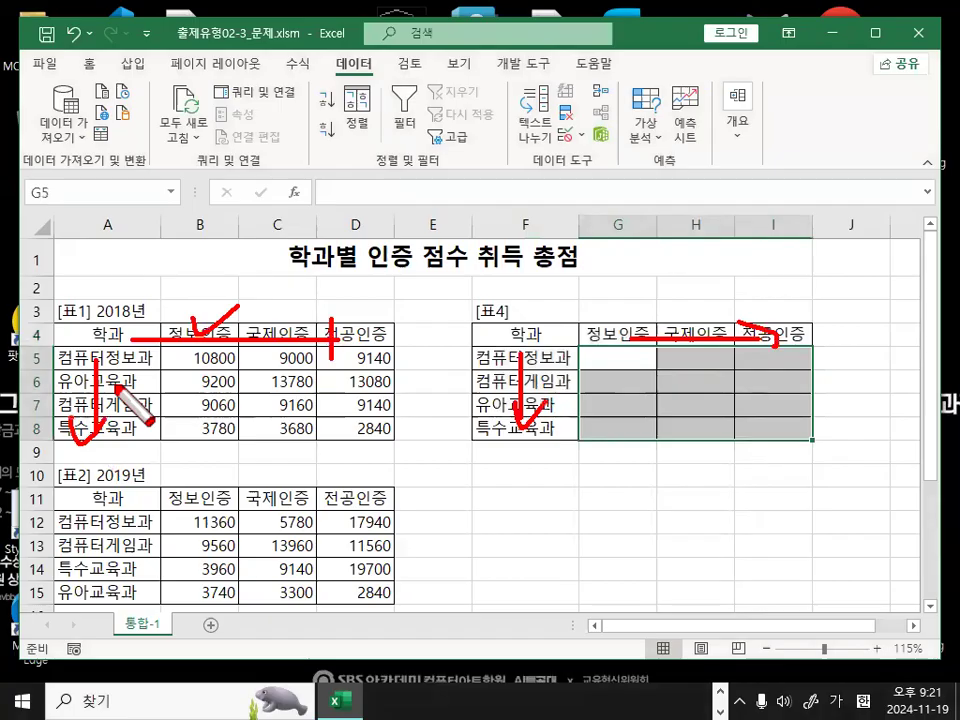
pyautogui.moveTo(146, 352); pyautogui.dragTo(84, 445)
pyautogui.moveTo(94, 357); pyautogui.dragTo(120, 403)
pyautogui.moveTo(197, 328); pyautogui.dragTo(242, 285)
pyautogui.moveTo(356, 402)
pyautogui.mouseDown()
pyautogui.moveTo(272, 401)
pyautogui.moveTo(612, 402)
pyautogui.moveTo(585, 434)
pyautogui.mouseUp()
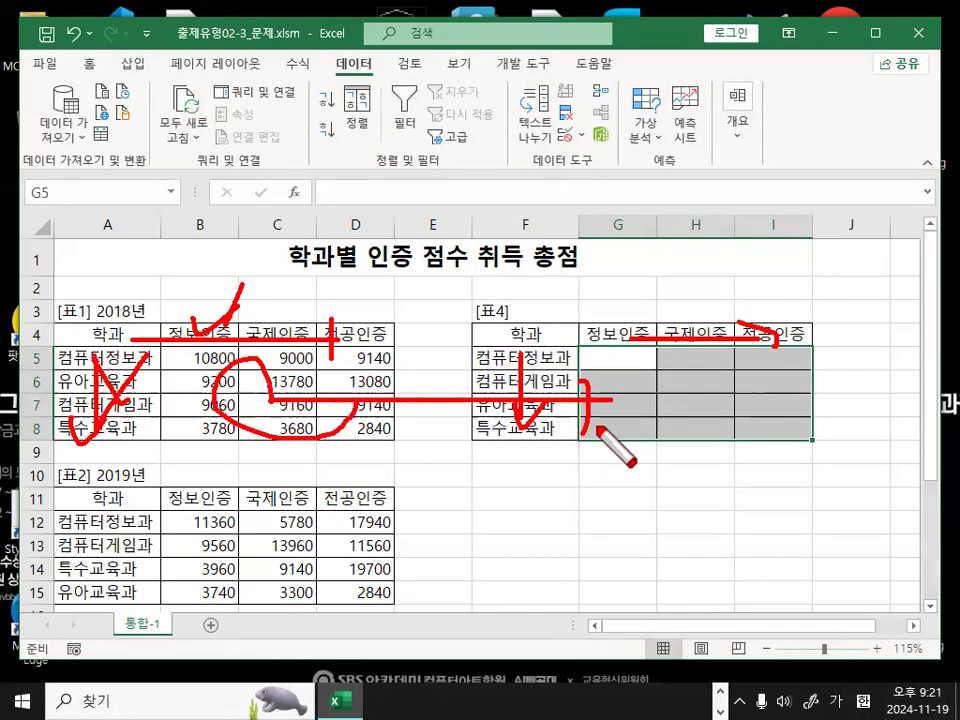
pyautogui.press('Escape')
# Open Consolidate with G5:I8 selected, circle the 첫 행 and 왼쪽 열 options with the pen, and close the dialog
pyautogui.moveTo(558, 334); pyautogui.dragTo(530, 428)
pyautogui.moveTo(615, 352); pyautogui.dragTo(767, 435)
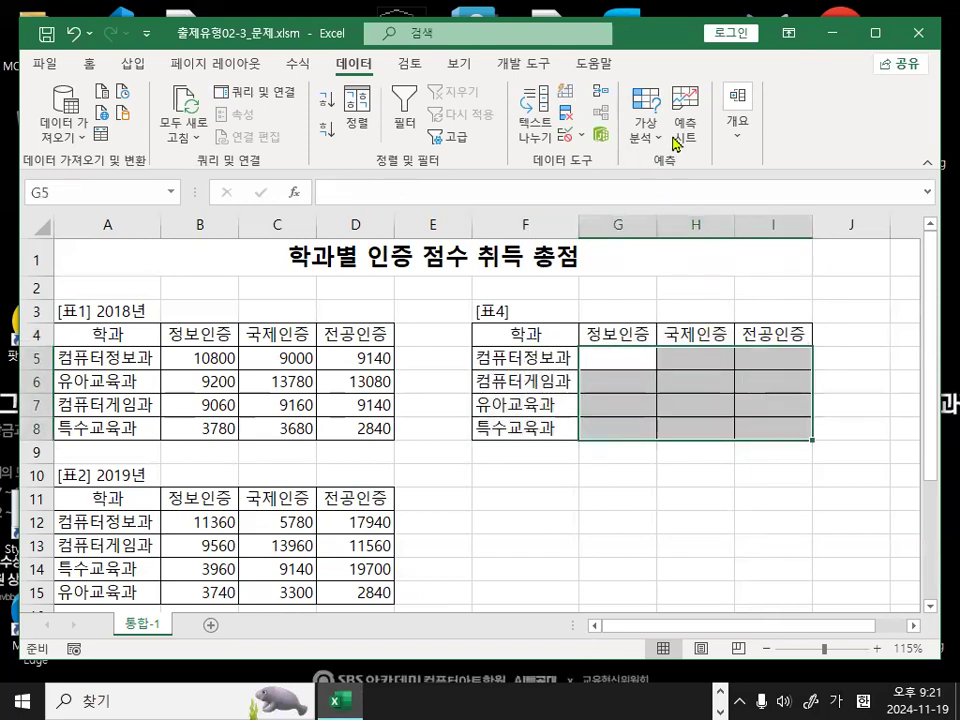
pyautogui.click(604, 98)
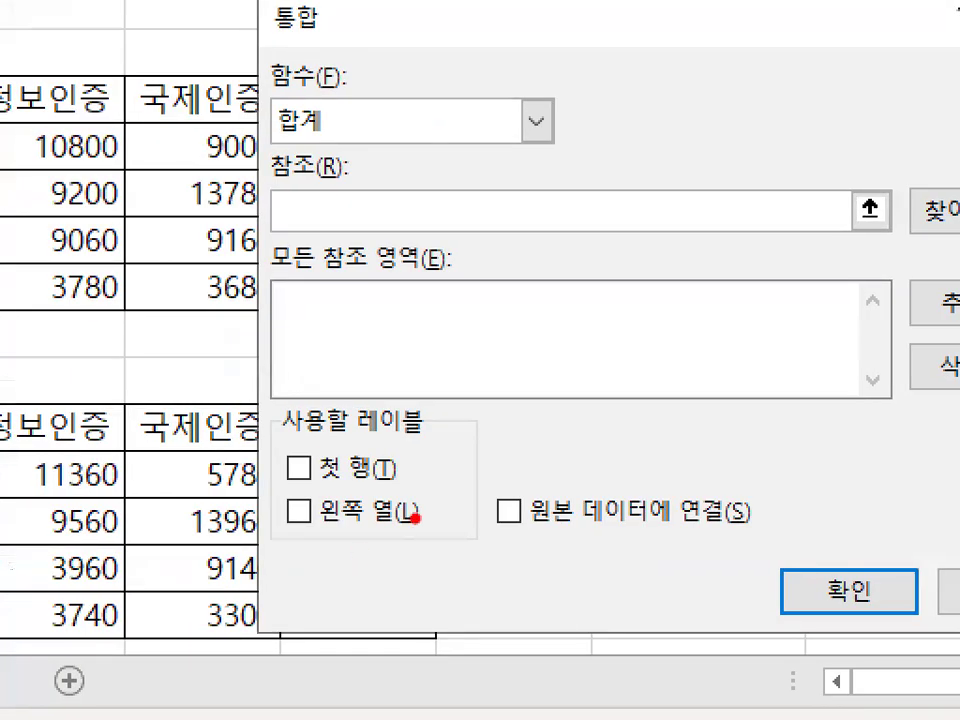
pyautogui.moveTo(391, 534)
pyautogui.mouseDown()
pyautogui.moveTo(285, 491)
pyautogui.moveTo(384, 537)
pyautogui.mouseUp()
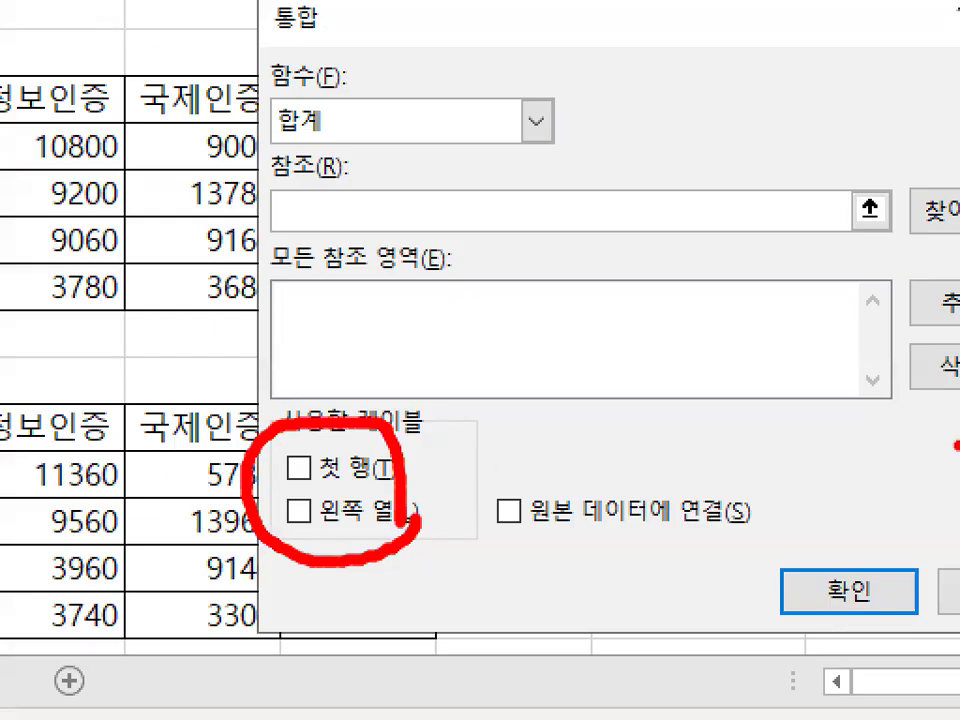
pyautogui.press('Escape')
pyautogui.press('Escape')
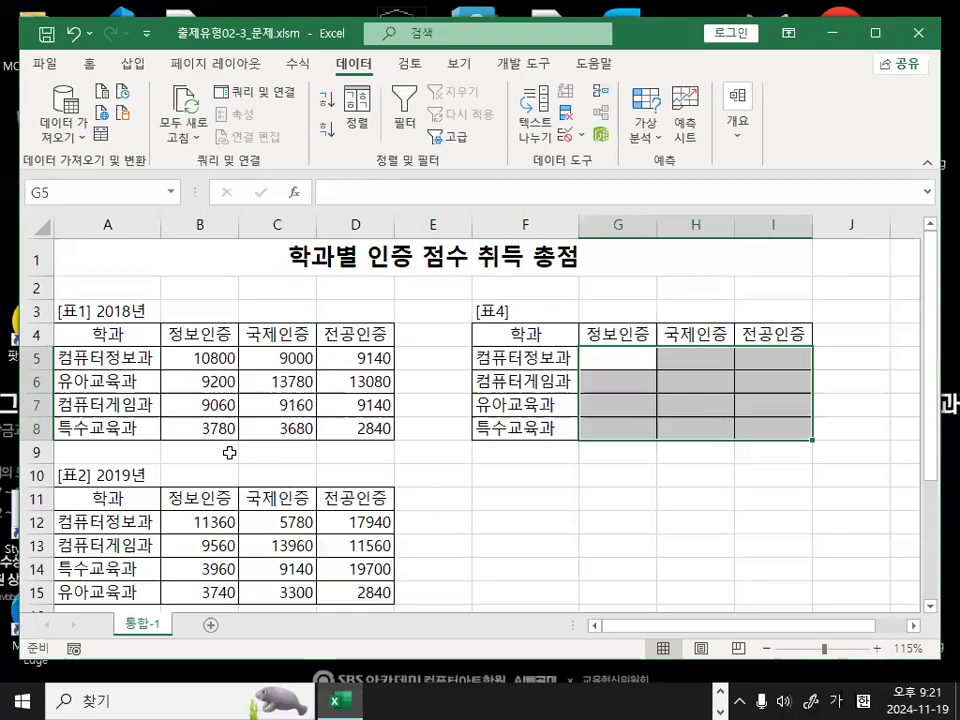
# Select the 표1 department names A5:A8, mark the first name and score, check 표2 in the magnified view, and clear the marks
pyautogui.click(182, 375)
pyautogui.moveTo(115, 337); pyautogui.dragTo(115, 430)
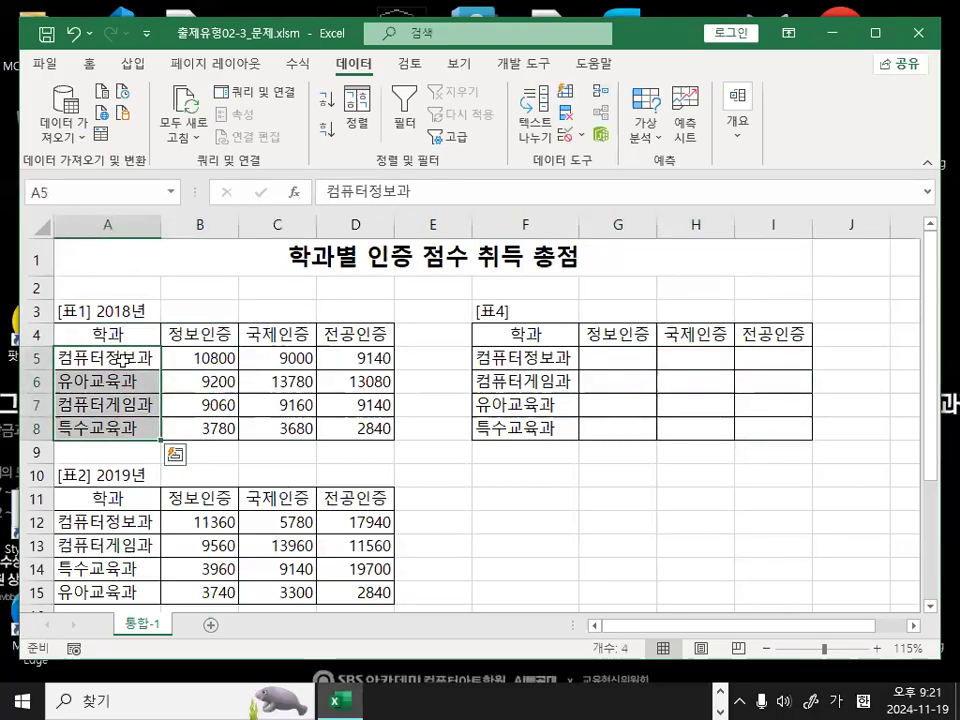
pyautogui.hotkey('ctrl', '1')
pyautogui.moveTo(128, 358); pyautogui.dragTo(105, 356)
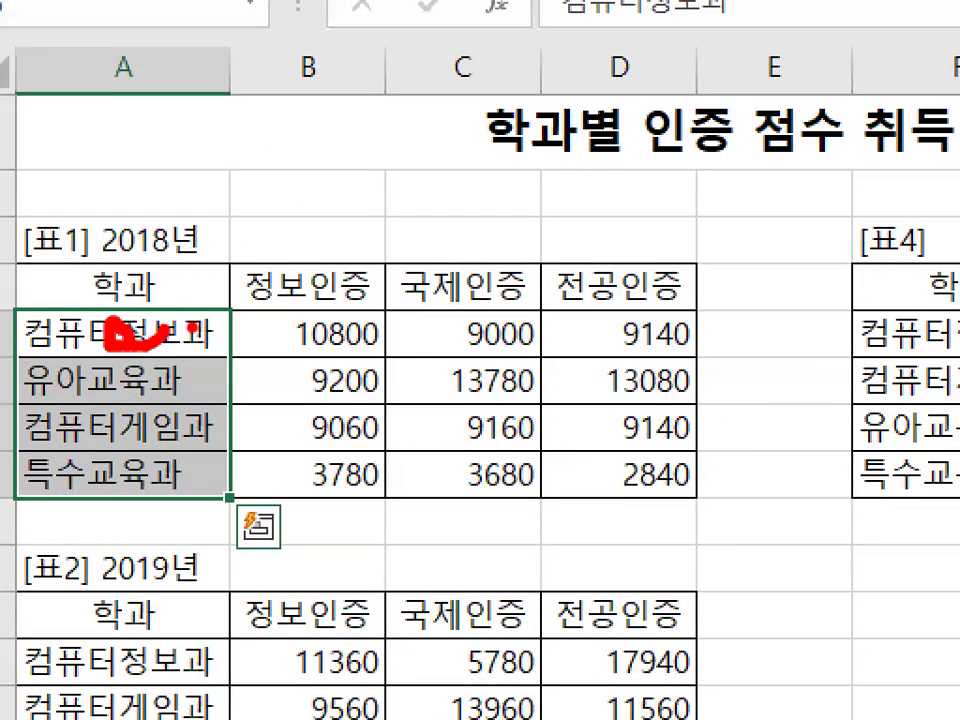
pyautogui.moveTo(297, 618); pyautogui.dragTo(418, 572)
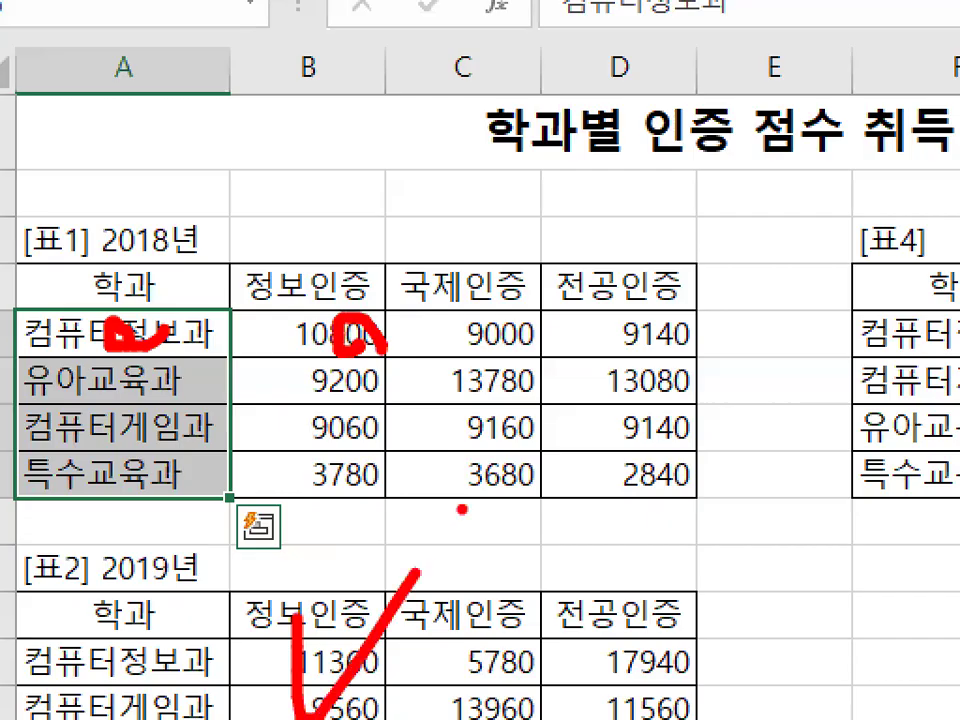
pyautogui.press('Escape')
# Circle the departments in 표1 and 표2, draw an arrow to 표4, underline its 컴퓨터정보과 and 정보인증 labels, and clear the marks
pyautogui.hotkey('ctrl', '2')
pyautogui.moveTo(326, 358); pyautogui.dragTo(544, 74)
pyautogui.moveTo(318, 228); pyautogui.dragTo(486, 318)
pyautogui.moveTo(154, 403)
pyautogui.mouseDown()
pyautogui.moveTo(133, 349)
pyautogui.moveTo(148, 390)
pyautogui.mouseUp()
pyautogui.moveTo(161, 520)
pyautogui.mouseDown()
pyautogui.moveTo(152, 562)
pyautogui.moveTo(133, 569)
pyautogui.mouseUp()
pyautogui.moveTo(476, 370)
pyautogui.mouseDown()
pyautogui.moveTo(575, 368)
pyautogui.moveTo(640, 339)
pyautogui.moveTo(612, 378)
pyautogui.moveTo(657, 318)
pyautogui.mouseUp()
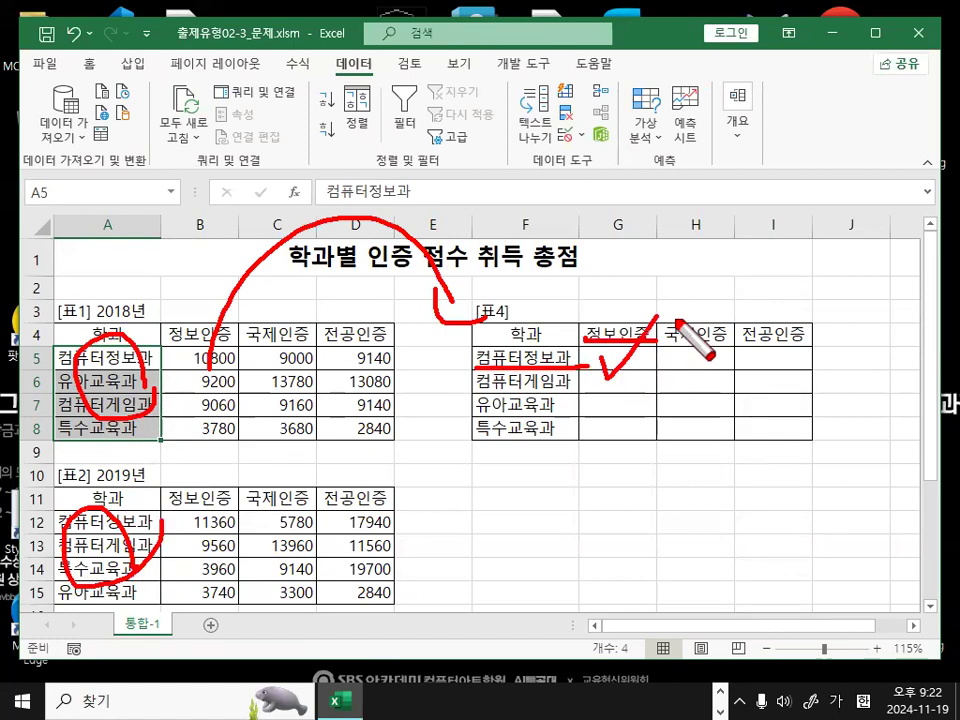
pyautogui.press('Escape')
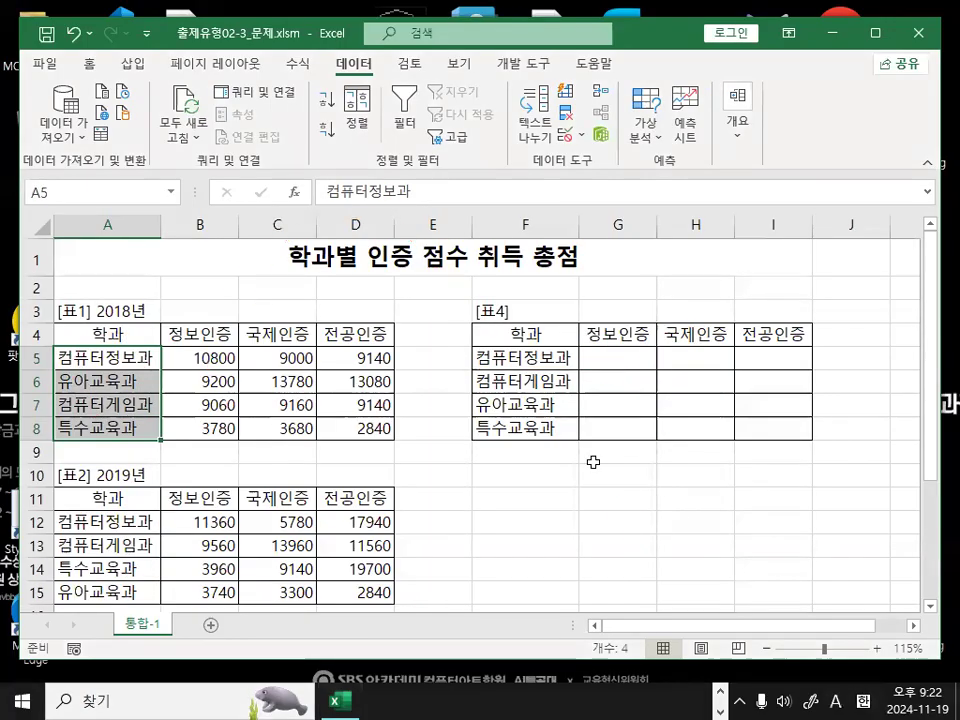
# Delete the department labels in F4:F8 and the certification headings in G4:I4 of 표4
pyautogui.moveTo(525, 336); pyautogui.dragTo(527, 428)
pyautogui.hotkey('ctrl', 'c')
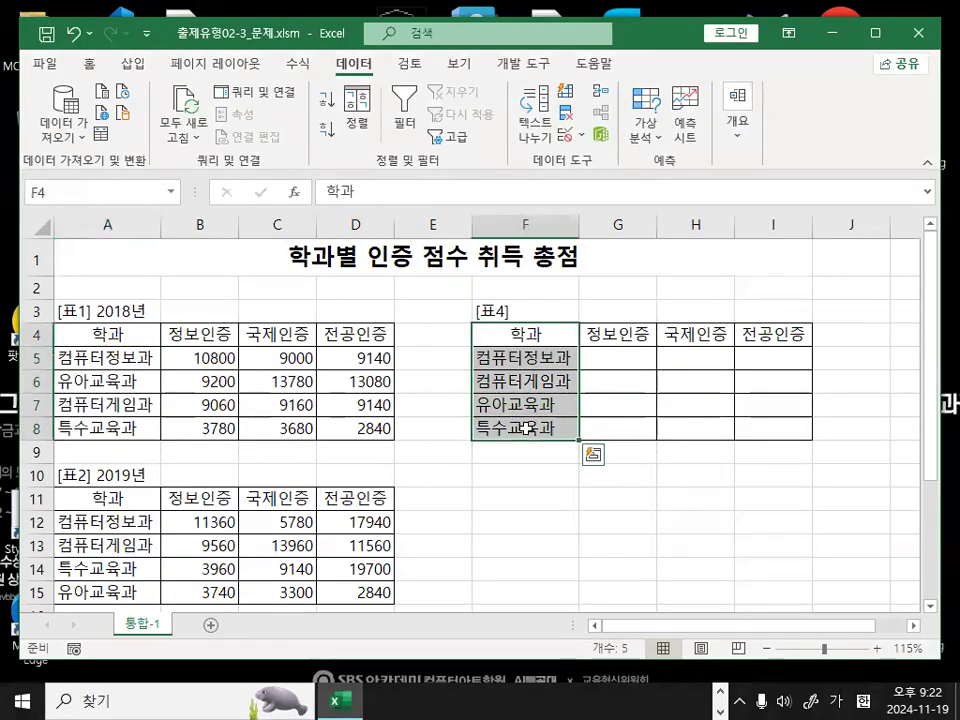
pyautogui.press('Delete')
pyautogui.moveTo(606, 340); pyautogui.dragTo(783, 329)
pyautogui.press('Delete')
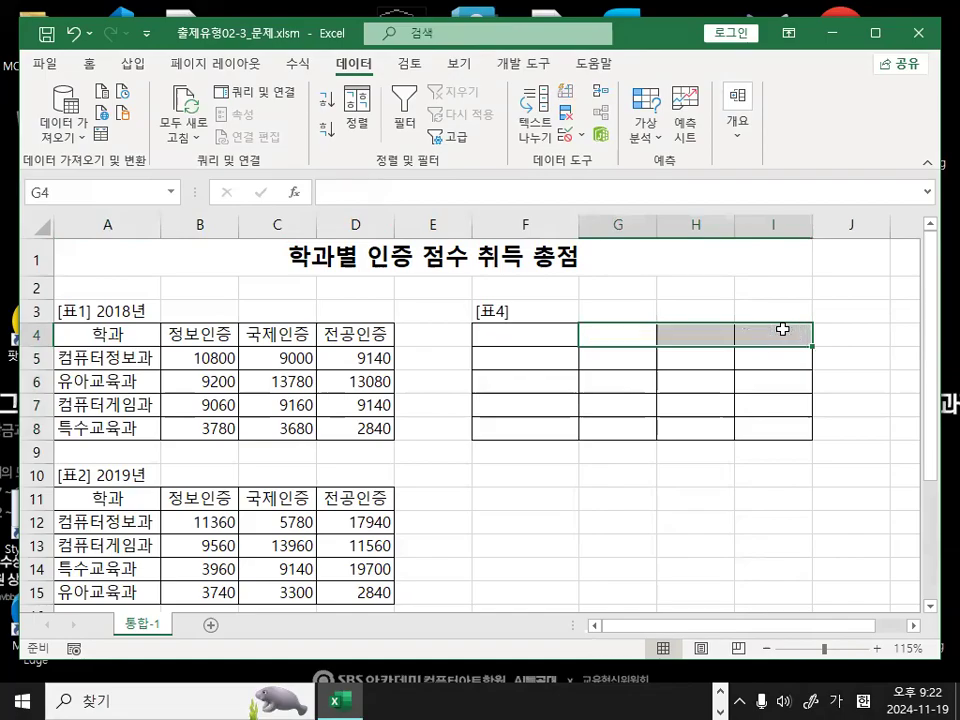
# Select the emptied 표4 range F4:I8, open Consolidate to show its label options, and close the dialog
pyautogui.click(741, 438)
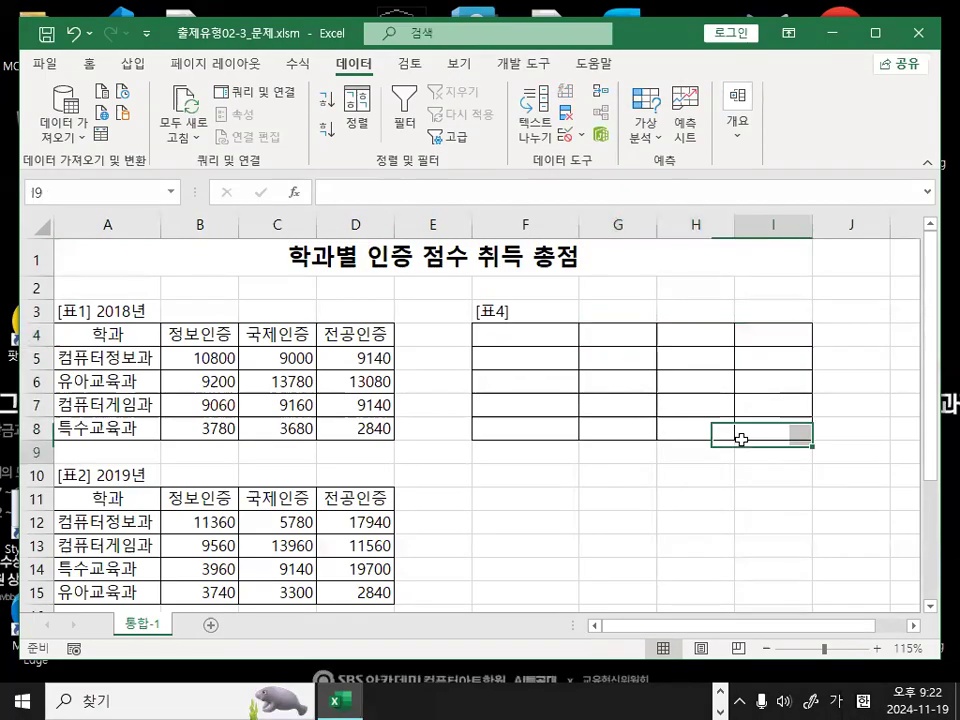
pyautogui.moveTo(548, 344); pyautogui.dragTo(759, 428)
pyautogui.click(601, 93)
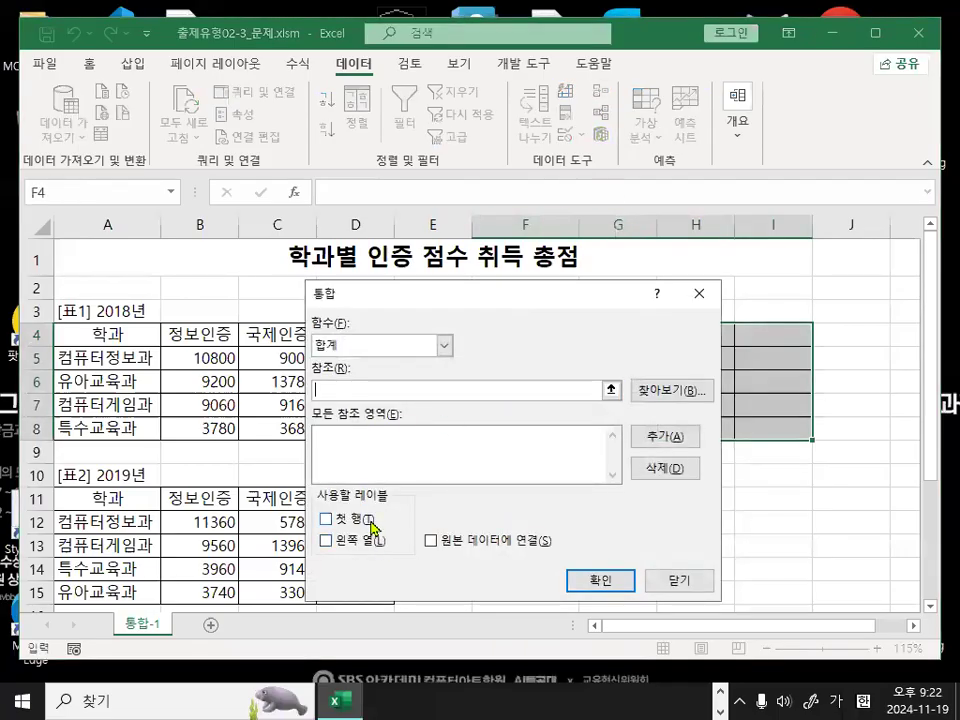
pyautogui.click(705, 580)
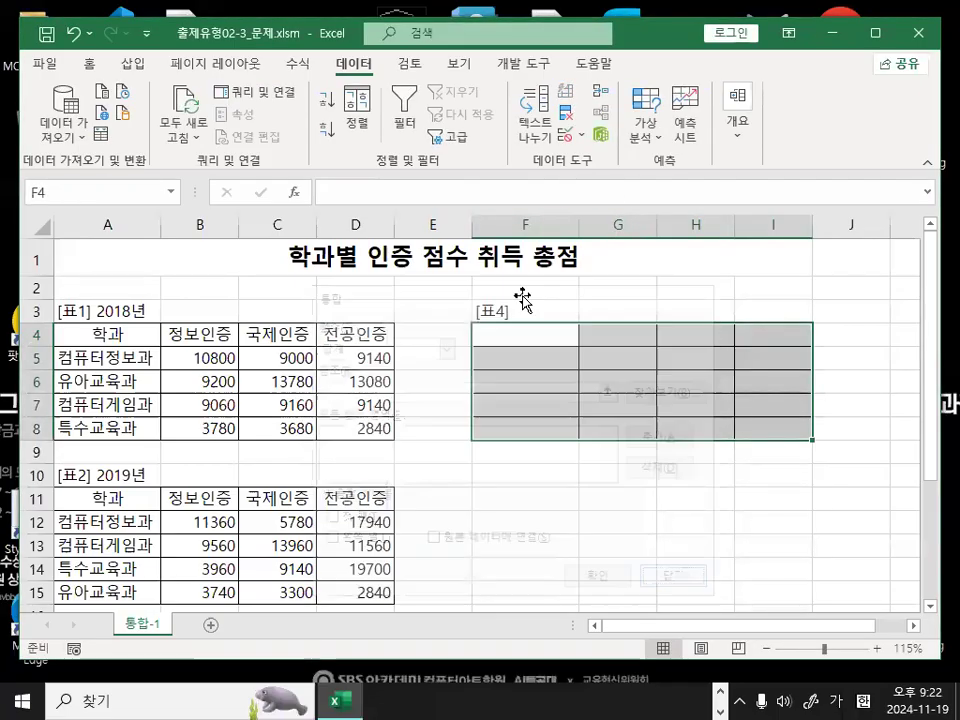
# Draw a pen arrow from 표1 to 표4, and mark the heading row and label column of 표4
pyautogui.moveTo(148, 346)
pyautogui.mouseDown()
pyautogui.moveTo(172, 200)
pyautogui.moveTo(321, 167)
pyautogui.moveTo(506, 214)
pyautogui.moveTo(566, 292)
pyautogui.moveTo(578, 291)
pyautogui.mouseUp()
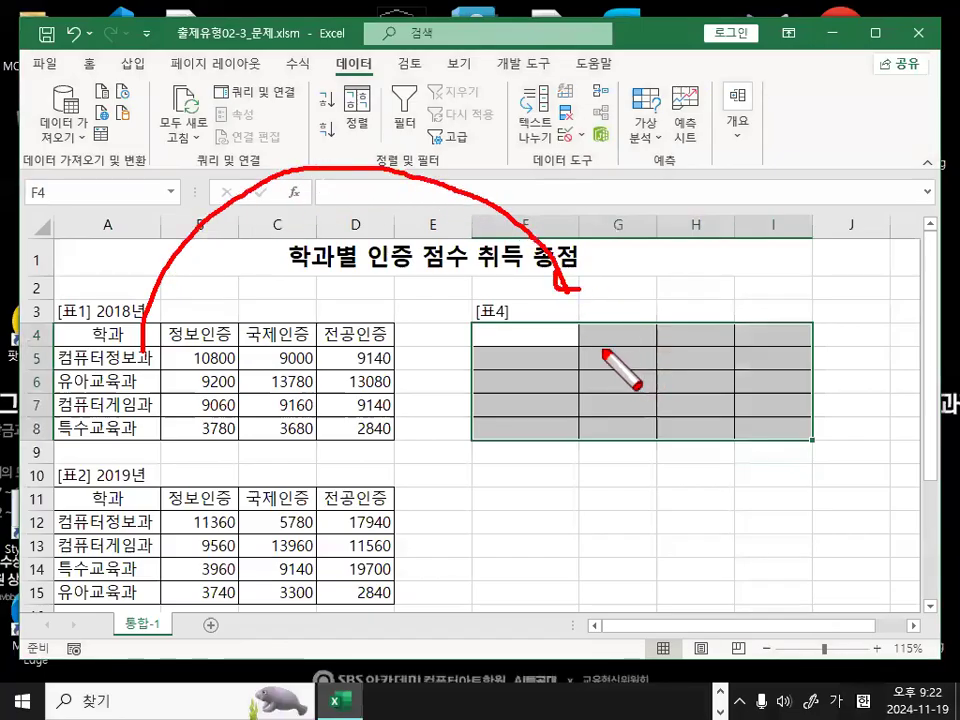
pyautogui.moveTo(596, 349); pyautogui.dragTo(798, 348)
pyautogui.moveTo(570, 350); pyautogui.dragTo(570, 454)
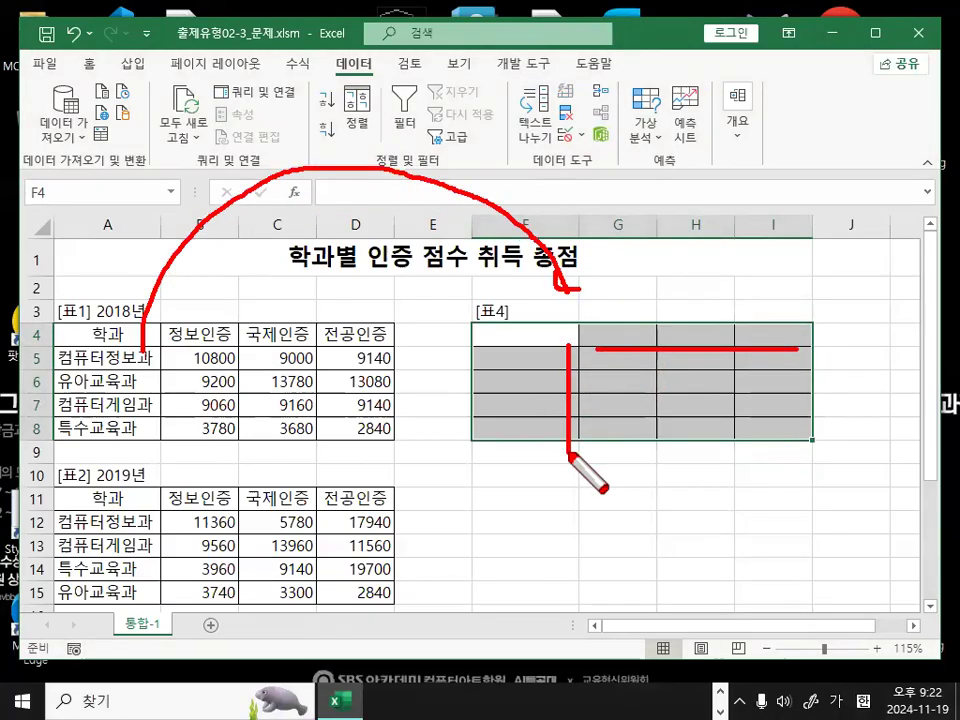
pyautogui.moveTo(540, 398)
pyautogui.mouseDown()
pyautogui.moveTo(497, 369)
pyautogui.moveTo(545, 405)
pyautogui.mouseUp()
pyautogui.moveTo(681, 325)
pyautogui.mouseDown()
pyautogui.moveTo(692, 311)
pyautogui.moveTo(657, 345)
pyautogui.mouseUp()
# Circle and check the departments in 표1 and 표2, draw an arrow to the 표4 label column, and check its heading row
pyautogui.moveTo(129, 392); pyautogui.dragTo(140, 420)
pyautogui.moveTo(154, 578)
pyautogui.mouseDown()
pyautogui.moveTo(142, 613)
pyautogui.moveTo(132, 592)
pyautogui.mouseUp()
pyautogui.moveTo(76, 402); pyautogui.dragTo(127, 389)
pyautogui.moveTo(68, 517); pyautogui.dragTo(108, 510)
pyautogui.moveTo(125, 388); pyautogui.dragTo(390, 280)
pyautogui.moveTo(333, 288); pyautogui.dragTo(545, 375)
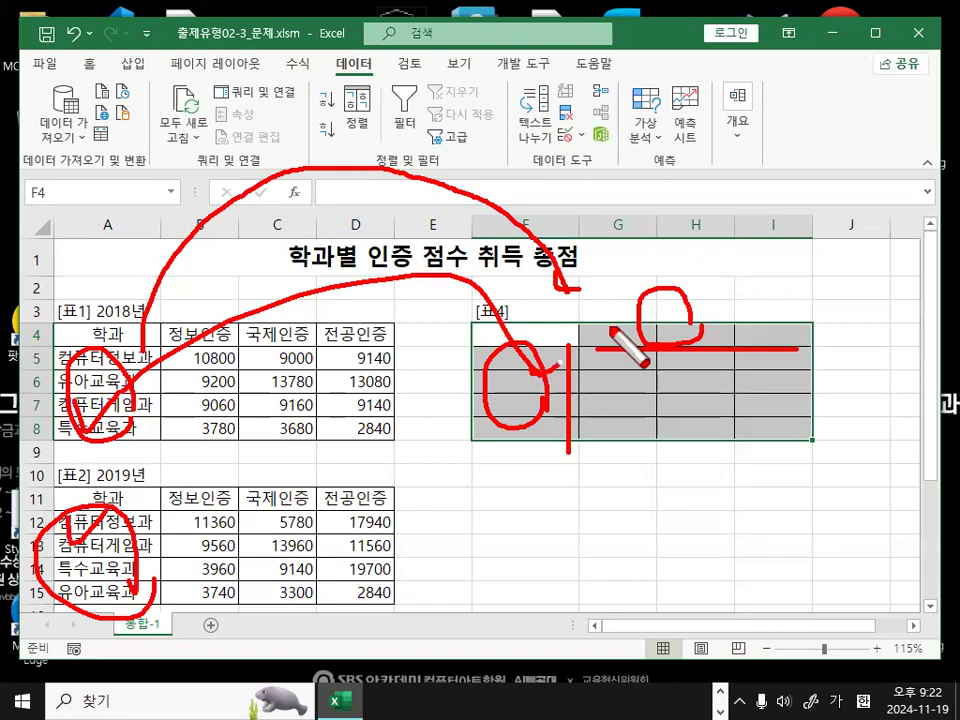
pyautogui.moveTo(700, 272); pyautogui.dragTo(735, 245)
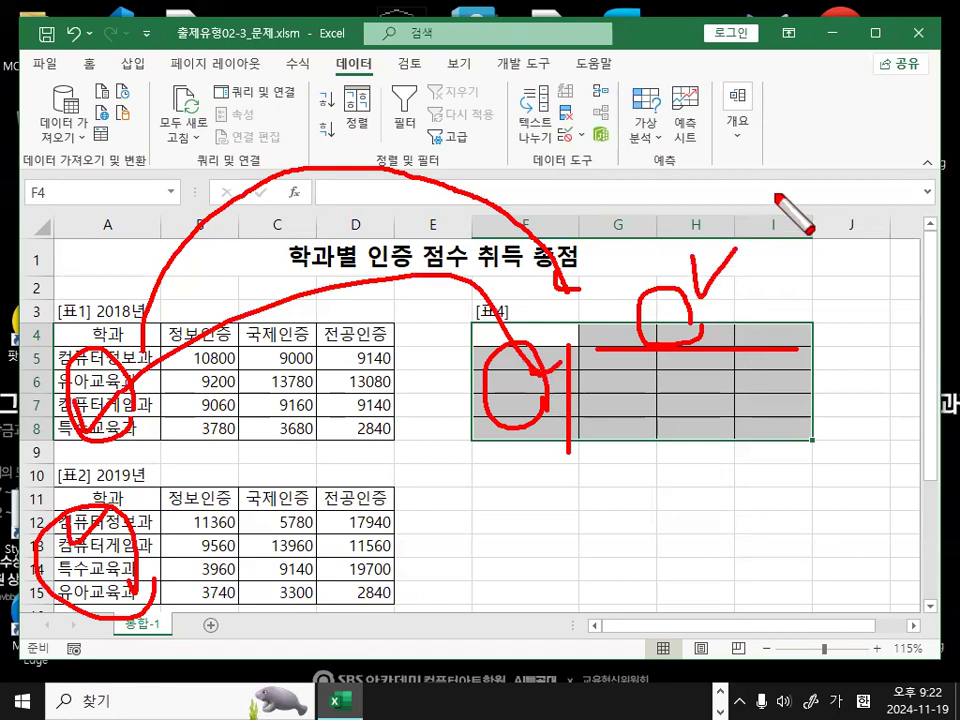
# Clear the pen marks and undo the deletions to restore the department labels and certification headings of 표4
pyautogui.press('Escape')
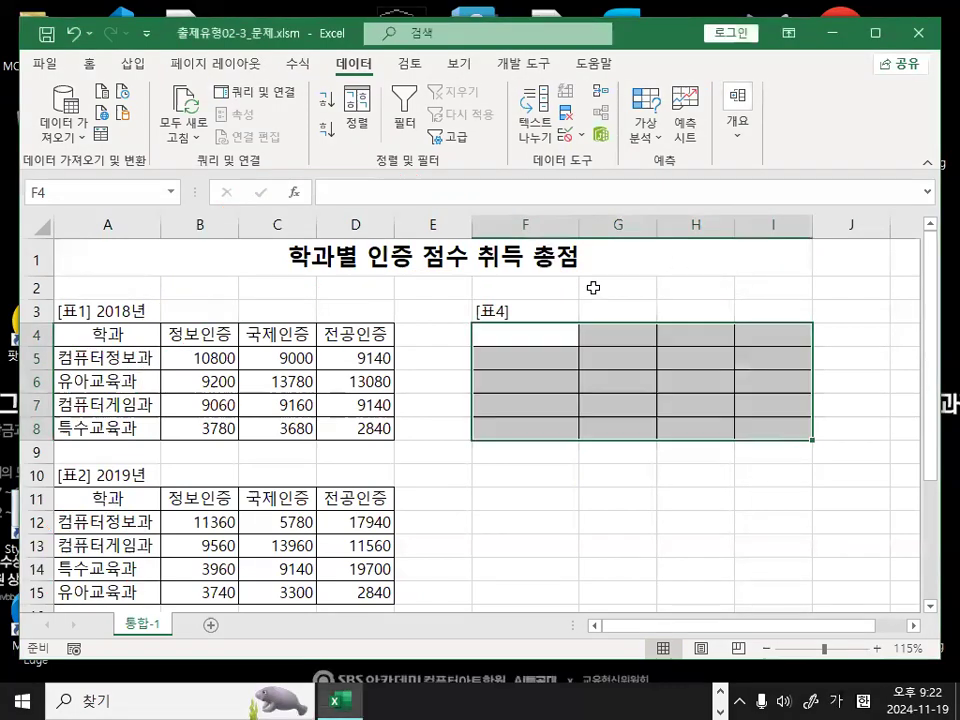
pyautogui.hotkey('ctrl', 'z')
pyautogui.click(545, 335)
pyautogui.hotkey('ctrl', 'v')
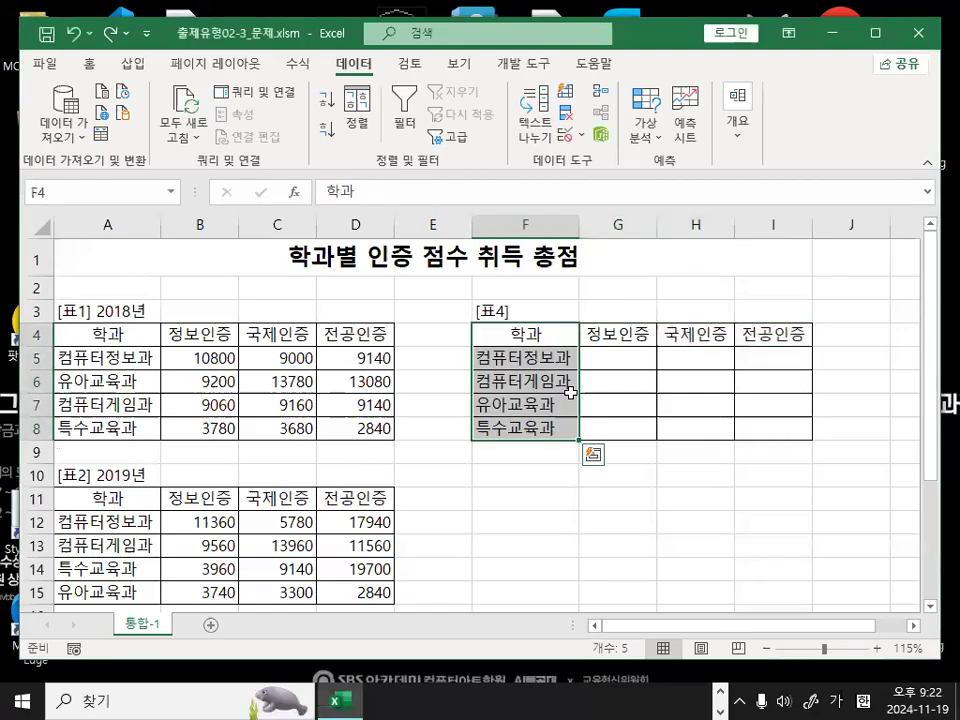
# Highlight the heading row F4:I4 and department labels F5:F8 of 표4, and select the whole range F4:I8
pyautogui.click(619, 373)
pyautogui.click(563, 340)
pyautogui.moveTo(563, 340); pyautogui.dragTo(776, 358)
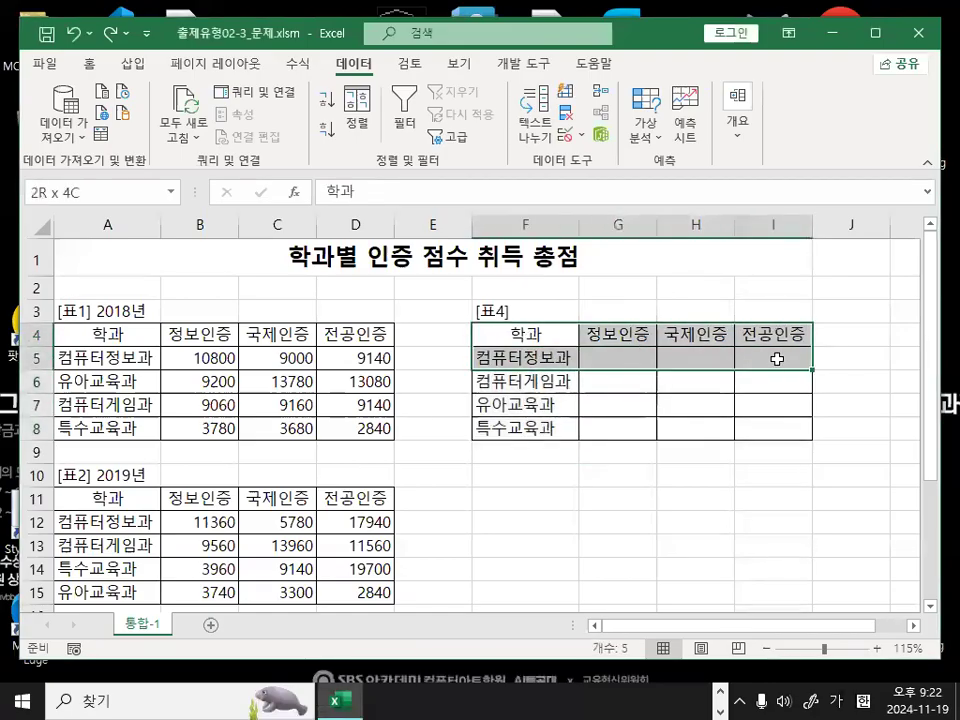
pyautogui.moveTo(568, 326); pyautogui.dragTo(789, 332)
pyautogui.moveTo(555, 368); pyautogui.dragTo(559, 429)
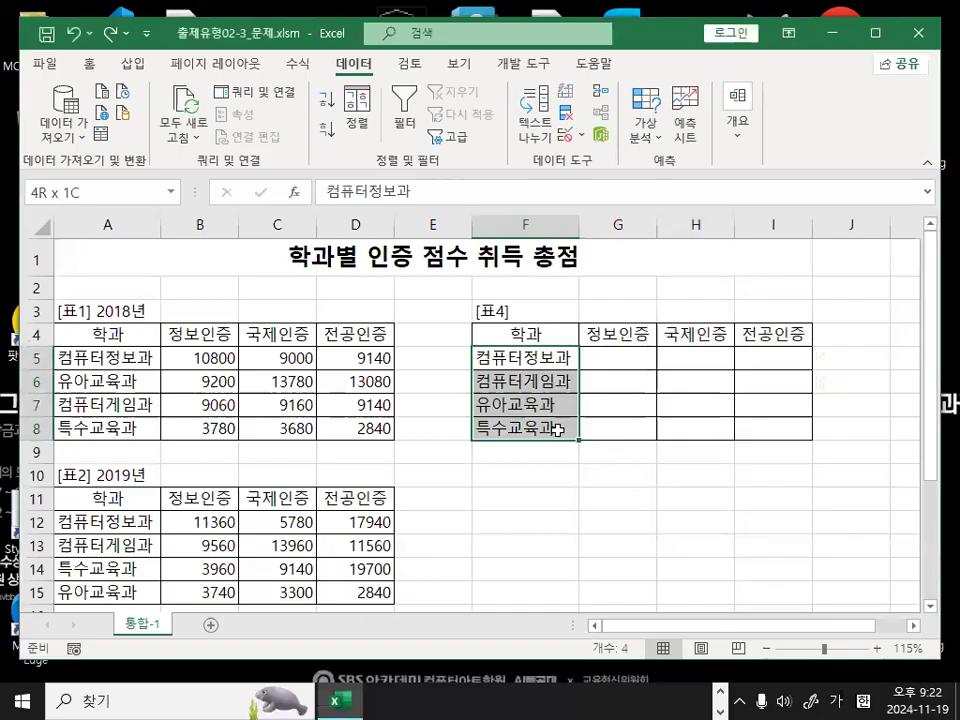
pyautogui.moveTo(568, 339); pyautogui.dragTo(790, 434)
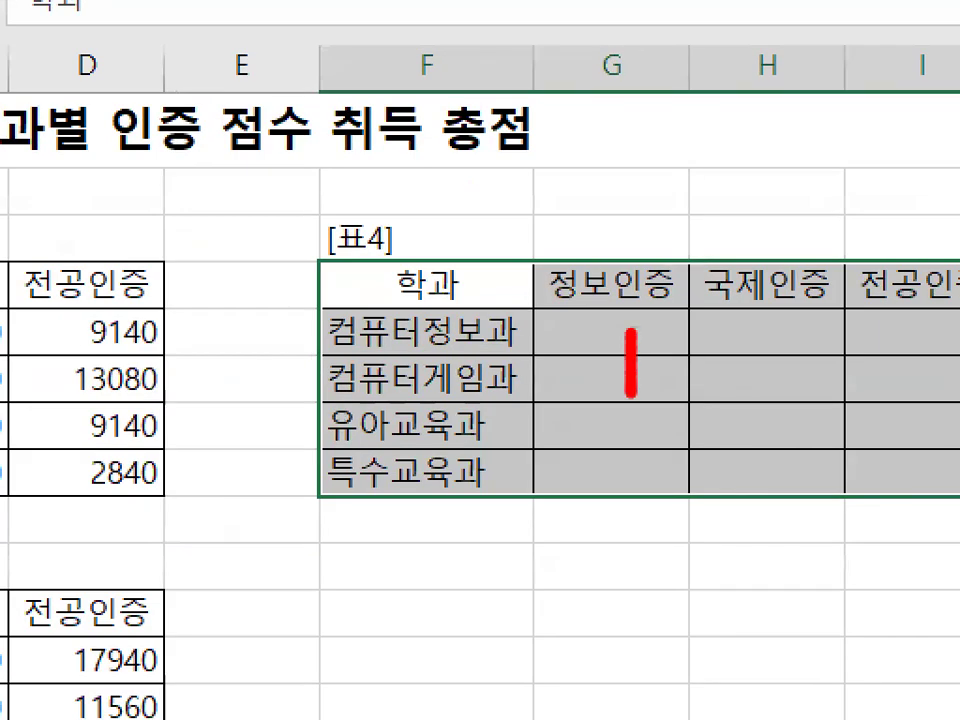
# Mark the selected 표4 range with the pen, and box the 데이터 heading of the ribbon
pyautogui.moveTo(695, 378)
pyautogui.mouseDown()
pyautogui.moveTo(627, 413)
pyautogui.moveTo(625, 290)
pyautogui.moveTo(690, 378)
pyautogui.mouseUp()
pyautogui.press('Escape')
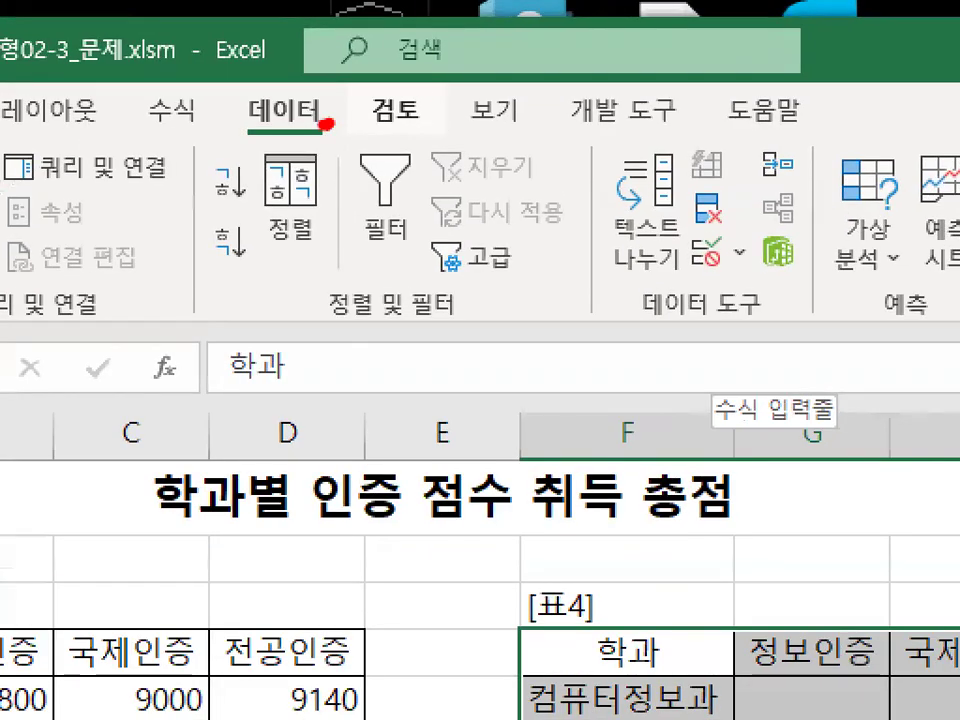
pyautogui.moveTo(240, 90); pyautogui.dragTo(332, 116)
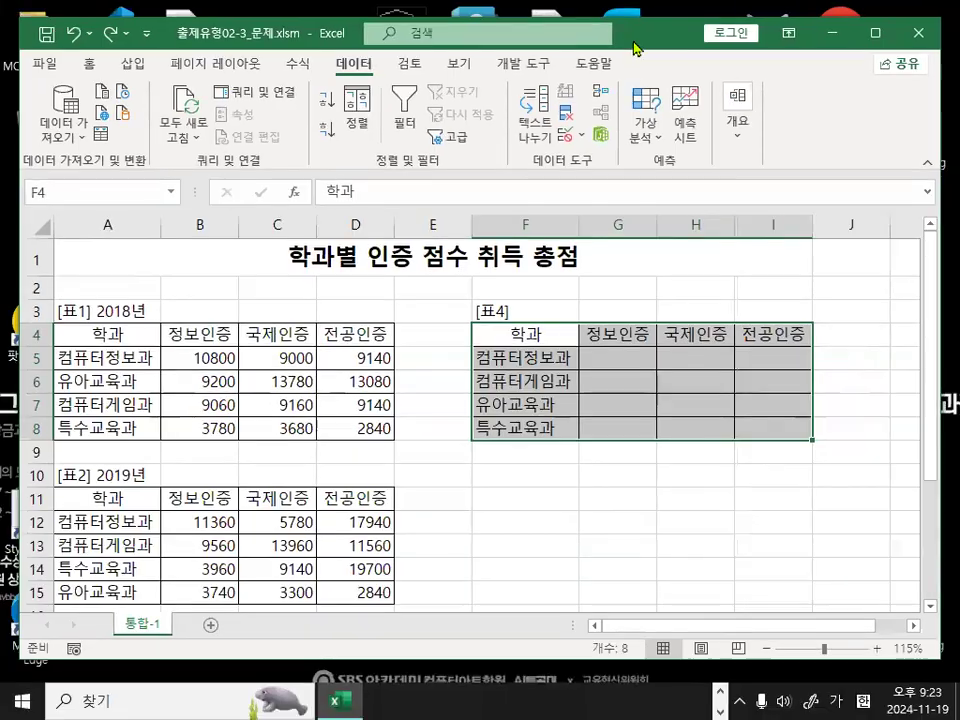
# Widen the Excel window until the data tool names are shown, and mark the 통합 command with the pen
pyautogui.moveTo(633, 38); pyautogui.dragTo(422, 186)
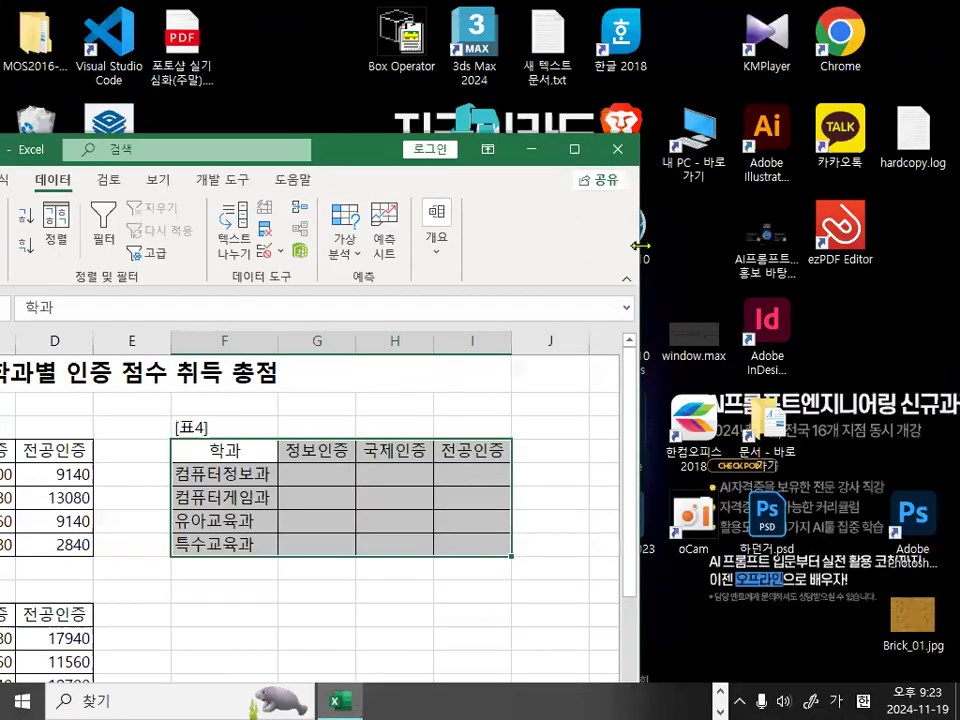
pyautogui.moveTo(640, 246); pyautogui.dragTo(945, 246)
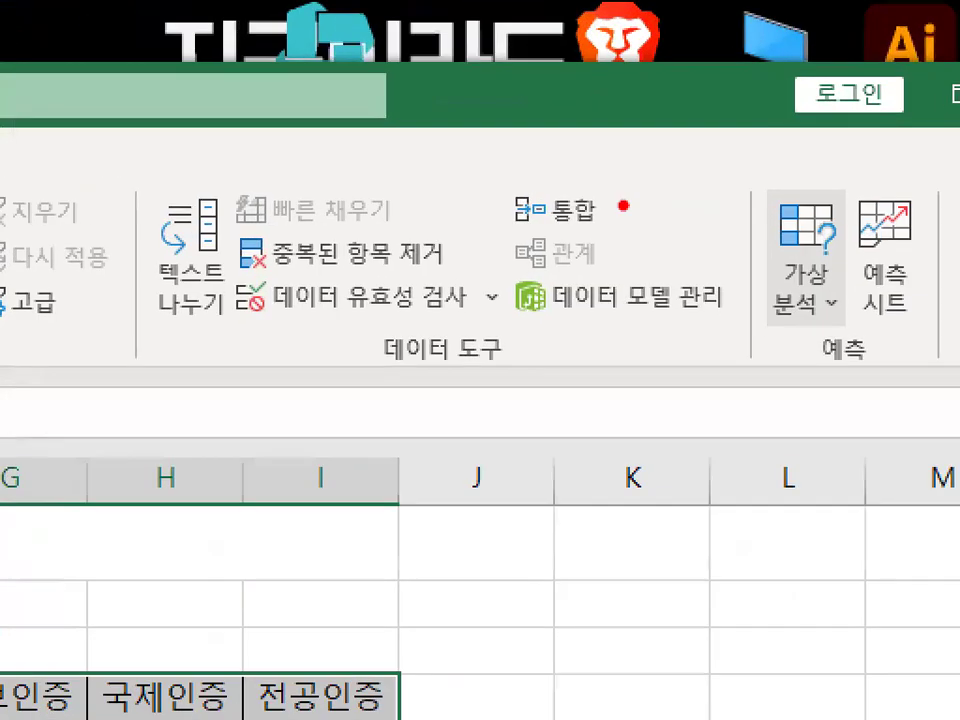
pyautogui.moveTo(623, 208)
pyautogui.mouseDown()
pyautogui.moveTo(577, 221)
pyautogui.moveTo(608, 173)
pyautogui.mouseUp()
pyautogui.moveTo(489, 416); pyautogui.dragTo(714, 418)
pyautogui.moveTo(668, 380); pyautogui.dragTo(670, 450)
pyautogui.moveTo(525, 364)
pyautogui.mouseDown()
pyautogui.moveTo(455, 376)
pyautogui.moveTo(395, 330)
pyautogui.moveTo(492, 335)
pyautogui.mouseUp()
pyautogui.moveTo(530, 232)
pyautogui.mouseDown()
pyautogui.moveTo(609, 213)
pyautogui.moveTo(612, 240)
pyautogui.mouseUp()
pyautogui.press('Escape')
# Narrow the Excel window and move it back so that 표1, 표2 and 표4 all fit on screen
pyautogui.moveTo(548, 150); pyautogui.dragTo(447, 141)
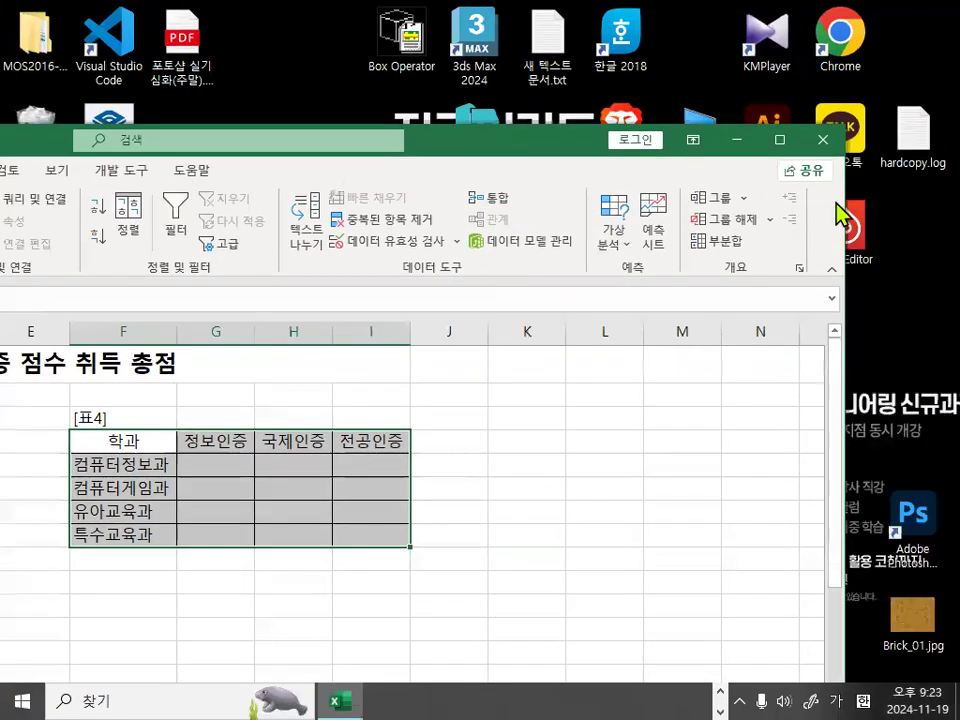
pyautogui.moveTo(845, 197); pyautogui.dragTo(326, 205)
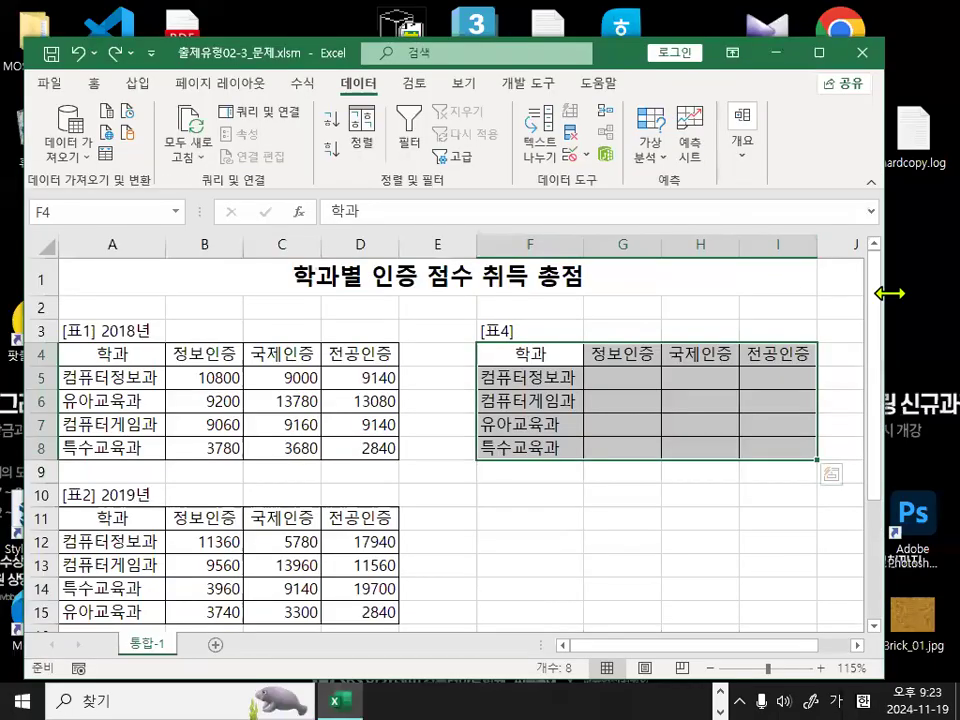
pyautogui.moveTo(889, 293); pyautogui.dragTo(939, 293)
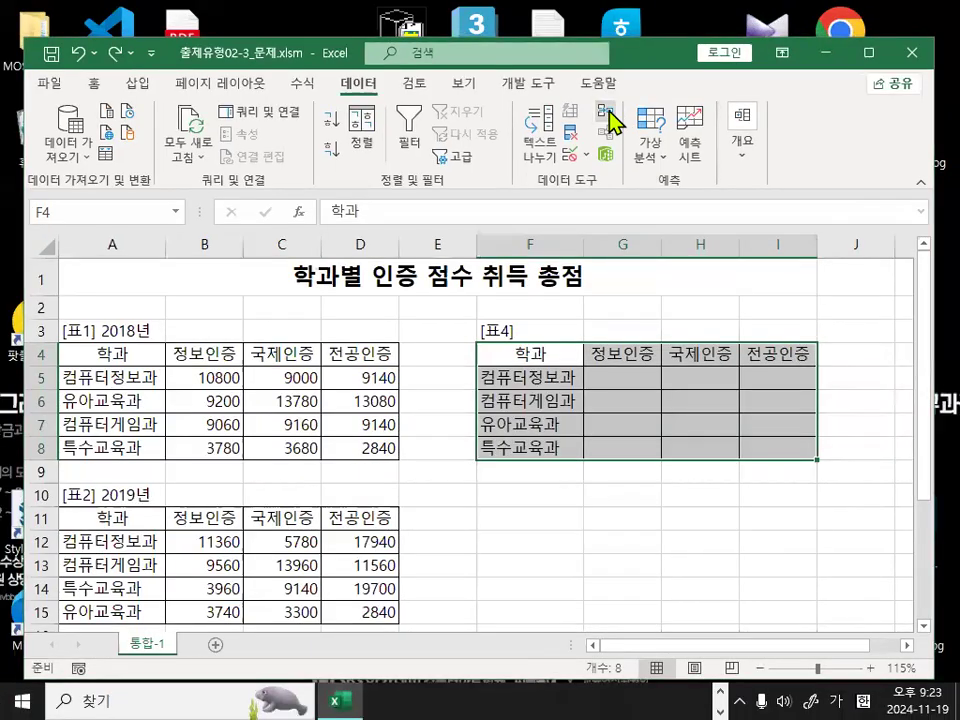
# Open Consolidate (통합) for the range F4:I8 and place its dialog below 표4, clear of the tables
pyautogui.click(605, 115)
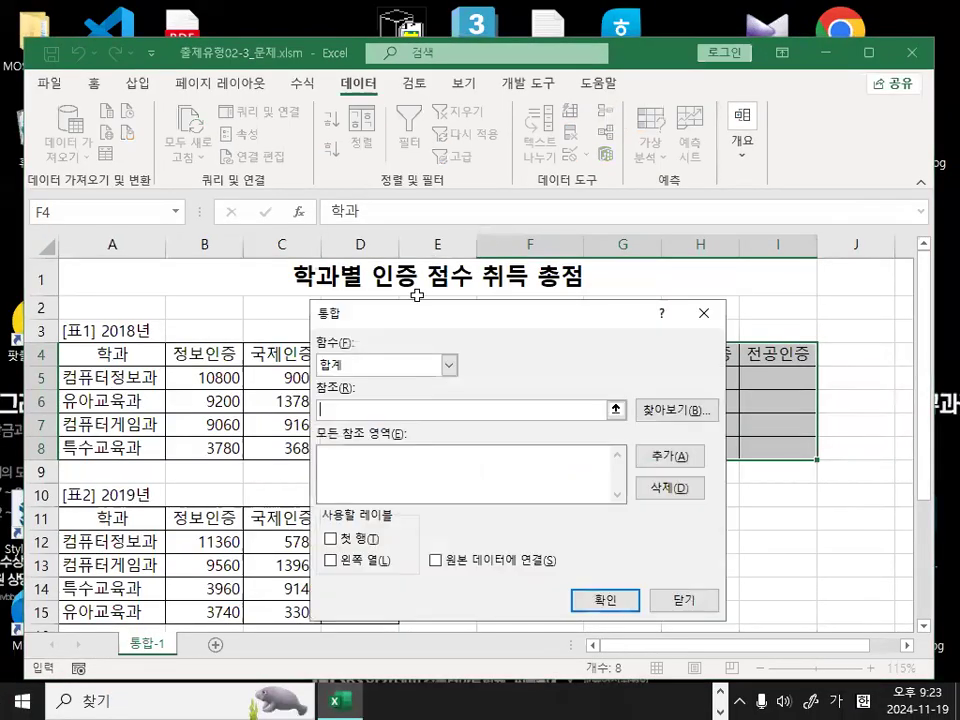
pyautogui.moveTo(409, 318); pyautogui.dragTo(426, 236)
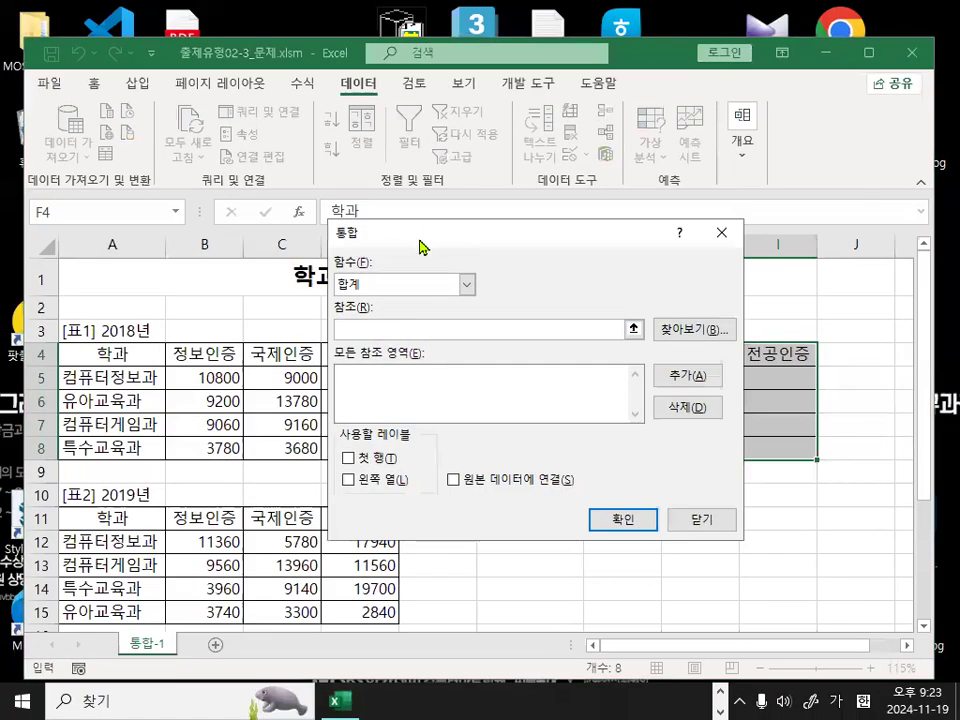
pyautogui.moveTo(489, 143); pyautogui.dragTo(697, 110)
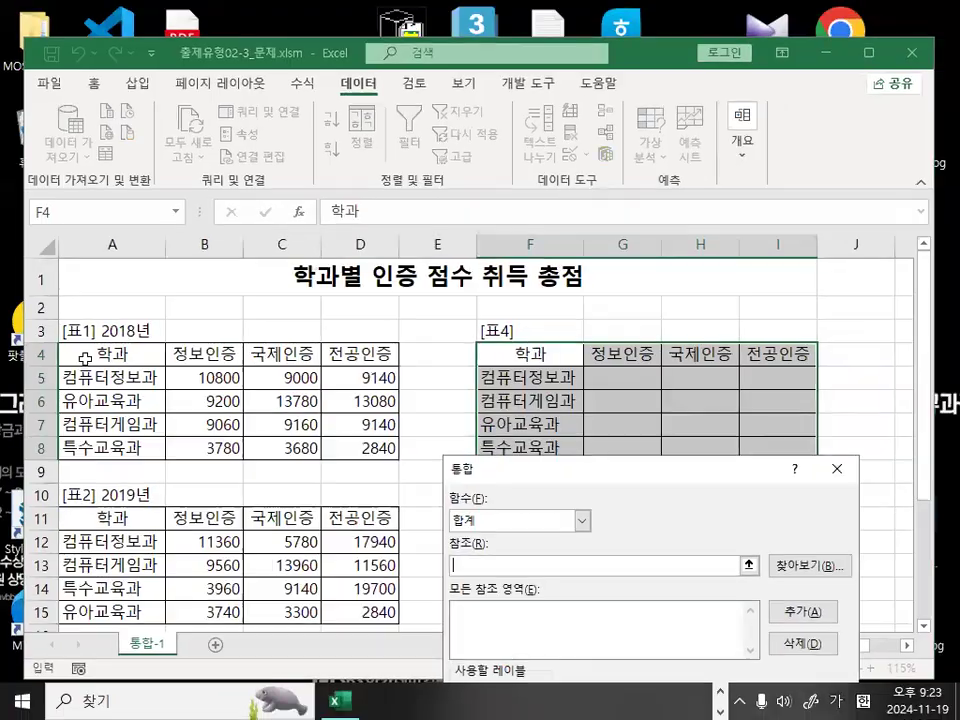
pyautogui.moveTo(628, 477); pyautogui.dragTo(641, 544)
# Change the pen shape and draw boxes around the 학과 heading cells F4 in 표4 and A4 in 표1
pyautogui.hotkey('ctrl', '2')
pyautogui.rightClick(369, 467)
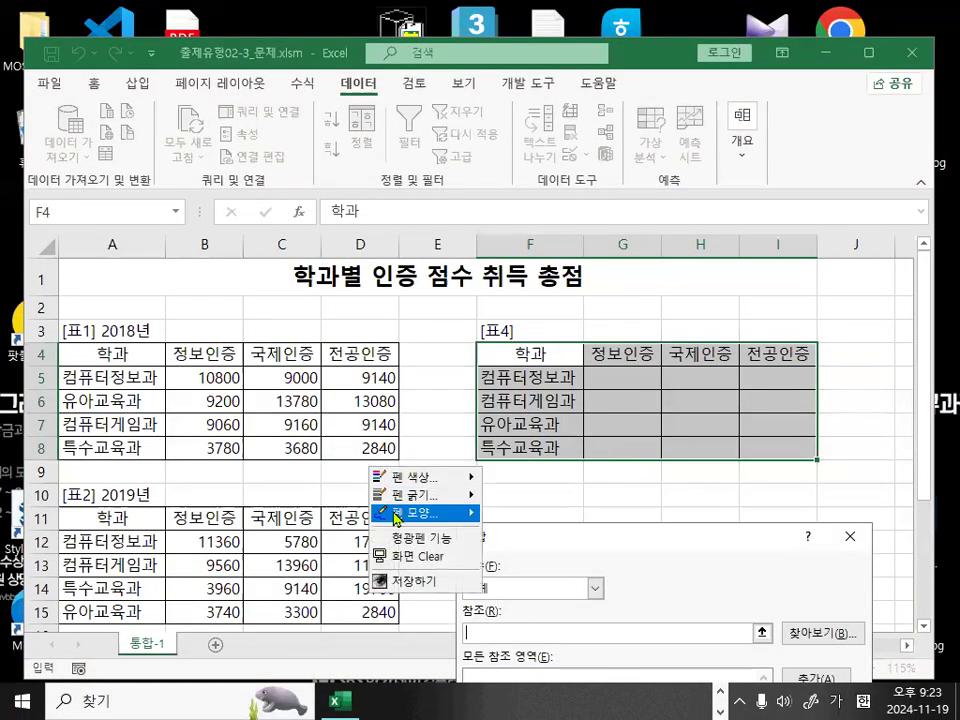
pyautogui.moveTo(410, 512)
pyautogui.click(546, 566)
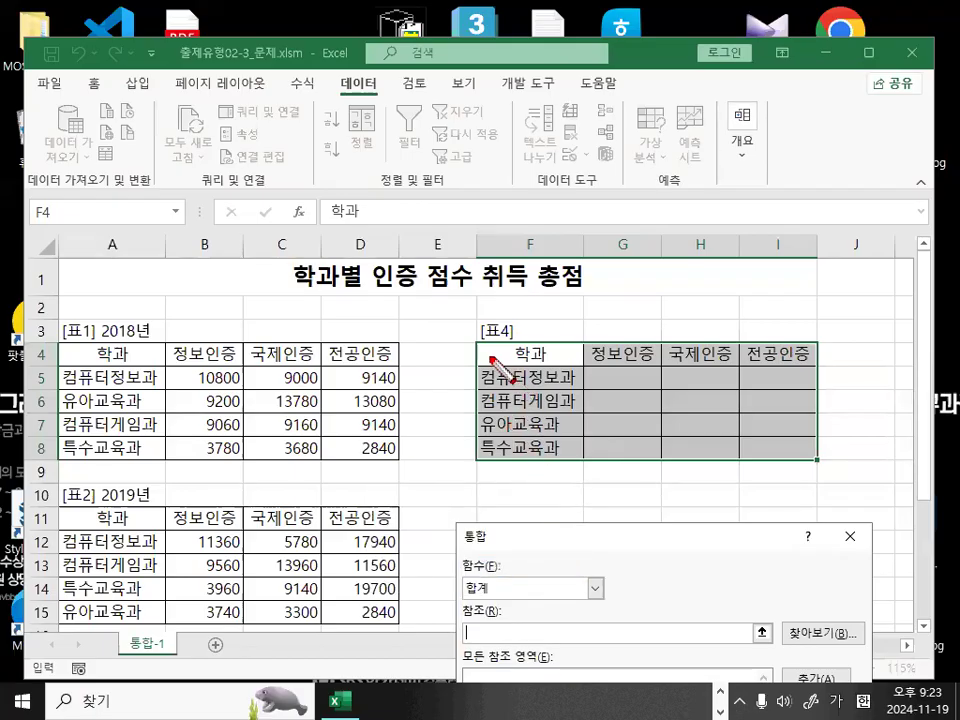
pyautogui.moveTo(527, 356); pyautogui.dragTo(584, 369)
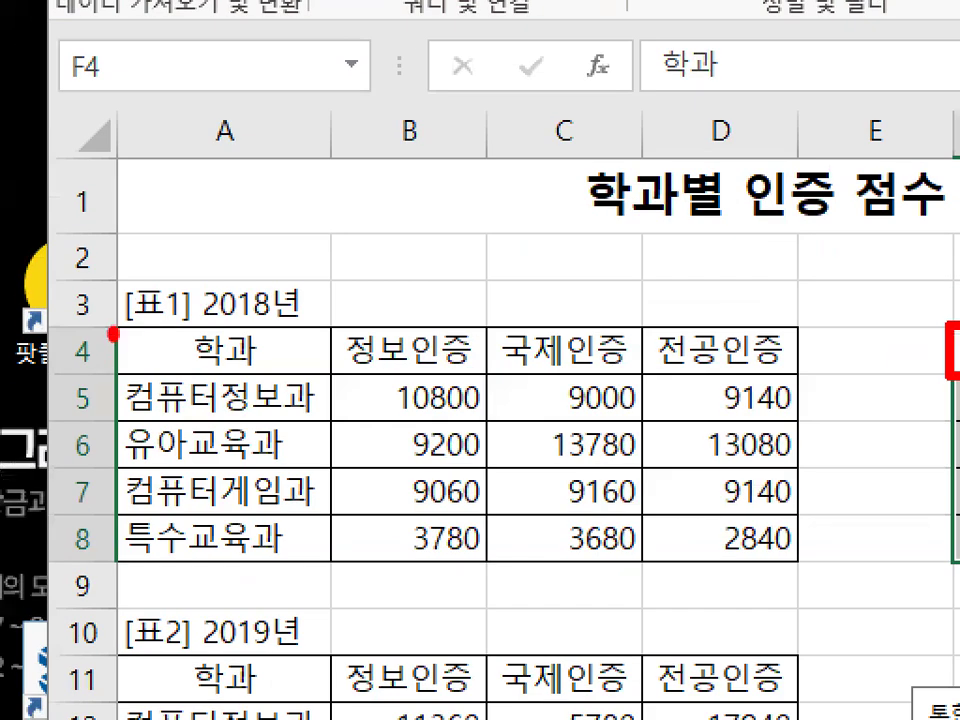
pyautogui.moveTo(148, 378)
pyautogui.mouseDown()
pyautogui.moveTo(340, 356)
pyautogui.moveTo(215, 312)
pyautogui.moveTo(122, 318)
pyautogui.mouseUp()
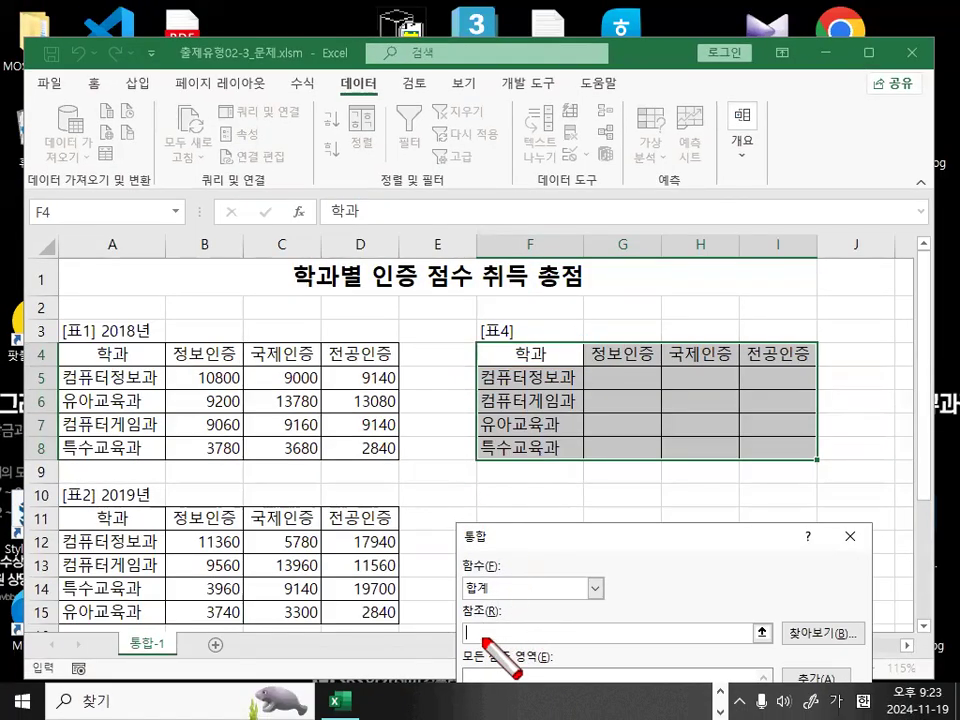
# Check the 참조 field, circle the 학과 headings of 표4 and 표1, and draw an arrow across the 표1 range
pyautogui.moveTo(478, 626); pyautogui.dragTo(546, 572)
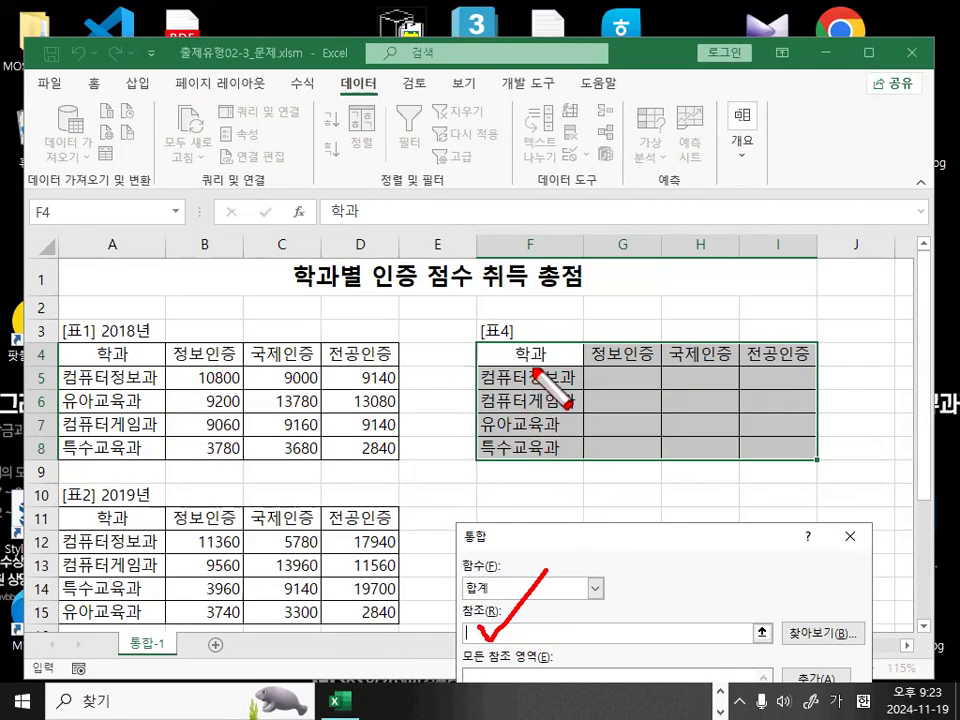
pyautogui.moveTo(567, 362)
pyautogui.mouseDown()
pyautogui.moveTo(522, 366)
pyautogui.moveTo(494, 337)
pyautogui.moveTo(551, 345)
pyautogui.moveTo(556, 358)
pyautogui.moveTo(596, 272)
pyautogui.mouseUp()
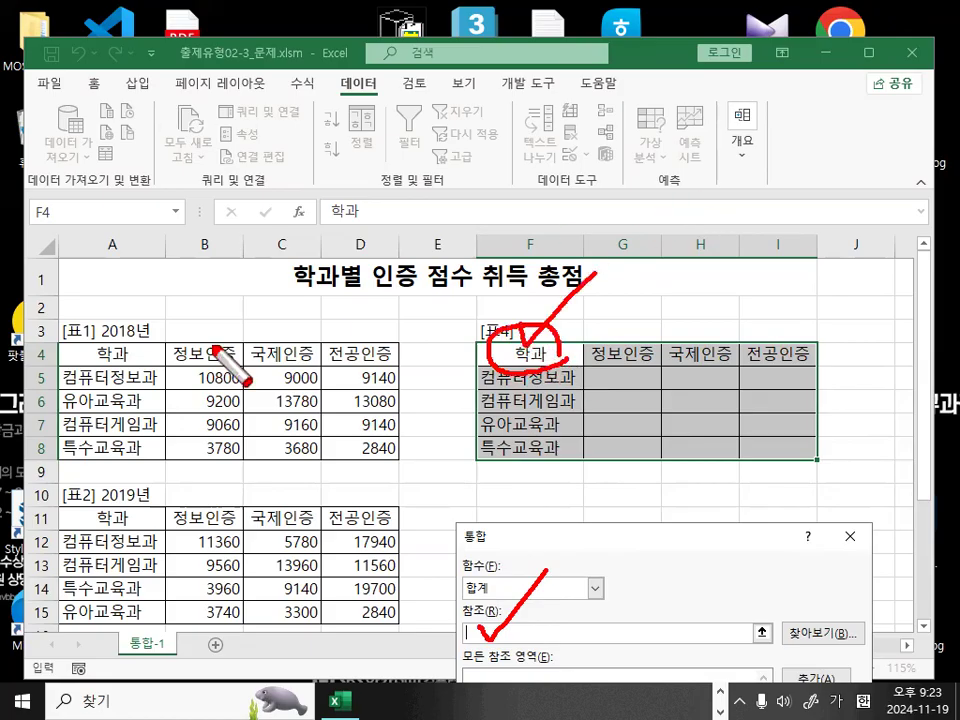
pyautogui.moveTo(80, 348)
pyautogui.mouseDown()
pyautogui.moveTo(285, 400)
pyautogui.moveTo(272, 458)
pyautogui.mouseUp()
pyautogui.moveTo(470, 362)
pyautogui.mouseDown()
pyautogui.moveTo(436, 405)
pyautogui.moveTo(476, 400)
pyautogui.mouseUp()
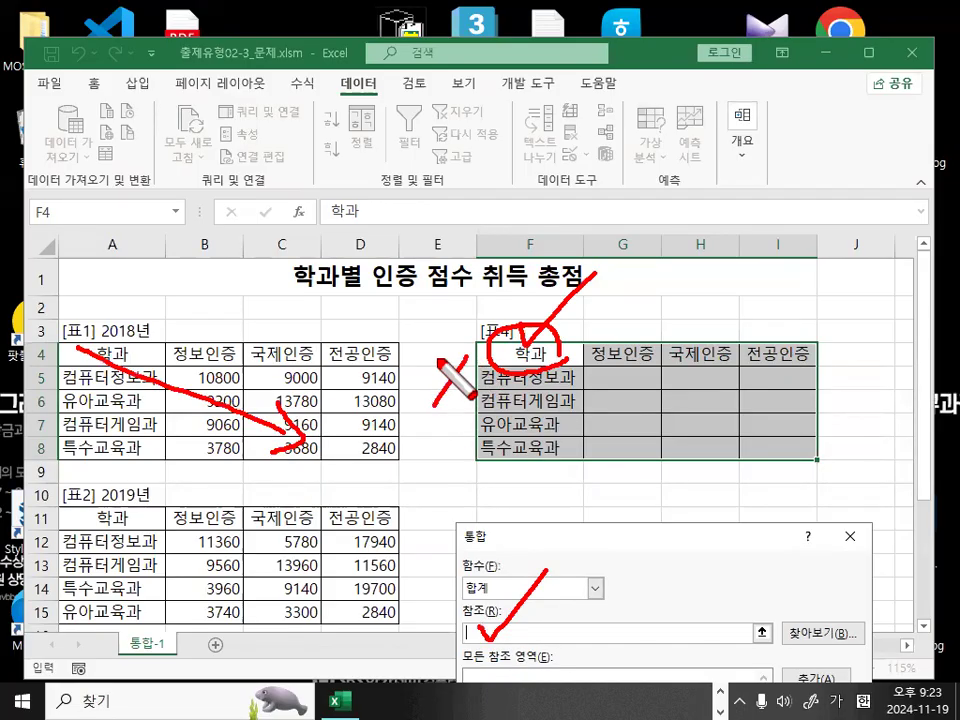
pyautogui.moveTo(148, 373)
pyautogui.mouseDown()
pyautogui.moveTo(151, 338)
pyautogui.moveTo(153, 364)
pyautogui.mouseUp()
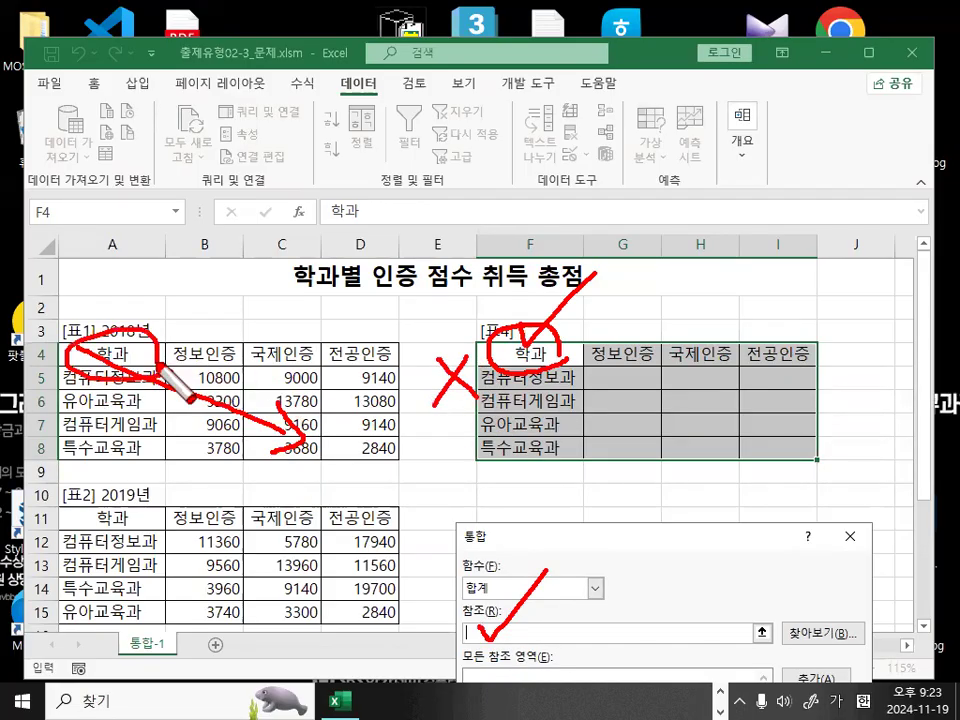
pyautogui.press('Escape')
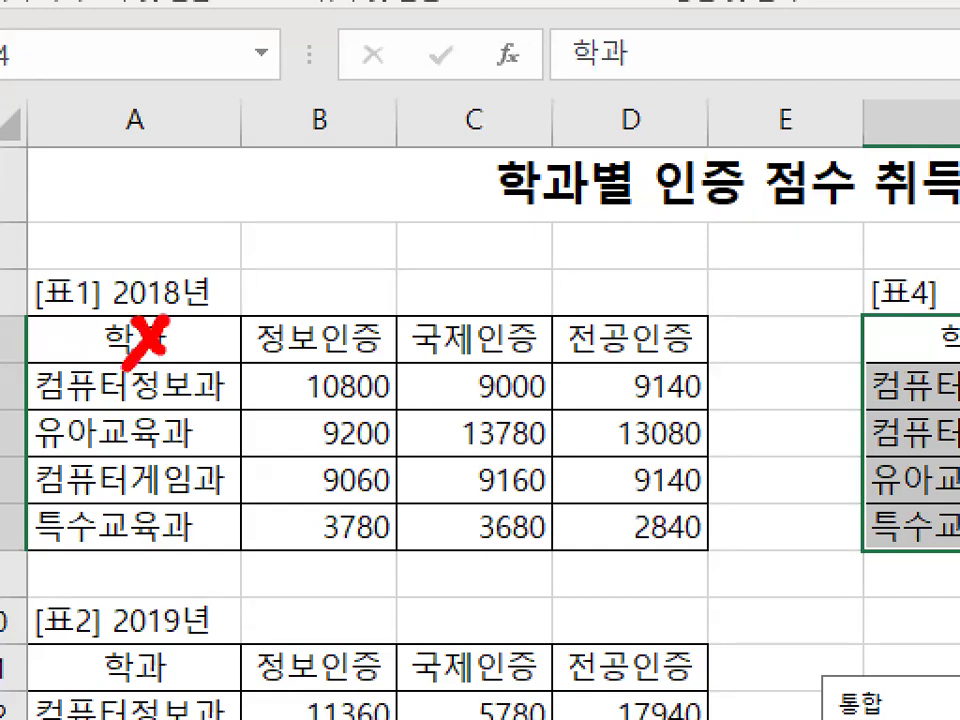
# Cross out the 학과 heading of 표1, handwrite a different heading above it, and check the 정보인증 heading
pyautogui.moveTo(290, 316); pyautogui.dragTo(410, 212)
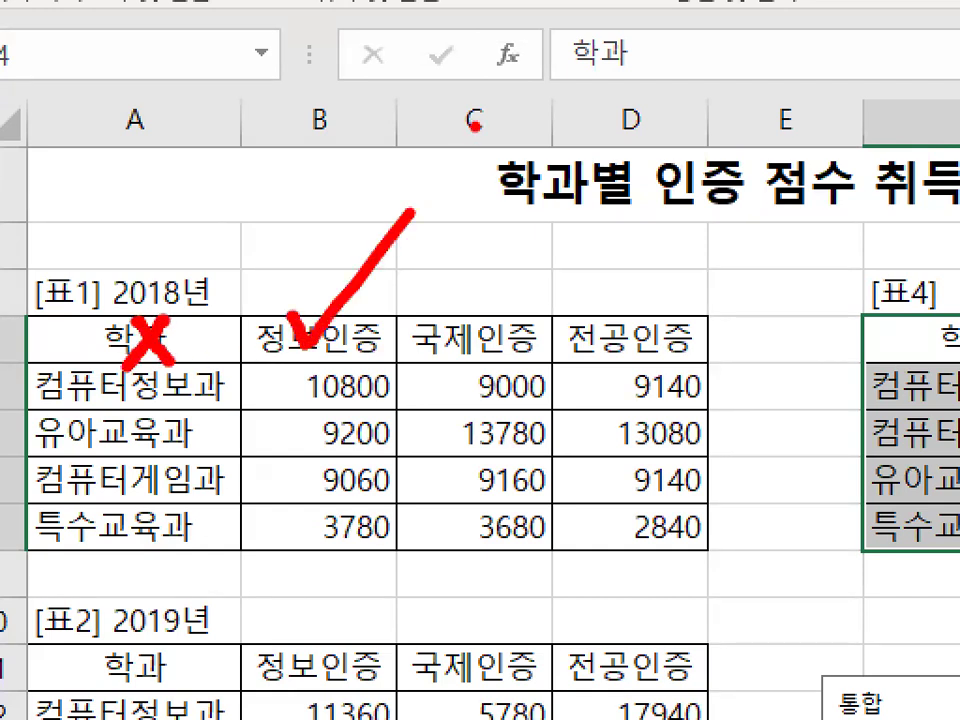
pyautogui.moveTo(60, 185); pyautogui.dragTo(100, 214)
pyautogui.moveTo(32, 226); pyautogui.dragTo(190, 222)
pyautogui.moveTo(98, 222); pyautogui.dragTo(98, 250)
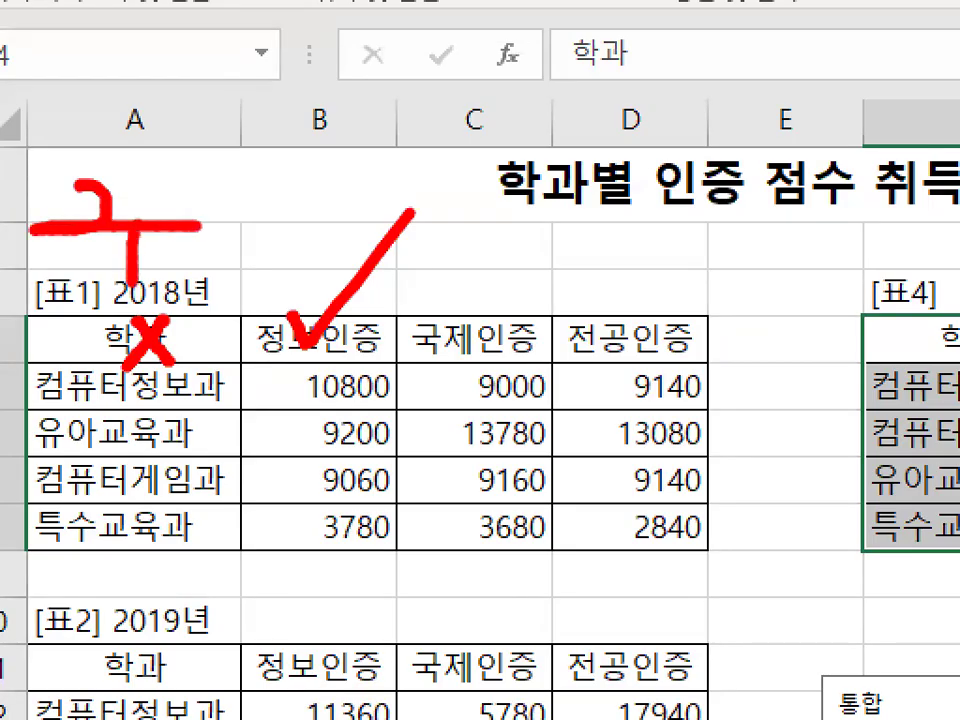
pyautogui.moveTo(181, 175); pyautogui.dragTo(181, 215)
pyautogui.moveTo(214, 195); pyautogui.dragTo(214, 230)
pyautogui.moveTo(151, 243); pyautogui.dragTo(271, 244)
pyautogui.moveTo(212, 247)
pyautogui.mouseDown()
pyautogui.moveTo(212, 288)
pyautogui.moveTo(253, 270)
pyautogui.mouseUp()
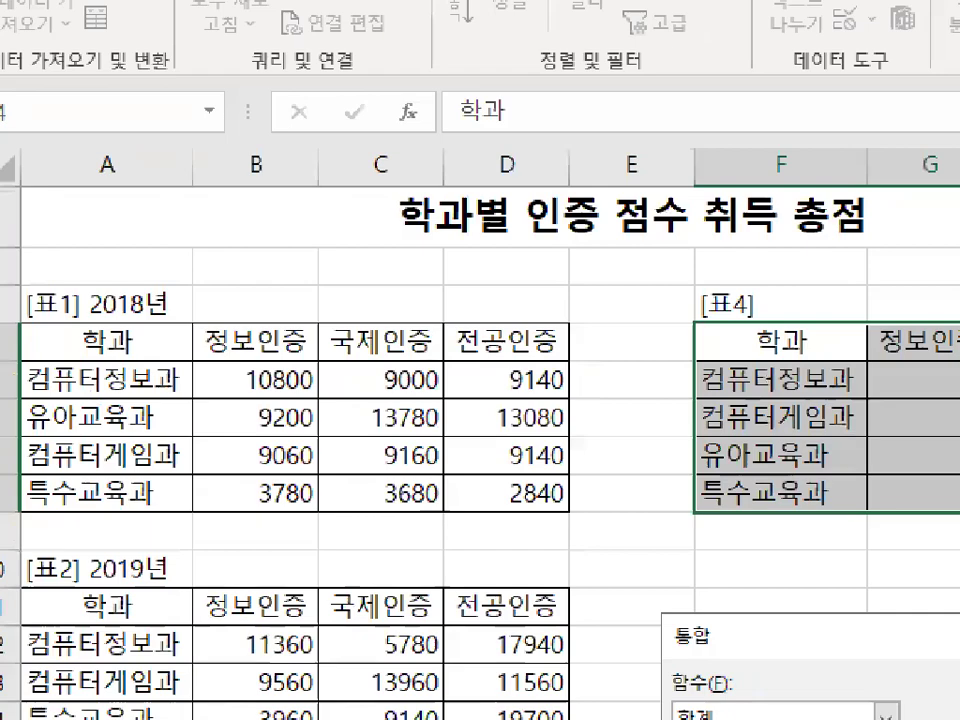
# Circle 학과 and cross out the department column of 표1, and circle its 정보인증 heading
pyautogui.moveTo(175, 312)
pyautogui.mouseDown()
pyautogui.moveTo(178, 350)
pyautogui.moveTo(163, 301)
pyautogui.moveTo(33, 555)
pyautogui.mouseUp()
pyautogui.moveTo(55, 300); pyautogui.dragTo(125, 545)
pyautogui.moveTo(362, 322)
pyautogui.mouseDown()
pyautogui.moveTo(257, 354)
pyautogui.moveTo(352, 300)
pyautogui.mouseUp()
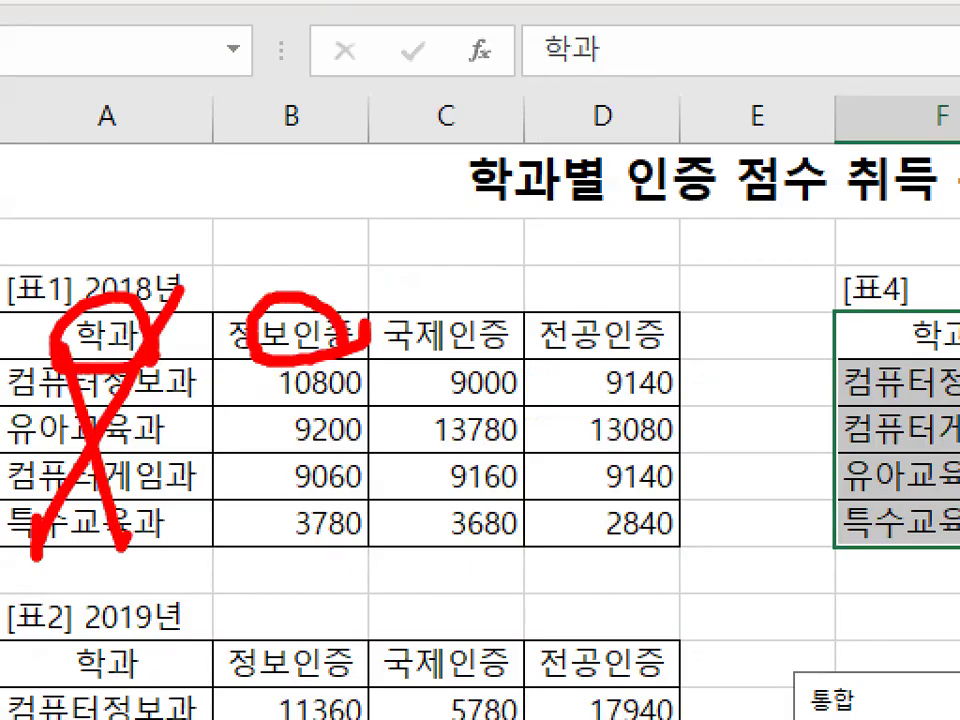
pyautogui.press('Escape')
# Circle the 학과 heading of 표4 and the matching 학과 heading of 표1, and clear the pen marks
pyautogui.hotkey('ctrl', '1')
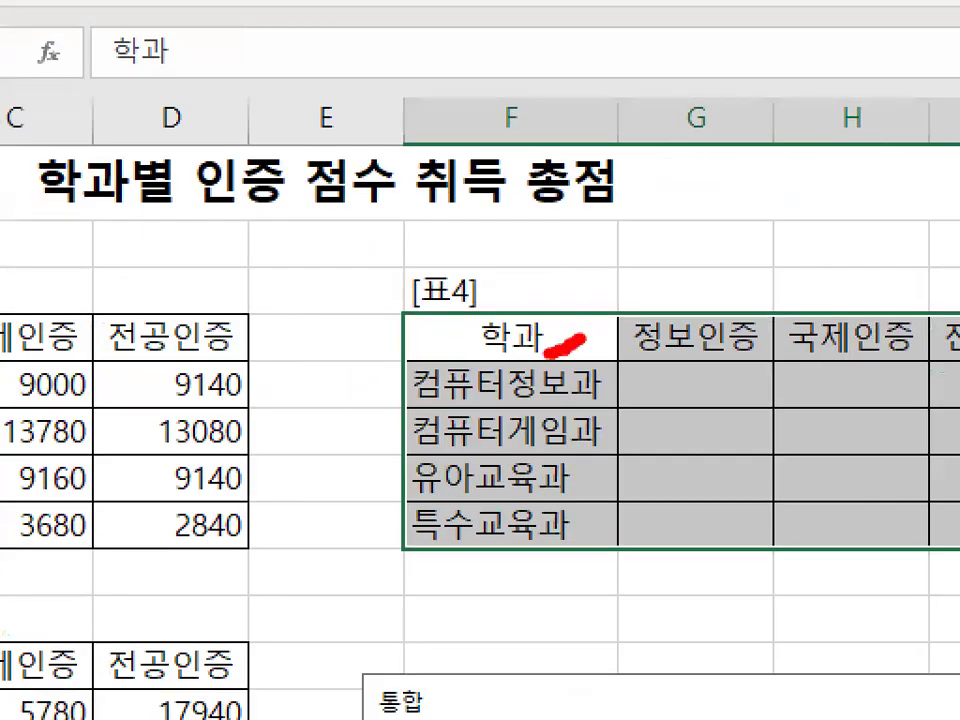
pyautogui.moveTo(548, 353); pyautogui.dragTo(557, 300)
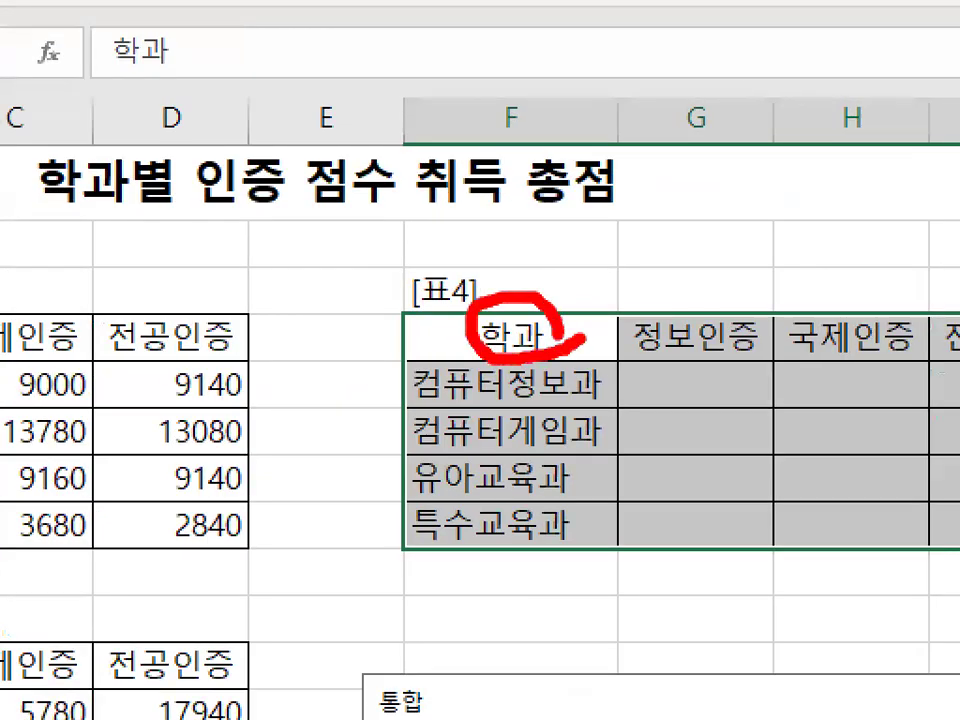
pyautogui.press('Escape')
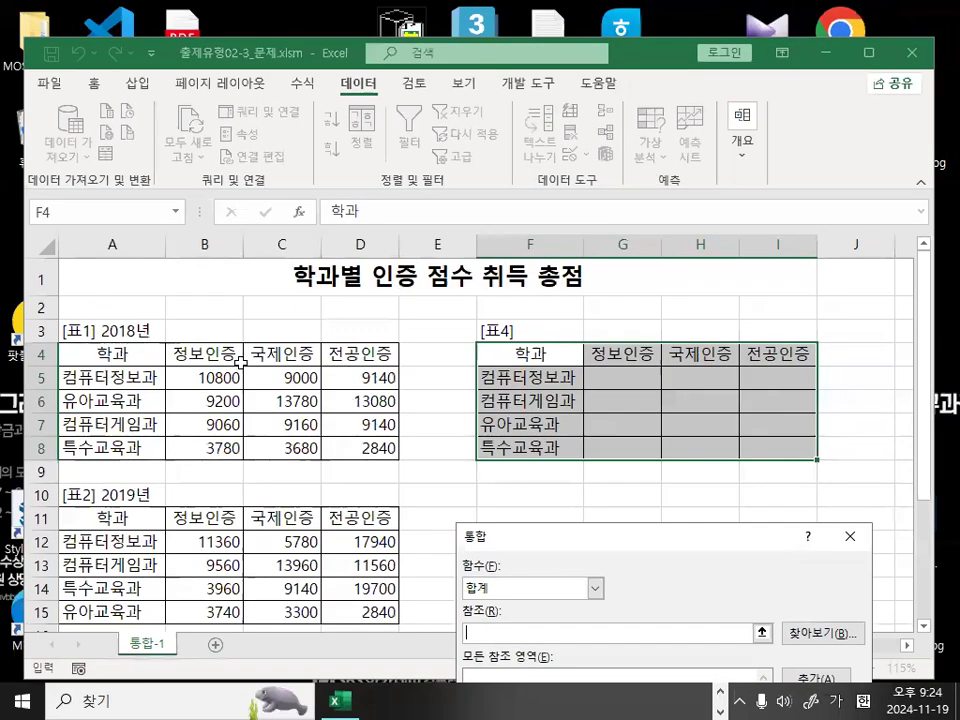
pyautogui.hotkey('ctrl', '1')
pyautogui.moveTo(110, 352); pyautogui.dragTo(148, 350)
pyautogui.press('Escape')
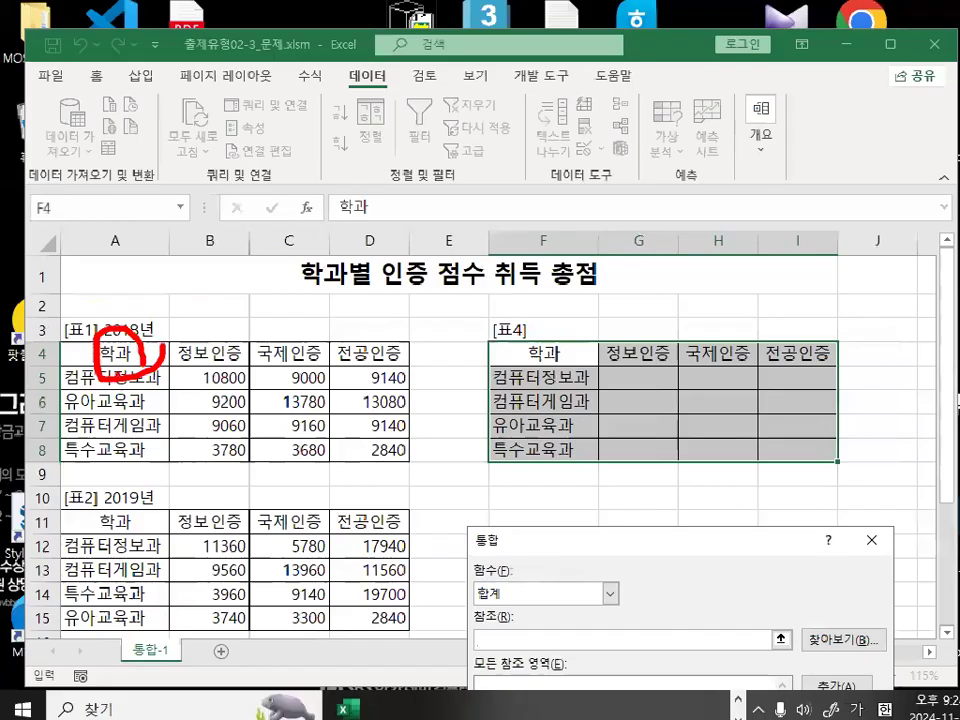
pyautogui.hotkey('ctrl', '1')
pyautogui.moveTo(194, 392)
pyautogui.mouseDown()
pyautogui.moveTo(76, 410)
pyautogui.moveTo(157, 426)
pyautogui.mouseUp()
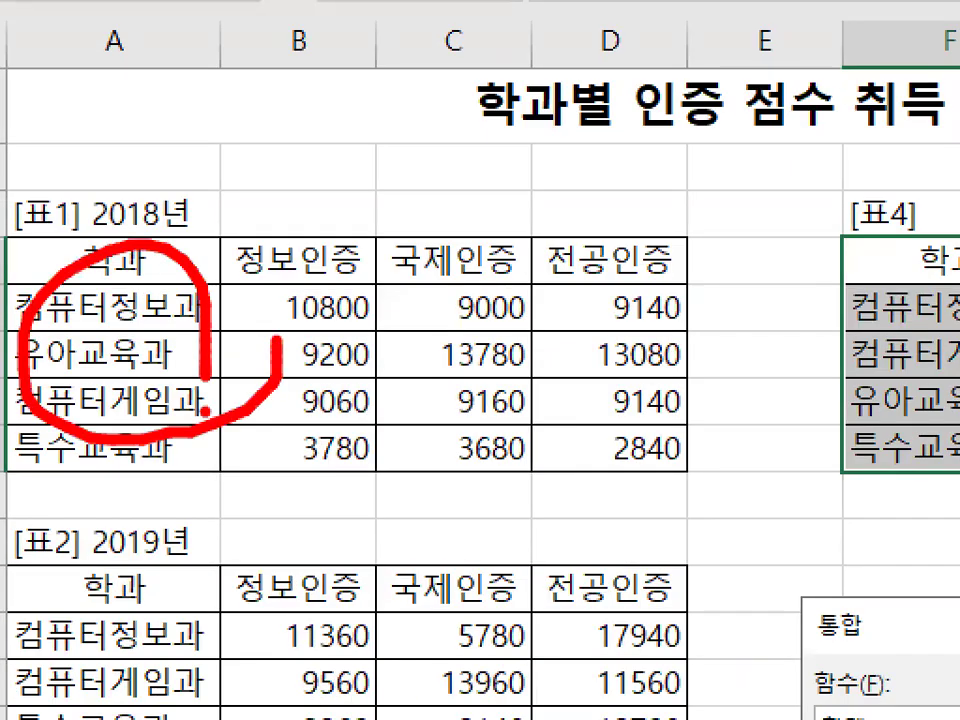
pyautogui.moveTo(183, 662); pyautogui.dragTo(148, 598)
pyautogui.moveTo(183, 665); pyautogui.dragTo(262, 712)
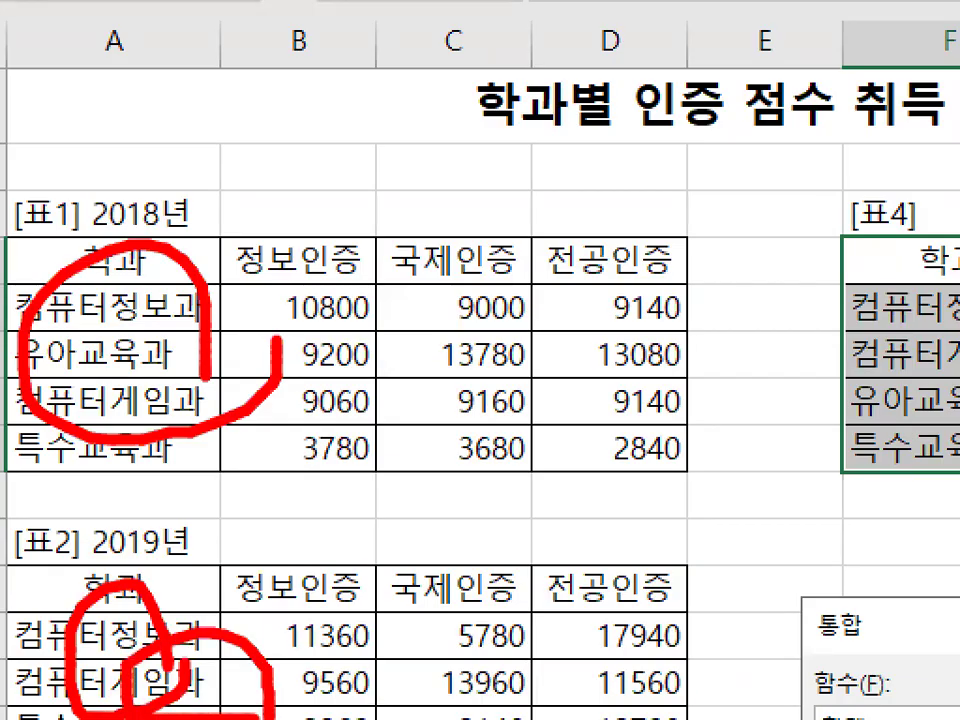
pyautogui.moveTo(318, 455)
pyautogui.mouseDown()
pyautogui.moveTo(12, 428)
pyautogui.moveTo(253, 645)
pyautogui.mouseUp()
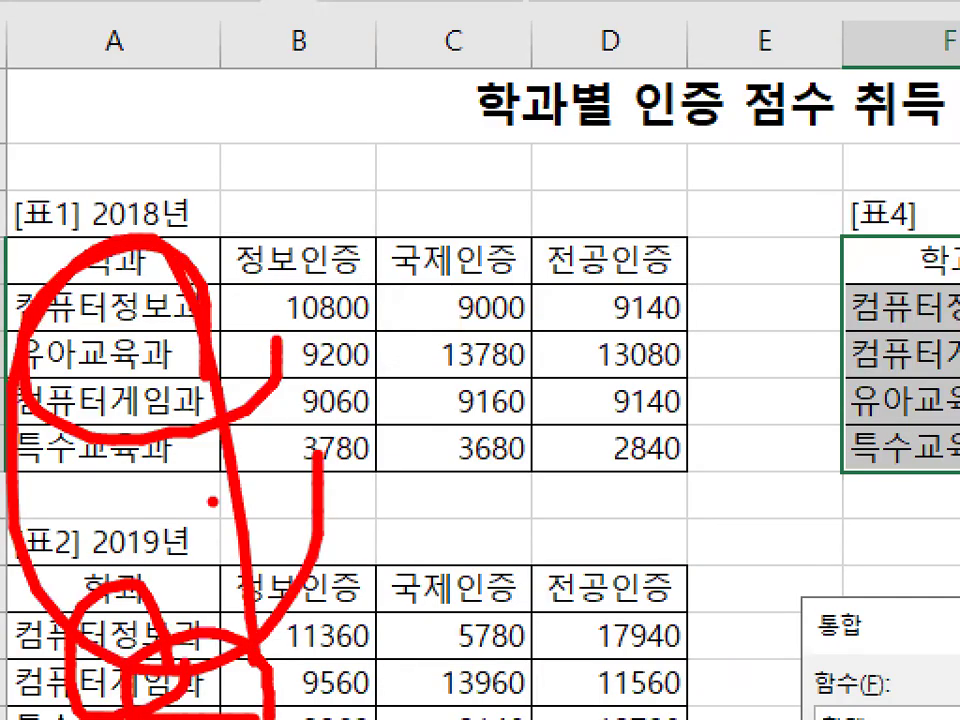
pyautogui.moveTo(148, 309)
pyautogui.mouseDown()
pyautogui.moveTo(350, 109)
pyautogui.moveTo(804, 203)
pyautogui.mouseUp()
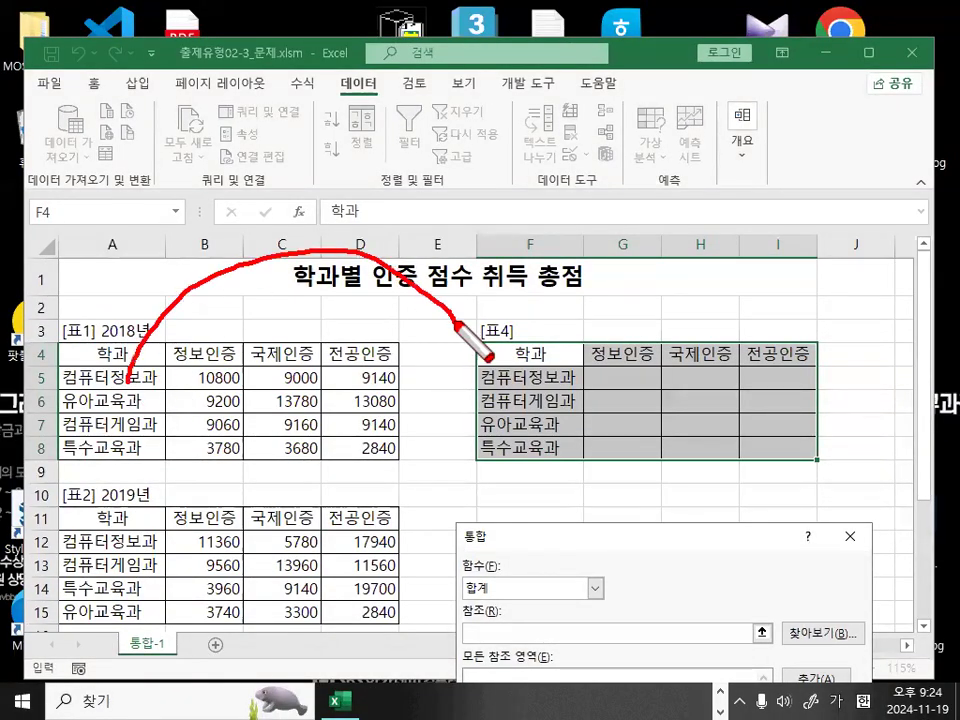
pyautogui.moveTo(458, 326); pyautogui.dragTo(497, 283)
pyautogui.moveTo(86, 375)
pyautogui.mouseDown()
pyautogui.moveTo(108, 407)
pyautogui.moveTo(127, 404)
pyautogui.mouseUp()
pyautogui.moveTo(101, 409); pyautogui.dragTo(101, 450)
pyautogui.moveTo(130, 392); pyautogui.dragTo(137, 422)
pyautogui.moveTo(142, 394); pyautogui.dragTo(143, 414)
pyautogui.moveTo(92, 441)
pyautogui.mouseDown()
pyautogui.moveTo(200, 432)
pyautogui.moveTo(162, 452)
pyautogui.mouseUp()
pyautogui.moveTo(143, 430); pyautogui.dragTo(285, 430)
pyautogui.moveTo(579, 338)
pyautogui.mouseDown()
pyautogui.moveTo(550, 342)
pyautogui.moveTo(558, 345)
pyautogui.mouseUp()
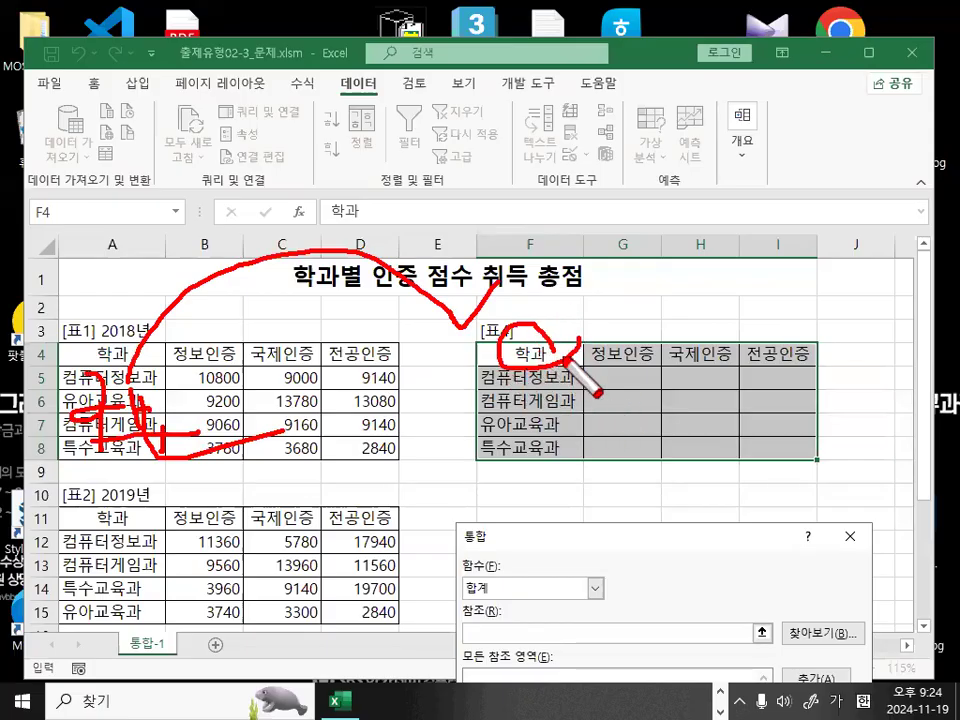
pyautogui.moveTo(565, 360); pyautogui.dragTo(760, 250)
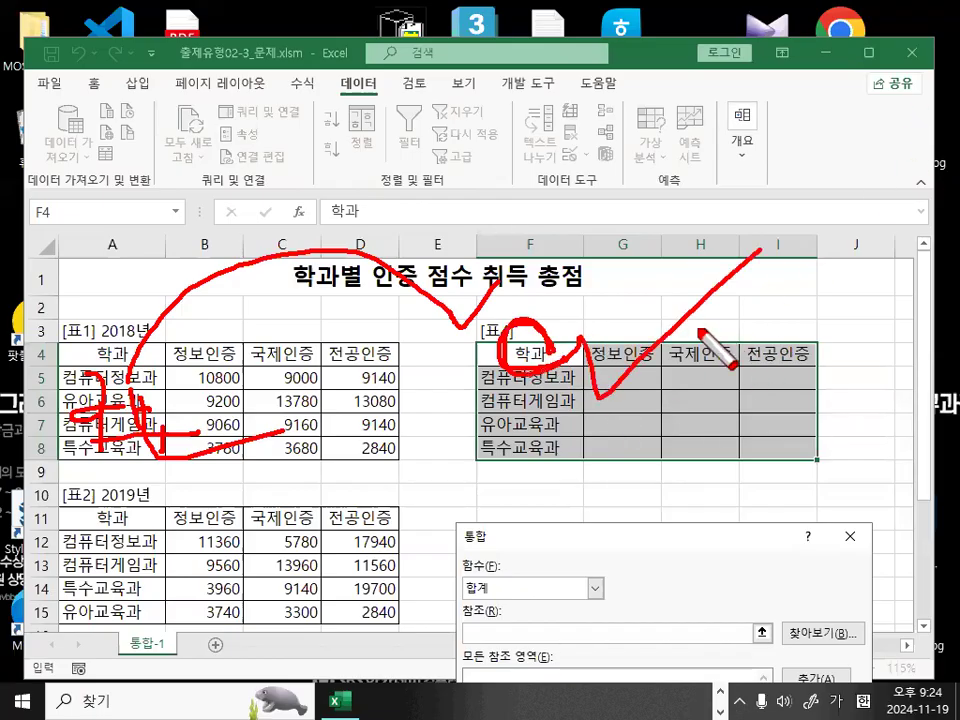
pyautogui.moveTo(548, 360)
pyautogui.mouseDown()
pyautogui.moveTo(540, 345)
pyautogui.moveTo(545, 360)
pyautogui.mouseUp()
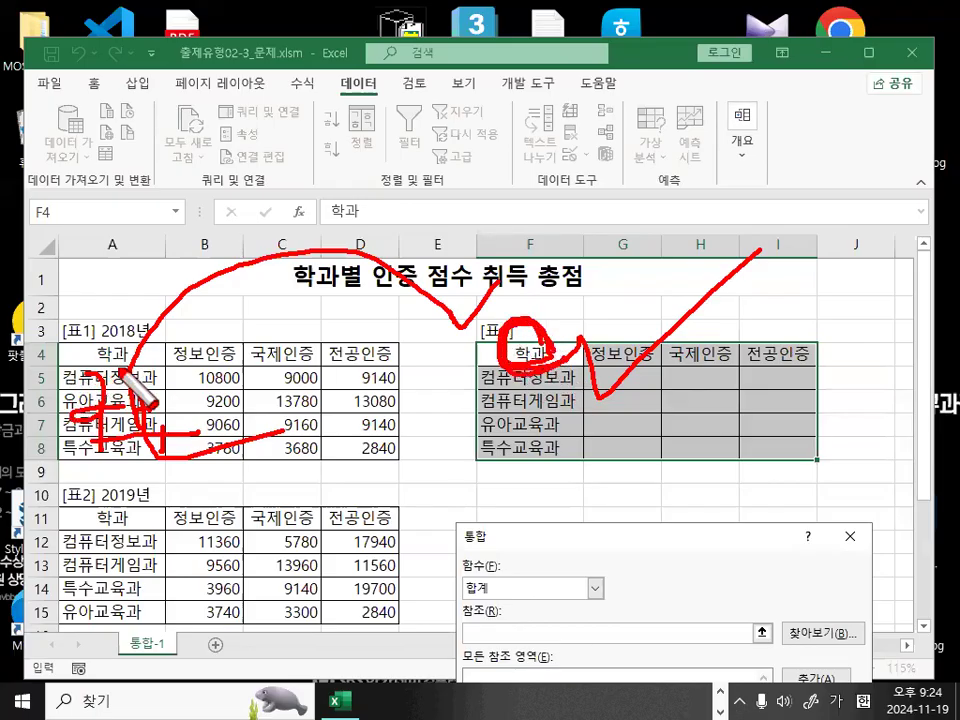
pyautogui.moveTo(80, 445); pyautogui.dragTo(95, 400)
pyautogui.moveTo(66, 306); pyautogui.dragTo(90, 328)
pyautogui.moveTo(50, 336)
pyautogui.mouseDown()
pyautogui.moveTo(110, 323)
pyautogui.moveTo(83, 362)
pyautogui.moveTo(141, 439)
pyautogui.mouseUp()
pyautogui.moveTo(531, 350)
pyautogui.mouseDown()
pyautogui.moveTo(512, 365)
pyautogui.moveTo(562, 356)
pyautogui.mouseUp()
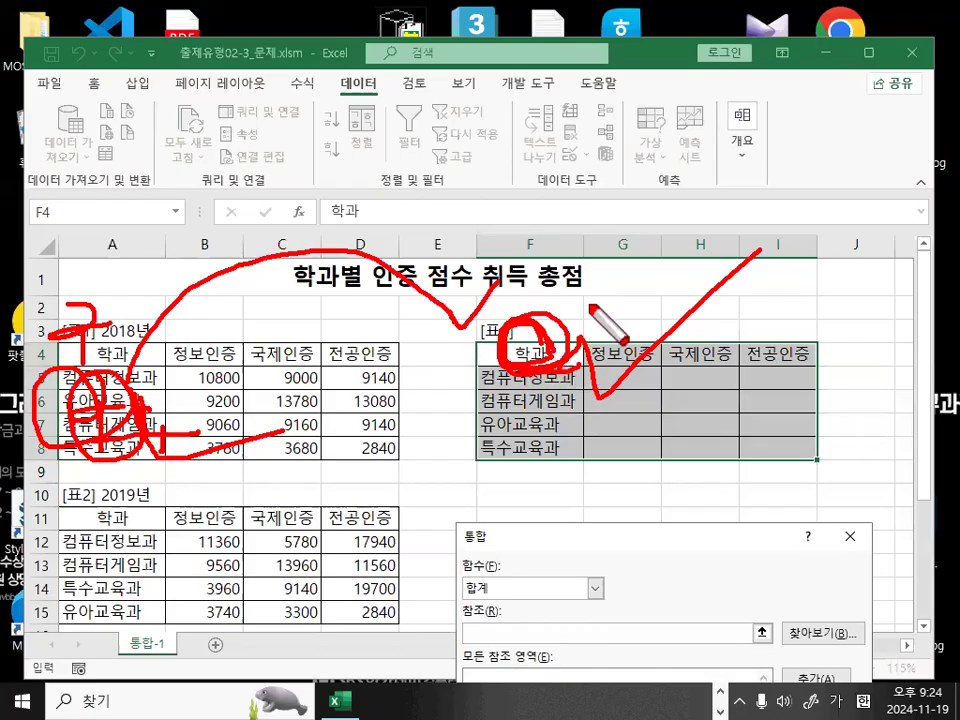
pyautogui.press('Escape')
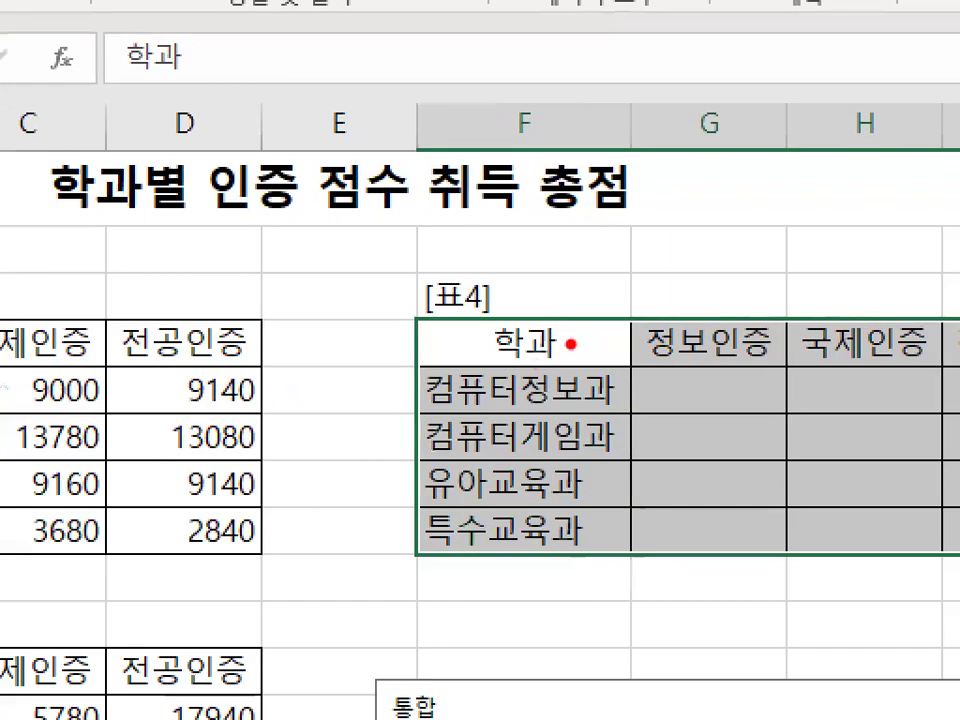
pyautogui.moveTo(525, 350)
pyautogui.mouseDown()
pyautogui.moveTo(553, 347)
pyautogui.moveTo(499, 357)
pyautogui.moveTo(558, 354)
pyautogui.mouseUp()
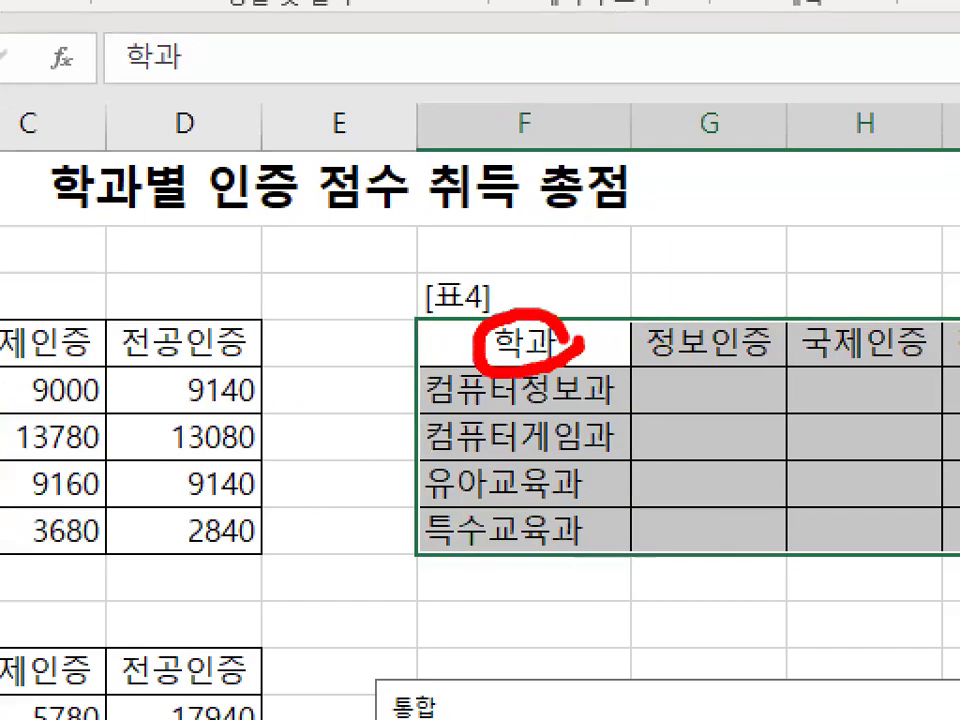
pyautogui.press('Escape')
pyautogui.moveTo(248, 344)
pyautogui.mouseDown()
pyautogui.moveTo(195, 361)
pyautogui.moveTo(186, 331)
pyautogui.moveTo(531, 407)
pyautogui.moveTo(638, 480)
pyautogui.mouseUp()
pyautogui.moveTo(590, 435); pyautogui.dragTo(530, 515)
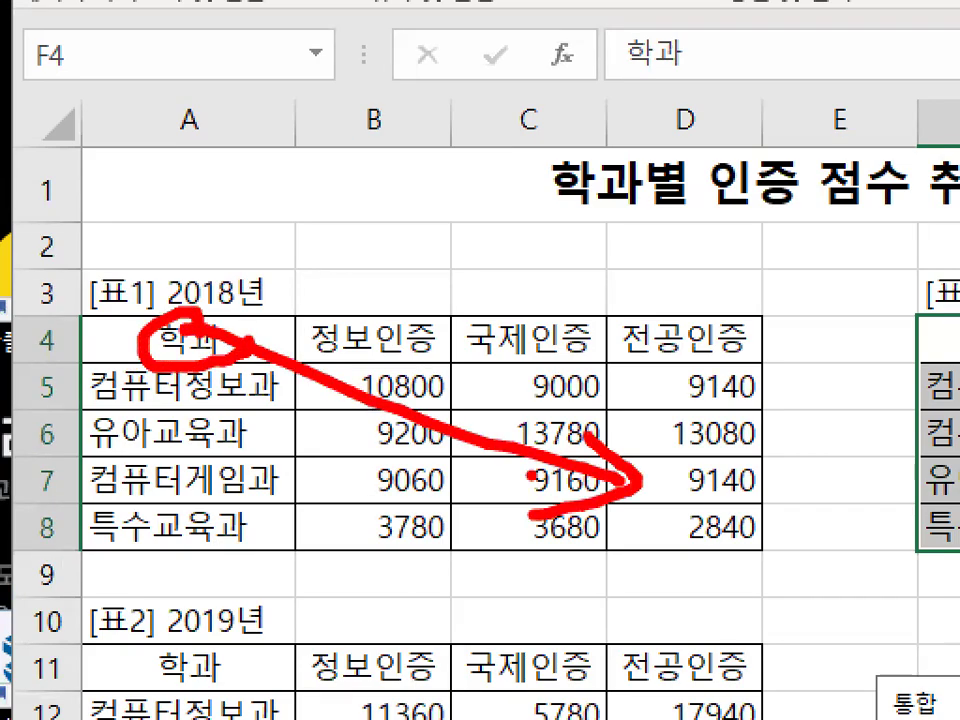
pyautogui.press('Escape')
# Set the consolidation reference to the 2018 table, range A4:D8, including its header row and department column
pyautogui.moveTo(676, 546); pyautogui.dragTo(685, 328)
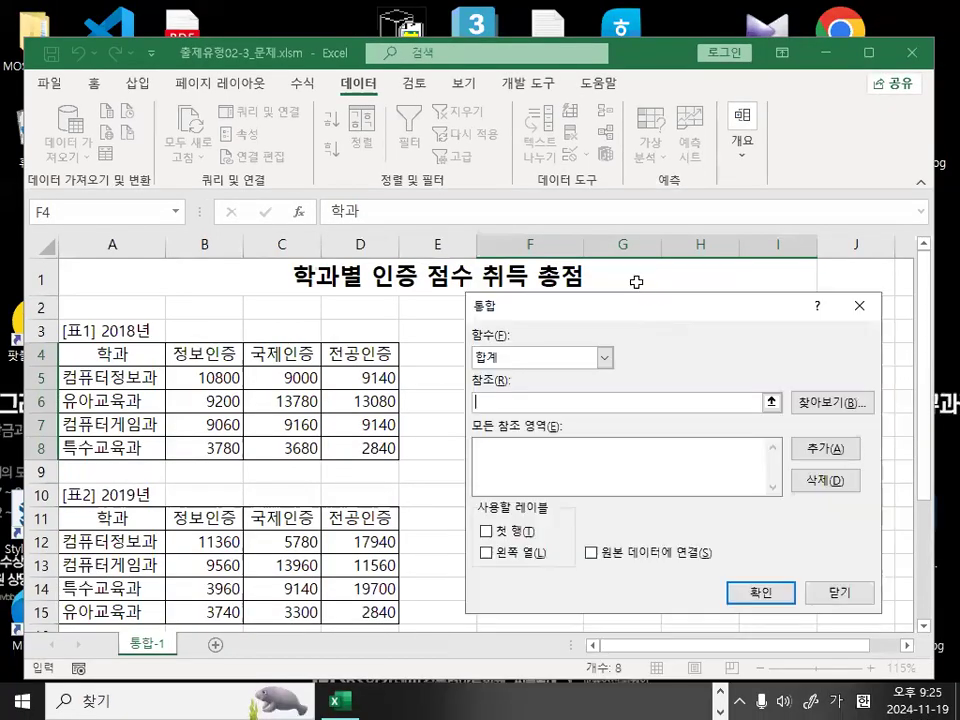
pyautogui.hotkey('ctrl', '1')
pyautogui.click(98, 350)
pyautogui.moveTo(348, 388)
pyautogui.mouseDown()
pyautogui.moveTo(294, 375)
pyautogui.moveTo(296, 412)
pyautogui.mouseUp()
pyautogui.press('Escape')
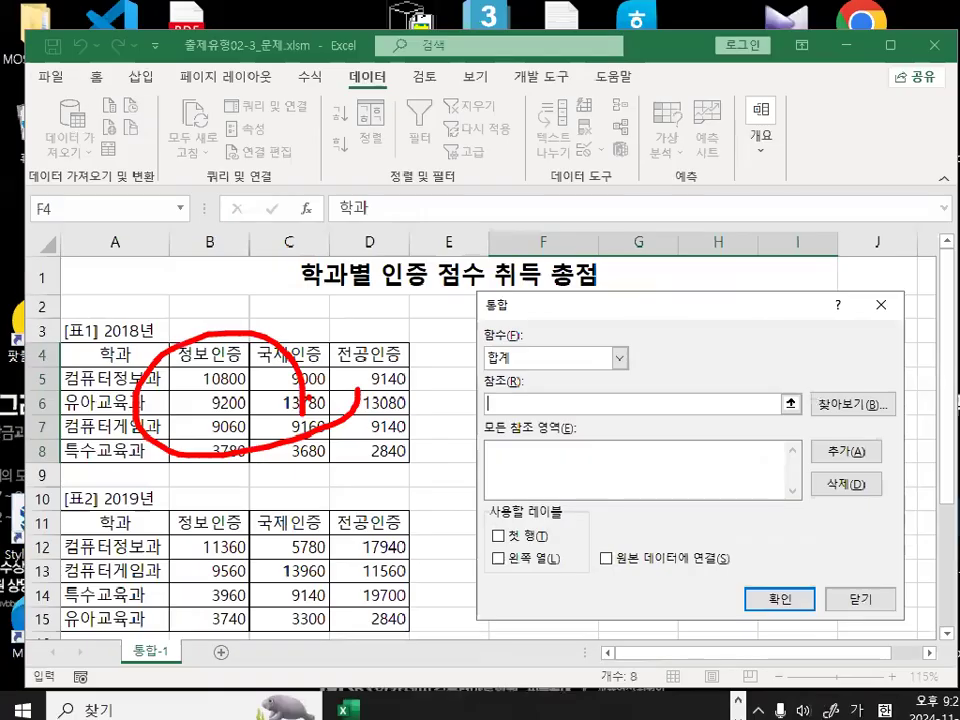
pyautogui.moveTo(105, 352)
pyautogui.mouseDown()
pyautogui.moveTo(285, 400)
pyautogui.moveTo(362, 443)
pyautogui.mouseUp()
pyautogui.hotkey('ctrl', '1')
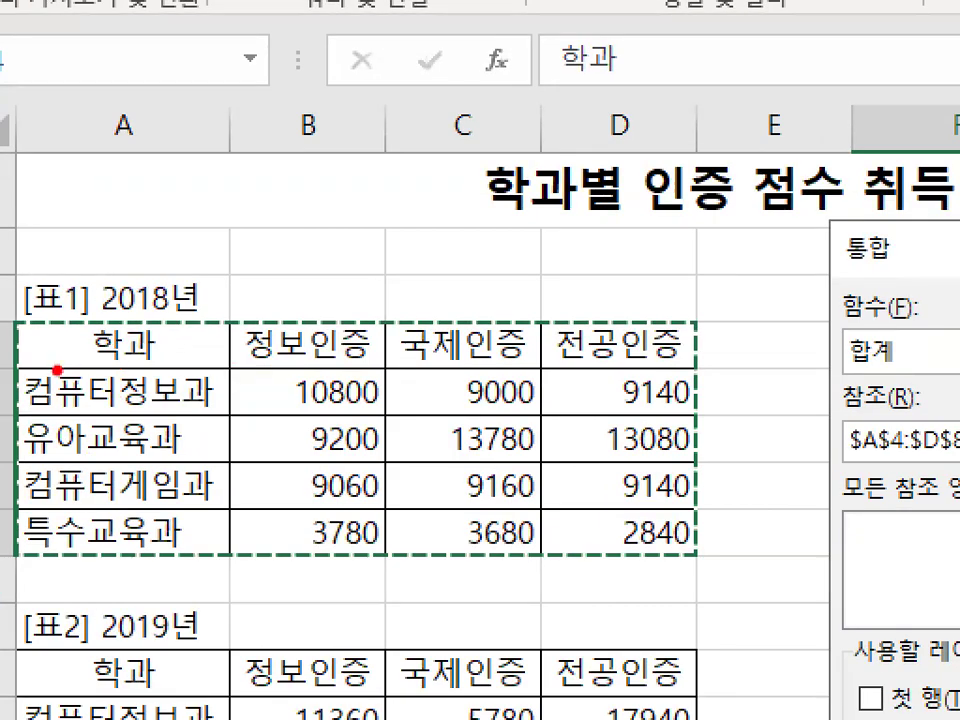
pyautogui.moveTo(57, 370); pyautogui.dragTo(620, 355)
pyautogui.moveTo(190, 442)
pyautogui.mouseDown()
pyautogui.moveTo(125, 535)
pyautogui.moveTo(152, 404)
pyautogui.mouseUp()
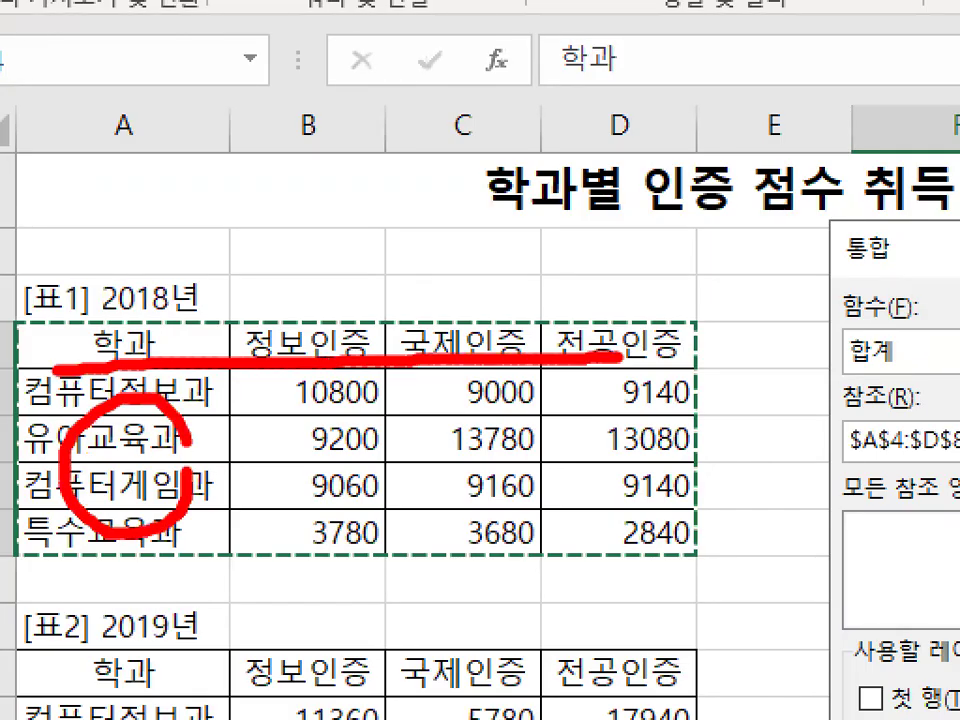
pyautogui.moveTo(204, 381); pyautogui.dragTo(514, 525)
pyautogui.moveTo(439, 432); pyautogui.dragTo(512, 522)
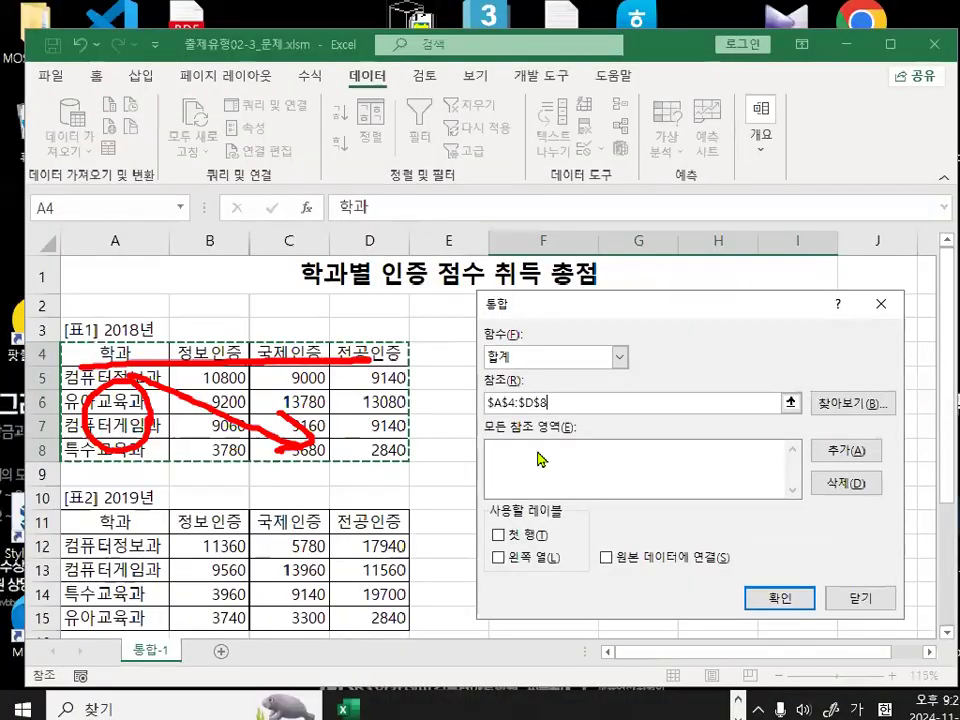
pyautogui.hotkey('ctrl', '1')
pyautogui.moveTo(573, 408)
pyautogui.mouseDown()
pyautogui.moveTo(540, 413)
pyautogui.moveTo(554, 398)
pyautogui.moveTo(559, 406)
pyautogui.mouseUp()
pyautogui.press('Escape')
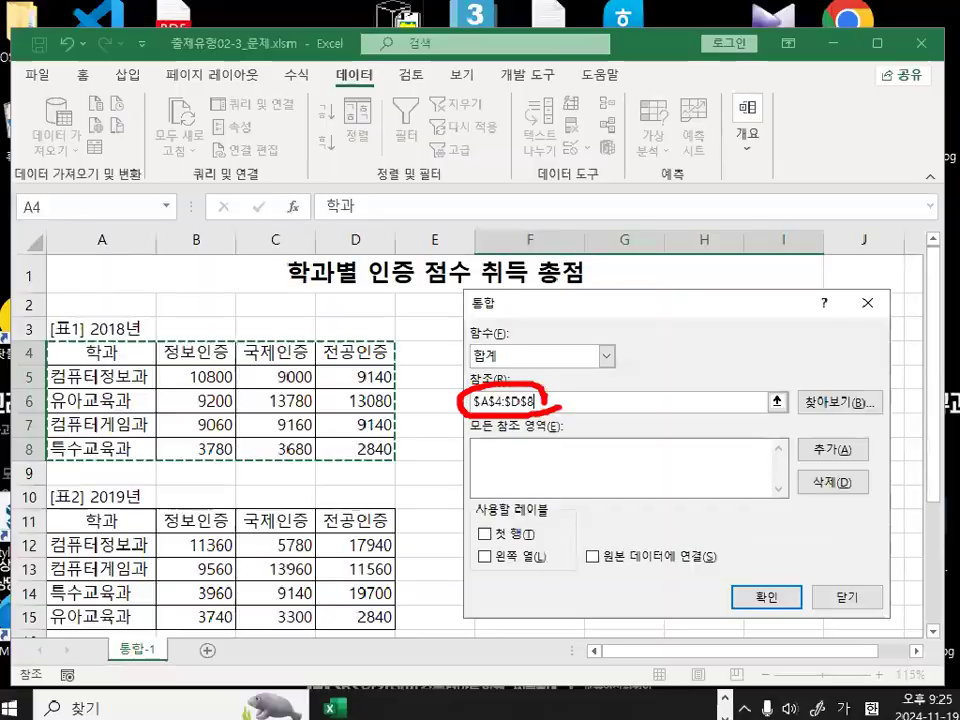
# Add the 2018 table's range A4:D8 to the list of all consolidation references
pyautogui.click(825, 450)
pyautogui.hotkey('ctrl', '1')
pyautogui.moveTo(645, 446)
pyautogui.mouseDown()
pyautogui.moveTo(626, 420)
pyautogui.moveTo(623, 467)
pyautogui.mouseUp()
pyautogui.press('Escape')
# Add the 2019 table, A11:D15, and the 2020 table, A18:D22, to the consolidation references
pyautogui.scroll(-2, 116, 387)
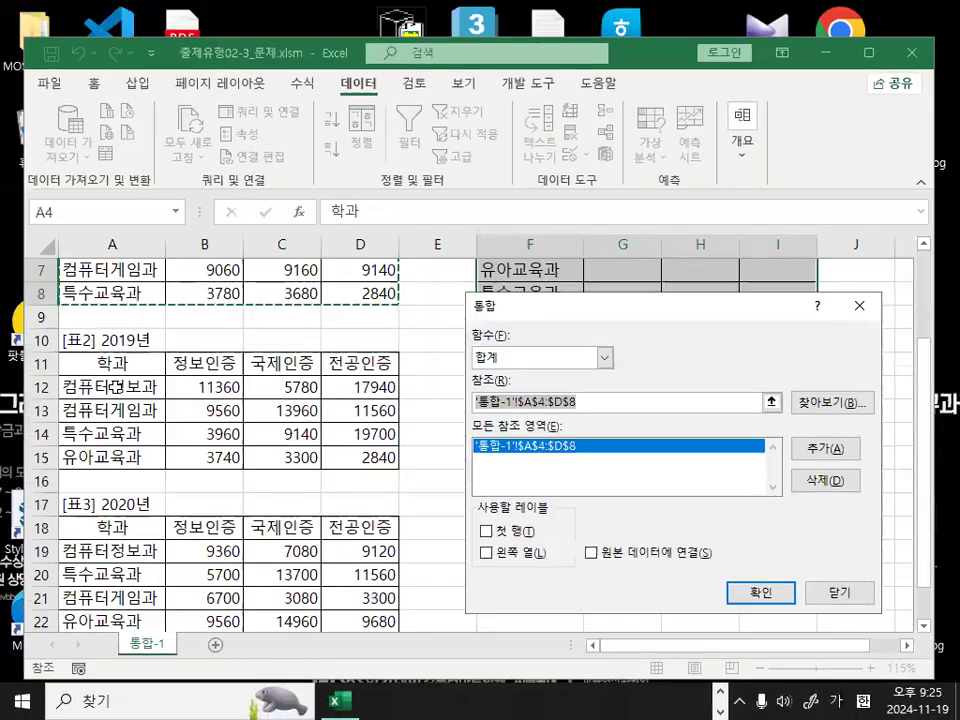
pyautogui.moveTo(110, 363); pyautogui.dragTo(343, 462)
pyautogui.click(825, 449)
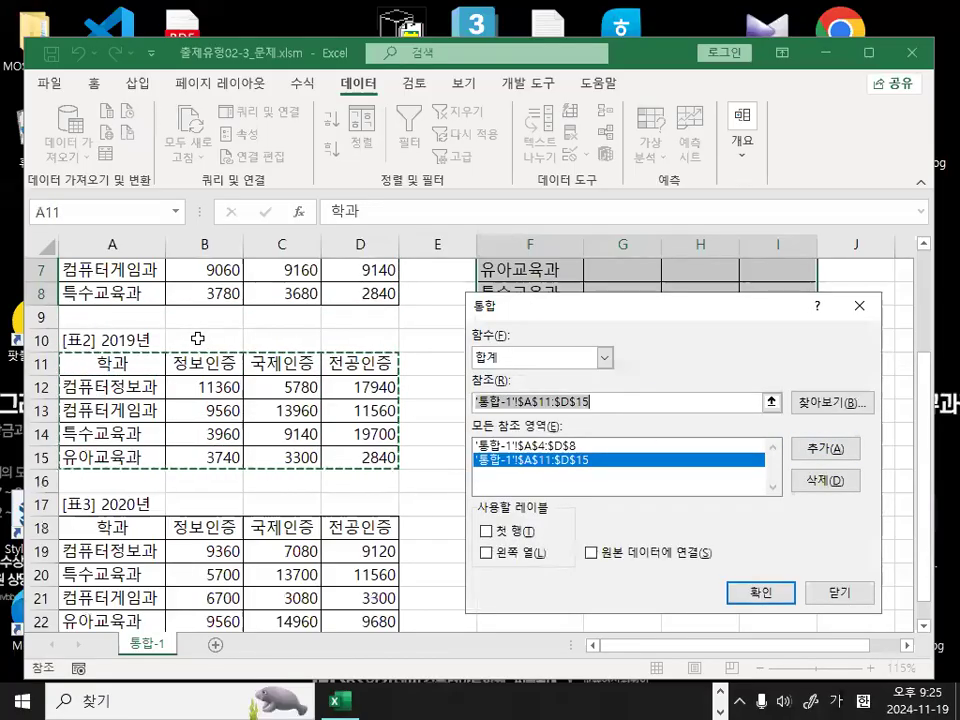
pyautogui.scroll(-2, 197, 339)
pyautogui.moveTo(93, 388); pyautogui.dragTo(330, 476)
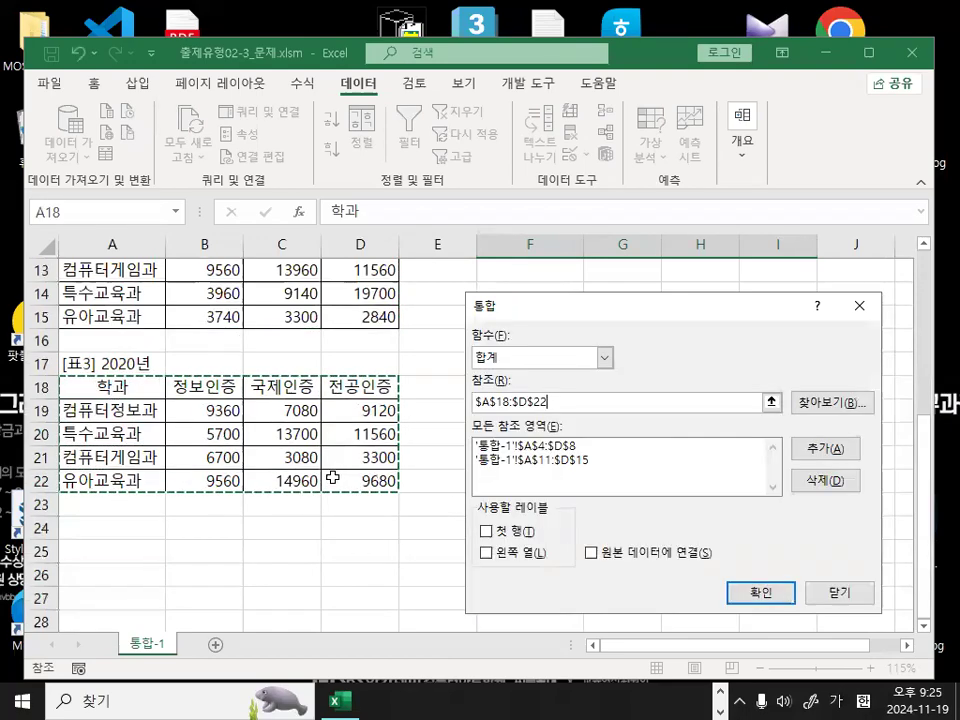
pyautogui.click(831, 456)
# Enable both the 첫 행 (top row) and 왼쪽 열 (left column) labels for the consolidation
pyautogui.moveTo(696, 302); pyautogui.dragTo(563, 239)
pyautogui.click(355, 469)
pyautogui.click(383, 491)
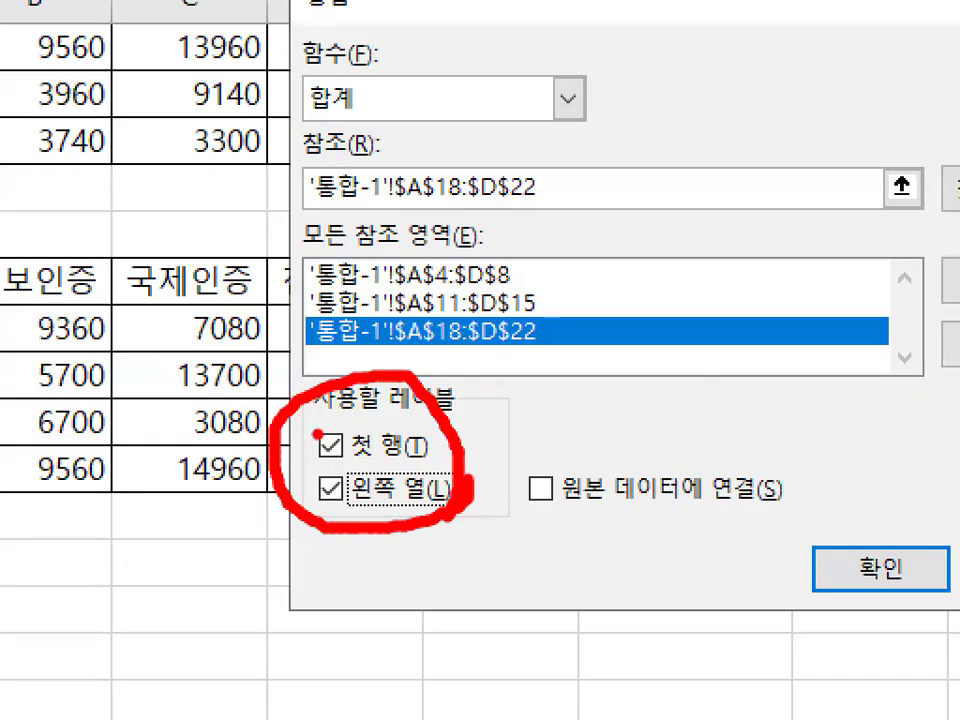
pyautogui.moveTo(316, 423); pyautogui.dragTo(377, 387)
pyautogui.moveTo(295, 469); pyautogui.dragTo(360, 449)
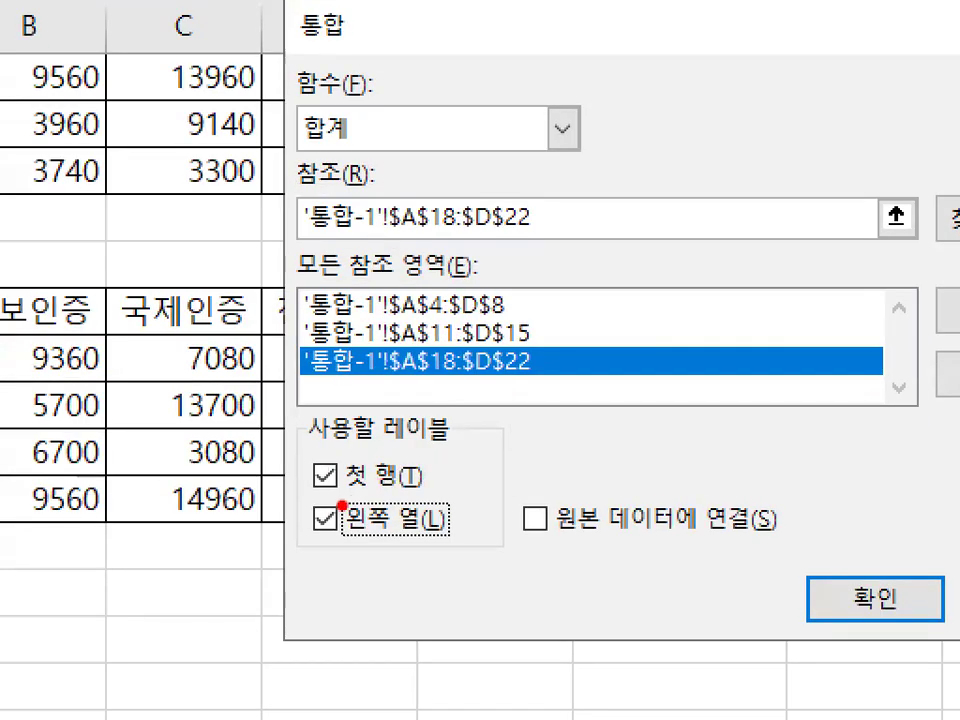
pyautogui.moveTo(303, 493); pyautogui.dragTo(436, 494)
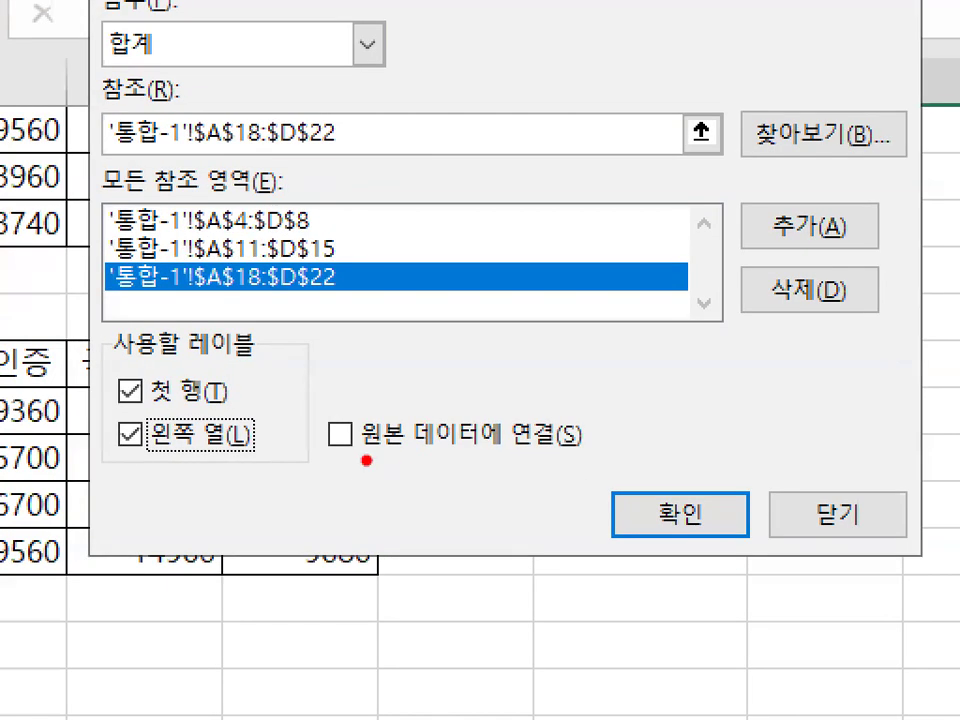
pyautogui.moveTo(317, 451); pyautogui.dragTo(570, 452)
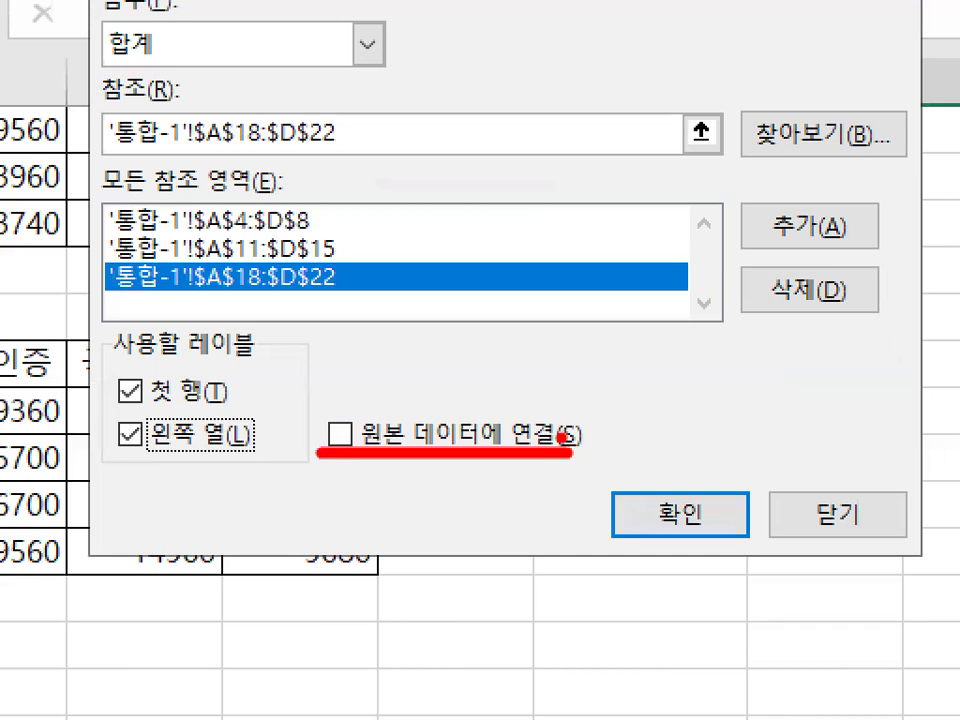
pyautogui.moveTo(385, 363); pyautogui.dragTo(525, 308)
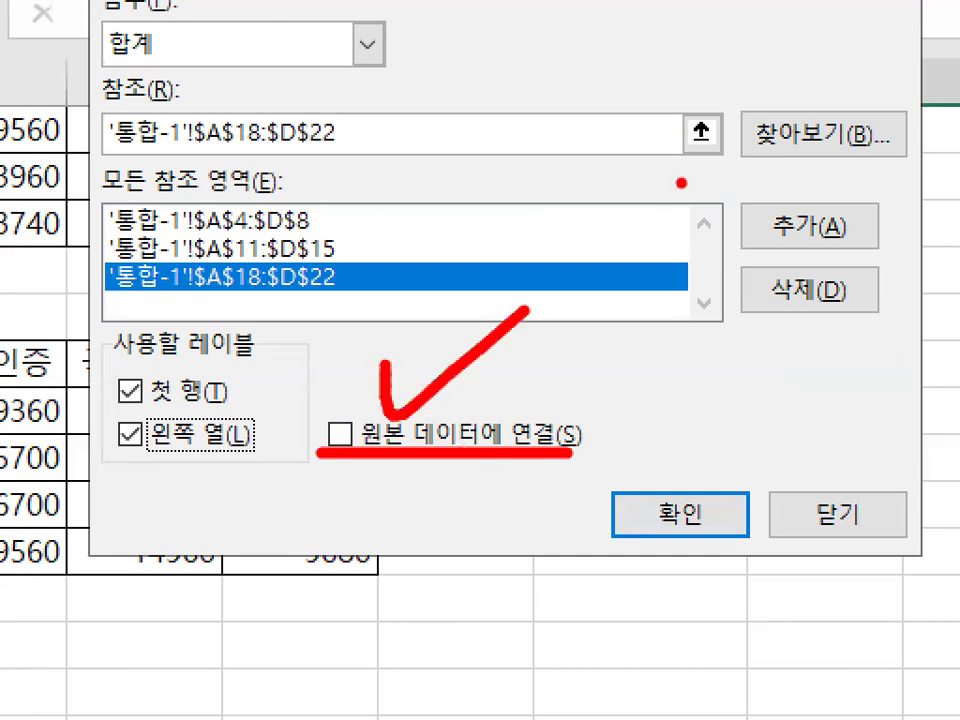
pyautogui.moveTo(555, 355); pyautogui.dragTo(440, 545)
pyautogui.moveTo(462, 378)
pyautogui.mouseDown()
pyautogui.moveTo(515, 510)
pyautogui.moveTo(592, 597)
pyautogui.mouseUp()
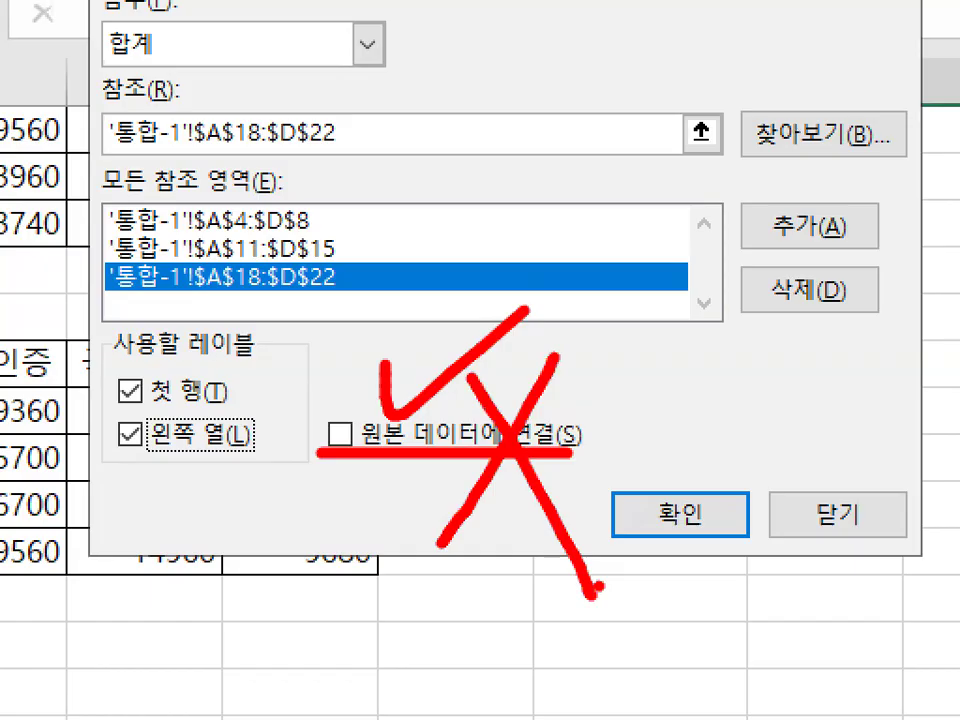
pyautogui.press('Escape')
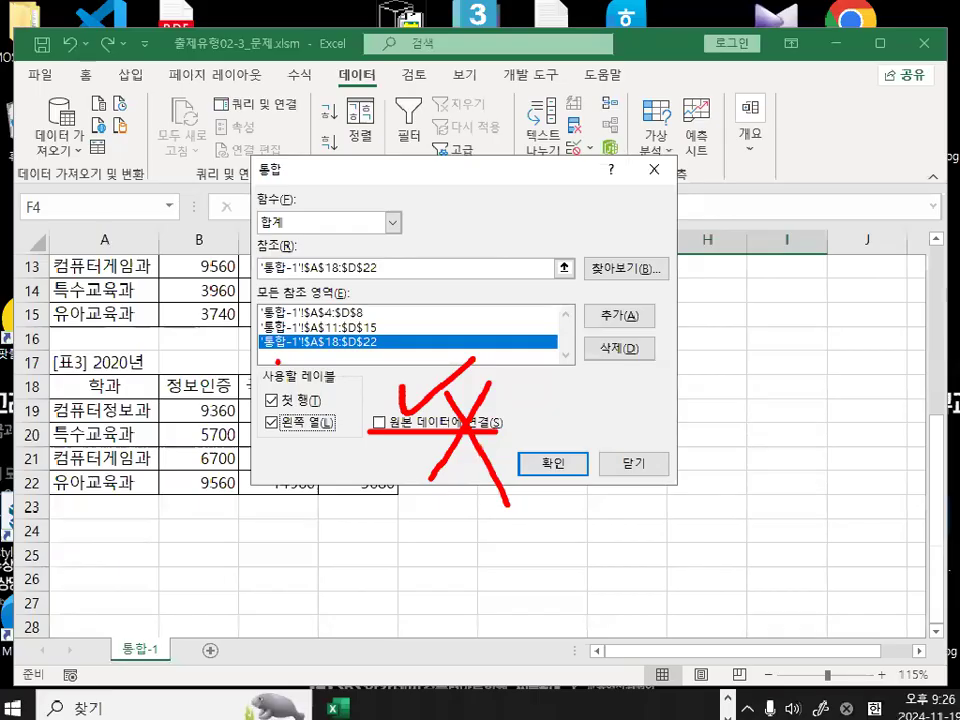
pyautogui.hotkey('ctrl', '1')
pyautogui.click(123, 271)
pyautogui.moveTo(123, 271); pyautogui.dragTo(193, 225)
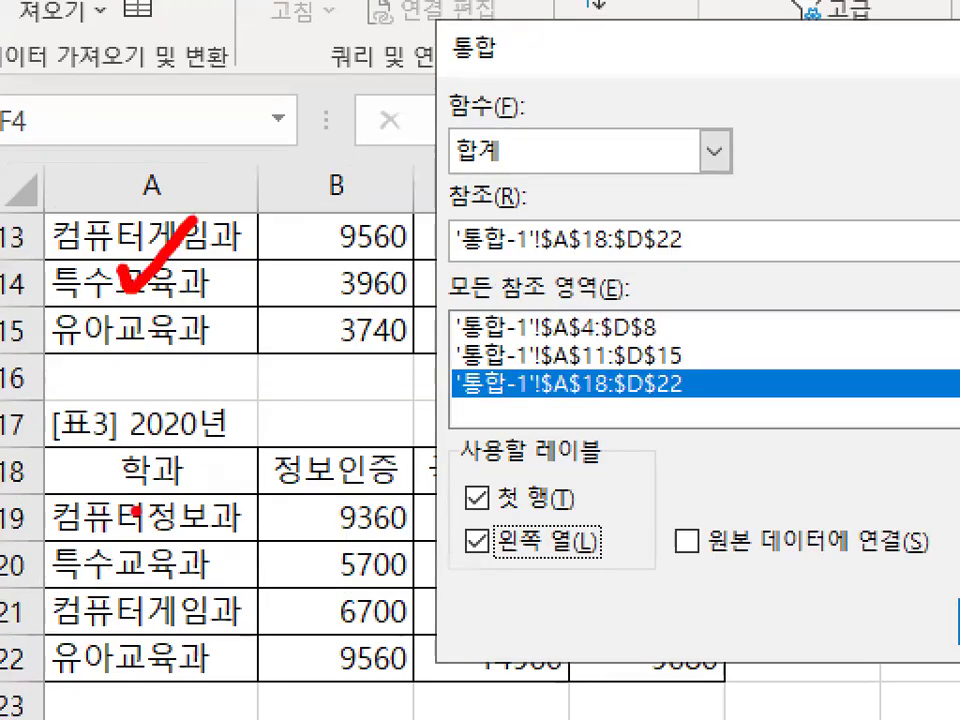
pyautogui.moveTo(137, 512); pyautogui.dragTo(197, 455)
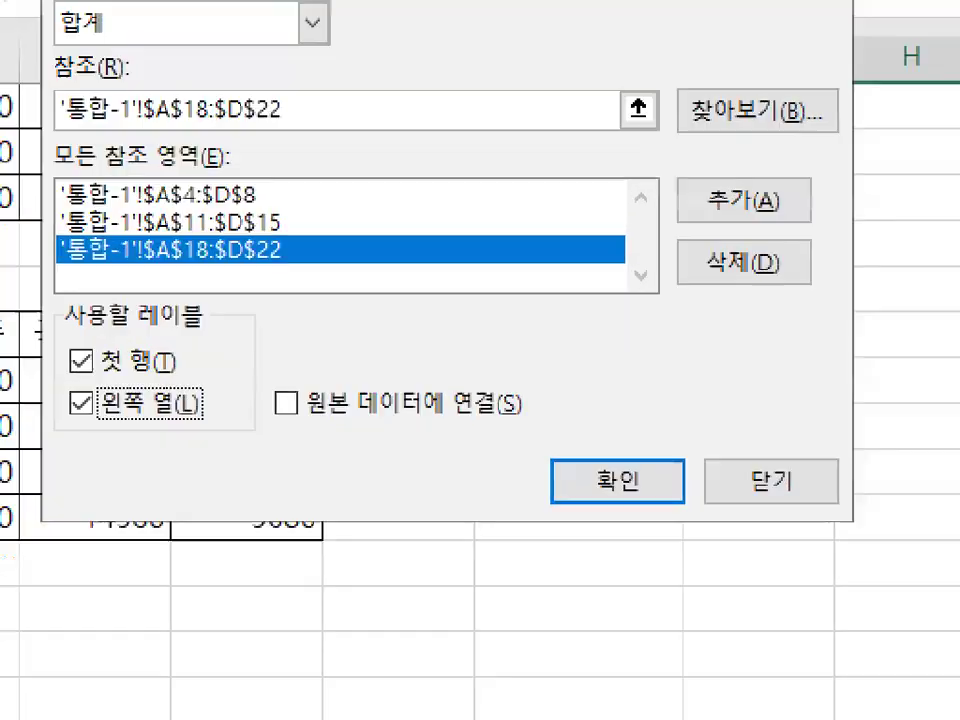
pyautogui.moveTo(392, 447)
pyautogui.mouseDown()
pyautogui.moveTo(524, 424)
pyautogui.moveTo(381, 447)
pyautogui.mouseUp()
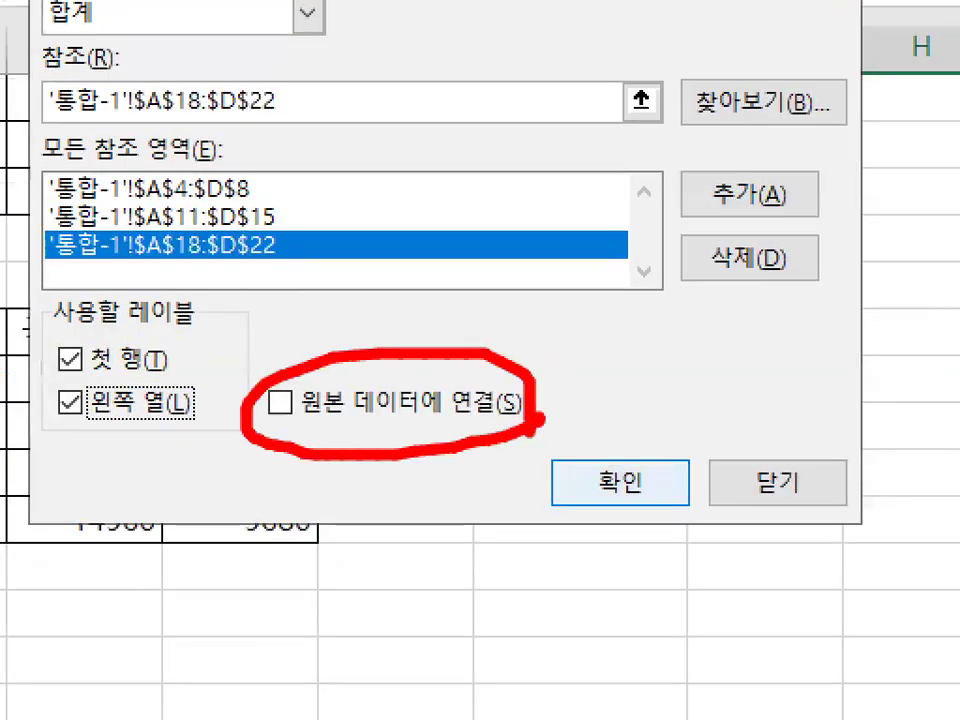
pyautogui.press('Escape')
# Run the 합계 (sum) consolidation into [표4], F4:I8, and select its first total, G5
pyautogui.click(660, 487)
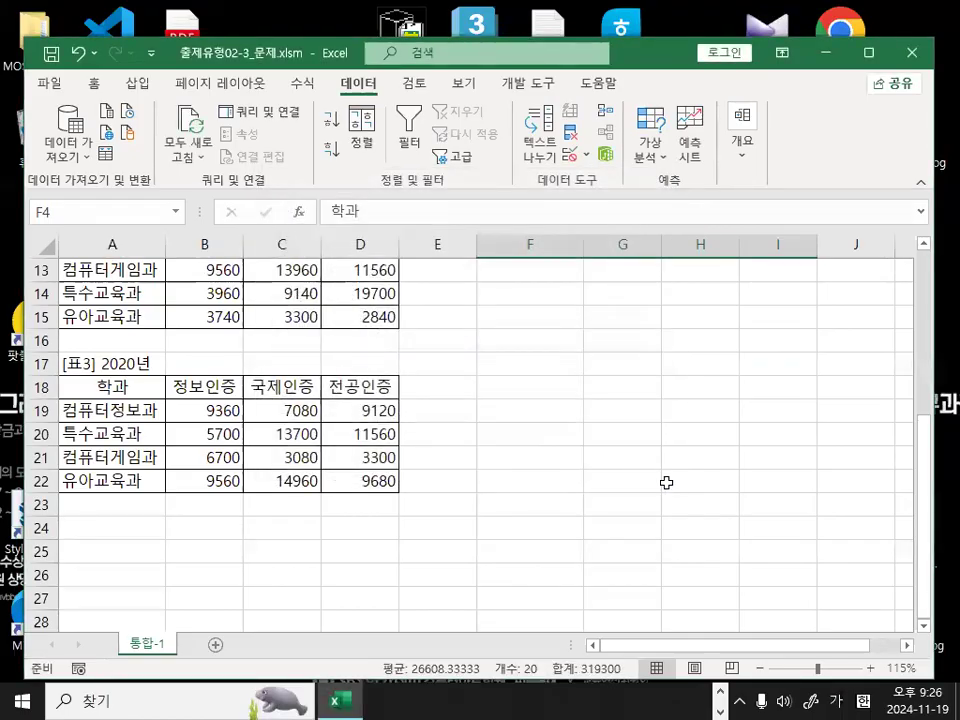
pyautogui.scroll(4, 666, 483)
pyautogui.click(621, 369)
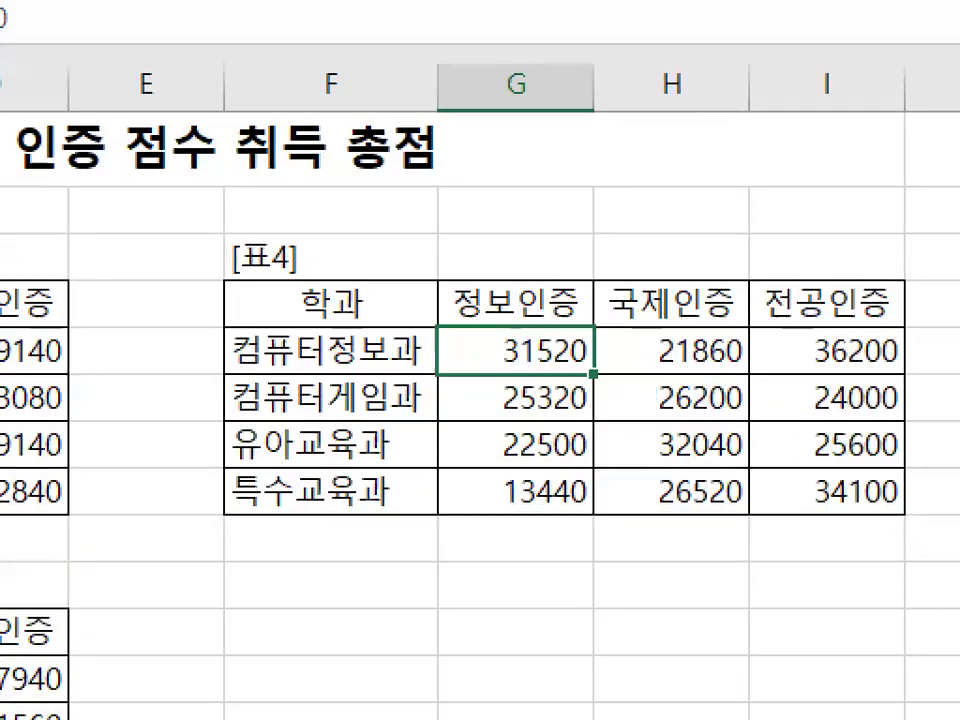
pyautogui.moveTo(893, 411)
pyautogui.mouseDown()
pyautogui.moveTo(628, 521)
pyautogui.moveTo(827, 471)
pyautogui.mouseUp()
pyautogui.press('Escape')
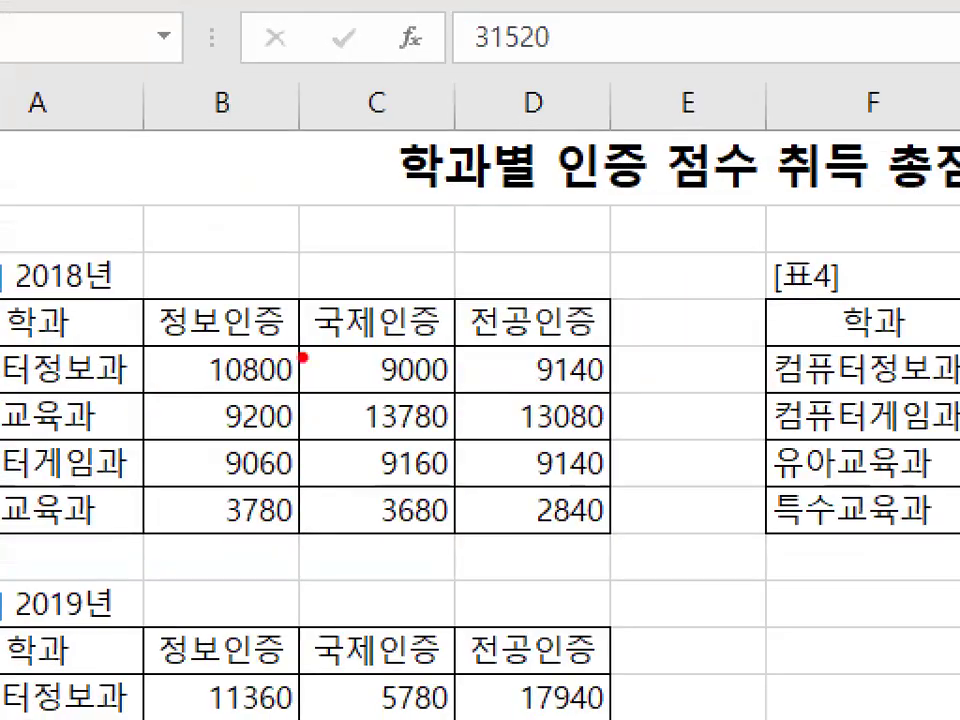
pyautogui.moveTo(251, 372); pyautogui.dragTo(244, 386)
pyautogui.moveTo(574, 375); pyautogui.dragTo(523, 436)
pyautogui.moveTo(523, 384); pyautogui.dragTo(549, 439)
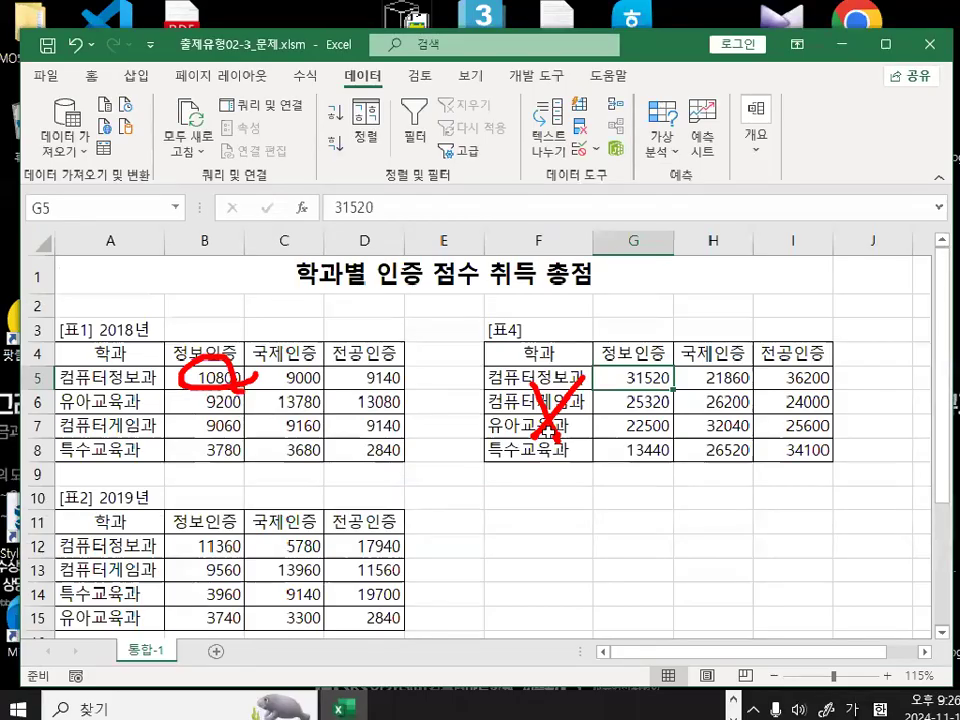
pyautogui.press('Escape')
# Select the consolidated totals G5:I8 in [표4]
pyautogui.moveTo(628, 377)
pyautogui.mouseDown()
pyautogui.moveTo(705, 377)
pyautogui.moveTo(762, 456)
pyautogui.mouseUp()
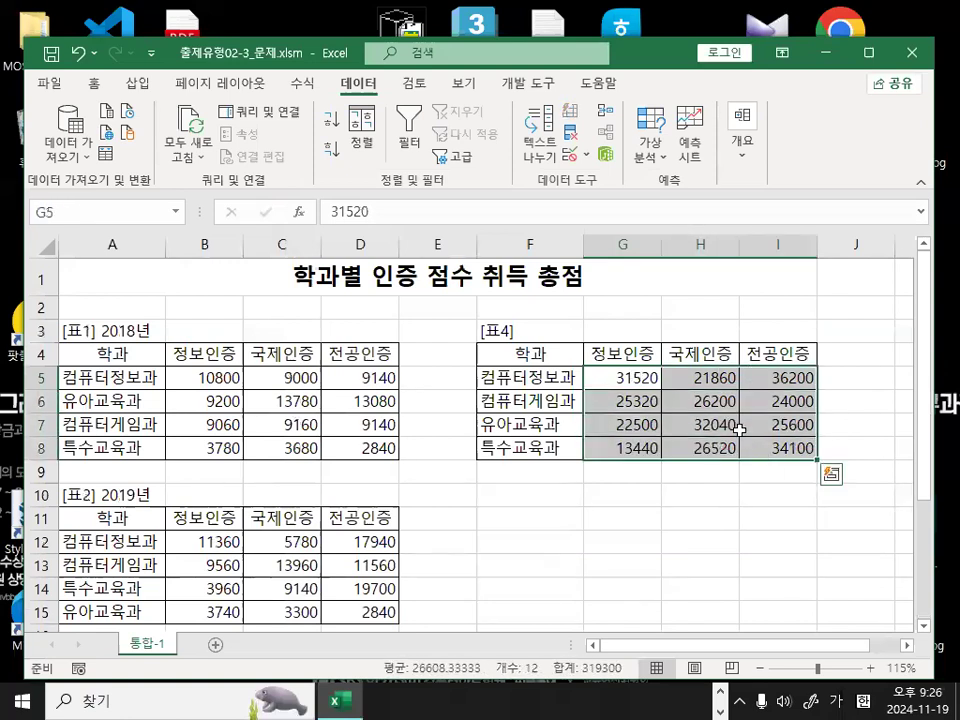
# Switch to the Notepad class notes and review the 패턴2 and 패턴3 exam types that place tables 1, 2 and 3 on different sheets
pyautogui.click(560, 447)
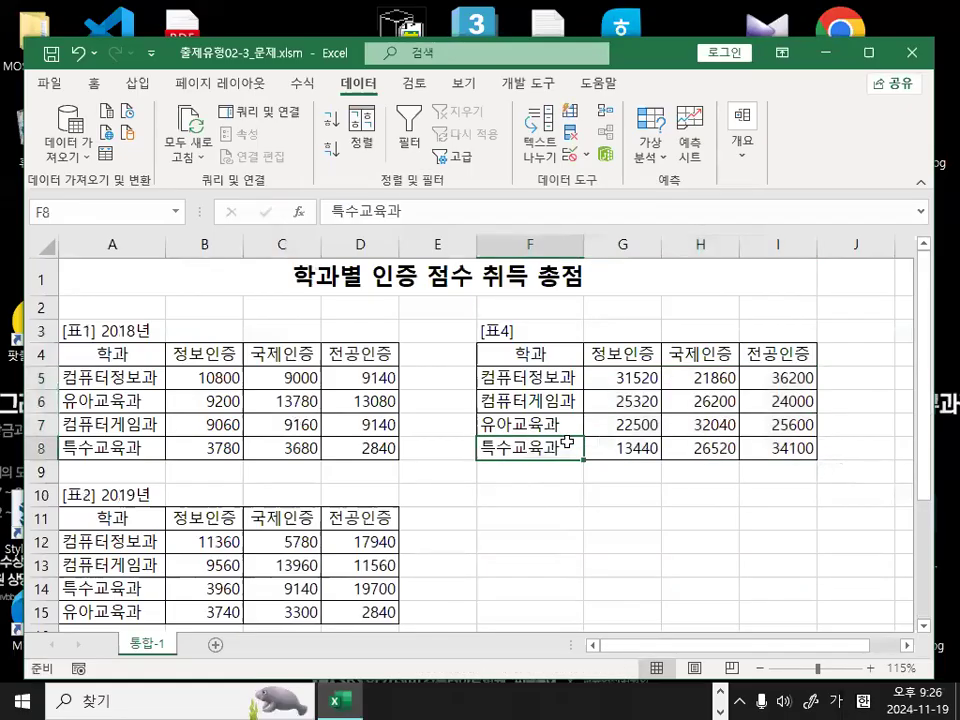
pyautogui.click(460, 546)
pyautogui.scroll(-2, 458, 486)
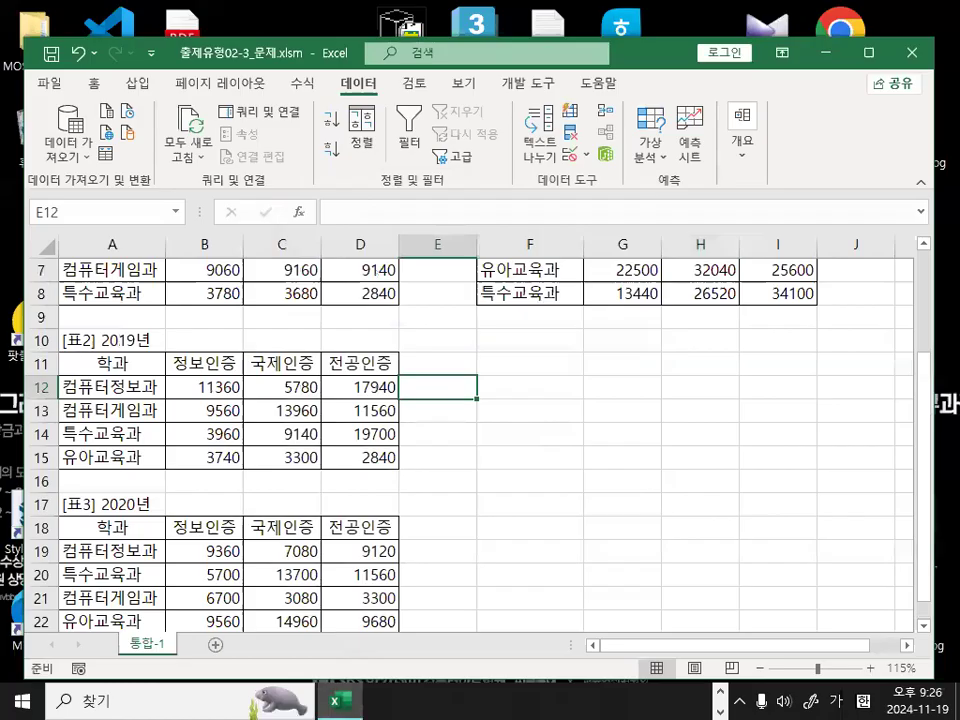
pyautogui.hotkey('alt', 'Tab')
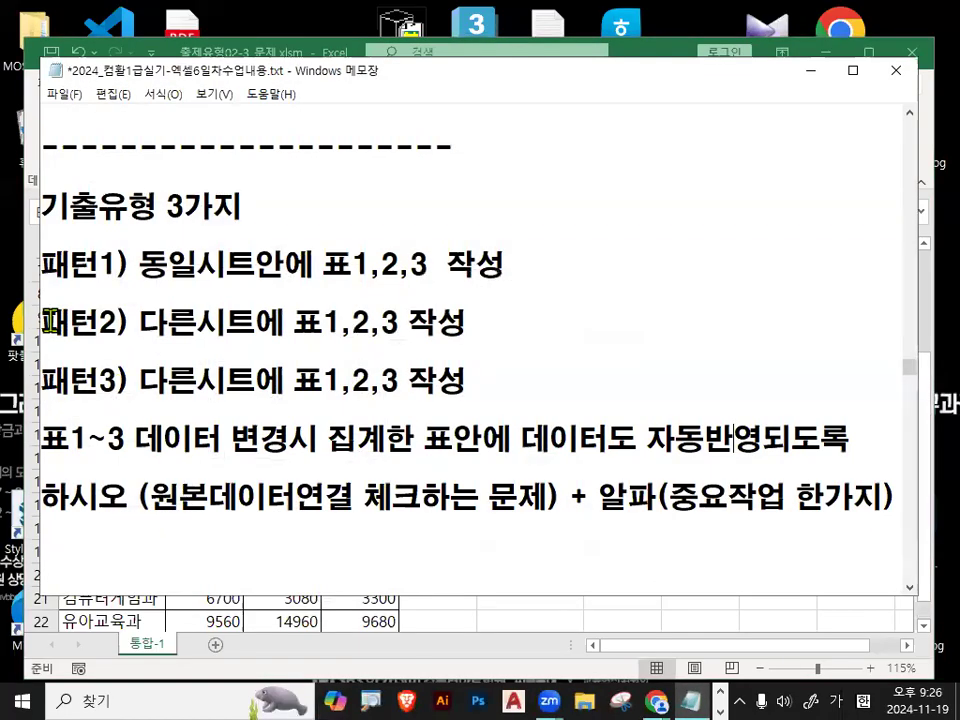
pyautogui.moveTo(45, 320); pyautogui.dragTo(437, 321)
pyautogui.moveTo(143, 321); pyautogui.dragTo(343, 321)
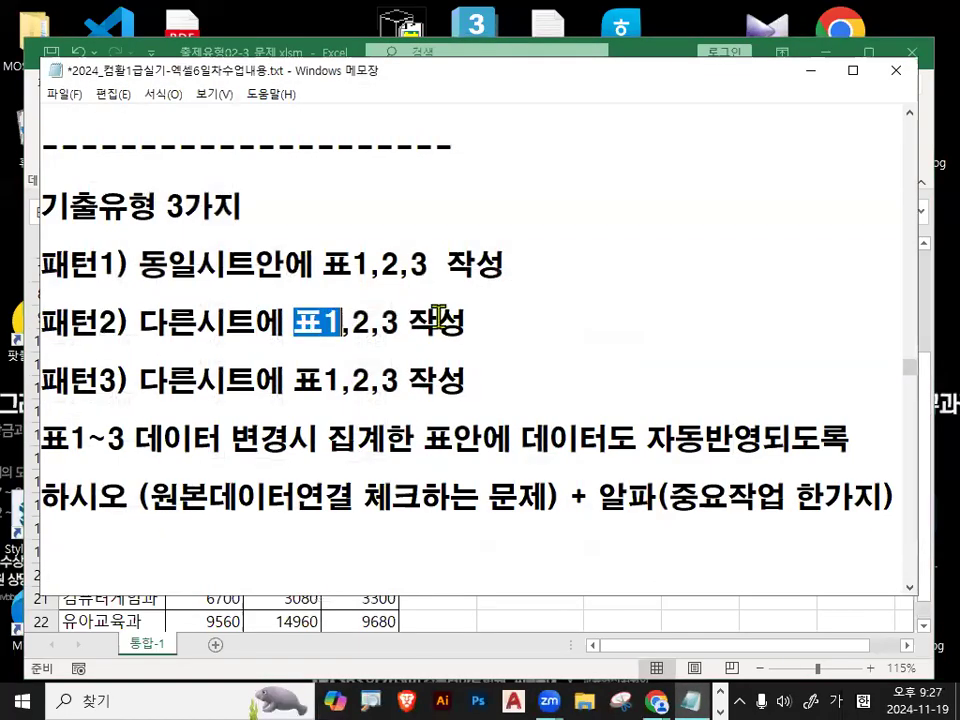
pyautogui.keyDown('shift'); pyautogui.click(483, 292); pyautogui.keyUp('shift')
pyautogui.moveTo(143, 322); pyautogui.dragTo(468, 323)
pyautogui.moveTo(143, 381); pyautogui.dragTo(485, 388)
pyautogui.moveTo(40, 381); pyautogui.dragTo(471, 383)
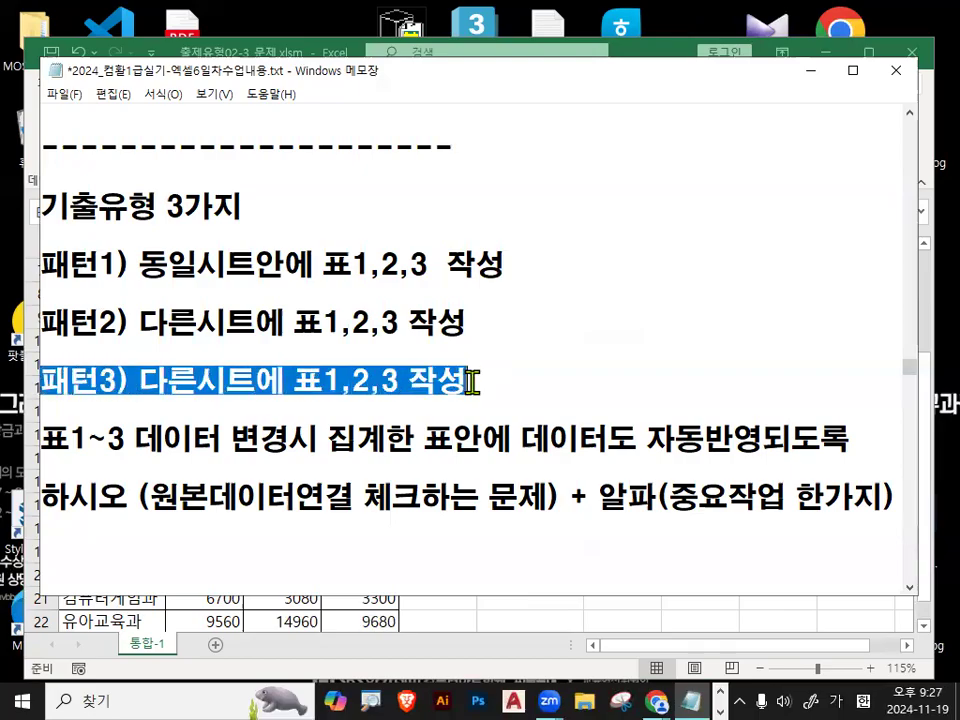
pyautogui.click(809, 70)
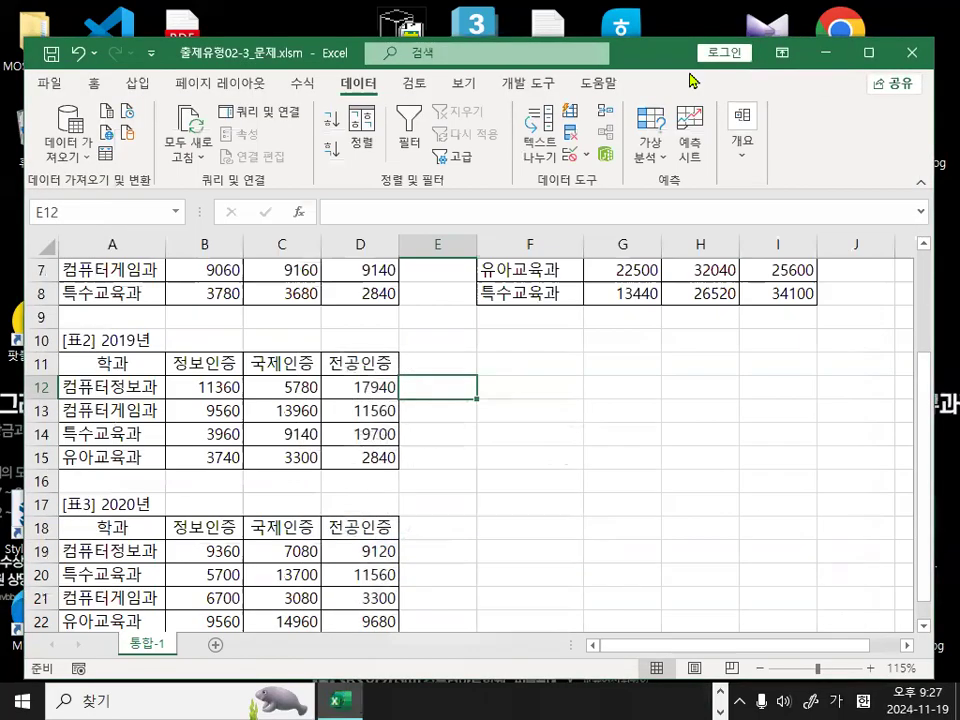
# Add four new worksheets, Sheet1 to Sheet4, after the 통합-1 sheet in the Excel workbook
pyautogui.scroll(-2, 288, 410)
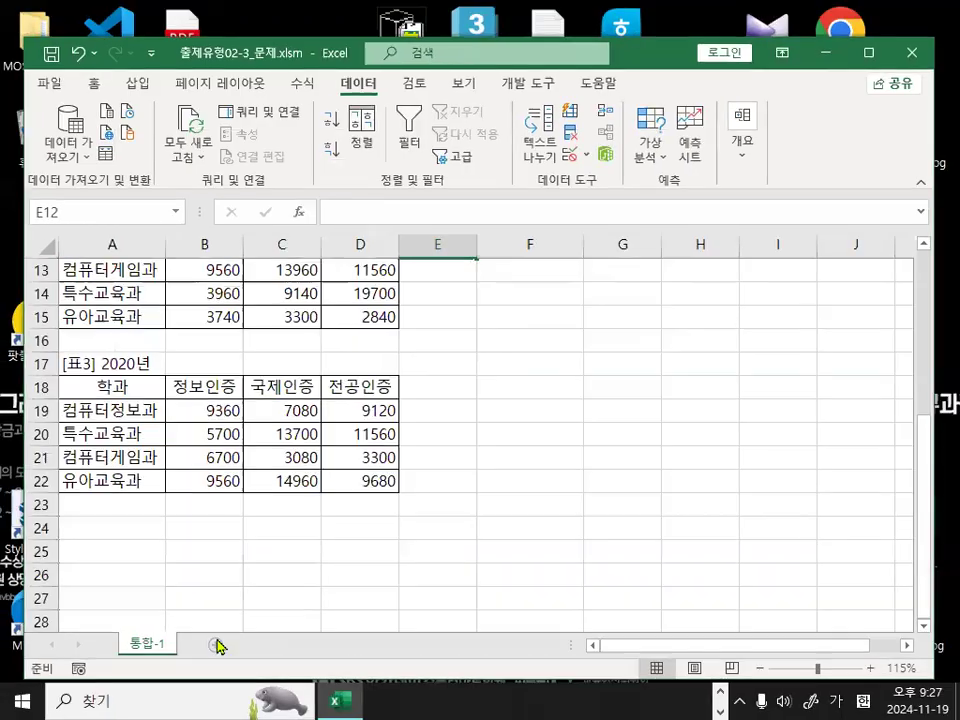
pyautogui.click(202, 599)
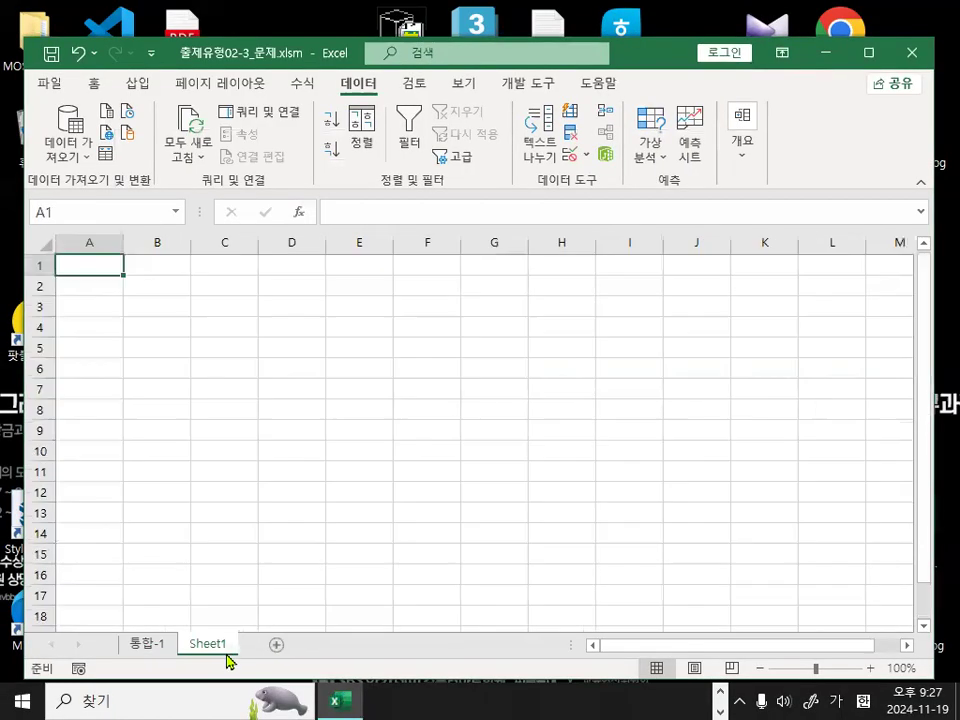
pyautogui.click(340, 600)
pyautogui.click(338, 646)
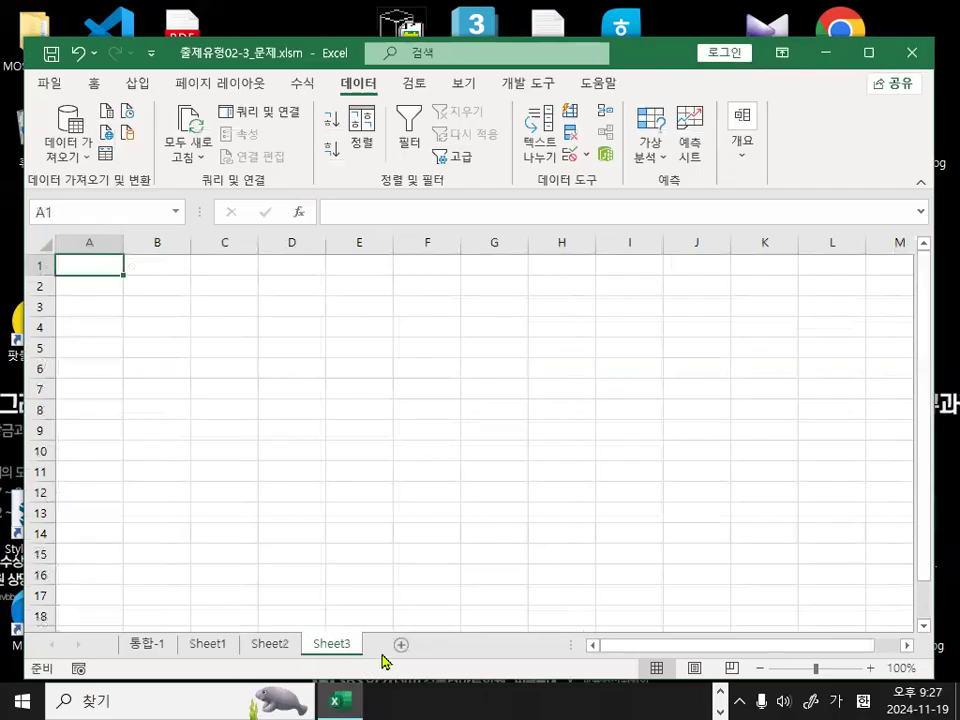
pyautogui.click(400, 646)
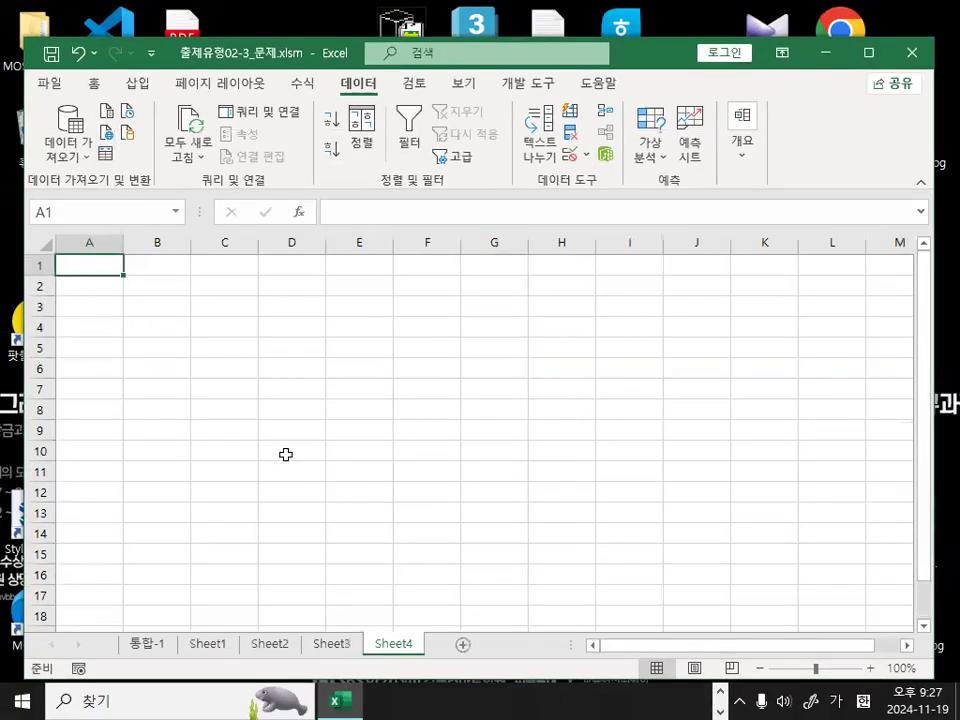
pyautogui.click(278, 449)
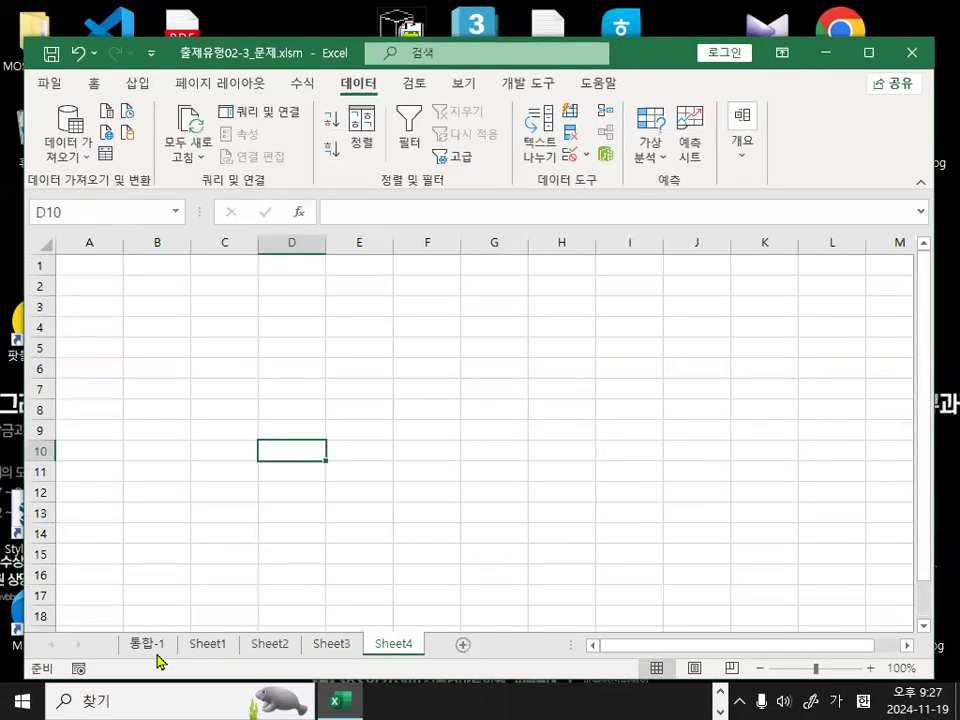
# Copy the [표1] 2018년 table, A3:D8, from the 통합-1 sheet to cell A1 of Sheet1
pyautogui.click(113, 585)
pyautogui.scroll(4, 180, 581)
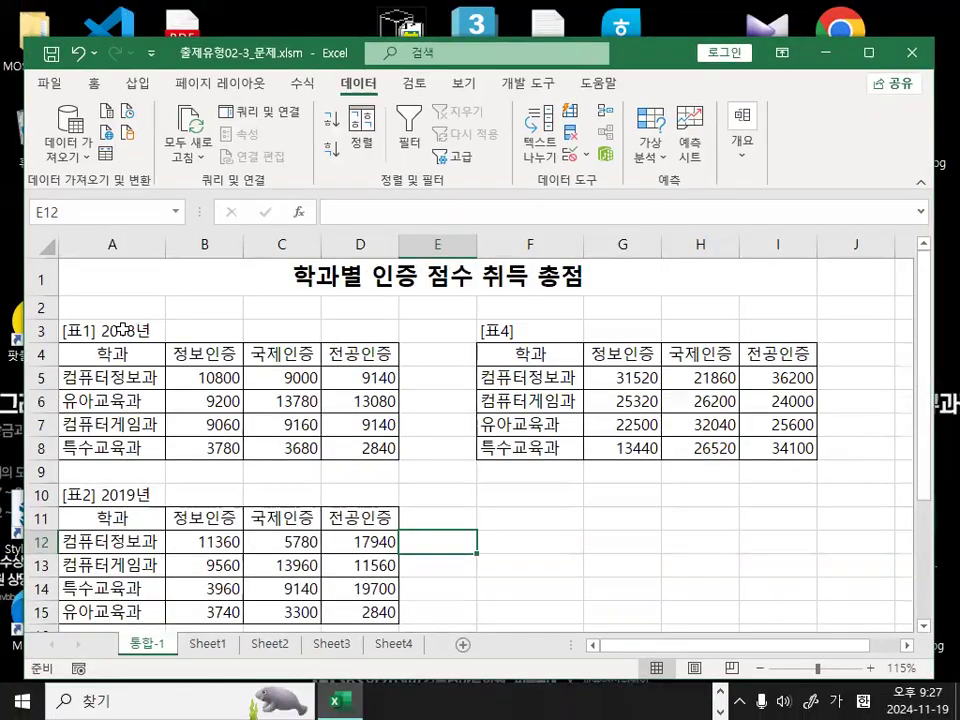
pyautogui.moveTo(120, 329); pyautogui.dragTo(351, 446)
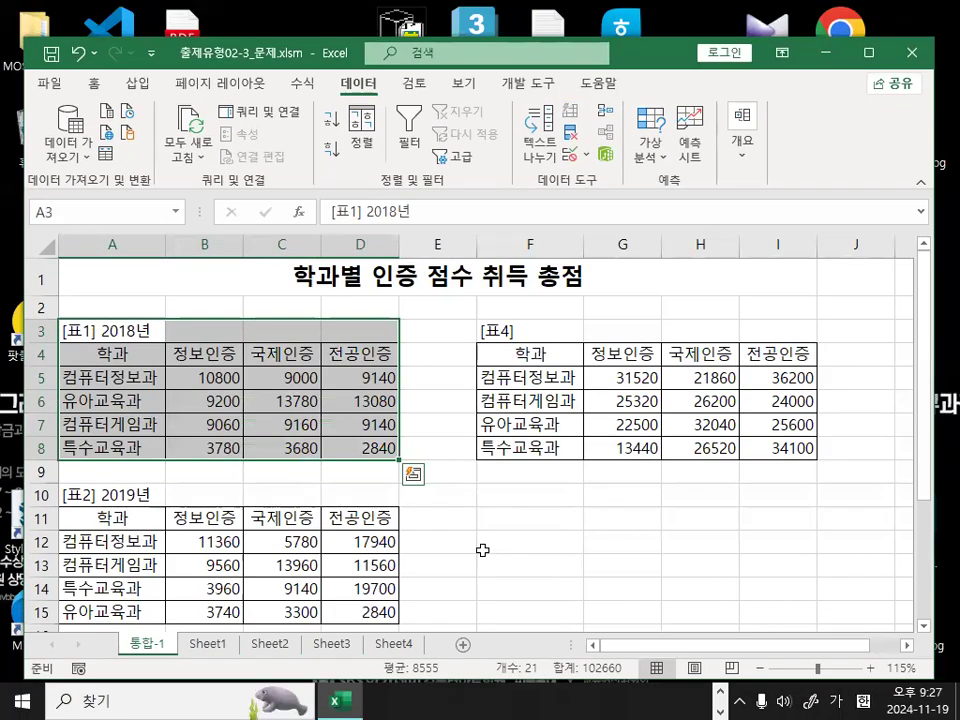
pyautogui.hotkey('ctrl', 'c')
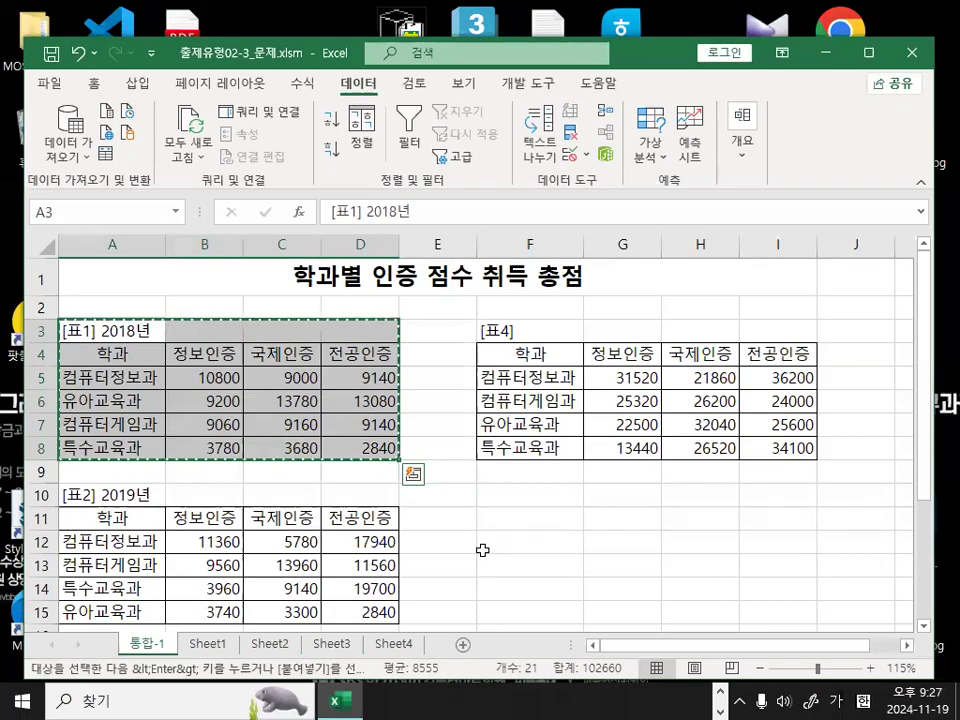
pyautogui.click(212, 644)
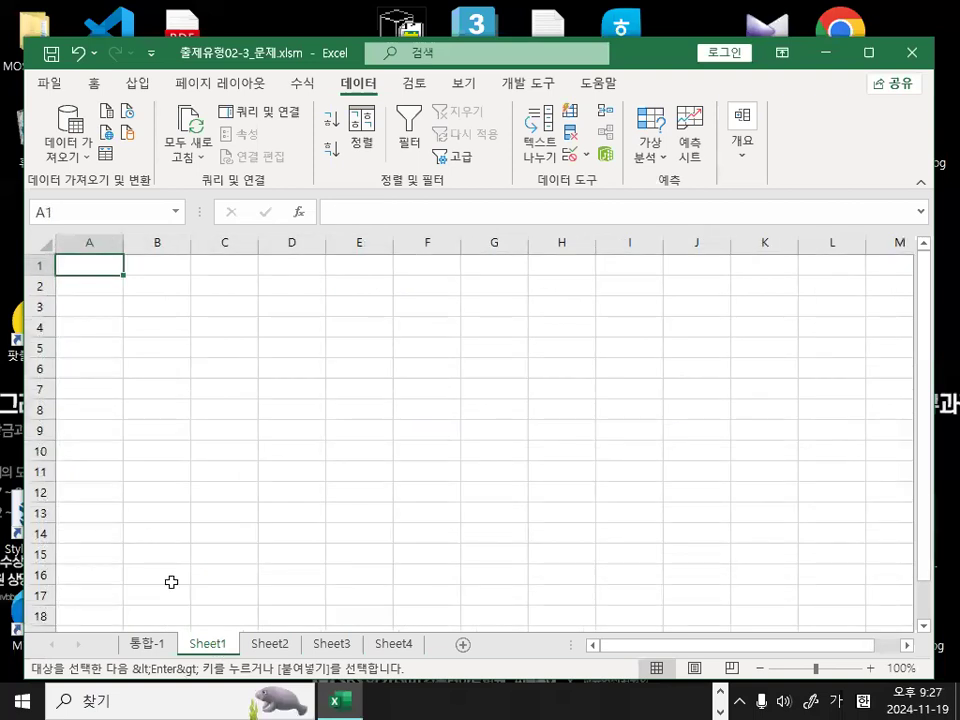
pyautogui.hotkey('ctrl', 'v')
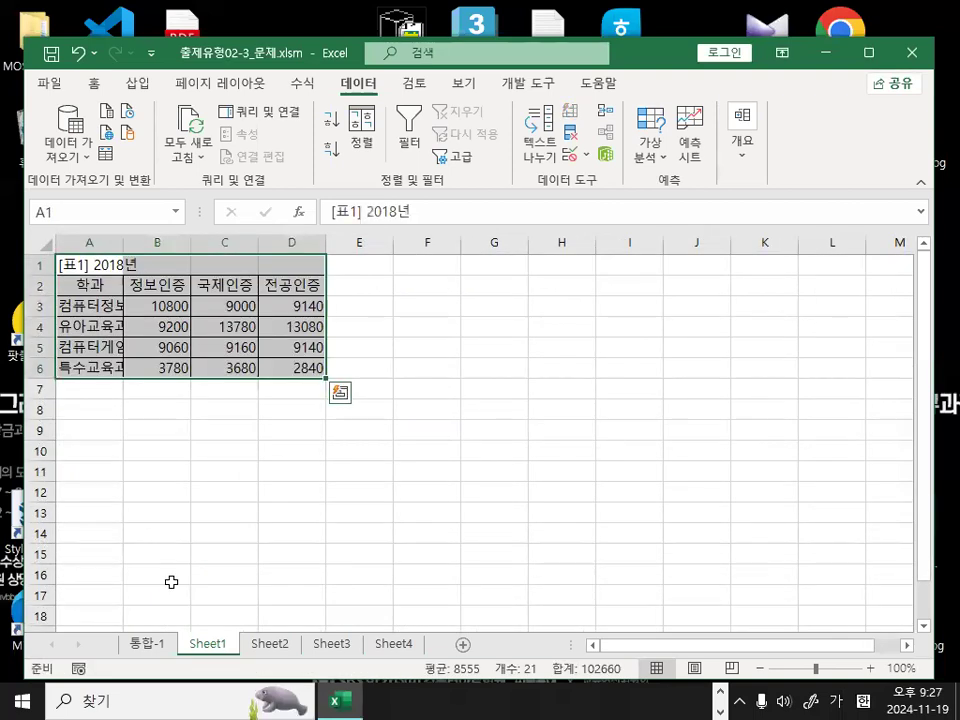
# Copy the [표2] 2019년 table, A10:D15, from the 통합-1 sheet to cell A1 of Sheet2
pyautogui.click(147, 645)
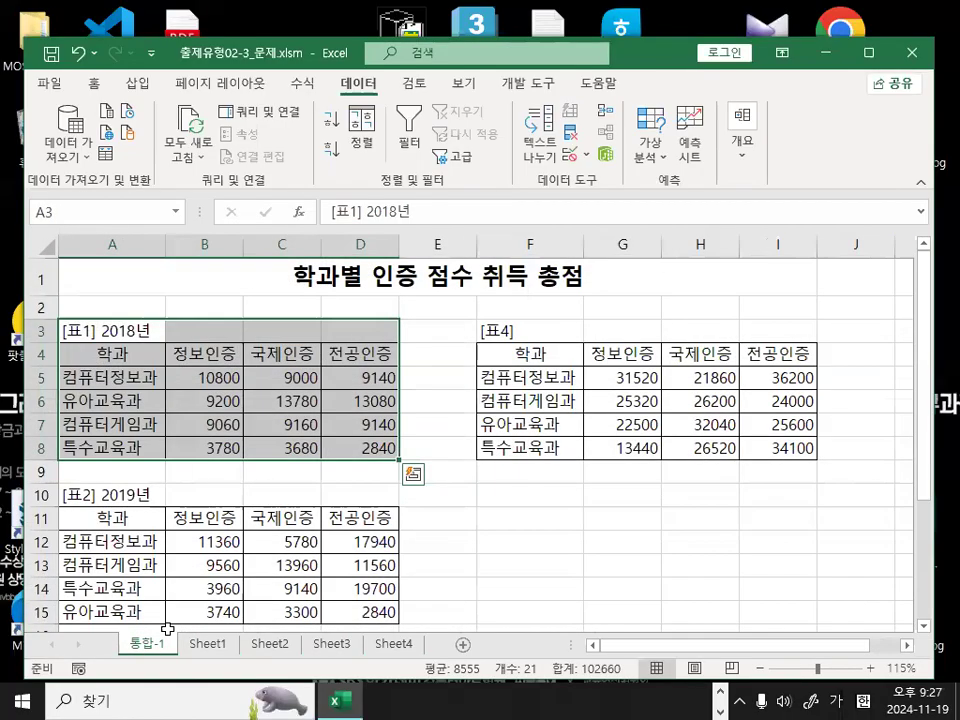
pyautogui.scroll(-1, 120, 541)
pyautogui.moveTo(105, 410); pyautogui.dragTo(351, 531)
pyautogui.hotkey('ctrl', '1')
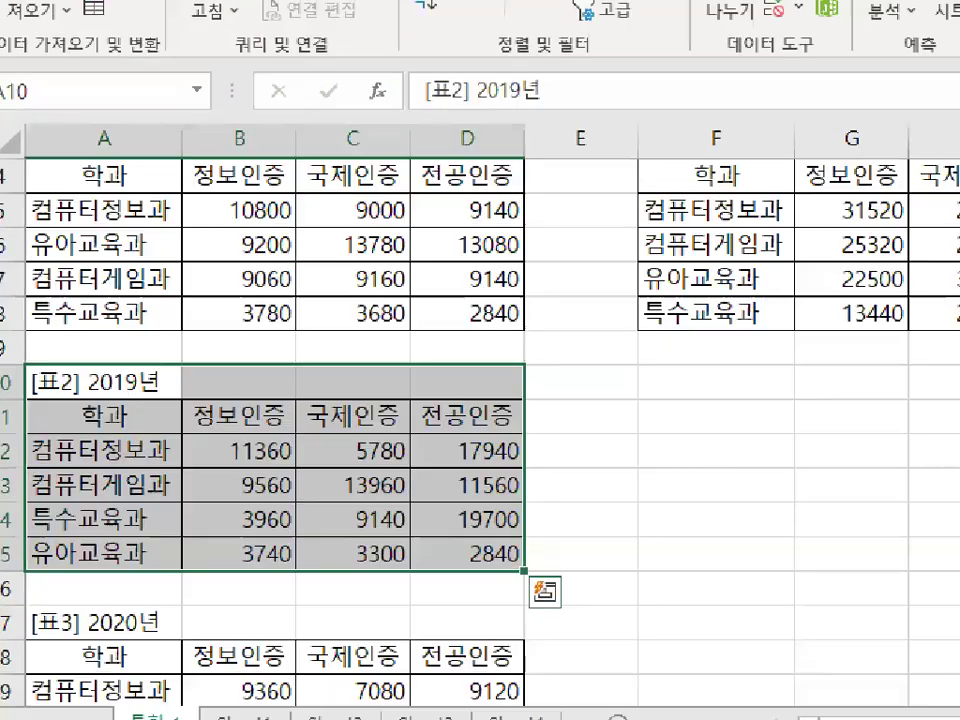
pyautogui.click(426, 420)
pyautogui.moveTo(426, 420)
pyautogui.mouseDown()
pyautogui.moveTo(101, 386)
pyautogui.moveTo(336, 559)
pyautogui.mouseUp()
pyautogui.press('Escape')
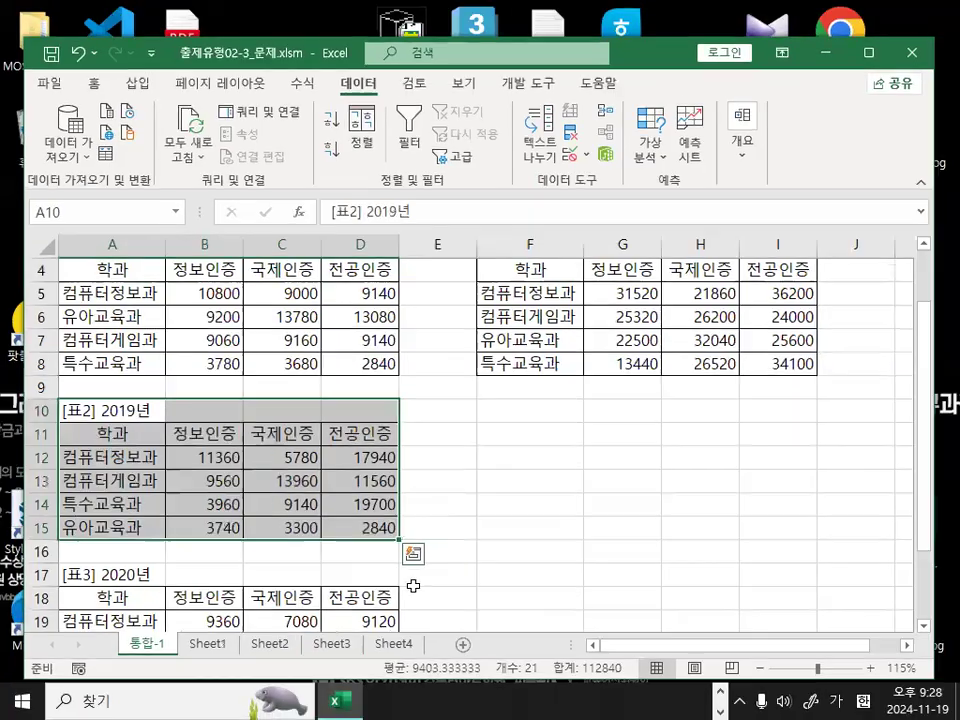
pyautogui.hotkey('ctrl', 'c')
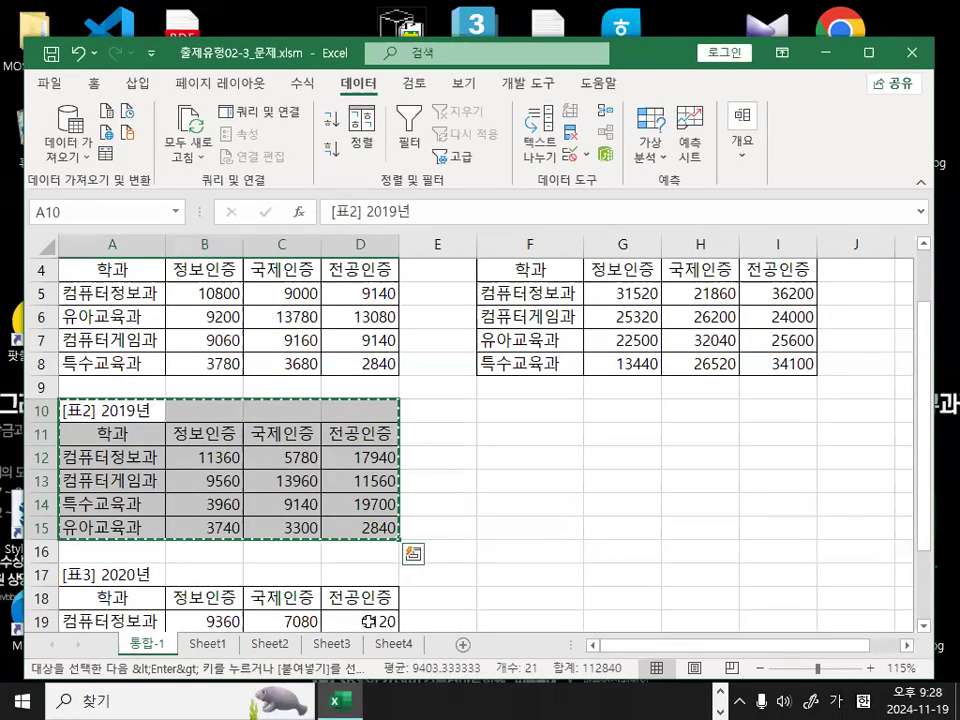
pyautogui.hotkey('ctrl', '1')
pyautogui.click(286, 643)
pyautogui.moveTo(293, 641); pyautogui.dragTo(243, 653)
pyautogui.press('Escape')
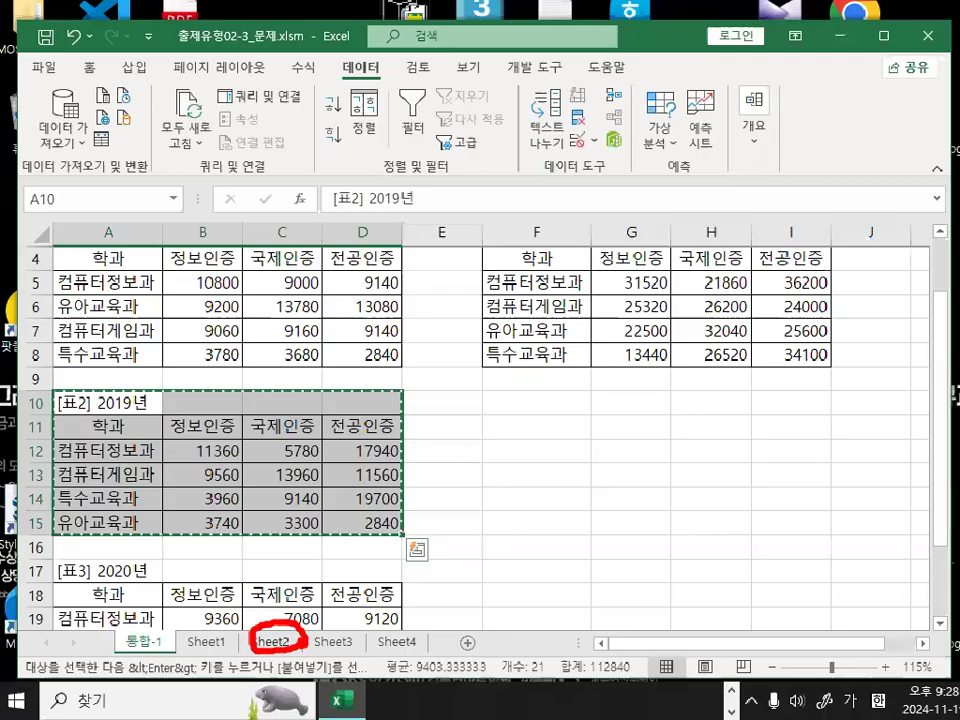
pyautogui.click(284, 646)
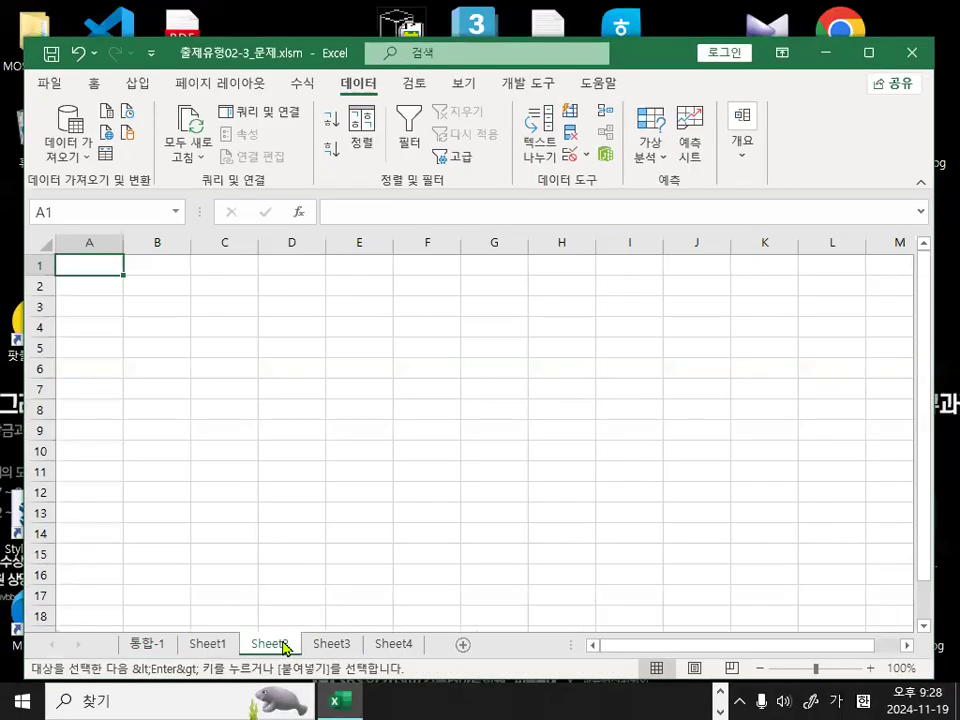
pyautogui.hotkey('ctrl', 'v')
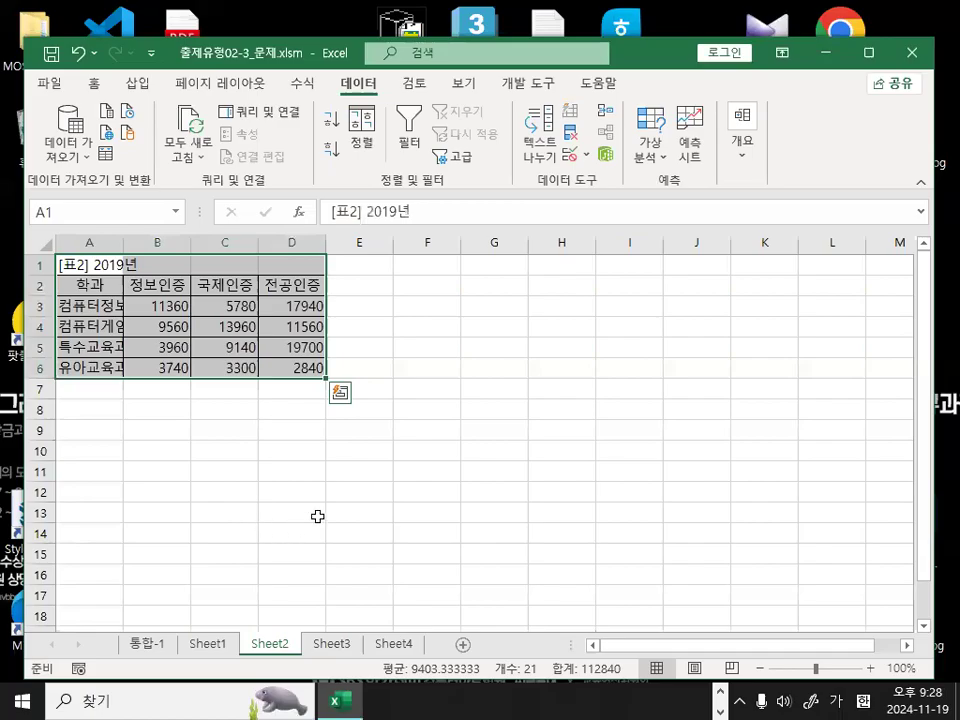
# Copy the [표3] 2020년 table, A17:D22, from the 통합-1 sheet to cell A1 of Sheet3
pyautogui.click(147, 644)
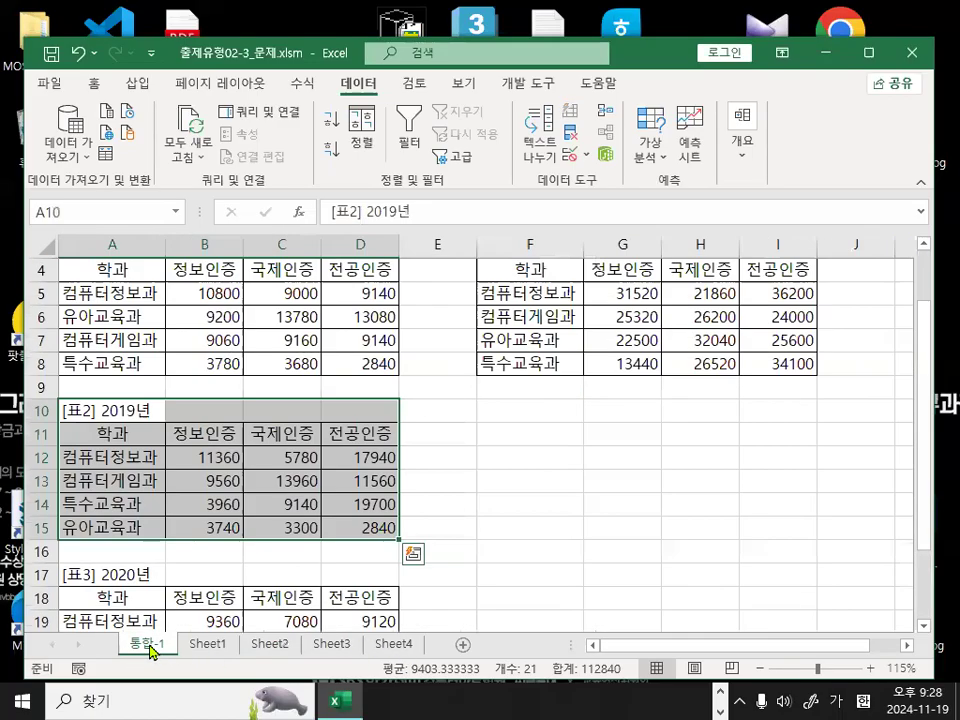
pyautogui.scroll(-3, 250, 476)
pyautogui.click(82, 364)
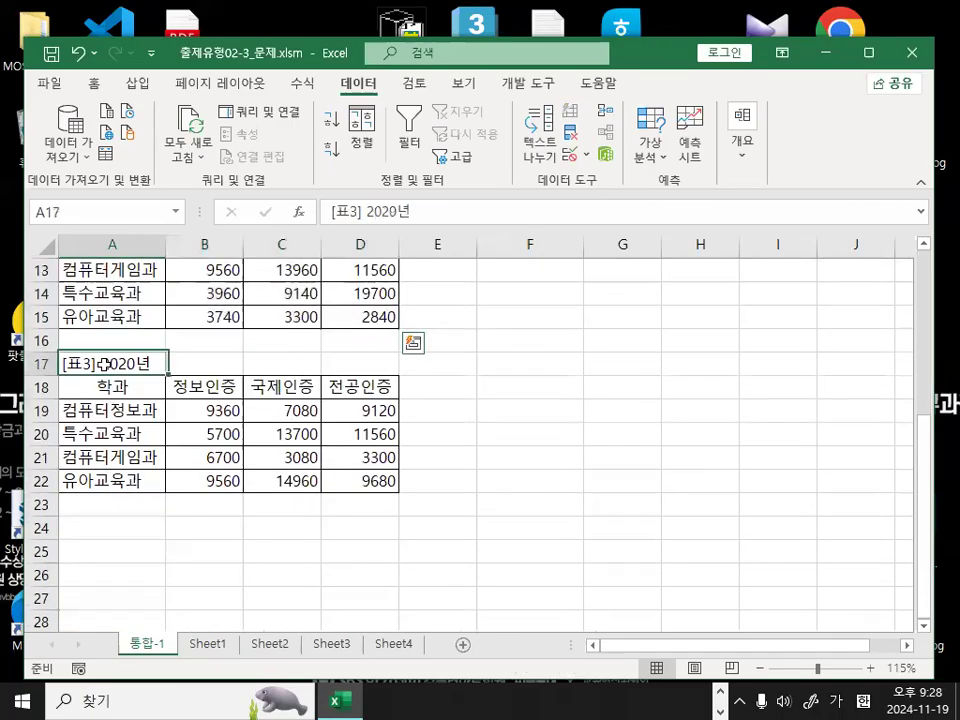
pyautogui.moveTo(104, 364); pyautogui.dragTo(359, 480)
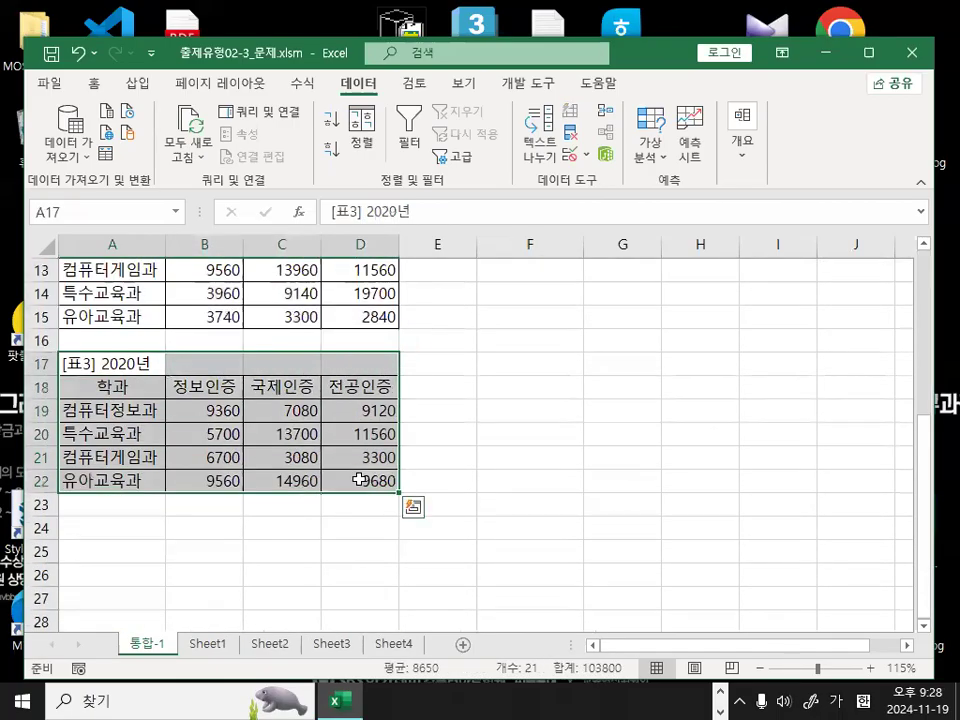
pyautogui.hotkey('ctrl', 'c')
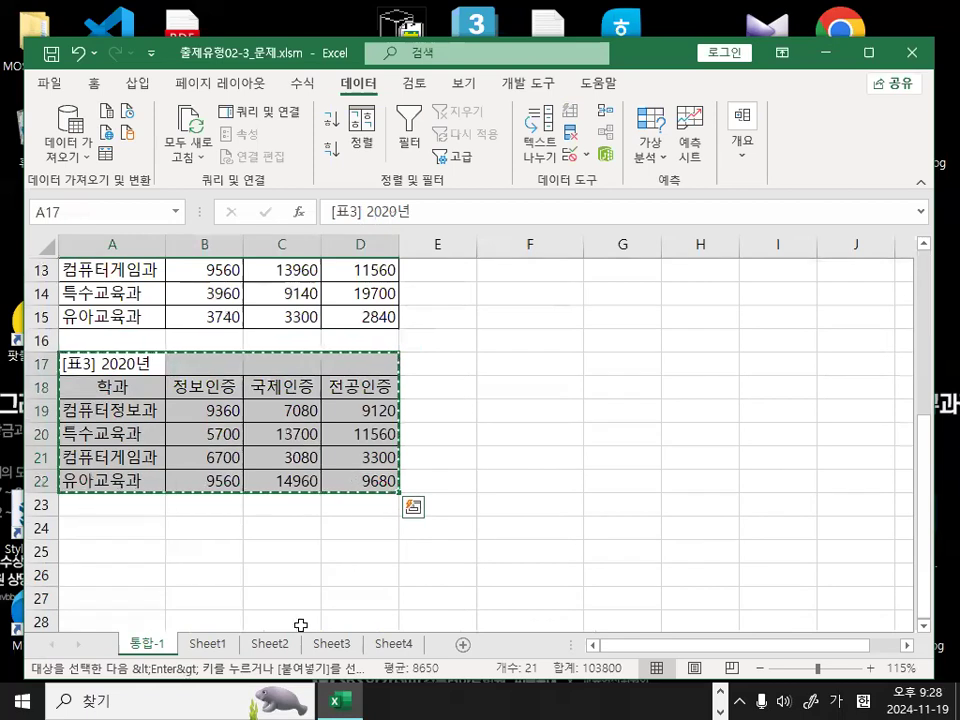
pyautogui.click(331, 645)
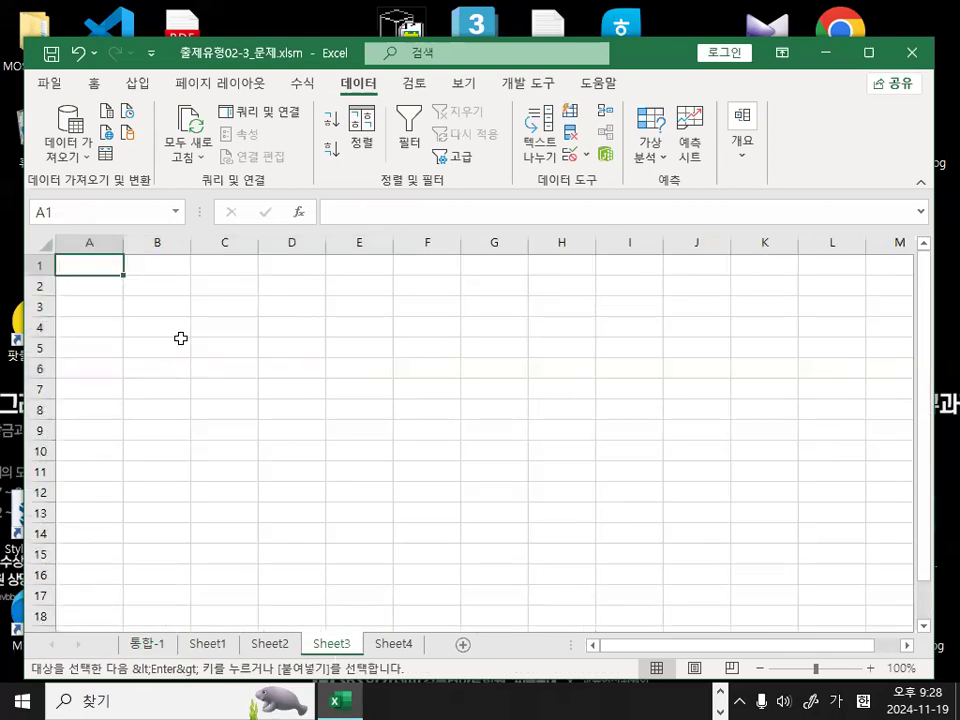
pyautogui.hotkey('ctrl', 'v')
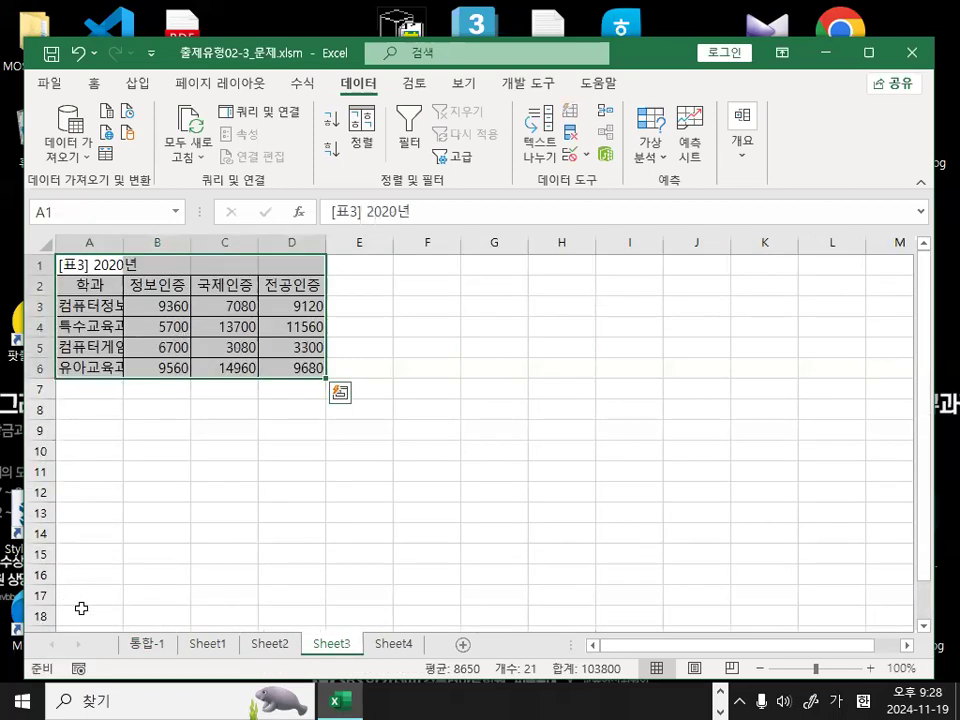
# Copy the [표4] table, F3:I8, from the 통합-1 sheet to cell A1 of Sheet4
pyautogui.click(147, 645)
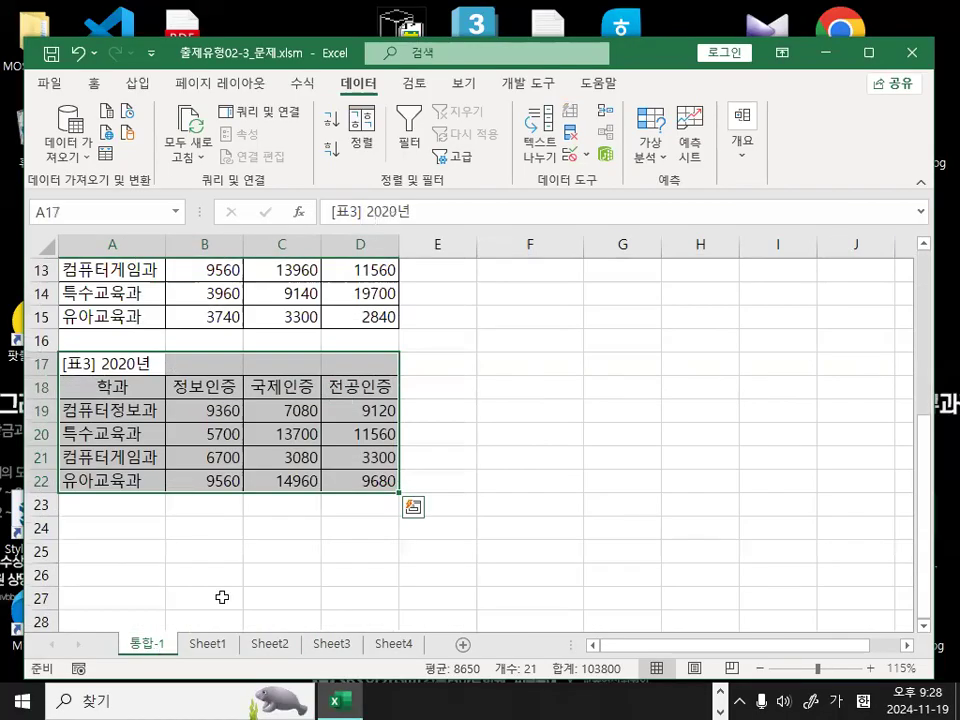
pyautogui.scroll(4, 754, 440)
pyautogui.click(525, 332)
pyautogui.moveTo(525, 332); pyautogui.dragTo(790, 452)
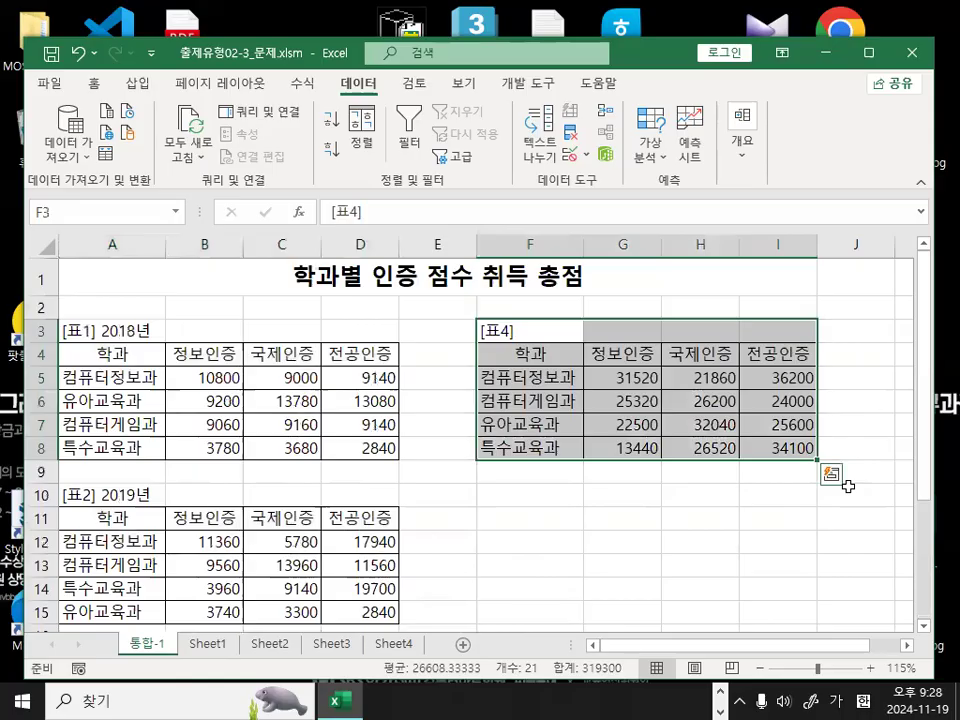
pyautogui.hotkey('ctrl', 'c')
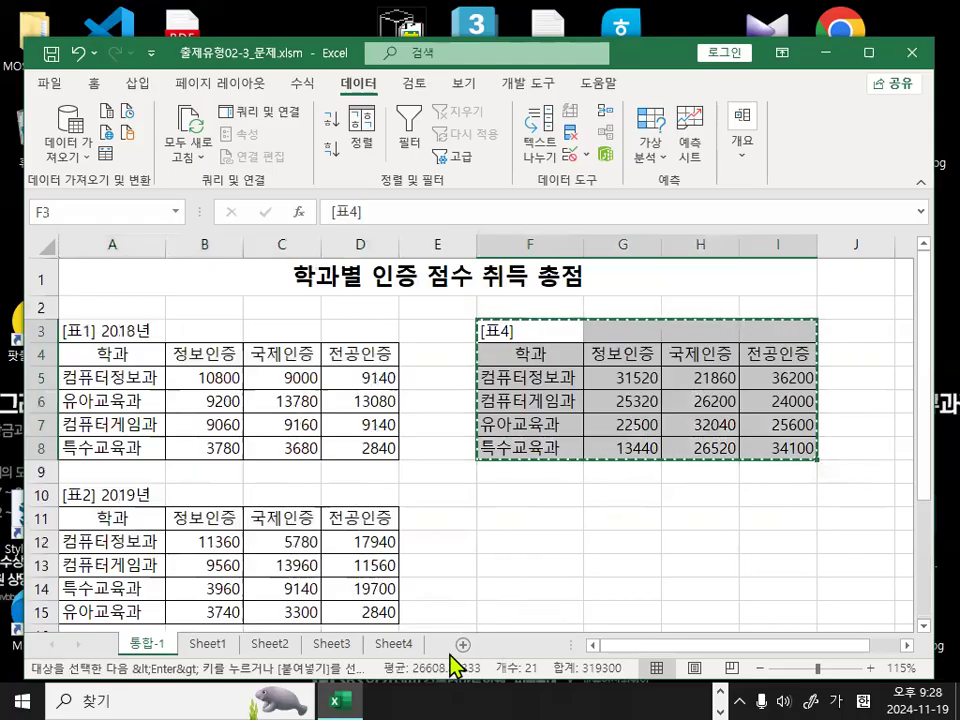
pyautogui.click(393, 644)
pyautogui.click(95, 262)
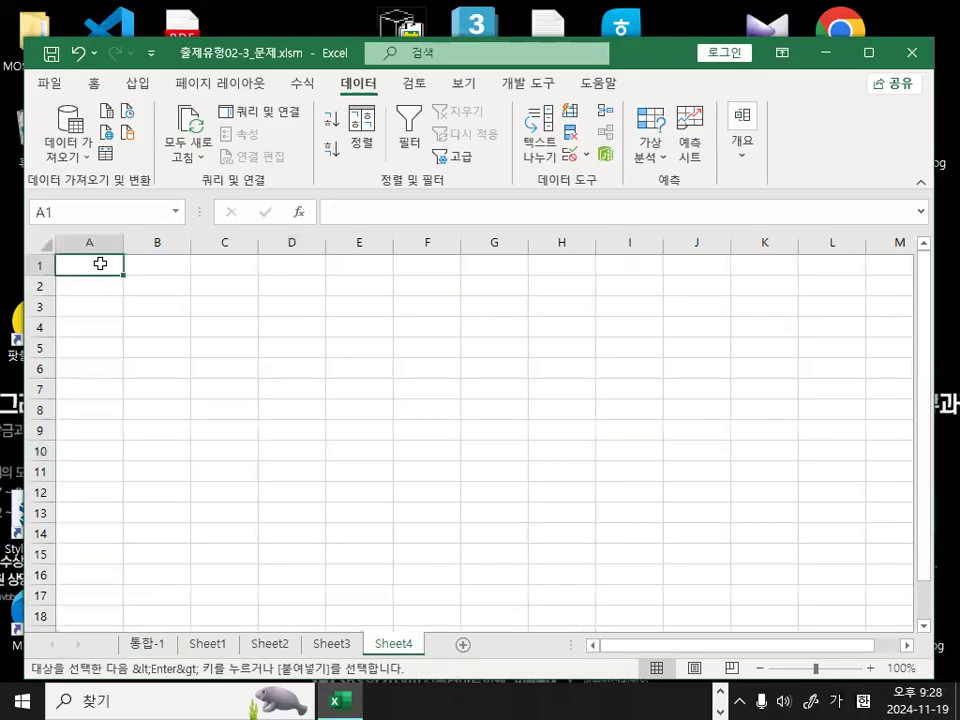
pyautogui.press('Return')
# Clear the copied totals in B3:D6 of the [표4] table on Sheet4, keeping its headings and department names
pyautogui.moveTo(154, 318); pyautogui.dragTo(297, 370)
pyautogui.press('Delete')
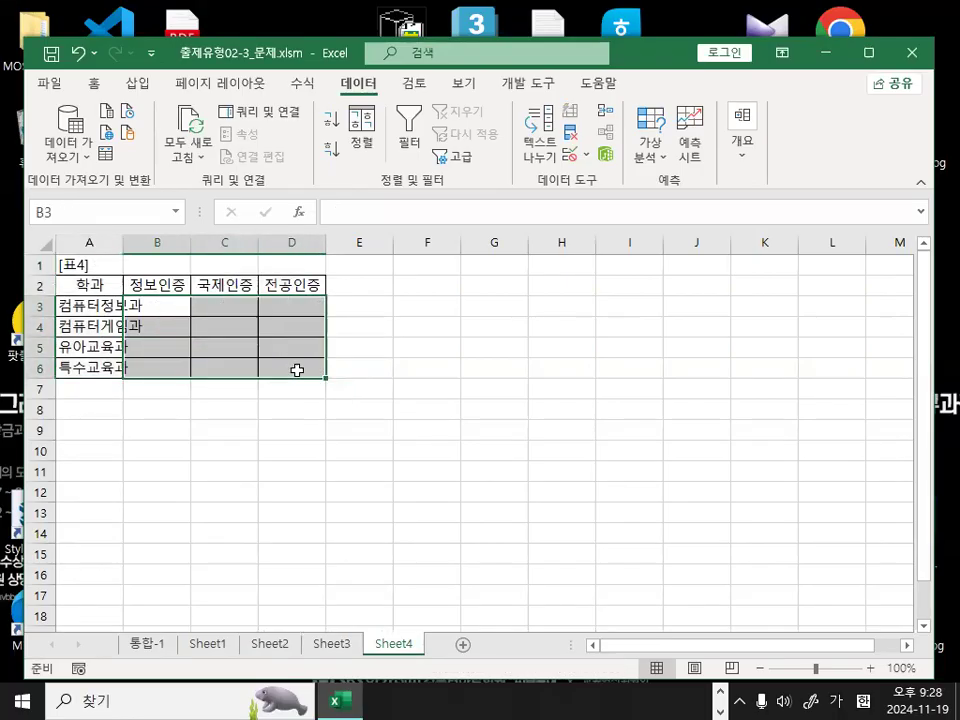
pyautogui.click(314, 458)
pyautogui.hotkey('ctrl', '1')
pyautogui.click(228, 320)
pyautogui.moveTo(360, 352)
pyautogui.mouseDown()
pyautogui.moveTo(279, 433)
pyautogui.moveTo(357, 330)
pyautogui.mouseUp()
pyautogui.press('Escape')
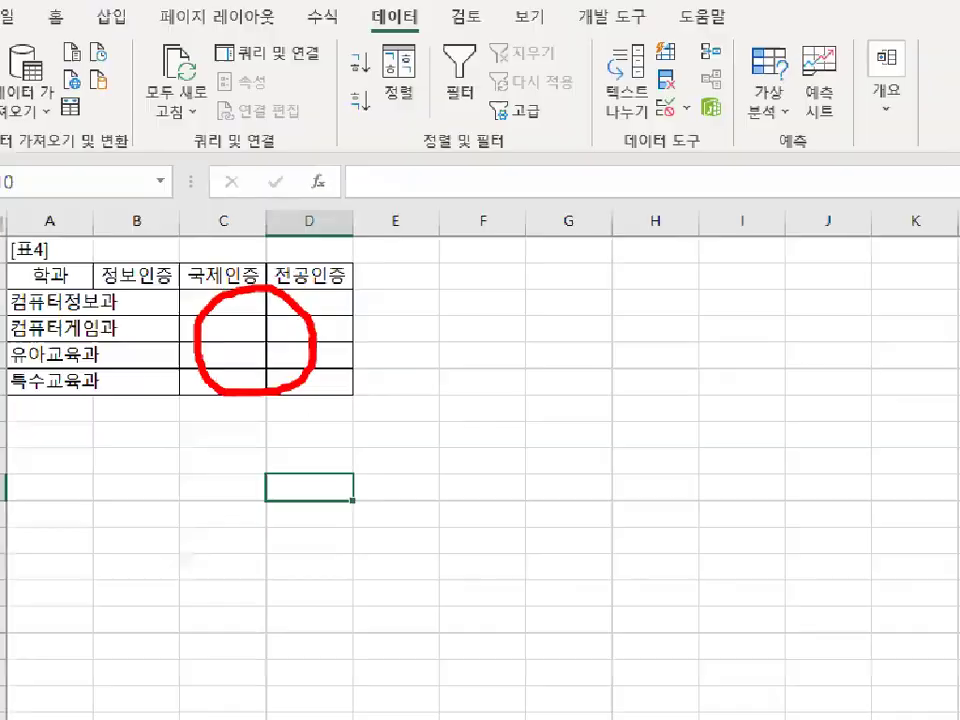
pyautogui.hotkey('ctrl', '1')
pyautogui.click(140, 301)
pyautogui.moveTo(189, 456)
pyautogui.mouseDown()
pyautogui.moveTo(86, 287)
pyautogui.moveTo(204, 489)
pyautogui.mouseUp()
pyautogui.press('Escape')
pyautogui.click(276, 572)
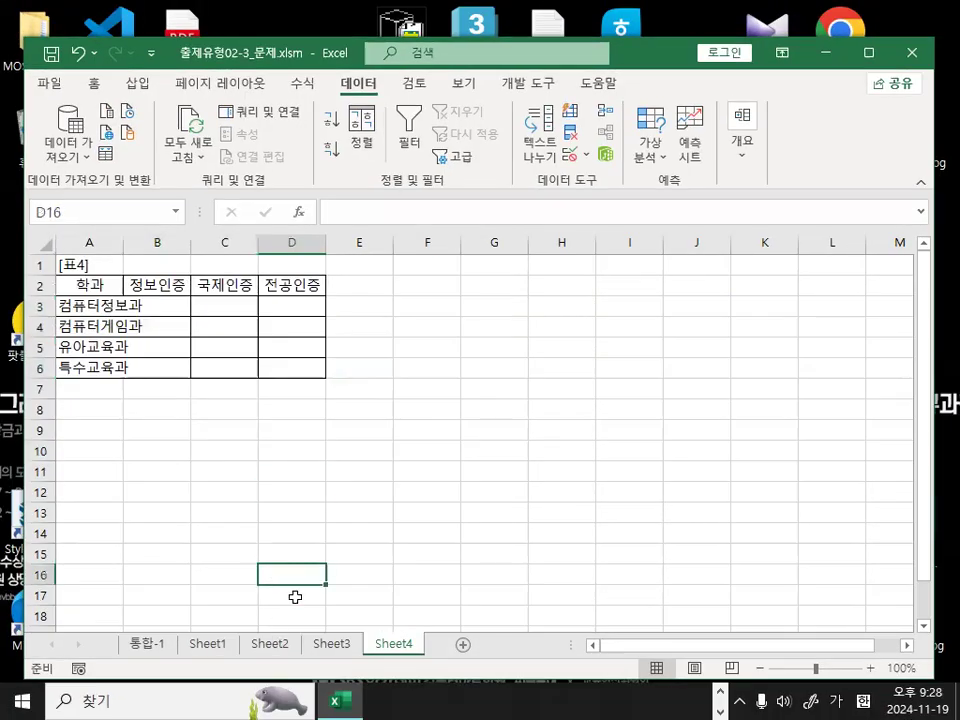
pyautogui.hotkey('ctrl', '1')
pyautogui.click(373, 677)
pyautogui.moveTo(405, 661); pyautogui.dragTo(423, 655)
pyautogui.moveTo(476, 592)
pyautogui.mouseDown()
pyautogui.moveTo(440, 514)
pyautogui.moveTo(486, 585)
pyautogui.mouseUp()
pyautogui.press('Escape')
pyautogui.hotkey('ctrl', '1')
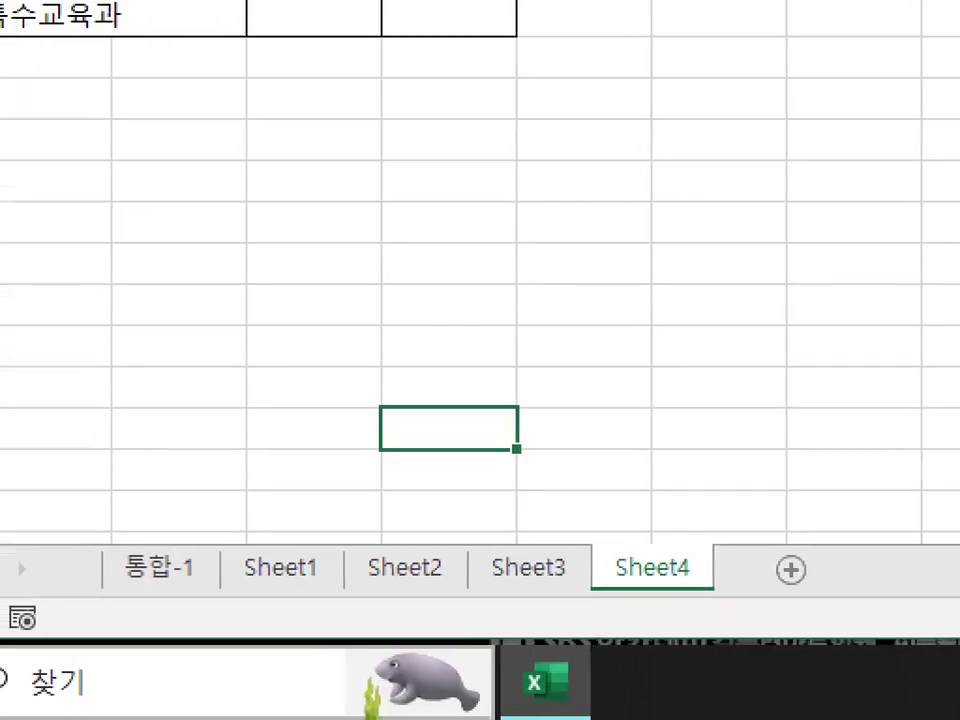
pyautogui.moveTo(245, 565)
pyautogui.mouseDown()
pyautogui.moveTo(339, 495)
pyautogui.moveTo(385, 406)
pyautogui.mouseUp()
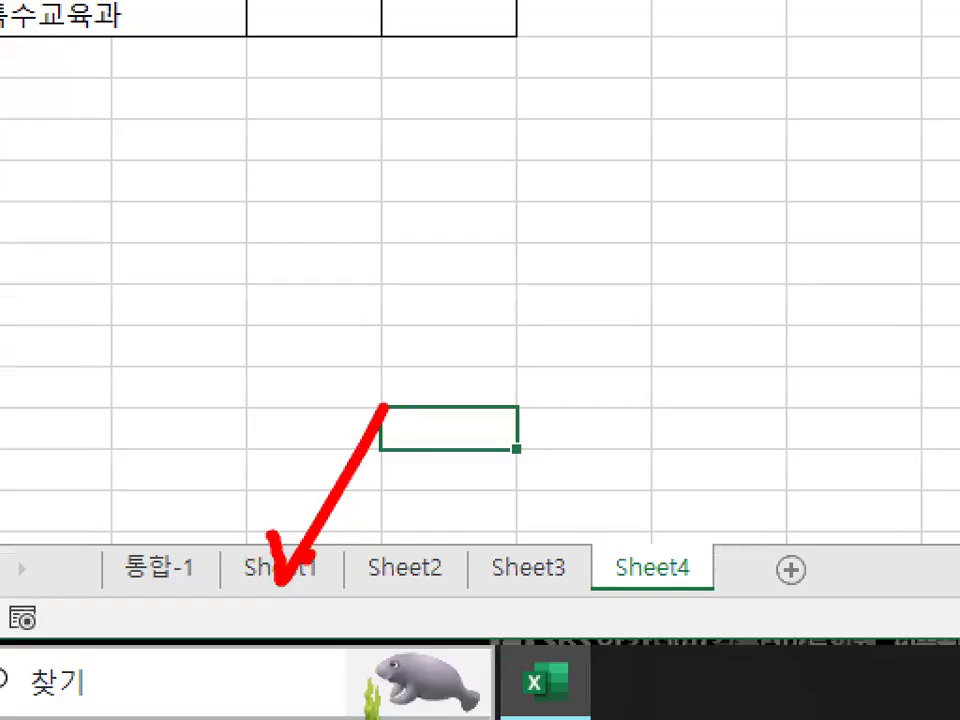
pyautogui.moveTo(298, 548); pyautogui.dragTo(592, 550)
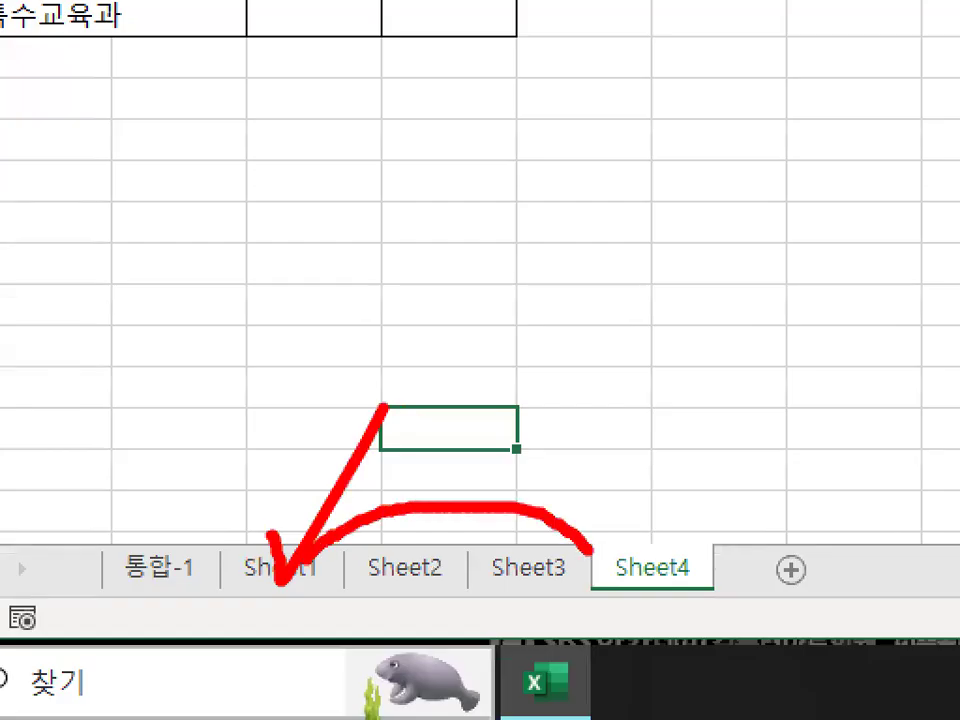
pyautogui.press('Escape')
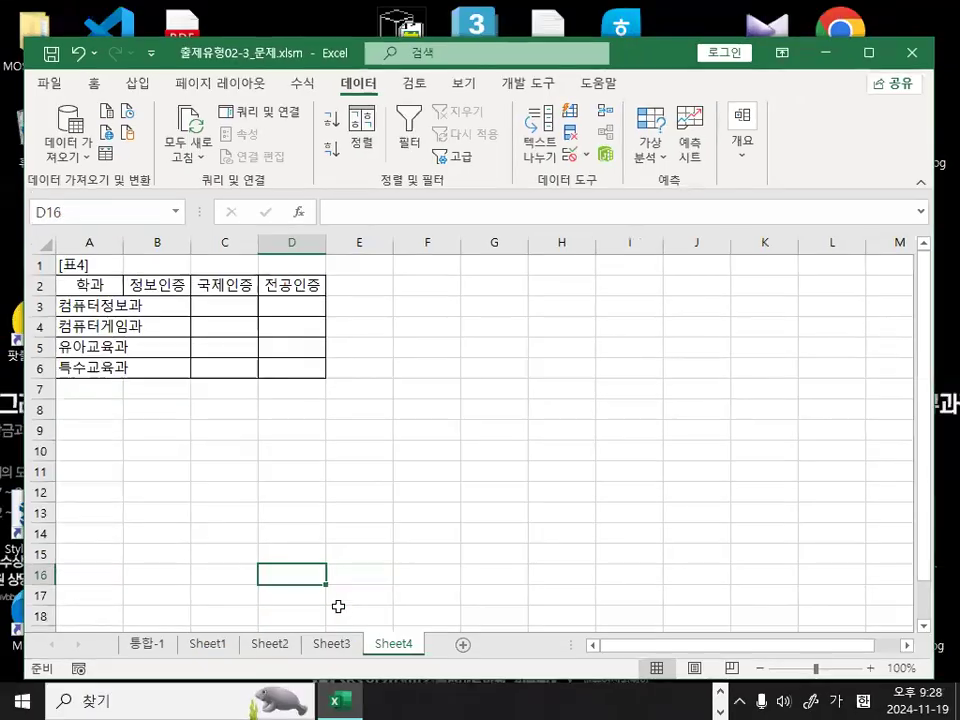
# Group the worksheets Sheet1 through Sheet4 so that they are edited together
pyautogui.keyDown('shift'); pyautogui.click(208, 646); pyautogui.keyUp('shift')
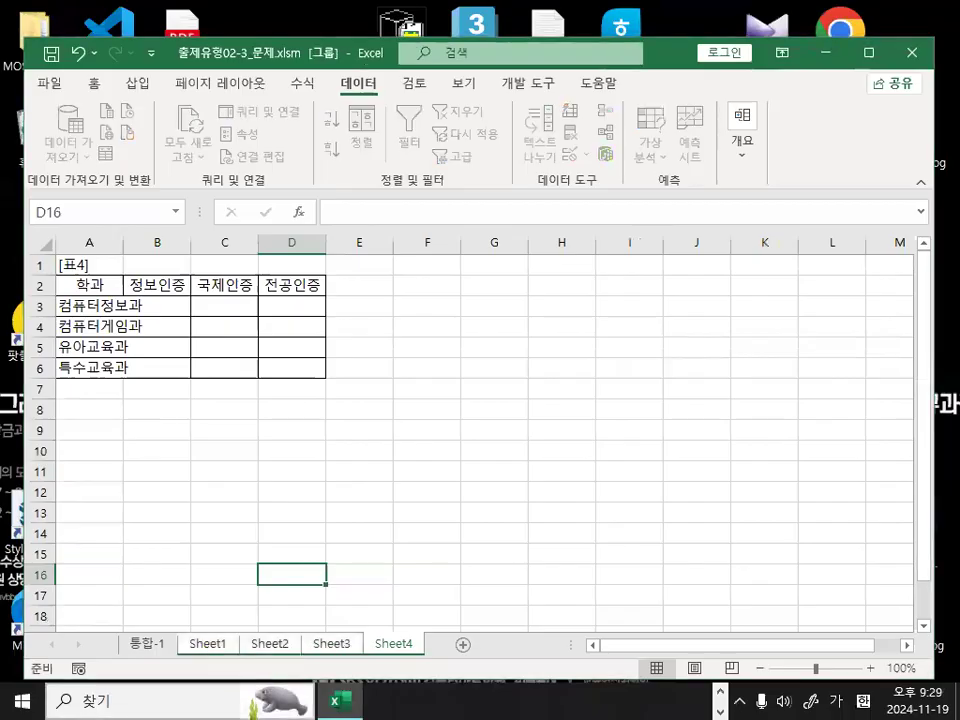
pyautogui.hotkey('ctrl', '1')
pyautogui.moveTo(208, 633); pyautogui.dragTo(216, 620)
pyautogui.moveTo(194, 519)
pyautogui.mouseDown()
pyautogui.moveTo(386, 446)
pyautogui.moveTo(546, 512)
pyautogui.moveTo(568, 579)
pyautogui.mouseUp()
pyautogui.press('Escape')
pyautogui.hotkey('ctrl', '1')
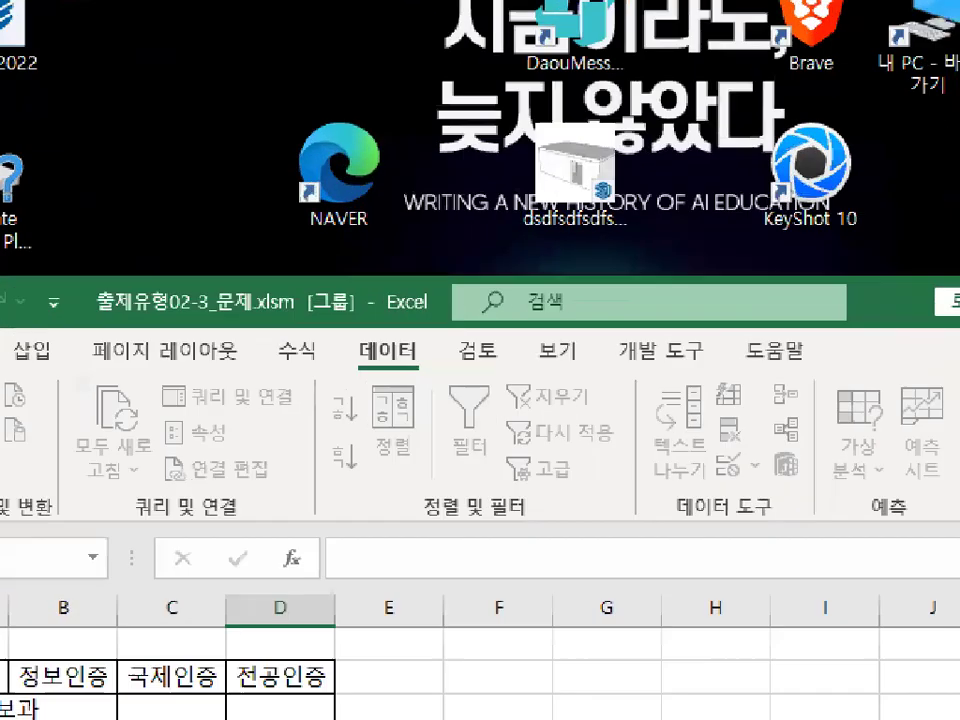
pyautogui.click(408, 315)
pyautogui.moveTo(408, 315)
pyautogui.mouseDown()
pyautogui.moveTo(302, 238)
pyautogui.moveTo(410, 318)
pyautogui.mouseUp()
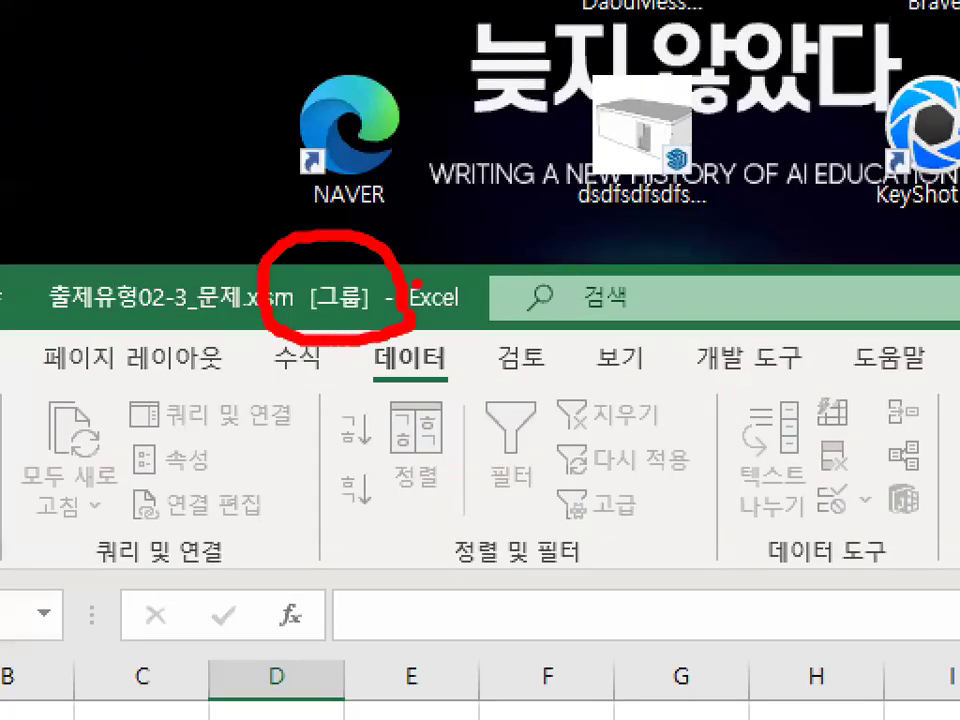
pyautogui.press('Escape')
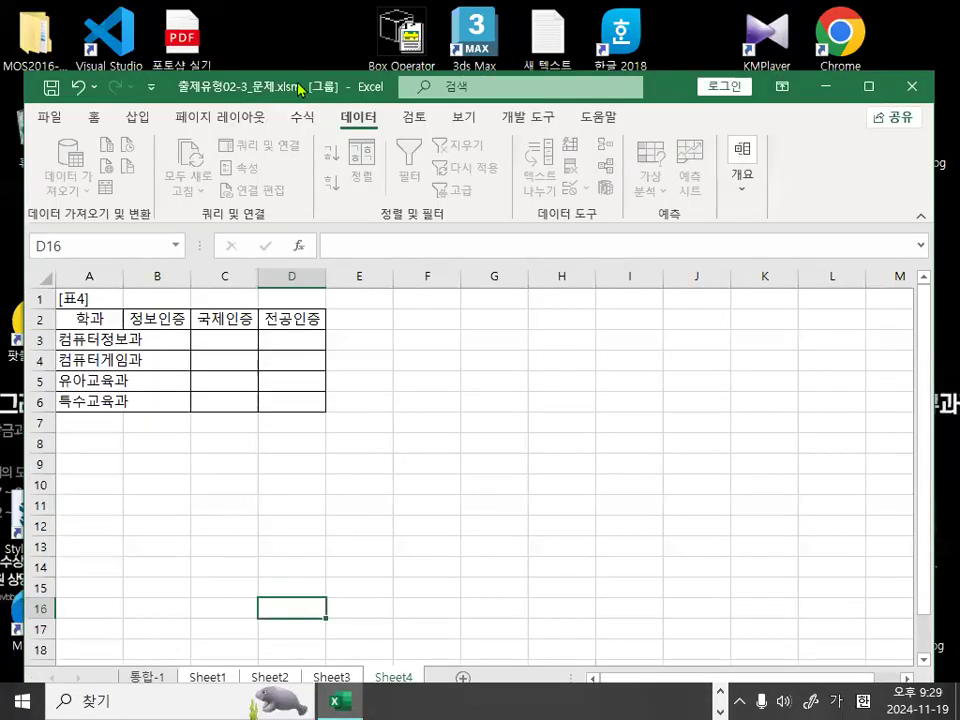
# AutoFit the width of column A to the department names on all the grouped sheets
pyautogui.moveTo(300, 88); pyautogui.dragTo(300, 54)
pyautogui.hotkey('ctrl', '1')
pyautogui.click(75, 245)
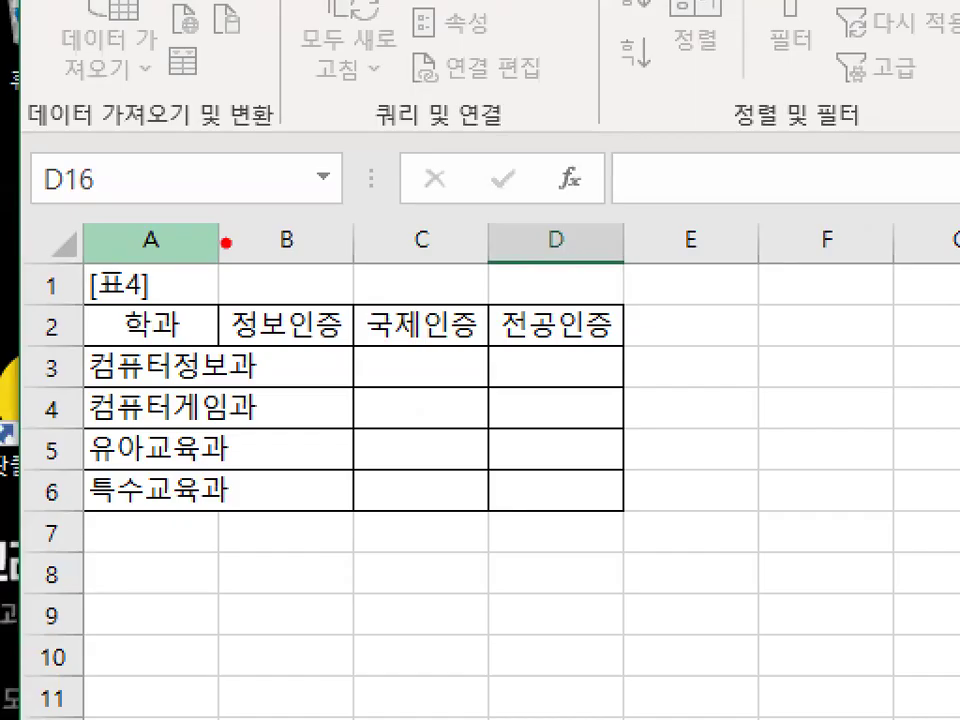
pyautogui.moveTo(238, 262)
pyautogui.mouseDown()
pyautogui.moveTo(198, 242)
pyautogui.moveTo(203, 208)
pyautogui.moveTo(248, 214)
pyautogui.mouseUp()
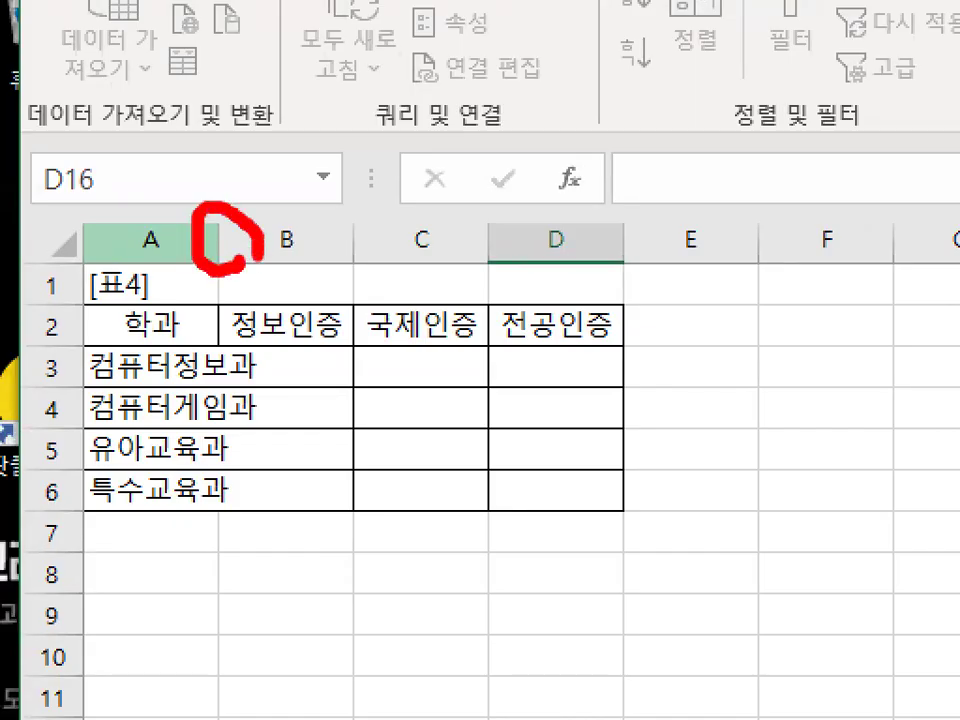
pyautogui.press('Escape')
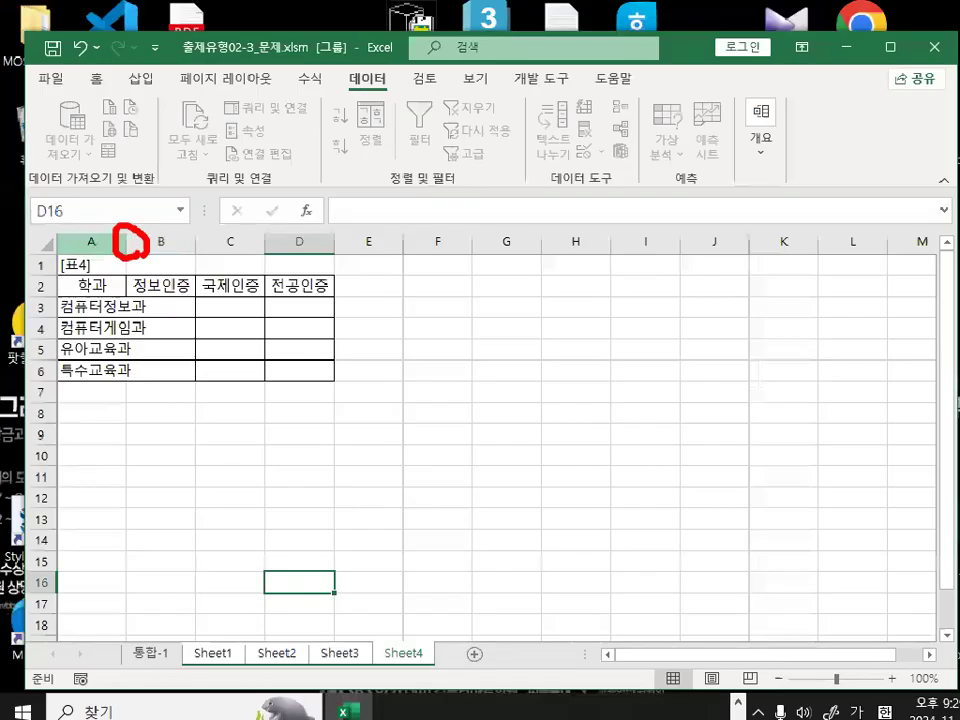
pyautogui.hotkey('ctrl', '1')
pyautogui.click(121, 242)
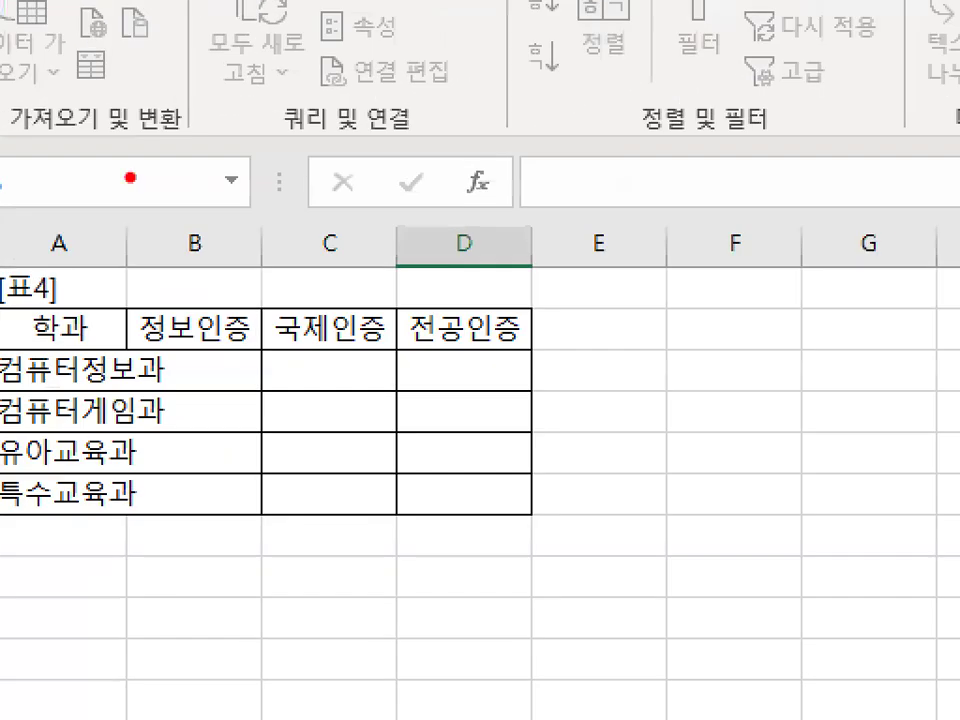
pyautogui.moveTo(130, 178); pyautogui.dragTo(130, 315)
pyautogui.moveTo(62, 198)
pyautogui.mouseDown()
pyautogui.moveTo(66, 266)
pyautogui.moveTo(220, 237)
pyautogui.moveTo(205, 271)
pyautogui.mouseUp()
pyautogui.moveTo(6, 428); pyautogui.dragTo(203, 432)
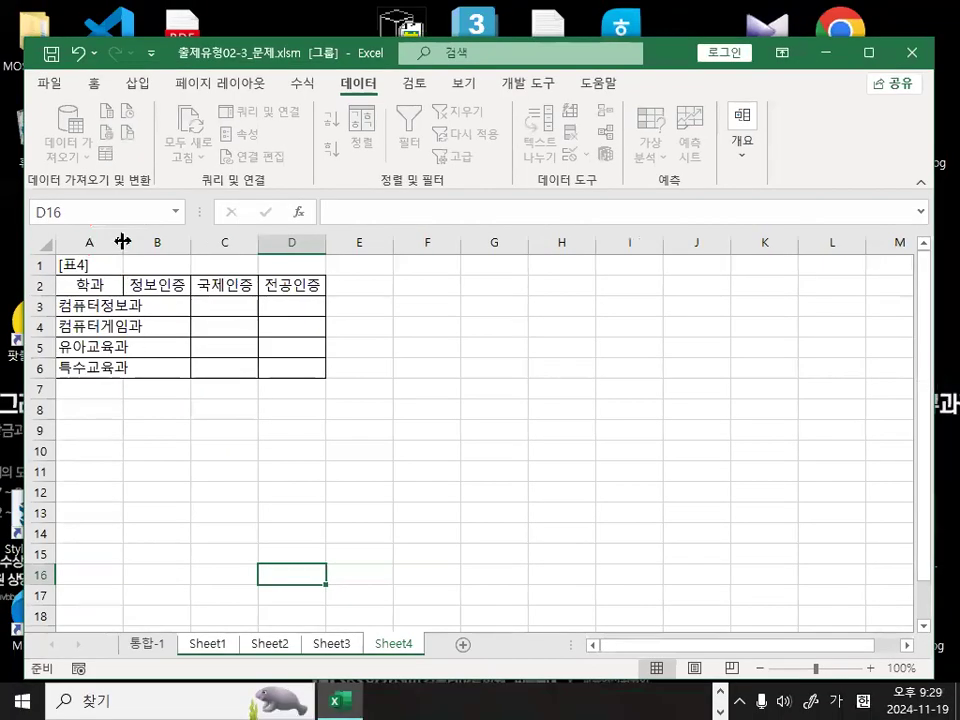
pyautogui.doubleClick(122, 241)
pyautogui.moveTo(163, 341)
pyautogui.mouseDown()
pyautogui.moveTo(153, 380)
pyautogui.moveTo(157, 335)
pyautogui.mouseUp()
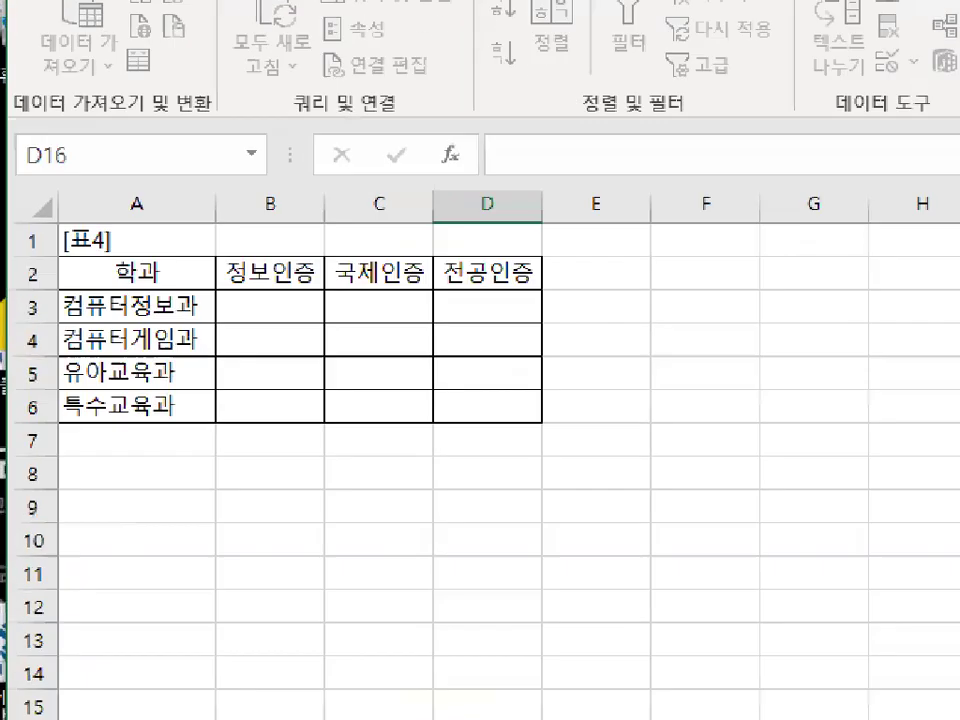
pyautogui.moveTo(246, 363); pyautogui.dragTo(247, 405)
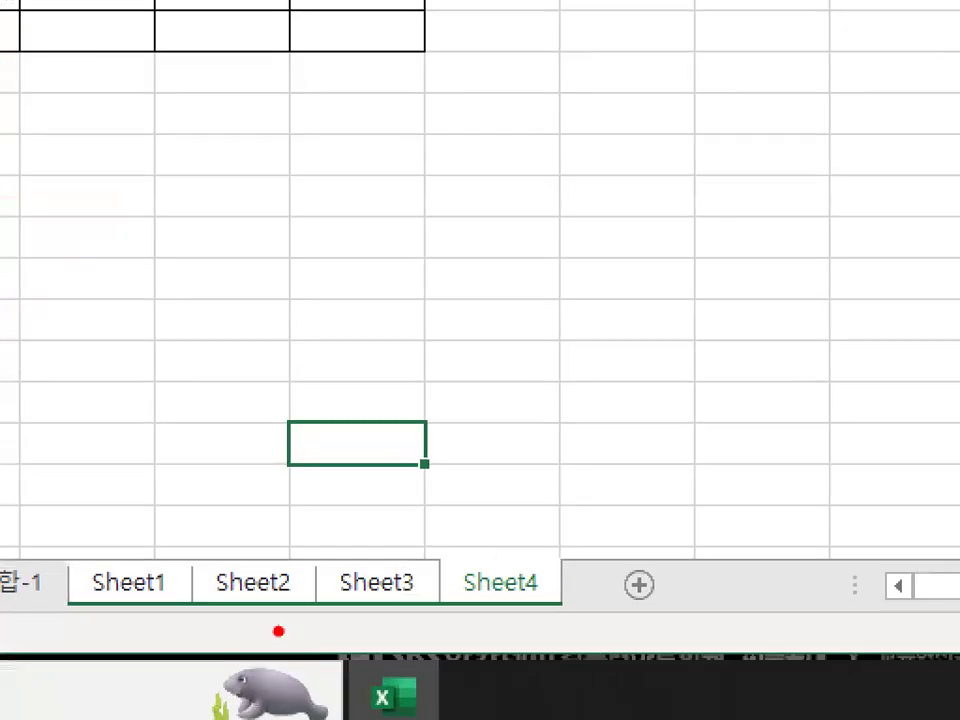
# Ungroup the worksheets and check column A's width on Sheet1, Sheet2, Sheet3 and Sheet4, ending on Sheet1
pyautogui.moveTo(104, 604); pyautogui.dragTo(690, 620)
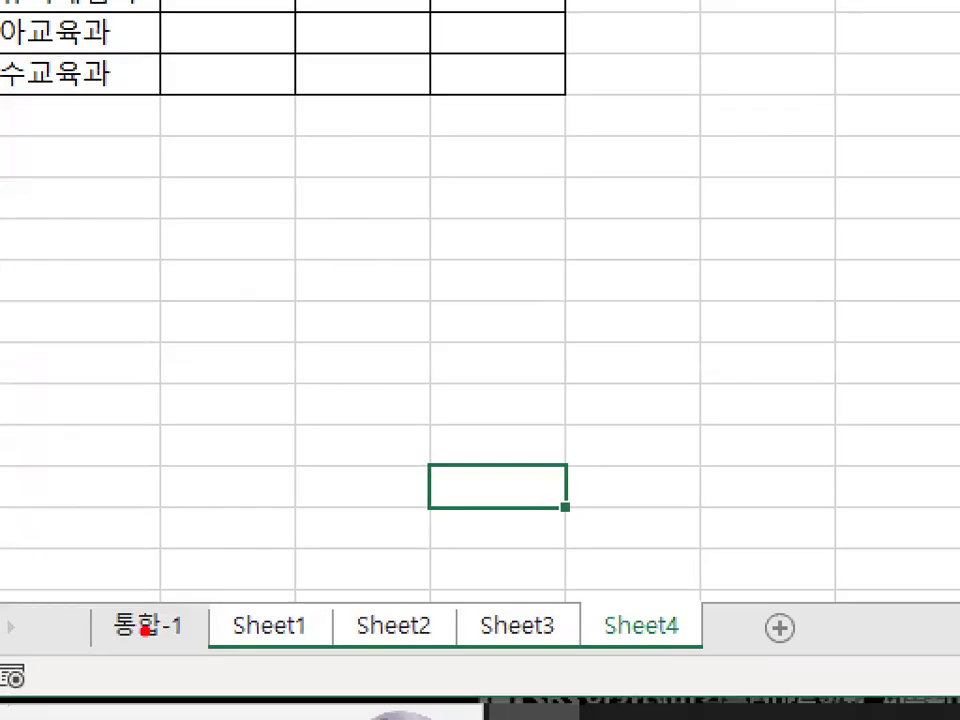
pyautogui.moveTo(185, 640)
pyautogui.mouseDown()
pyautogui.moveTo(82, 643)
pyautogui.moveTo(184, 645)
pyautogui.moveTo(176, 662)
pyautogui.mouseUp()
pyautogui.click(147, 627)
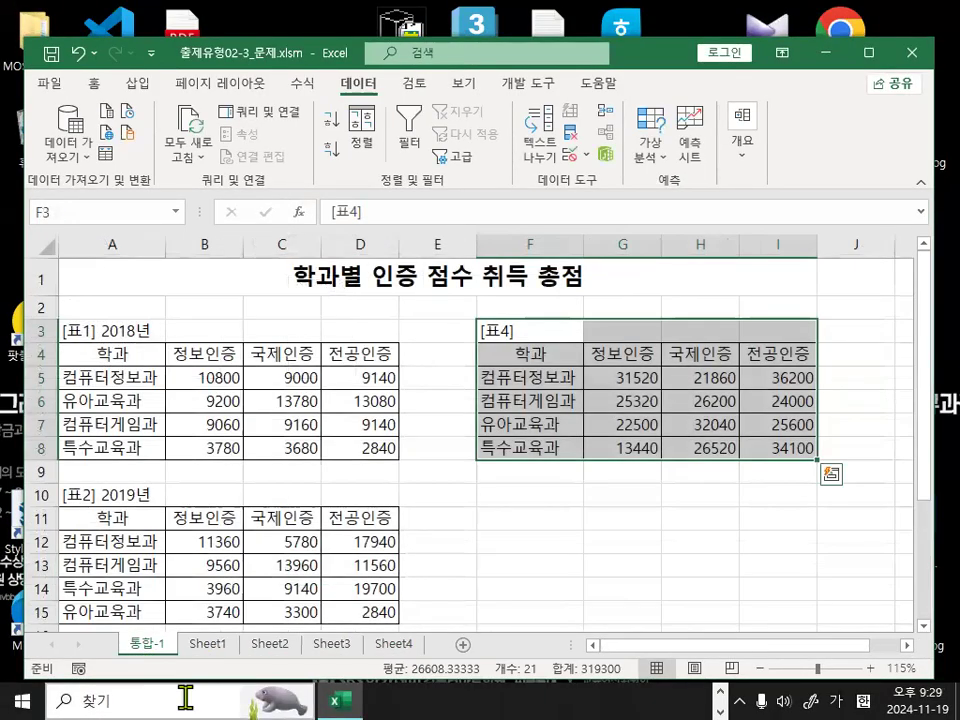
pyautogui.click(208, 643)
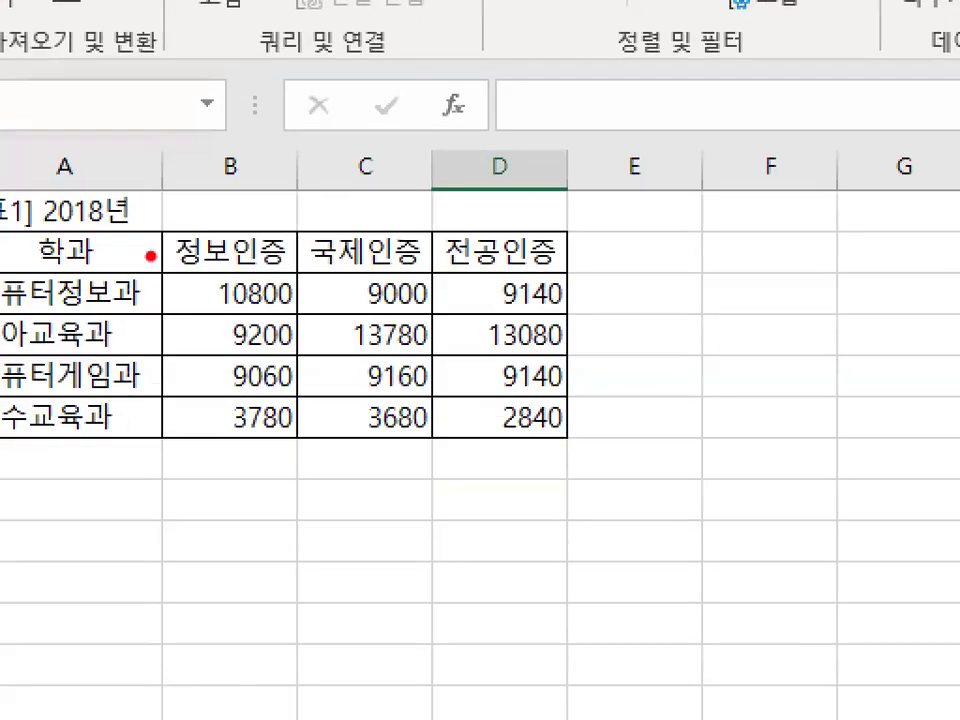
pyautogui.moveTo(148, 285); pyautogui.dragTo(149, 355)
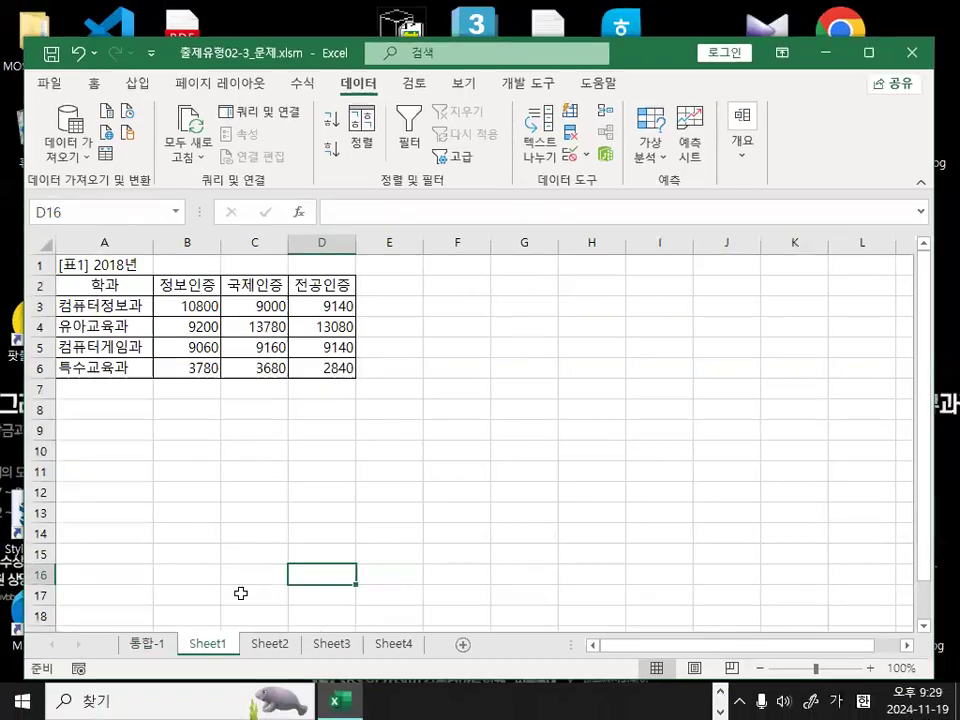
pyautogui.click(269, 647)
pyautogui.click(340, 646)
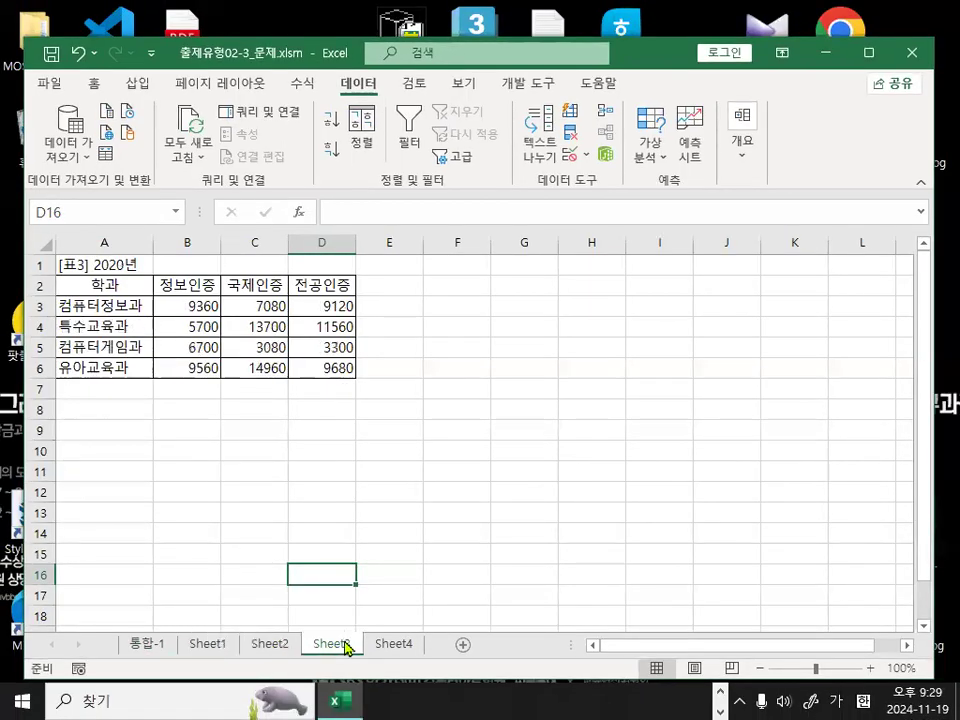
pyautogui.click(403, 648)
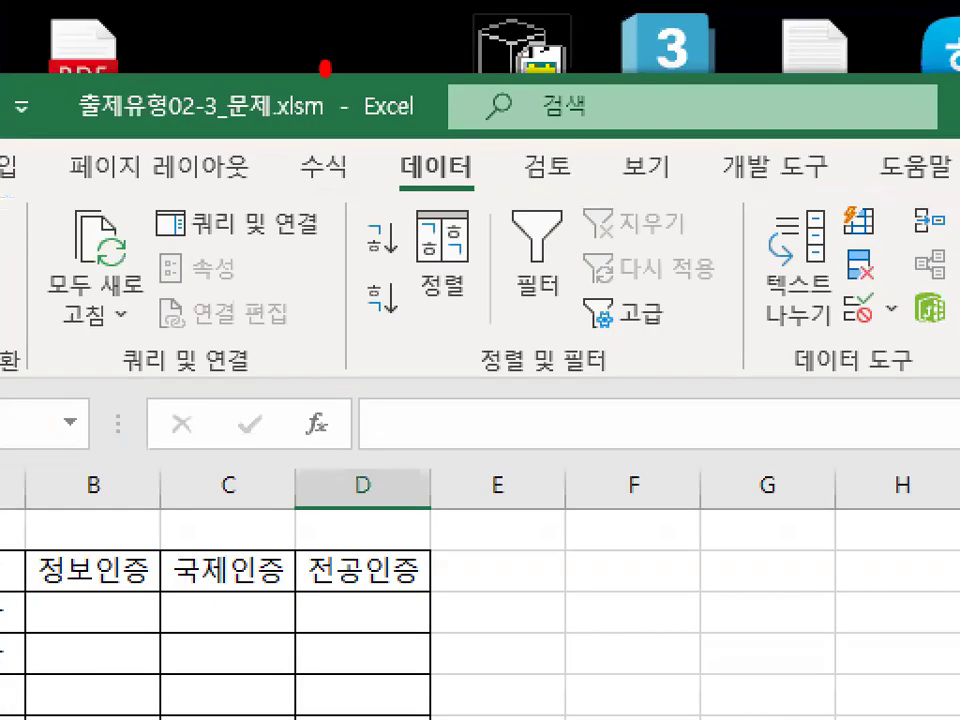
pyautogui.moveTo(303, 33); pyautogui.dragTo(297, 30)
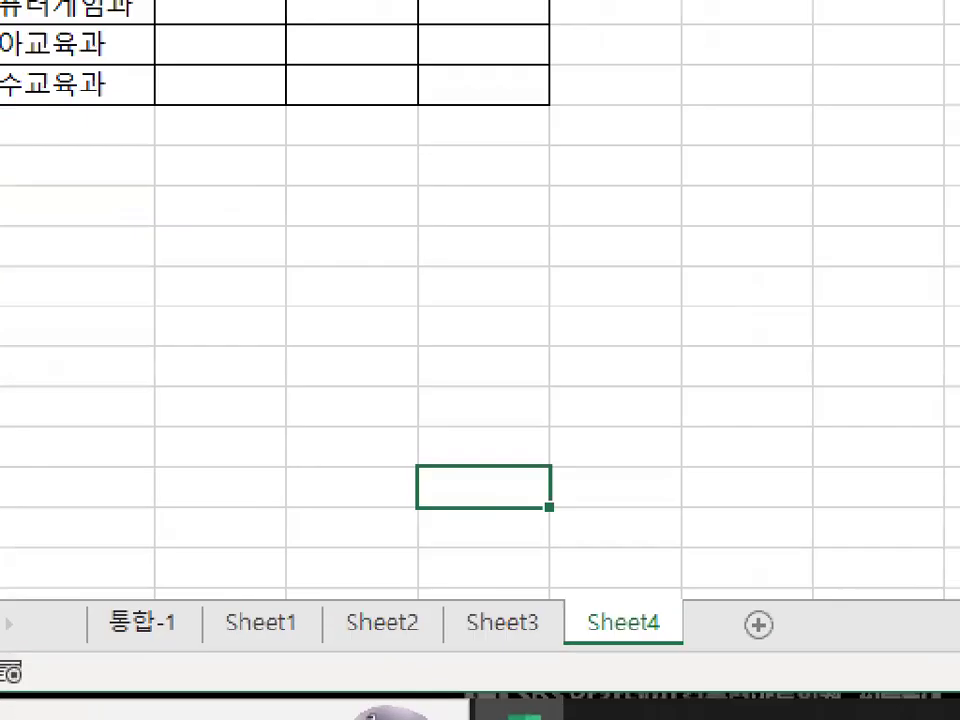
pyautogui.moveTo(142, 633)
pyautogui.mouseDown()
pyautogui.moveTo(151, 656)
pyautogui.moveTo(297, 424)
pyautogui.mouseUp()
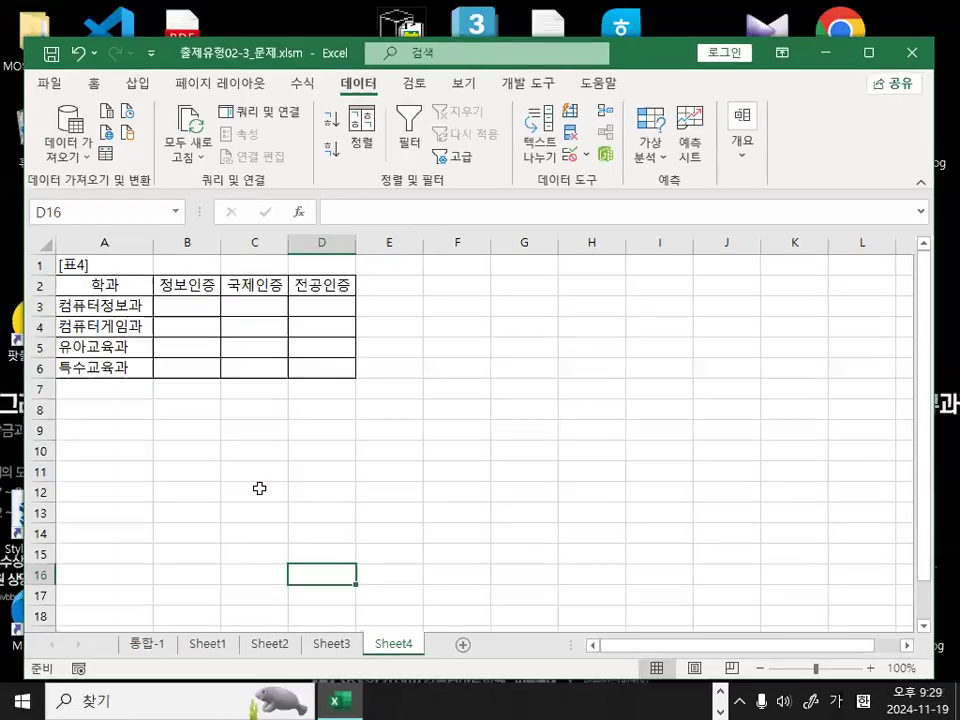
pyautogui.click(208, 644)
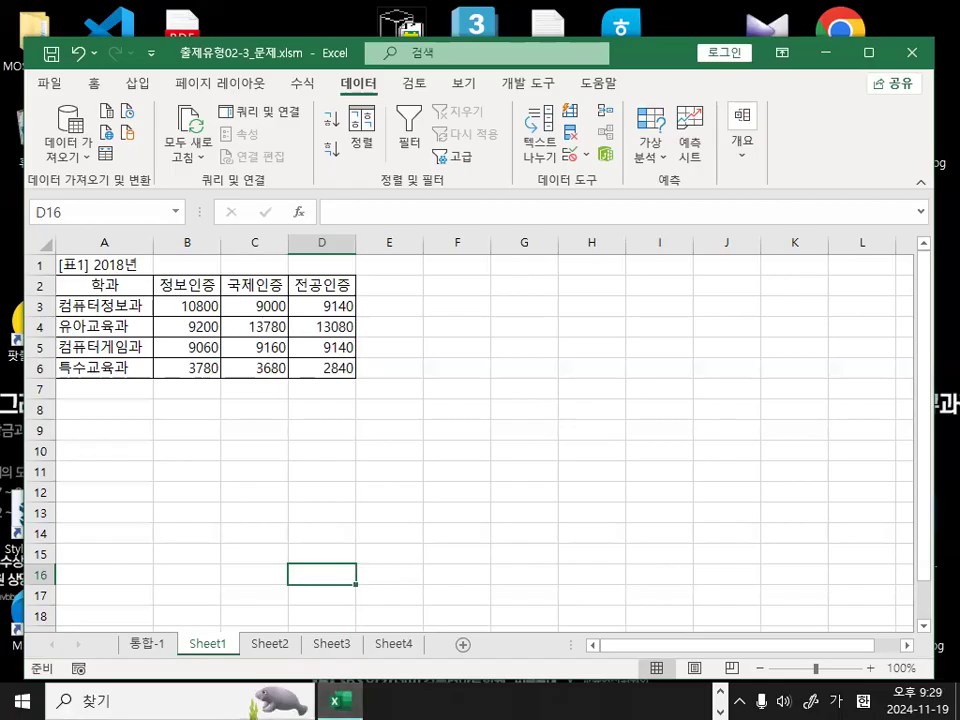
# Switch to the Notepad lesson notes and read the 패턴3 requirement about automatically reflecting data changes and the extra 알파 task
pyautogui.hotkey('alt', 'Tab')
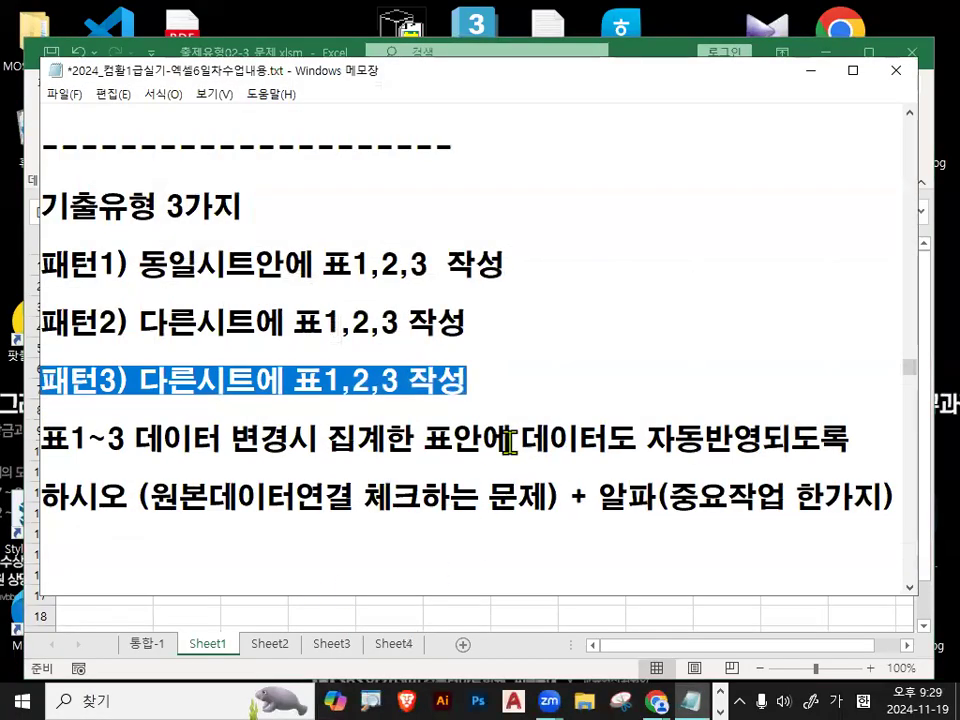
pyautogui.moveTo(508, 440); pyautogui.dragTo(745, 437)
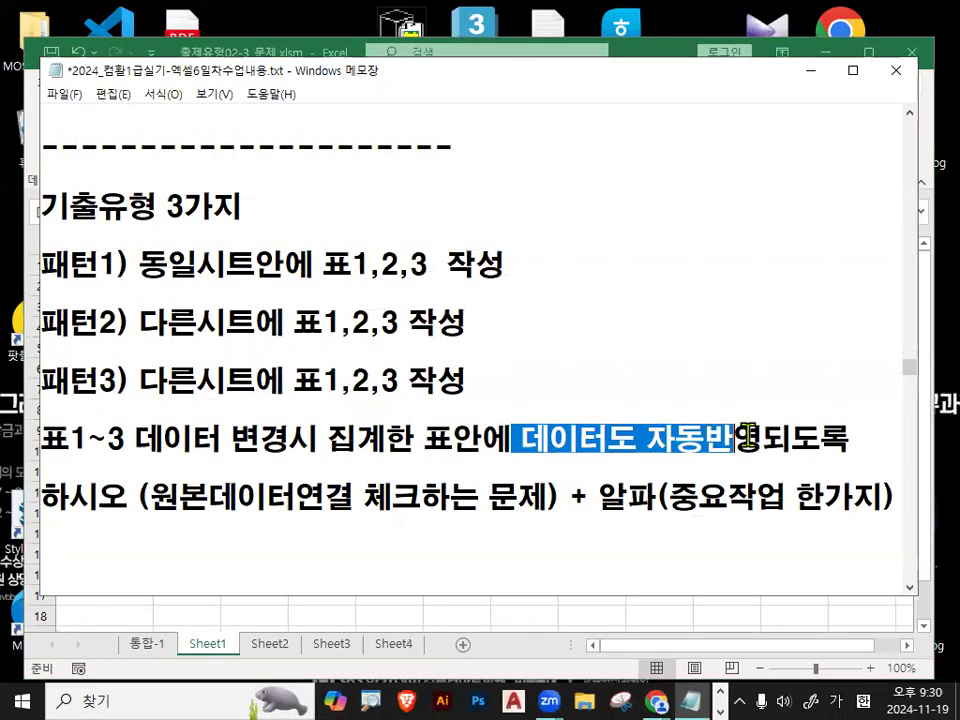
pyautogui.click(604, 497)
pyautogui.moveTo(604, 497)
pyautogui.mouseDown()
pyautogui.moveTo(656, 497)
pyautogui.moveTo(612, 540)
pyautogui.moveTo(668, 518)
pyautogui.mouseUp()
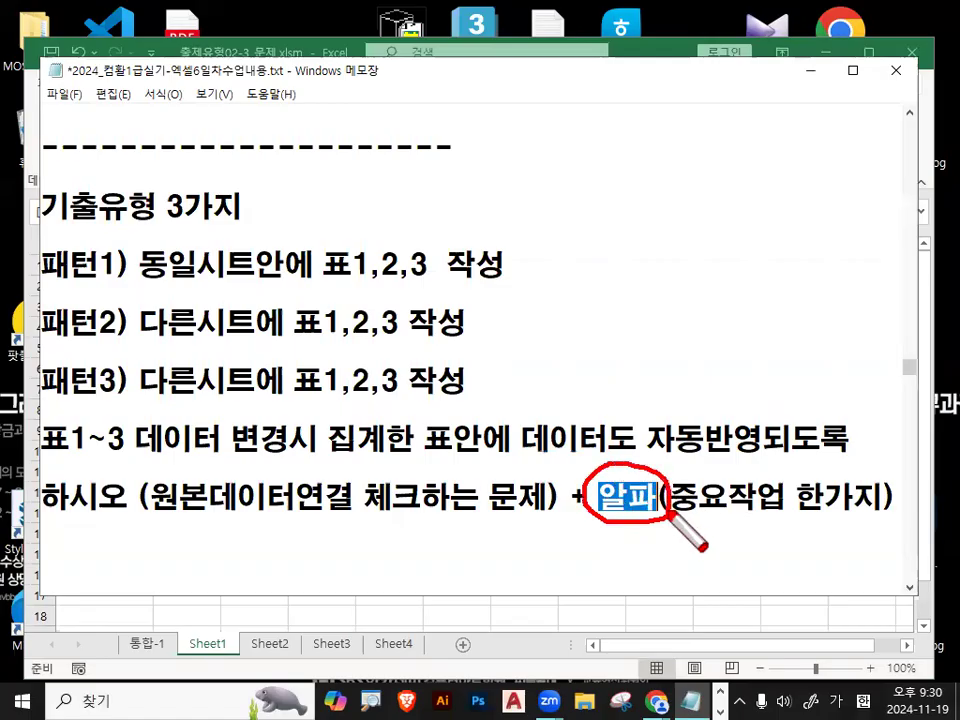
pyautogui.moveTo(497, 570)
pyautogui.mouseDown()
pyautogui.moveTo(512, 622)
pyautogui.moveTo(530, 584)
pyautogui.mouseUp()
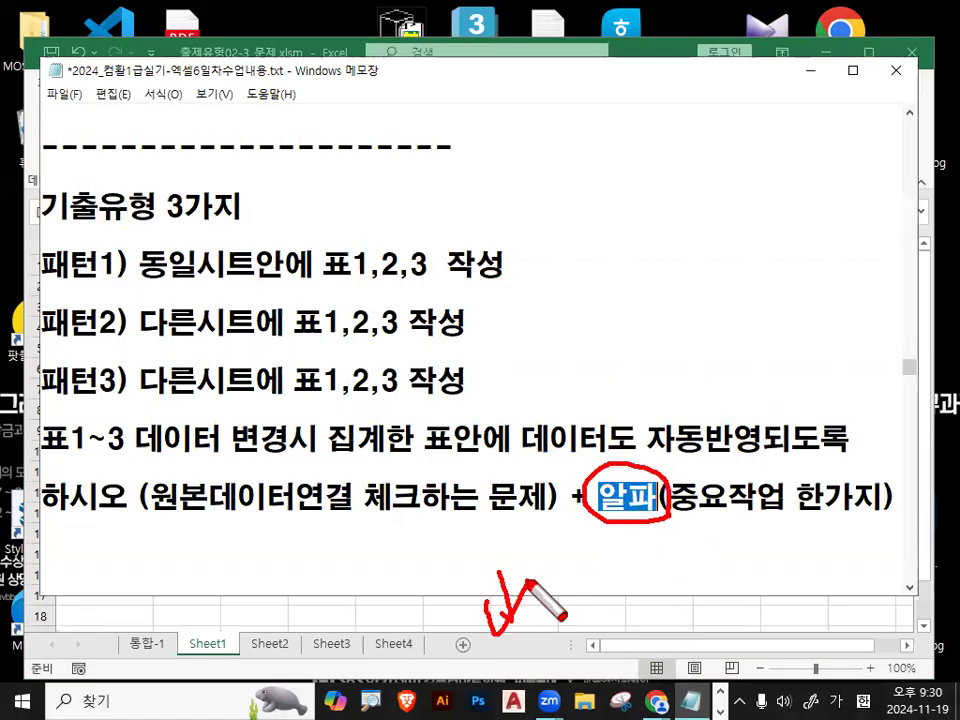
pyautogui.moveTo(732, 517)
pyautogui.mouseDown()
pyautogui.moveTo(697, 572)
pyautogui.moveTo(712, 545)
pyautogui.mouseUp()
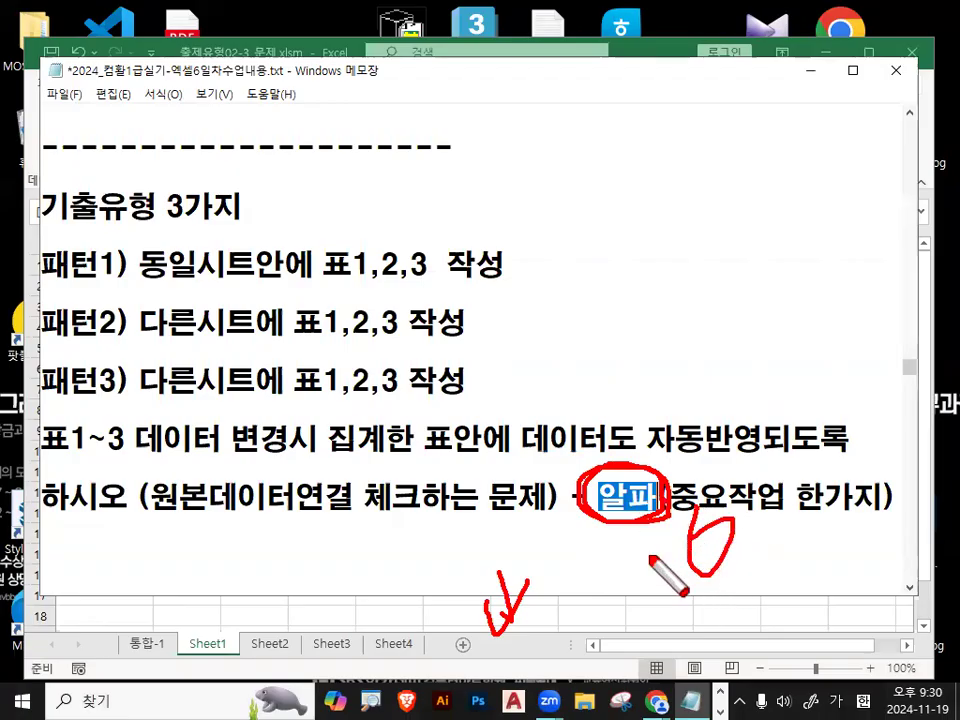
pyautogui.moveTo(617, 553)
pyautogui.mouseDown()
pyautogui.moveTo(677, 497)
pyautogui.moveTo(636, 490)
pyautogui.mouseUp()
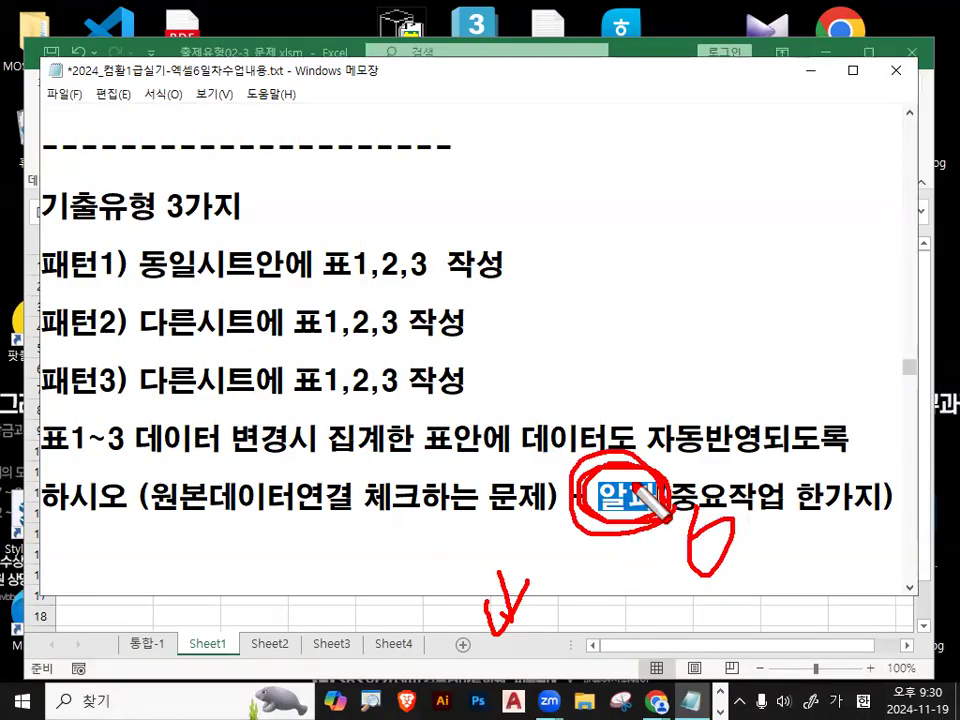
pyautogui.press('Escape')
pyautogui.click(527, 438)
pyautogui.moveTo(636, 438); pyautogui.dragTo(787, 438)
# Put double quotation marks around 원본데이터연결 in the 패턴3 description of the lesson notes
pyautogui.click(166, 497)
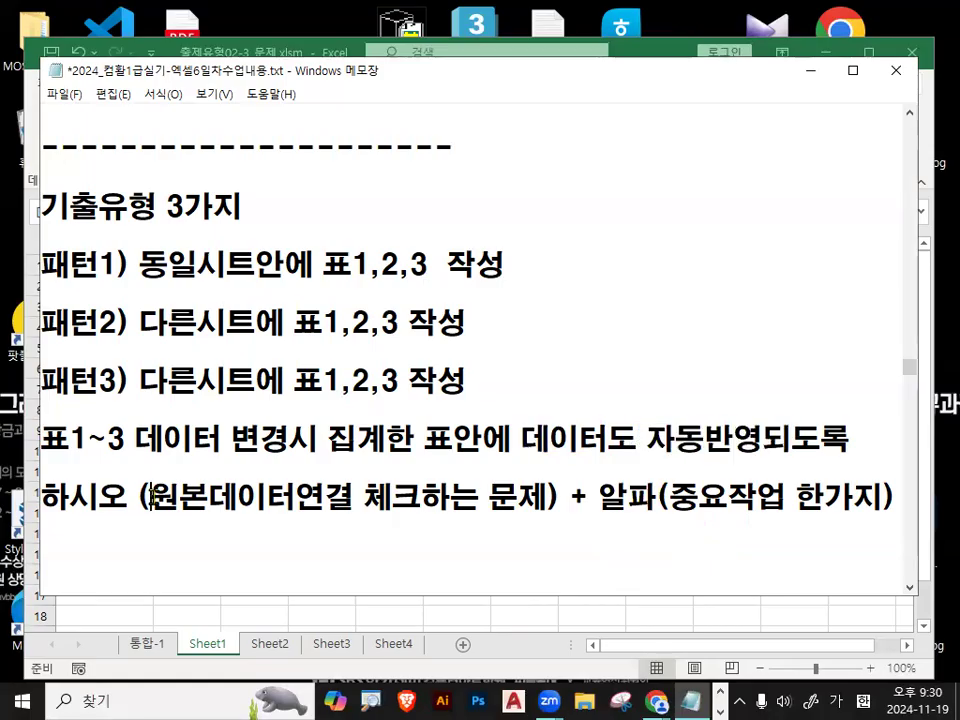
pyautogui.write('"')
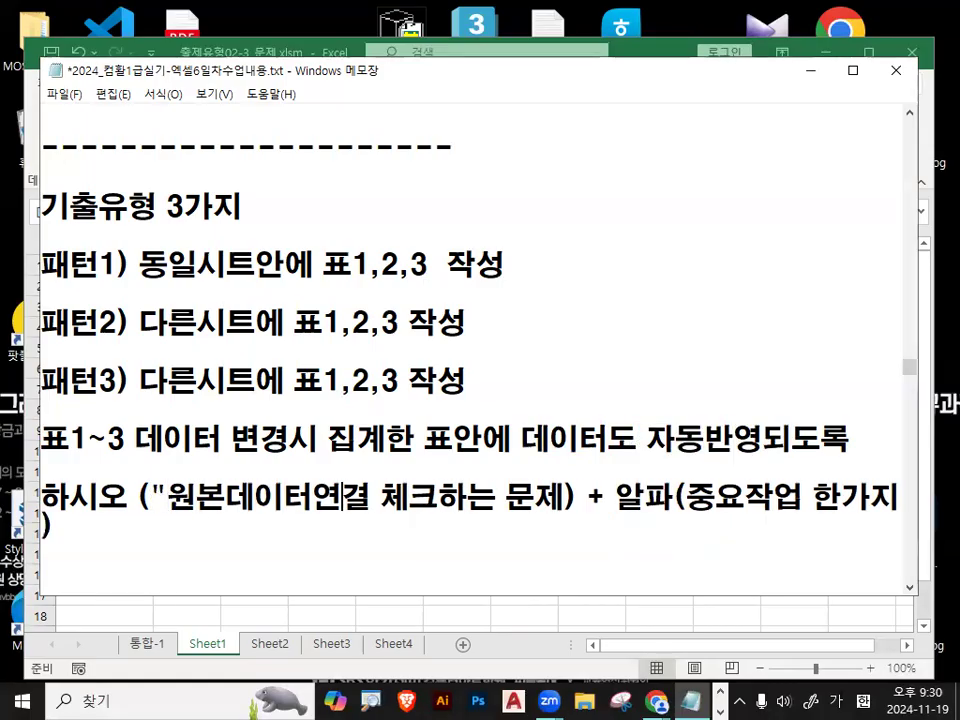
pyautogui.write('"')
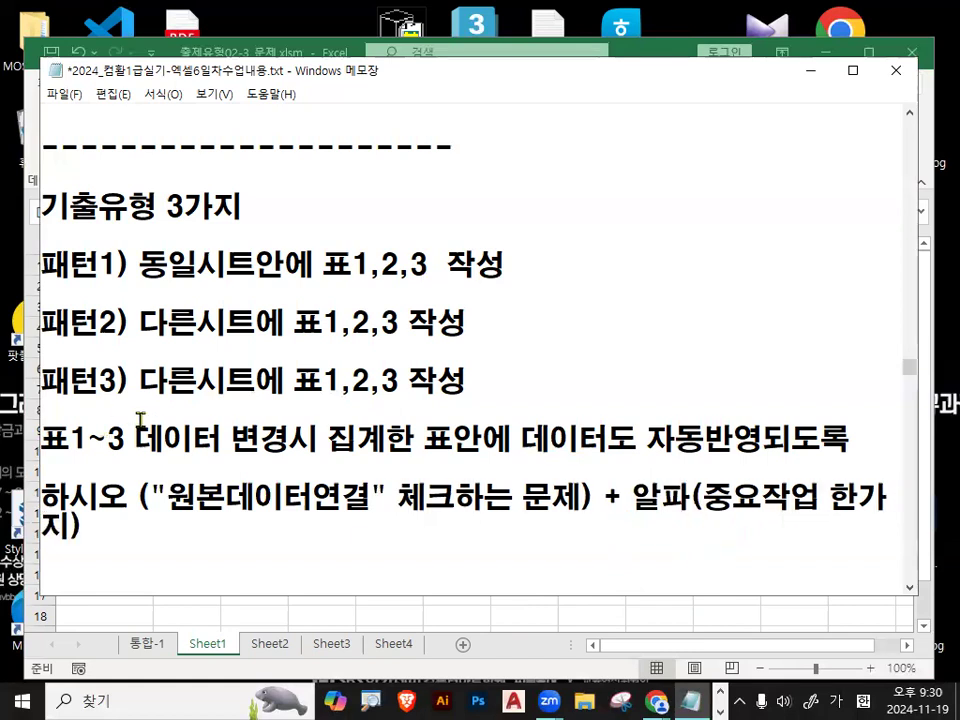
pyautogui.moveTo(167, 480); pyautogui.dragTo(437, 508)
pyautogui.click(446, 502)
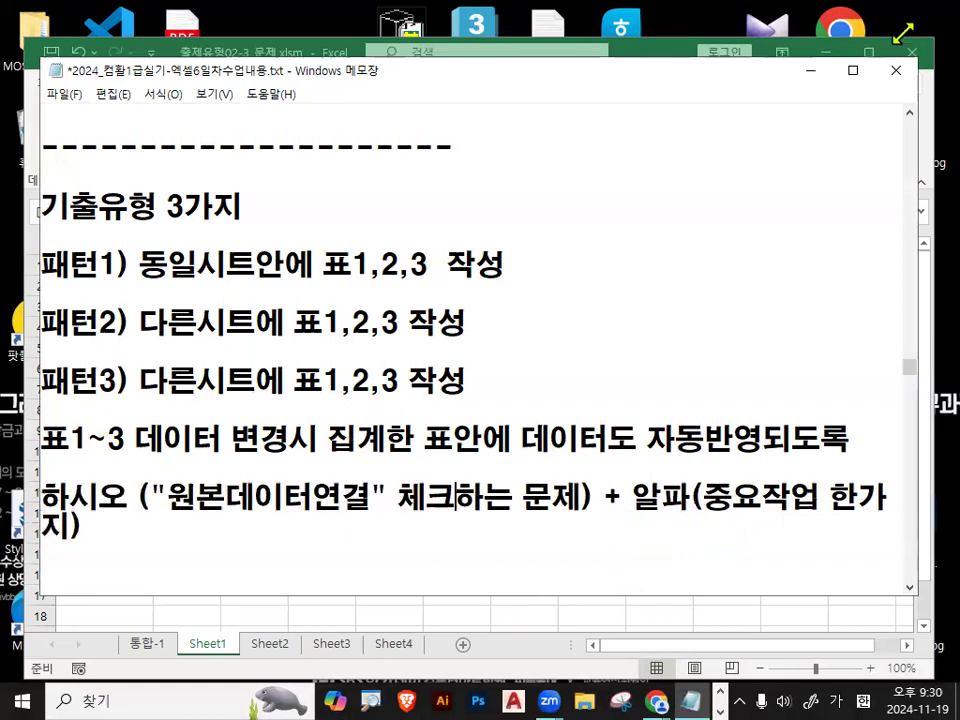
# Return from the lesson notes to the workbook and examine the empty [표4] result table on Sheet4
pyautogui.click(810, 71)
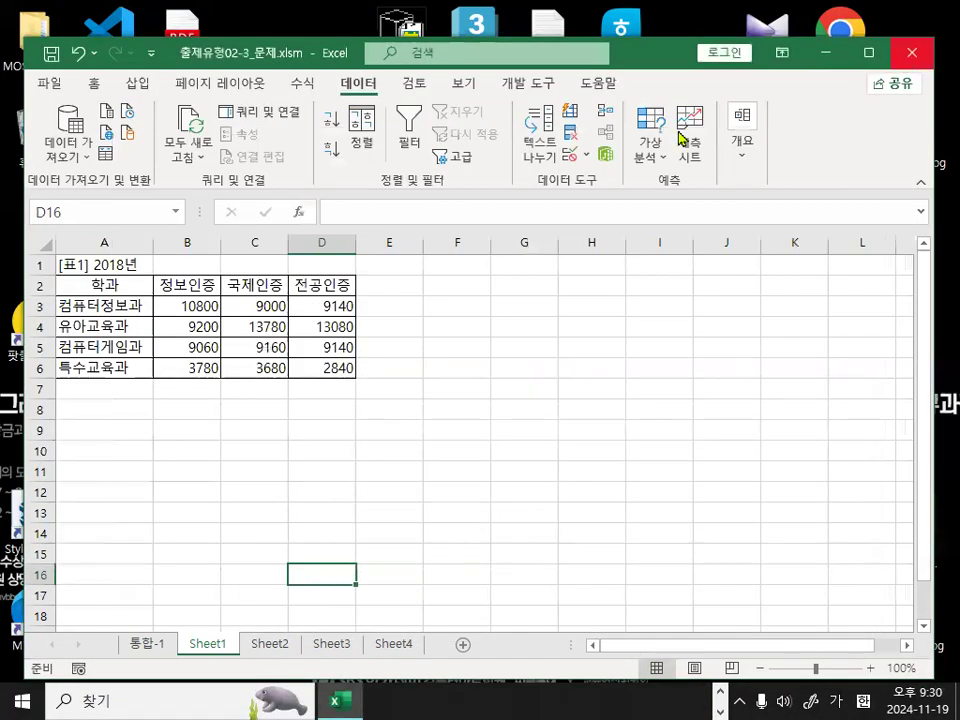
pyautogui.click(397, 644)
pyautogui.click(518, 336)
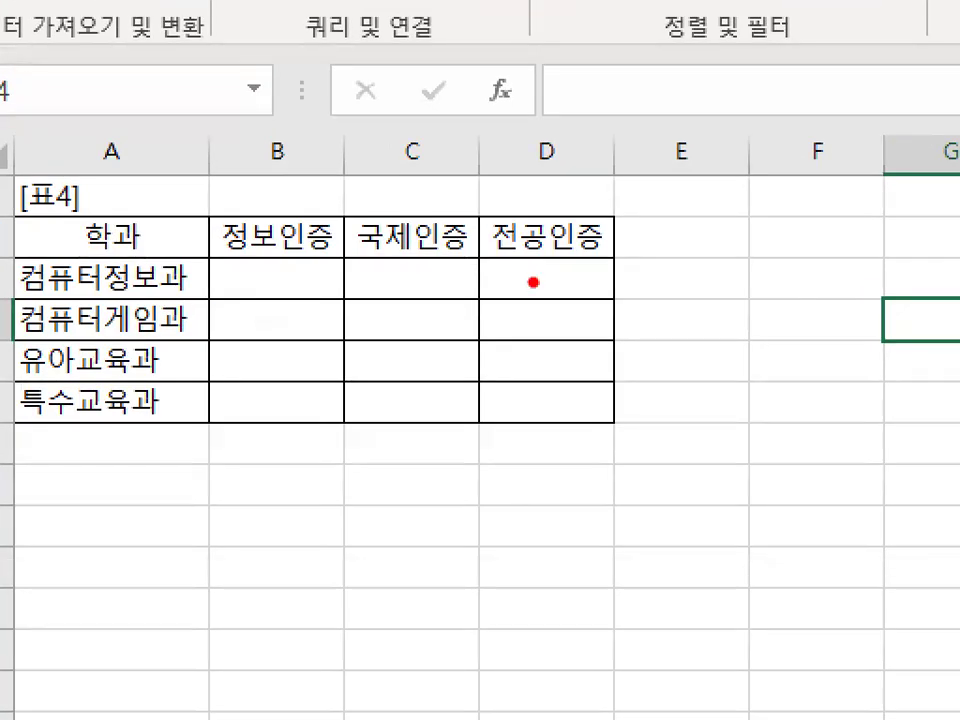
pyautogui.moveTo(365, 326); pyautogui.dragTo(332, 374)
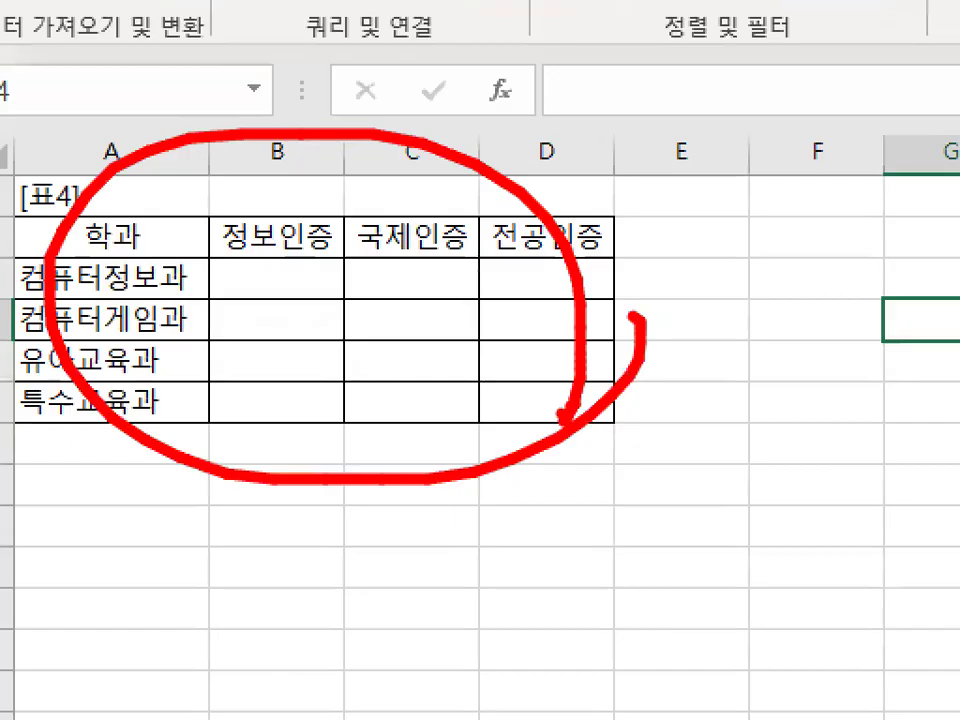
pyautogui.press('Escape')
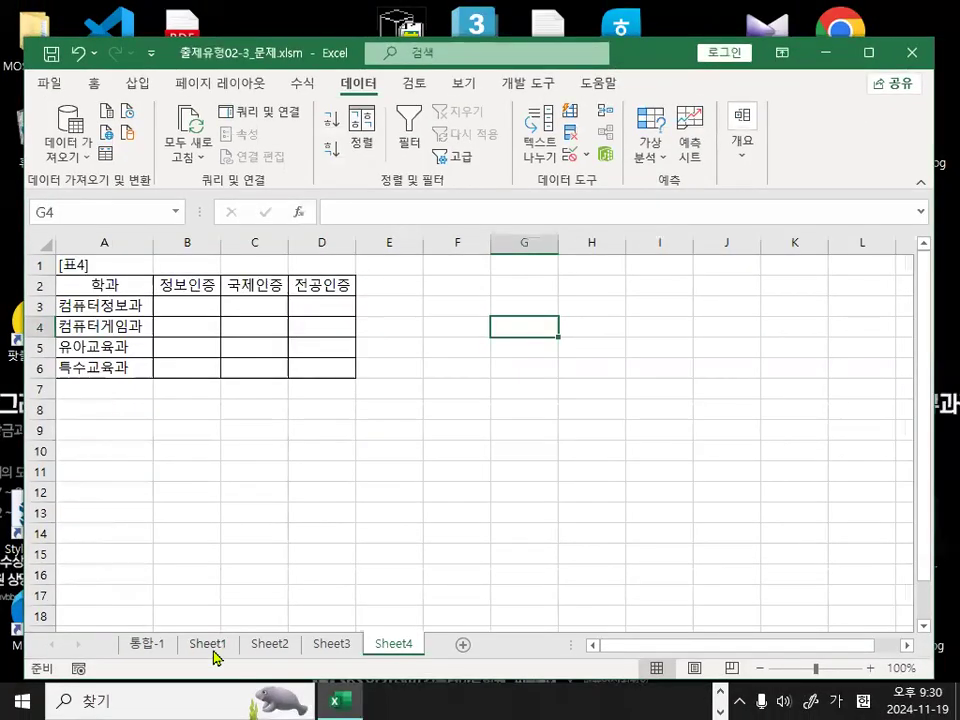
# Compare the source tables on Sheet1, Sheet2 and Sheet3, ending back on Sheet4
pyautogui.click(212, 648)
pyautogui.click(274, 648)
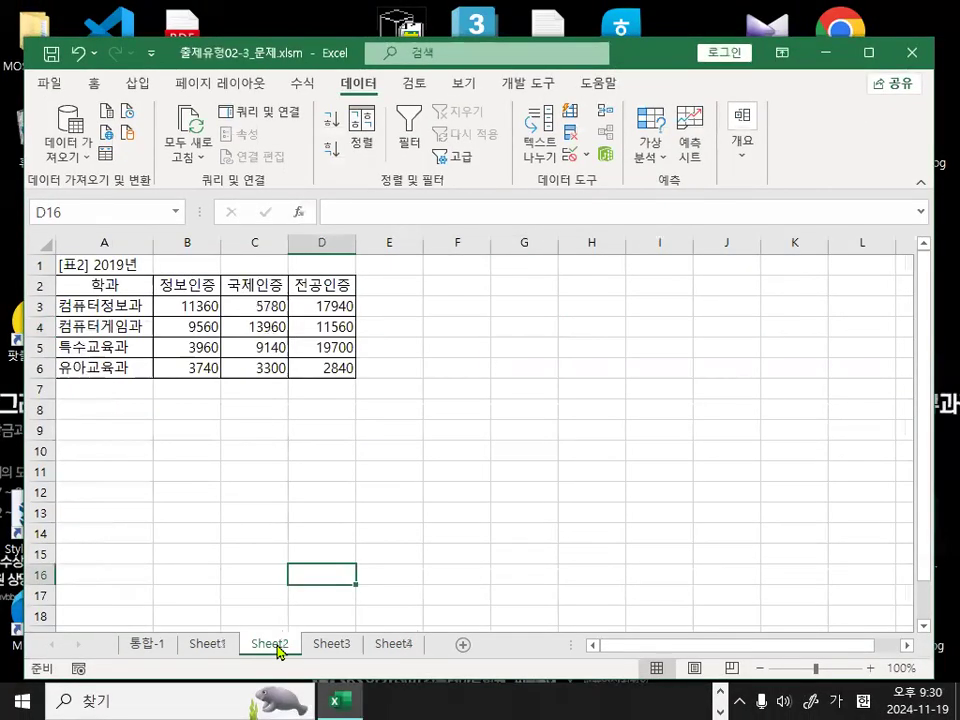
pyautogui.click(332, 645)
pyautogui.click(205, 645)
pyautogui.click(270, 645)
pyautogui.click(332, 645)
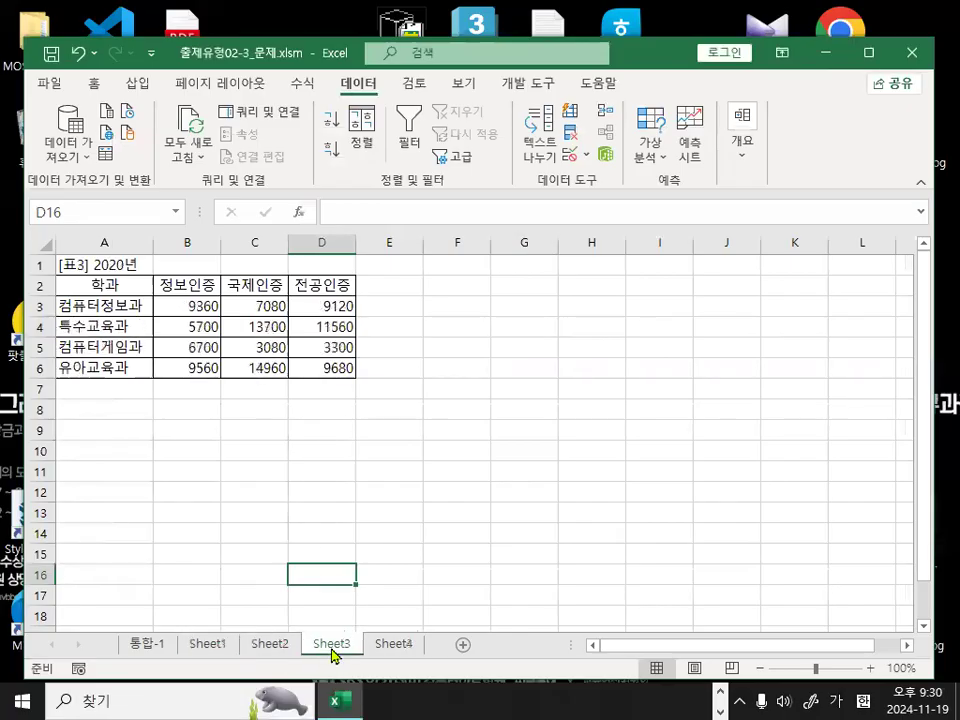
pyautogui.click(391, 648)
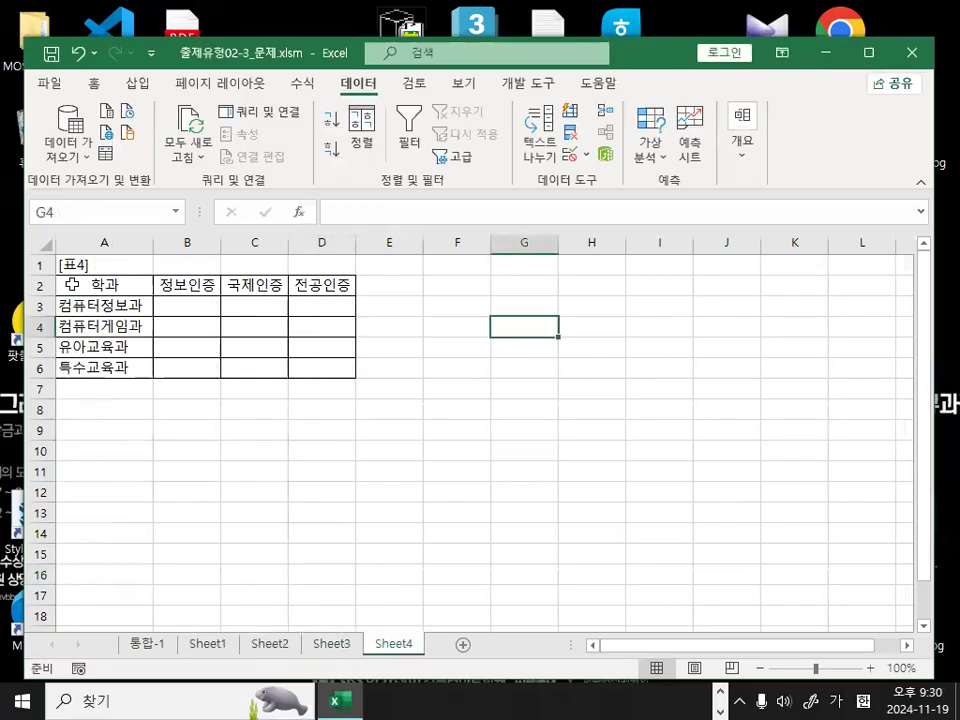
pyautogui.hotkey('ctrl', '1')
pyautogui.click(122, 286)
pyautogui.moveTo(294, 287); pyautogui.dragTo(284, 296)
pyautogui.press('Escape')
pyautogui.moveTo(126, 291); pyautogui.dragTo(315, 373)
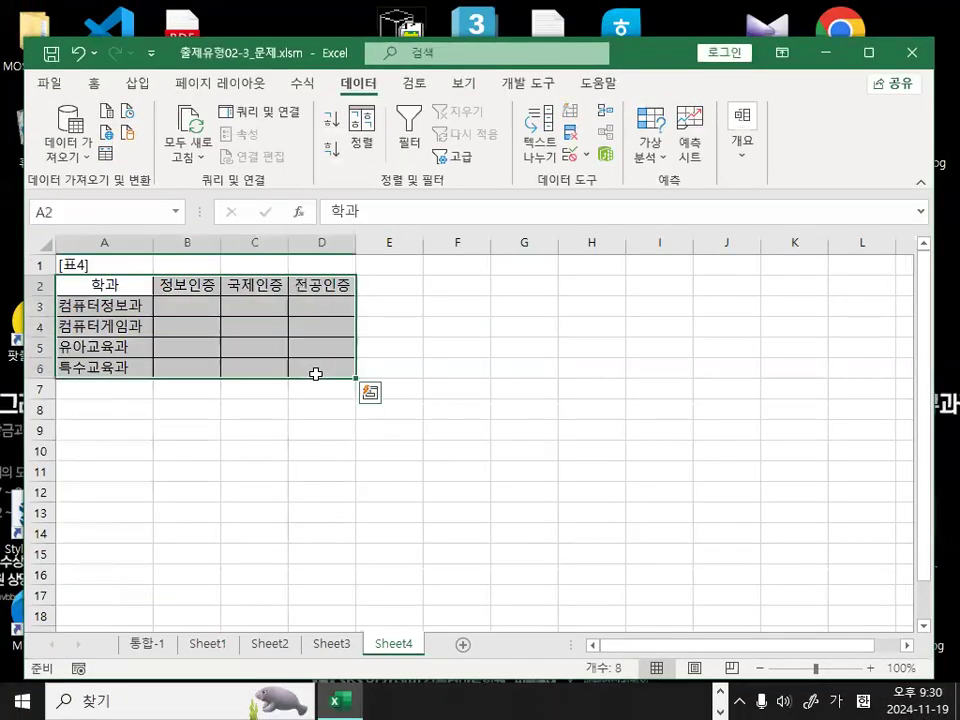
pyautogui.hotkey('ctrl', '2')
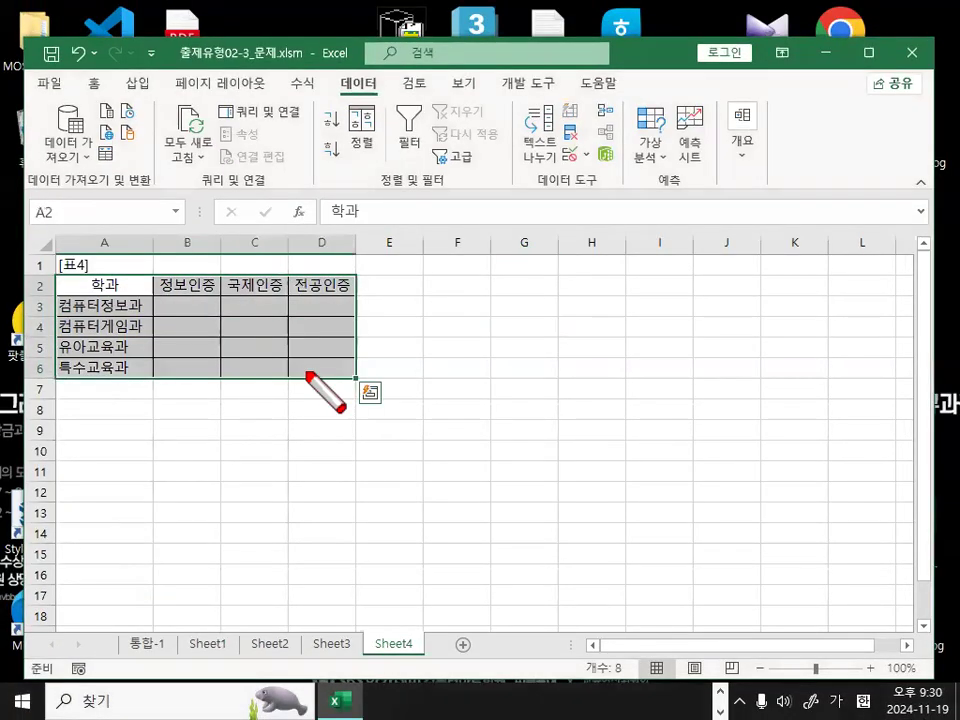
pyautogui.hotkey('ctrl', '1')
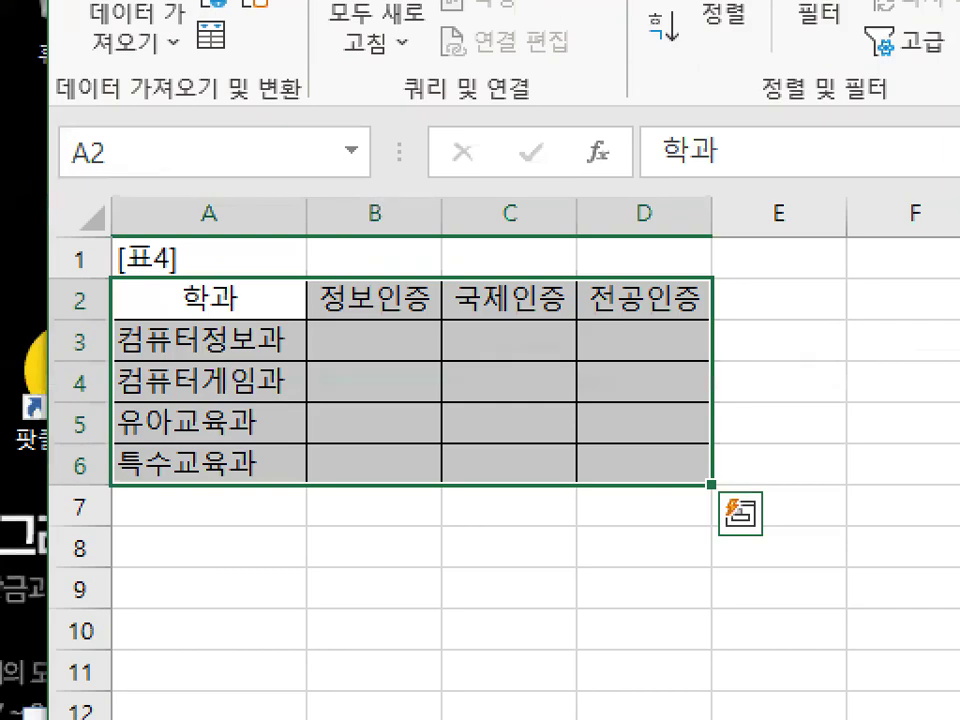
pyautogui.press('Escape')
pyautogui.rightClick(121, 391)
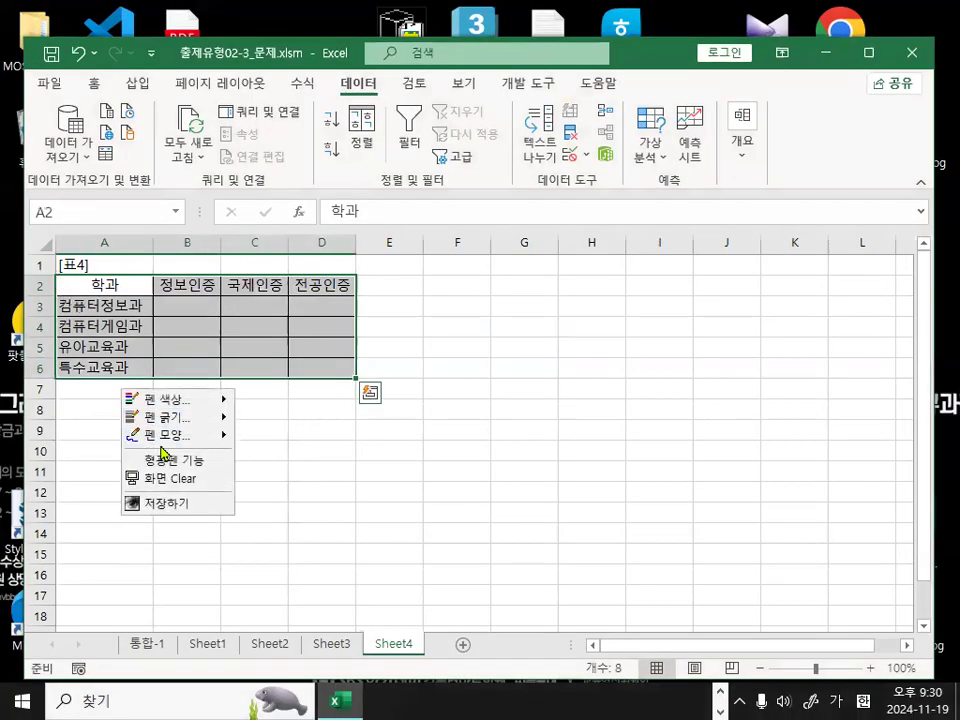
pyautogui.moveTo(165, 435)
pyautogui.click(278, 489)
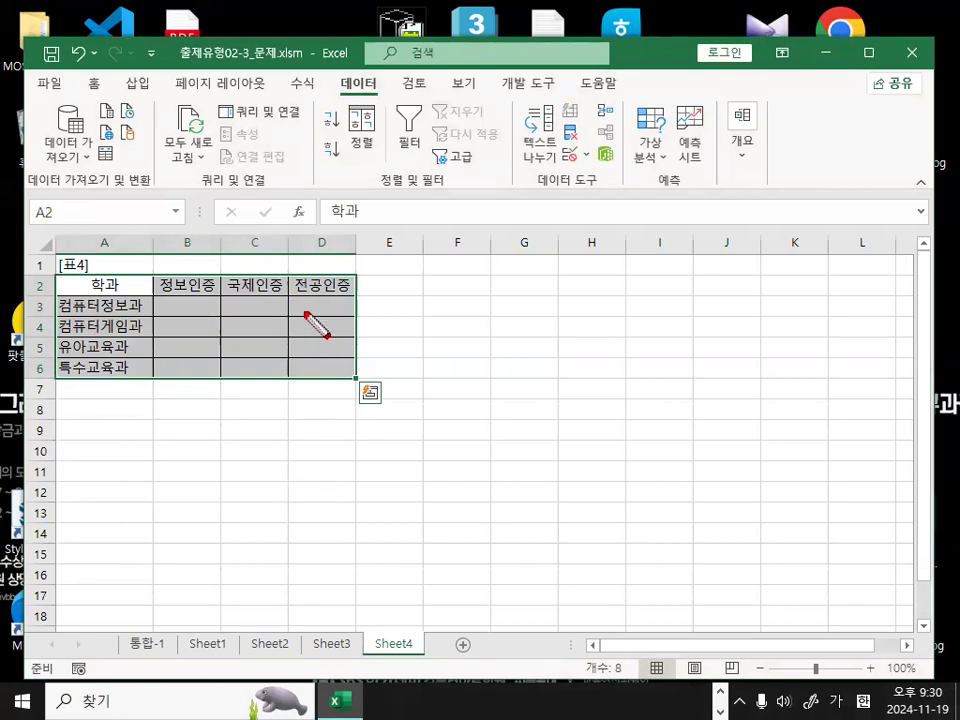
pyautogui.moveTo(54, 236); pyautogui.dragTo(361, 254)
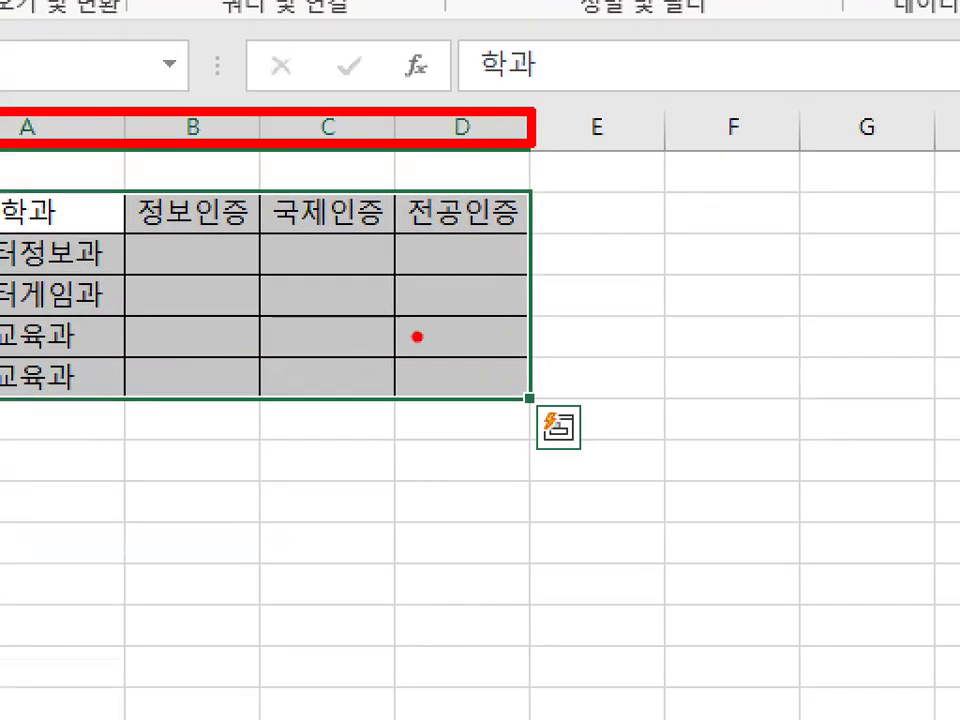
pyautogui.moveTo(525, 377)
pyautogui.mouseDown()
pyautogui.moveTo(508, 403)
pyautogui.moveTo(193, 227)
pyautogui.moveTo(528, 378)
pyautogui.mouseUp()
pyautogui.press('Escape')
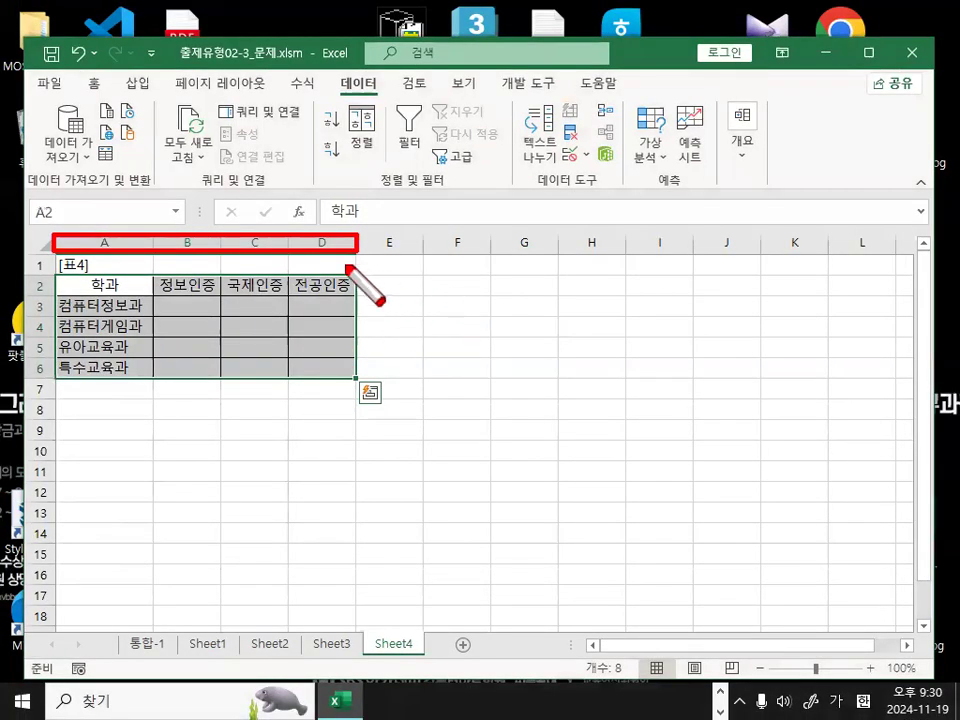
pyautogui.moveTo(535, 233); pyautogui.dragTo(522, 320)
pyautogui.moveTo(363, 415)
pyautogui.mouseDown()
pyautogui.moveTo(262, 306)
pyautogui.moveTo(345, 385)
pyautogui.mouseUp()
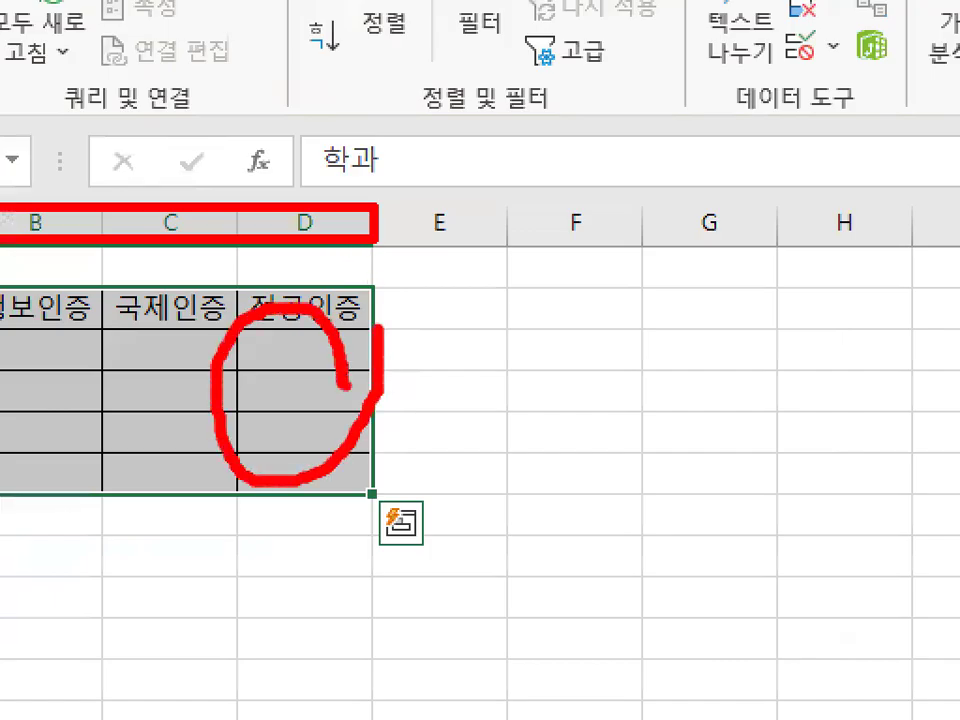
pyautogui.press('Escape')
pyautogui.press('Escape')
pyautogui.click(490, 392)
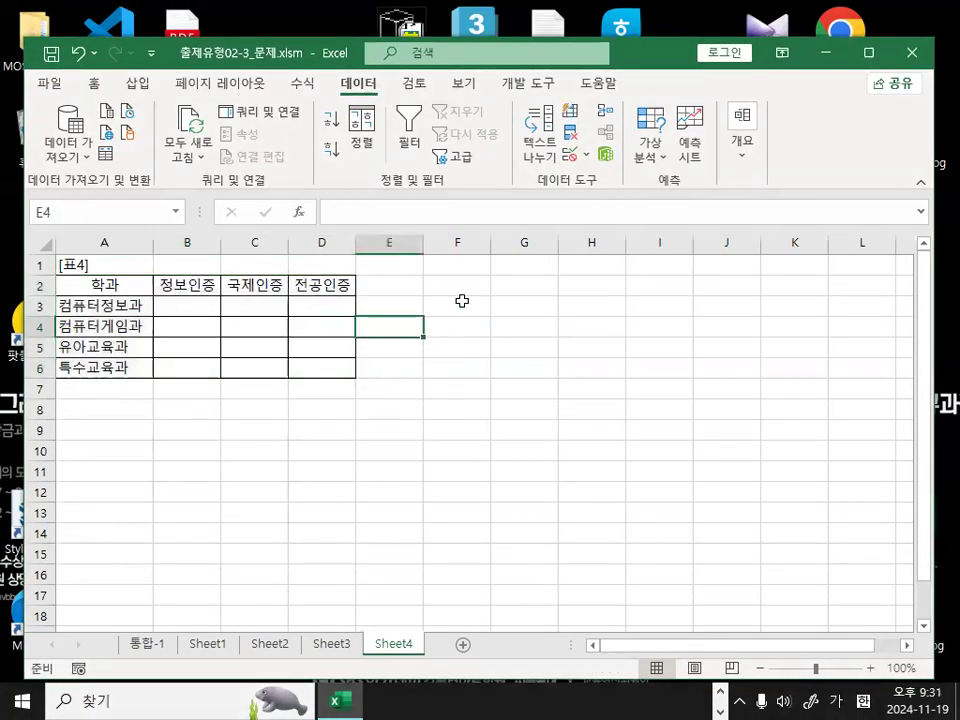
pyautogui.click(497, 342)
# Open Consolidate for the result range A2:D6 on Sheet4, including its header row and department column
pyautogui.moveTo(139, 281); pyautogui.dragTo(310, 370)
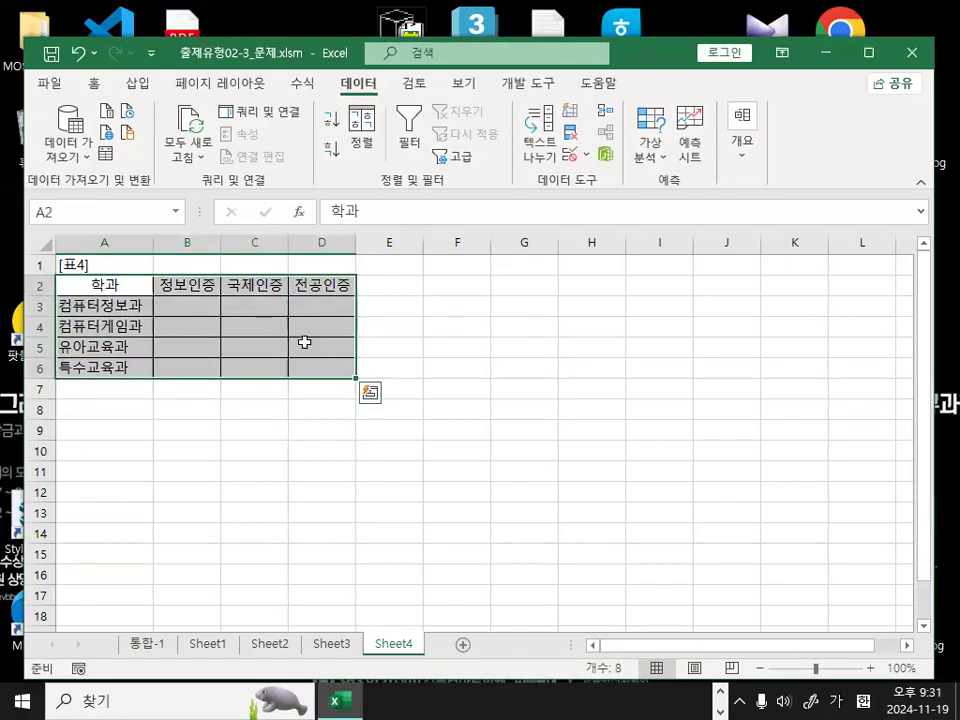
pyautogui.click(605, 115)
pyautogui.hotkey('ctrl', '1')
pyautogui.click(283, 227)
pyautogui.moveTo(301, 222)
pyautogui.mouseDown()
pyautogui.moveTo(264, 253)
pyautogui.moveTo(278, 188)
pyautogui.moveTo(298, 238)
pyautogui.mouseUp()
pyautogui.moveTo(237, 303); pyautogui.dragTo(306, 279)
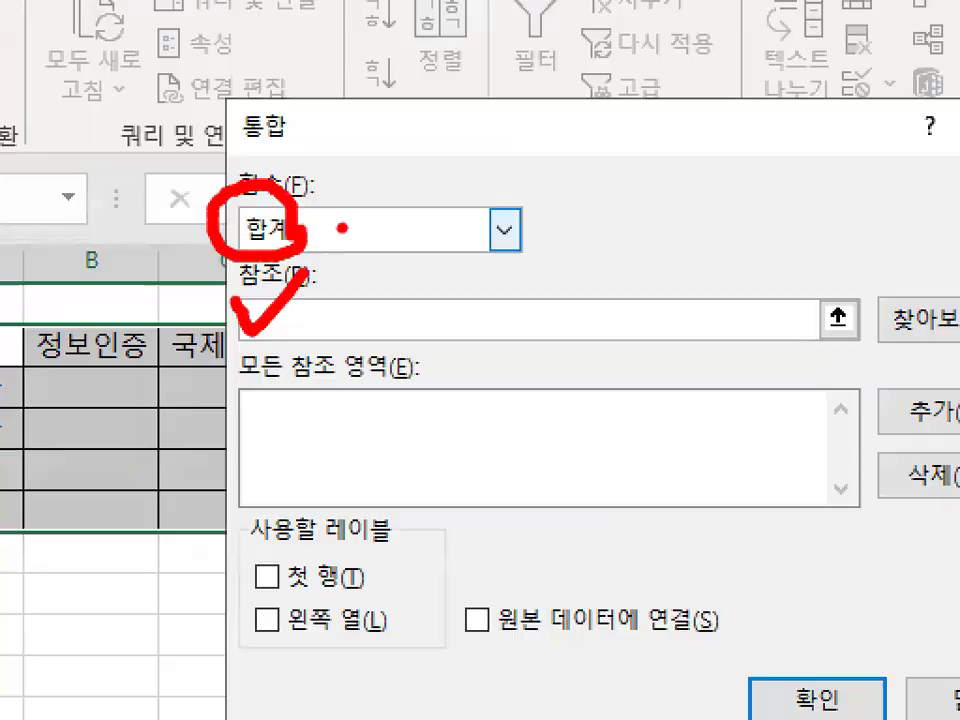
pyautogui.press('Escape')
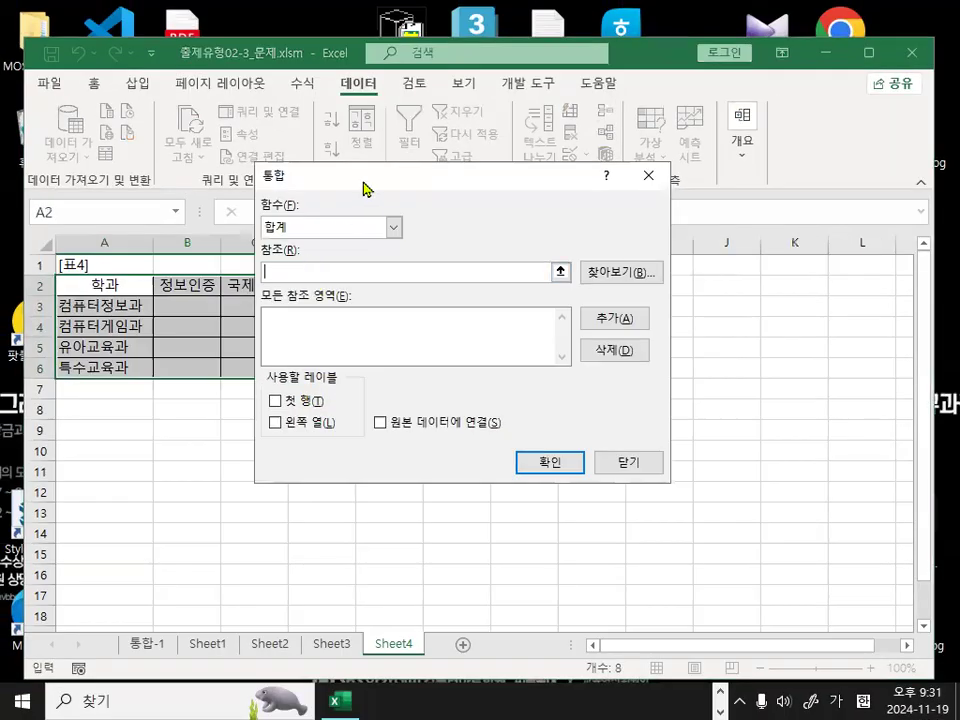
# Add the 2018 table Sheet1!$A$2:$D$6 to the consolidation references, moving the dialog clear of the table
pyautogui.moveTo(364, 188); pyautogui.dragTo(453, 185)
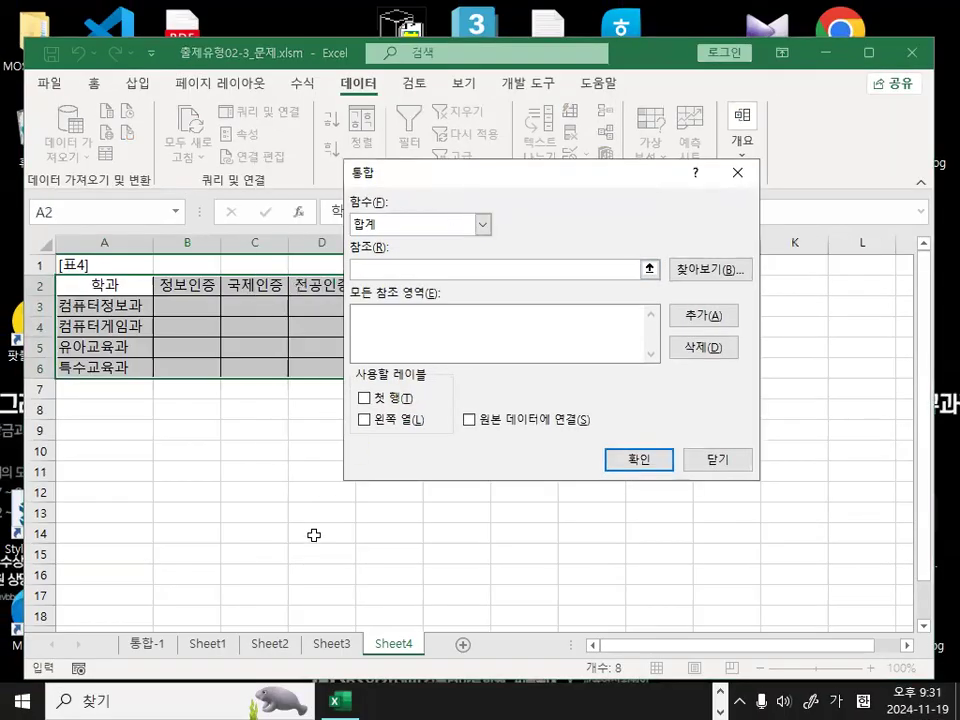
pyautogui.click(208, 644)
pyautogui.moveTo(463, 184); pyautogui.dragTo(546, 240)
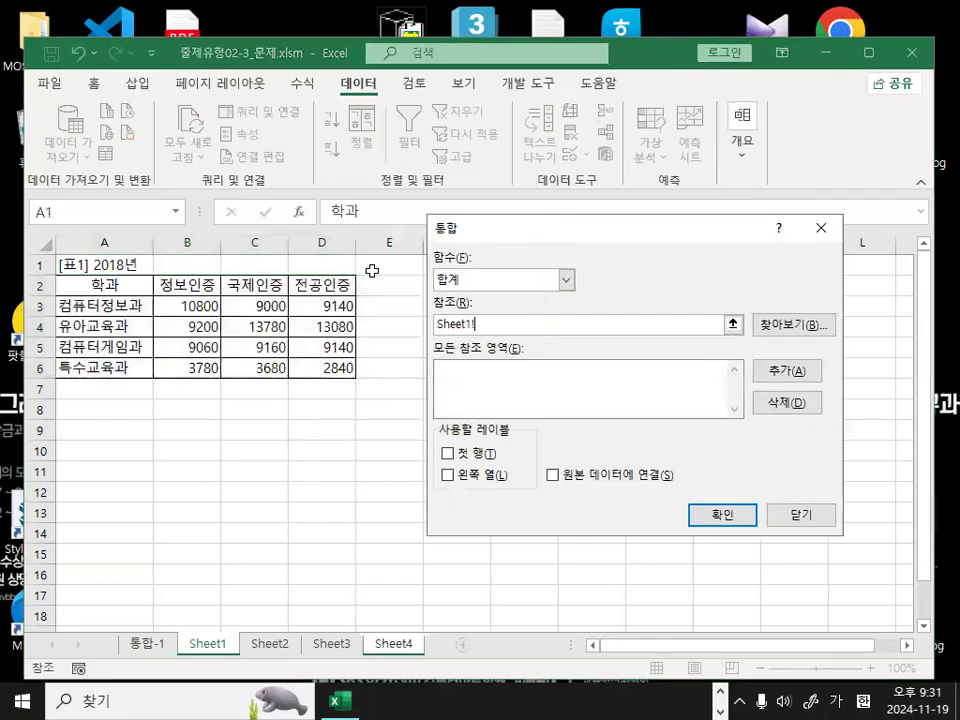
pyautogui.moveTo(85, 287); pyautogui.dragTo(306, 366)
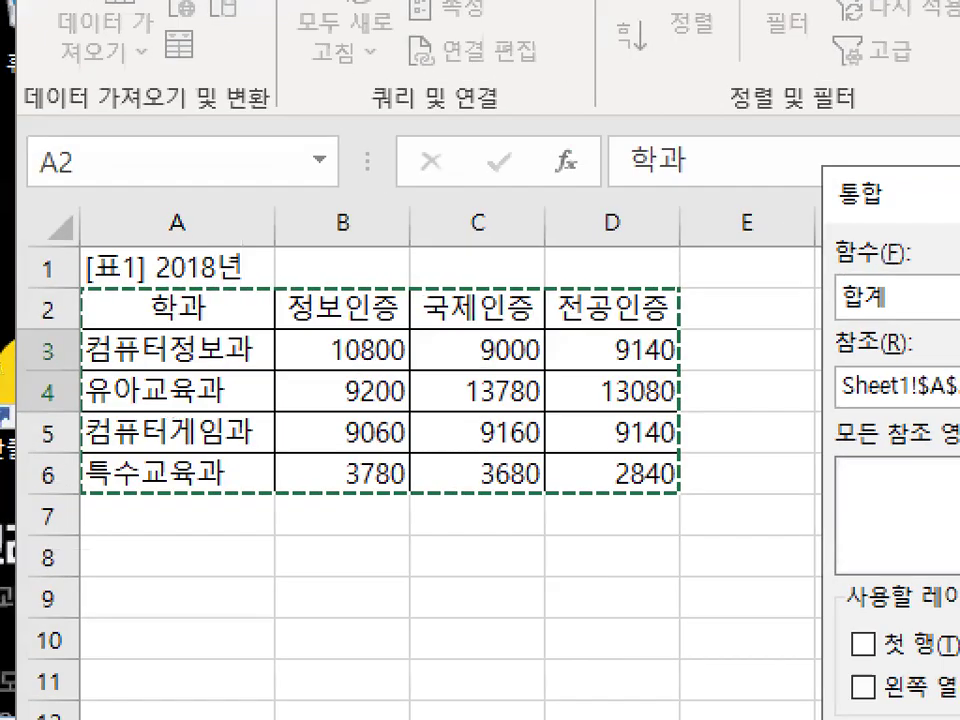
pyautogui.moveTo(603, 412)
pyautogui.mouseDown()
pyautogui.moveTo(240, 463)
pyautogui.moveTo(170, 338)
pyautogui.moveTo(590, 330)
pyautogui.moveTo(597, 465)
pyautogui.mouseUp()
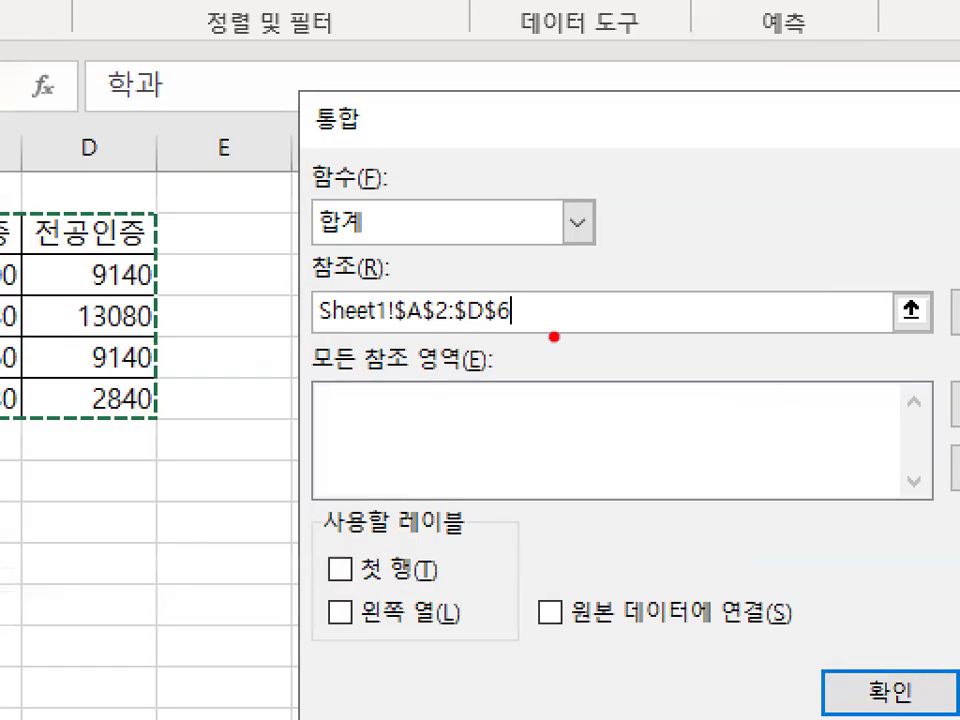
pyautogui.moveTo(311, 337); pyautogui.dragTo(528, 333)
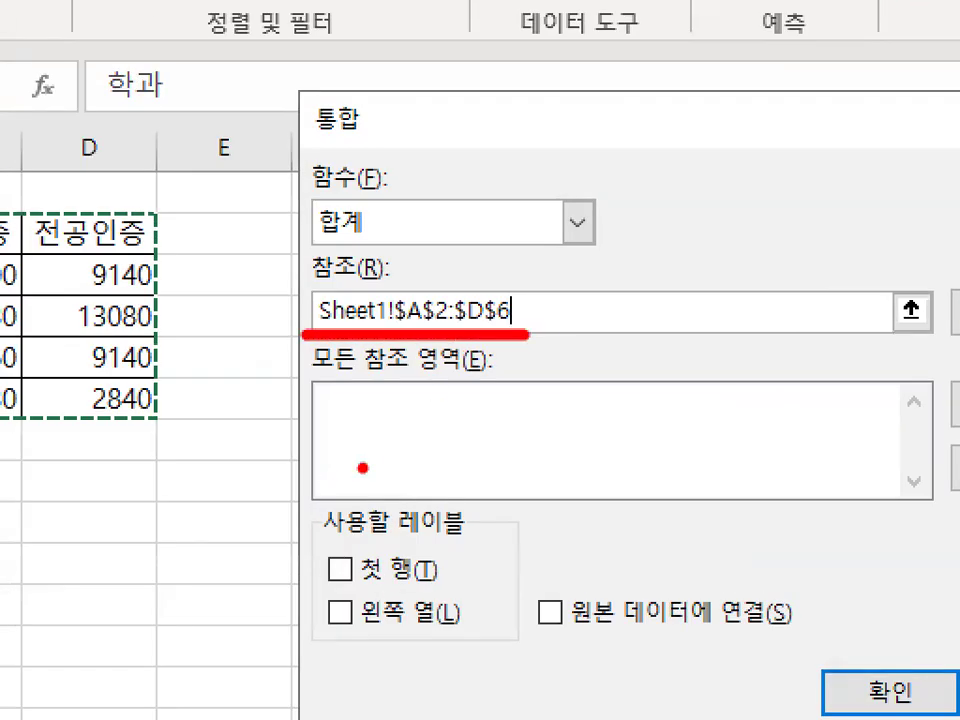
pyautogui.moveTo(655, 274); pyautogui.dragTo(649, 392)
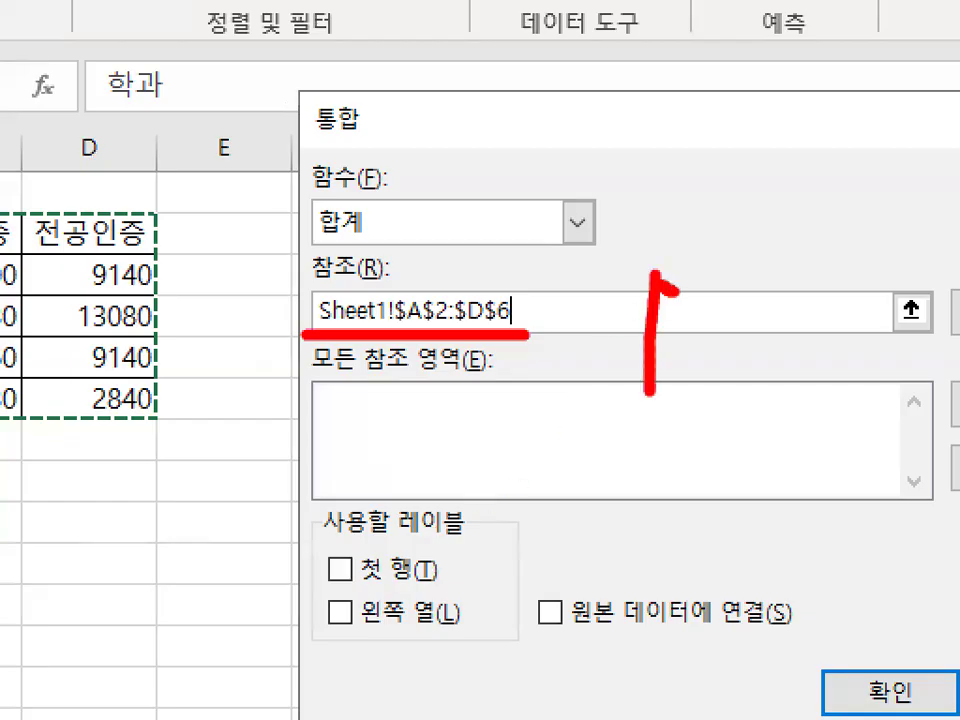
pyautogui.moveTo(658, 275); pyautogui.dragTo(657, 390)
pyautogui.moveTo(634, 430)
pyautogui.mouseDown()
pyautogui.moveTo(628, 458)
pyautogui.moveTo(624, 428)
pyautogui.mouseUp()
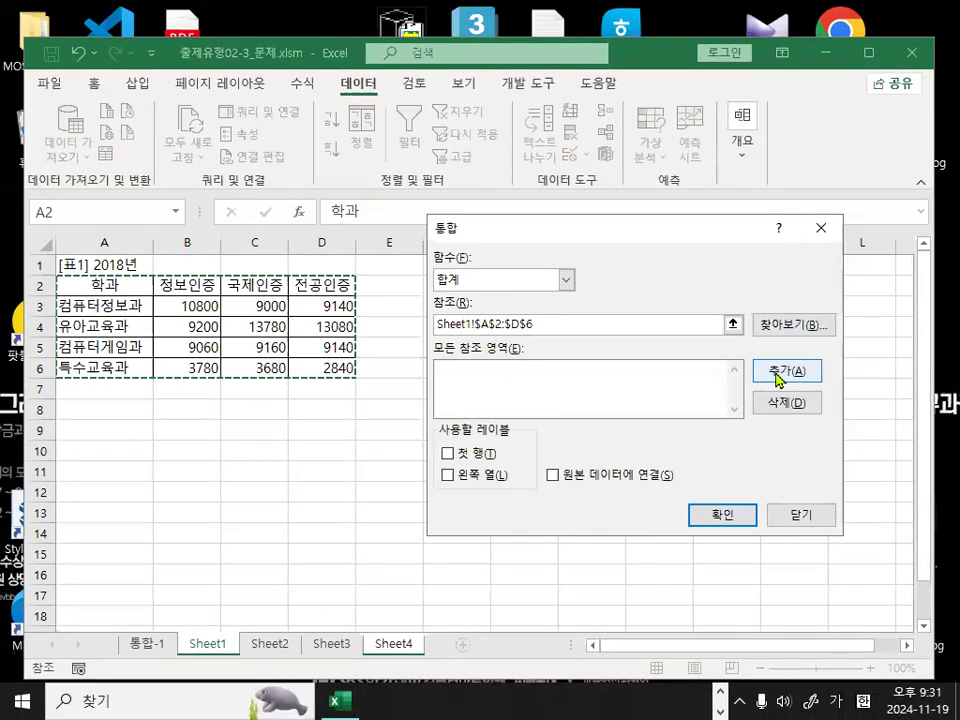
pyautogui.click(779, 376)
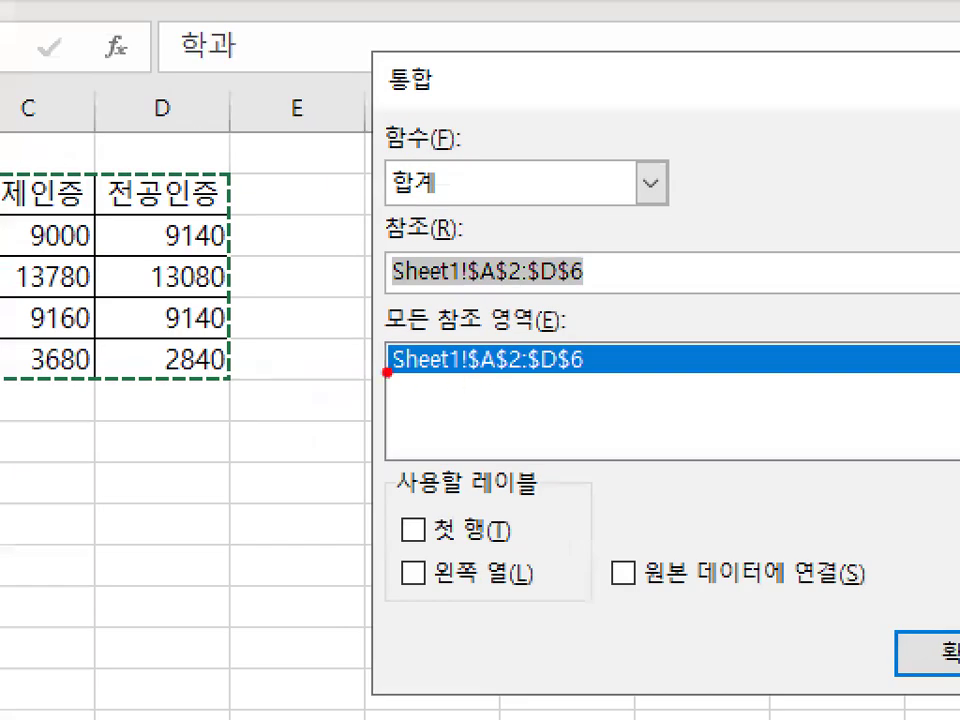
pyautogui.moveTo(387, 372); pyautogui.dragTo(606, 377)
pyautogui.moveTo(488, 322)
pyautogui.mouseDown()
pyautogui.moveTo(499, 347)
pyautogui.moveTo(585, 265)
pyautogui.mouseUp()
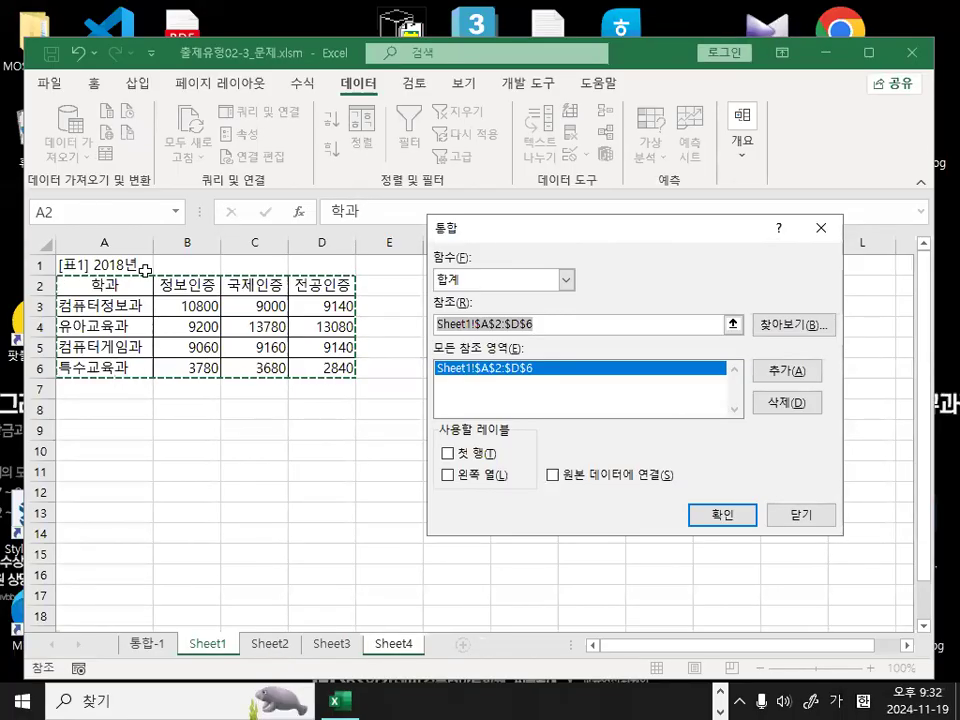
# Add the 2019 table Sheet2!$A$2:$D$6 and the 2020 table Sheet3!$A$2:$D$6 to the consolidation references
pyautogui.click(271, 645)
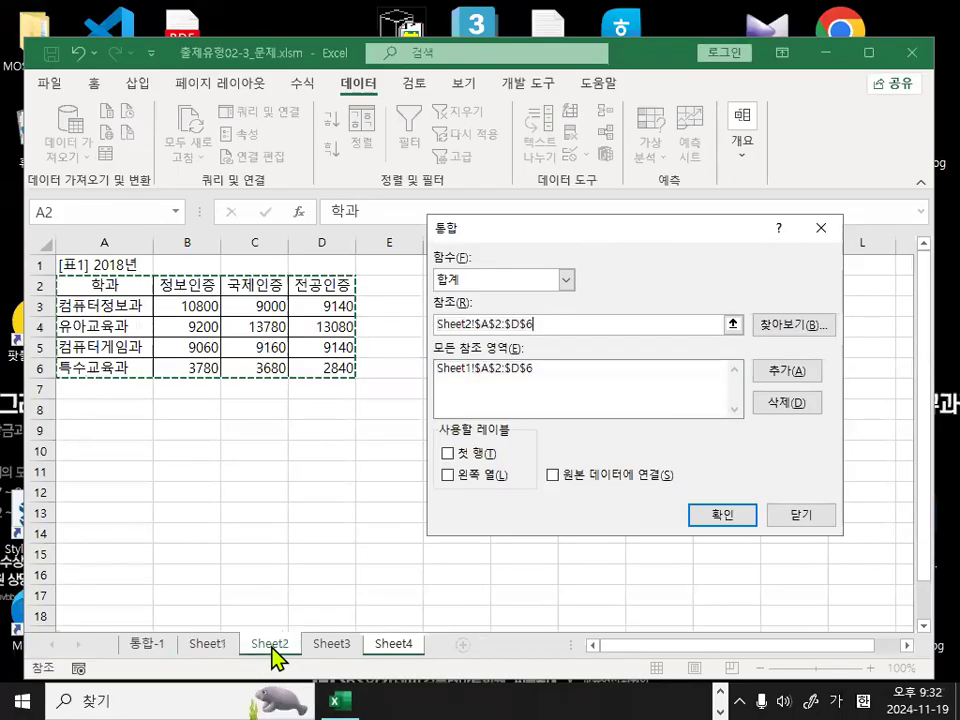
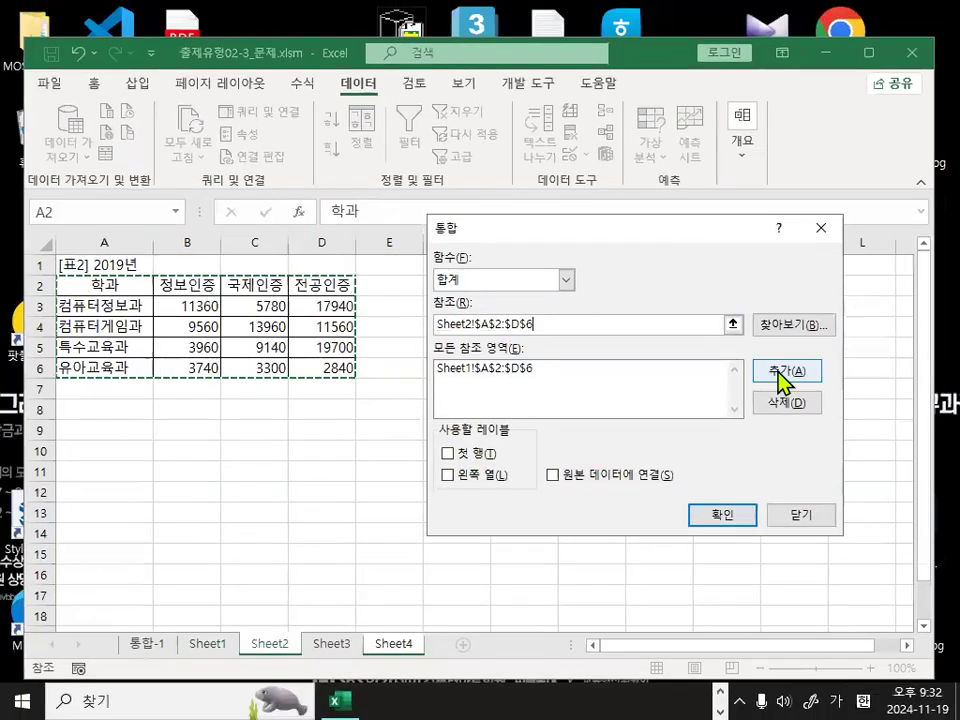
pyautogui.click(783, 372)
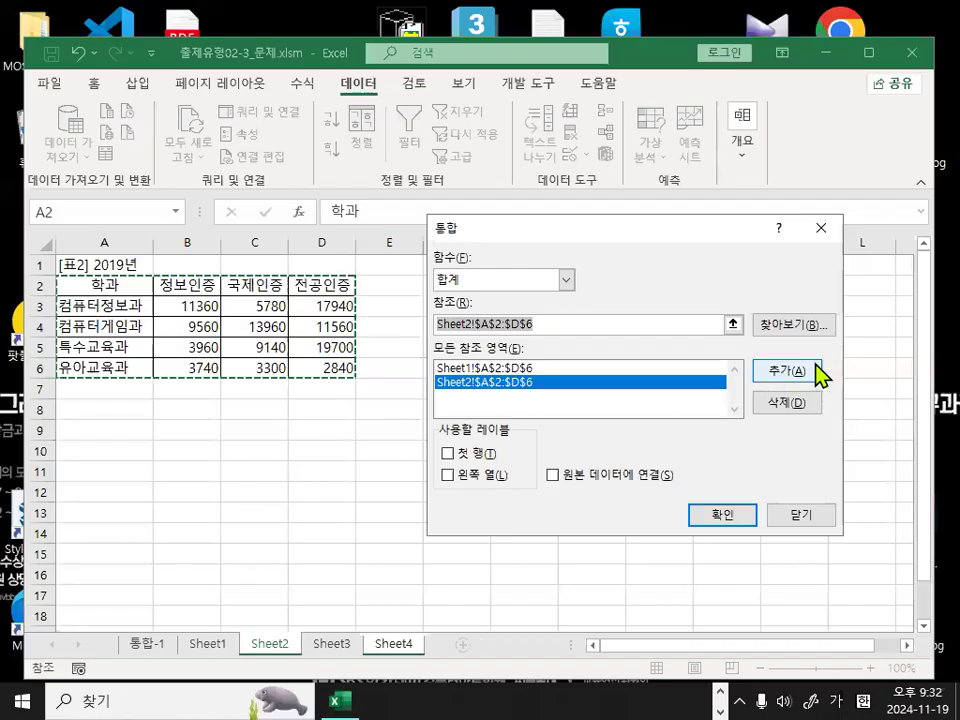
pyautogui.click(331, 645)
pyautogui.moveTo(298, 338)
pyautogui.mouseDown()
pyautogui.moveTo(296, 355)
pyautogui.moveTo(134, 336)
pyautogui.mouseUp()
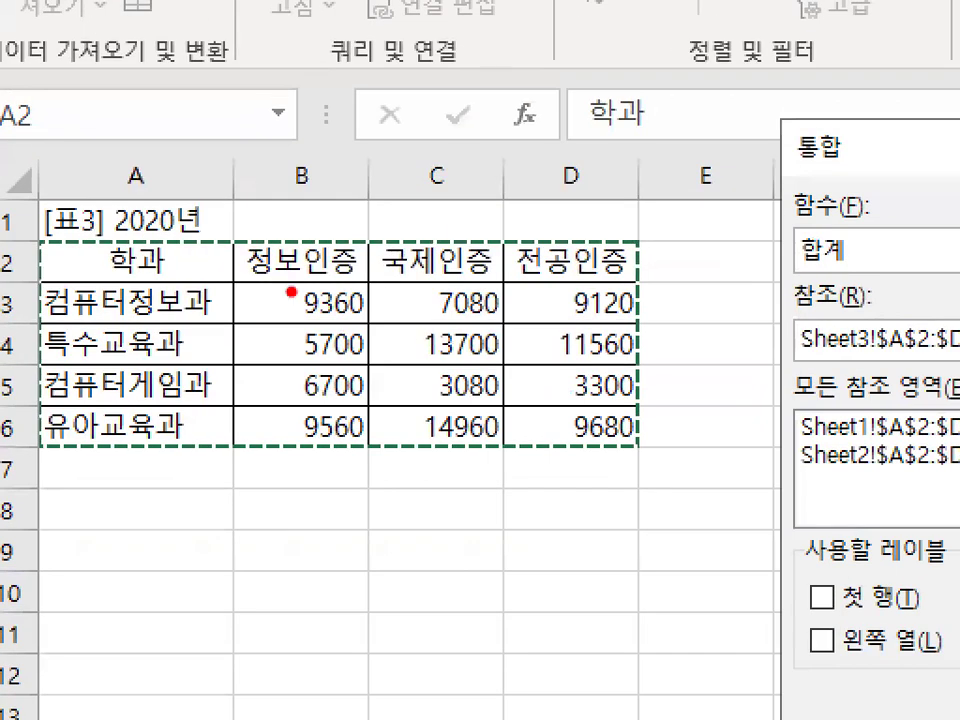
pyautogui.moveTo(194, 362)
pyautogui.mouseDown()
pyautogui.moveTo(476, 343)
pyautogui.moveTo(440, 428)
pyautogui.mouseUp()
pyautogui.press('Escape')
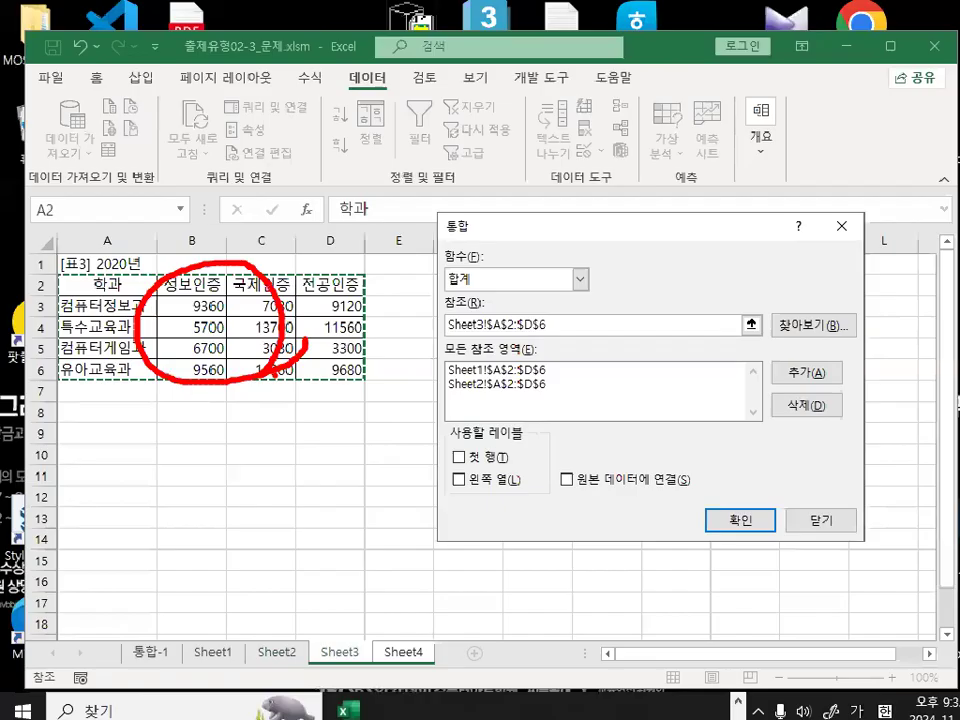
pyautogui.click(792, 373)
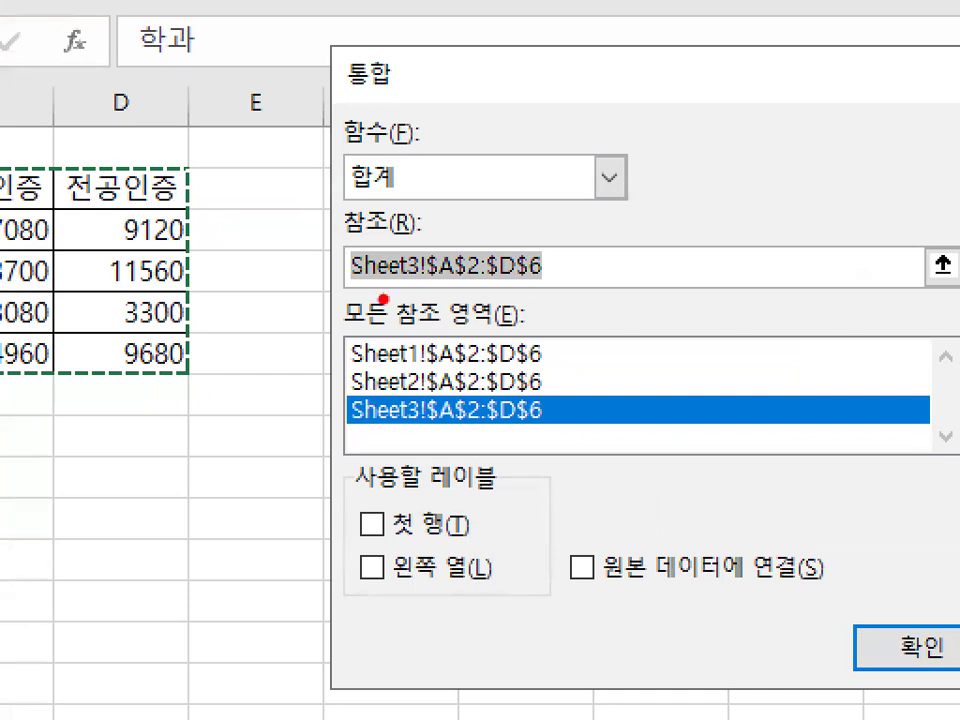
pyautogui.moveTo(383, 298); pyautogui.dragTo(432, 262)
pyautogui.moveTo(306, 372); pyautogui.dragTo(377, 313)
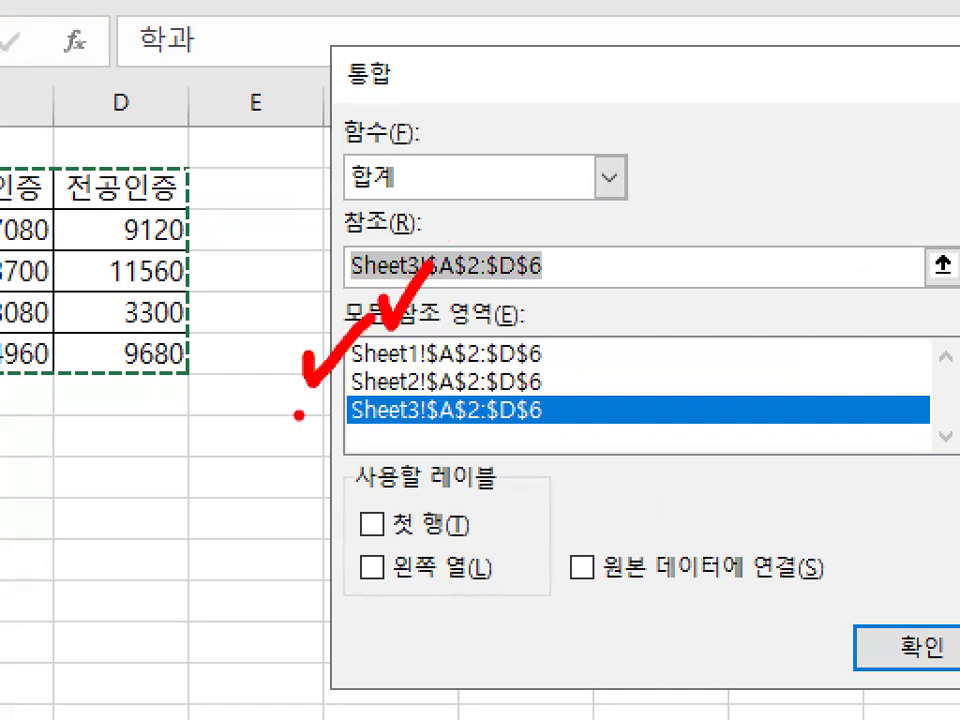
# Enable top row labels, left column labels and links to source data, and run the sum consolidation into Sheet4
pyautogui.moveTo(298, 415); pyautogui.dragTo(368, 390)
pyautogui.moveTo(588, 400)
pyautogui.mouseDown()
pyautogui.moveTo(350, 395)
pyautogui.moveTo(605, 395)
pyautogui.mouseUp()
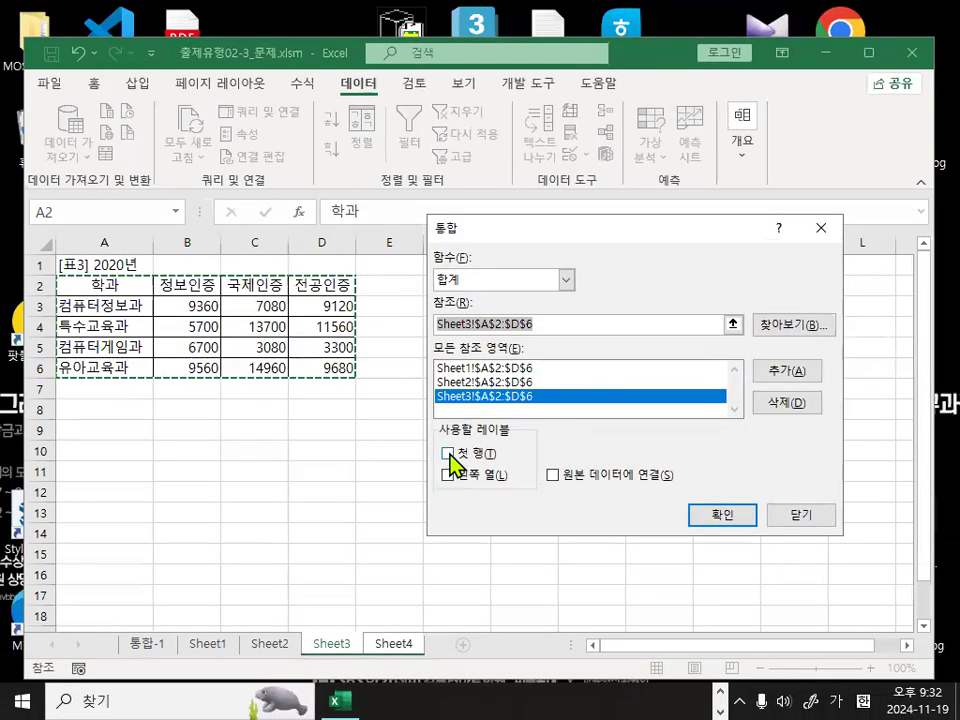
pyautogui.click(448, 454)
pyautogui.click(448, 476)
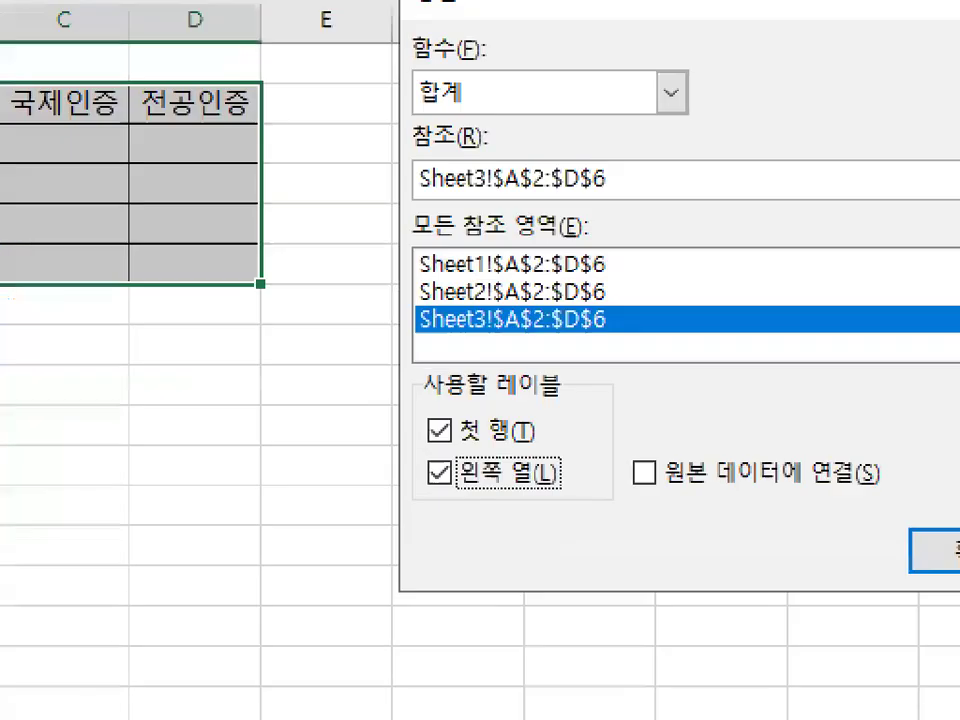
pyautogui.moveTo(480, 500)
pyautogui.mouseDown()
pyautogui.moveTo(413, 488)
pyautogui.moveTo(483, 465)
pyautogui.mouseUp()
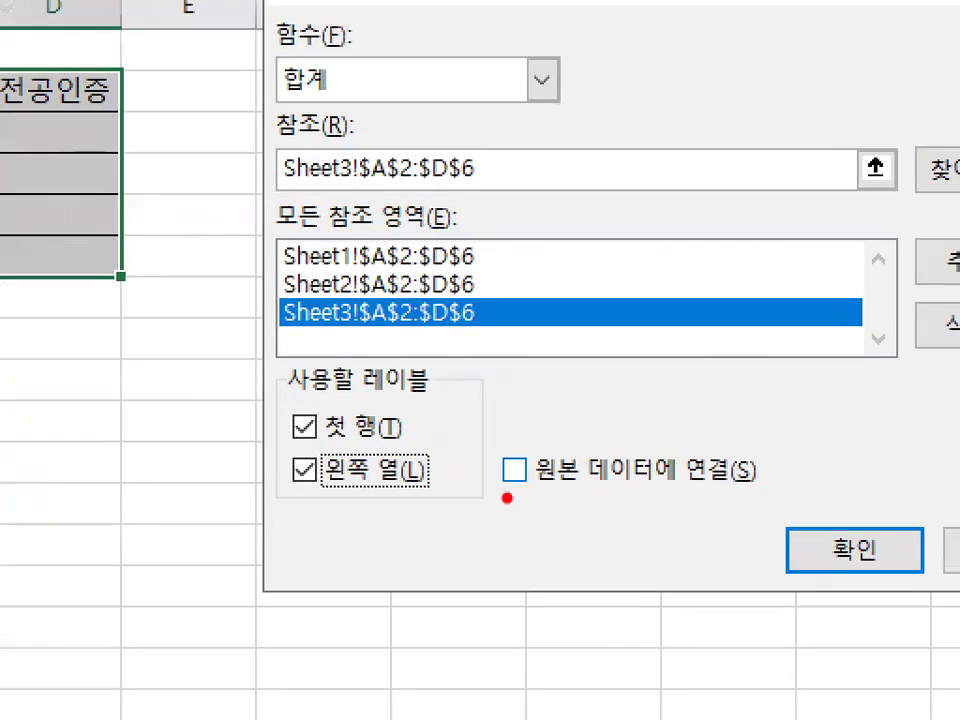
pyautogui.moveTo(508, 497); pyautogui.dragTo(770, 490)
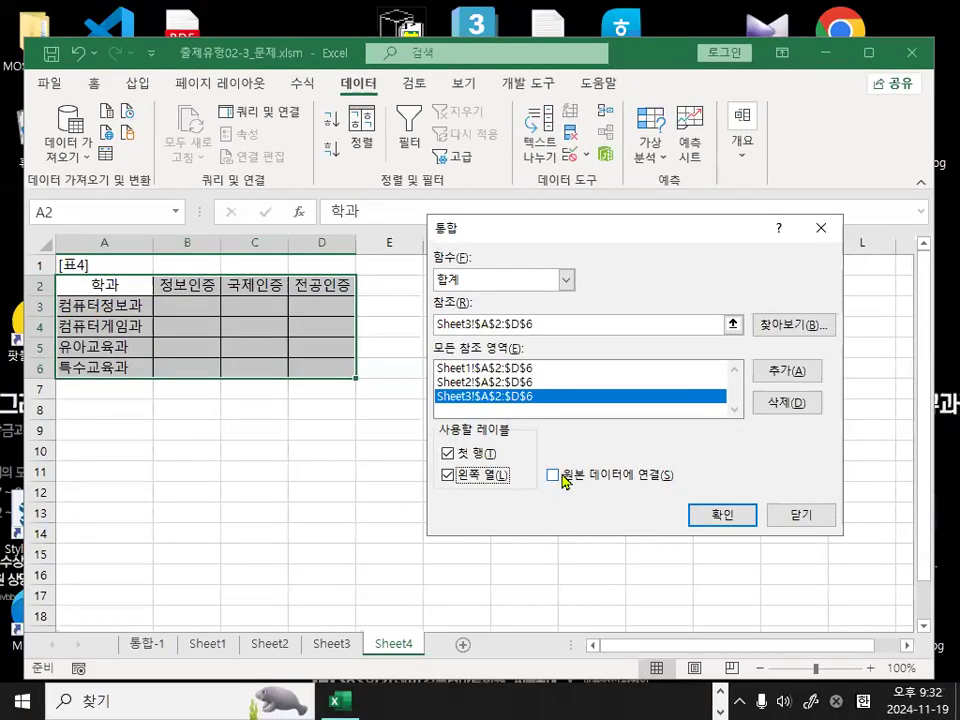
pyautogui.click(514, 470)
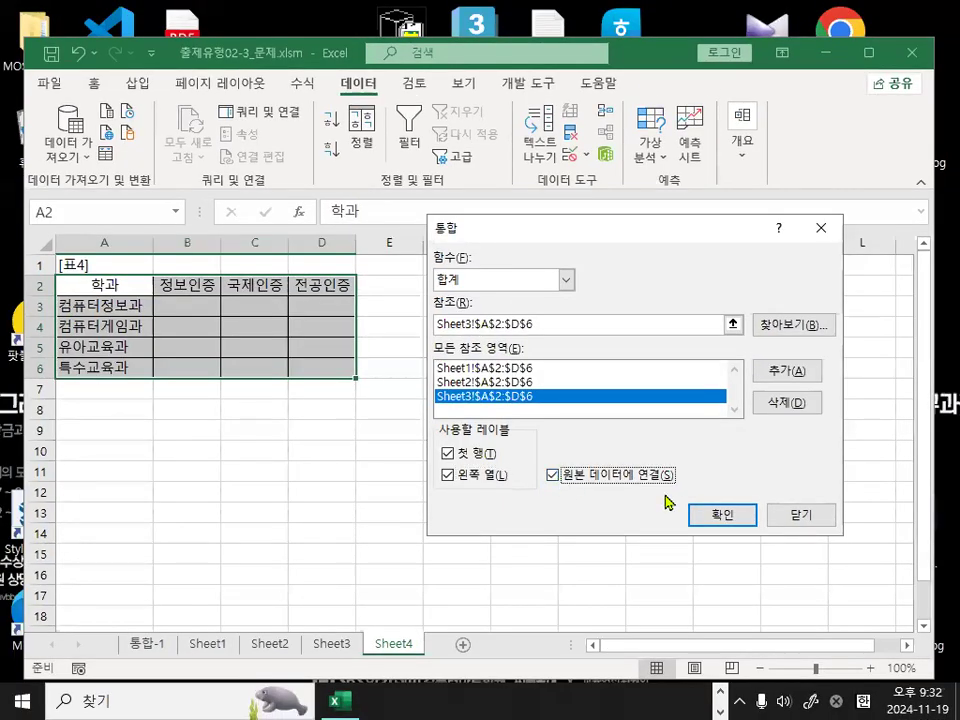
pyautogui.click(740, 516)
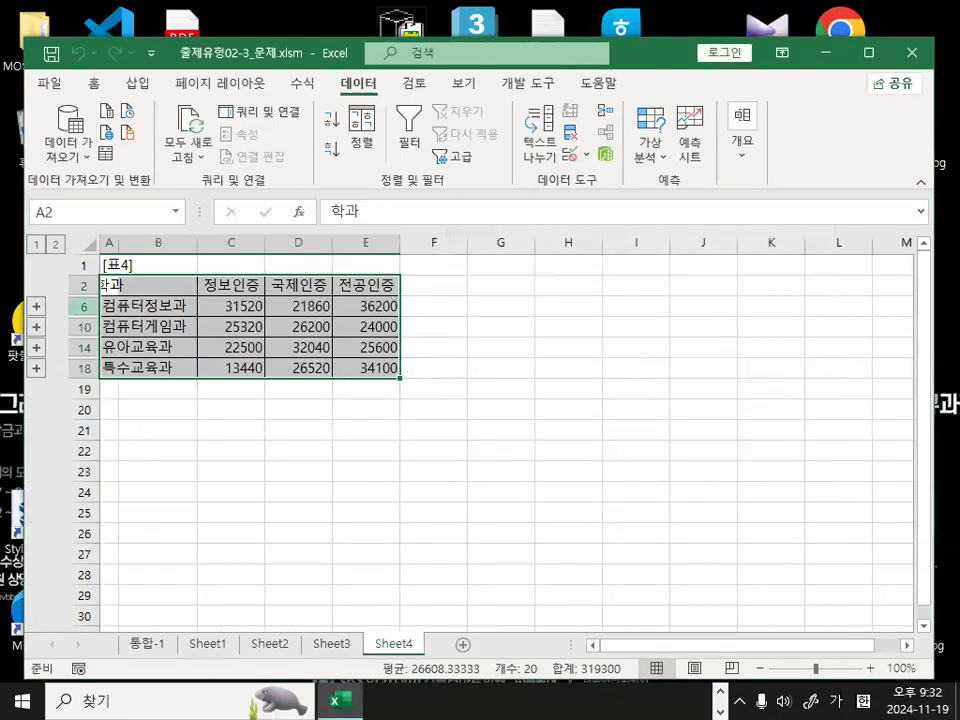
# Examine the outline levels and columns A to E of the consolidated table on Sheet4
pyautogui.click(8, 305)
pyautogui.hotkey('ctrl', '1')
pyautogui.click(75, 246)
pyautogui.moveTo(189, 228)
pyautogui.mouseDown()
pyautogui.moveTo(153, 286)
pyautogui.moveTo(158, 236)
pyautogui.mouseUp()
pyautogui.press('Escape')
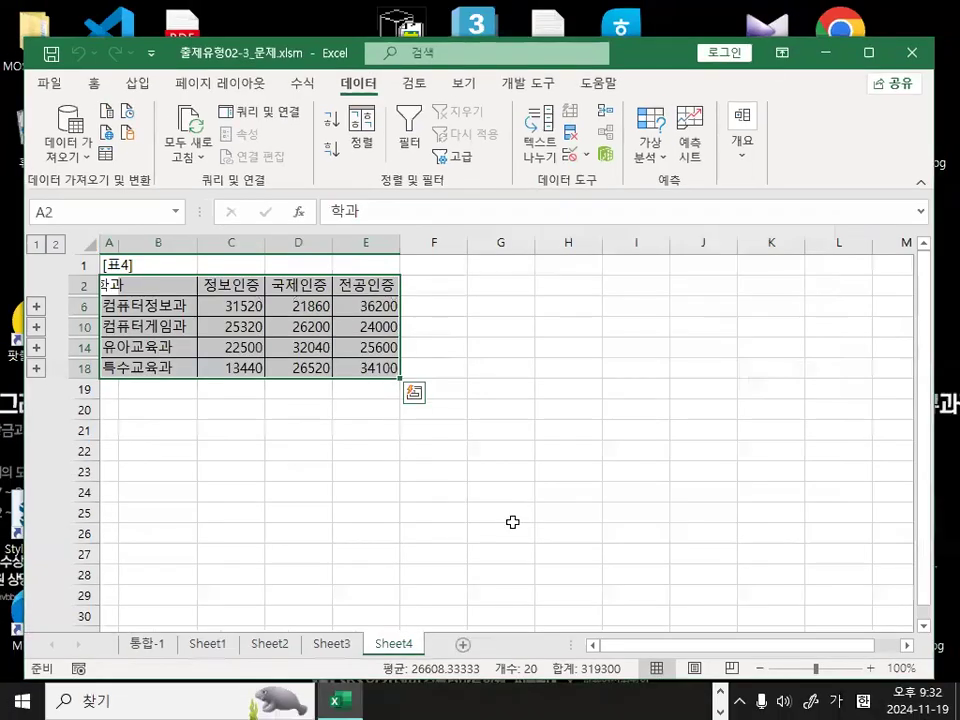
pyautogui.click(393, 466)
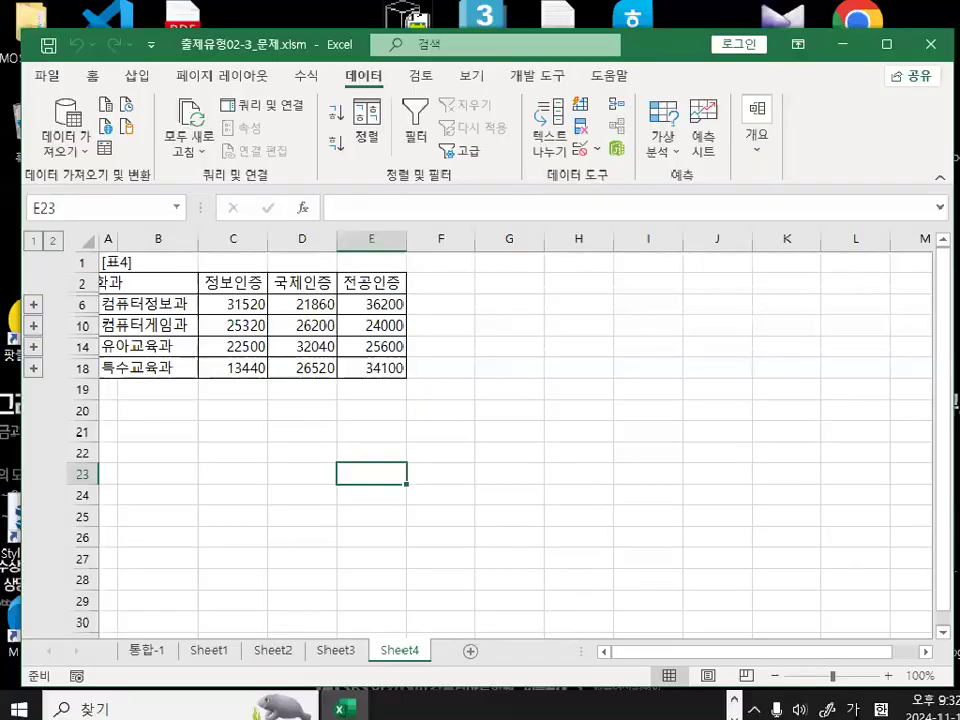
pyautogui.rightClick(152, 386)
pyautogui.moveTo(178, 410)
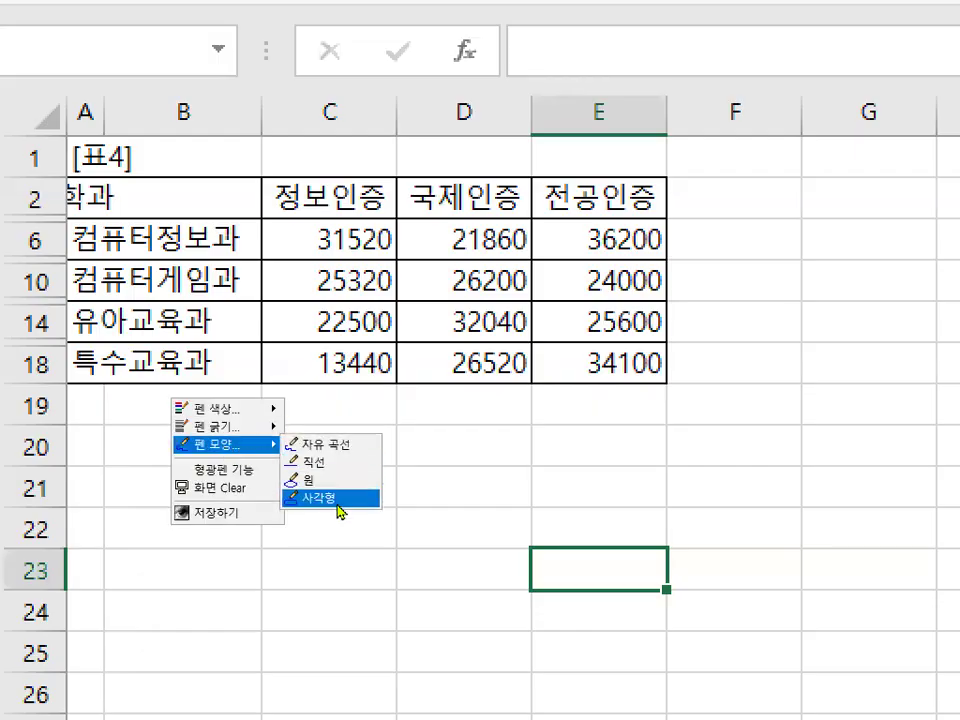
pyautogui.click(340, 500)
pyautogui.moveTo(60, 97); pyautogui.dragTo(527, 136)
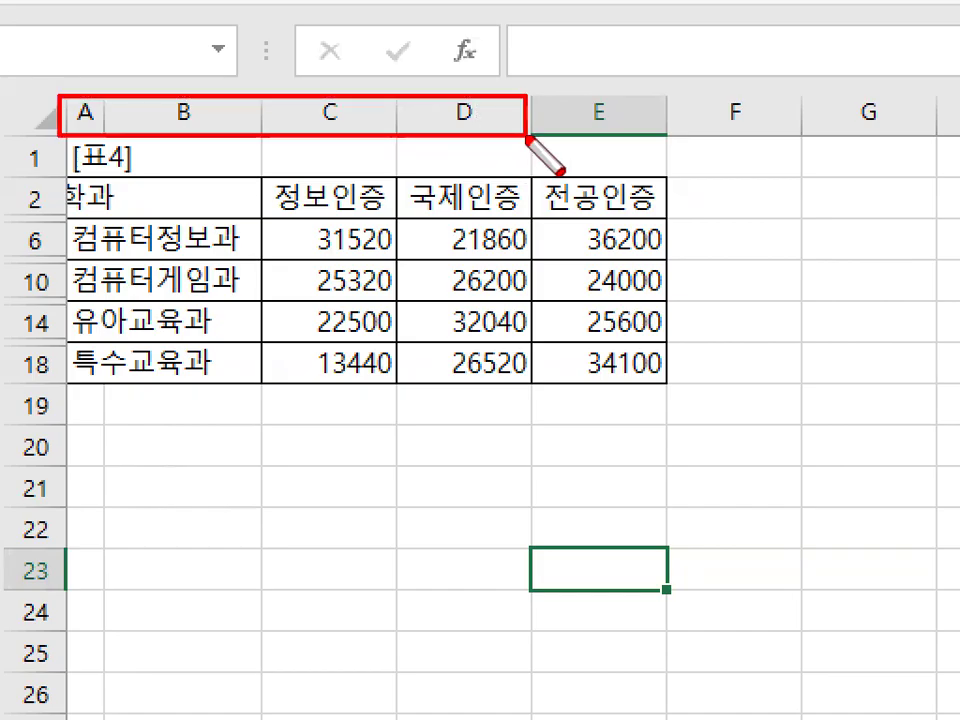
pyautogui.moveTo(65, 149); pyautogui.dragTo(525, 392)
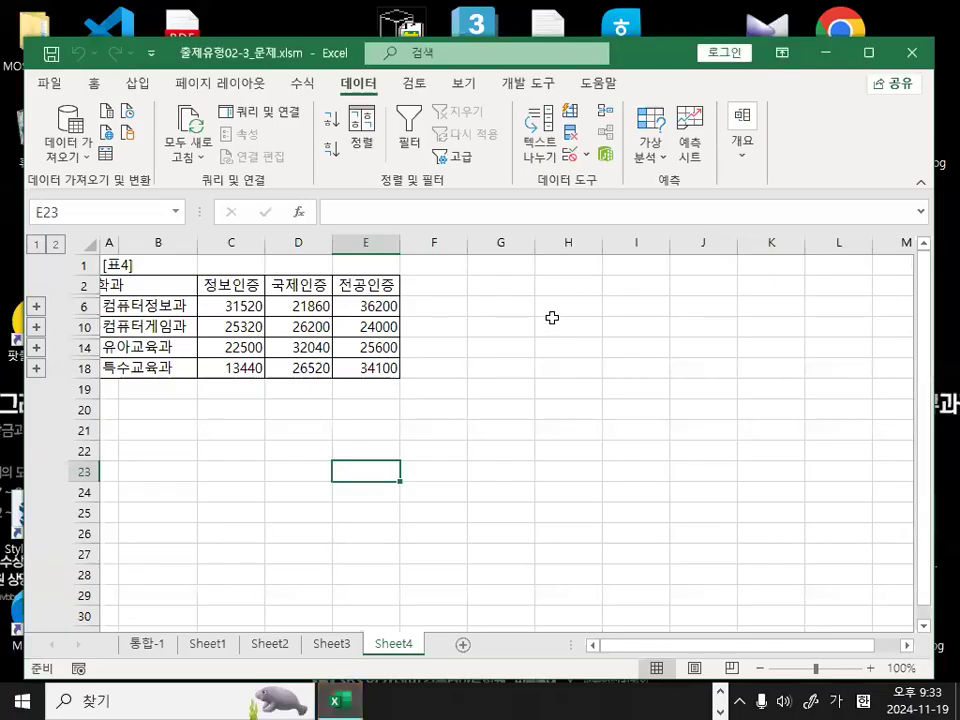
pyautogui.click(565, 324)
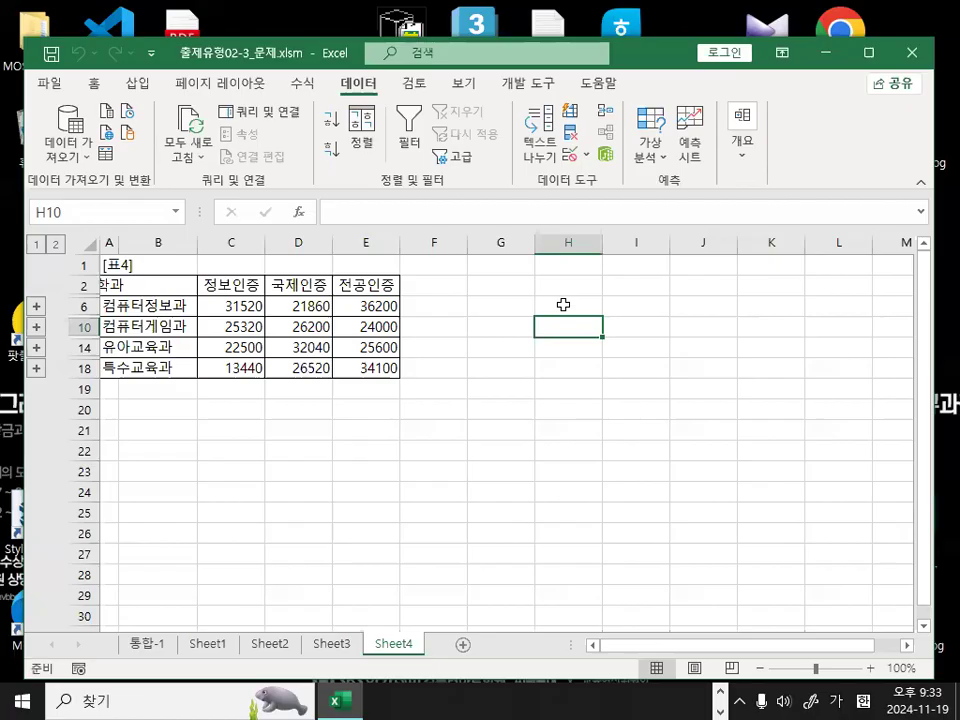
pyautogui.hotkey('ctrl', '1')
pyautogui.click(335, 256)
pyautogui.moveTo(456, 238)
pyautogui.mouseDown()
pyautogui.moveTo(422, 205)
pyautogui.moveTo(456, 234)
pyautogui.mouseUp()
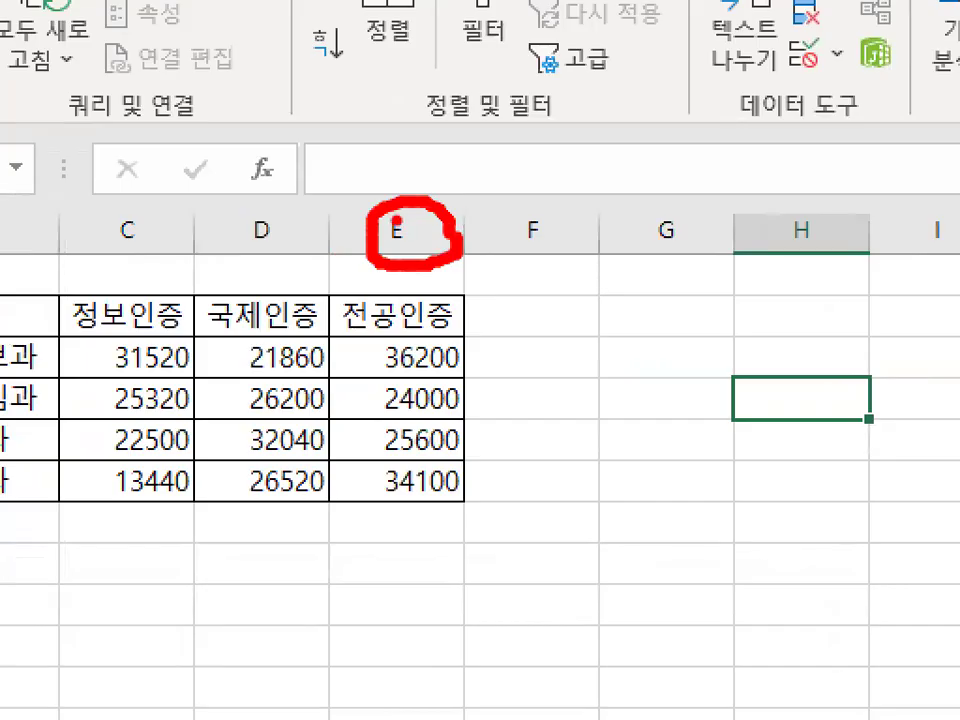
pyautogui.moveTo(467, 173); pyautogui.dragTo(378, 325)
pyautogui.moveTo(386, 220); pyautogui.dragTo(487, 352)
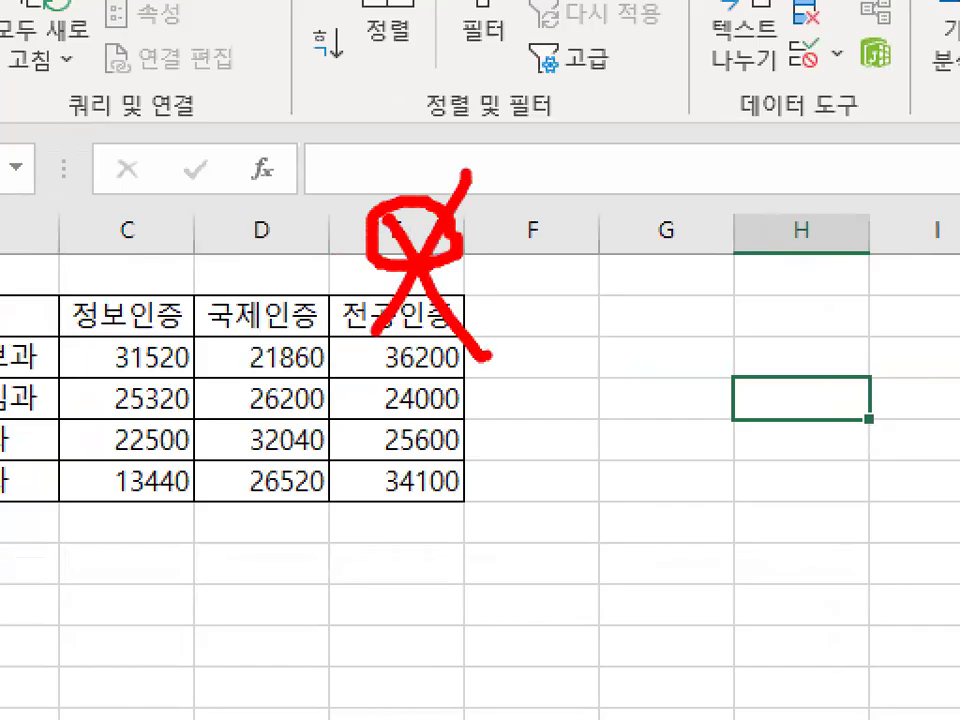
pyautogui.press('Escape')
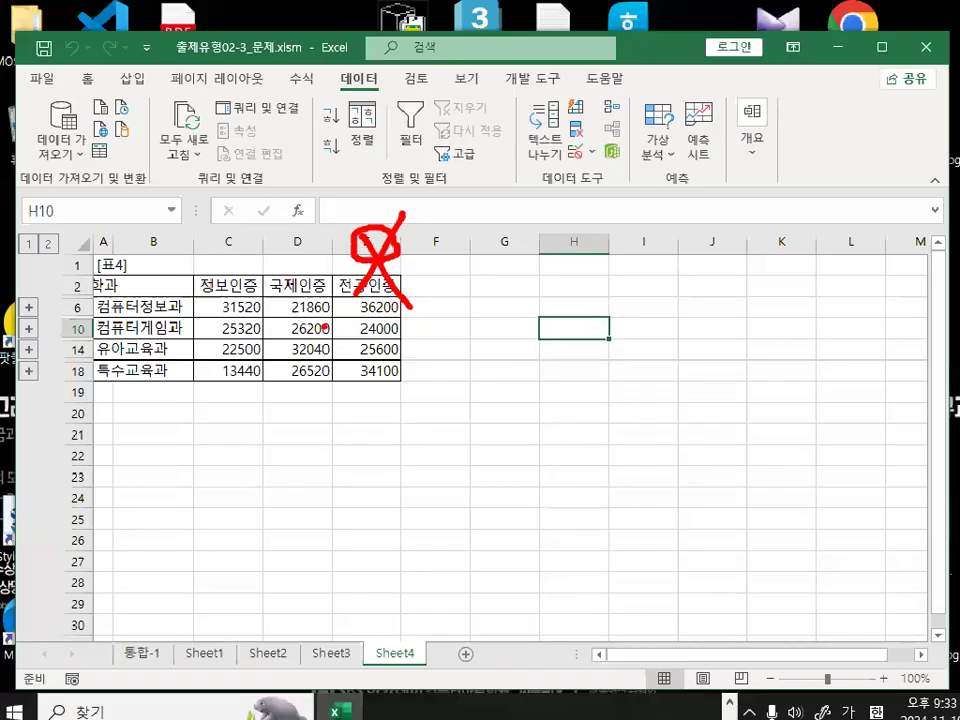
pyautogui.hotkey('ctrl', '1')
pyautogui.moveTo(394, 242)
pyautogui.mouseDown()
pyautogui.moveTo(353, 254)
pyautogui.moveTo(395, 245)
pyautogui.mouseUp()
pyautogui.press('Escape')
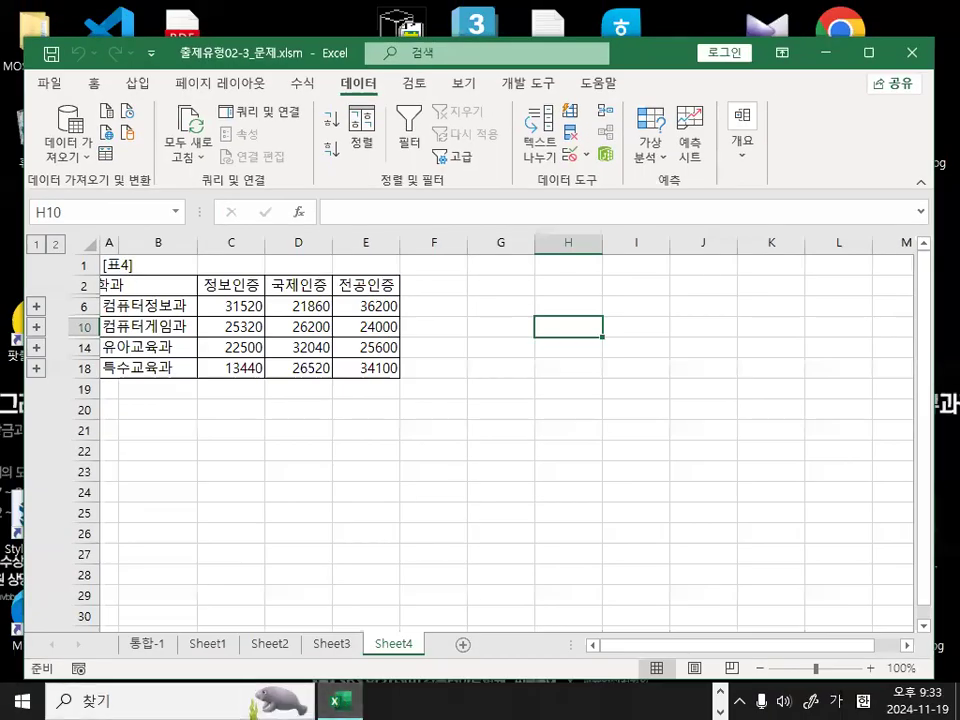
# Switch to Notepad, read the class notes on the third consolidation pattern, and return to the Excel workbook
pyautogui.hotkey('alt', 'Tab')
pyautogui.scroll(-1, 210, 403)
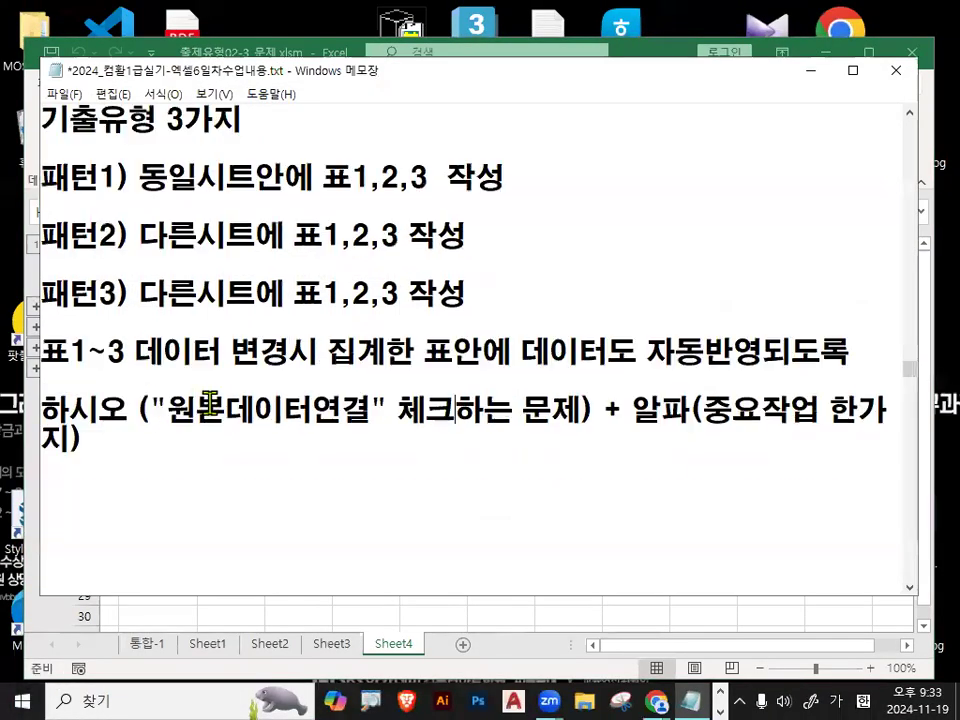
pyautogui.scroll(-1, 209, 402)
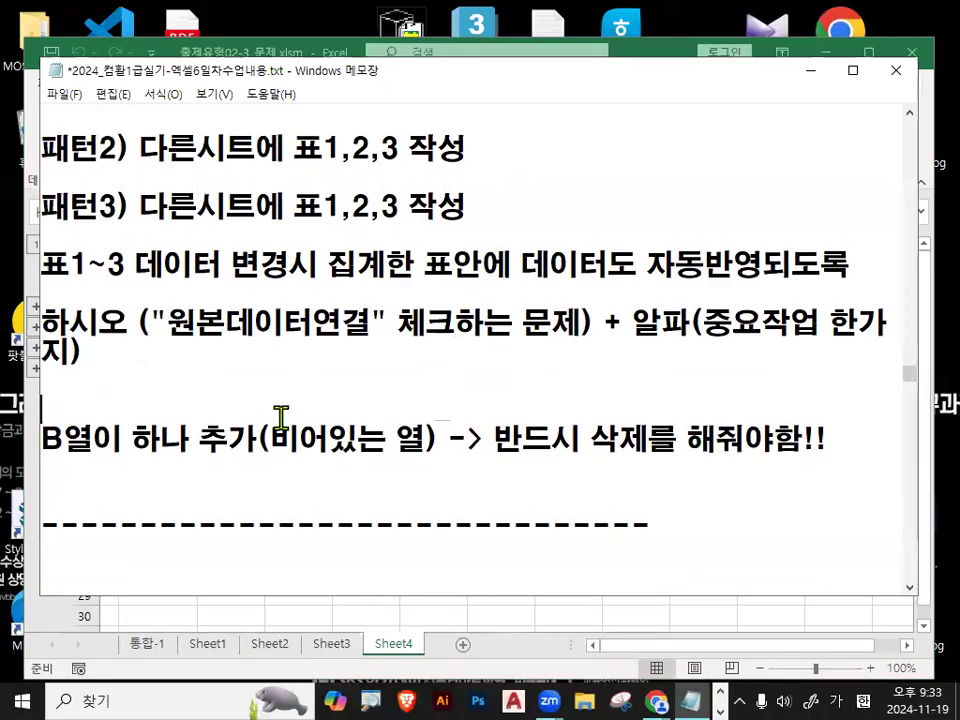
pyautogui.click(820, 72)
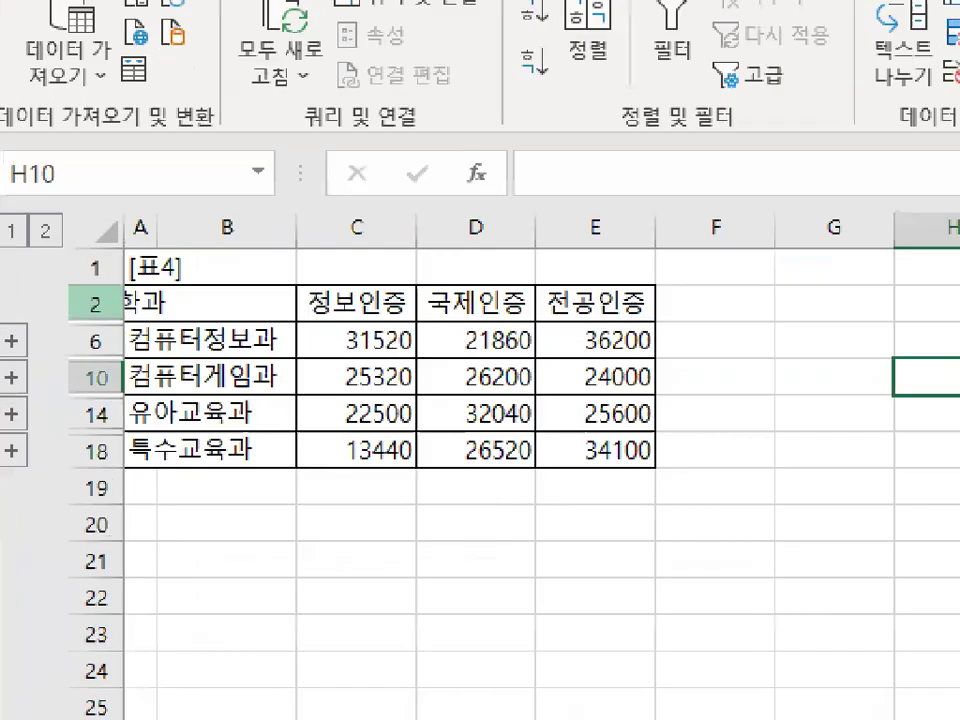
# Autofit the width of column A on Sheet4 to its department names
pyautogui.moveTo(118, 188); pyautogui.dragTo(262, 175)
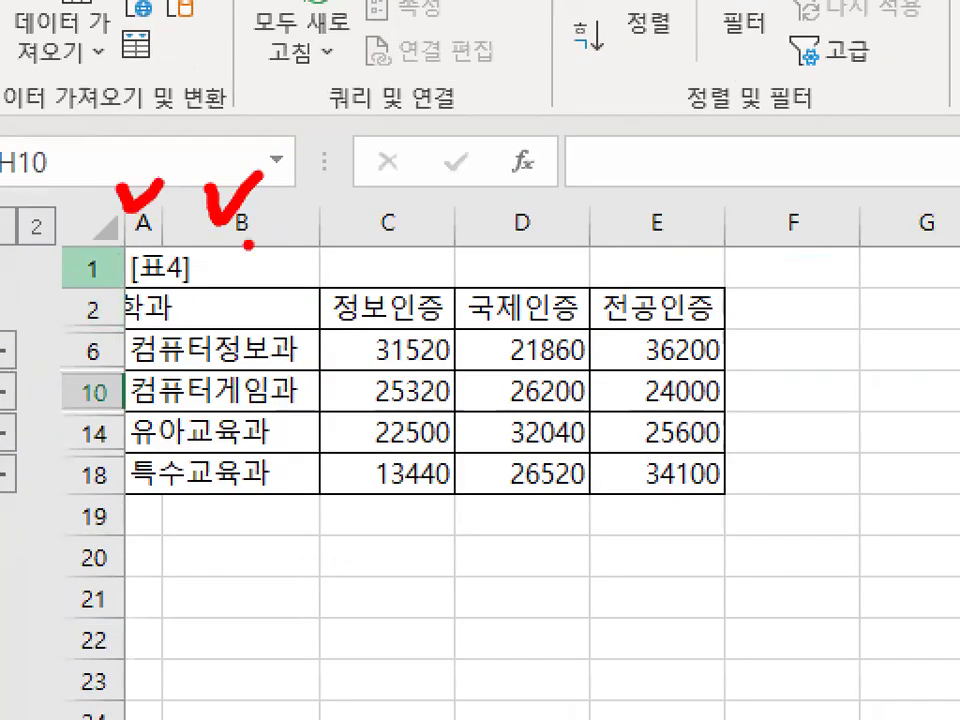
pyautogui.moveTo(137, 371); pyautogui.dragTo(283, 371)
pyautogui.moveTo(305, 486)
pyautogui.mouseDown()
pyautogui.moveTo(108, 432)
pyautogui.moveTo(322, 488)
pyautogui.moveTo(328, 515)
pyautogui.mouseUp()
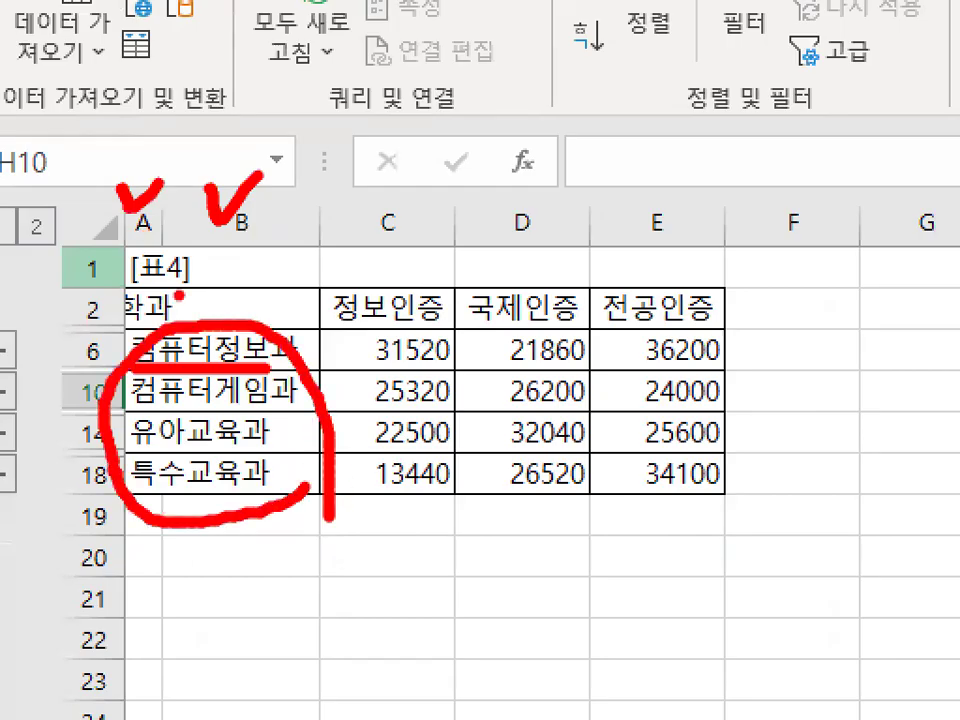
pyautogui.press('Escape')
pyautogui.hotkey('ctrl', '1')
pyautogui.click(139, 239)
pyautogui.moveTo(139, 239)
pyautogui.mouseDown()
pyautogui.moveTo(106, 228)
pyautogui.moveTo(144, 234)
pyautogui.mouseUp()
pyautogui.press('Escape')
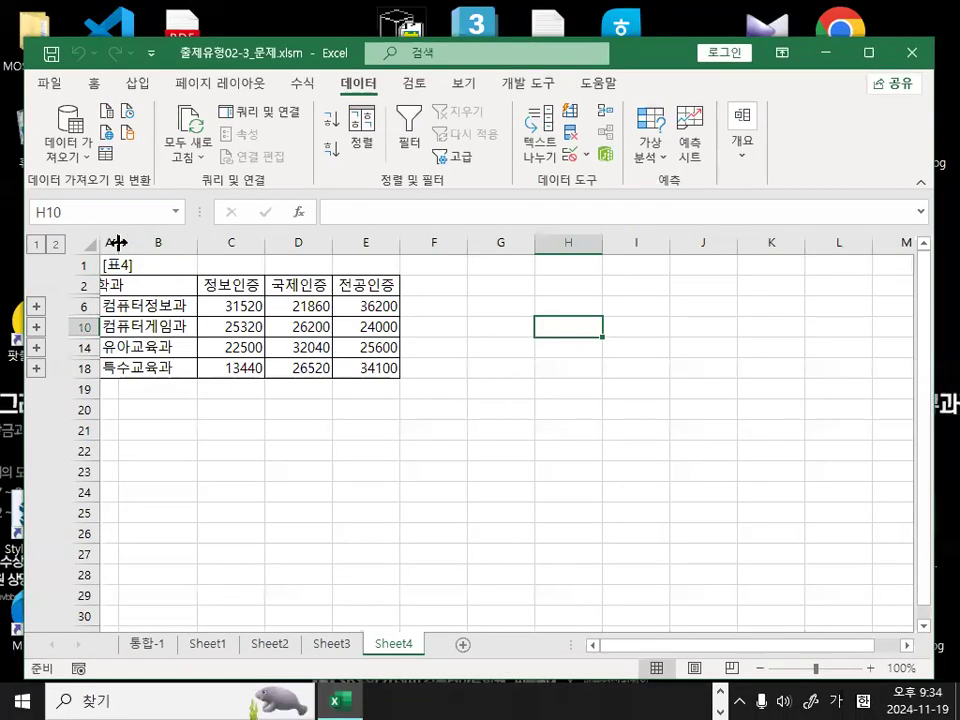
pyautogui.doubleClick(118, 242)
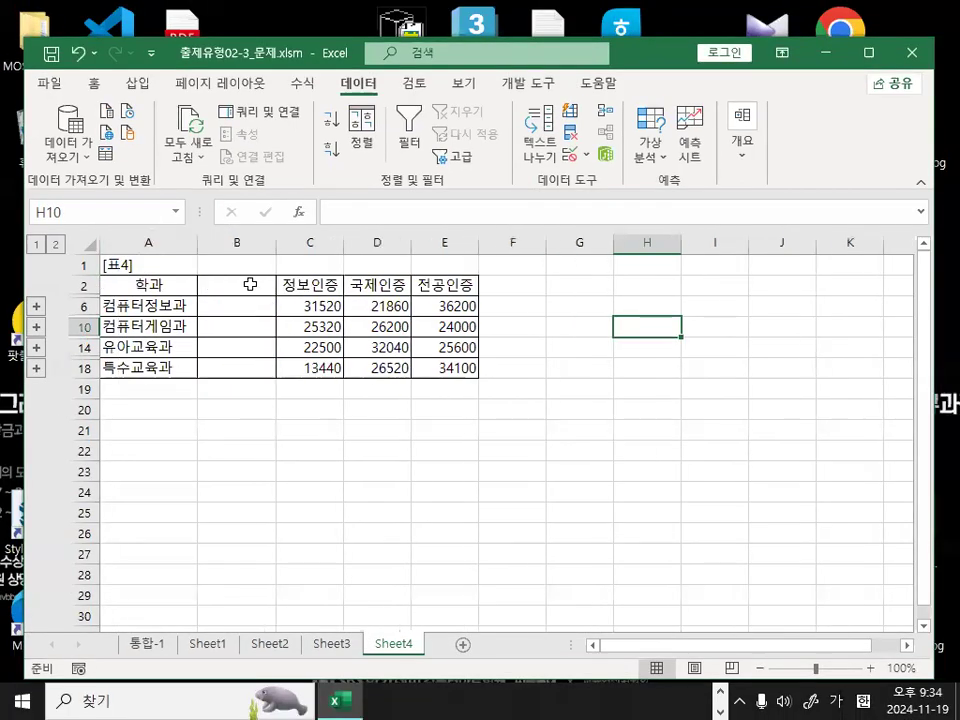
# Delete the empty column B between the department names and the 정보인증 column on Sheet4
pyautogui.hotkey('ctrl', '1')
pyautogui.click(272, 356)
pyautogui.moveTo(272, 356)
pyautogui.mouseDown()
pyautogui.moveTo(230, 245)
pyautogui.moveTo(278, 371)
pyautogui.mouseUp()
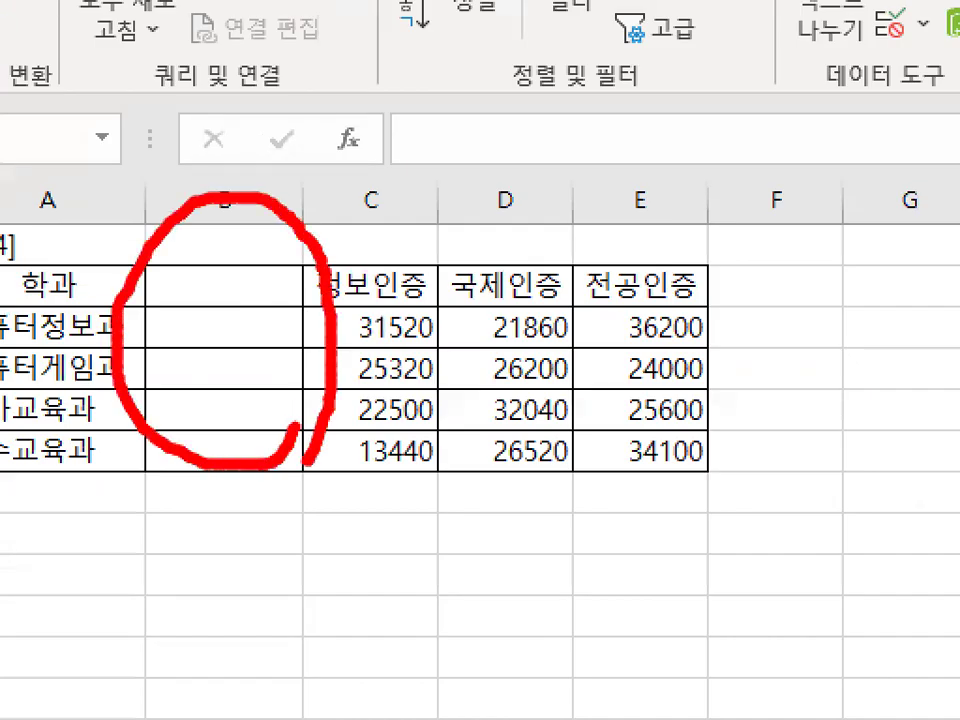
pyautogui.moveTo(444, 381); pyautogui.dragTo(639, 381)
pyautogui.moveTo(594, 351); pyautogui.dragTo(573, 409)
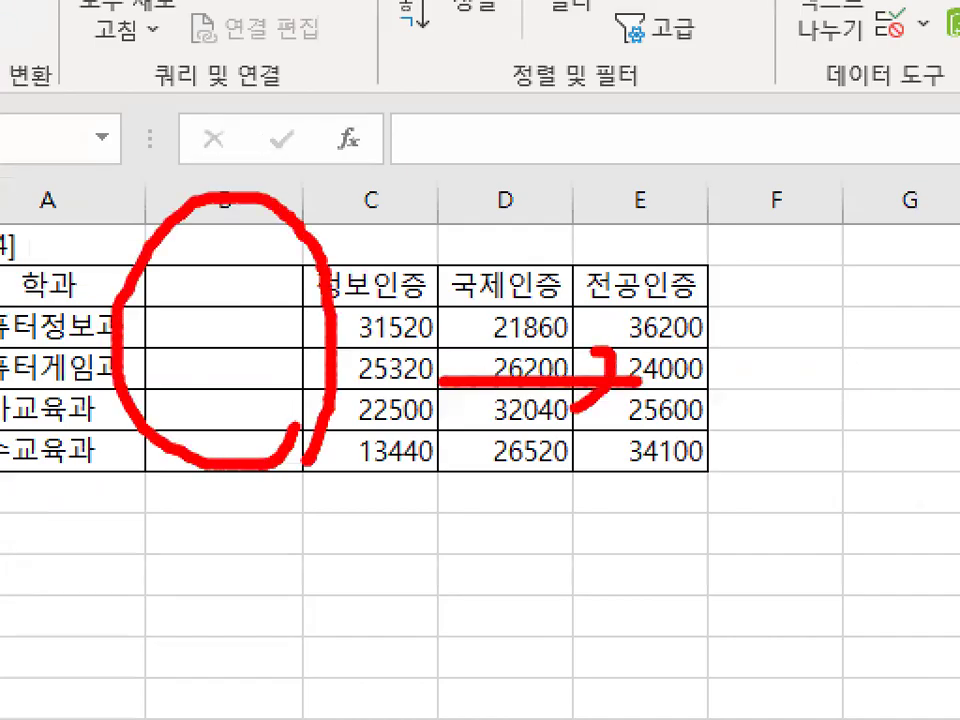
pyautogui.press('Escape')
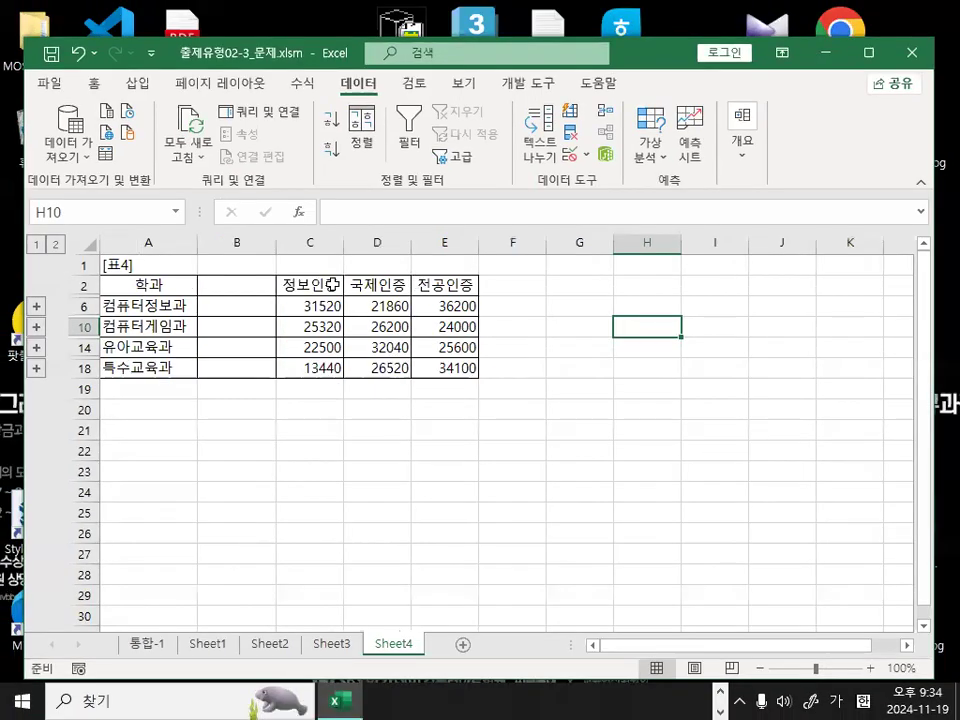
pyautogui.click(236, 243)
pyautogui.hotkey('ctrl', '1')
pyautogui.moveTo(197, 240)
pyautogui.mouseDown()
pyautogui.moveTo(285, 242)
pyautogui.moveTo(205, 230)
pyautogui.mouseUp()
pyautogui.press('Escape')
pyautogui.rightClick(246, 243)
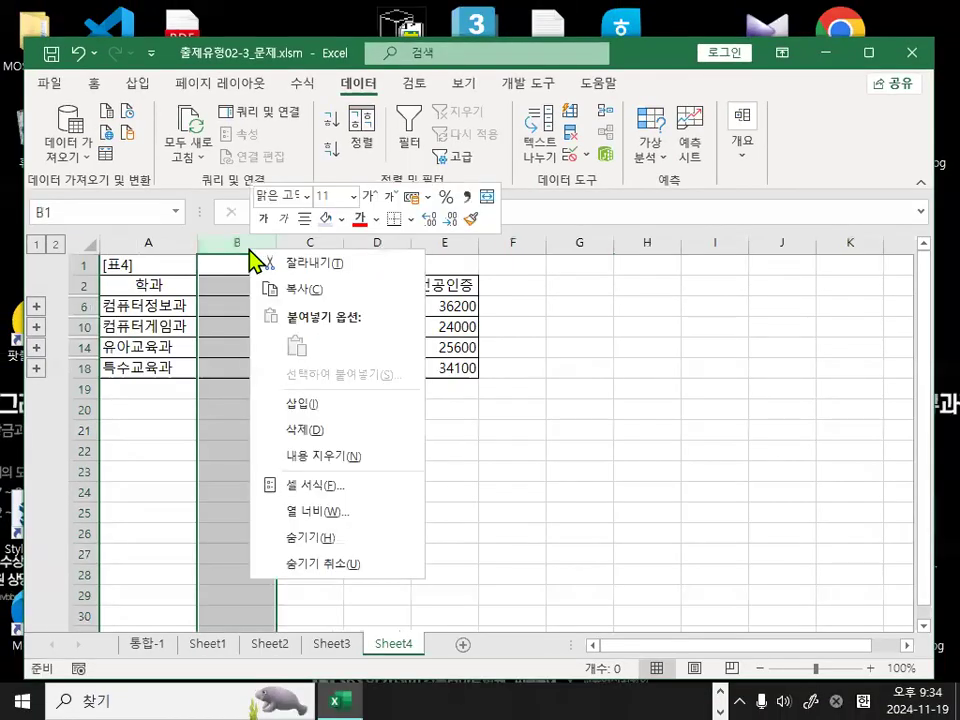
pyautogui.click(272, 423)
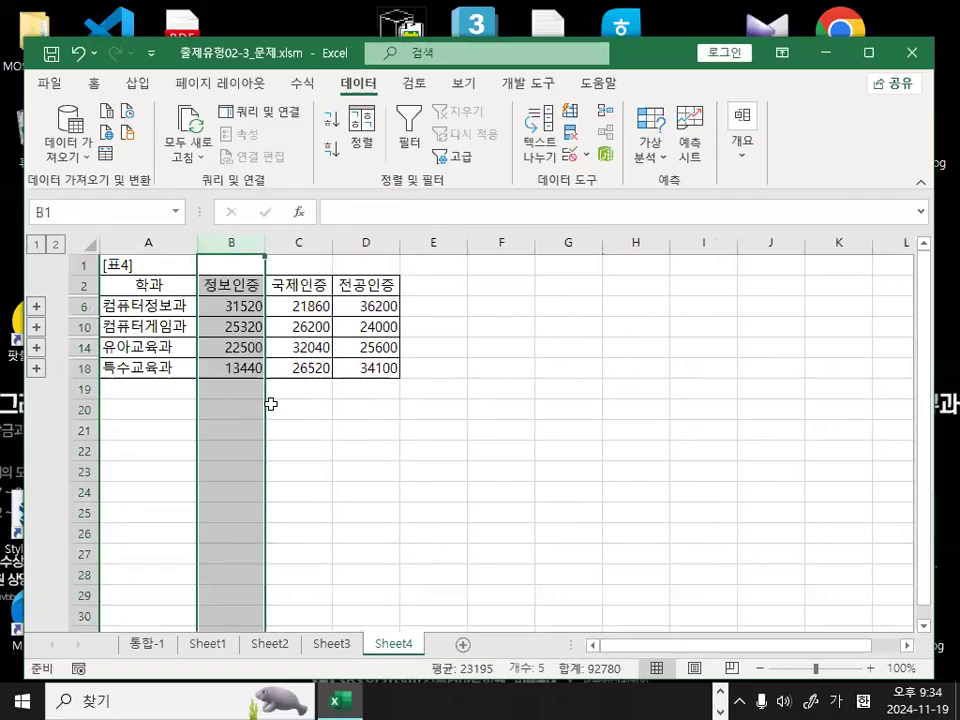
pyautogui.click(387, 400)
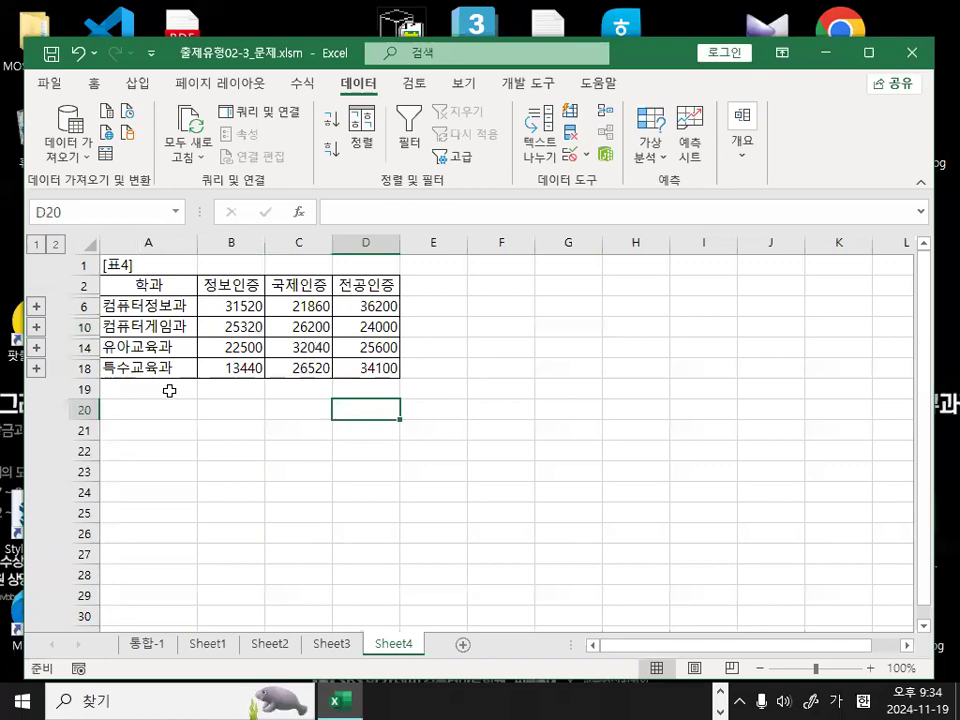
# Check the Sheet4 table's department column against the Notepad note about column B, returning to Excel
pyautogui.hotkey('ctrl', '1')
pyautogui.click(143, 247)
pyautogui.moveTo(308, 362); pyautogui.dragTo(285, 404)
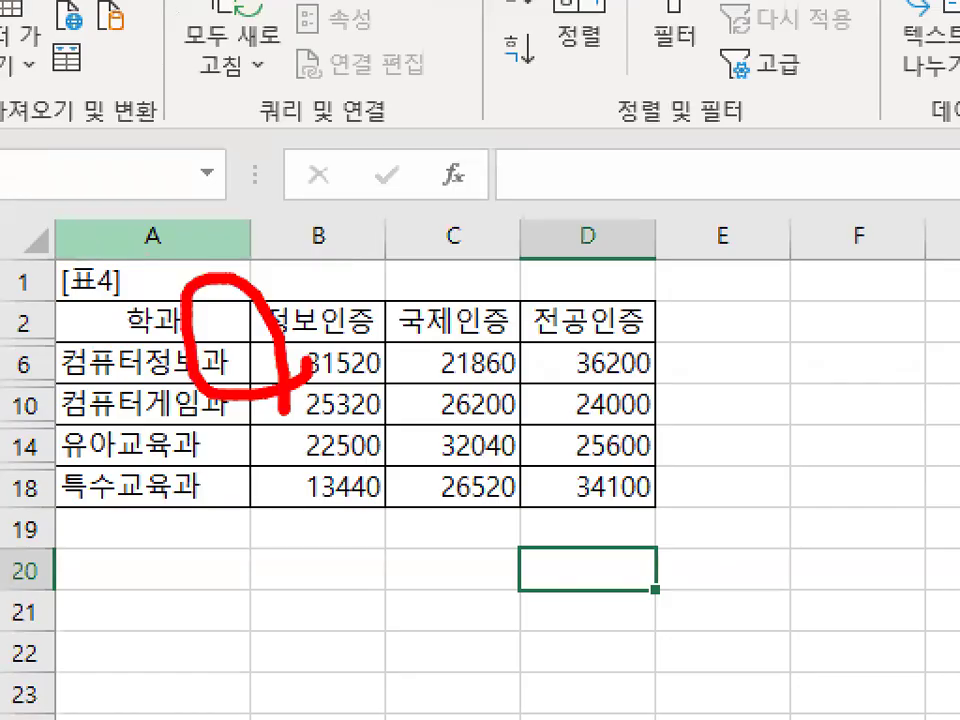
pyautogui.press('Escape')
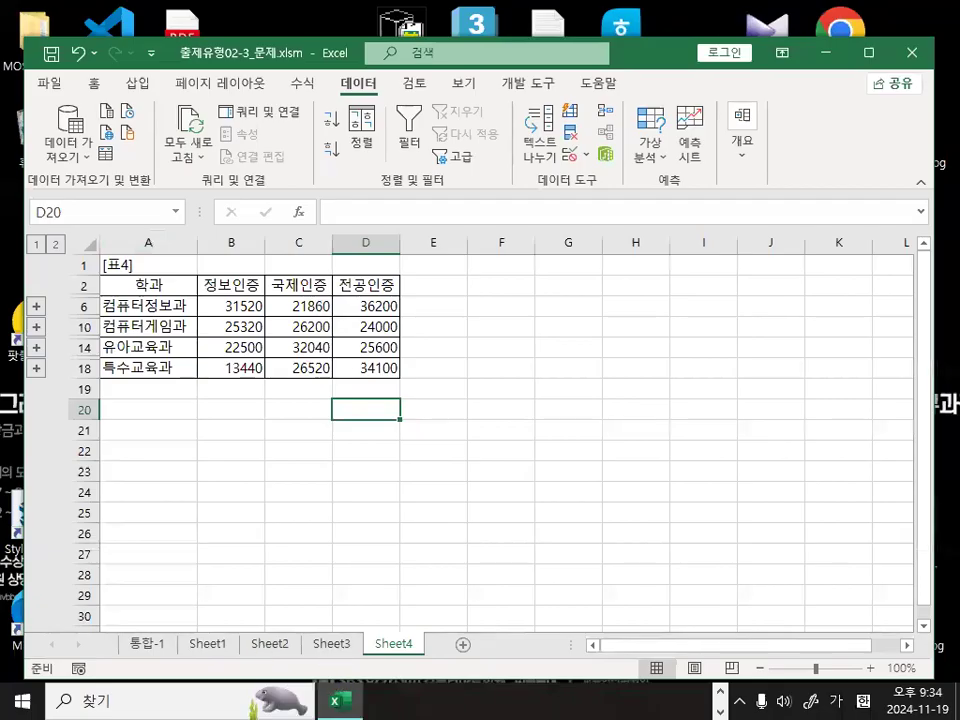
pyautogui.hotkey('alt', 'Tab')
pyautogui.moveTo(63, 438); pyautogui.dragTo(428, 438)
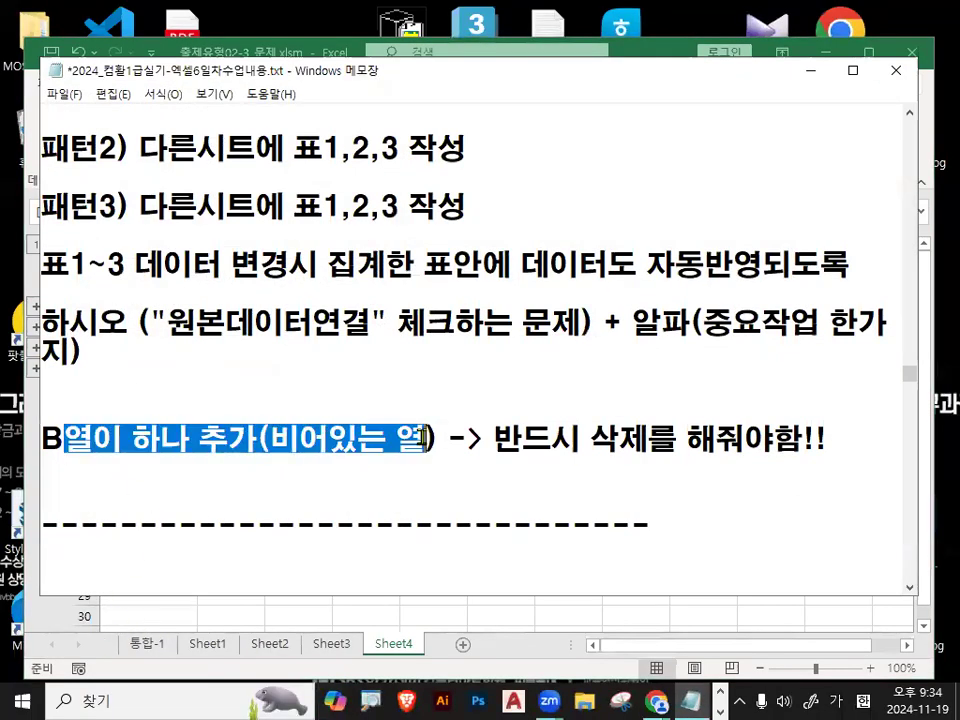
pyautogui.click(812, 71)
# Compare the consolidated [표4] table on Sheet4 with the [표4] table on the 통합-1 sheet
pyautogui.click(254, 460)
pyautogui.moveTo(469, 295)
pyautogui.mouseDown()
pyautogui.moveTo(381, 427)
pyautogui.moveTo(392, 407)
pyautogui.mouseUp()
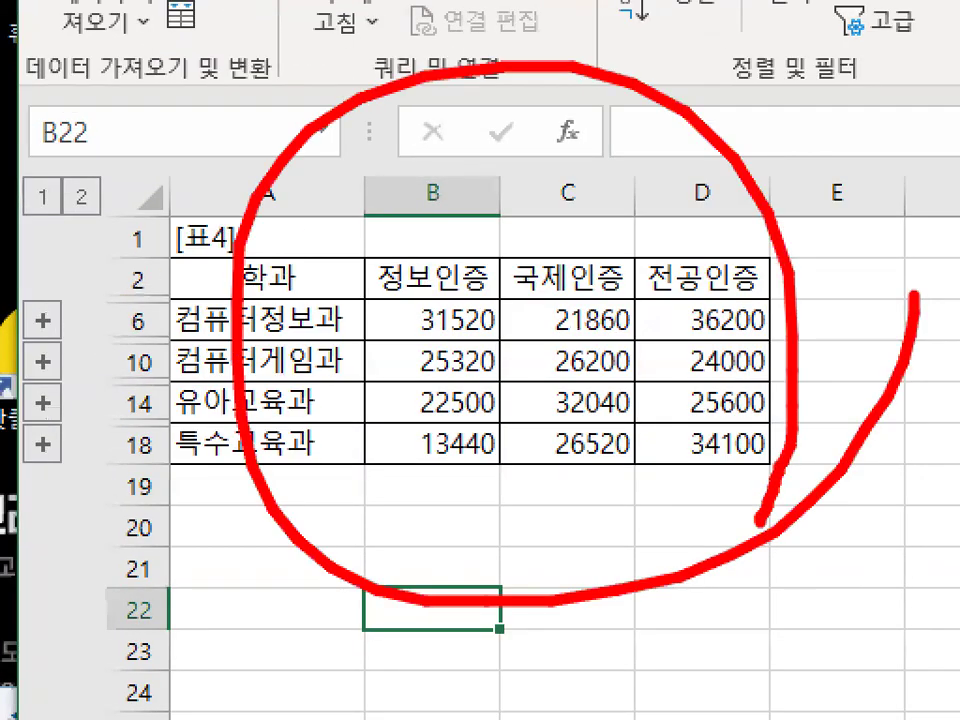
pyautogui.press('Escape')
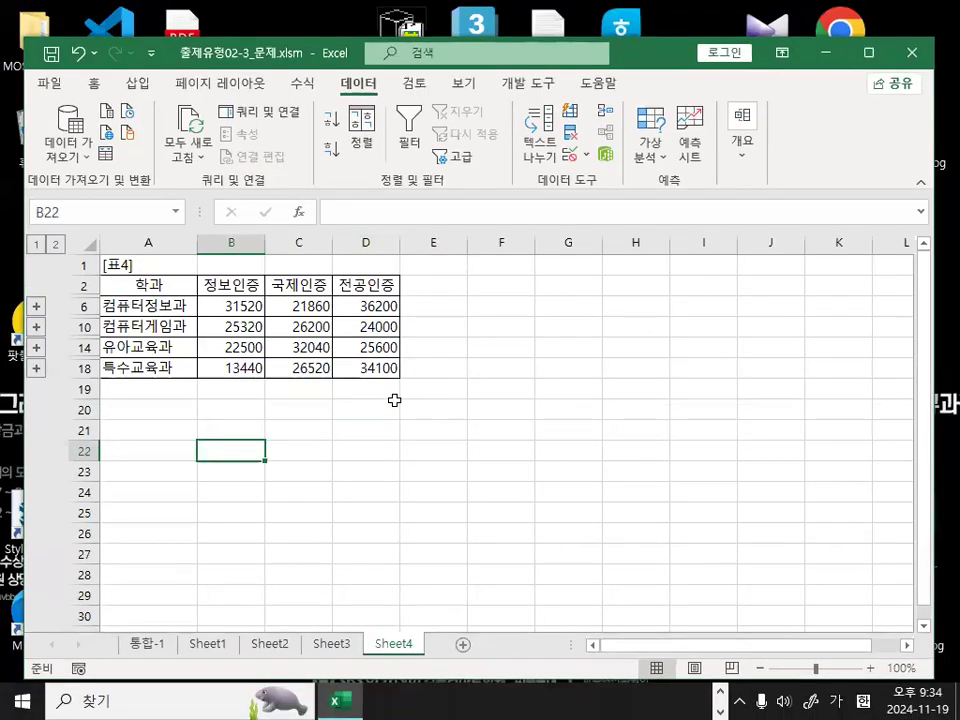
pyautogui.click(145, 644)
pyautogui.click(515, 422)
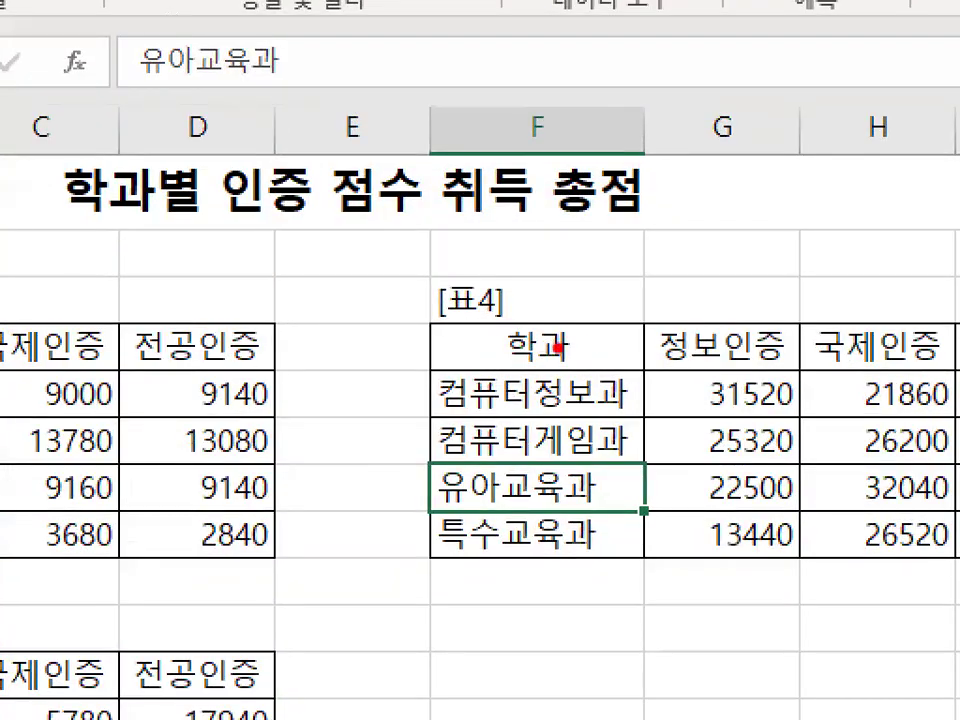
pyautogui.moveTo(588, 347)
pyautogui.mouseDown()
pyautogui.moveTo(522, 310)
pyautogui.moveTo(543, 352)
pyautogui.mouseUp()
pyautogui.press('Escape')
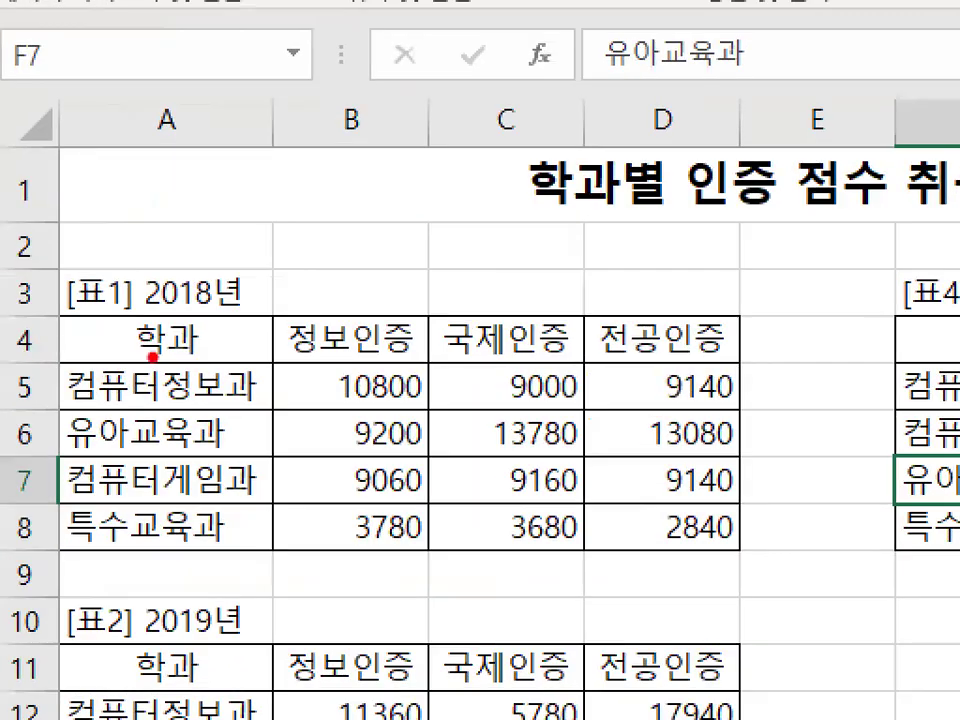
# Examine the 학과 and 정보인증 headers and the score cells of [표1] on the 통합-1 sheet
pyautogui.moveTo(152, 355)
pyautogui.mouseDown()
pyautogui.moveTo(204, 326)
pyautogui.moveTo(150, 345)
pyautogui.mouseUp()
pyautogui.moveTo(135, 265)
pyautogui.mouseDown()
pyautogui.moveTo(192, 300)
pyautogui.moveTo(228, 210)
pyautogui.mouseUp()
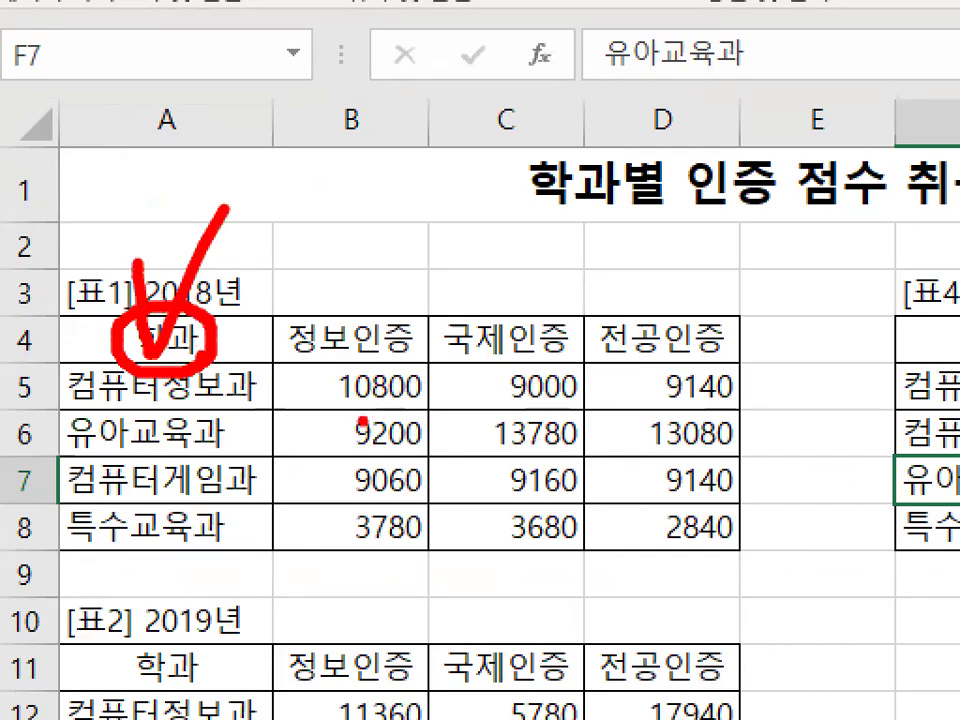
pyautogui.moveTo(430, 348)
pyautogui.mouseDown()
pyautogui.moveTo(318, 362)
pyautogui.moveTo(330, 325)
pyautogui.moveTo(412, 348)
pyautogui.mouseUp()
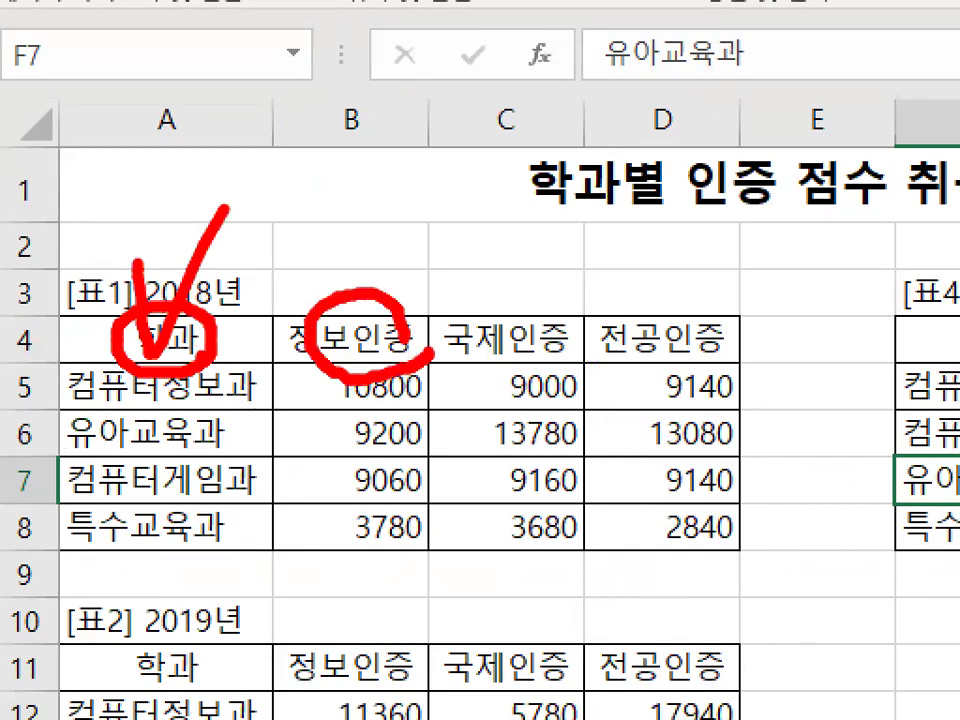
pyautogui.moveTo(352, 322); pyautogui.dragTo(575, 525)
pyautogui.moveTo(530, 425); pyautogui.dragTo(568, 522)
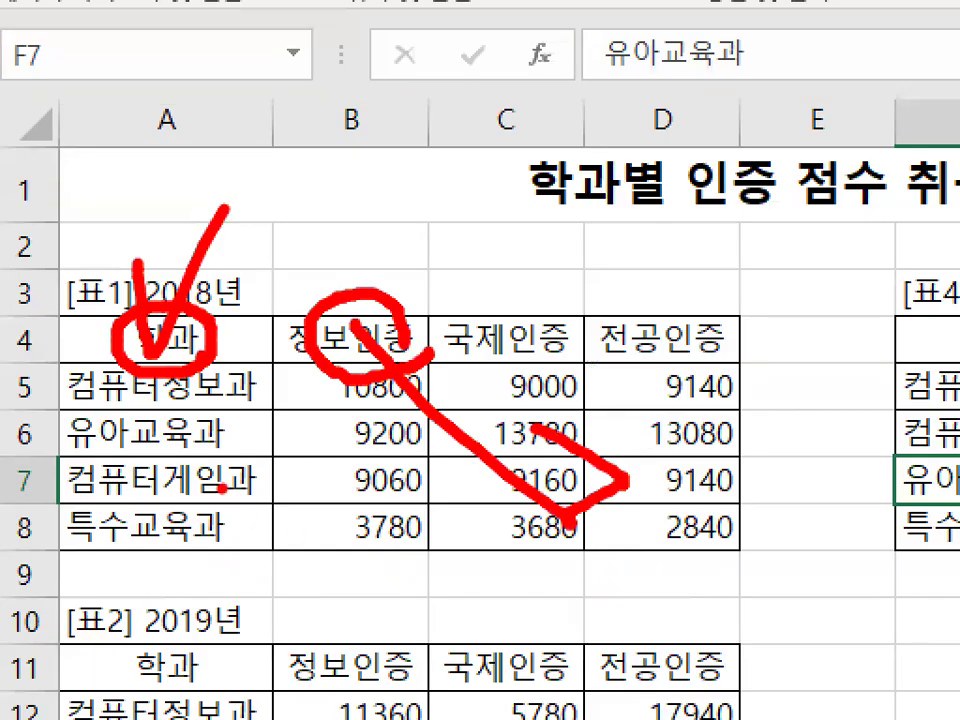
pyautogui.press('Escape')
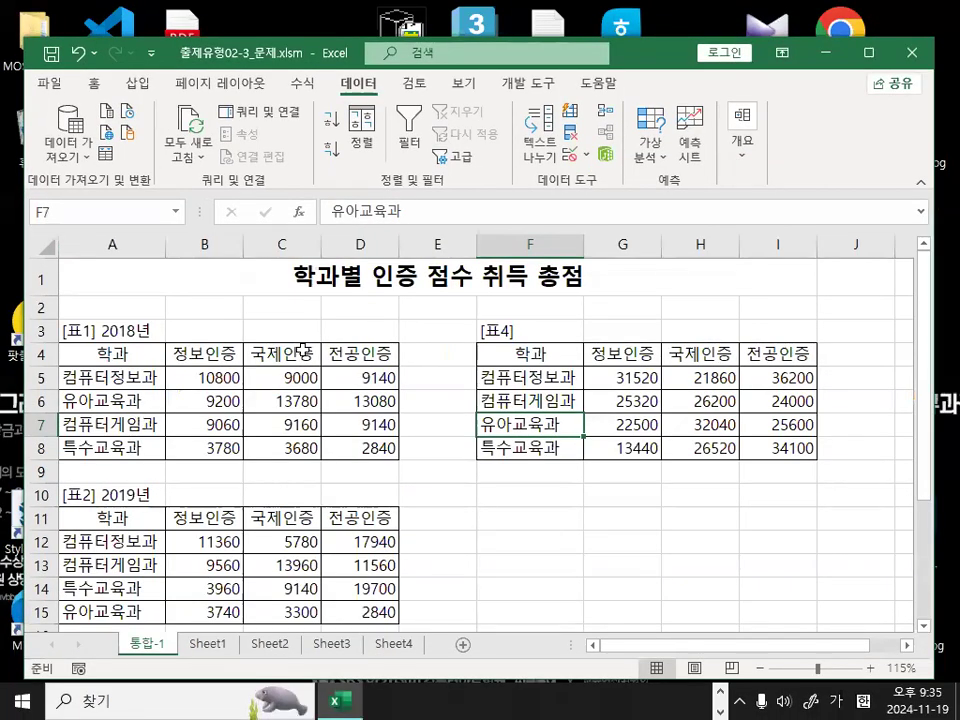
pyautogui.click(287, 446)
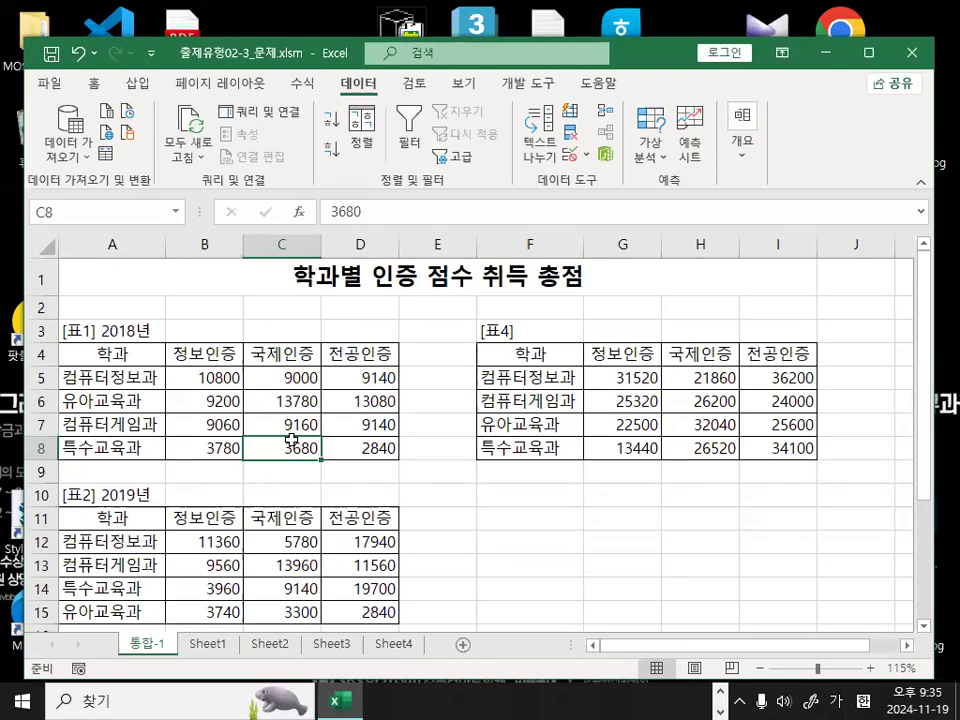
pyautogui.click(574, 516)
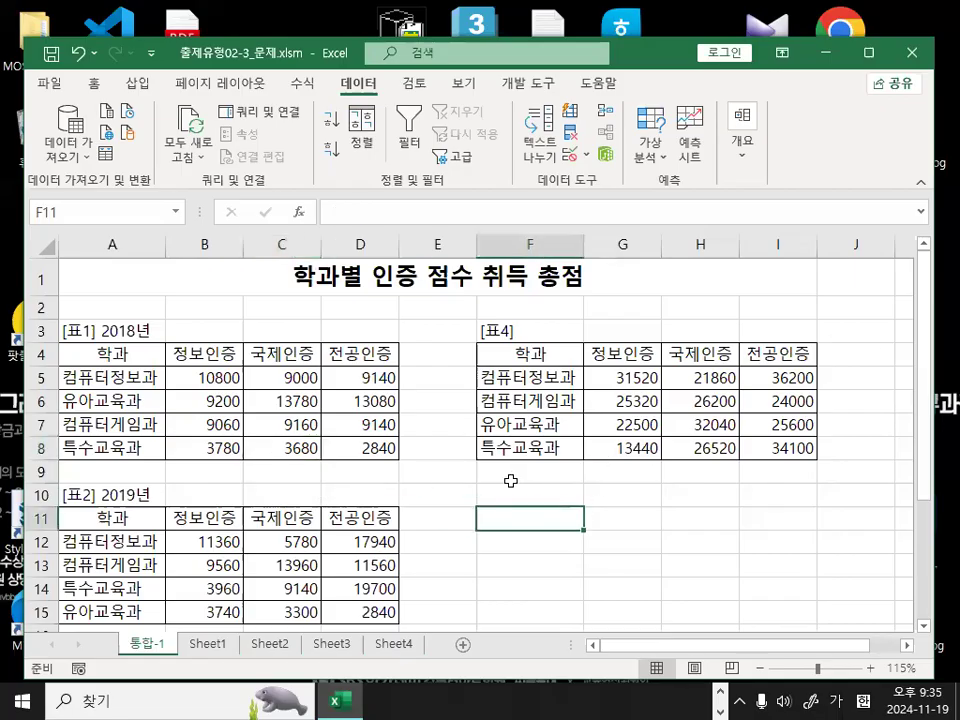
pyautogui.click(422, 452)
pyautogui.click(422, 377)
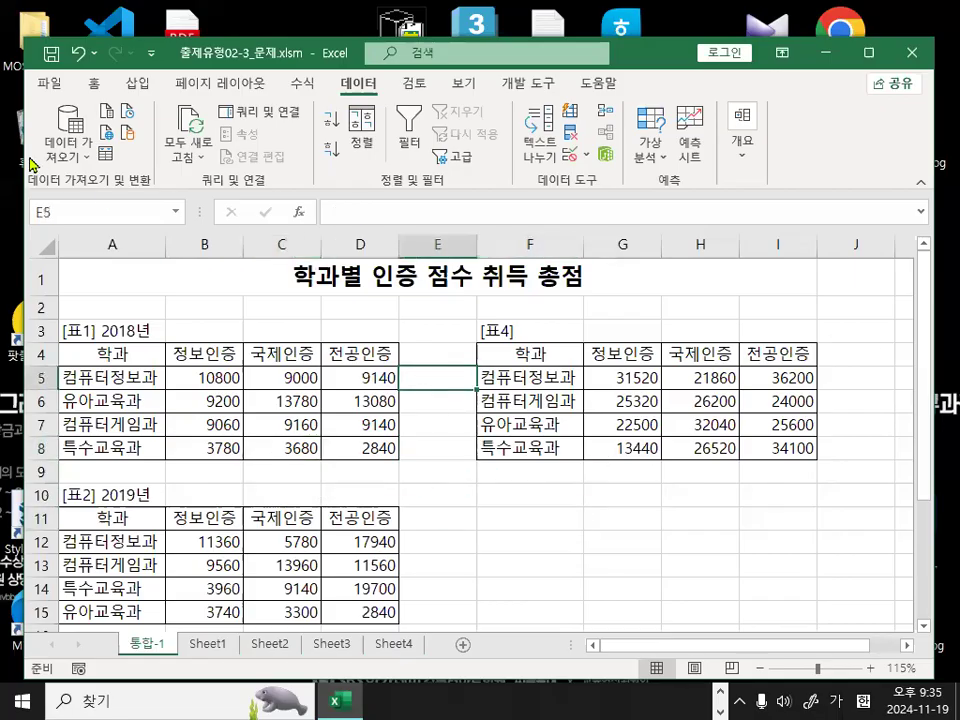
# Close the 출제유형02-3_문제.xlsm workbook
pyautogui.click(52, 86)
pyautogui.click(90, 575)
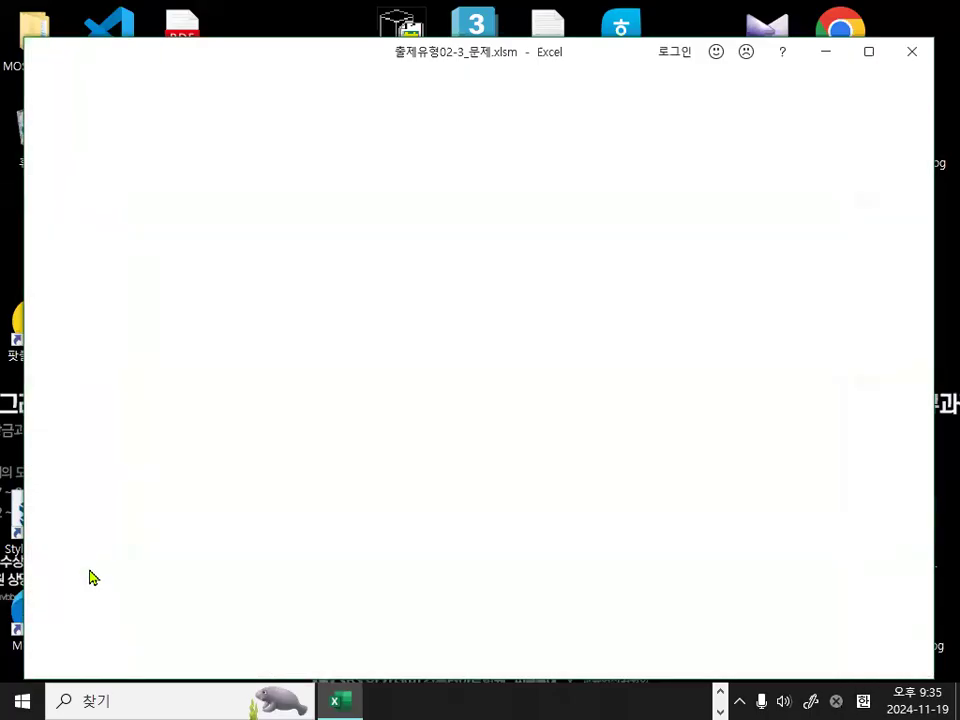
pyautogui.click(480, 390)
# Browse to the practice files and open the workbook 출제유형02-4_문제.xlsm
pyautogui.click(52, 86)
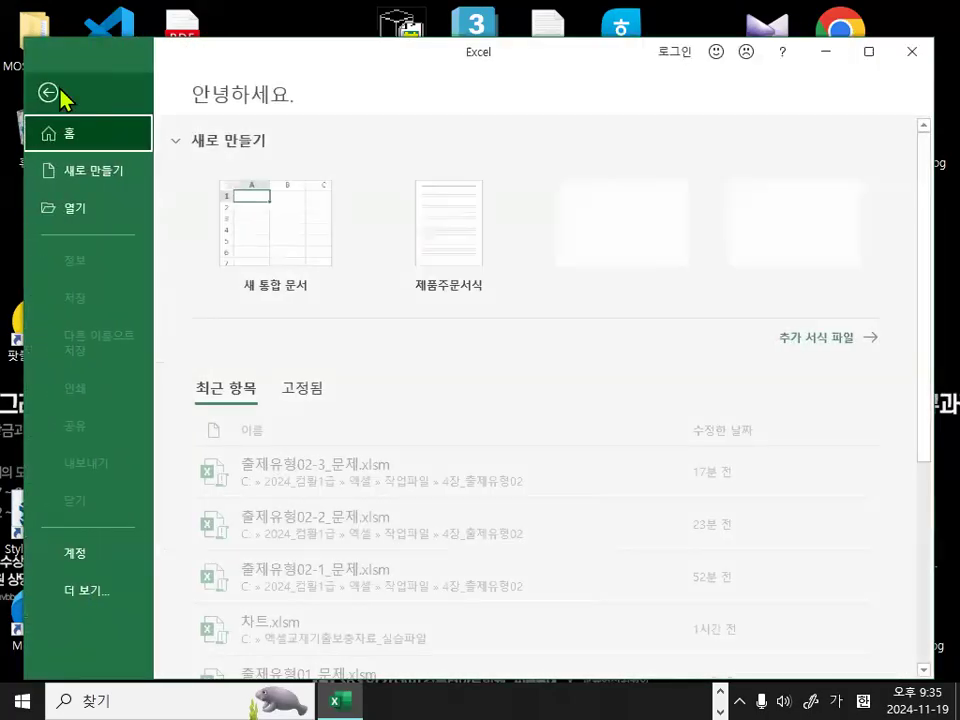
pyautogui.click(76, 216)
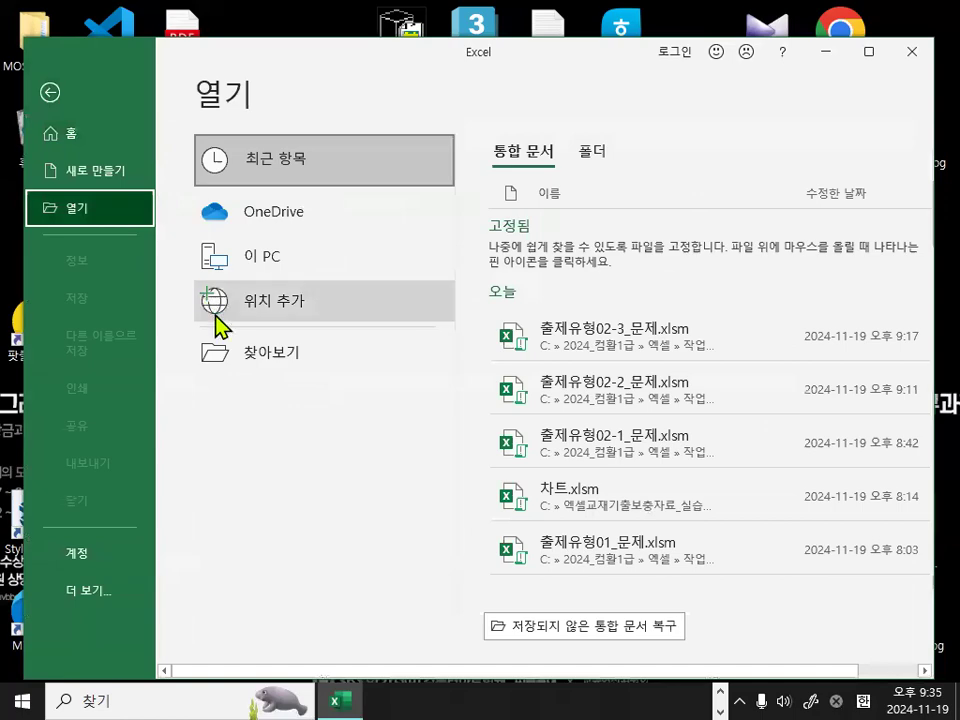
pyautogui.click(247, 360)
pyautogui.doubleClick(350, 344)
pyautogui.click(384, 473)
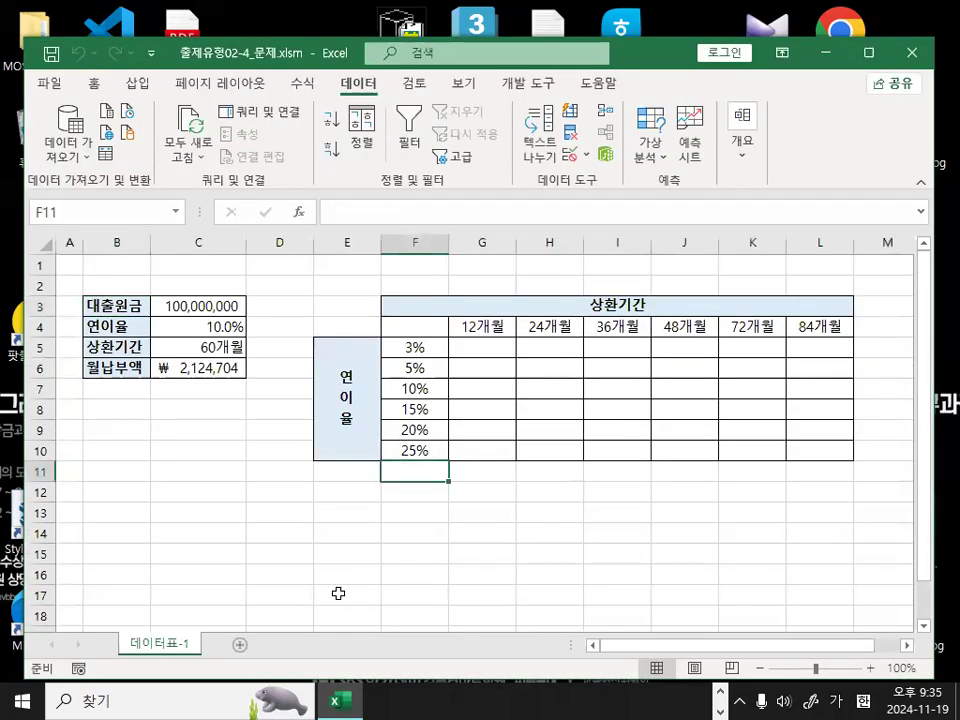
# Change the font of the entire 데이터표-1 sheet to HY견고딕
pyautogui.scroll(1, 339, 591)
pyautogui.click(97, 244)
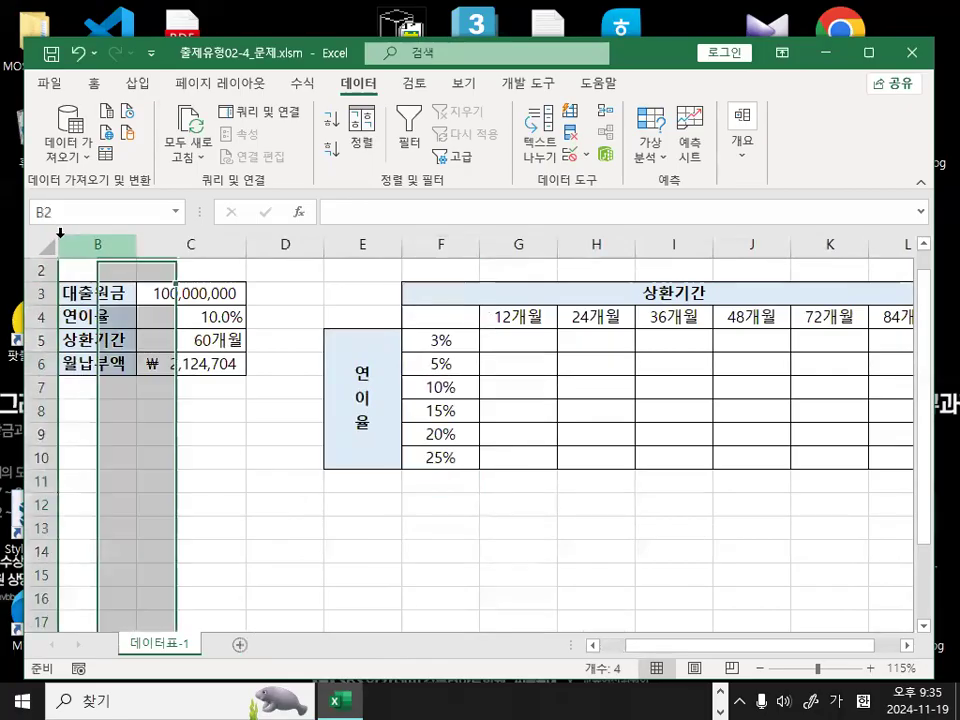
pyautogui.click(46, 245)
pyautogui.click(93, 84)
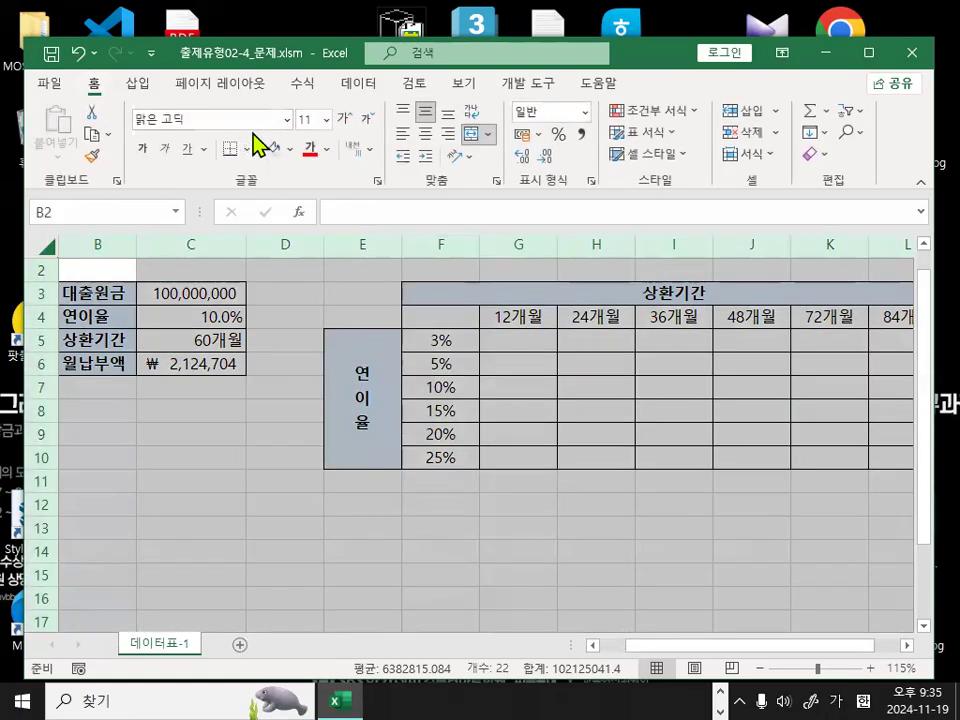
pyautogui.click(287, 119)
pyautogui.click(250, 490)
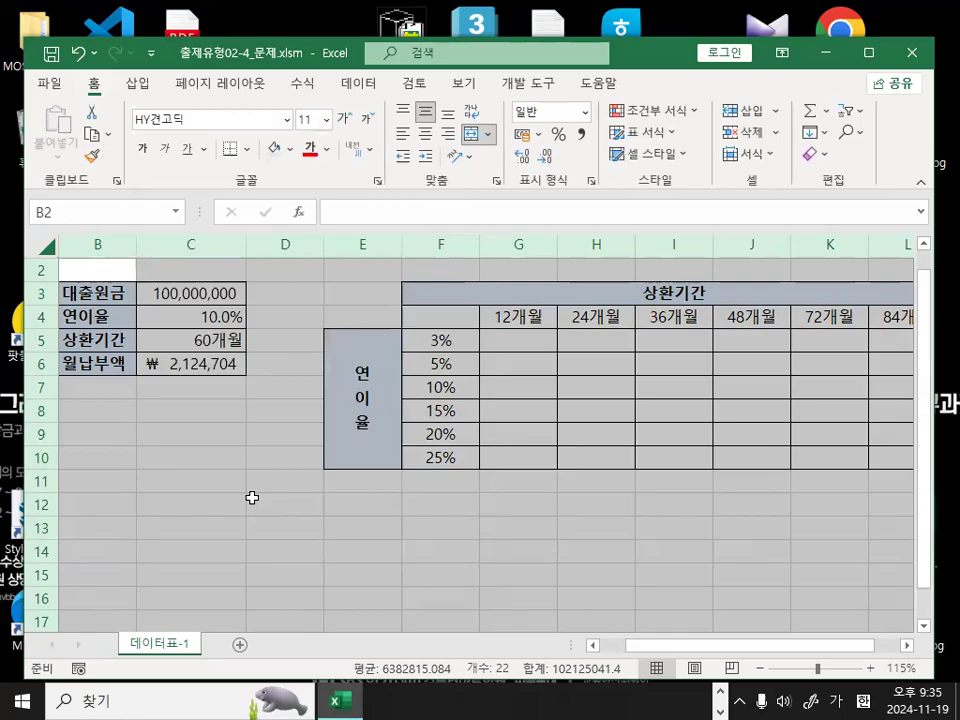
pyautogui.click(340, 510)
# Examine the loan summary table and the adjoining 연이율 grid on the 데이터표-1 sheet at 160% zoom
pyautogui.scroll(1, 242, 488)
pyautogui.scroll(2, 240, 487)
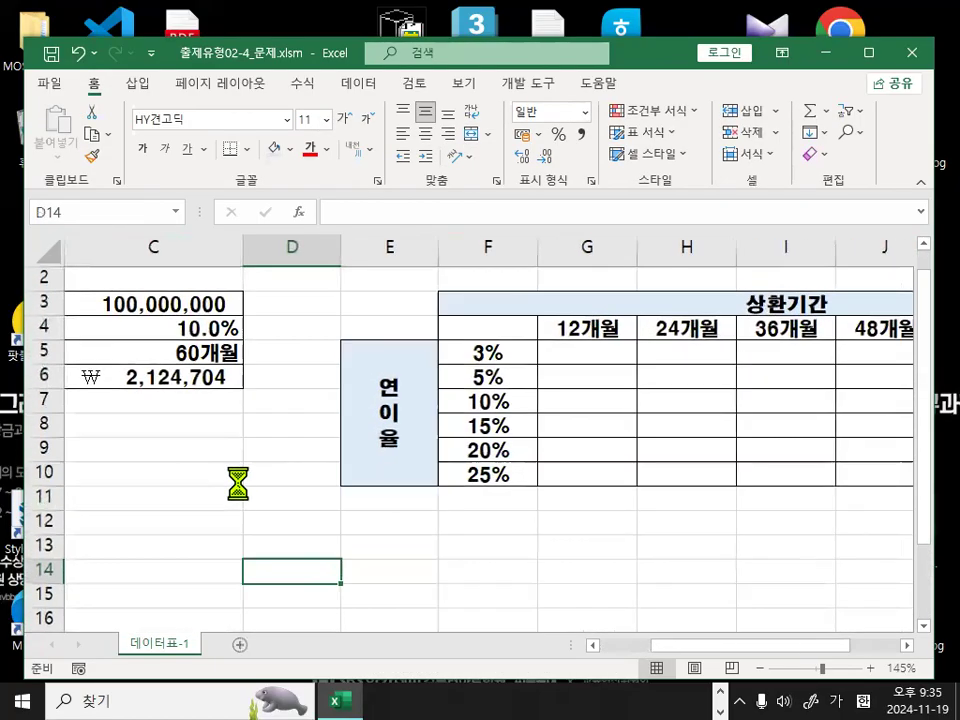
pyautogui.moveTo(689, 646); pyautogui.dragTo(640, 646)
pyautogui.click(362, 470)
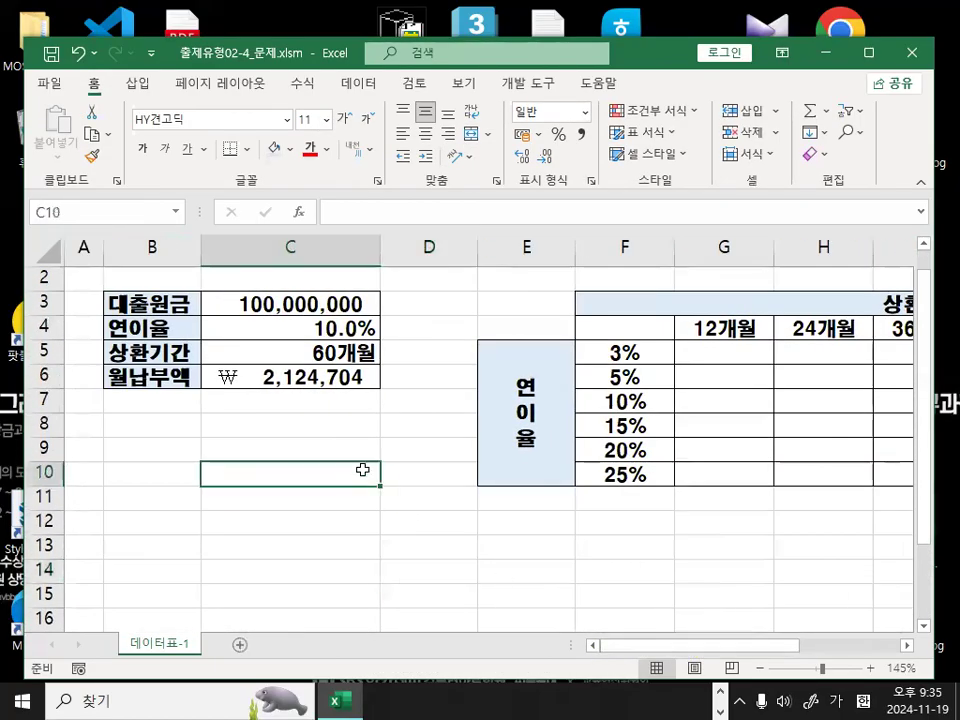
pyautogui.scroll(1, 388, 401)
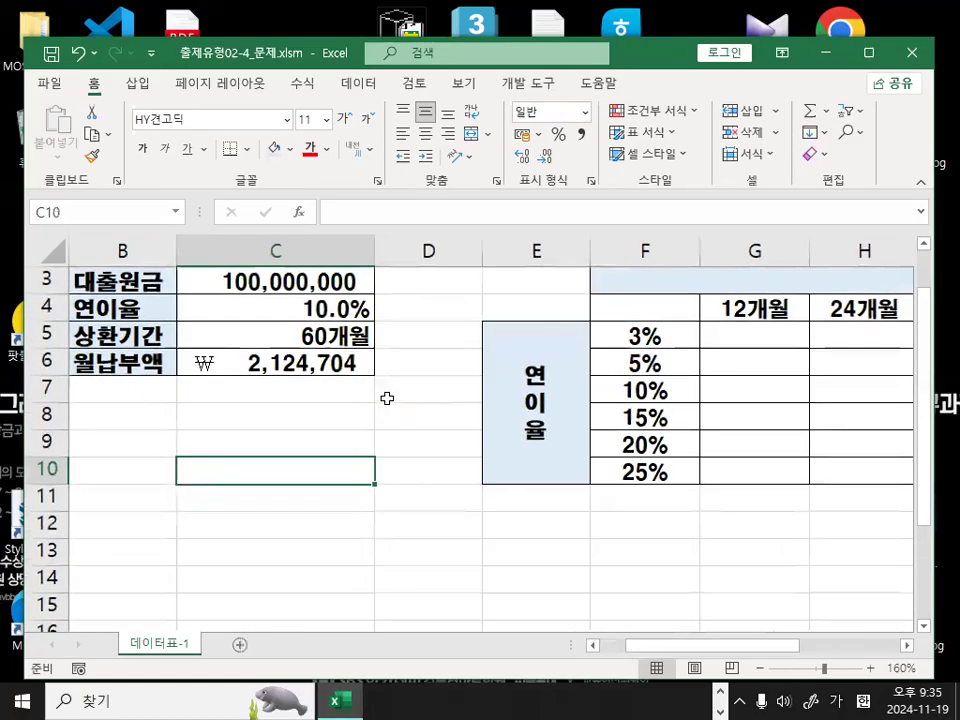
pyautogui.scroll(1, 177, 433)
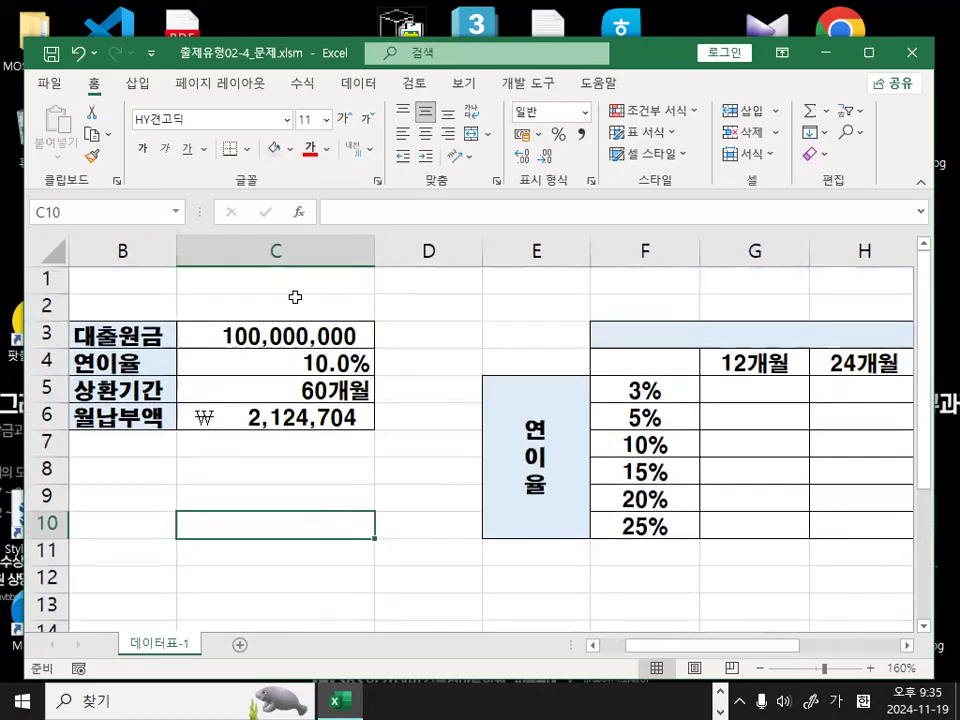
pyautogui.hscroll(-1, 529, 587)
pyautogui.click(287, 460)
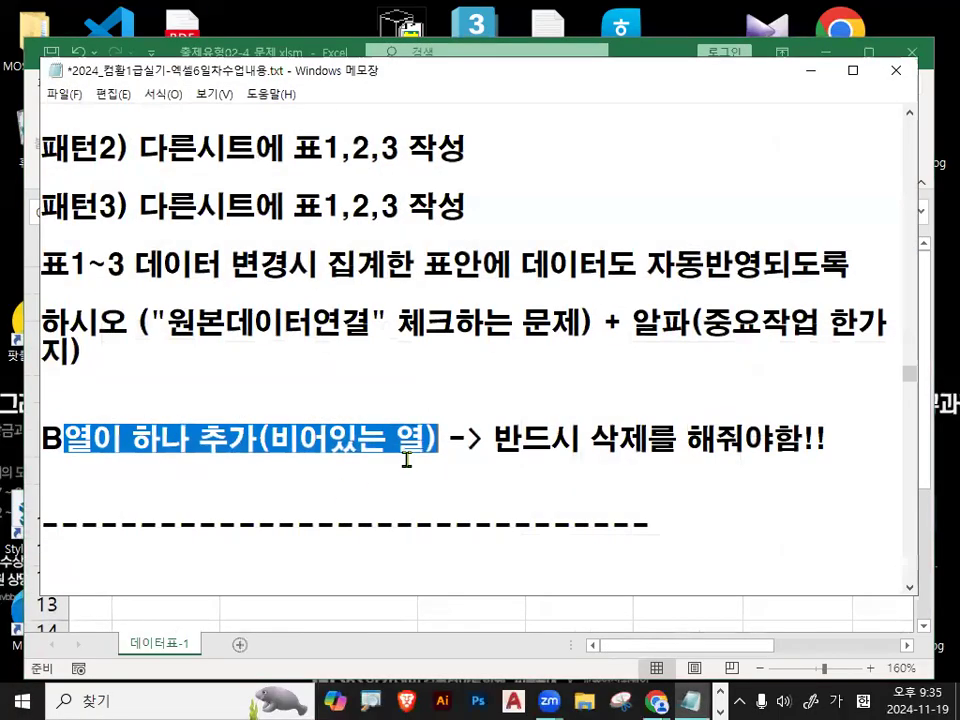
# Switch to Notepad and read the class notes on the data table feature and its formula calculation principle
pyautogui.scroll(-2, 357, 425)
pyautogui.scroll(-15, 357, 425)
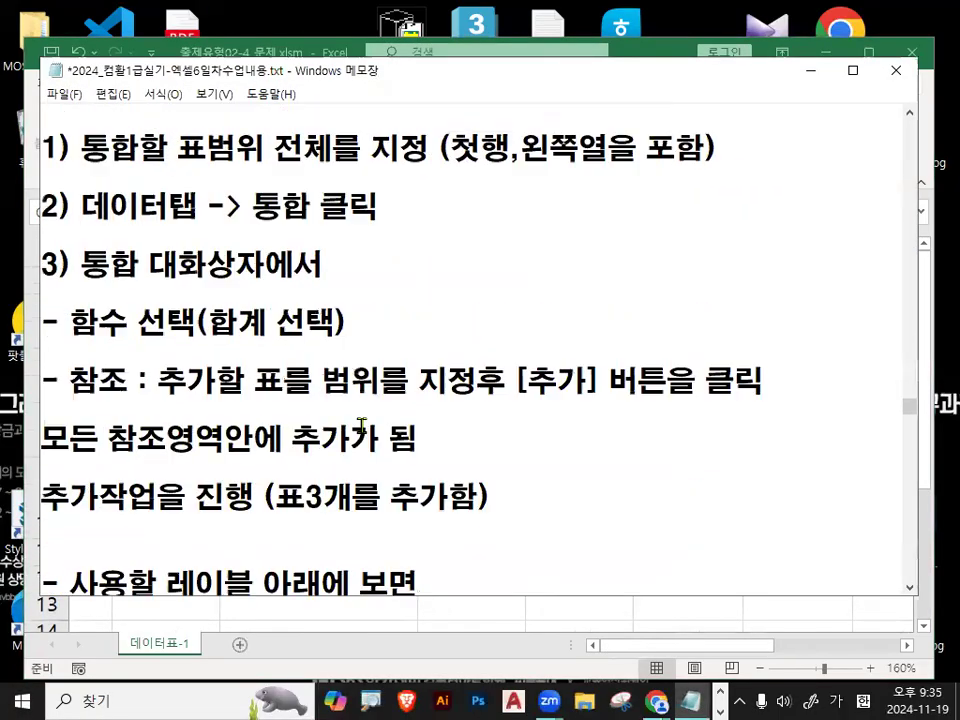
pyautogui.scroll(-5, 361, 425)
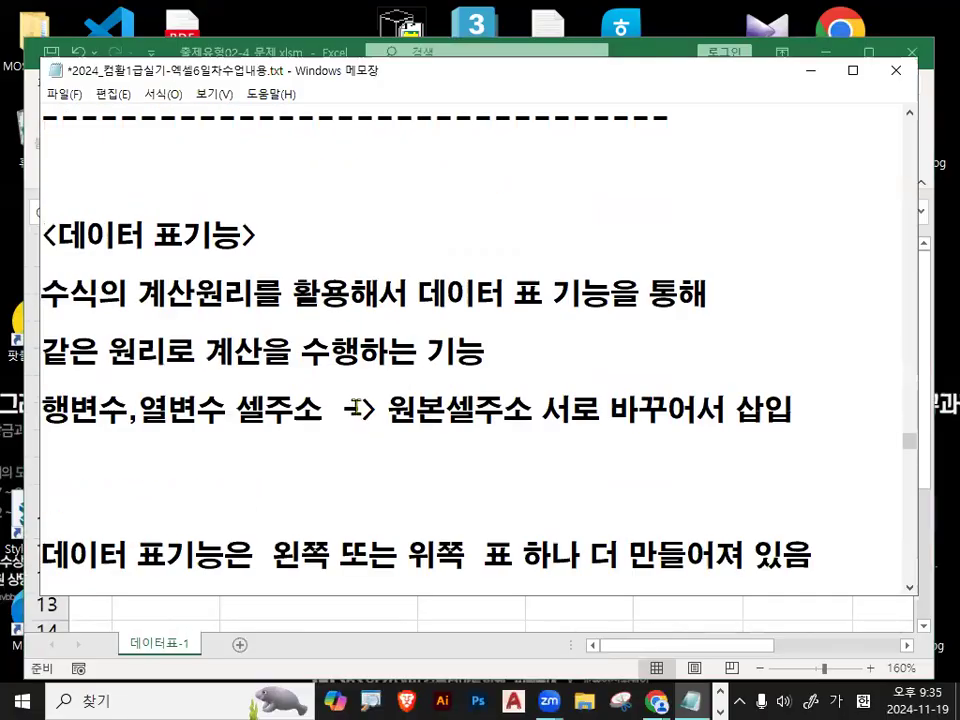
pyautogui.moveTo(58, 236); pyautogui.dragTo(210, 236)
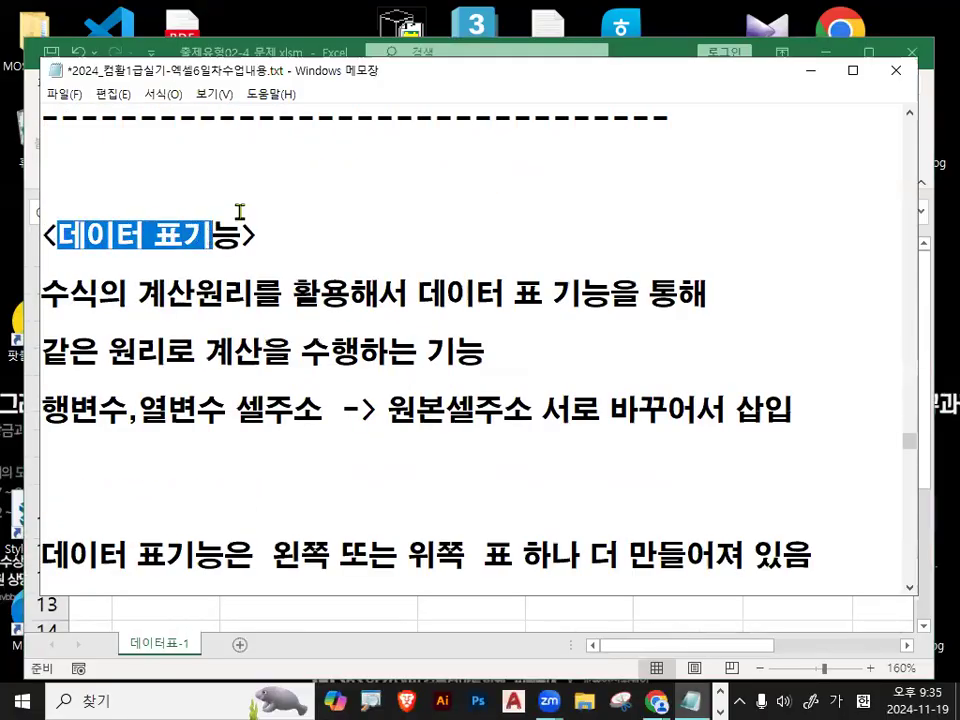
pyautogui.moveTo(42, 294); pyautogui.dragTo(347, 297)
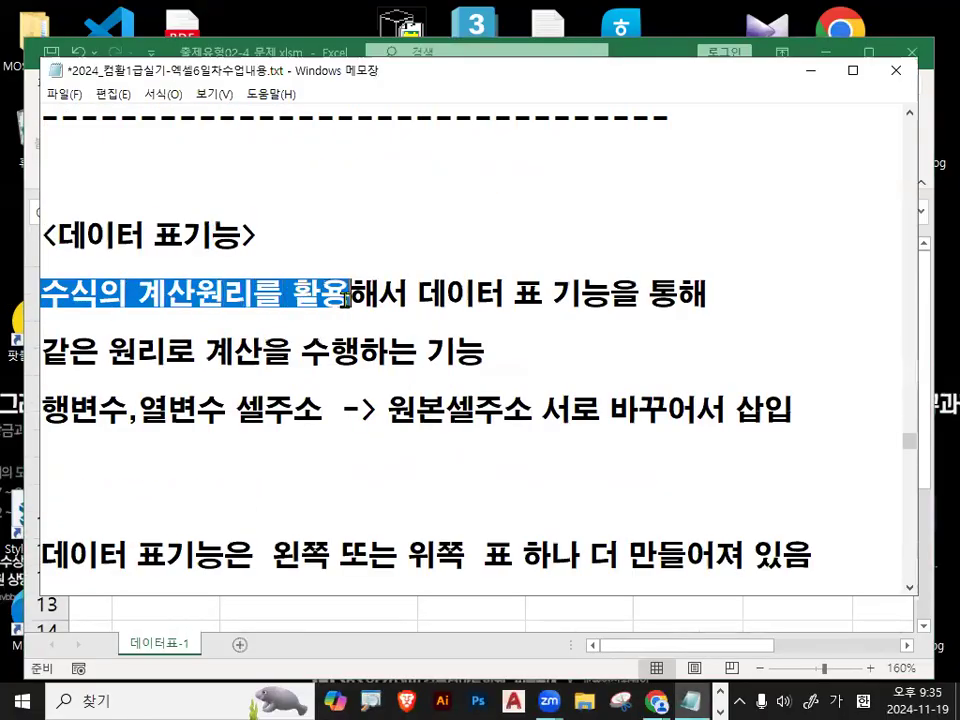
pyautogui.click(88, 296)
pyautogui.moveTo(128, 294); pyautogui.dragTo(225, 294)
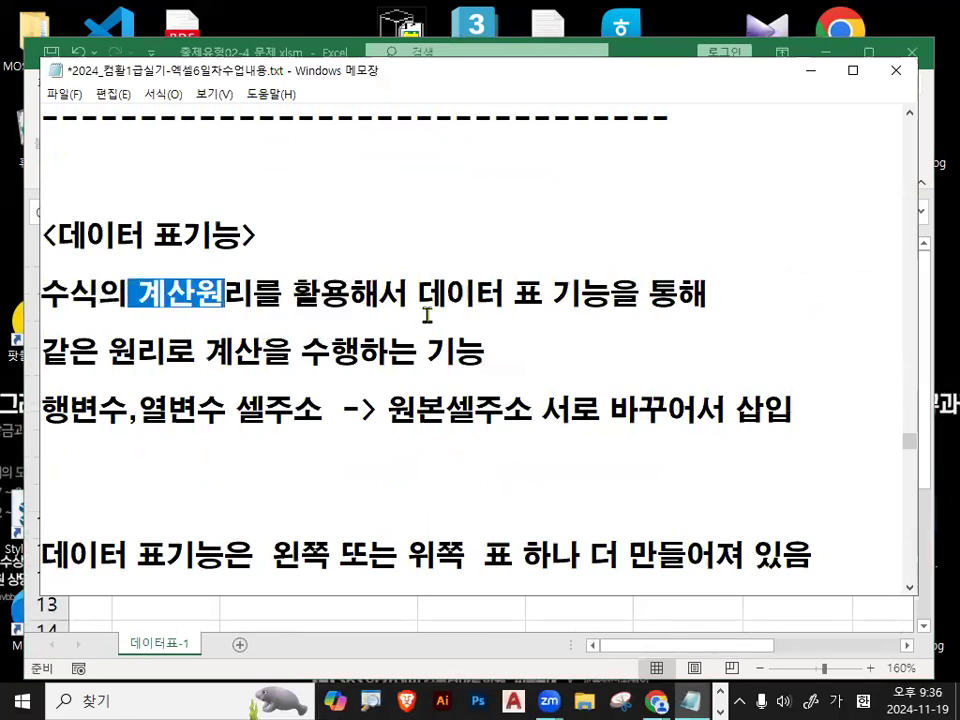
# Return to the Excel workbook and examine the empty 상환기간 by 연이율 grid on the 데이터표-1 sheet
pyautogui.click(636, 60)
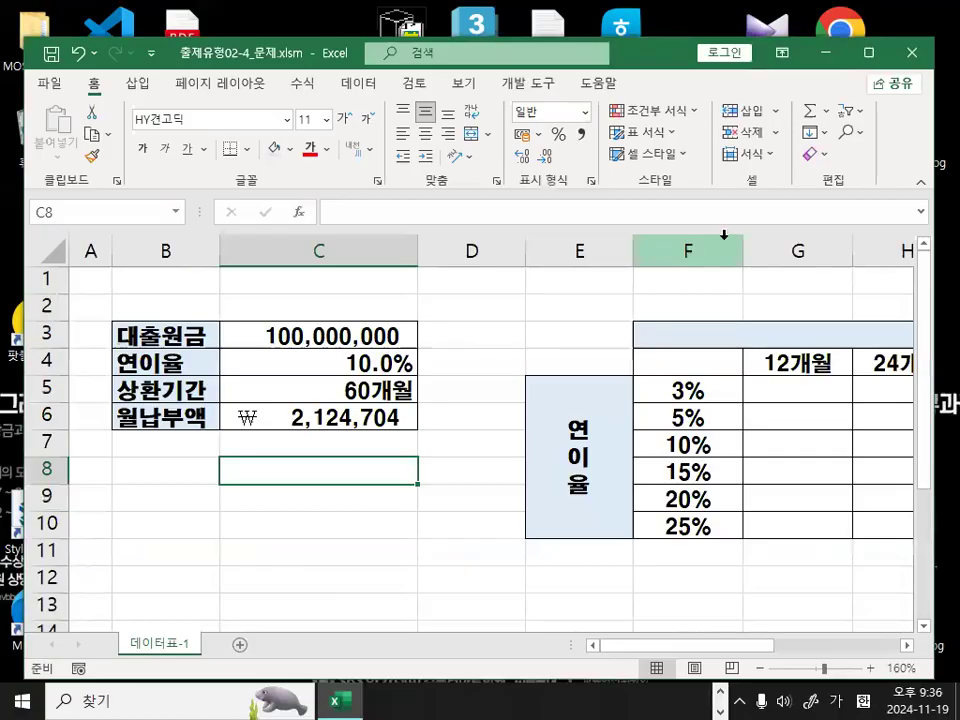
pyautogui.click(910, 645)
pyautogui.click(910, 645)
pyautogui.click(910, 645)
pyautogui.click(910, 645)
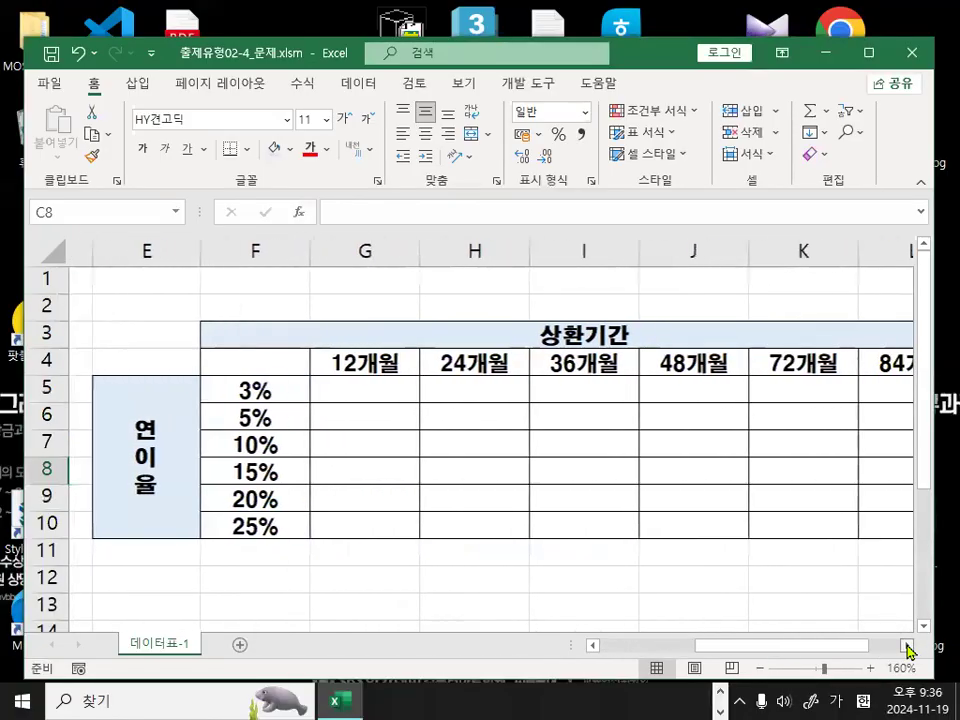
pyautogui.moveTo(343, 389); pyautogui.dragTo(833, 490)
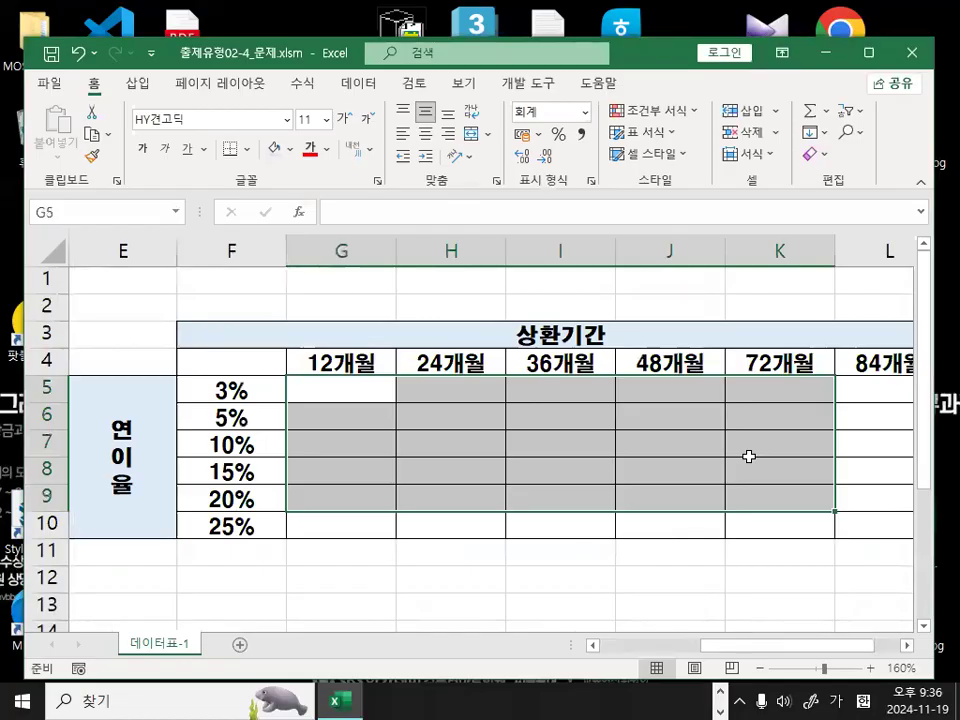
pyautogui.click(488, 466)
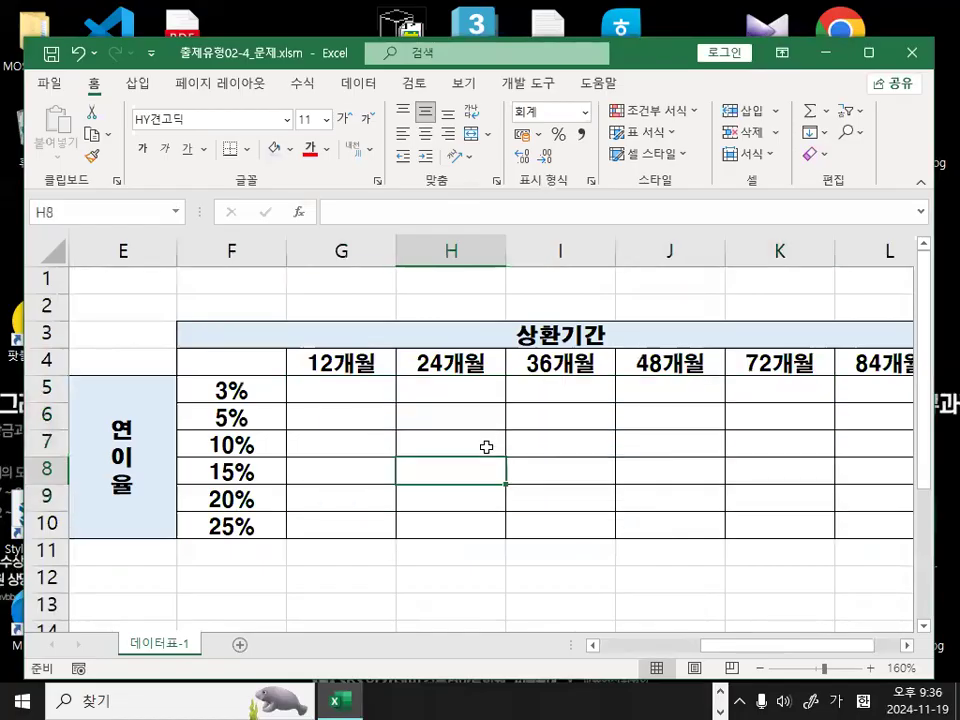
# Switch to Notepad and insert "(수식으로 작성되어있는 표 하나가 존재)" directly after 계산원리 in the 데이터 표기능 note
pyautogui.hotkey('alt', 'Tab')
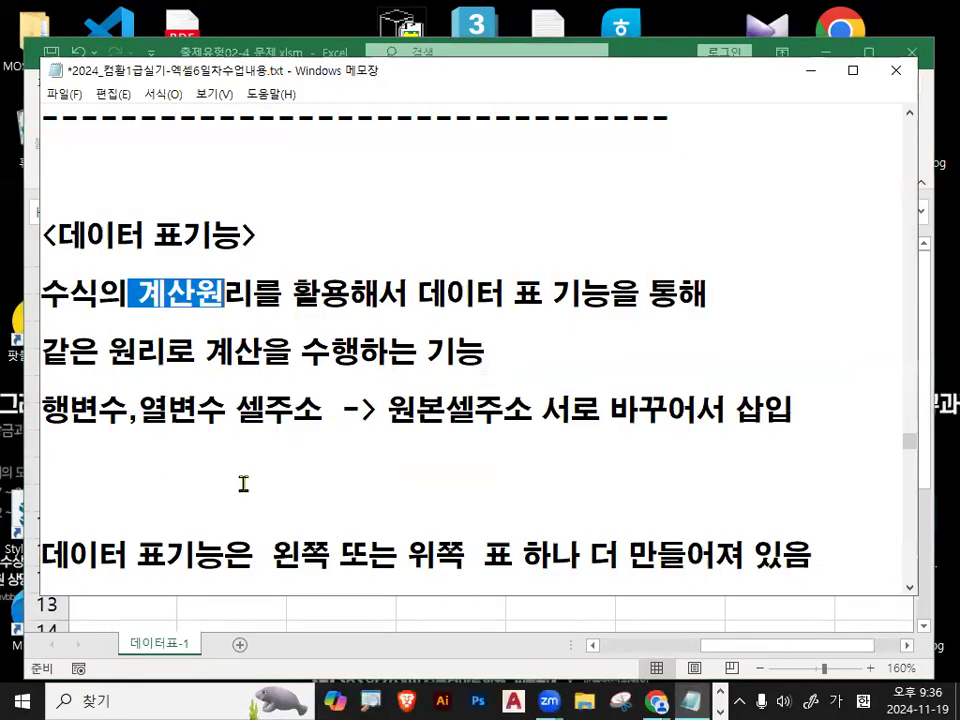
pyautogui.moveTo(55, 303); pyautogui.dragTo(348, 293)
pyautogui.click(349, 294)
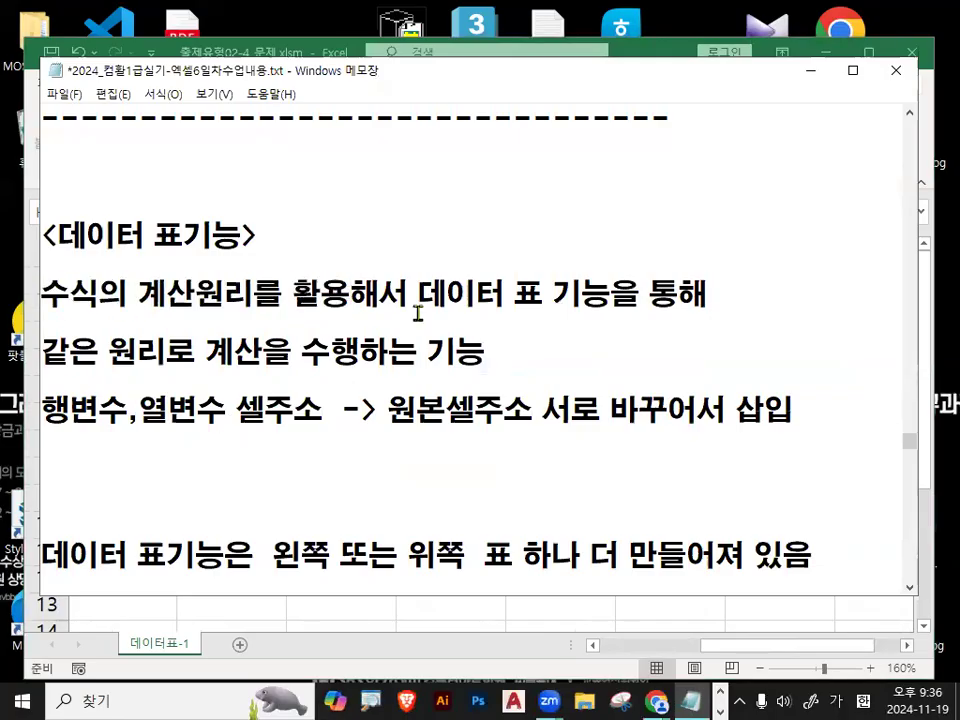
pyautogui.press('Left')
pyautogui.press('Left')
pyautogui.write('(다른표에 ')
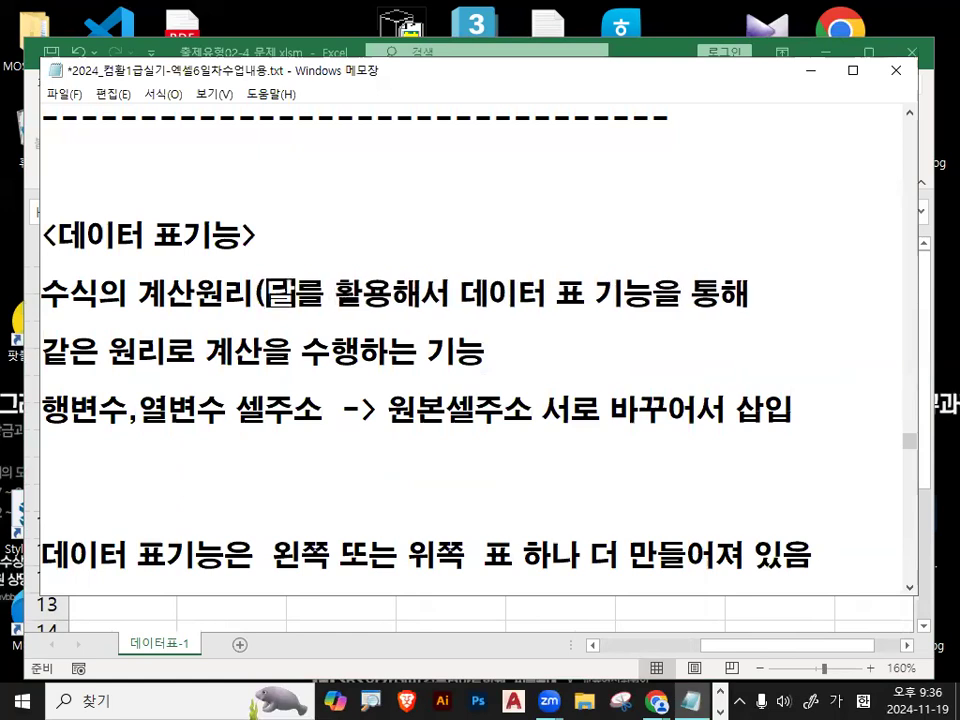
pyautogui.write('수식으로 잤')
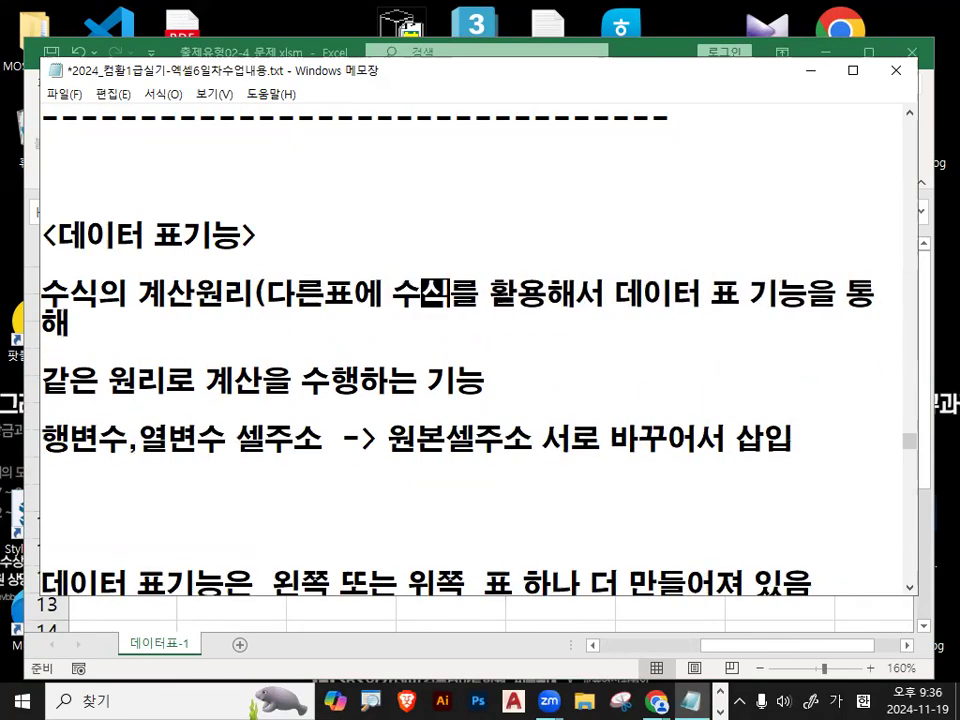
pyautogui.write('성되')
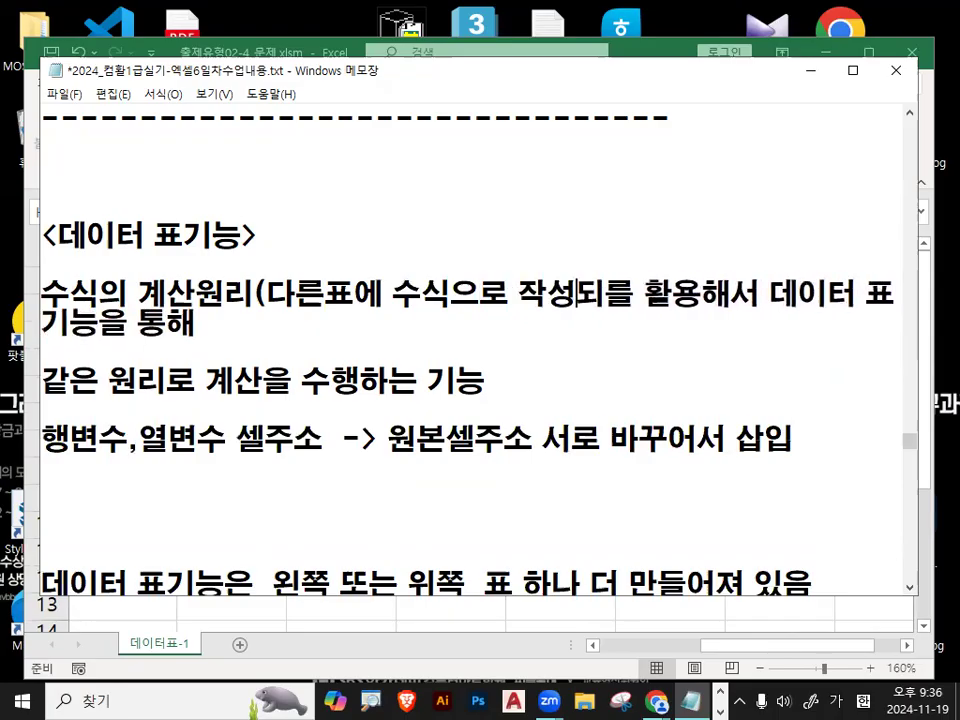
pyautogui.press('BackSpace')
pyautogui.press('Delete')
pyautogui.press('Delete')
pyautogui.press('Delete')
pyautogui.press('Delete')
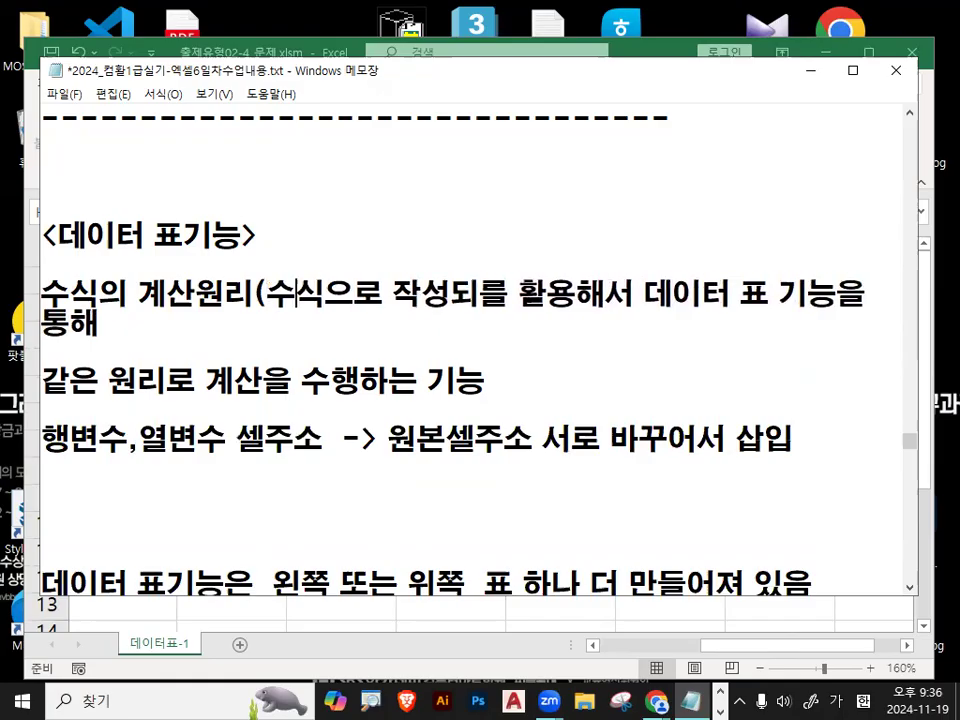
pyautogui.write('어있는 표')
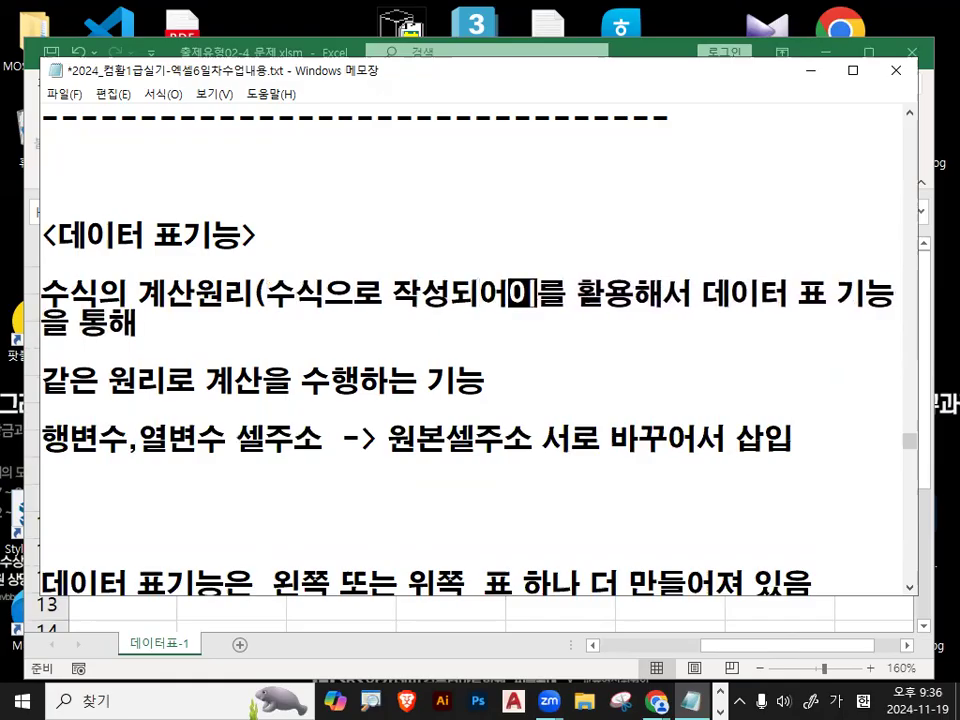
pyautogui.write(' 하나가 존재')
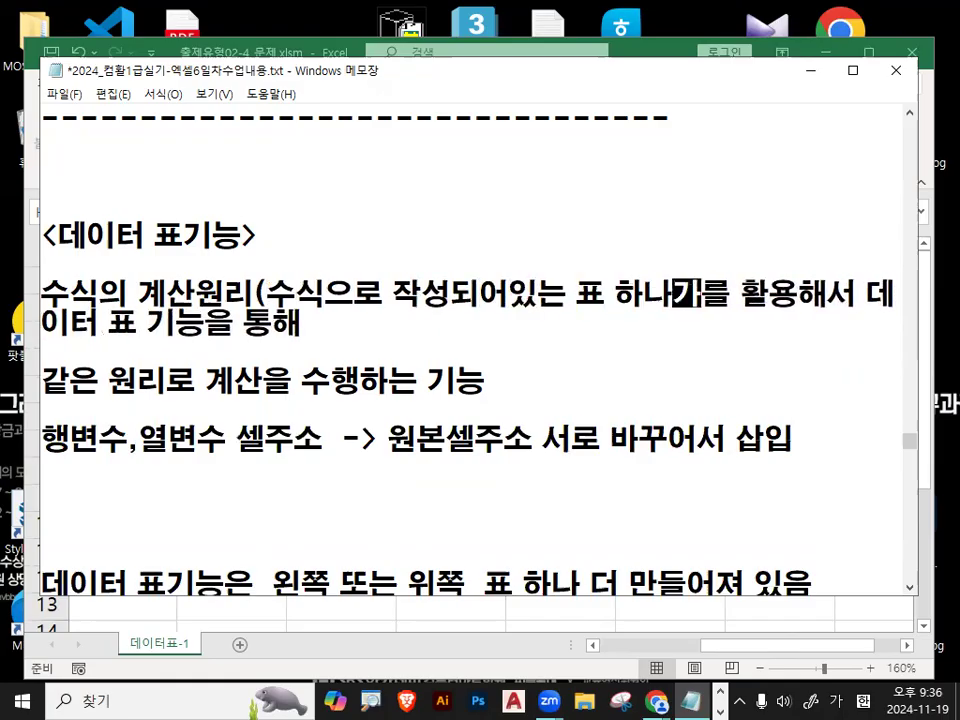
pyautogui.write(')')
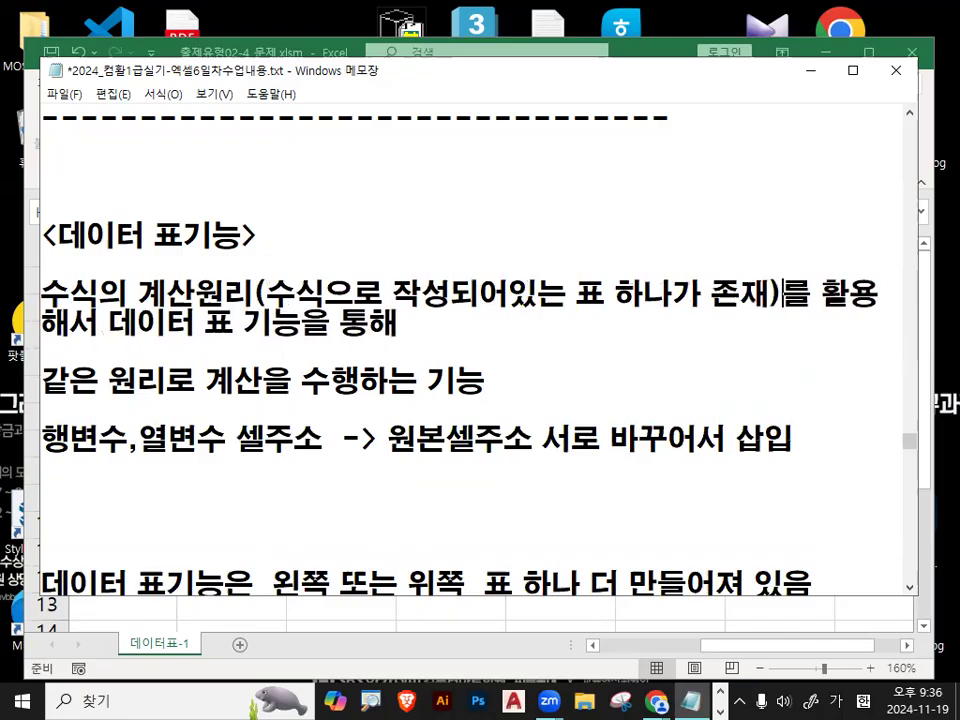
# Break the 데이터 표기능 note after the parenthesis so "를 활용해서 데이터 표 기능을 통해" sits on the line directly below
pyautogui.press('Return')
pyautogui.press('Return')
pyautogui.press('Return')
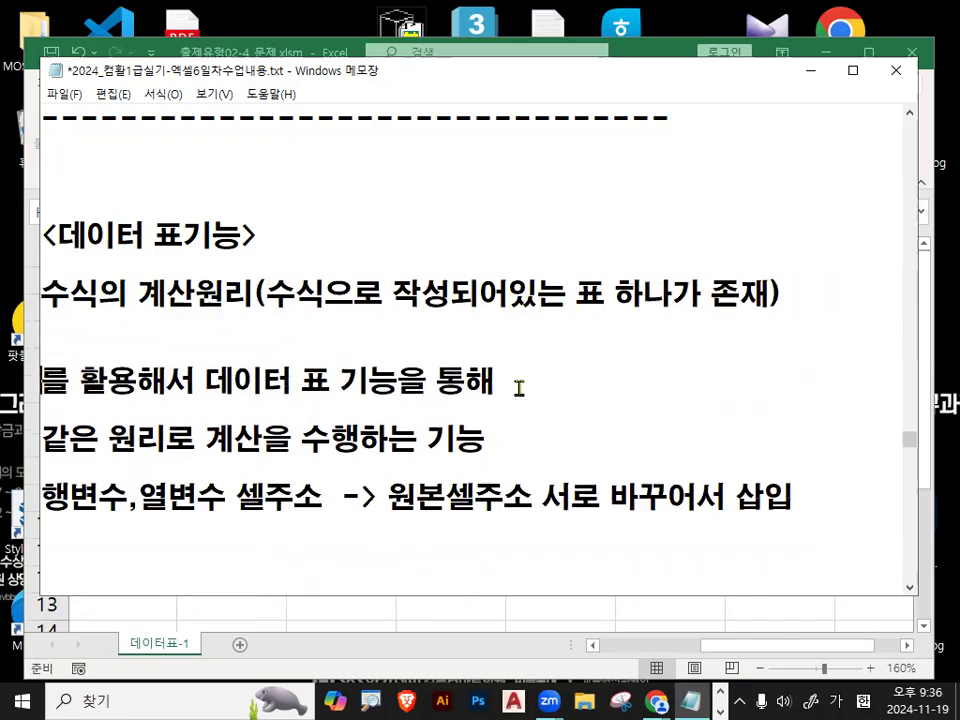
pyautogui.moveTo(265, 294); pyautogui.dragTo(778, 320)
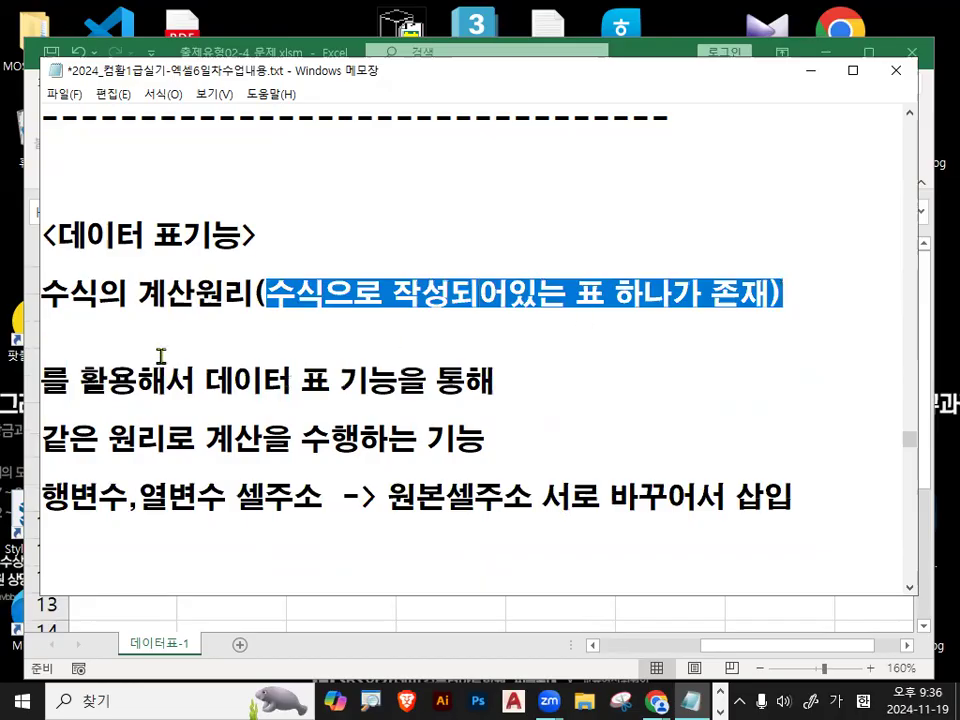
pyautogui.click(144, 298)
pyautogui.moveTo(40, 294); pyautogui.dragTo(97, 293)
pyautogui.click(79, 346)
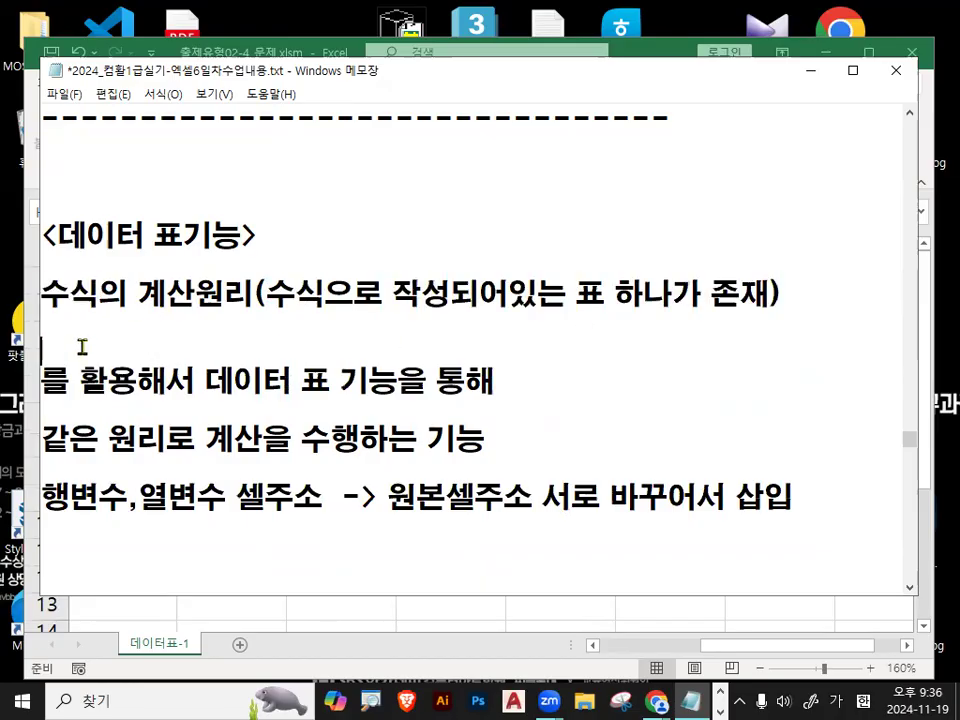
pyautogui.press('Delete')
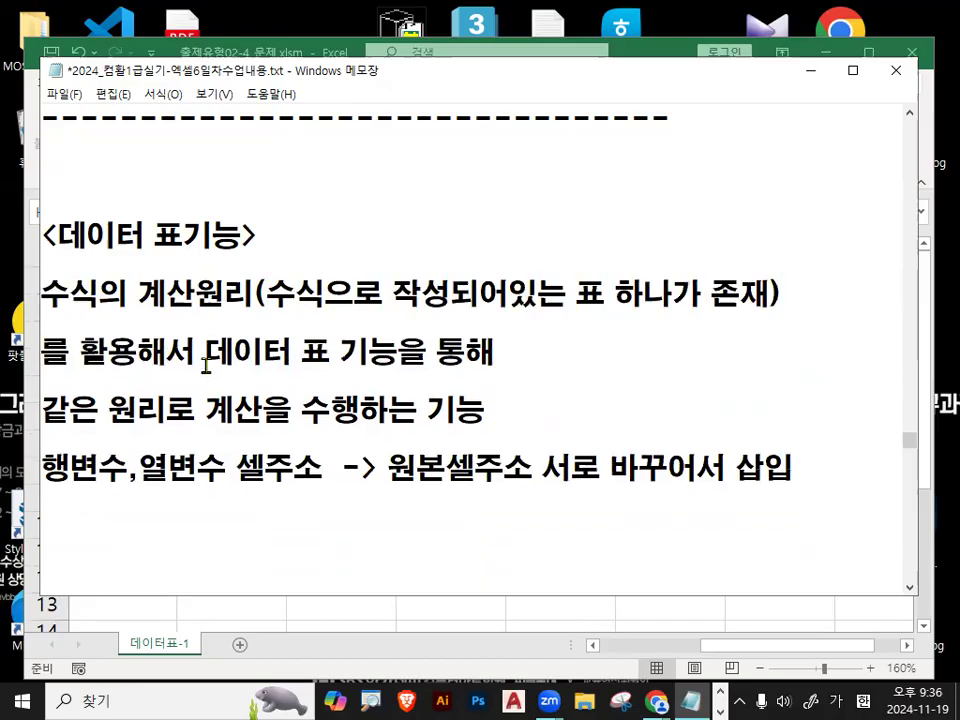
# Read the notes on calculating by the same principle and swapping the row and column variables with the original cell addresses
pyautogui.moveTo(206, 352); pyautogui.dragTo(501, 346)
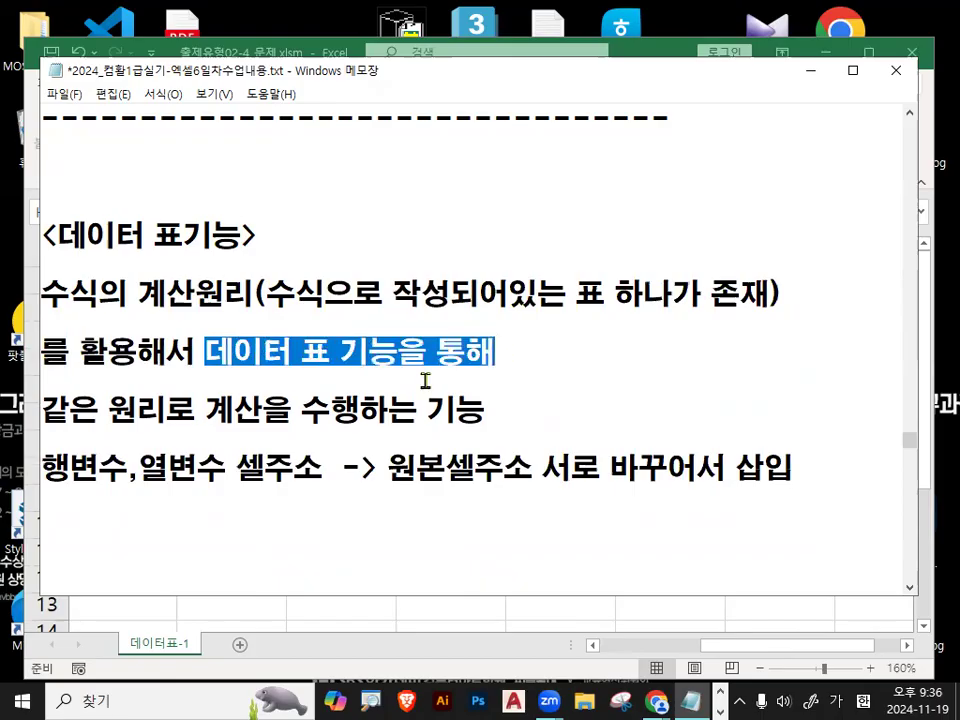
pyautogui.moveTo(43, 410); pyautogui.dragTo(128, 410)
pyautogui.moveTo(205, 410); pyautogui.dragTo(485, 410)
pyautogui.click(489, 410)
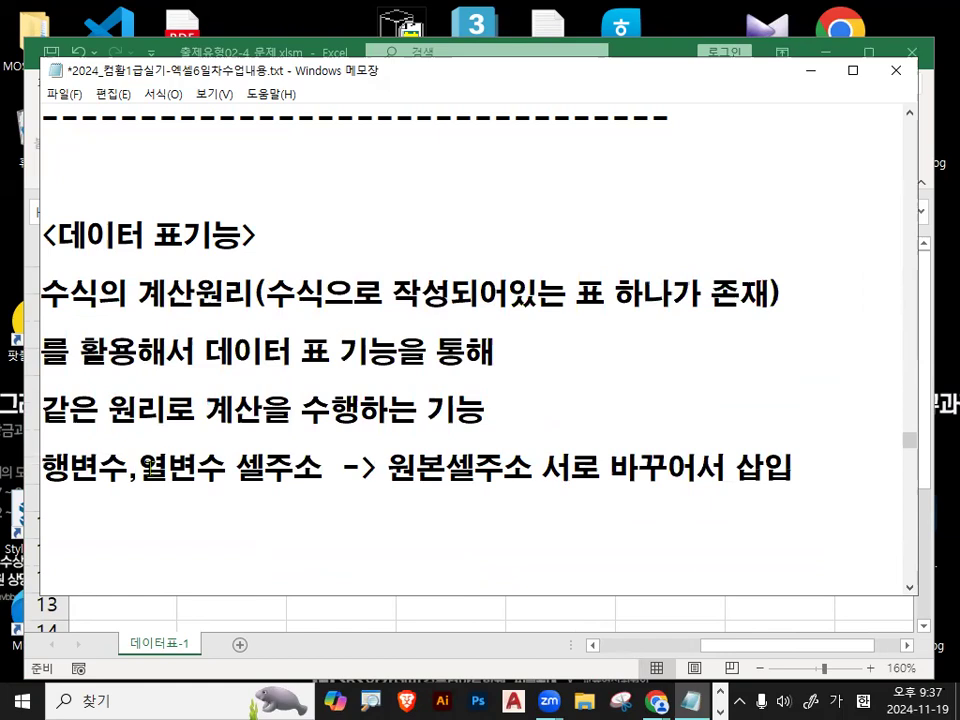
pyautogui.moveTo(42, 468); pyautogui.dragTo(288, 470)
pyautogui.moveTo(386, 468); pyautogui.dragTo(534, 468)
pyautogui.moveTo(279, 497)
pyautogui.mouseDown()
pyautogui.moveTo(458, 487)
pyautogui.moveTo(441, 506)
pyautogui.mouseUp()
pyautogui.moveTo(265, 526); pyautogui.dragTo(329, 516)
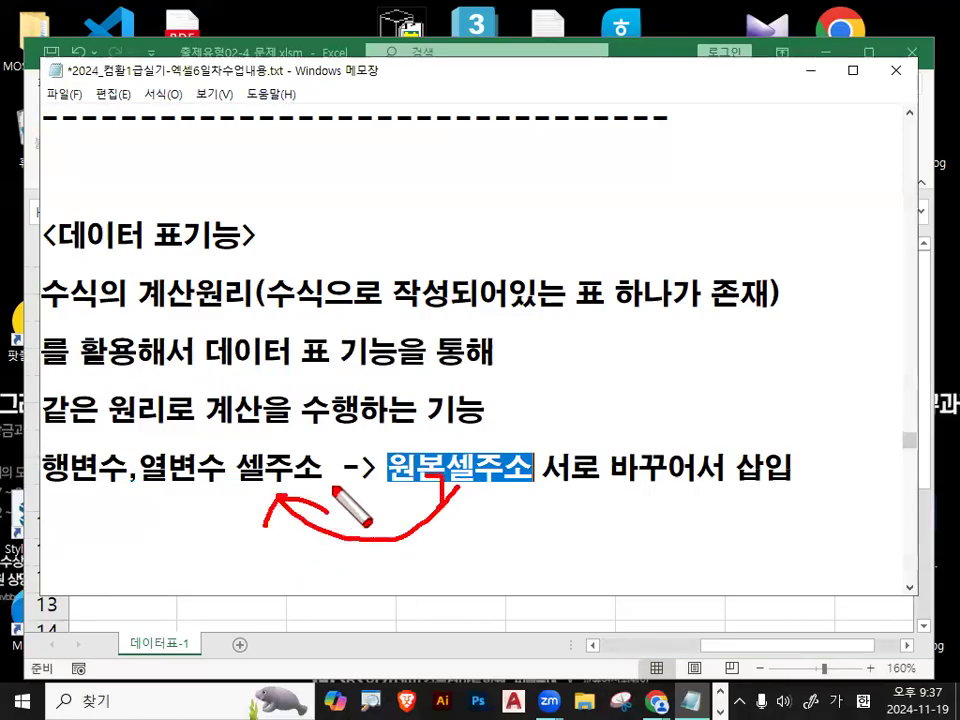
pyautogui.press('Escape')
# Return to the Excel workbook and examine the 상환기간 headers across row 4 and the 연이율 rates down column F
pyautogui.click(806, 72)
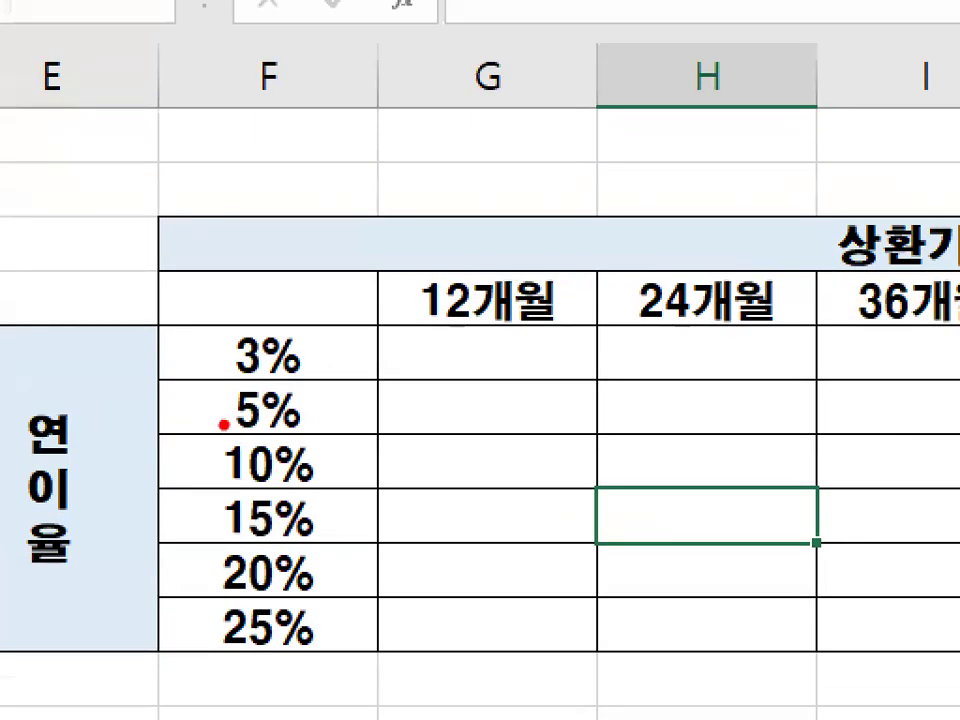
pyautogui.moveTo(311, 606)
pyautogui.mouseDown()
pyautogui.moveTo(189, 514)
pyautogui.moveTo(343, 574)
pyautogui.moveTo(321, 630)
pyautogui.mouseUp()
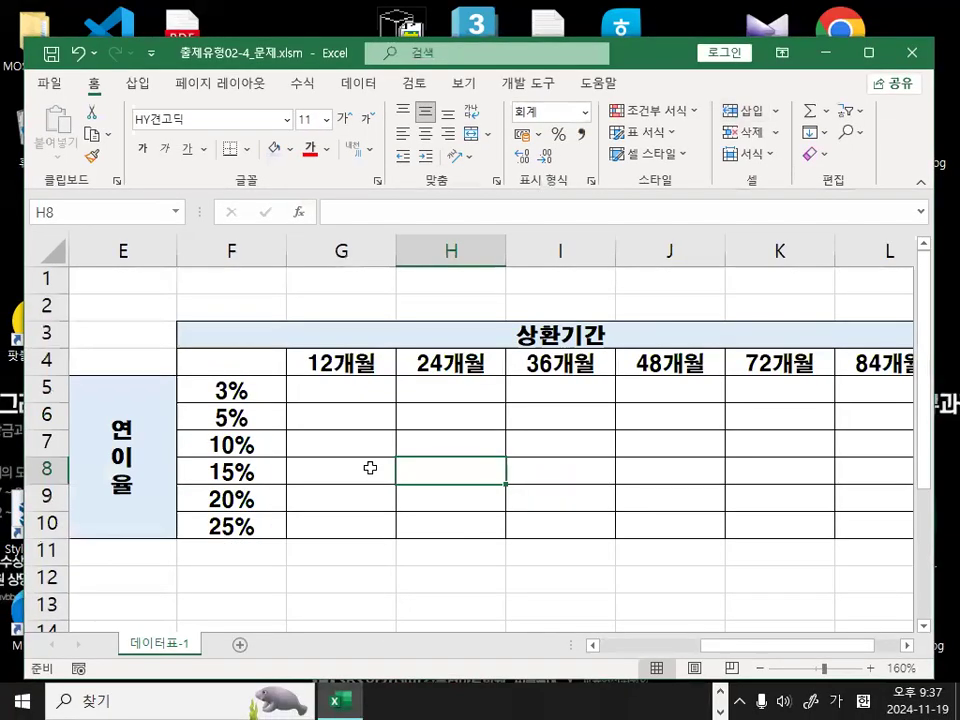
pyautogui.moveTo(364, 364); pyautogui.dragTo(786, 358)
pyautogui.click(786, 358)
pyautogui.hotkey('ctrl', '2')
pyautogui.moveTo(300, 381); pyautogui.dragTo(731, 381)
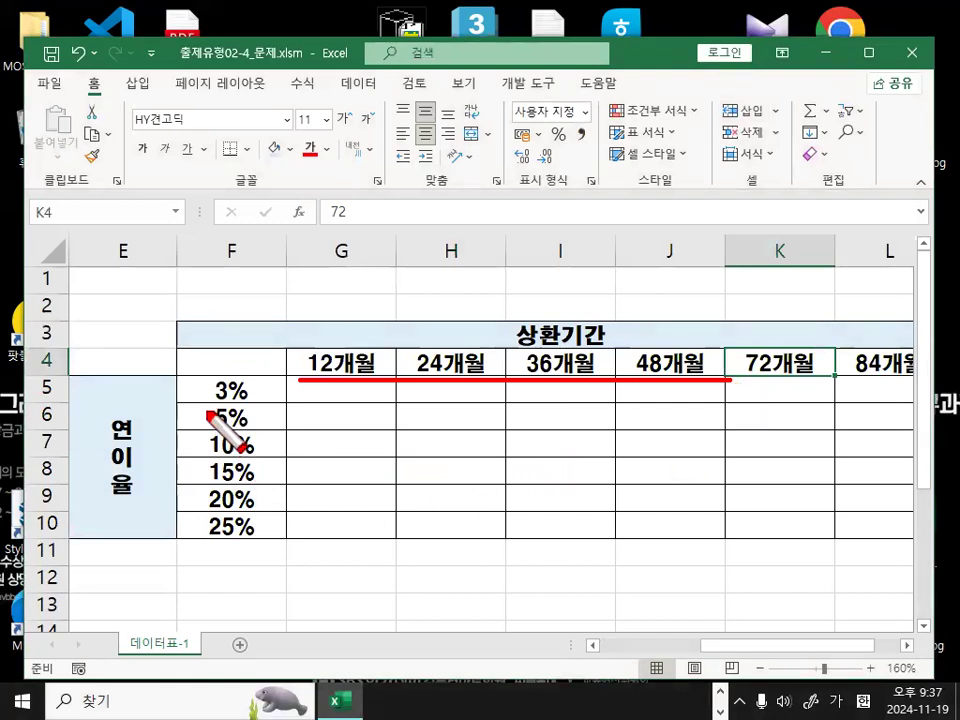
pyautogui.moveTo(268, 392)
pyautogui.mouseDown()
pyautogui.moveTo(267, 523)
pyautogui.moveTo(258, 501)
pyautogui.mouseUp()
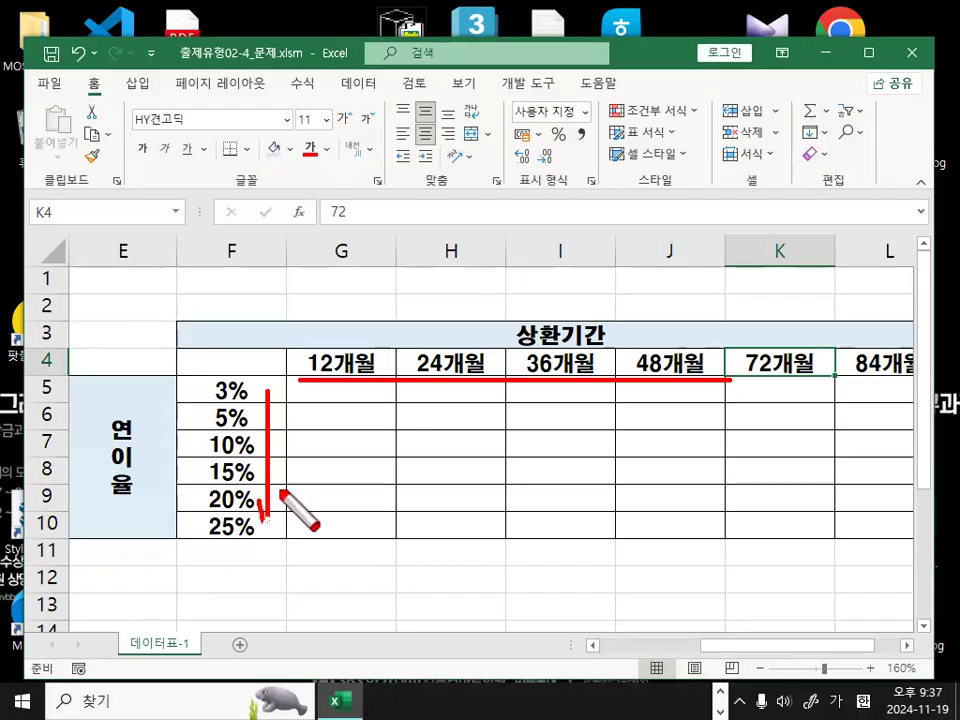
pyautogui.press('Escape')
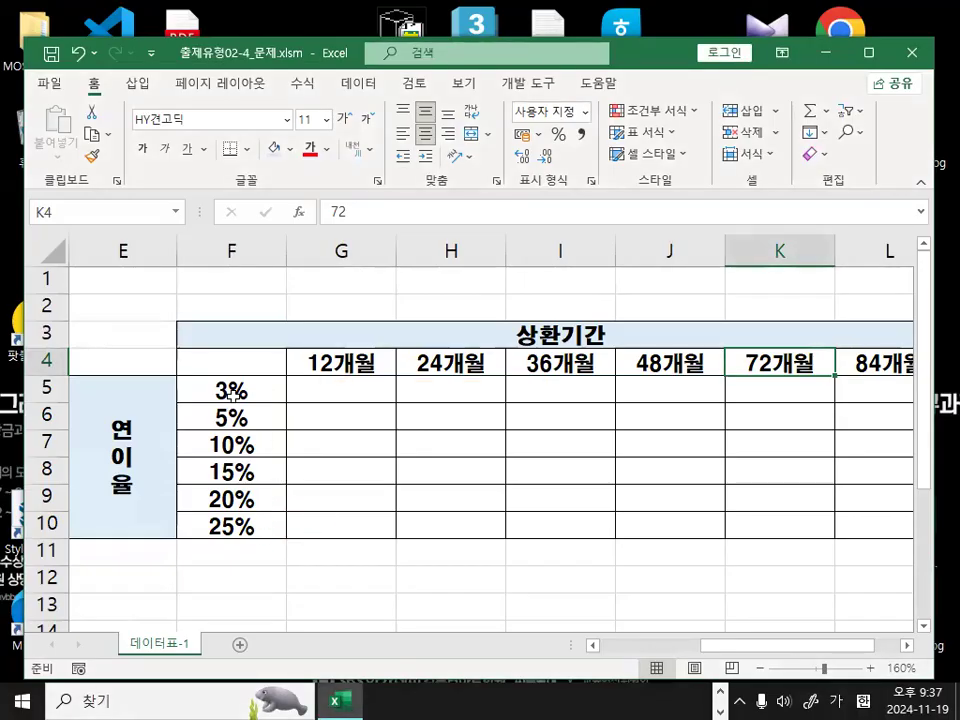
# Inspect the individual 연이율 rate cells from F5 to F9 one by one
pyautogui.click(231, 391)
pyautogui.click(231, 418)
pyautogui.click(231, 445)
pyautogui.click(231, 472)
pyautogui.click(231, 497)
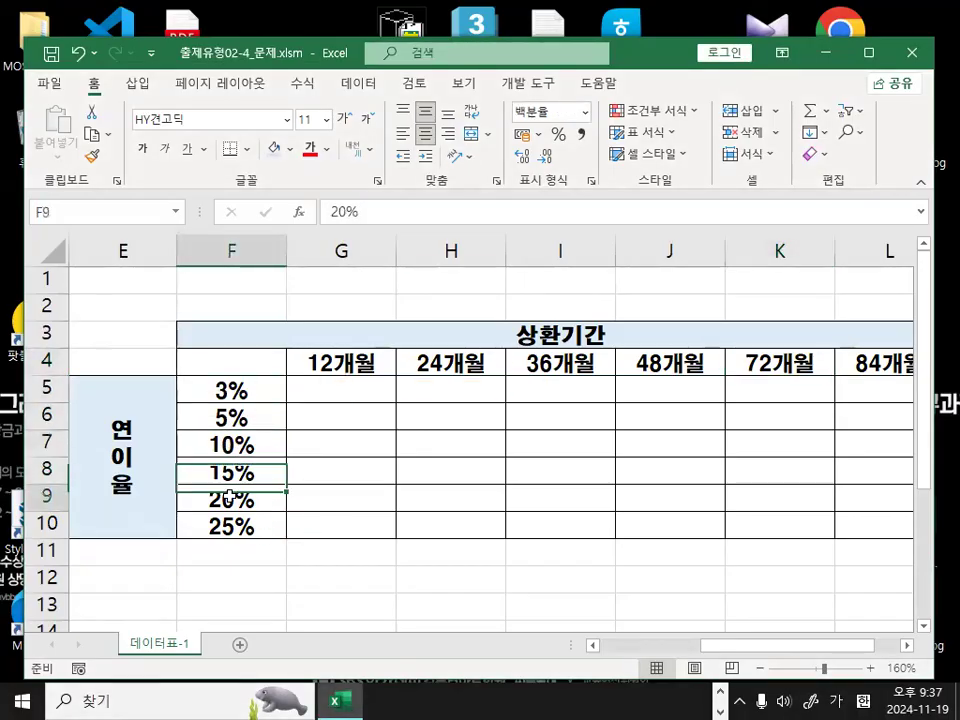
pyautogui.click(225, 391)
pyautogui.click(212, 445)
pyautogui.click(204, 497)
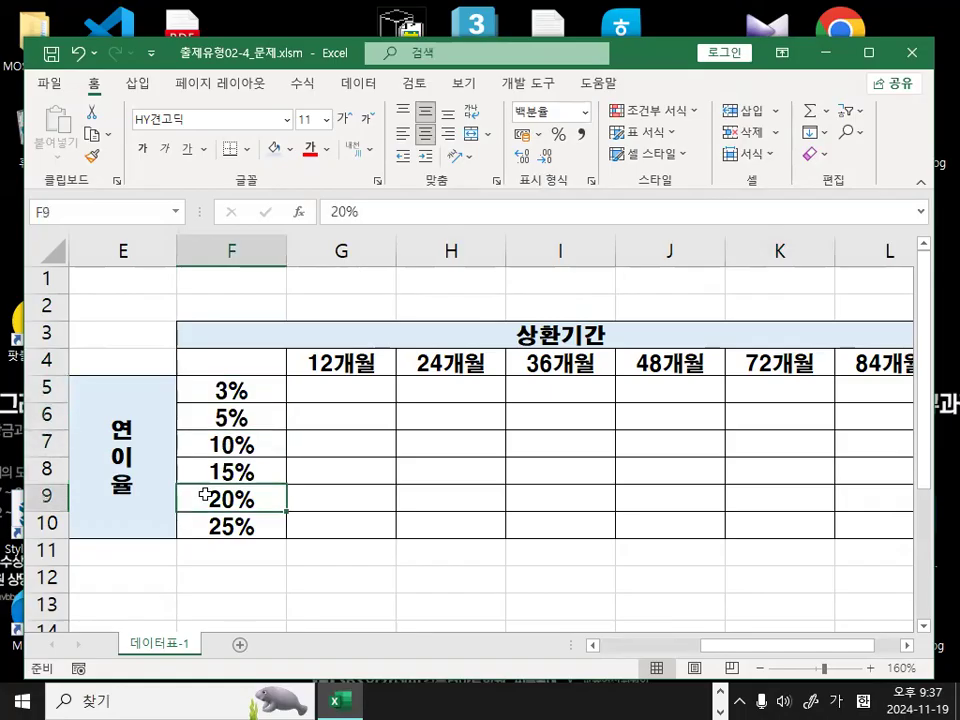
pyautogui.click(198, 418)
pyautogui.click(229, 389)
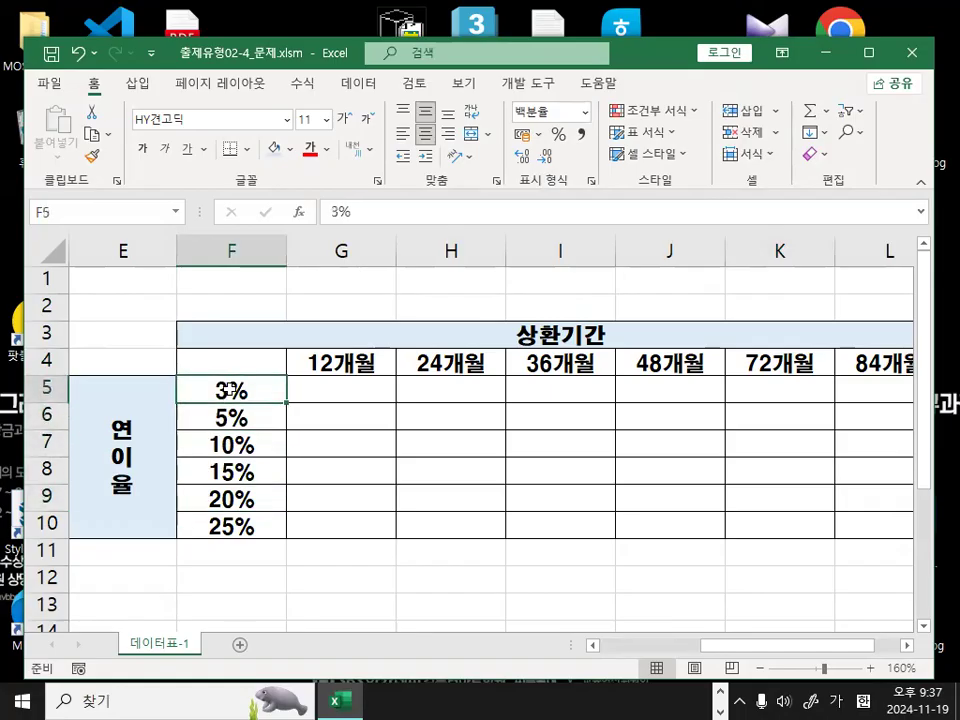
# Compare the column of 연이율 rates in F5:F10 with the row of 상환기간 headers in G4:K4
pyautogui.moveTo(217, 387)
pyautogui.mouseDown()
pyautogui.moveTo(216, 527)
pyautogui.moveTo(222, 541)
pyautogui.moveTo(230, 388)
pyautogui.moveTo(267, 538)
pyautogui.mouseUp()
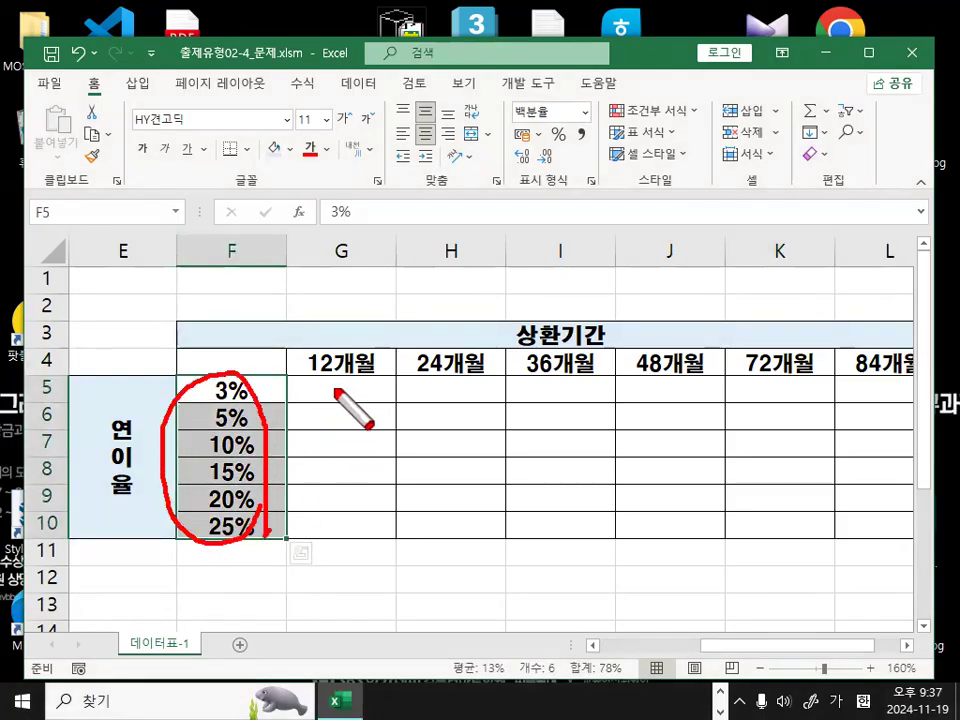
pyautogui.moveTo(335, 389); pyautogui.dragTo(800, 388)
pyautogui.moveTo(27, 350); pyautogui.dragTo(85, 381)
pyautogui.moveTo(333, 378)
pyautogui.mouseDown()
pyautogui.moveTo(908, 388)
pyautogui.moveTo(741, 354)
pyautogui.moveTo(321, 356)
pyautogui.moveTo(303, 384)
pyautogui.mouseUp()
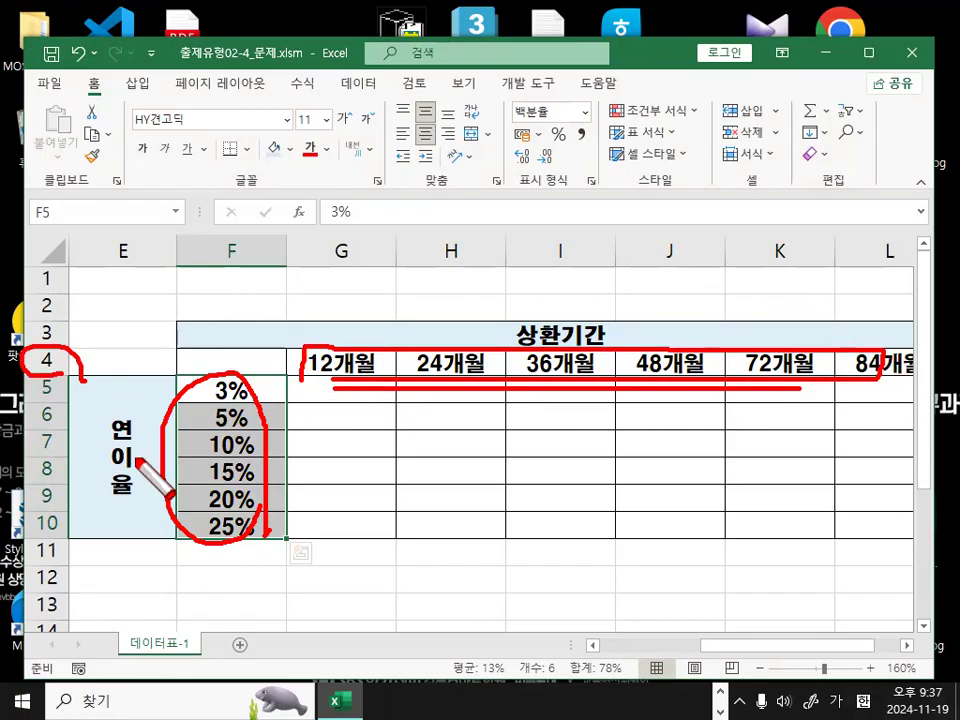
pyautogui.press('Escape')
pyautogui.moveTo(318, 362); pyautogui.dragTo(785, 365)
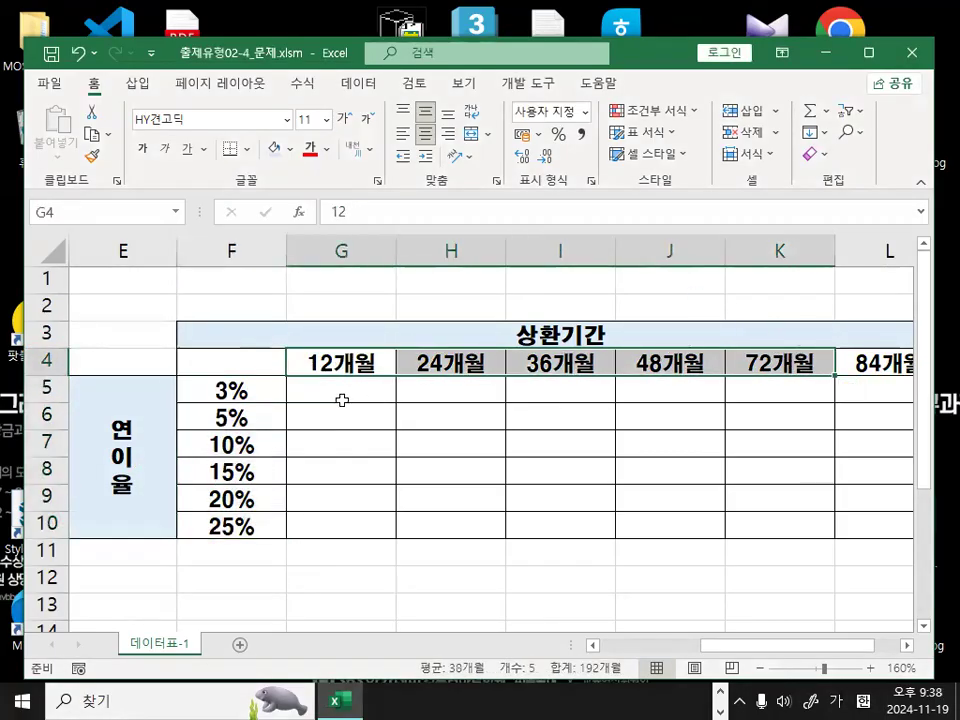
pyautogui.moveTo(257, 390); pyautogui.dragTo(255, 522)
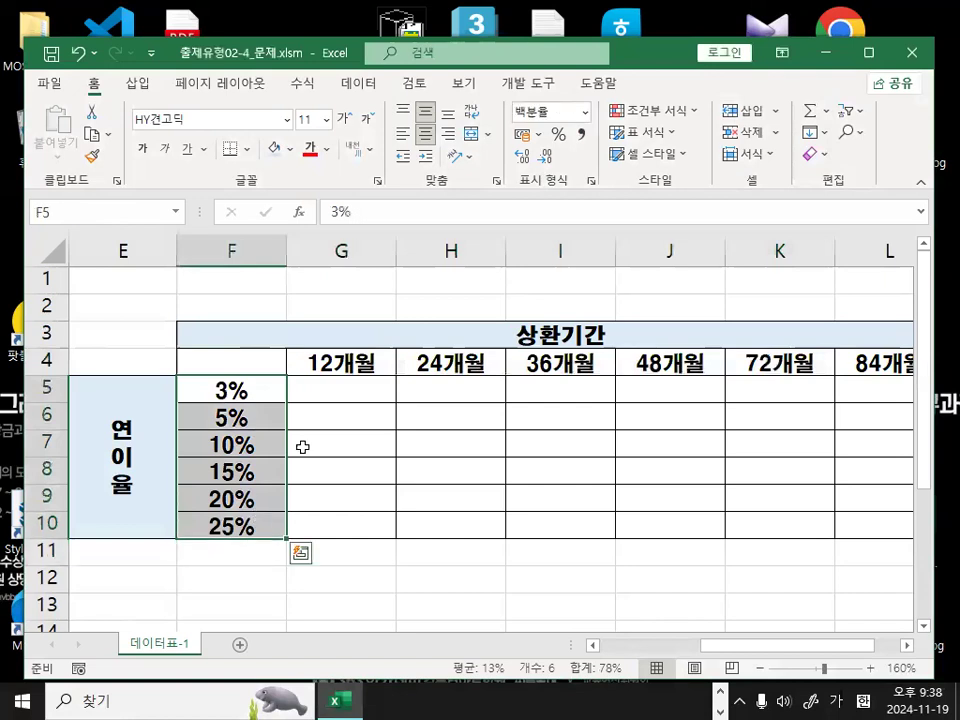
# Trace the rates downward from F5 and the periods rightward from G4, and review the 대출원금 summary table beside the grid
pyautogui.click(345, 363)
pyautogui.click(240, 392)
pyautogui.hotkey('ctrl', 'alt', 'g')
pyautogui.moveTo(207, 396)
pyautogui.mouseDown()
pyautogui.moveTo(207, 514)
pyautogui.moveTo(219, 498)
pyautogui.mouseUp()
pyautogui.moveTo(443, 348); pyautogui.dragTo(602, 348)
pyautogui.moveTo(540, 310); pyautogui.dragTo(572, 378)
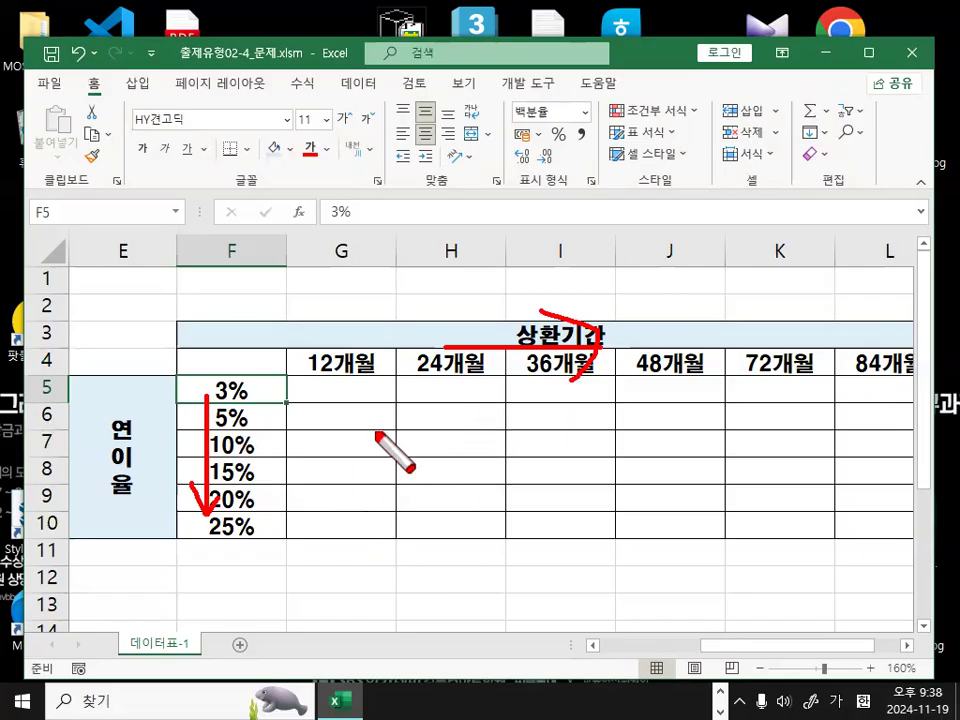
pyautogui.press('Escape')
pyautogui.click(346, 380)
pyautogui.moveTo(728, 655); pyautogui.dragTo(561, 657)
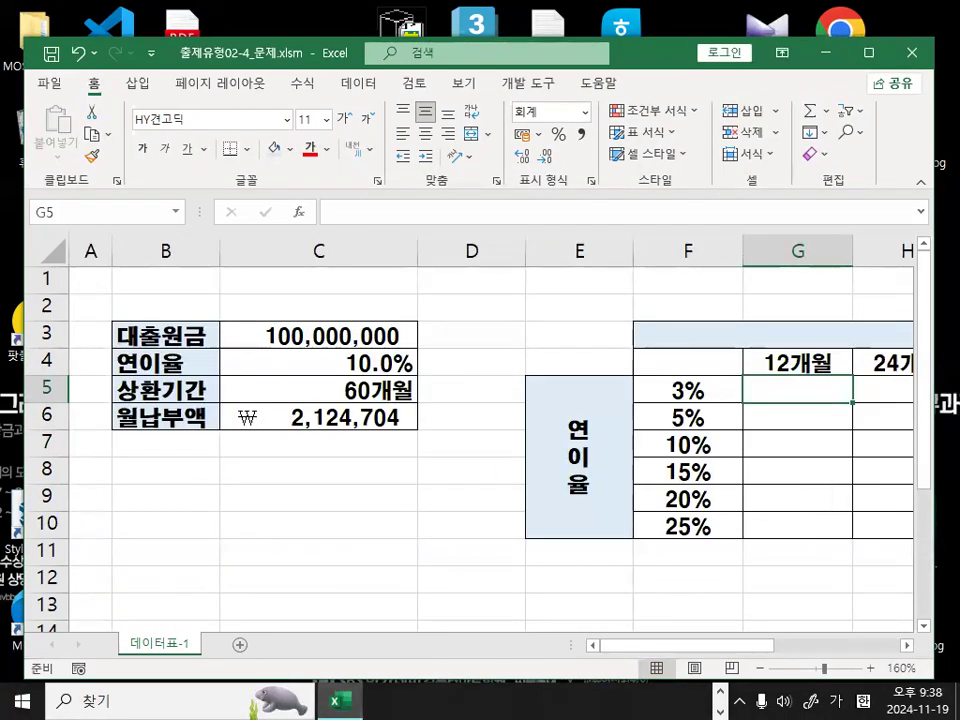
# Switch to the Notepad class notes and locate step 1, 수식셀주소를 파악, under <데이터 표 작업순서>
pyautogui.hotkey('alt', 'Tab')
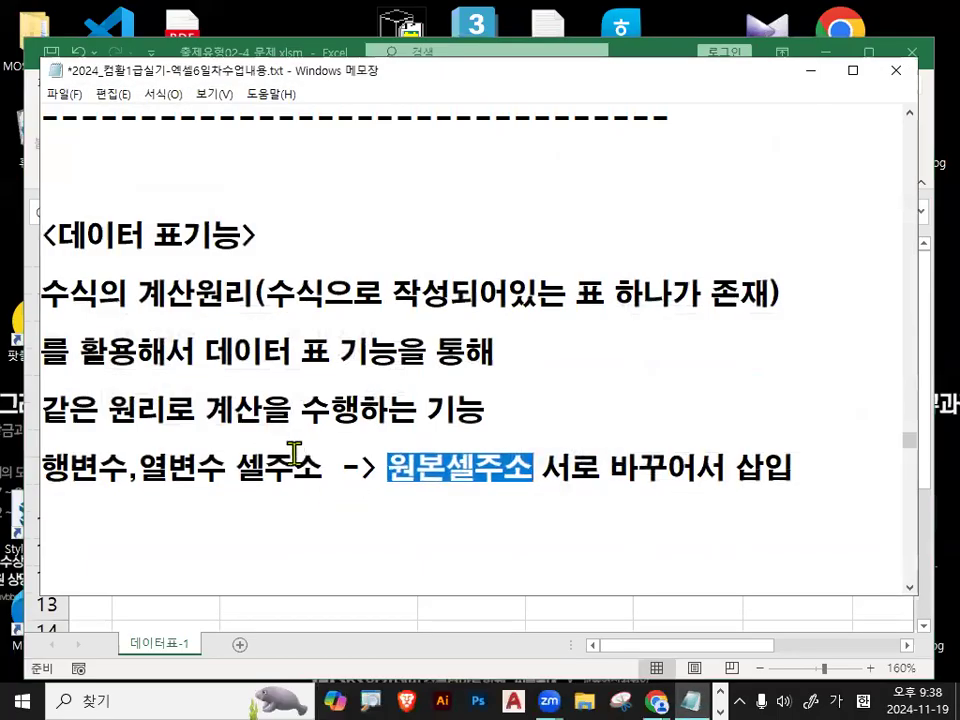
pyautogui.scroll(-3, 301, 457)
pyautogui.scroll(-6, 301, 457)
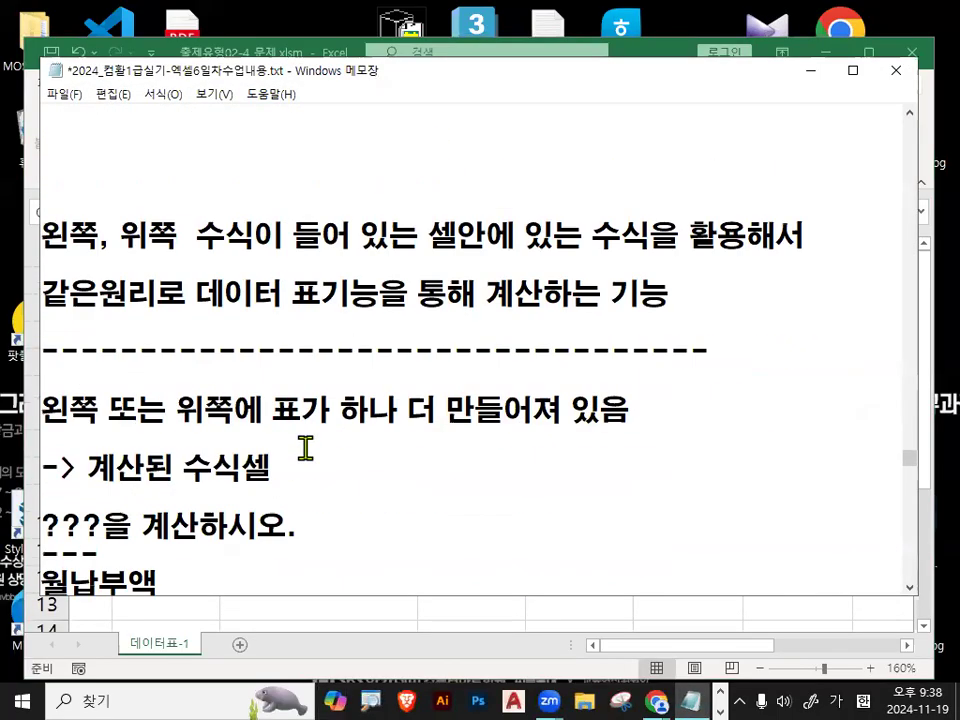
pyautogui.scroll(-4, 305, 448)
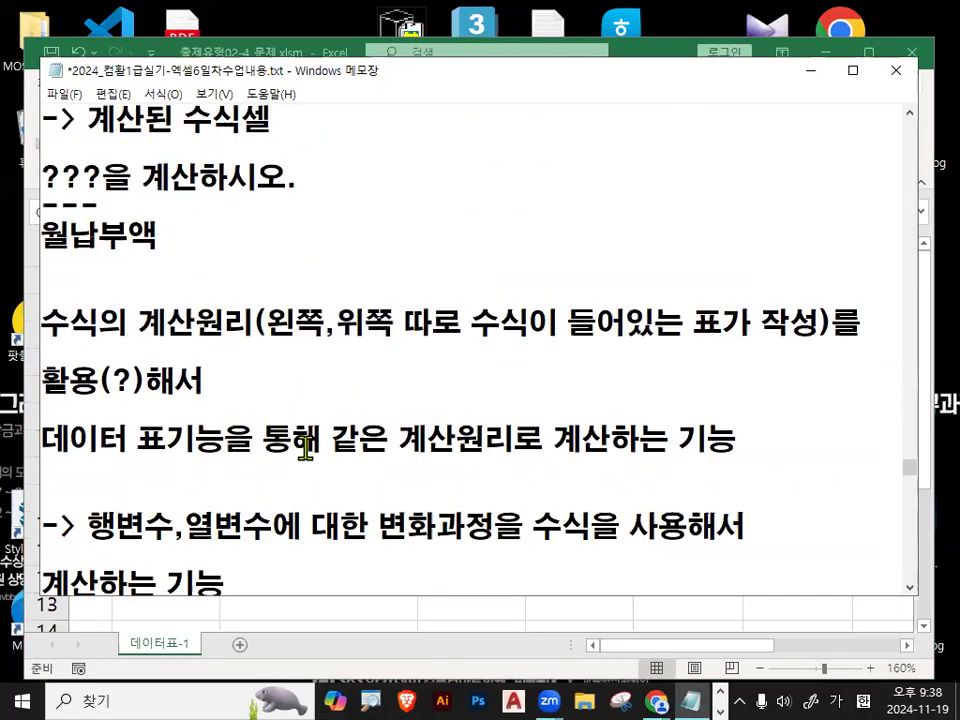
pyautogui.moveTo(80, 352); pyautogui.dragTo(302, 345)
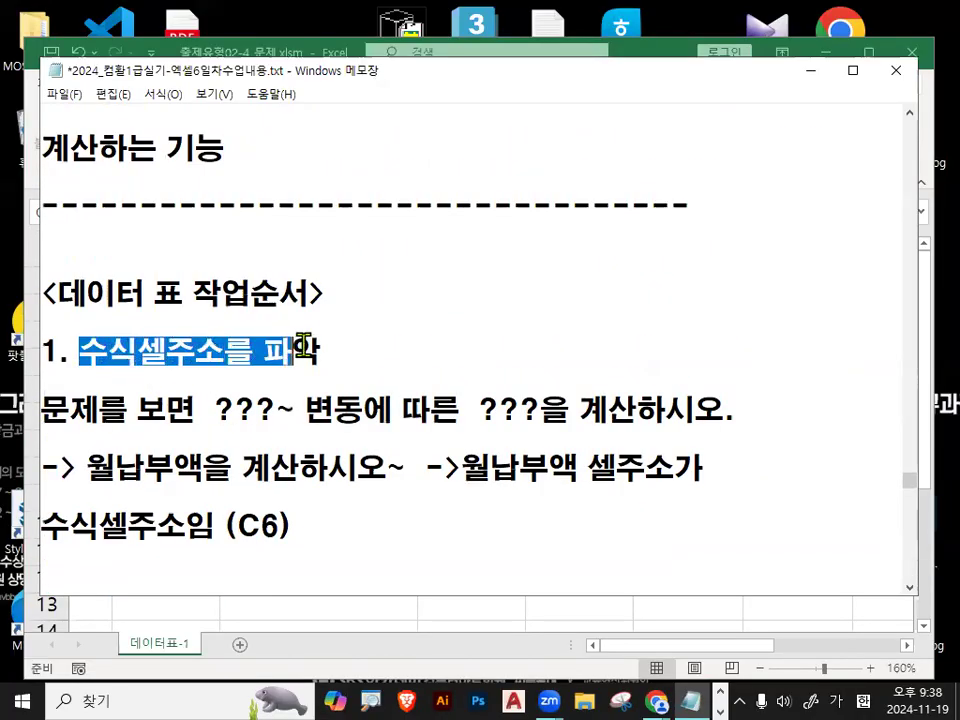
# Review the step 1 wording about calculating ??? by variation, circling ??? and underlining the 월납부액을 계산하시오 example
pyautogui.moveTo(41, 410); pyautogui.dragTo(365, 412)
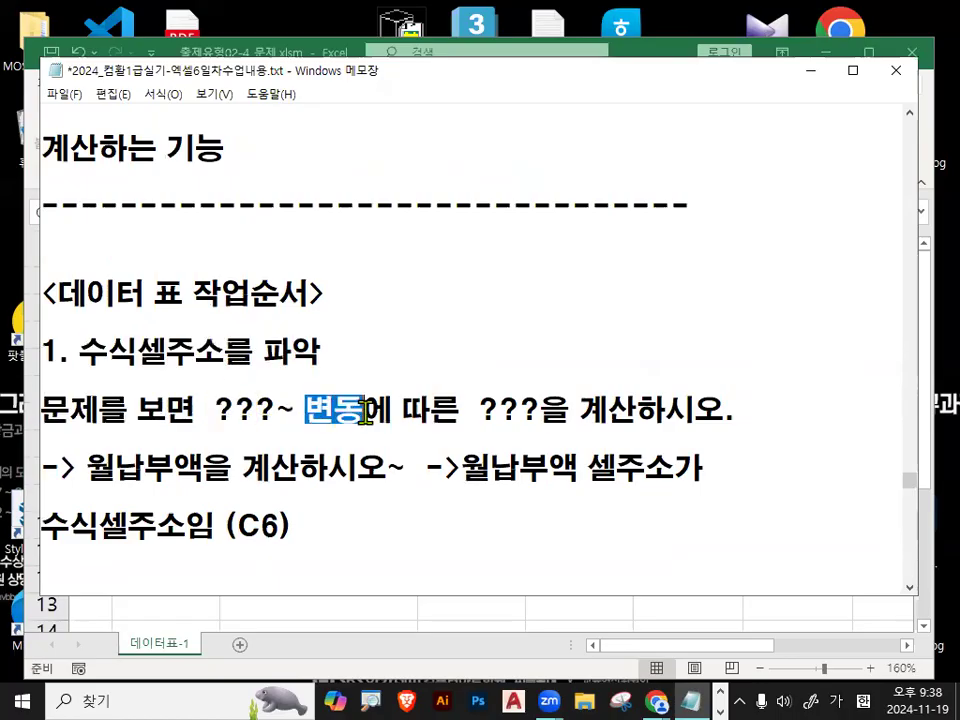
pyautogui.moveTo(479, 408); pyautogui.dragTo(724, 420)
pyautogui.click(724, 418)
pyautogui.moveTo(535, 424)
pyautogui.mouseDown()
pyautogui.moveTo(478, 426)
pyautogui.moveTo(500, 397)
pyautogui.moveTo(548, 410)
pyautogui.mouseUp()
pyautogui.moveTo(590, 322); pyautogui.dragTo(530, 400)
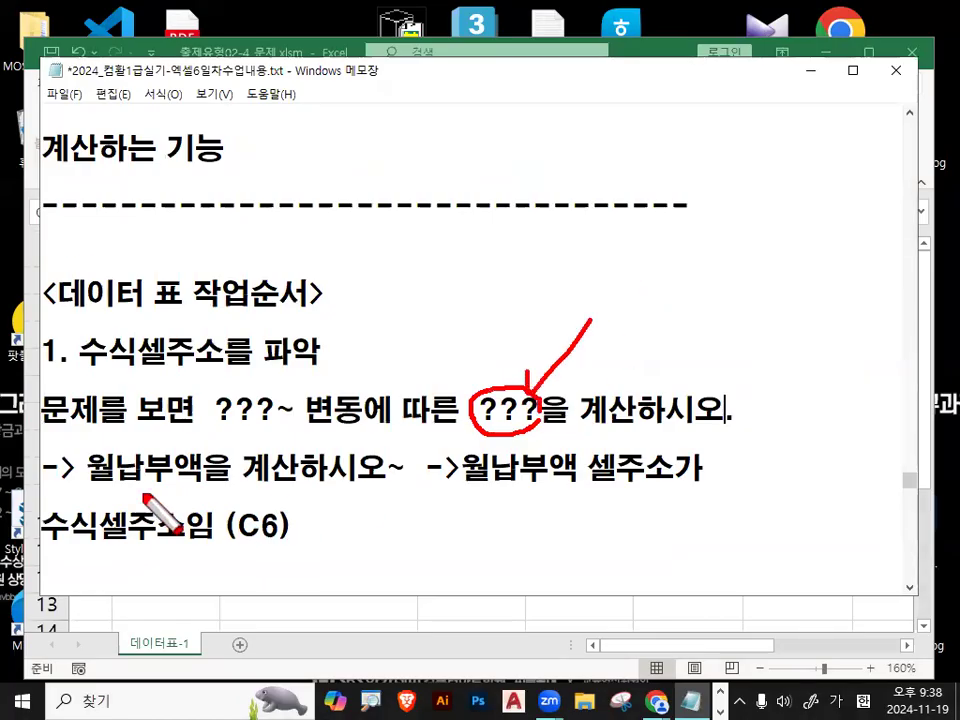
pyautogui.moveTo(88, 483); pyautogui.dragTo(152, 482)
pyautogui.moveTo(292, 484)
pyautogui.mouseDown()
pyautogui.moveTo(243, 461)
pyautogui.moveTo(297, 478)
pyautogui.mouseUp()
pyautogui.press('Escape')
# Minimize the notes to return to the Excel workbook and examine the 월납부액 formula in C6
pyautogui.click(811, 72)
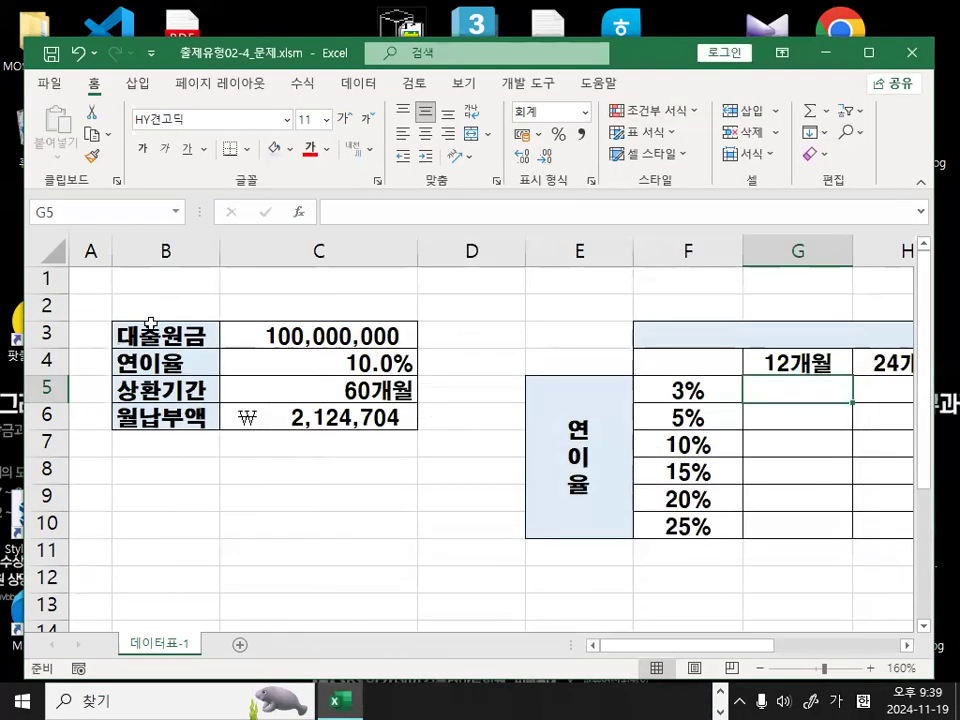
pyautogui.click(242, 416)
pyautogui.moveTo(455, 404)
pyautogui.mouseDown()
pyautogui.moveTo(308, 342)
pyautogui.moveTo(453, 417)
pyautogui.mouseUp()
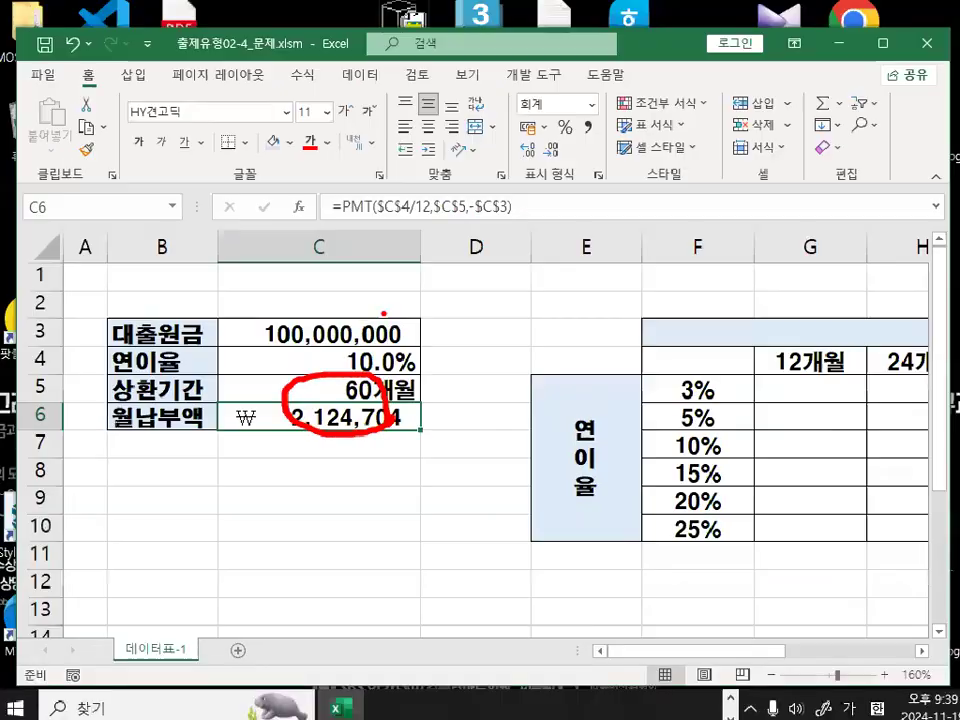
pyautogui.press('Escape')
pyautogui.moveTo(565, 208)
pyautogui.mouseDown()
pyautogui.moveTo(522, 226)
pyautogui.moveTo(575, 195)
pyautogui.mouseUp()
pyautogui.press('Escape')
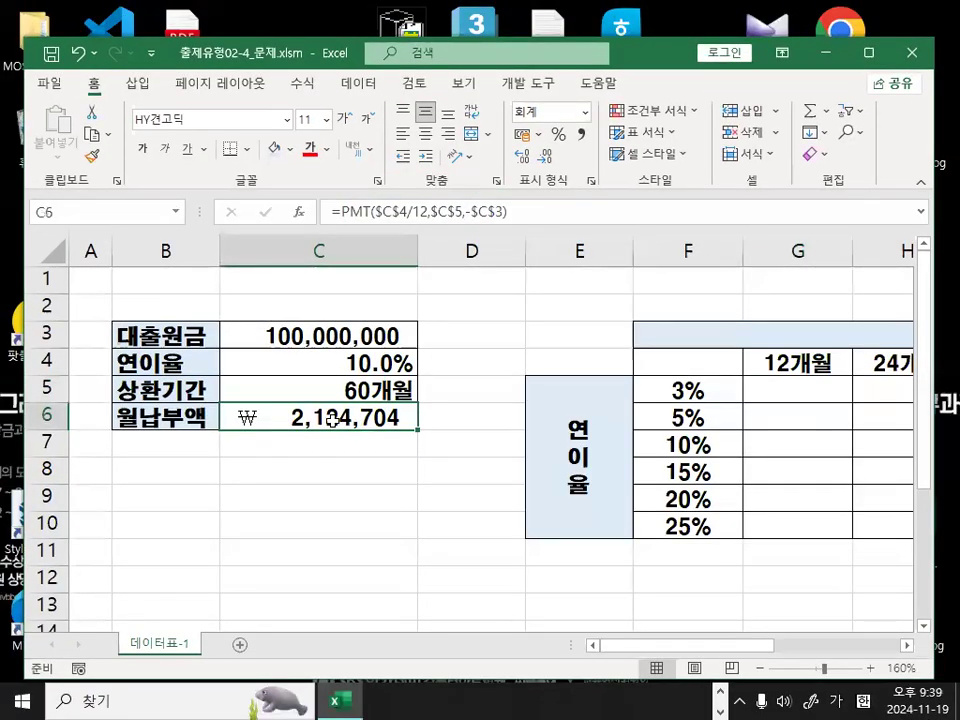
# Open the C6 formula in the cell, examine its PMT function and cell references, and leave it unedited
pyautogui.doubleClick(332, 420)
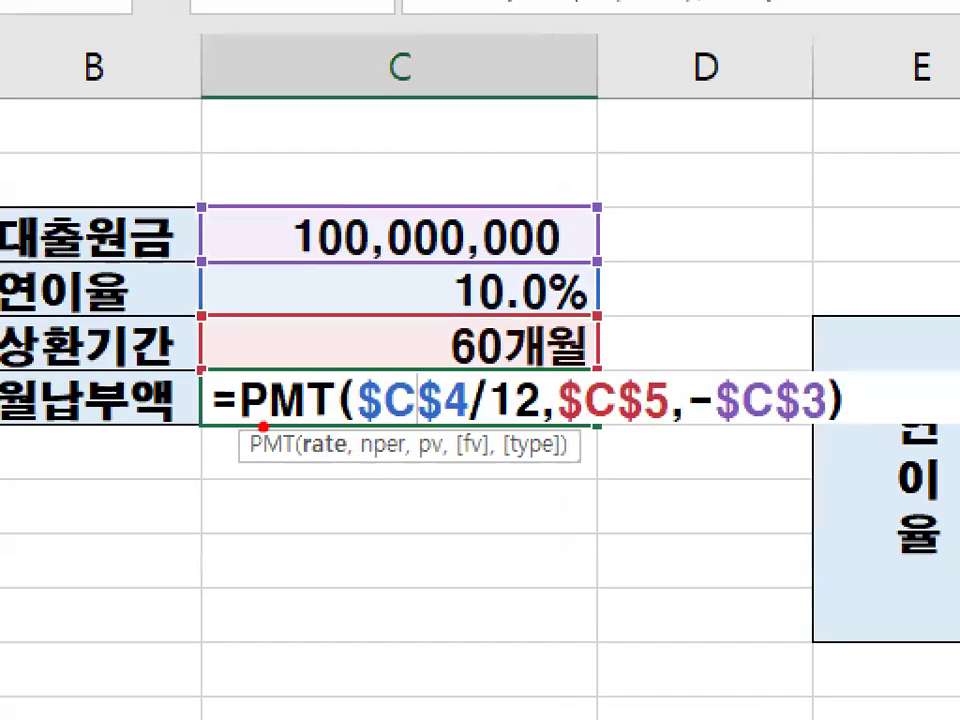
pyautogui.moveTo(246, 420)
pyautogui.mouseDown()
pyautogui.moveTo(354, 399)
pyautogui.moveTo(232, 372)
pyautogui.mouseUp()
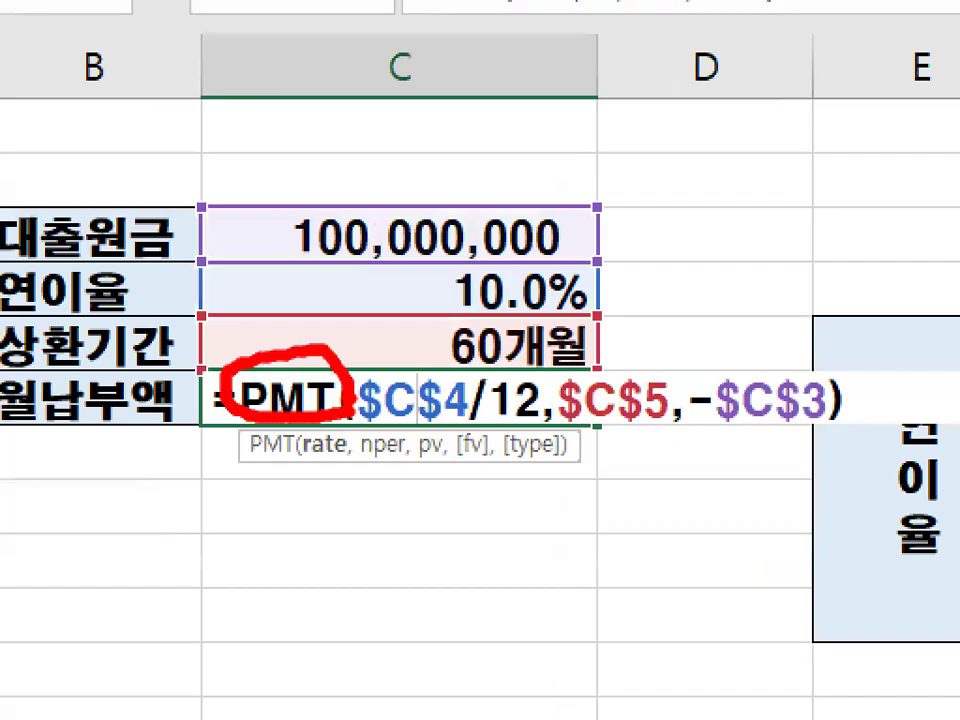
pyautogui.press('Escape')
pyautogui.hotkey('ctrl', '1')
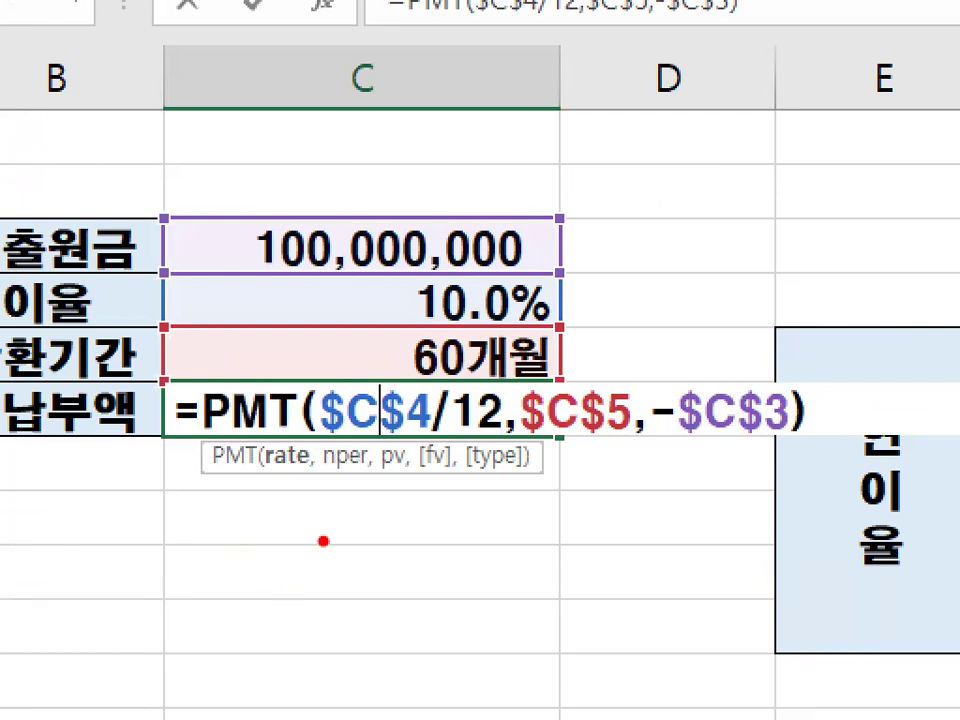
pyautogui.press('Escape')
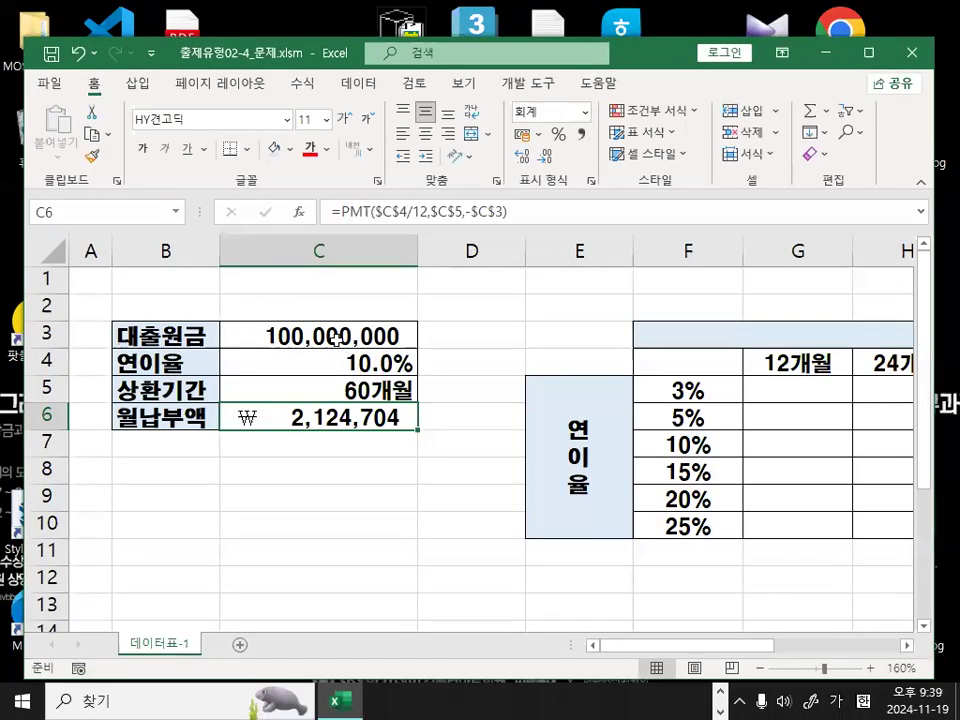
# Inspect the formula's input cells one by one: 대출원금 in C3, 연이율 in C4 and 상환기간 in C5
pyautogui.click(394, 247)
pyautogui.moveTo(507, 293)
pyautogui.mouseDown()
pyautogui.moveTo(450, 260)
pyautogui.moveTo(463, 366)
pyautogui.mouseUp()
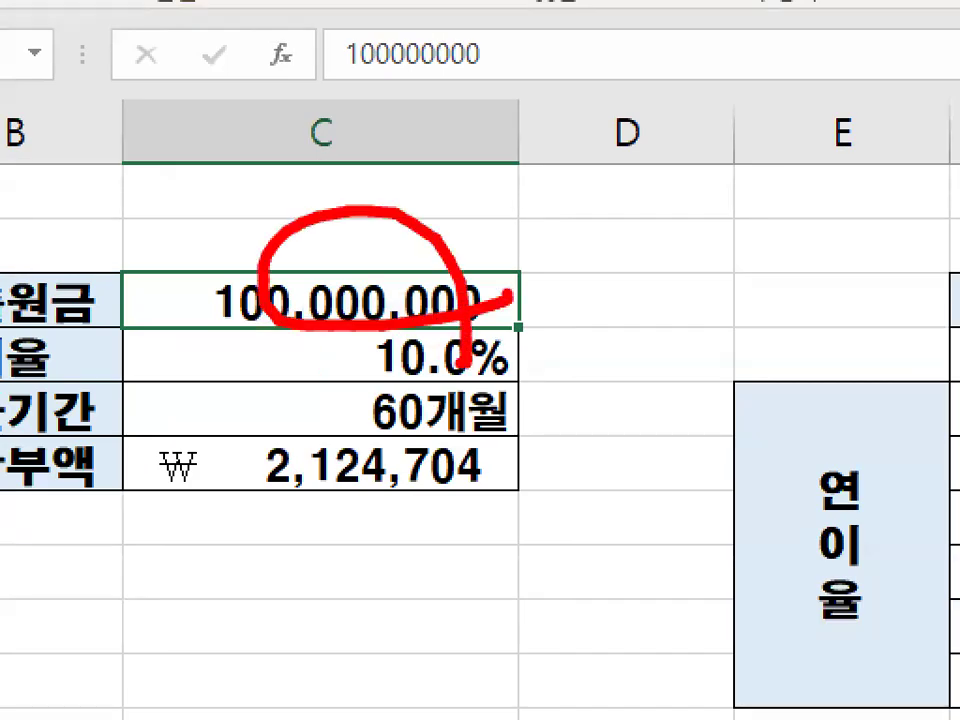
pyautogui.press('Escape')
pyautogui.click(386, 362)
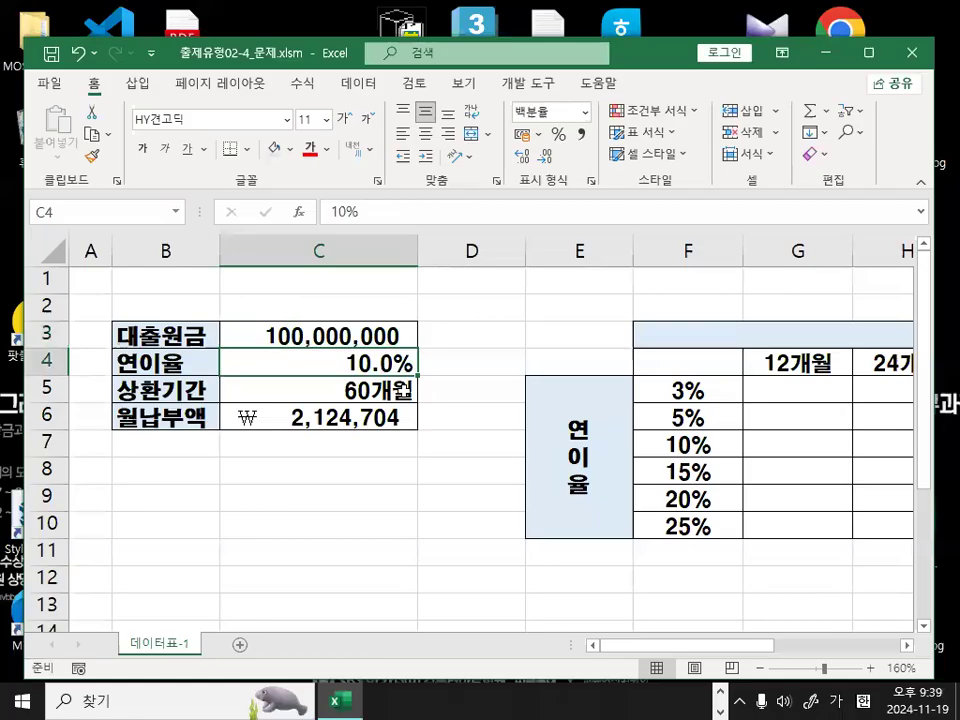
pyautogui.moveTo(422, 357); pyautogui.dragTo(411, 344)
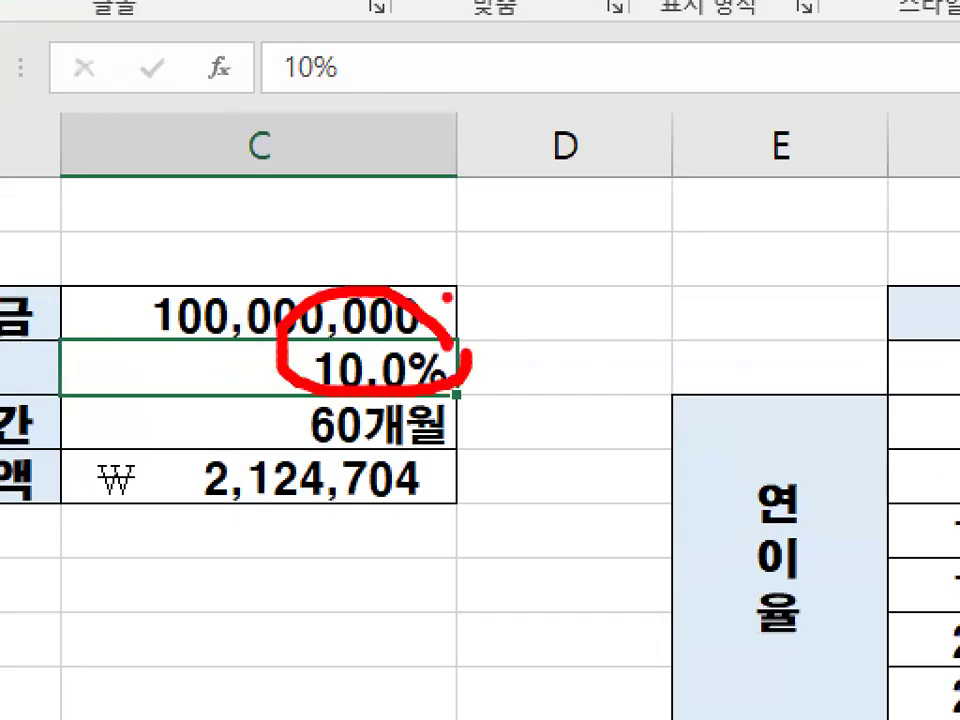
pyautogui.press('Escape')
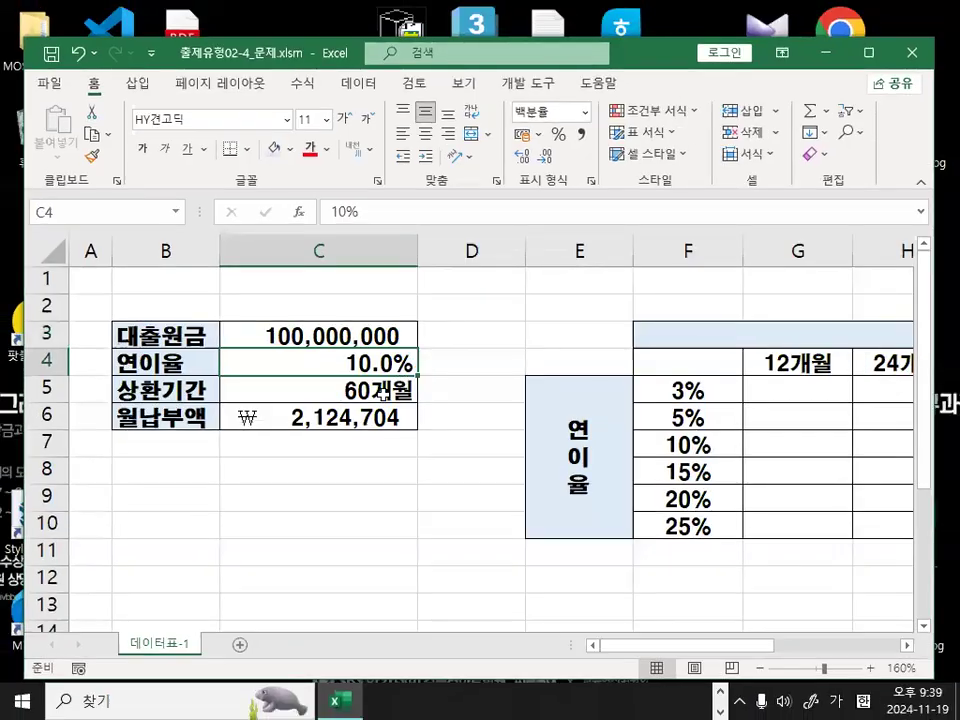
pyautogui.click(393, 427)
pyautogui.moveTo(514, 381)
pyautogui.mouseDown()
pyautogui.moveTo(386, 402)
pyautogui.moveTo(484, 384)
pyautogui.mouseUp()
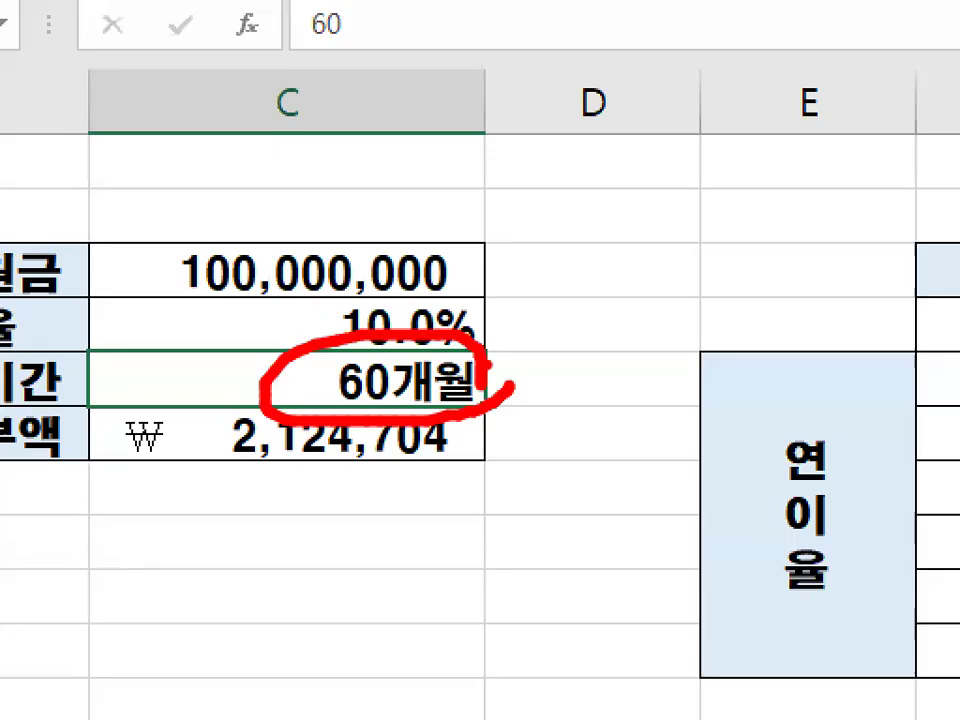
pyautogui.press('Escape')
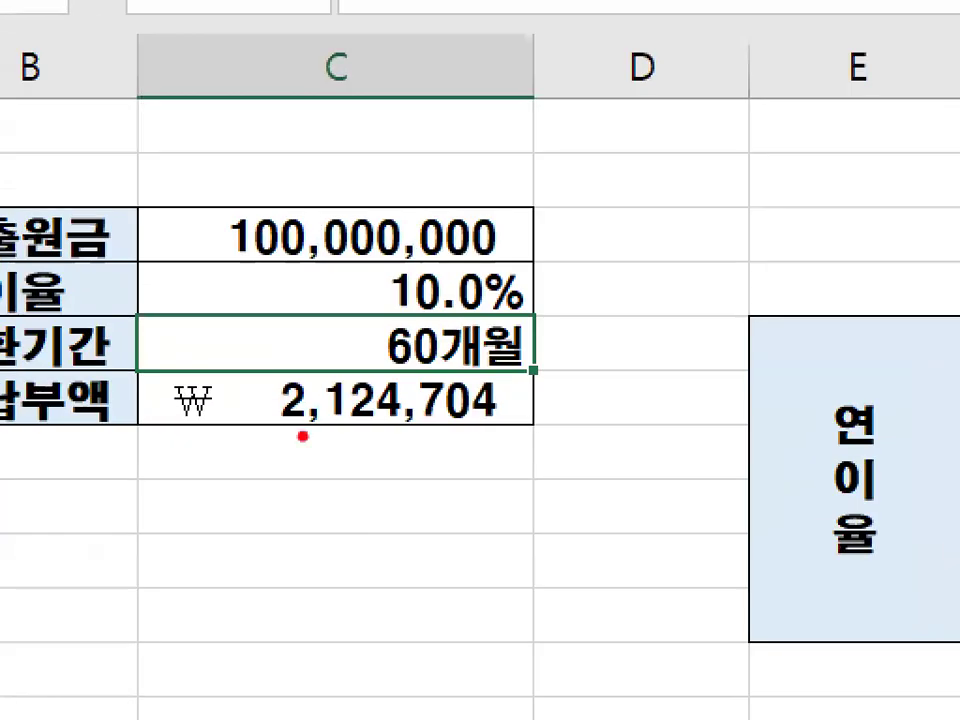
# Trace how the 월납부액 result in C6 depends on the 연이율 and 상환기간 values above it
pyautogui.moveTo(261, 427)
pyautogui.mouseDown()
pyautogui.moveTo(480, 428)
pyautogui.moveTo(484, 412)
pyautogui.mouseUp()
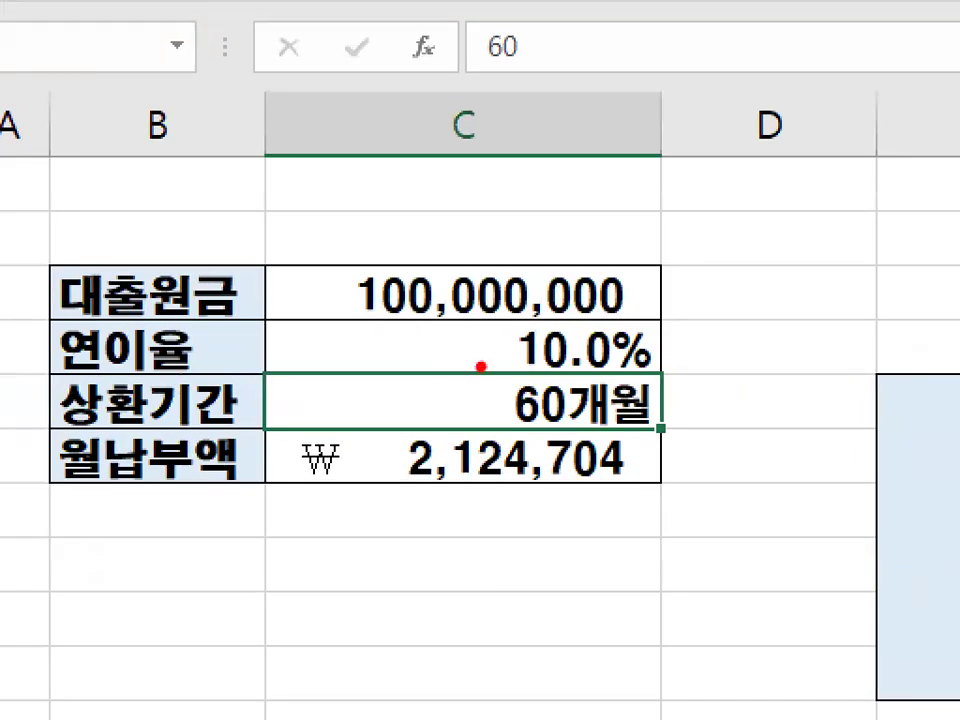
pyautogui.moveTo(664, 357)
pyautogui.mouseDown()
pyautogui.moveTo(510, 342)
pyautogui.moveTo(621, 300)
pyautogui.moveTo(655, 318)
pyautogui.mouseUp()
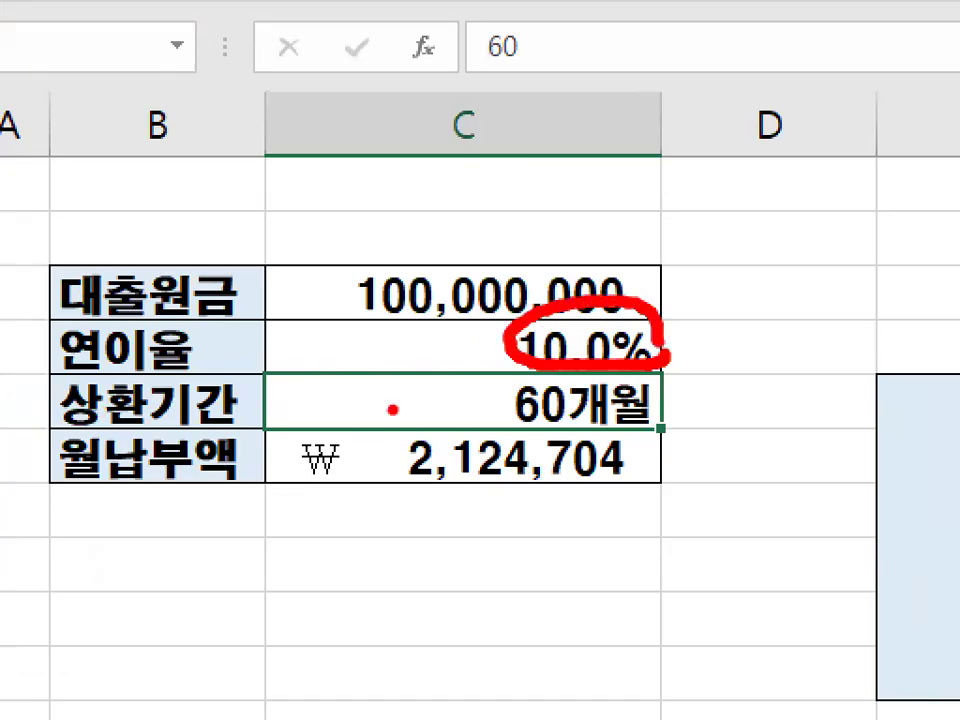
pyautogui.moveTo(668, 410)
pyautogui.mouseDown()
pyautogui.moveTo(515, 398)
pyautogui.moveTo(670, 412)
pyautogui.mouseUp()
pyautogui.moveTo(422, 428); pyautogui.dragTo(497, 398)
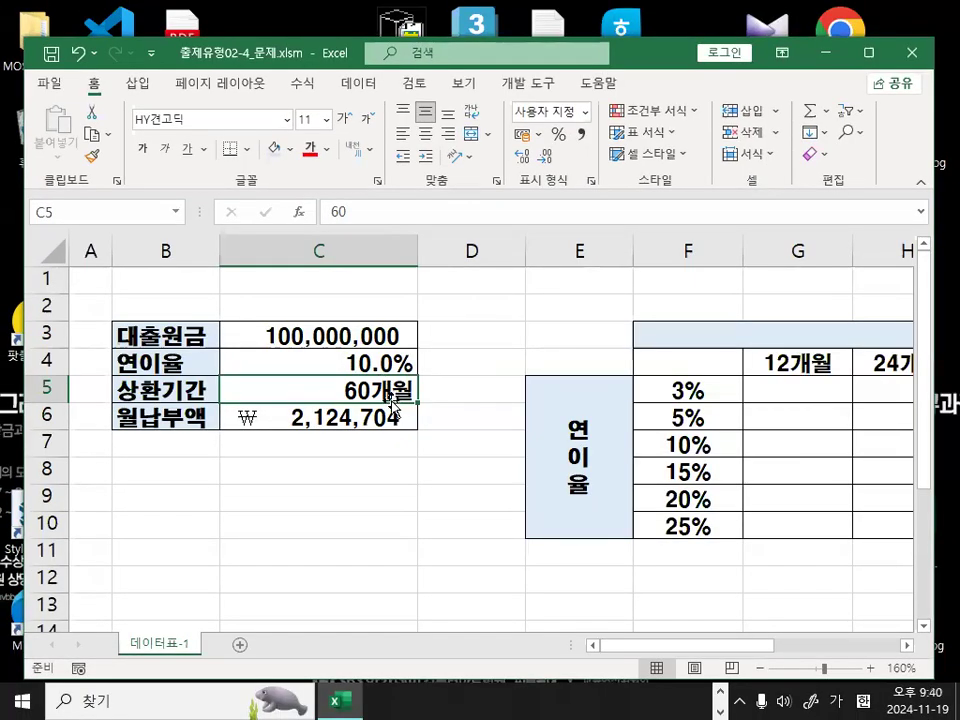
pyautogui.moveTo(631, 352); pyautogui.dragTo(581, 390)
# Fill the 상환기간 cell C5 with yellow and the 연이율 cell C4 with light green
pyautogui.click(330, 361)
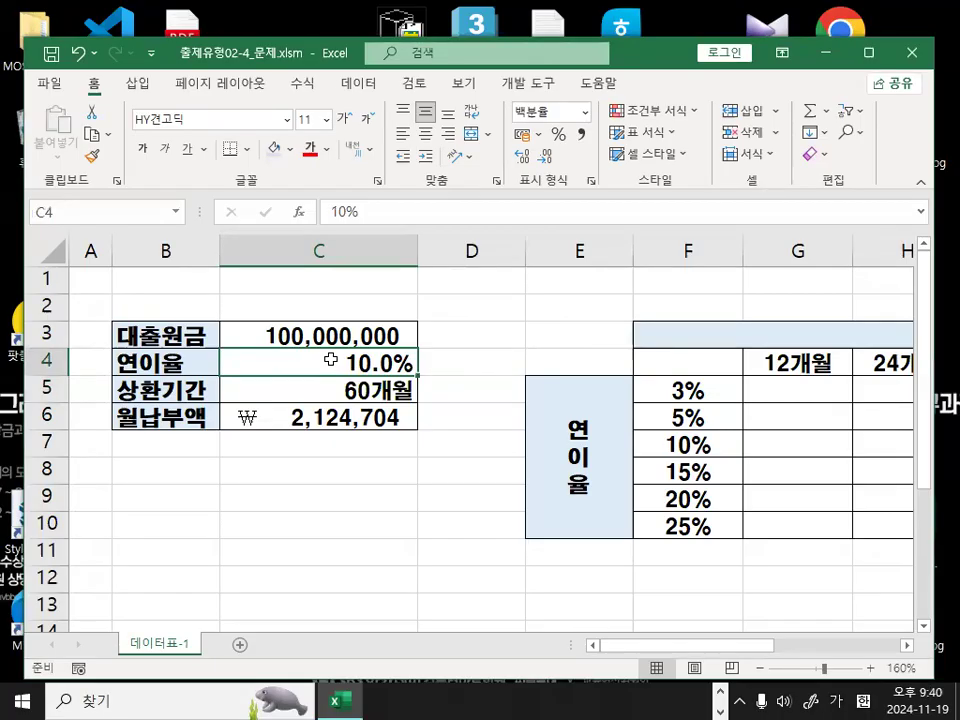
pyautogui.click(336, 390)
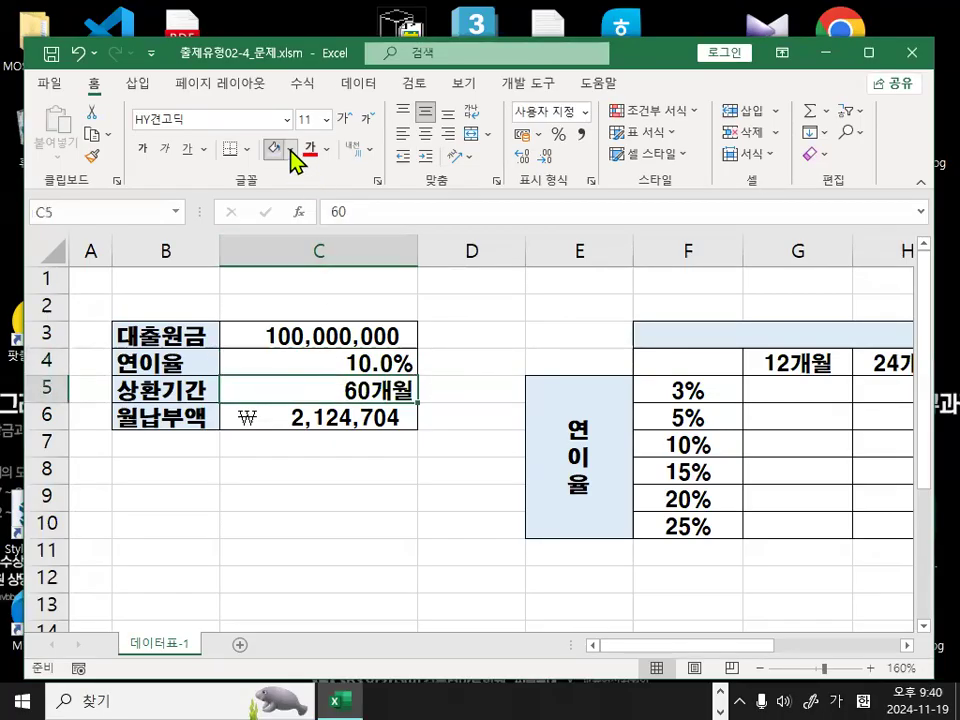
pyautogui.click(290, 149)
pyautogui.click(321, 325)
pyautogui.click(332, 366)
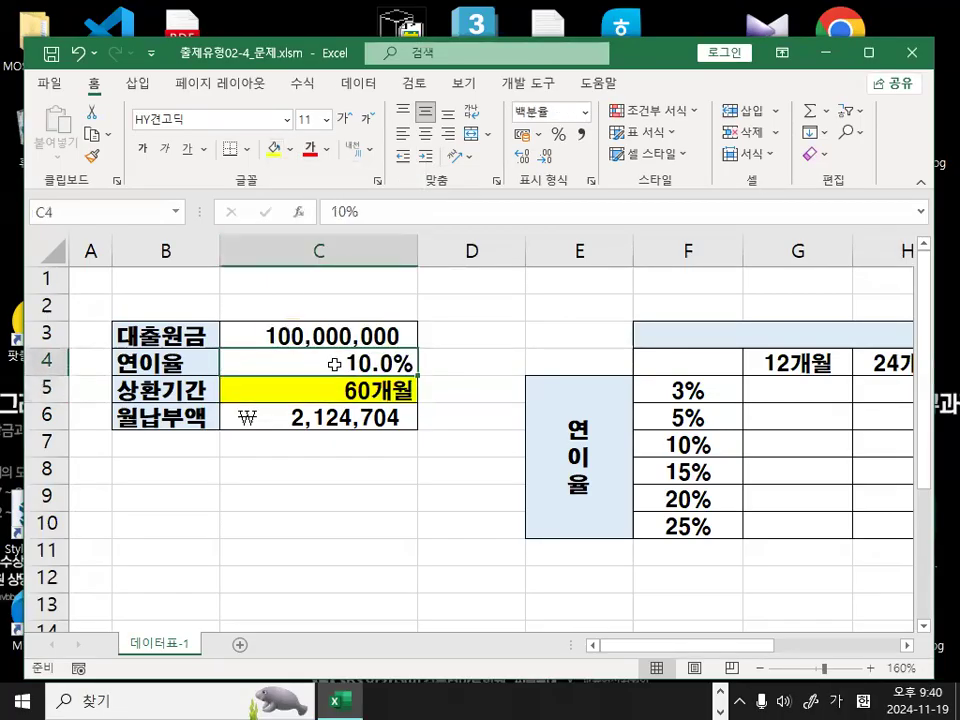
pyautogui.click(292, 149)
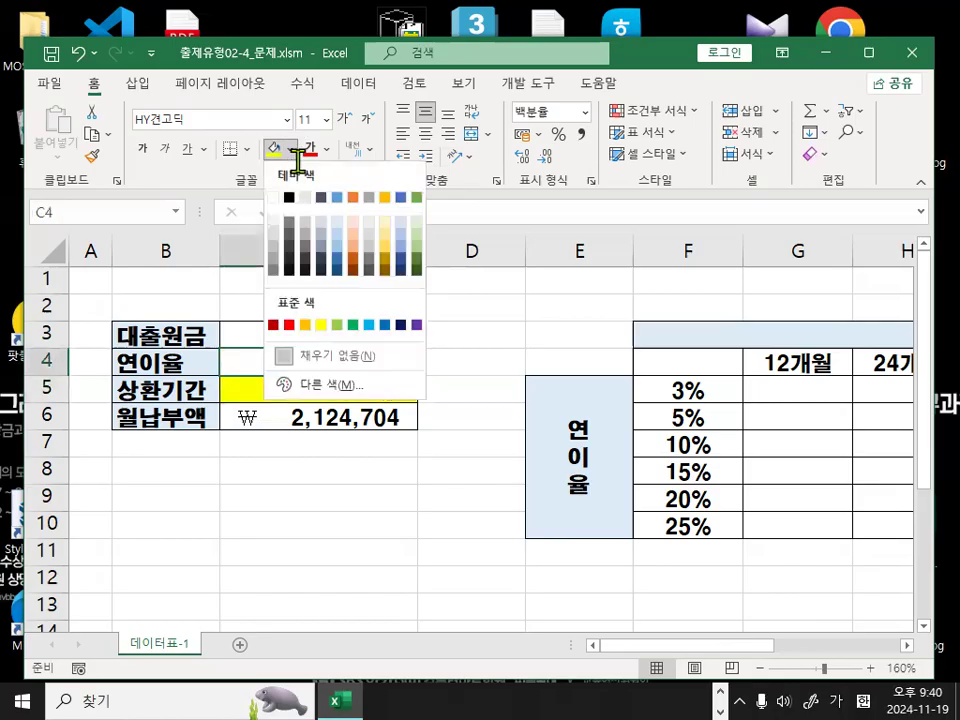
pyautogui.click(422, 217)
pyautogui.press('Right')
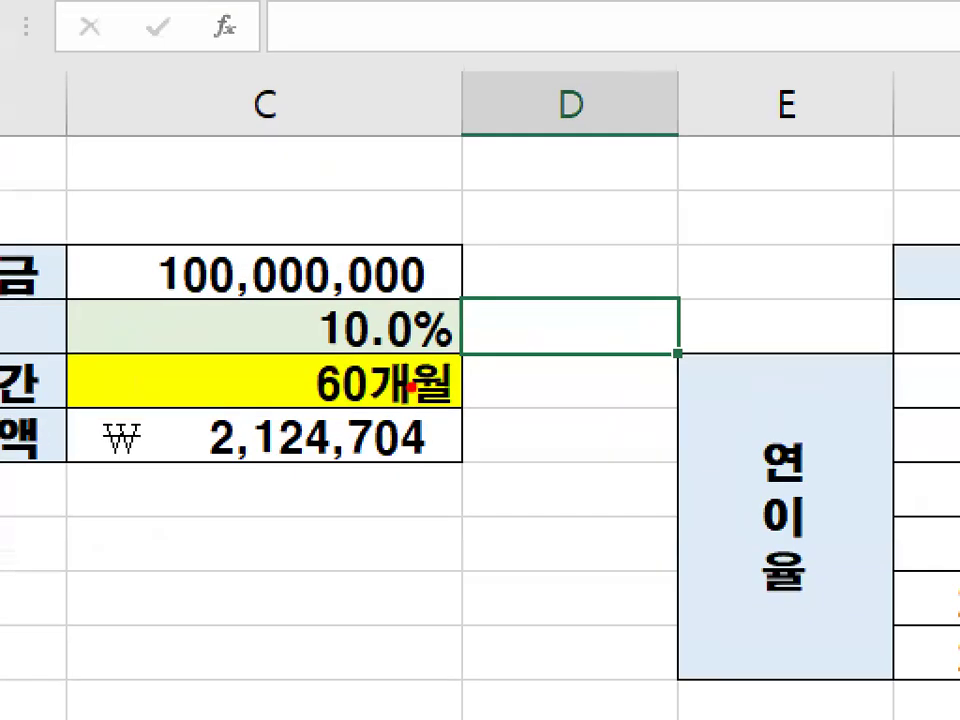
# Compare the 상환기간 value in C5 with the period headers in G4:I4
pyautogui.moveTo(411, 387); pyautogui.dragTo(427, 362)
pyautogui.press('Escape')
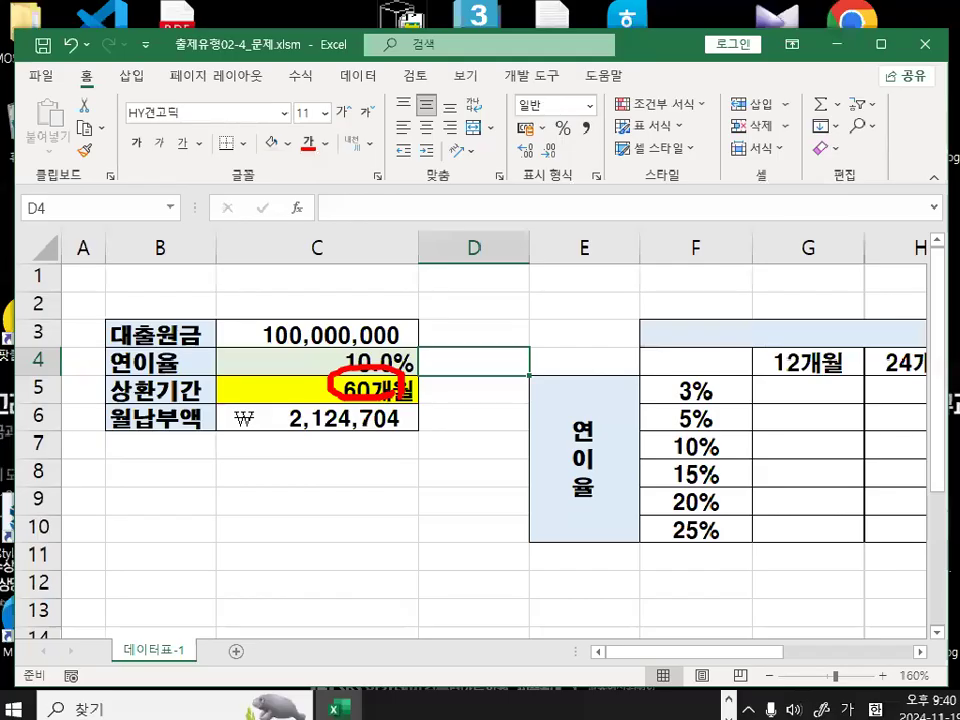
pyautogui.hscroll(4, 904, 647)
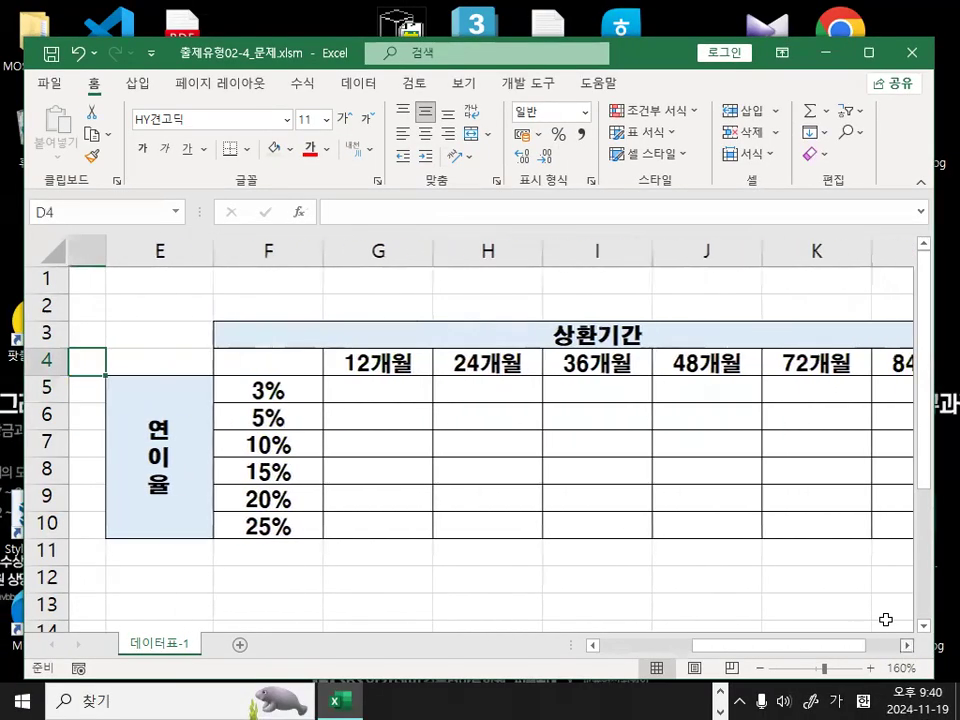
pyautogui.moveTo(330, 363); pyautogui.dragTo(600, 363)
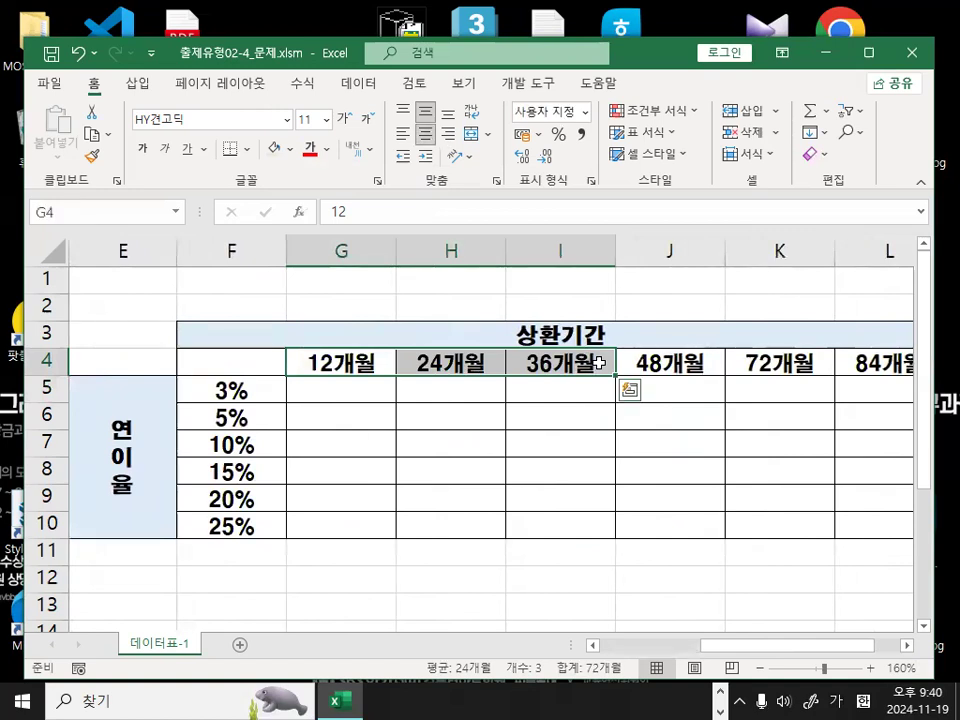
pyautogui.moveTo(727, 652); pyautogui.dragTo(625, 652)
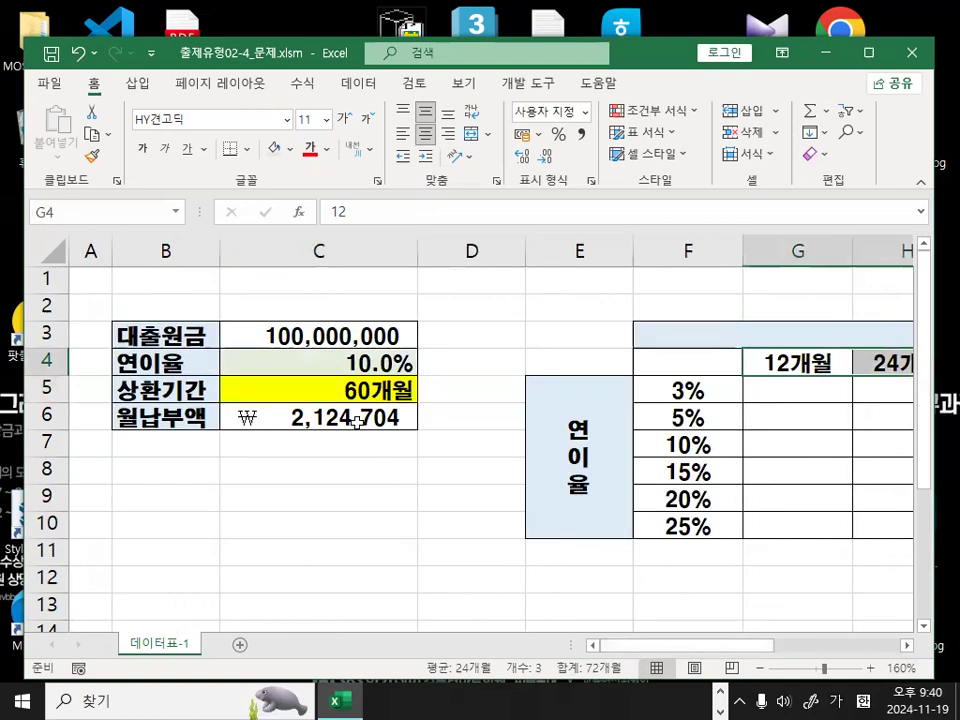
# Mark C5 and draw an arrow to it from the grid's 상환기간 headers to show the substitution
pyautogui.hotkey('ctrl', '1')
pyautogui.click(367, 397)
pyautogui.moveTo(408, 389); pyautogui.dragTo(439, 391)
pyautogui.moveTo(957, 260)
pyautogui.mouseDown()
pyautogui.moveTo(697, 139)
pyautogui.moveTo(441, 381)
pyautogui.moveTo(490, 397)
pyautogui.mouseUp()
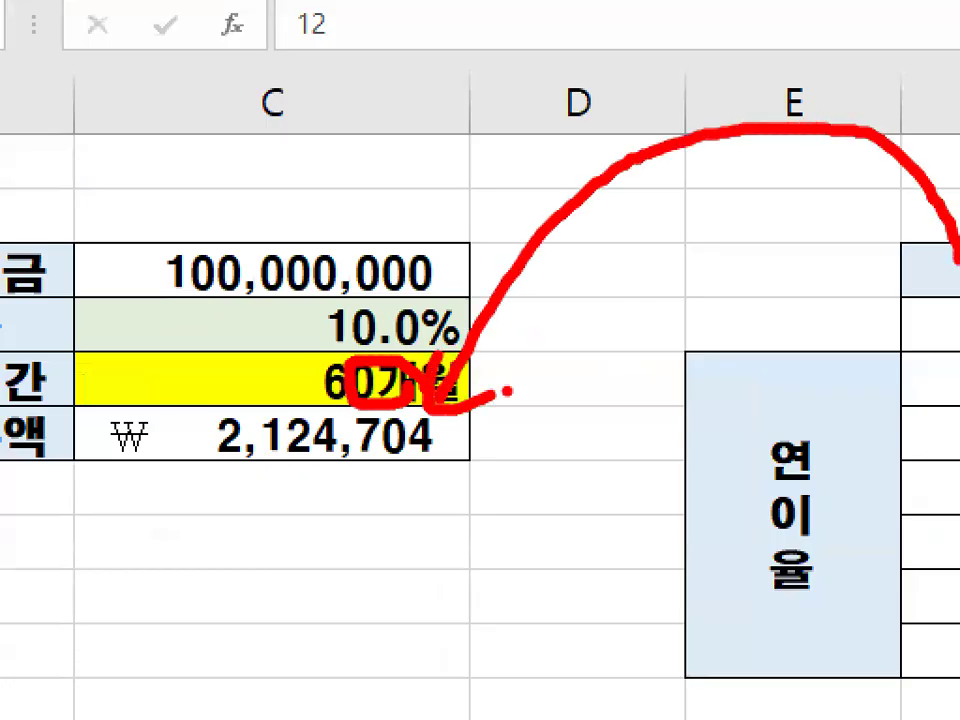
pyautogui.press('Escape')
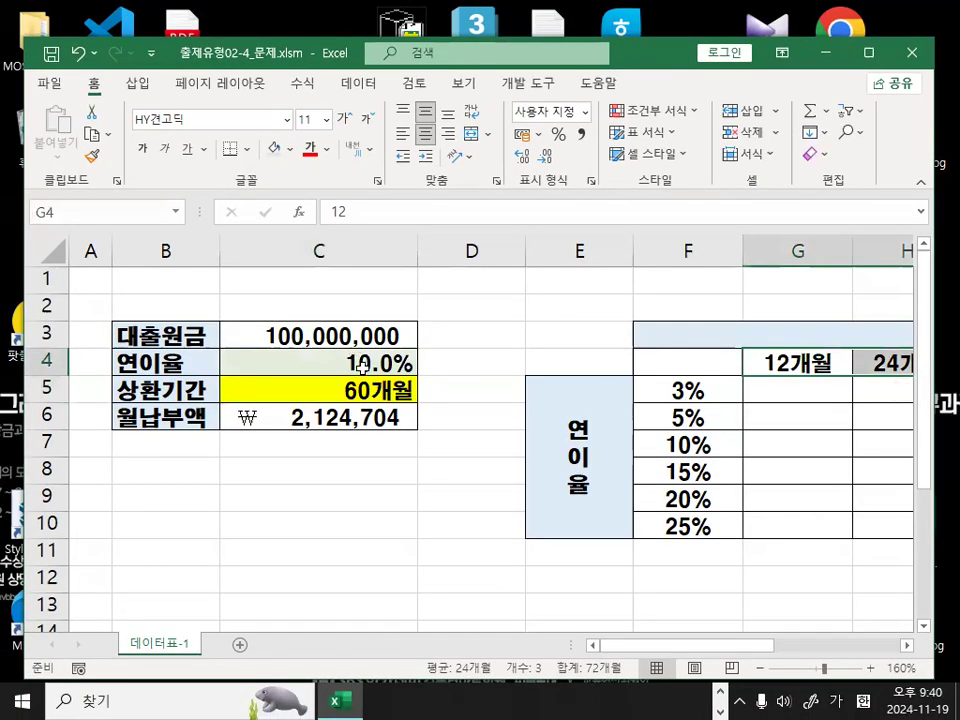
# Mark the 연이율 value in C4 and relate it to the rates in column F
pyautogui.hotkey('ctrl', '1')
pyautogui.moveTo(414, 353); pyautogui.dragTo(402, 352)
pyautogui.moveTo(467, 344); pyautogui.dragTo(488, 369)
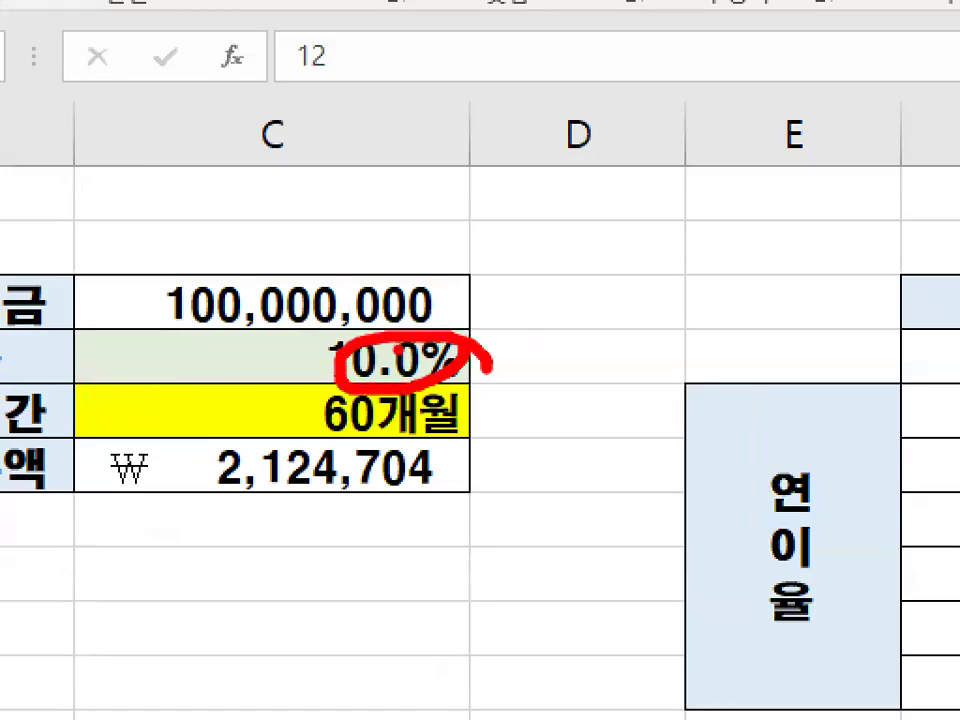
pyautogui.press('Escape')
pyautogui.hotkey('ctrl', '1')
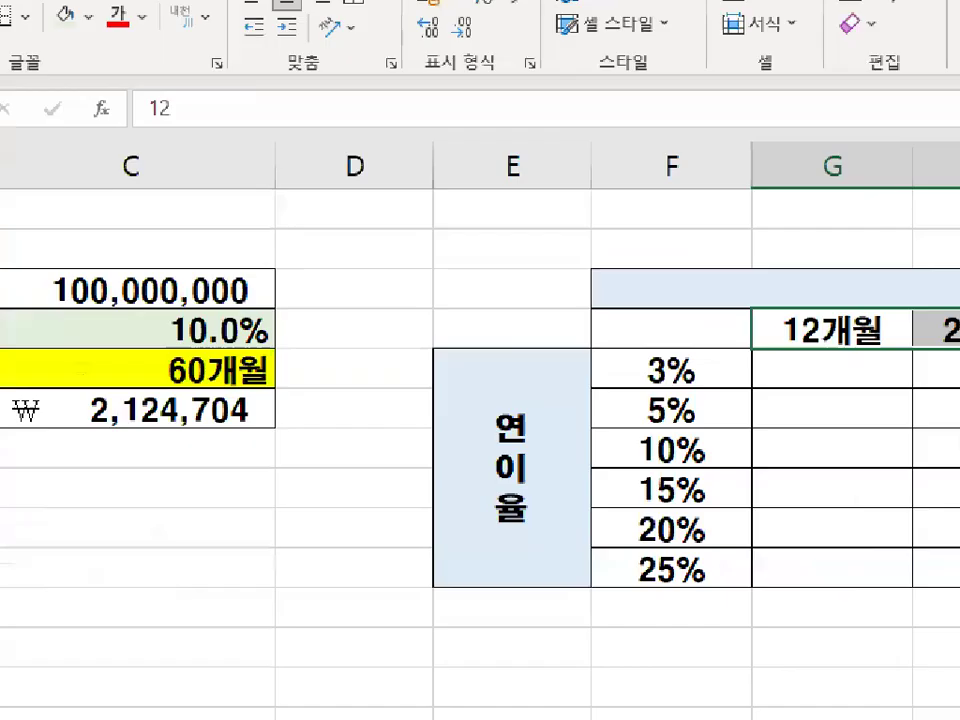
# Circle the 연이율 rates from 3% to 25% in column F as the values substituted for C4
pyautogui.click(699, 427)
pyautogui.moveTo(725, 538)
pyautogui.mouseDown()
pyautogui.moveTo(703, 626)
pyautogui.moveTo(553, 440)
pyautogui.moveTo(765, 514)
pyautogui.moveTo(750, 562)
pyautogui.mouseUp()
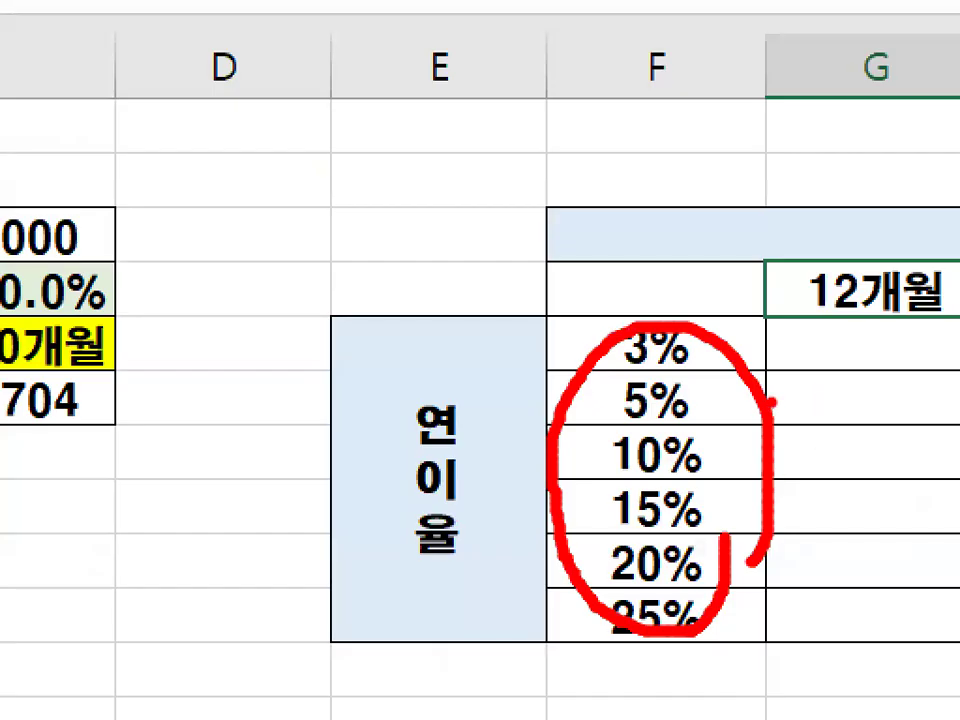
pyautogui.press('Escape')
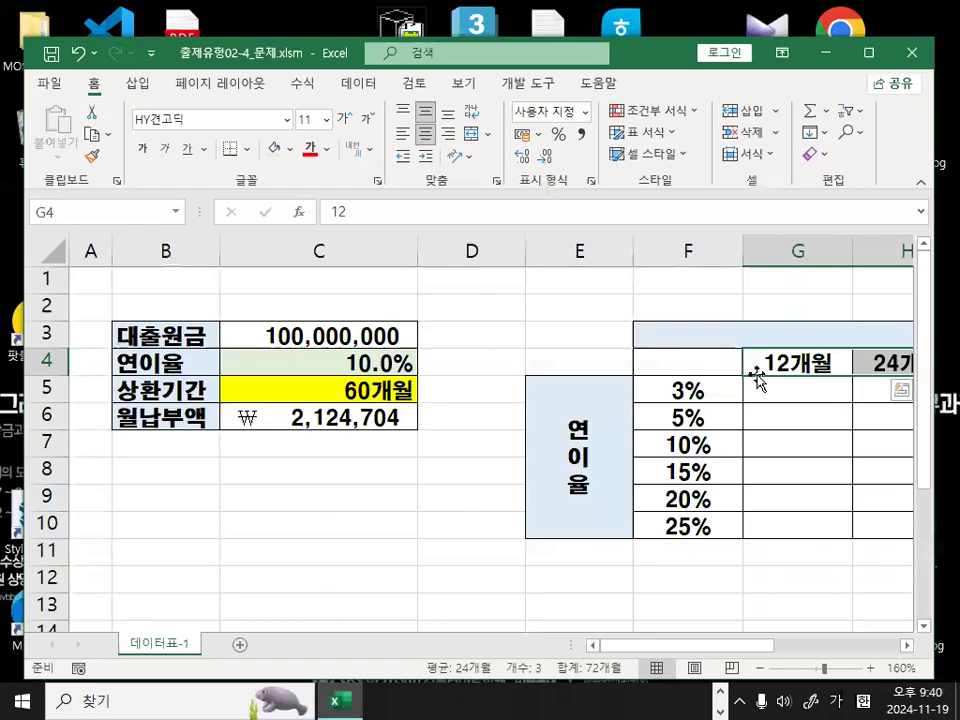
# Fill the 상환기간 headers G4:L4 with yellow to match the input cell C5
pyautogui.click(356, 414)
pyautogui.moveTo(793, 361); pyautogui.dragTo(693, 362)
pyautogui.click(290, 149)
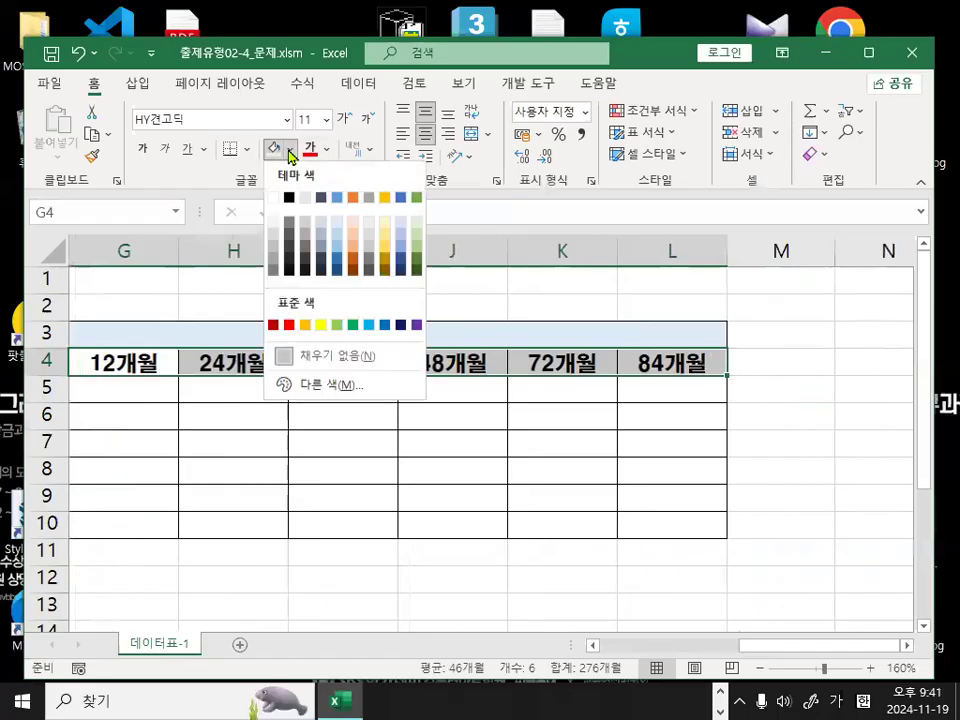
pyautogui.click(306, 325)
pyautogui.click(392, 525)
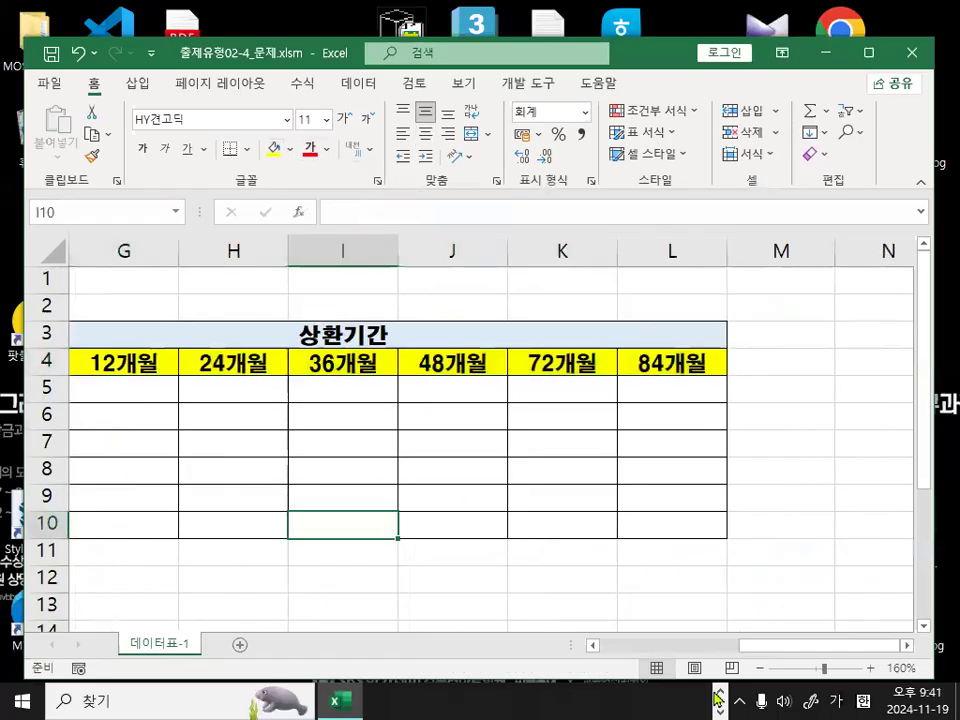
# Fill the 연이율 rates F5:F10 with the same light green as the input cell C4
pyautogui.click(736, 646)
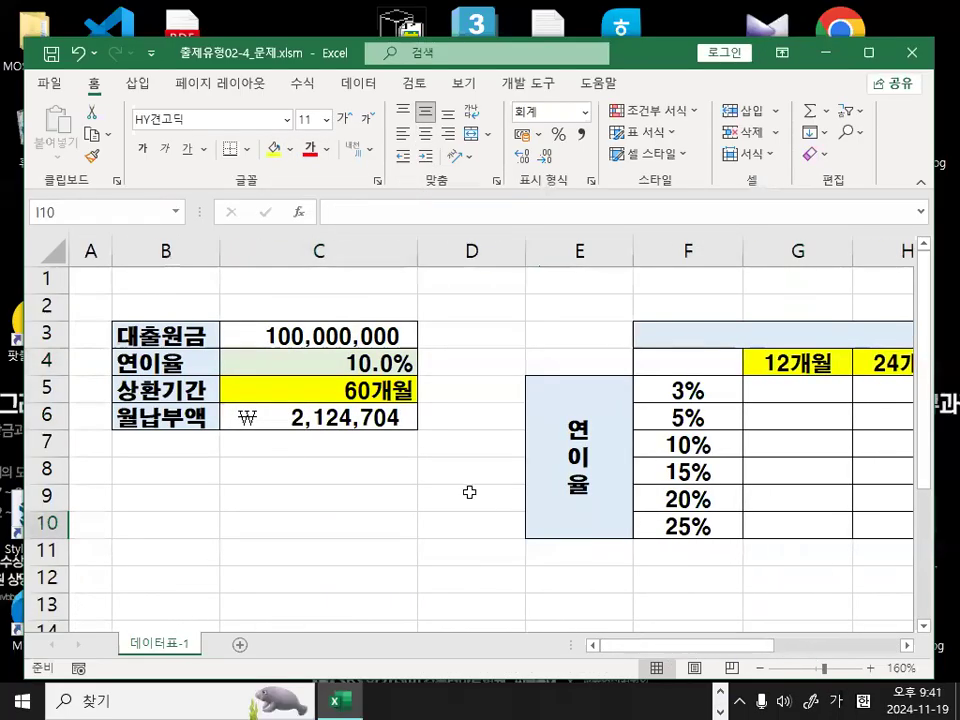
pyautogui.click(380, 363)
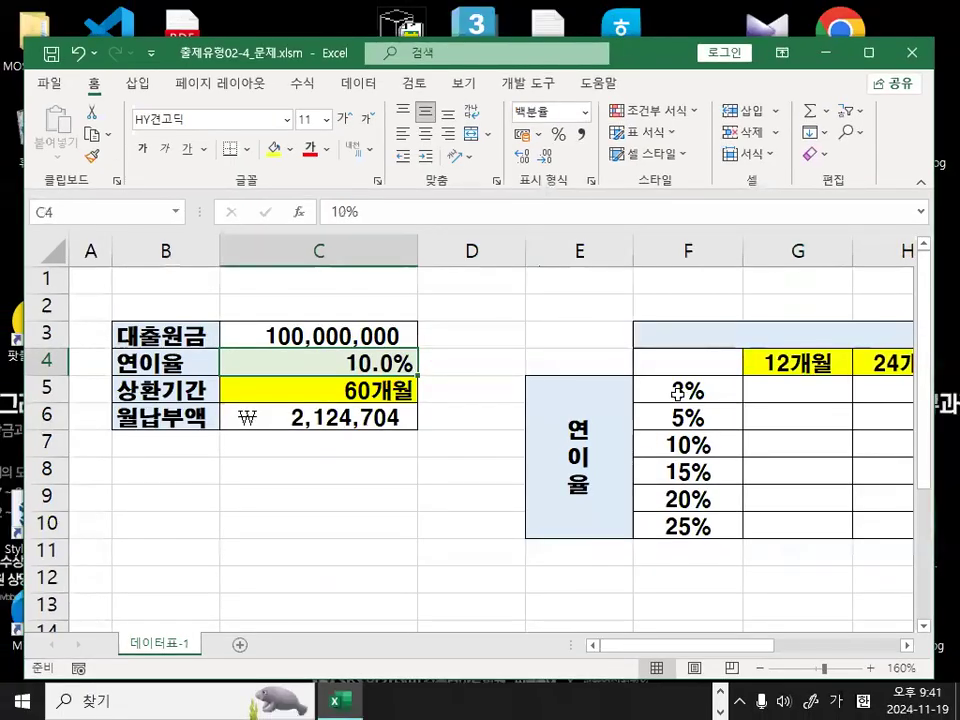
pyautogui.moveTo(692, 391); pyautogui.dragTo(687, 528)
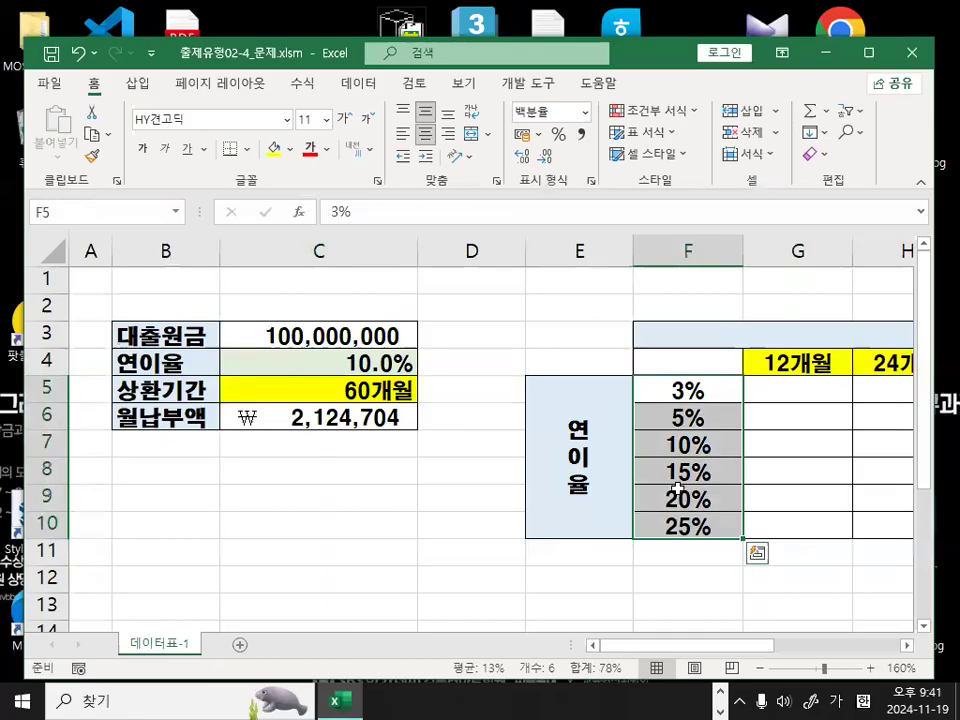
pyautogui.click(291, 152)
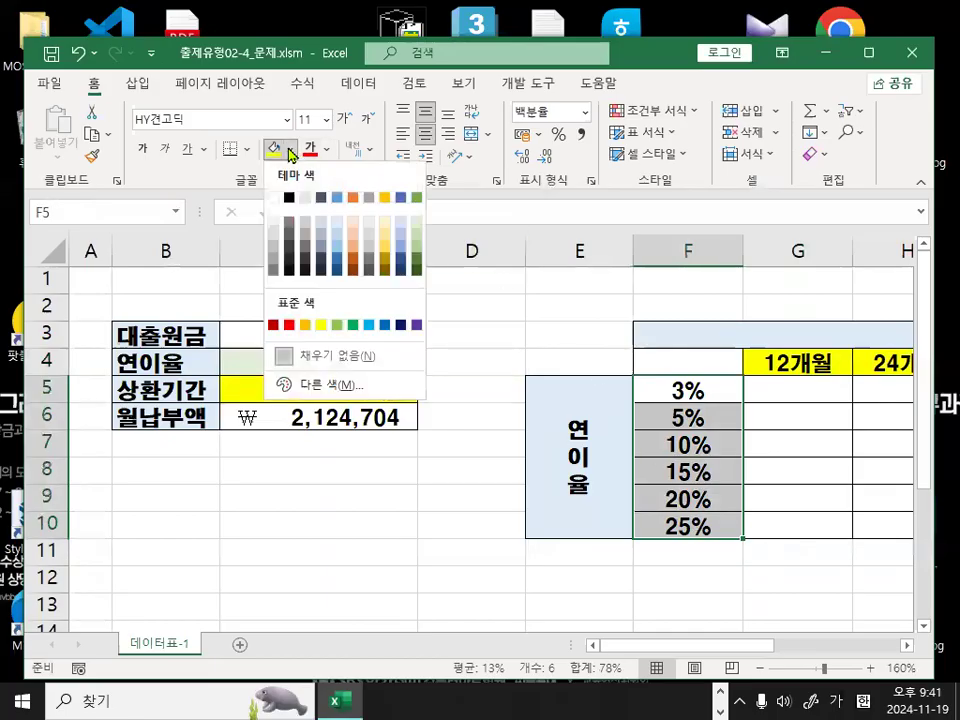
pyautogui.click(415, 230)
pyautogui.click(598, 605)
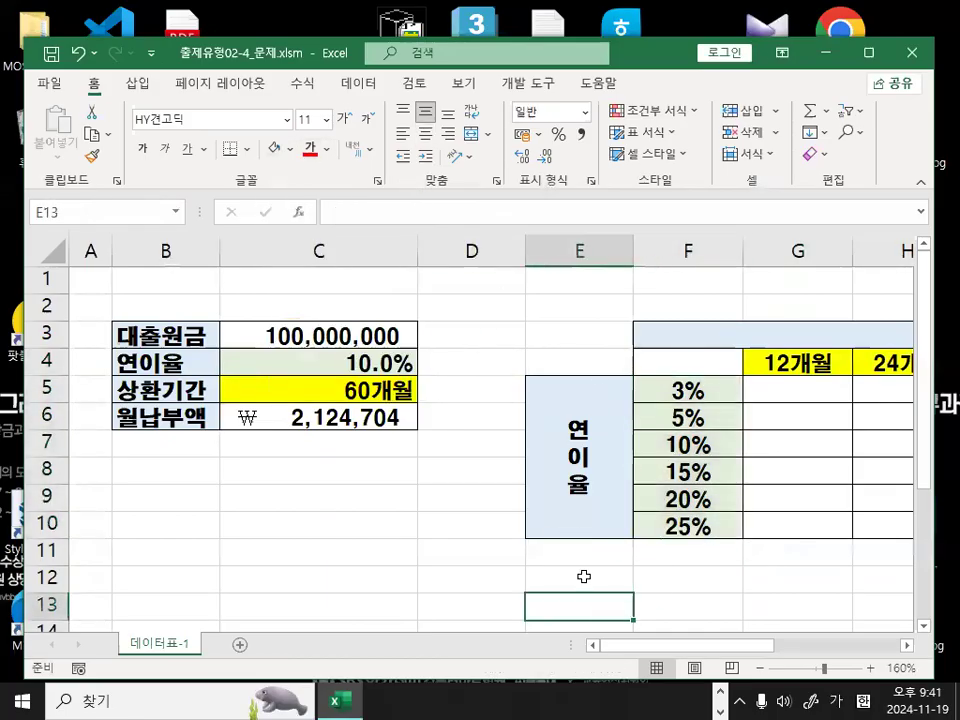
# Compare the colour-coded input cells C5 and C4 with the matching period header G4 and rate F5
pyautogui.click(405, 390)
pyautogui.click(405, 358)
pyautogui.click(806, 364)
pyautogui.click(731, 390)
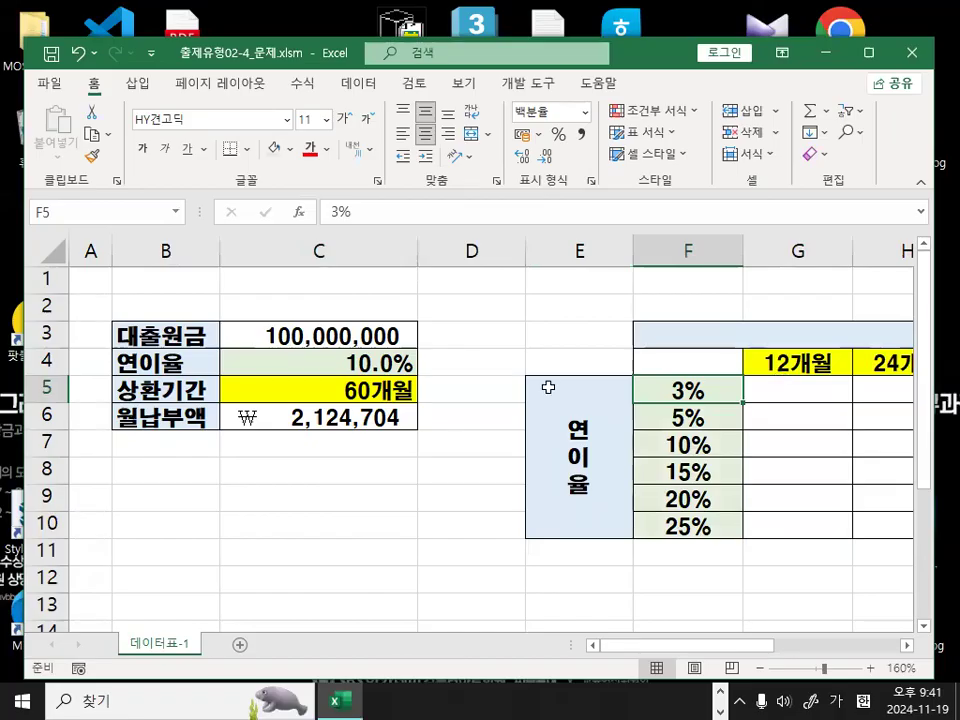
# Inspect the 월납부액 PMT formula in C6 and mark its 상환기간 and 연이율 input cells
pyautogui.click(347, 420)
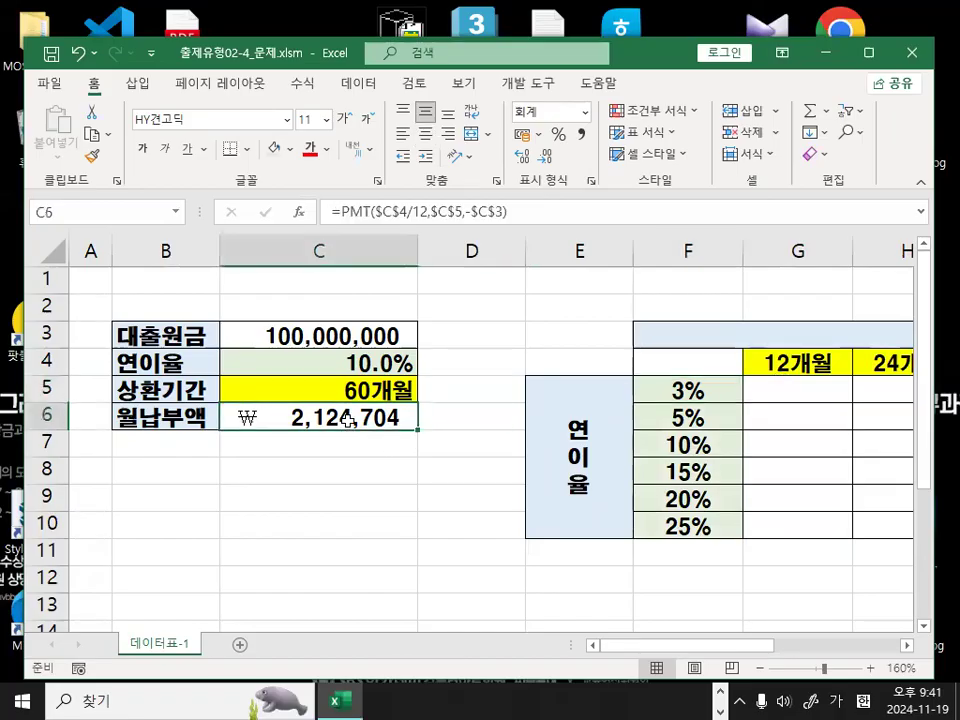
pyautogui.hotkey('ctrl', '1')
pyautogui.click(357, 386)
pyautogui.moveTo(418, 403); pyautogui.dragTo(408, 388)
pyautogui.moveTo(428, 327)
pyautogui.mouseDown()
pyautogui.moveTo(390, 350)
pyautogui.moveTo(423, 326)
pyautogui.mouseUp()
pyautogui.click(414, 297)
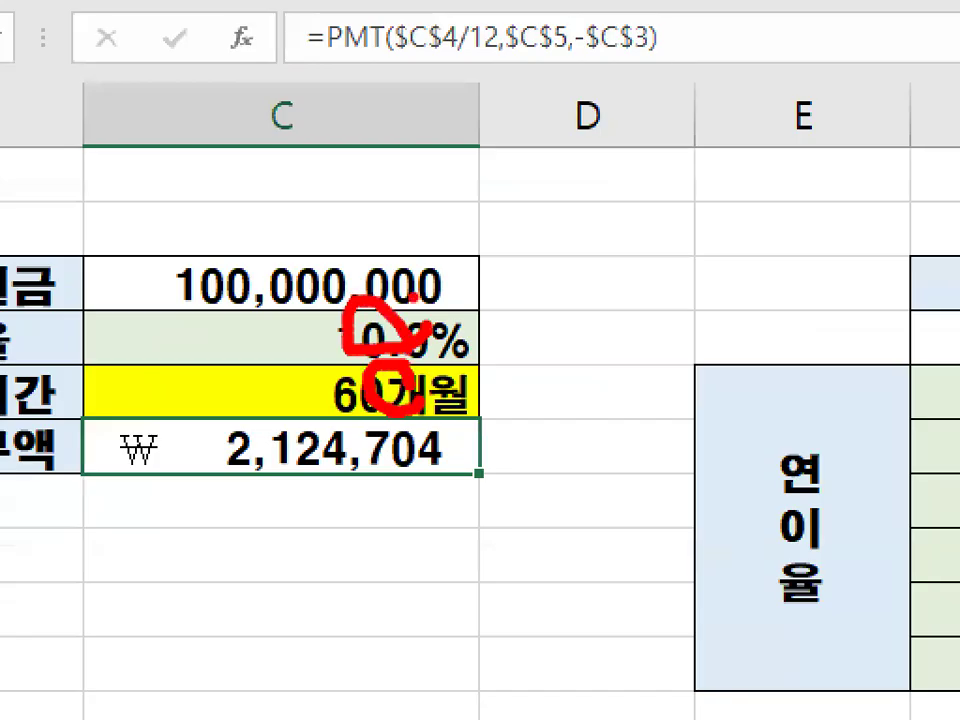
pyautogui.press('Escape')
pyautogui.click(790, 391)
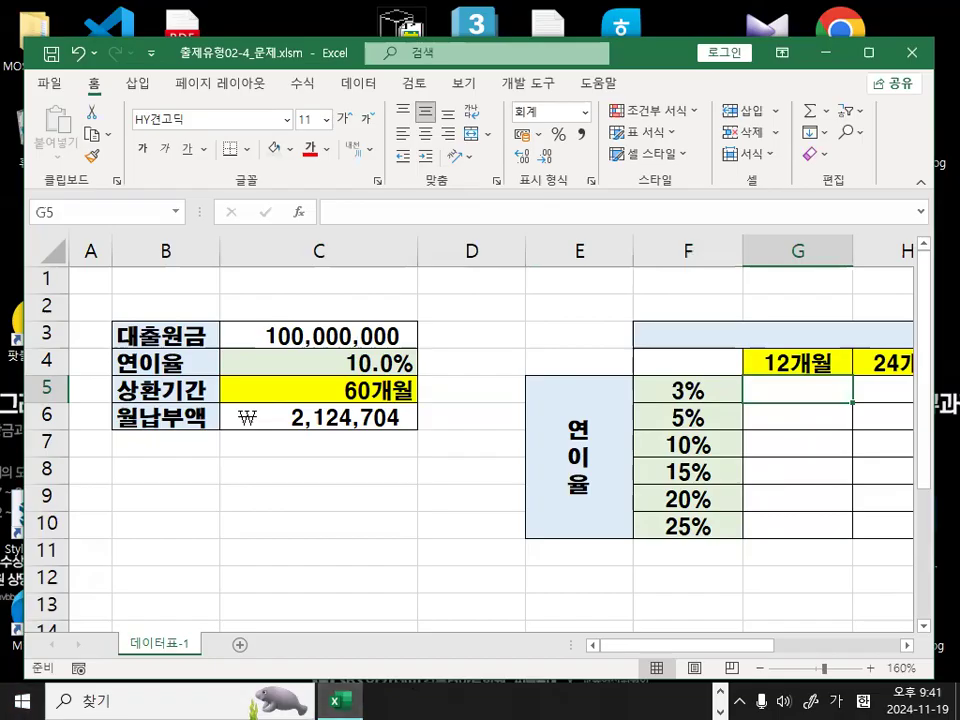
# Switch to Notepad and mark the formula cell C6 in step 1 of the 데이터 표 작업순서
pyautogui.hotkey('alt', 'Tab')
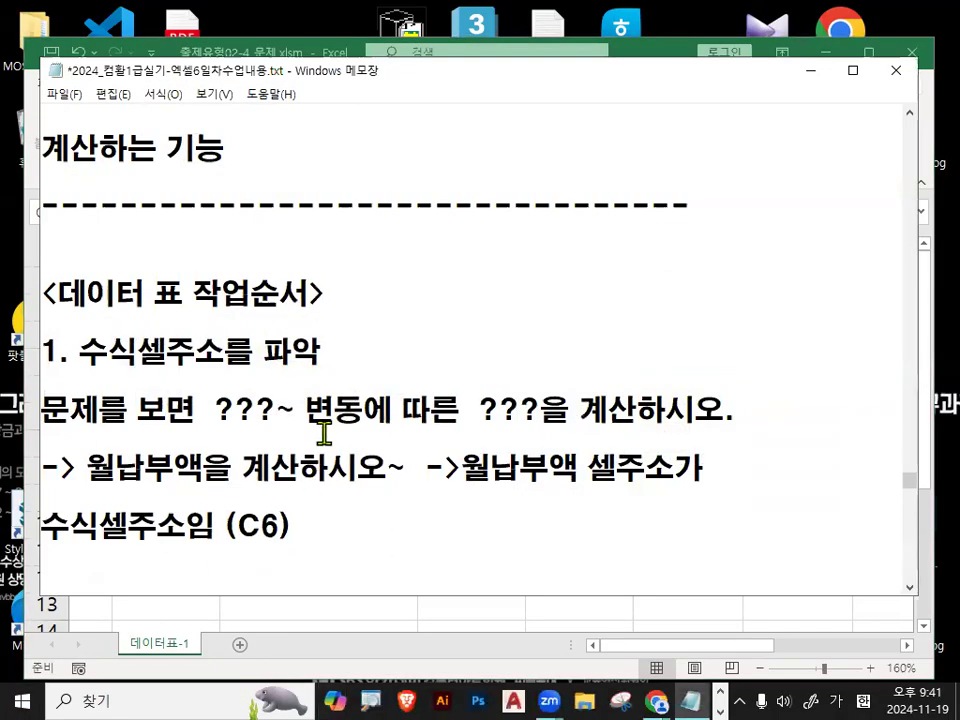
pyautogui.scroll(-1, 305, 425)
pyautogui.moveTo(295, 440)
pyautogui.mouseDown()
pyautogui.moveTo(258, 456)
pyautogui.moveTo(262, 432)
pyautogui.moveTo(287, 440)
pyautogui.mouseUp()
pyautogui.moveTo(218, 397)
pyautogui.mouseDown()
pyautogui.moveTo(293, 300)
pyautogui.moveTo(515, 250)
pyautogui.moveTo(570, 175)
pyautogui.mouseUp()
pyautogui.press('Escape')
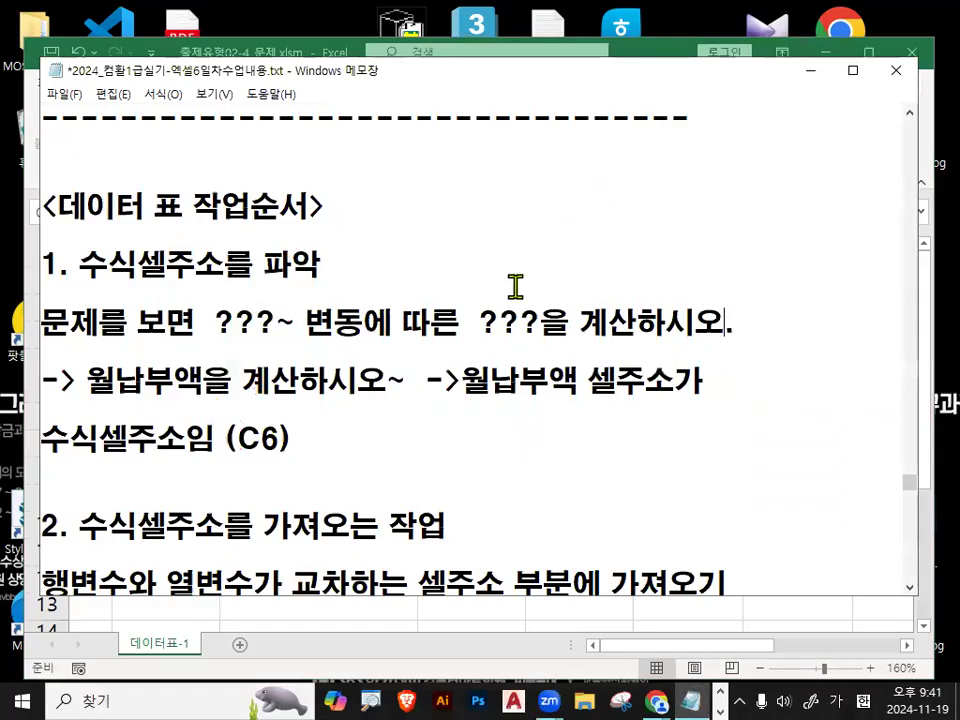
# Highlight step 2 of the Notepad work order on placing the formula cell at the row and column variables' intersection, and return to Excel
pyautogui.scroll(-2, 514, 285)
pyautogui.moveTo(80, 265); pyautogui.dragTo(430, 268)
pyautogui.moveTo(42, 323); pyautogui.dragTo(358, 328)
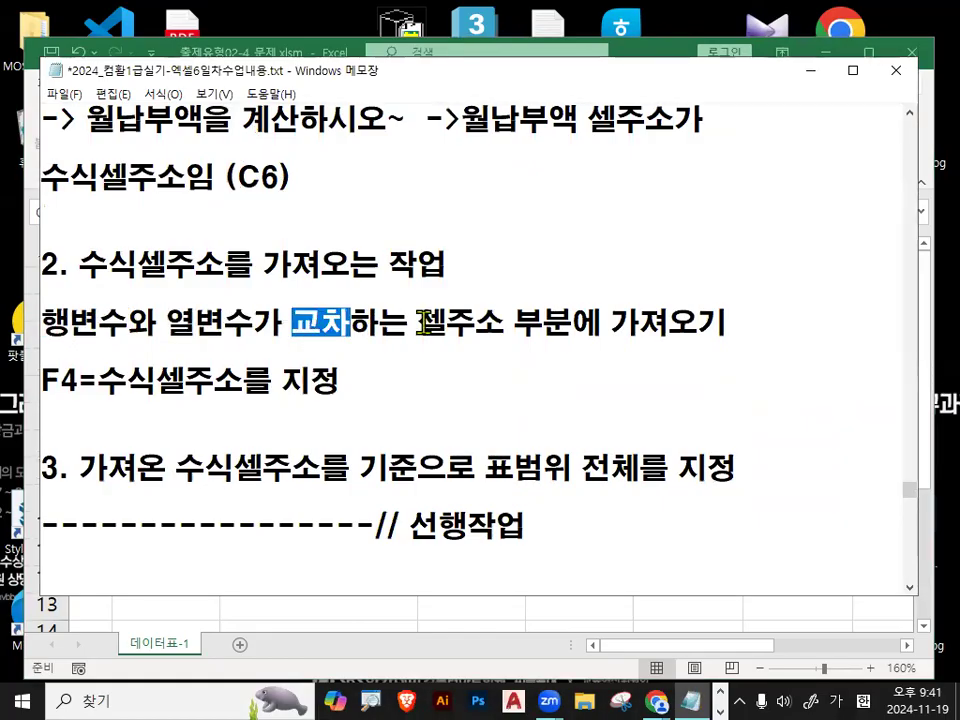
pyautogui.moveTo(418, 328); pyautogui.dragTo(548, 328)
pyautogui.click(812, 70)
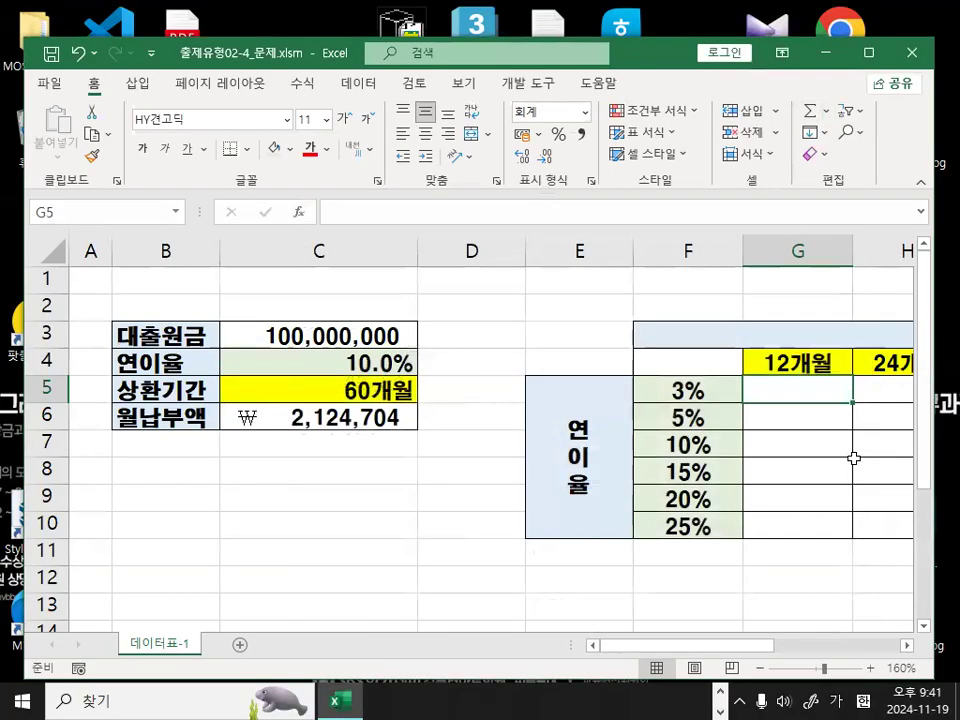
# Trace the 상환기간 header row and the 연이율 column to their intersection and mark cell F4
pyautogui.click(908, 647)
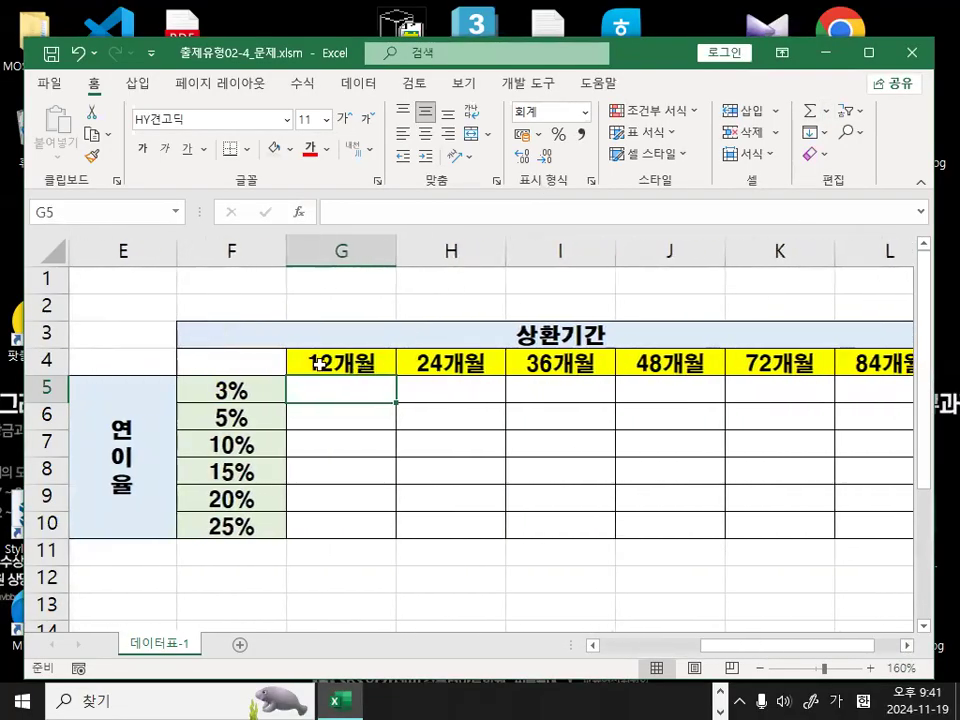
pyautogui.click(206, 368)
pyautogui.moveTo(314, 362); pyautogui.dragTo(521, 358)
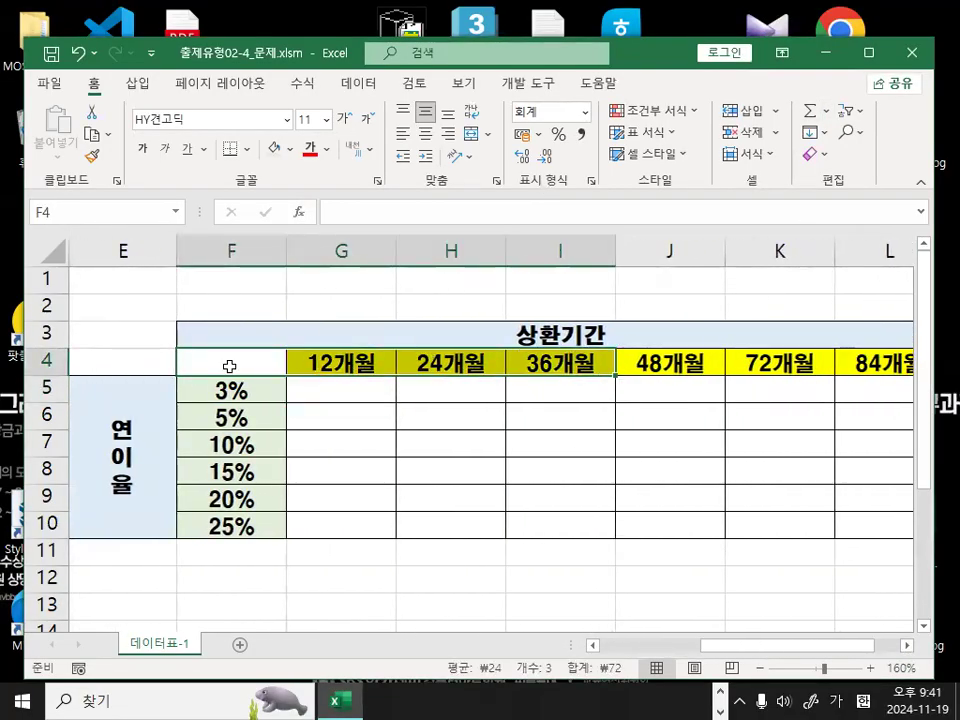
pyautogui.moveTo(227, 362); pyautogui.dragTo(231, 543)
pyautogui.click(230, 472)
pyautogui.hotkey('ctrl', '1')
pyautogui.click(207, 365)
pyautogui.moveTo(309, 380)
pyautogui.mouseDown()
pyautogui.moveTo(271, 316)
pyautogui.moveTo(292, 365)
pyautogui.mouseUp()
pyautogui.moveTo(228, 311)
pyautogui.mouseDown()
pyautogui.moveTo(245, 356)
pyautogui.moveTo(335, 192)
pyautogui.mouseUp()
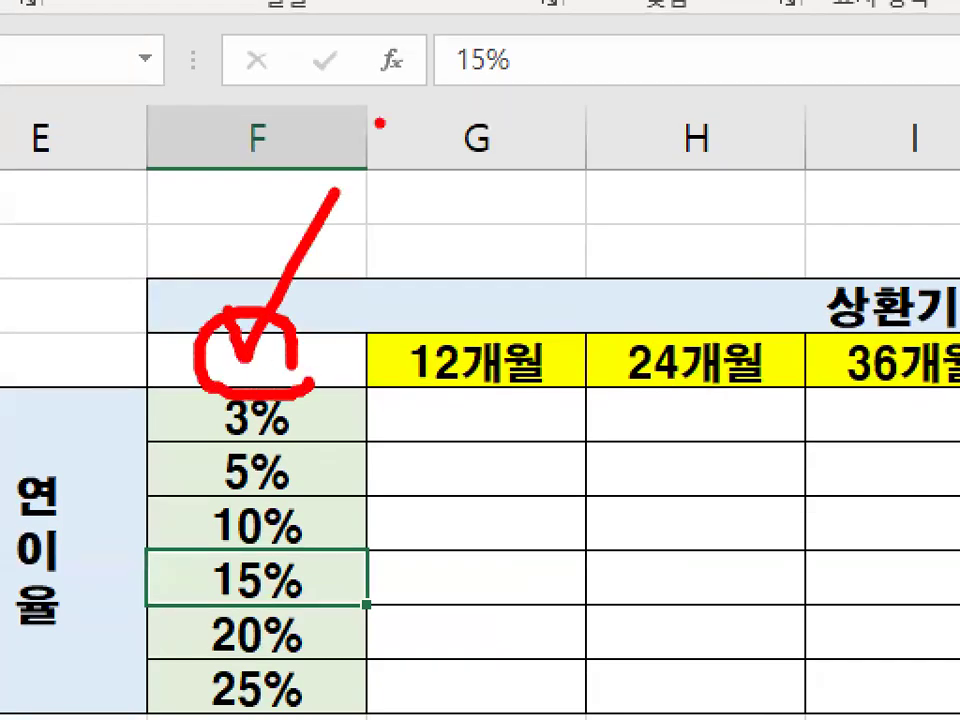
pyautogui.press('Escape')
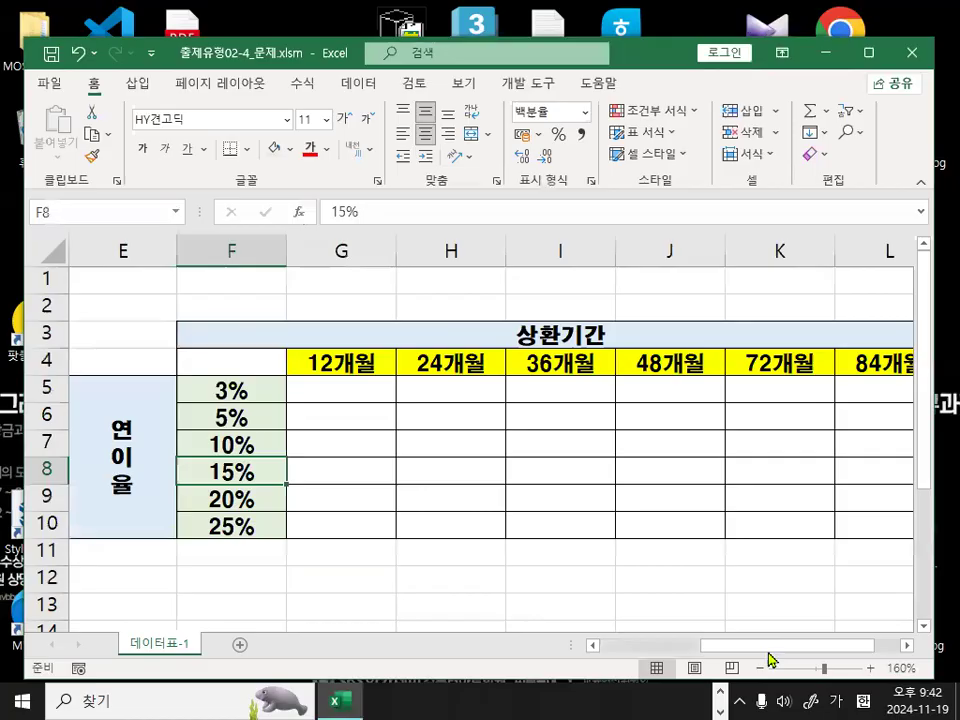
# Draw an arrow from the formula cell C6 to F4 and circle the data table area
pyautogui.hscroll(-4, 770, 660)
pyautogui.click(365, 420)
pyautogui.hotkey('ctrl', '2')
pyautogui.moveTo(352, 405)
pyautogui.mouseDown()
pyautogui.moveTo(482, 242)
pyautogui.moveTo(659, 333)
pyautogui.moveTo(698, 308)
pyautogui.mouseUp()
pyautogui.moveTo(853, 440)
pyautogui.mouseDown()
pyautogui.moveTo(786, 279)
pyautogui.moveTo(833, 532)
pyautogui.mouseUp()
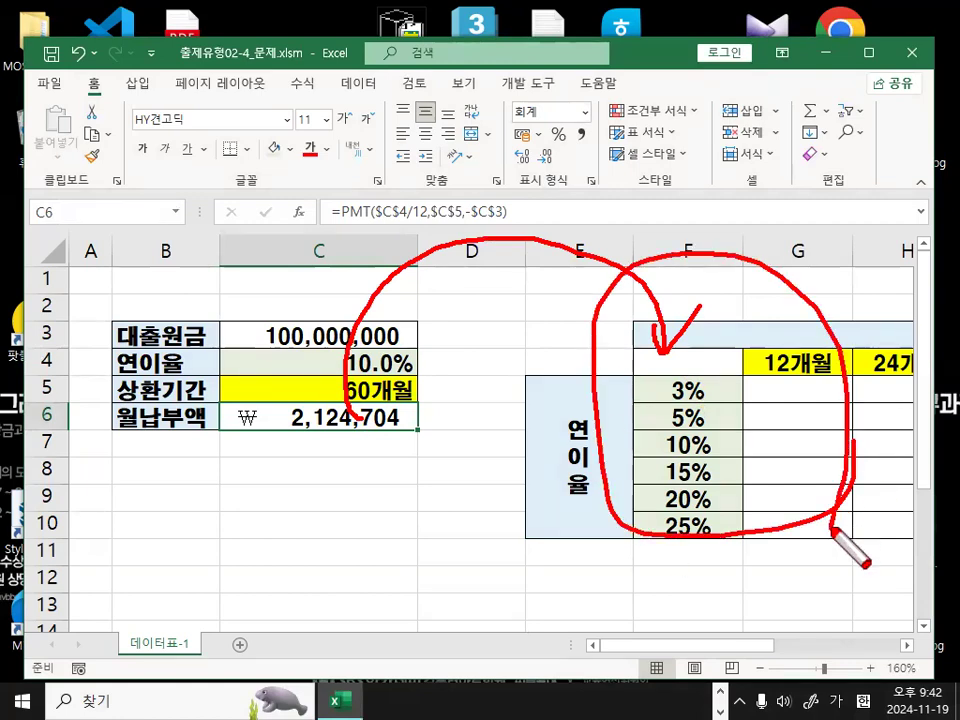
pyautogui.press('Escape')
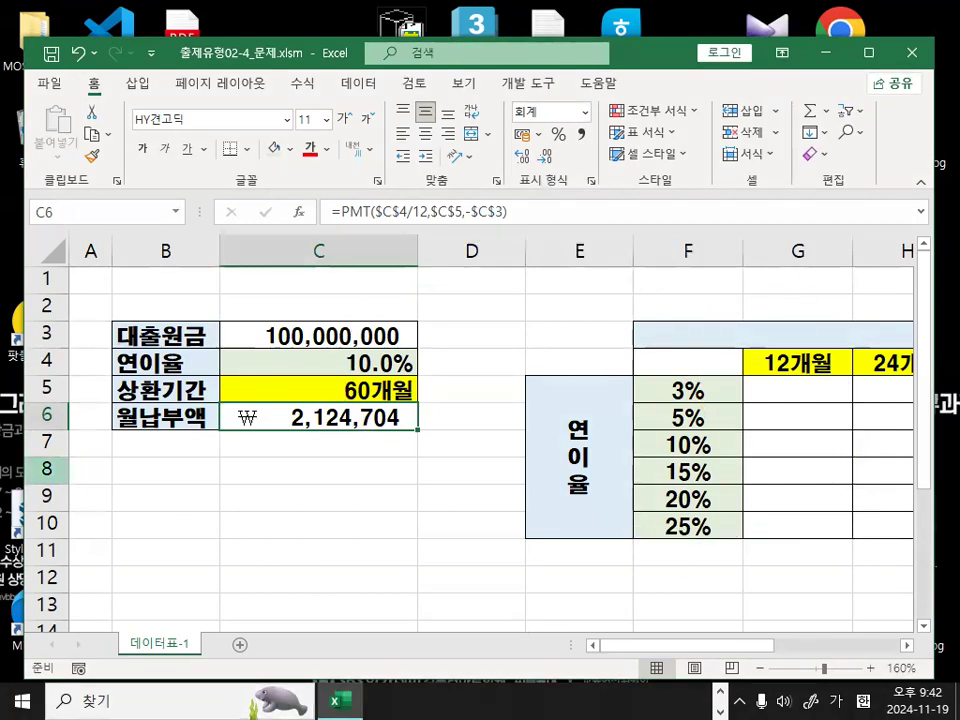
# Review the Notepad line F4=수식셀주소를 지정, highlighting its equals sign and the formula cell instruction, and return to Excel
pyautogui.hotkey('alt', 'Tab')
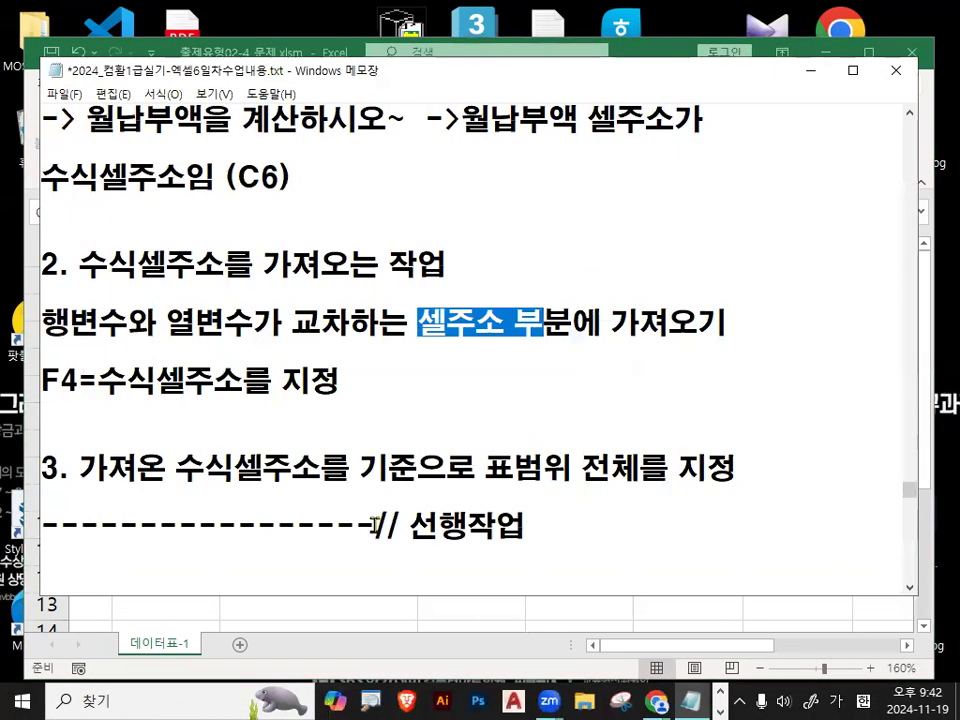
pyautogui.doubleClick(87, 380)
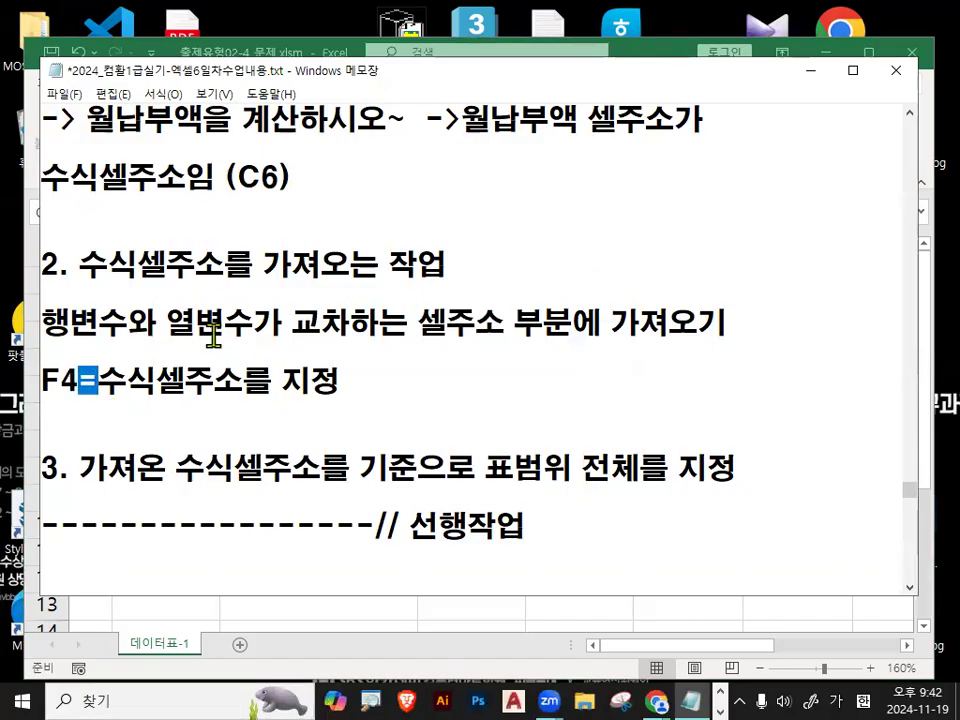
pyautogui.moveTo(92, 380); pyautogui.dragTo(346, 380)
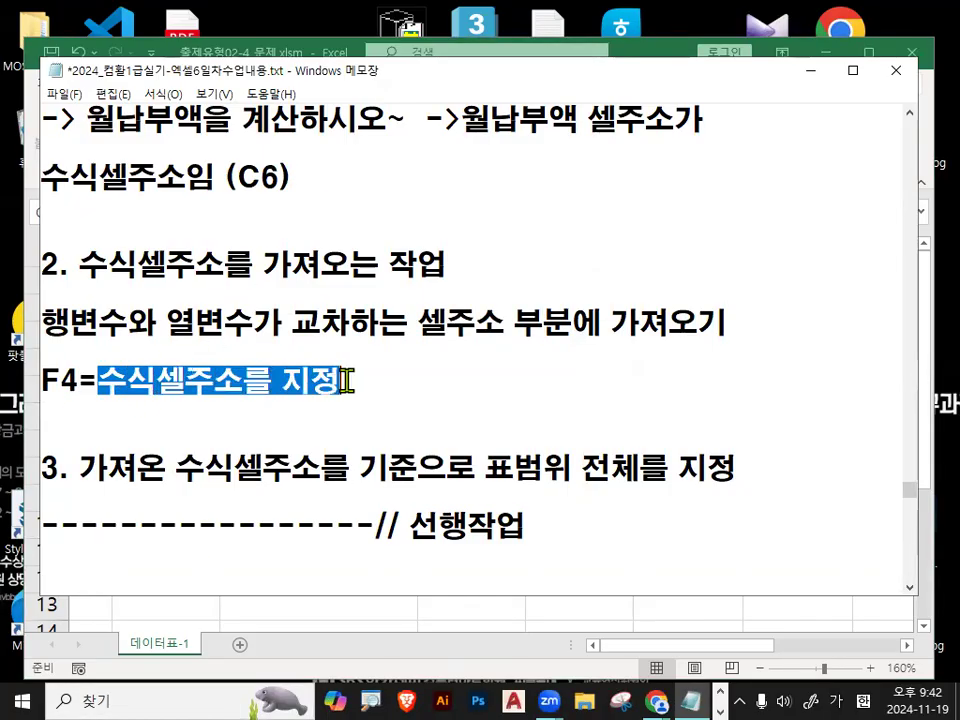
pyautogui.click(805, 70)
# Enter =C6 in F4 to bring in the 월납부액 formula cell
pyautogui.click(711, 362)
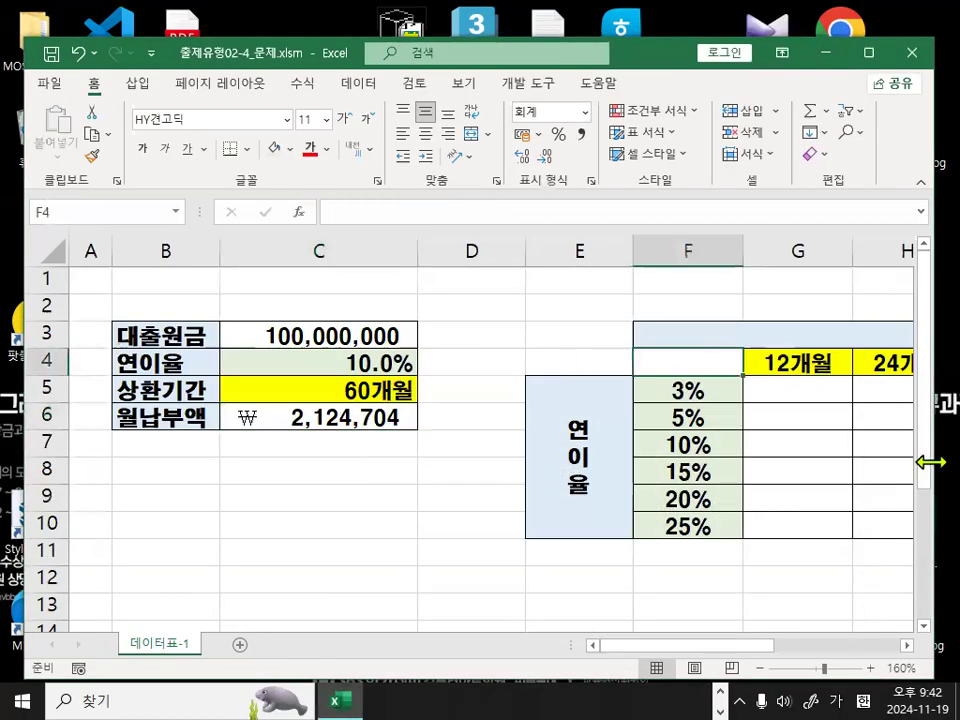
pyautogui.write('=')
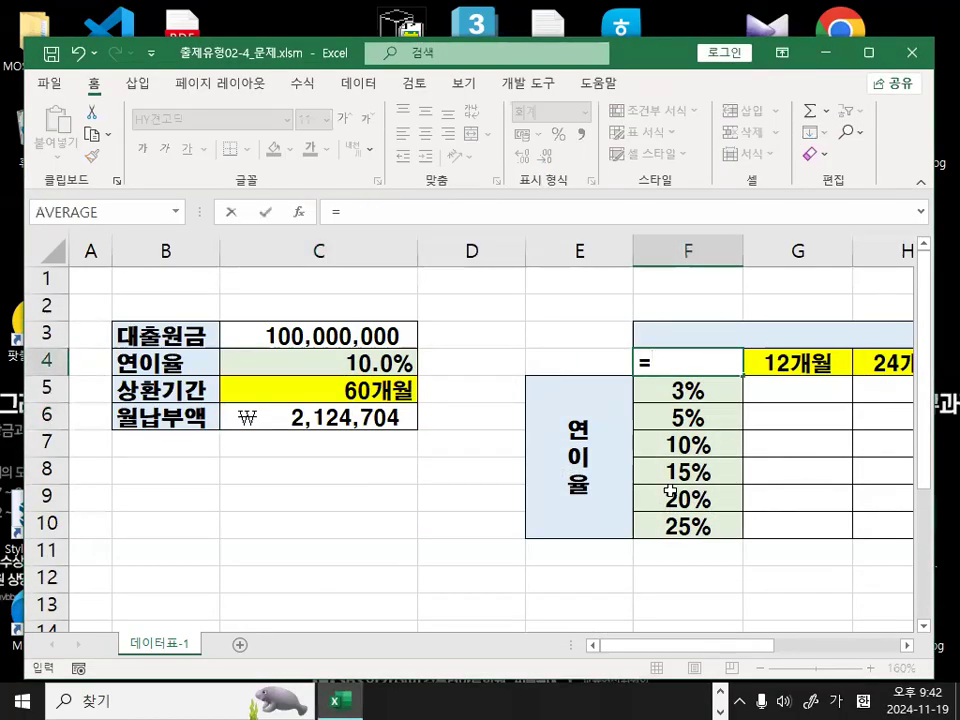
pyautogui.click(329, 416)
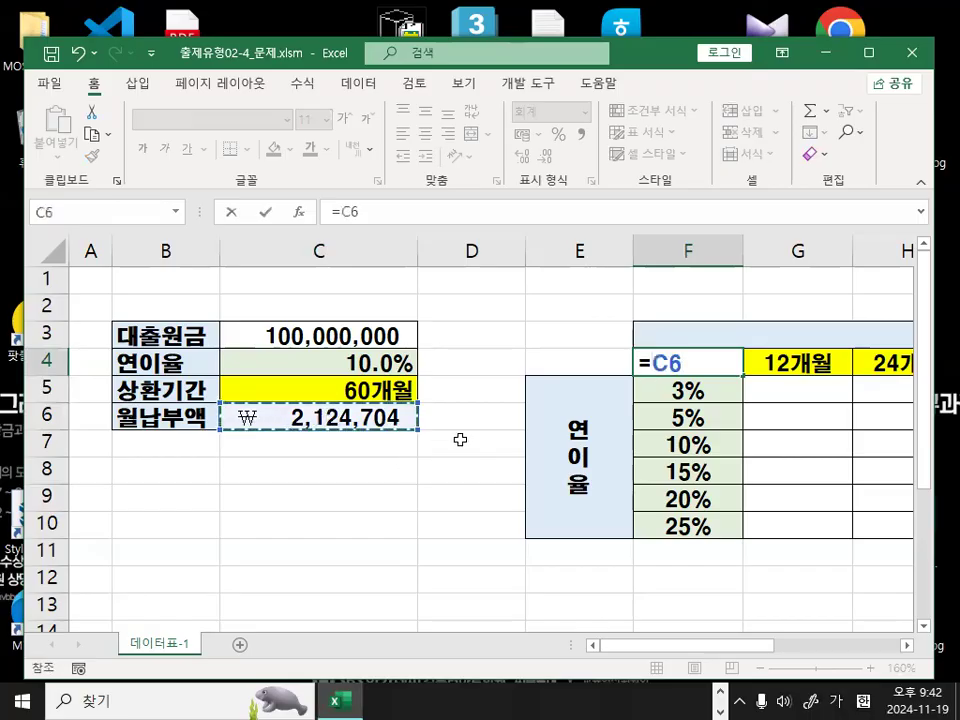
pyautogui.moveTo(346, 391); pyautogui.dragTo(402, 337)
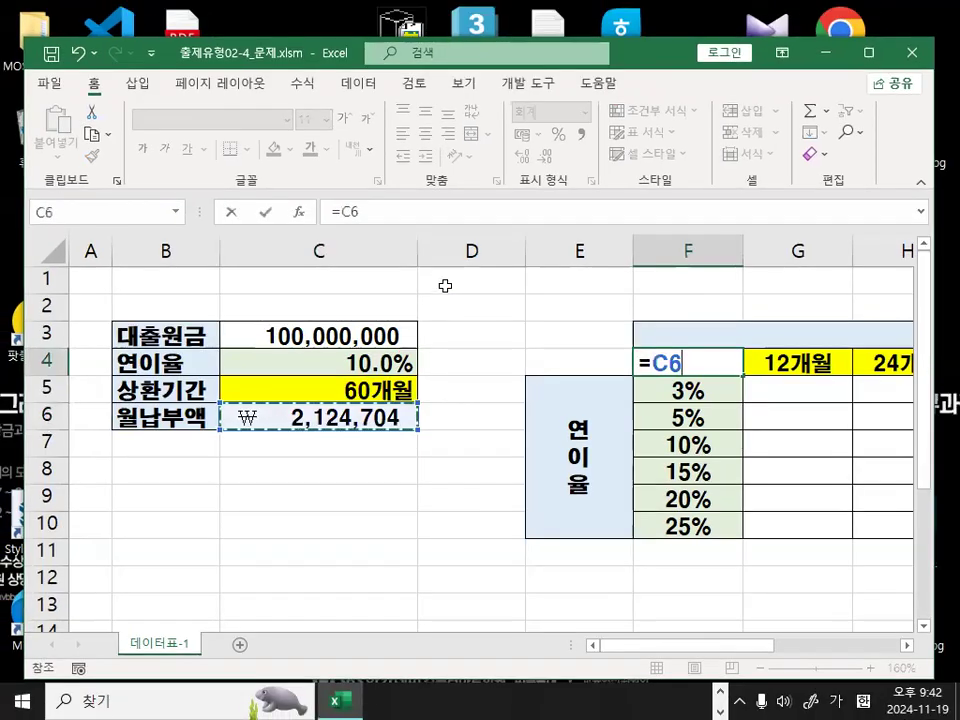
pyautogui.press('Return')
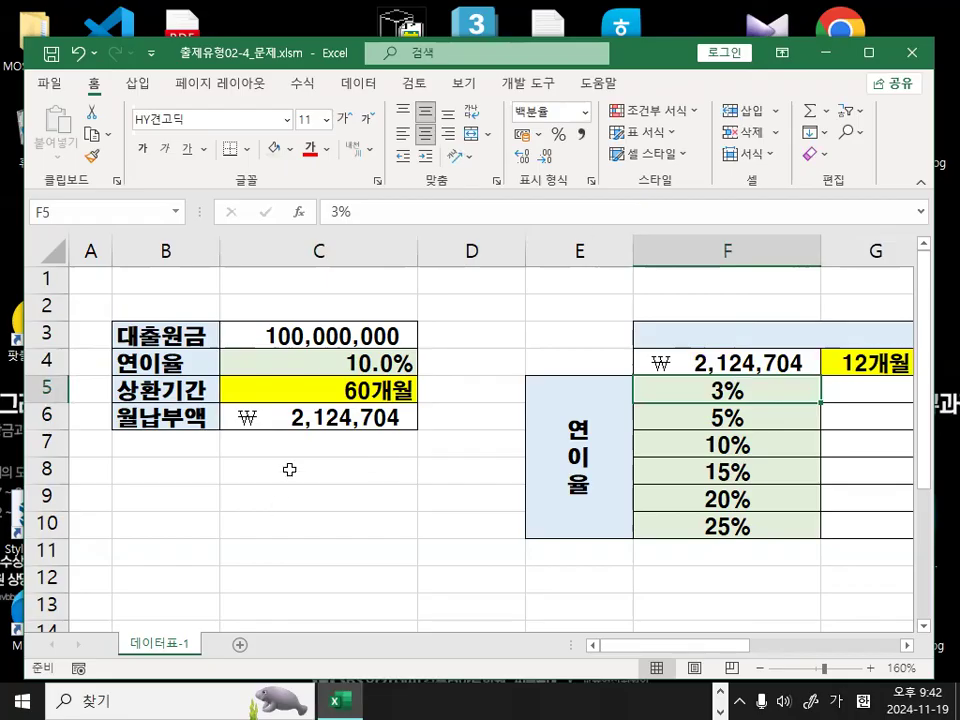
# Circle C6 and draw an arrow to F4 to show where the linked 월납부액 value comes from
pyautogui.moveTo(325, 445)
pyautogui.mouseDown()
pyautogui.moveTo(366, 405)
pyautogui.moveTo(664, 318)
pyautogui.moveTo(678, 350)
pyautogui.moveTo(733, 298)
pyautogui.mouseUp()
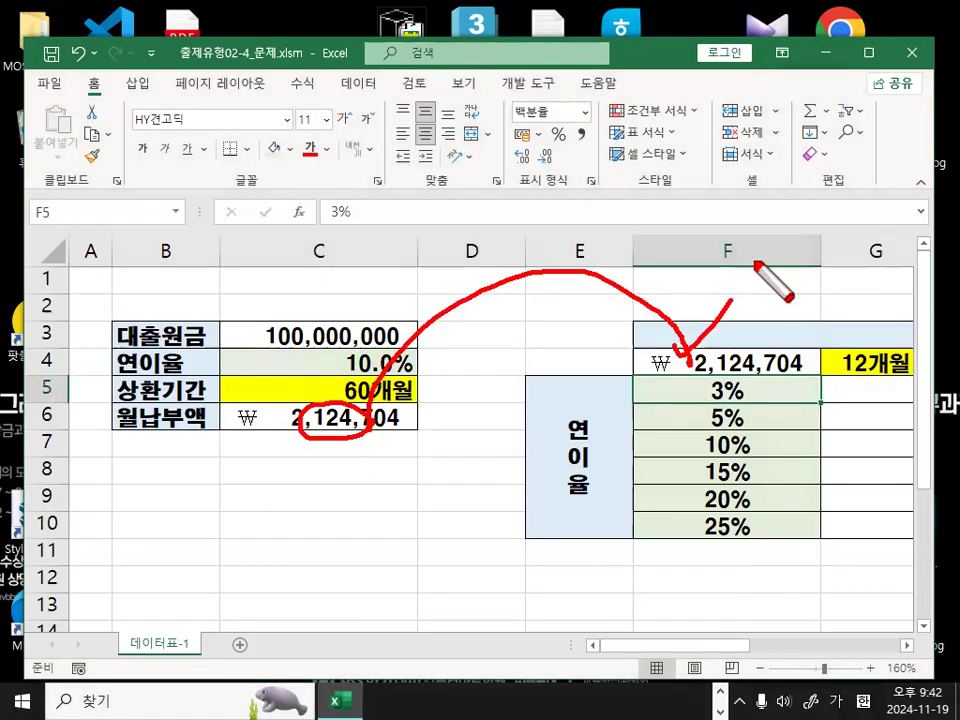
pyautogui.moveTo(733, 325); pyautogui.dragTo(790, 288)
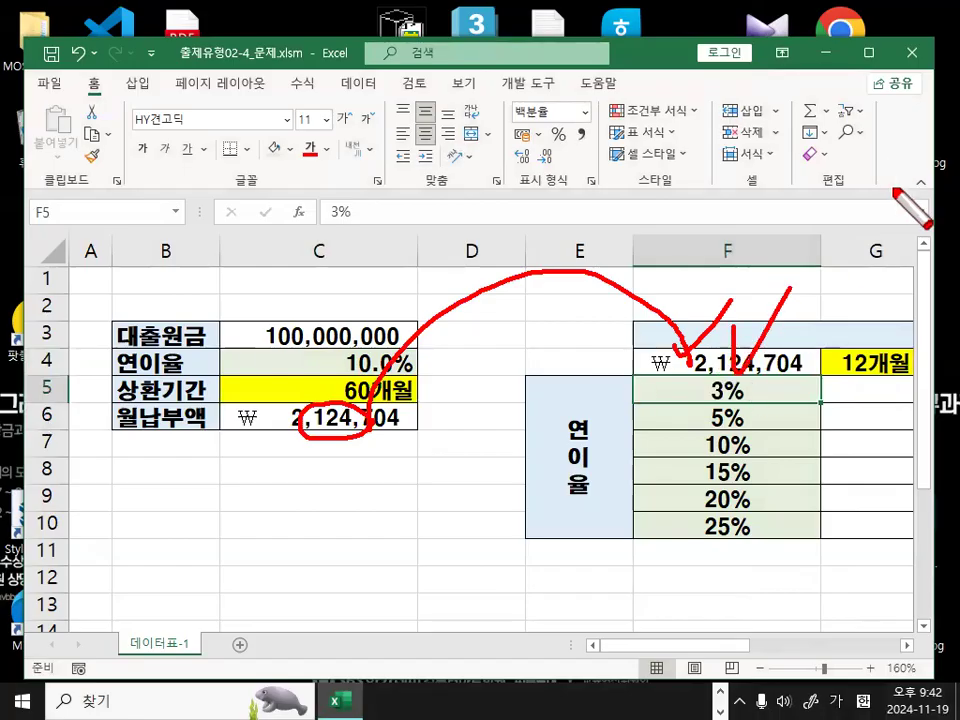
pyautogui.press('Escape')
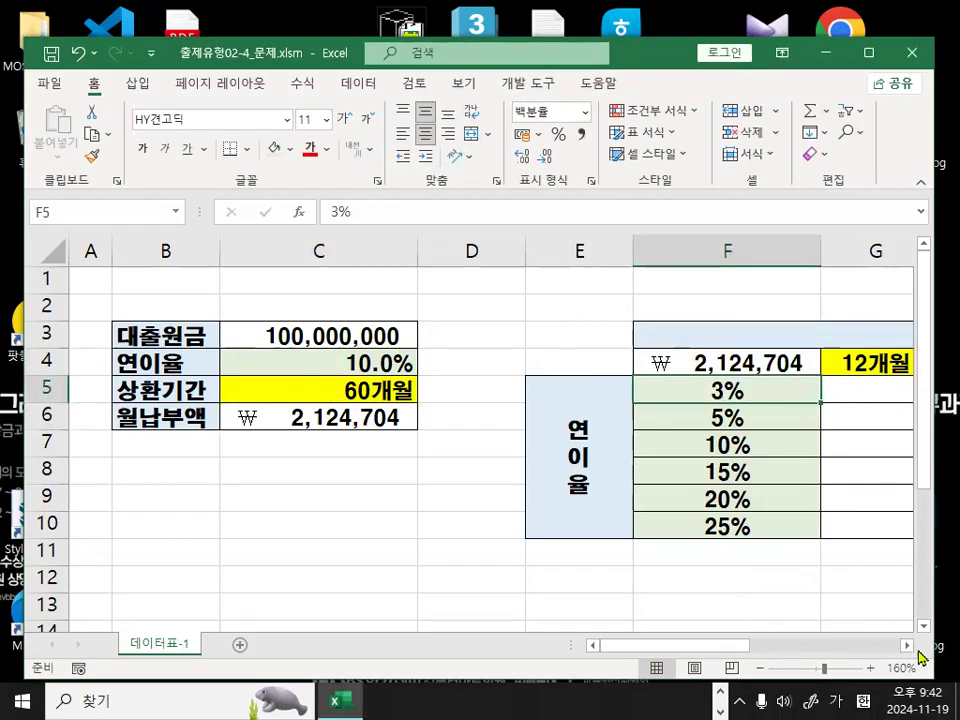
pyautogui.hscroll(4, 912, 658)
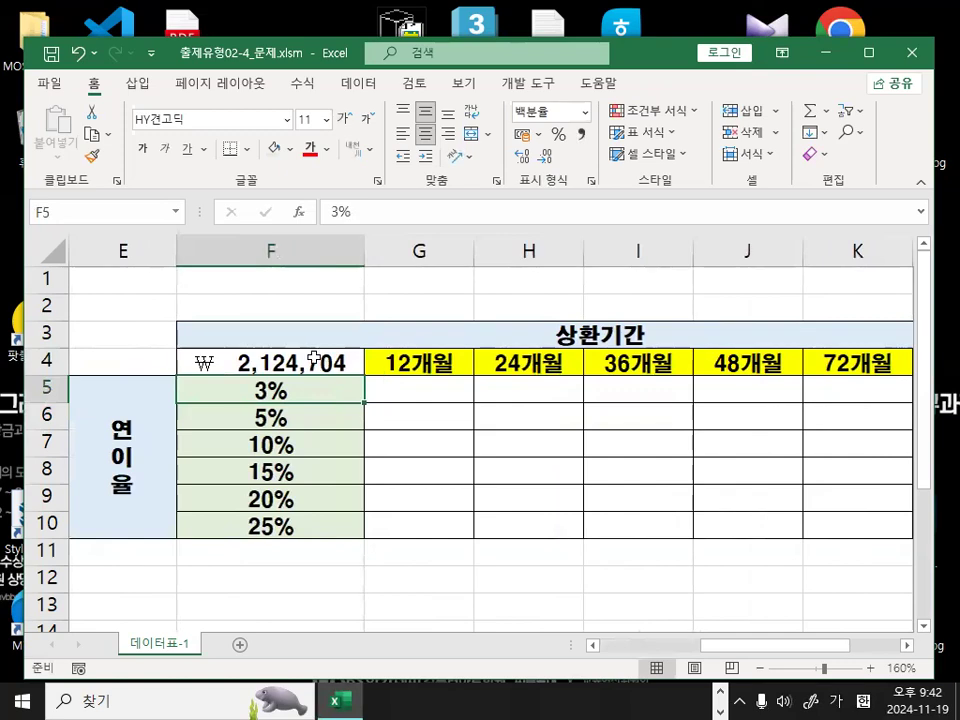
# Select F4 and circle the 월납부액 value it links to
pyautogui.click(313, 364)
pyautogui.moveTo(370, 359)
pyautogui.mouseDown()
pyautogui.moveTo(181, 384)
pyautogui.moveTo(250, 292)
pyautogui.moveTo(373, 370)
pyautogui.mouseUp()
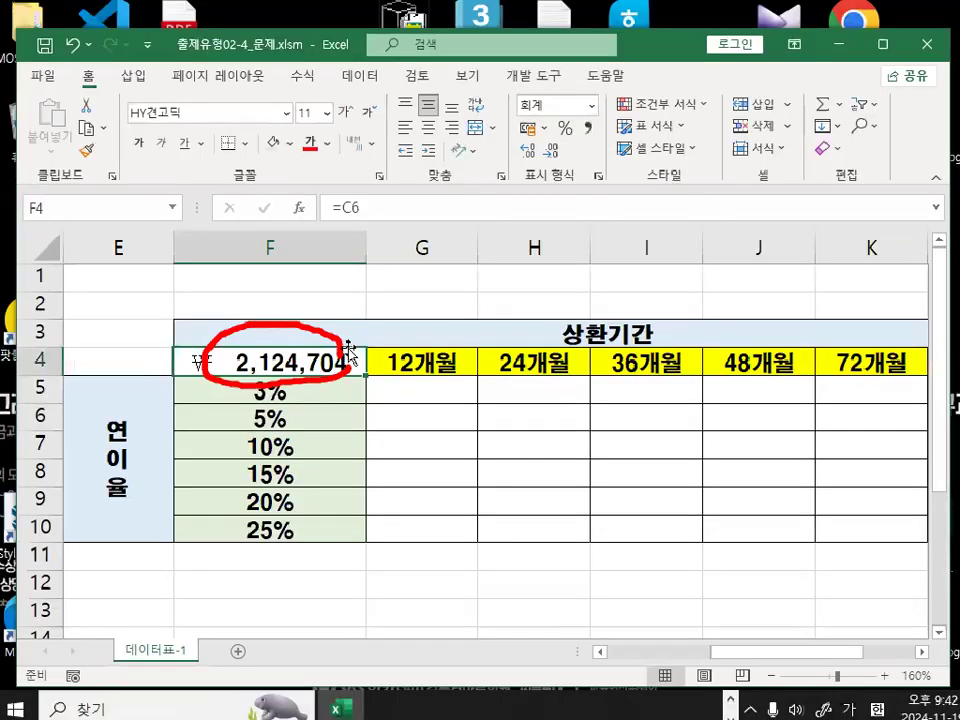
pyautogui.press('Escape')
# Select the whole data table range from F4 through the 25% row and last 상환기간 column, marking F4 as its starting corner
pyautogui.moveTo(317, 348); pyautogui.dragTo(585, 479)
pyautogui.moveTo(447, 423); pyautogui.dragTo(910, 520)
pyautogui.moveTo(700, 516); pyautogui.dragTo(675, 525)
pyautogui.moveTo(809, 645); pyautogui.dragTo(746, 647)
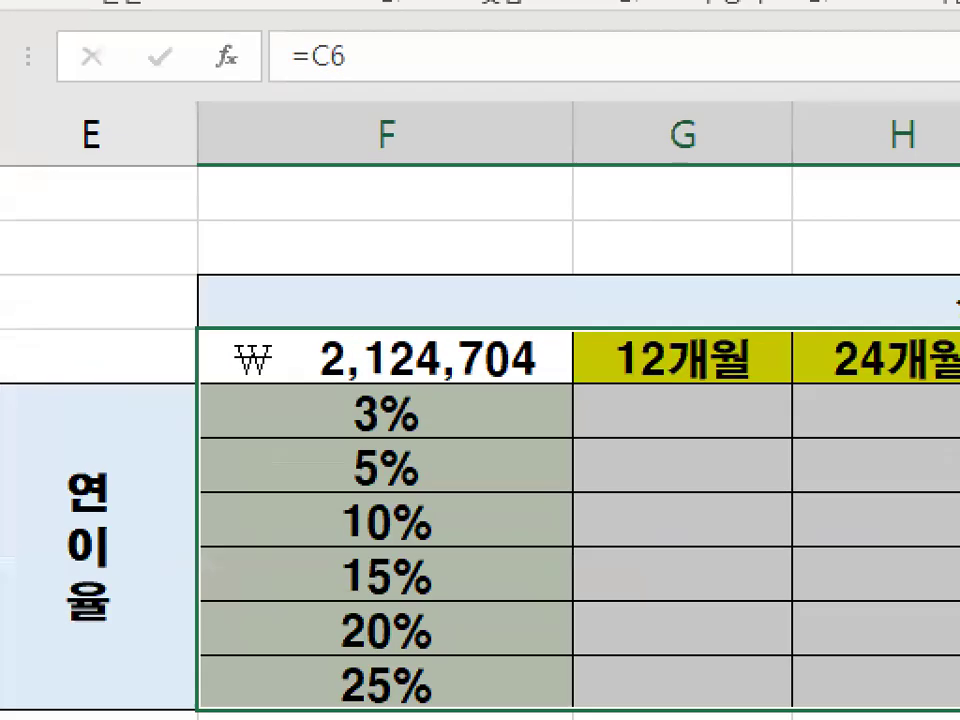
pyautogui.moveTo(492, 370)
pyautogui.mouseDown()
pyautogui.moveTo(385, 340)
pyautogui.moveTo(579, 493)
pyautogui.moveTo(690, 564)
pyautogui.mouseUp()
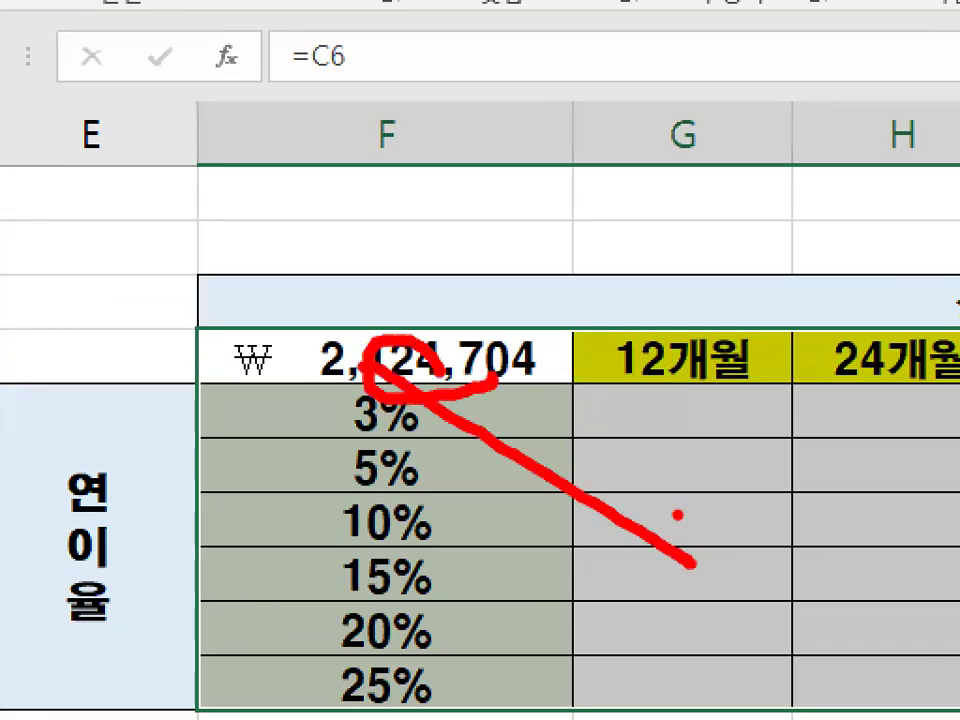
pyautogui.moveTo(677, 514); pyautogui.dragTo(648, 600)
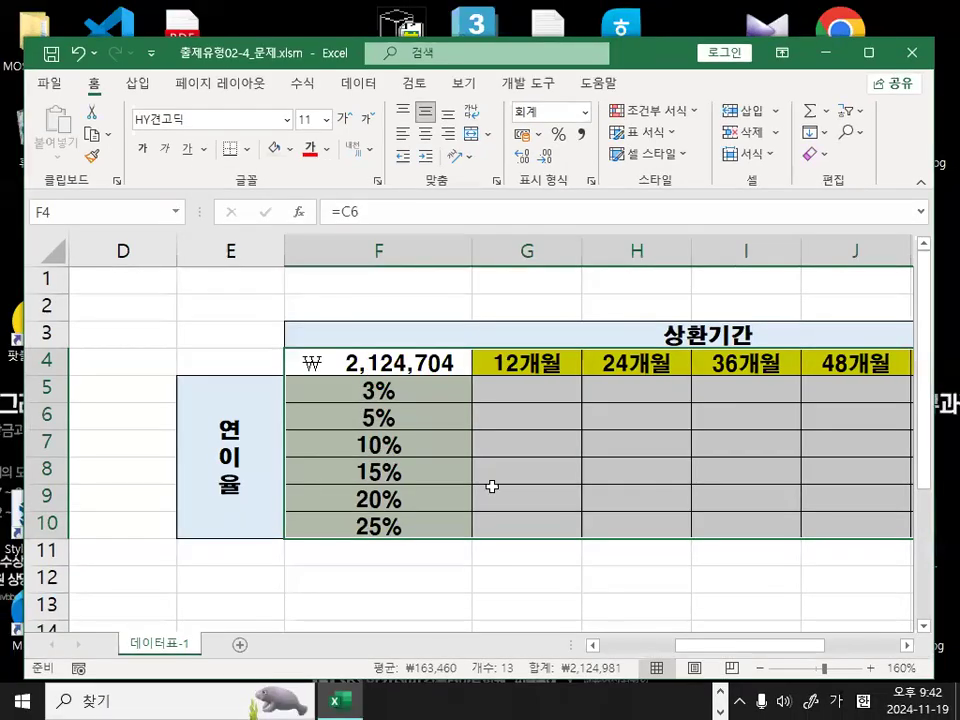
# Review Notepad item 3 about selecting the whole table range from the linked formula cell, and return to Excel
pyautogui.hotkey('alt', 'Tab')
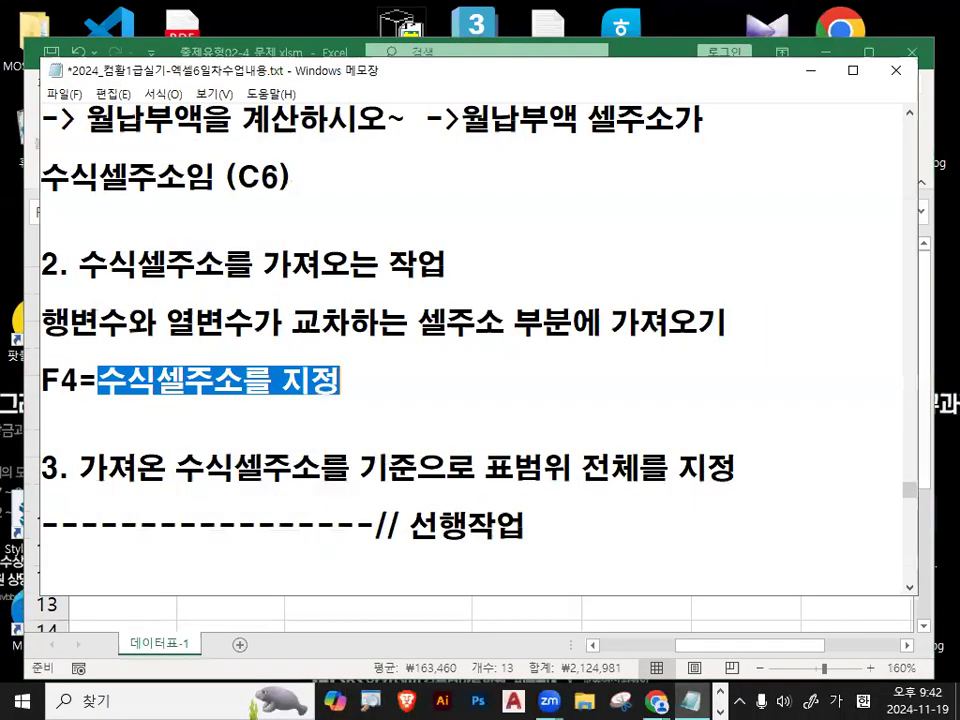
pyautogui.moveTo(107, 466); pyautogui.dragTo(622, 495)
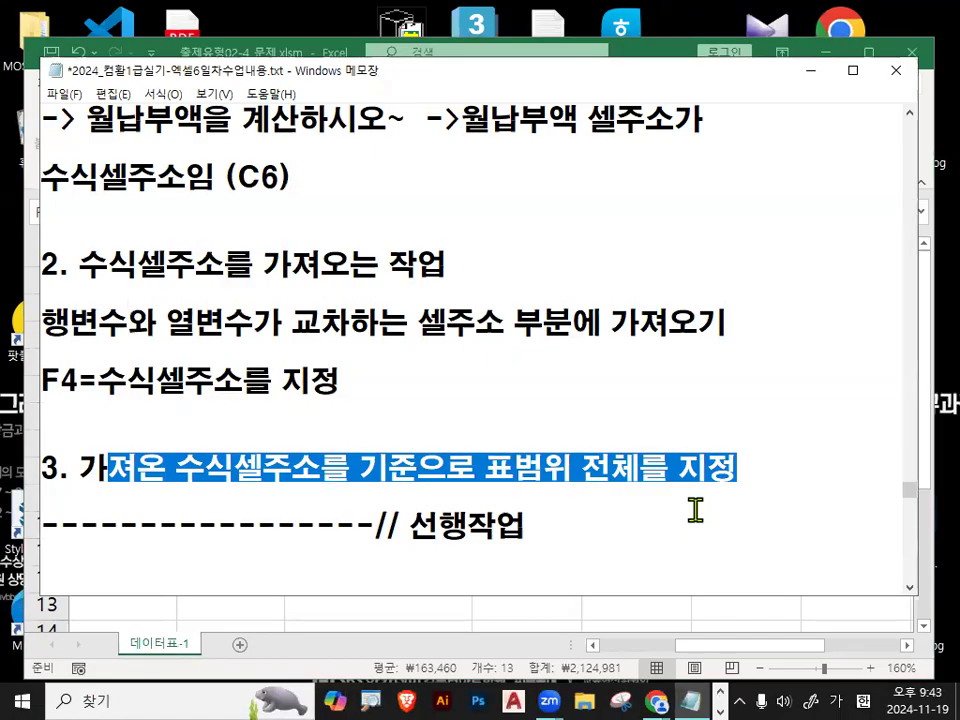
pyautogui.click(812, 71)
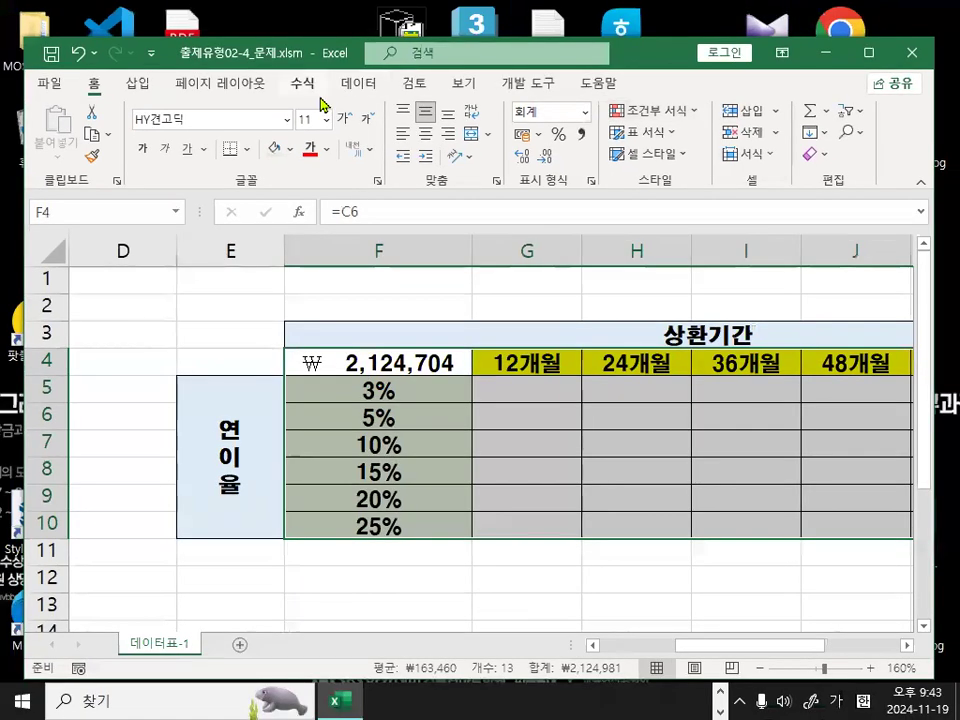
# Start a what-if Data Table for the selected range and place its dialog over the 연이율 values
pyautogui.click(357, 85)
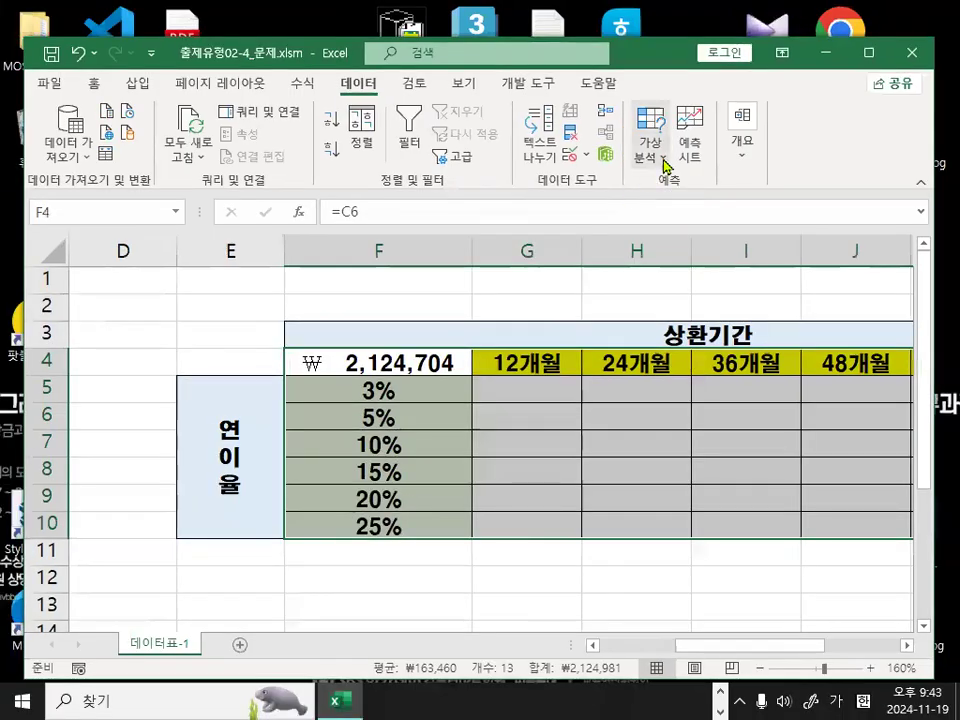
pyautogui.click(525, 228)
pyautogui.click(695, 240)
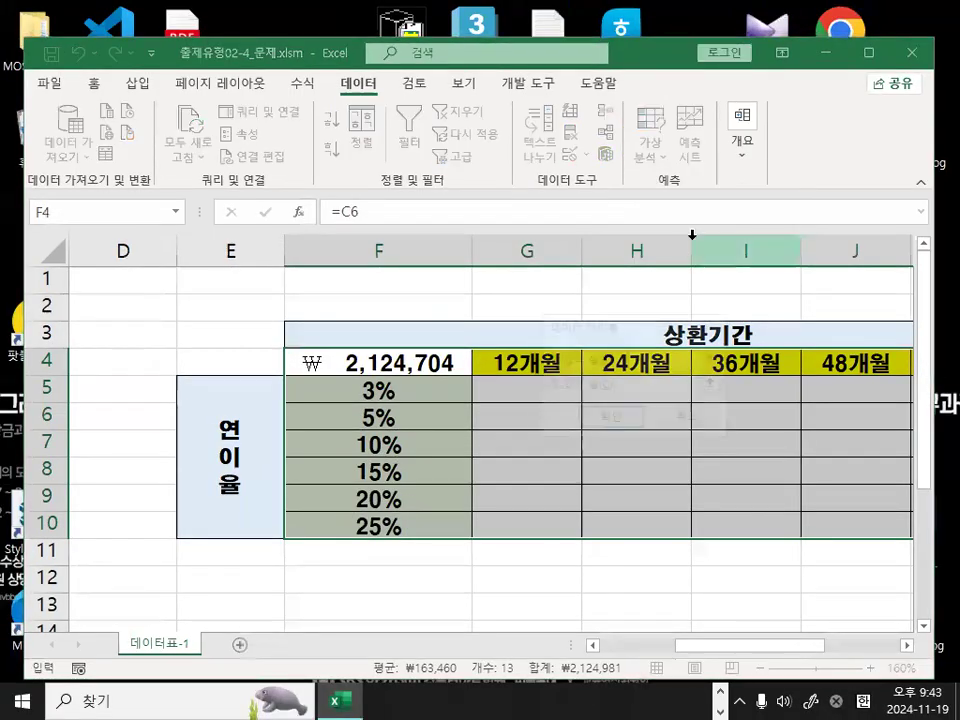
pyautogui.moveTo(620, 330); pyautogui.dragTo(370, 425)
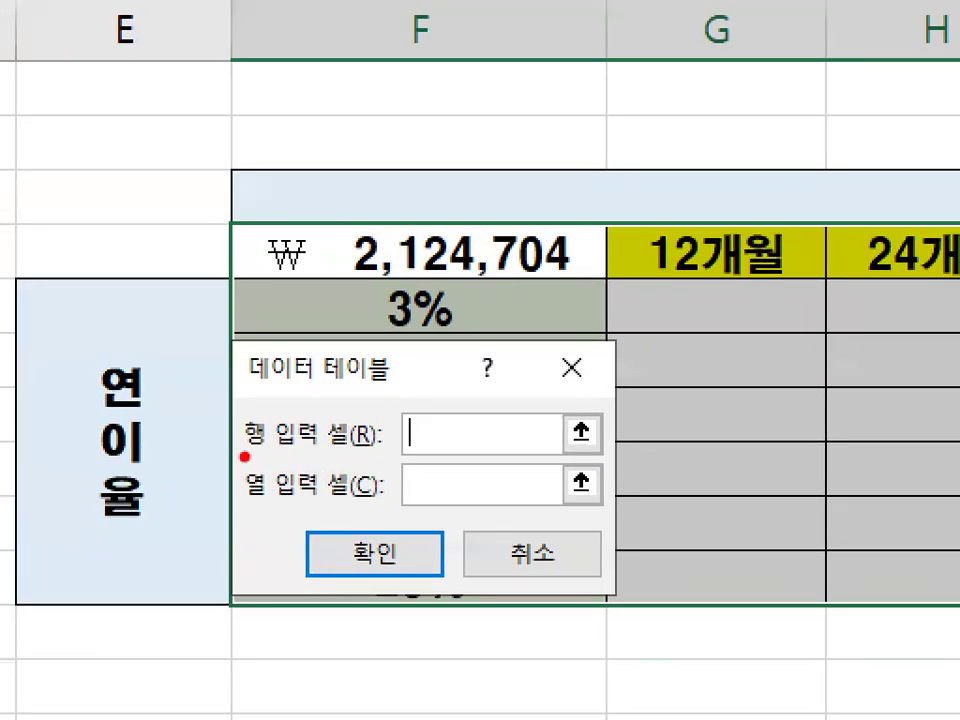
# Underline the 행 입력 셀 label, circle 상환기간, and tick the 12개월 to 48개월 headings that form the row variable
pyautogui.moveTo(244, 457); pyautogui.dragTo(364, 451)
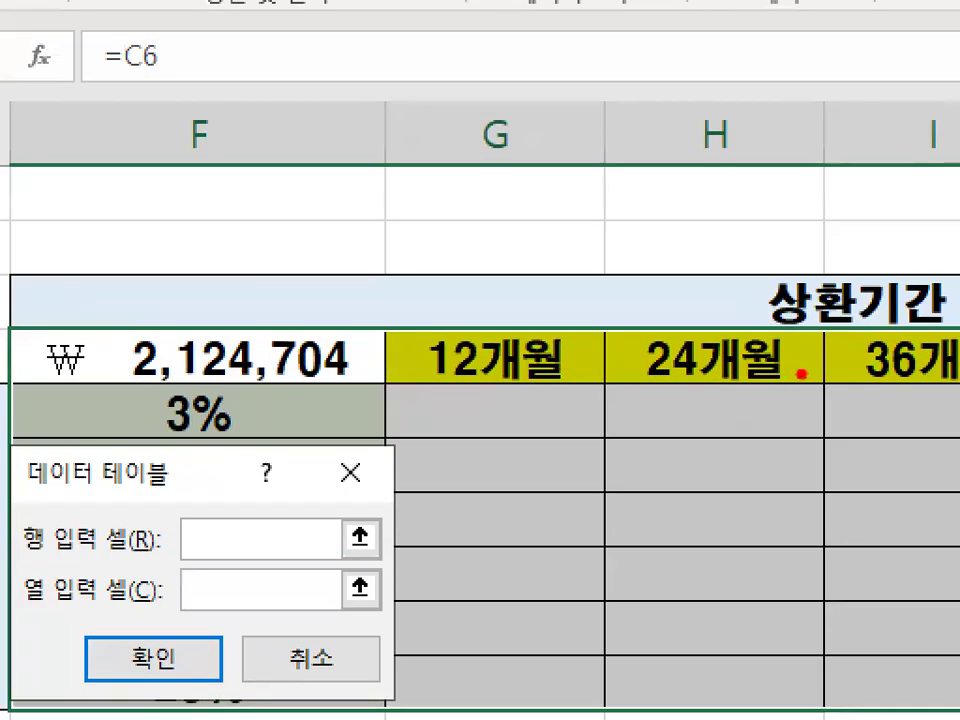
pyautogui.moveTo(800, 373)
pyautogui.mouseDown()
pyautogui.moveTo(650, 392)
pyautogui.moveTo(735, 300)
pyautogui.moveTo(782, 380)
pyautogui.moveTo(776, 388)
pyautogui.mouseUp()
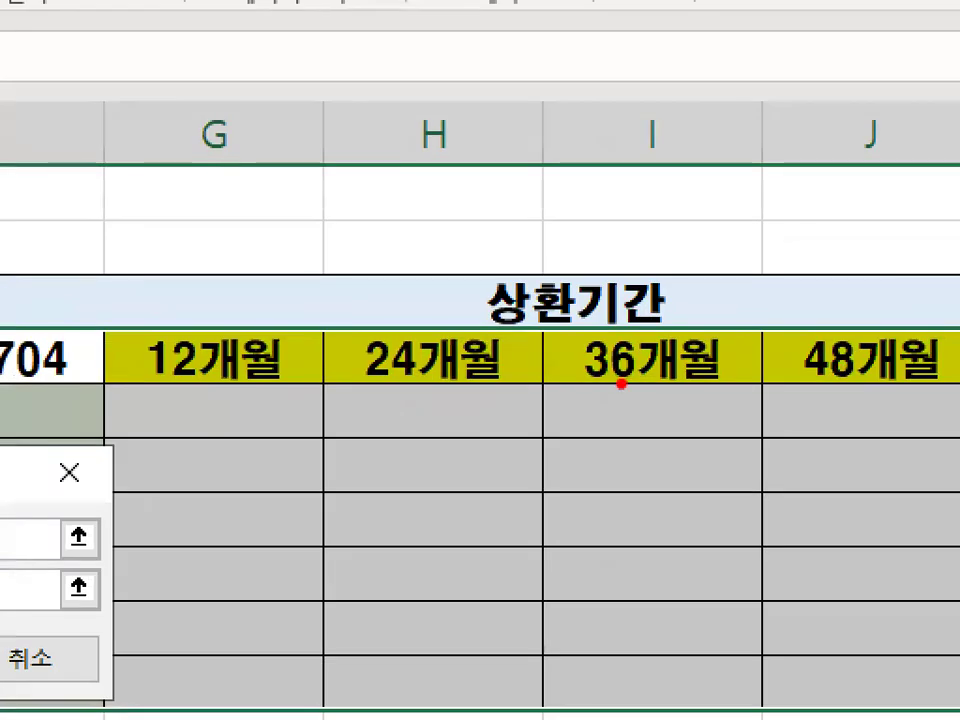
pyautogui.moveTo(677, 381); pyautogui.dragTo(781, 375)
pyautogui.moveTo(680, 305)
pyautogui.mouseDown()
pyautogui.moveTo(478, 275)
pyautogui.moveTo(668, 306)
pyautogui.mouseUp()
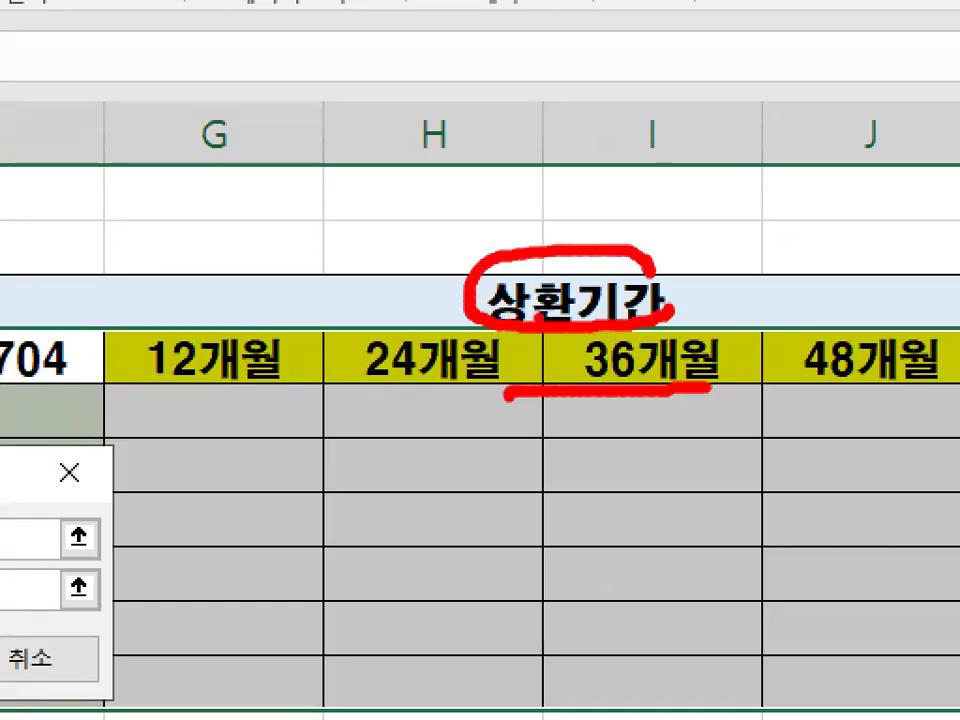
pyautogui.moveTo(178, 303); pyautogui.dragTo(265, 268)
pyautogui.moveTo(350, 312)
pyautogui.mouseDown()
pyautogui.moveTo(392, 363)
pyautogui.moveTo(465, 320)
pyautogui.mouseUp()
pyautogui.moveTo(582, 300); pyautogui.dragTo(695, 283)
pyautogui.moveTo(771, 282); pyautogui.dragTo(895, 223)
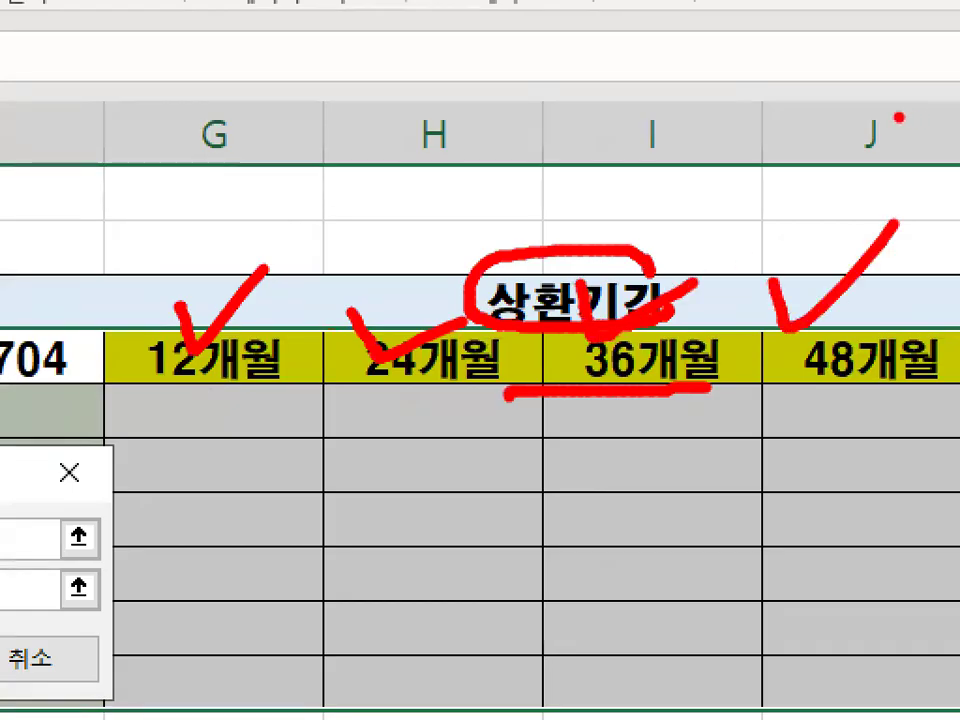
pyautogui.press('Escape')
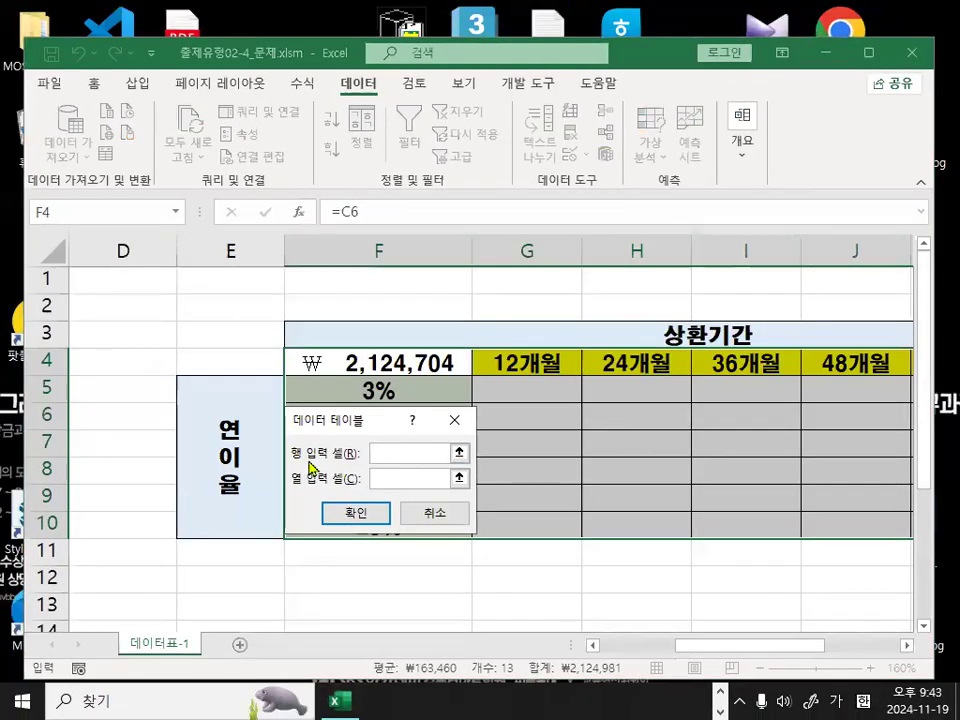
# Tick the 행 입력 셀 box and circle the linked formula value in F4
pyautogui.hotkey('ctrl', '1')
pyautogui.moveTo(663, 366)
pyautogui.mouseDown()
pyautogui.moveTo(602, 380)
pyautogui.moveTo(584, 320)
pyautogui.moveTo(628, 346)
pyautogui.mouseUp()
pyautogui.moveTo(845, 300)
pyautogui.mouseDown()
pyautogui.moveTo(670, 262)
pyautogui.moveTo(815, 290)
pyautogui.mouseUp()
pyautogui.press('Escape')
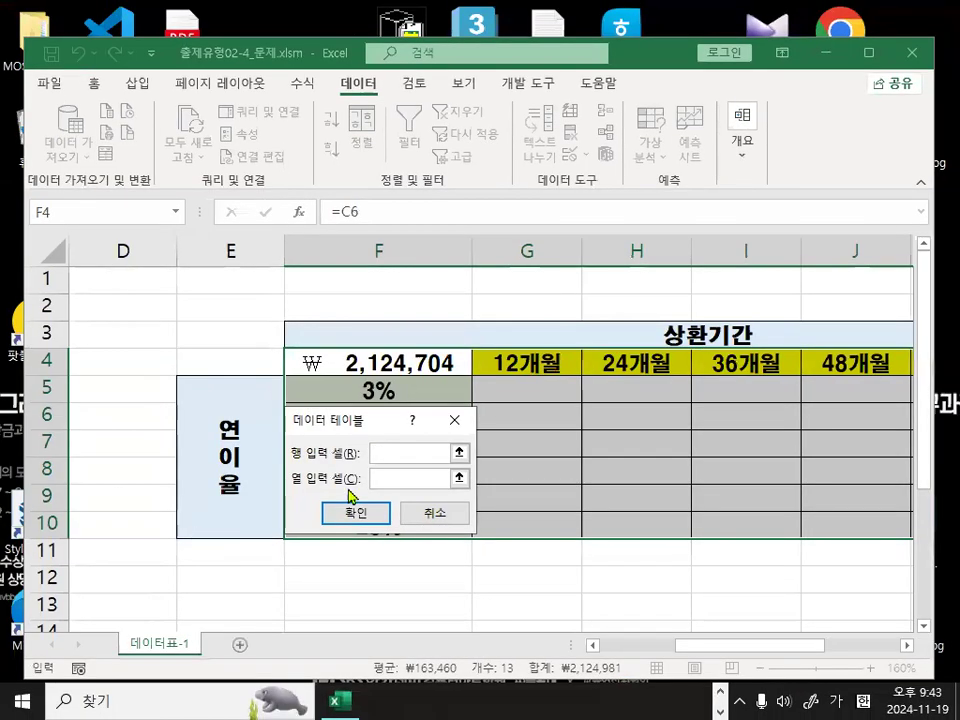
pyautogui.hotkey('ctrl', '1')
pyautogui.click(377, 463)
pyautogui.moveTo(372, 397); pyautogui.dragTo(485, 337)
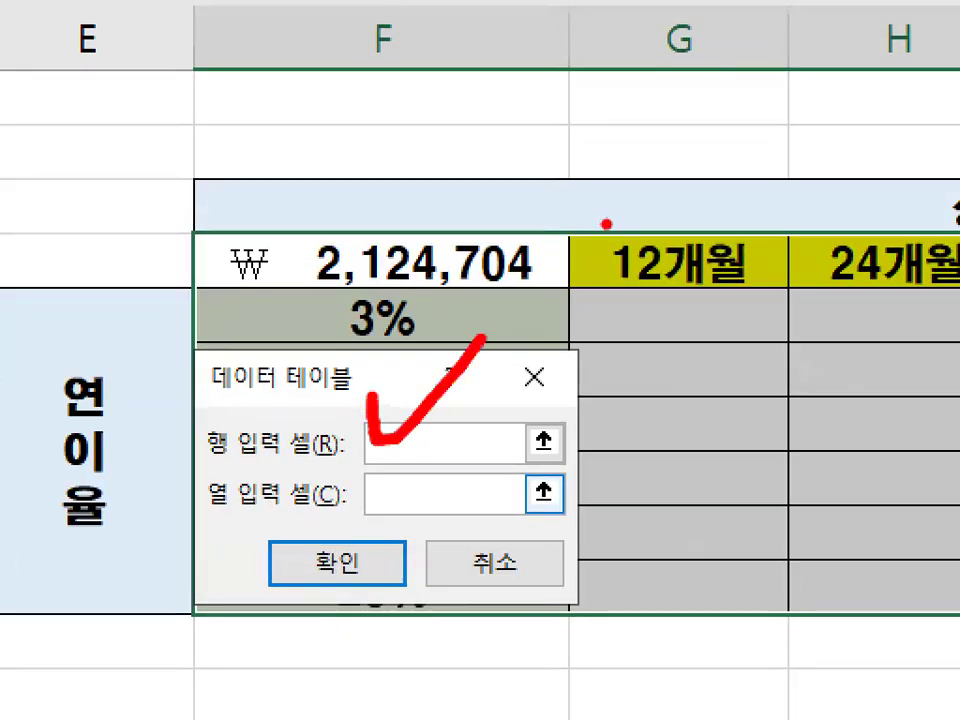
pyautogui.moveTo(470, 240)
pyautogui.mouseDown()
pyautogui.moveTo(375, 215)
pyautogui.moveTo(452, 265)
pyautogui.mouseUp()
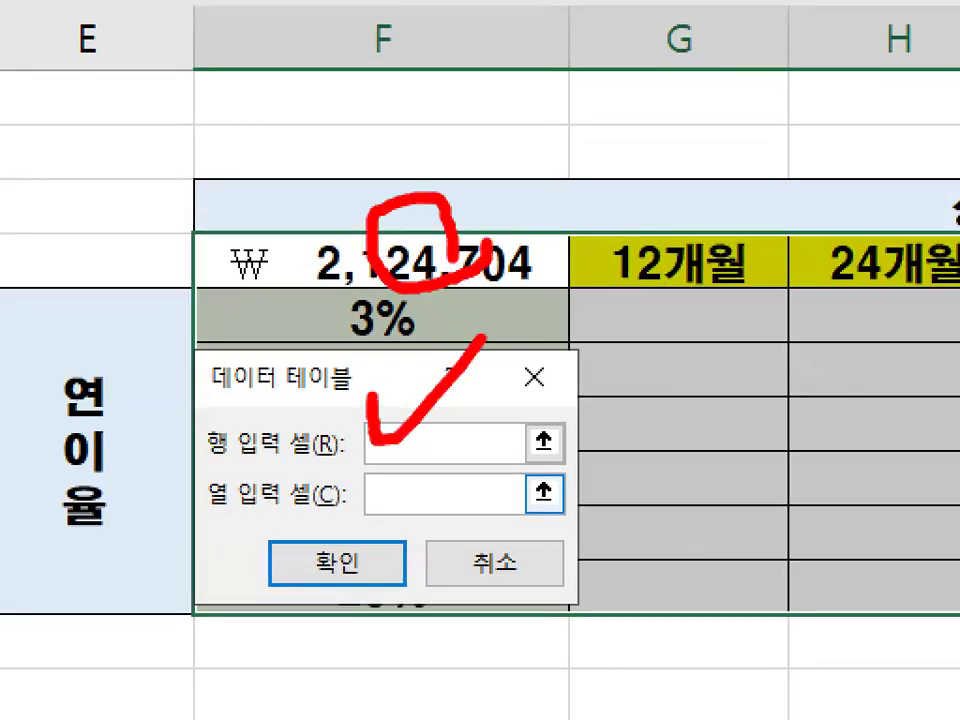
# Mark the 행 입력 셀 box with the 12개월 and 24개월 headings, and draw an arrow from the headings to F4
pyautogui.moveTo(370, 448)
pyautogui.mouseDown()
pyautogui.moveTo(425, 460)
pyautogui.moveTo(425, 440)
pyautogui.moveTo(385, 458)
pyautogui.moveTo(540, 341)
pyautogui.mouseUp()
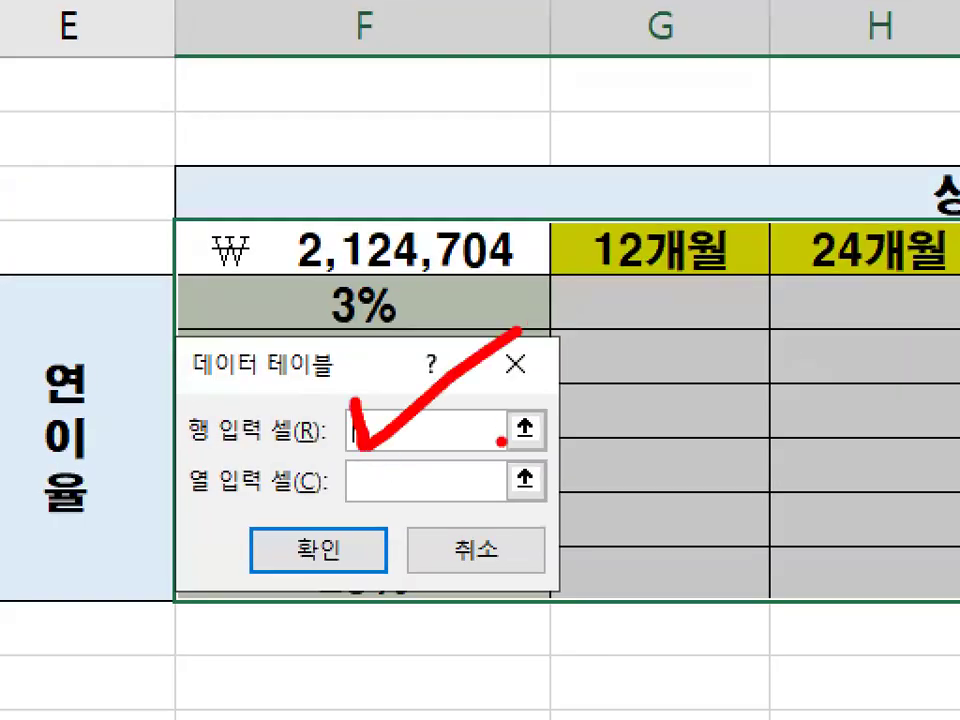
pyautogui.moveTo(600, 255); pyautogui.dragTo(650, 212)
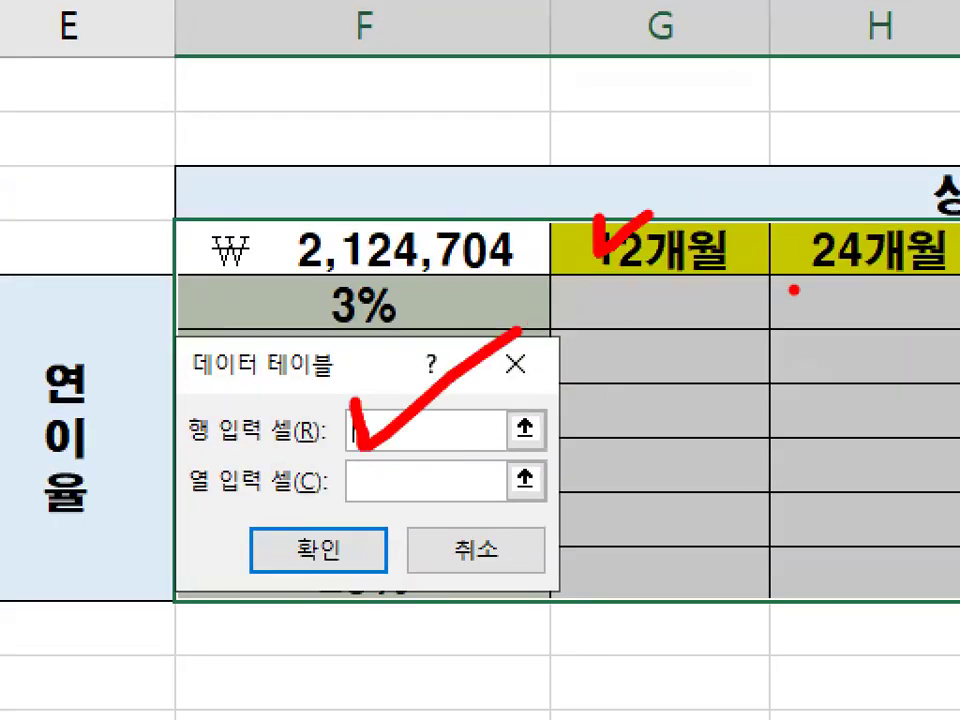
pyautogui.moveTo(820, 250); pyautogui.dragTo(935, 160)
pyautogui.moveTo(765, 220)
pyautogui.mouseDown()
pyautogui.moveTo(627, 94)
pyautogui.moveTo(428, 231)
pyautogui.moveTo(468, 240)
pyautogui.mouseUp()
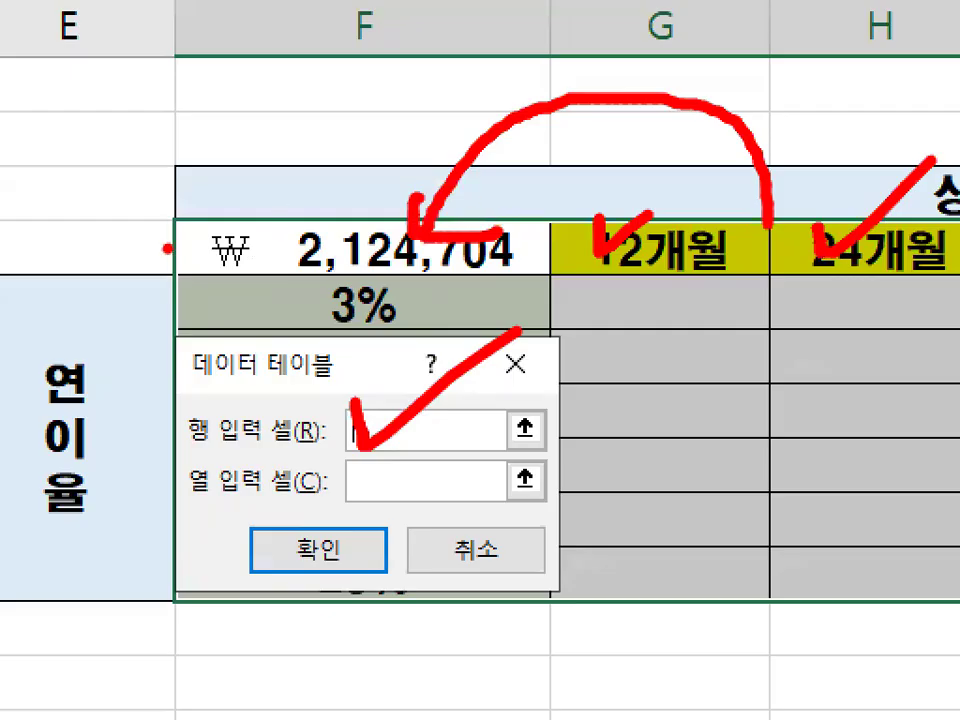
pyautogui.press('Escape')
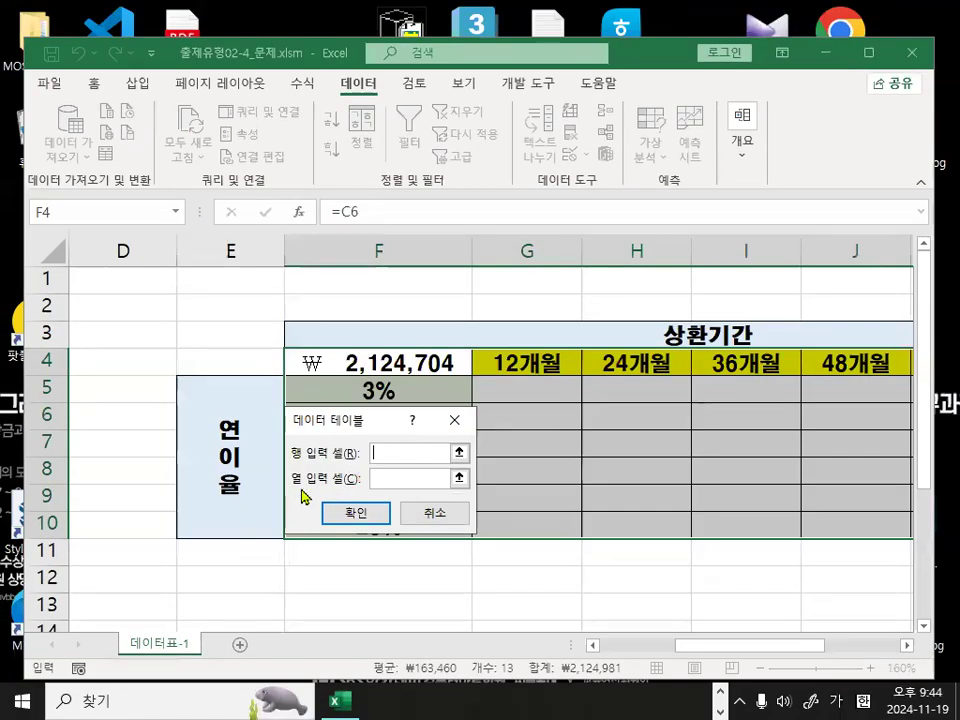
# Move the Data Table dialog off the rate column and circle the 3% to 25% rates and the 연이율 heading
pyautogui.moveTo(327, 420); pyautogui.dragTo(663, 307)
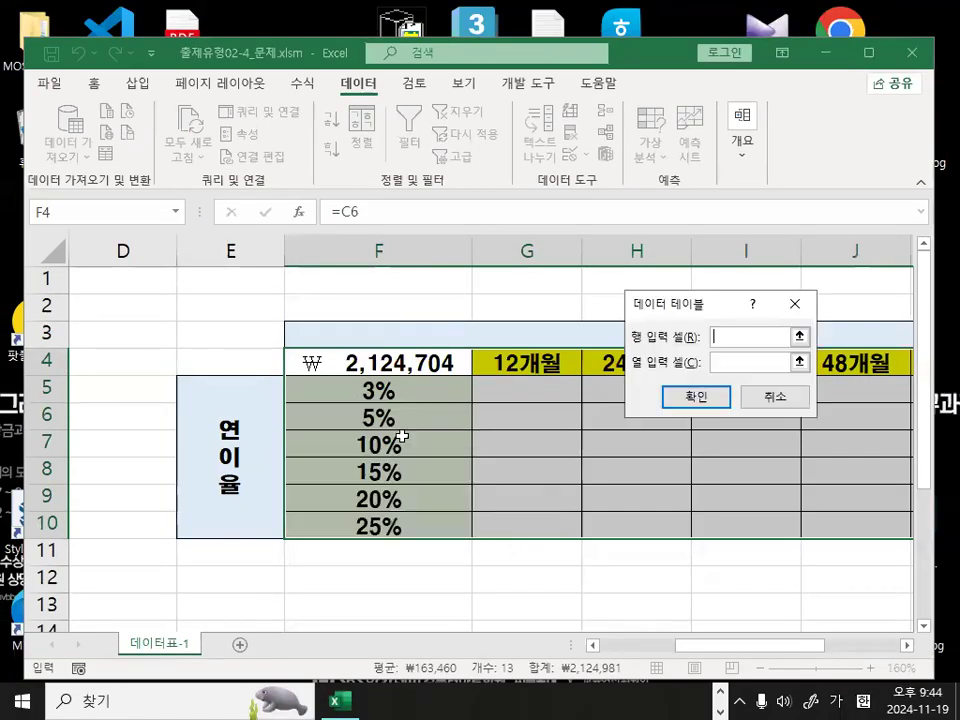
pyautogui.hotkey('ctrl', '1')
pyautogui.moveTo(330, 324); pyautogui.dragTo(299, 602)
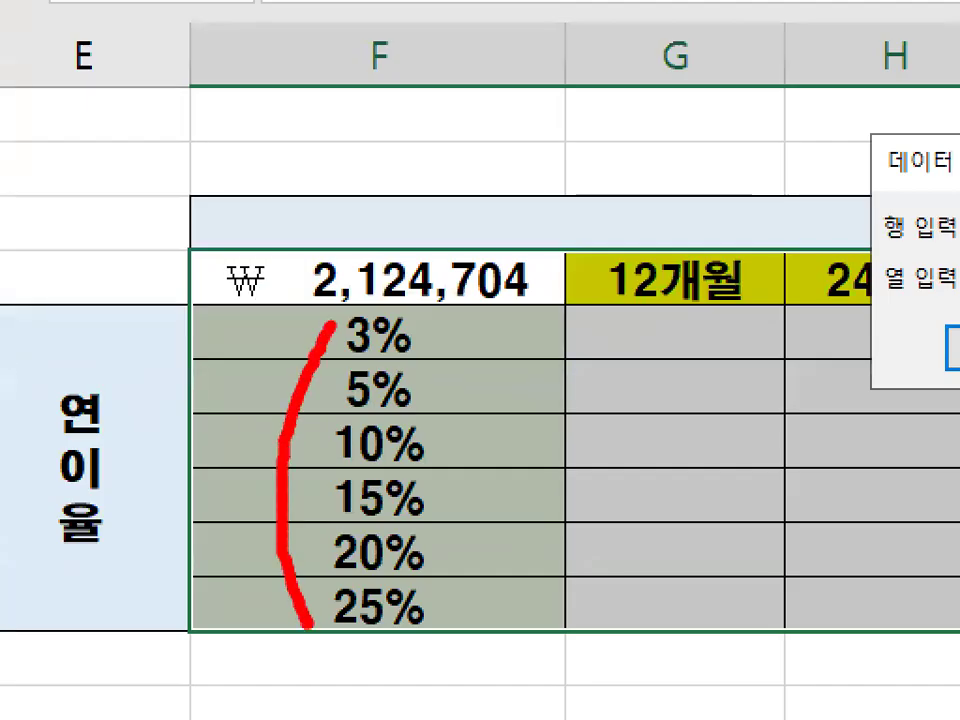
pyautogui.moveTo(455, 545)
pyautogui.mouseDown()
pyautogui.moveTo(340, 595)
pyautogui.moveTo(385, 295)
pyautogui.moveTo(450, 505)
pyautogui.mouseUp()
pyautogui.moveTo(156, 510)
pyautogui.mouseDown()
pyautogui.moveTo(60, 352)
pyautogui.moveTo(170, 524)
pyautogui.mouseUp()
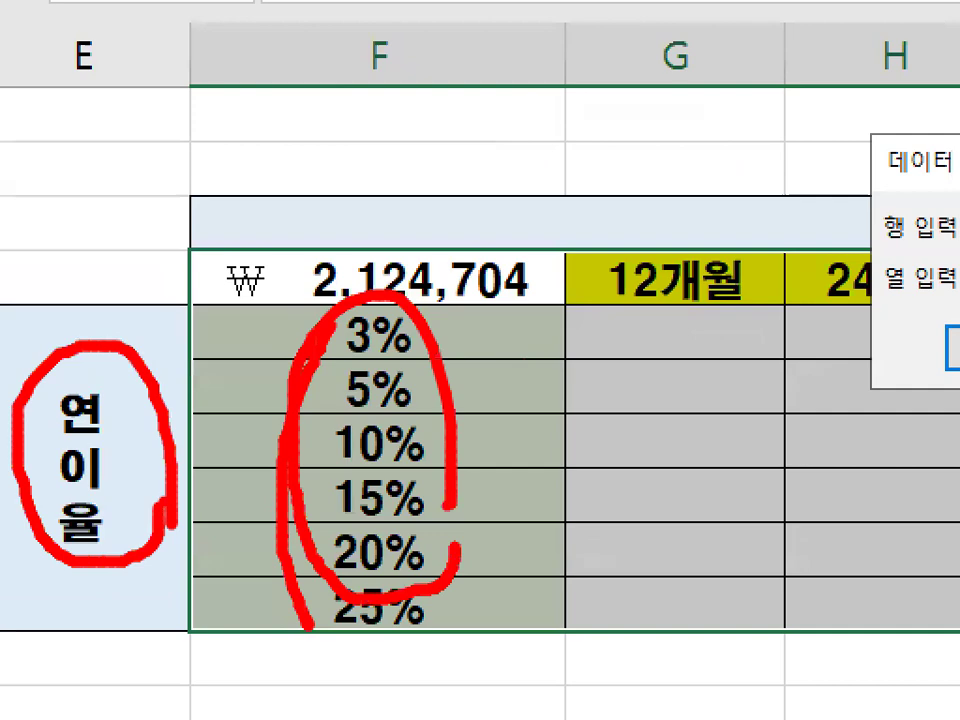
pyautogui.press('Escape')
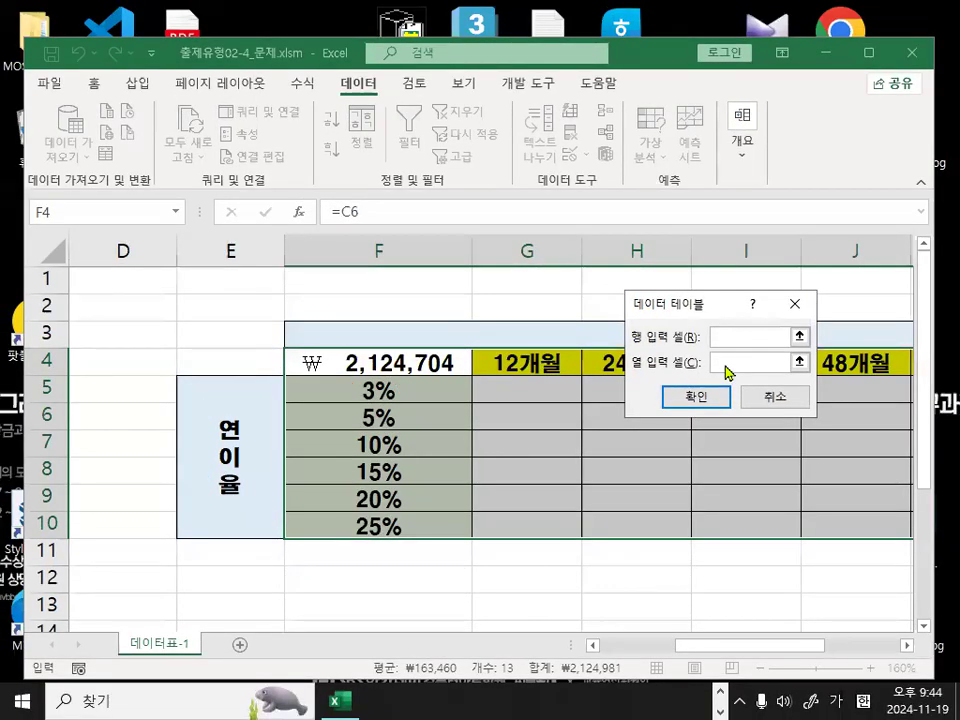
# Circle the linked value in F4 and tick the 3% rate to show how the column variable feeds the formula
pyautogui.hotkey('ctrl', '1')
pyautogui.moveTo(476, 365)
pyautogui.mouseDown()
pyautogui.moveTo(366, 378)
pyautogui.moveTo(350, 333)
pyautogui.moveTo(454, 365)
pyautogui.mouseUp()
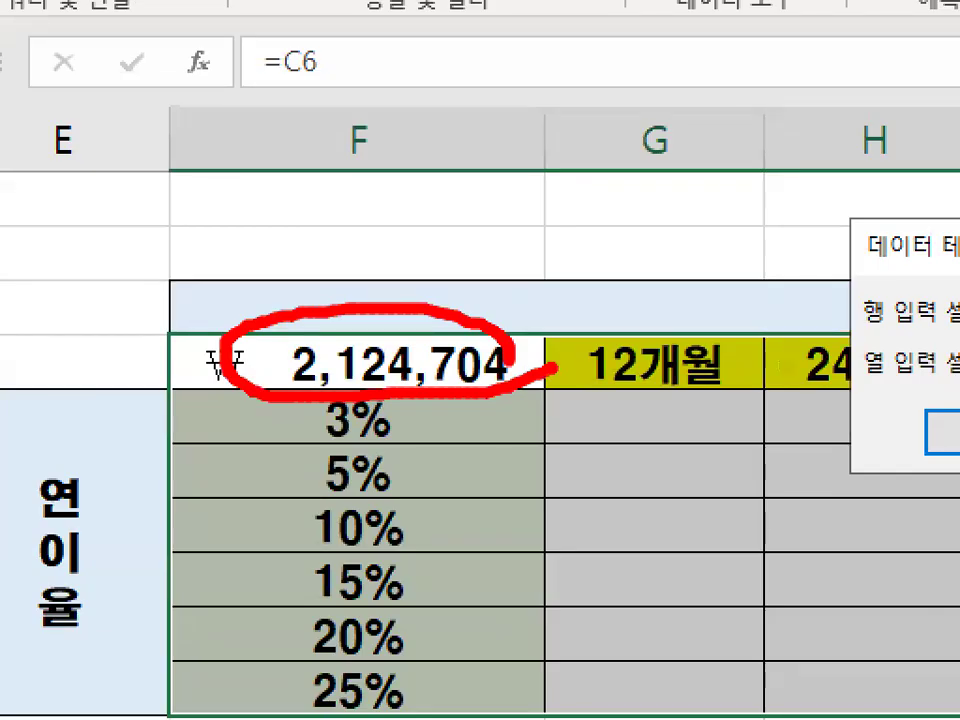
pyautogui.press('Escape')
pyautogui.hotkey('ctrl', '1')
pyautogui.moveTo(344, 394); pyautogui.dragTo(461, 284)
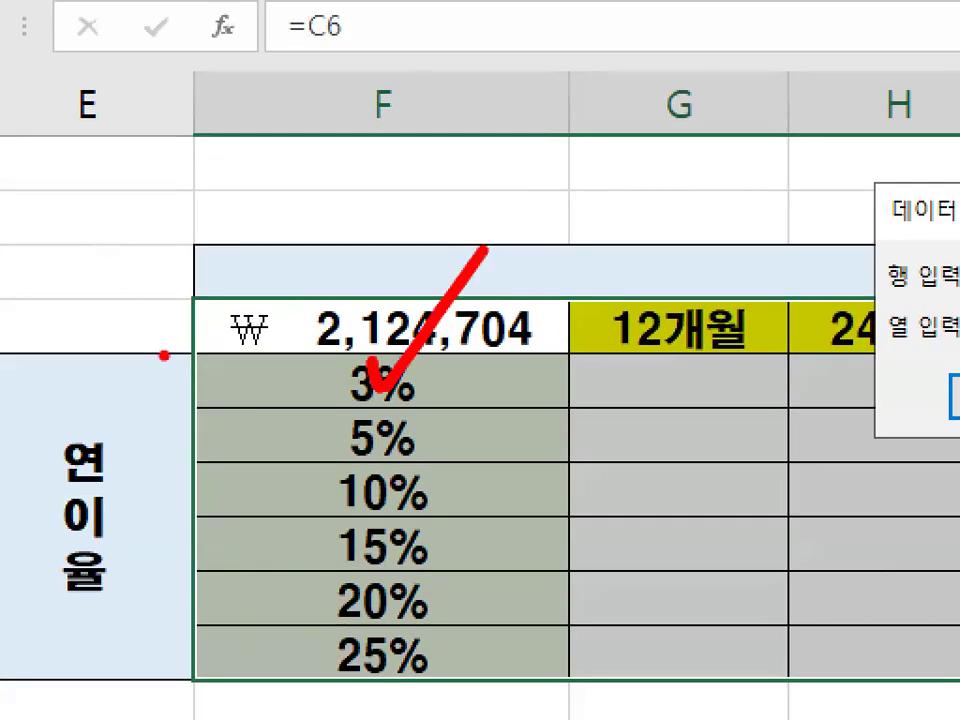
pyautogui.moveTo(430, 383)
pyautogui.mouseDown()
pyautogui.moveTo(429, 497)
pyautogui.moveTo(437, 455)
pyautogui.mouseUp()
pyautogui.press('Escape')
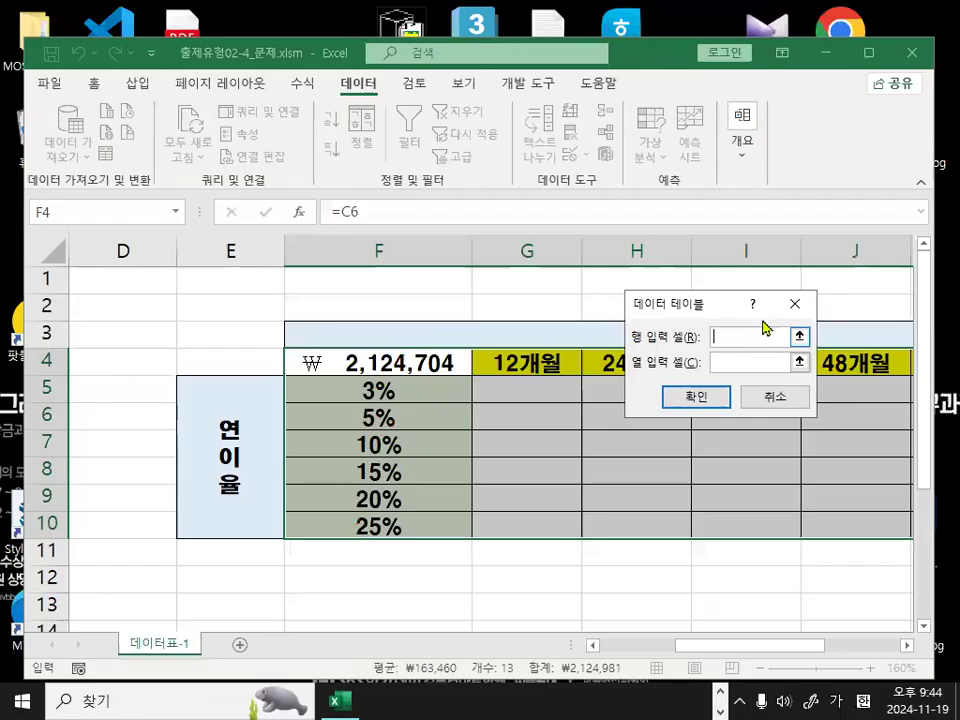
# Set the Data Table's row input cell to C5, the 상환기간 value, and mark that cell and its reference
pyautogui.moveTo(666, 310); pyautogui.dragTo(598, 433)
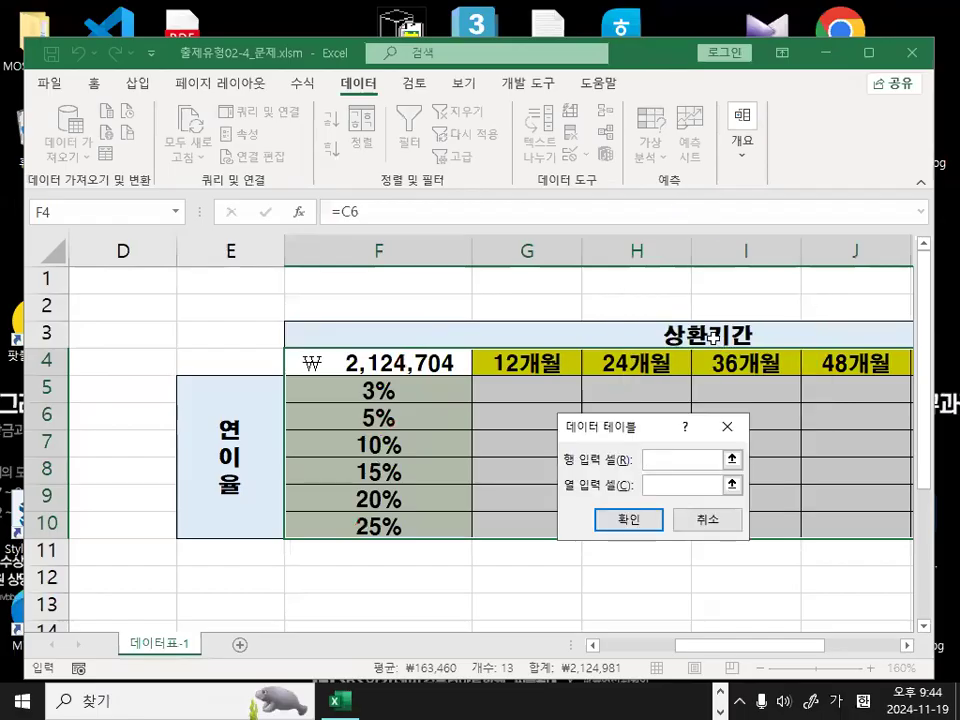
pyautogui.moveTo(754, 645); pyautogui.dragTo(560, 650)
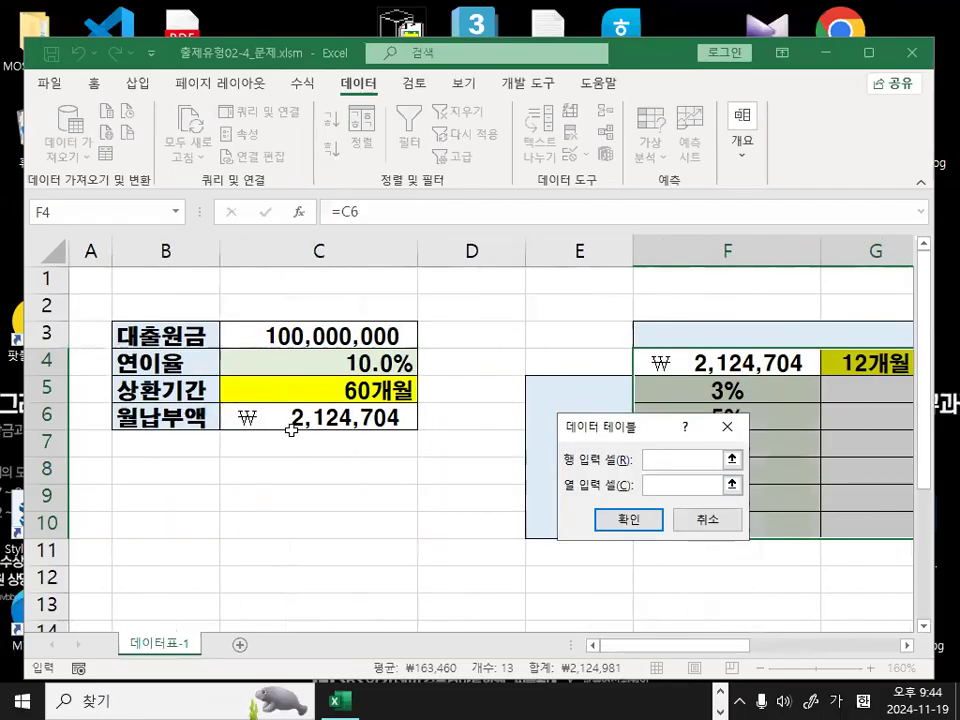
pyautogui.click(310, 385)
pyautogui.hotkey('ctrl', '1')
pyautogui.moveTo(424, 384)
pyautogui.mouseDown()
pyautogui.moveTo(372, 380)
pyautogui.moveTo(389, 386)
pyautogui.mouseUp()
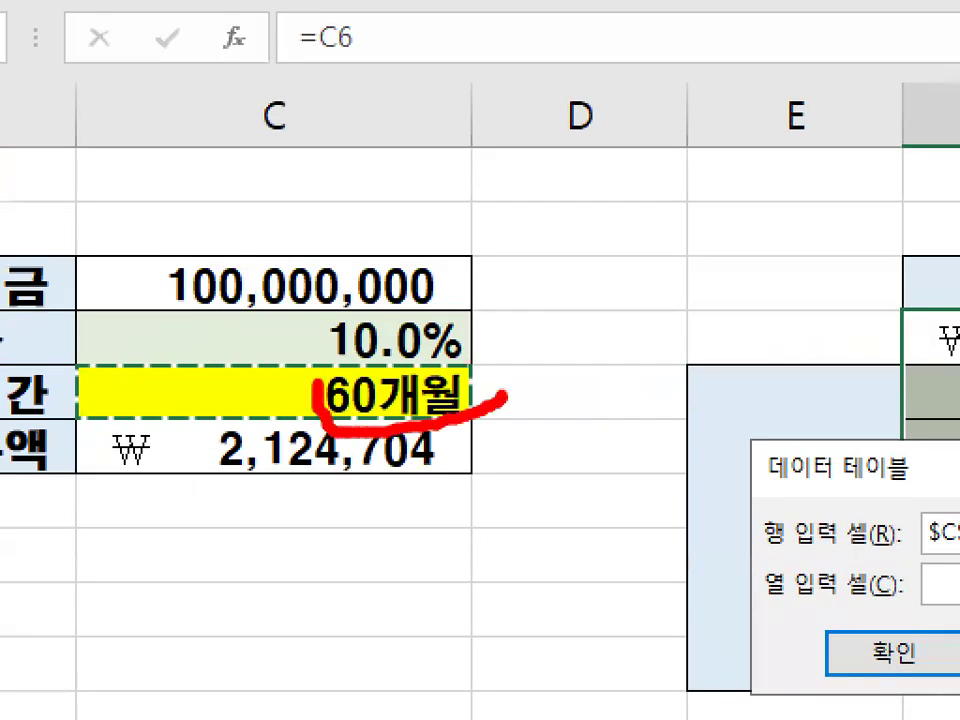
pyautogui.press('Escape')
pyautogui.hotkey('ctrl', '1')
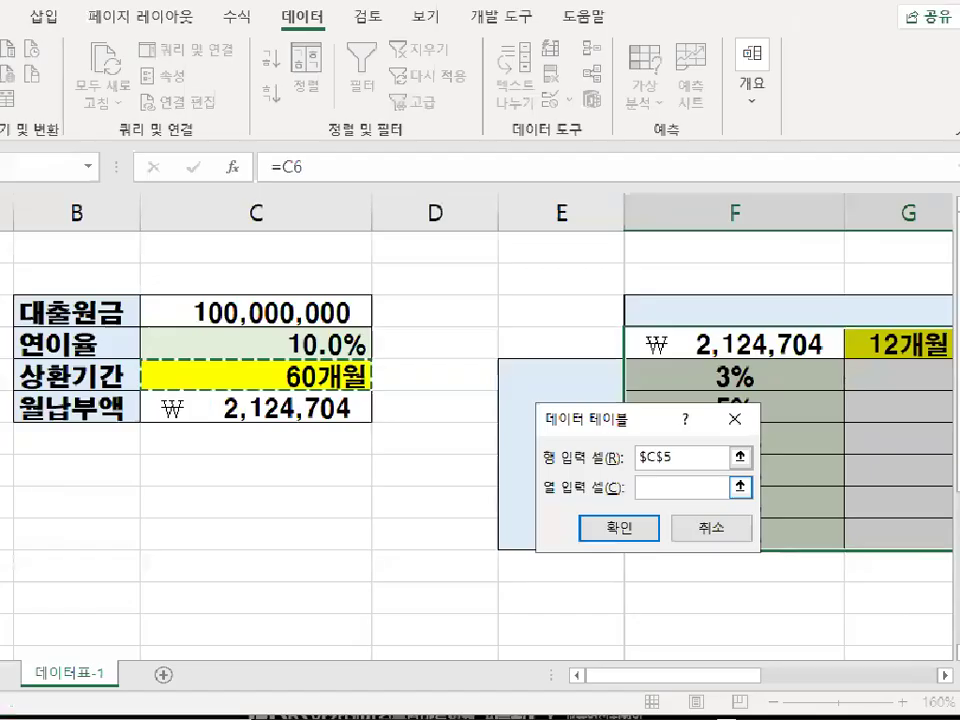
pyautogui.moveTo(702, 450)
pyautogui.mouseDown()
pyautogui.moveTo(639, 470)
pyautogui.moveTo(654, 441)
pyautogui.mouseUp()
pyautogui.press('Escape')
# Tick the 12개월, 24개월, 36개월 and 48개월 headings and circle F4 to link them to the row input
pyautogui.moveTo(666, 704); pyautogui.dragTo(747, 708)
pyautogui.moveTo(731, 651); pyautogui.dragTo(752, 649)
pyautogui.hotkey('ctrl', '2')
pyautogui.moveTo(522, 357); pyautogui.dragTo(554, 357)
pyautogui.moveTo(616, 336); pyautogui.dragTo(674, 364)
pyautogui.moveTo(753, 336)
pyautogui.mouseDown()
pyautogui.moveTo(757, 353)
pyautogui.moveTo(797, 346)
pyautogui.mouseUp()
pyautogui.moveTo(845, 325); pyautogui.dragTo(897, 308)
pyautogui.moveTo(470, 360)
pyautogui.mouseDown()
pyautogui.moveTo(392, 400)
pyautogui.moveTo(438, 322)
pyautogui.moveTo(455, 362)
pyautogui.mouseUp()
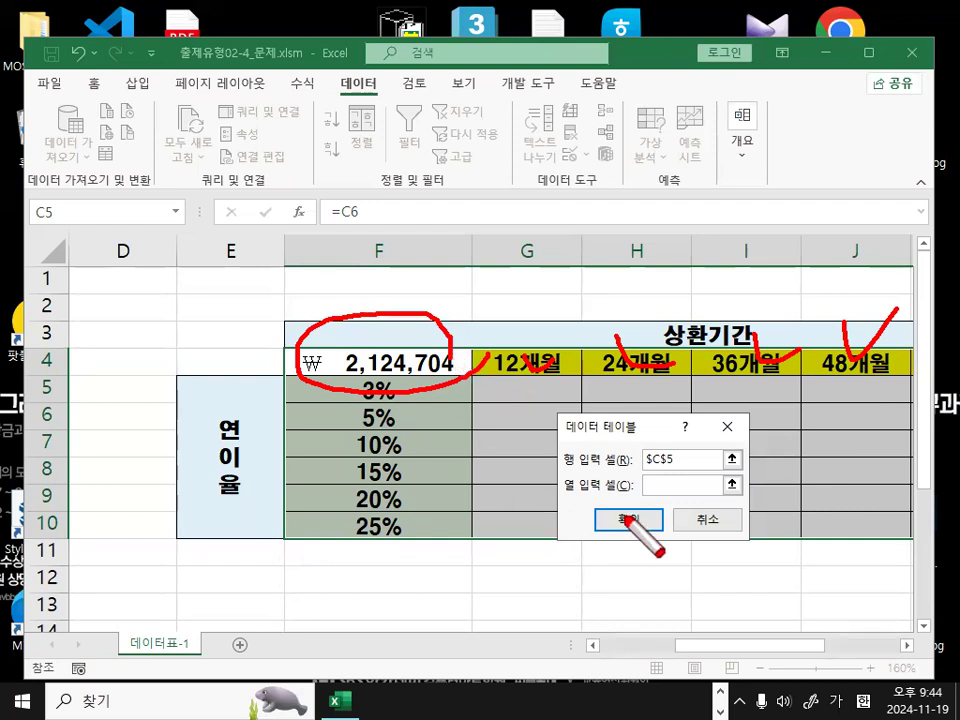
pyautogui.press('Escape')
# Activate the 열 입력 셀 box, move the dialog below the rates, and mark the 연이율 column as the column variable
pyautogui.click(658, 491)
pyautogui.moveTo(631, 425); pyautogui.dragTo(754, 516)
pyautogui.hotkey('ctrl', '1')
pyautogui.click(565, 409)
pyautogui.moveTo(563, 352); pyautogui.dragTo(541, 643)
pyautogui.moveTo(300, 560)
pyautogui.mouseDown()
pyautogui.moveTo(275, 378)
pyautogui.moveTo(312, 578)
pyautogui.mouseUp()
pyautogui.press('Escape')
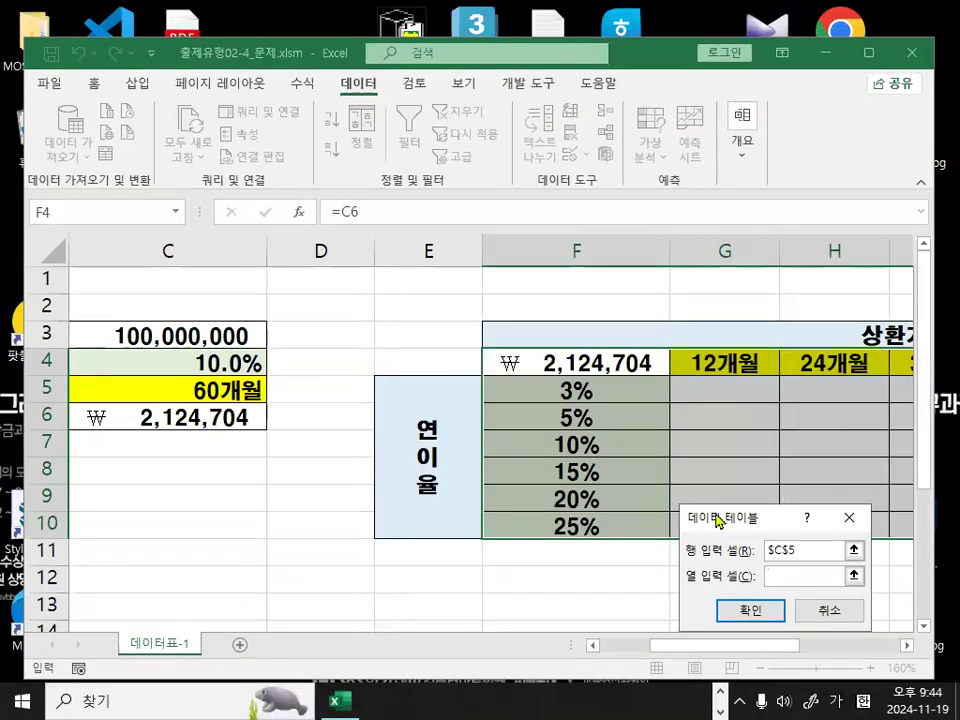
# Underline the 월납부액 value, circle the 연이율 rate, and set the Data Table's column input cell to C4
pyautogui.moveTo(716, 521); pyautogui.dragTo(512, 341)
pyautogui.hotkey('ctrl', '1')
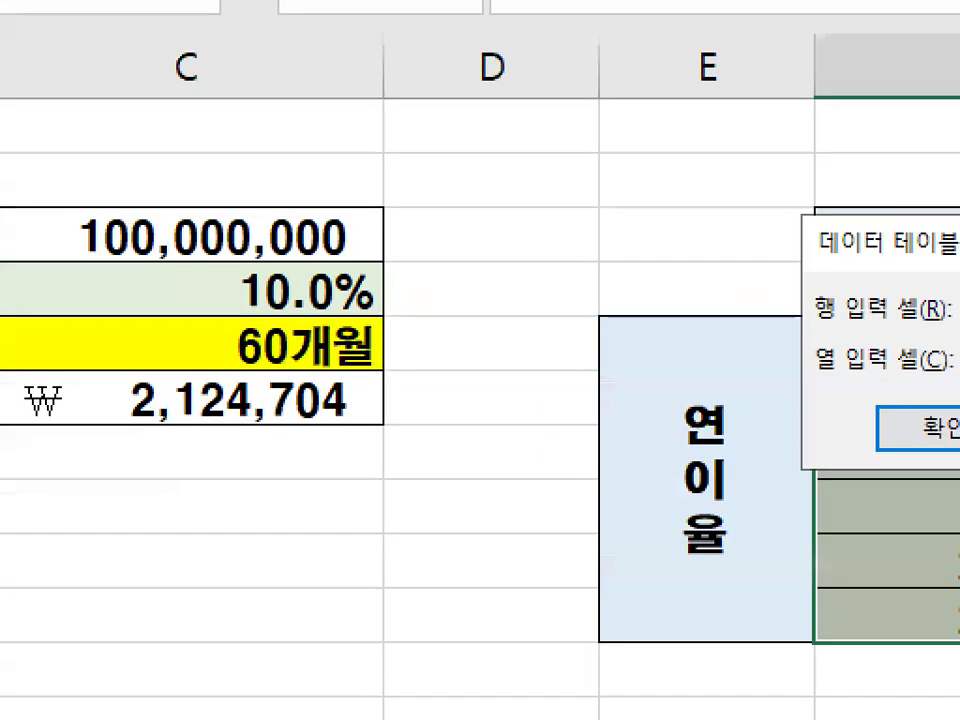
pyautogui.moveTo(134, 424); pyautogui.dragTo(332, 420)
pyautogui.moveTo(377, 293)
pyautogui.mouseDown()
pyautogui.moveTo(271, 246)
pyautogui.moveTo(397, 297)
pyautogui.mouseUp()
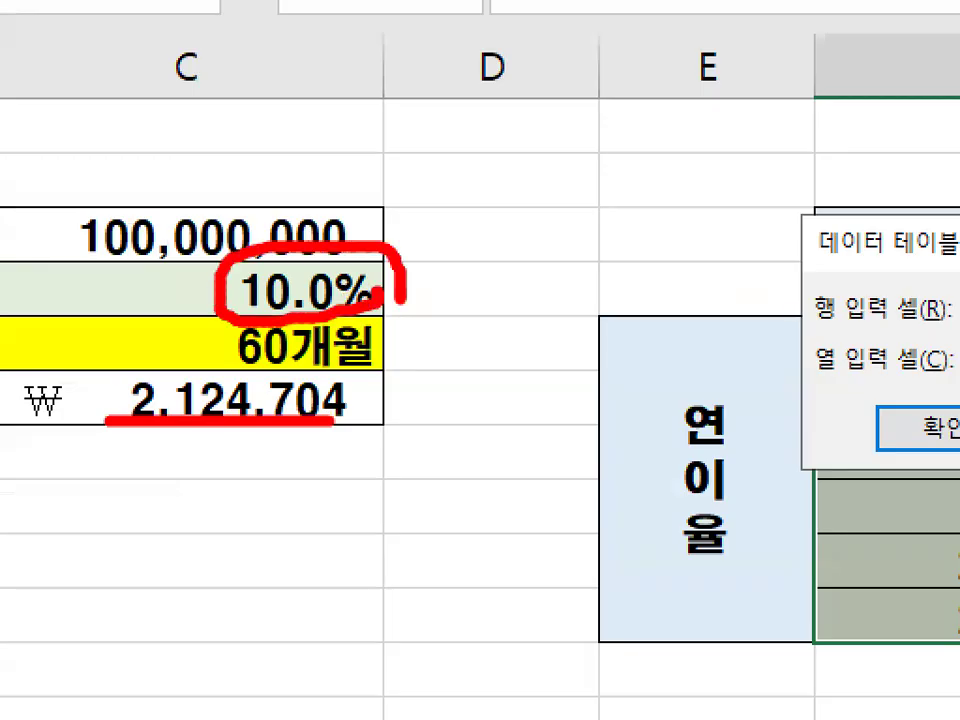
pyautogui.press('Escape')
pyautogui.click(220, 359)
# Circle the $C$4 reference in the column input and apply the data table
pyautogui.hotkey('ctrl', '1')
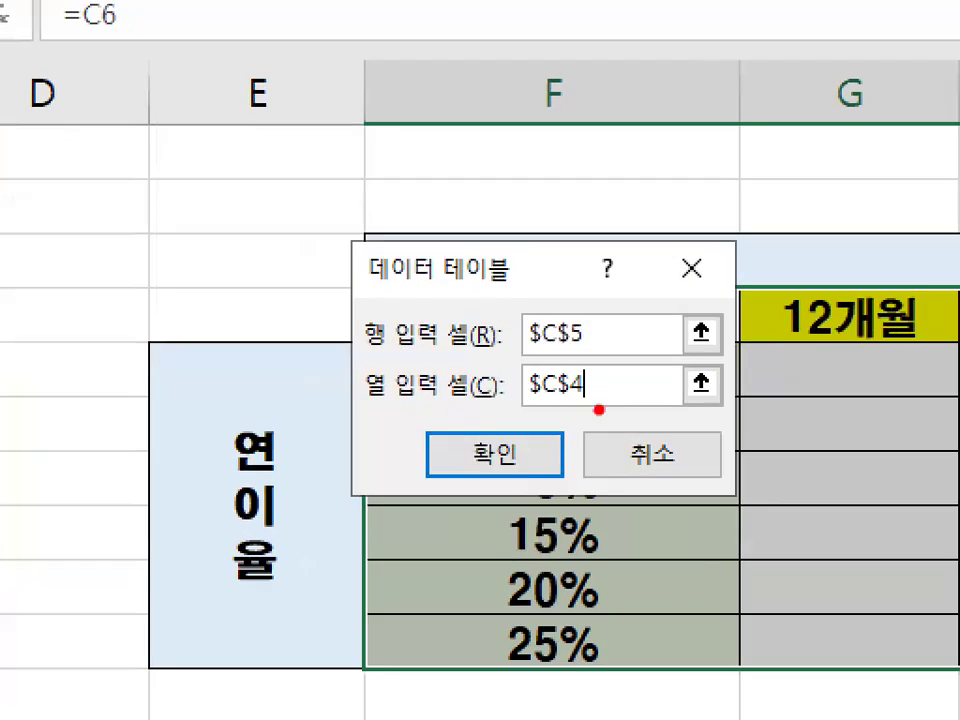
pyautogui.moveTo(569, 410); pyautogui.dragTo(614, 404)
pyautogui.moveTo(598, 353); pyautogui.dragTo(515, 406)
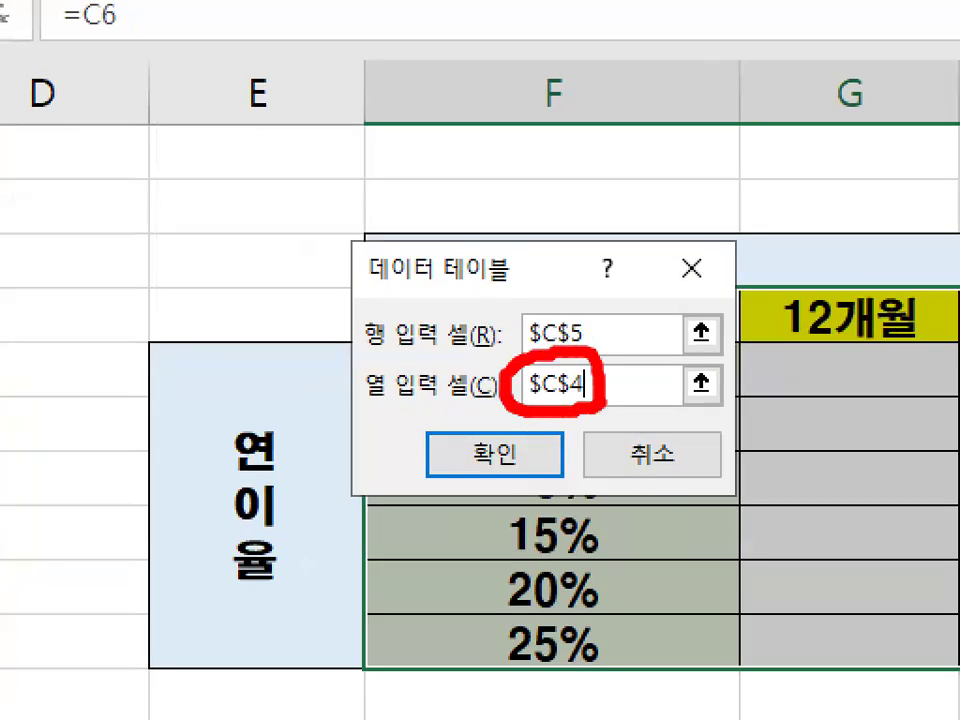
pyautogui.press('Escape')
pyautogui.click(557, 441)
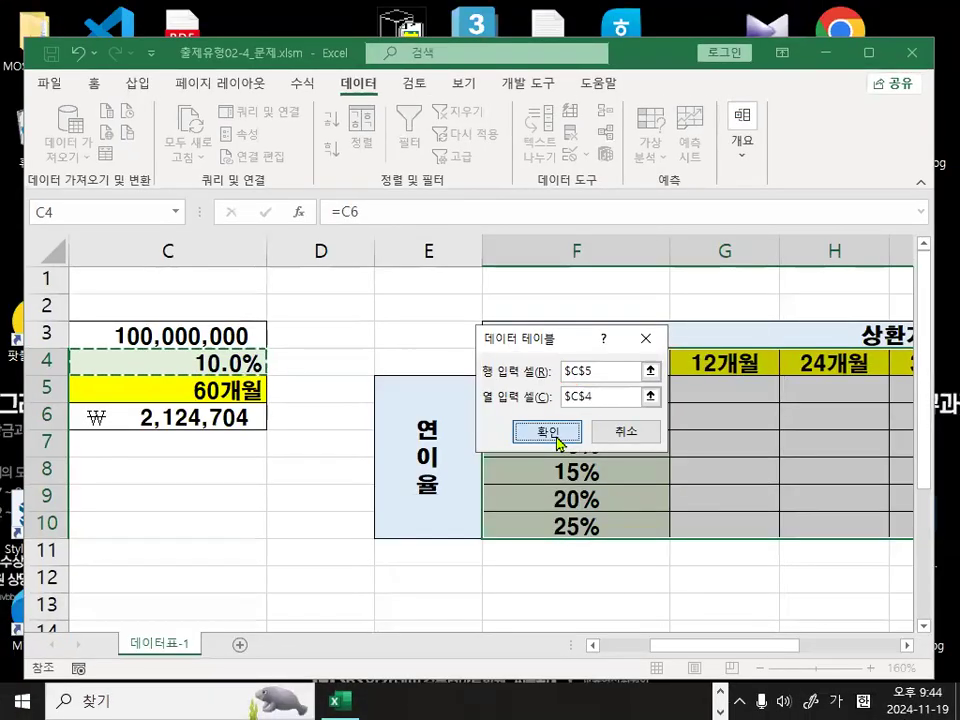
# Underline the ##### entries in the first result row under the 상환기간 headings
pyautogui.click(905, 646)
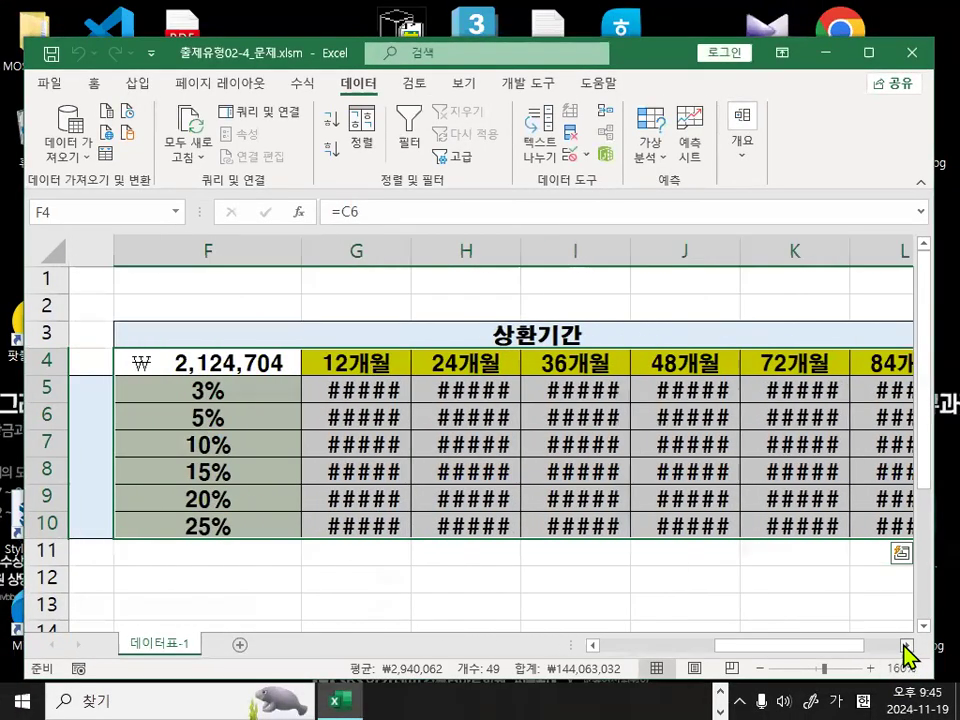
pyautogui.click(905, 646)
pyautogui.hotkey('ctrl', '1')
pyautogui.moveTo(89, 402); pyautogui.dragTo(209, 401)
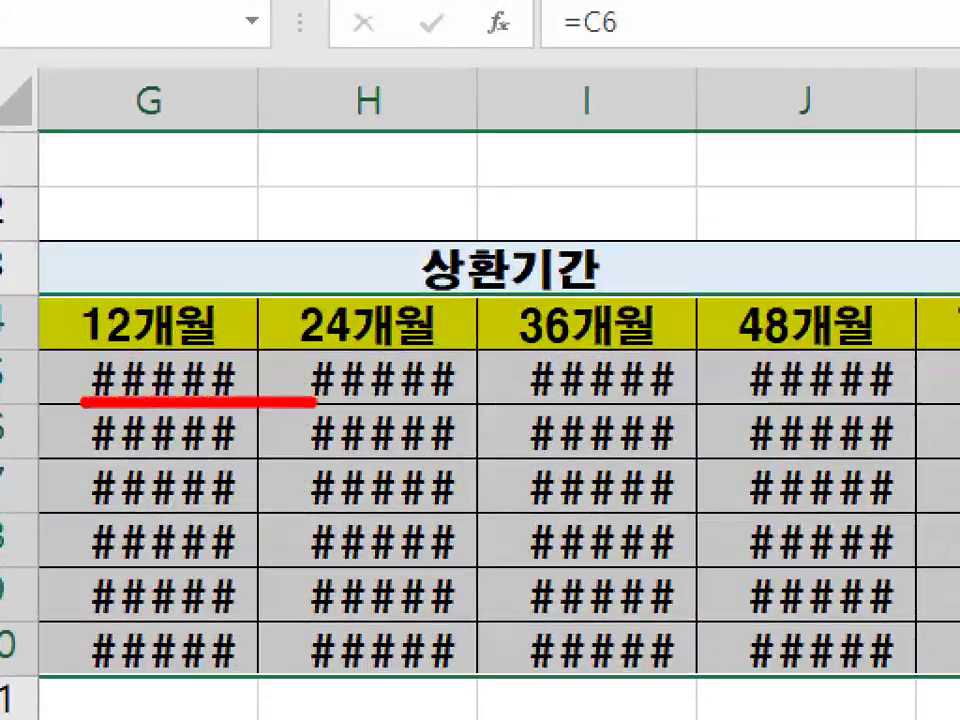
pyautogui.press('Escape')
# Widen the result columns G through L so the calculated payments fit
pyautogui.moveTo(745, 646); pyautogui.dragTo(735, 654)
pyautogui.moveTo(315, 253)
pyautogui.mouseDown()
pyautogui.moveTo(829, 238)
pyautogui.moveTo(697, 253)
pyautogui.moveTo(397, 253)
pyautogui.moveTo(401, 265)
pyautogui.moveTo(462, 250)
pyautogui.mouseUp()
pyautogui.hotkey('ctrl', '1')
pyautogui.click(415, 244)
pyautogui.press('Escape')
pyautogui.click(375, 391)
# Inspect the TABLE formula in the 12개월, 3% result cell, circle it, and leave the cell unedited
pyautogui.moveTo(795, 648); pyautogui.dragTo(710, 645)
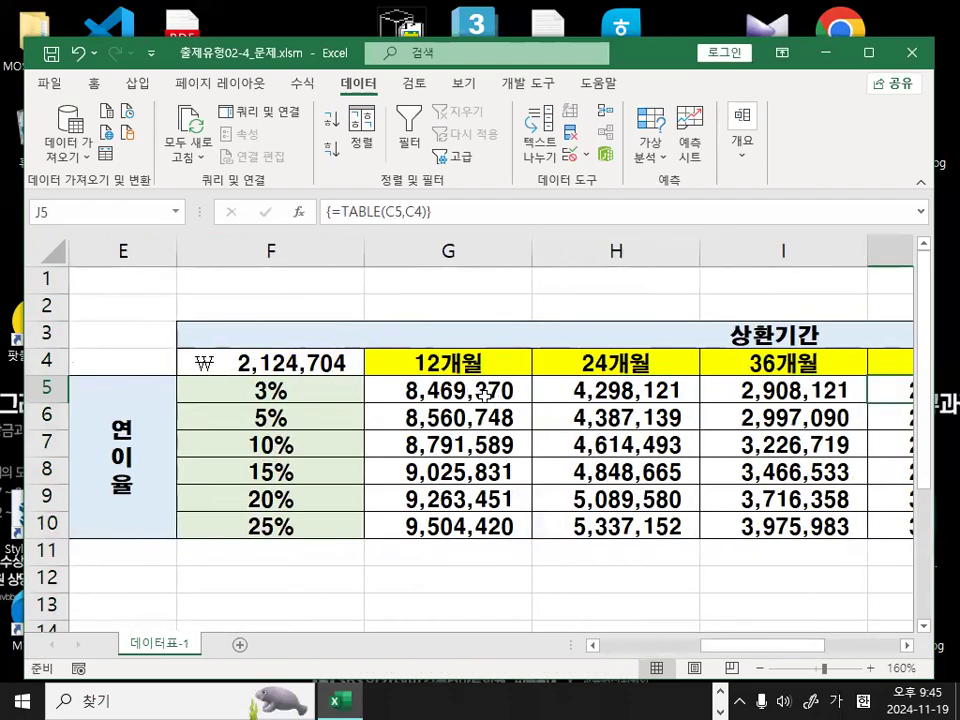
pyautogui.doubleClick(499, 392)
pyautogui.hotkey('ctrl', '1')
pyautogui.click(487, 388)
pyautogui.moveTo(539, 388); pyautogui.dragTo(573, 420)
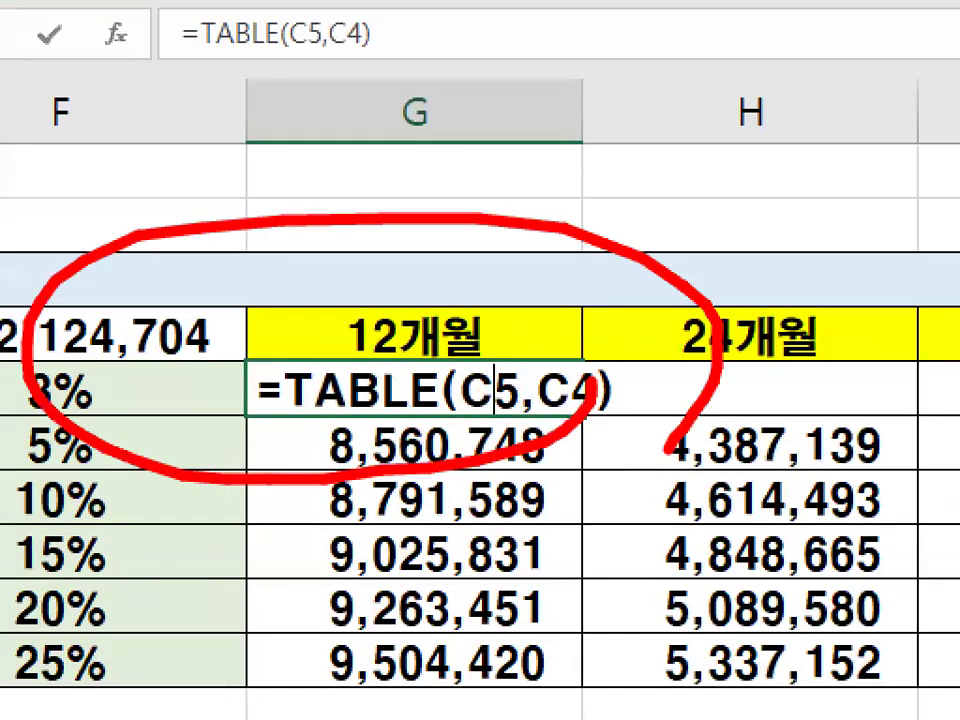
pyautogui.press('Escape')
pyautogui.press('Escape')
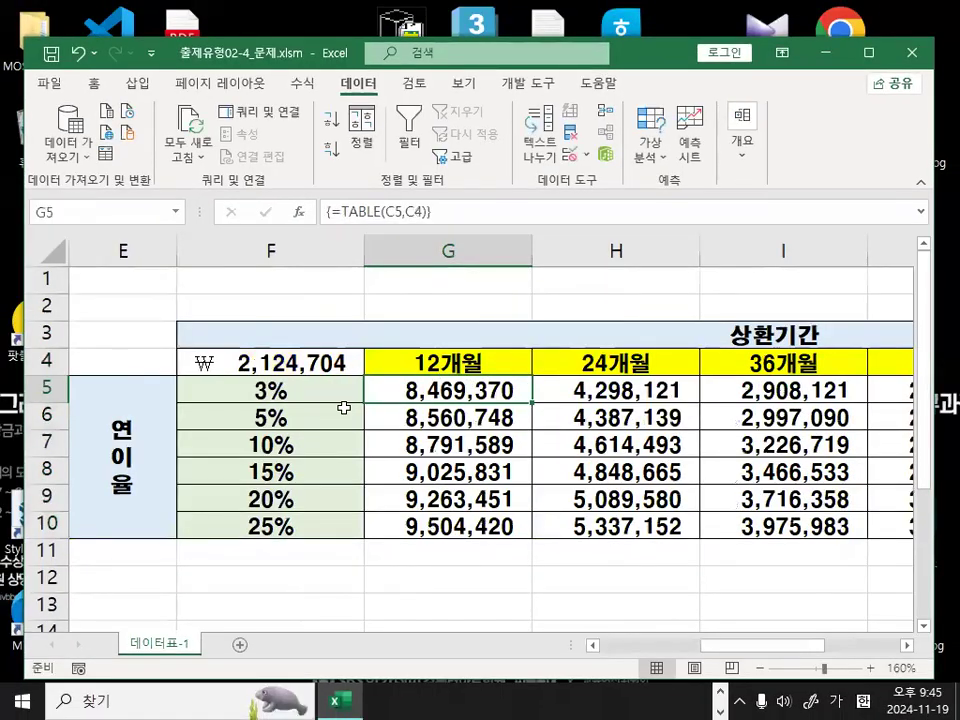
# Mark the calculated payments against the 연이율 rates in the data table
pyautogui.hotkey('ctrl', '1')
pyautogui.moveTo(339, 398)
pyautogui.mouseDown()
pyautogui.moveTo(248, 382)
pyautogui.moveTo(342, 390)
pyautogui.mouseUp()
pyautogui.moveTo(716, 299)
pyautogui.mouseDown()
pyautogui.moveTo(592, 322)
pyautogui.moveTo(710, 305)
pyautogui.mouseUp()
pyautogui.press('Escape')
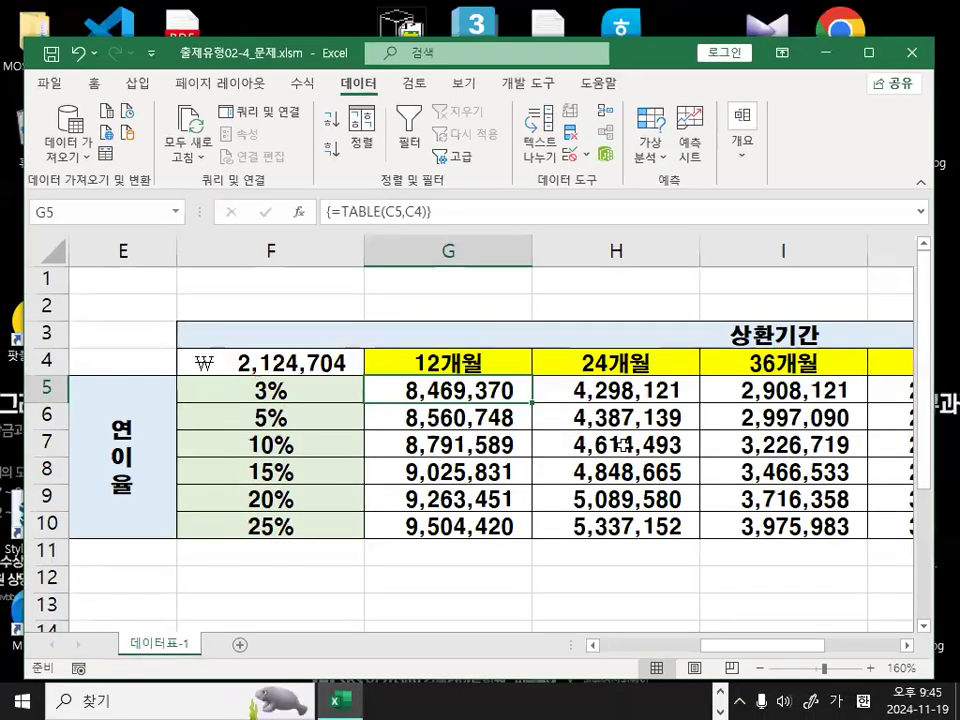
pyautogui.hotkey('ctrl', '1')
pyautogui.click(596, 446)
pyautogui.press('Escape')
# Circle the 84개월 heading and mark the payments listed beneath it
pyautogui.click(912, 650)
pyautogui.click(906, 650)
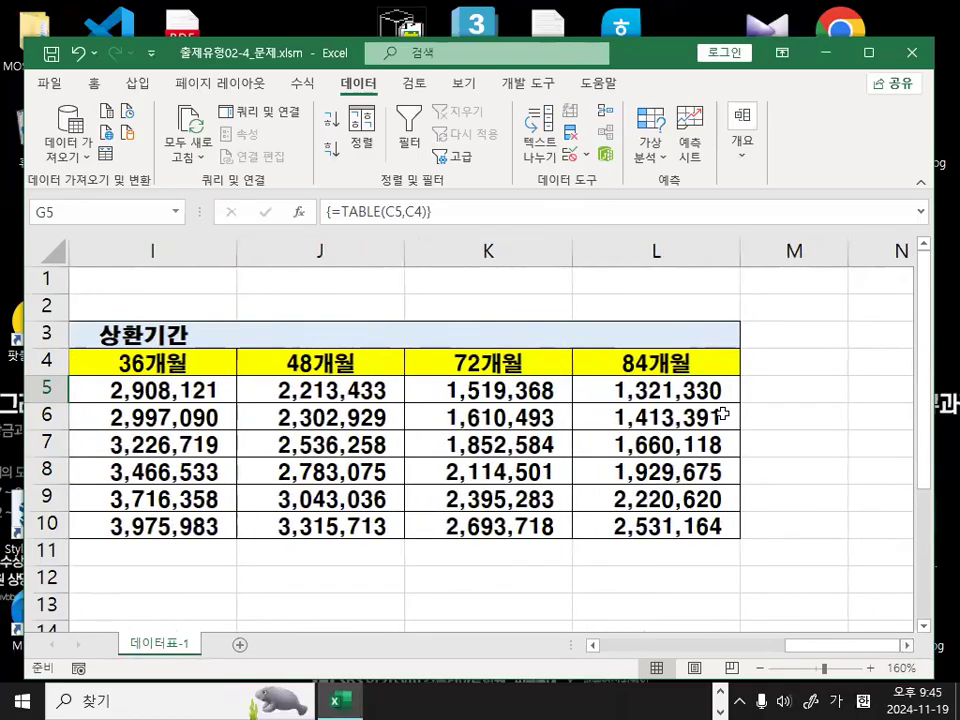
pyautogui.hotkey('ctrl', '1')
pyautogui.moveTo(685, 345); pyautogui.dragTo(693, 357)
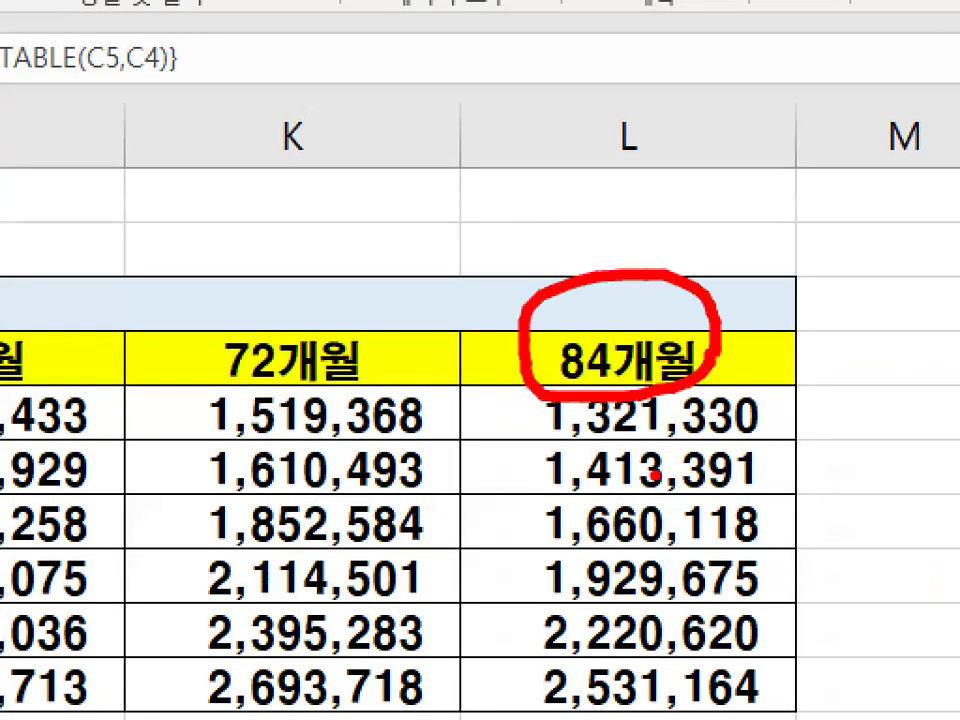
pyautogui.moveTo(566, 449)
pyautogui.mouseDown()
pyautogui.moveTo(728, 424)
pyautogui.moveTo(754, 590)
pyautogui.moveTo(733, 681)
pyautogui.moveTo(745, 712)
pyautogui.mouseUp()
pyautogui.press('Escape')
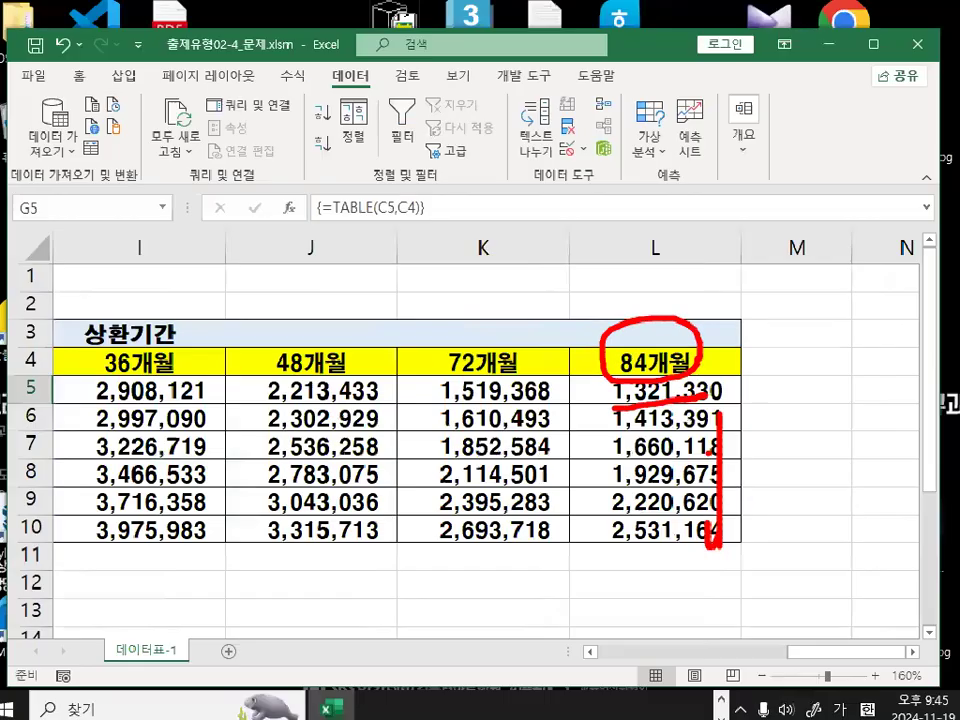
pyautogui.hotkey('ctrl', '1')
pyautogui.moveTo(664, 386); pyautogui.dragTo(645, 382)
pyautogui.press('Escape')
# Circle the payment for 84개월 at 25% and select the 24개월 payment at 3%
pyautogui.moveTo(797, 647); pyautogui.dragTo(702, 663)
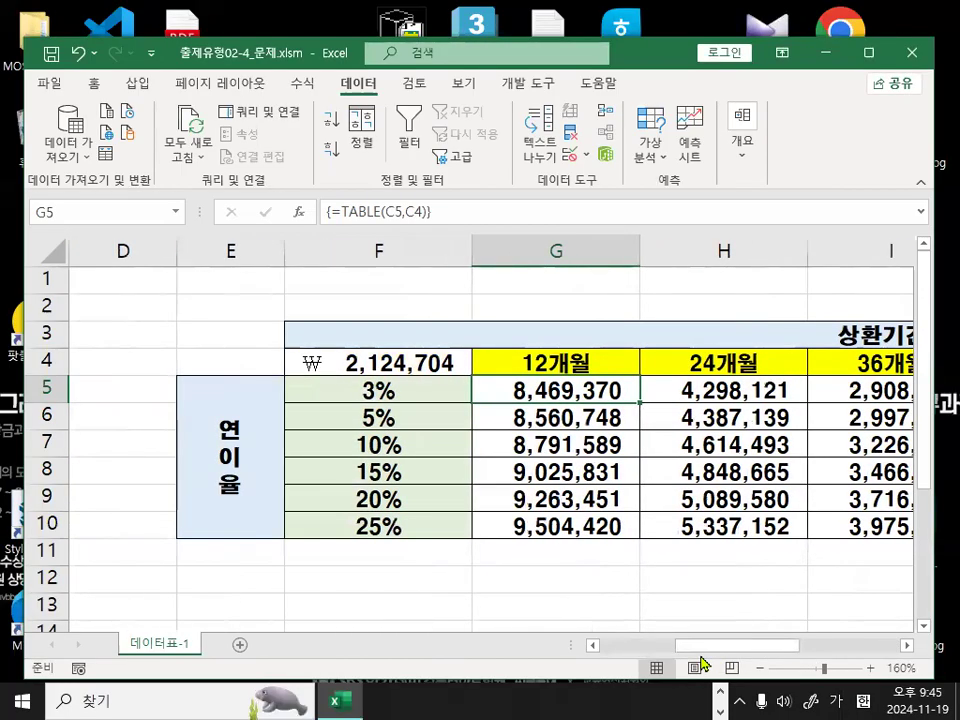
pyautogui.moveTo(787, 650); pyautogui.dragTo(921, 656)
pyautogui.hotkey('ctrl', '1')
pyautogui.click(834, 525)
pyautogui.moveTo(829, 542)
pyautogui.mouseDown()
pyautogui.moveTo(639, 496)
pyautogui.moveTo(765, 588)
pyautogui.mouseUp()
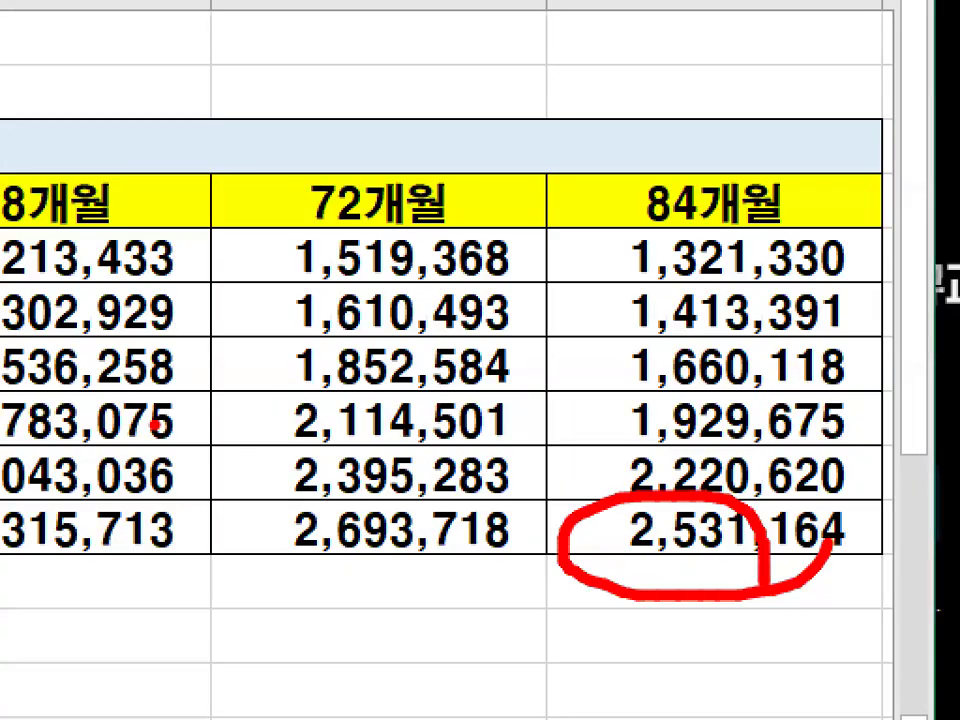
pyautogui.press('Escape')
pyautogui.click(176, 394)
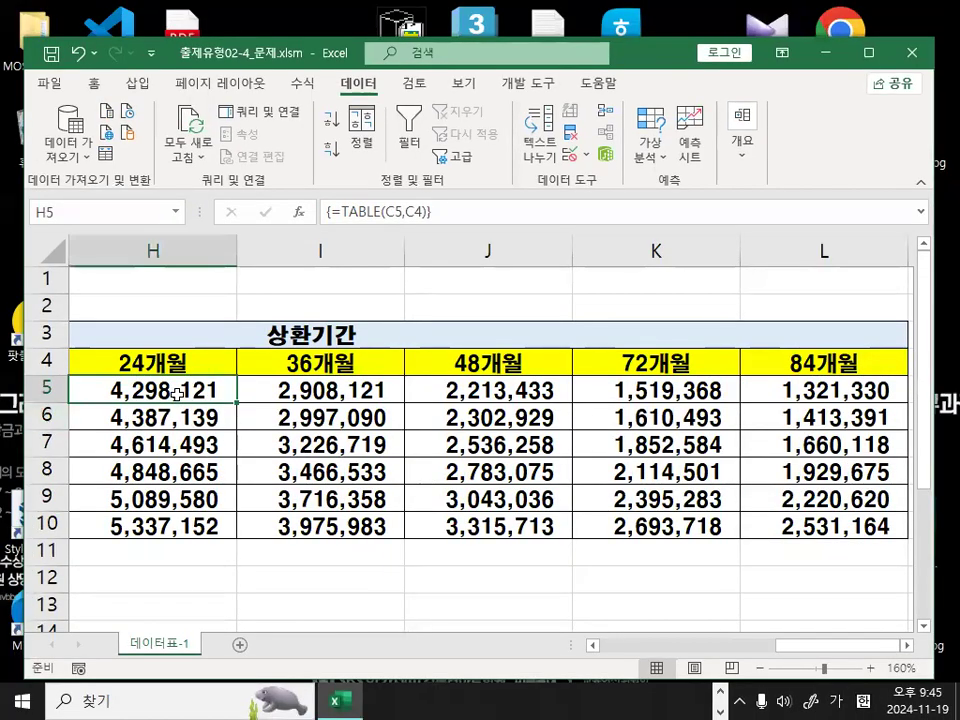
# Circle the 12개월 column of payments in the data table
pyautogui.moveTo(842, 646); pyautogui.dragTo(742, 646)
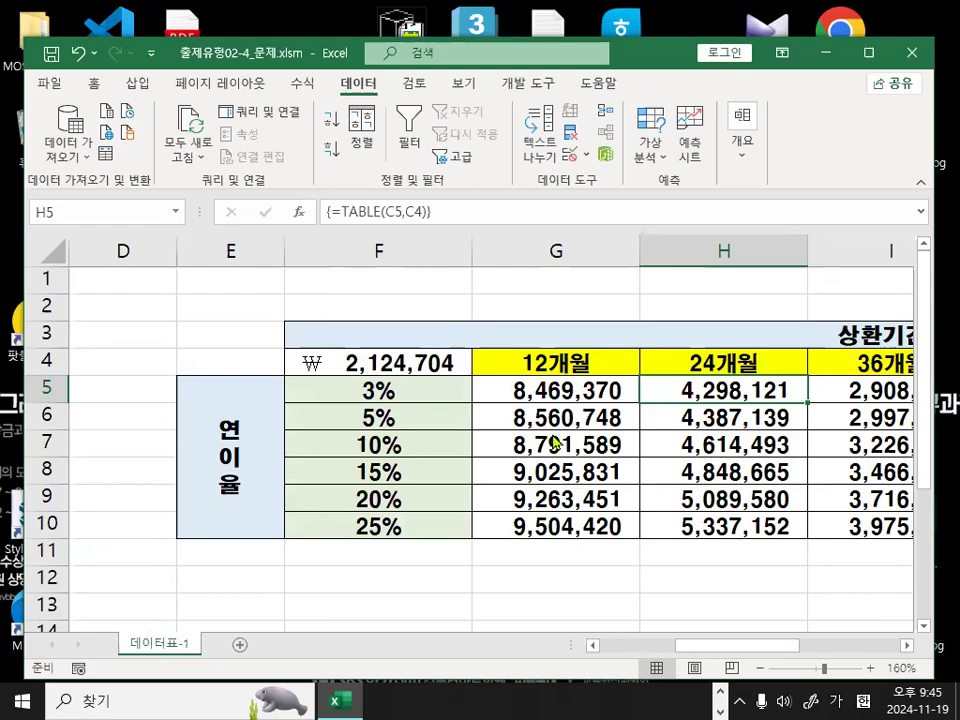
pyautogui.hotkey('ctrl', '1')
pyautogui.moveTo(726, 440)
pyautogui.mouseDown()
pyautogui.moveTo(614, 294)
pyautogui.moveTo(660, 488)
pyautogui.mouseUp()
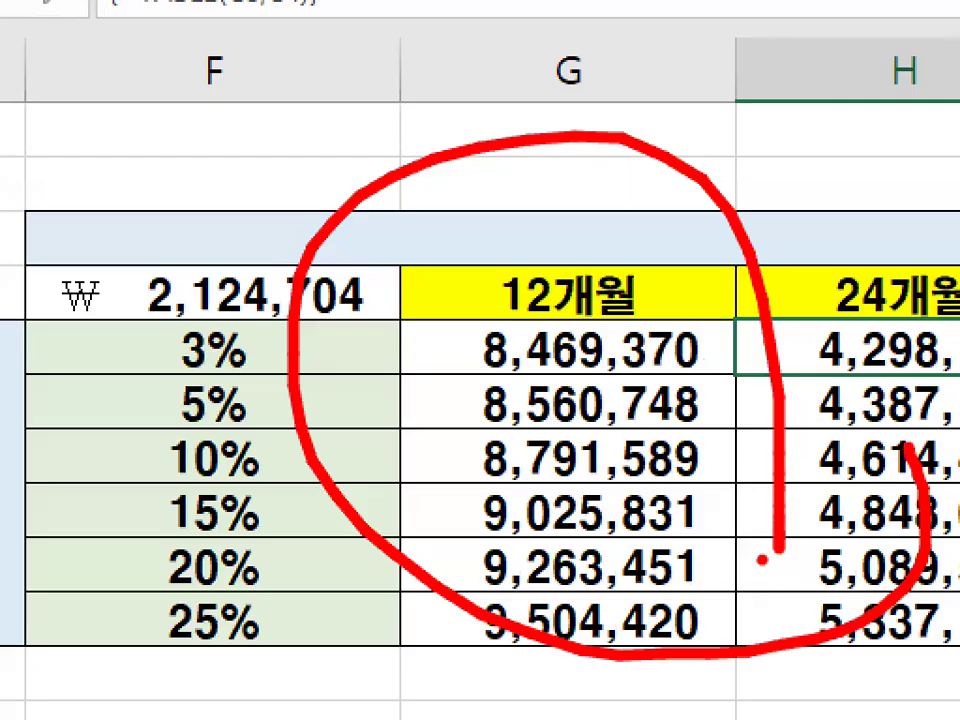
pyautogui.press('Escape')
pyautogui.click(542, 381)
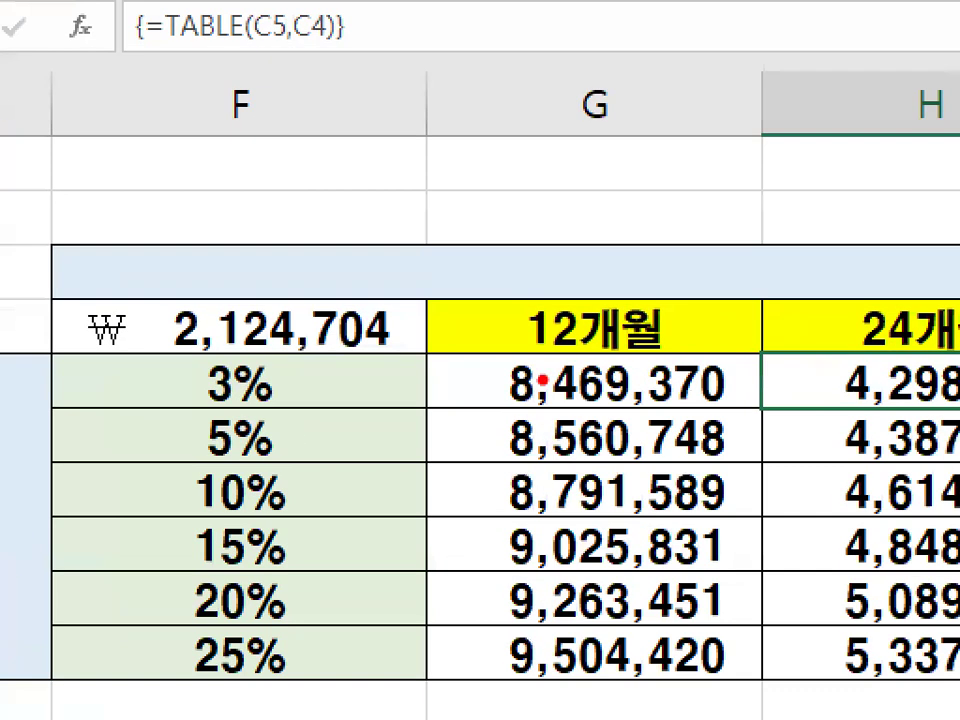
pyautogui.moveTo(947, 580); pyautogui.dragTo(723, 538)
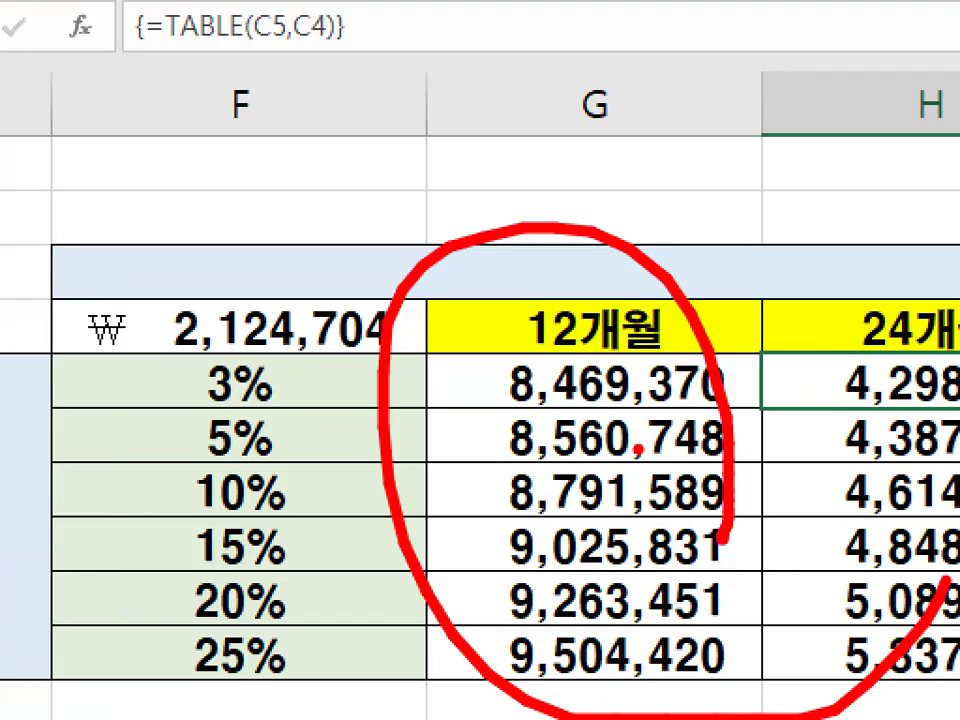
pyautogui.press('Escape')
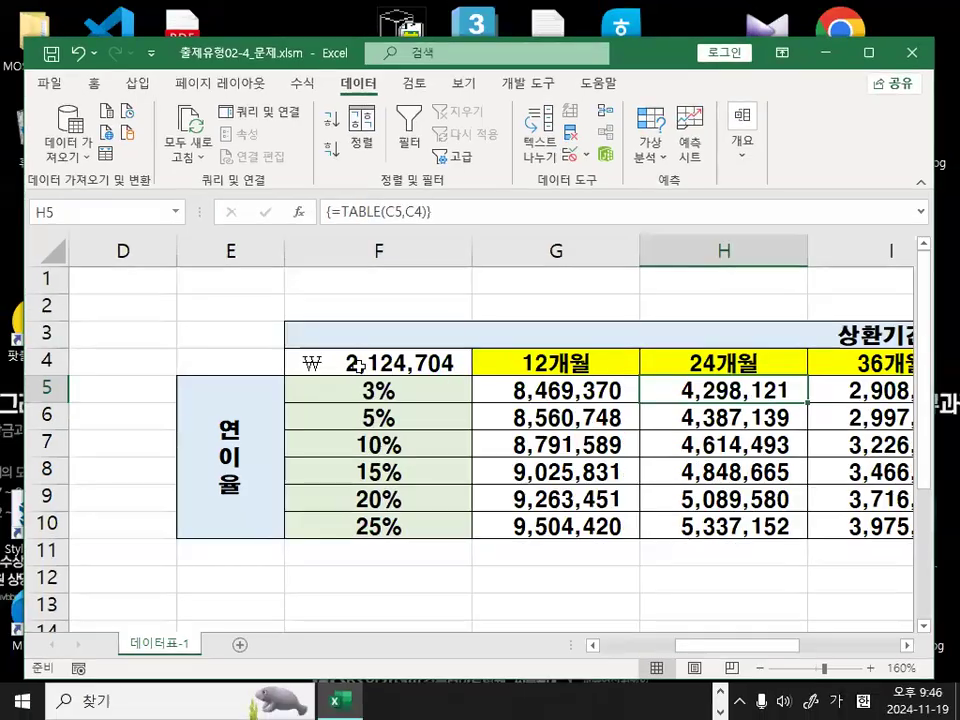
# Circle the 24개월 column of payments in the data table
pyautogui.hotkey('ctrl', '2')
pyautogui.moveTo(836, 514)
pyautogui.mouseDown()
pyautogui.moveTo(578, 516)
pyautogui.moveTo(836, 360)
pyautogui.moveTo(872, 552)
pyautogui.mouseUp()
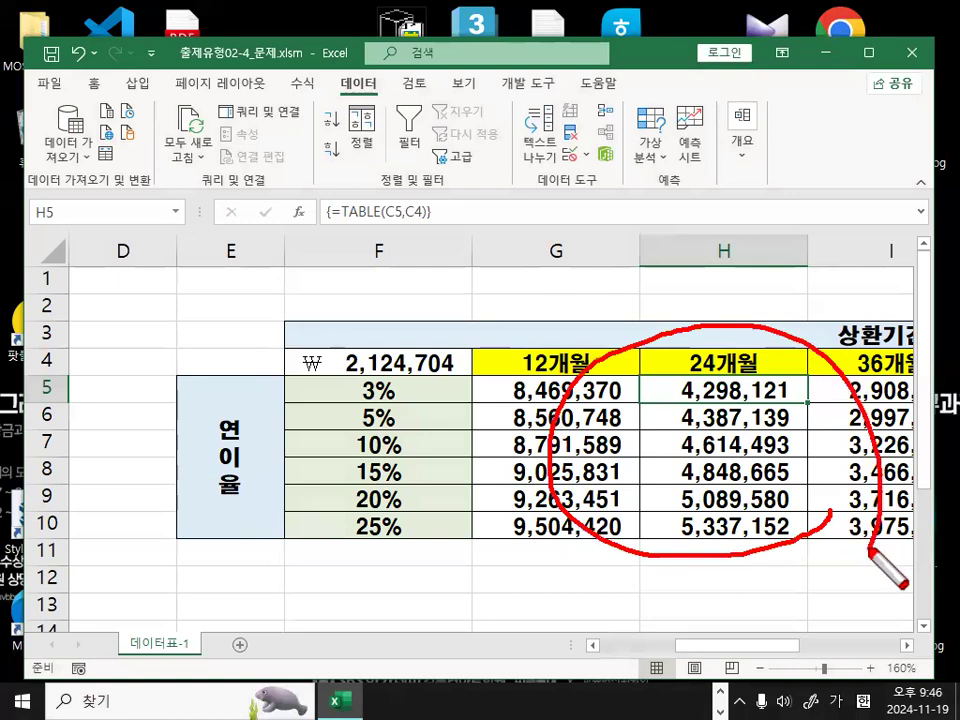
pyautogui.press('Escape')
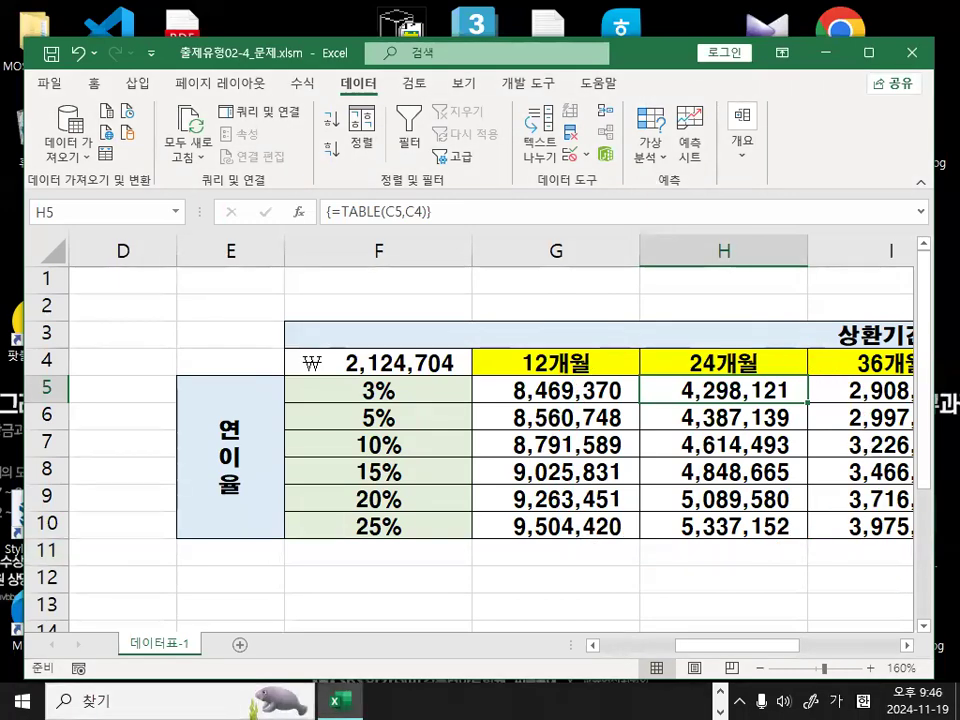
# Switch to the Notepad notes and highlight the 행입력셀 explanation, including 상환기간, C5 and how variable cells replace it
pyautogui.hotkey('alt', 'Tab')
pyautogui.scroll(-3, 421, 428)
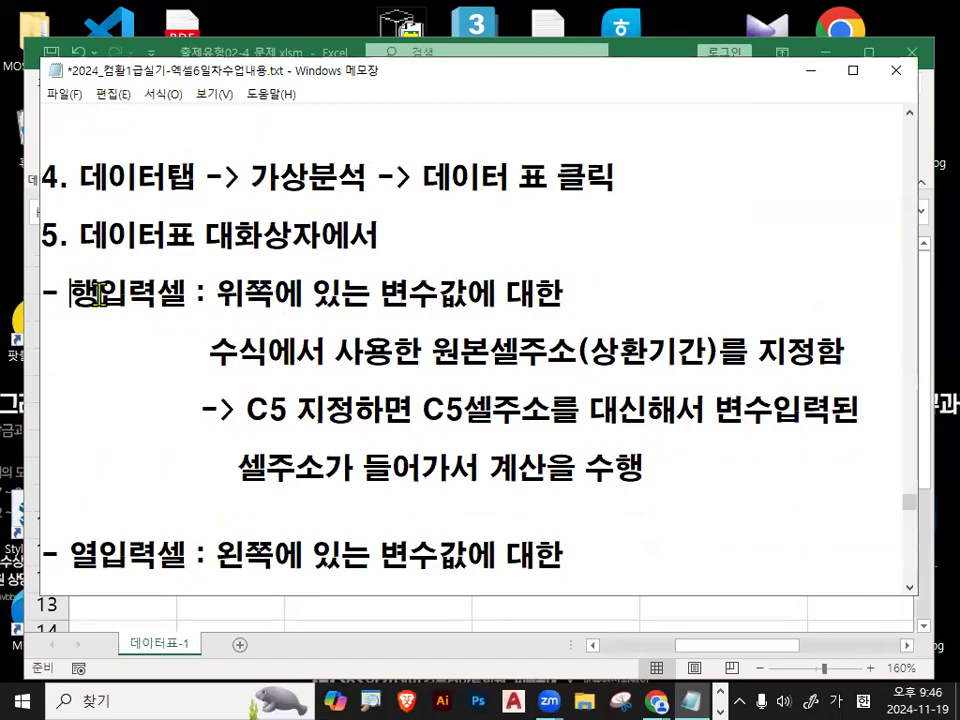
pyautogui.moveTo(72, 293); pyautogui.dragTo(157, 293)
pyautogui.moveTo(227, 297); pyautogui.dragTo(562, 297)
pyautogui.moveTo(211, 349); pyautogui.dragTo(886, 377)
pyautogui.moveTo(590, 352); pyautogui.dragTo(680, 355)
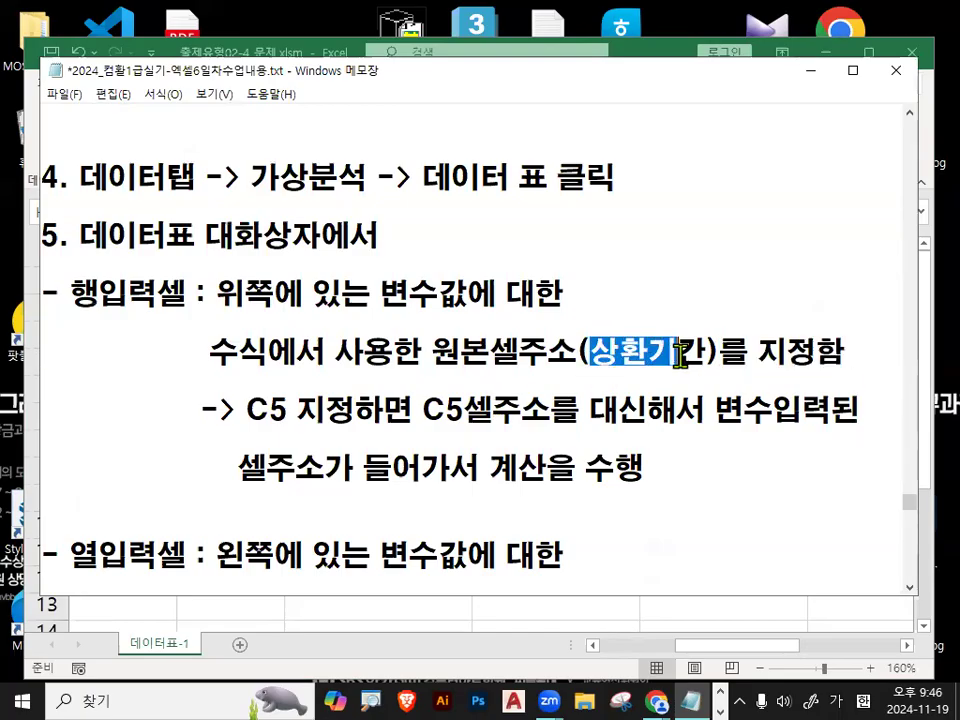
pyautogui.moveTo(262, 408); pyautogui.dragTo(352, 408)
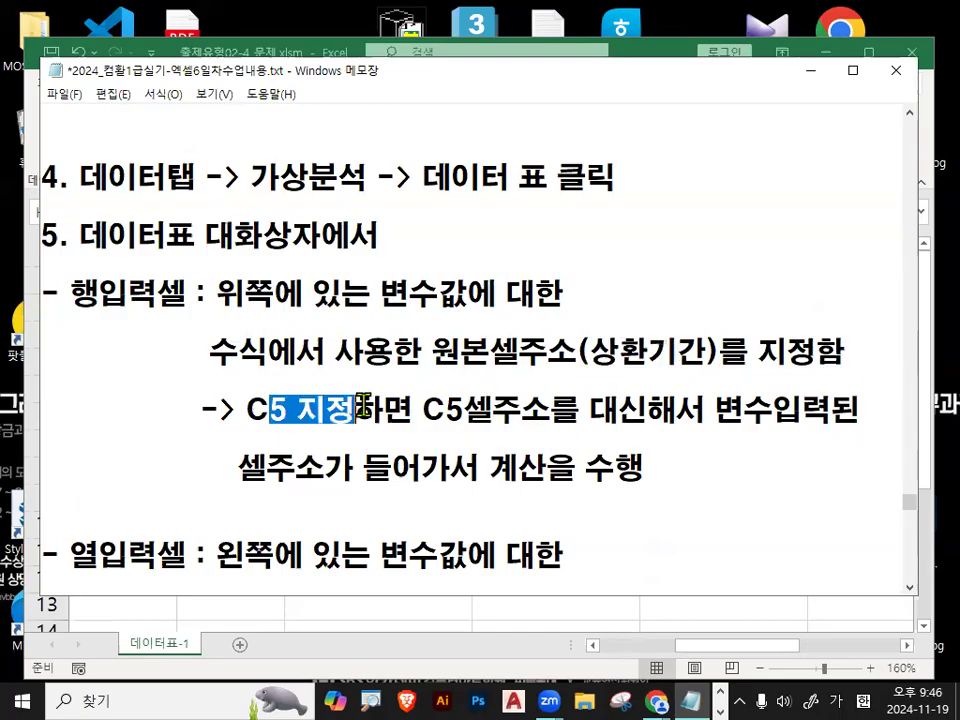
pyautogui.moveTo(423, 408); pyautogui.dragTo(859, 408)
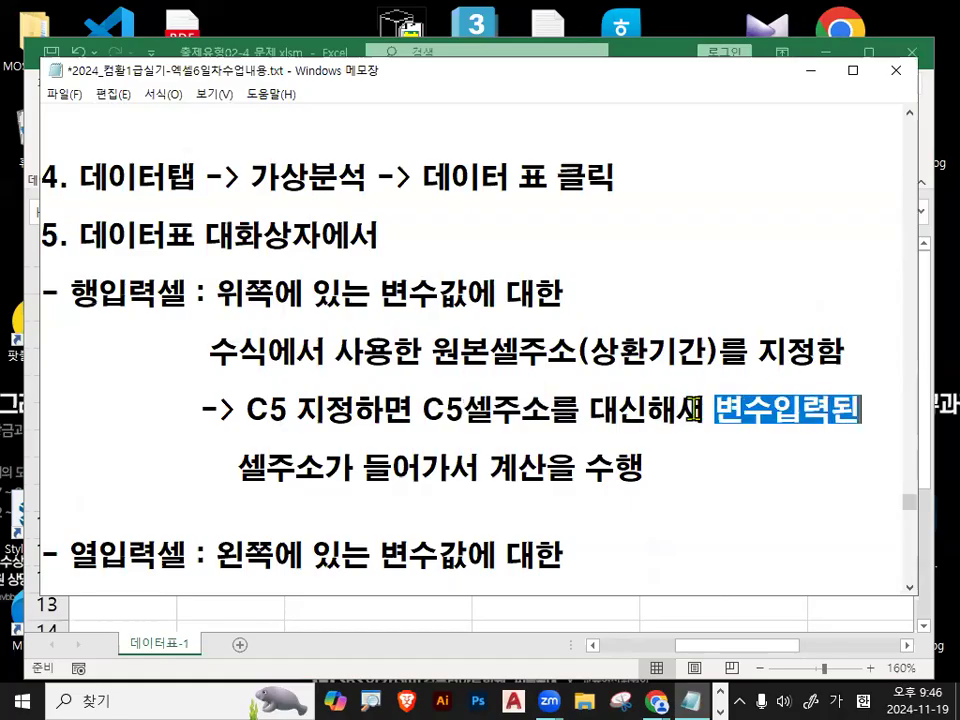
pyautogui.moveTo(240, 474); pyautogui.dragTo(620, 477)
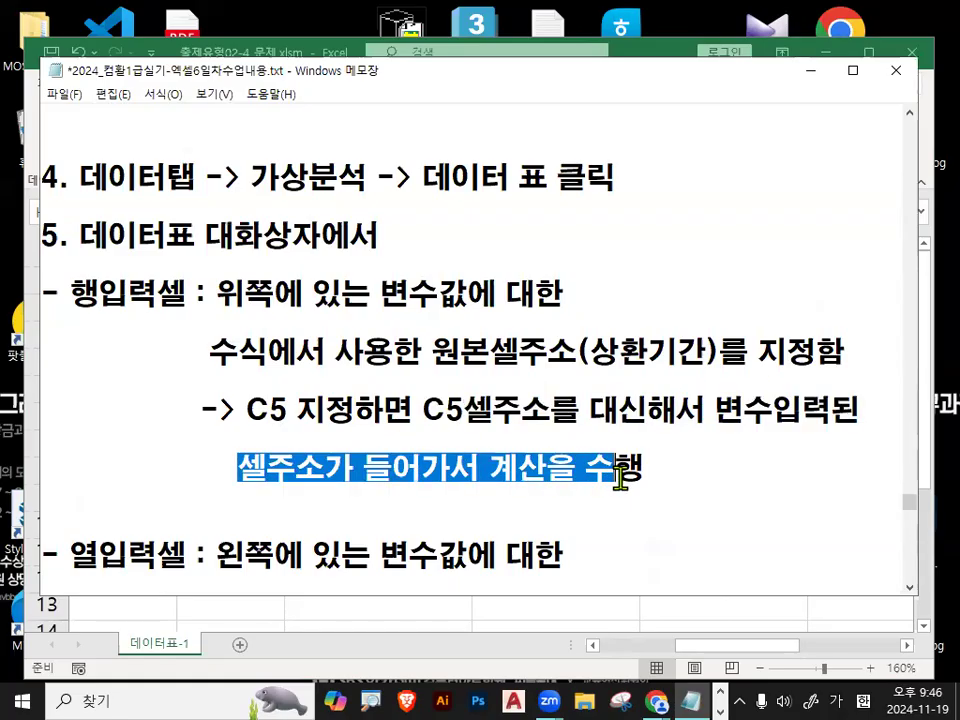
# Highlight the 열입력셀 explanation in the notes, including the 연이율 source cell and the C4 reference
pyautogui.scroll(-1, 306, 456)
pyautogui.click(74, 467)
pyautogui.moveTo(74, 467); pyautogui.dragTo(538, 472)
pyautogui.moveTo(221, 523); pyautogui.dragTo(686, 530)
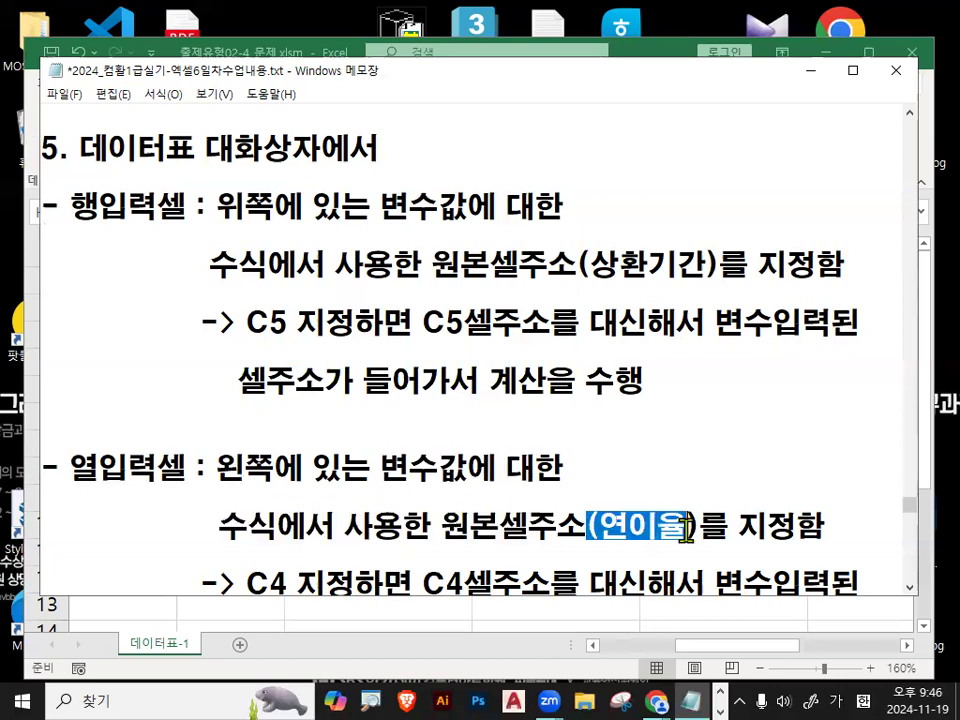
pyautogui.scroll(-1, 671, 516)
pyautogui.moveTo(245, 409); pyautogui.dragTo(322, 414)
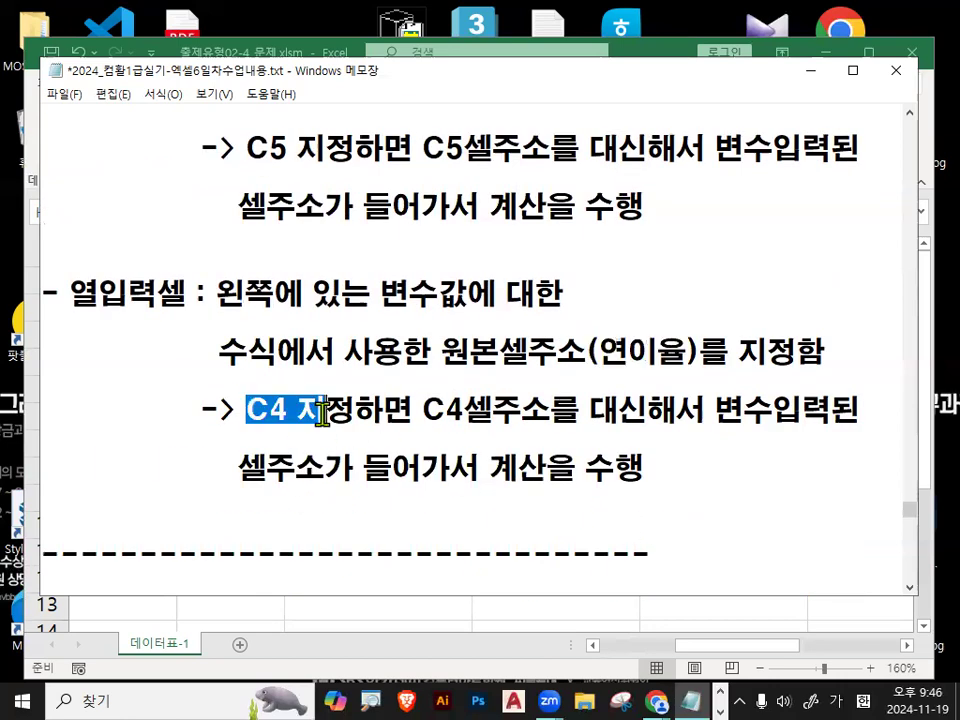
pyautogui.moveTo(69, 292); pyautogui.dragTo(170, 294)
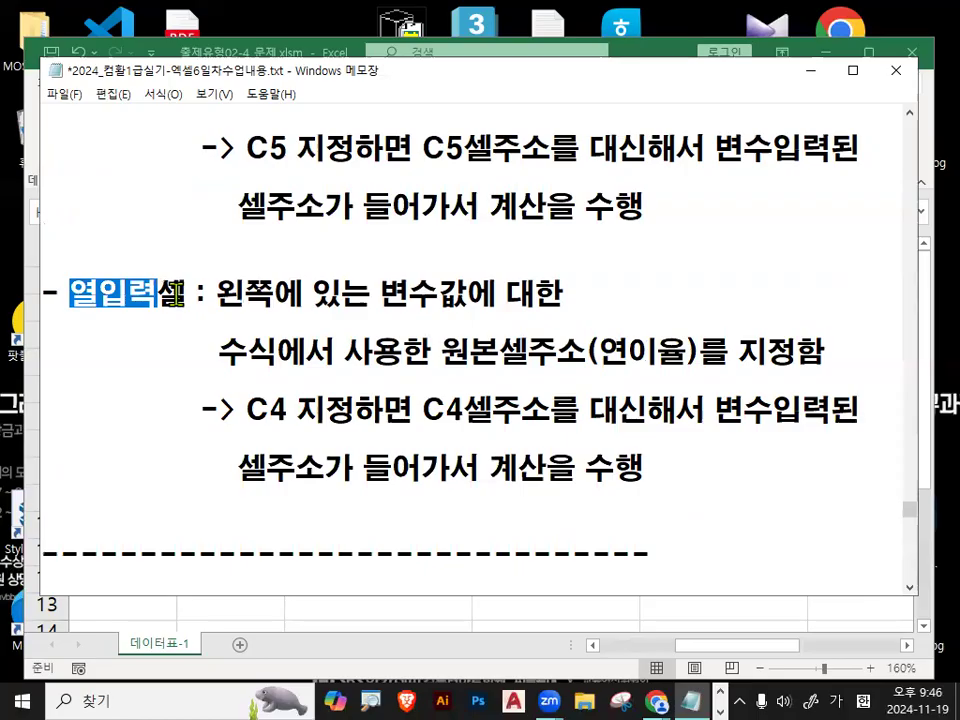
pyautogui.click(206, 284)
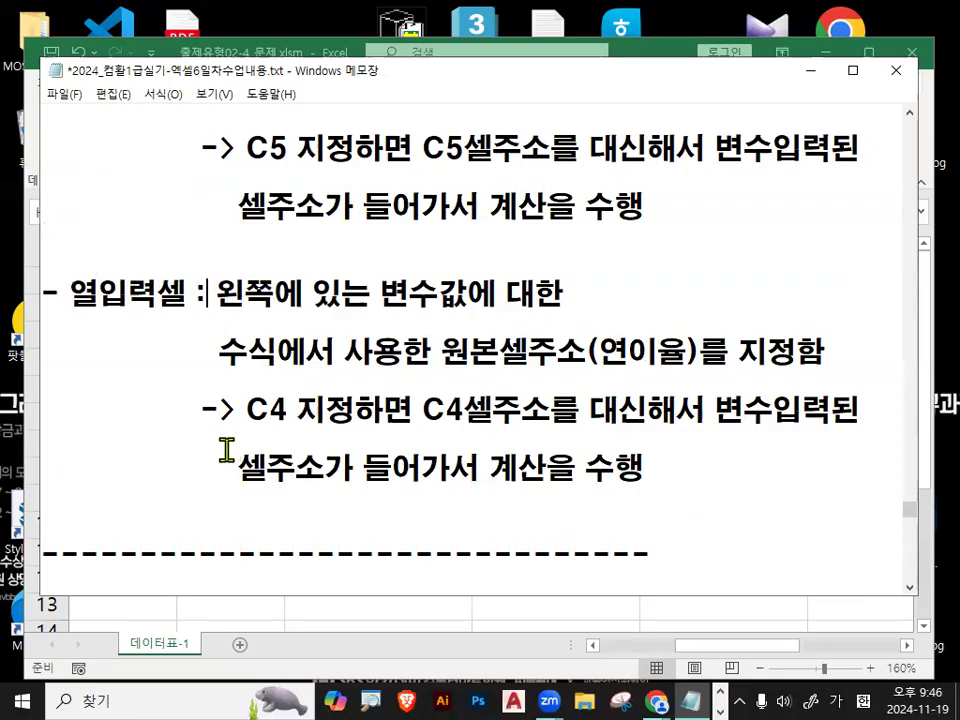
# Compare the 행입력셀 and 열입력셀 entries by highlighting each one and the 왼쪽 wording
pyautogui.scroll(1, 220, 407)
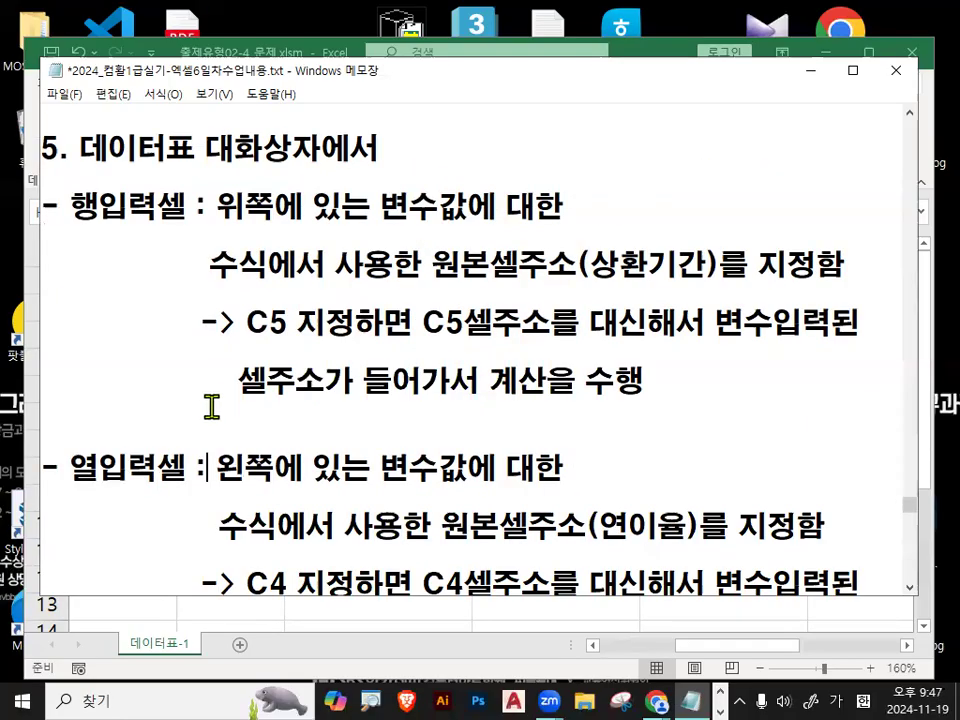
pyautogui.moveTo(71, 207); pyautogui.dragTo(298, 225)
pyautogui.moveTo(64, 470); pyautogui.dragTo(112, 470)
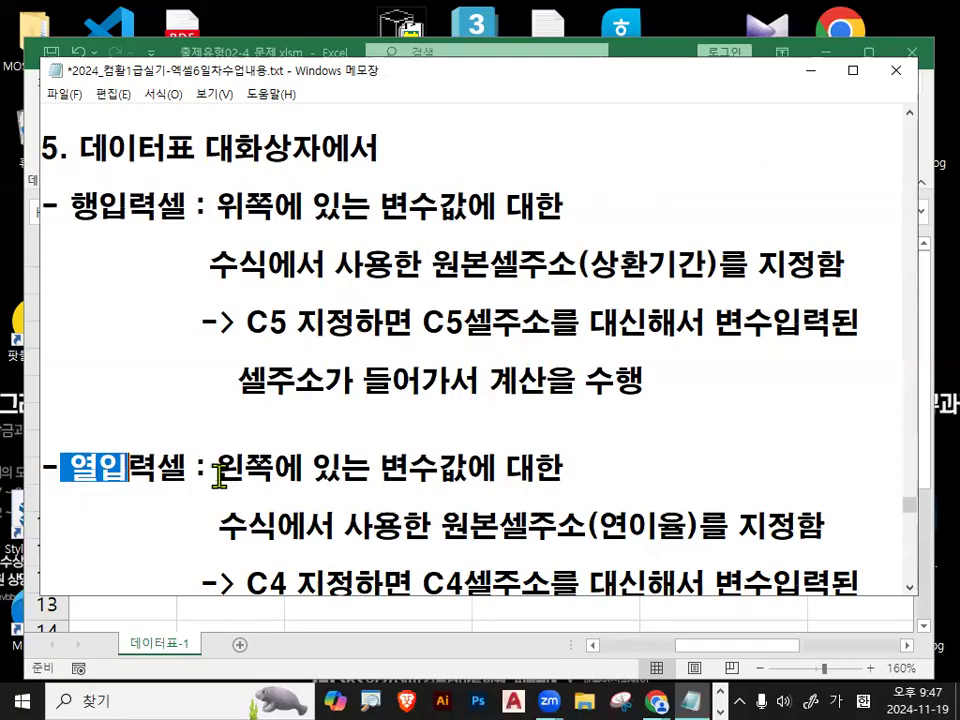
pyautogui.moveTo(205, 468); pyautogui.dragTo(258, 462)
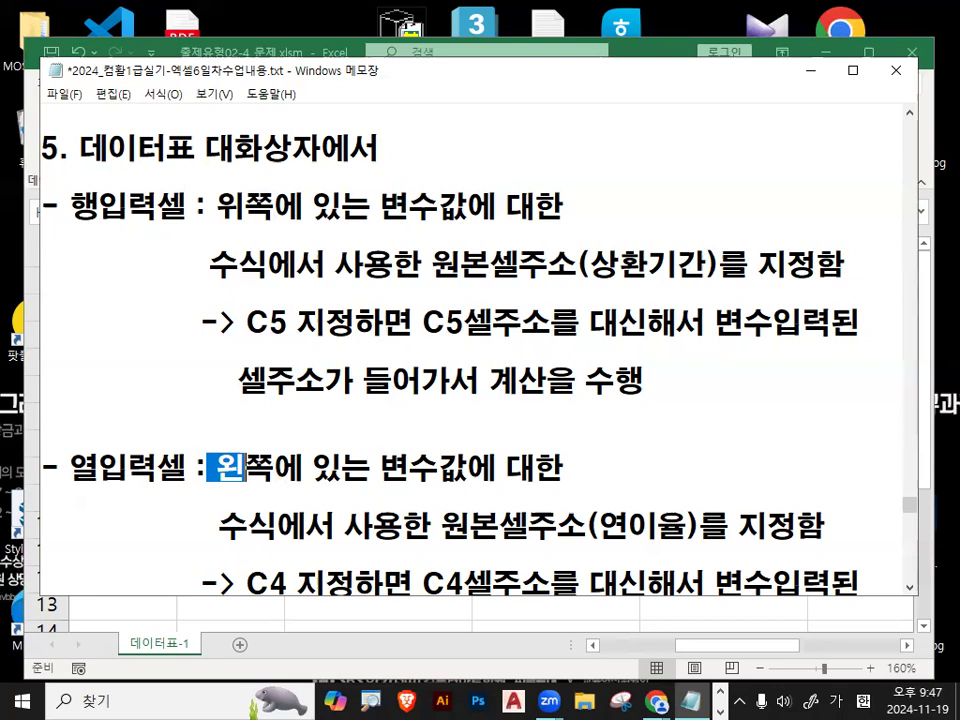
pyautogui.hotkey('ctrl', '2')
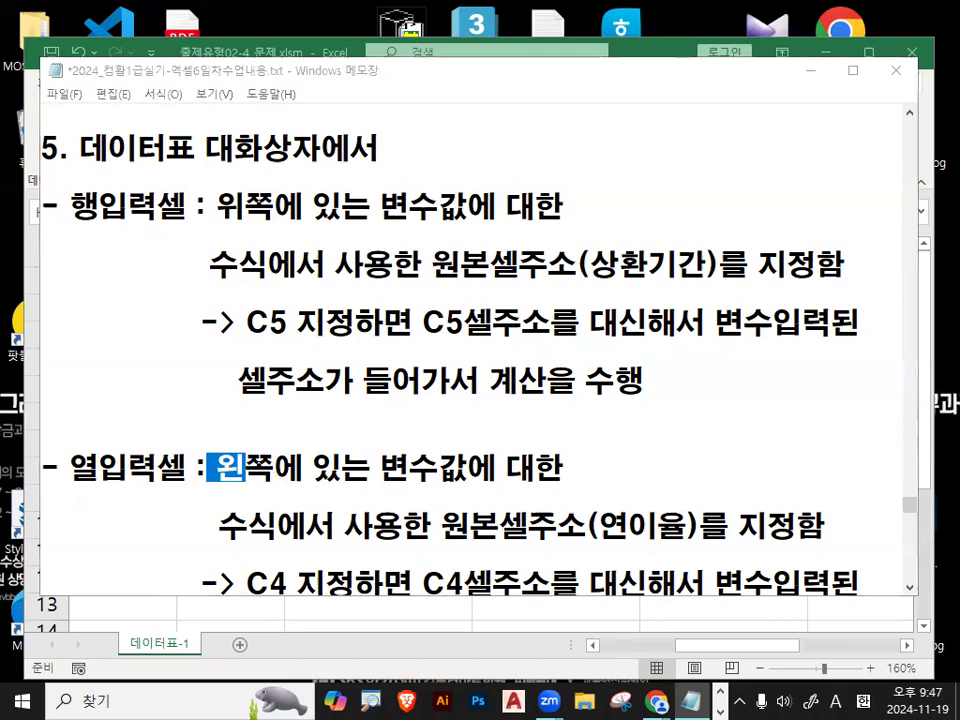